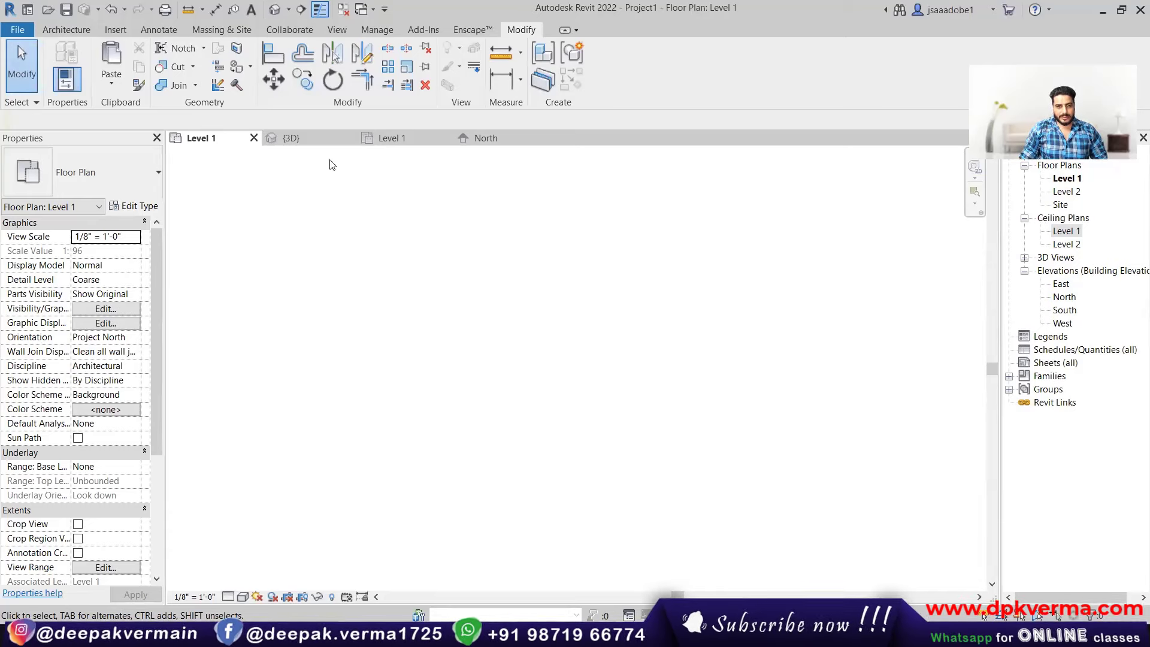
- Close the {3D}, ceiling Level 1 and North views, leaving only the Level 1 floor plan open
click(350, 138)
click(349, 138)
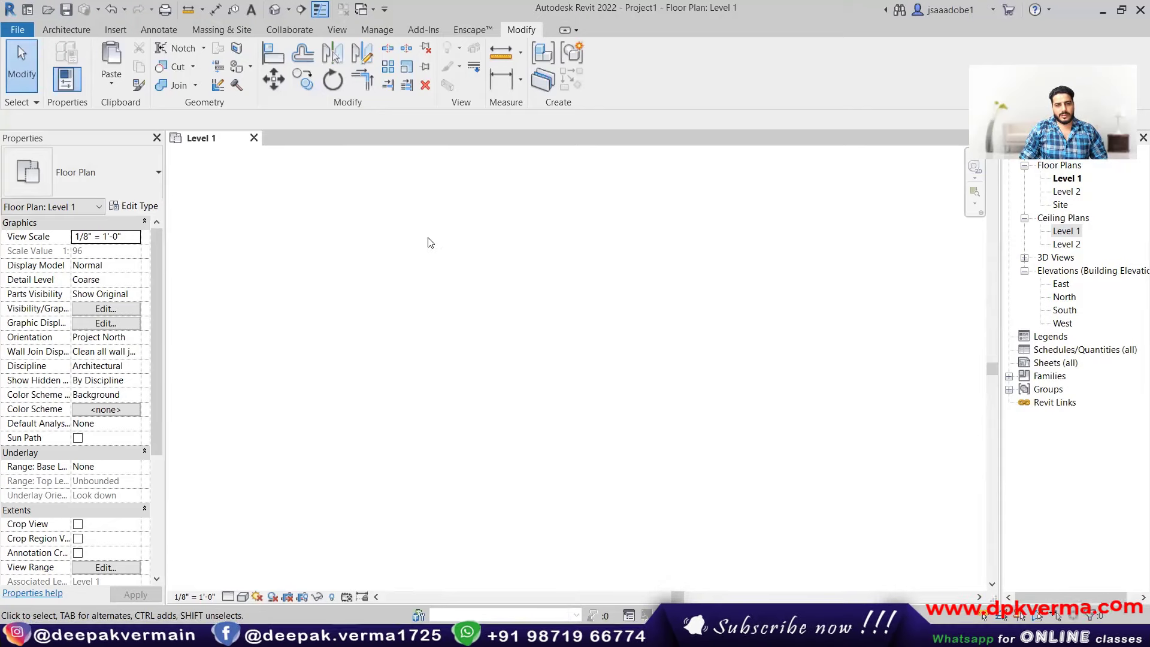
click(84, 29)
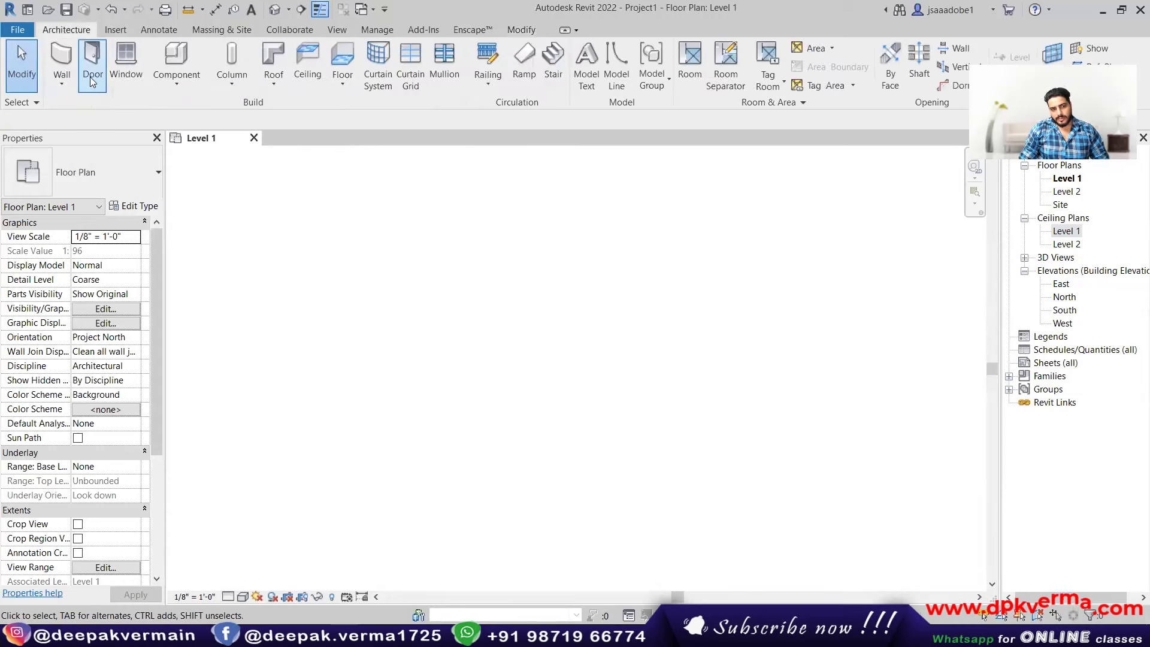
- Sketch an eight-sided inscribed polygon boundary for an architectural floor on Level 1
click(343, 83)
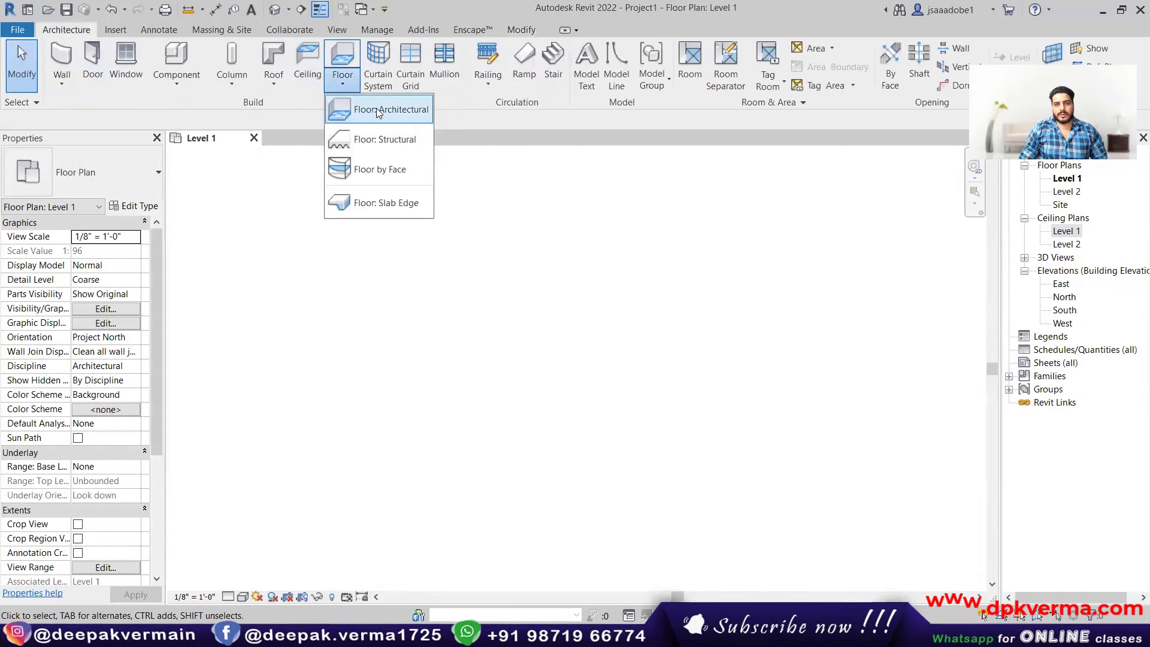
click(390, 110)
click(750, 50)
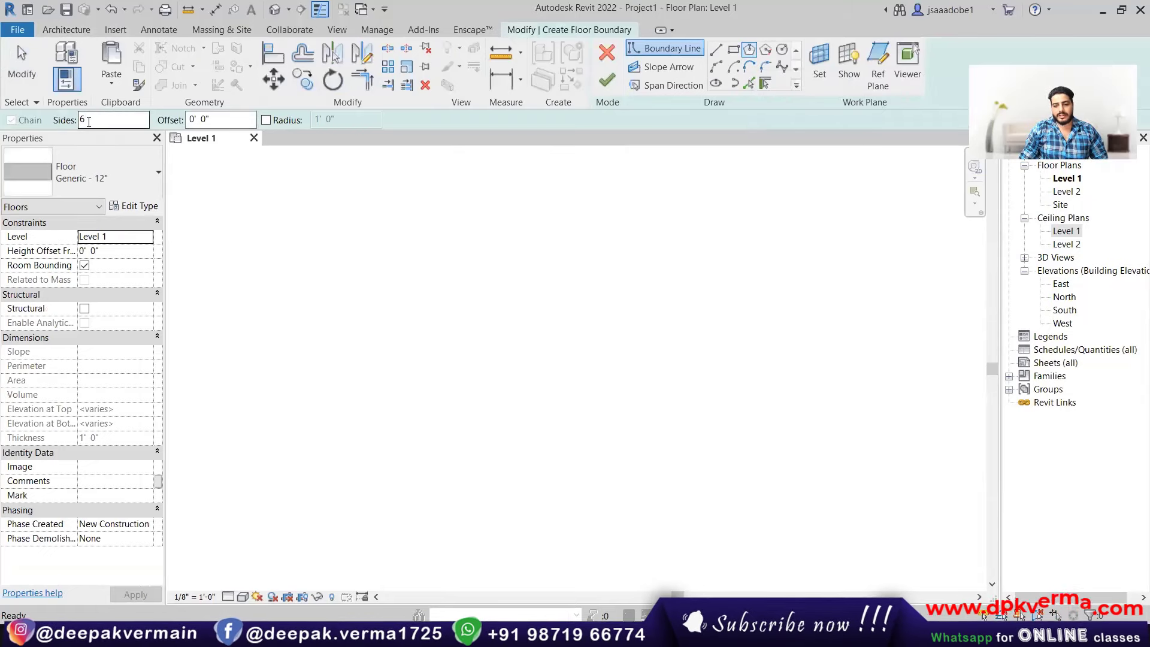
text(8)
drag(102, 122, 77, 122)
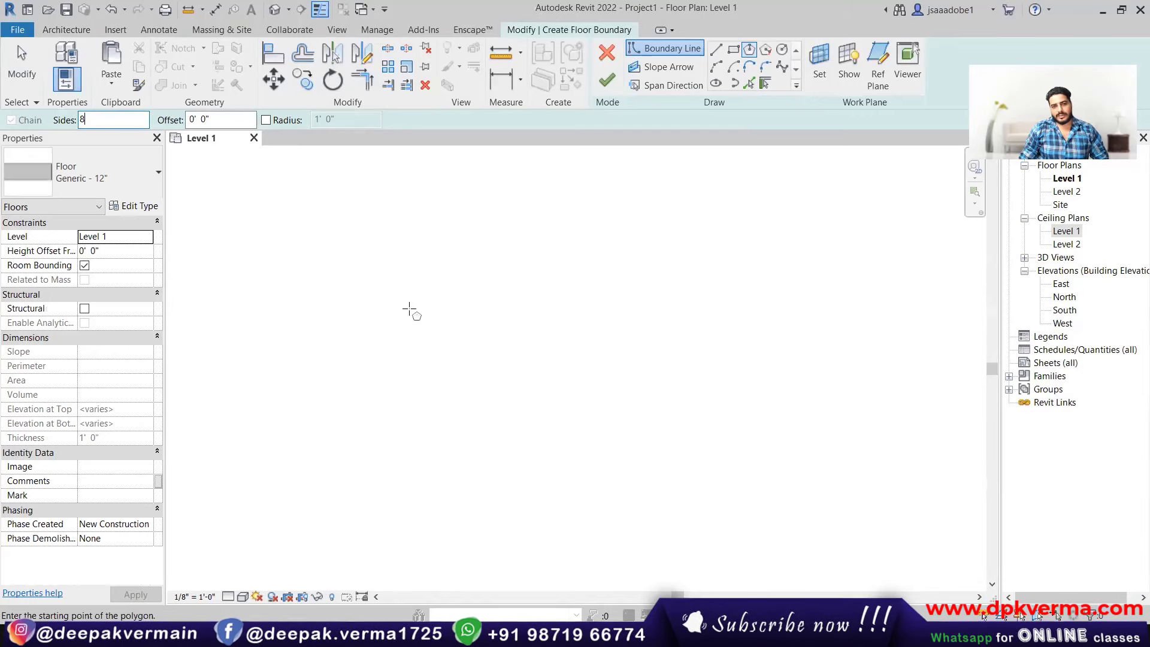
click(439, 311)
click(538, 341)
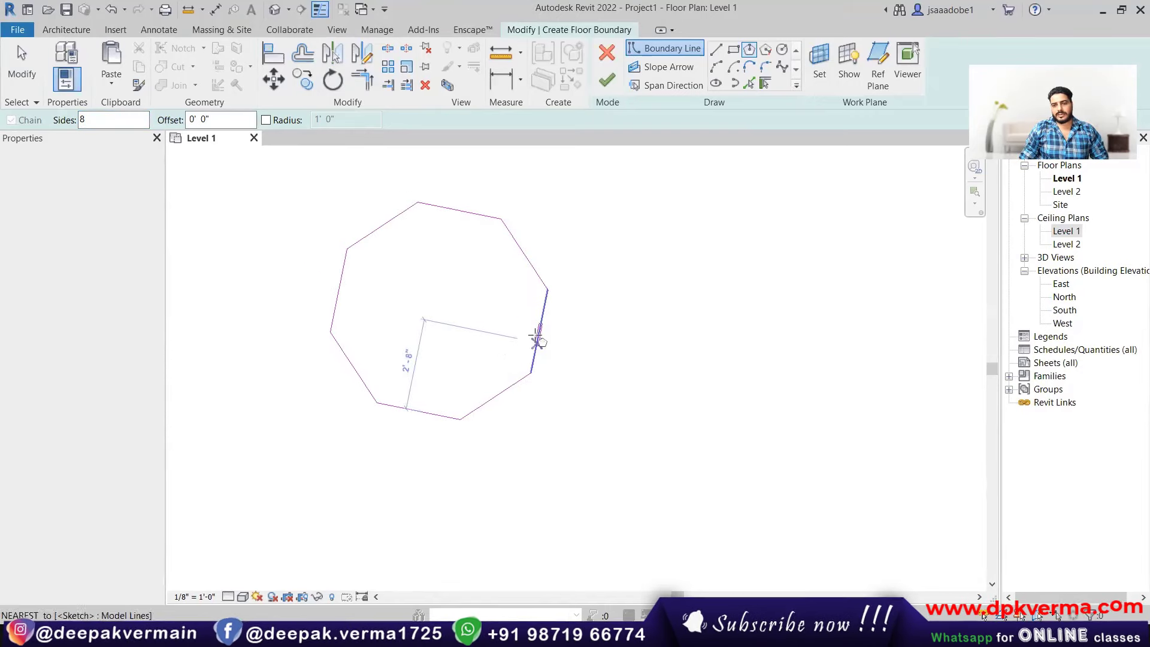
- Add a nine-sided inscribed polygon boundary beside the first one
drag(96, 120, 50, 124)
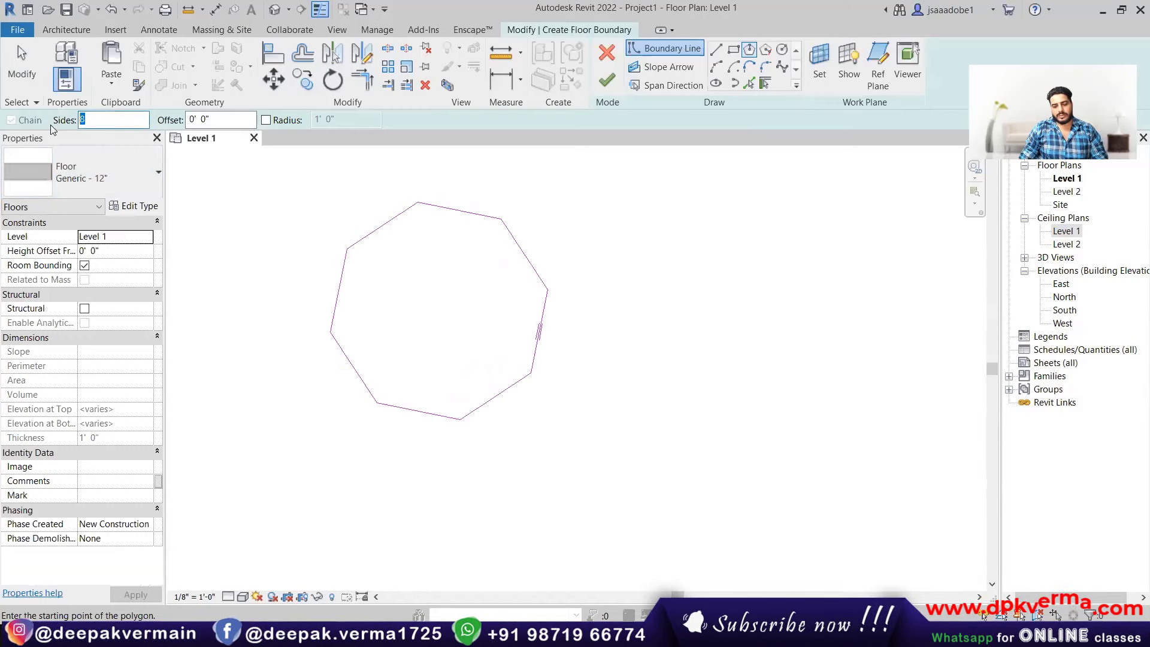
text(9)
click(698, 335)
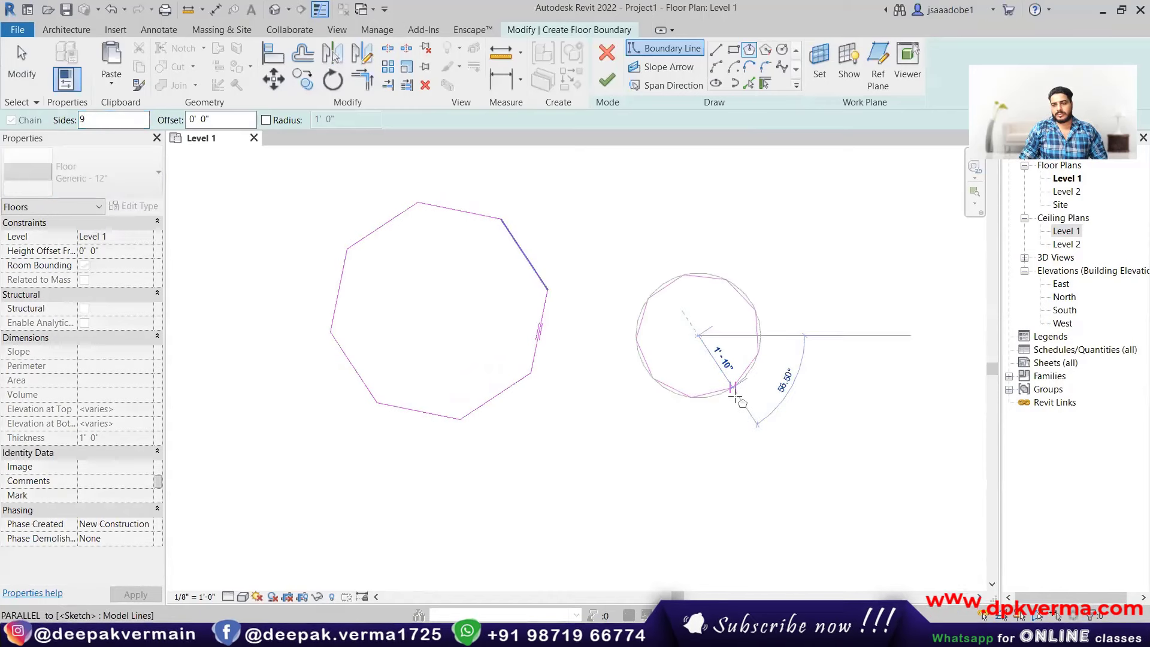
click(737, 397)
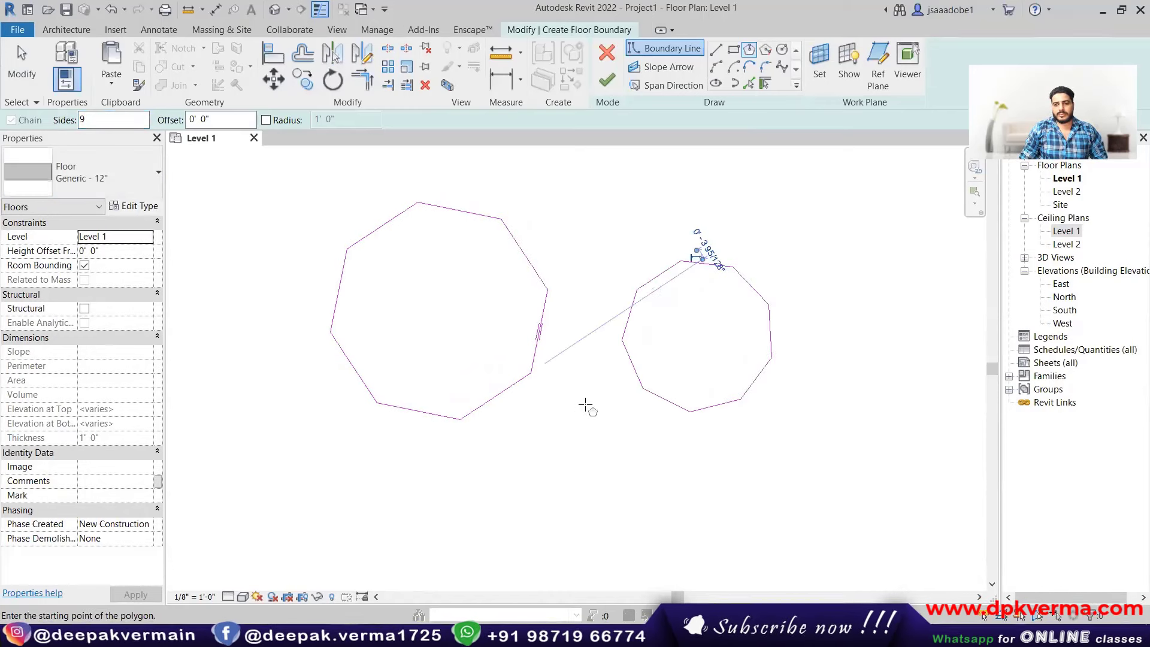
- Cancel a stray polygon between the shapes and finish the floor sketch
middle_drag(586, 405, 521, 413)
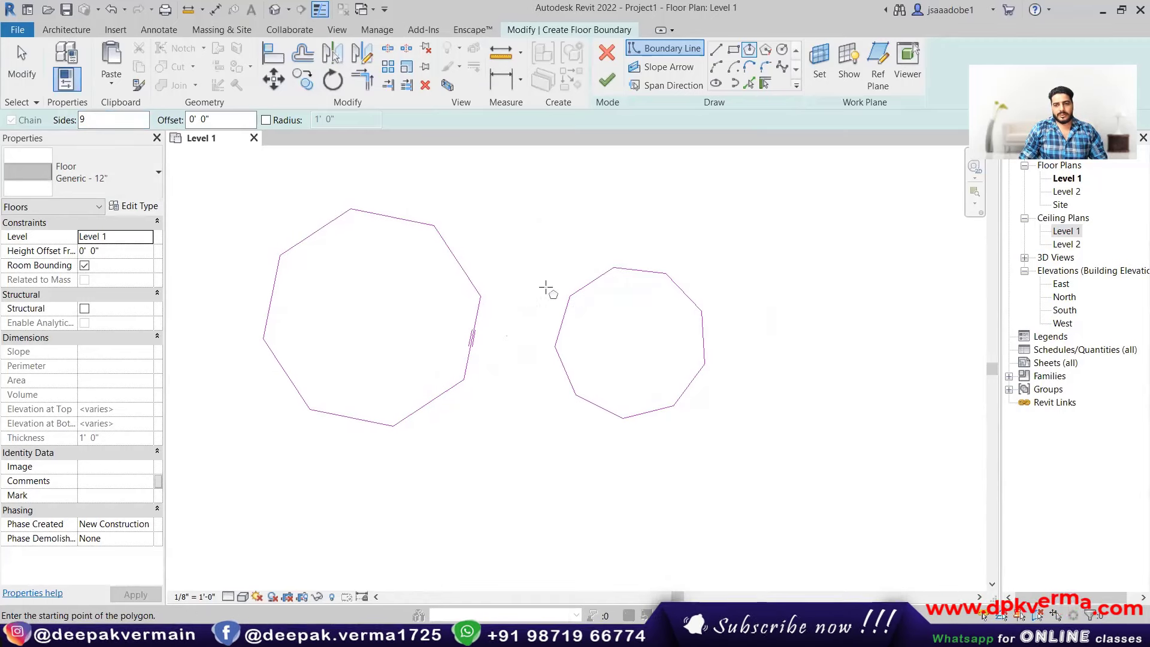
scroll(504, 328, down, 2)
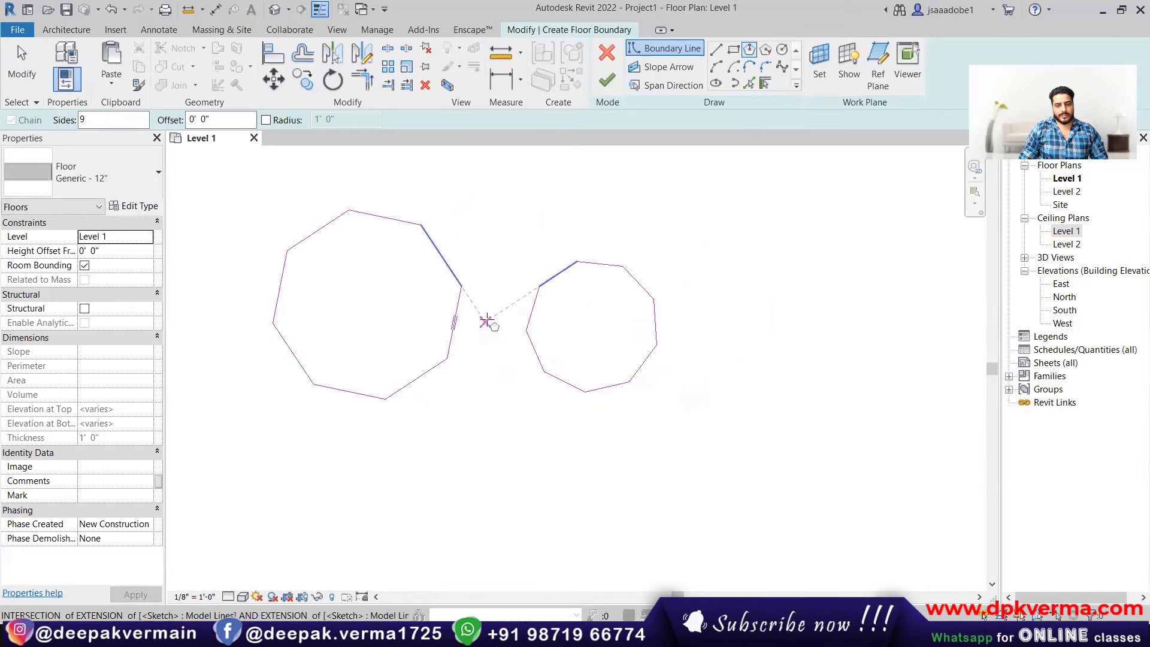
click(486, 322)
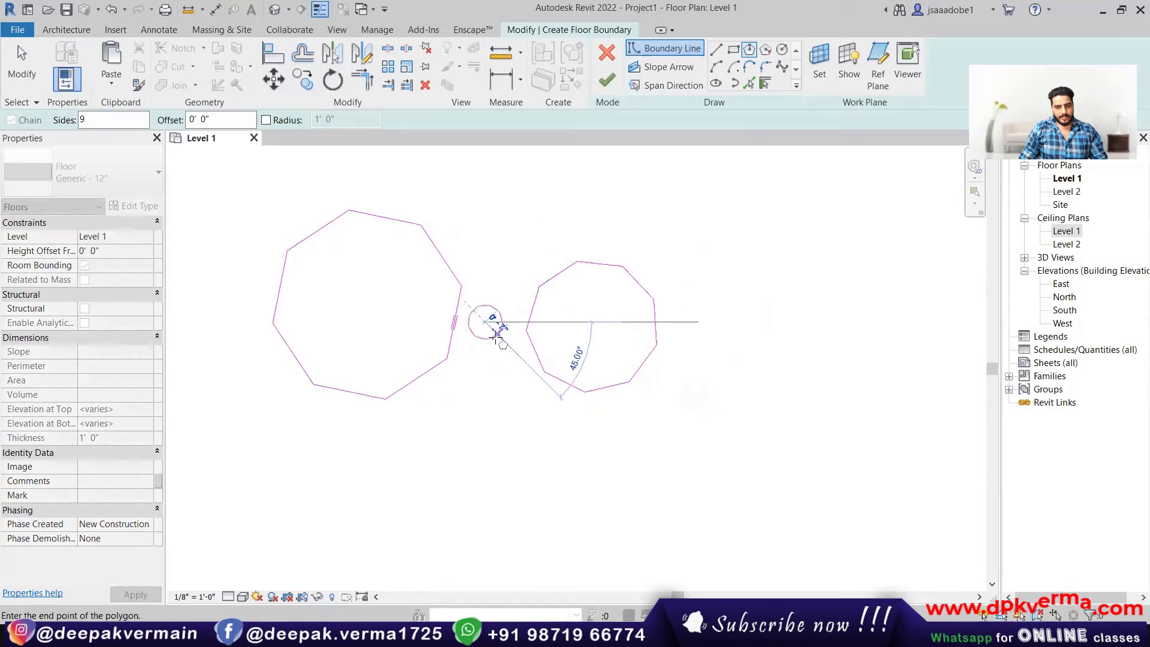
key(Escape)
key(Escape)
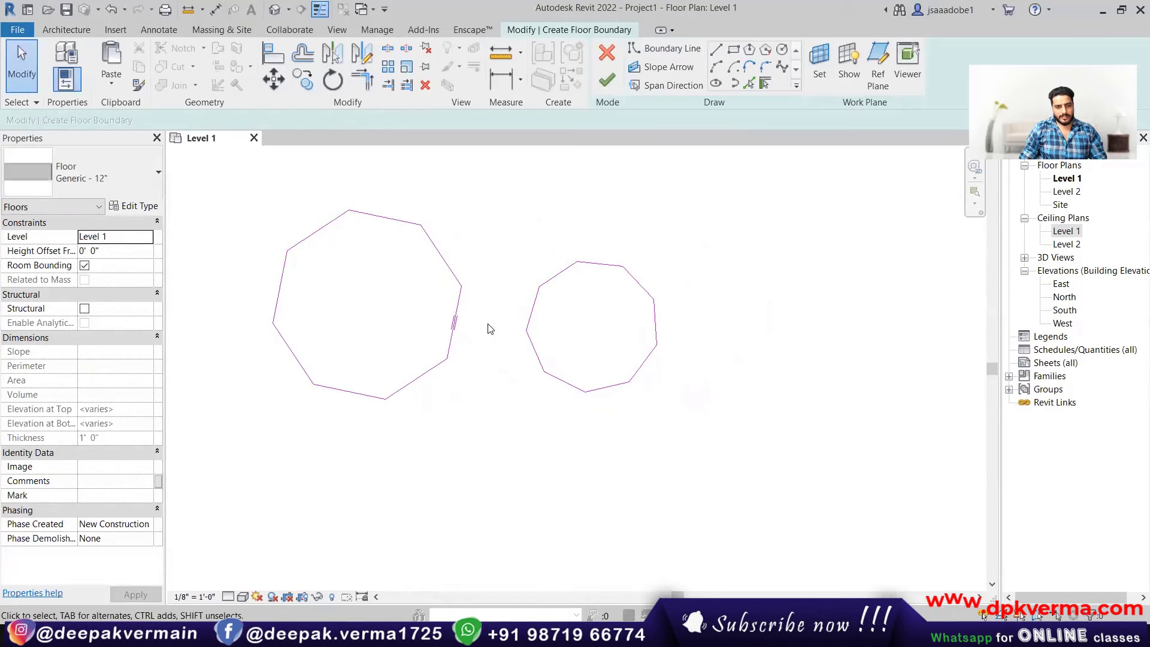
click(607, 80)
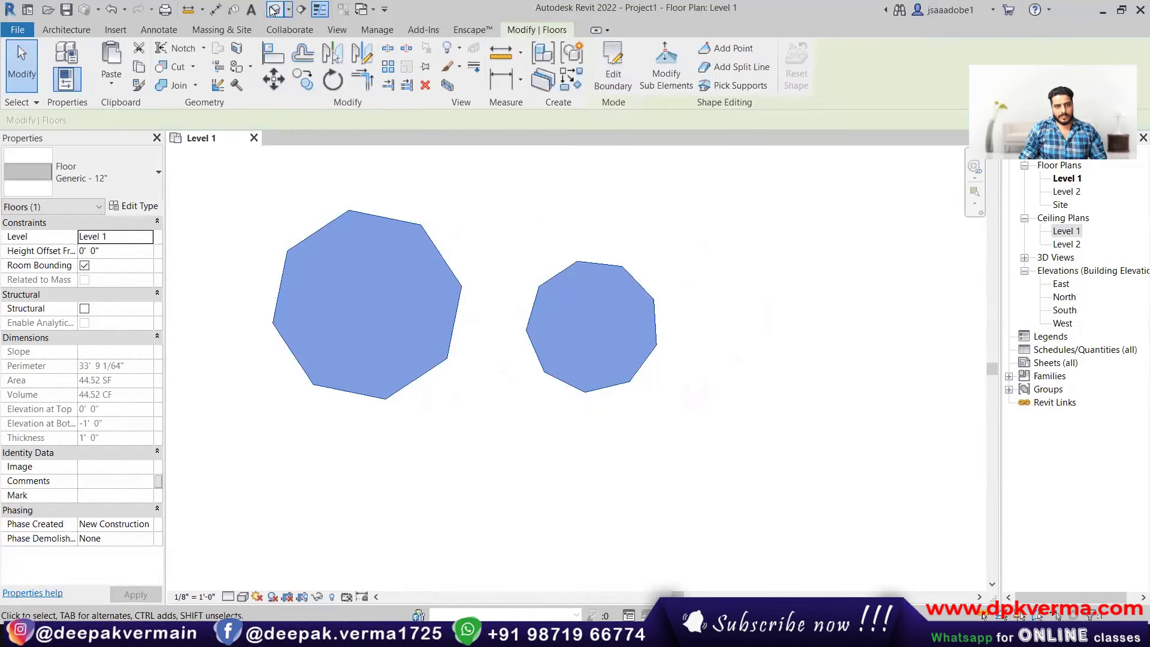
- In the 3D view, open the material browser for the floor type's structure layer
click(273, 10)
mouse_move(588, 439)
shift+middle_down()
mouse_move(549, 404)
mouse_move(427, 468)
mouse_move(544, 361)
mouse_move(523, 387)
shift+middle_up()
click(428, 467)
click(141, 209)
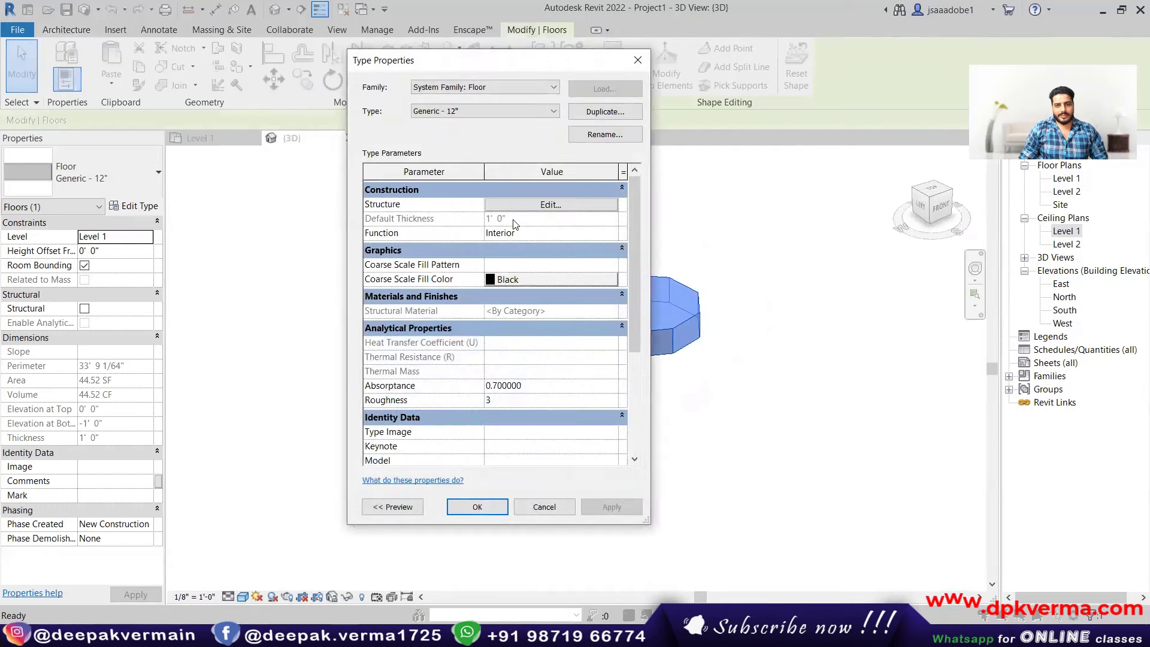
click(547, 206)
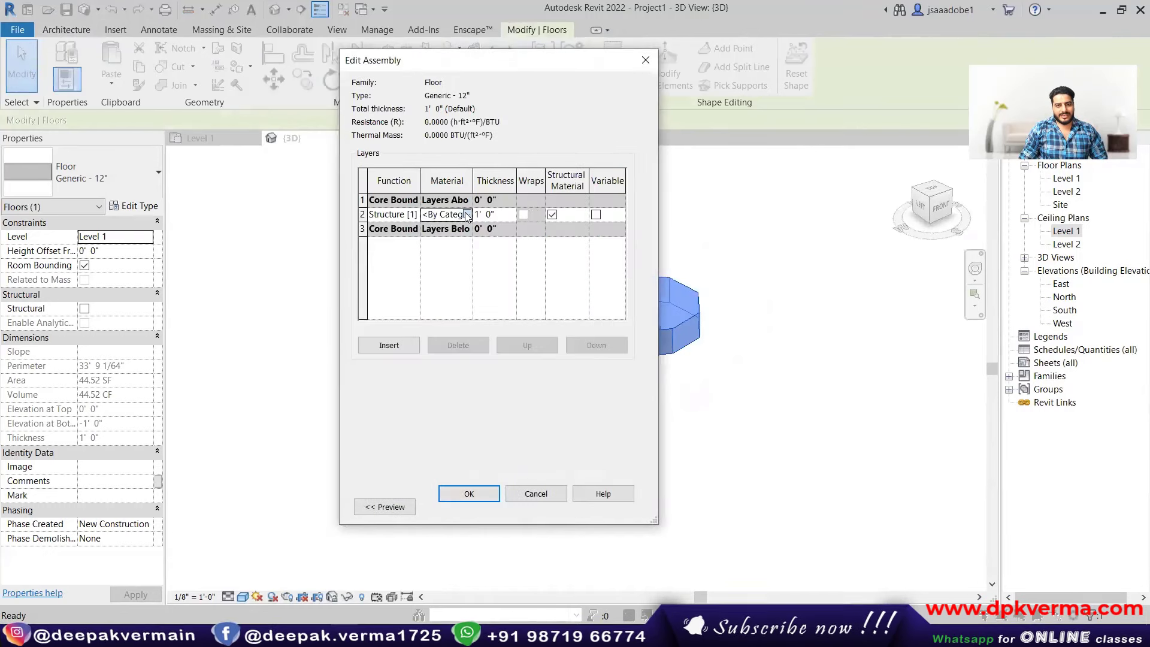
click(465, 214)
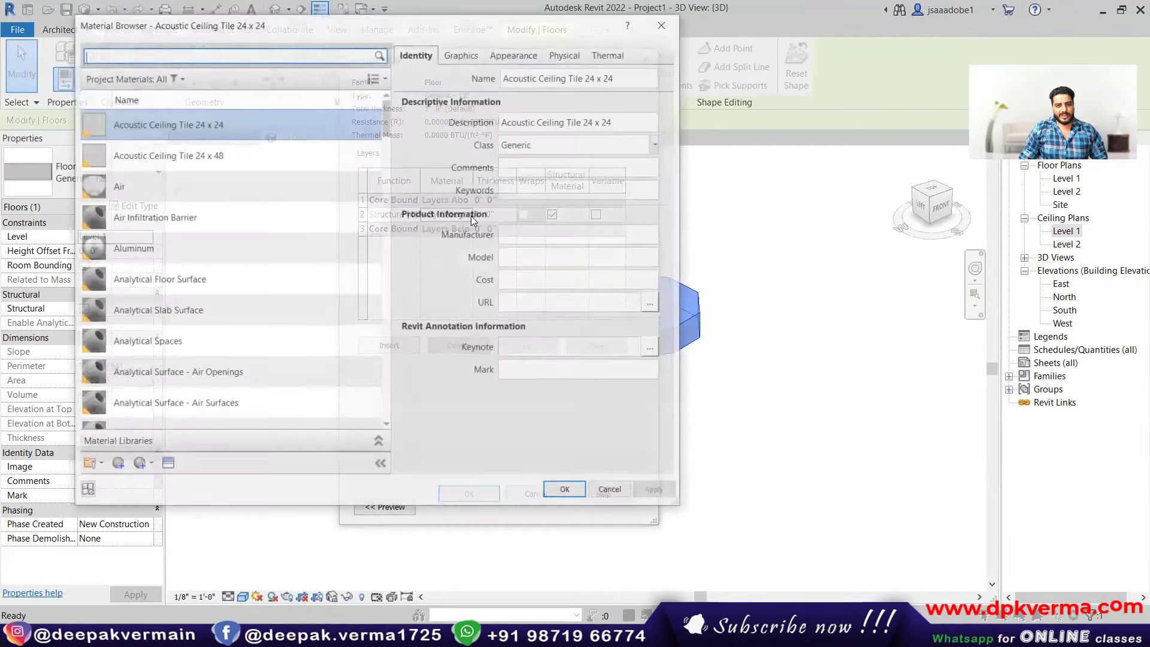
- Create a new material and rename it '01 floor'
click(127, 466)
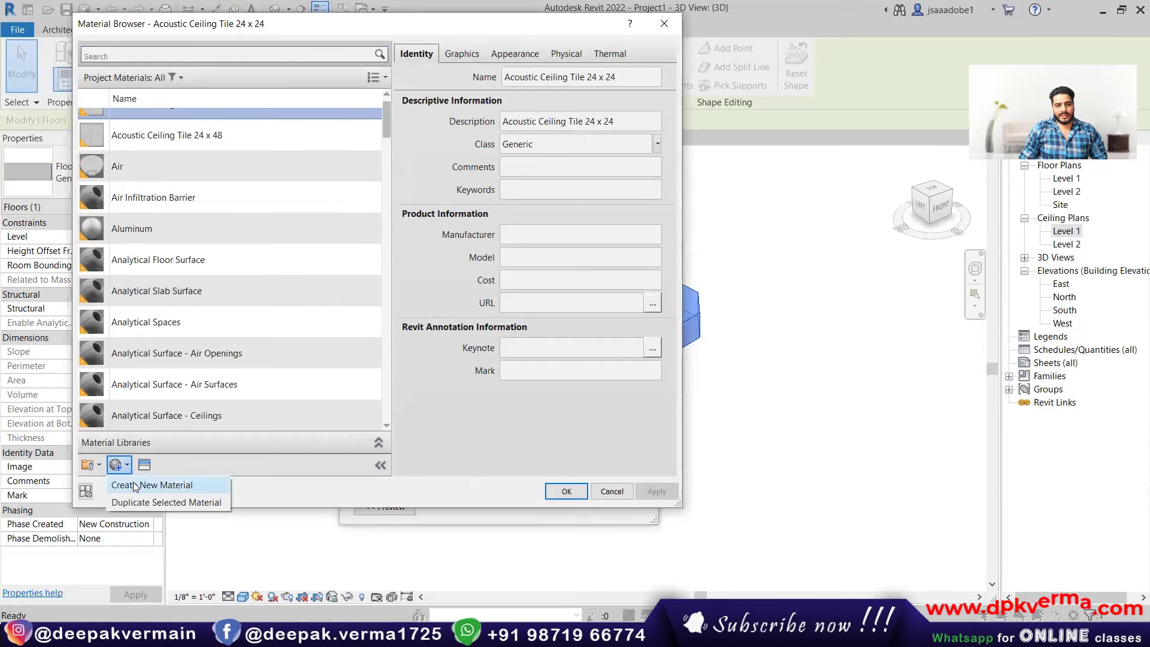
click(136, 486)
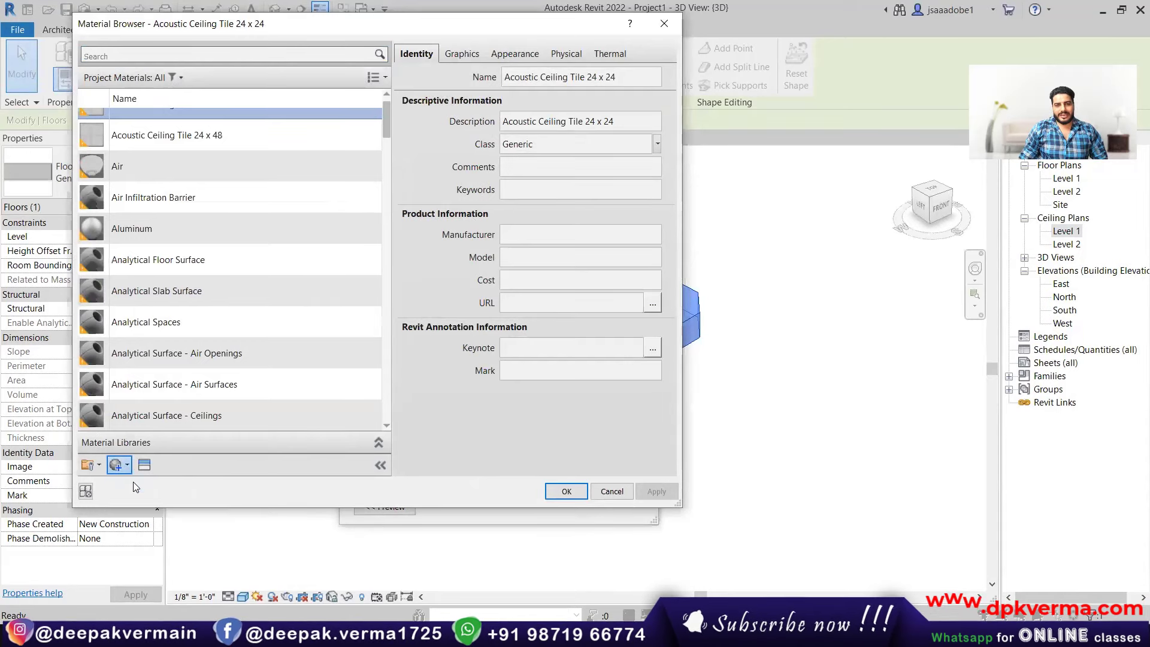
right_click(158, 260)
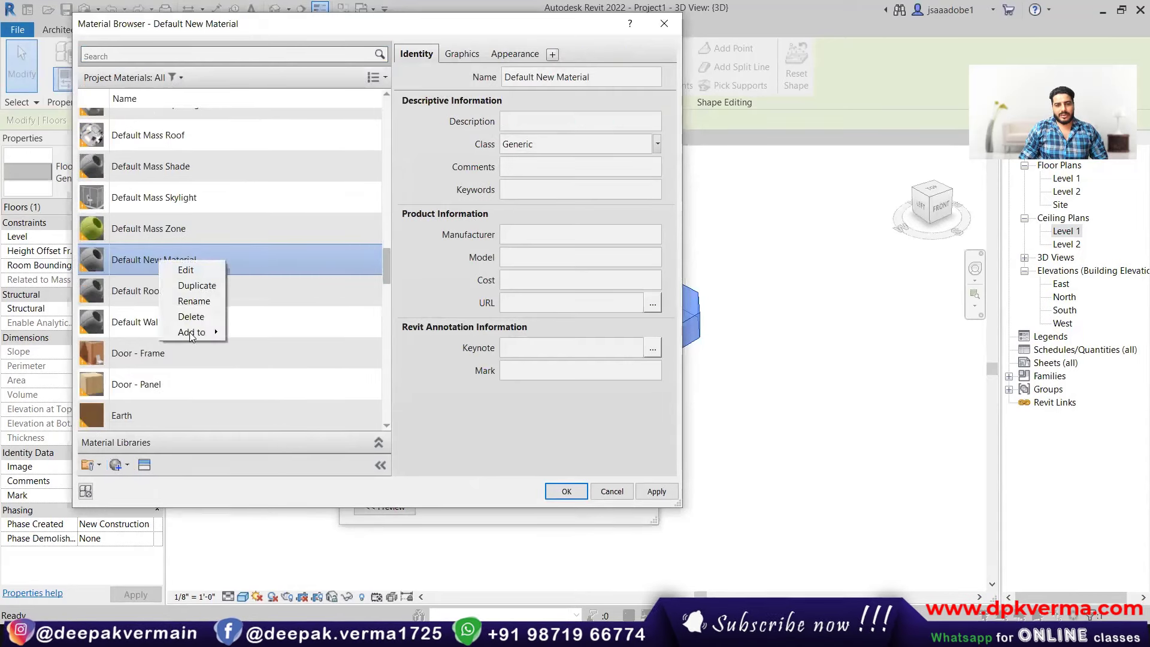
click(194, 298)
text(01 )
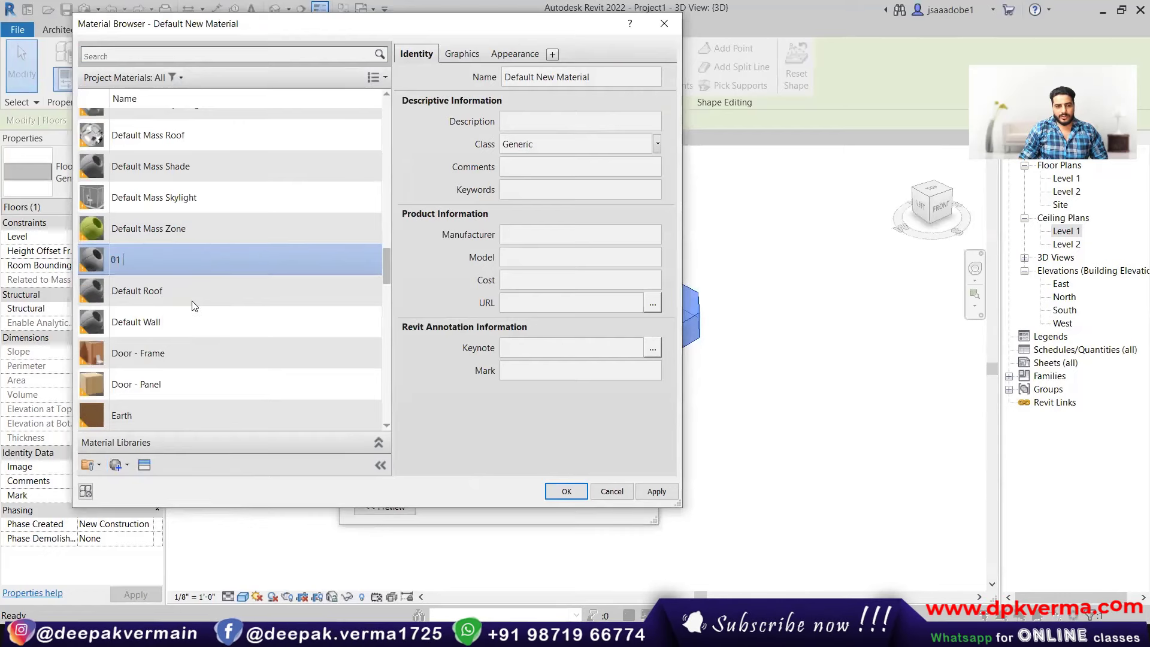
text(floor)
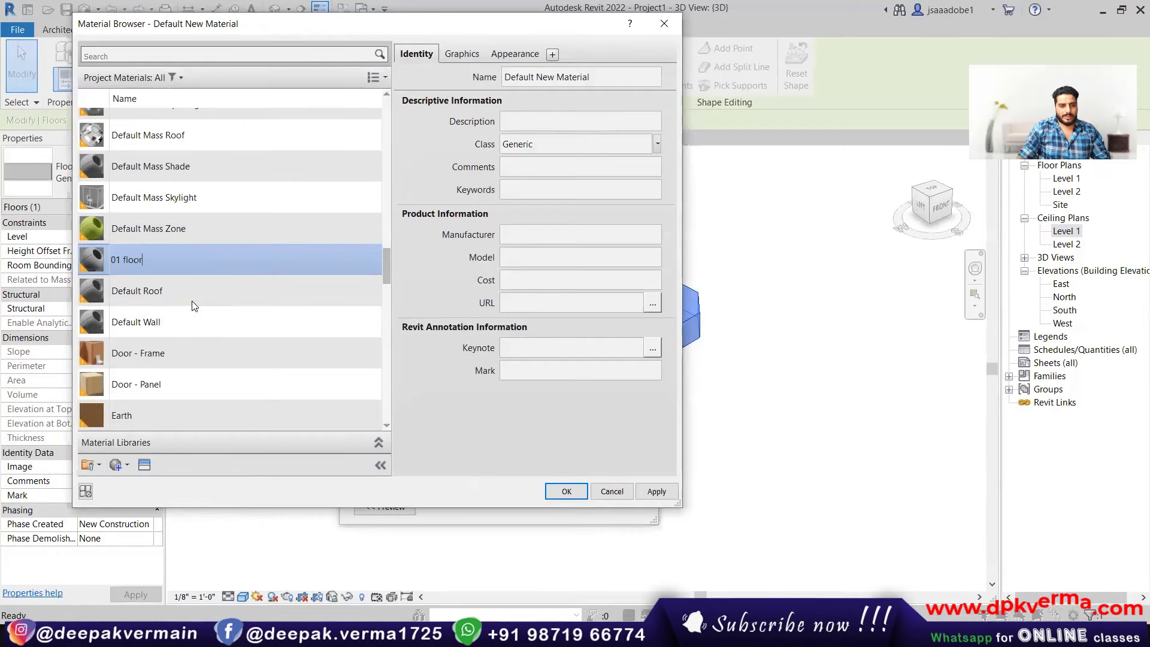
click(199, 322)
click(176, 126)
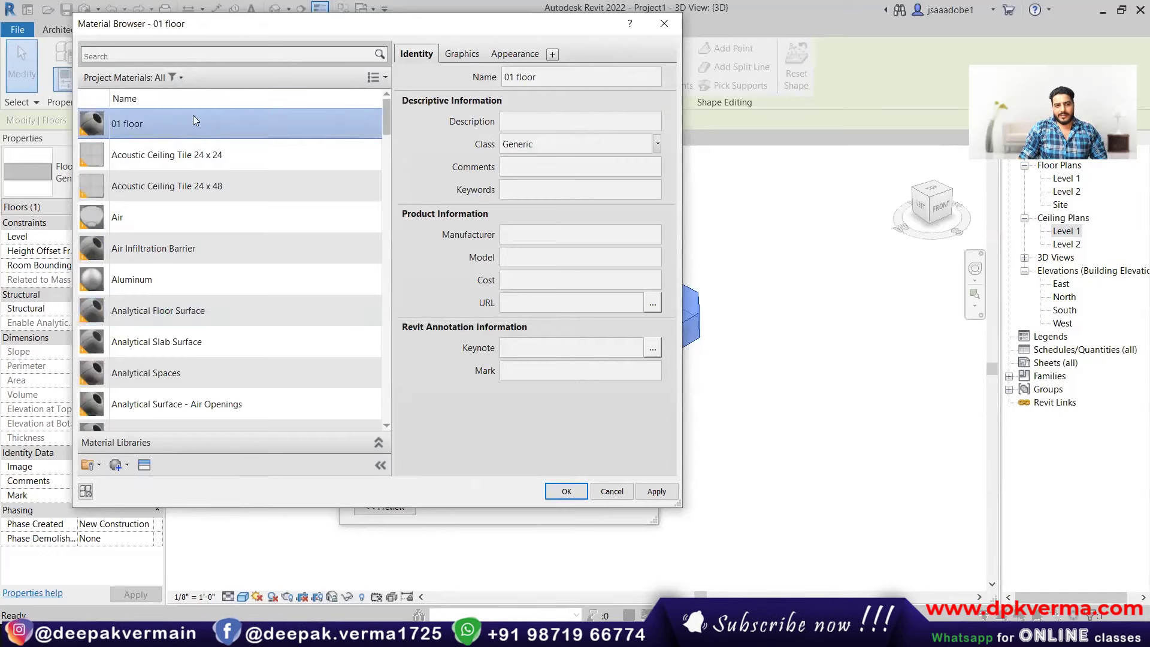
scroll(174, 300, down, 1)
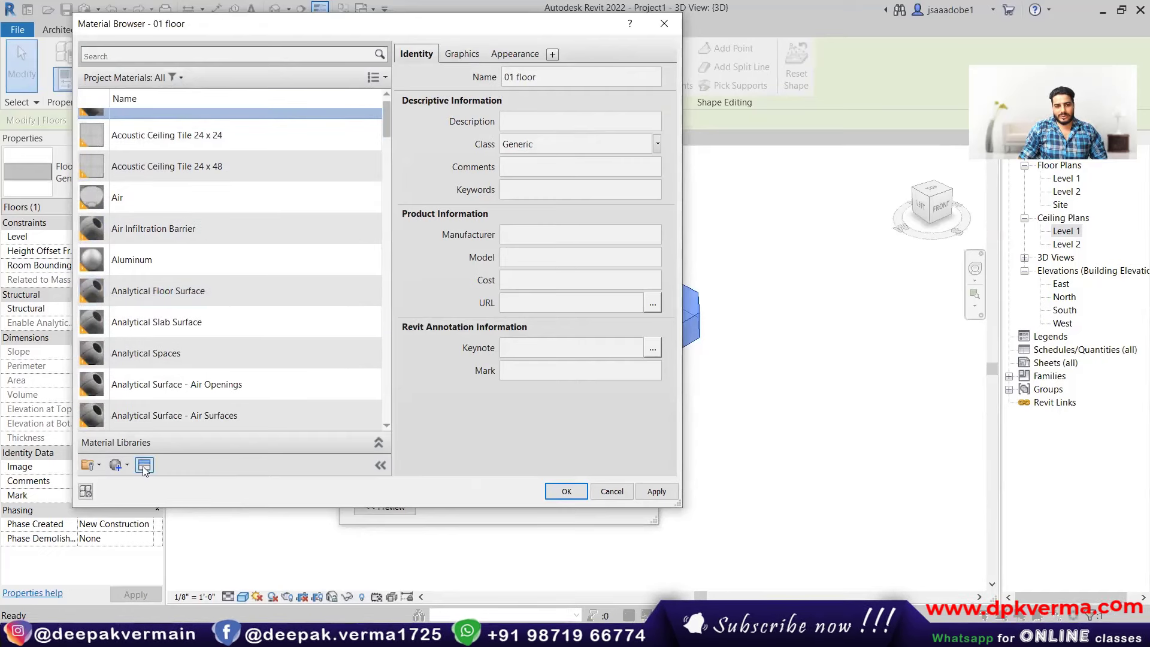
- Replace 01 floor's appearance with Ceramic - Wood from Appearance Library > Flooring > Tile
click(144, 467)
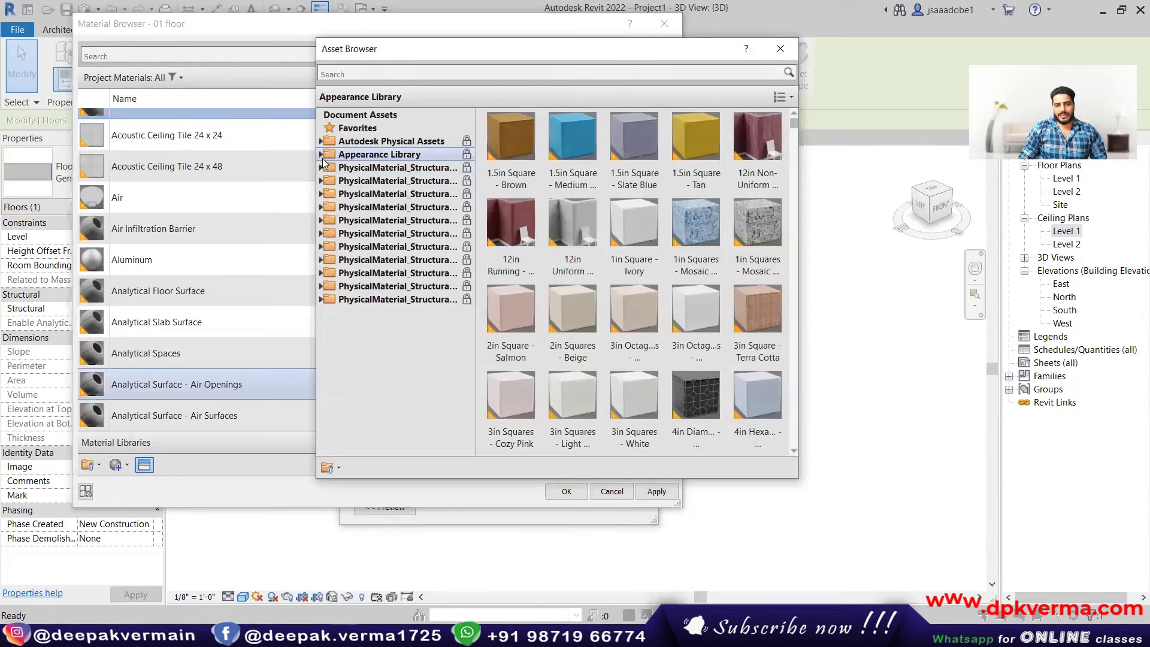
click(322, 159)
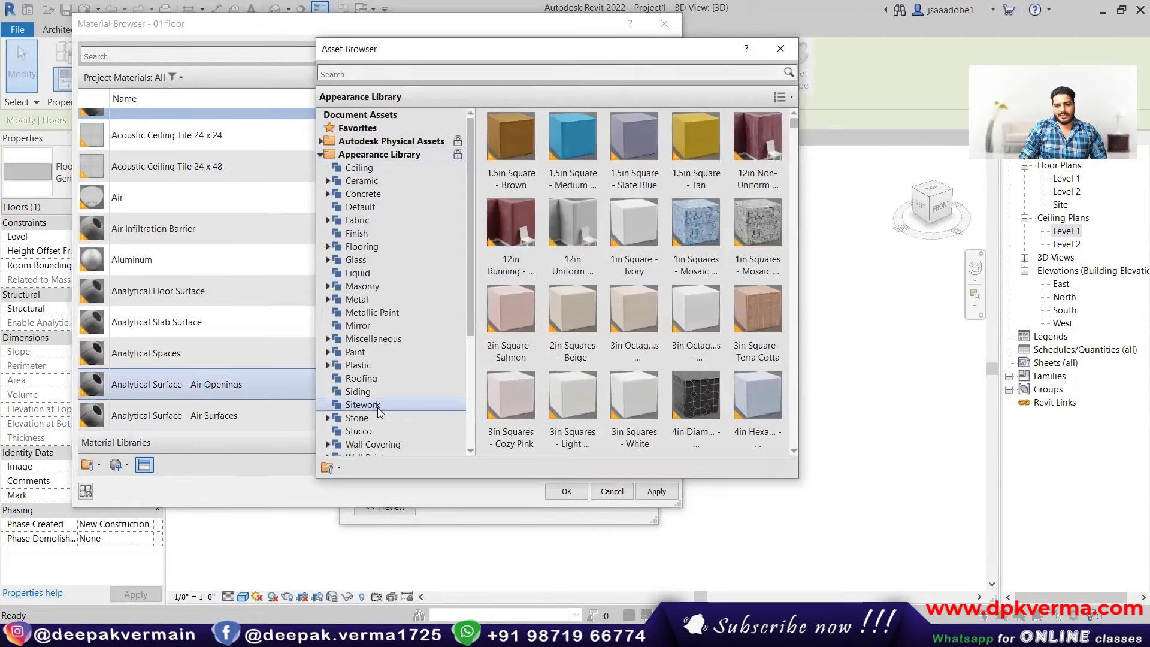
scroll(363, 405, down, 1)
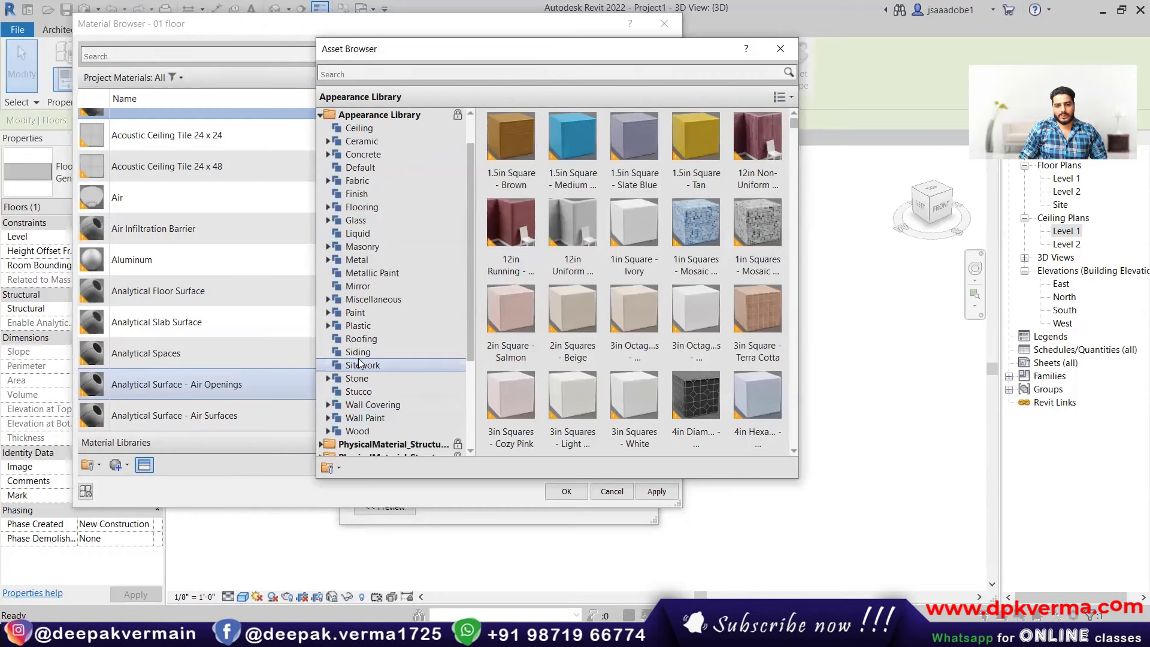
click(356, 209)
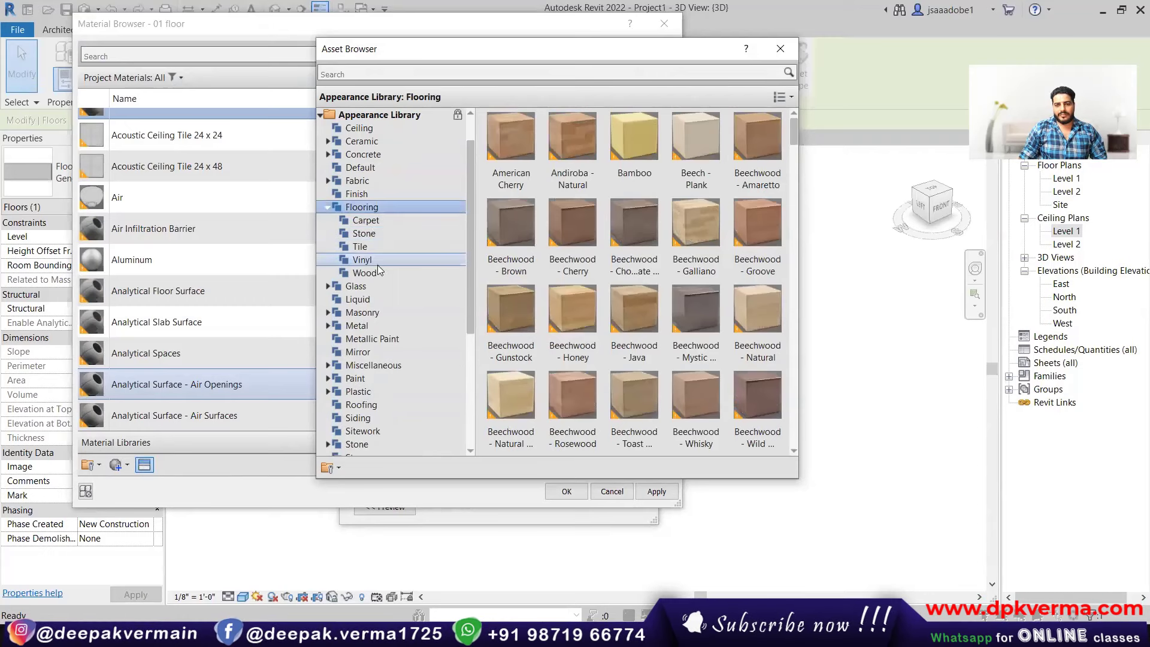
click(371, 248)
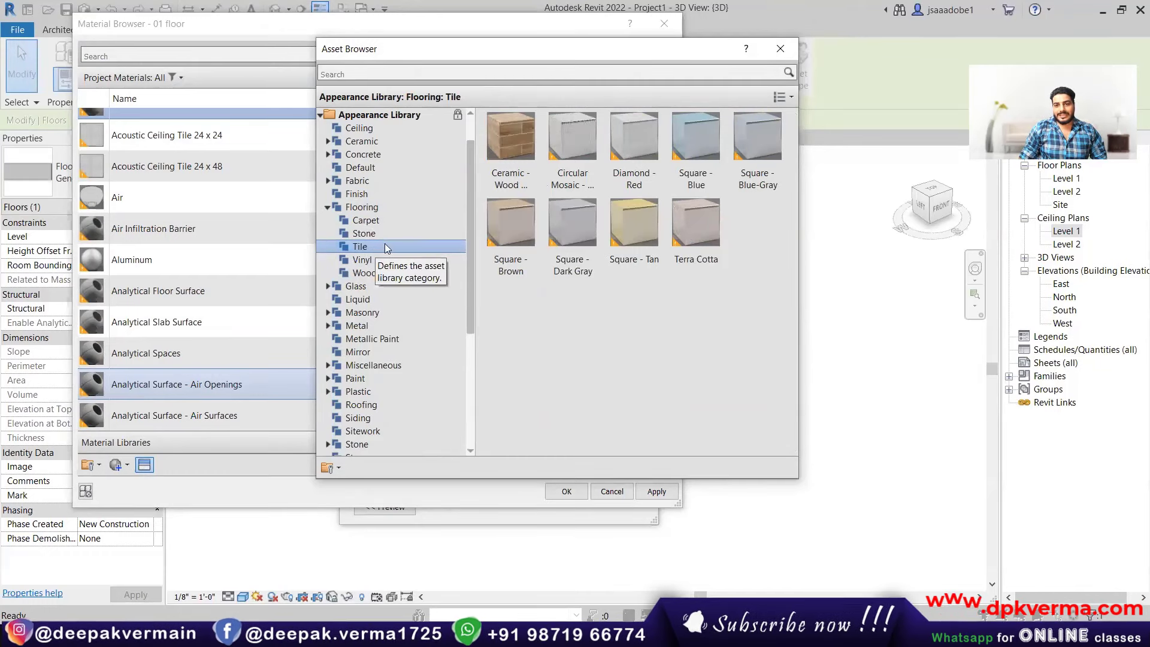
mouse_move(572, 137)
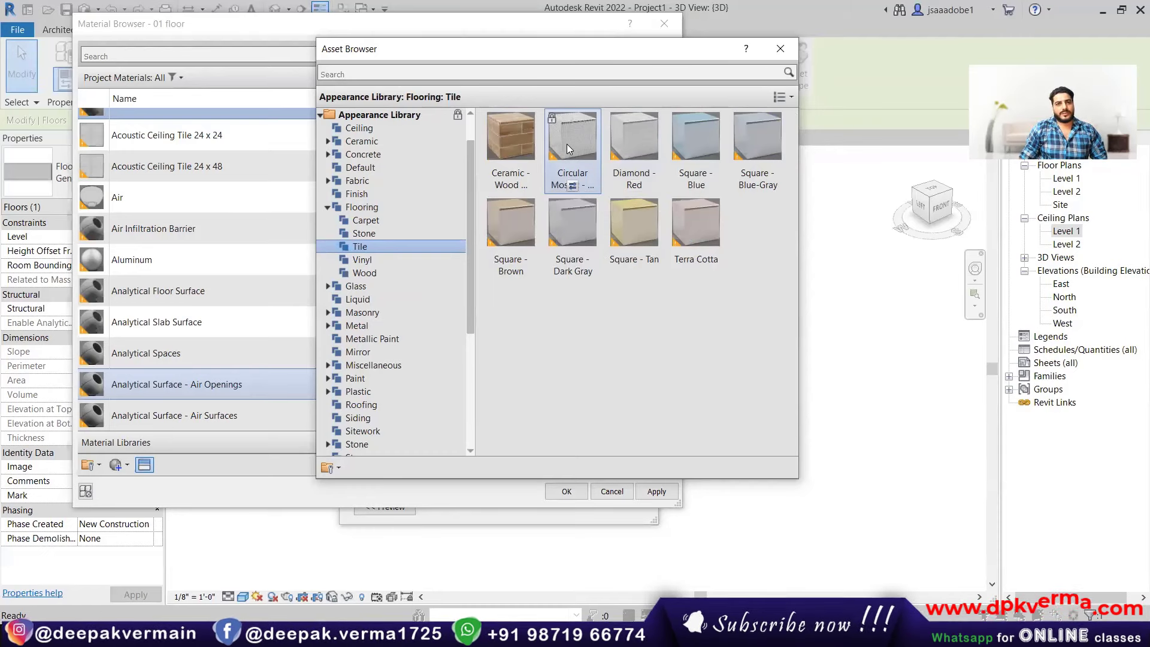
mouse_move(511, 139)
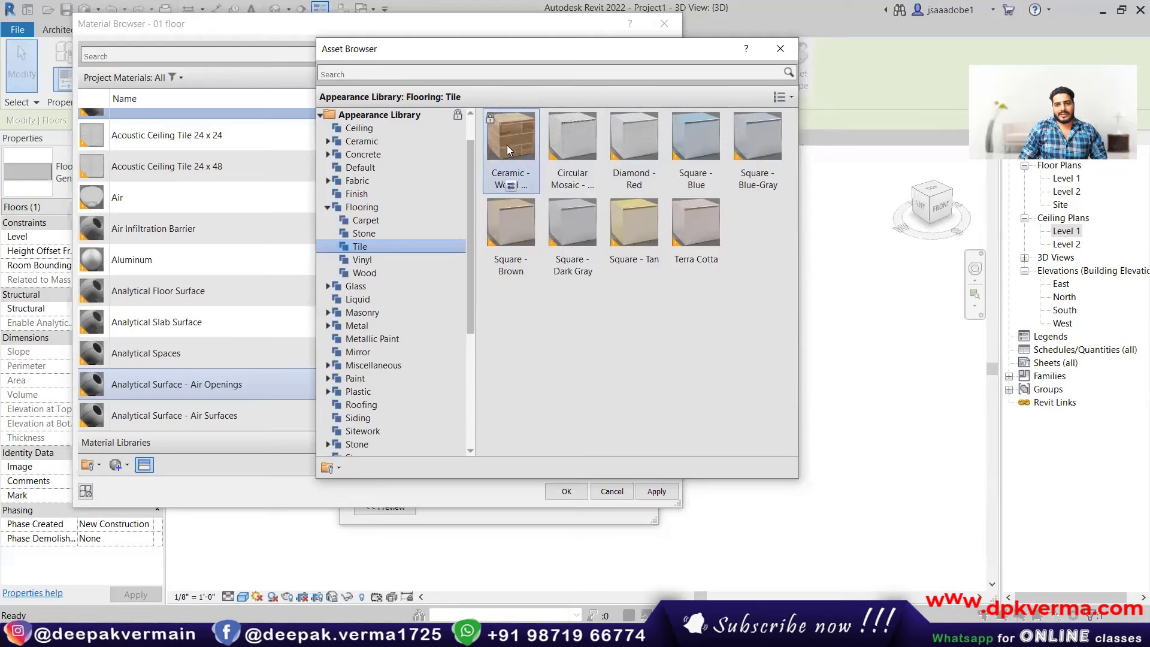
click(510, 187)
click(780, 50)
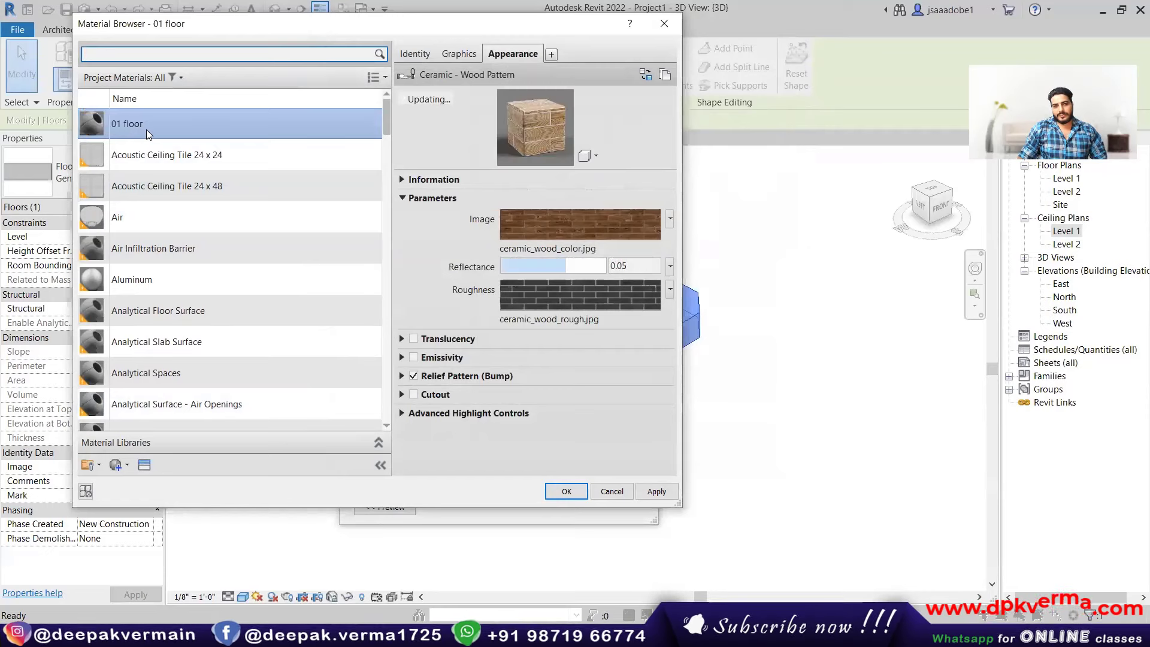
- Accept the wood floor material and switch the 3D view to Realistic visual style
click(566, 491)
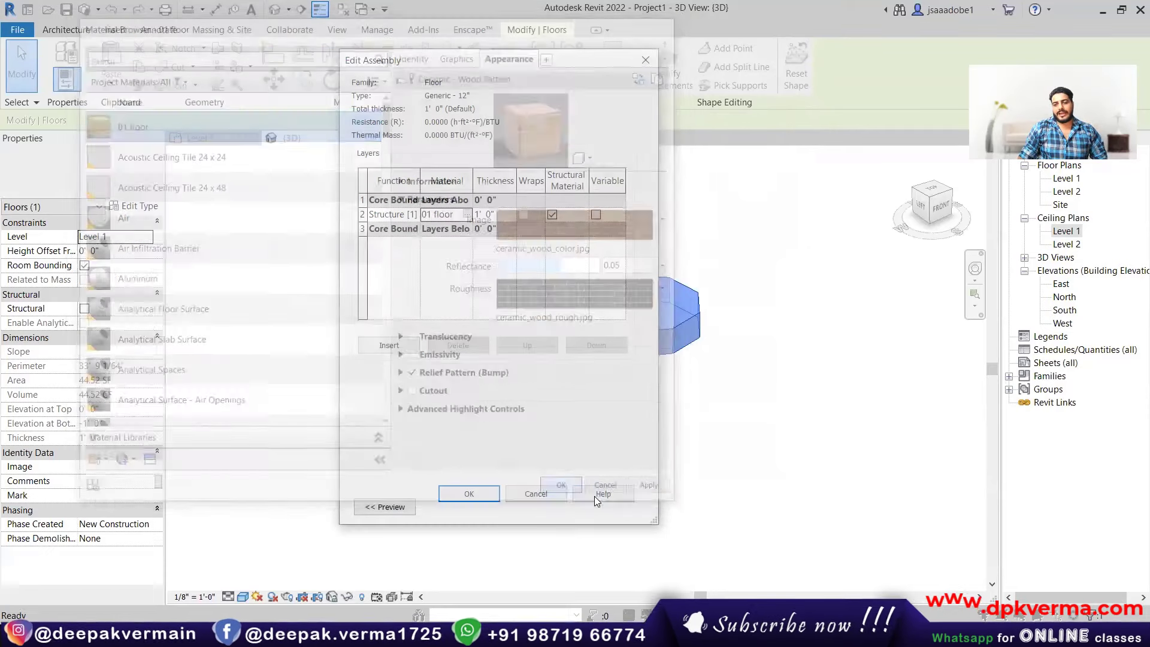
click(477, 495)
click(677, 415)
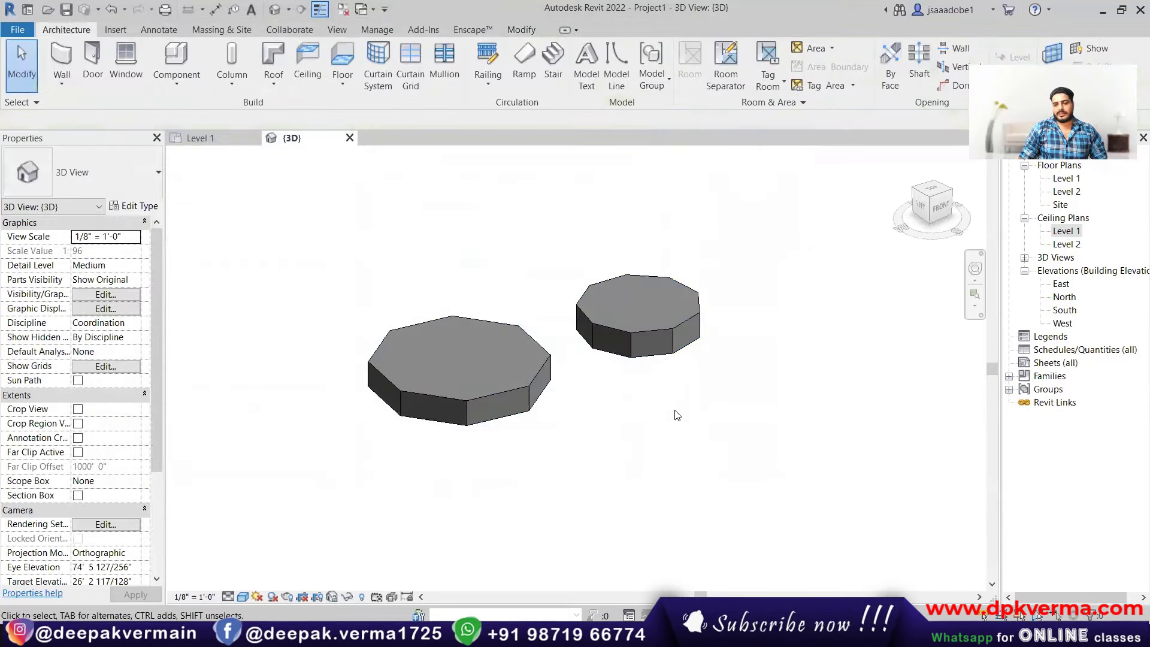
click(332, 601)
click(282, 581)
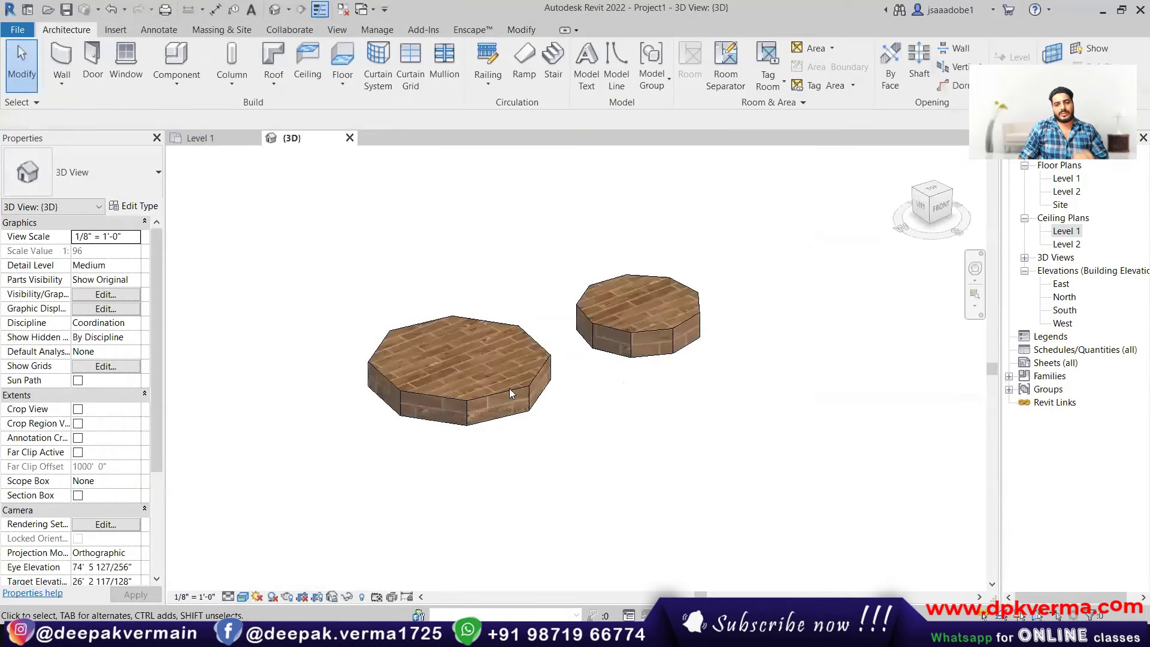
- Delete the floors and close the {3D} view
scroll(475, 402, up, 2)
scroll(476, 401, up, 2)
scroll(476, 401, down, 3)
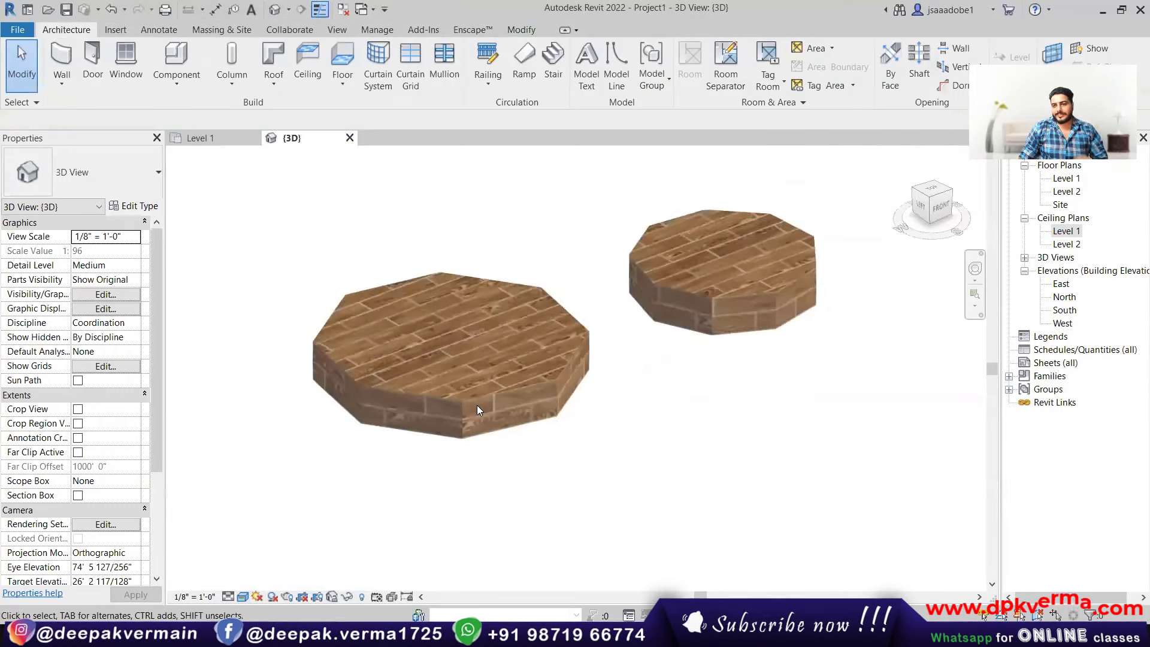
scroll(477, 405, down, 3)
middle_drag(476, 405, 506, 409)
click(592, 336)
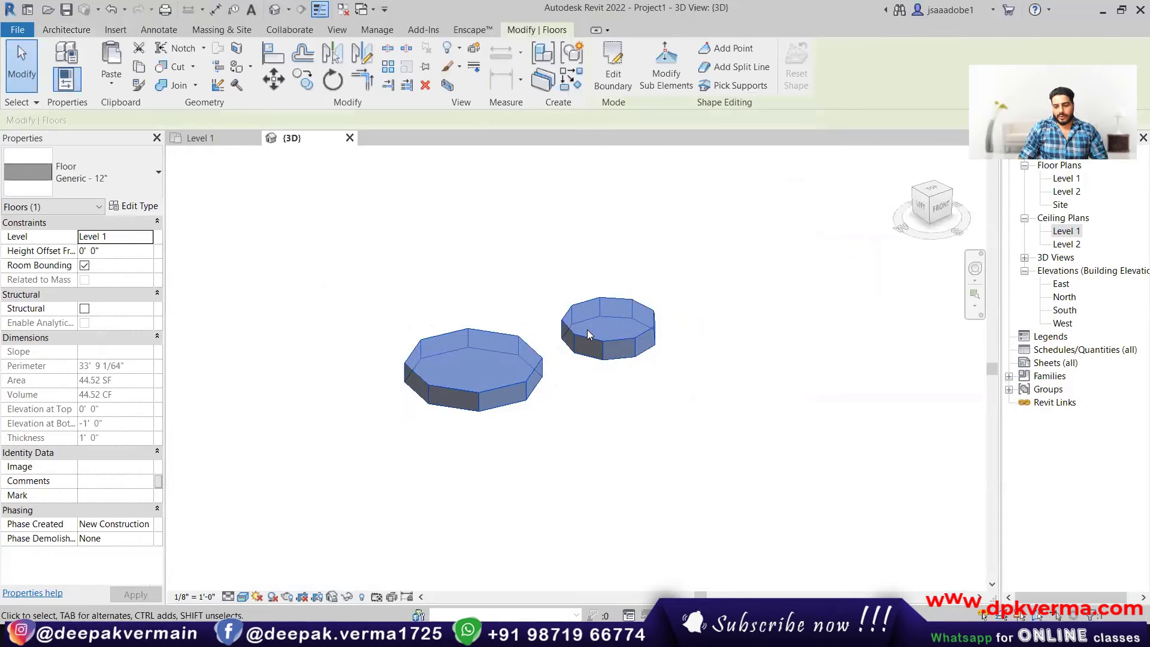
key(Delete)
click(350, 138)
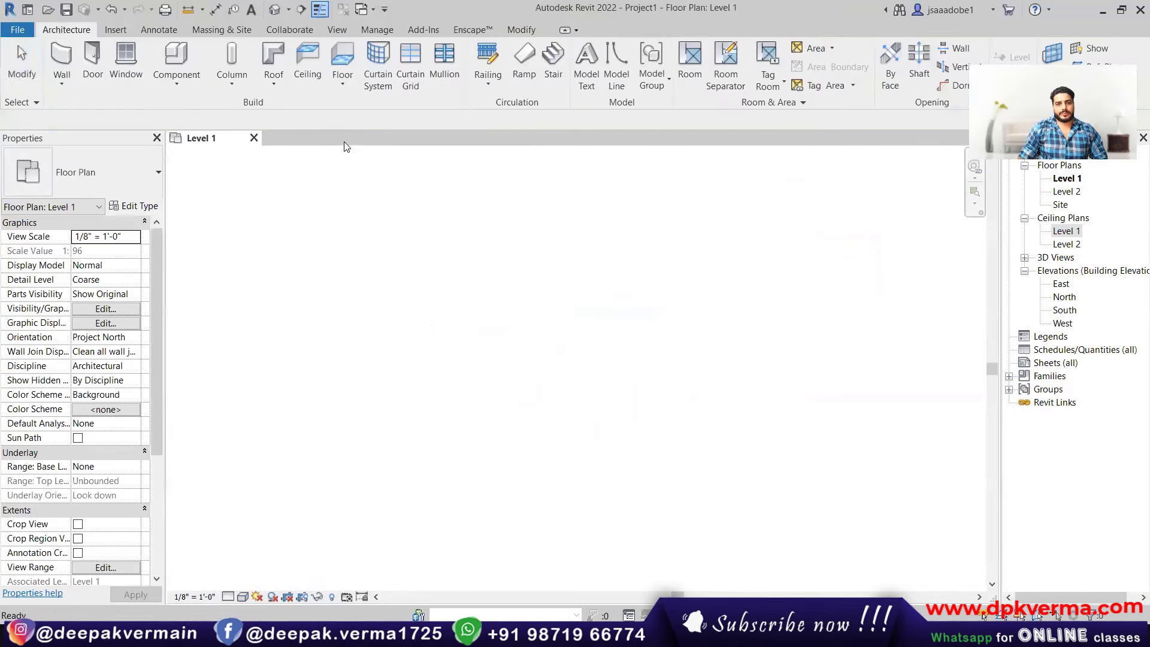
- Close the project without saving and open the 30' by 45' house from Recent Files
click(254, 138)
click(601, 319)
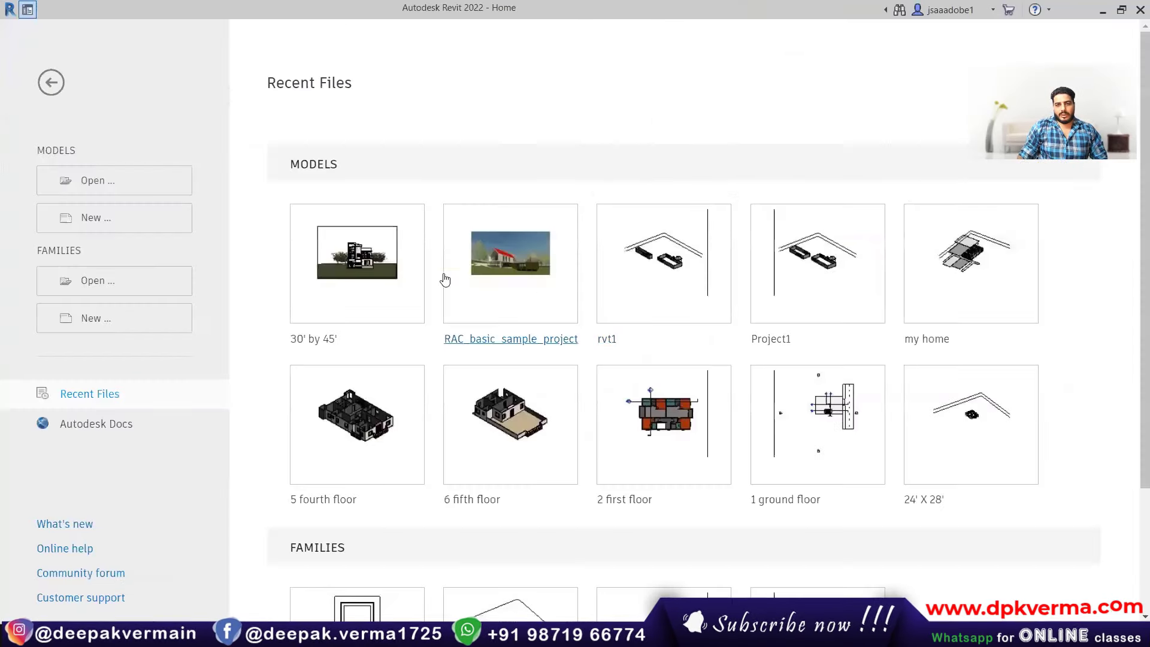
click(376, 271)
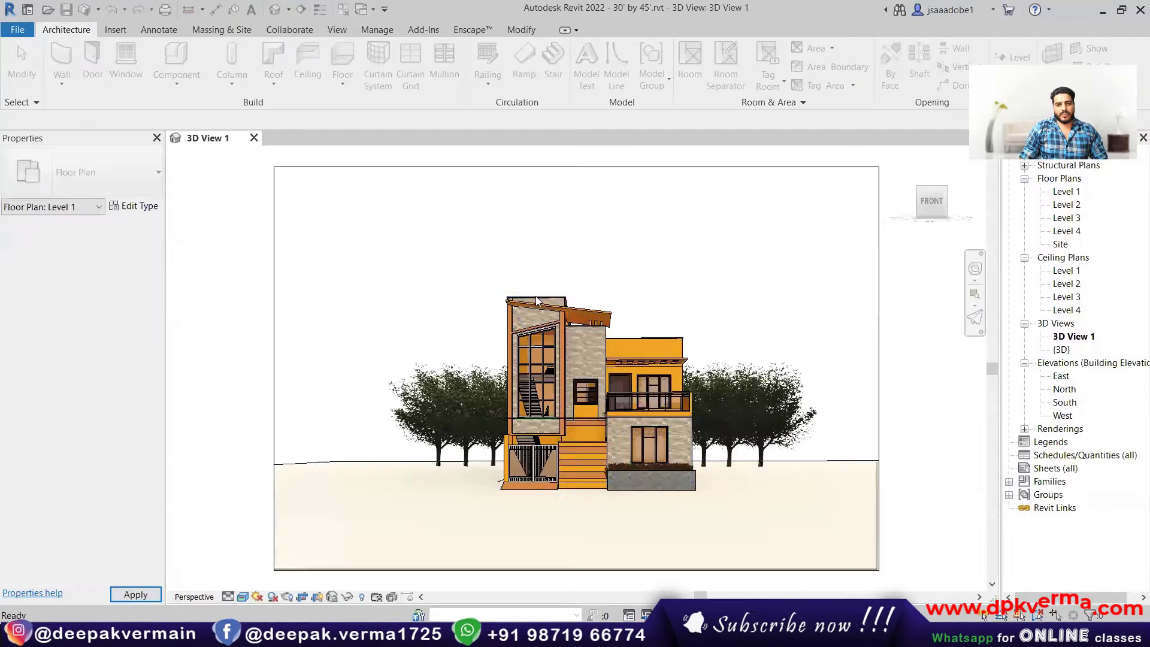
- Show the house in the Default 3D View and select an upper wall
click(277, 16)
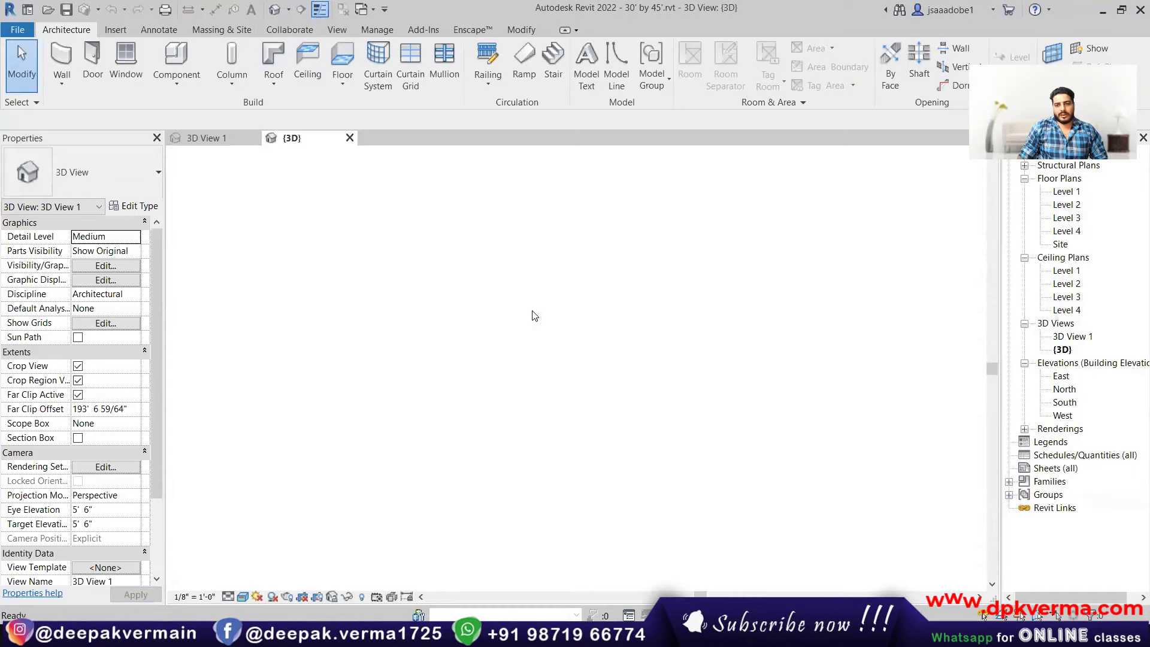
scroll(557, 342, up, 3)
mouse_move(557, 342)
shift+middle_down()
mouse_move(526, 362)
mouse_move(568, 366)
mouse_move(539, 375)
shift+middle_up()
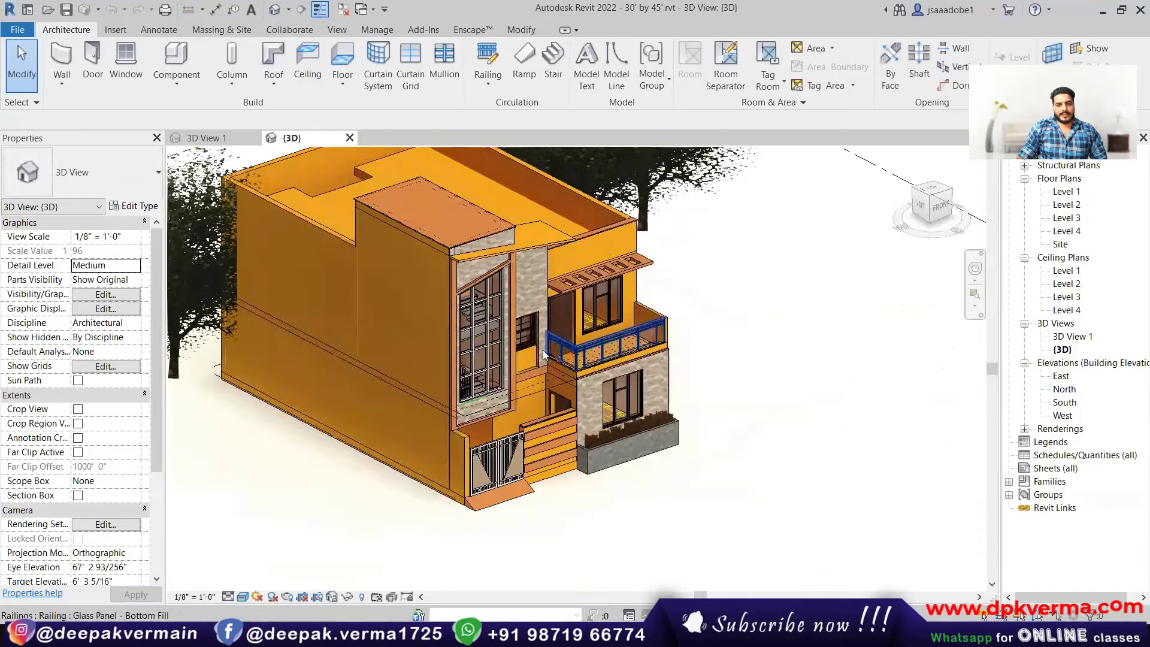
scroll(539, 374, up, 2)
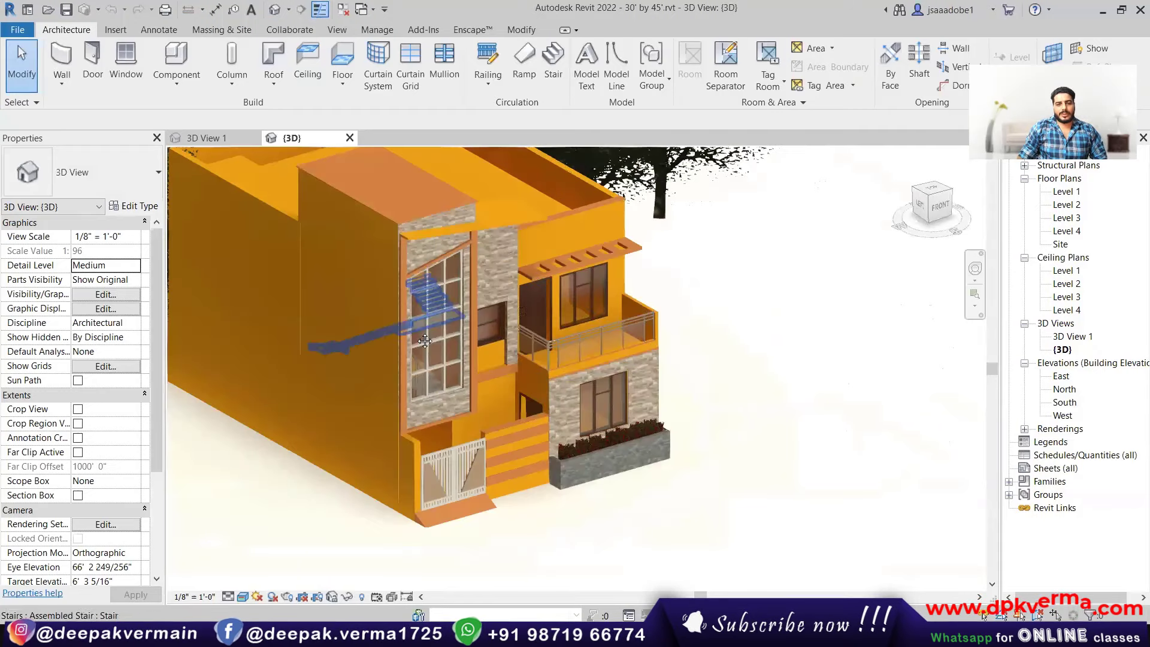
scroll(420, 270, up, 2)
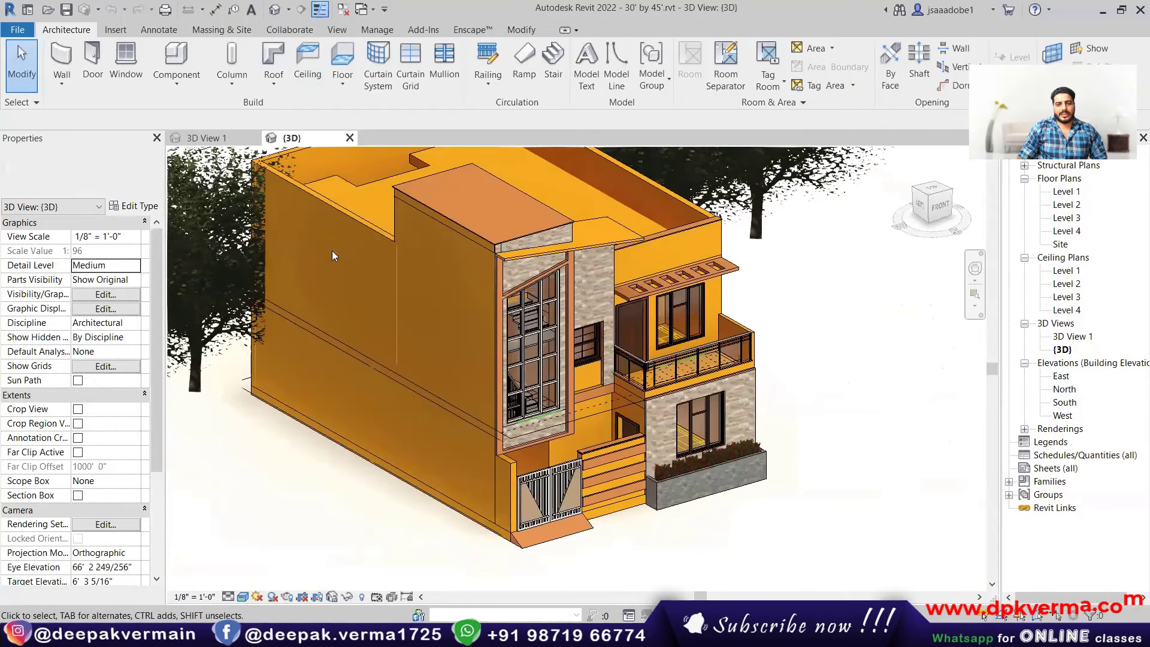
click(373, 229)
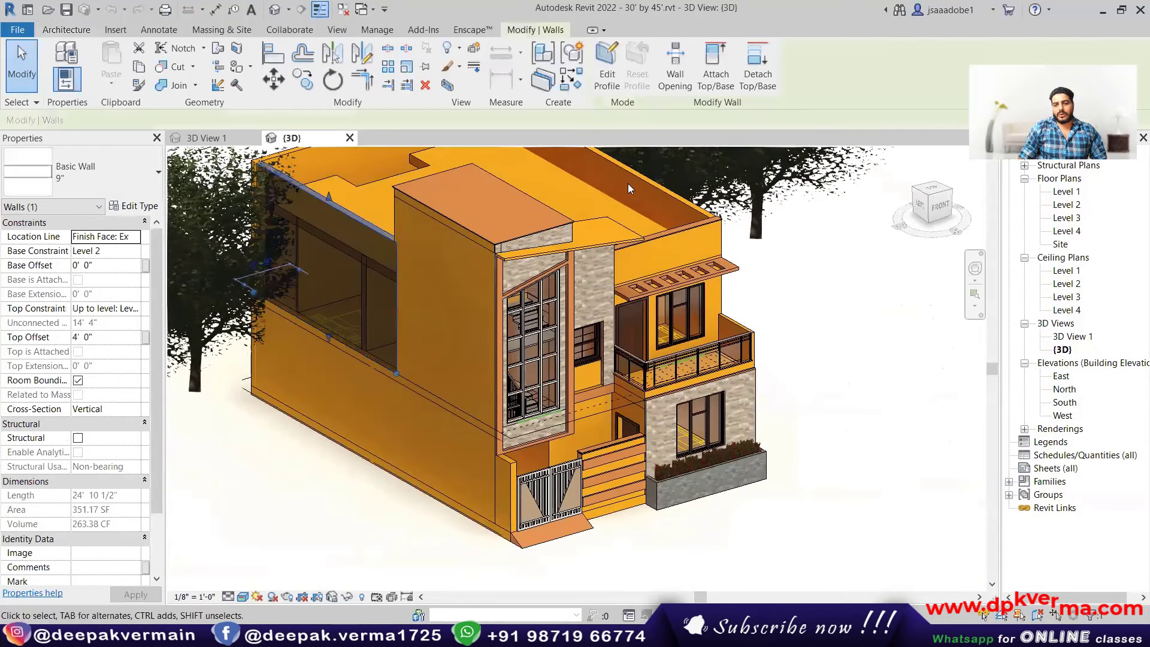
- Recolour the wall's WHITE structure material to RGB 242-200-136 and confirm the dialogs
click(136, 206)
click(547, 205)
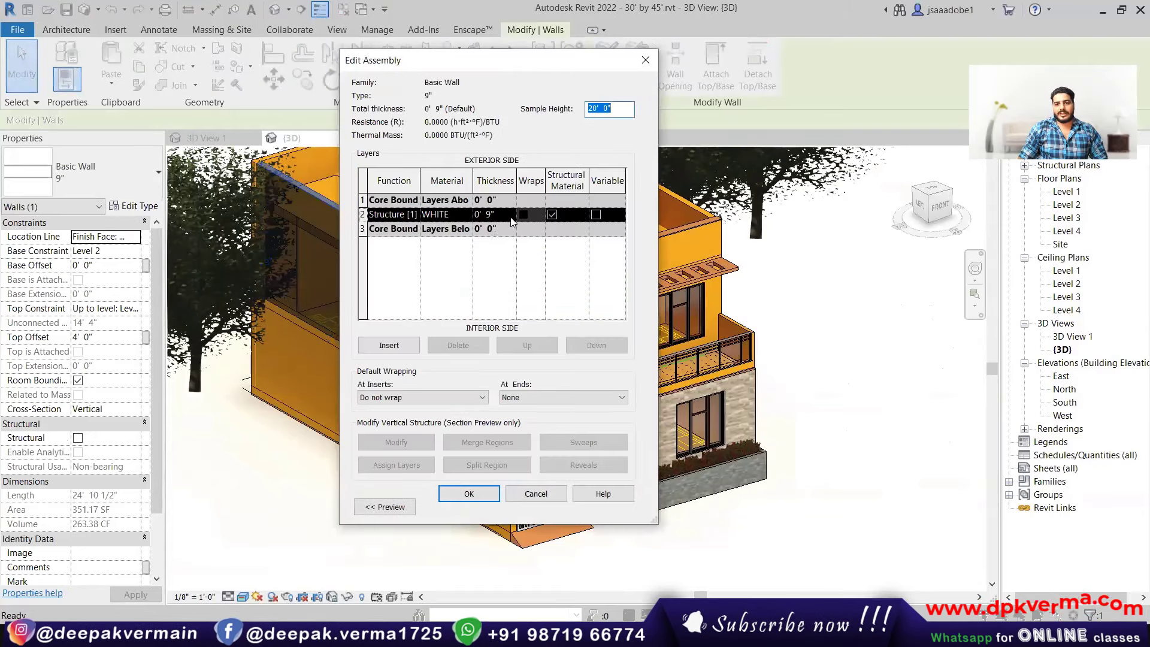
click(467, 215)
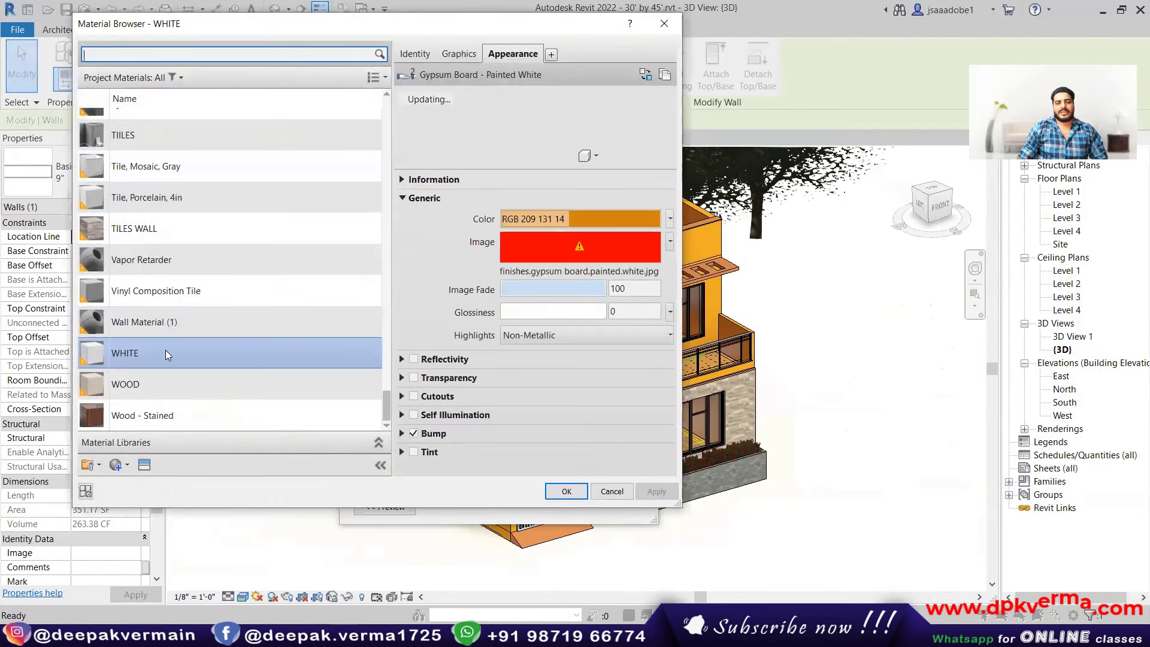
click(557, 217)
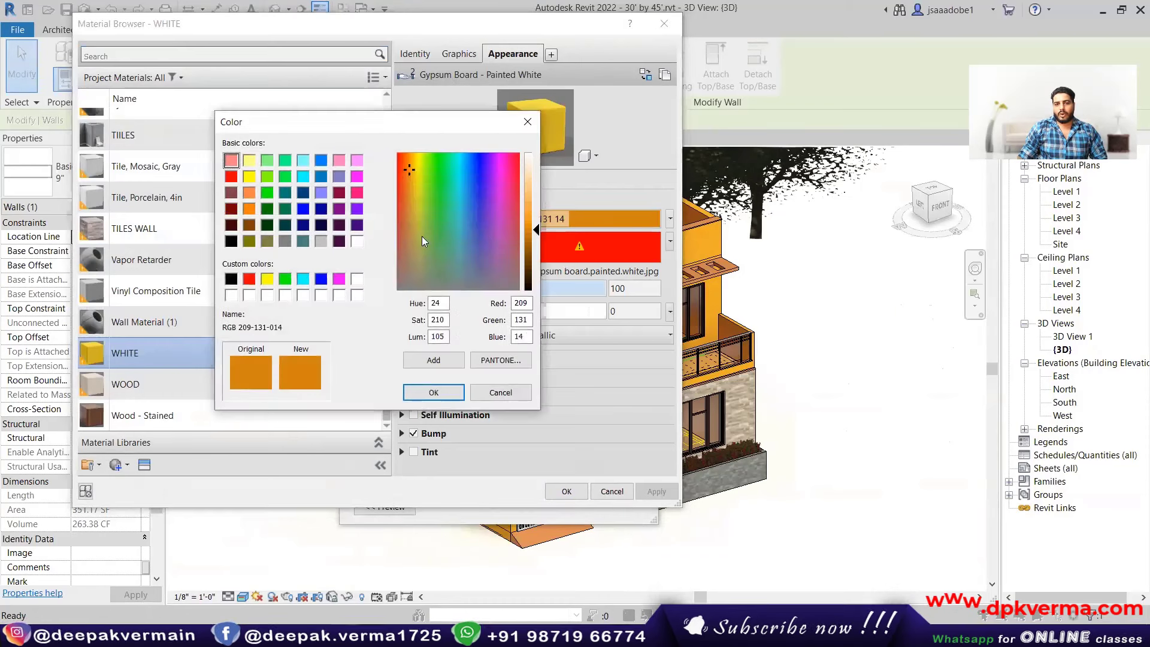
drag(535, 229, 535, 188)
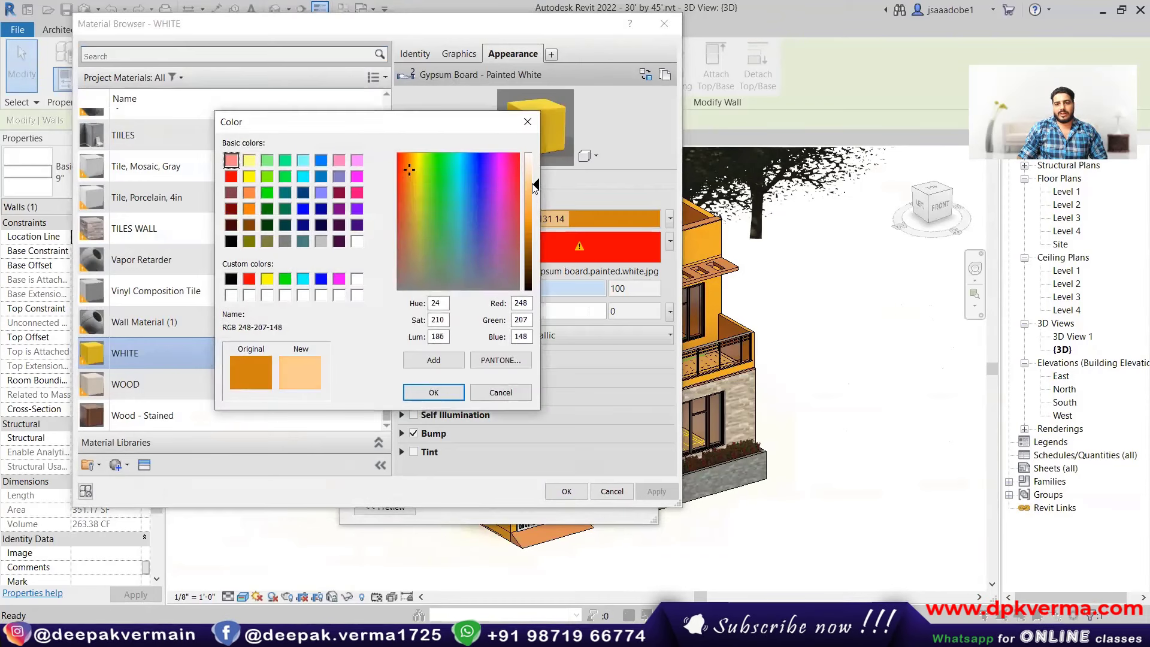
drag(418, 187, 413, 183)
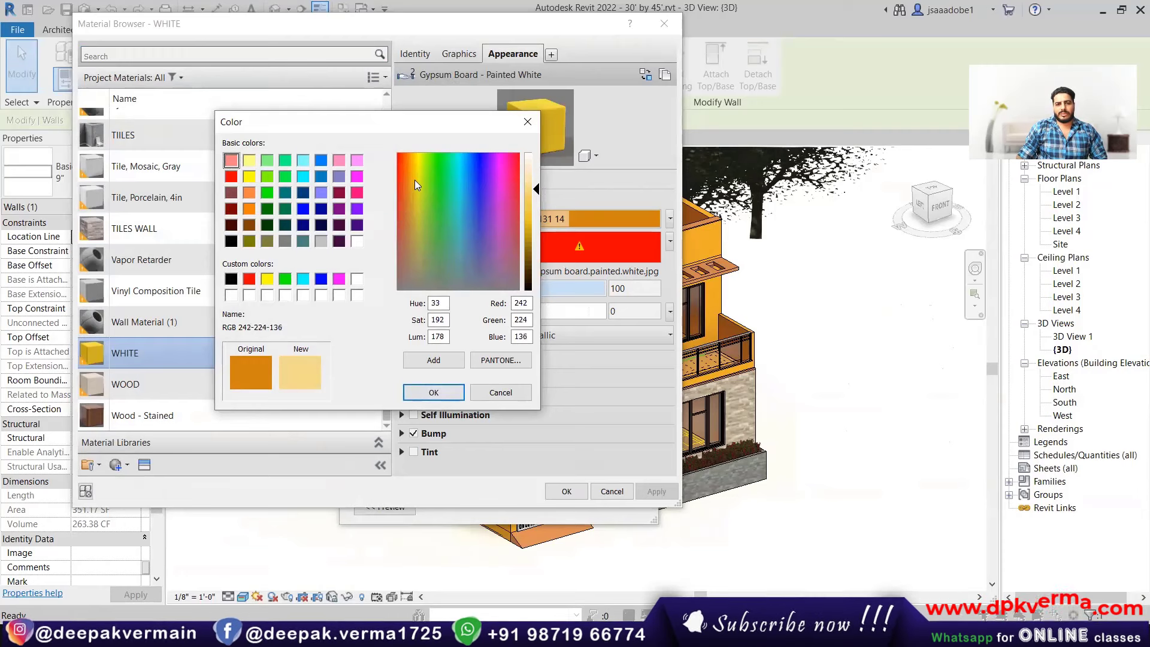
click(407, 178)
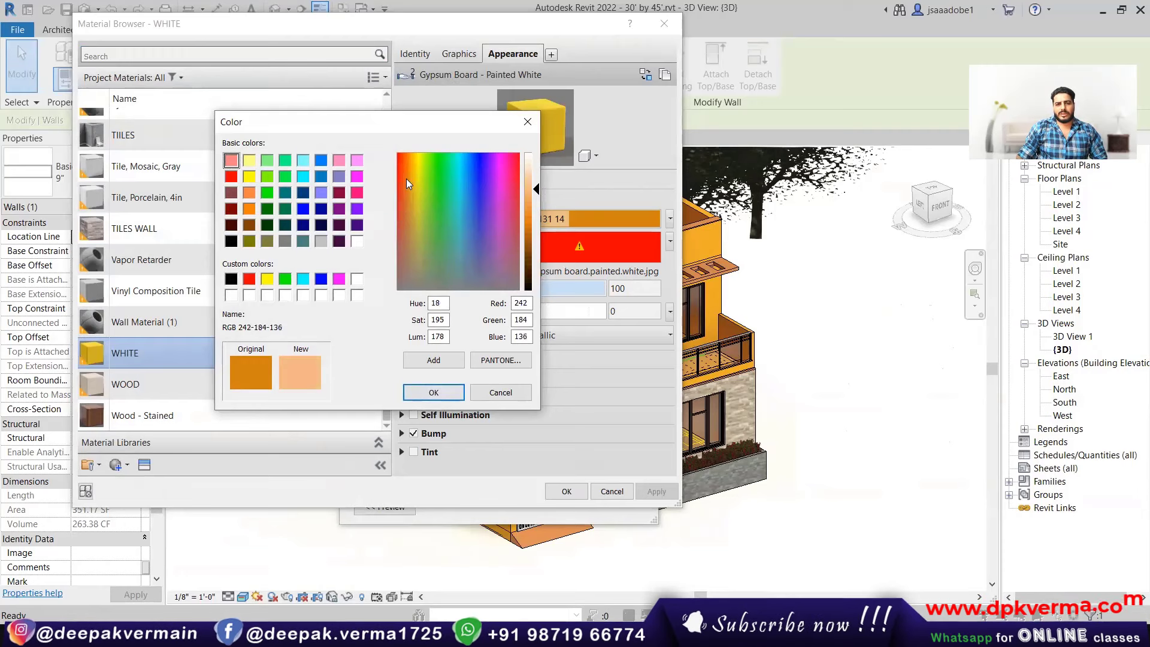
click(434, 392)
click(567, 492)
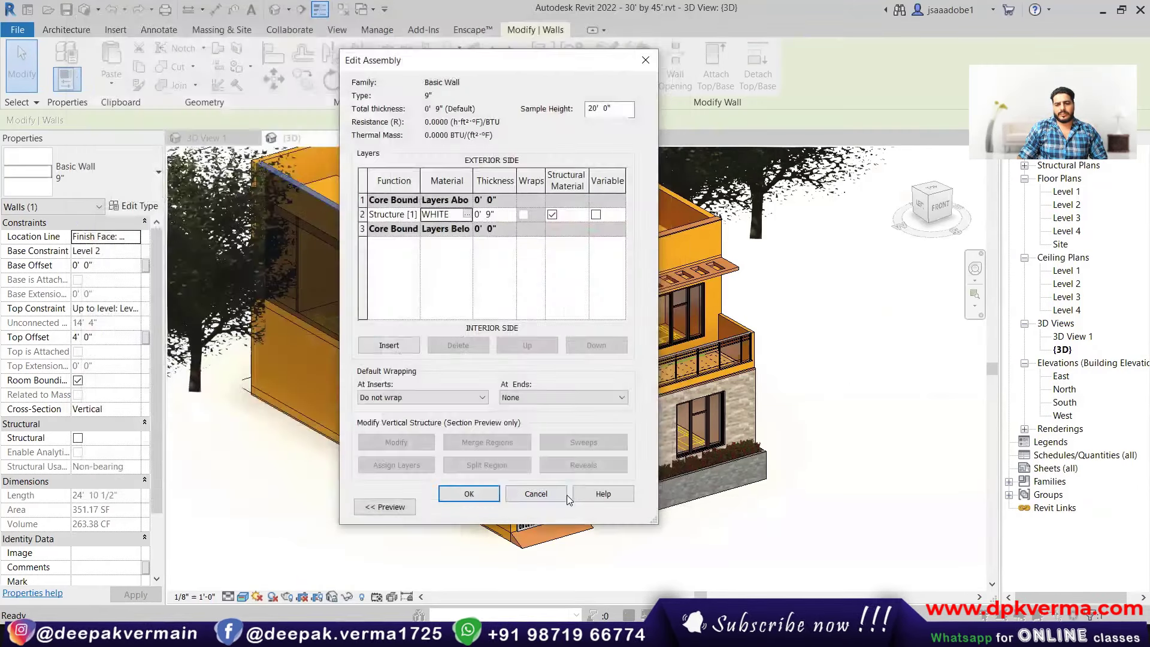
click(477, 495)
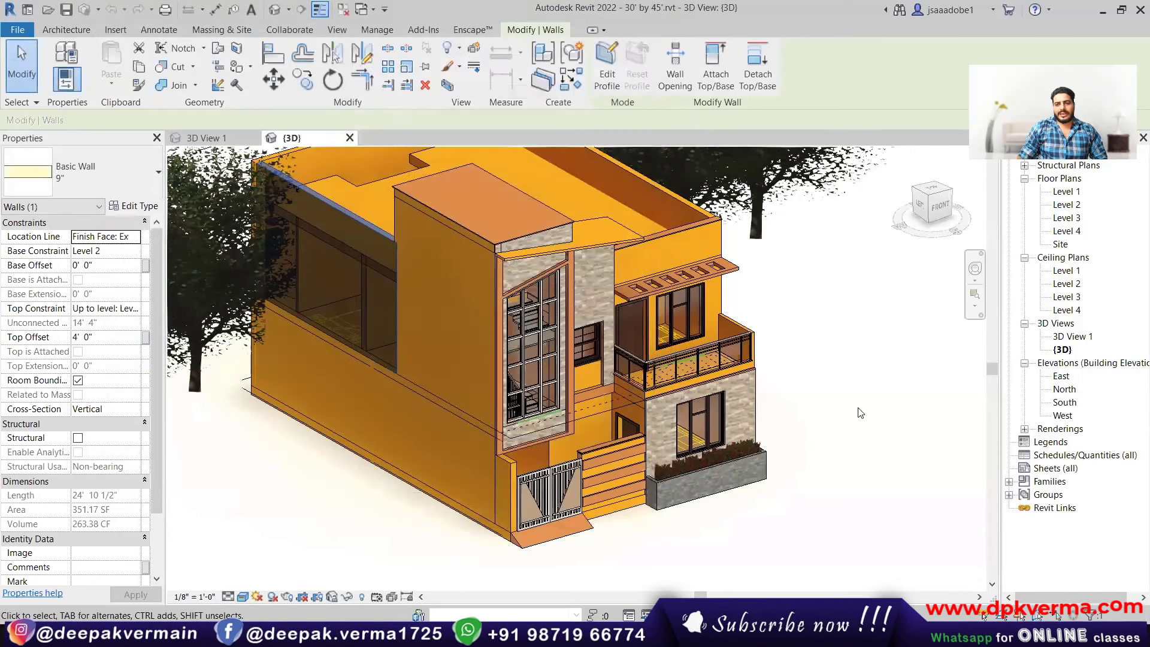
key(Escape)
shift+middle_drag(601, 384, 601, 368)
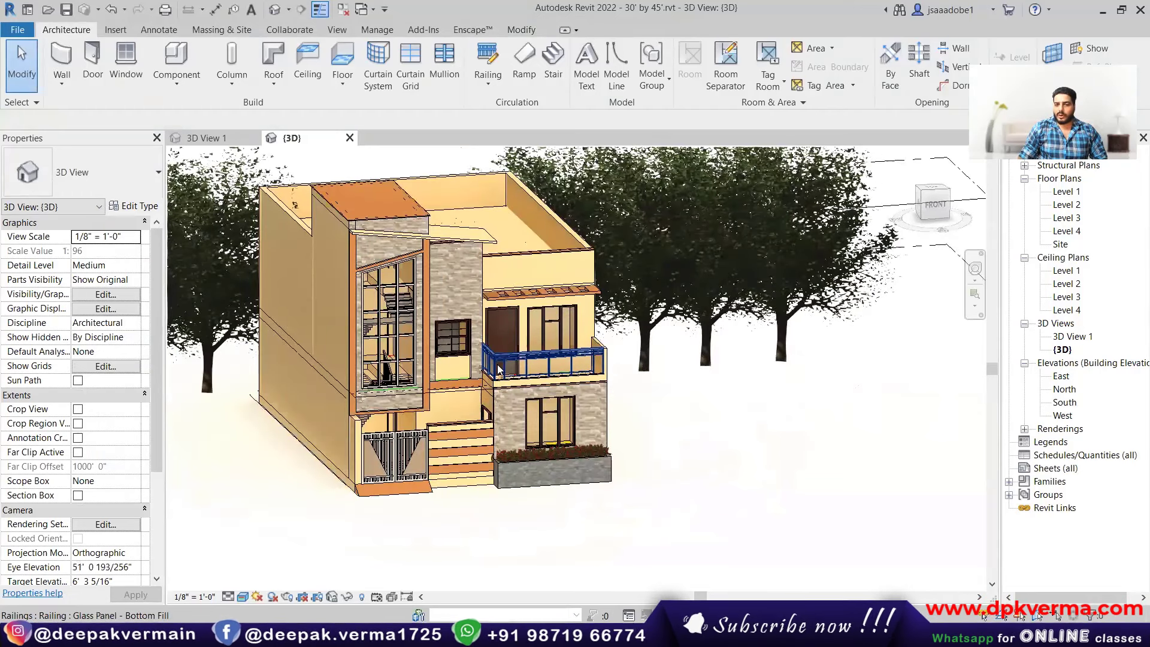
mouse_move(498, 370)
shift+middle_down()
mouse_move(534, 268)
mouse_move(485, 286)
shift+middle_up()
scroll(535, 269, up, 3)
scroll(542, 282, up, 2)
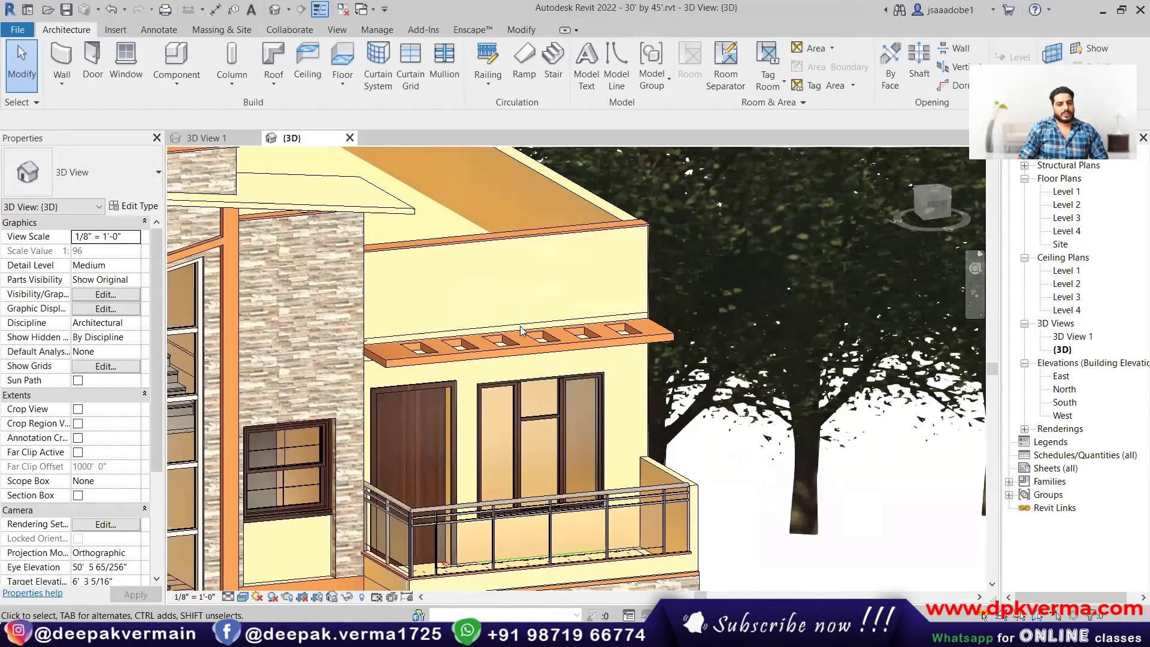
scroll(521, 331, down, 3)
scroll(520, 331, down, 2)
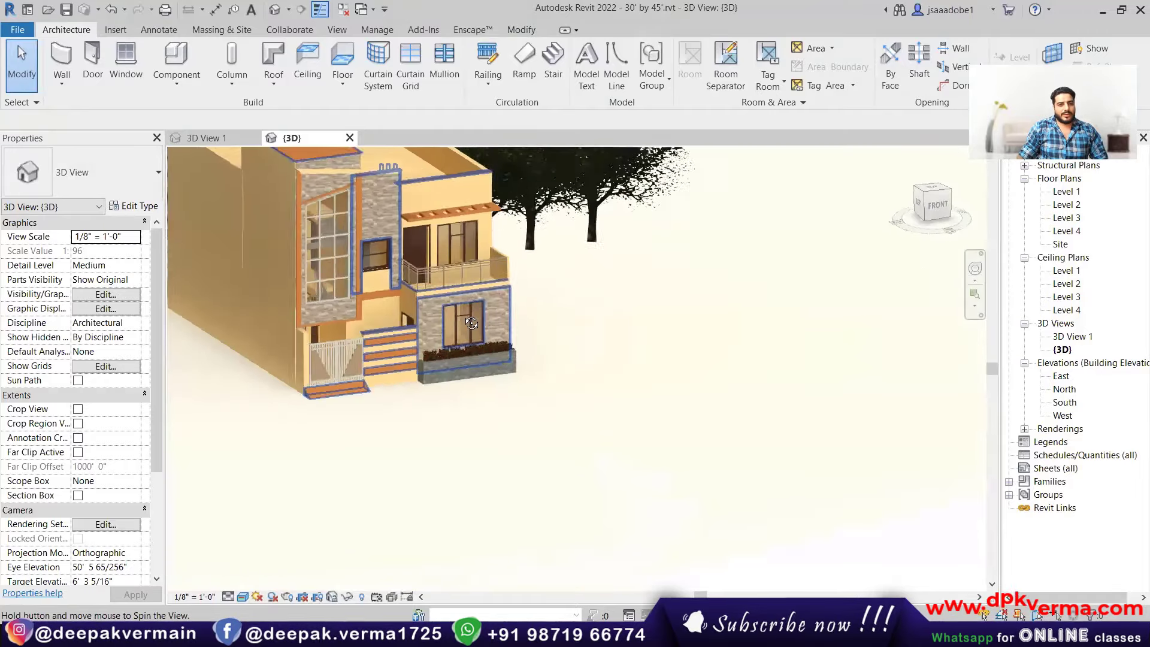
- Draw a short Generic - 5" wall and select it
click(66, 88)
click(90, 108)
click(113, 172)
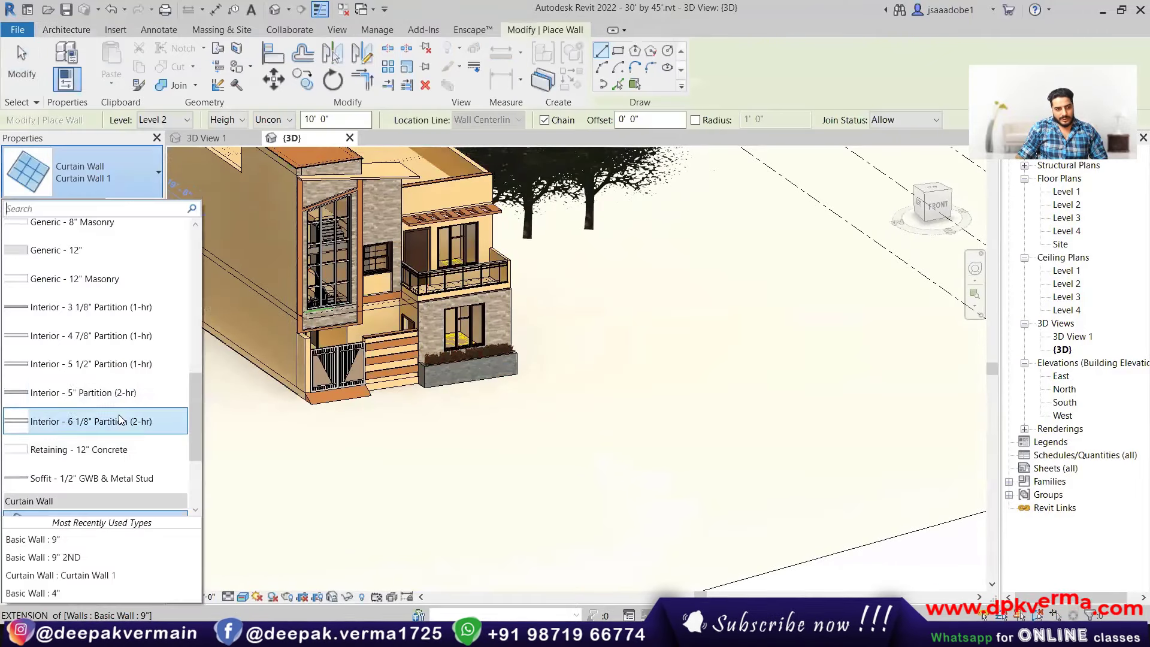
scroll(119, 420, up, 3)
scroll(104, 353, up, 2)
click(152, 321)
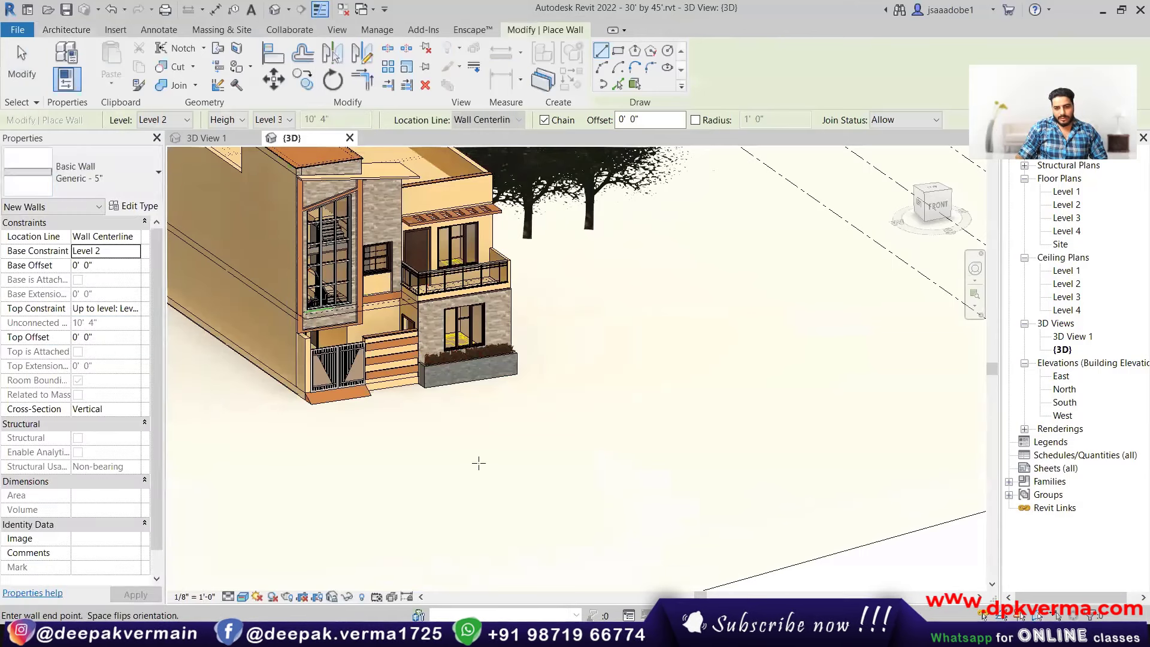
click(531, 455)
right_click(607, 374)
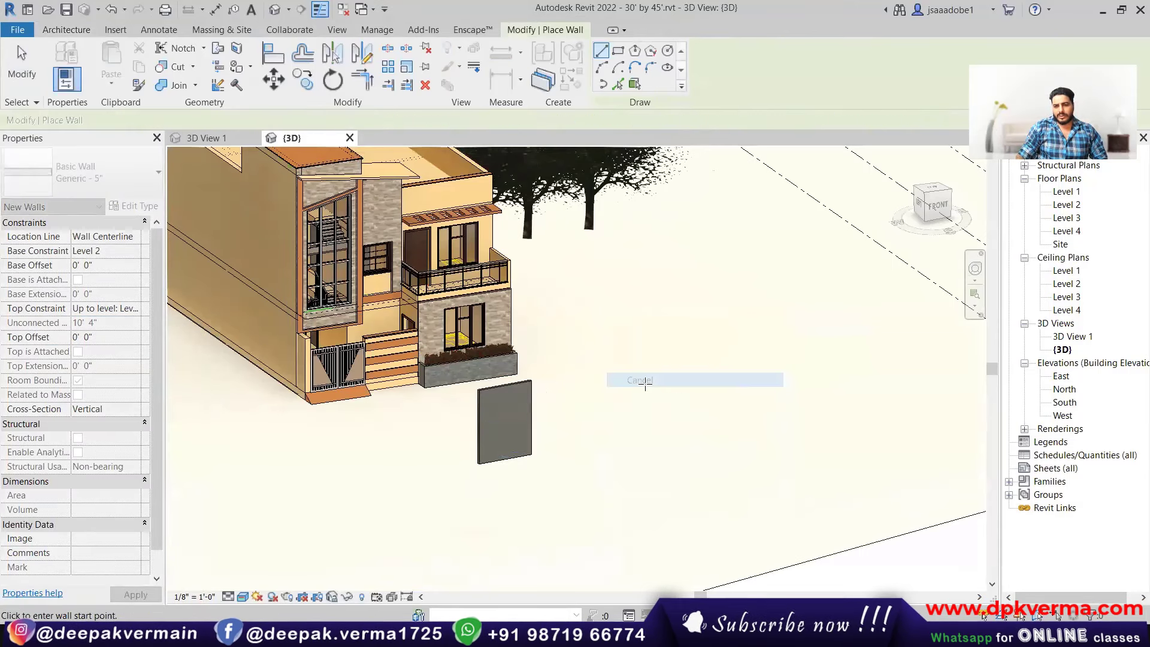
click(641, 381)
scroll(480, 414, up, 2)
click(515, 386)
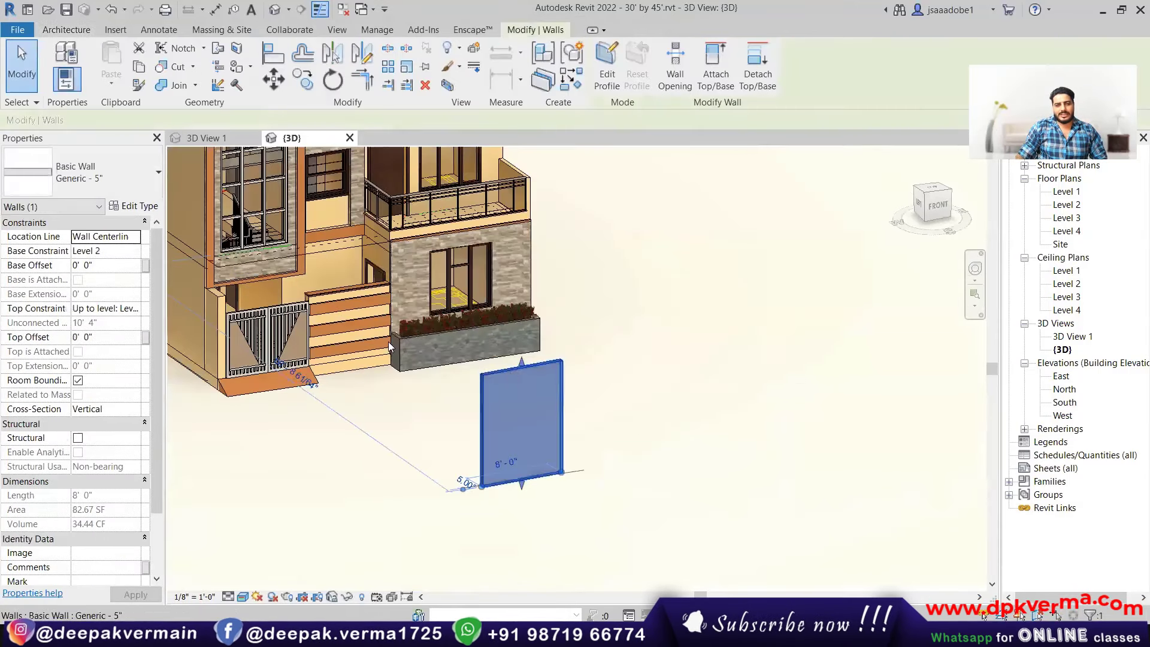
- Set the wall type's Structure layer material to WOOD
click(137, 207)
click(599, 196)
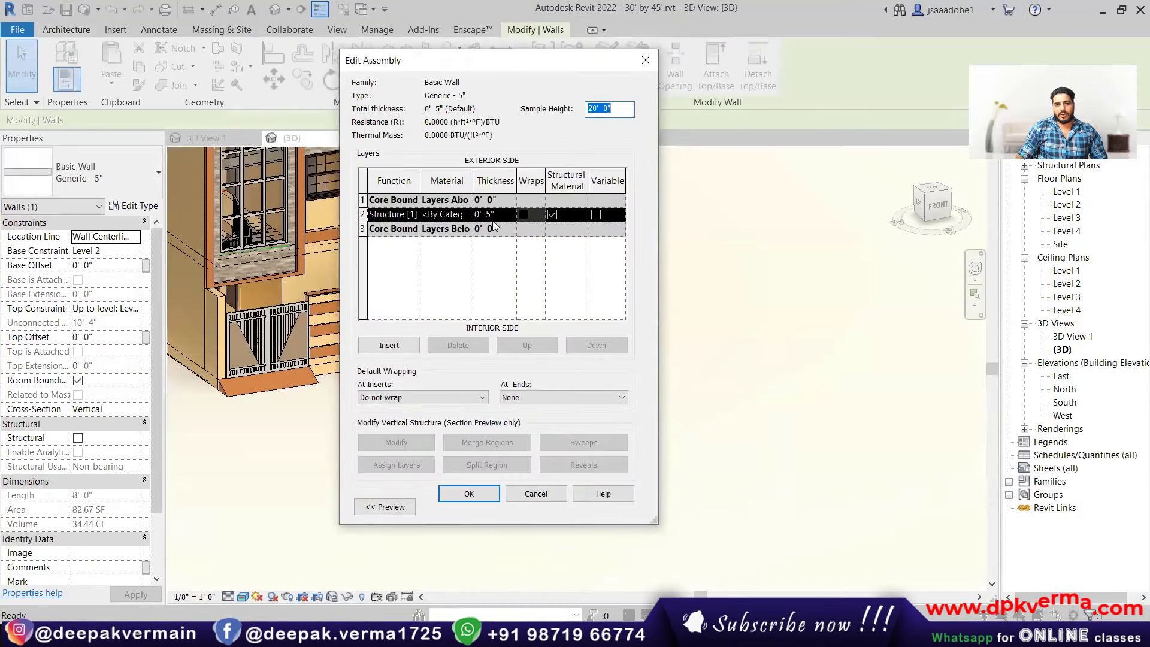
click(447, 214)
click(468, 214)
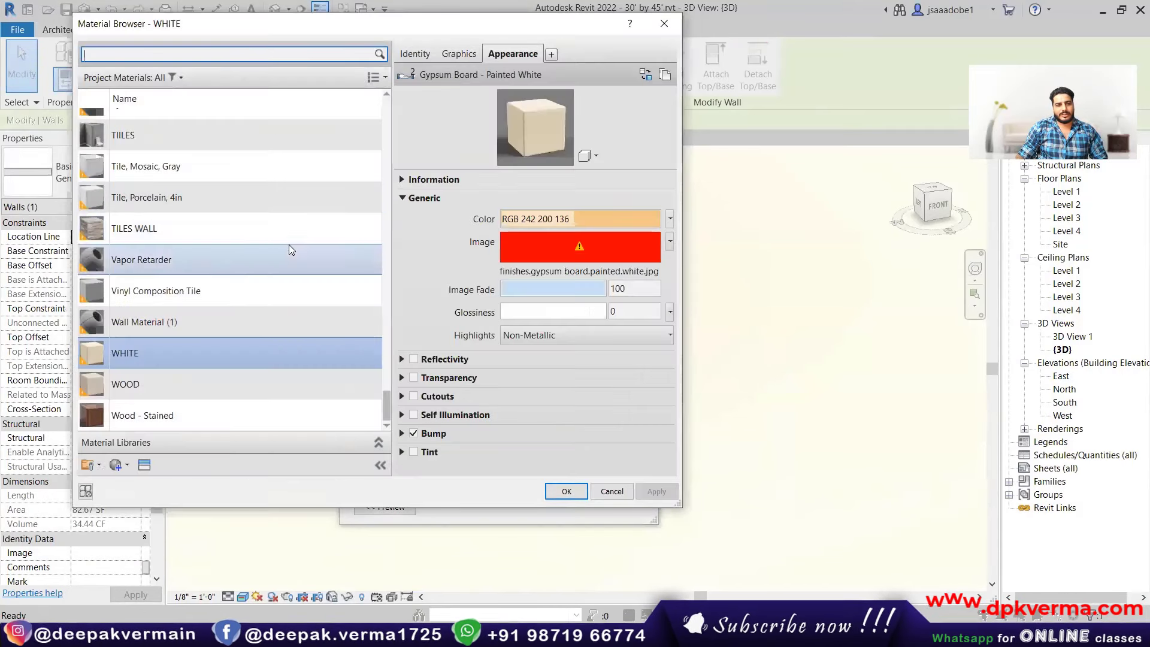
scroll(198, 350, up, 5)
scroll(209, 300, up, 5)
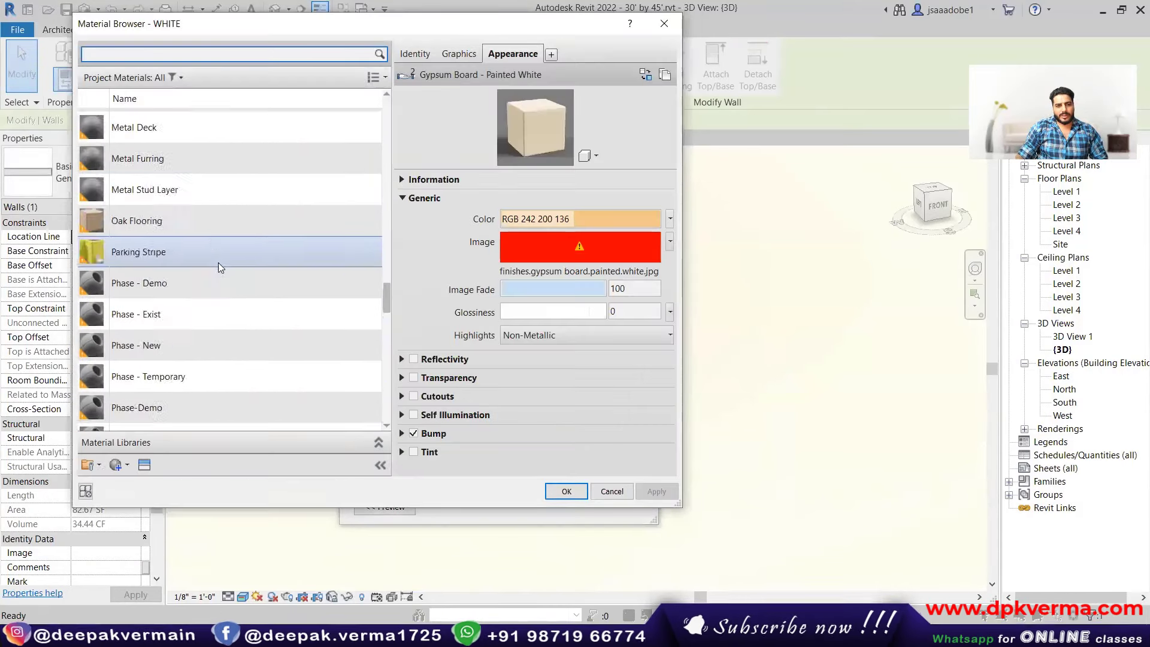
scroll(218, 266, up, 5)
scroll(219, 267, up, 5)
scroll(219, 267, up, 2)
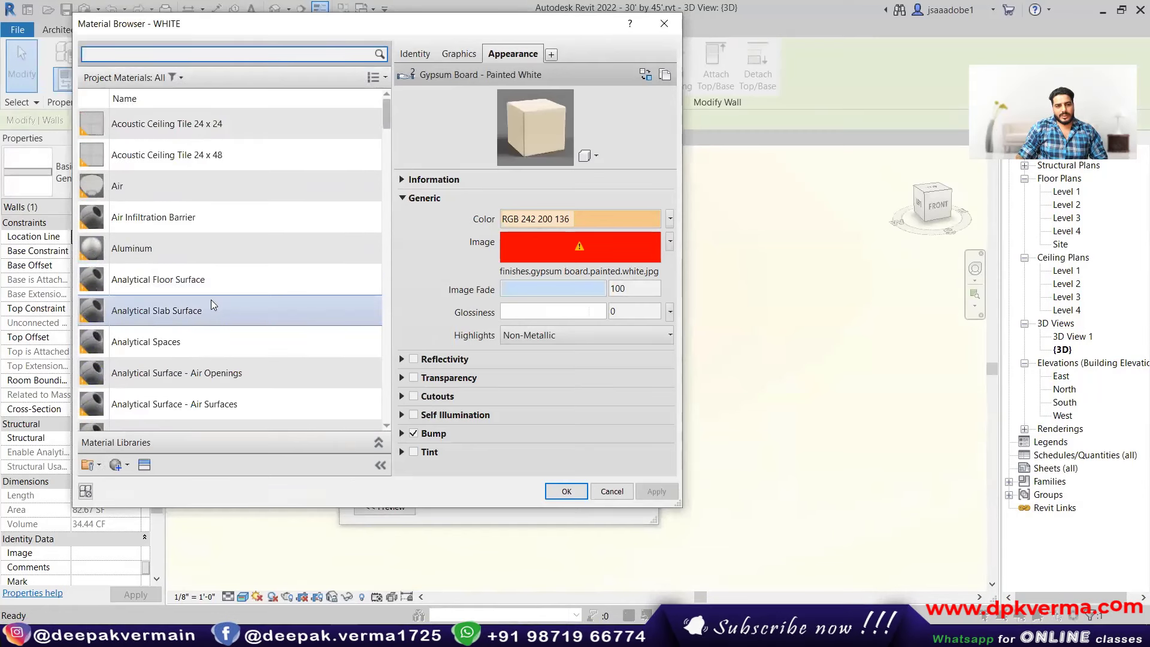
scroll(212, 305, down, 5)
scroll(210, 263, down, 2)
scroll(222, 281, down, 3)
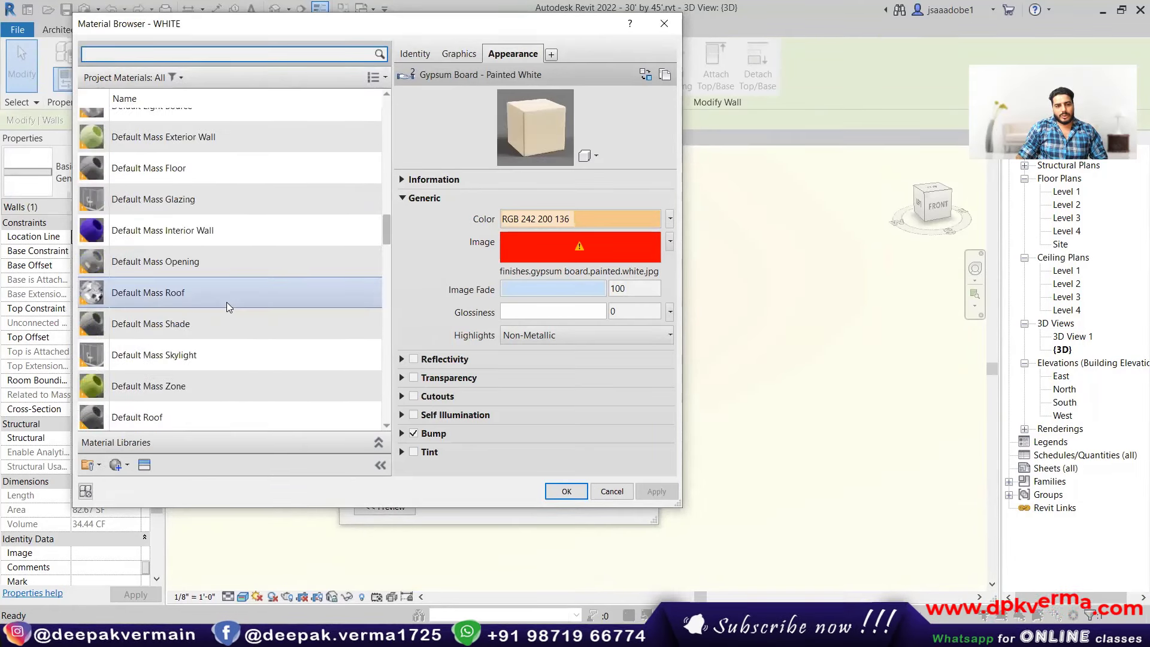
scroll(227, 305, down, 5)
scroll(231, 321, down, 5)
scroll(232, 317, down, 3)
scroll(234, 324, down, 3)
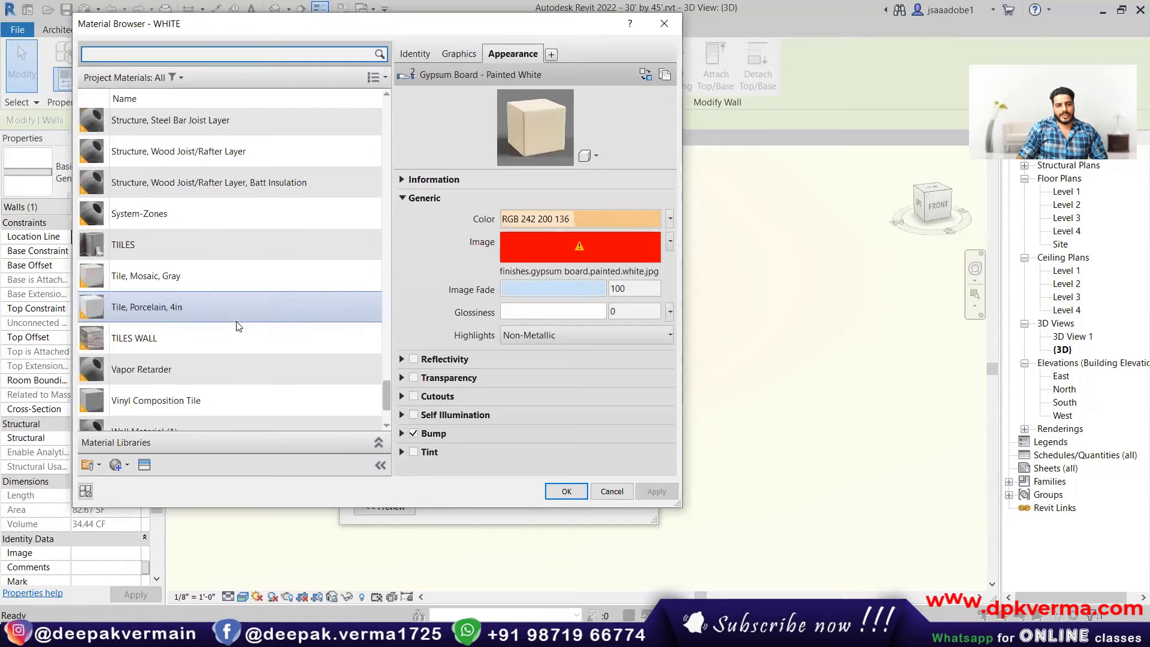
scroll(236, 323, down, 2)
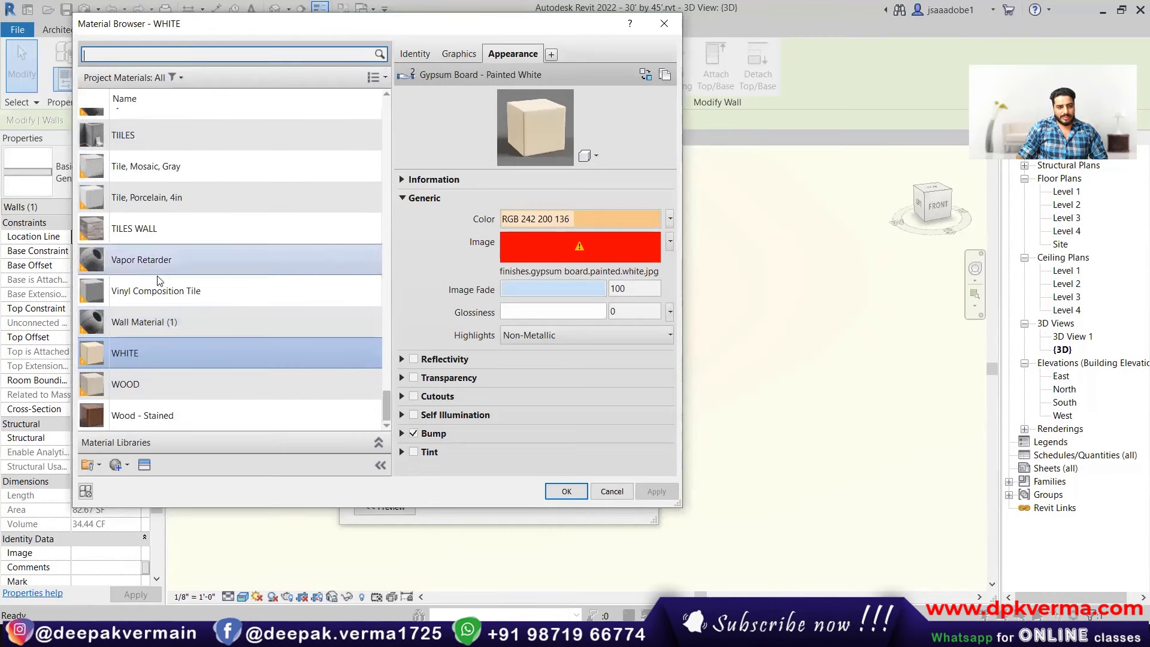
click(146, 383)
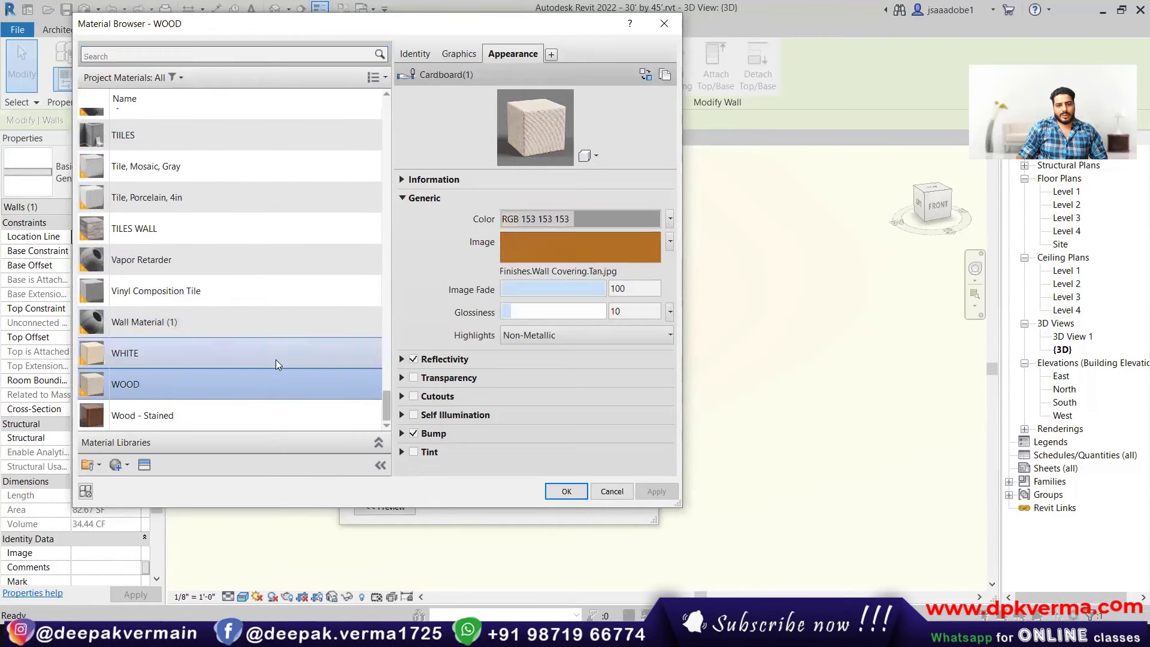
- Tick Use Render Appearance for WOOD and confirm all wall type dialogs
click(458, 55)
click(502, 54)
click(461, 55)
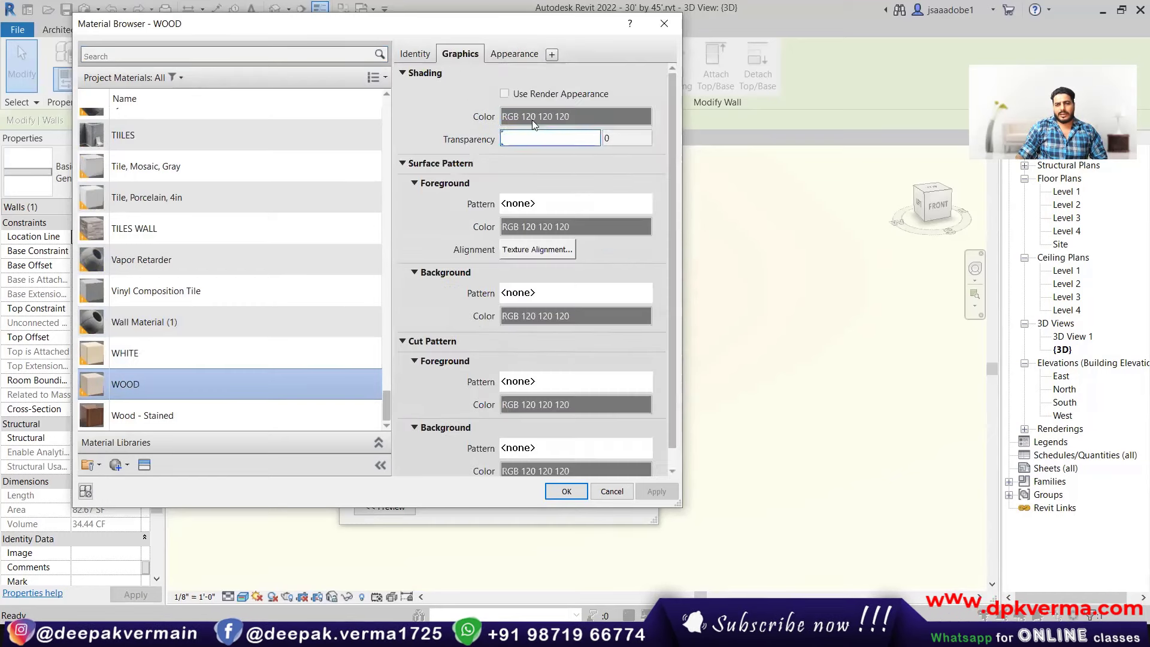
click(519, 96)
click(569, 494)
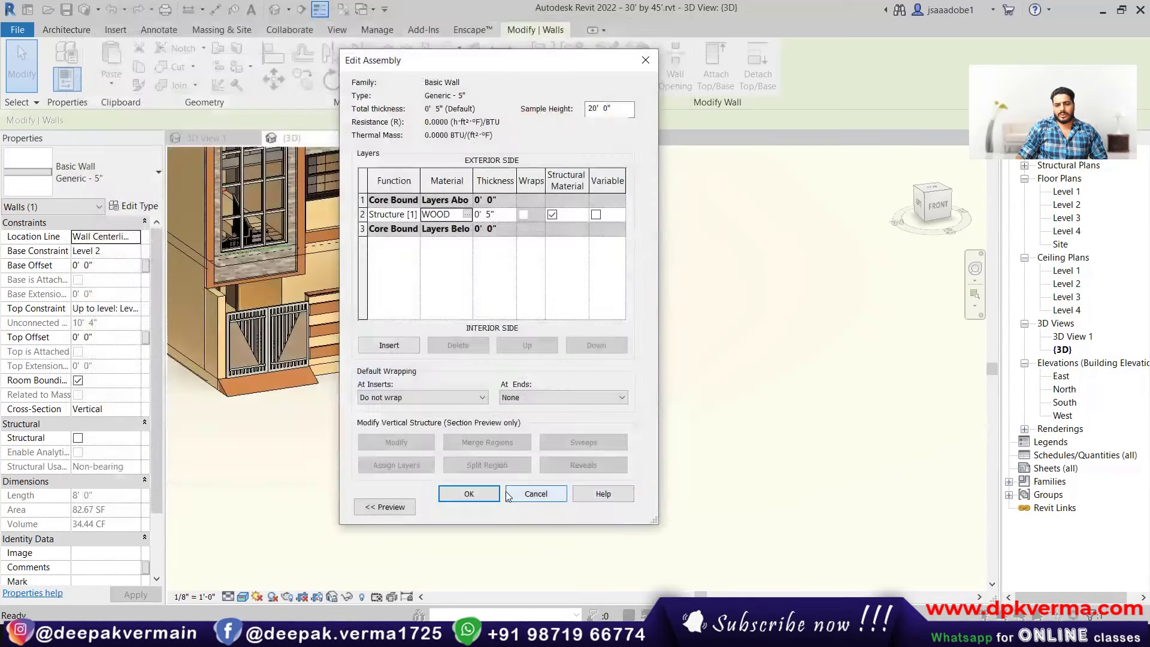
click(509, 495)
click(519, 211)
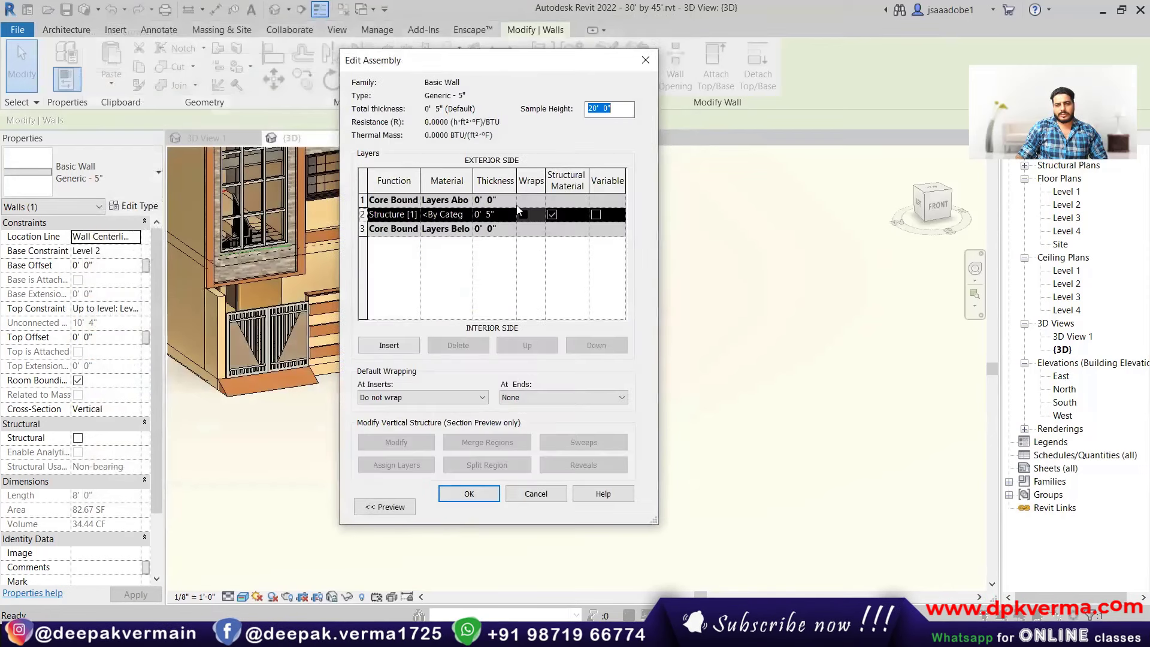
click(466, 216)
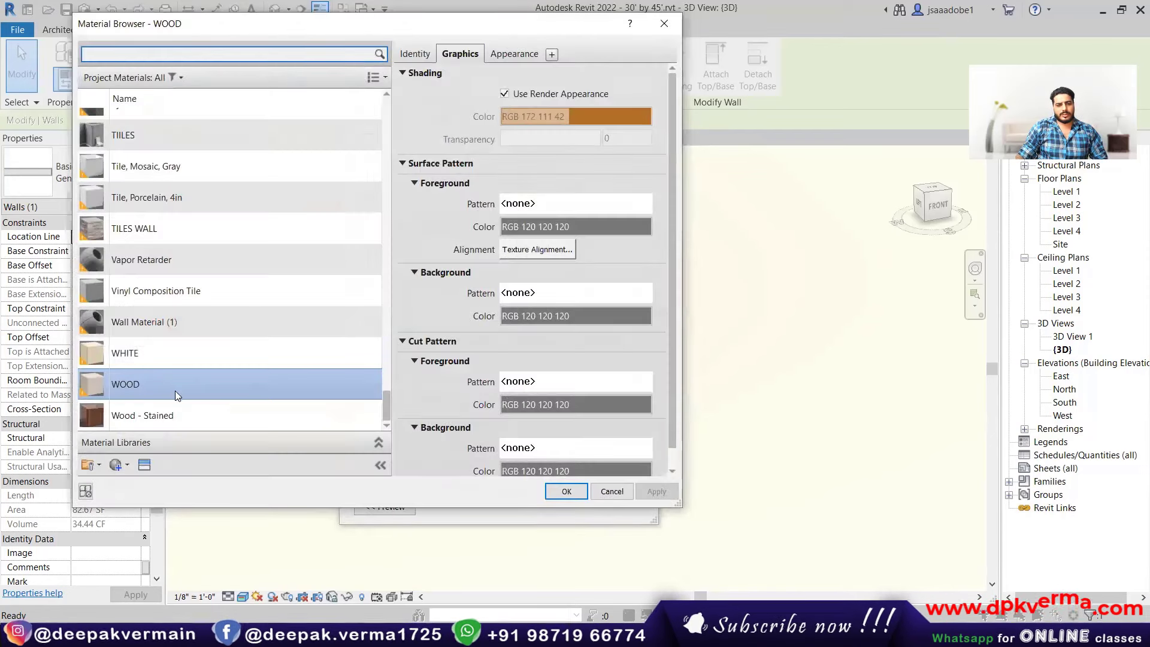
click(556, 491)
click(470, 494)
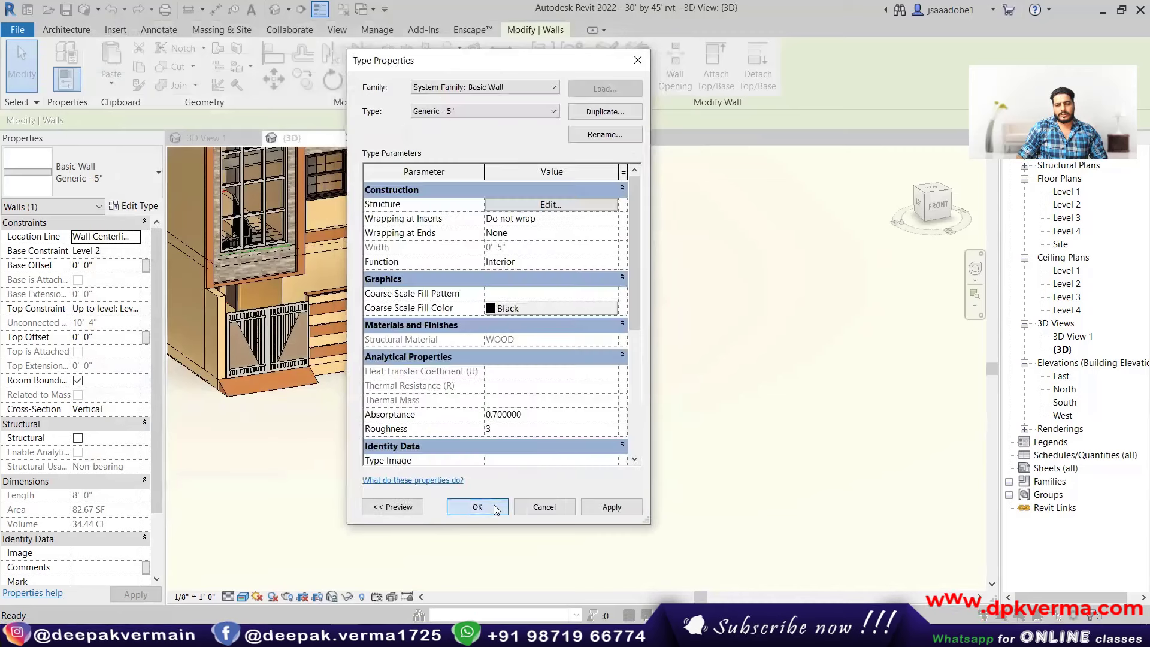
click(476, 506)
click(533, 495)
- Zoom in, select the brown wall and orbit around it, then clear the selection
scroll(540, 434, up, 3)
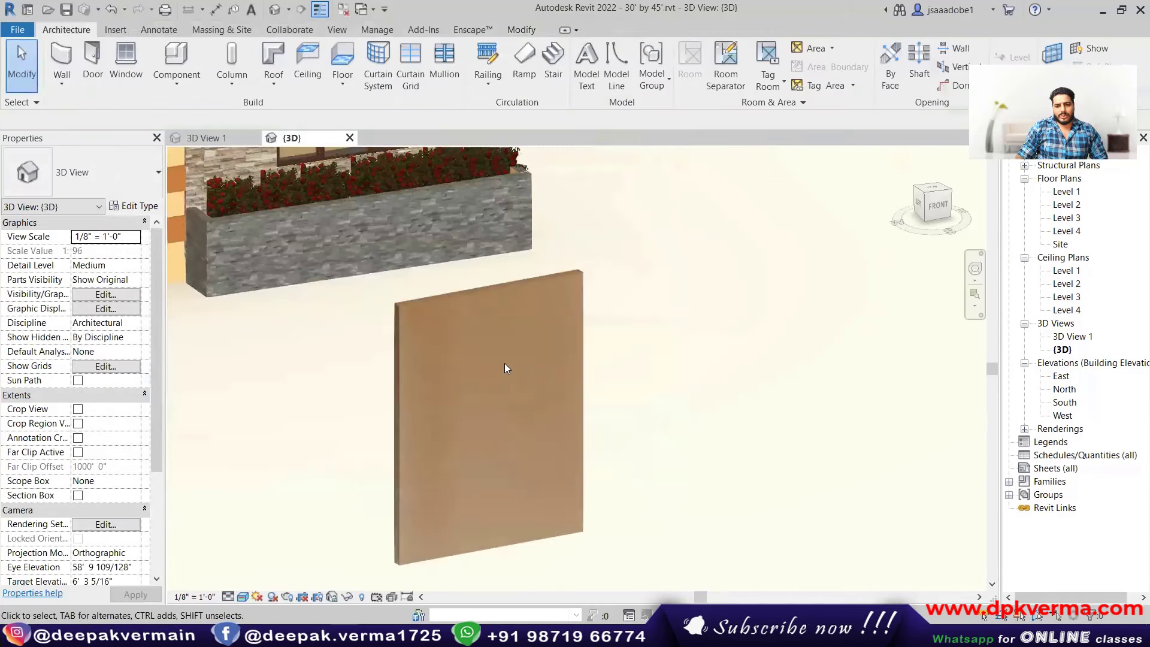
scroll(505, 363, up, 3)
scroll(393, 308, up, 2)
scroll(420, 319, down, 2)
scroll(389, 282, down, 3)
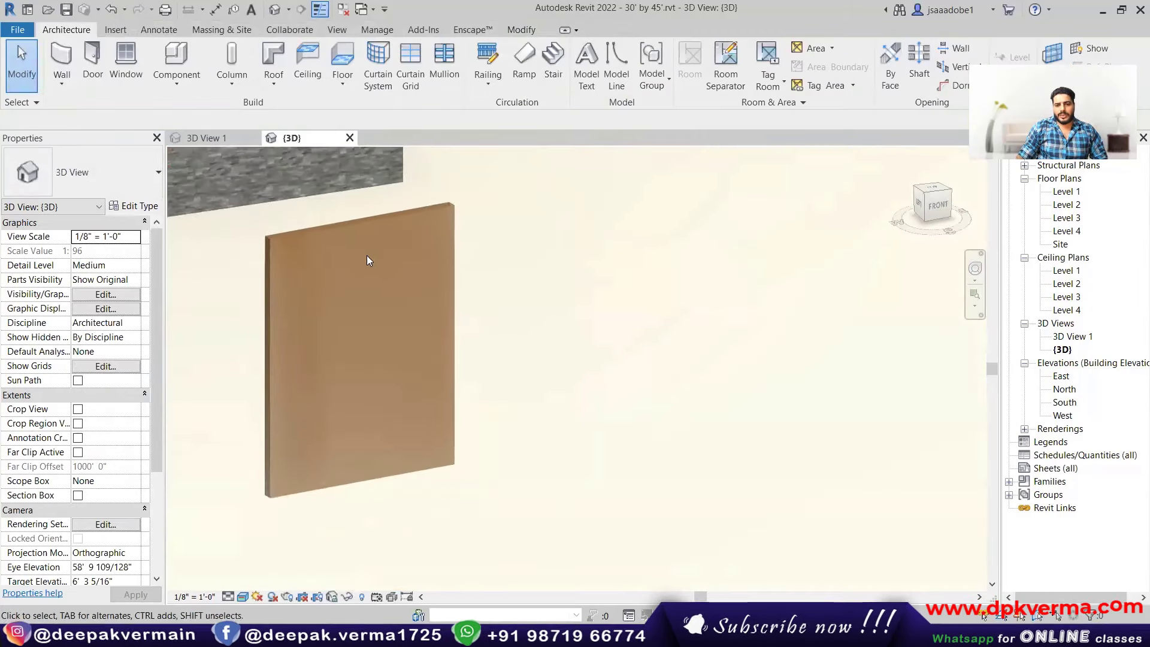
click(279, 240)
mouse_move(324, 281)
shift+middle_down()
mouse_move(402, 312)
mouse_move(418, 345)
mouse_move(398, 288)
shift+middle_up()
key(Escape)
- Orbit and zoom to view the wall from another angle, then open the Modify tab
scroll(329, 266, up, 3)
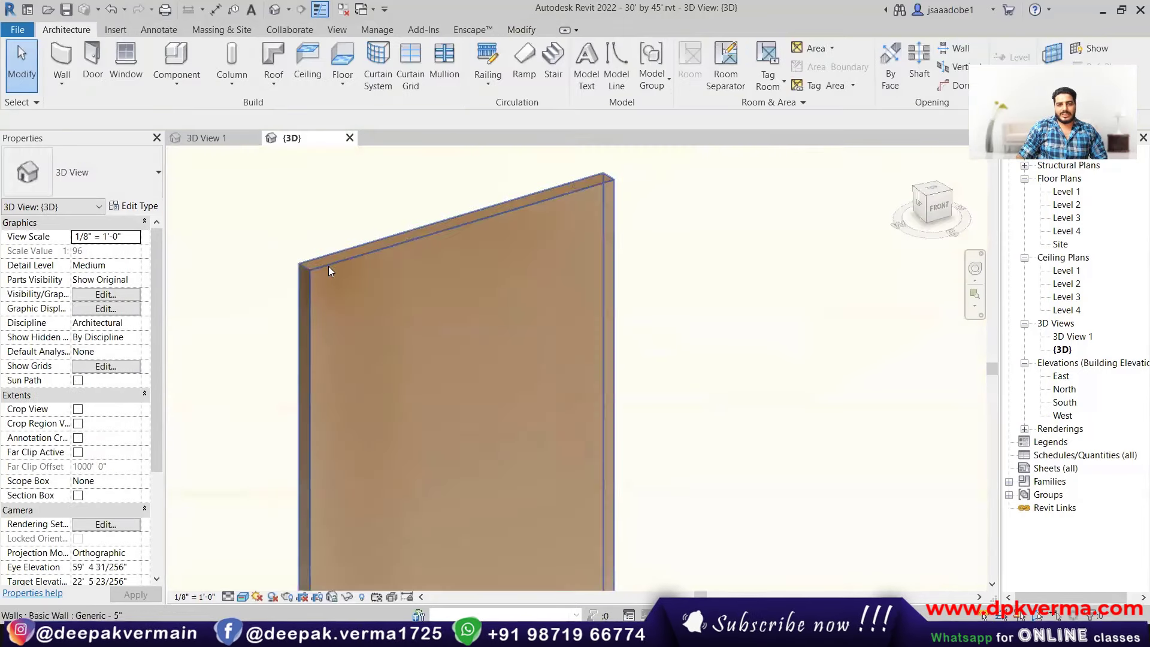
scroll(268, 263, up, 2)
scroll(372, 309, down, 2)
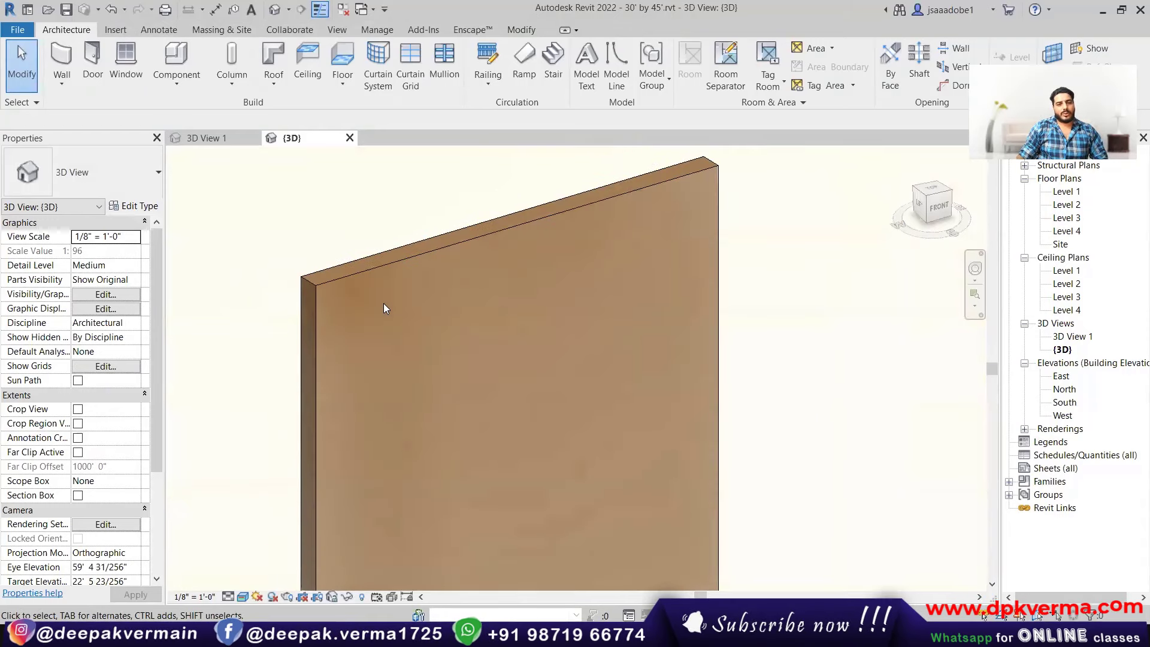
shift+middle_drag(418, 292, 462, 301)
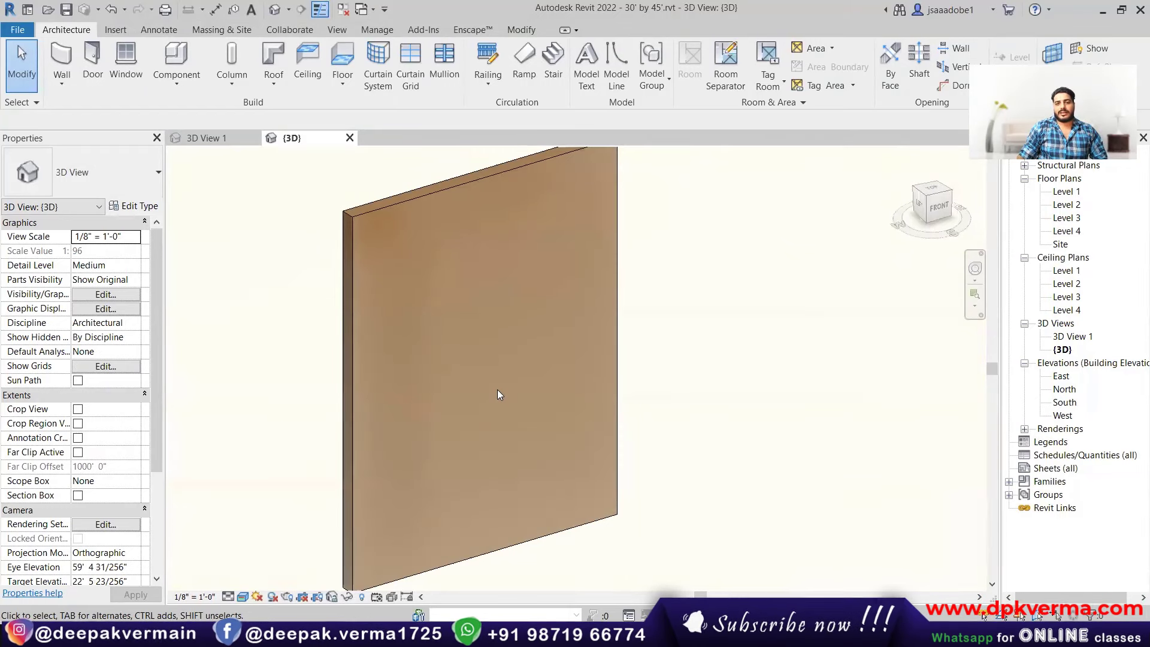
scroll(497, 394, down, 2)
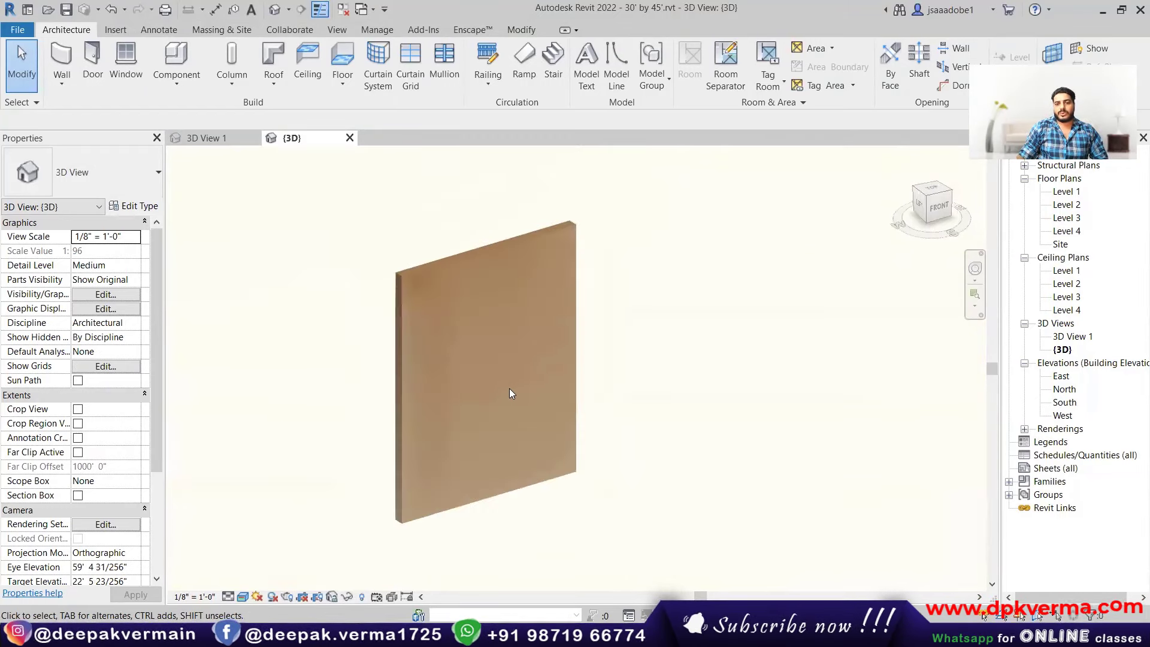
scroll(509, 388, down, 1)
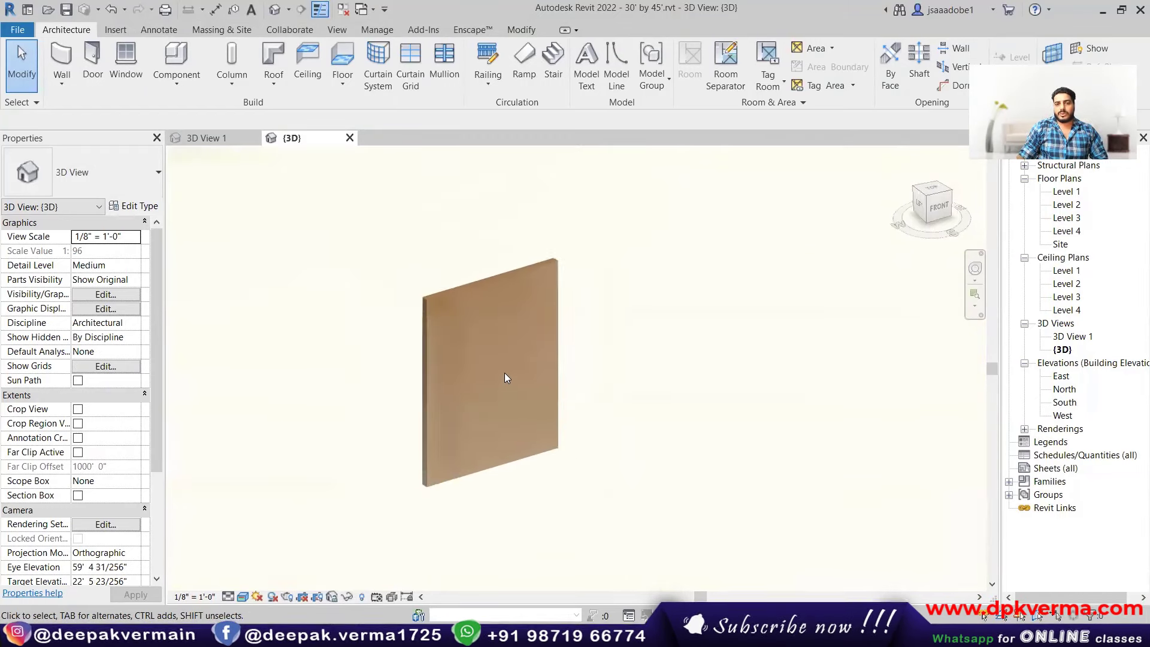
click(514, 31)
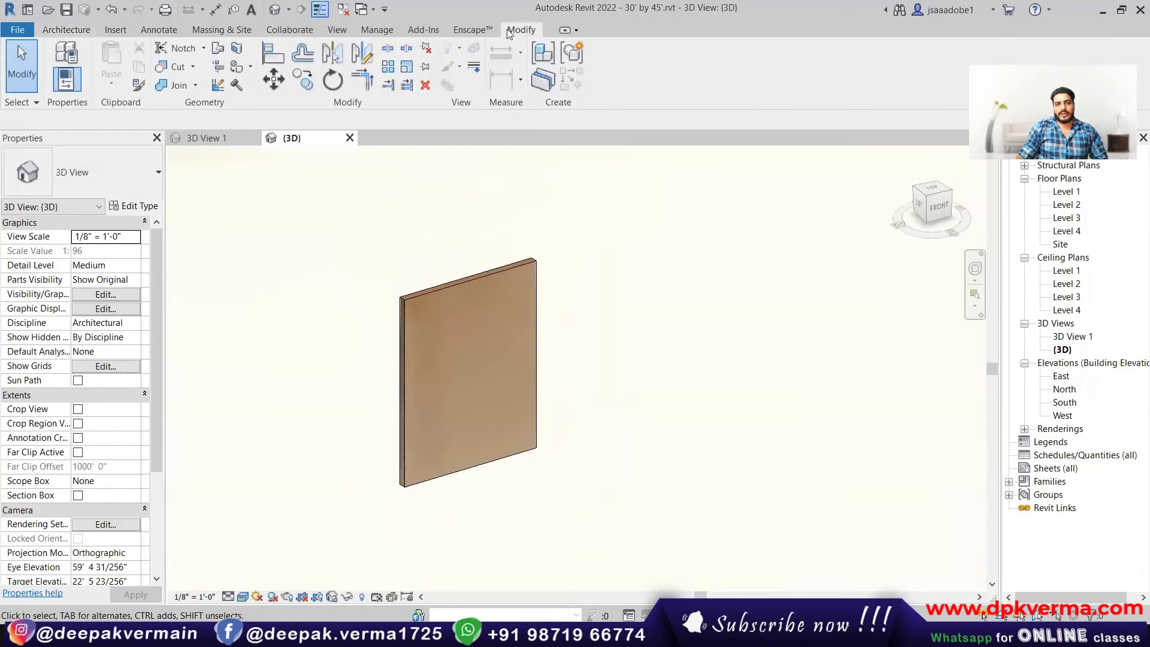
- Paint the standalone wall's front face with the WHITE material
click(251, 68)
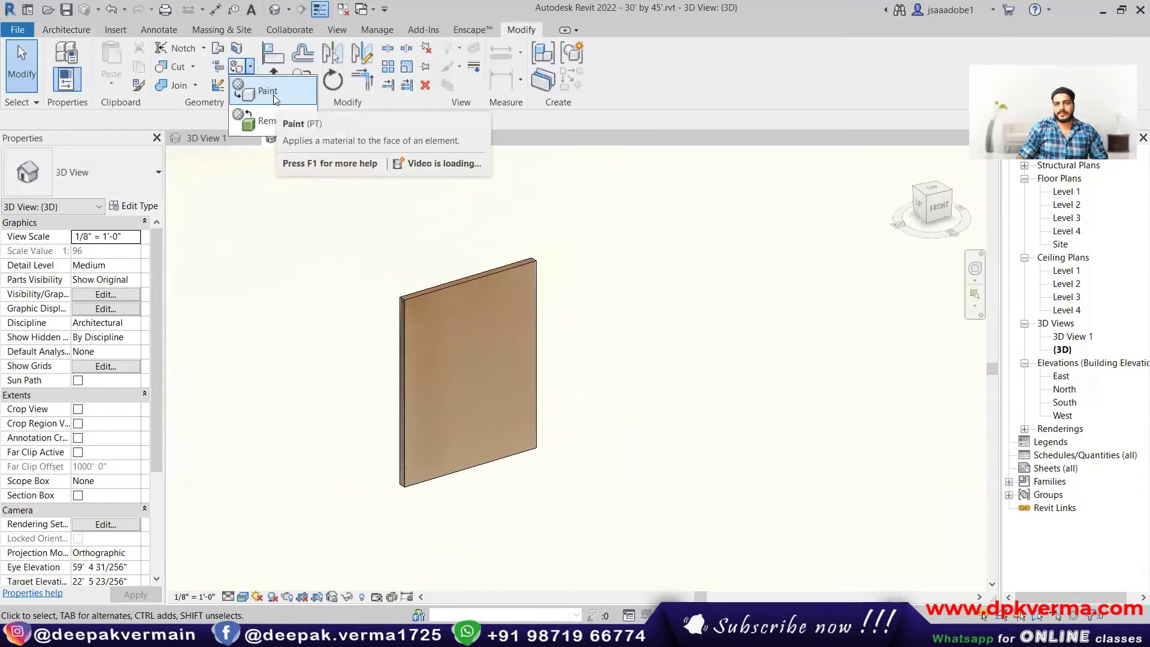
click(274, 95)
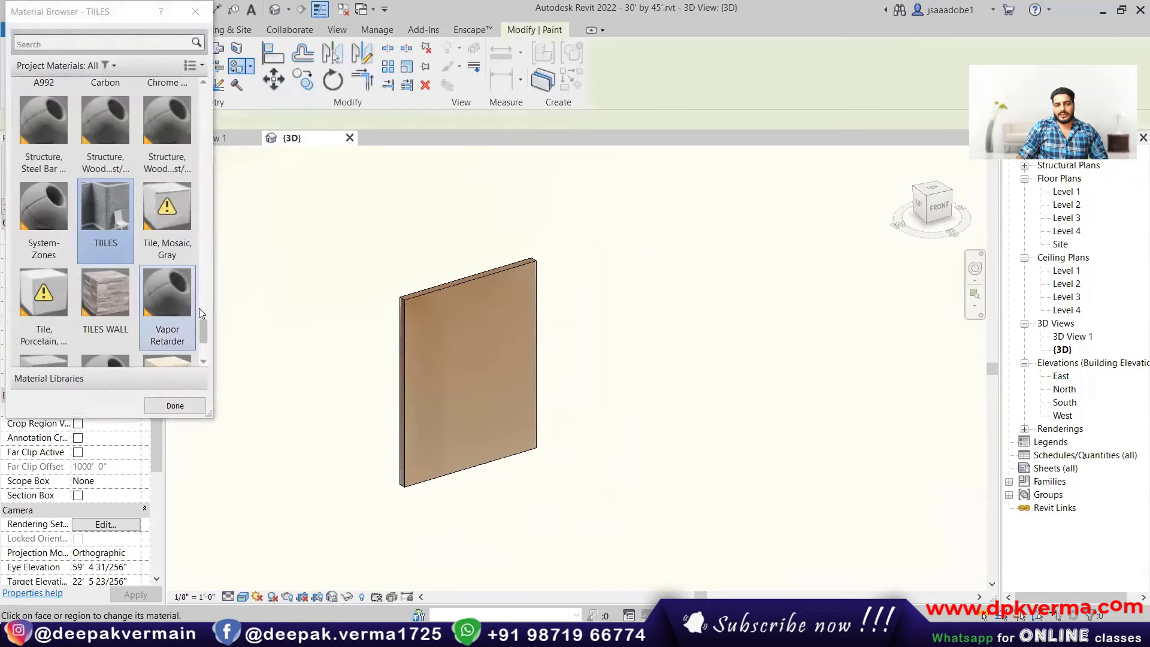
drag(204, 338, 205, 355)
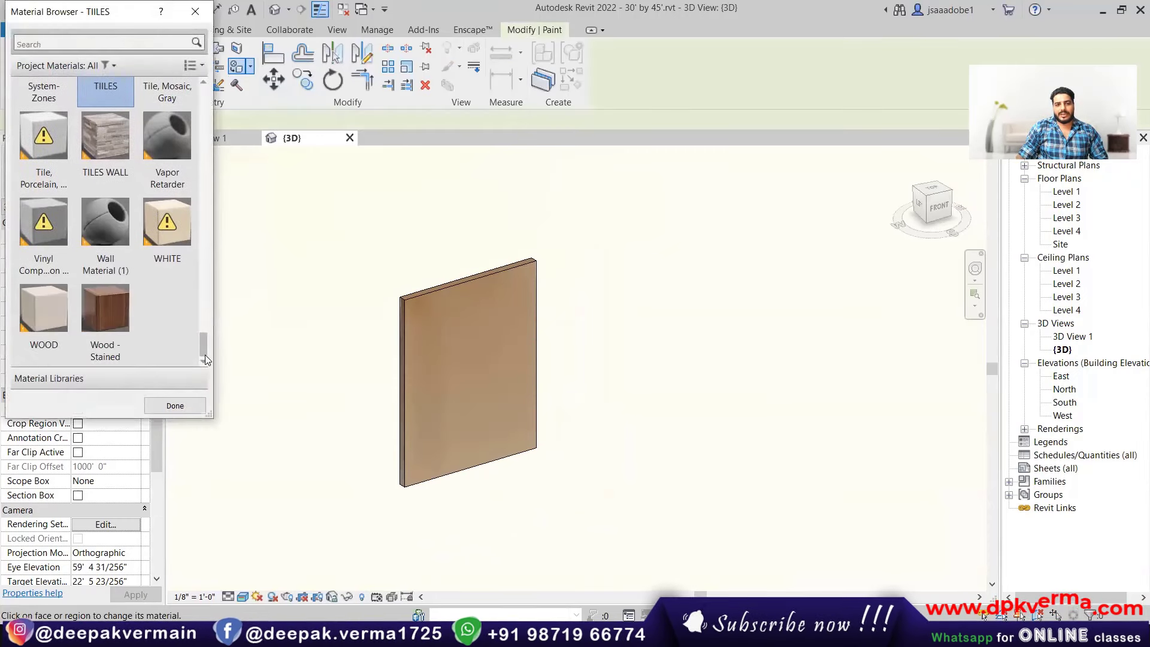
click(178, 241)
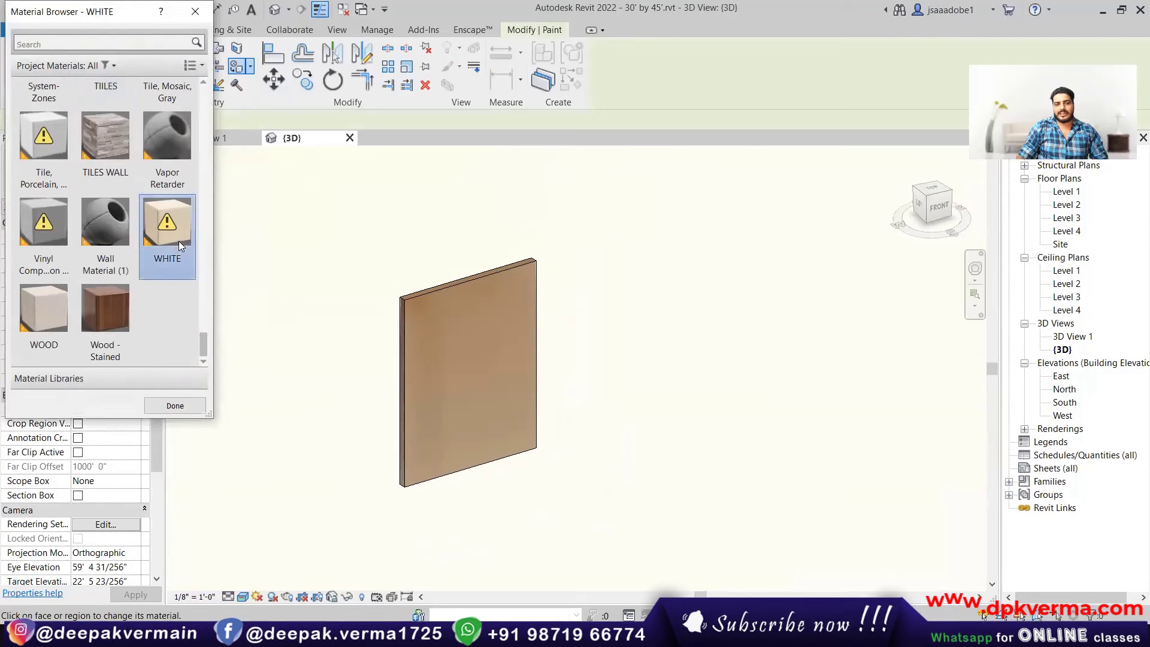
click(481, 340)
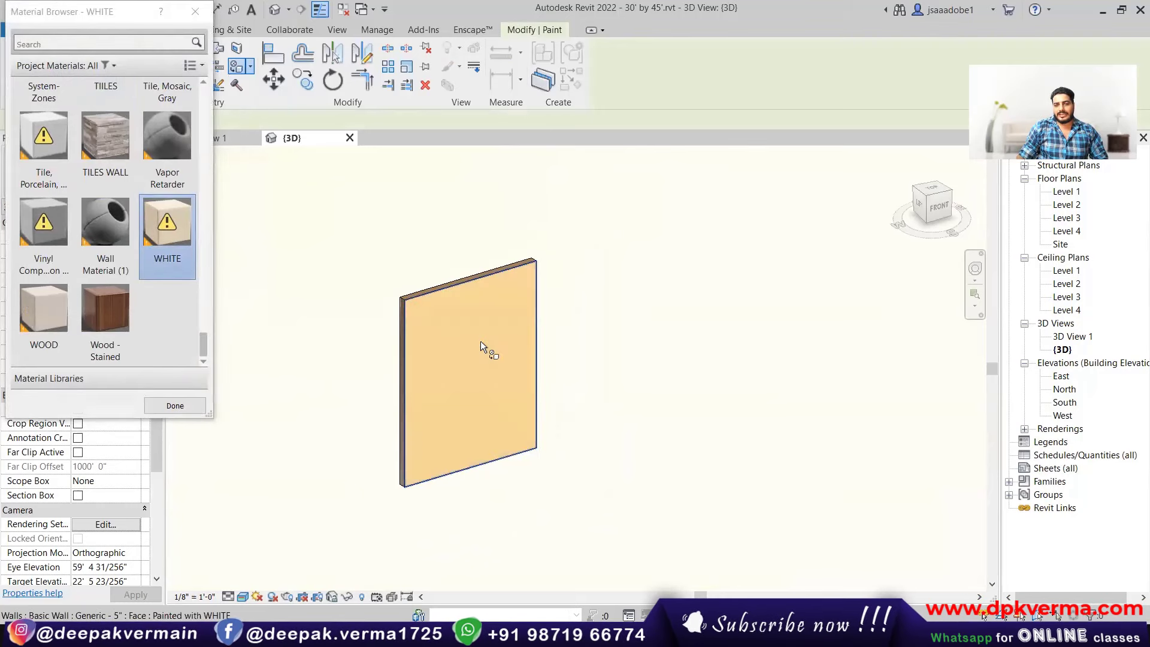
- Paint the wall's side face Wood - Stained and its top face TILES WALL
scroll(412, 310, up, 3)
scroll(396, 294, up, 3)
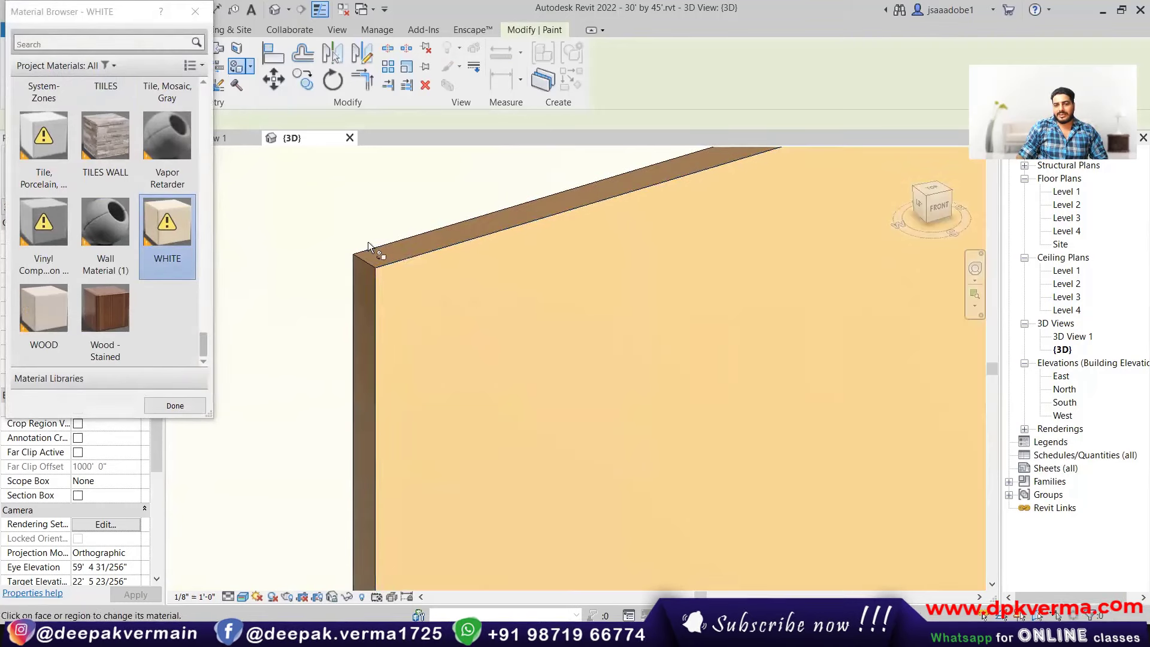
scroll(368, 246, up, 2)
click(126, 308)
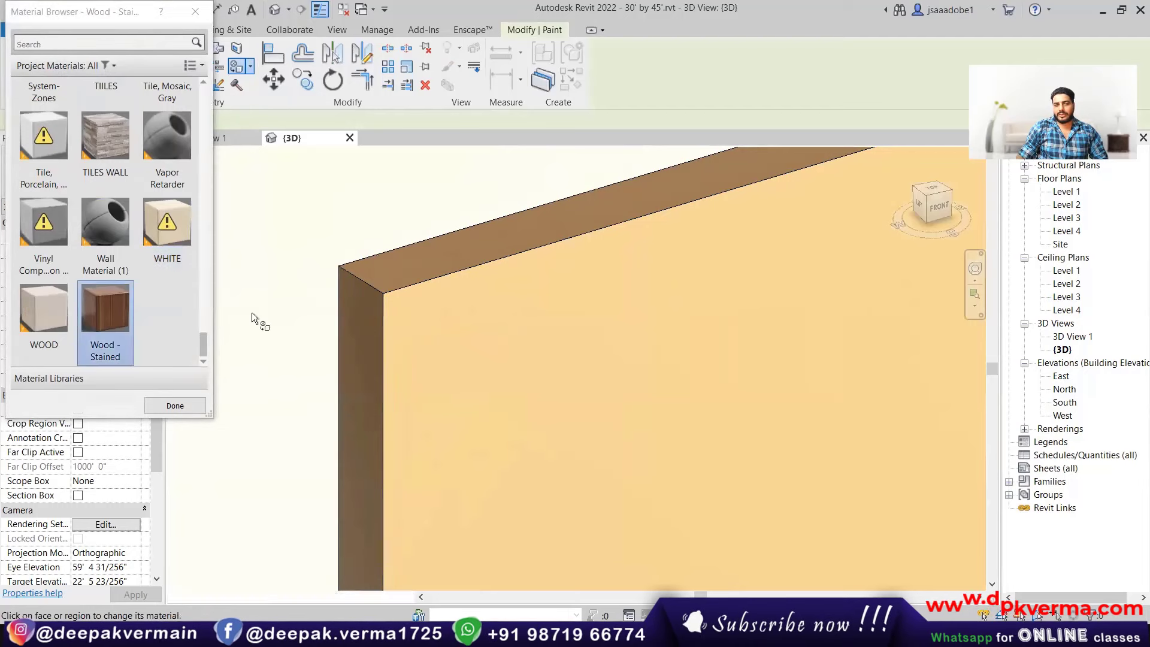
click(364, 325)
click(55, 313)
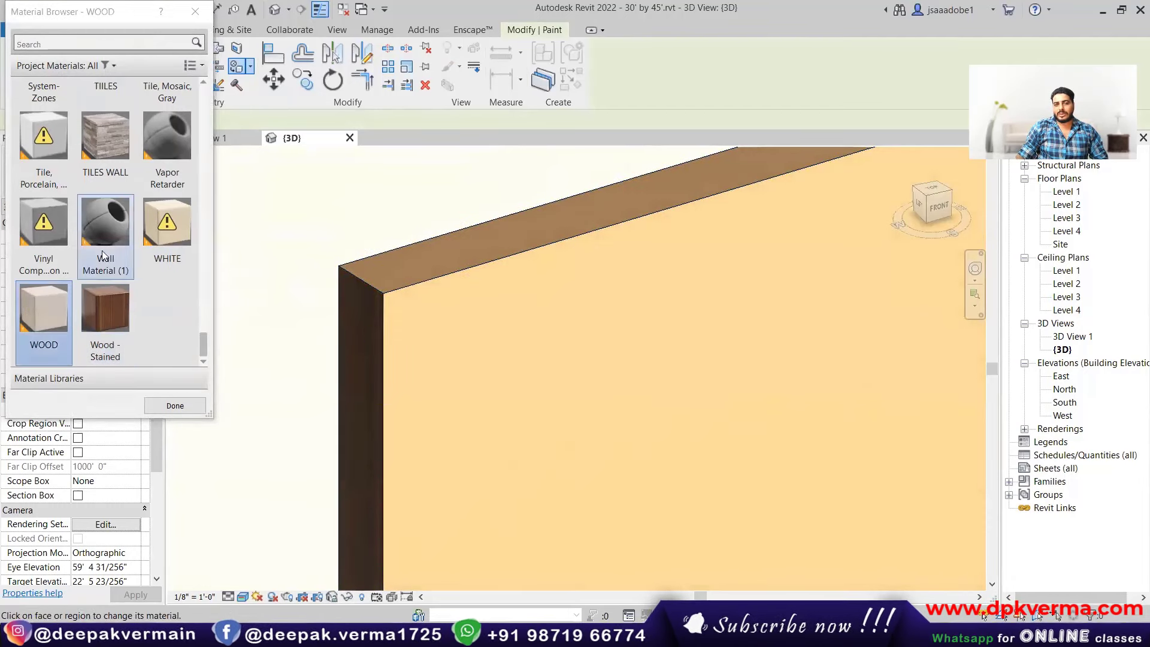
click(105, 138)
click(447, 257)
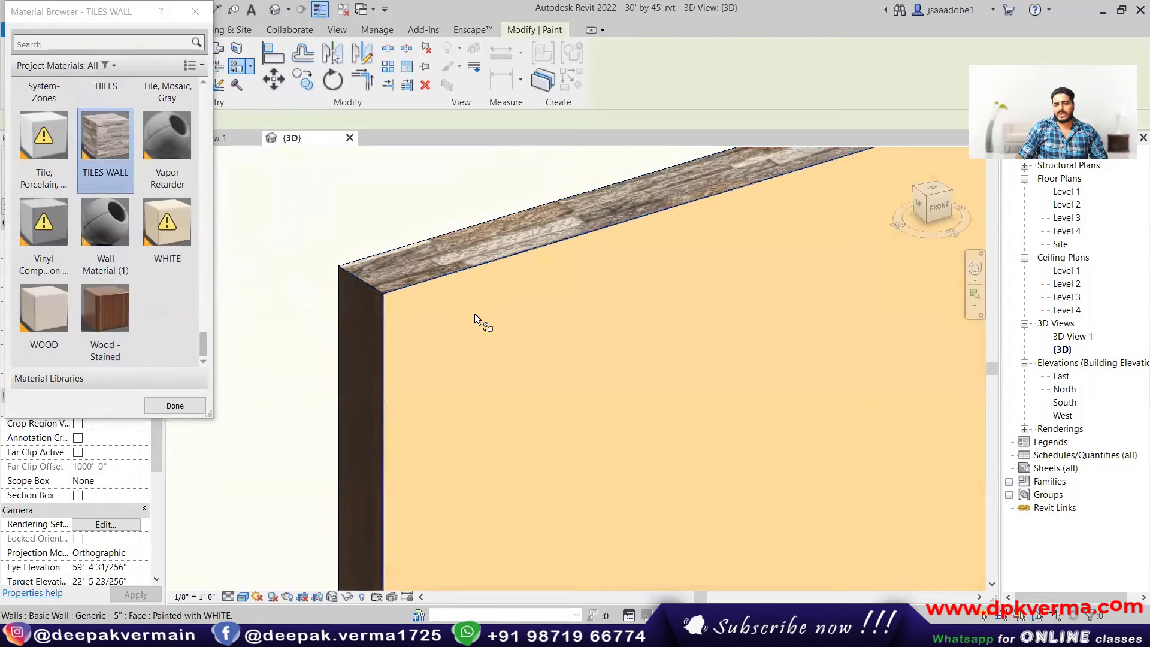
- Paint the wall's back face with porcelain tile, then close the material list
shift+middle_drag(475, 314, 732, 332)
click(36, 149)
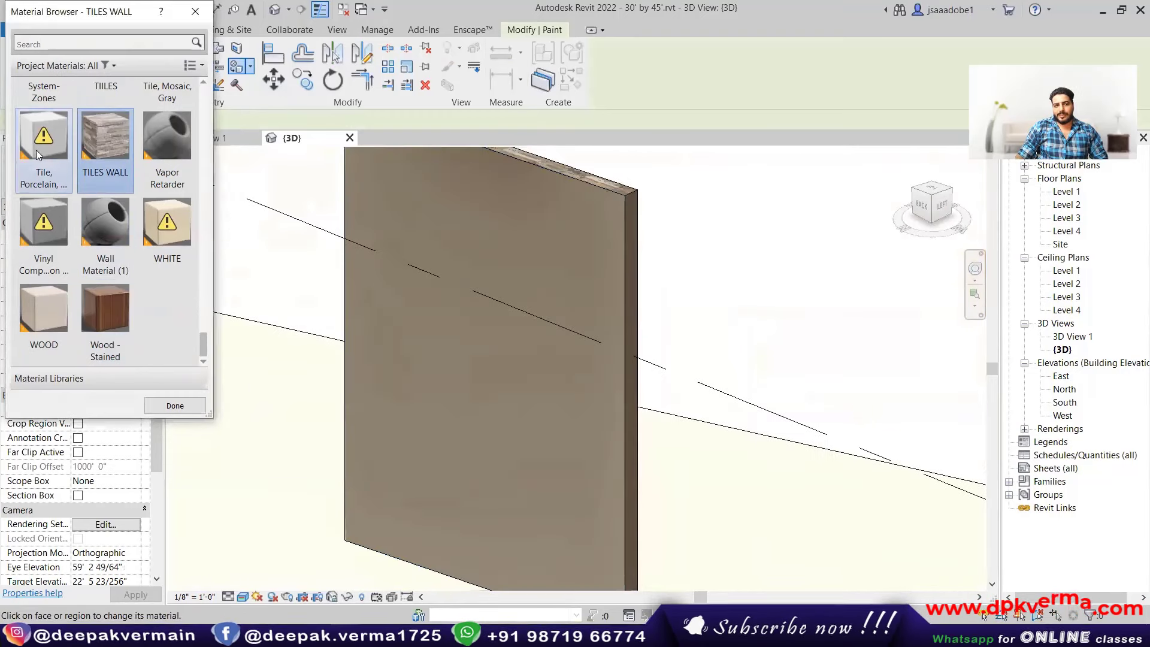
click(427, 257)
mouse_move(512, 261)
shift+middle_down()
mouse_move(616, 328)
mouse_move(529, 290)
shift+middle_up()
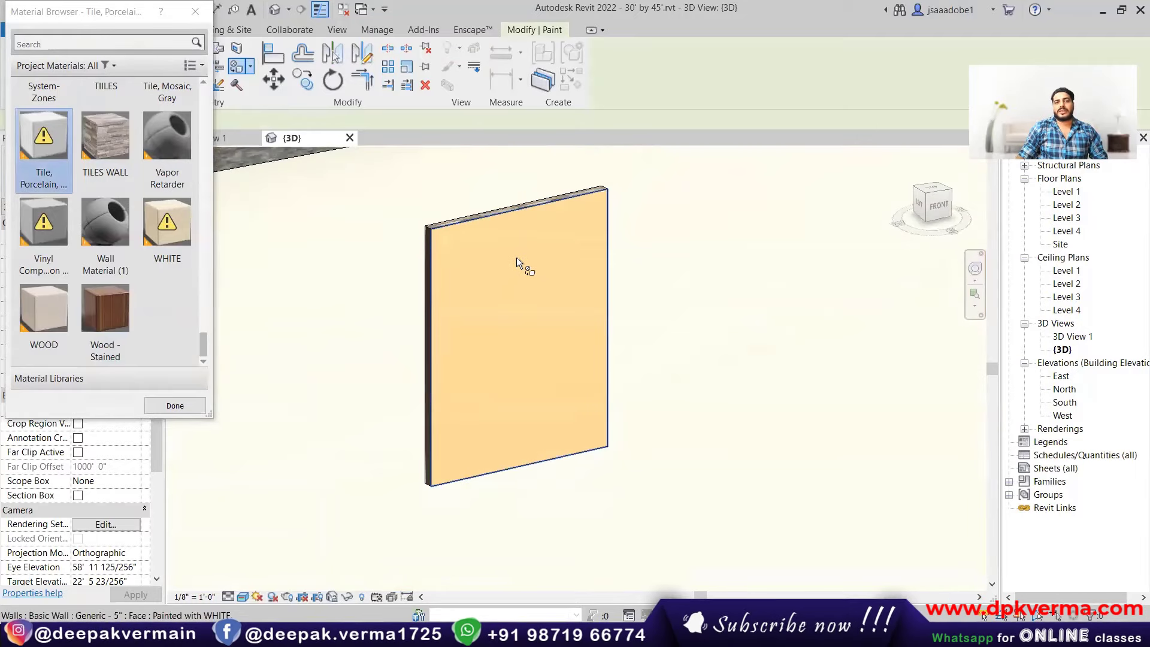
mouse_move(508, 257)
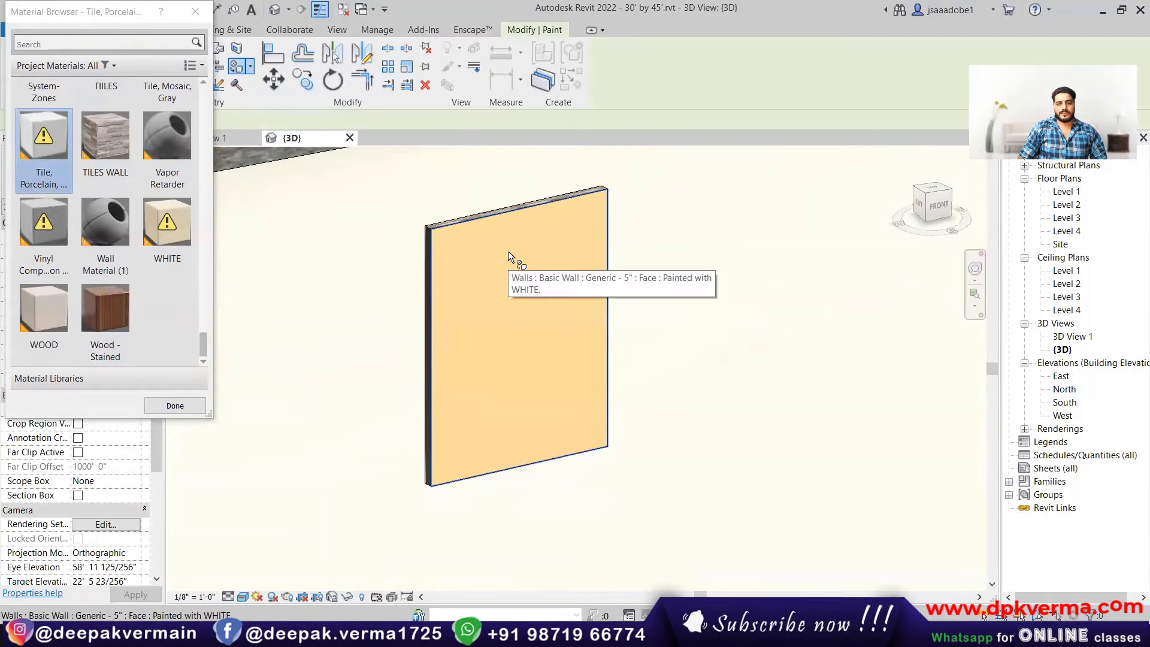
scroll(449, 222, up, 2)
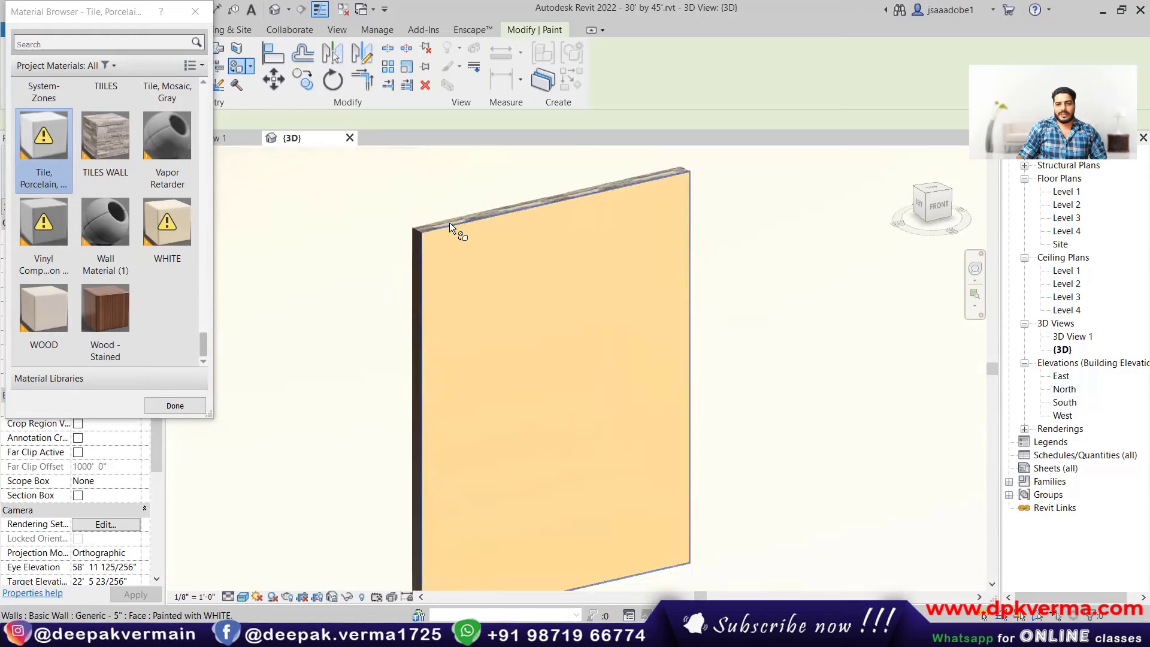
click(191, 10)
scroll(443, 204, up, 2)
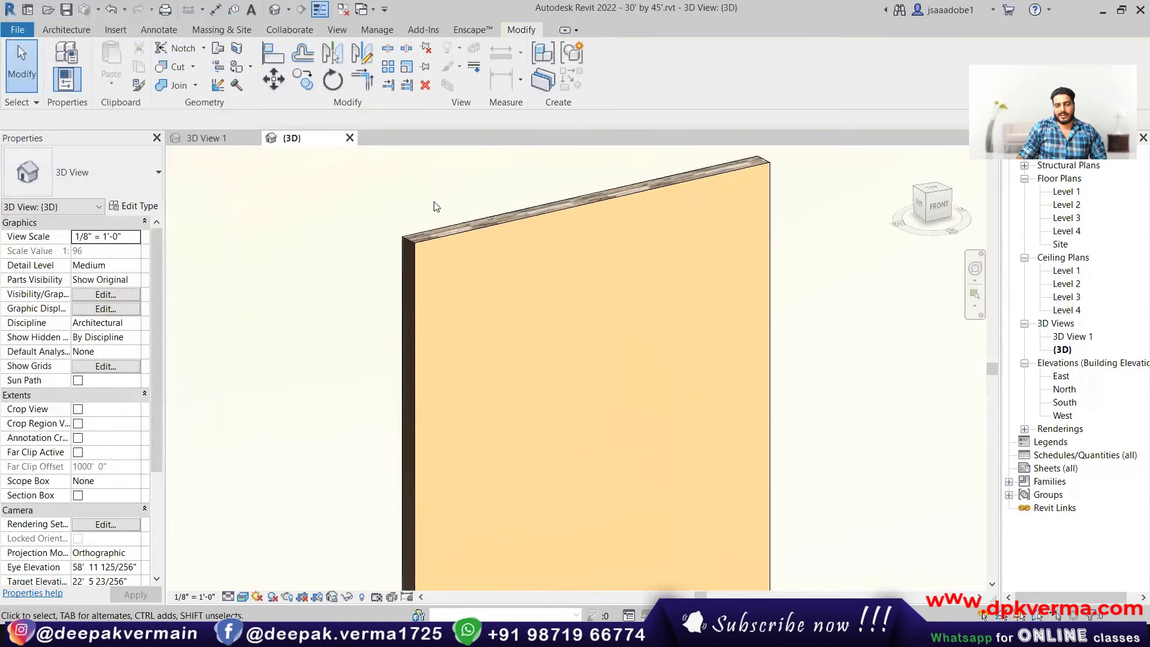
- Strip the WHITE paint from the wall's front face with Remove Paint, restoring brown WOOD
scroll(446, 258, down, 1)
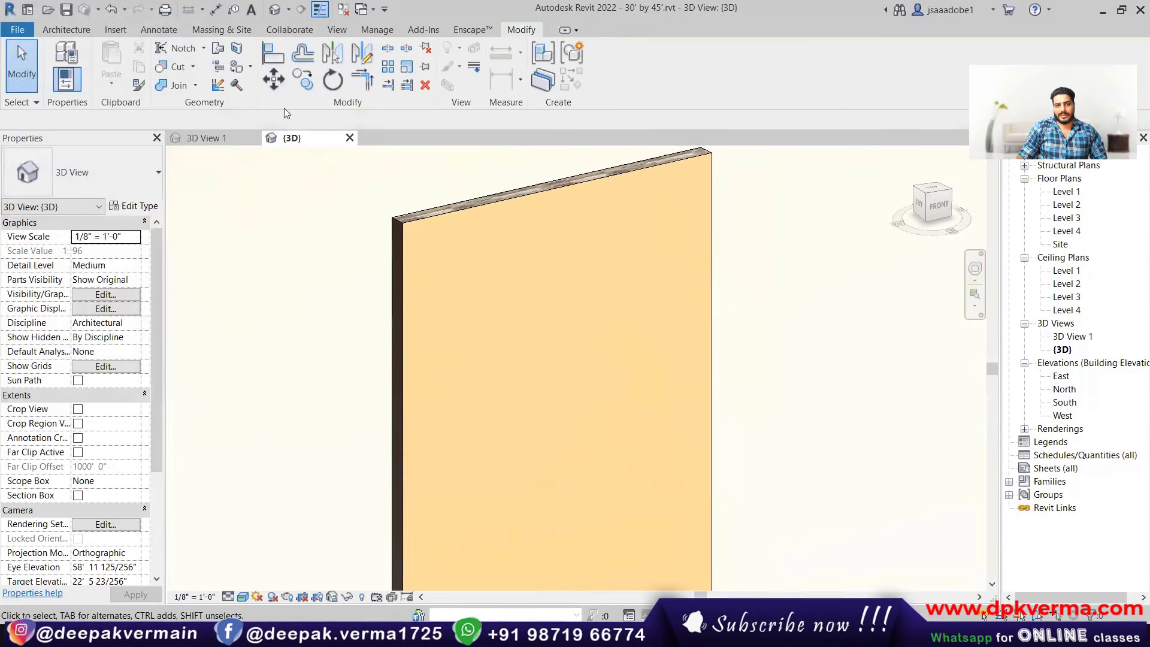
click(251, 66)
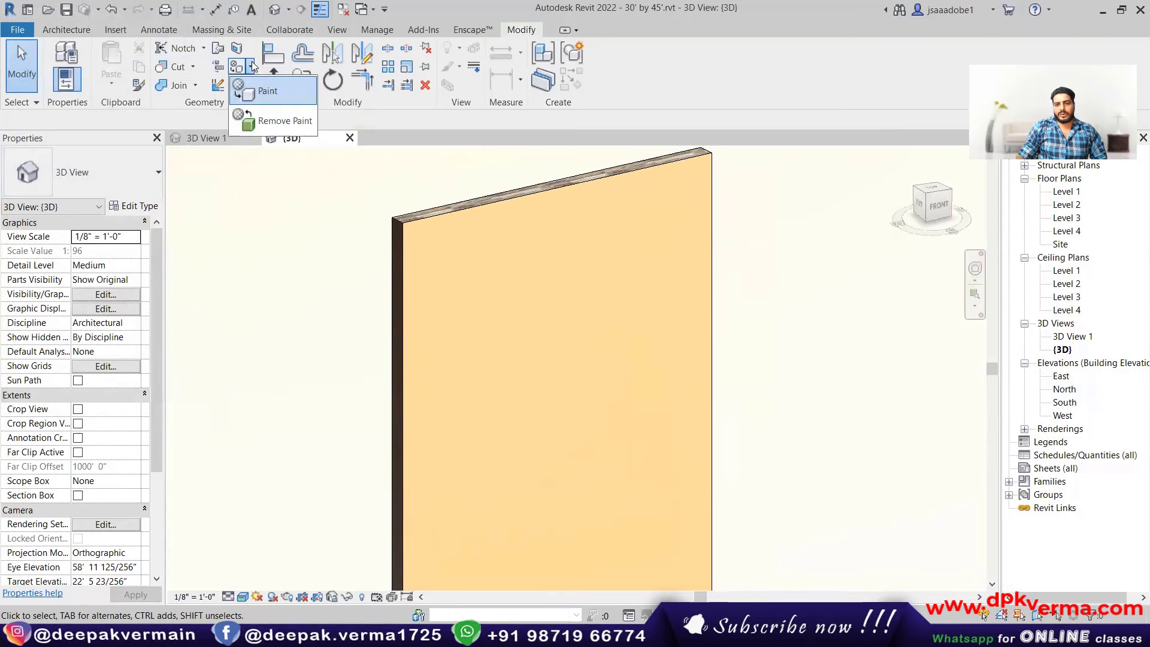
click(265, 120)
click(510, 300)
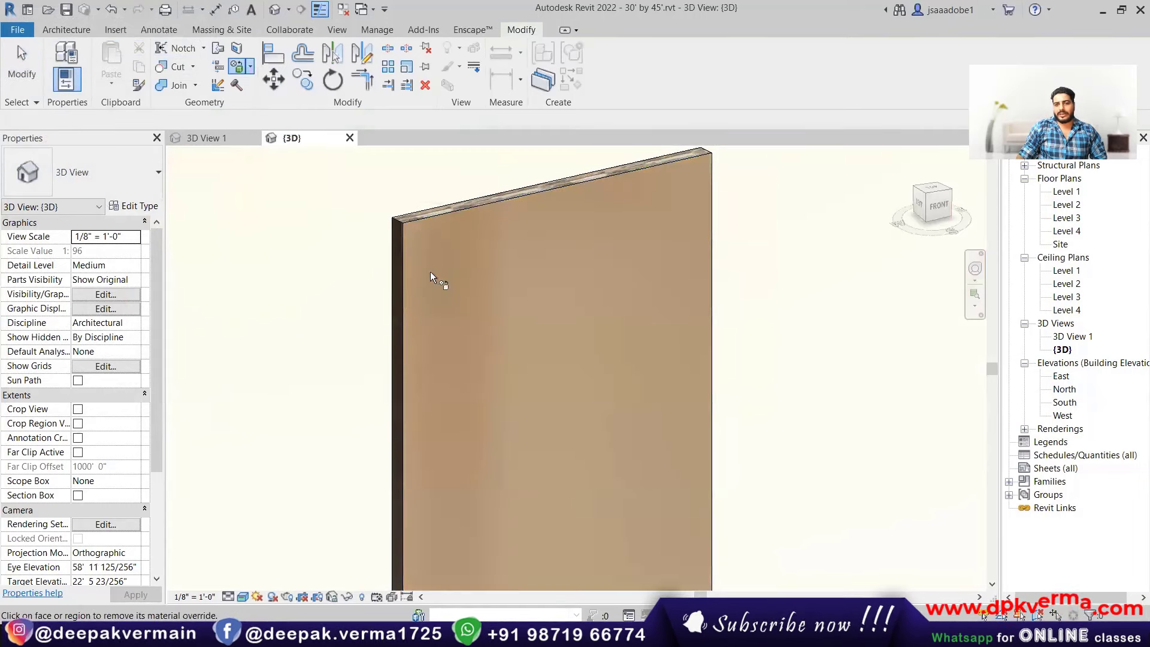
scroll(430, 272, up, 2)
- Cancel the Remove Paint tool and orbit back to view the house front
scroll(589, 279, down, 3)
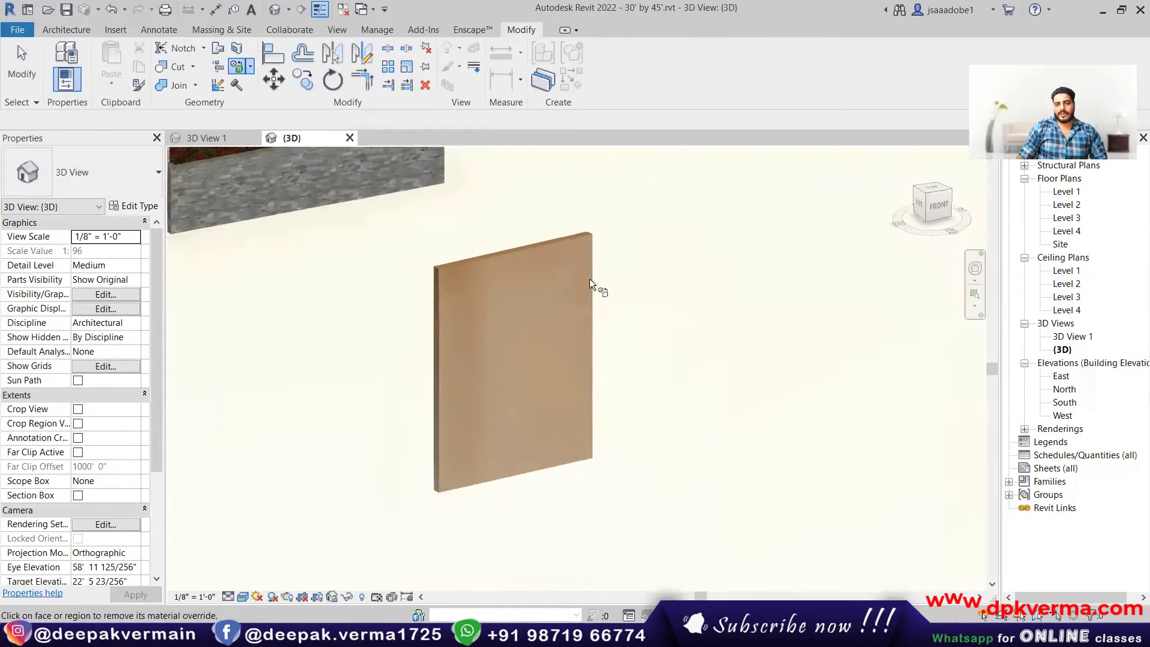
mouse_move(589, 279)
shift+middle_down()
mouse_move(462, 283)
mouse_move(812, 323)
mouse_move(521, 333)
mouse_move(390, 321)
shift+middle_up()
scroll(565, 287, down, 3)
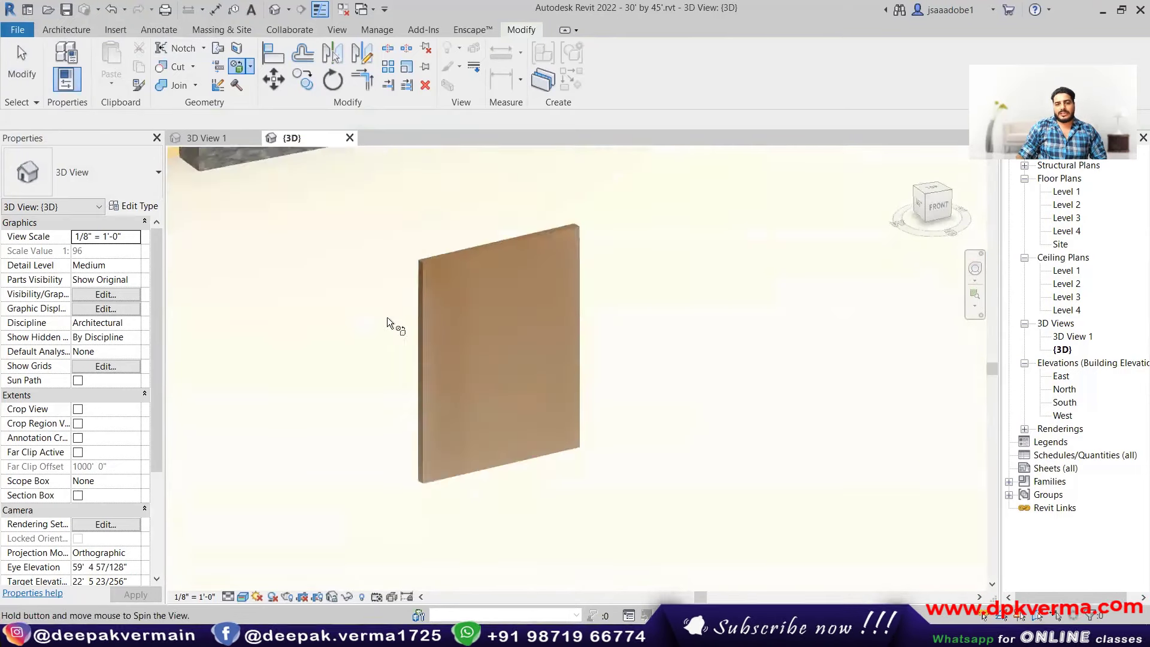
scroll(492, 315, down, 3)
mouse_move(492, 314)
shift+middle_down()
mouse_move(529, 374)
mouse_move(435, 278)
shift+middle_up()
scroll(530, 374, up, 2)
key(Escape)
scroll(437, 279, up, 2)
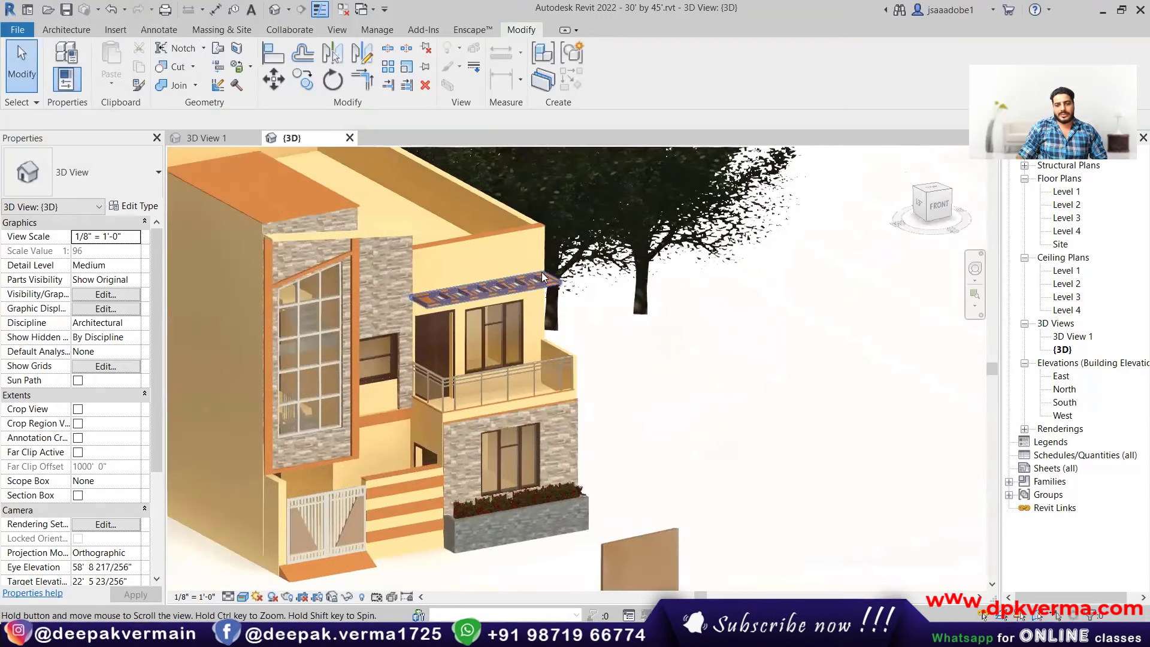
scroll(436, 279, up, 1)
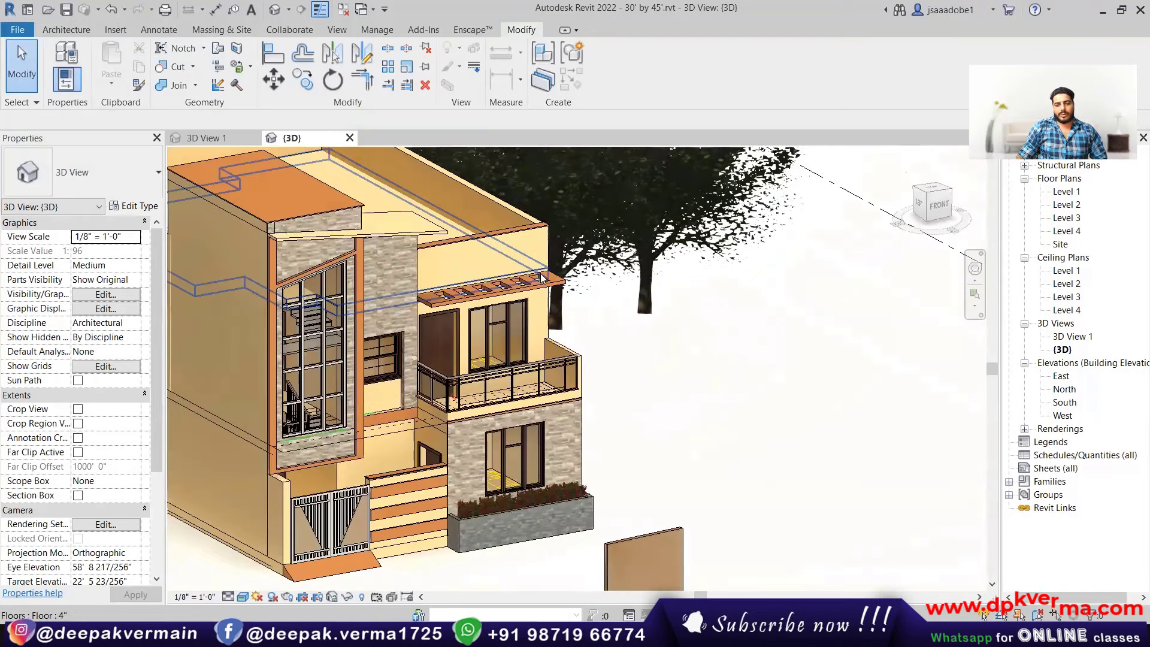
- Inspect a house wall's type properties without changes, then deselect it
click(446, 245)
click(134, 205)
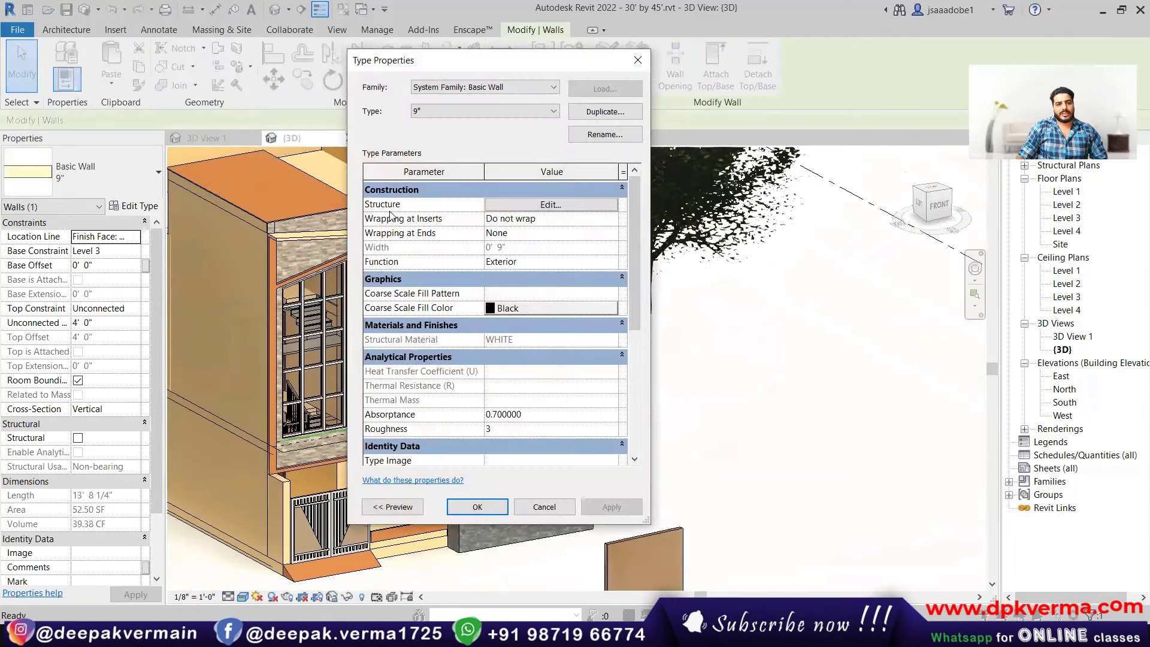
click(637, 59)
scroll(629, 270, down, 3)
click(699, 375)
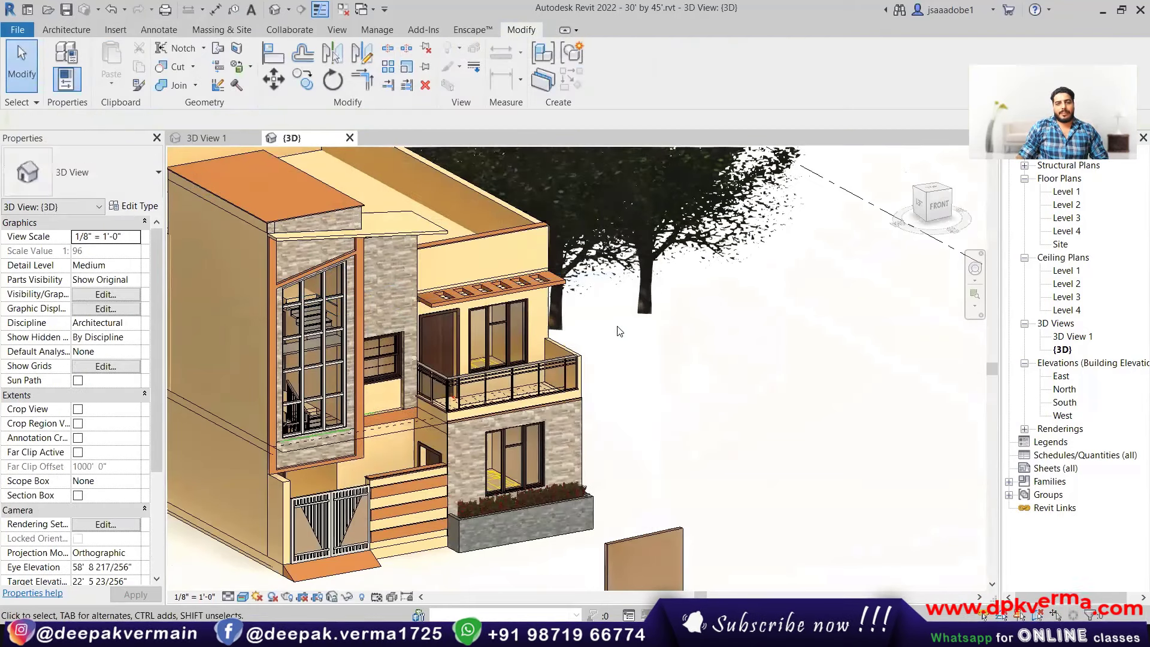
middle_drag(559, 359, 538, 379)
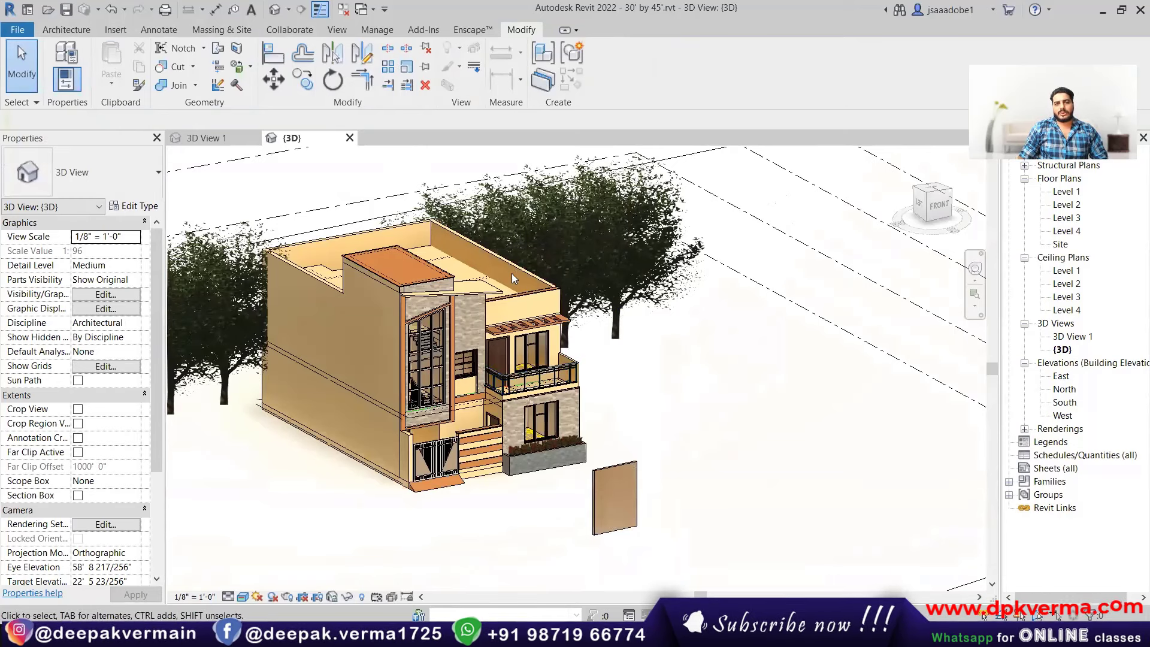
- Create a new project material named '02 floor' and review its Appearance settings
click(370, 37)
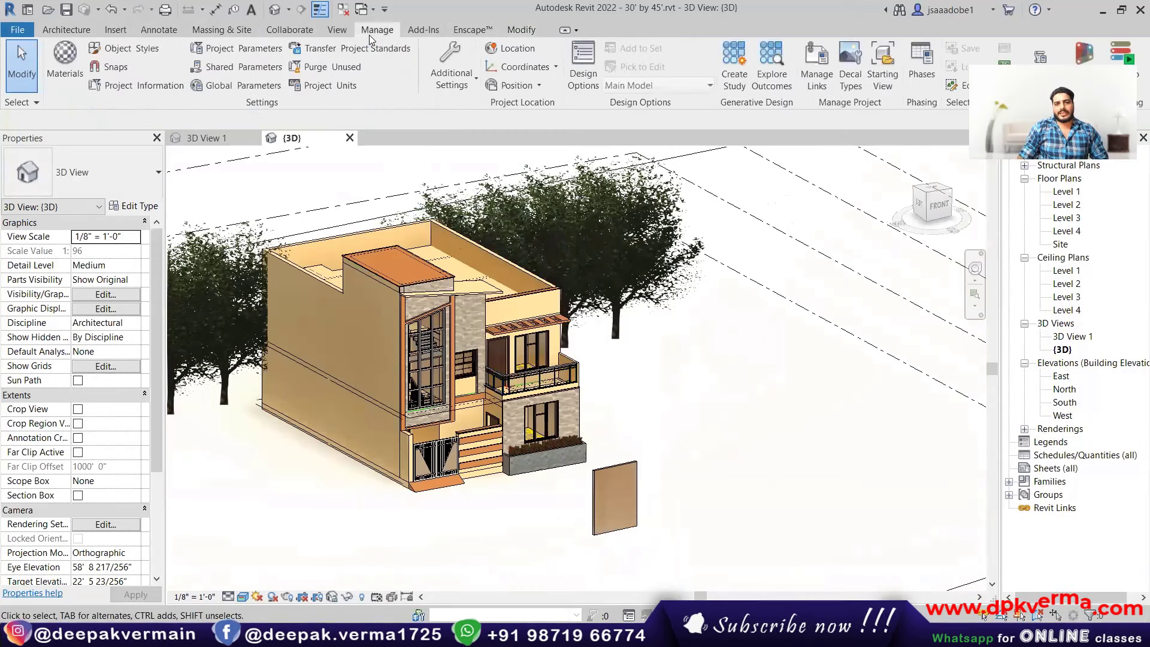
click(72, 71)
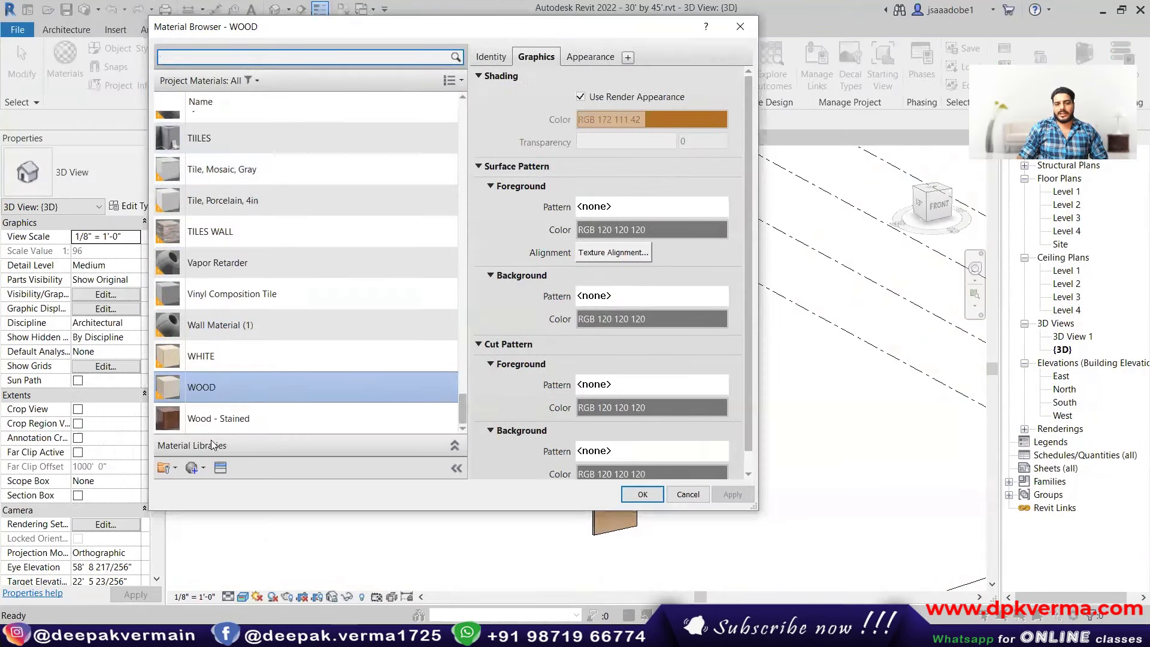
click(196, 468)
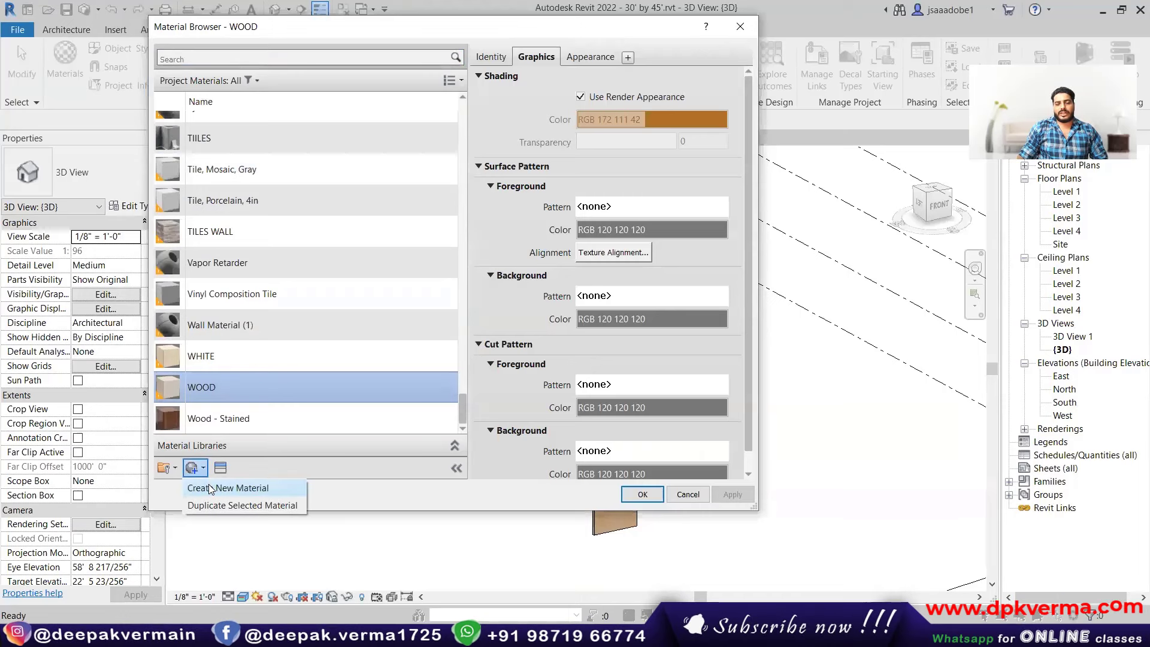
click(209, 487)
right_click(248, 274)
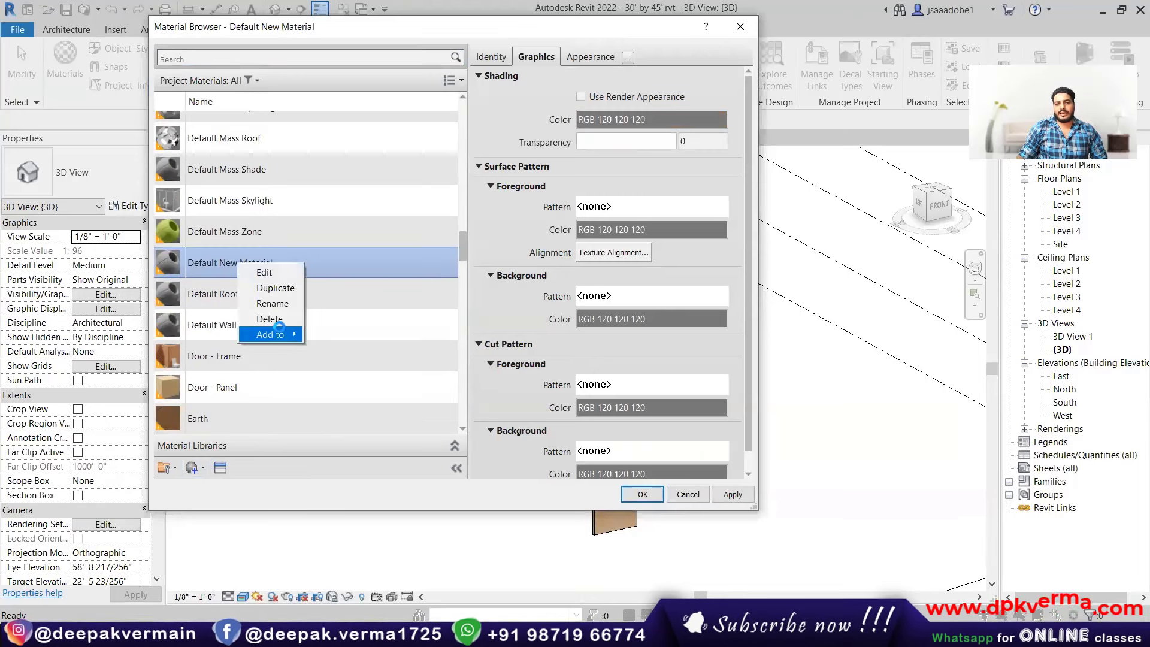
click(264, 300)
text(02 )
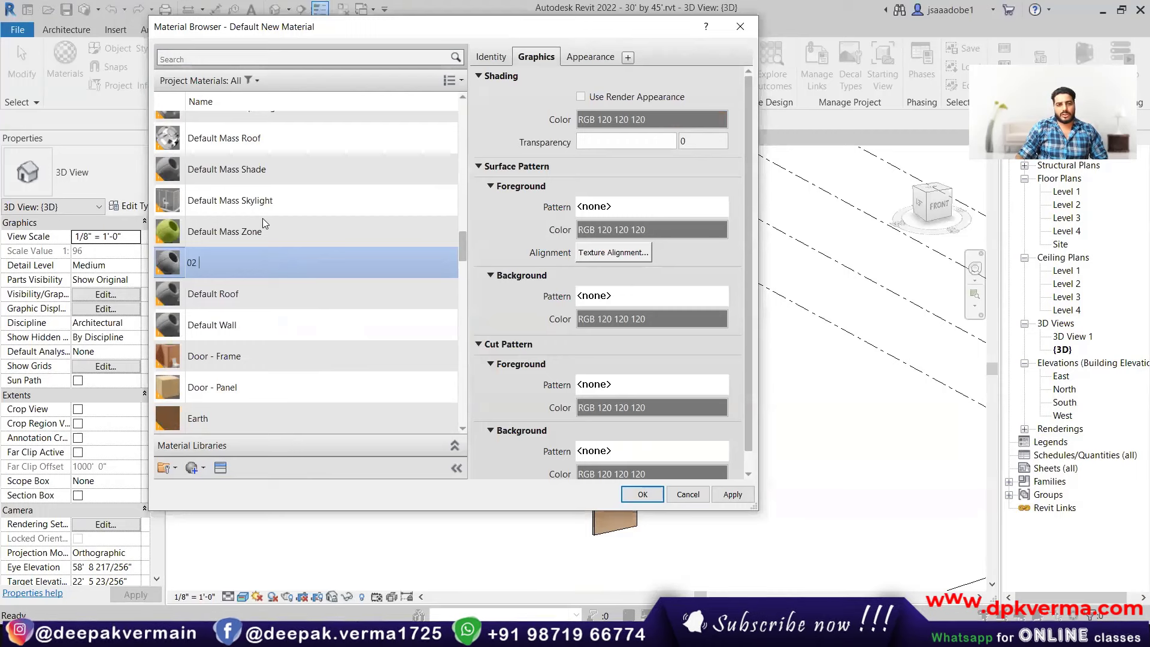
text(floor)
key(Return)
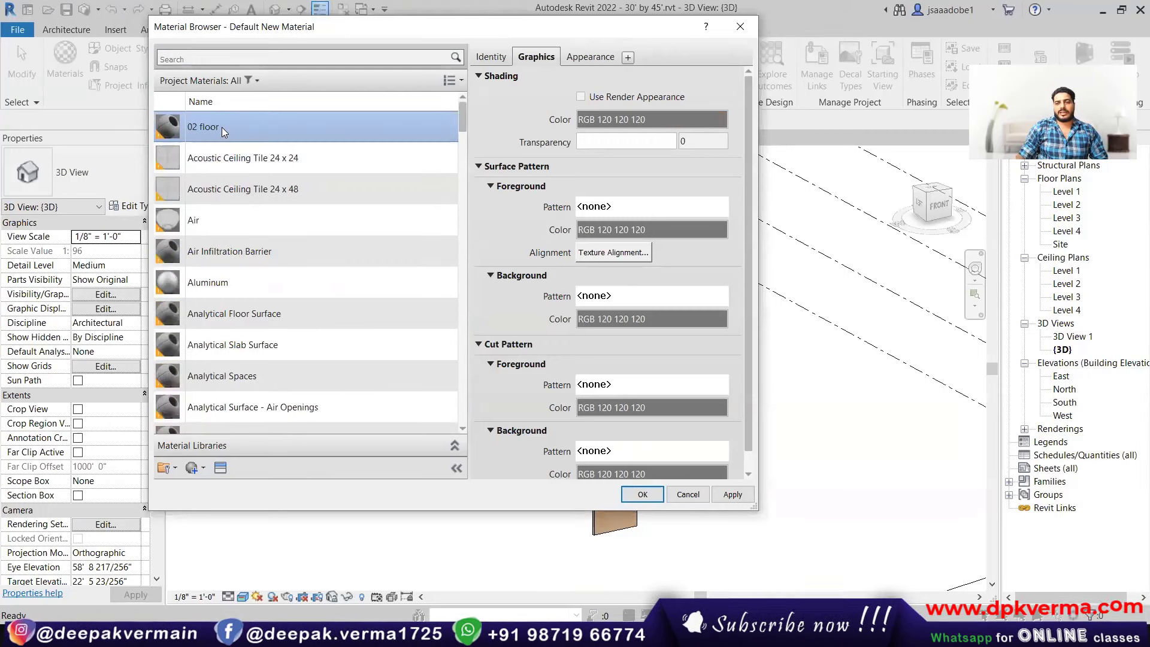
click(578, 55)
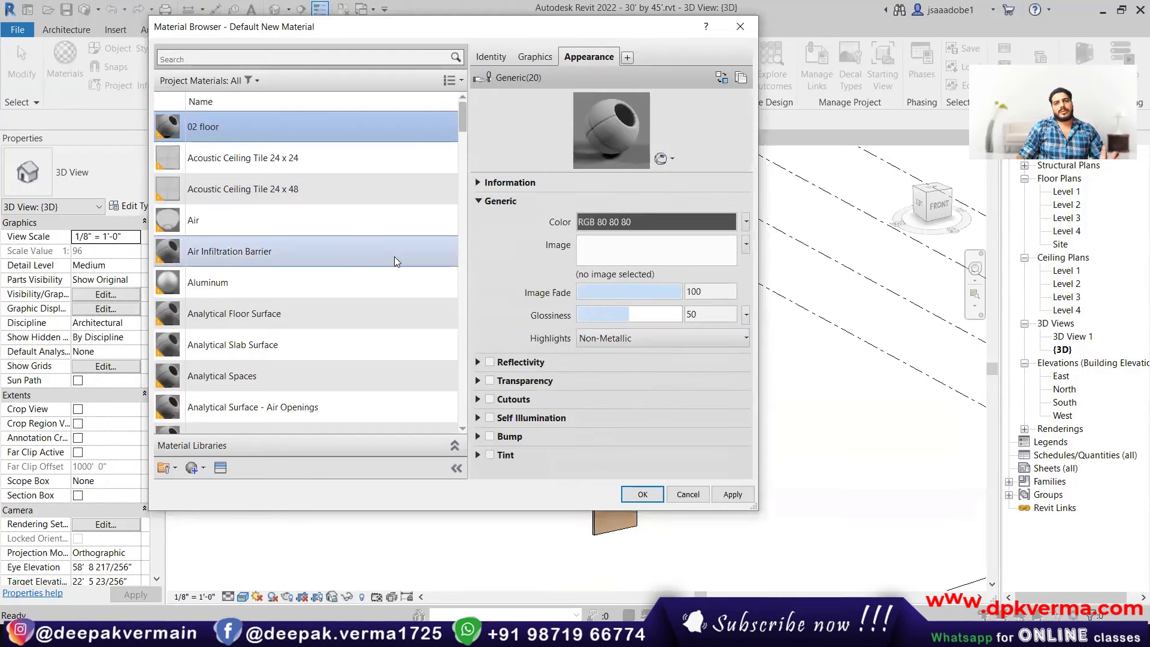
click(740, 27)
- Delete the standalone brown wall panel
scroll(521, 371, up, 3)
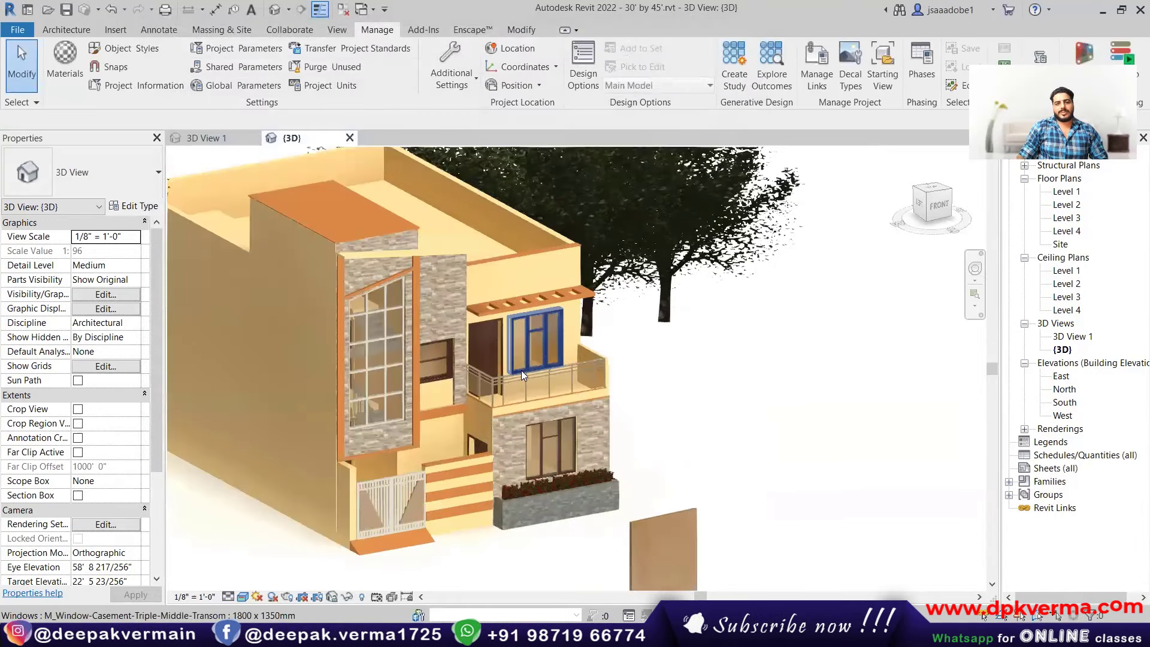
scroll(450, 323, up, 1)
middle_drag(450, 323, 462, 284)
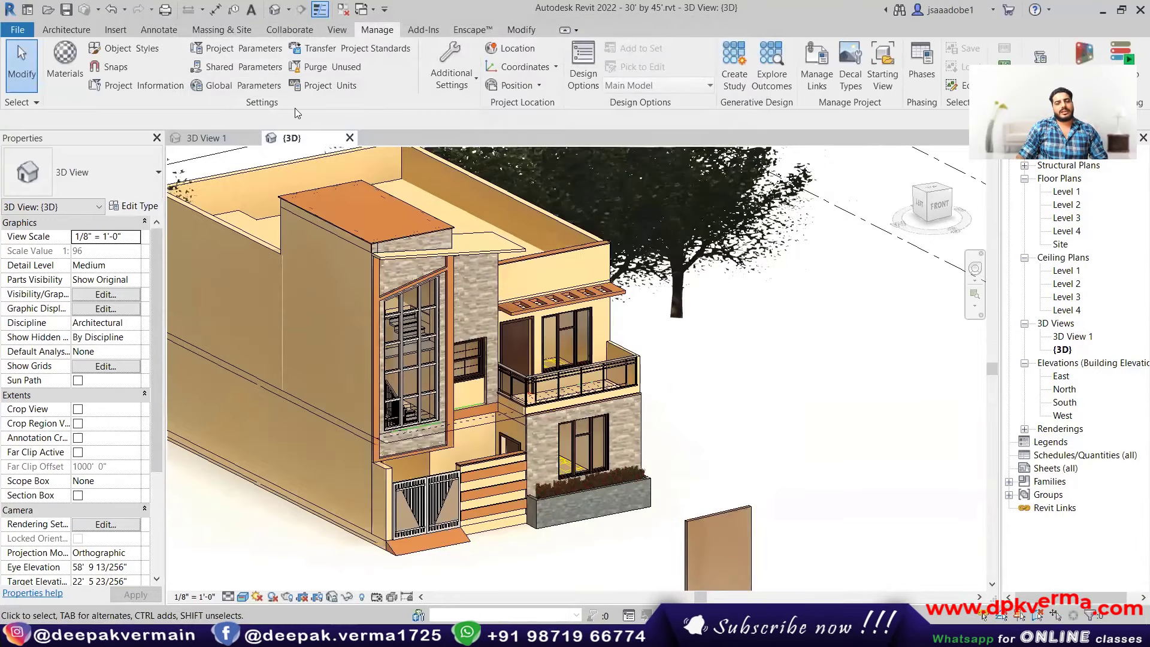
scroll(465, 221, down, 2)
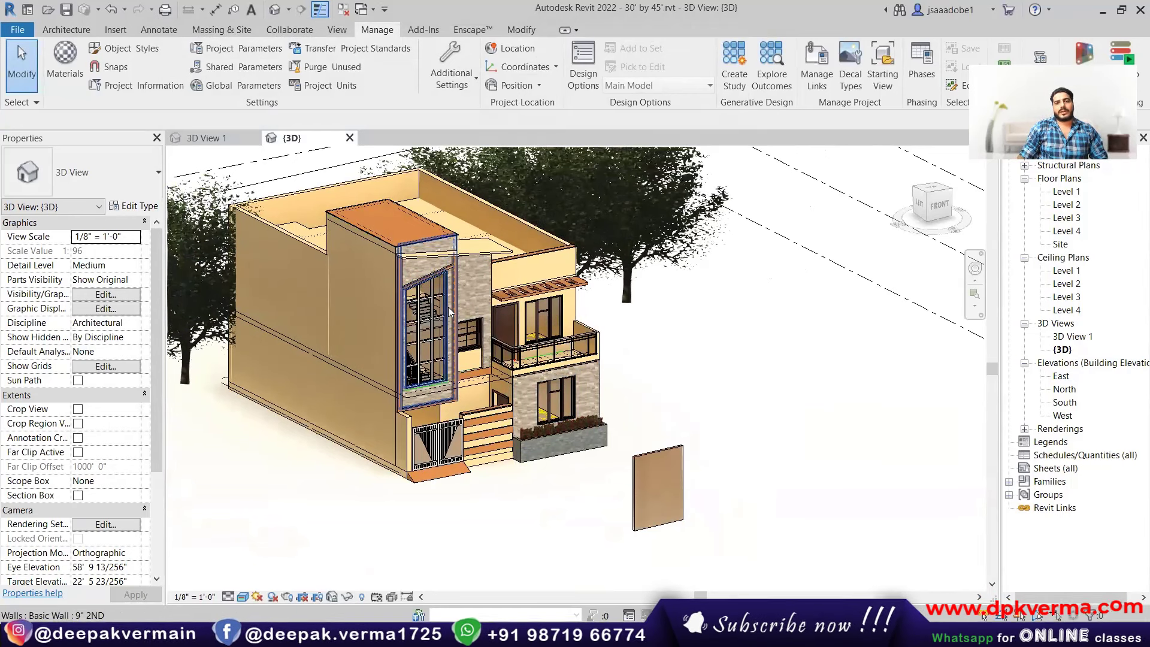
scroll(449, 306, down, 1)
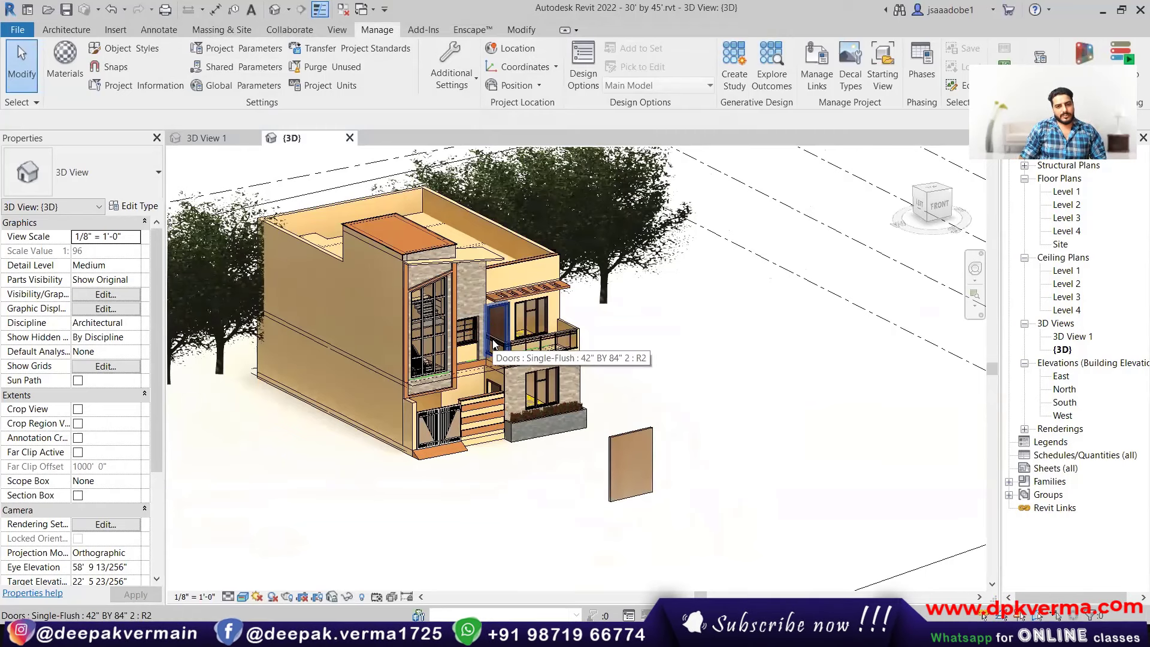
click(646, 436)
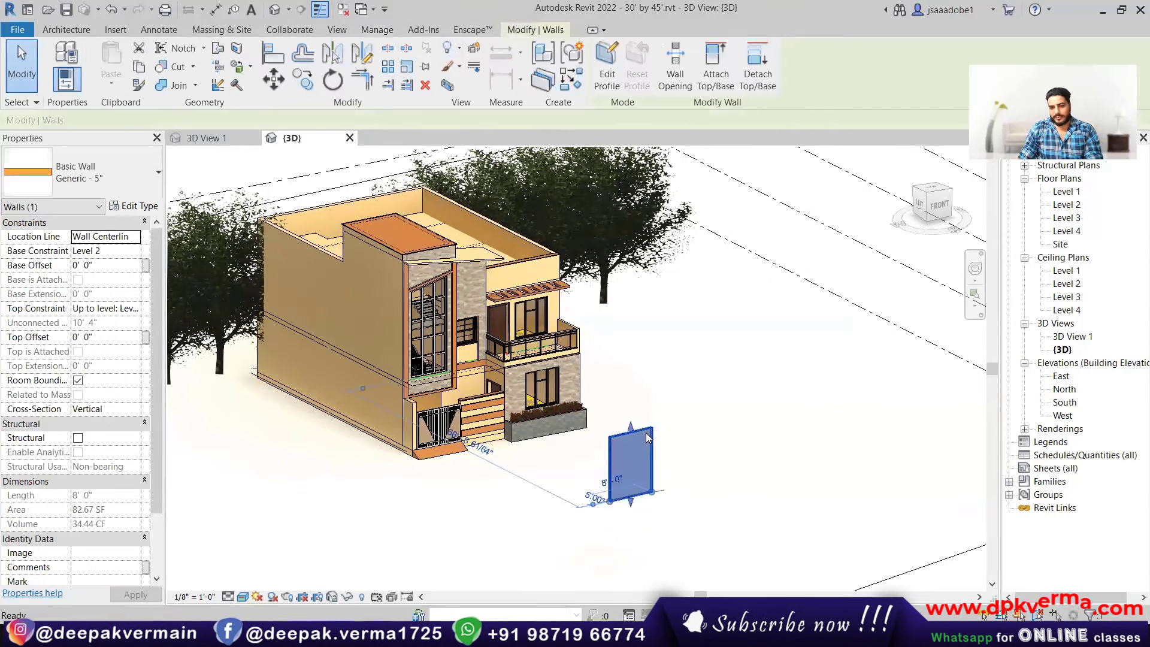
key(Delete)
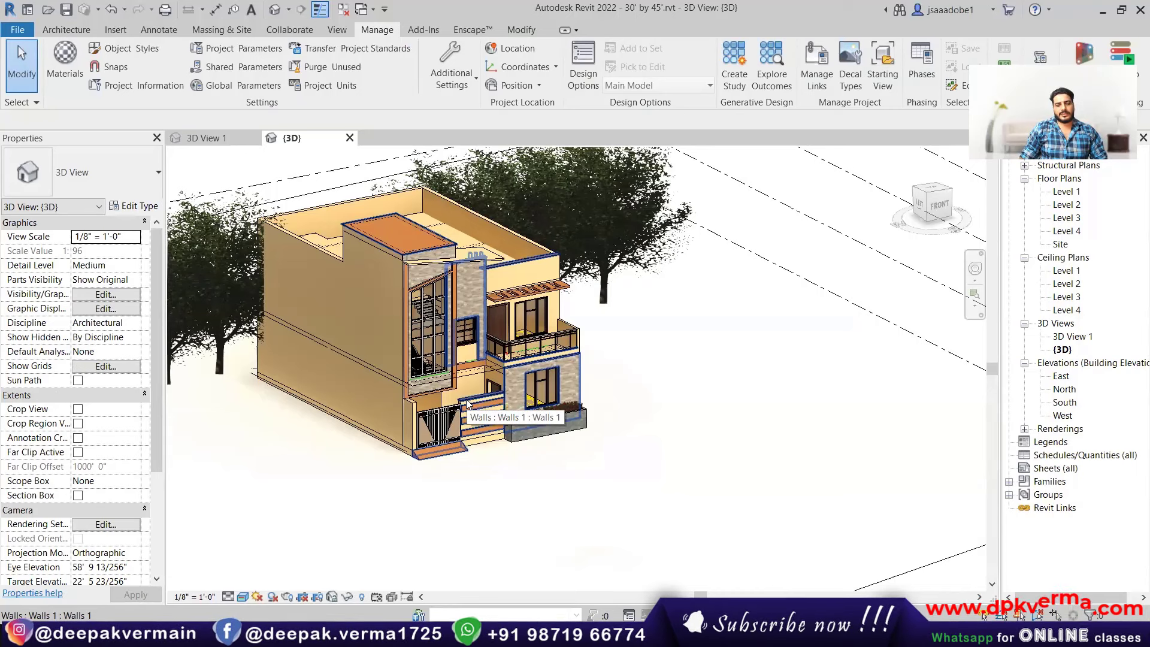
- Close the {3D} view so 3D View 1 shows the house front
scroll(468, 405, down, 3)
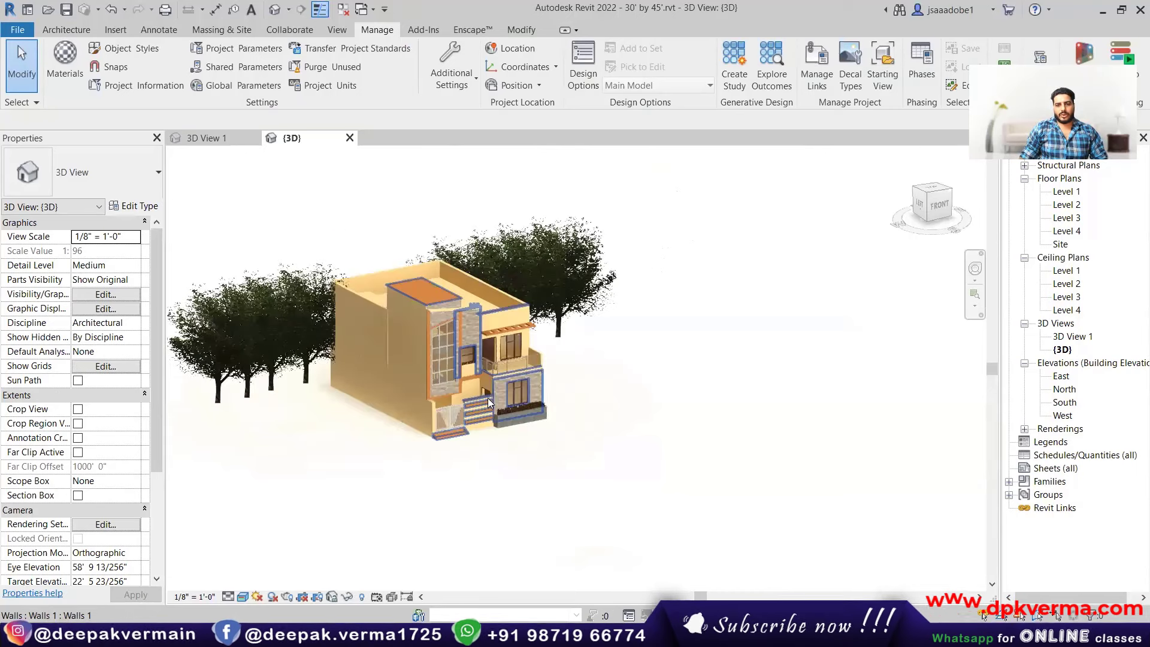
scroll(488, 397, down, 2)
click(350, 137)
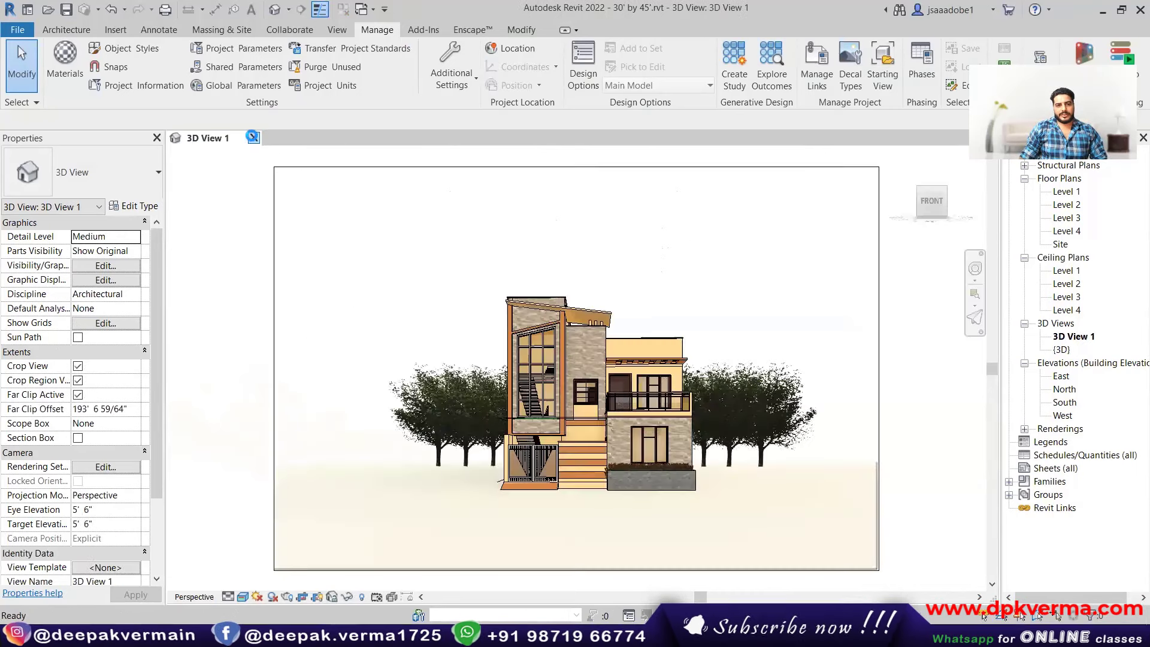
- Close the project without saving and create a new one from the default template
click(254, 138)
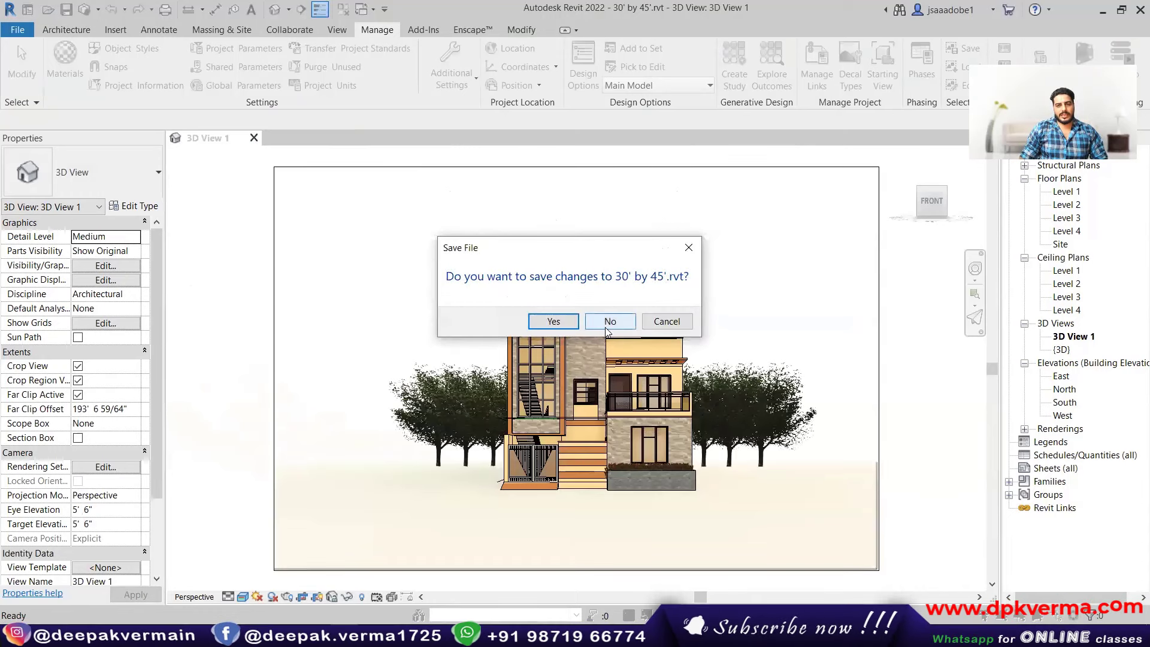
click(605, 327)
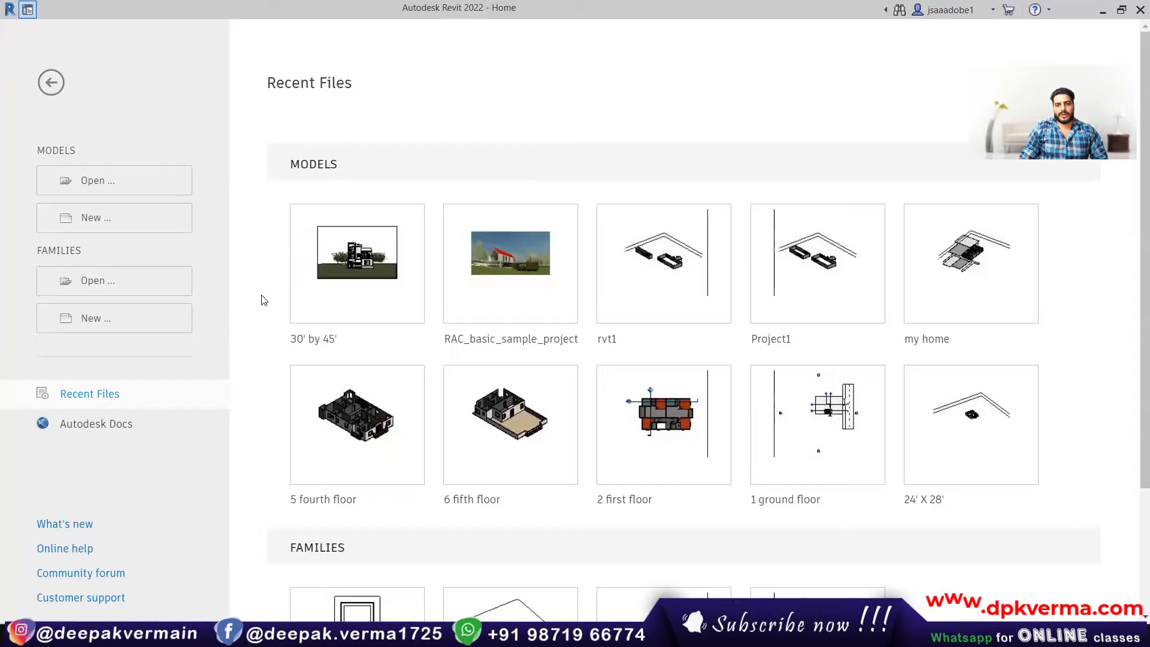
click(128, 219)
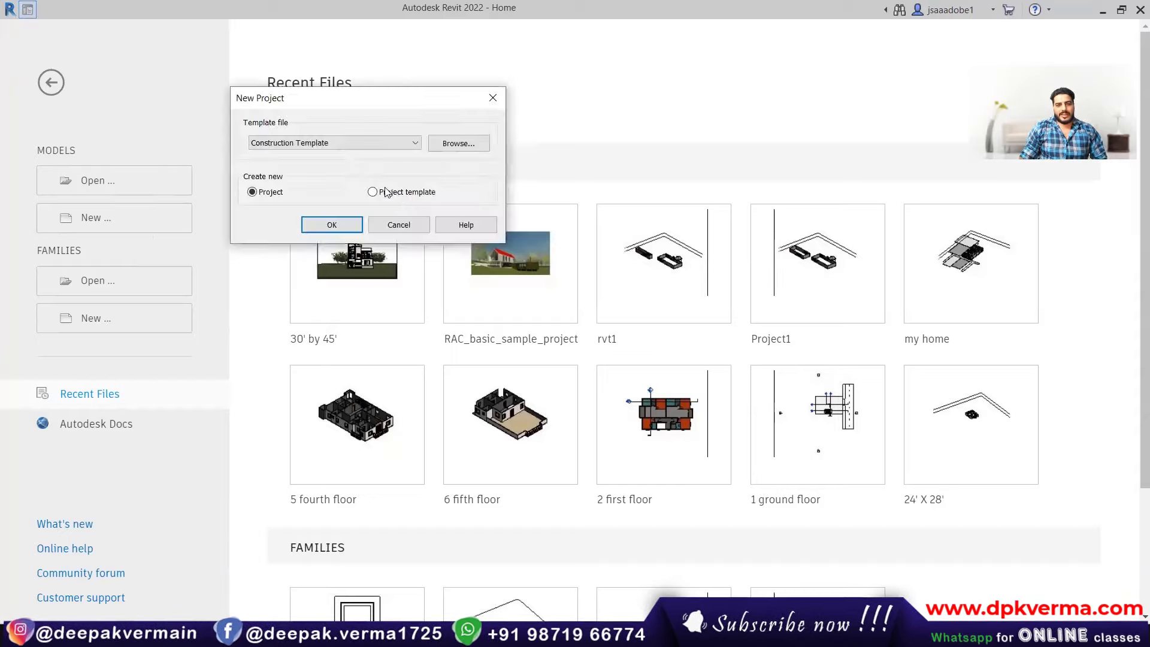
click(323, 143)
click(291, 213)
click(323, 228)
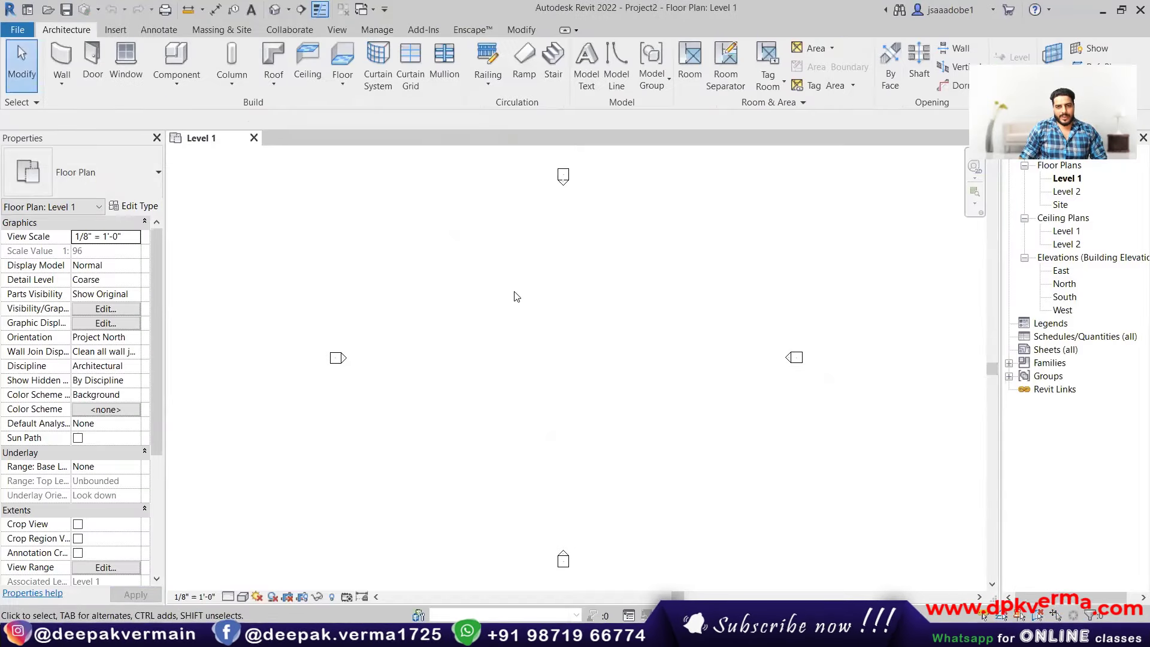
- Draw a 23'-6" horizontal wall near the top of the Level 1 plan
click(522, 30)
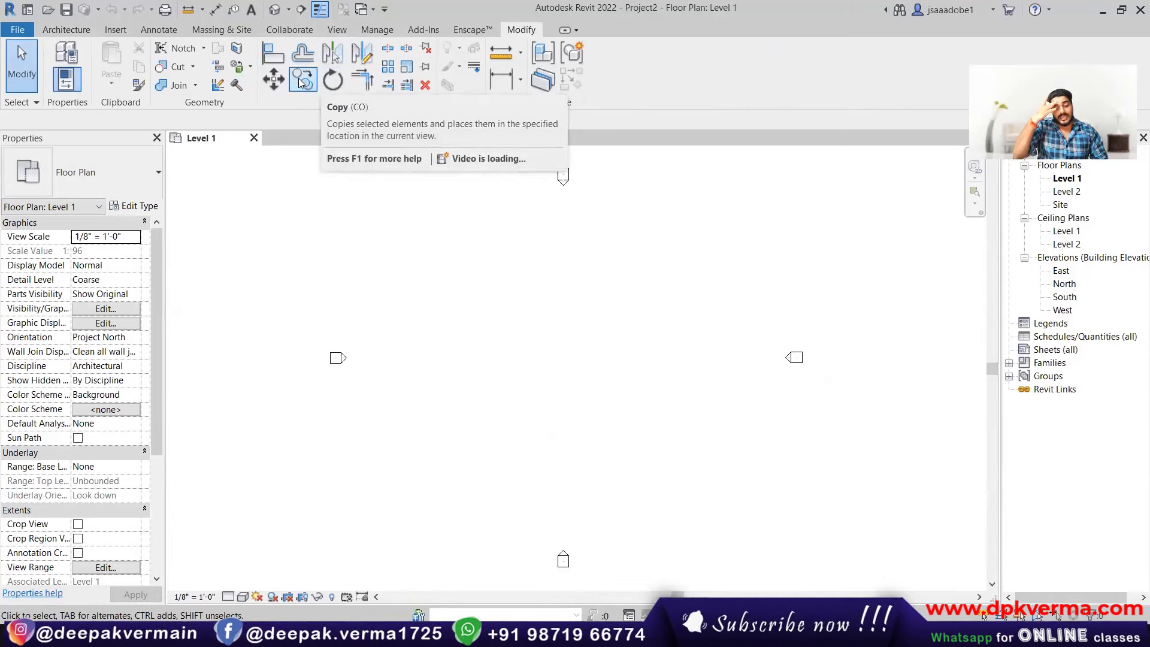
mouse_move(273, 54)
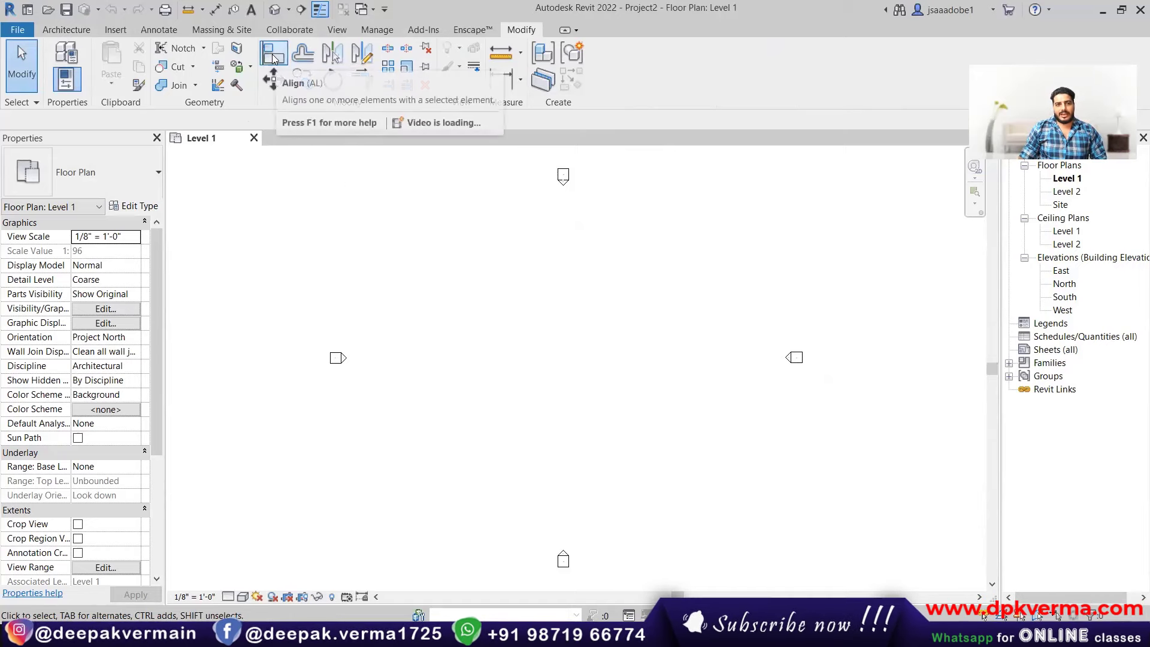
click(67, 30)
click(64, 60)
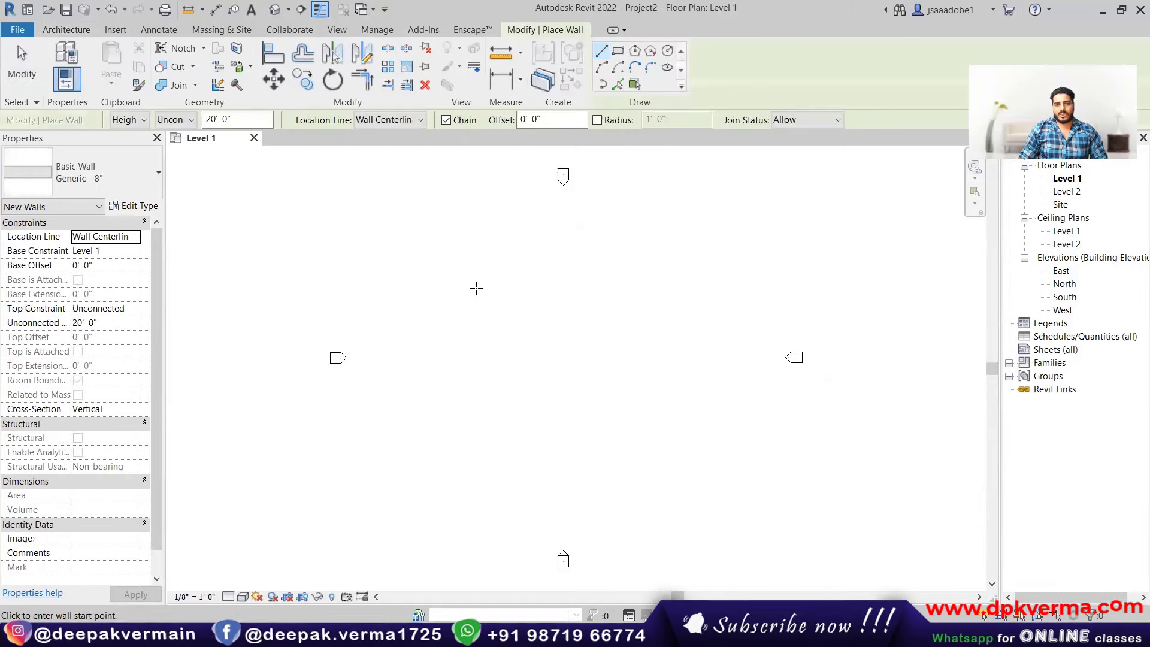
click(440, 299)
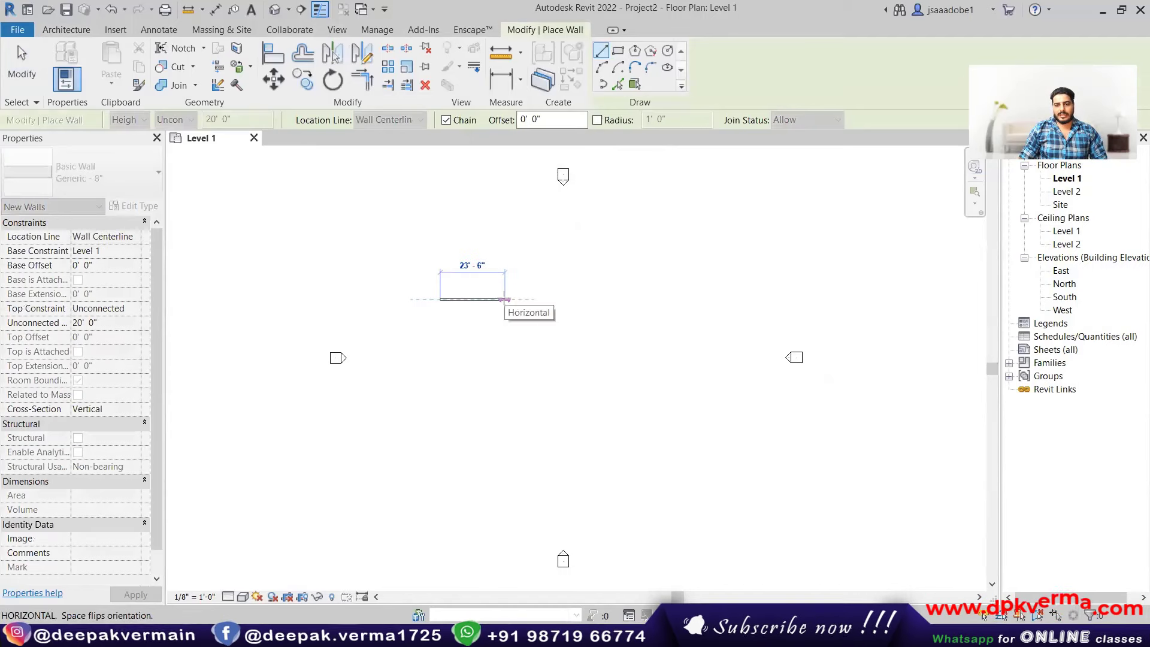
click(506, 299)
scroll(506, 305, up, 3)
key(Escape)
key(Escape)
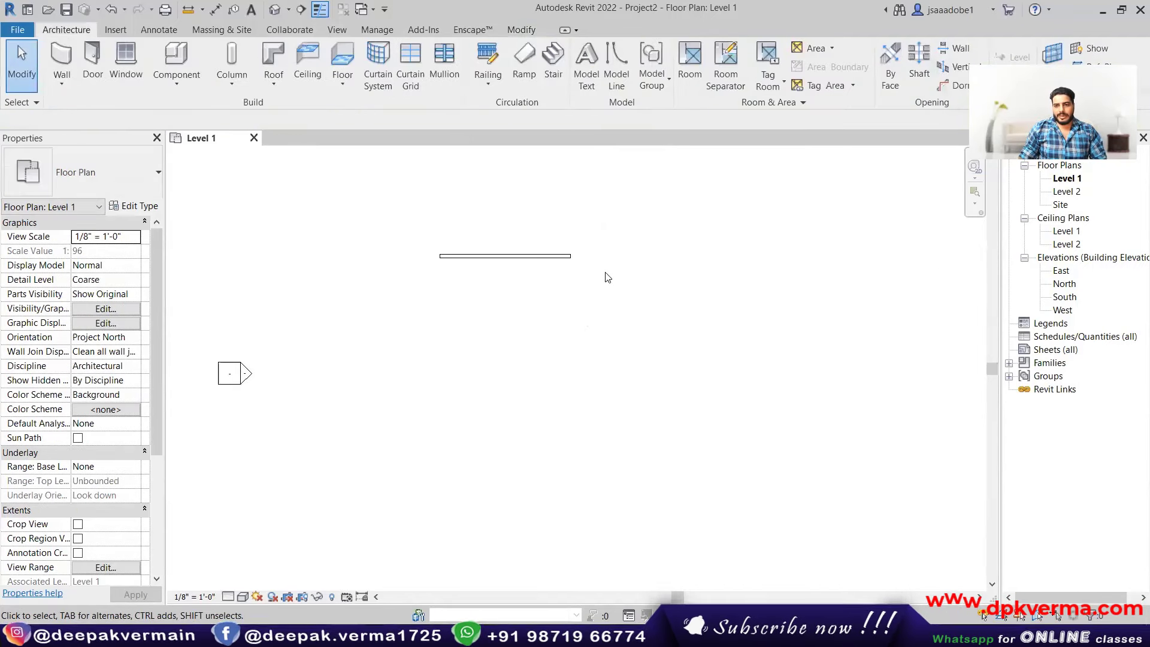
- Draw a separate vertical wall to its right using the WA command
key(w)
key(a)
click(612, 274)
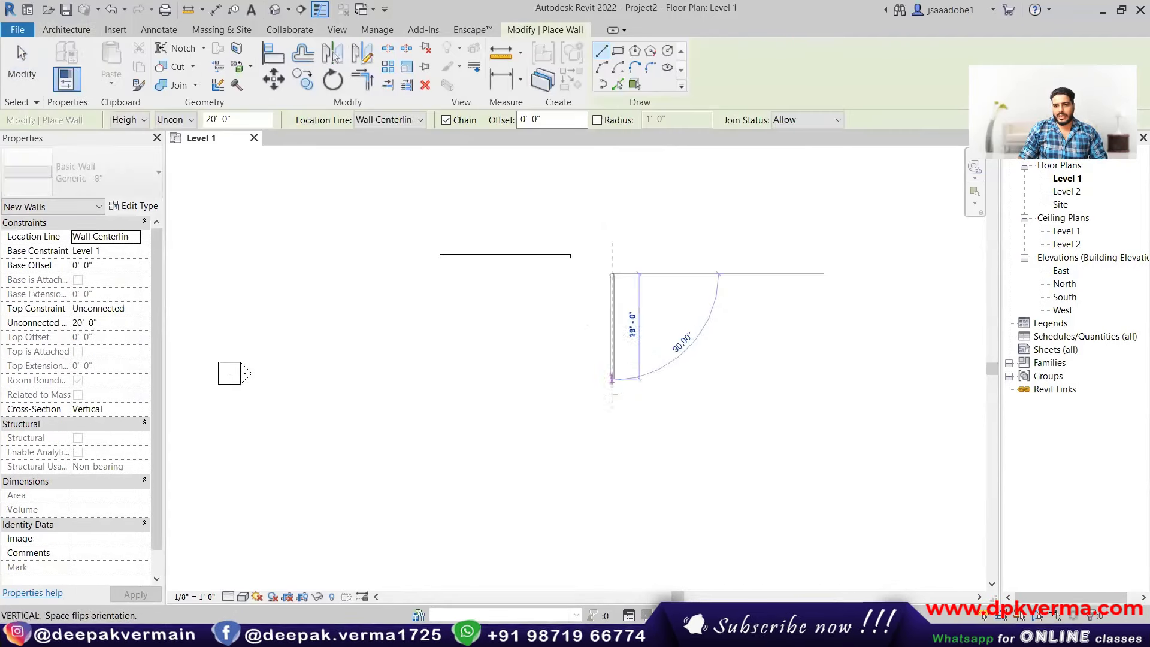
click(610, 378)
key(Escape)
scroll(527, 314, up, 2)
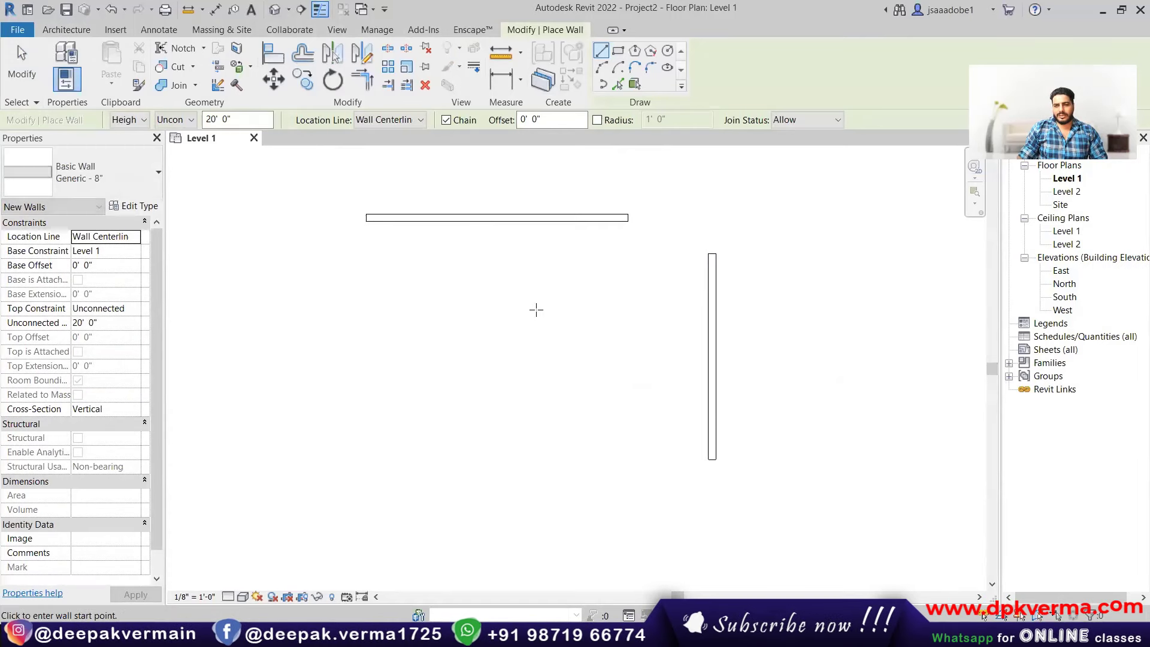
scroll(533, 339, up, 1)
key(Escape)
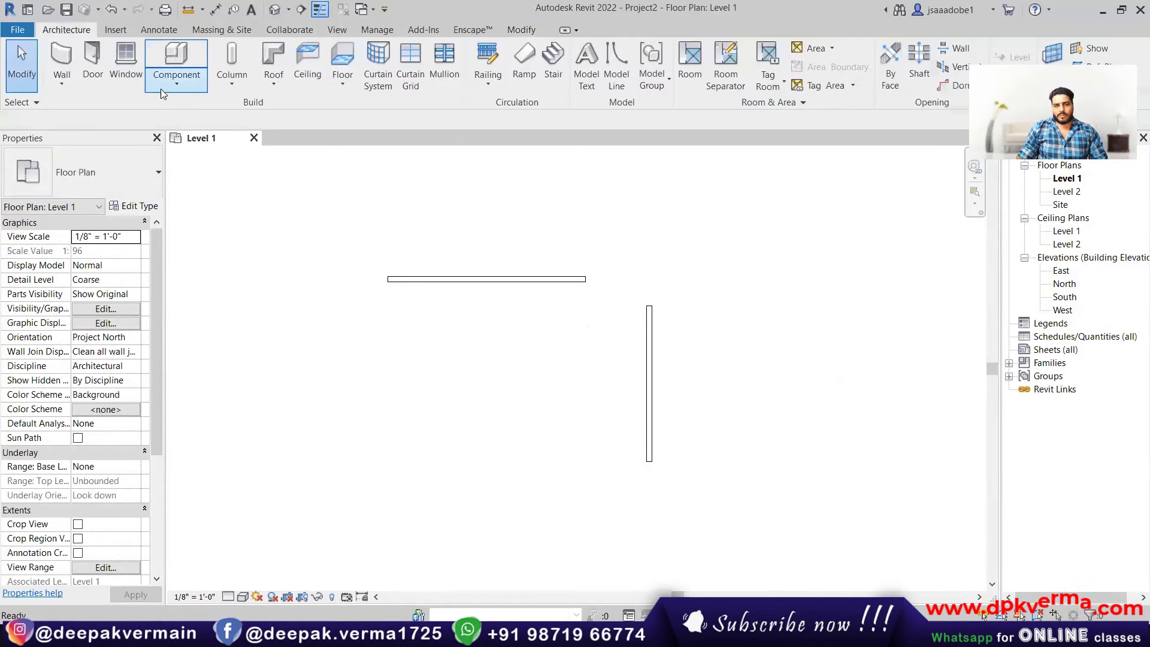
- Place three Desk 60" x 30" components on the plan
click(175, 76)
click(209, 108)
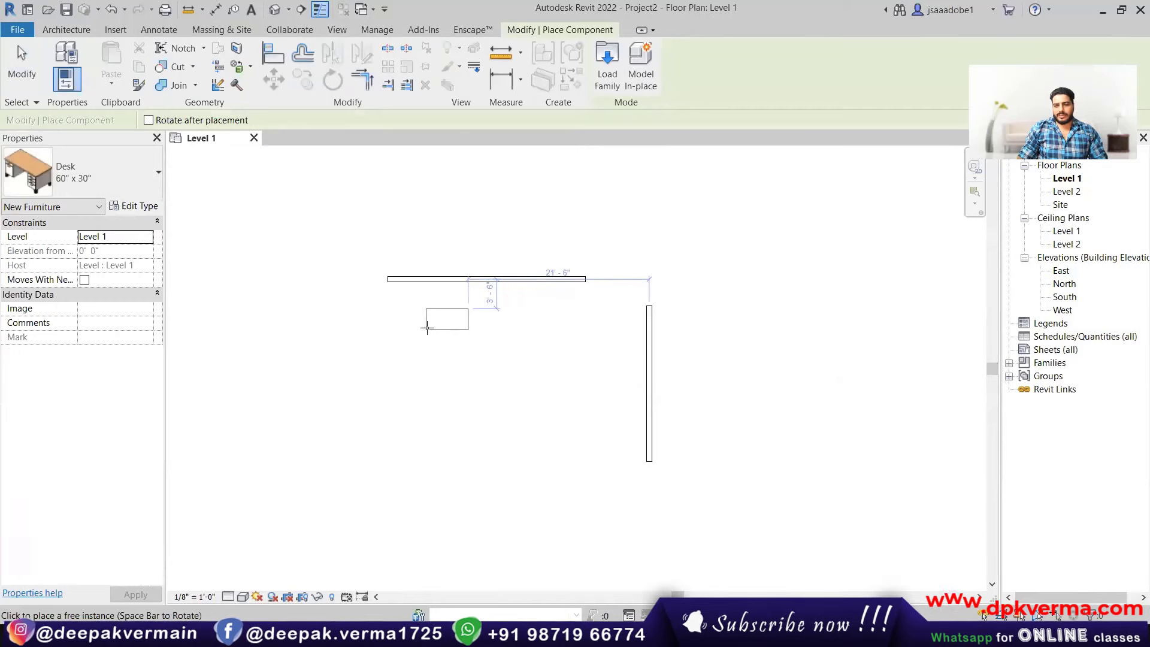
click(425, 328)
click(552, 388)
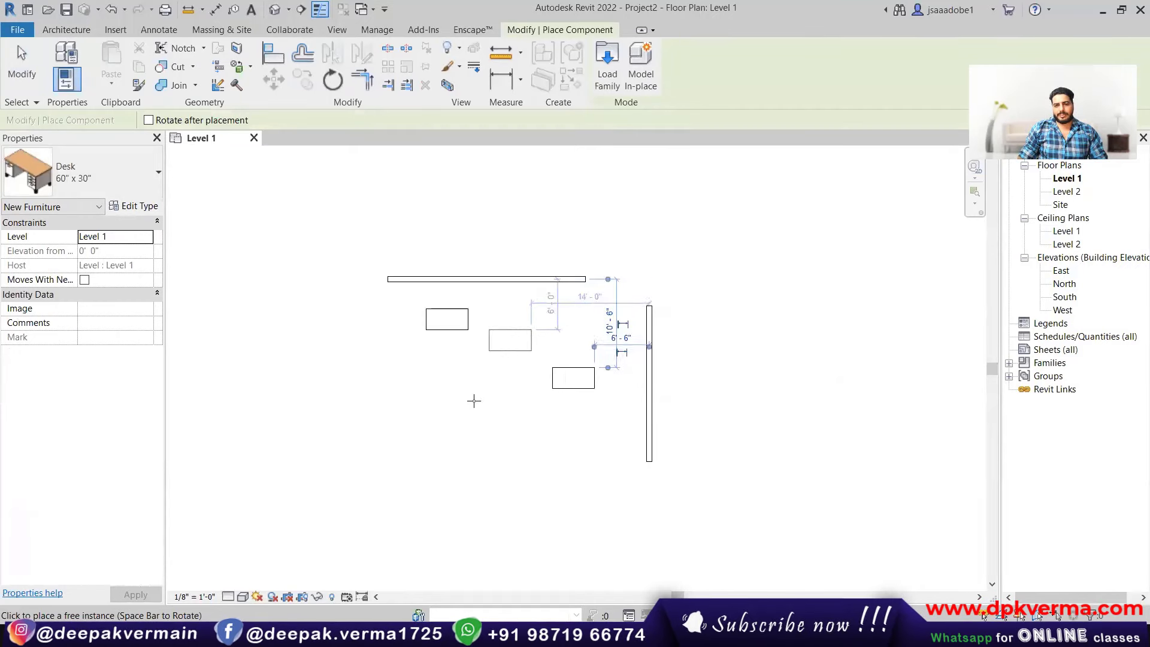
click(451, 426)
key(Escape)
- Drag one desk up against the horizontal wall's underside, sliding it toward the wall's left end
scroll(507, 333, up, 2)
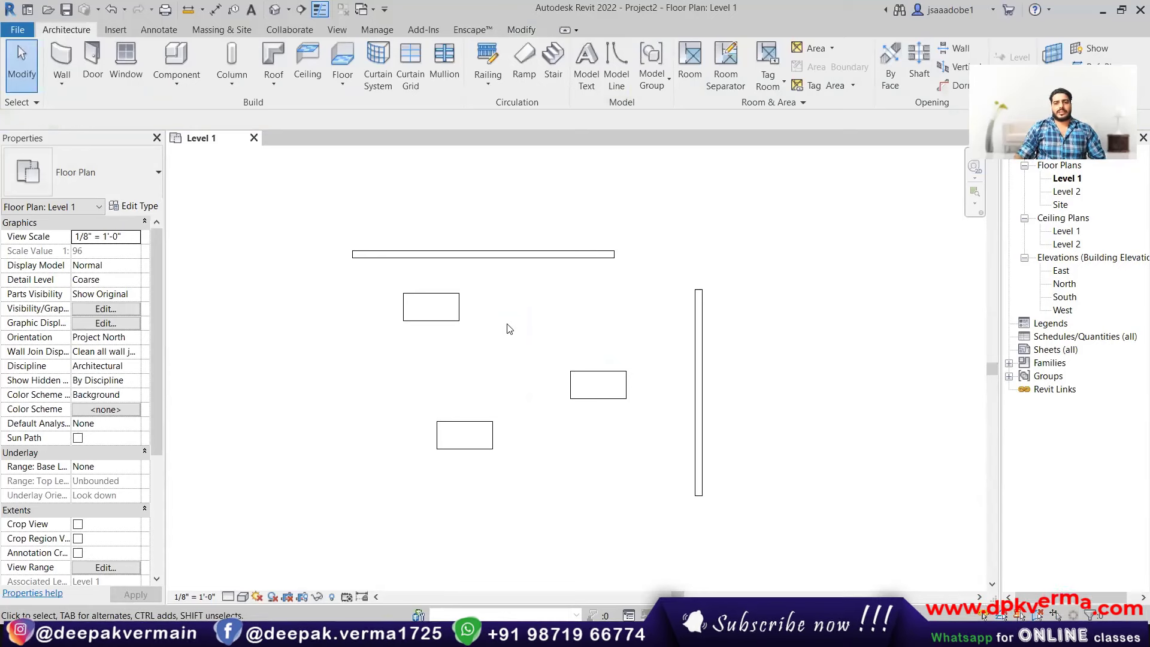
scroll(469, 319, up, 1)
scroll(469, 319, up, 1)
scroll(446, 315, up, 1)
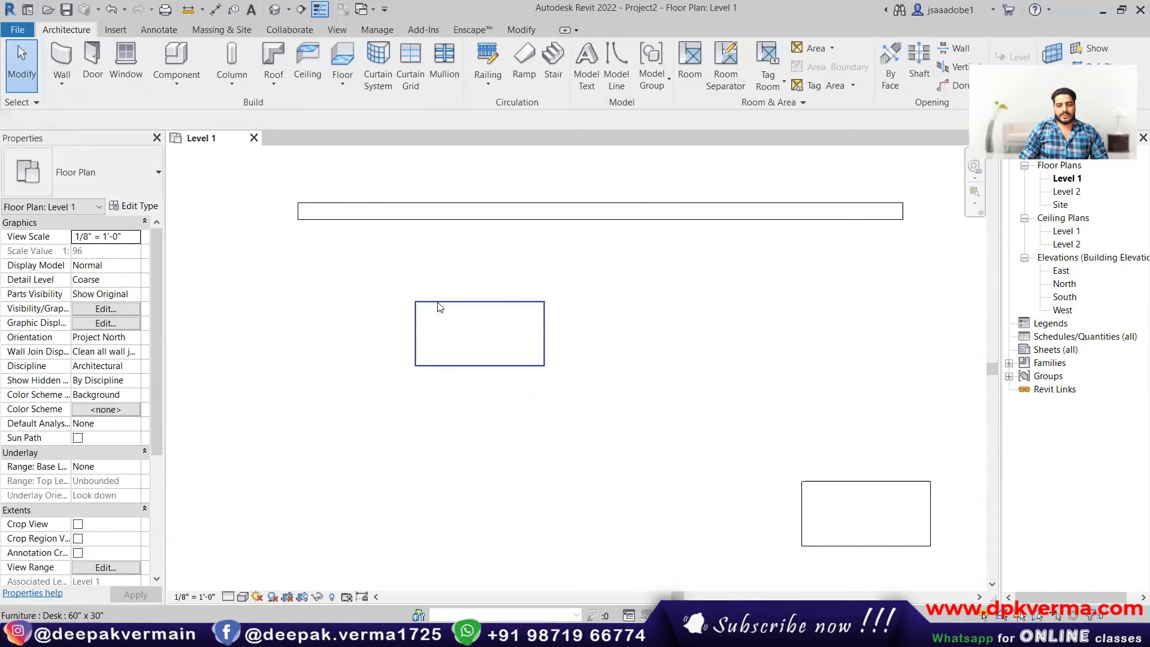
drag(463, 314, 344, 228)
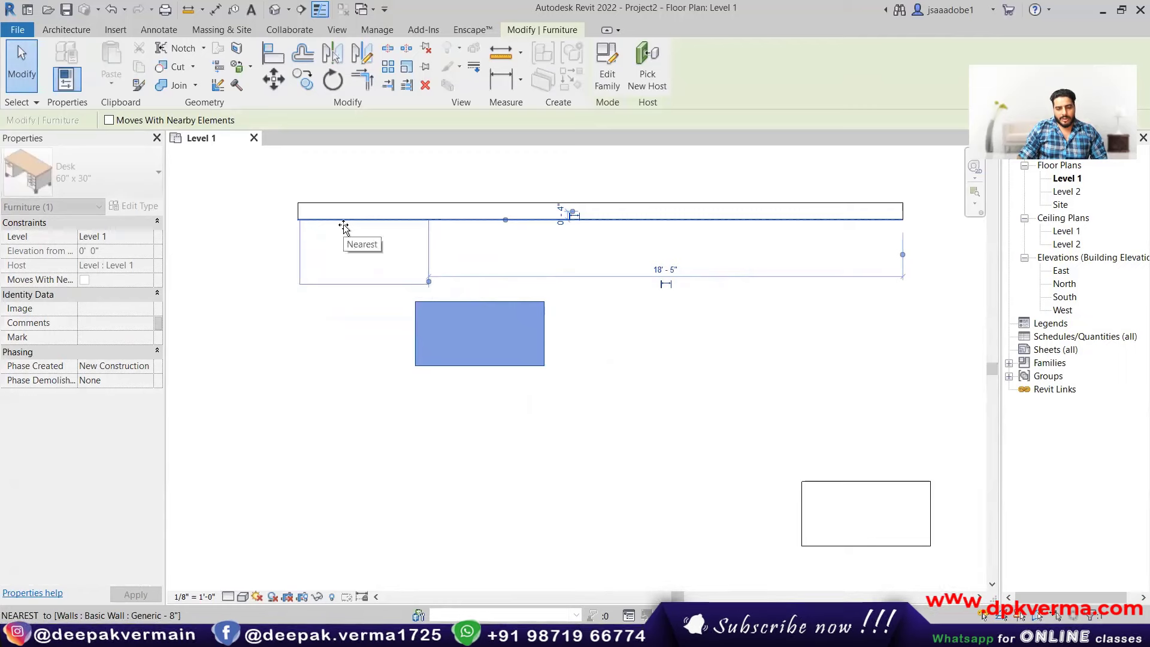
drag(344, 227, 344, 228)
scroll(296, 218, up, 3)
scroll(297, 217, up, 3)
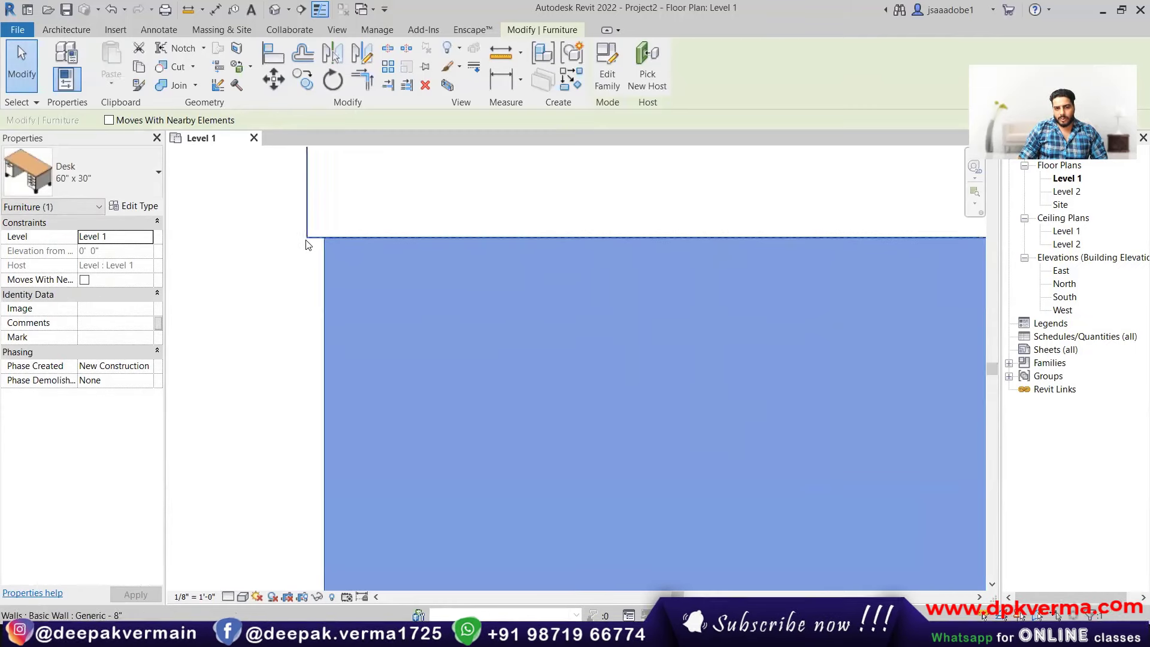
scroll(282, 267, down, 2)
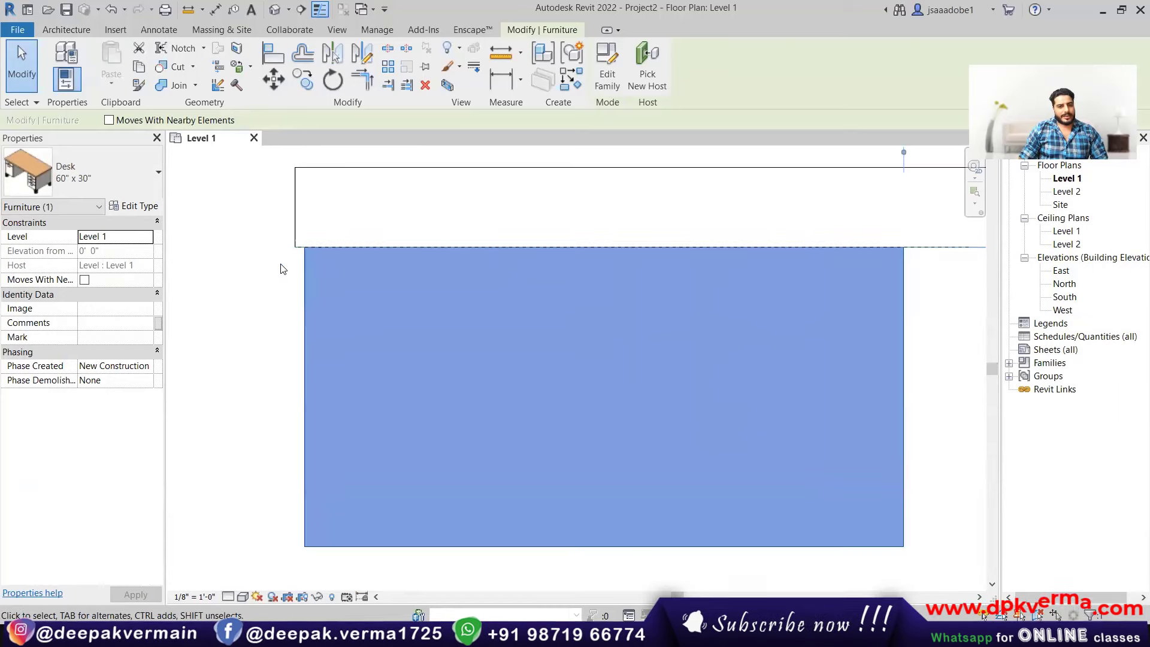
scroll(282, 272, down, 2)
scroll(286, 264, up, 4)
scroll(306, 282, up, 1)
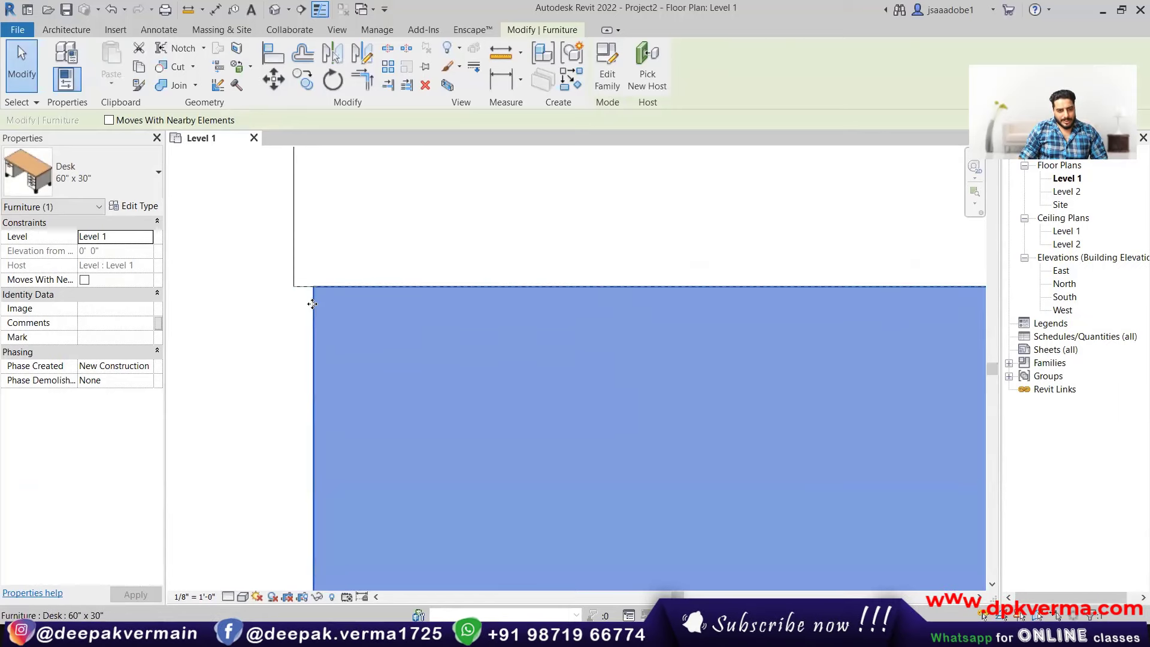
drag(300, 304, 290, 272)
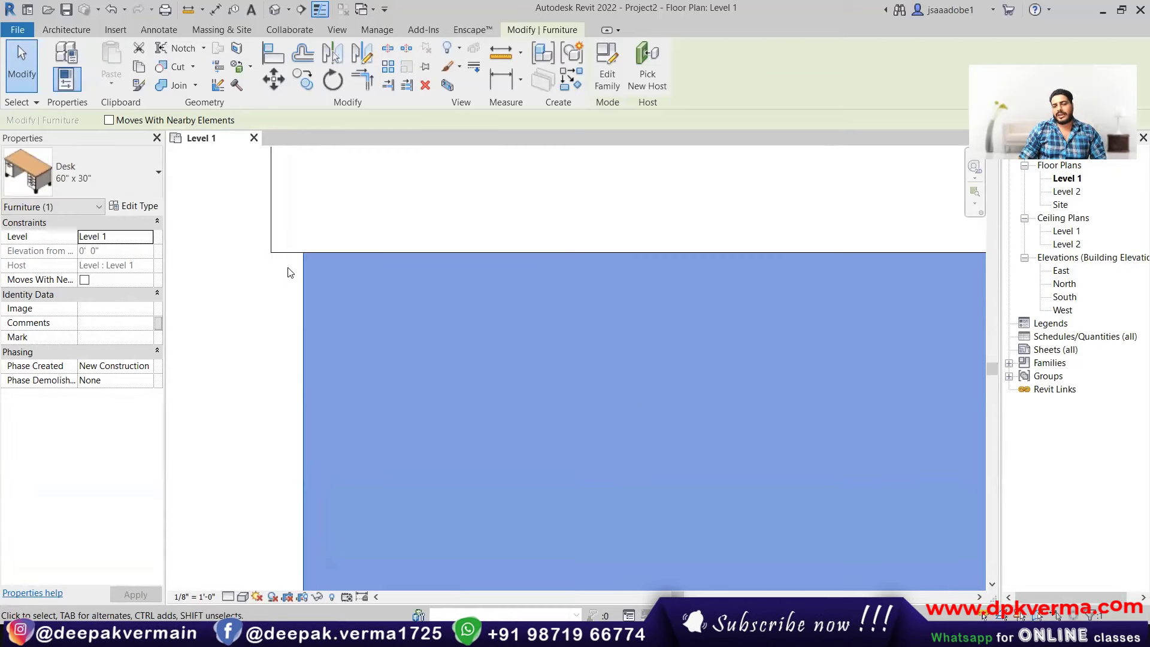
mouse_move(314, 288)
middle_down()
mouse_move(352, 317)
mouse_move(357, 307)
mouse_move(299, 279)
middle_up()
scroll(351, 312, down, 2)
scroll(386, 324, down, 2)
key(Escape)
scroll(371, 353, down, 2)
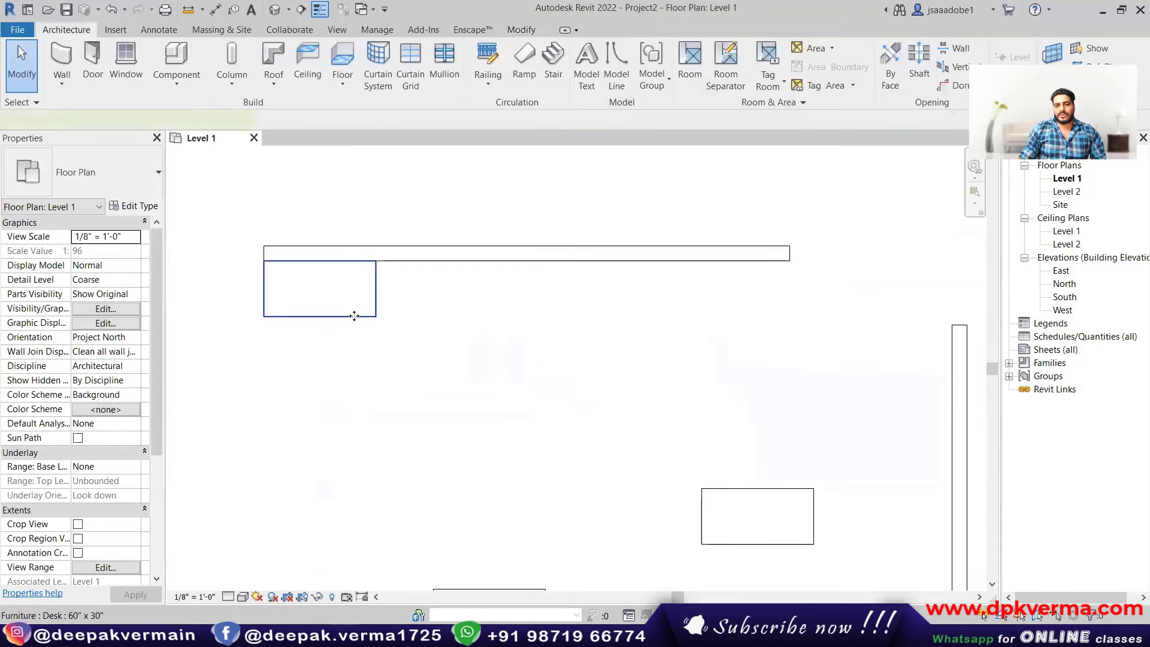
- Move a desk to a new position on the plan
drag(334, 311, 470, 362)
click(316, 267)
scroll(346, 269, up, 1)
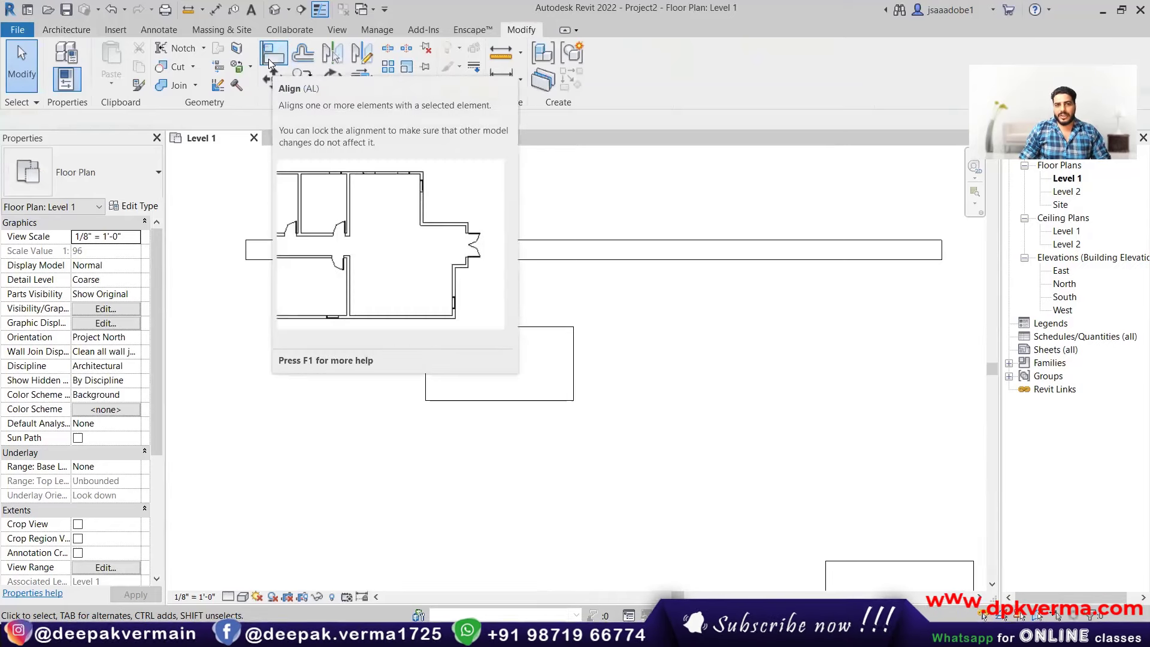
scroll(300, 346, up, 1)
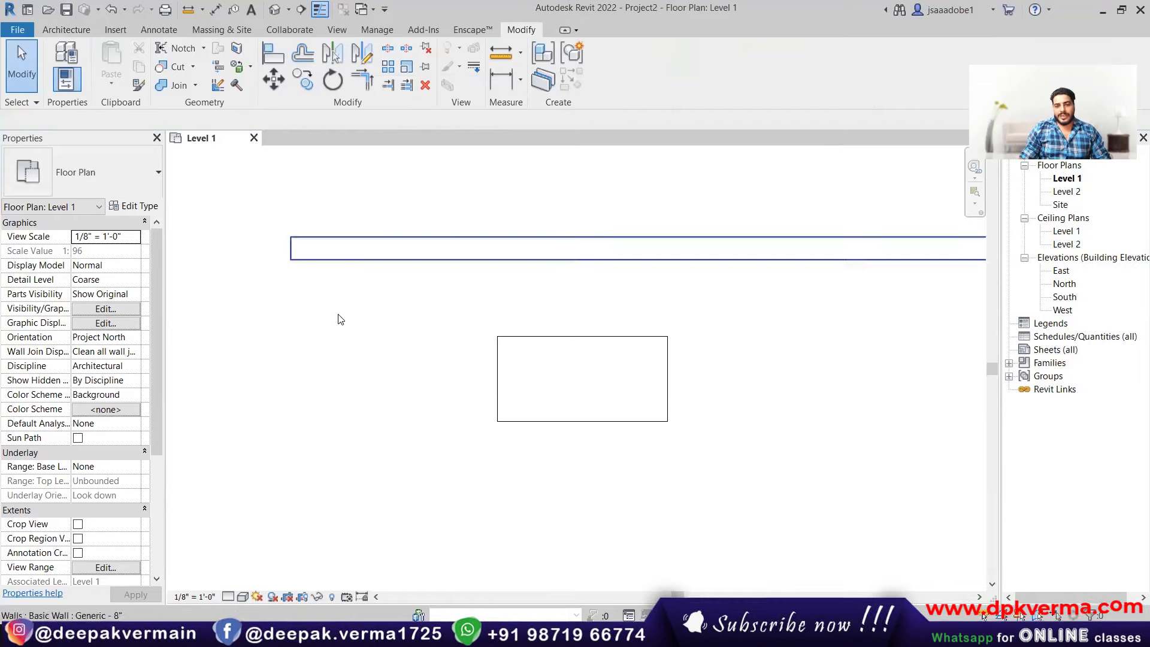
scroll(440, 326, up, 1)
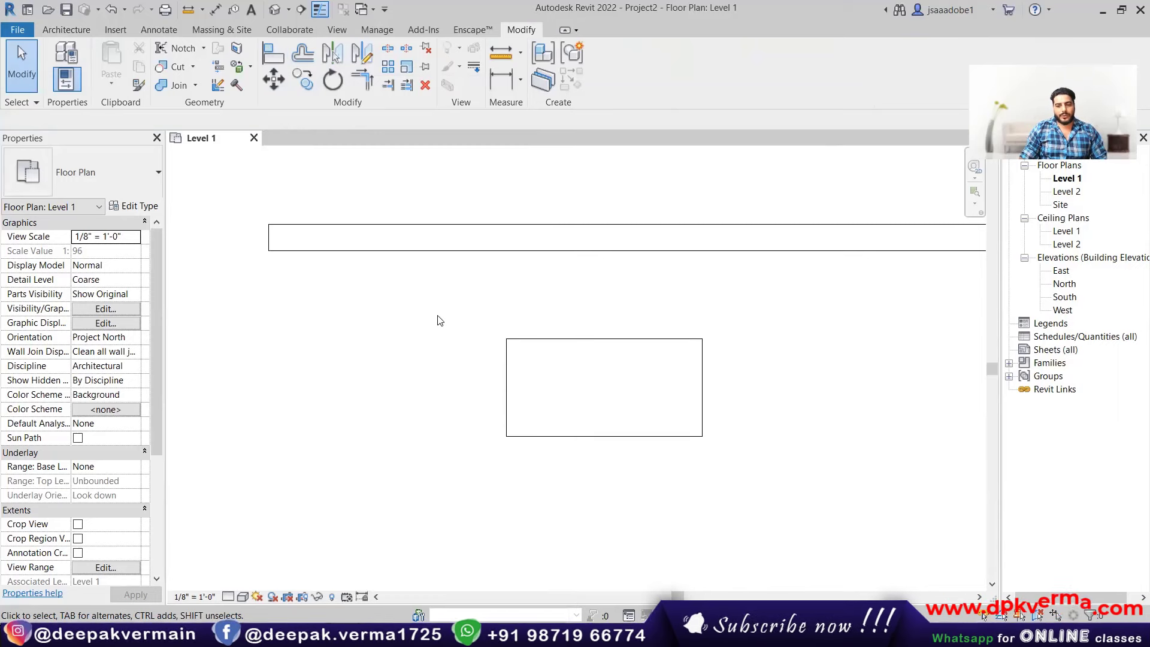
middle_drag(412, 327, 454, 324)
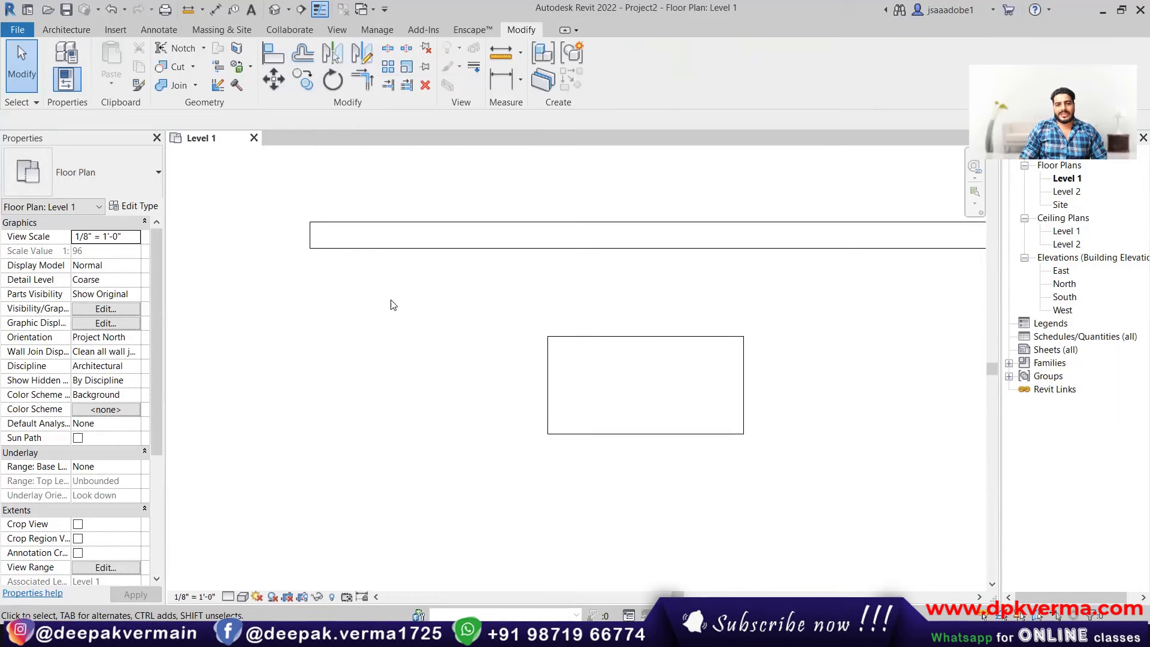
- Align the desk's left edge with the horizontal wall's left end
click(312, 234)
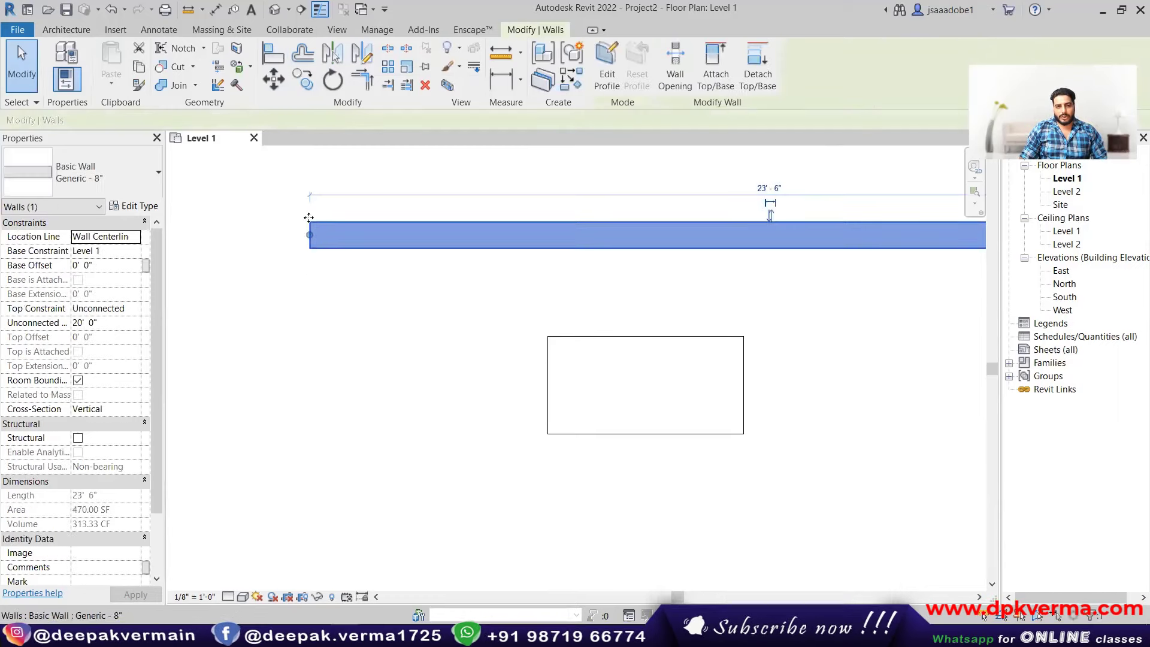
click(304, 244)
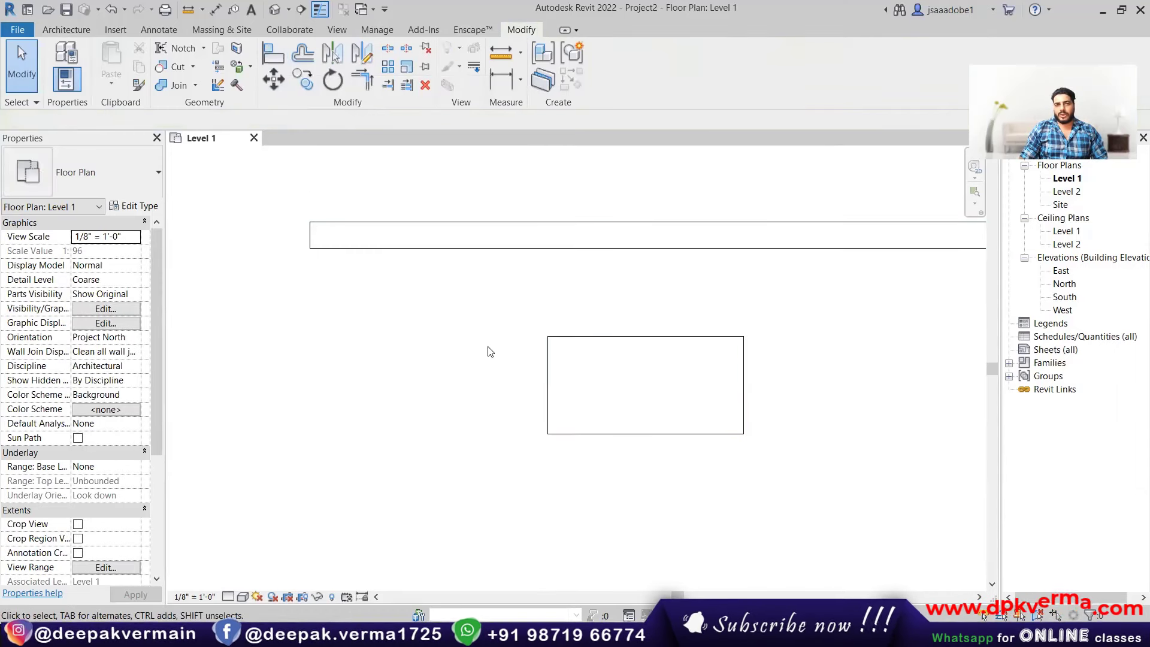
click(275, 60)
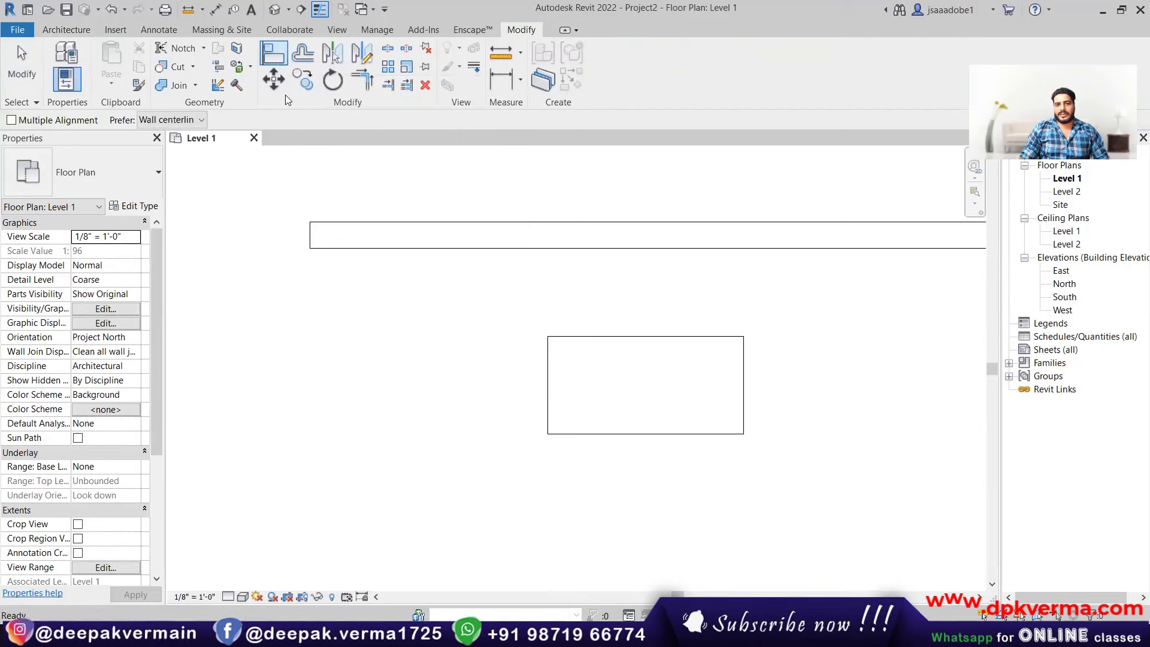
click(309, 232)
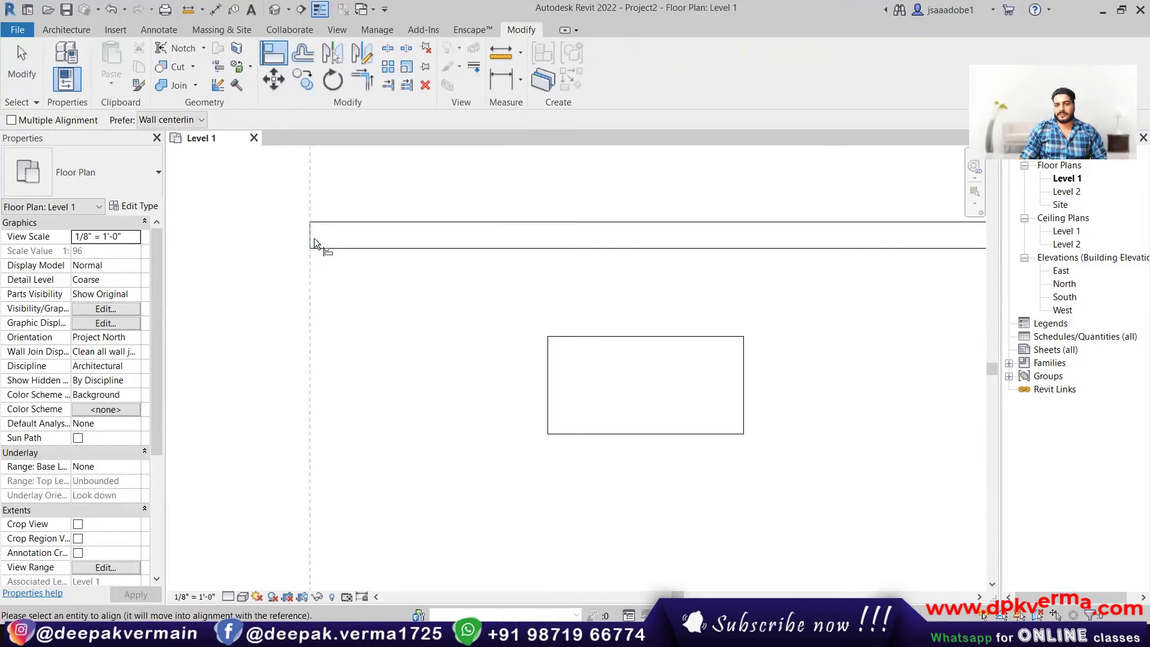
click(544, 383)
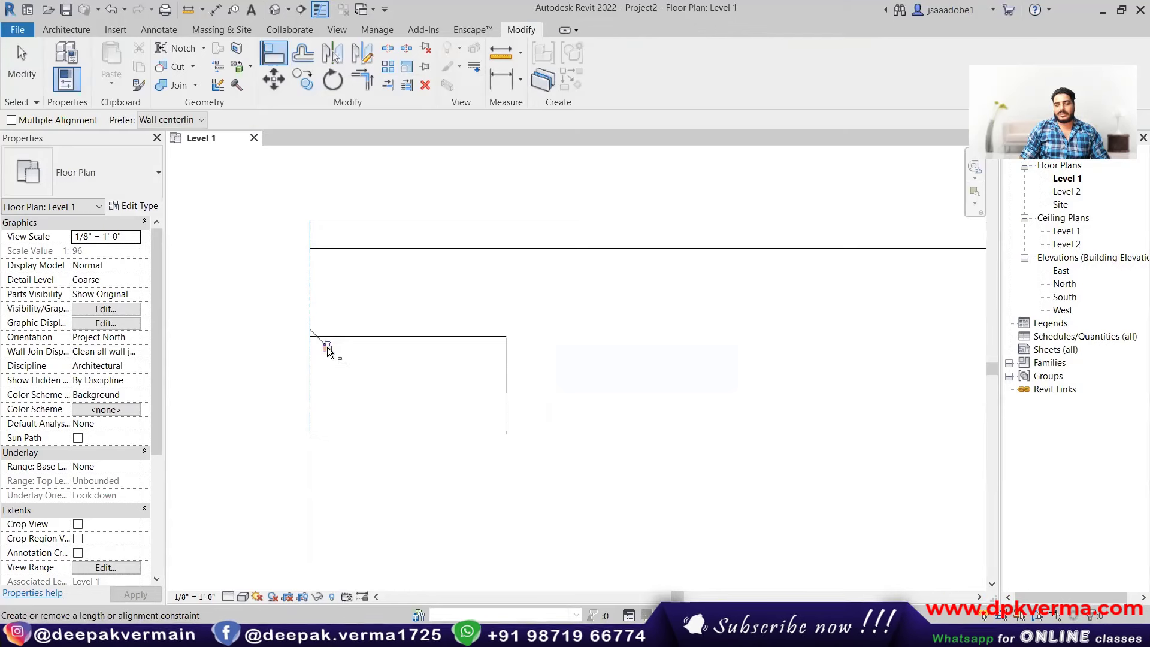
right_click(610, 250)
click(623, 260)
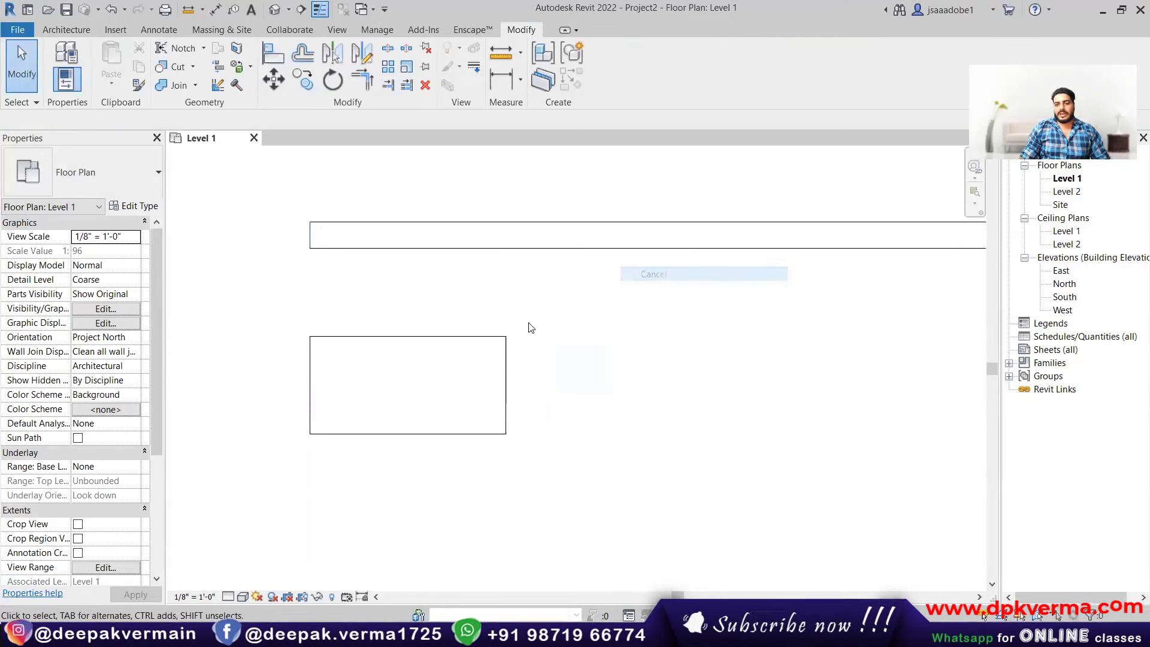
click(426, 339)
click(450, 259)
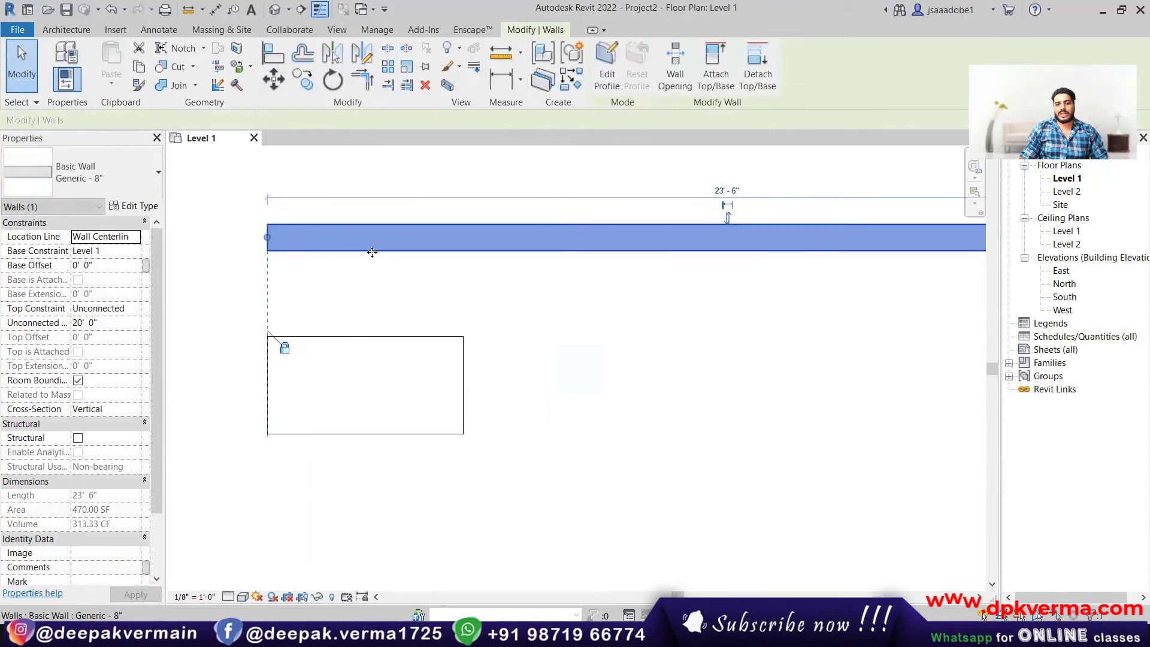
drag(374, 252, 438, 256)
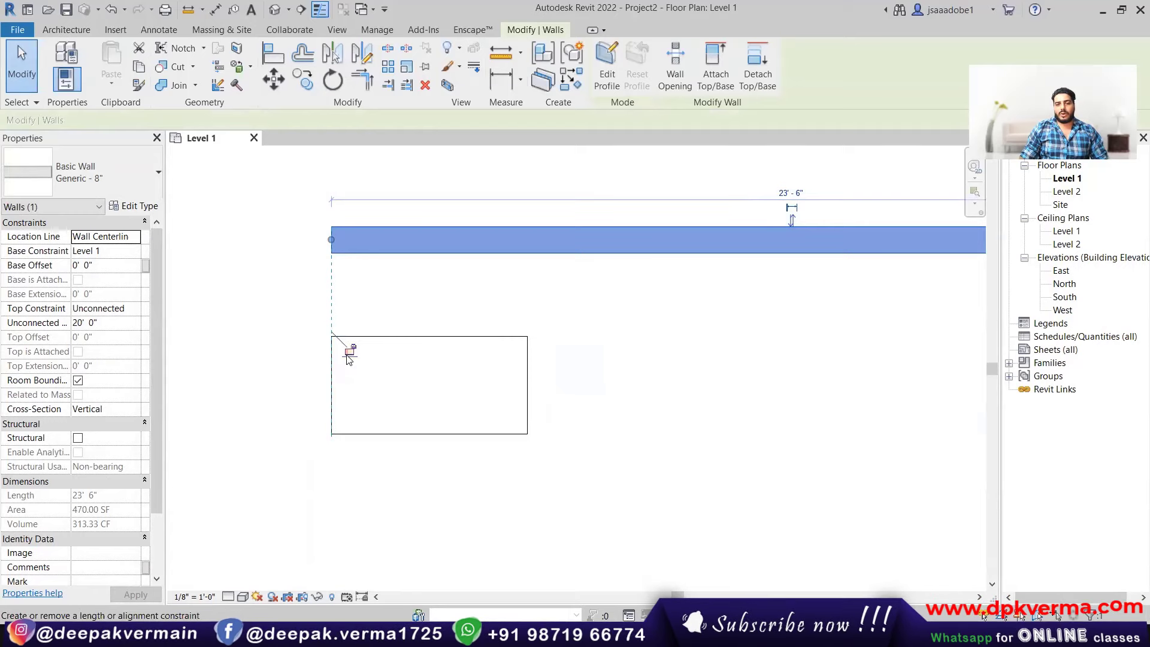
mouse_move(481, 254)
mouse_down()
mouse_move(430, 261)
mouse_move(473, 258)
mouse_up()
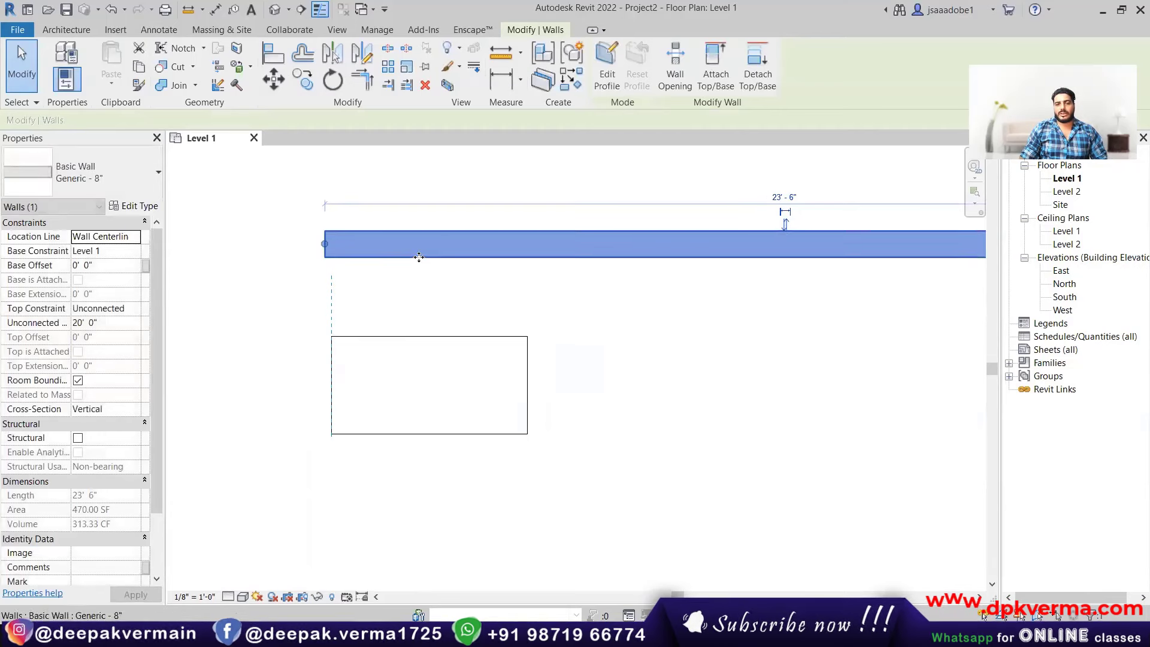
key(ctrl+z)
click(413, 312)
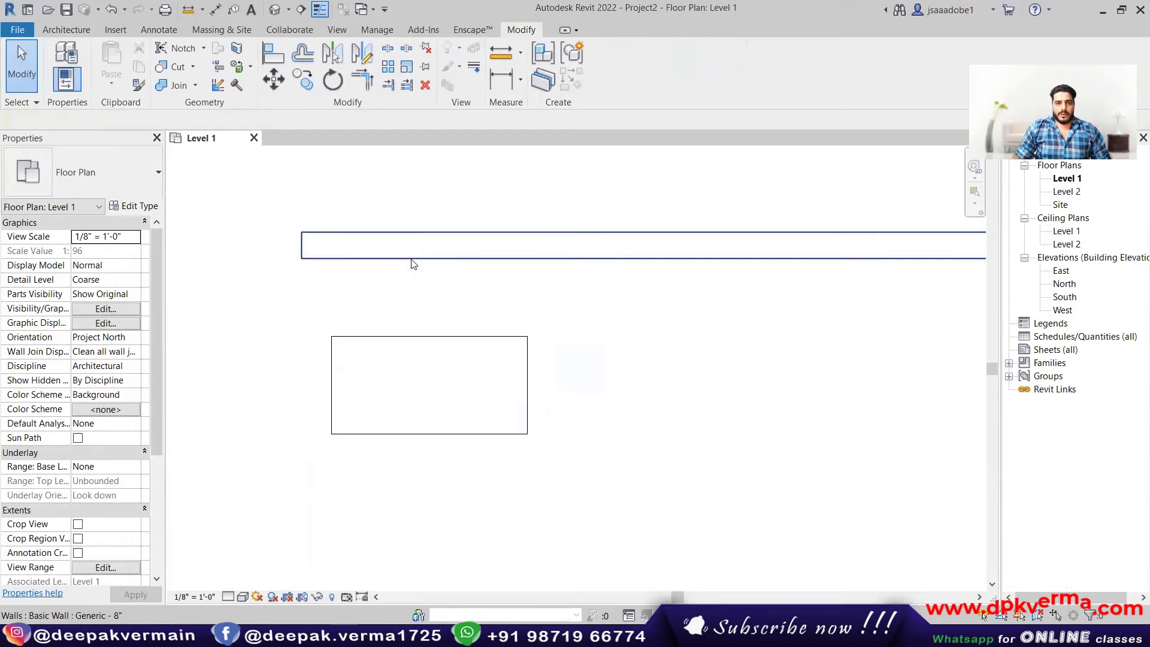
- Align a desk's left edge to the top wall's left end and its top edge to the wall's underside
click(276, 55)
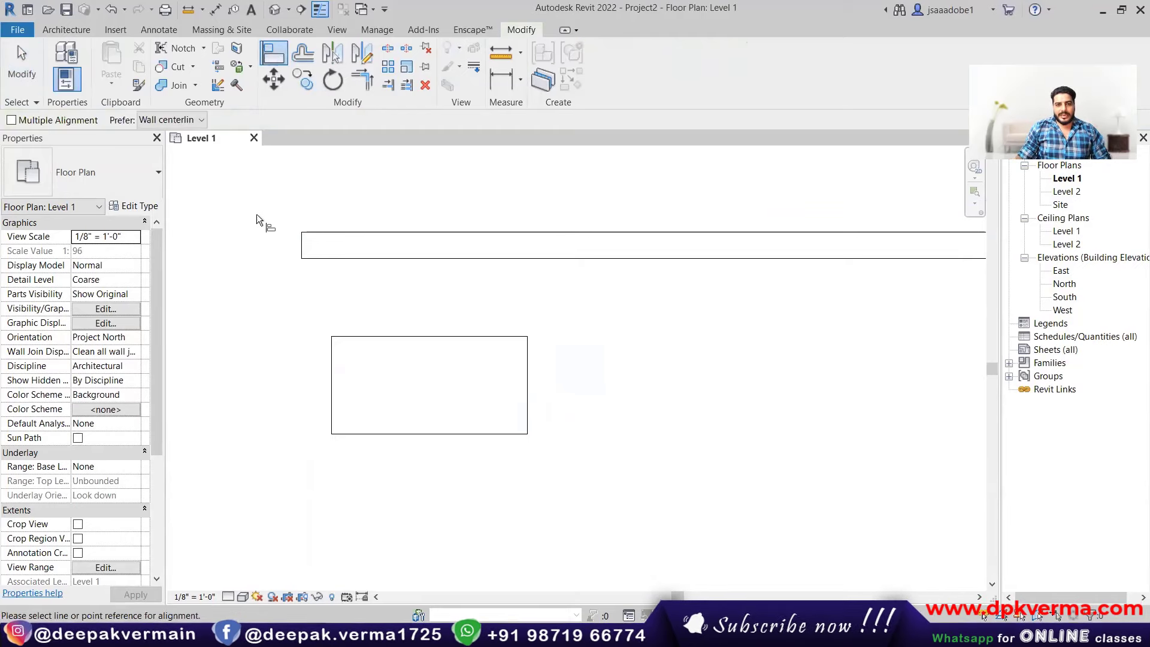
click(297, 240)
click(332, 362)
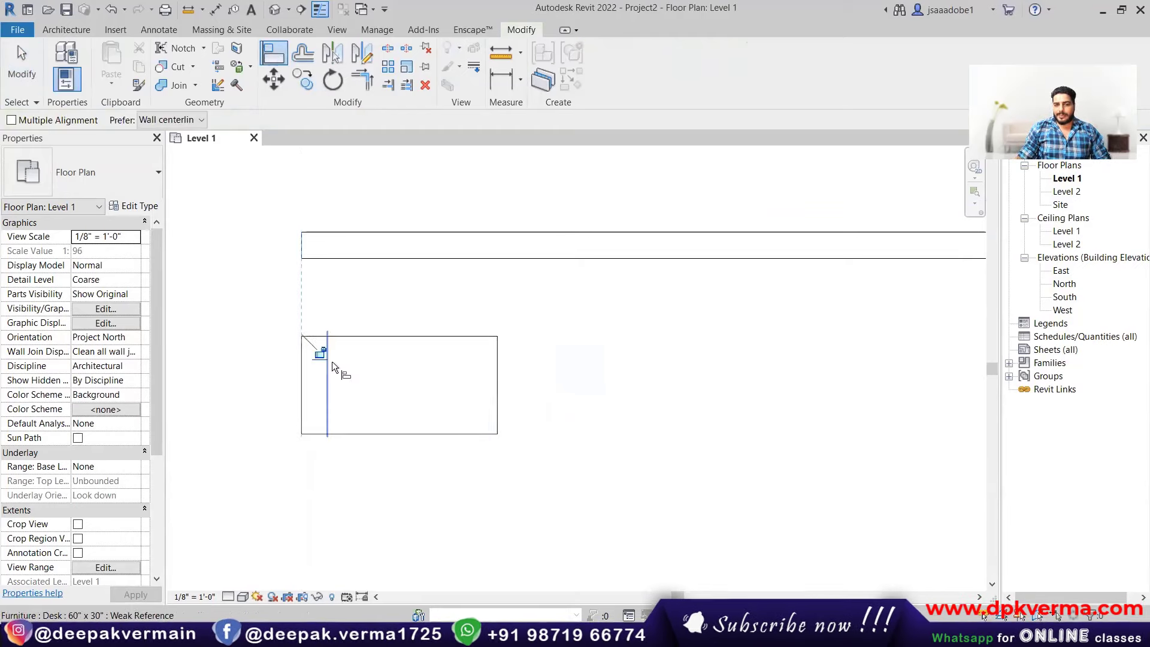
click(364, 257)
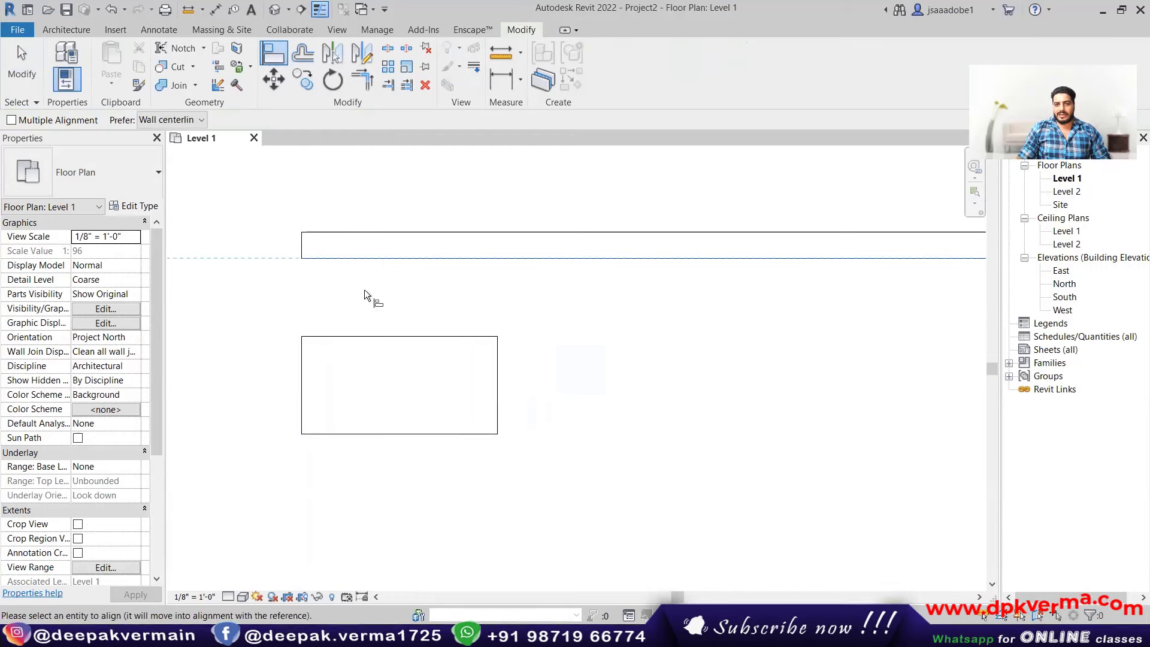
click(360, 337)
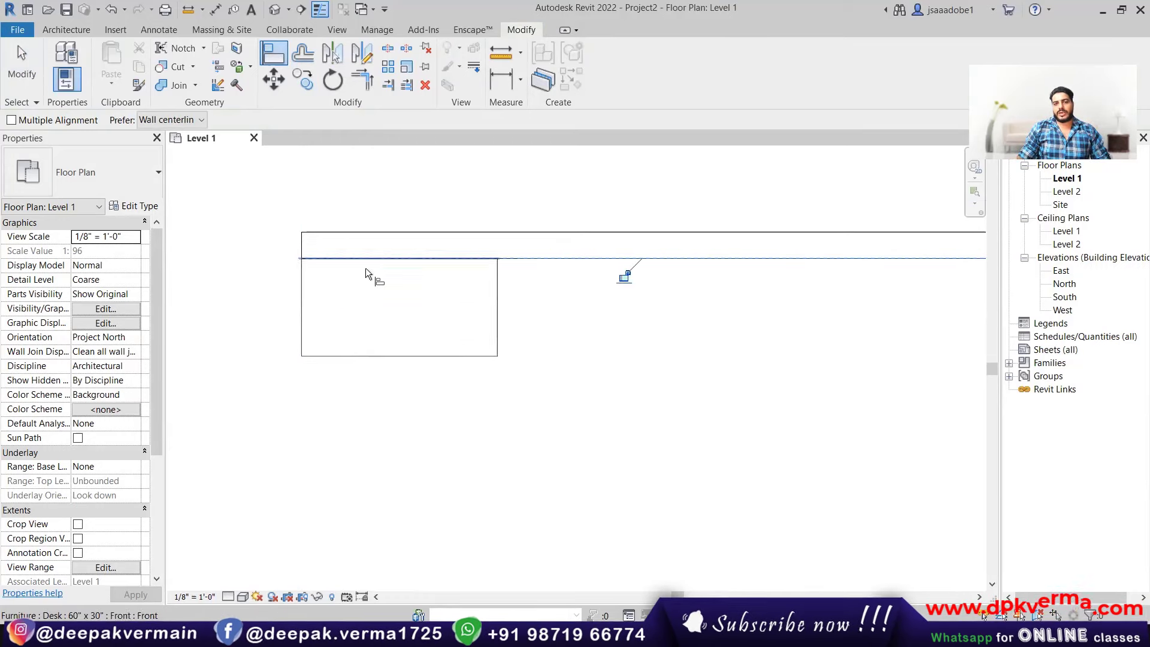
- Align two desks side by side so they share a bottom edge
scroll(366, 268, down, 3)
middle_drag(351, 271, 397, 314)
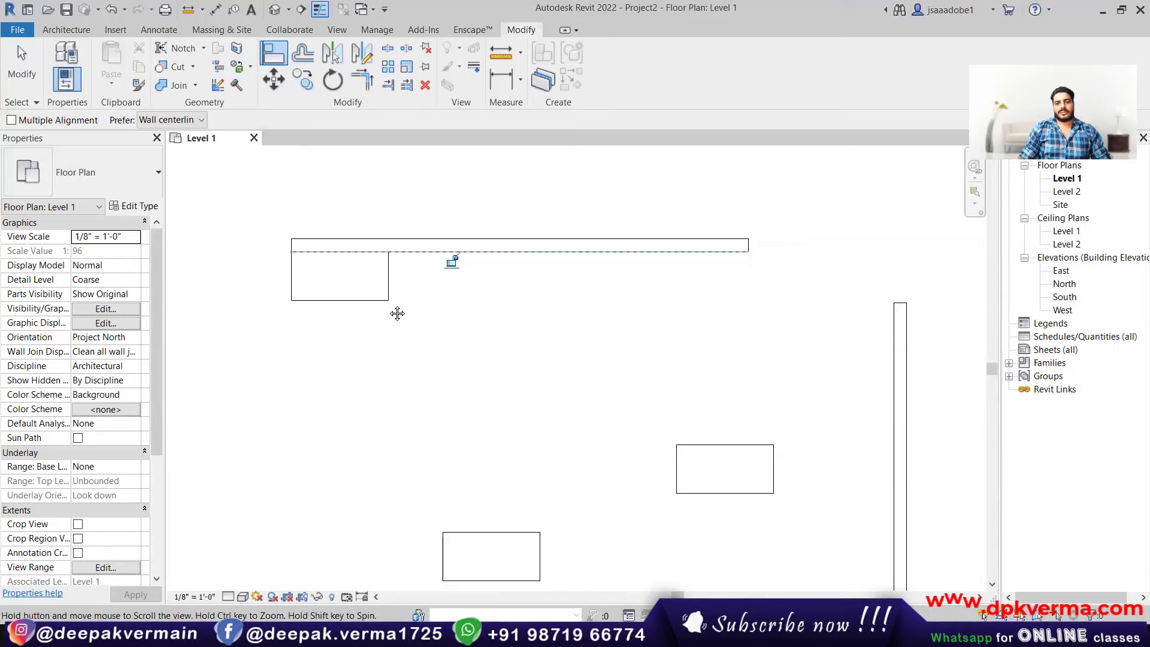
scroll(429, 358, down, 2)
scroll(571, 368, up, 1)
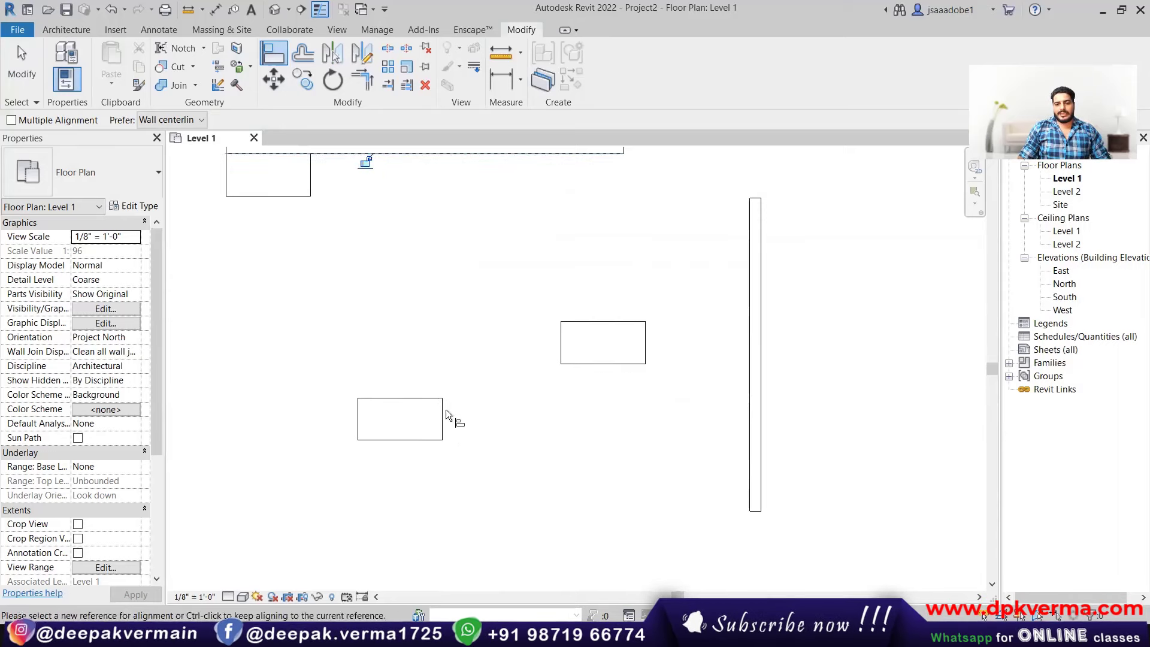
scroll(540, 414, up, 1)
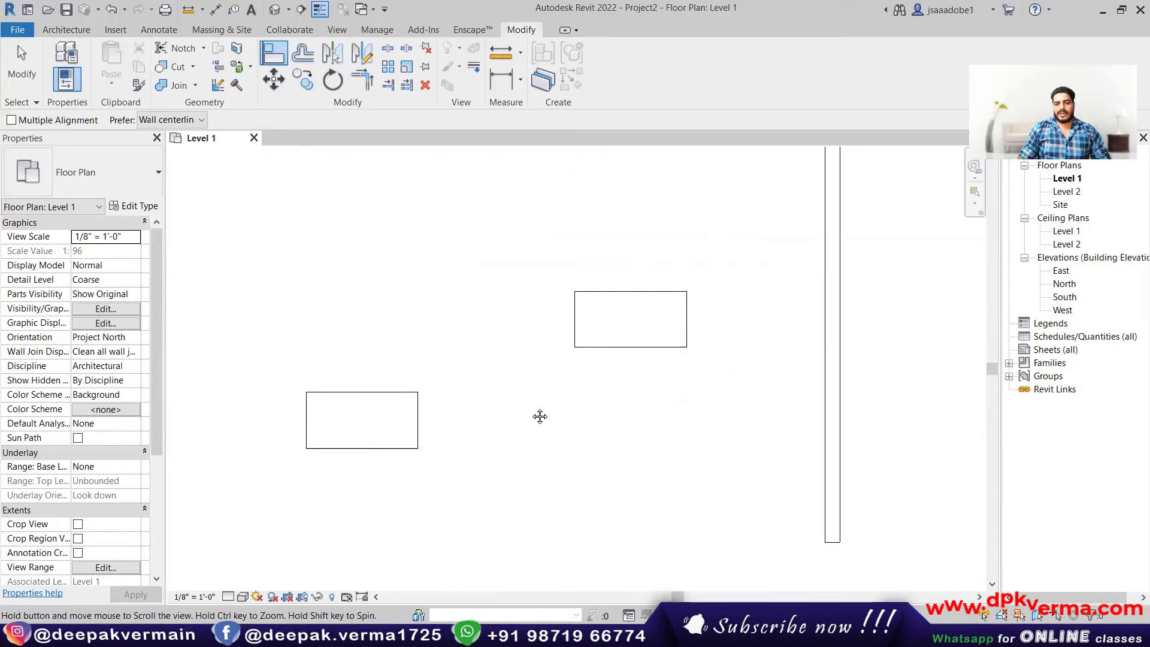
click(422, 419)
click(576, 315)
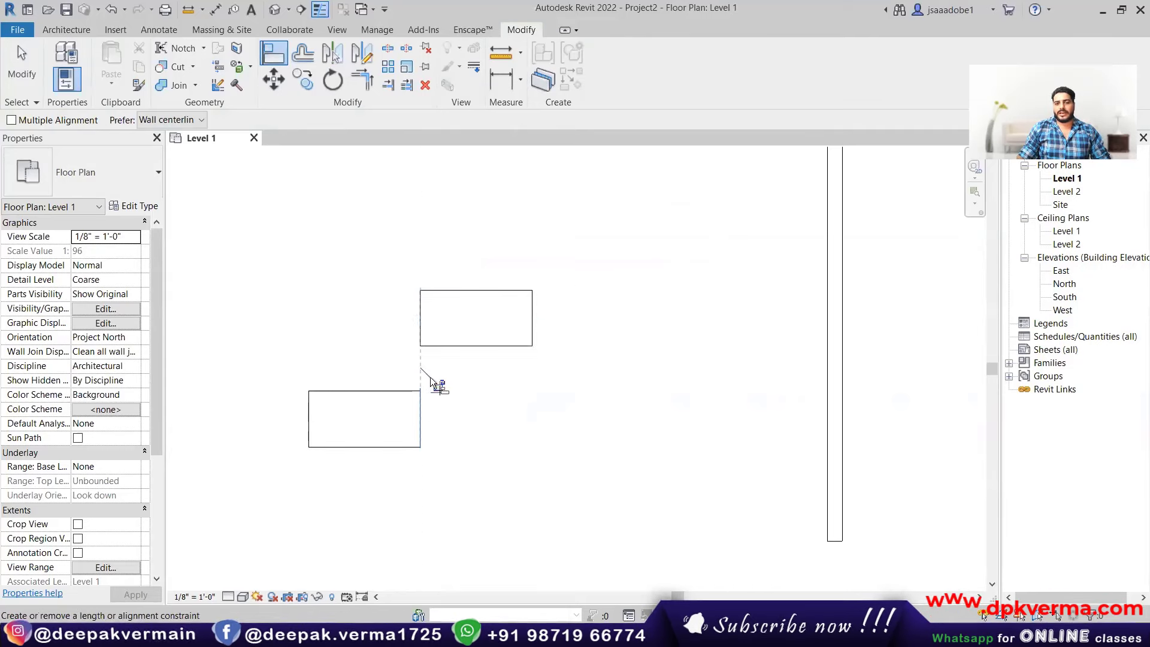
click(392, 391)
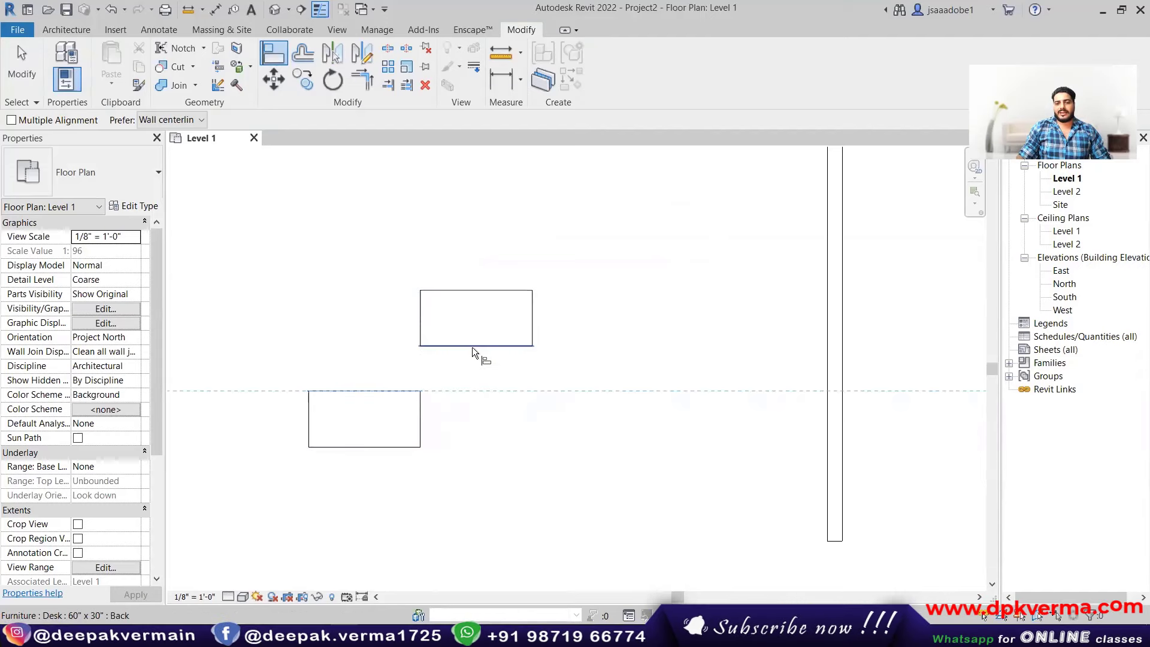
click(472, 346)
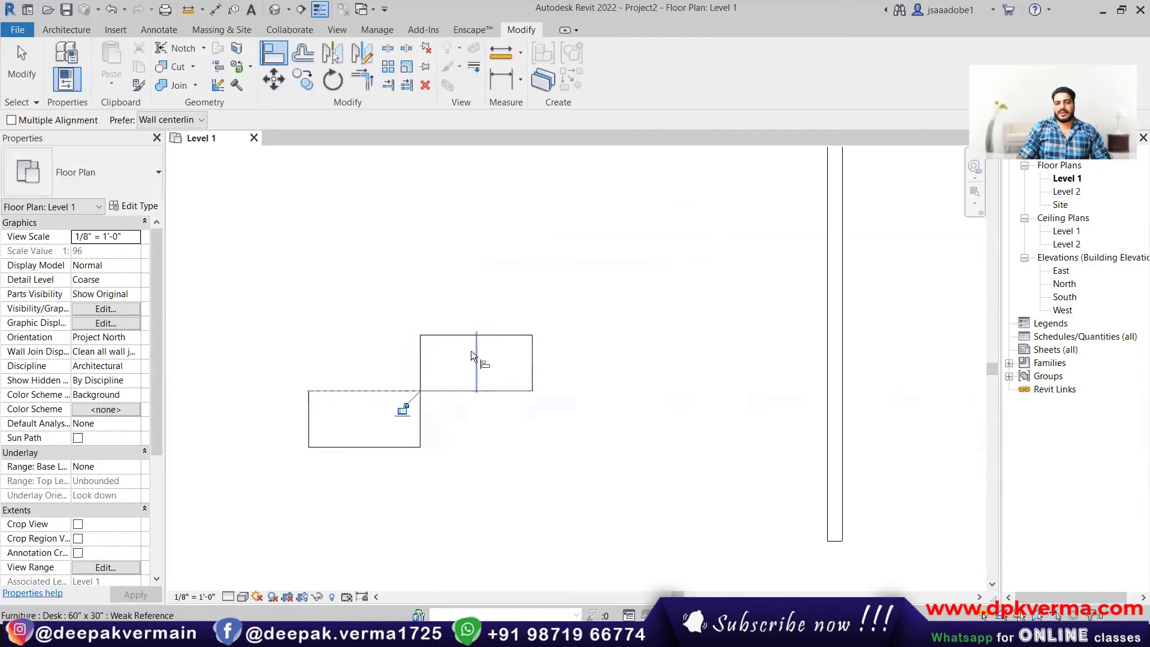
click(474, 393)
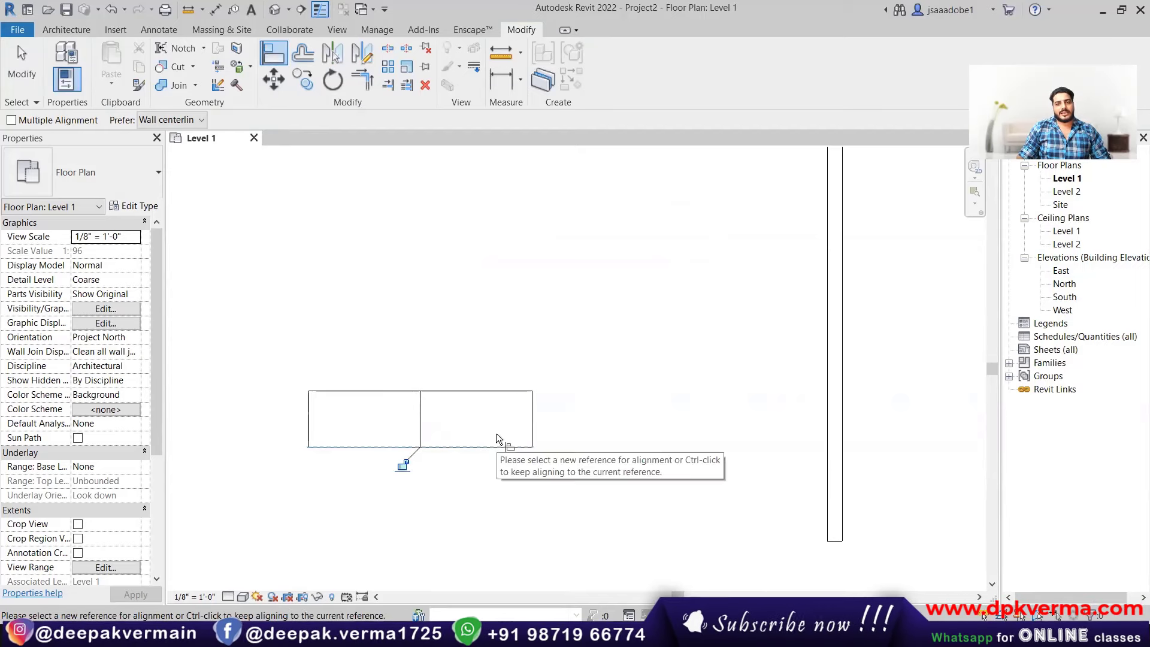
- Align a desk flush against the vertical wall's left face and bottom end
click(828, 361)
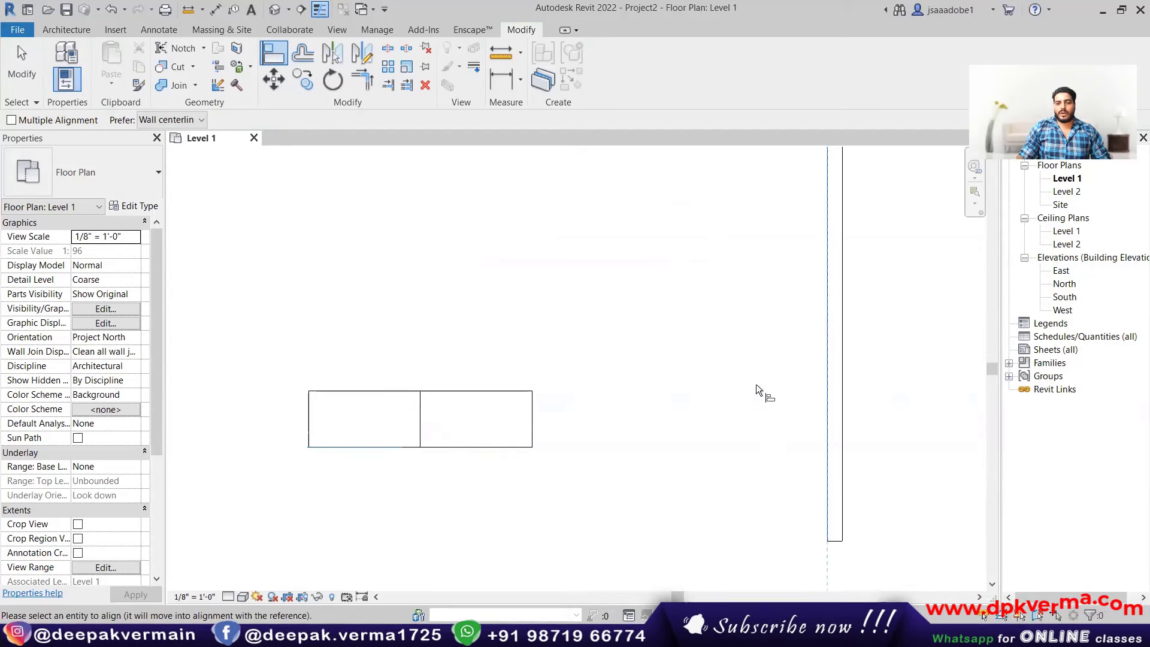
click(532, 424)
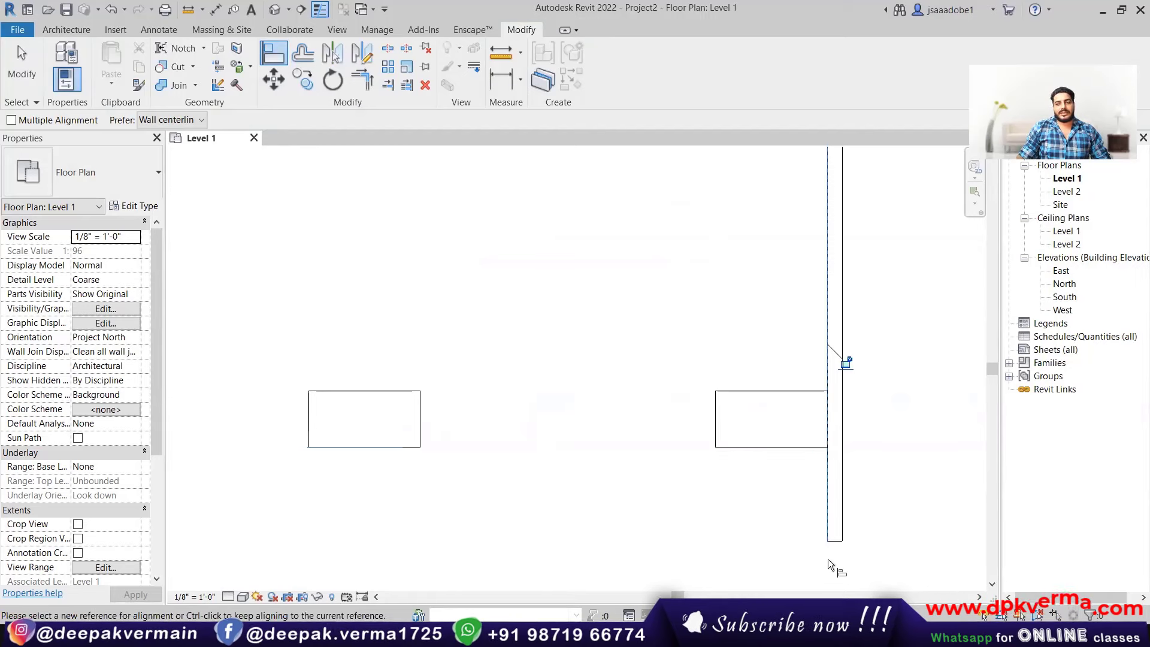
click(835, 541)
click(788, 448)
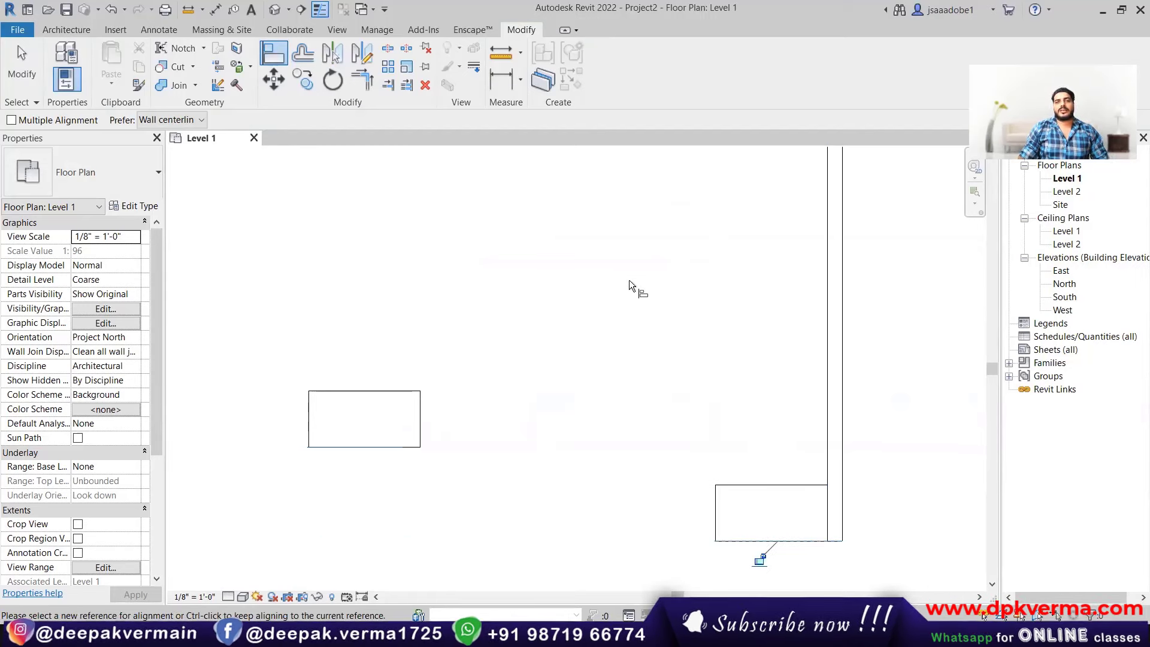
scroll(634, 310, down, 1)
- Frame the corner where the vertical and horizontal walls meet, ending desk alignment
middle_drag(660, 328, 710, 431)
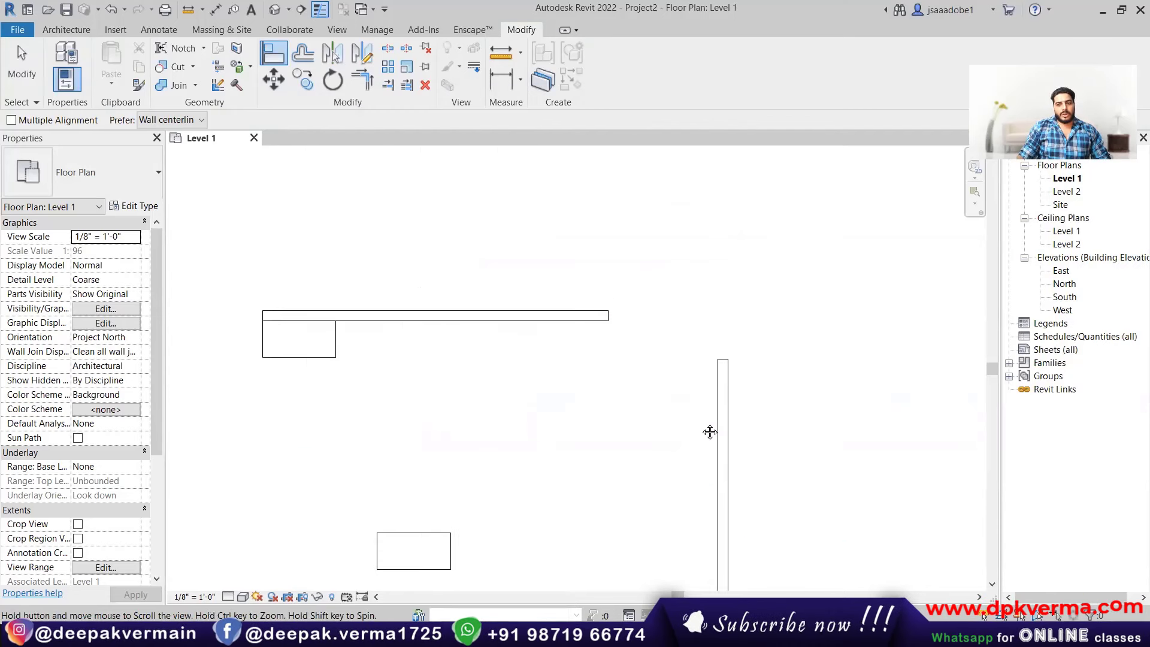
scroll(685, 346, up, 2)
scroll(683, 349, up, 1)
middle_drag(683, 349, 568, 304)
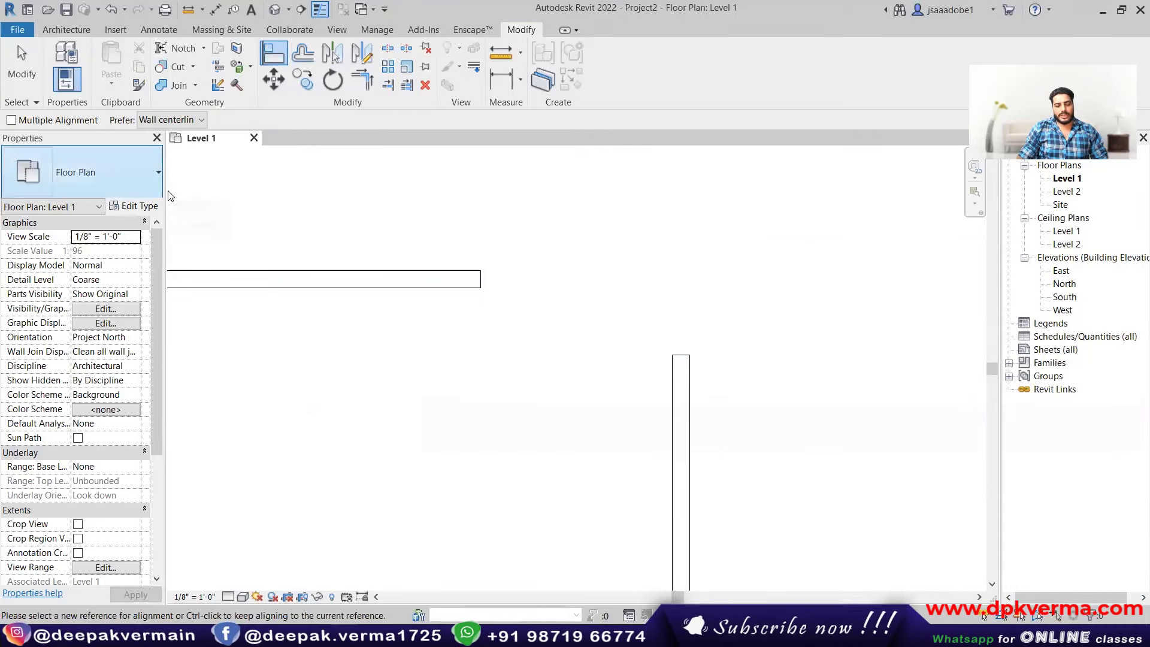
key(Escape)
- Stretch the vertical wall upward and align its top end to the horizontal wall's top face
click(682, 365)
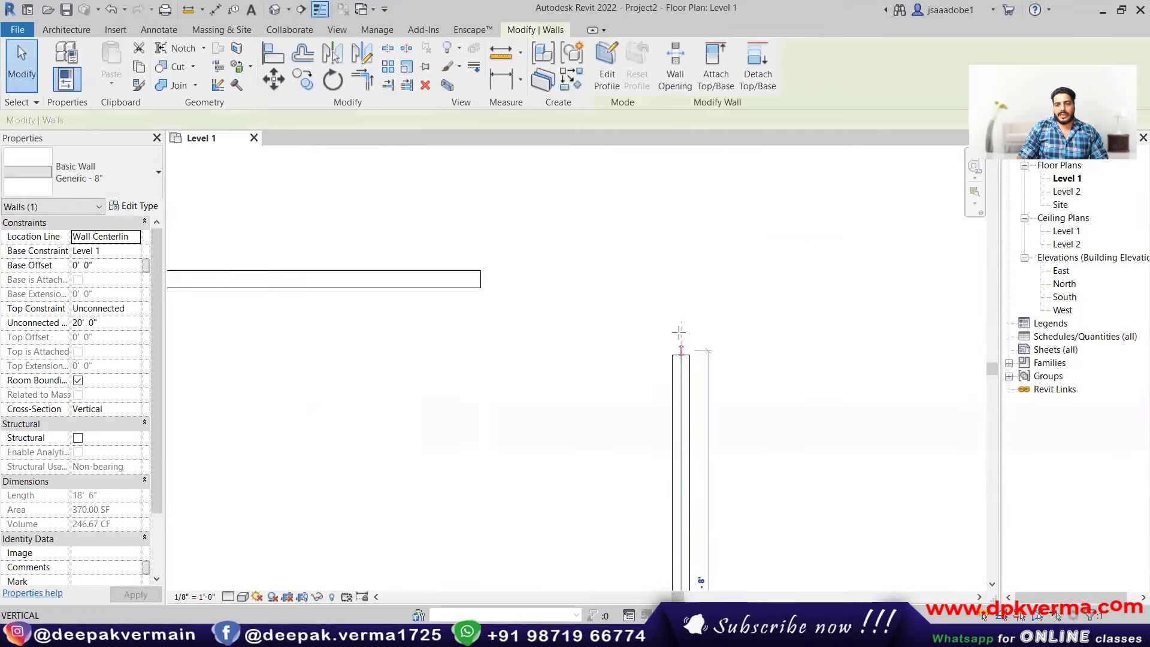
drag(682, 355, 681, 279)
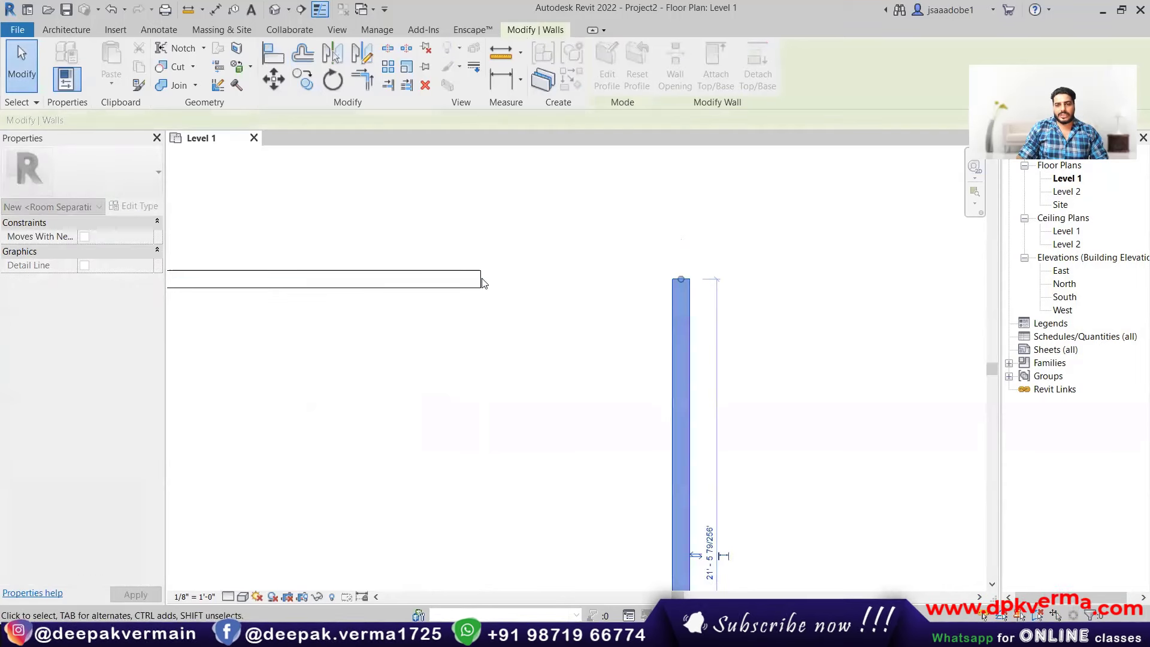
drag(687, 329, 683, 350)
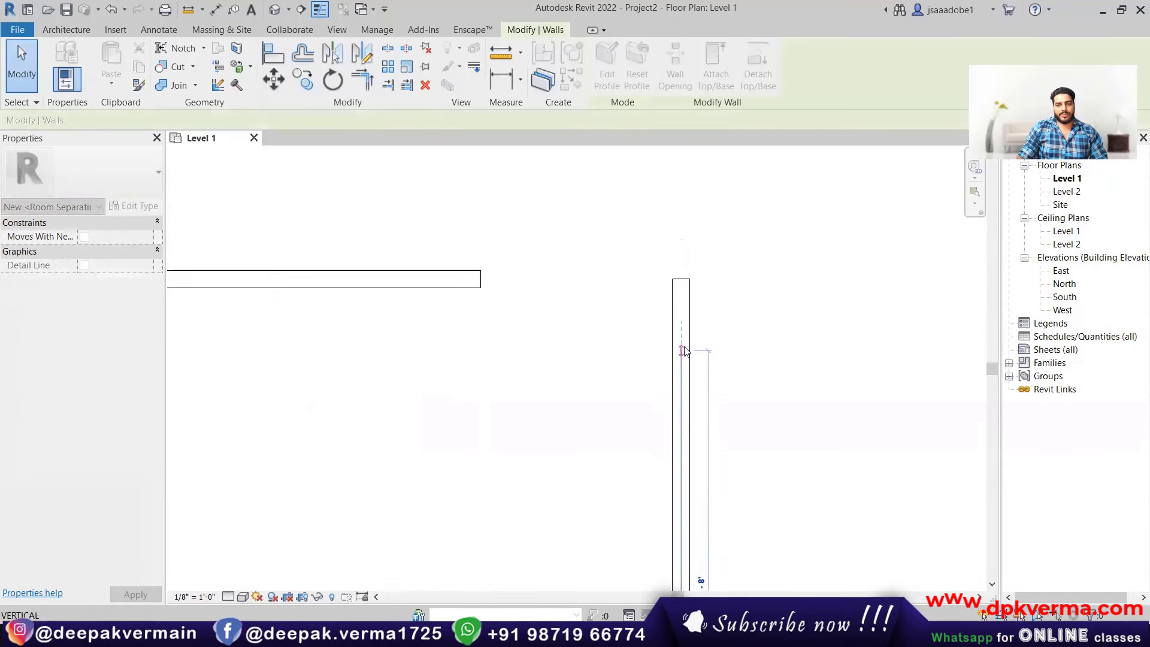
click(283, 58)
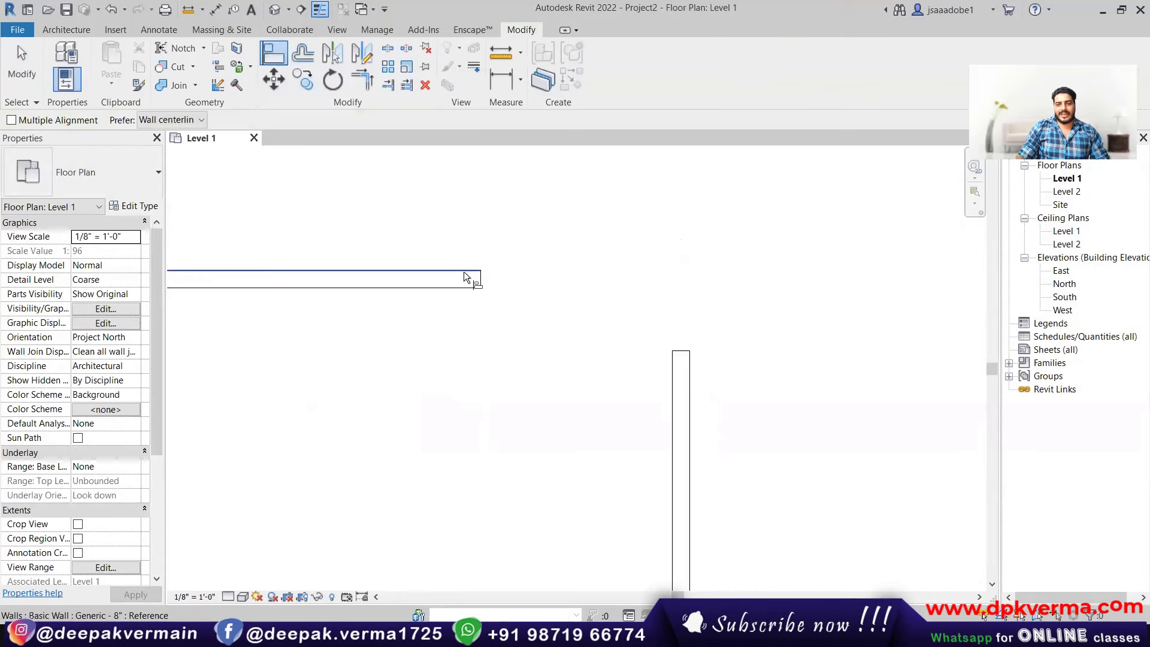
click(684, 351)
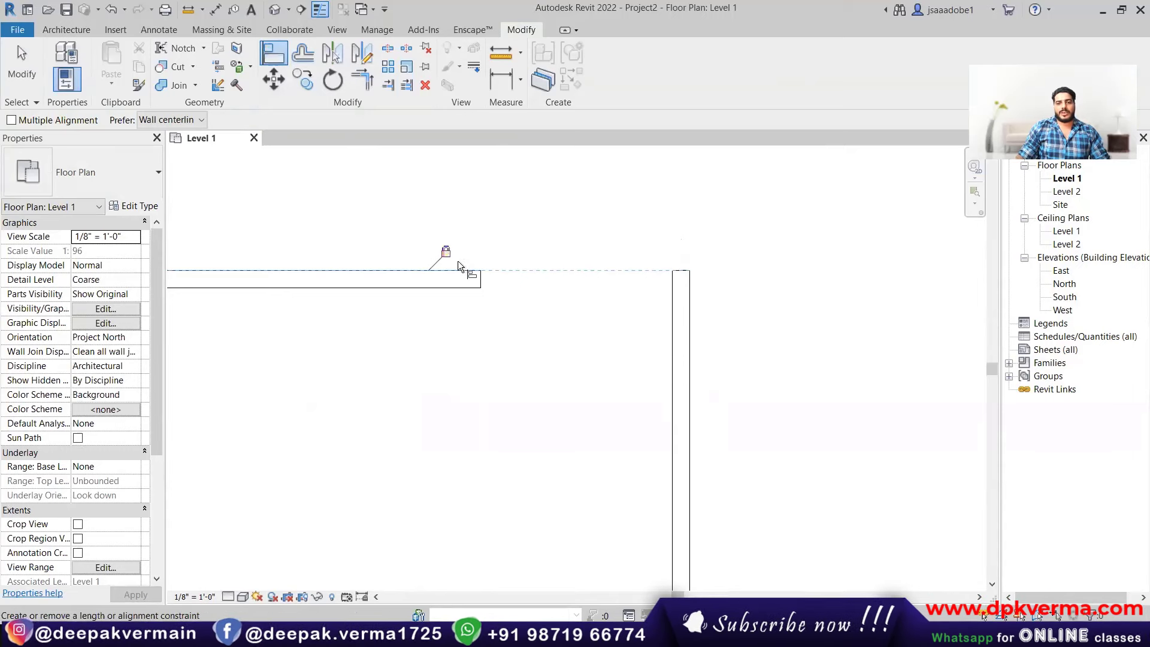
key(Escape)
- Inspect the horizontal wall at the corner, then zoom out to centre the whole layout
click(459, 277)
drag(462, 277, 507, 249)
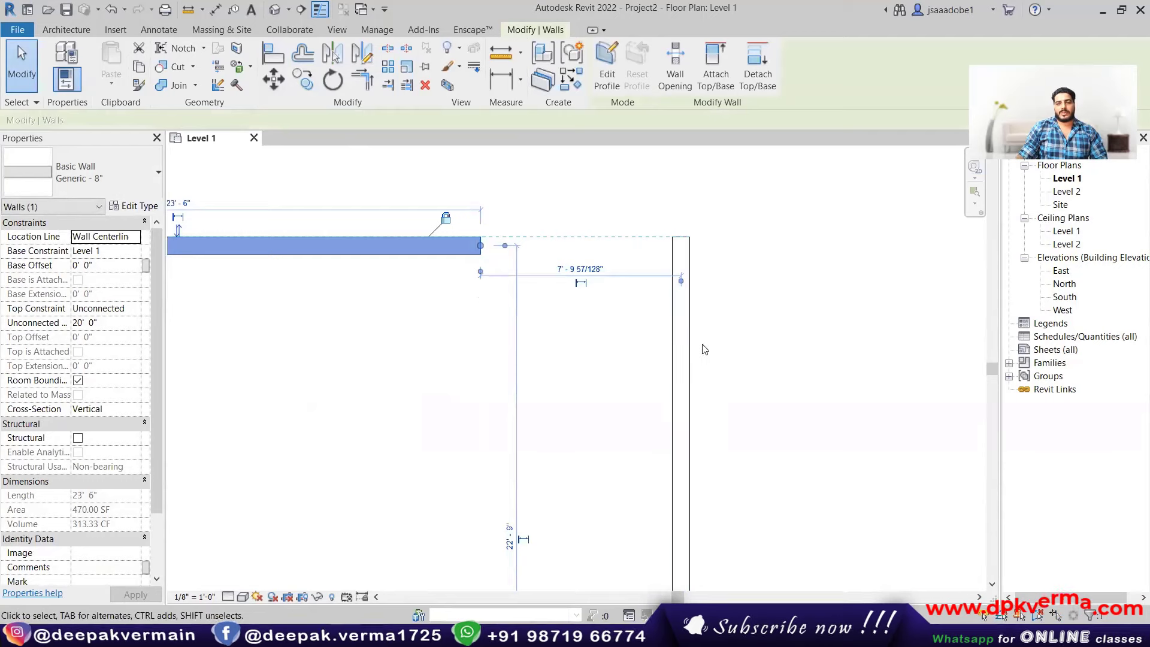
click(730, 318)
click(447, 246)
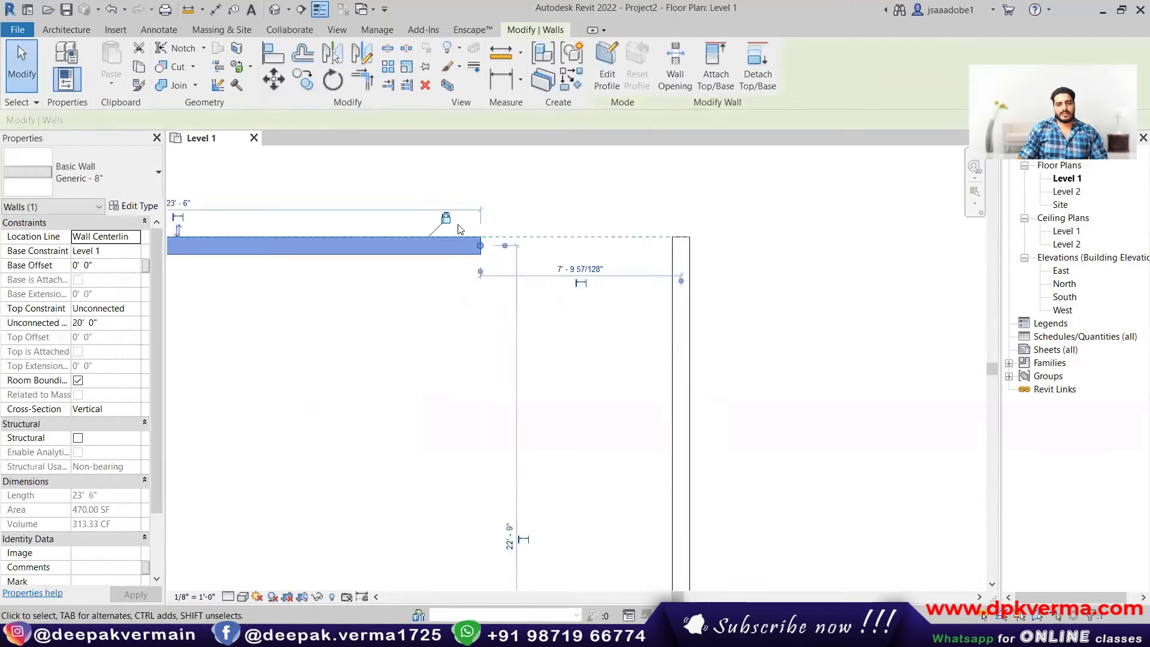
click(438, 305)
scroll(437, 305, down, 2)
scroll(424, 341, down, 1)
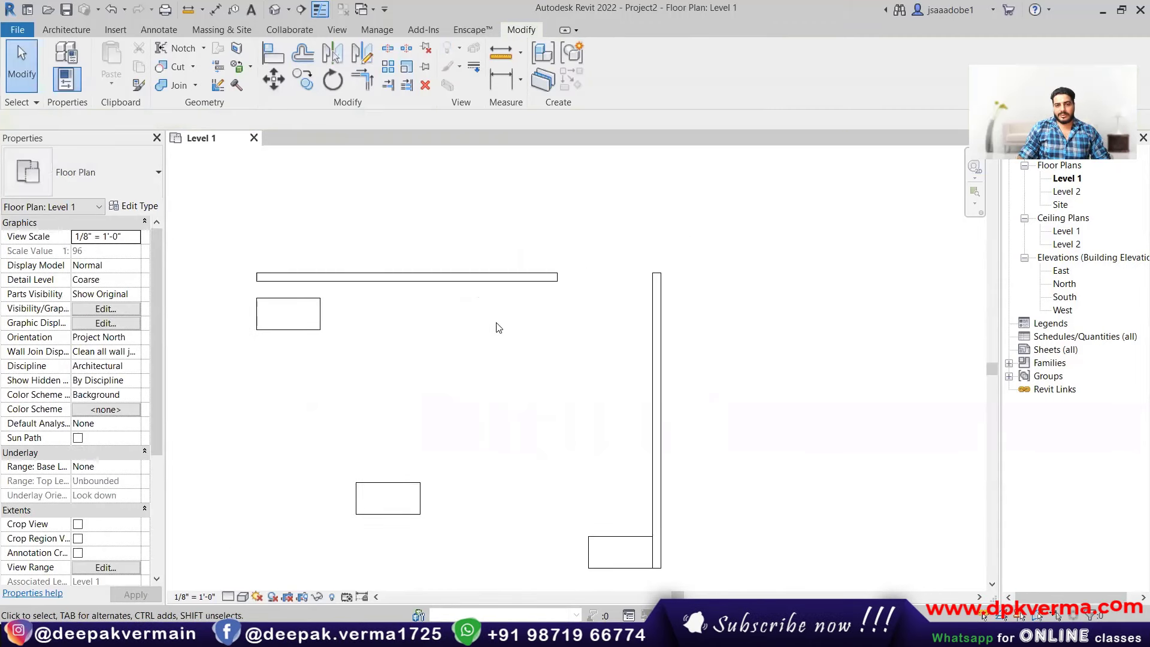
scroll(326, 318, down, 1)
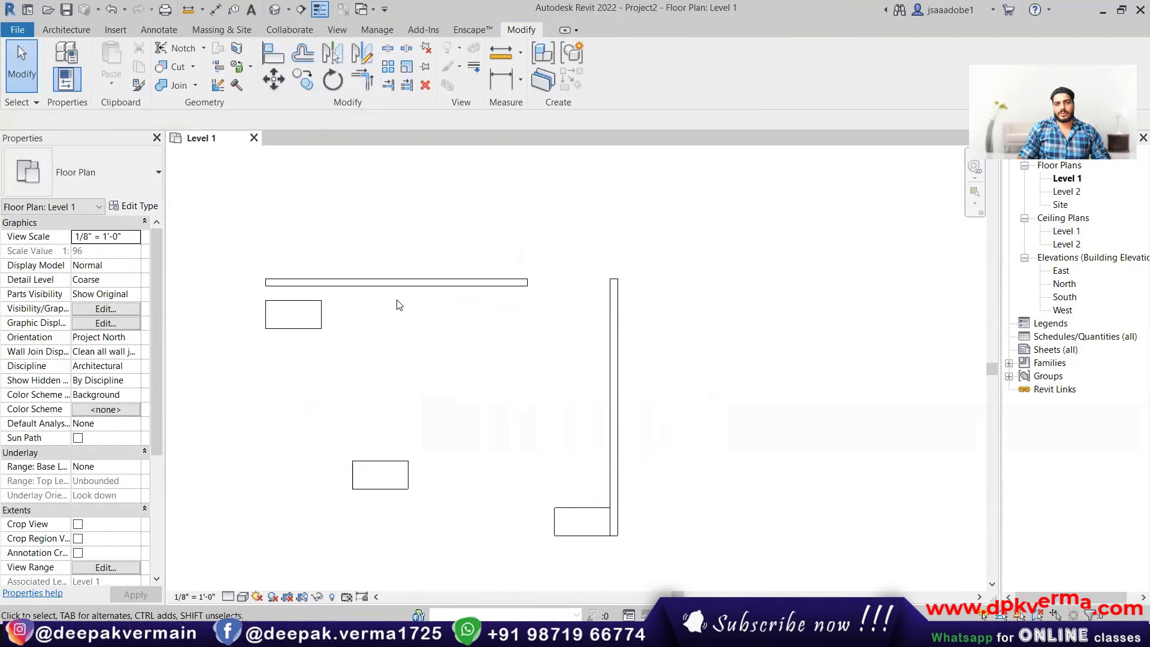
middle_drag(412, 325, 476, 317)
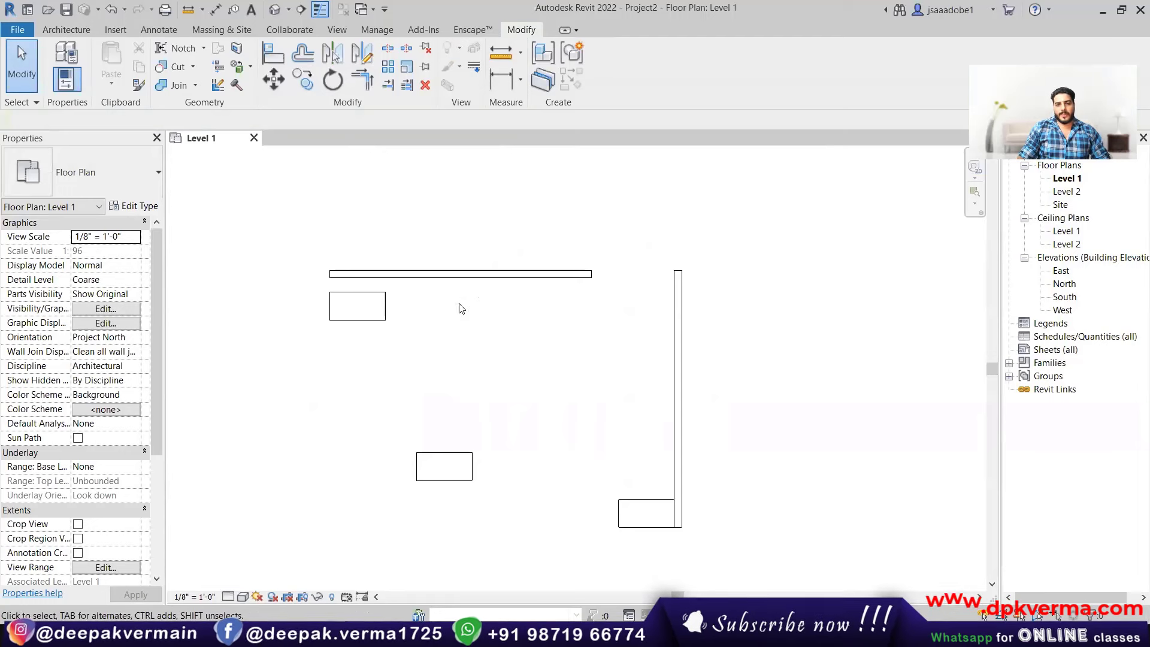
- Open the default {3D} view and zoom to show both walls and three desks
click(271, 13)
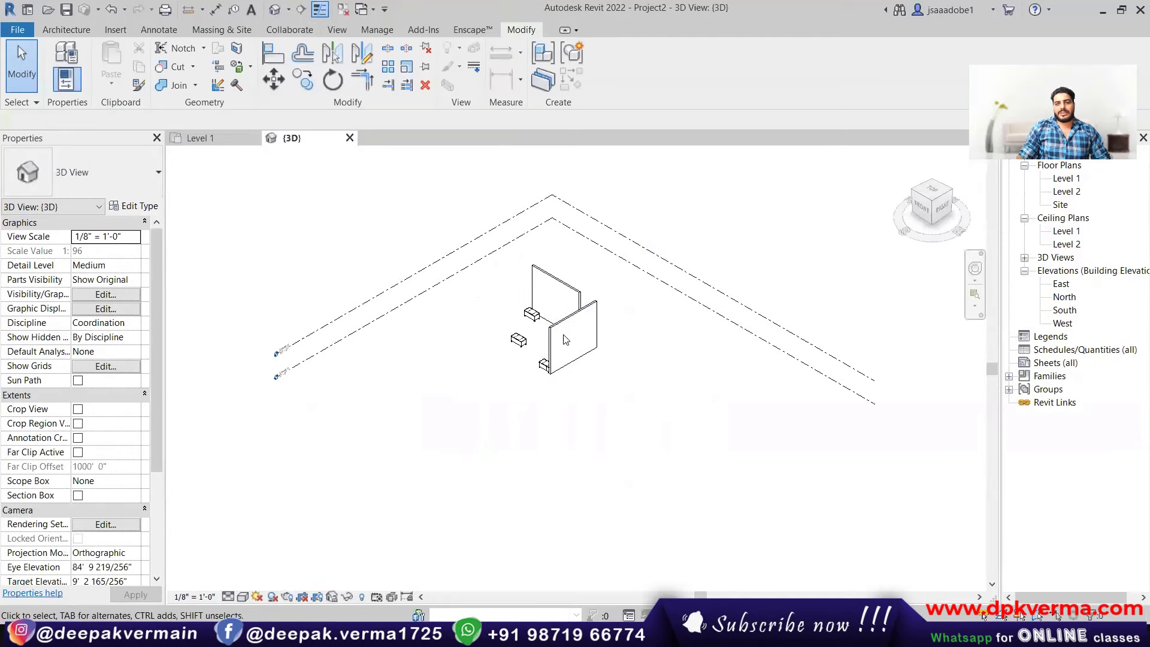
scroll(462, 403, up, 4)
scroll(453, 406, up, 2)
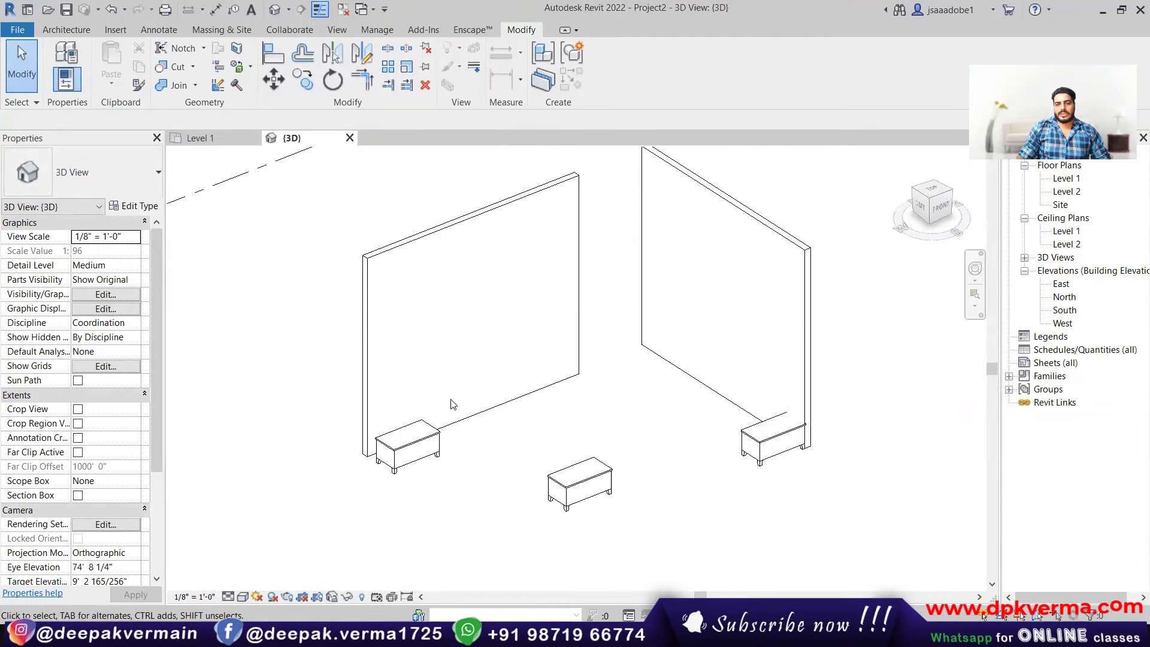
scroll(473, 459, up, 1)
scroll(512, 442, down, 1)
scroll(539, 428, down, 1)
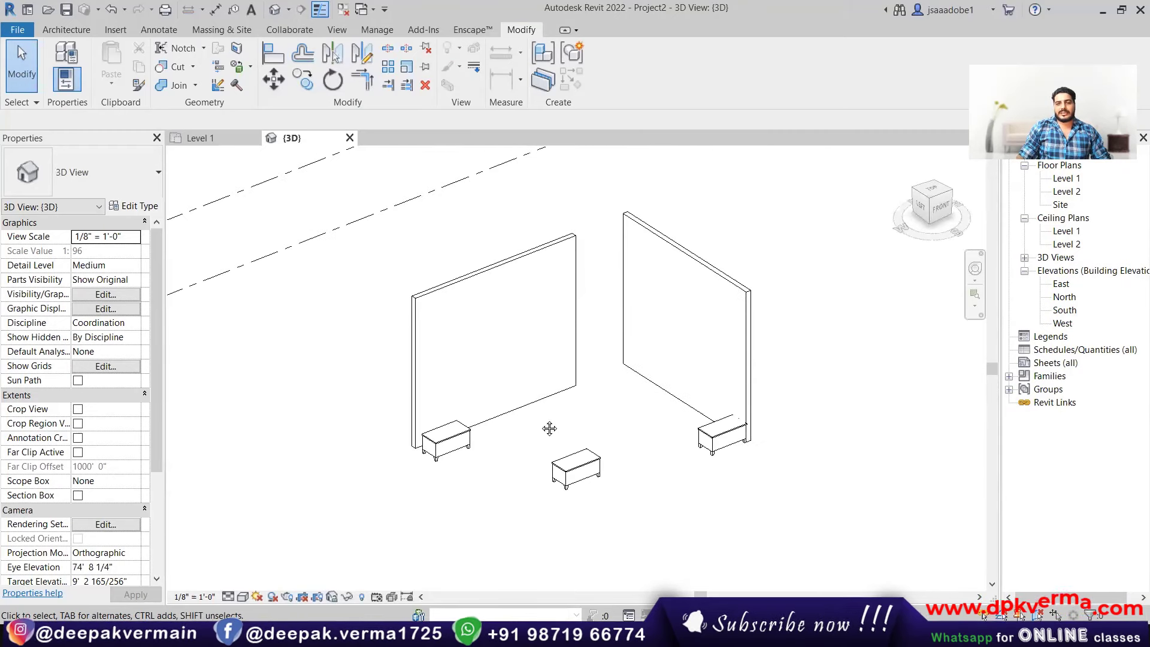
scroll(373, 438, up, 3)
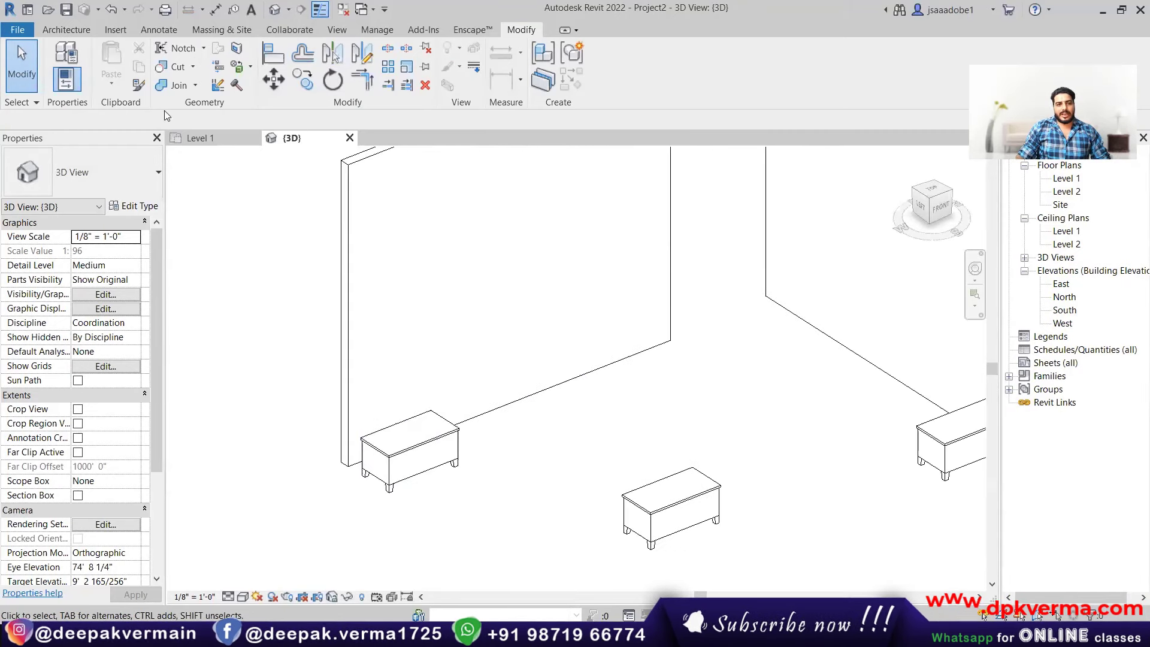
- Start Architecture > Component > Place a Component and open Load Family
click(66, 29)
click(174, 78)
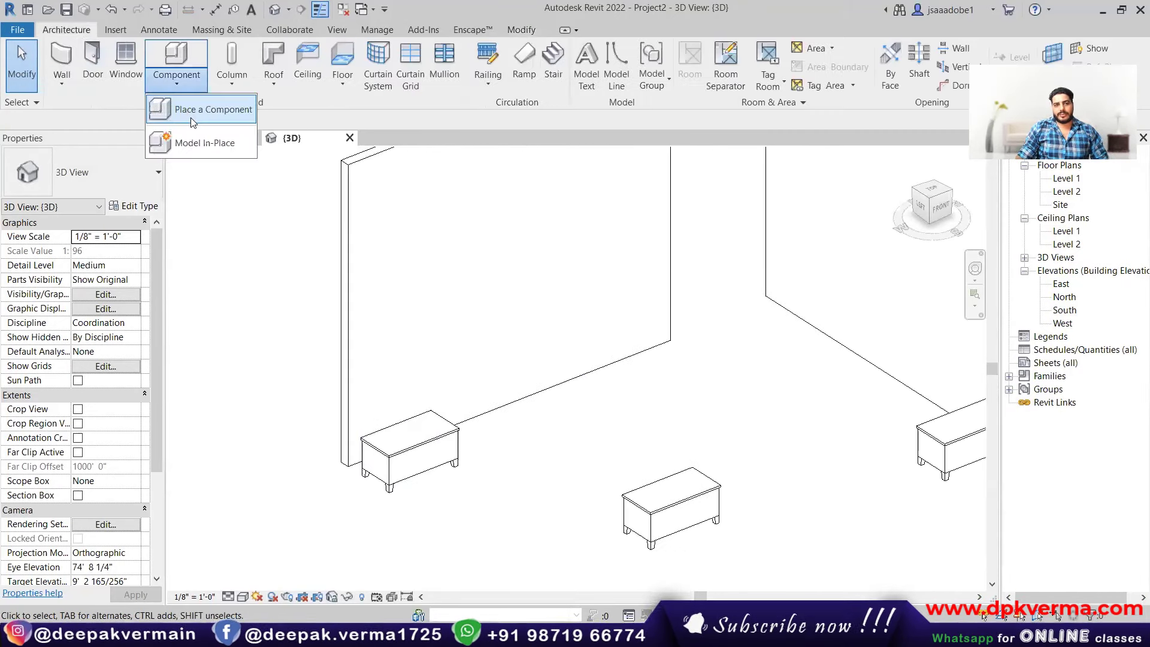
click(197, 108)
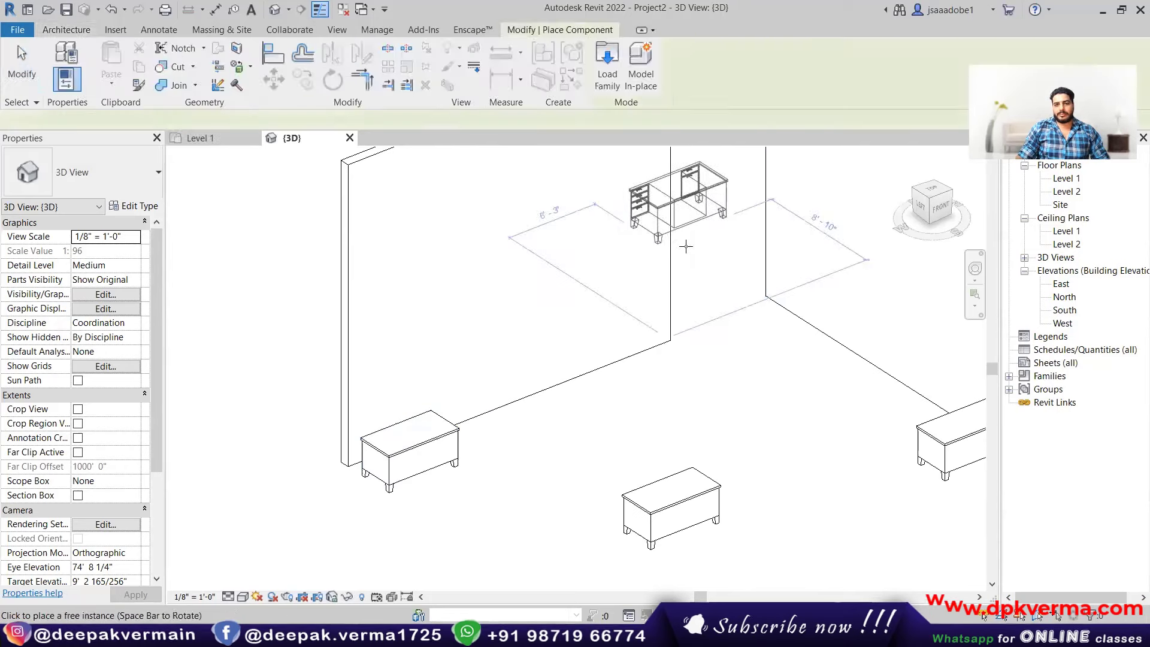
click(619, 84)
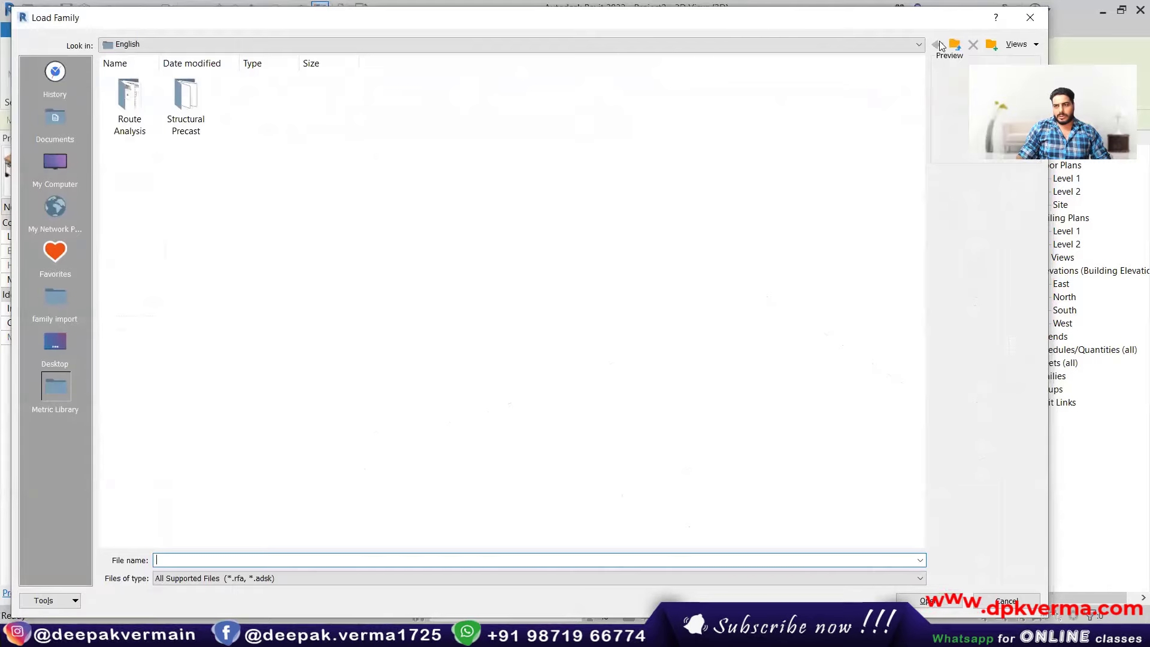
- Load Wastebasket (1).rfa from the family import Furniture folder
click(55, 316)
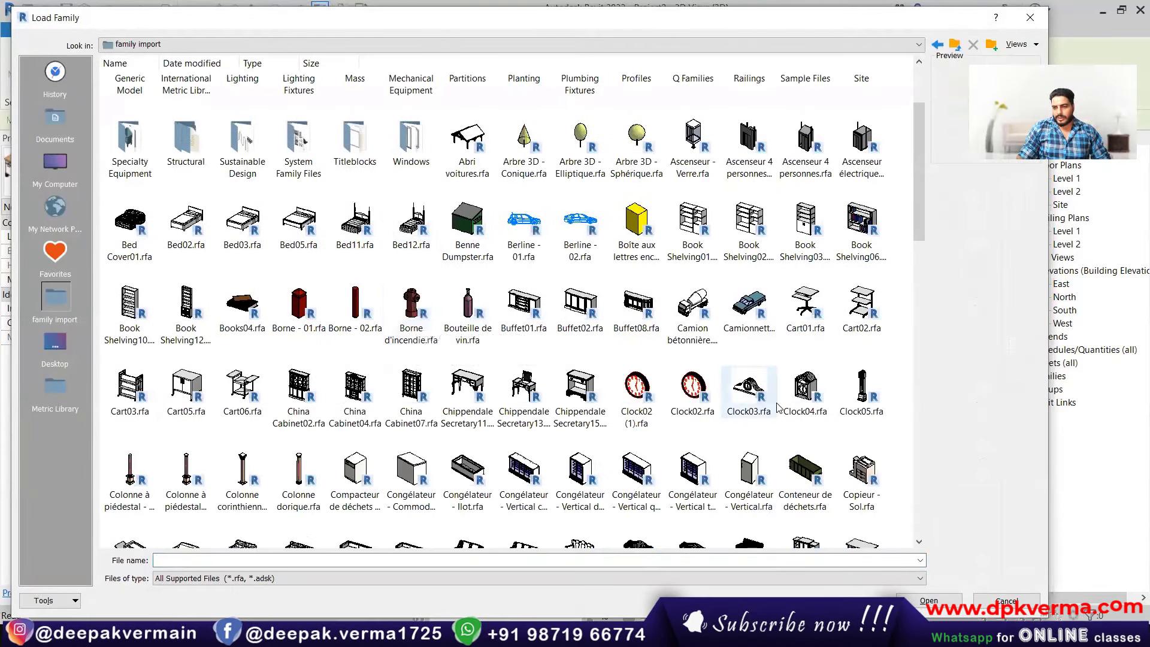
scroll(778, 397, down, 2)
scroll(779, 397, down, 2)
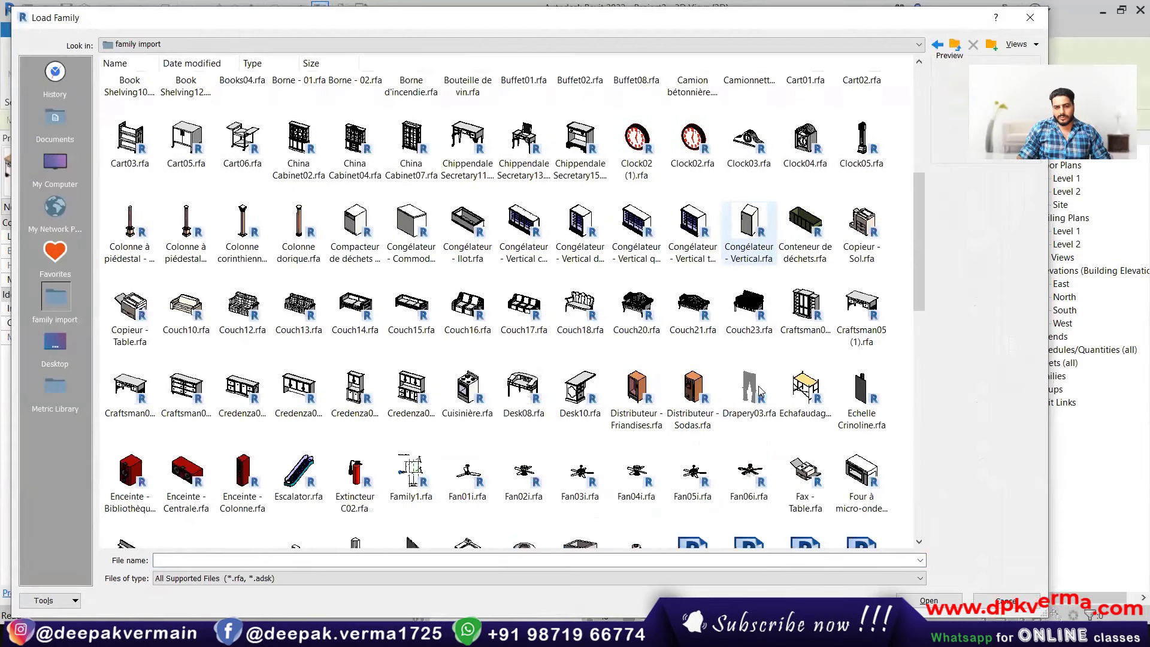
scroll(736, 298, down, 2)
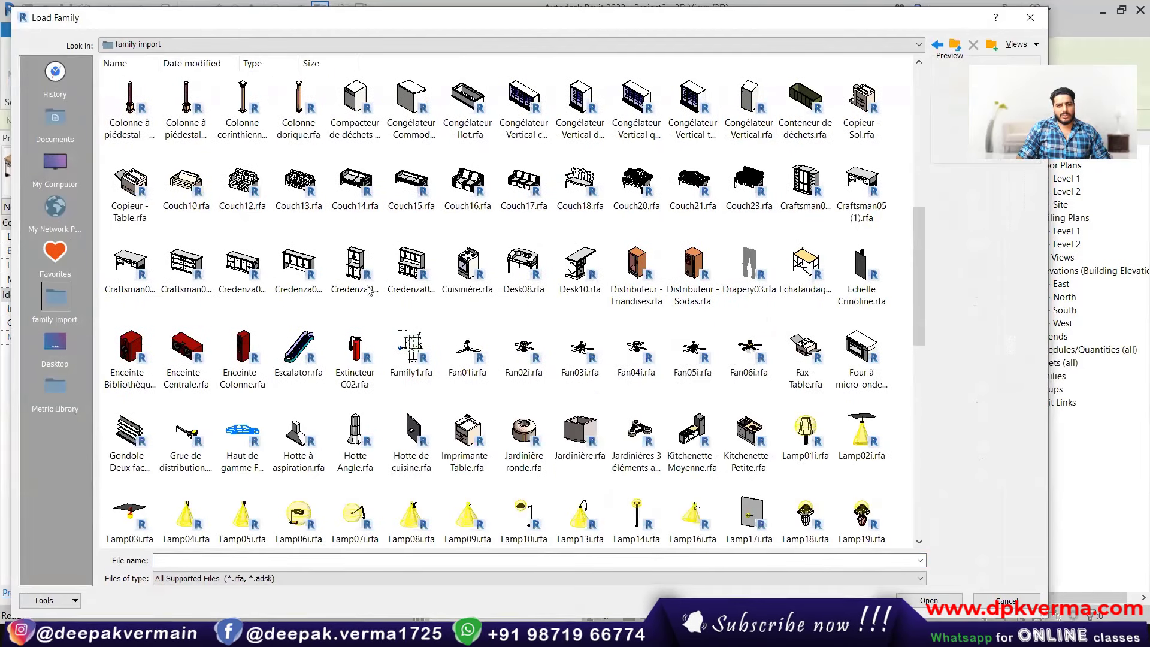
scroll(360, 275, up, 10)
scroll(334, 180, up, 2)
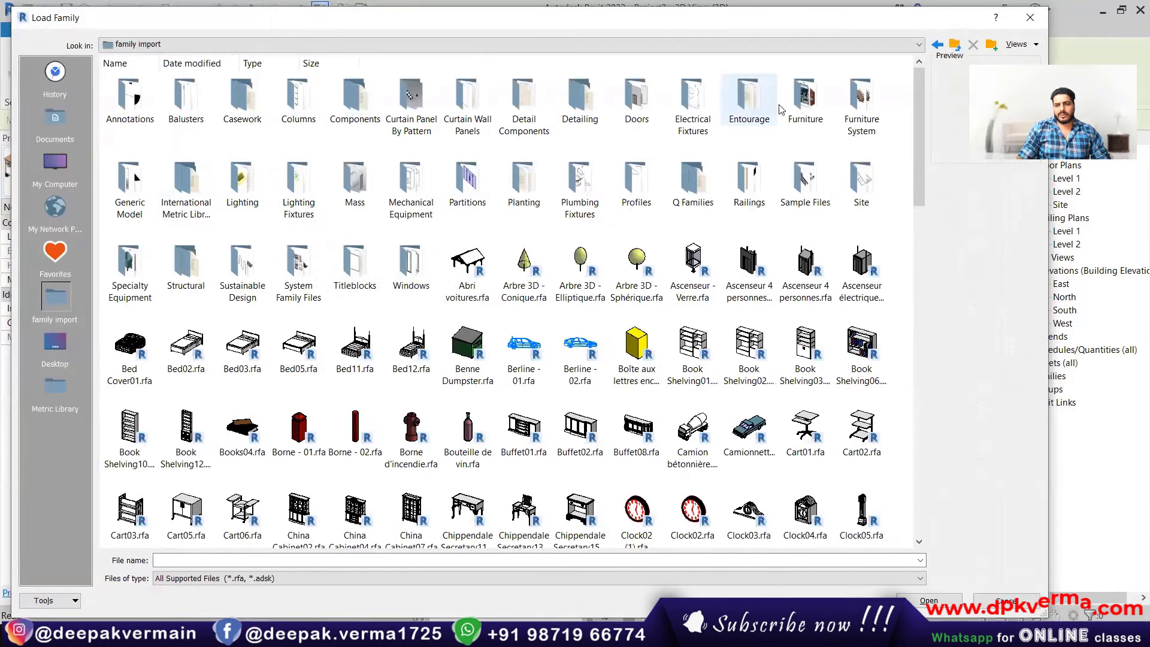
double_click(803, 103)
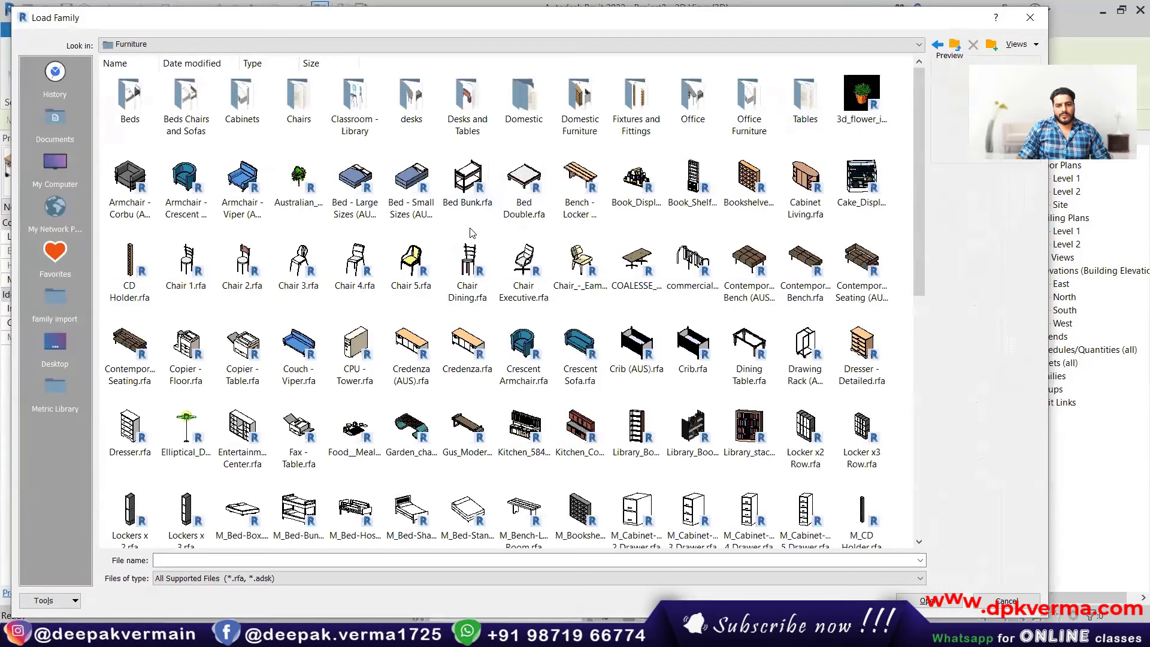
scroll(473, 263, down, 10)
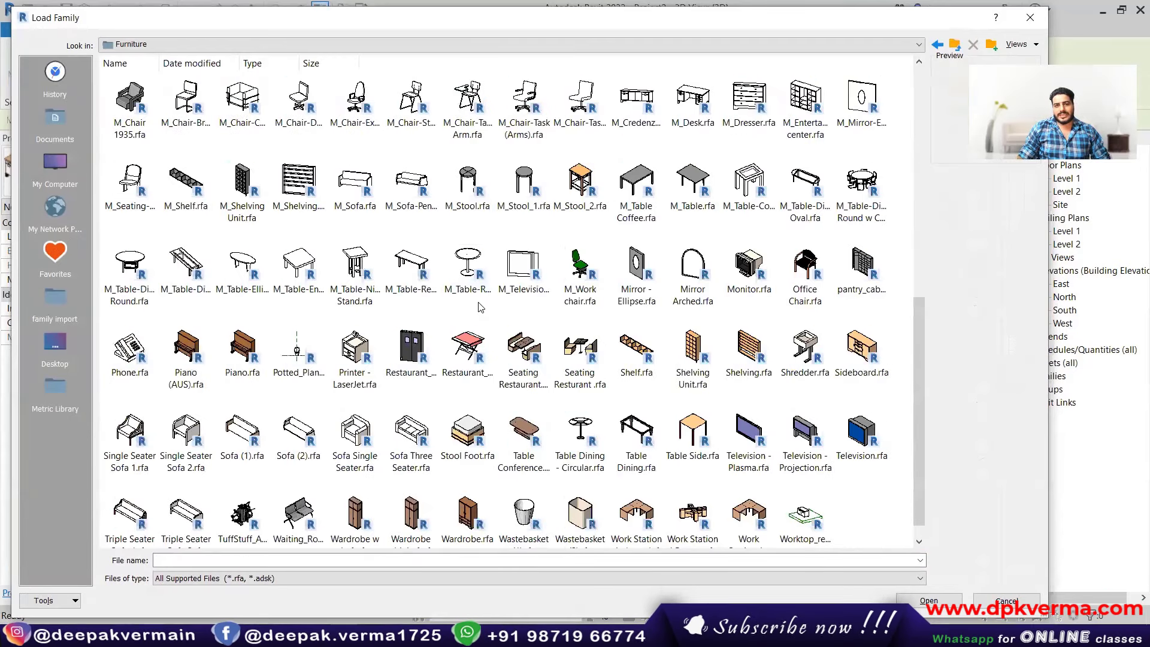
scroll(483, 310, down, 1)
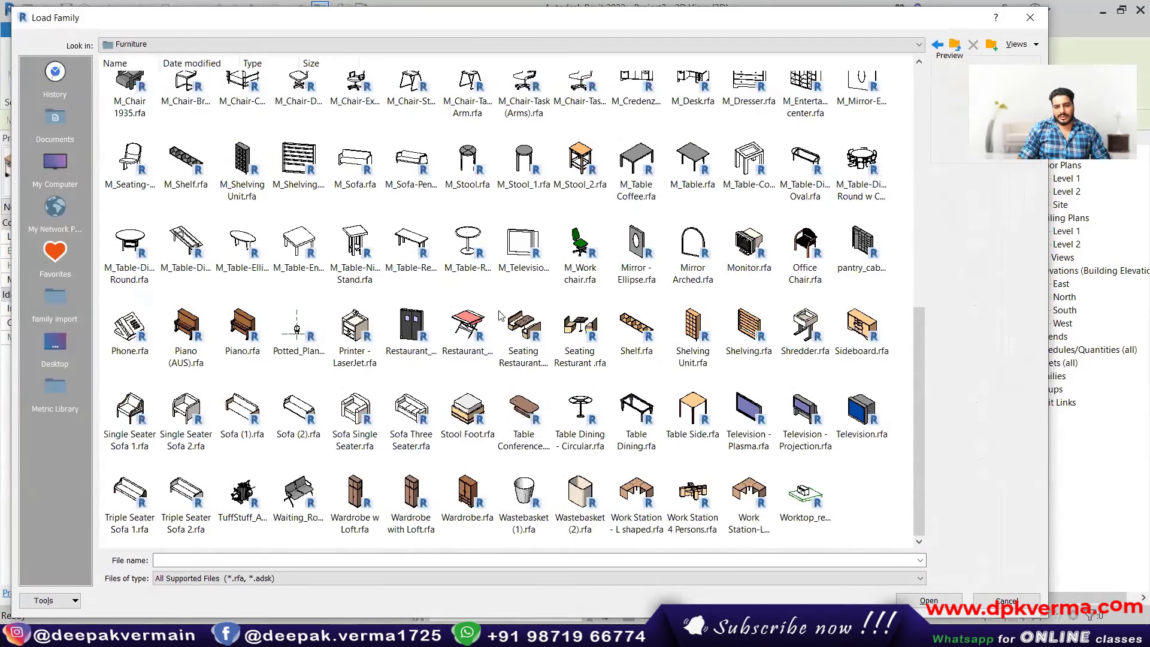
click(533, 484)
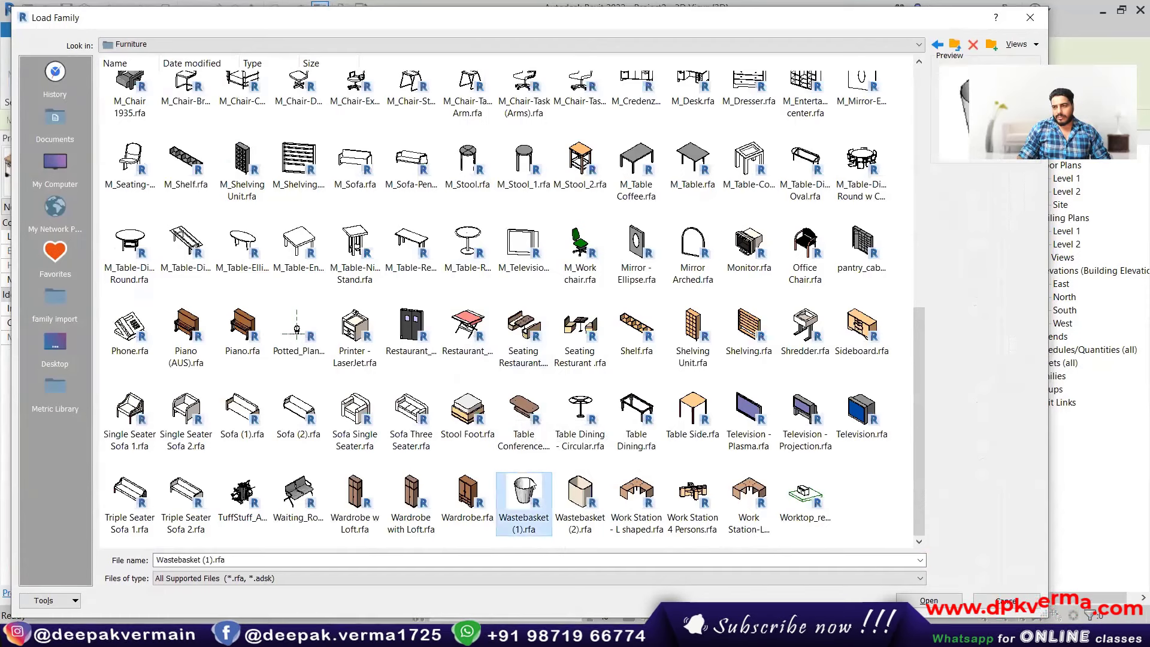
click(917, 601)
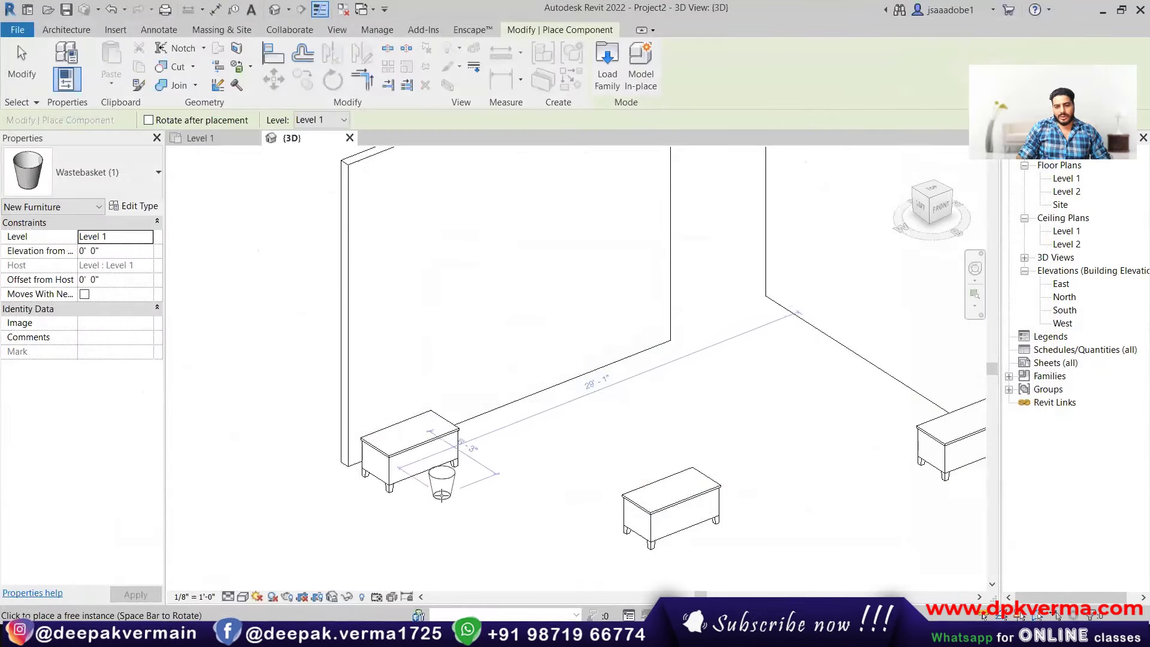
- Return to the Level 1 plan and cancel further wastebasket placement
double_click(1069, 179)
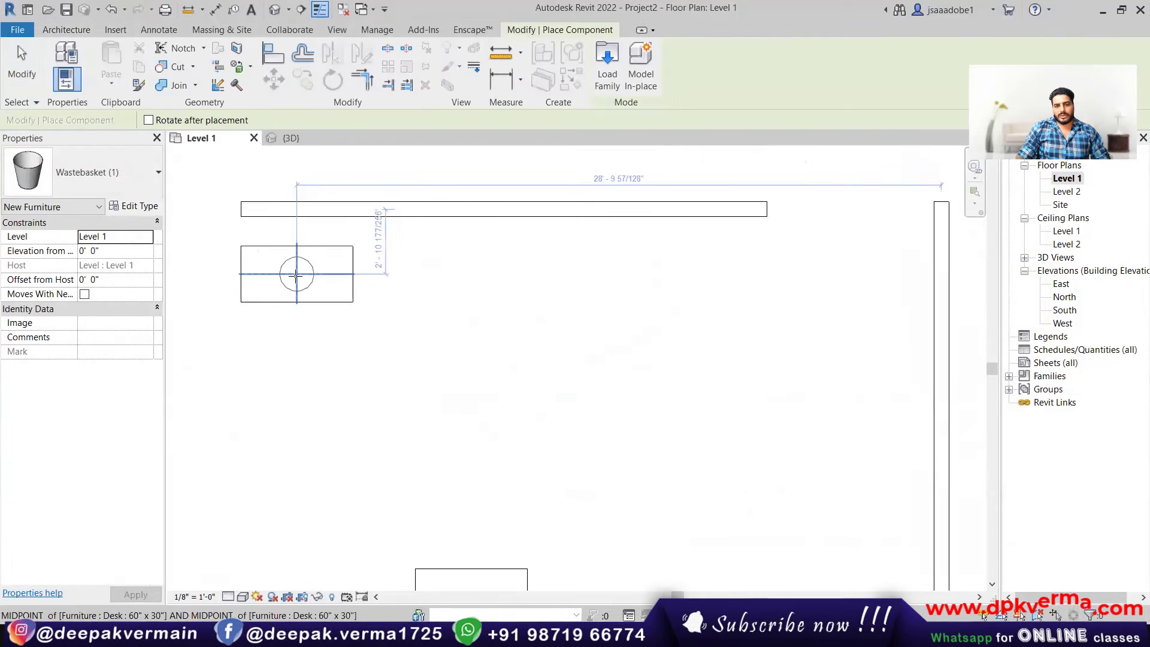
right_click(479, 274)
click(503, 287)
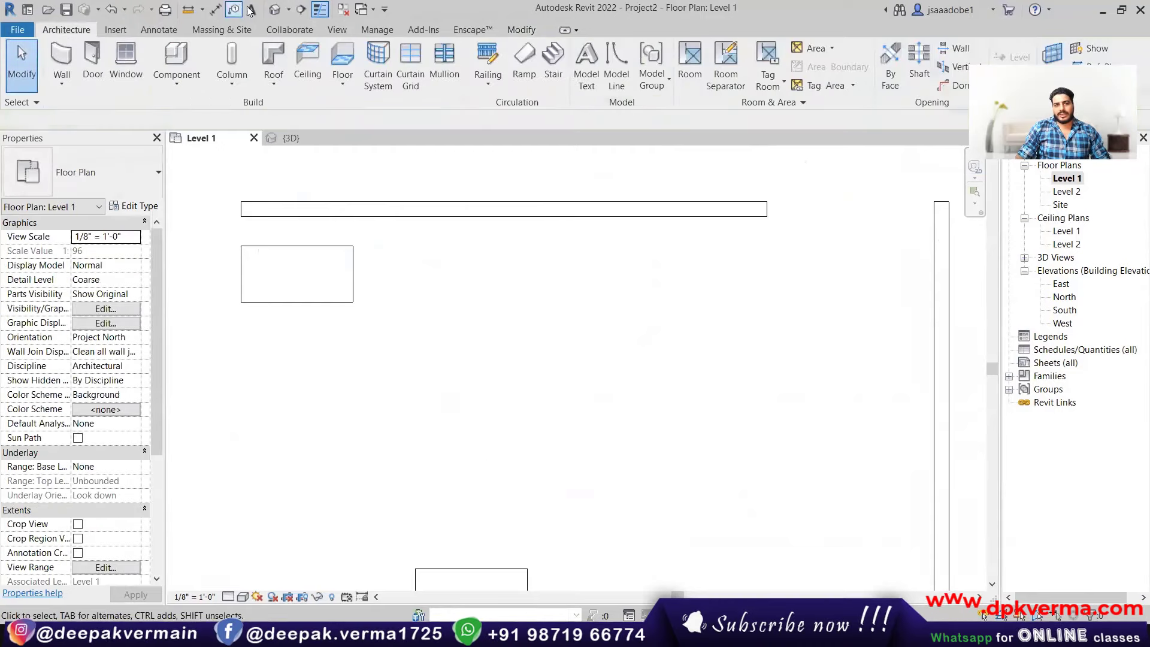
- In the 3D view, try wireframe, return to shaded, and zoom in on the left desk
click(291, 138)
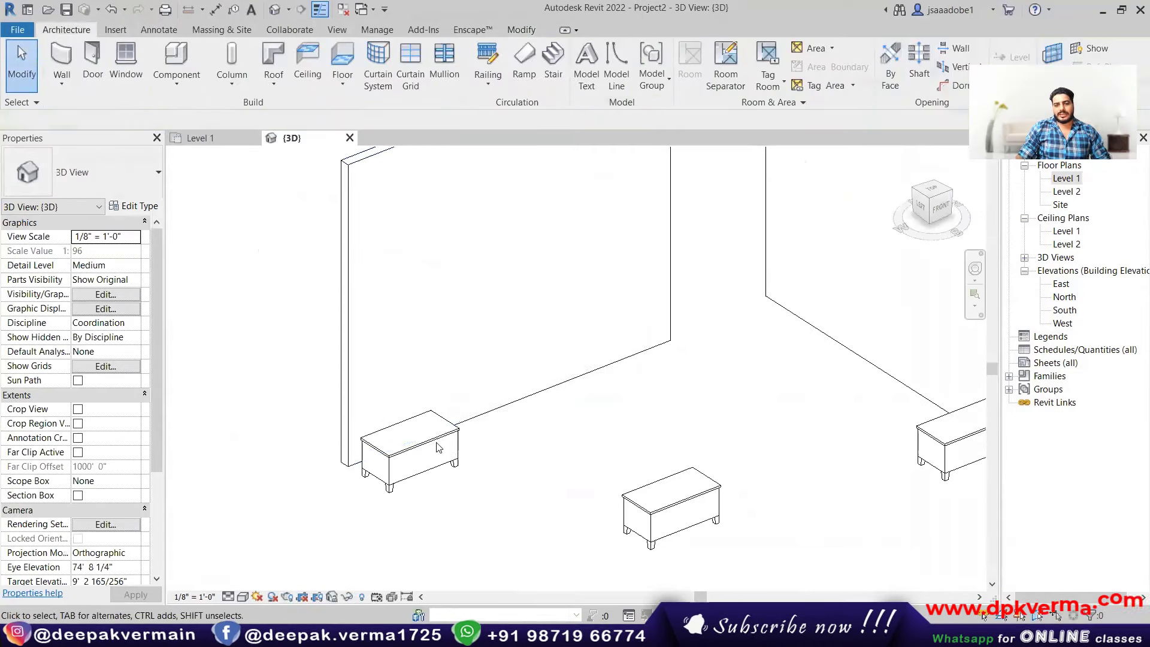
click(243, 597)
click(258, 516)
mouse_move(258, 517)
shift+middle_down()
mouse_move(471, 456)
mouse_move(419, 371)
shift+middle_up()
click(244, 597)
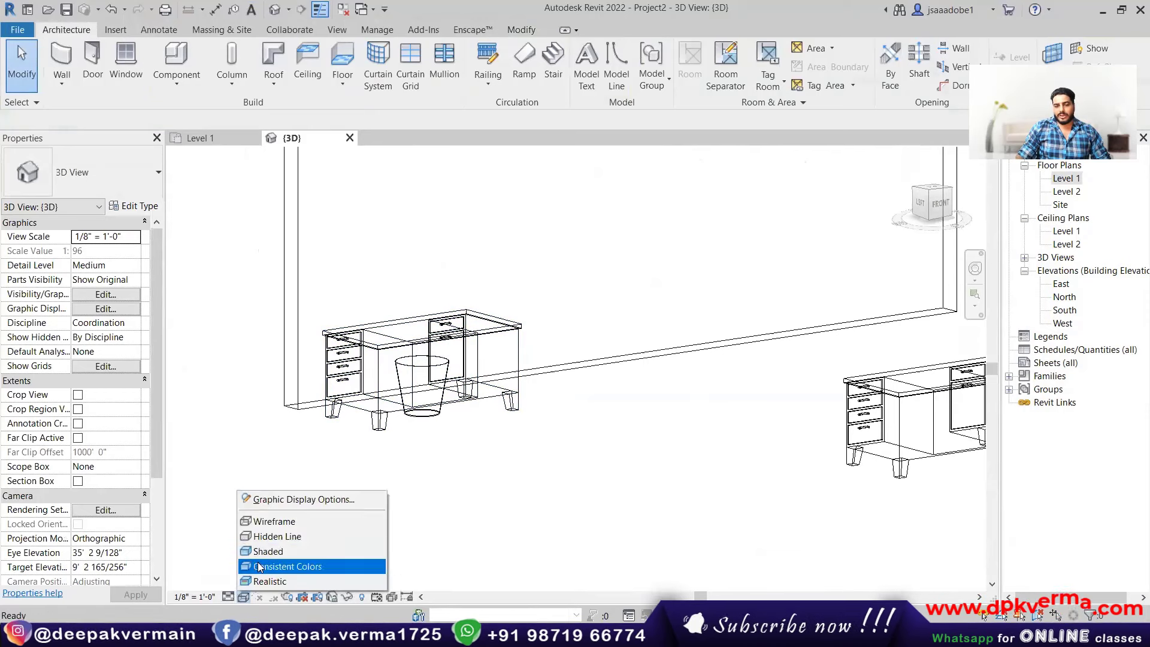
click(259, 551)
shift+middle_drag(441, 377, 429, 378)
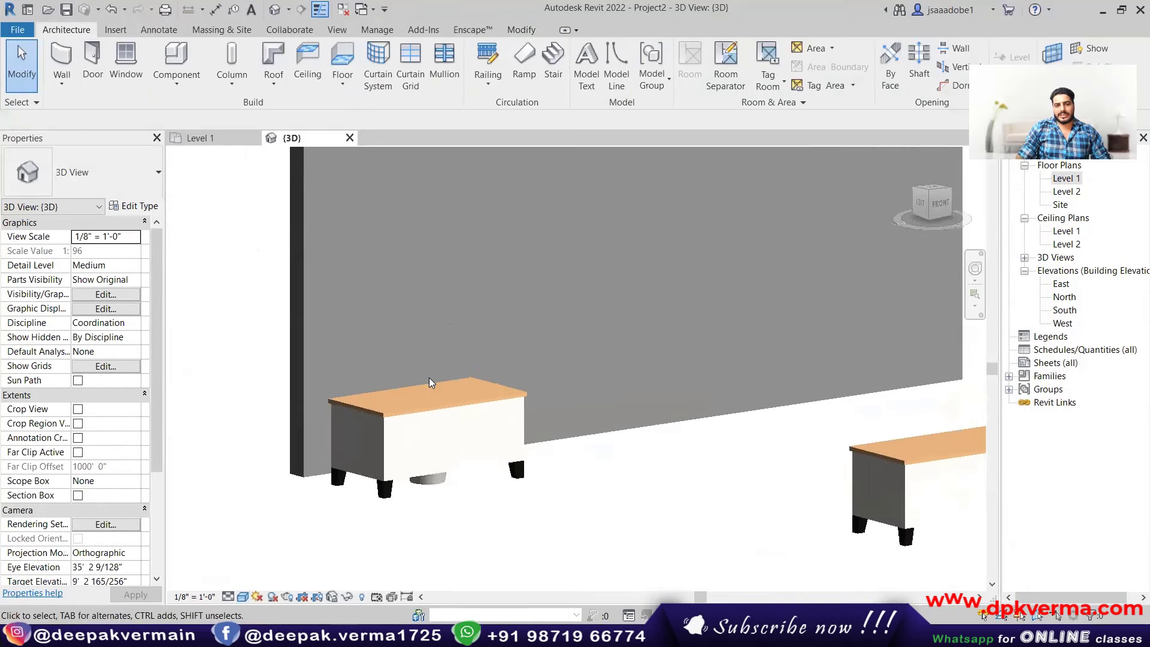
scroll(430, 382, up, 2)
scroll(439, 431, up, 1)
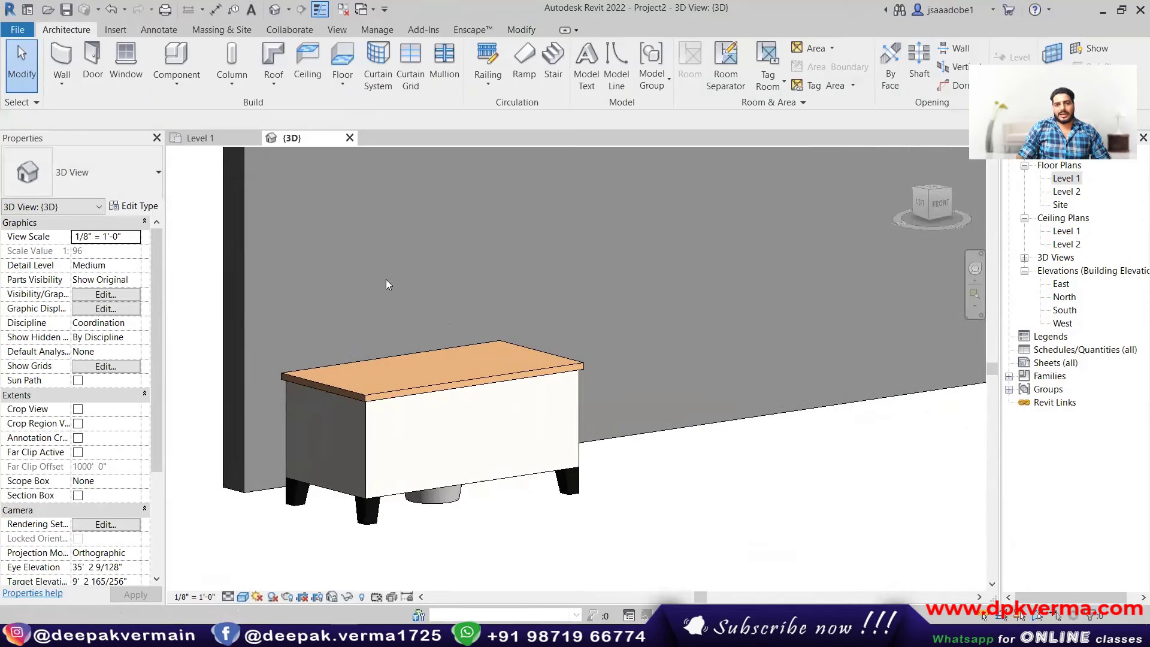
- Align the wastebasket's base to the left desk's top surface
click(522, 30)
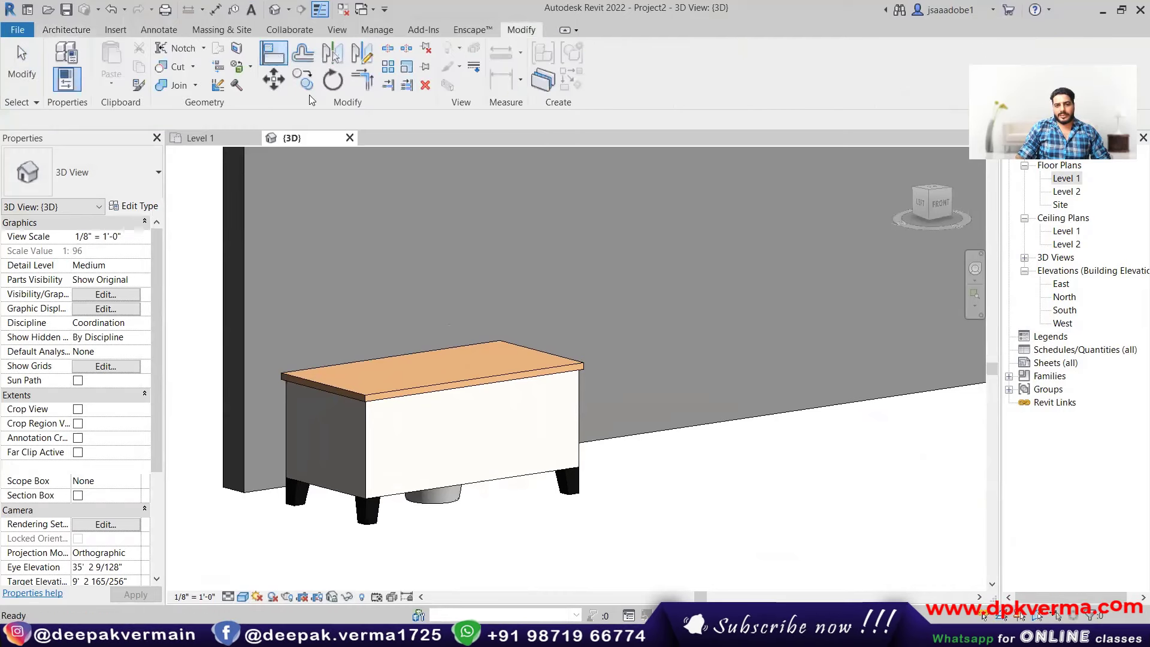
shift+middle_drag(416, 323, 430, 388)
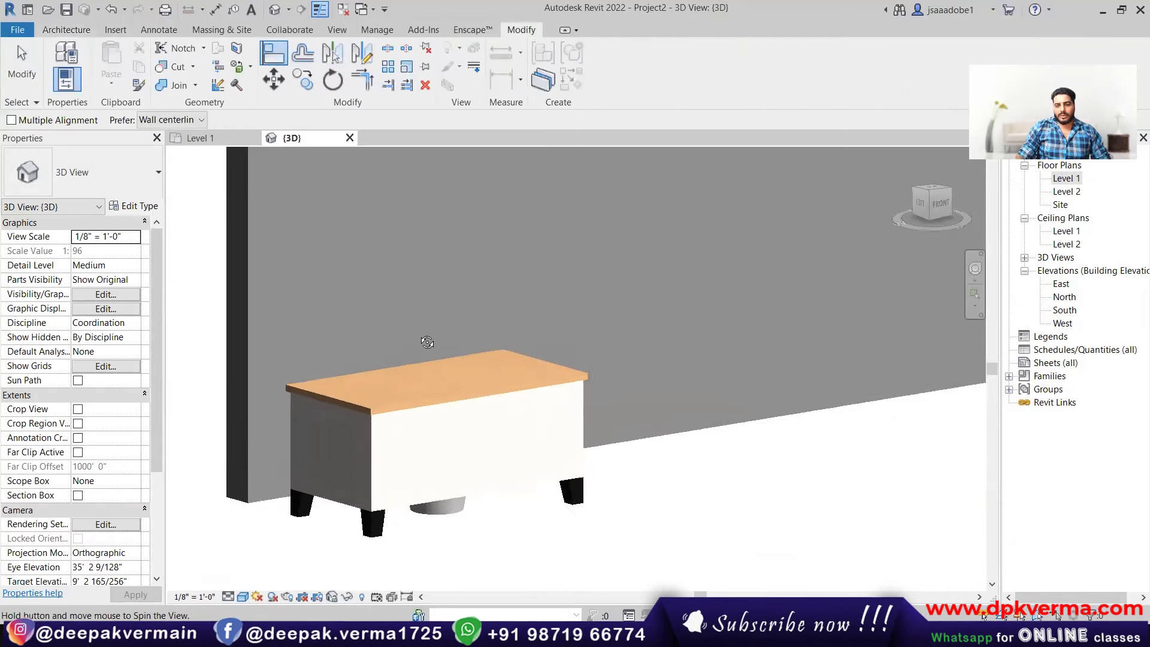
click(438, 425)
mouse_move(437, 425)
shift+middle_down()
mouse_move(483, 334)
mouse_move(487, 225)
mouse_move(489, 391)
shift+middle_up()
scroll(499, 332, up, 2)
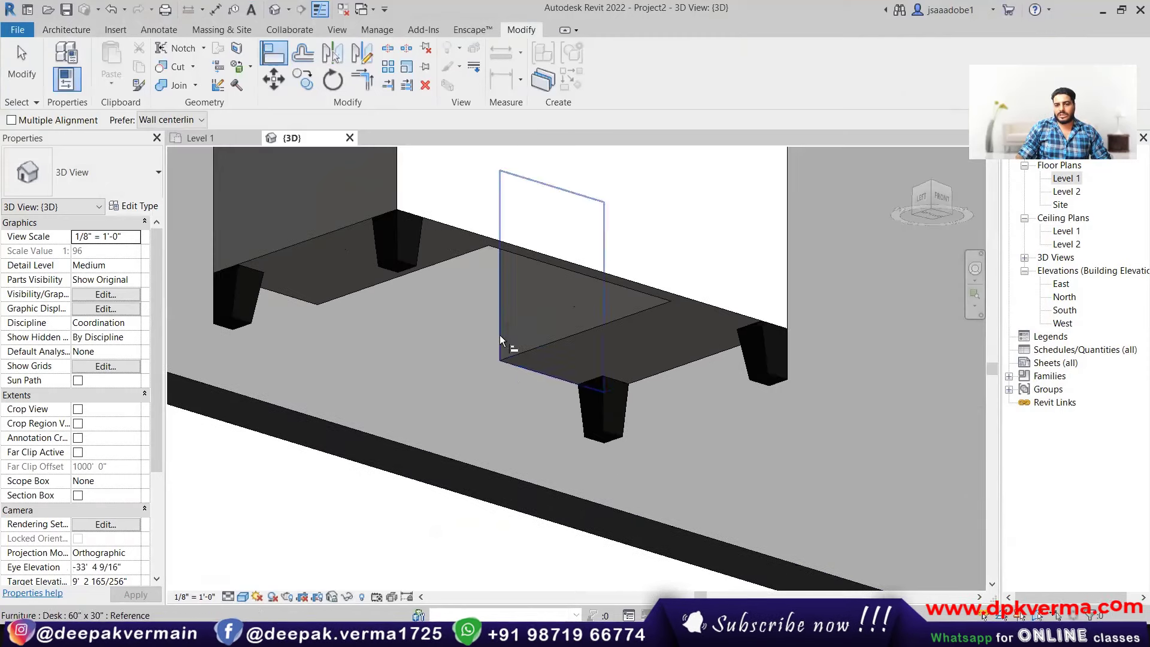
click(500, 336)
mouse_move(500, 336)
shift+middle_down()
mouse_move(517, 282)
mouse_move(495, 444)
mouse_move(486, 404)
shift+middle_up()
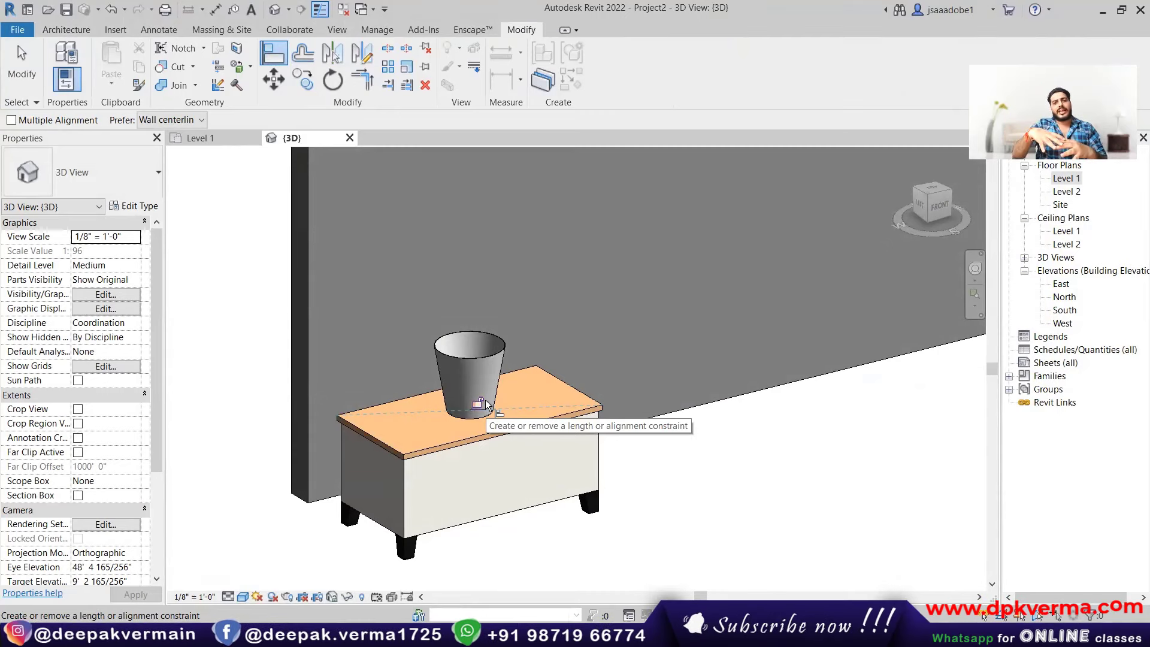
- Orbit and zoom to a near-front view showing the desks
scroll(486, 403, down, 3)
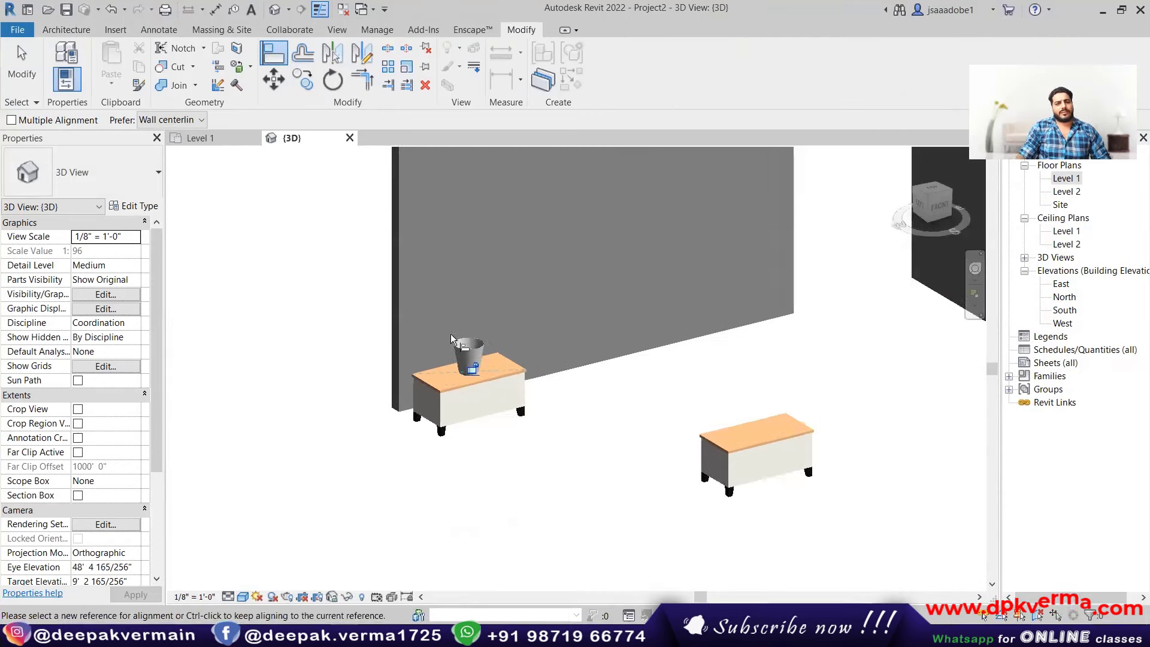
middle_drag(450, 333, 433, 430)
scroll(434, 430, down, 3)
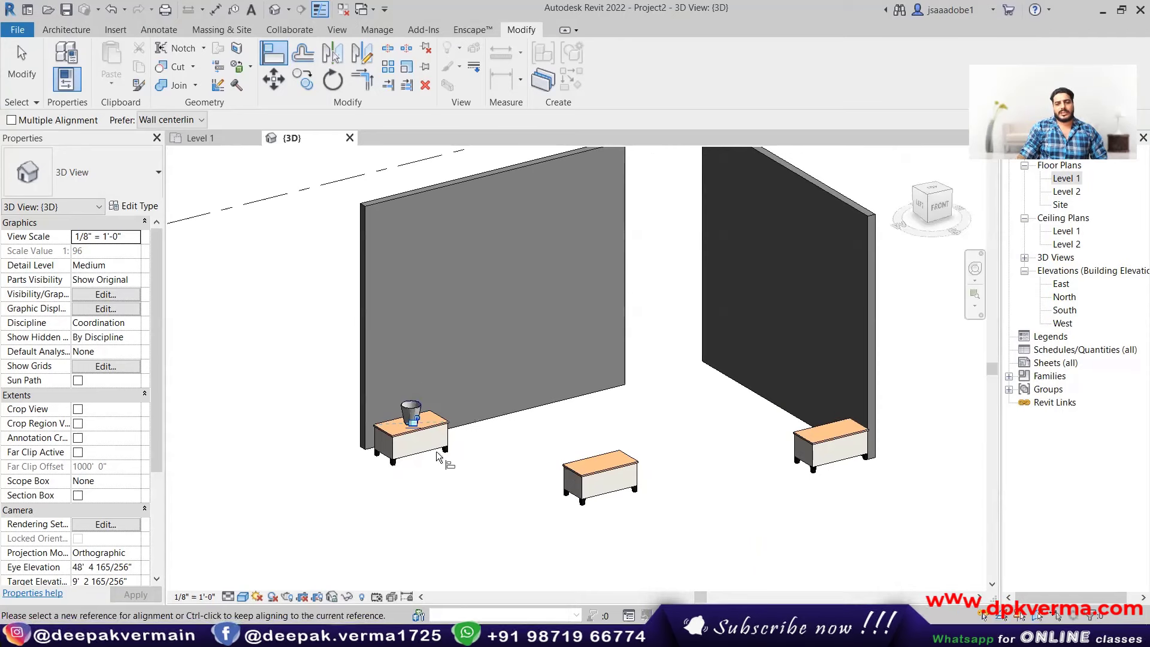
scroll(553, 485, up, 4)
scroll(367, 426, up, 2)
scroll(342, 363, up, 2)
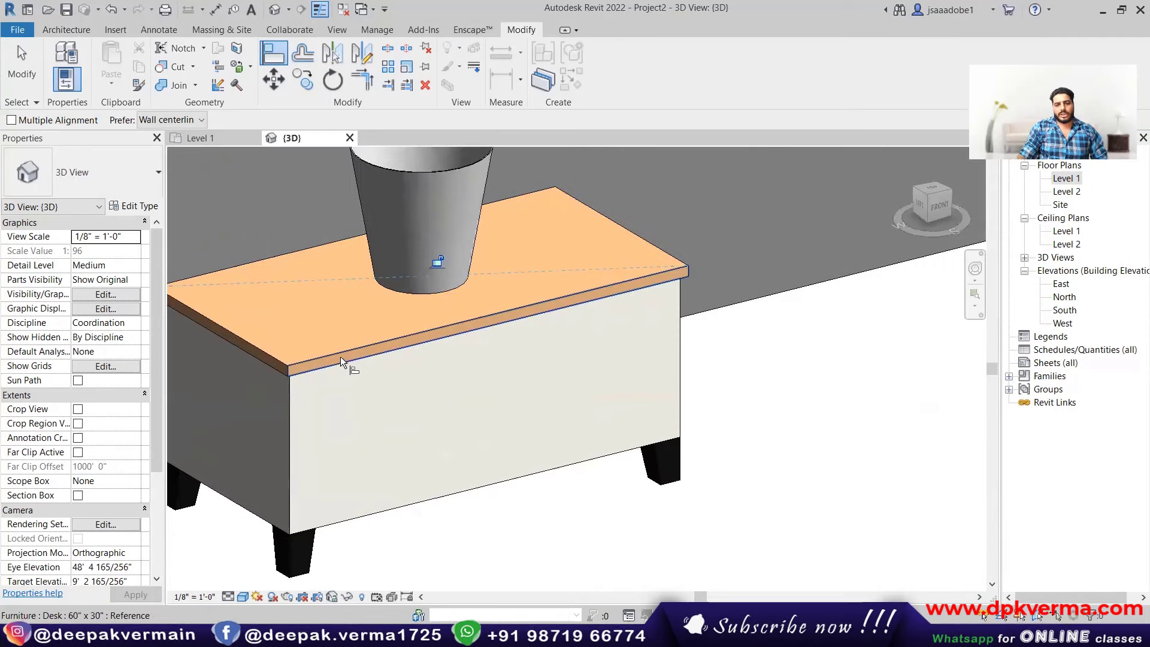
scroll(600, 434, down, 3)
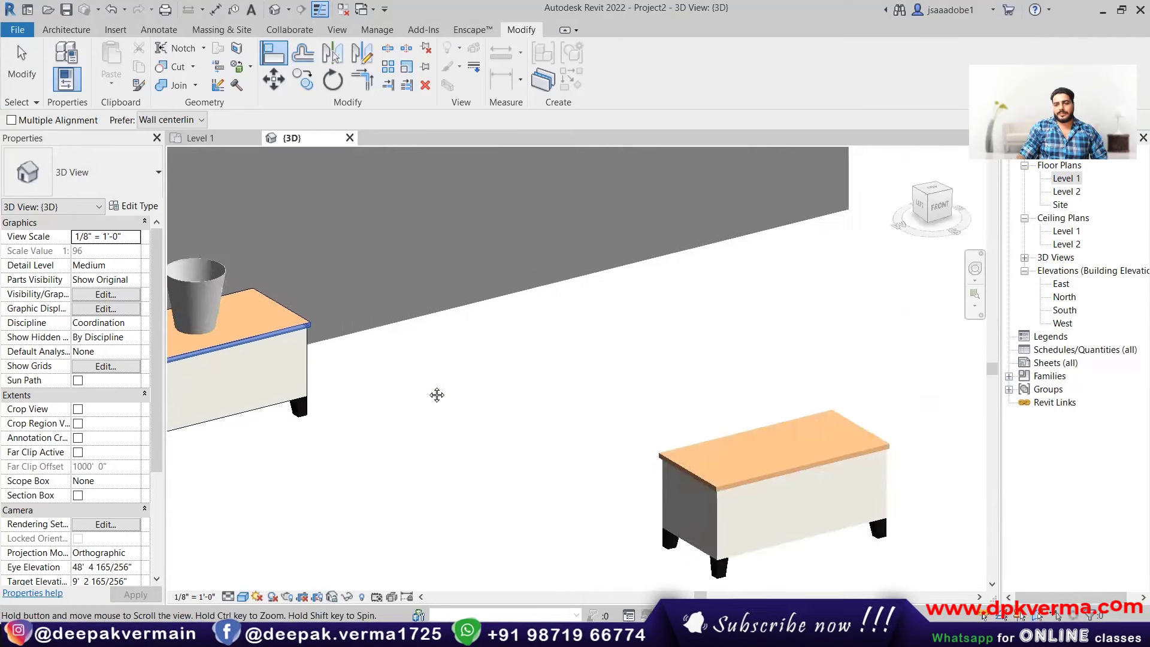
scroll(747, 476, down, 2)
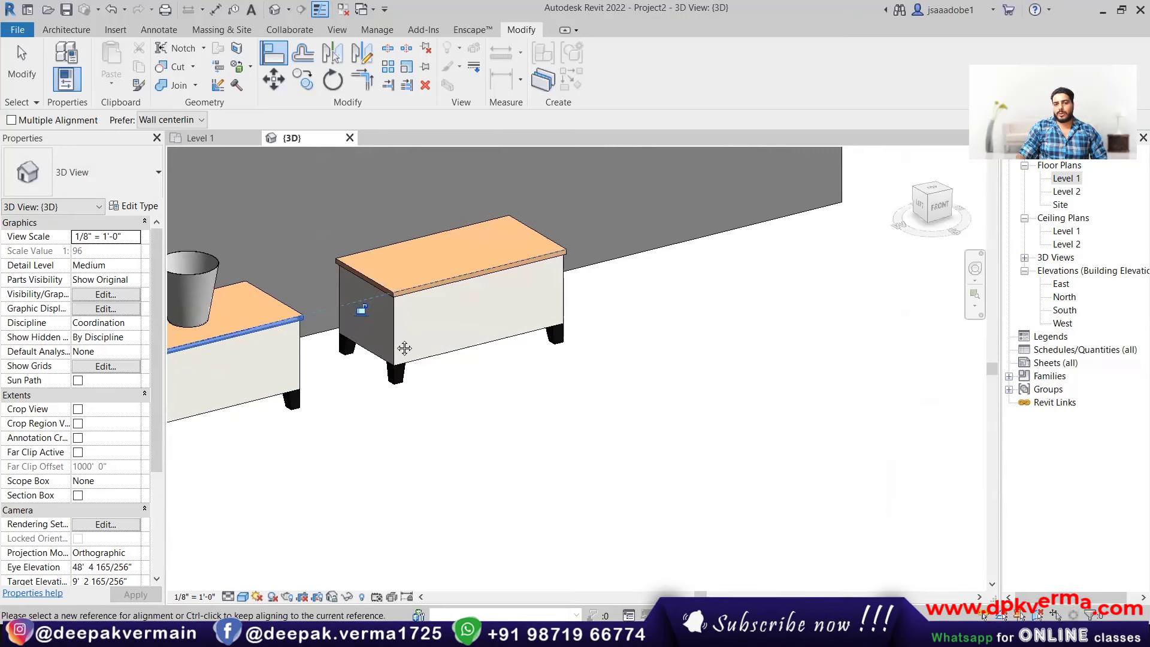
mouse_move(735, 495)
shift+middle_down()
mouse_move(534, 380)
mouse_move(505, 327)
mouse_move(575, 366)
mouse_move(713, 340)
shift+middle_up()
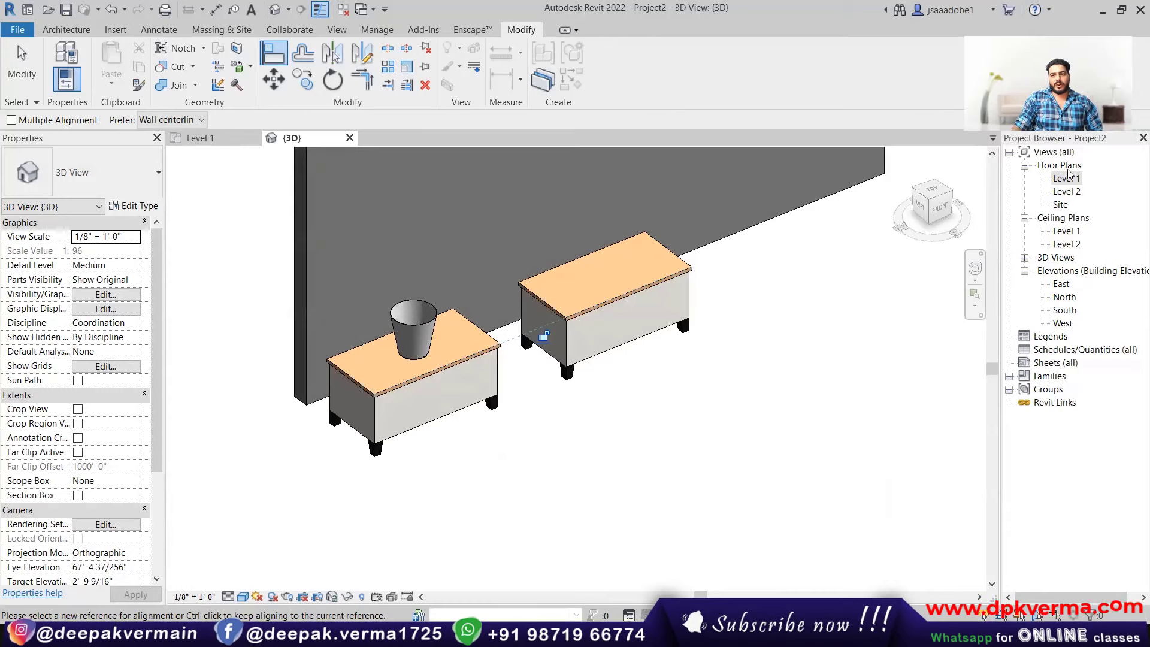
- Delete the wastebasket from the left desk in the Level 1 plan
click(197, 138)
click(348, 246)
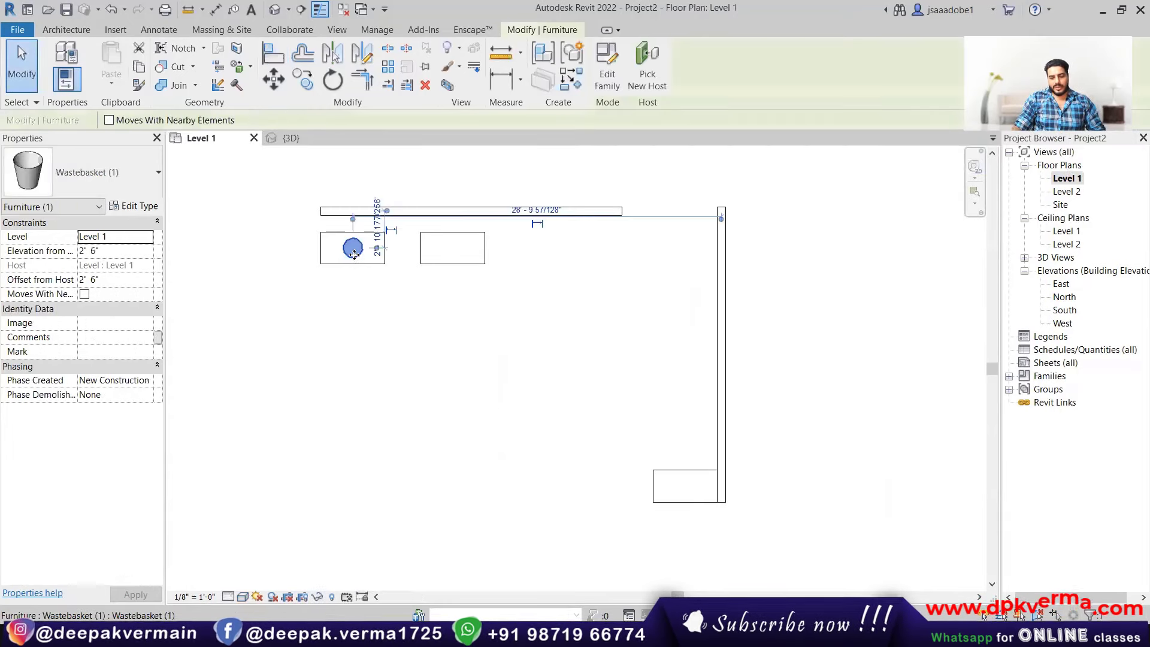
key(Delete)
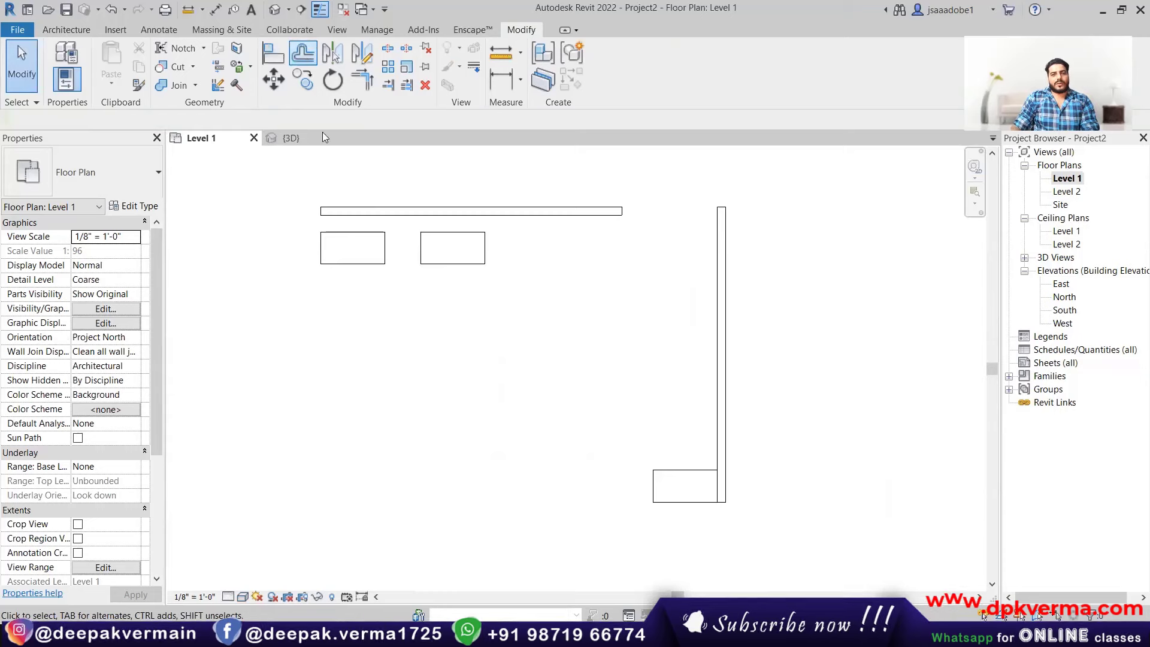
middle_drag(449, 265, 388, 372)
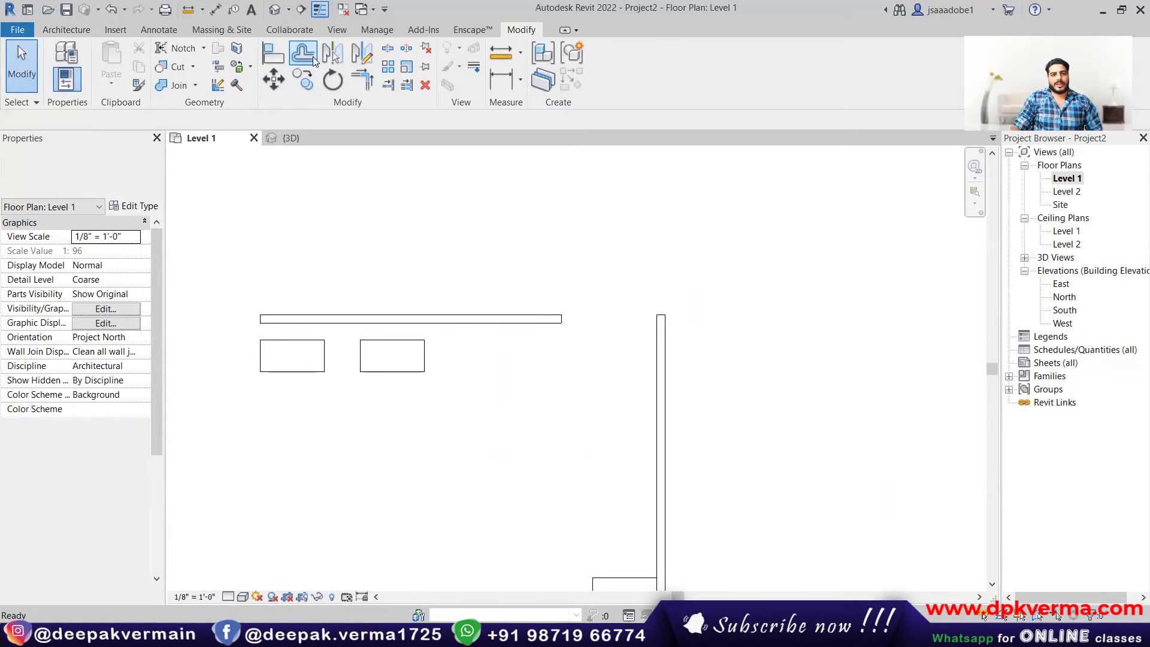
- Offset-copy the top and vertical walls 5' away, then cancel Offset
click(313, 61)
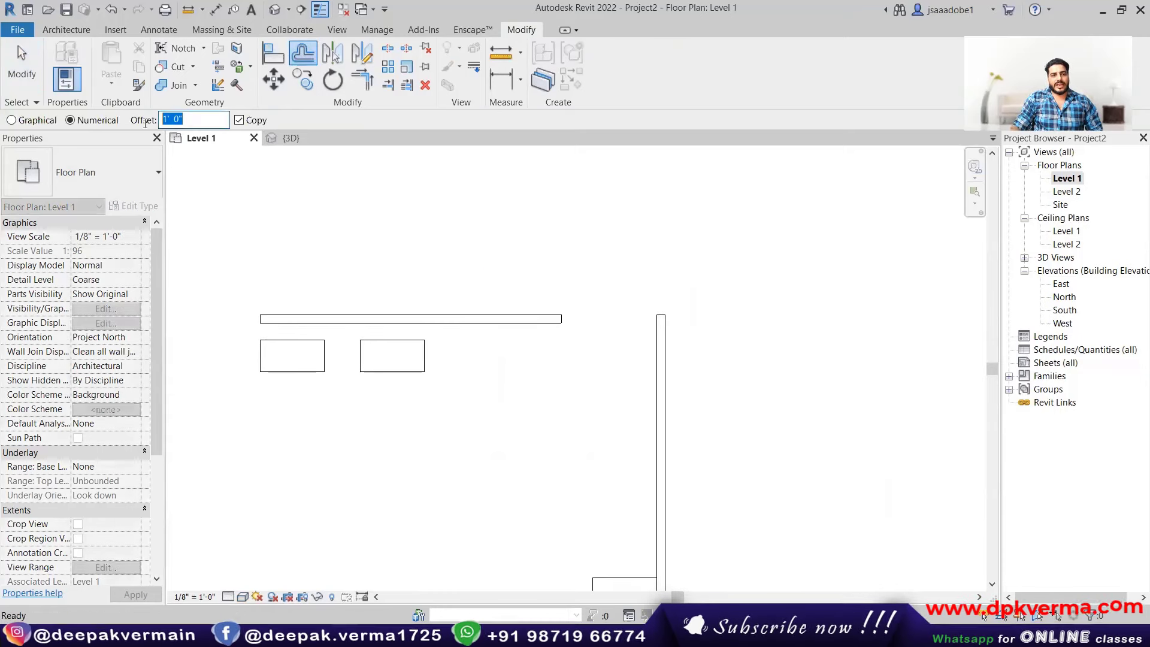
text(23)
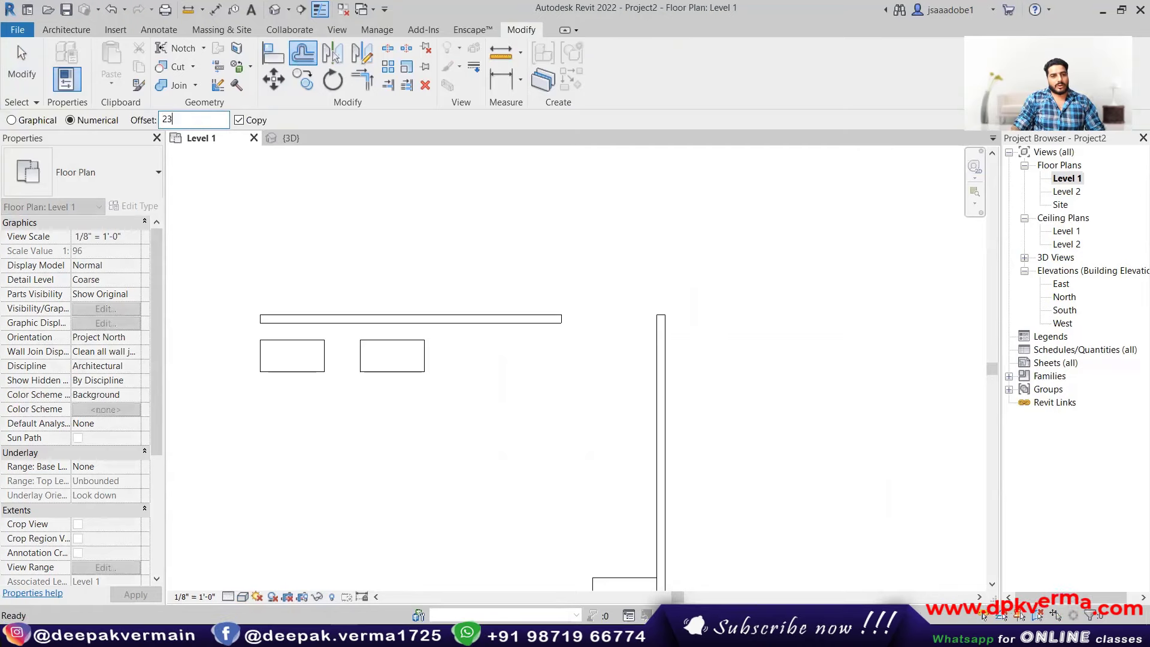
key(BackSpace)
text(5' 0")
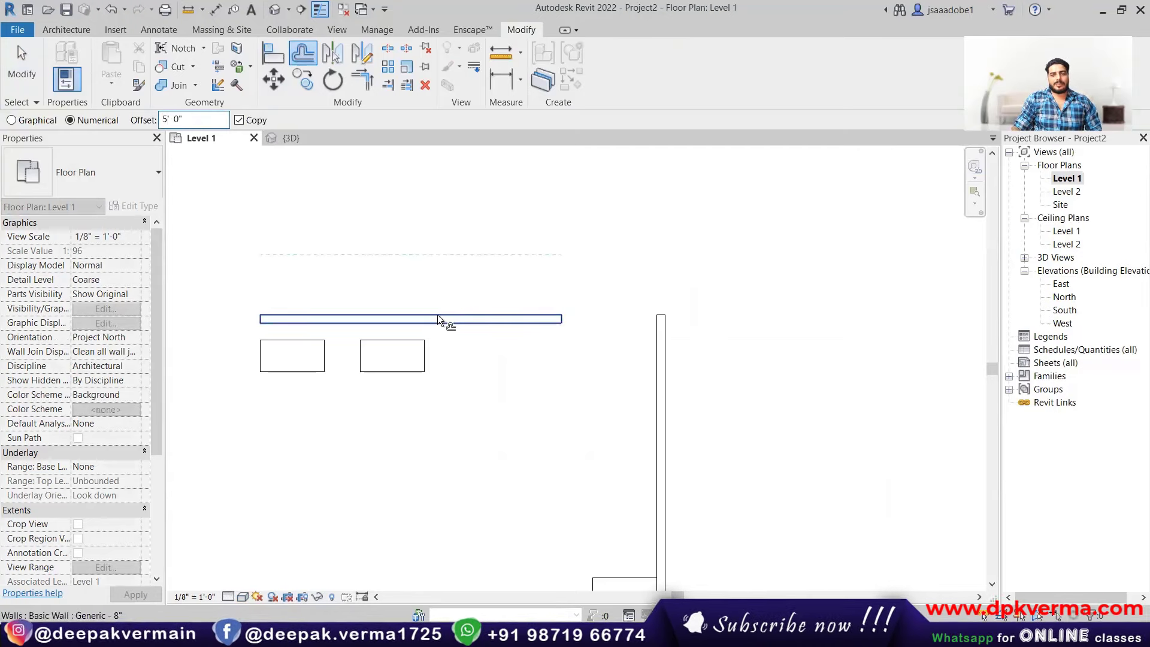
click(437, 316)
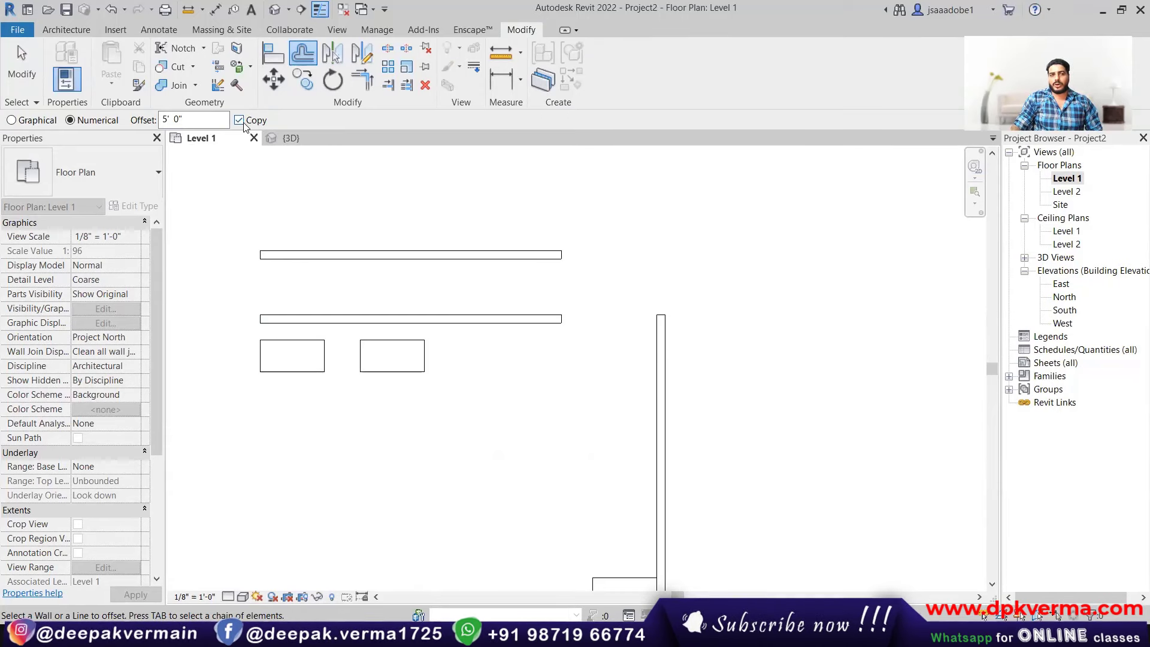
click(668, 350)
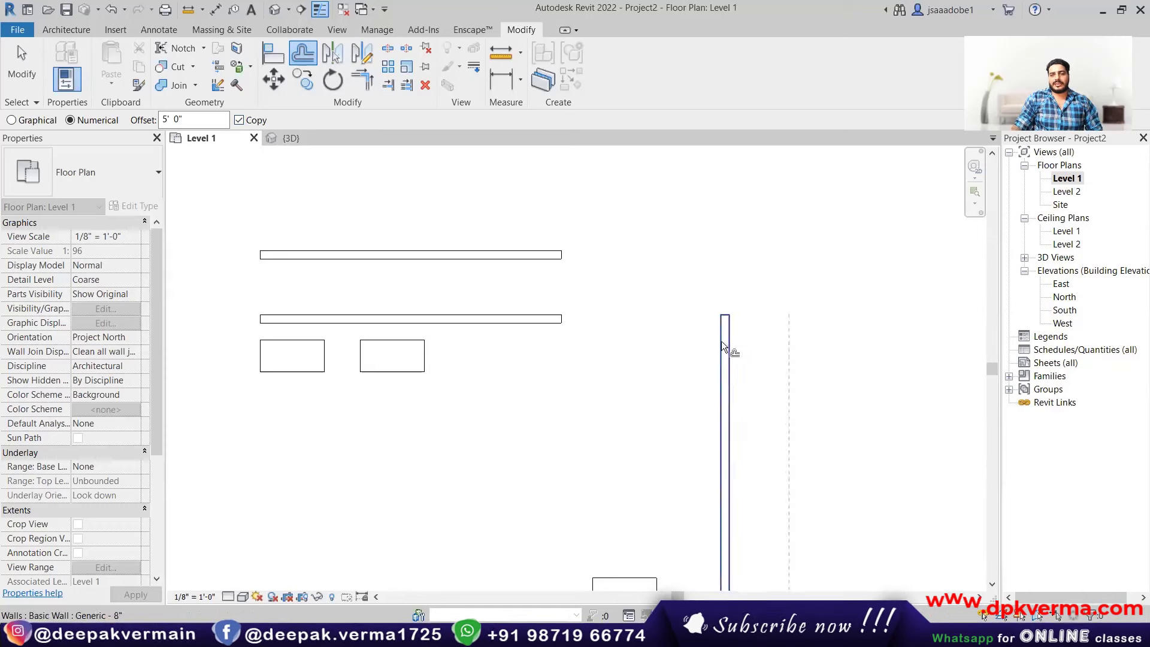
click(728, 362)
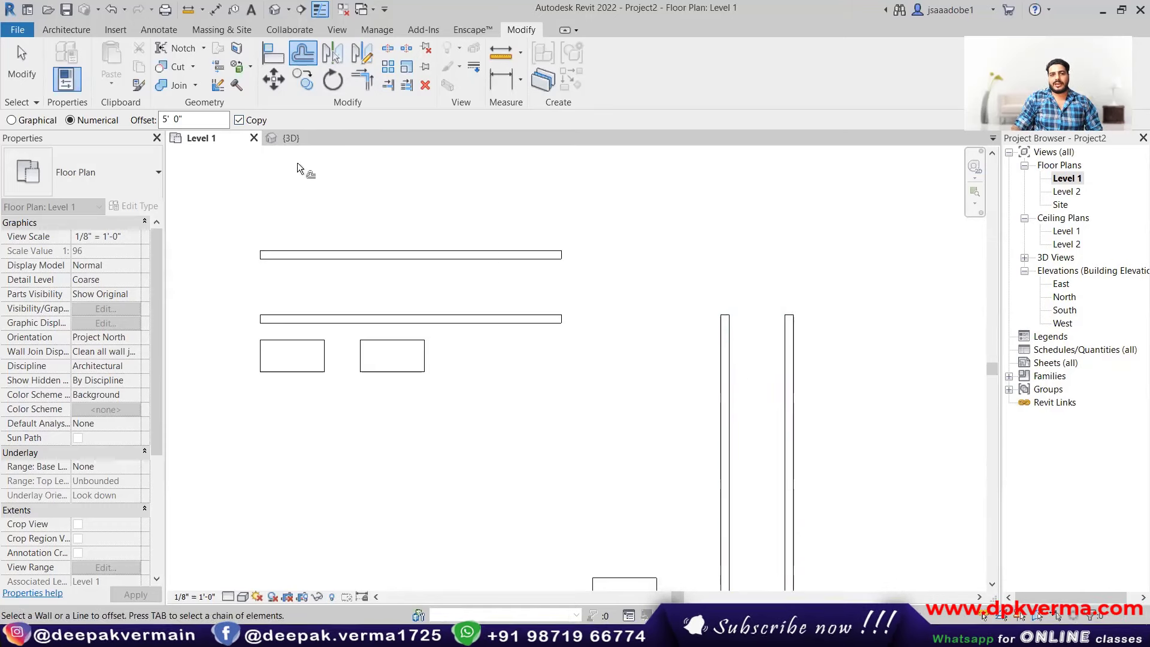
click(428, 247)
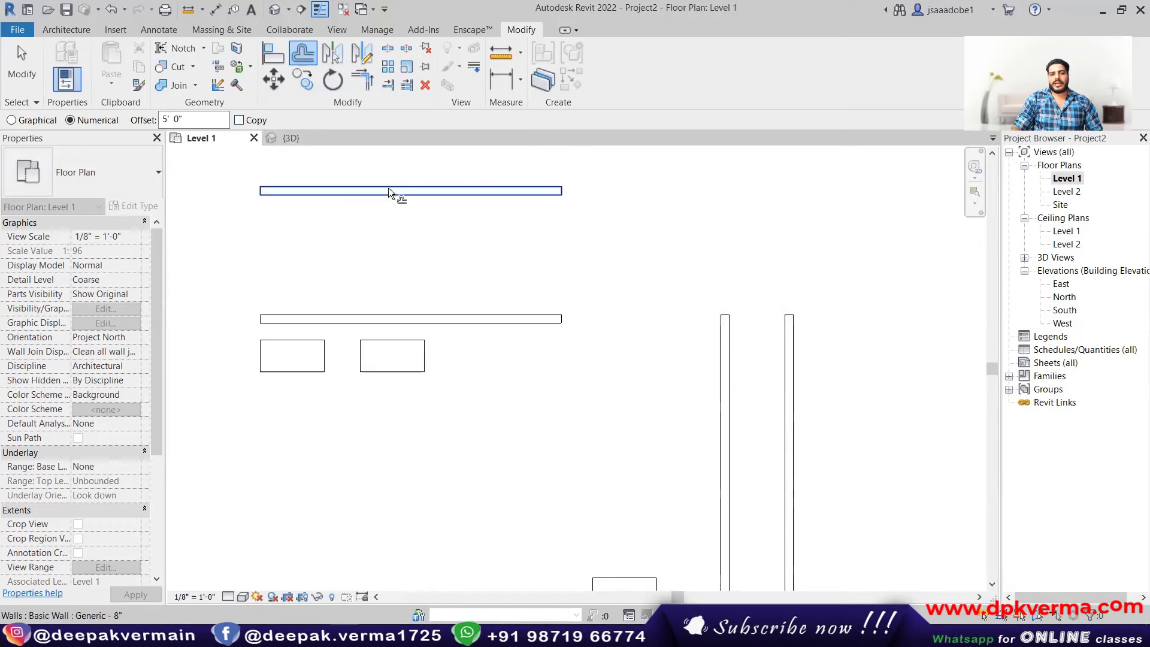
scroll(421, 249, down, 2)
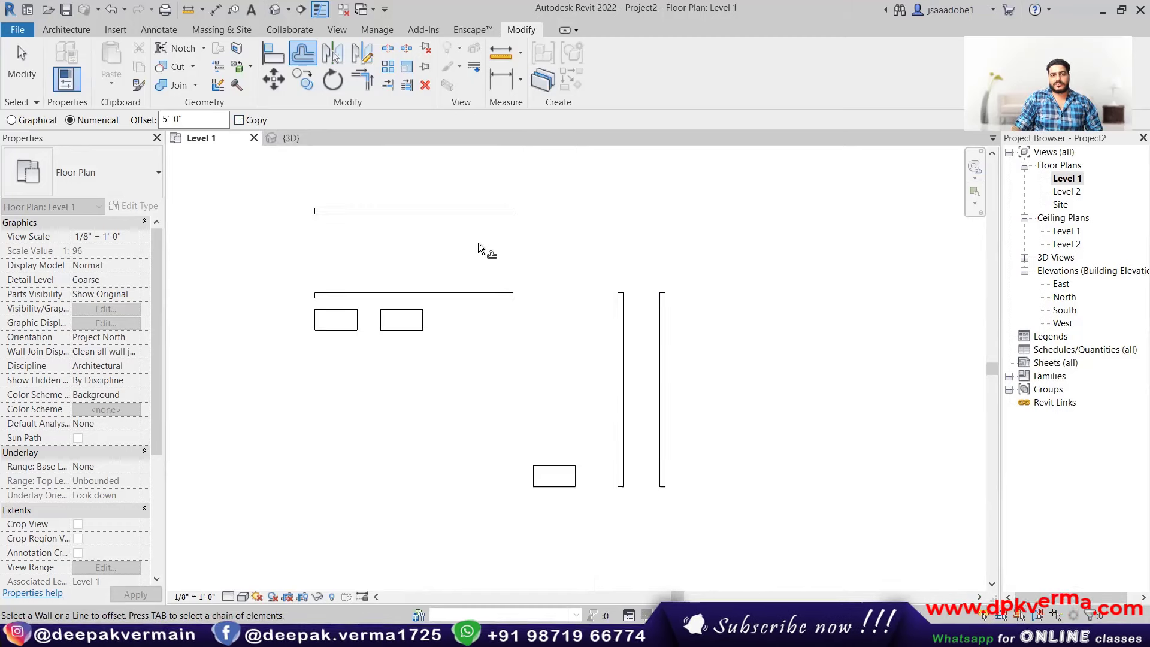
right_click(543, 197)
click(556, 205)
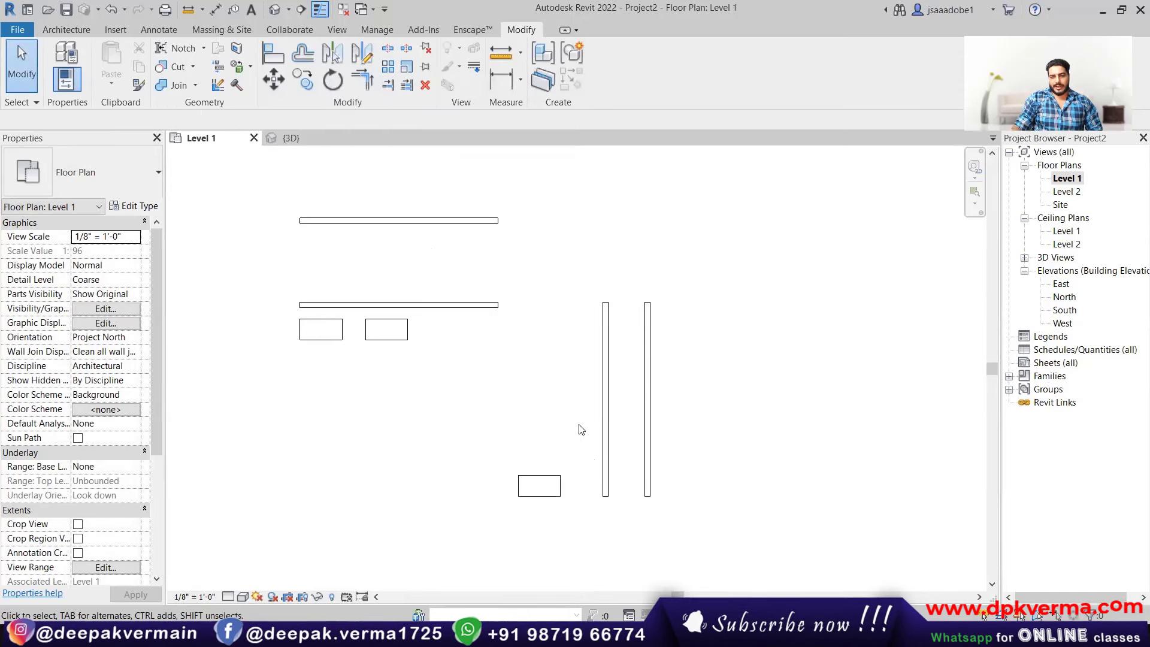
- Delete the extra vertical and horizontal wall copies
middle_drag(579, 430, 523, 410)
click(592, 386)
key(Delete)
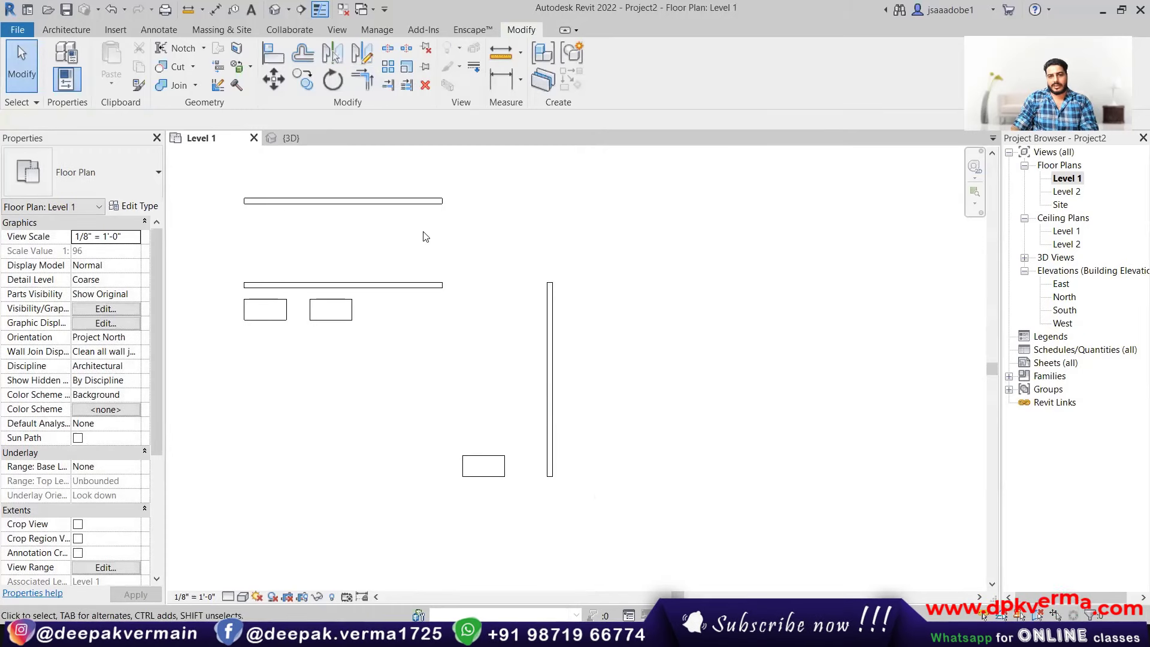
click(420, 201)
key(Delete)
- Extend the remaining vertical wall upward and move the three desks into open floor space
middle_drag(493, 344, 550, 333)
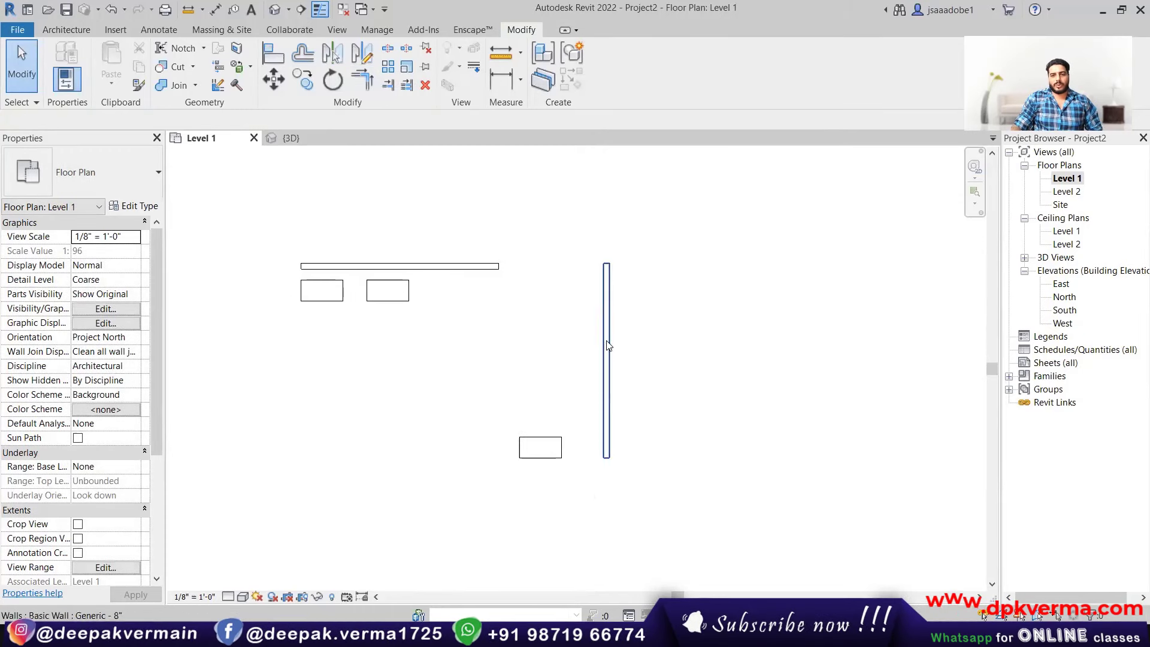
click(607, 346)
drag(607, 264, 607, 209)
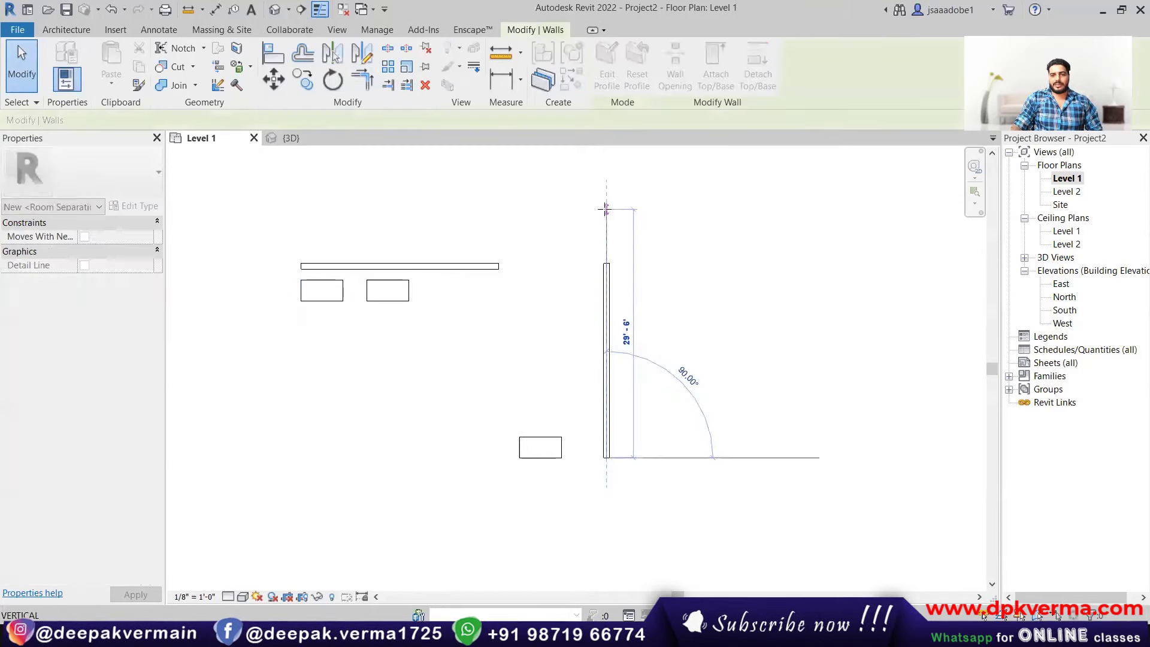
click(523, 360)
drag(547, 443, 474, 398)
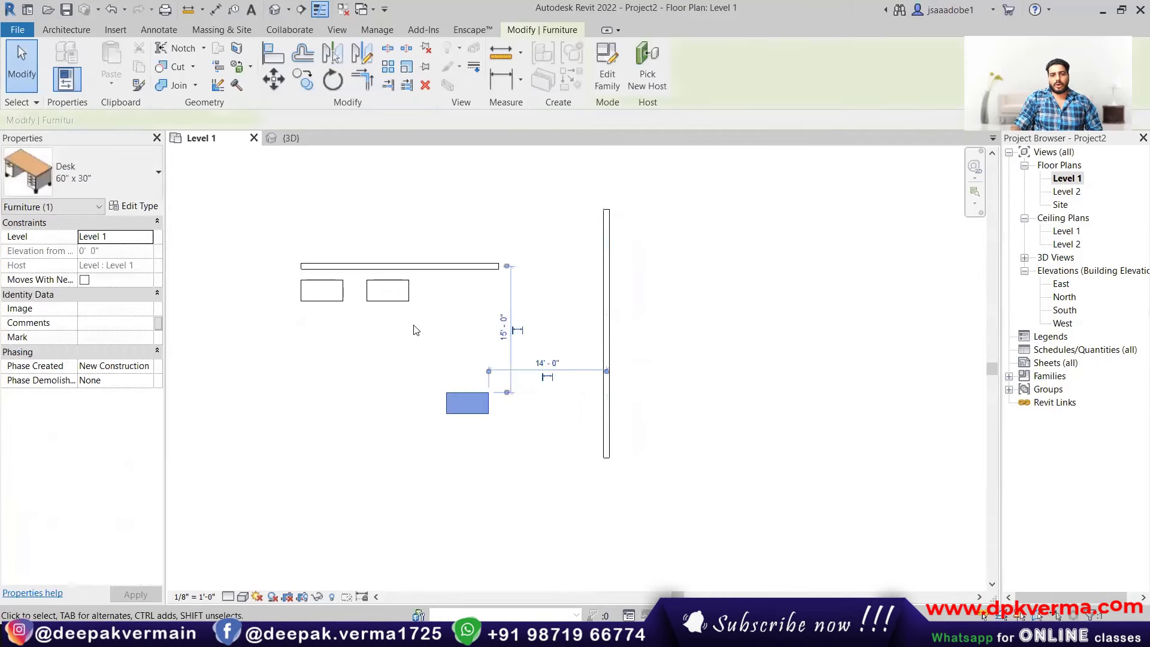
drag(392, 292, 422, 341)
mouse_move(327, 294)
mouse_down()
mouse_move(343, 366)
mouse_move(380, 407)
mouse_up()
key(Escape)
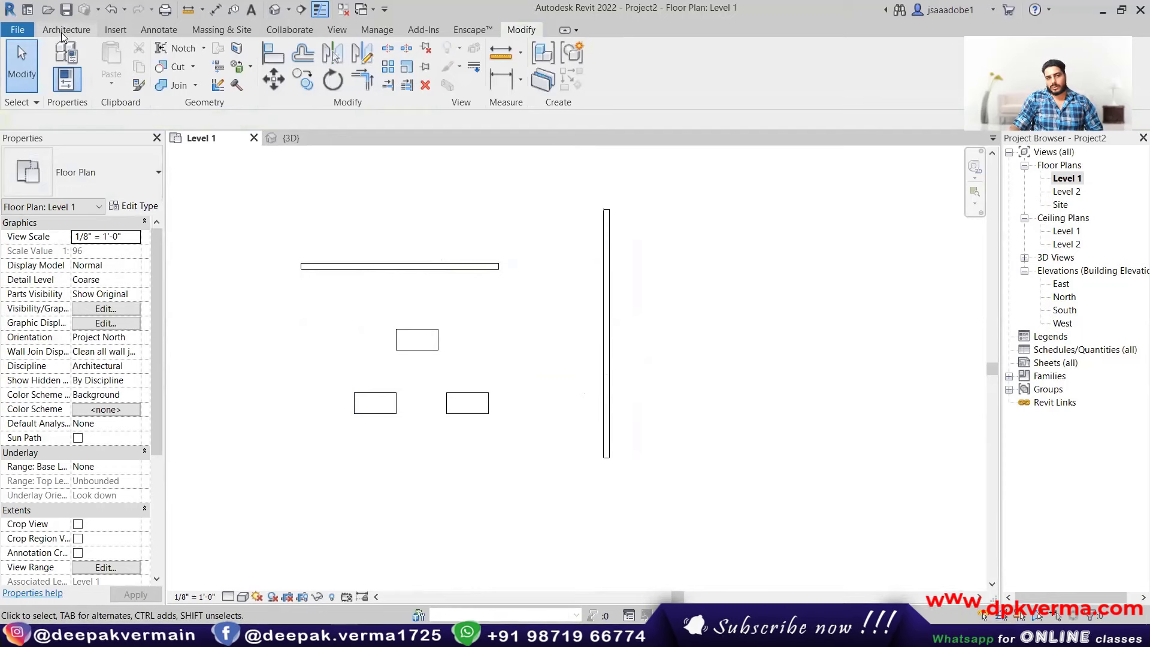
- On the Architecture tab, cancel a stray wall placement and start placing a component
click(61, 30)
click(62, 60)
key(Escape)
key(Escape)
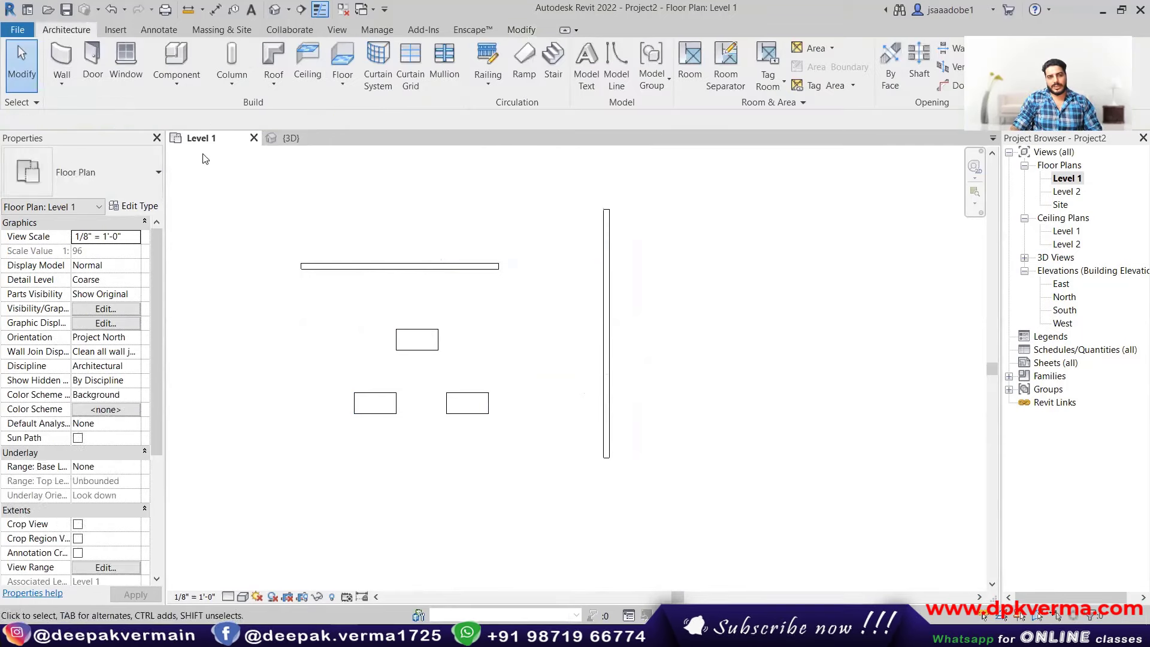
click(176, 60)
- Load the Bed - Large Sizes (AUS) furniture family
click(60, 185)
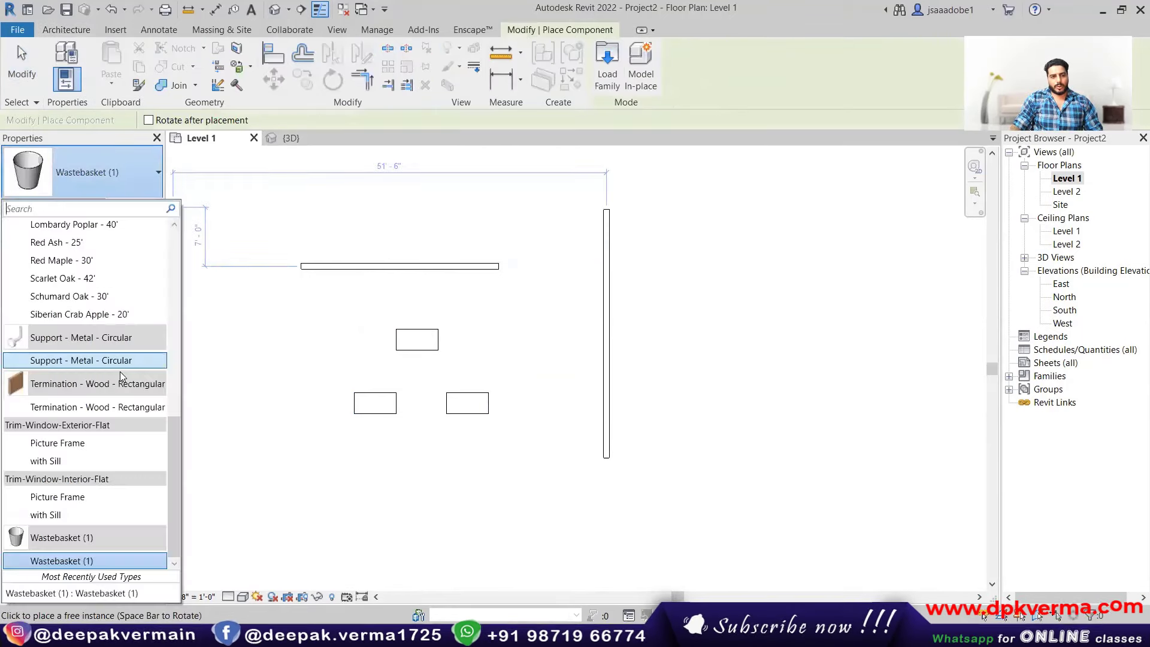
scroll(102, 395, up, 3)
scroll(99, 422, up, 3)
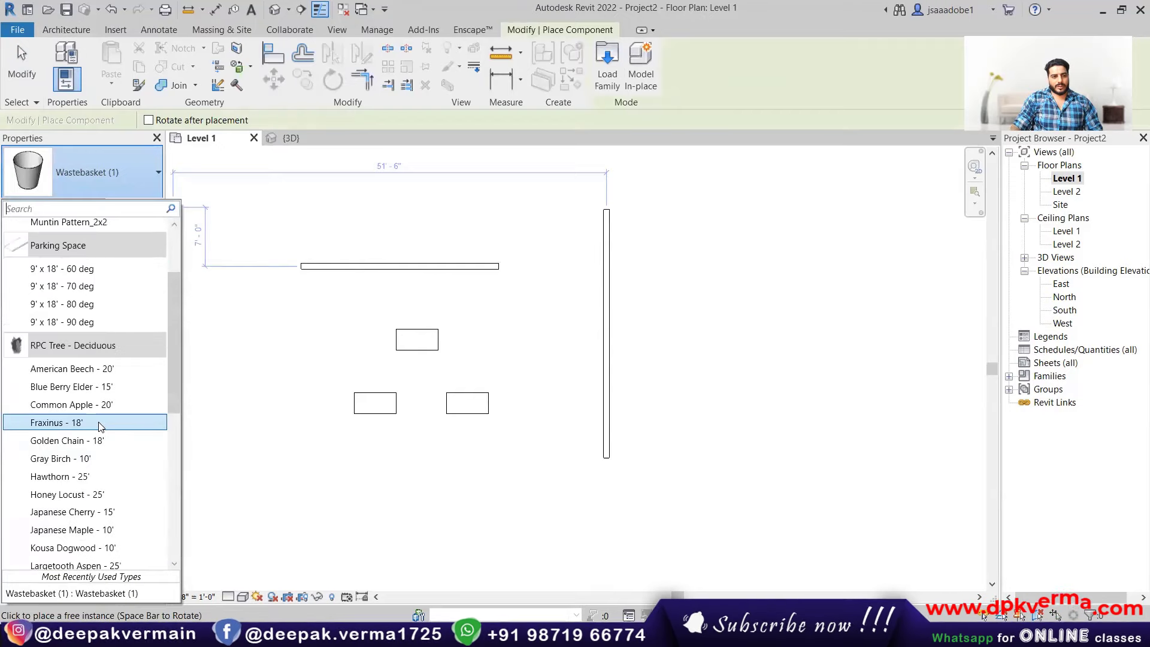
scroll(98, 423, up, 2)
click(606, 75)
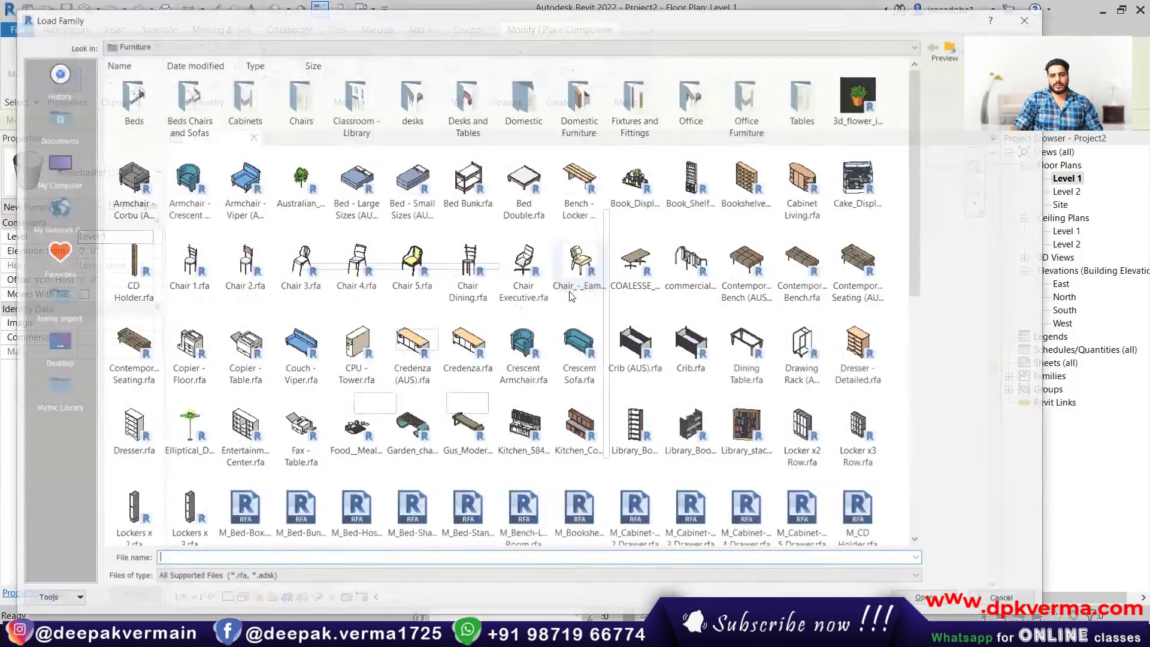
click(355, 183)
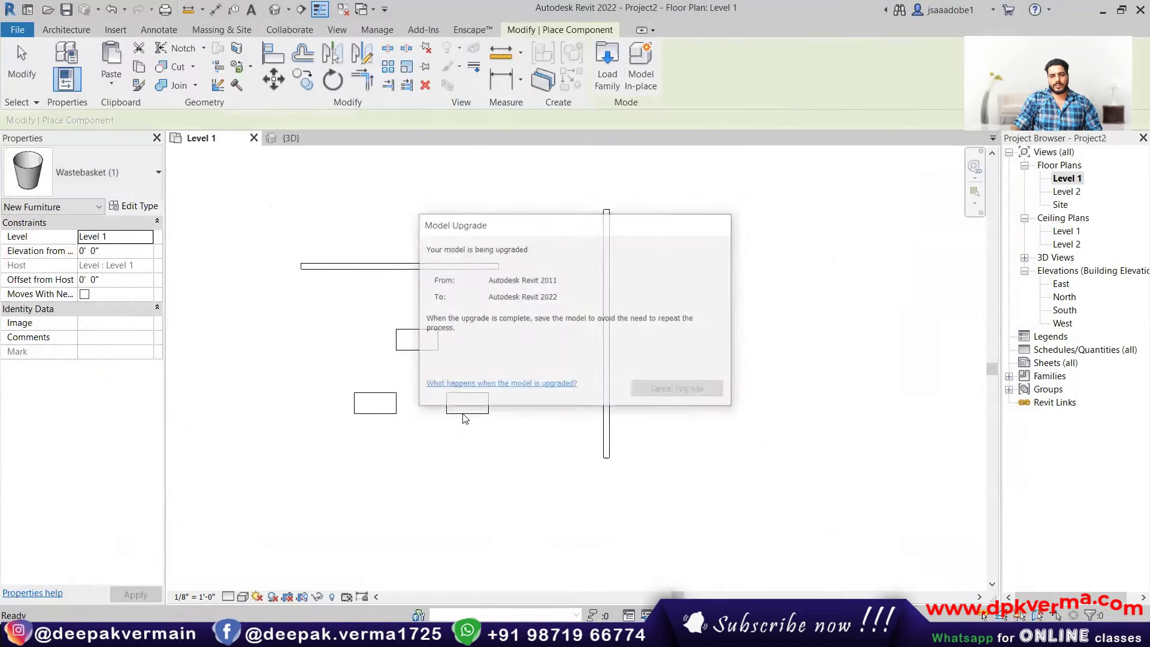
click(929, 600)
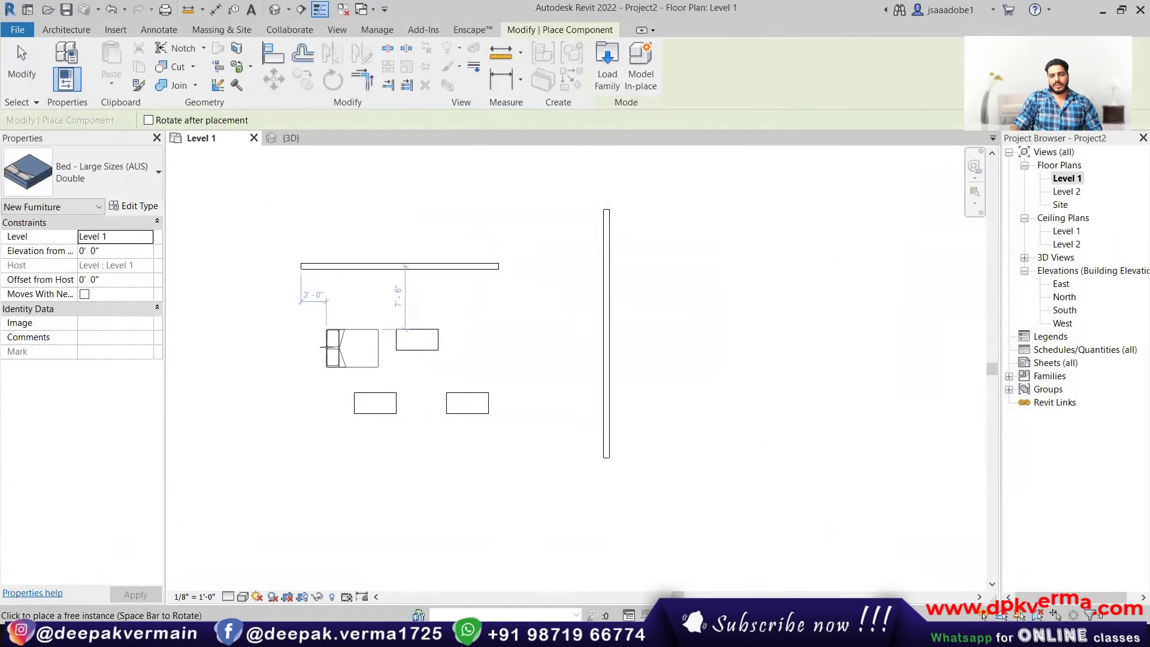
- Place a double bed beside the upper desk and end component placement
click(327, 318)
right_click(456, 205)
click(506, 219)
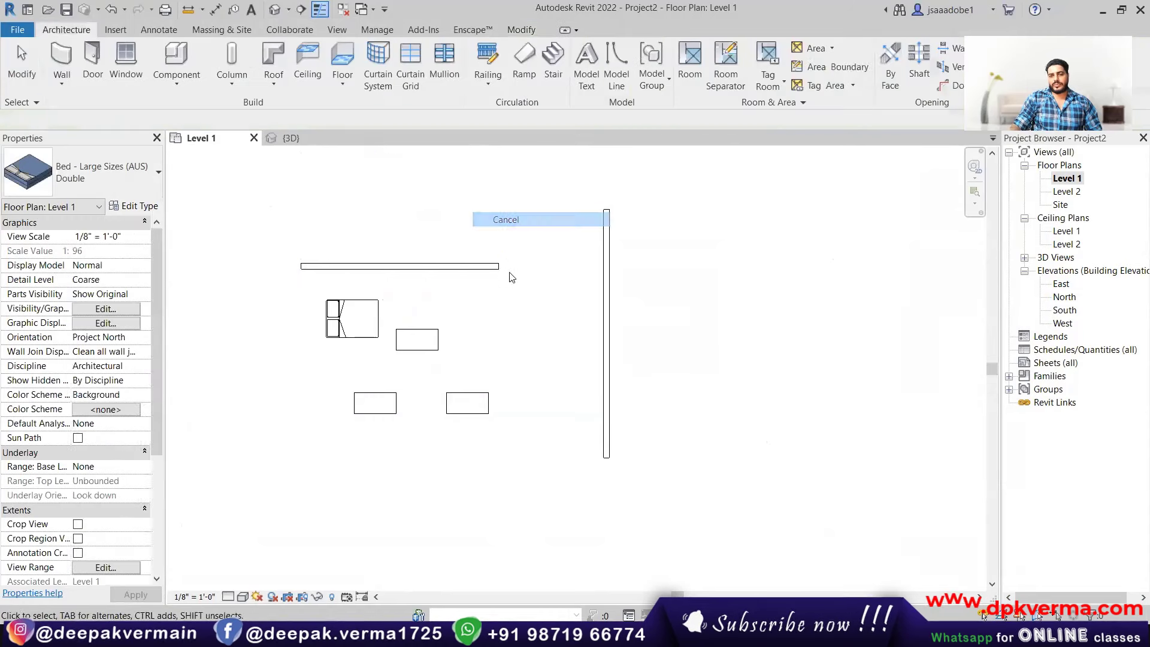
scroll(462, 249, up, 1)
click(595, 316)
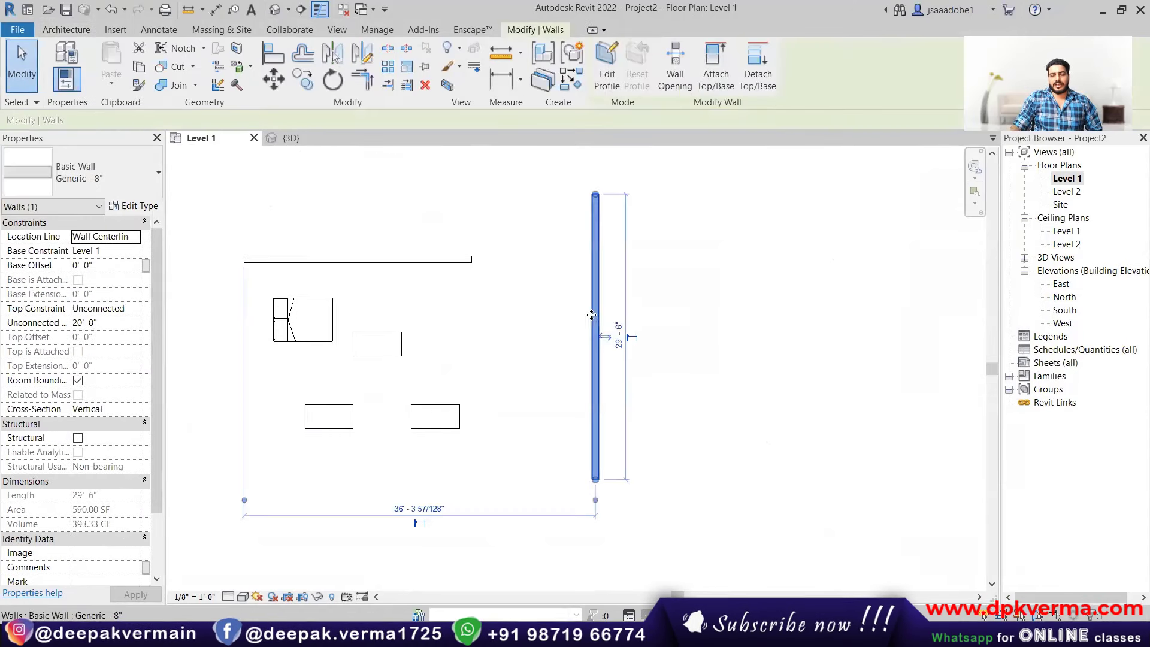
click(514, 329)
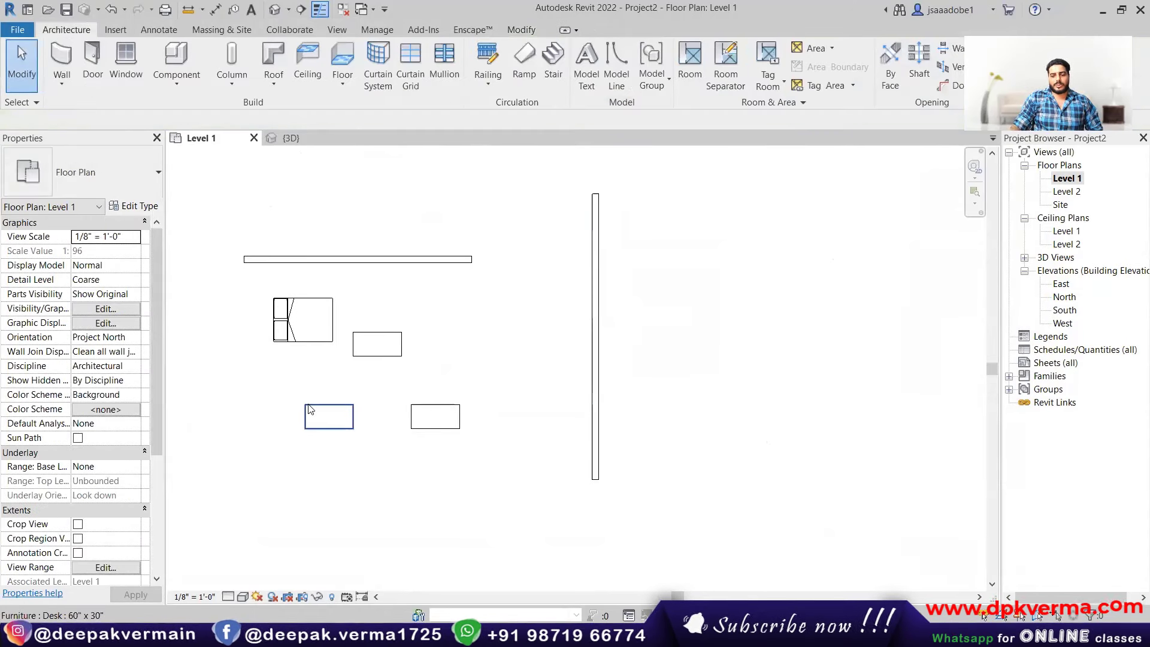
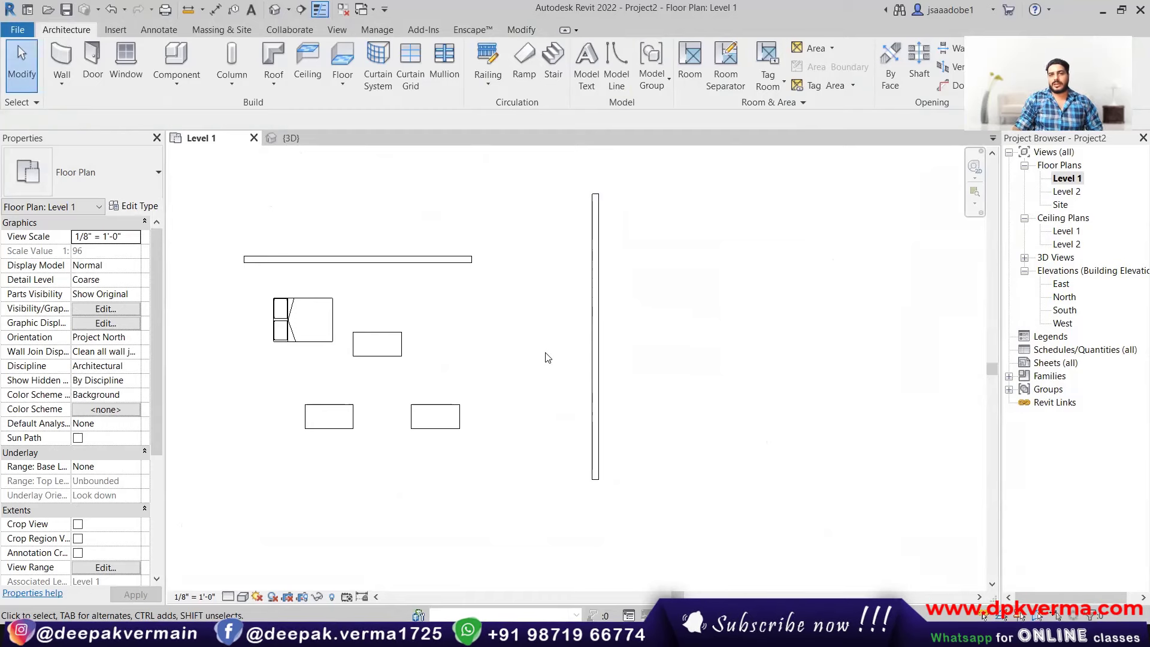
- Stretch the upper horizontal wall's right end to 64'-0", crossing through the vertical wall
click(522, 30)
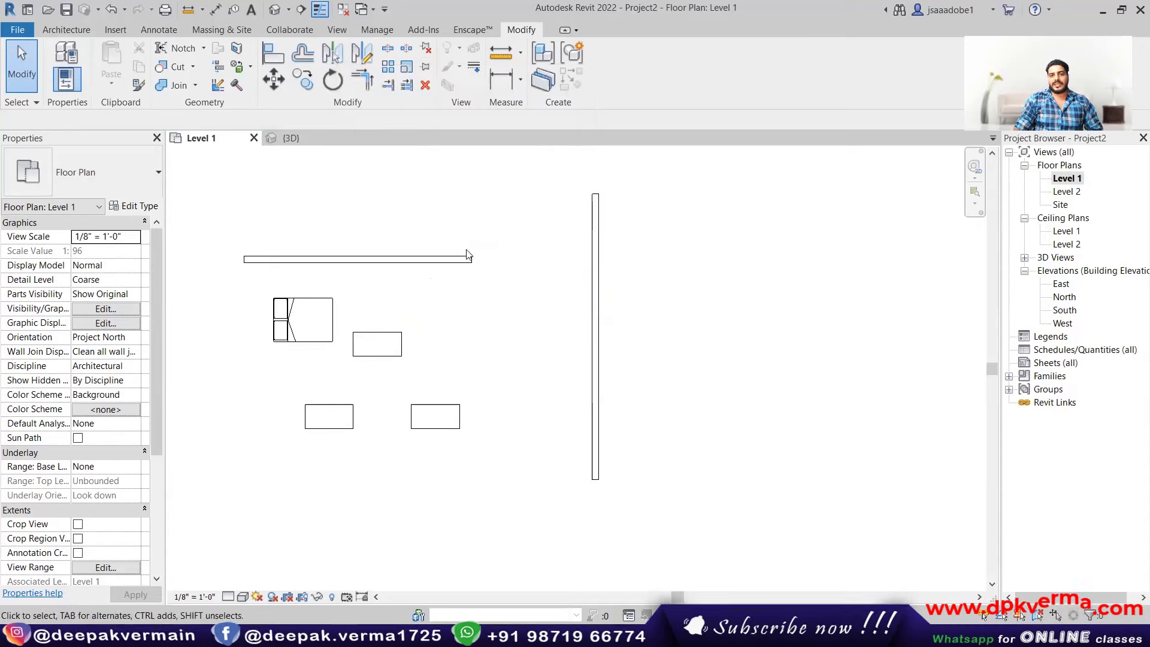
click(419, 259)
drag(472, 260, 755, 259)
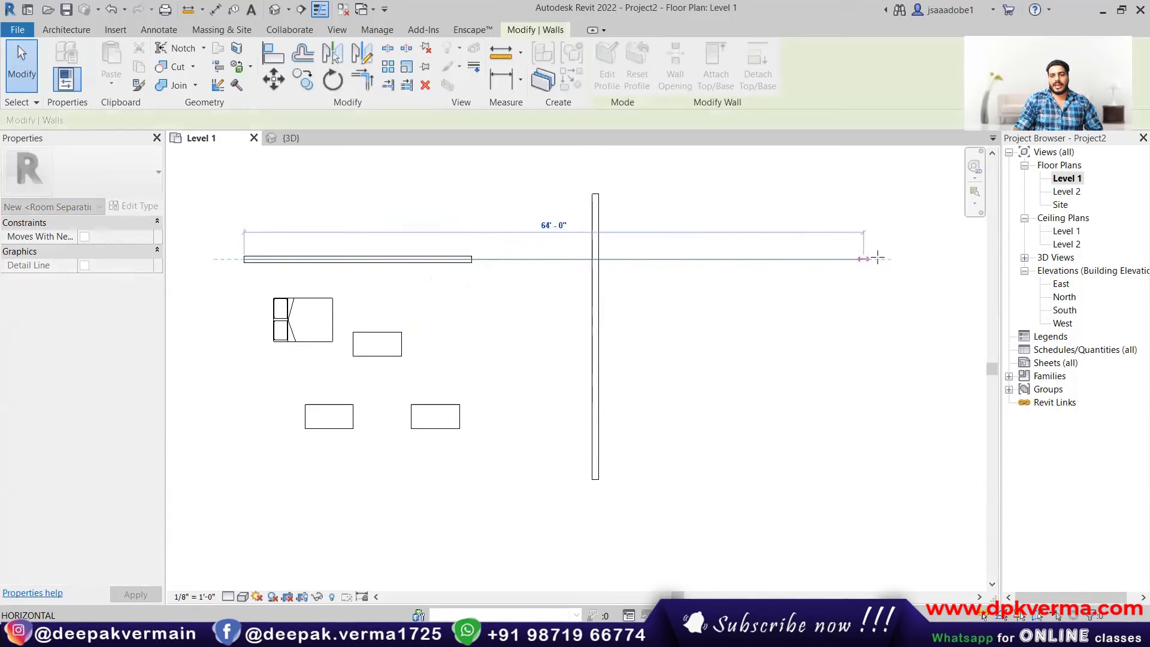
drag(878, 258, 803, 260)
click(690, 167)
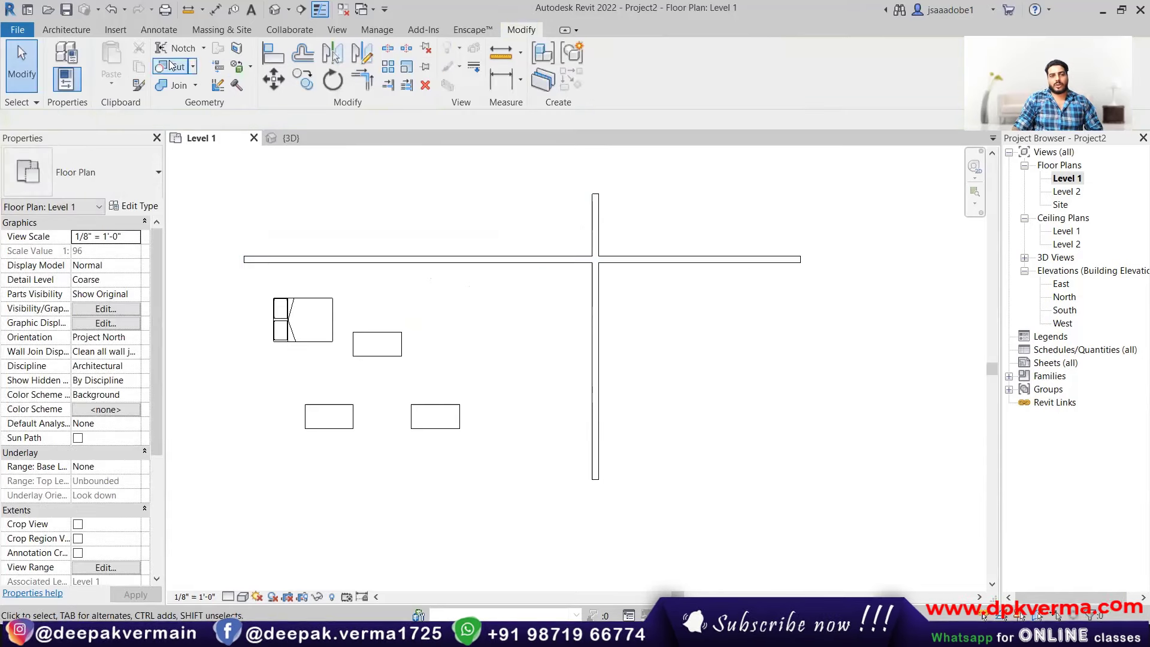
- Place a second door on the upper horizontal wall
click(64, 30)
click(92, 63)
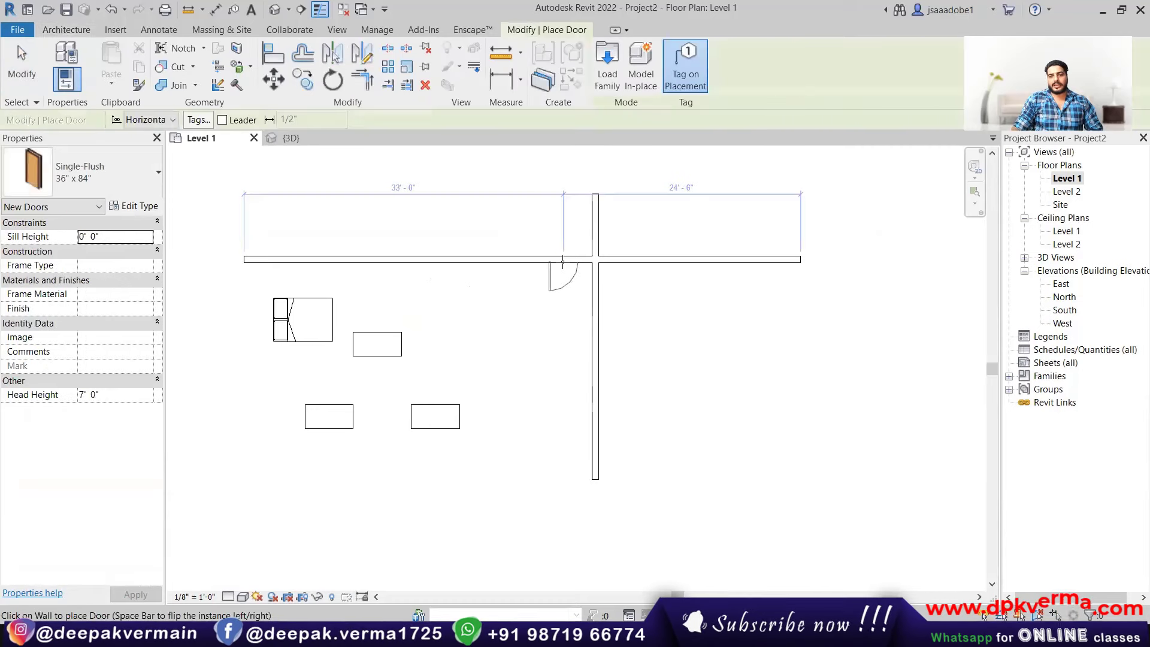
click(497, 262)
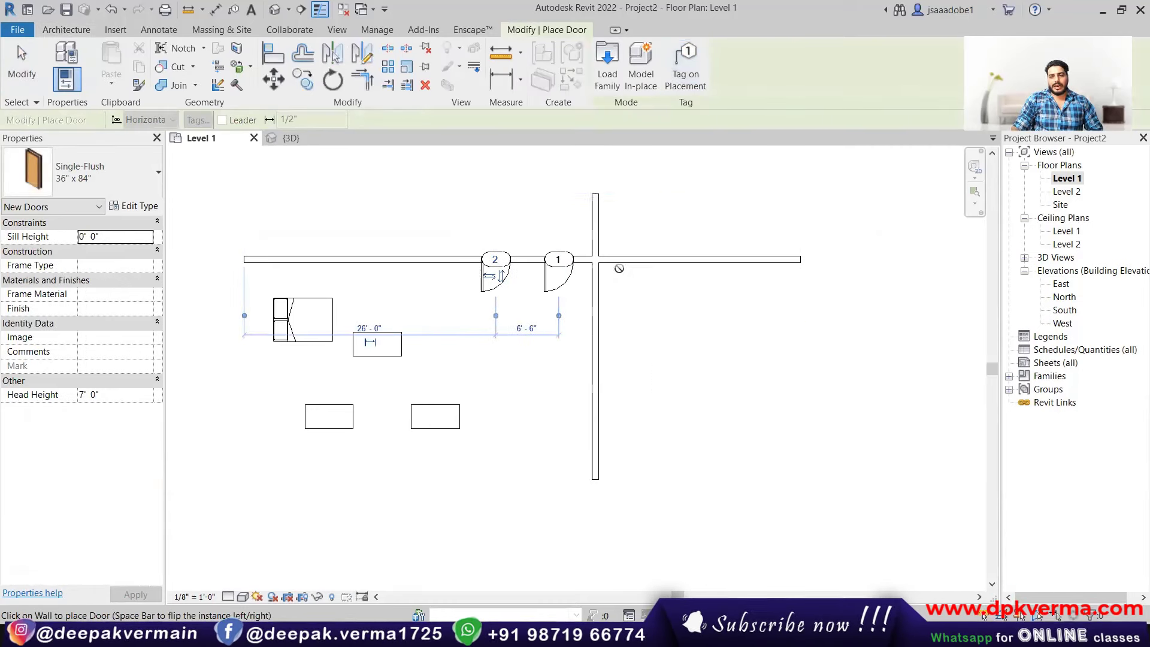
key(Escape)
- Slide door 1 right until it sits against the vertical wall
click(557, 276)
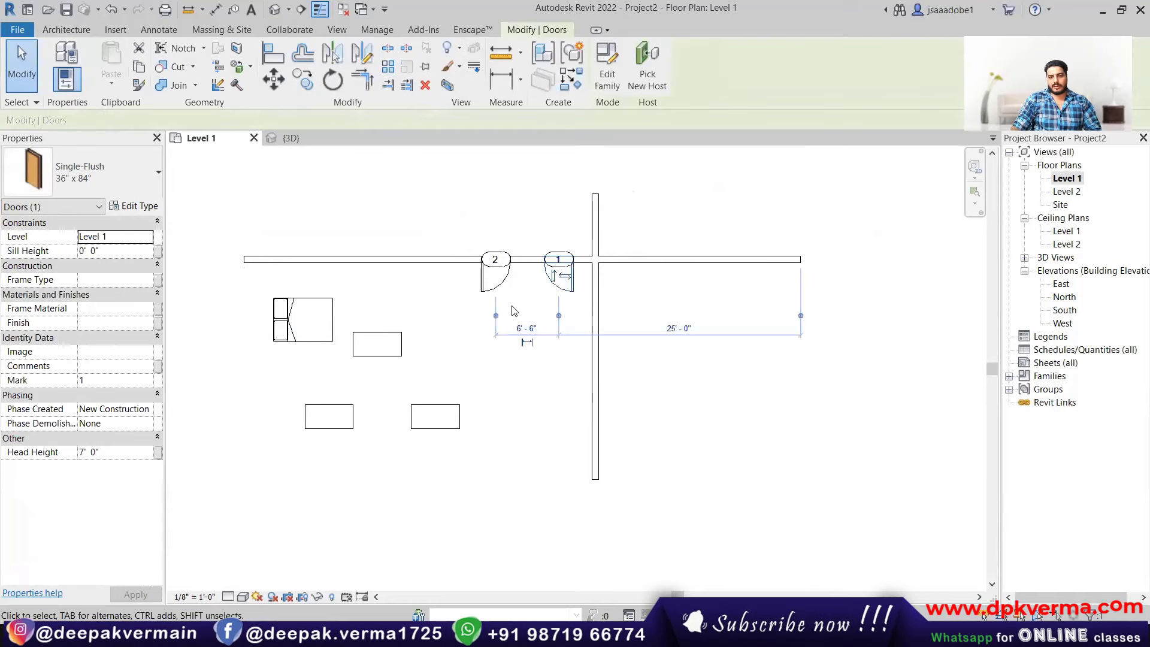
scroll(544, 291, up, 2)
drag(583, 292, 600, 292)
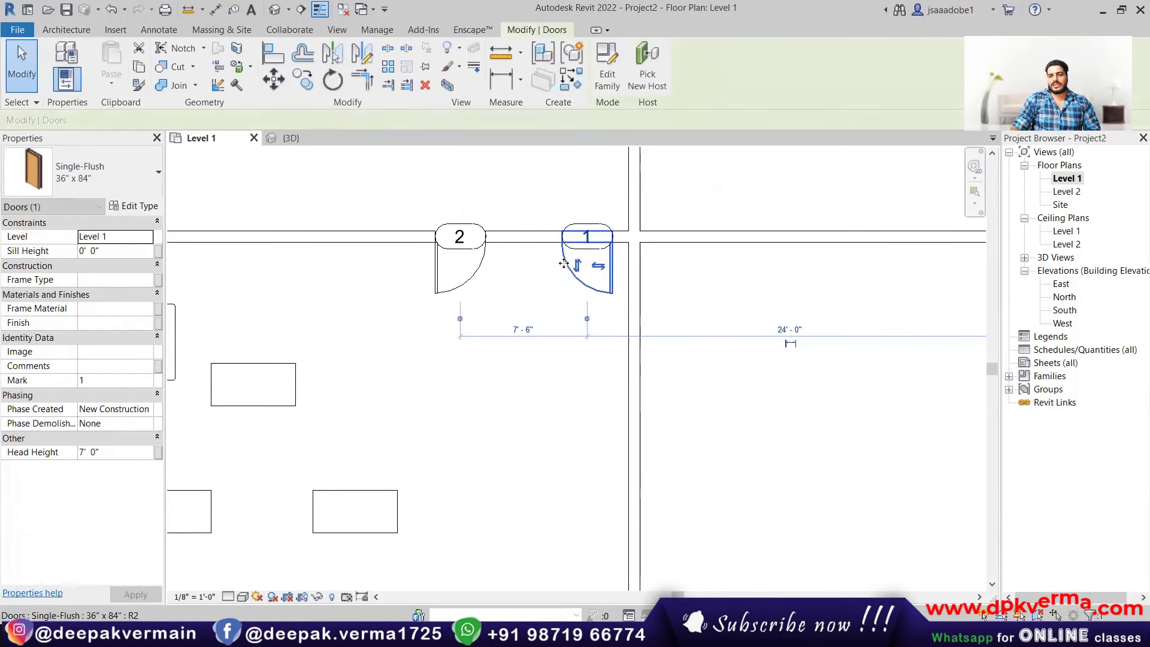
click(598, 221)
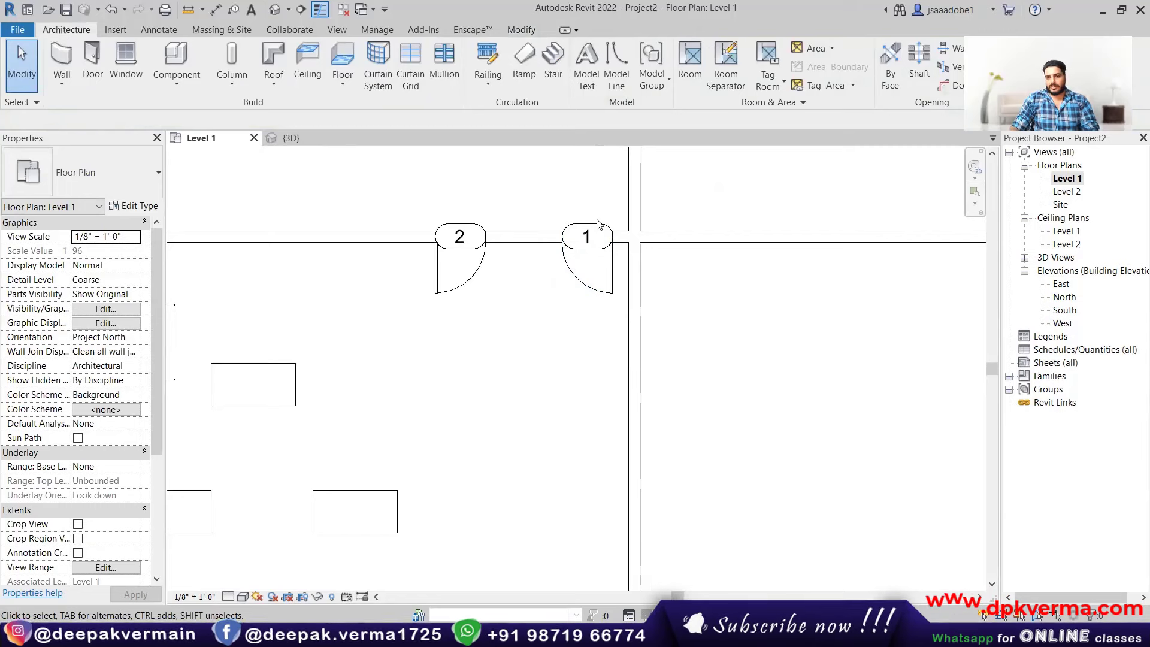
- Delete both door tags and door 2, then add a 36" x 48" fixed window
click(590, 234)
key(Delete)
click(461, 228)
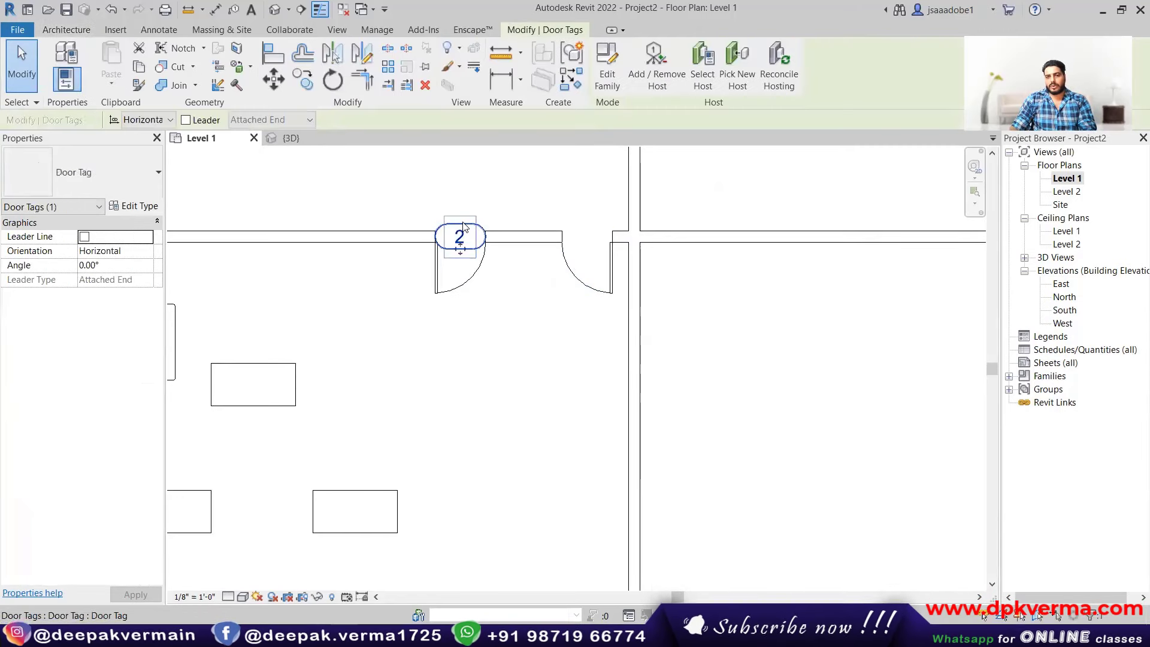
key(Delete)
click(487, 270)
key(Delete)
click(122, 52)
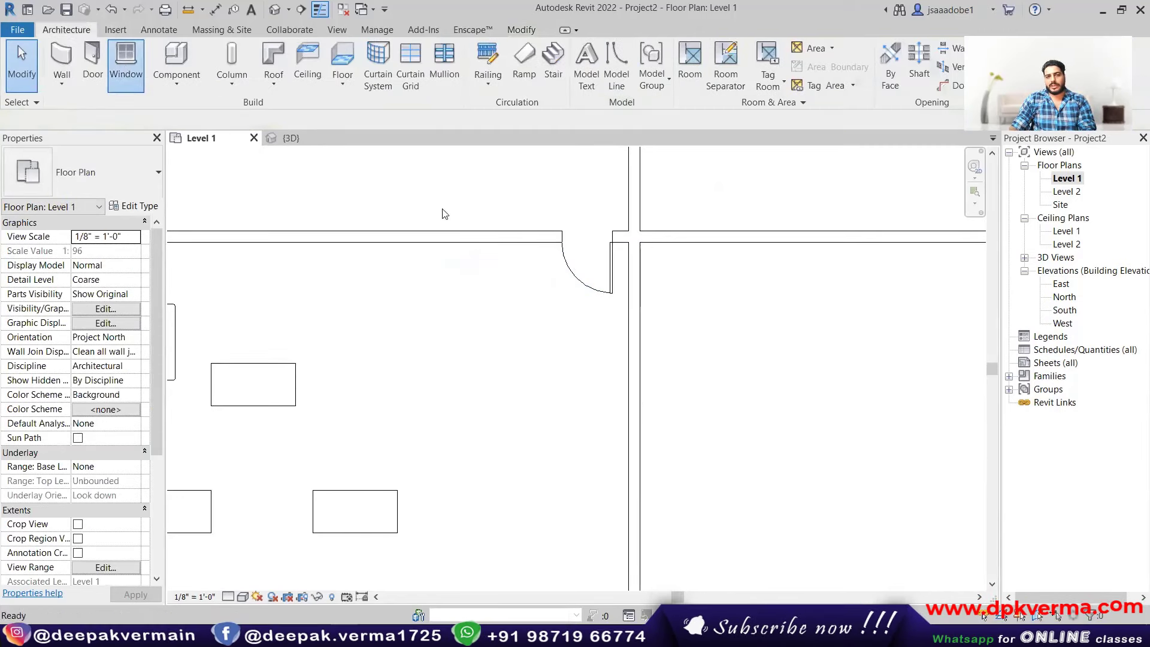
right_click(497, 189)
- Select the four furniture pieces, the door and the window as one set
click(507, 196)
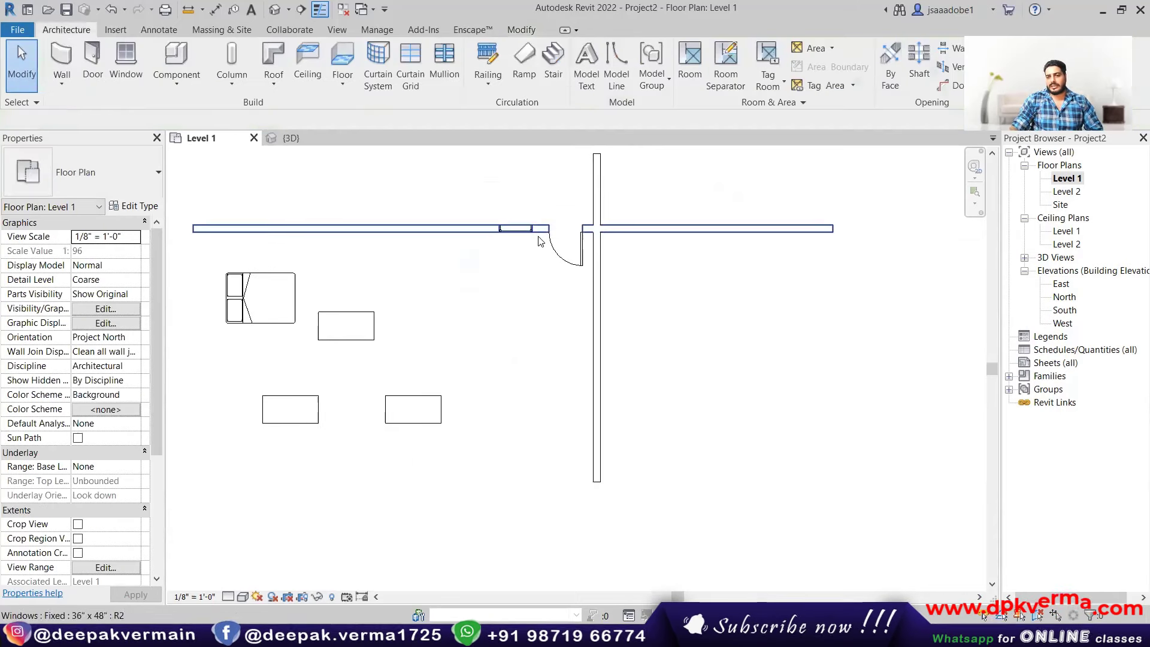
scroll(578, 309, down, 2)
scroll(578, 309, down, 1)
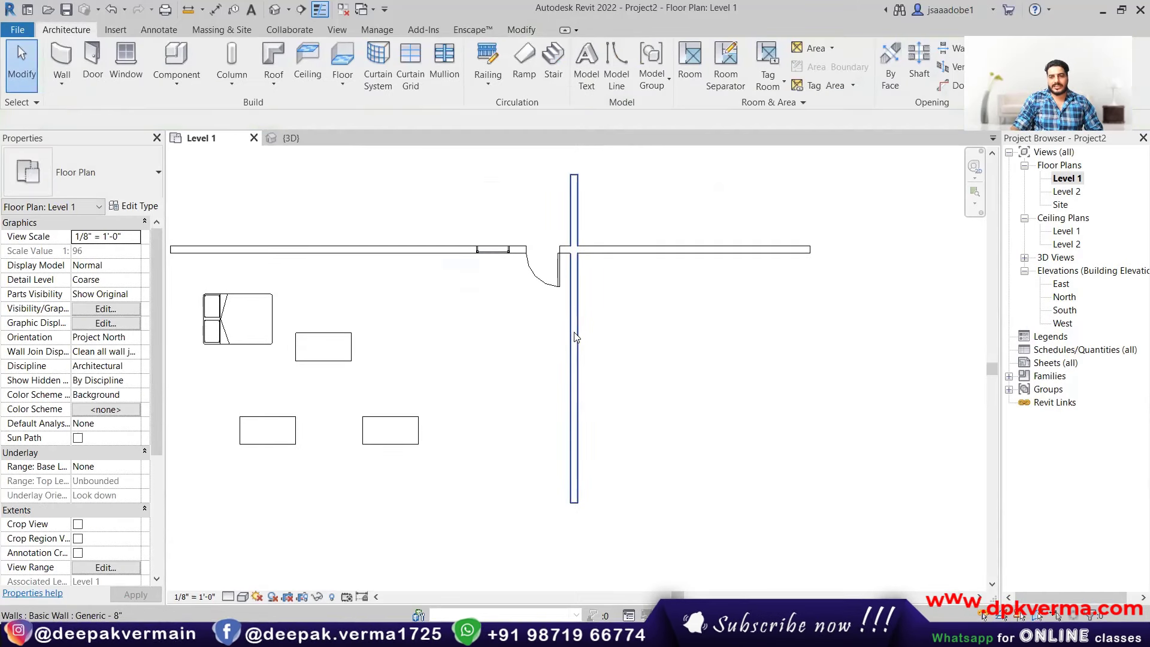
scroll(544, 336, down, 1)
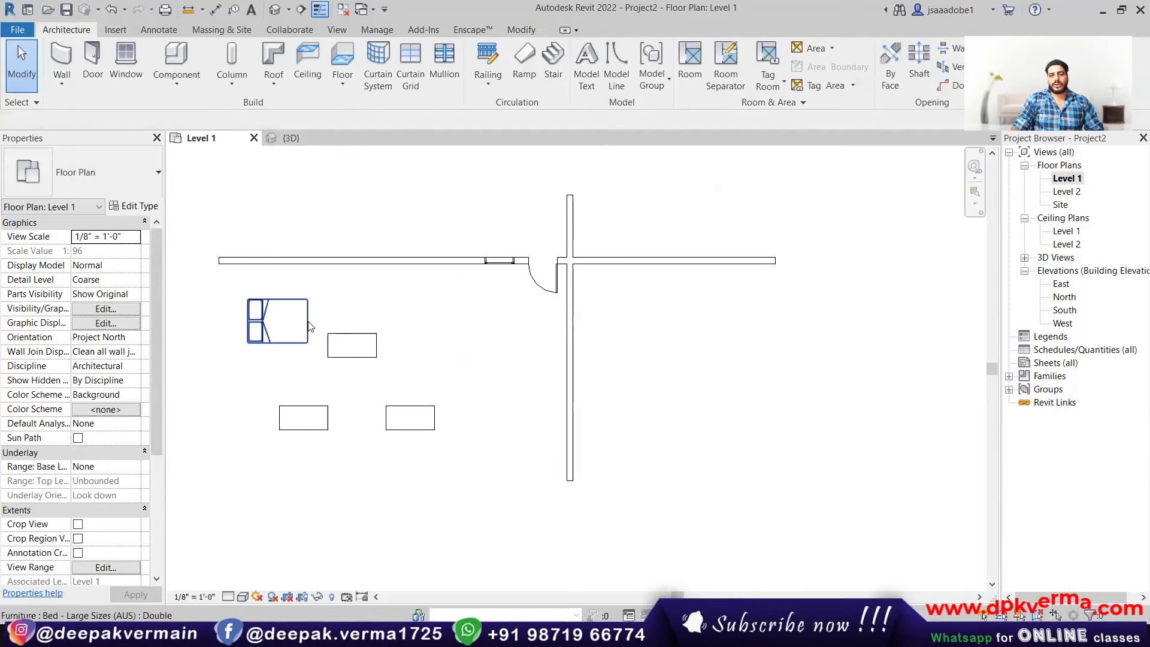
middle_drag(347, 331, 371, 320)
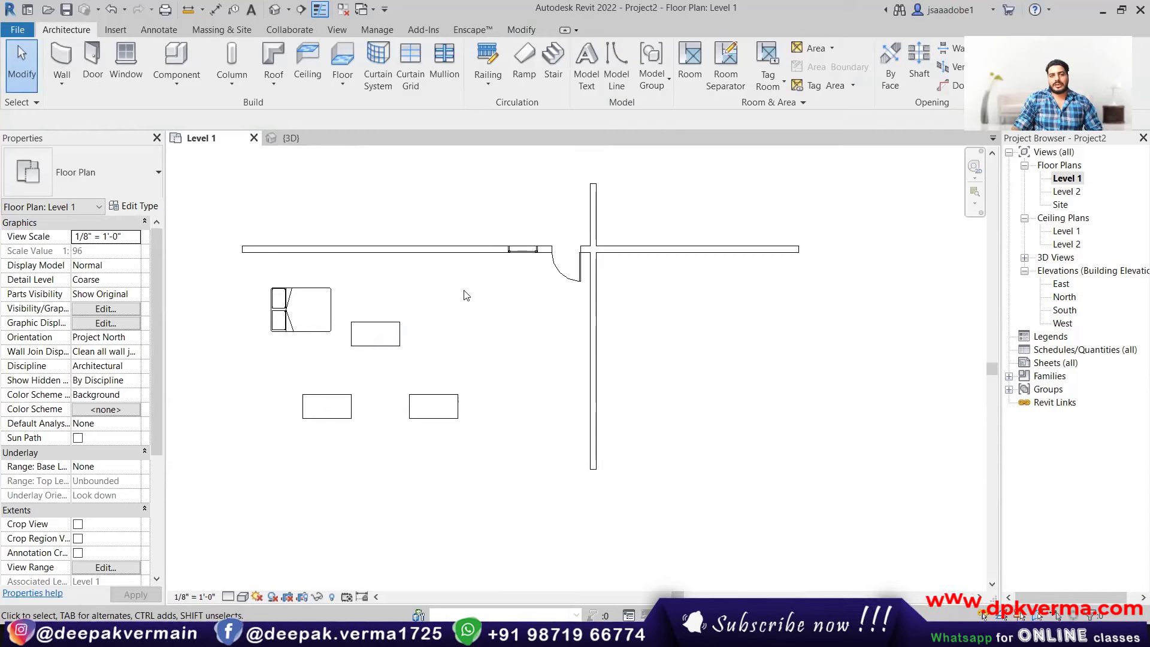
click(520, 32)
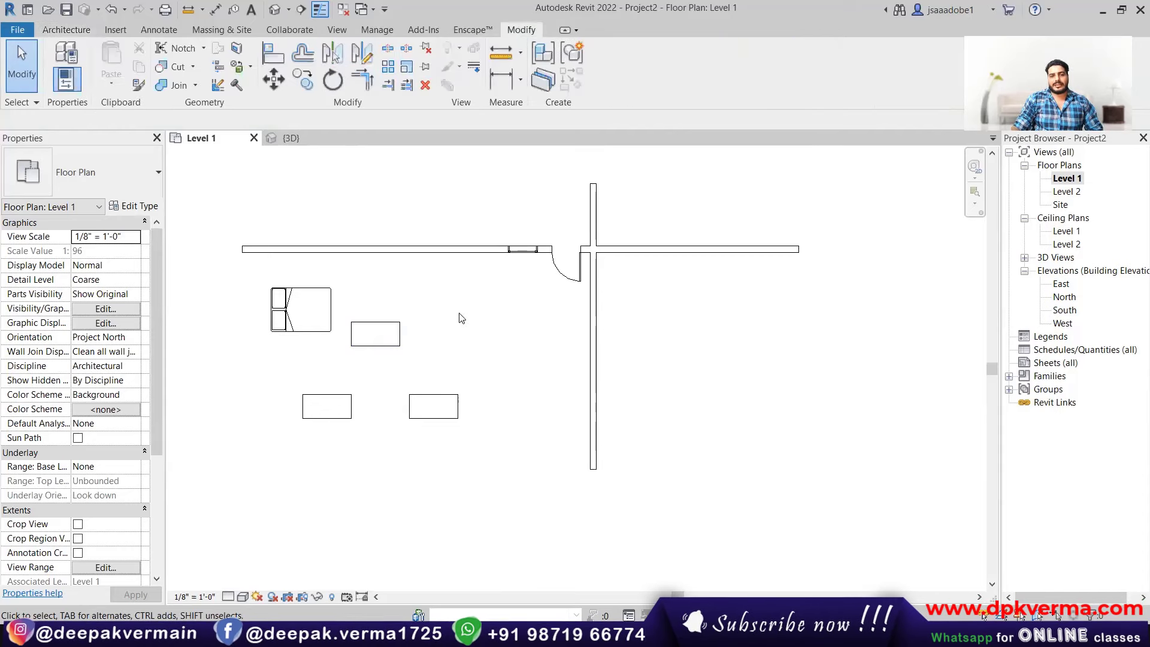
drag(527, 282, 228, 426)
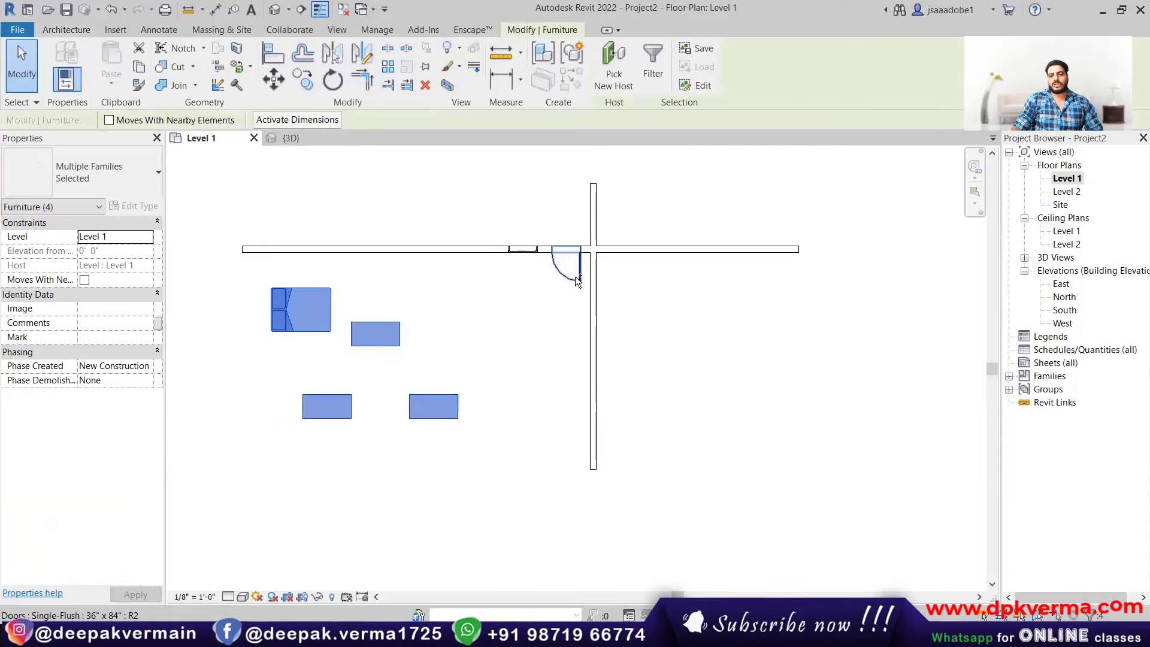
ctrl+click(532, 251)
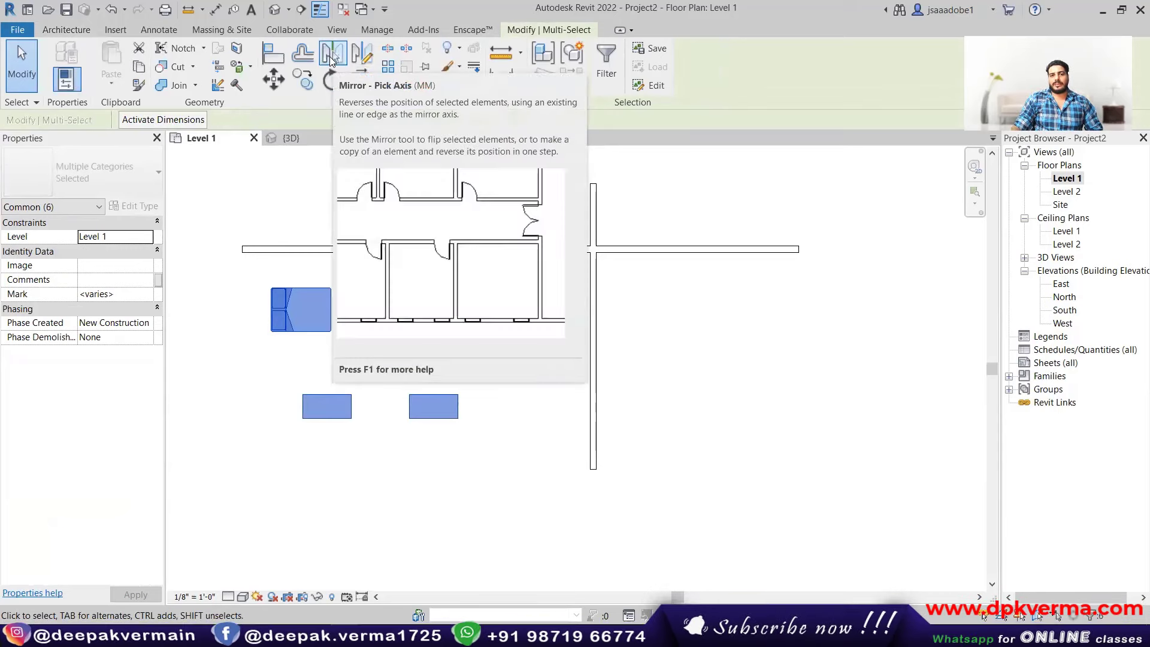
- Mirror the selected furniture, door and window about the vertical wall
click(331, 60)
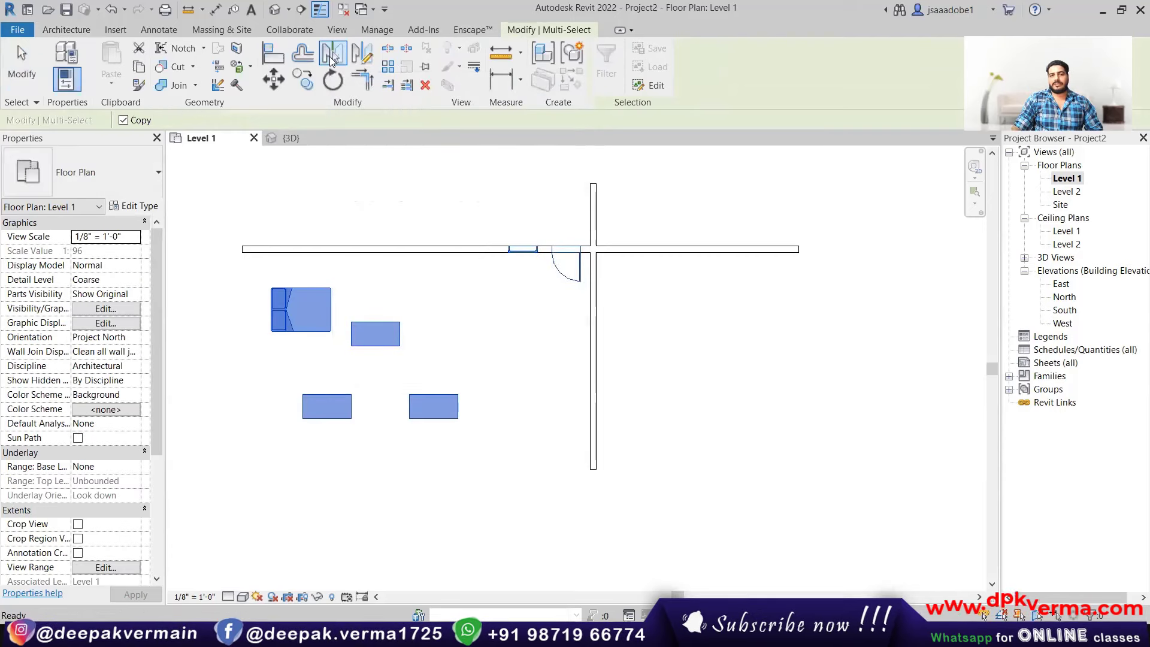
click(593, 340)
click(495, 359)
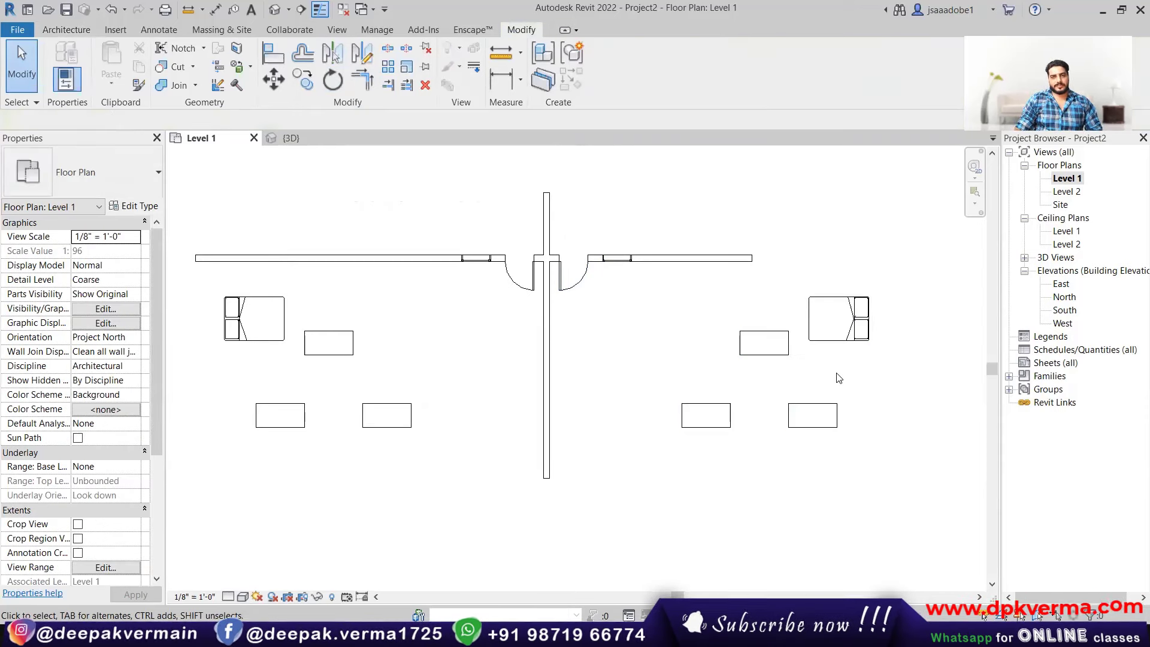
- Delete the mirrored furniture, the vertical wall, and the mirrored door and window
scroll(745, 380, down, 3)
middle_drag(745, 380, 613, 340)
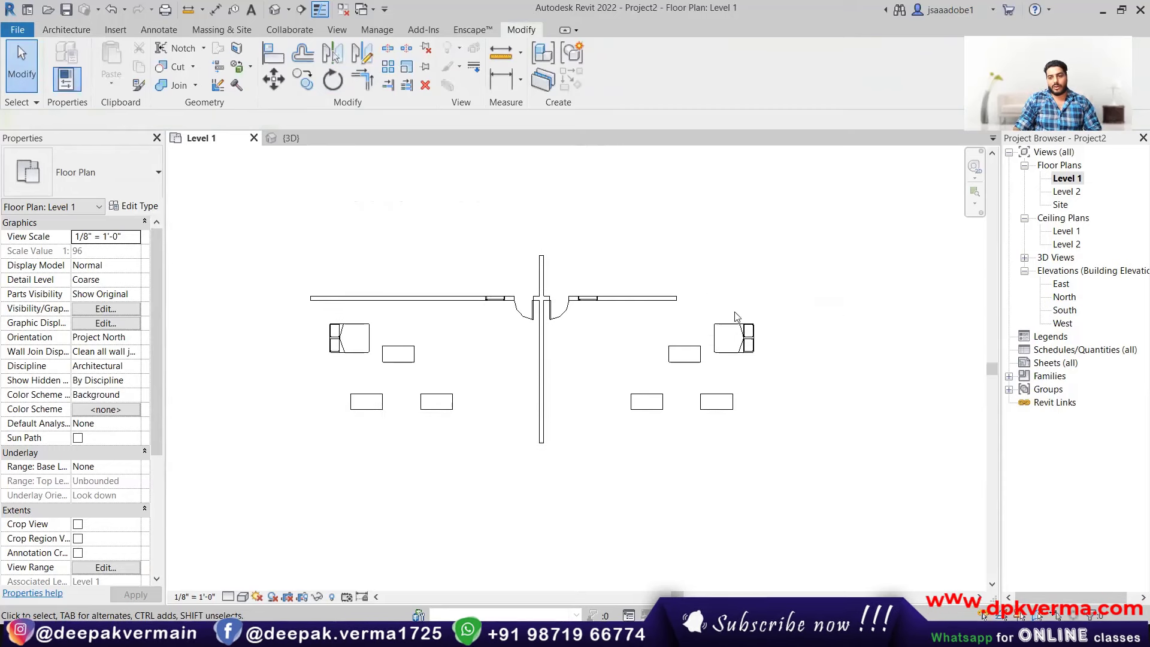
drag(773, 315, 617, 417)
key(Delete)
click(546, 374)
key(Delete)
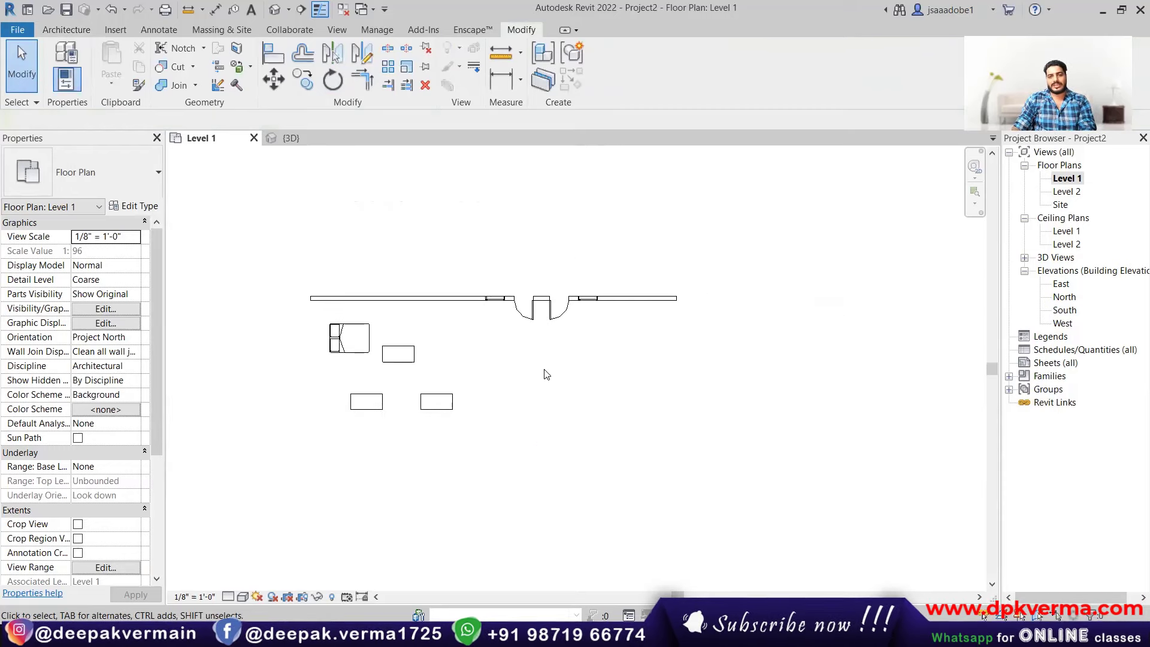
click(599, 296)
key(Delete)
key(Delete)
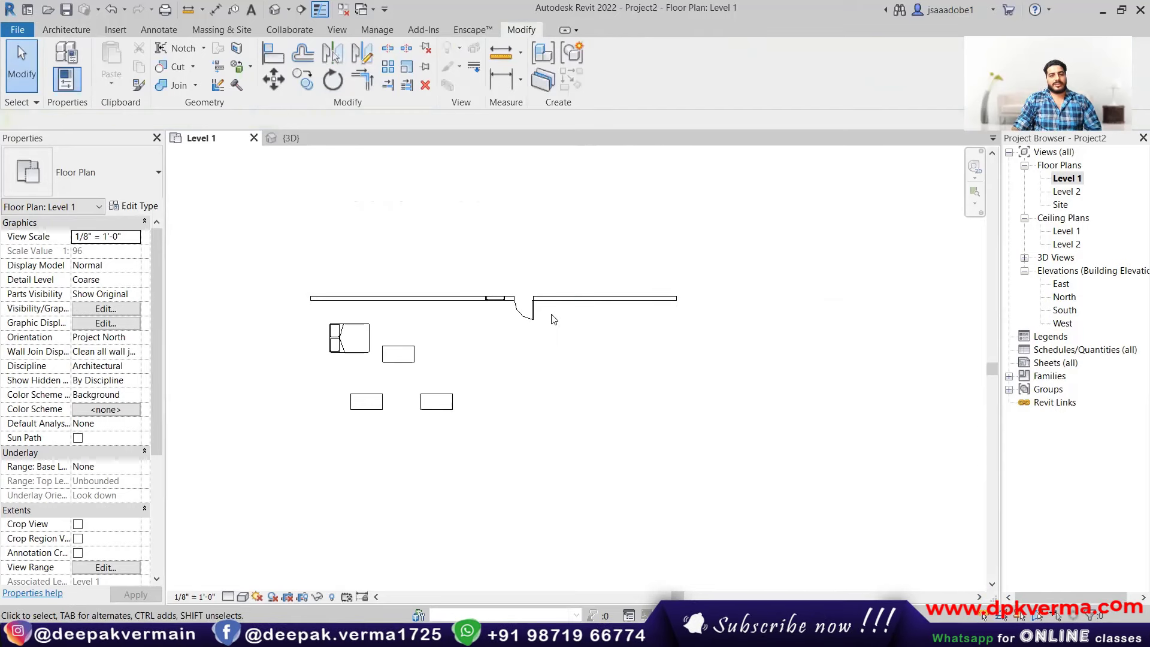
- Mirror the furniture, door and window about a drawn vertical axis on the wall
drag(322, 260, 543, 452)
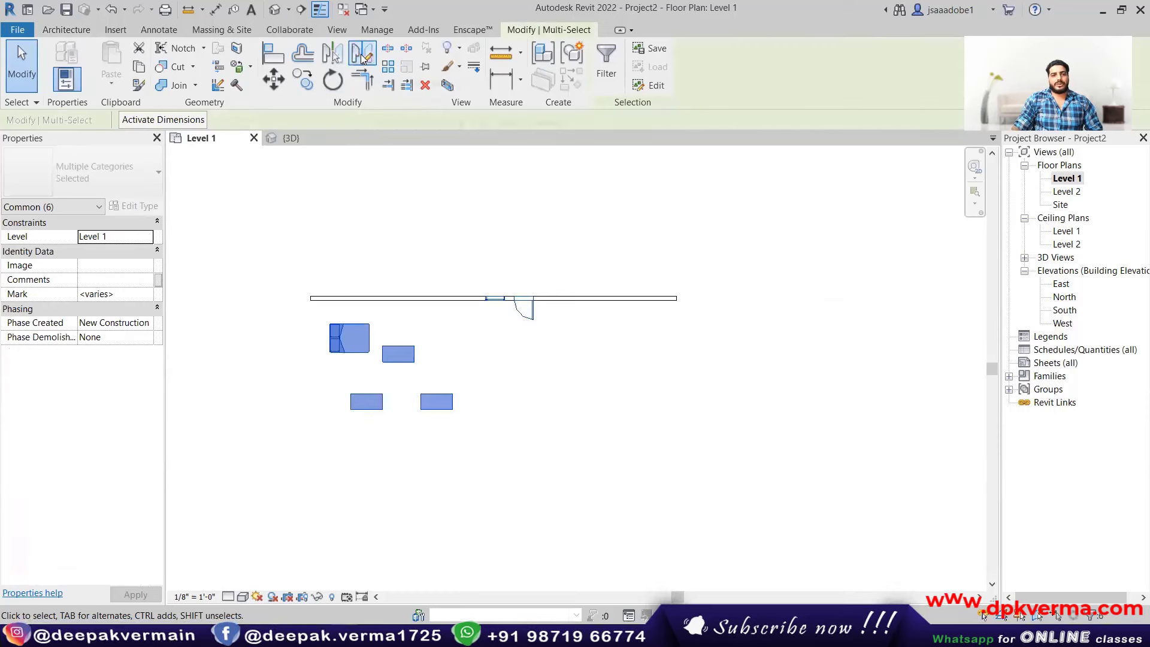
click(361, 58)
scroll(536, 318, up, 1)
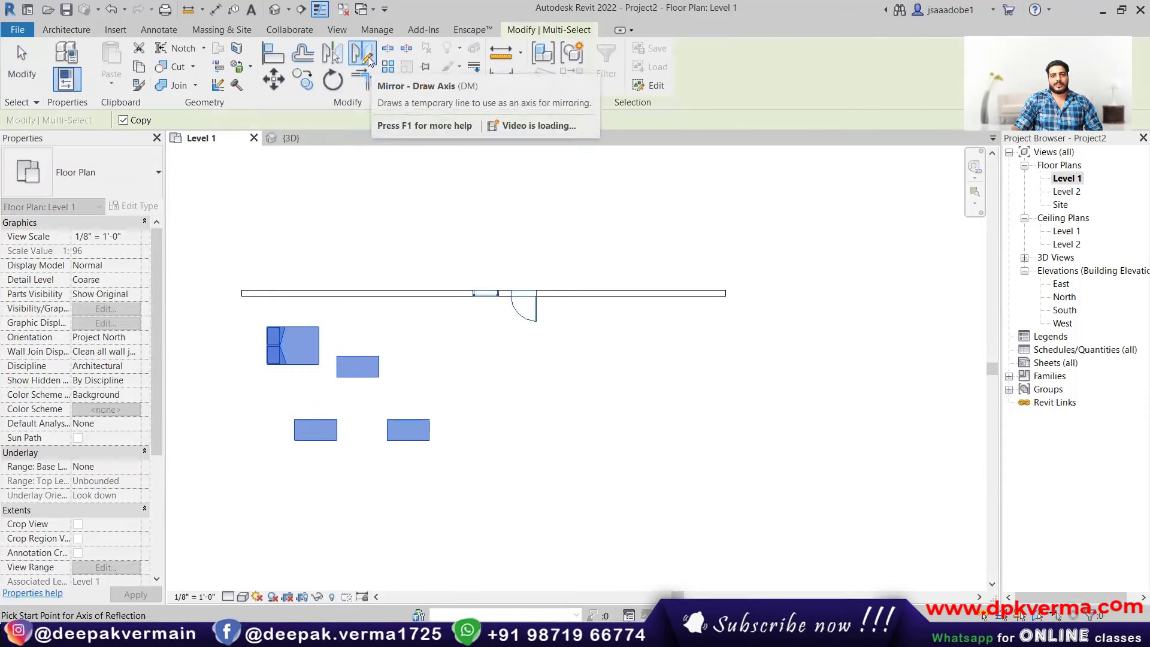
click(554, 294)
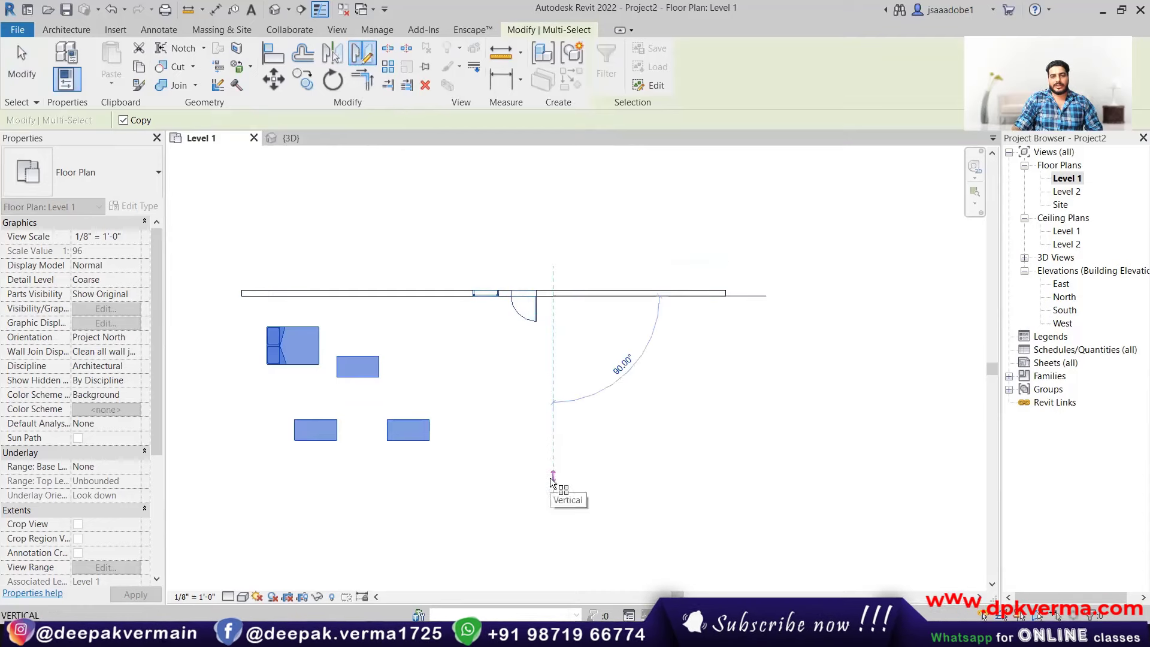
click(553, 487)
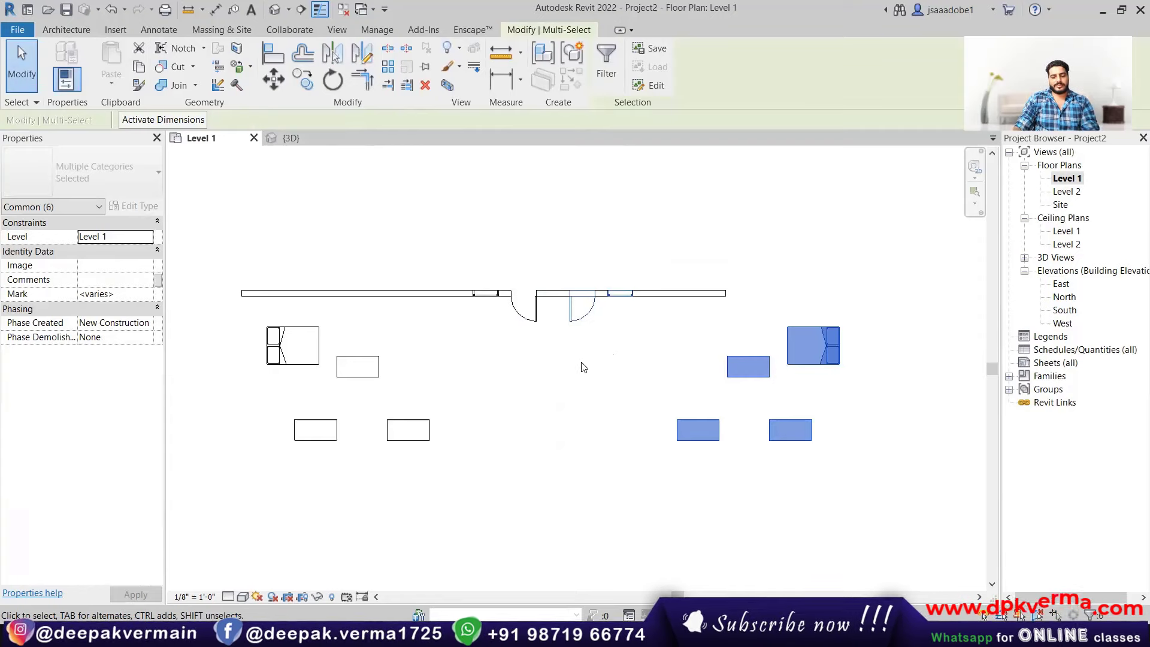
- Undo the mirrored copies and delete a door using the DE command
key(ctrl+z)
key(ctrl+z)
key(d)
key(e)
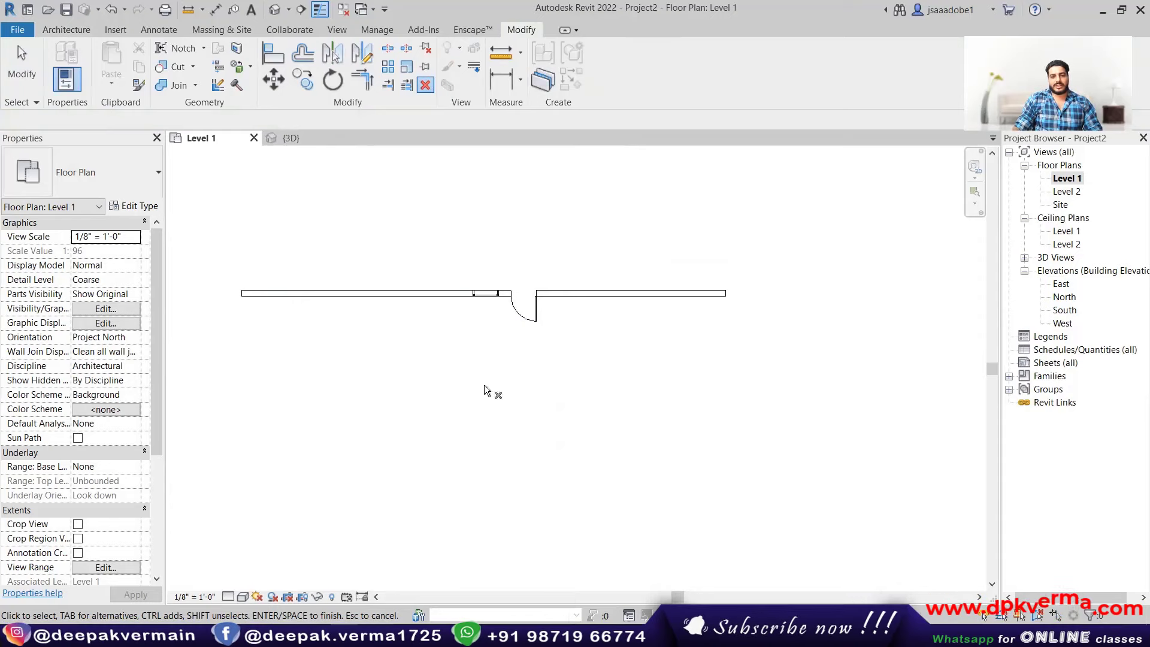
click(522, 307)
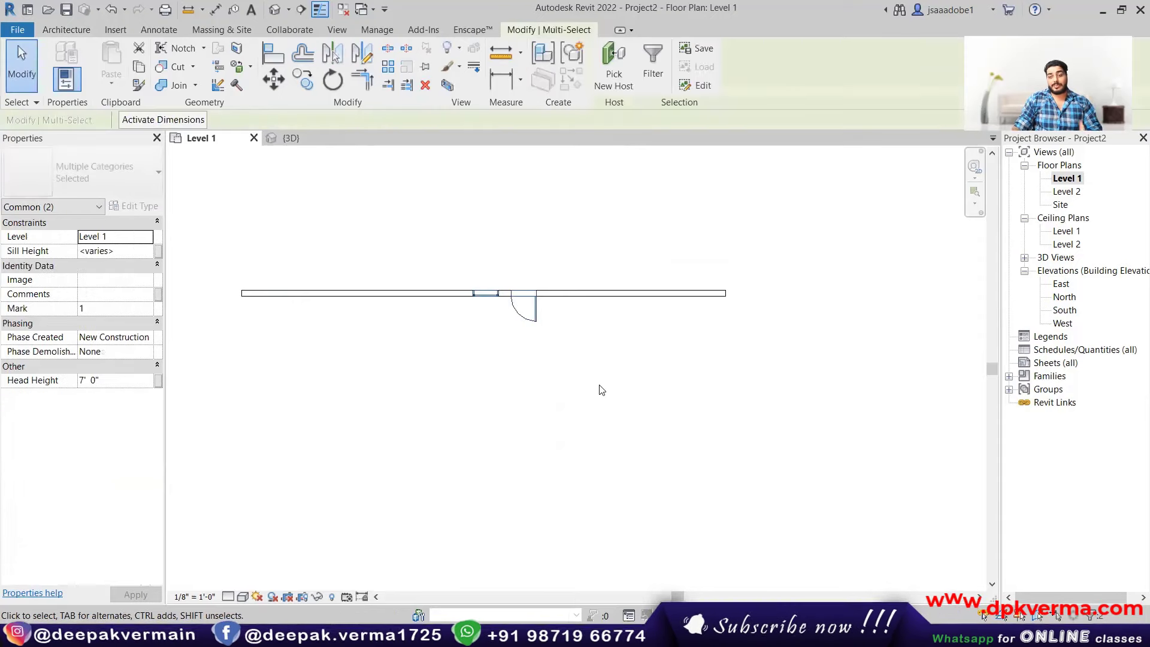
key(Return)
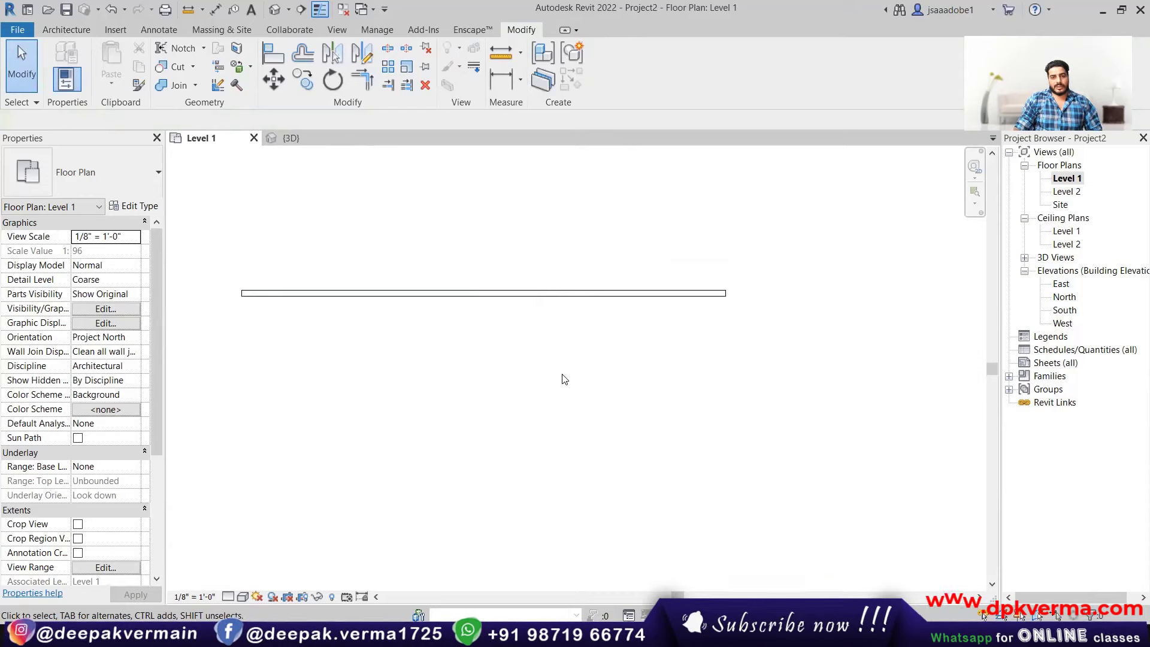
- Restore the vertical wall with undo/redo and delete the door to its right
key(ctrl+z)
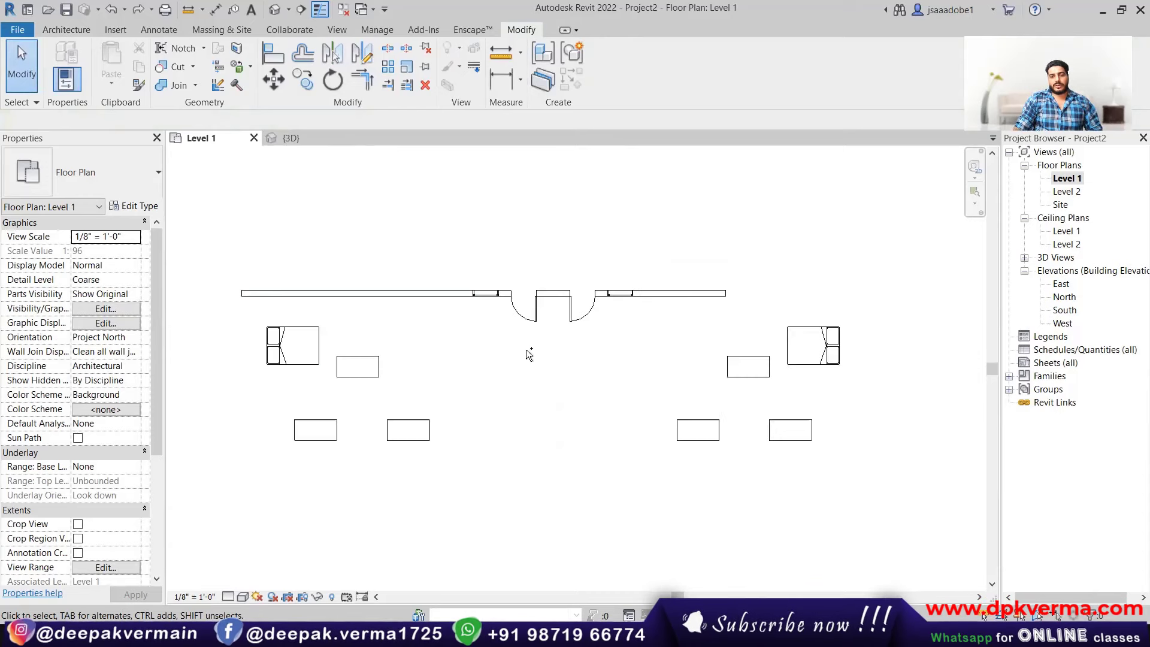
key(ctrl+z)
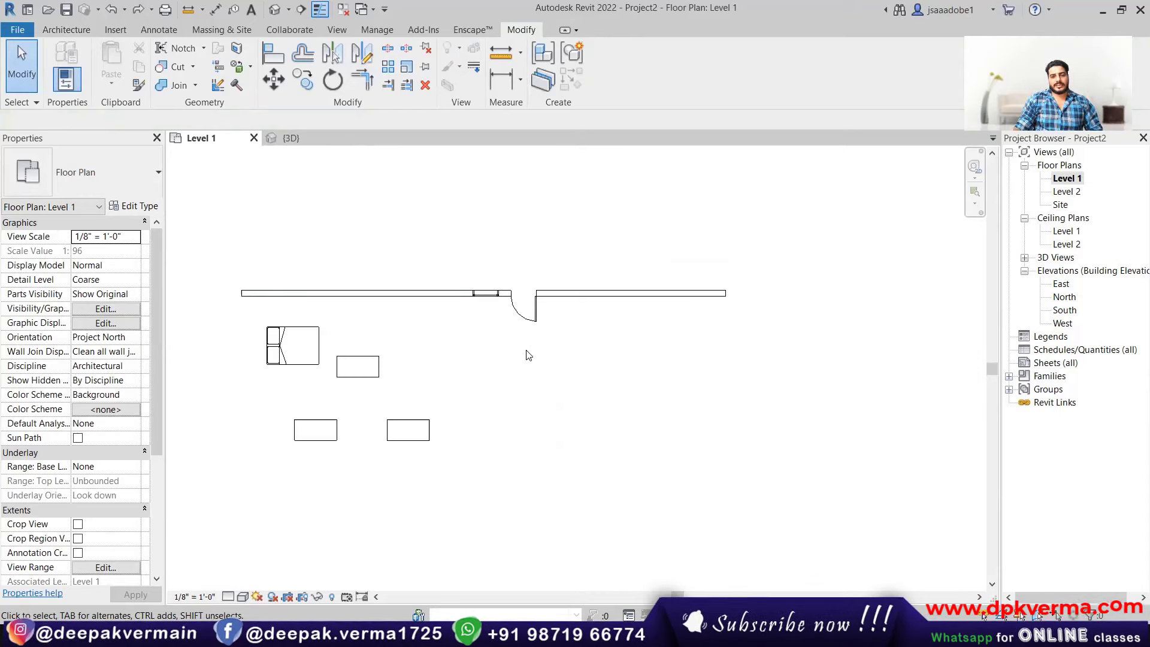
key(ctrl+y)
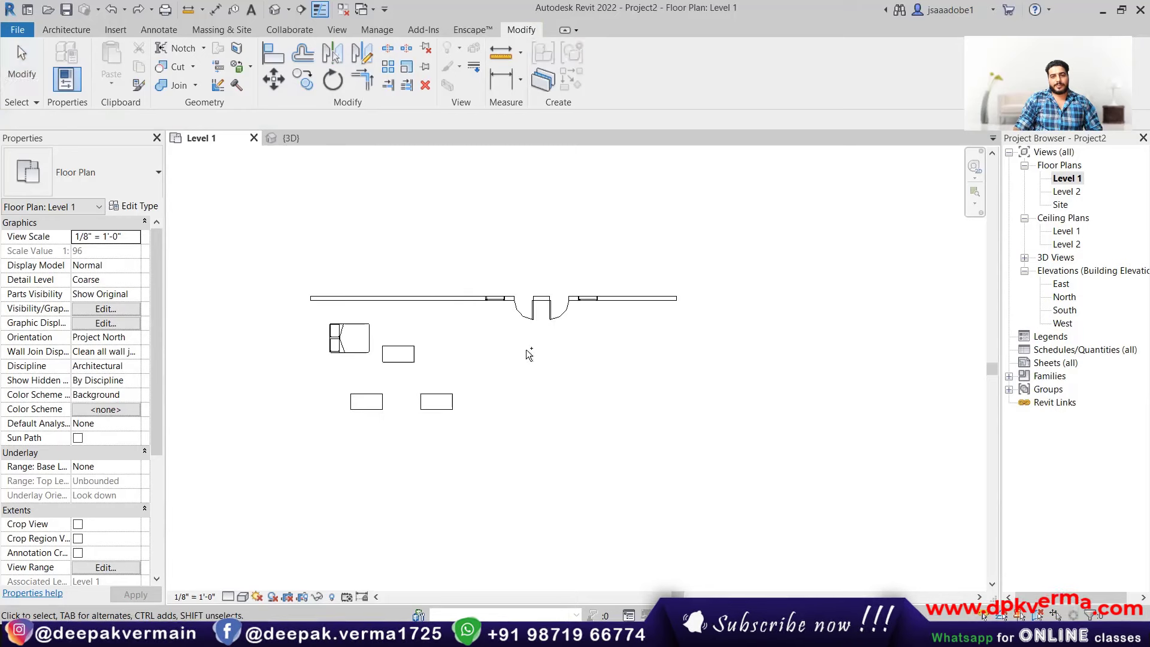
key(ctrl+y)
scroll(525, 357, up, 2)
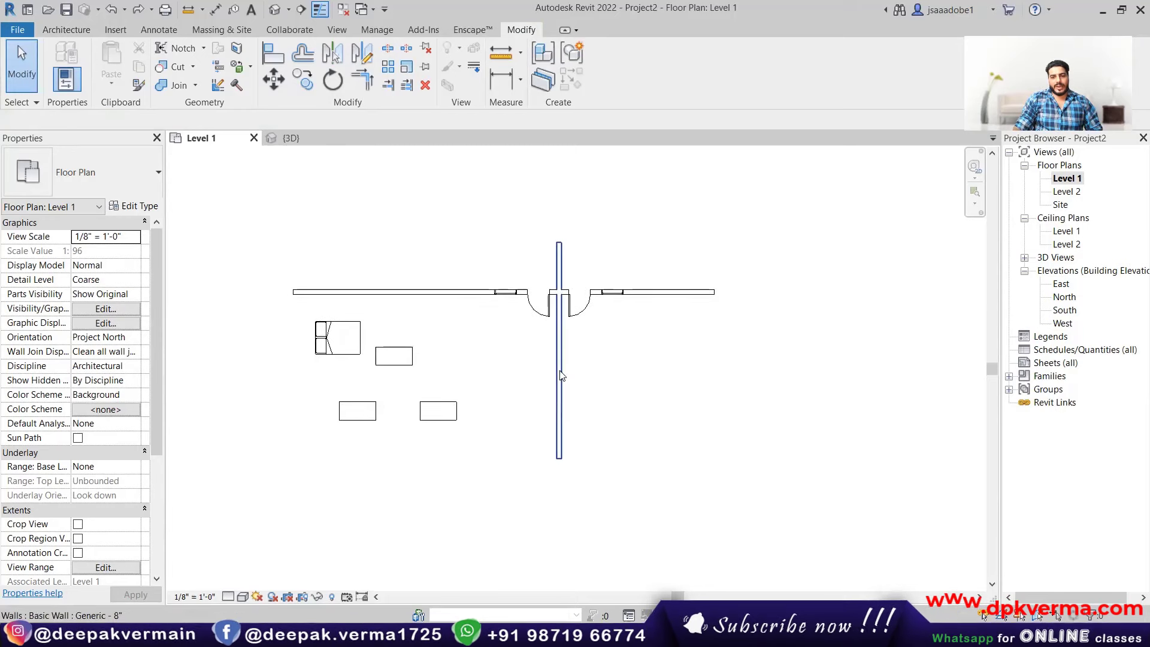
click(556, 260)
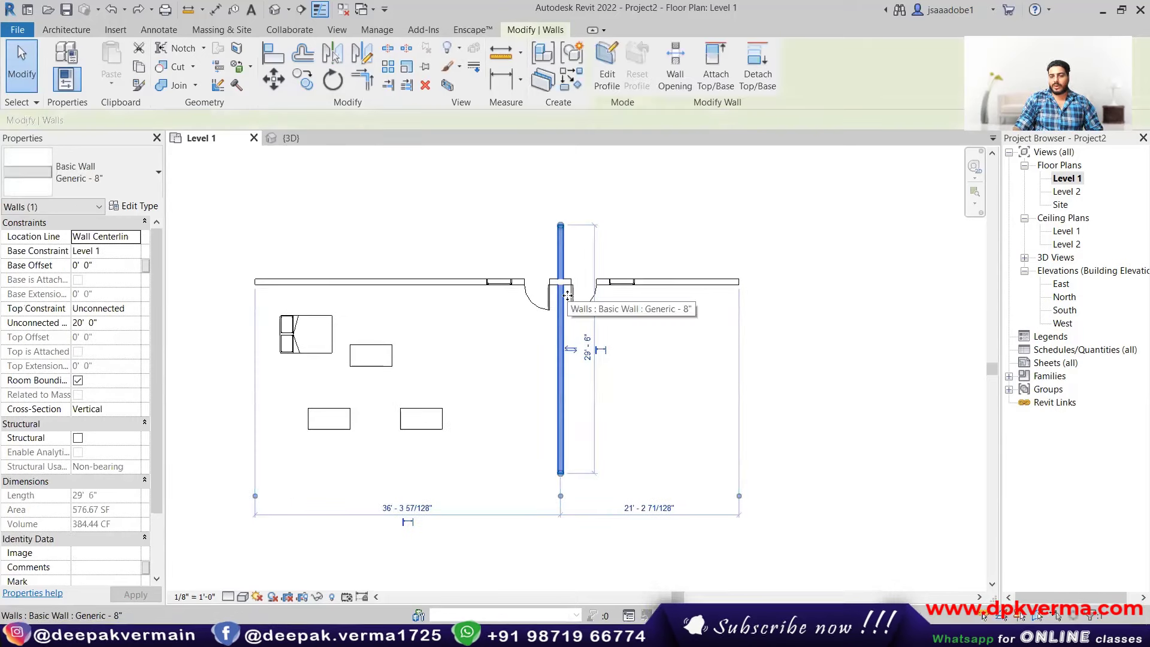
click(513, 351)
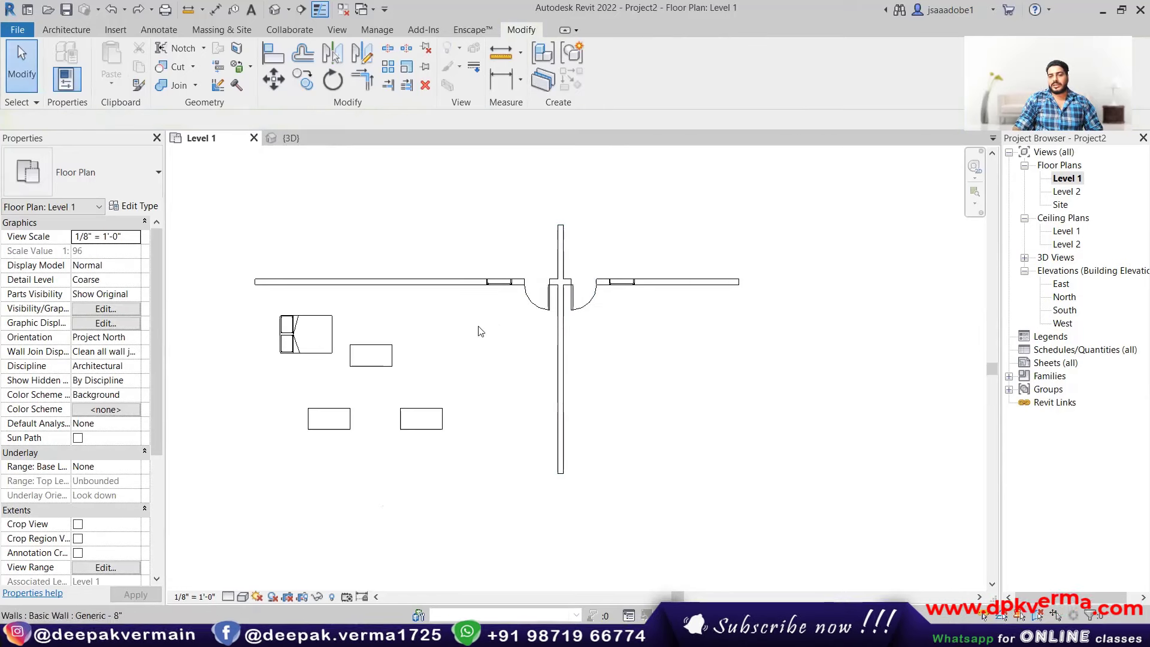
click(596, 310)
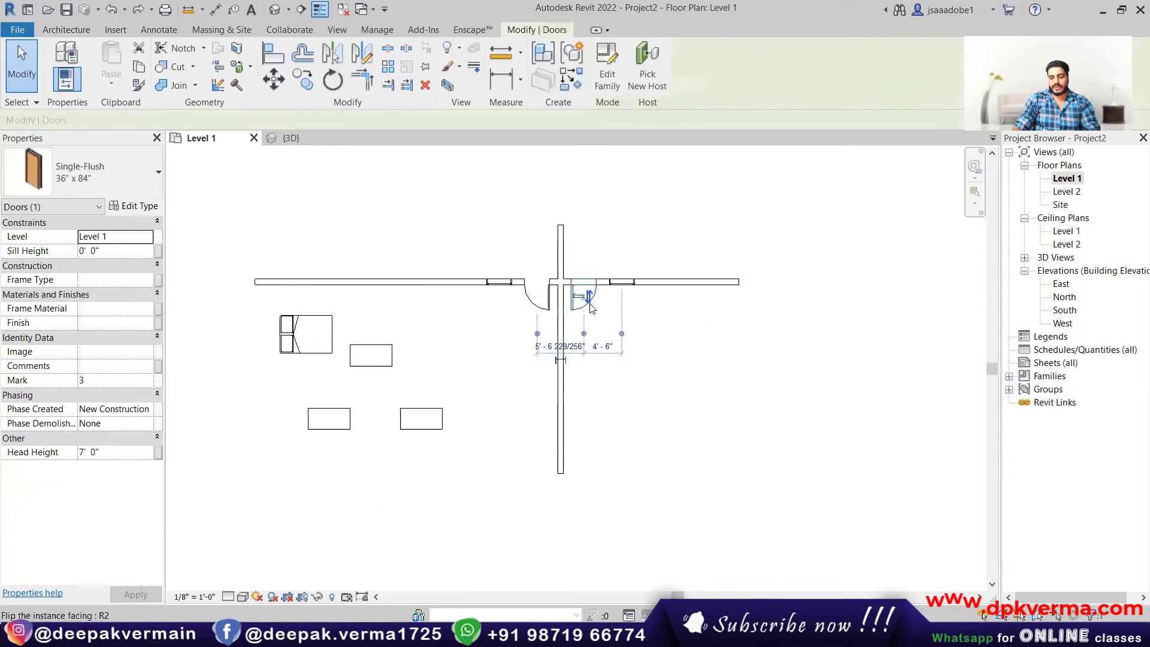
key(Delete)
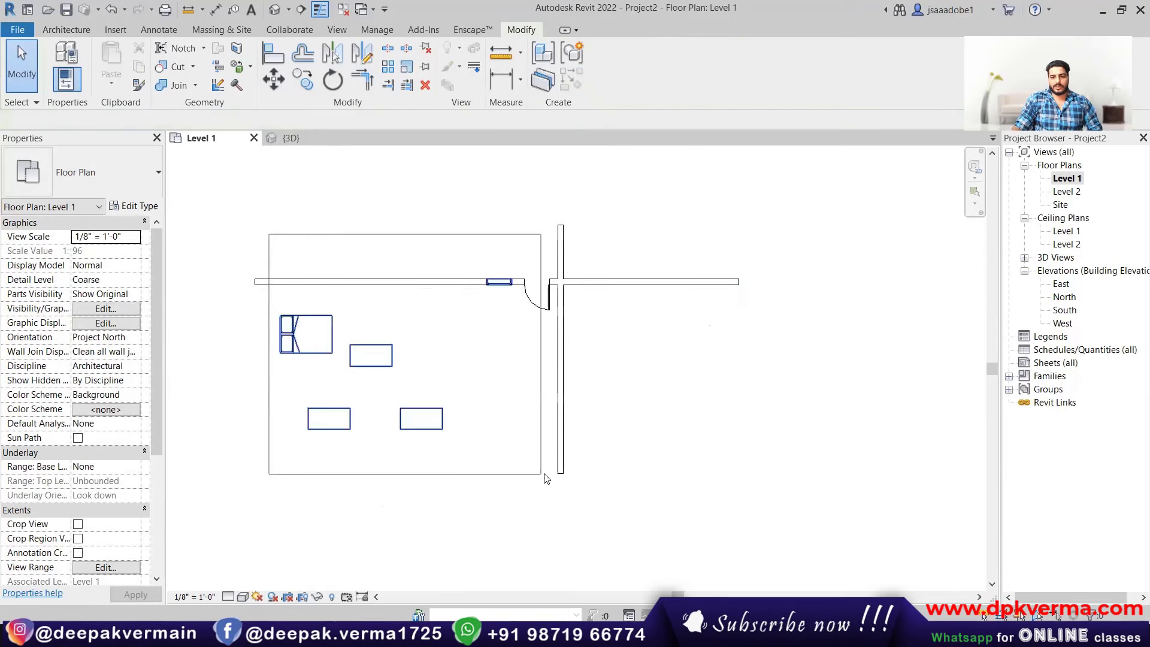
- Delete all the left-side furniture and zoom to fit the plan
drag(268, 234, 548, 476)
drag(462, 333, 267, 475)
key(Delete)
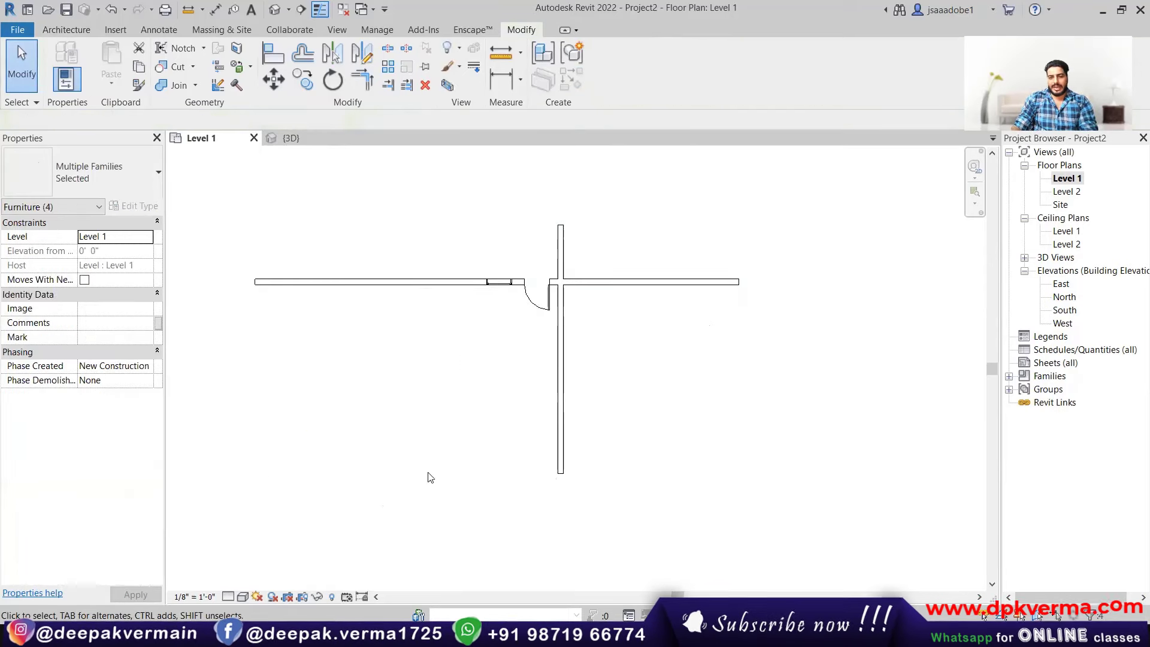
key(z)
key(f)
- Place a double bed rotated with its head against the vertical wall
click(66, 29)
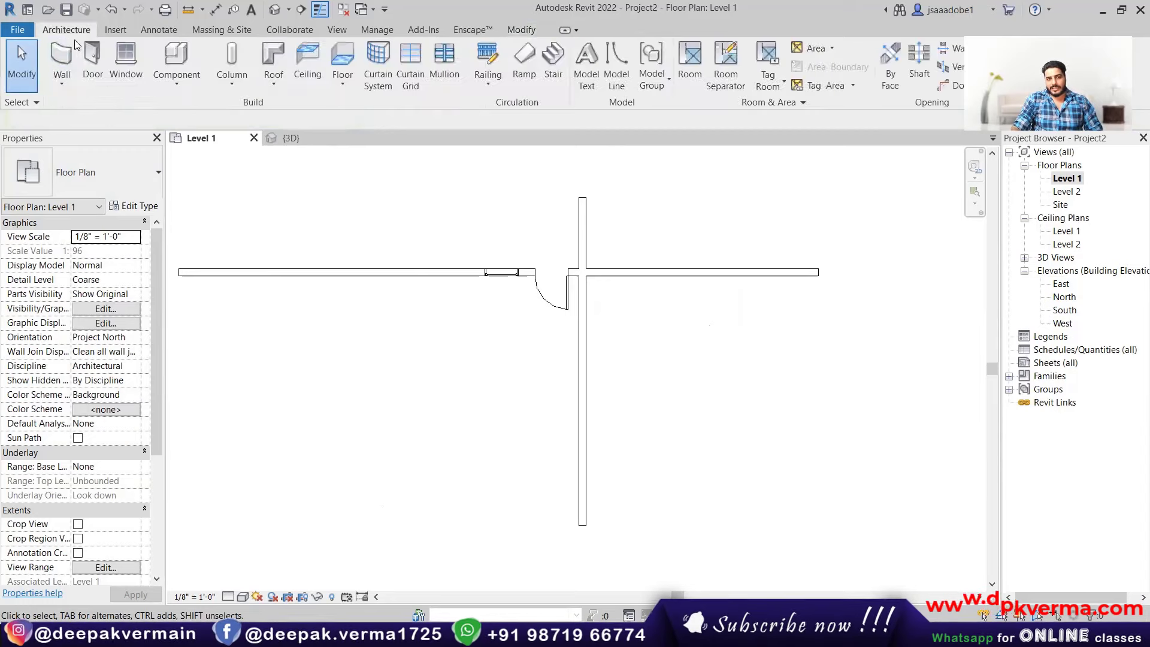
click(124, 63)
key(Escape)
key(Escape)
click(170, 57)
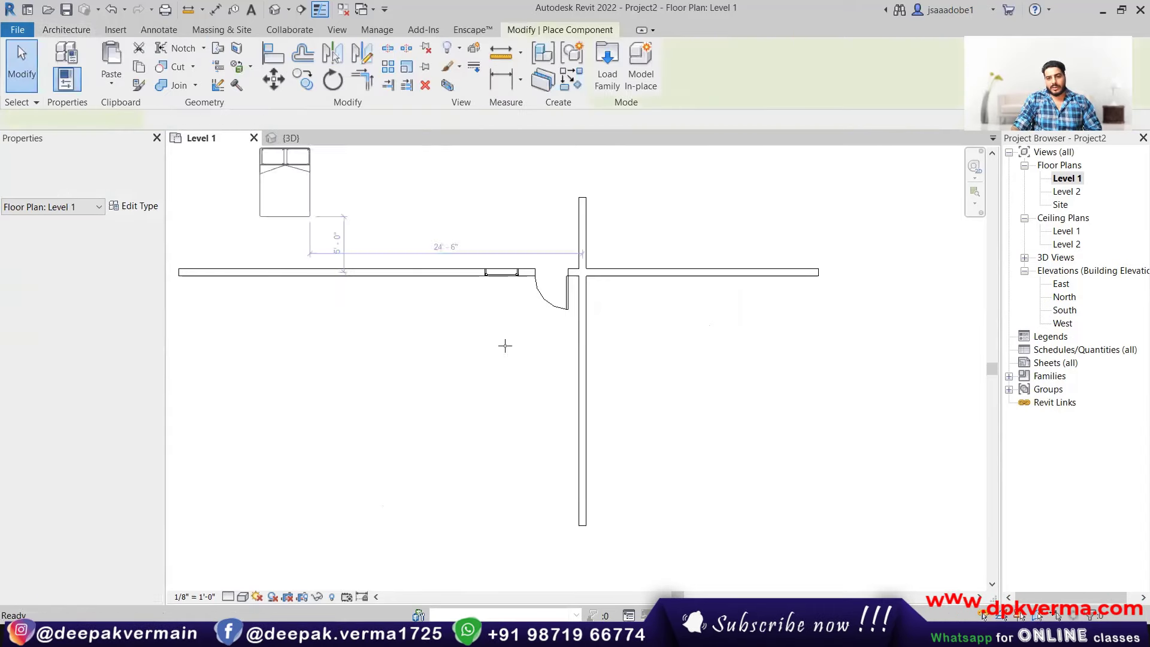
key(space)
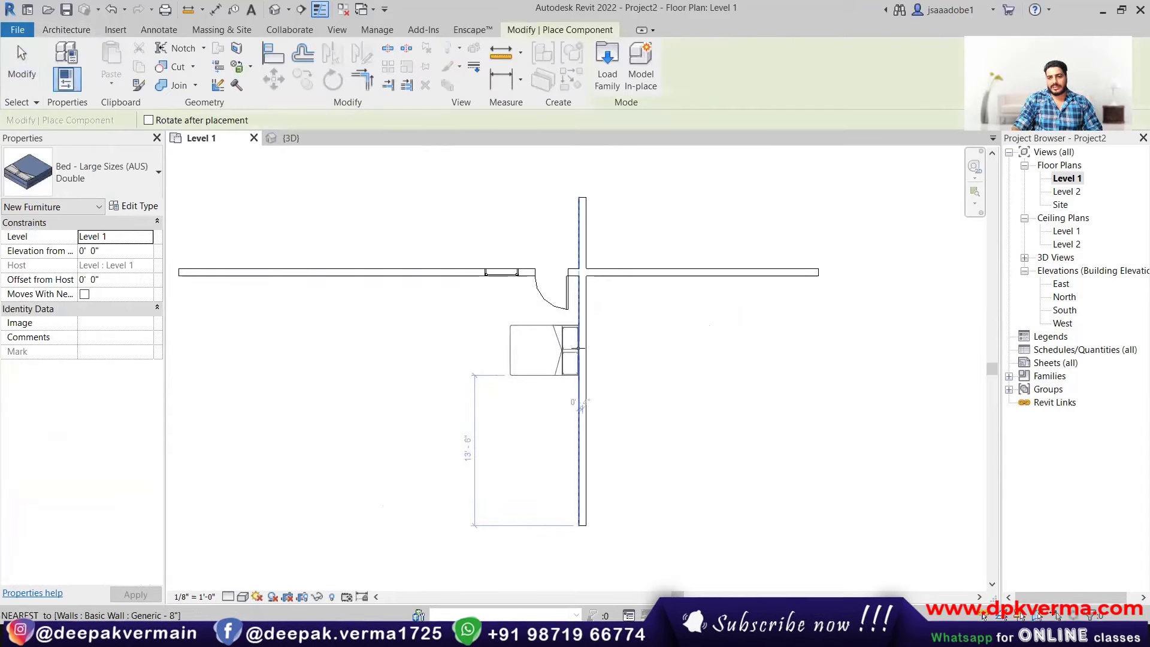
click(579, 348)
scroll(482, 353, up, 1)
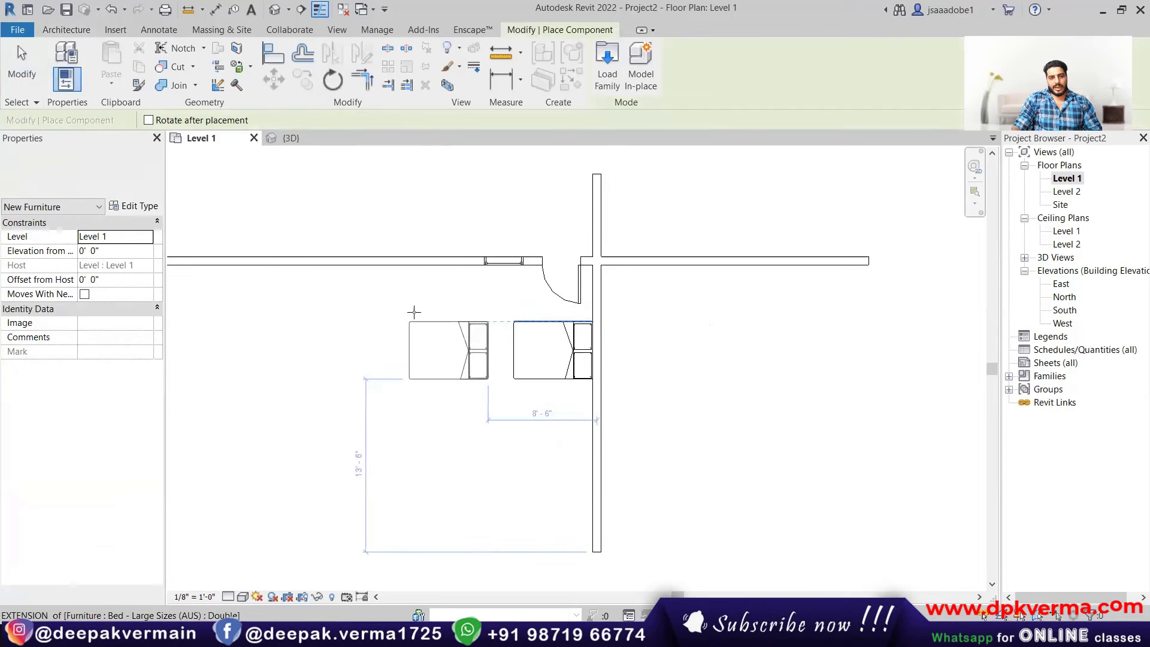
- Place a rotated 60" x 30" desk along the wall below the bed
click(66, 30)
click(176, 84)
key(Escape)
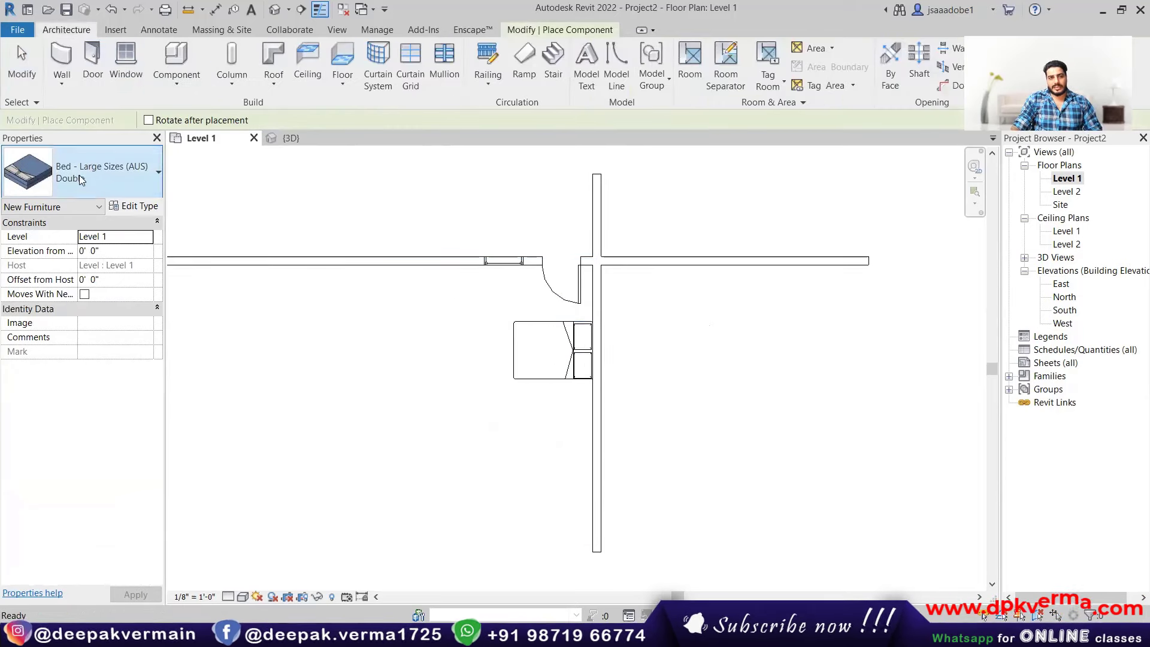
click(82, 186)
click(83, 337)
scroll(544, 448, up, 1)
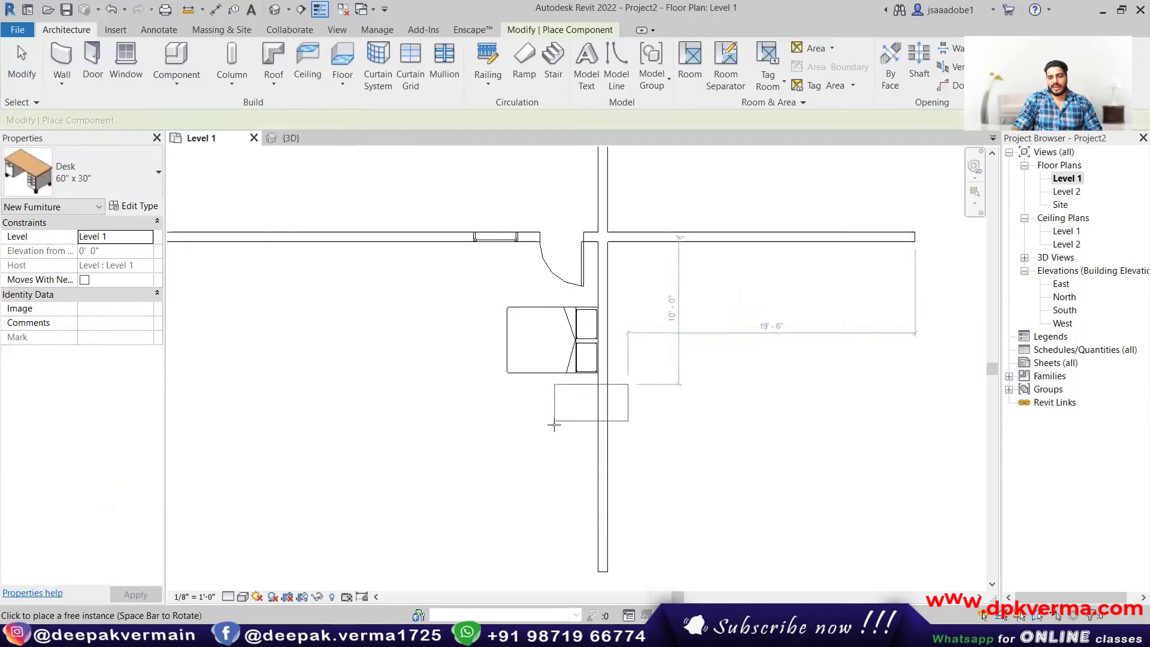
scroll(544, 448, up, 2)
key(space)
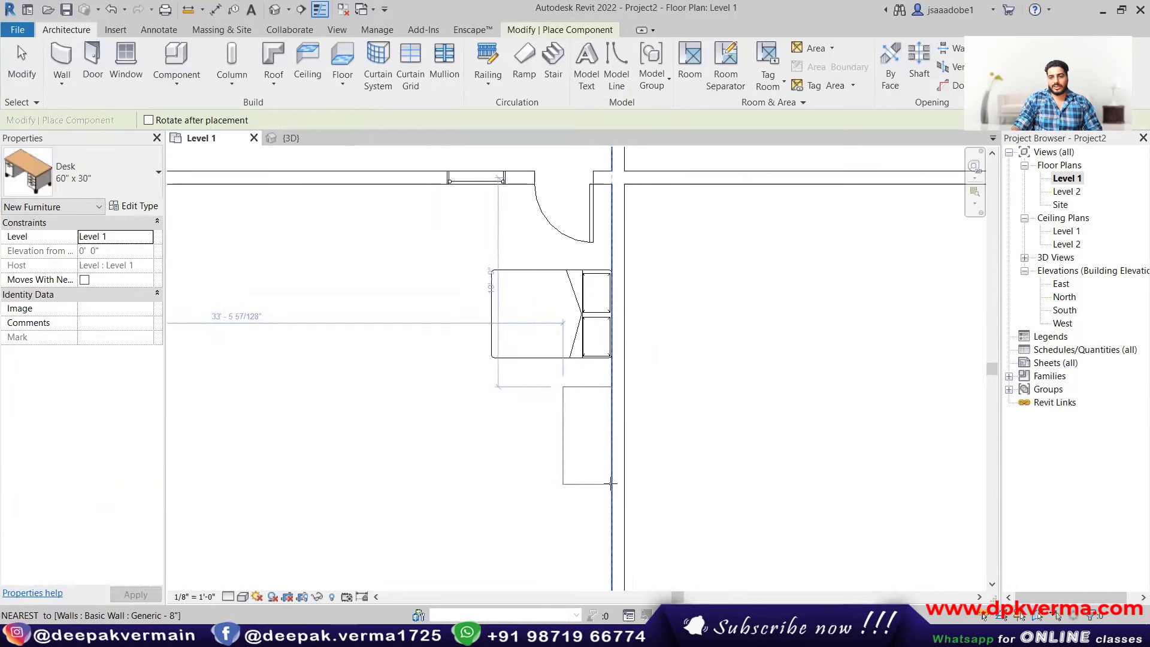
click(611, 475)
scroll(528, 281, down, 3)
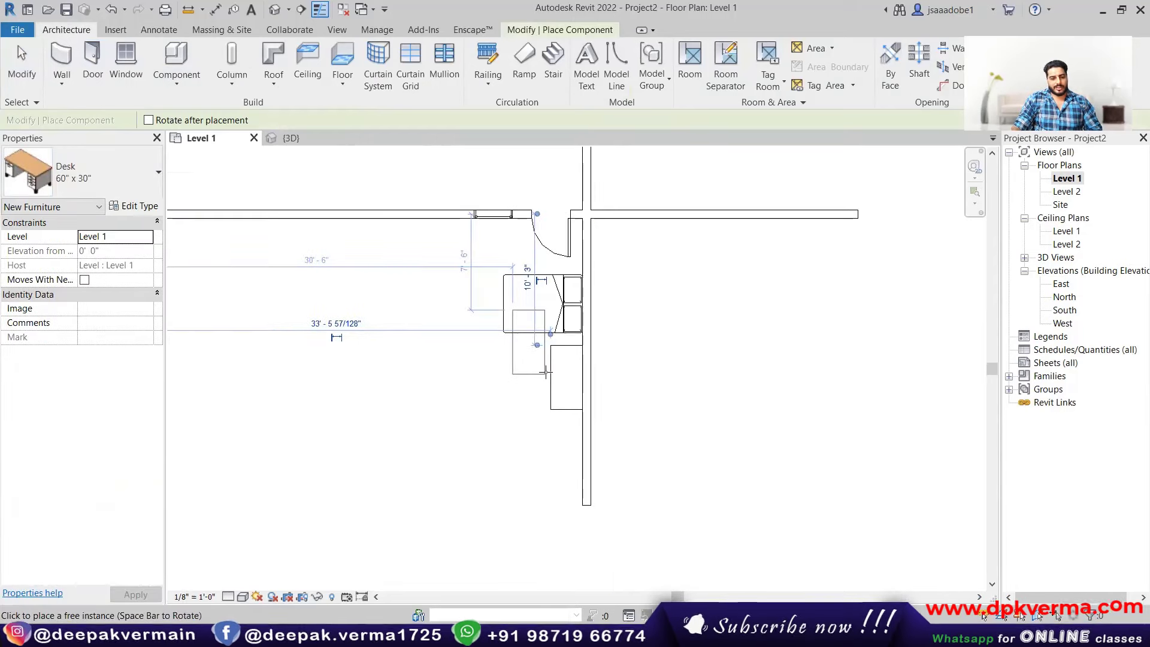
key(Escape)
key(Escape)
- Draw a horizontal wall from the left to the vertical wall
click(62, 60)
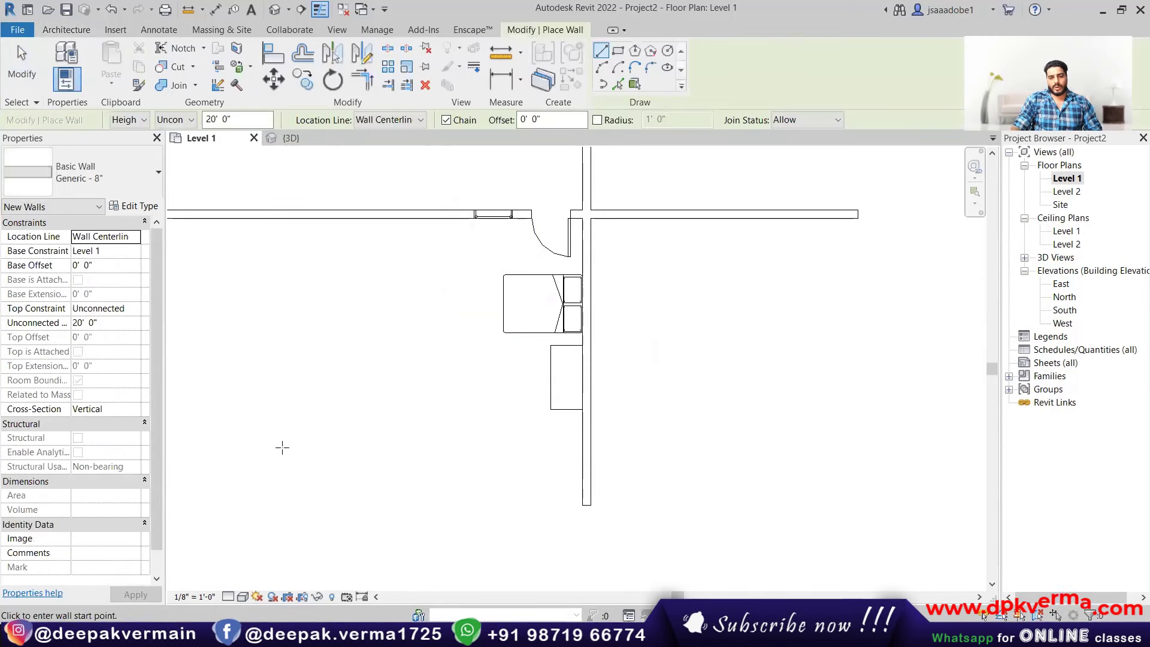
click(269, 455)
click(590, 454)
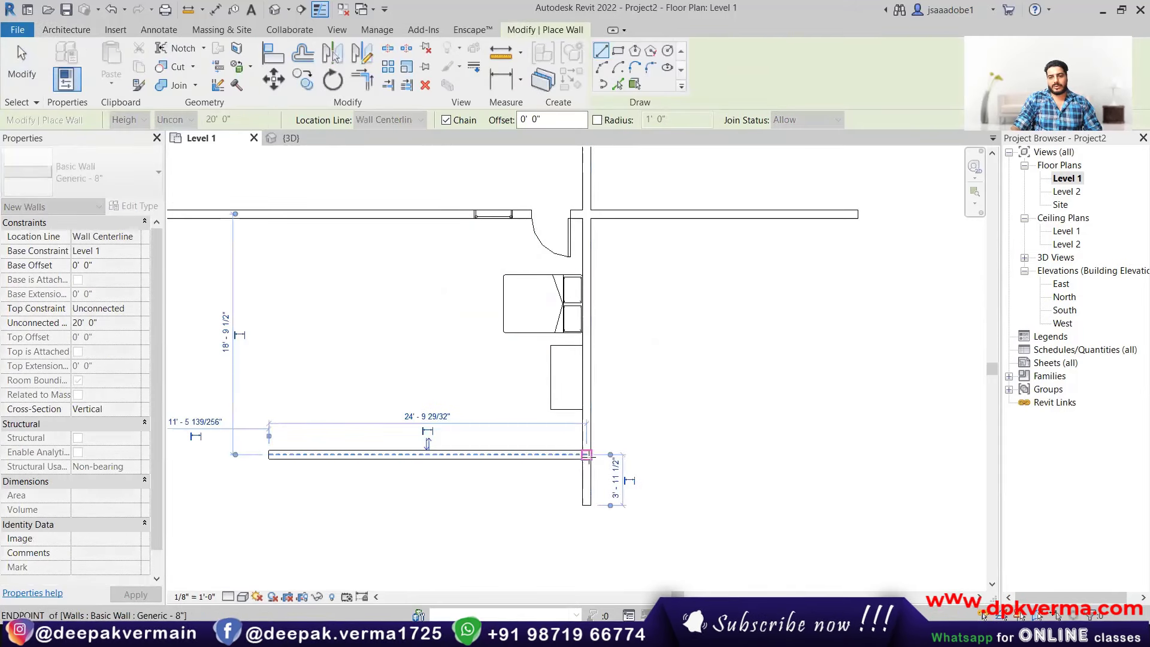
- Draw a left wall running from the top wall down to the bottom wall
key(Escape)
key(Escape)
click(61, 60)
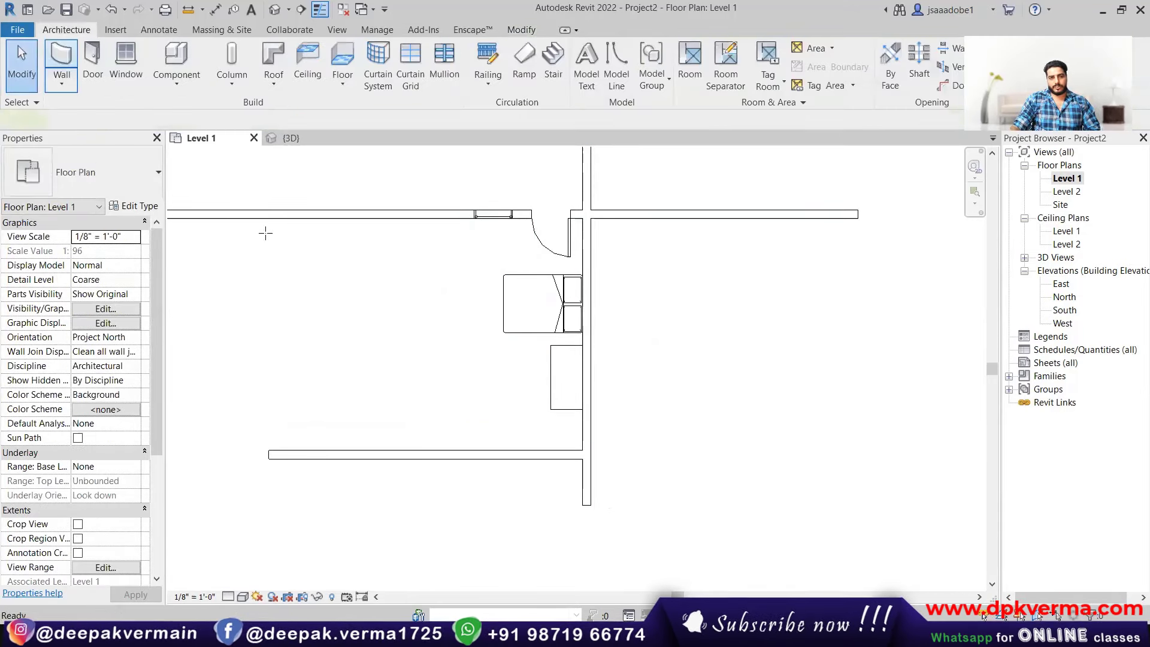
click(283, 215)
click(283, 454)
key(Escape)
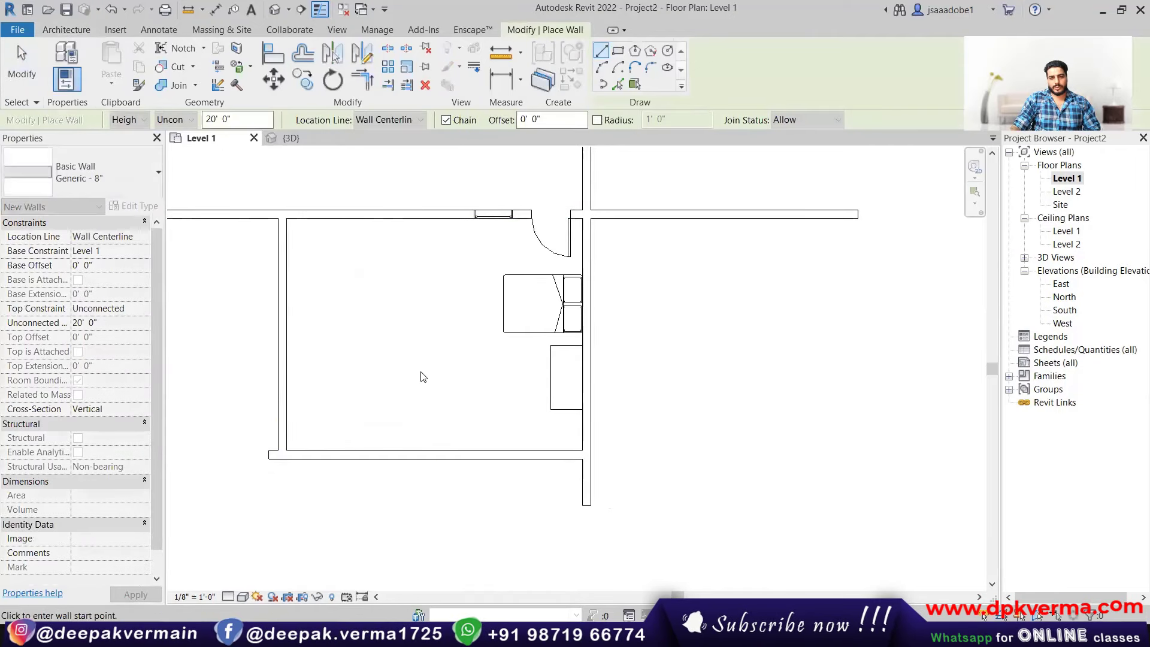
key(Escape)
- Trim the top and bottom walls into clean corners with the left and right walls
click(521, 215)
click(587, 252)
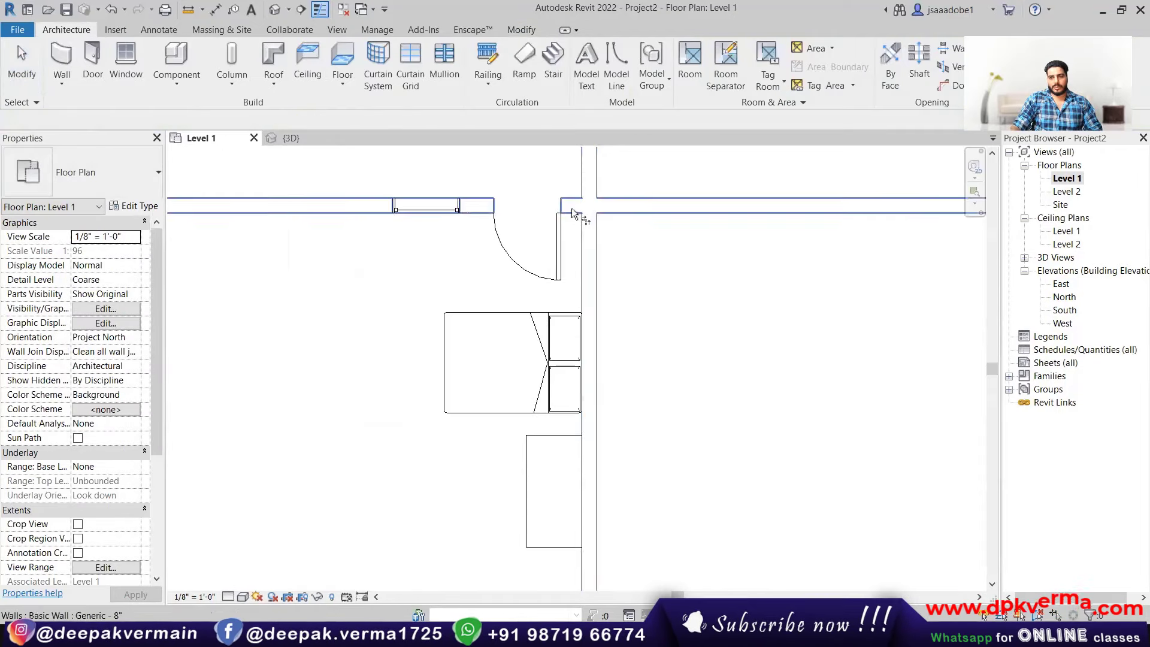
middle_drag(588, 260, 606, 333)
click(577, 533)
click(604, 502)
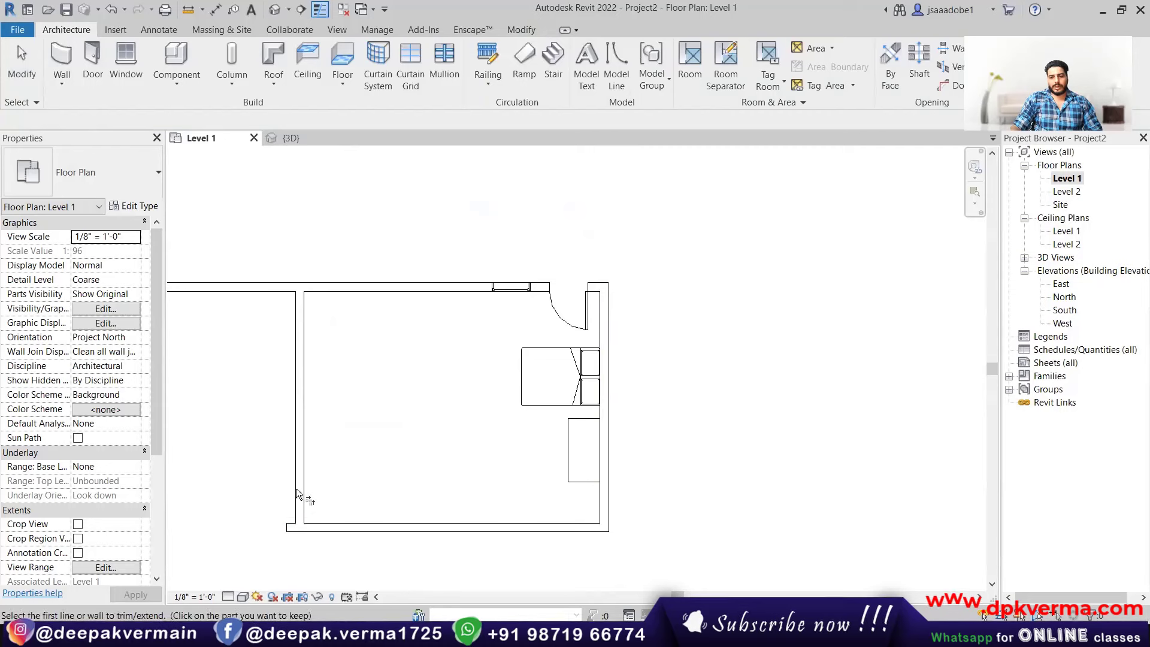
click(300, 495)
click(331, 528)
click(360, 286)
right_click(394, 215)
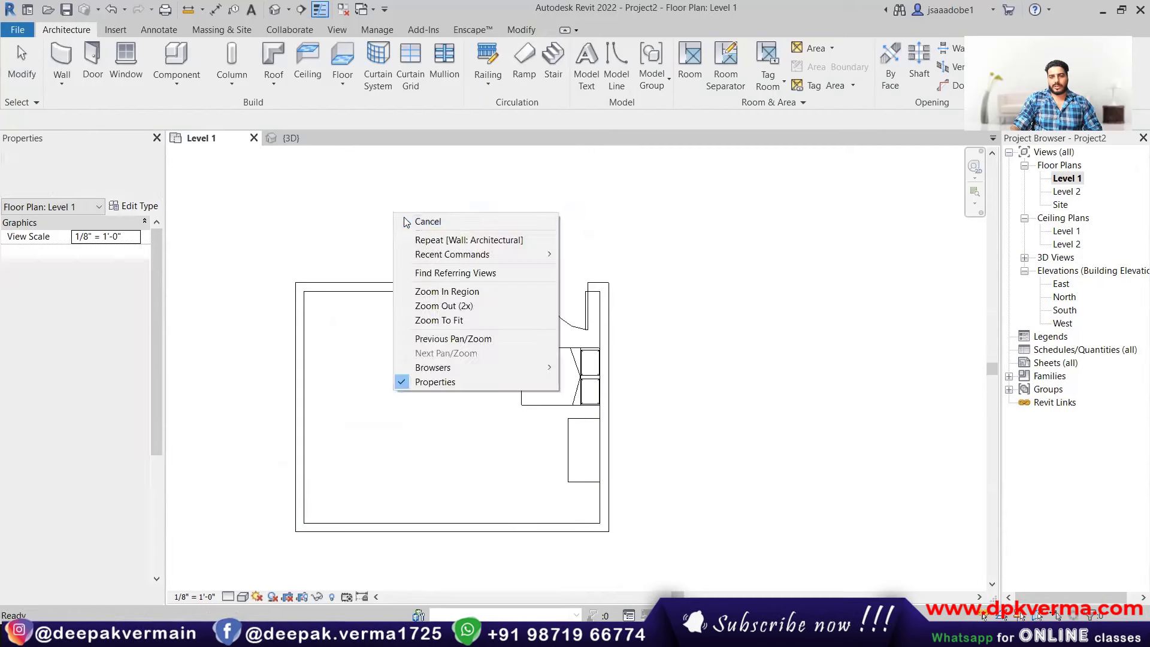
click(414, 221)
- Select the room's top wall and its other walls
middle_drag(528, 310, 449, 277)
scroll(448, 277, down, 2)
click(300, 255)
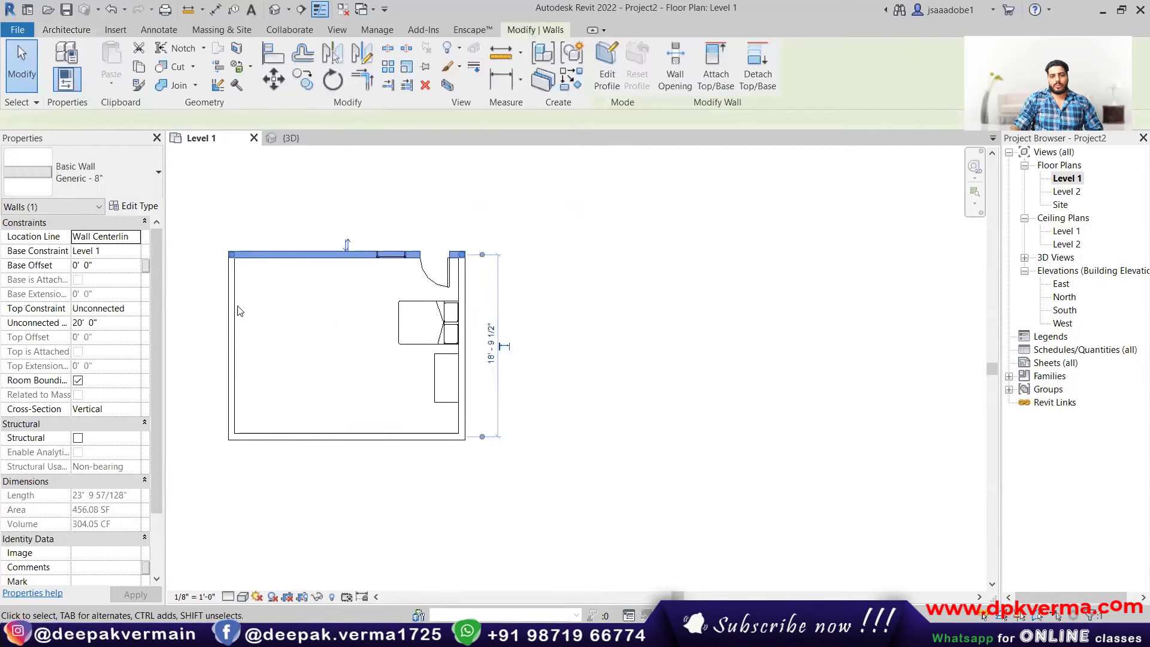
ctrl+click(360, 437)
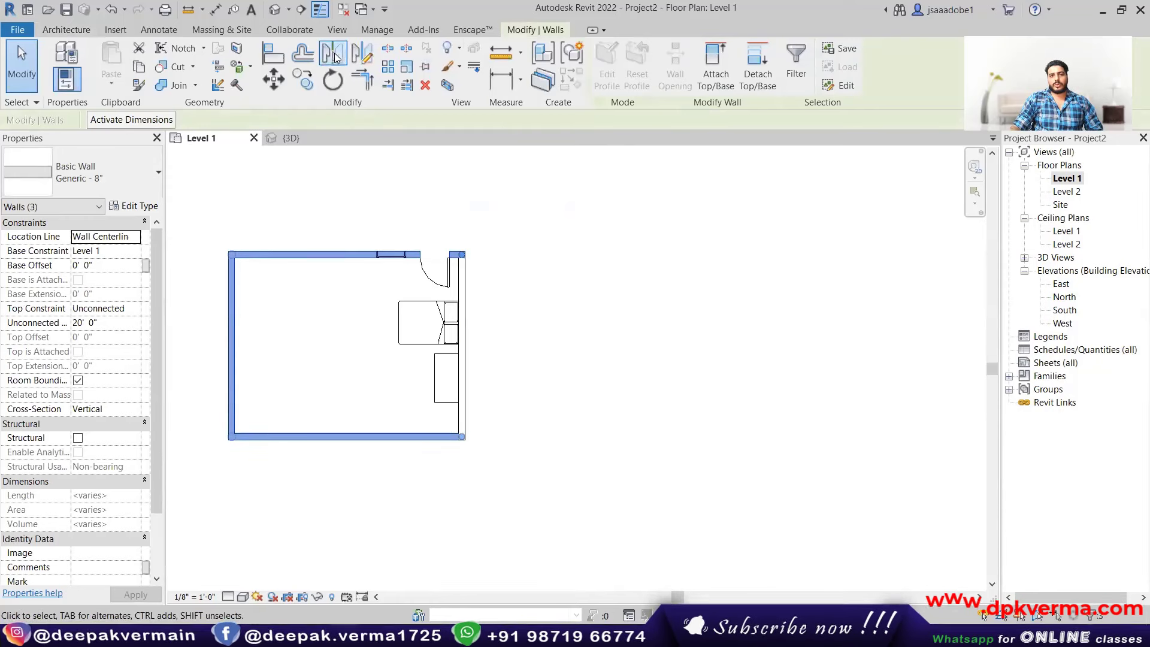
- Mirror the selected walls about the right wall to form a second room
click(333, 53)
click(464, 347)
right_click(526, 211)
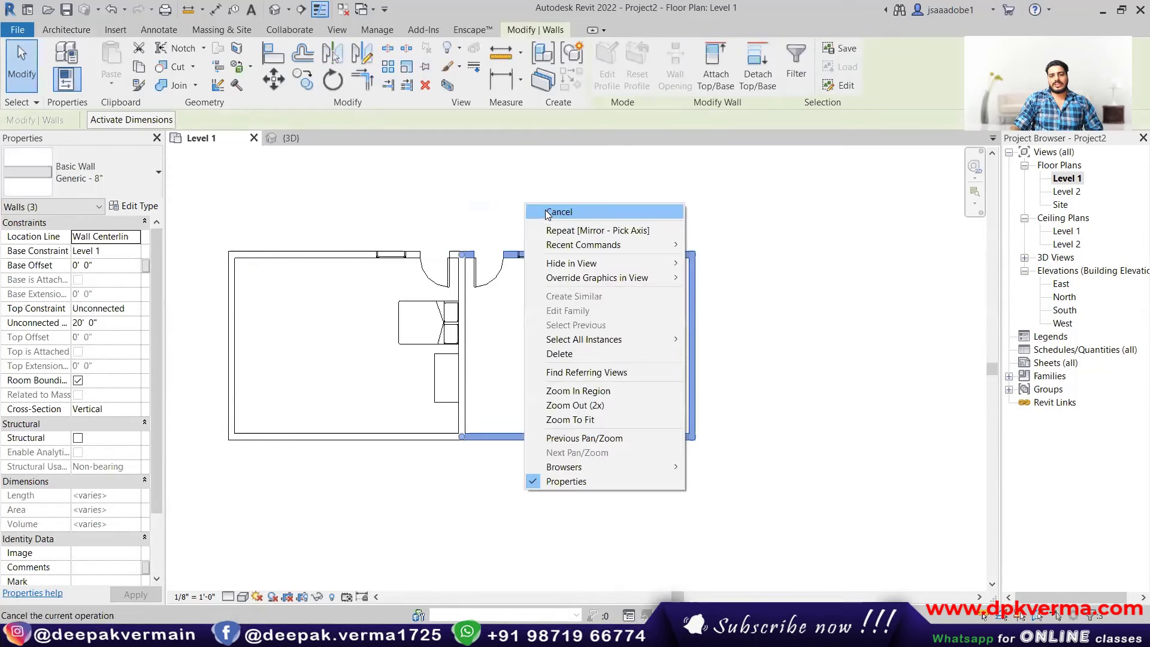
click(533, 215)
right_click(550, 218)
click(561, 220)
- Delete the right room's mirrored door and top-wall window
click(495, 273)
key(Delete)
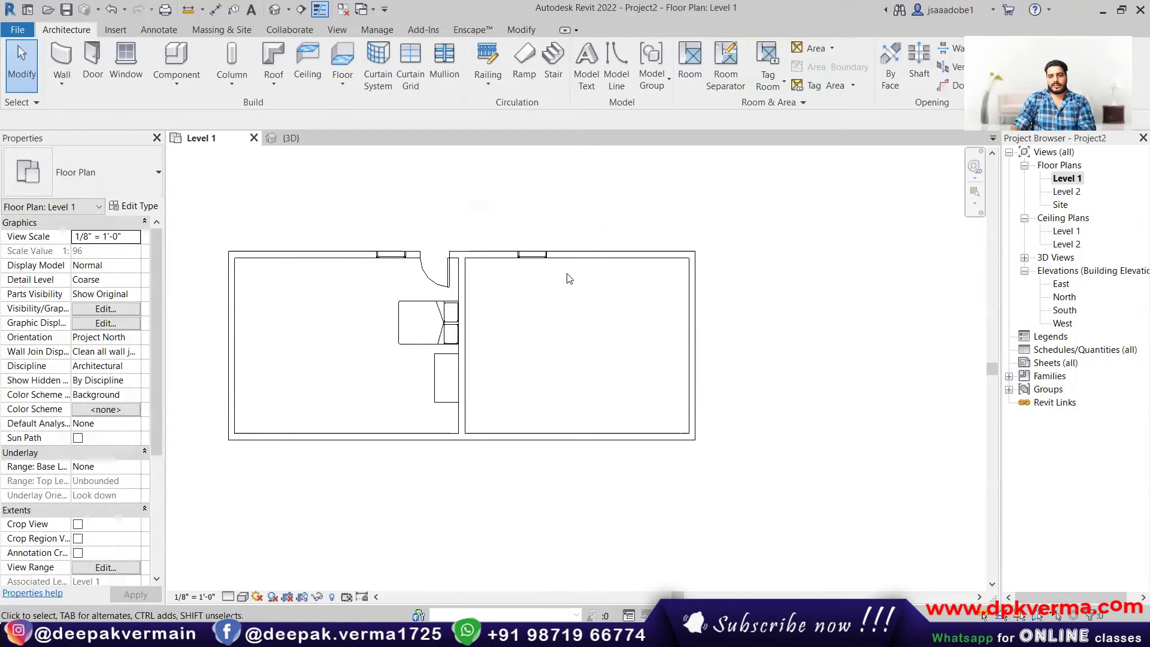
click(543, 263)
key(Delete)
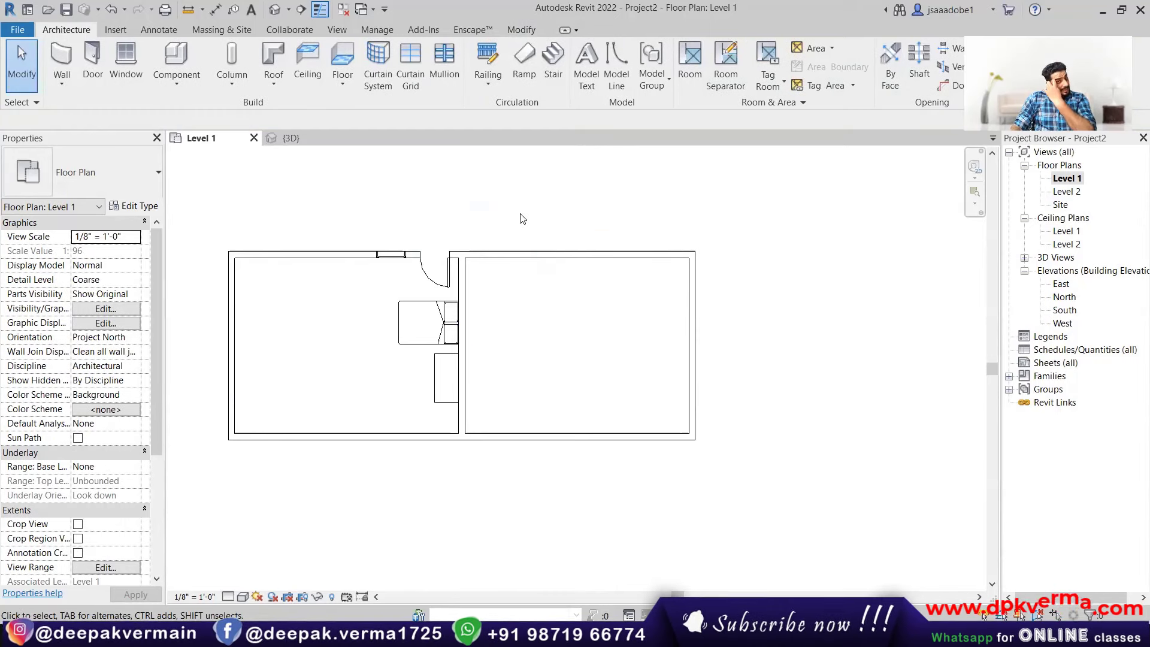
- Window-select the bed, the door and the middle wall
scroll(299, 354, up, 2)
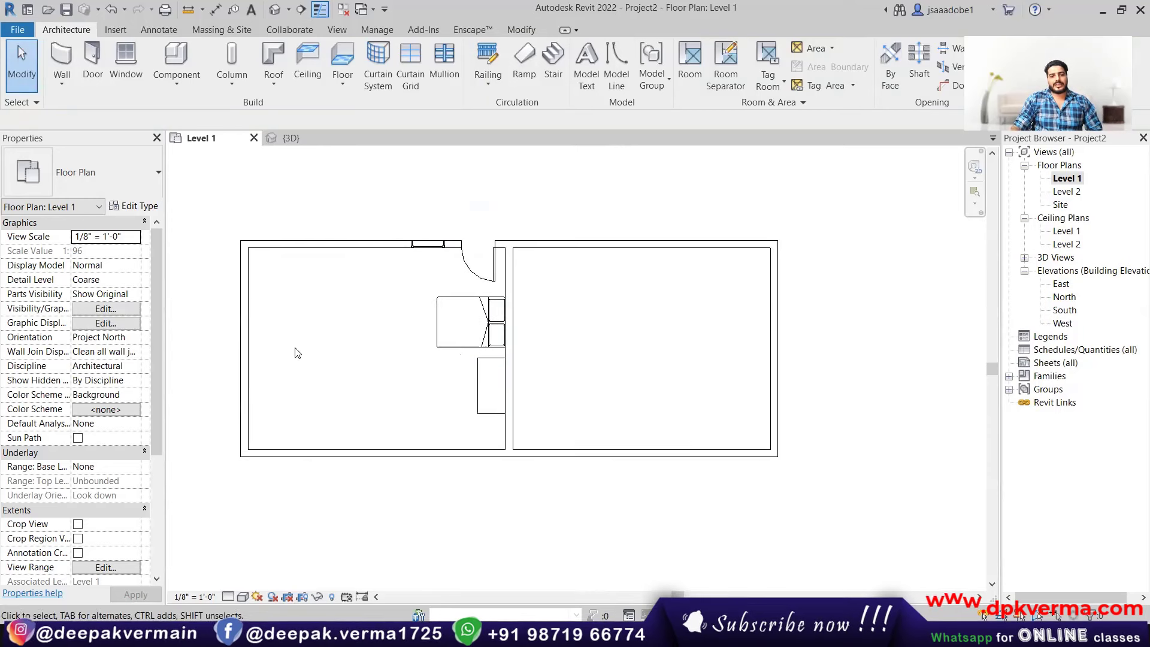
click(245, 360)
click(590, 318)
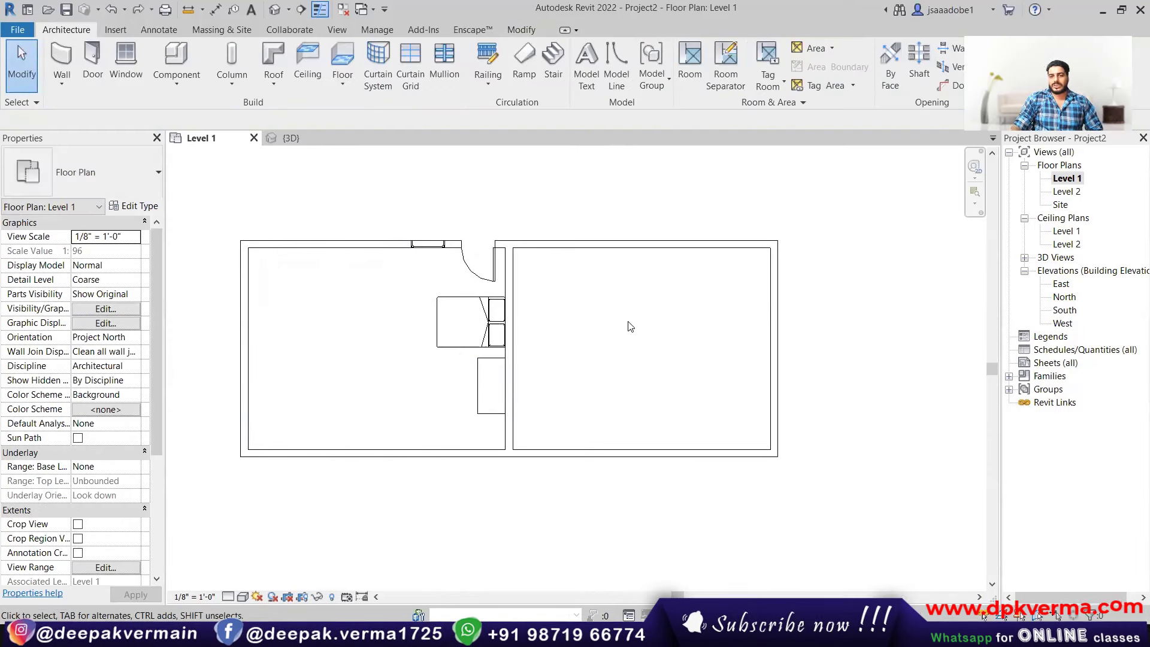
drag(449, 327, 508, 427)
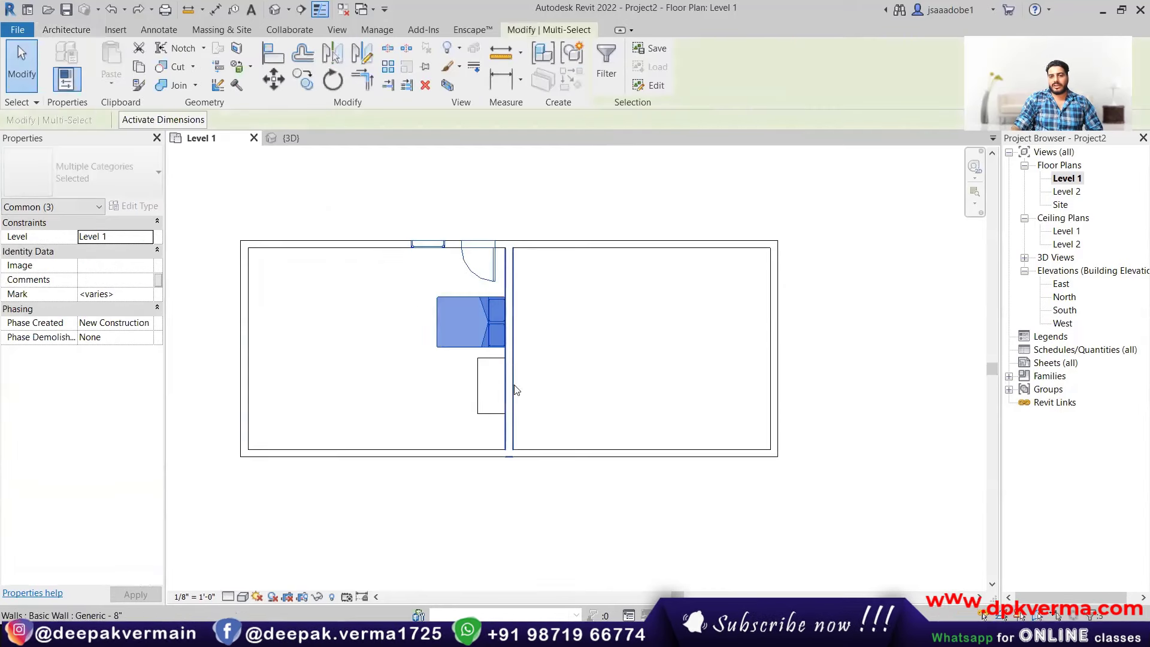
- Try mirroring the bed, door and window into the right room, then cancel
scroll(512, 359, up, 3)
scroll(506, 344, up, 1)
scroll(505, 251, up, 1)
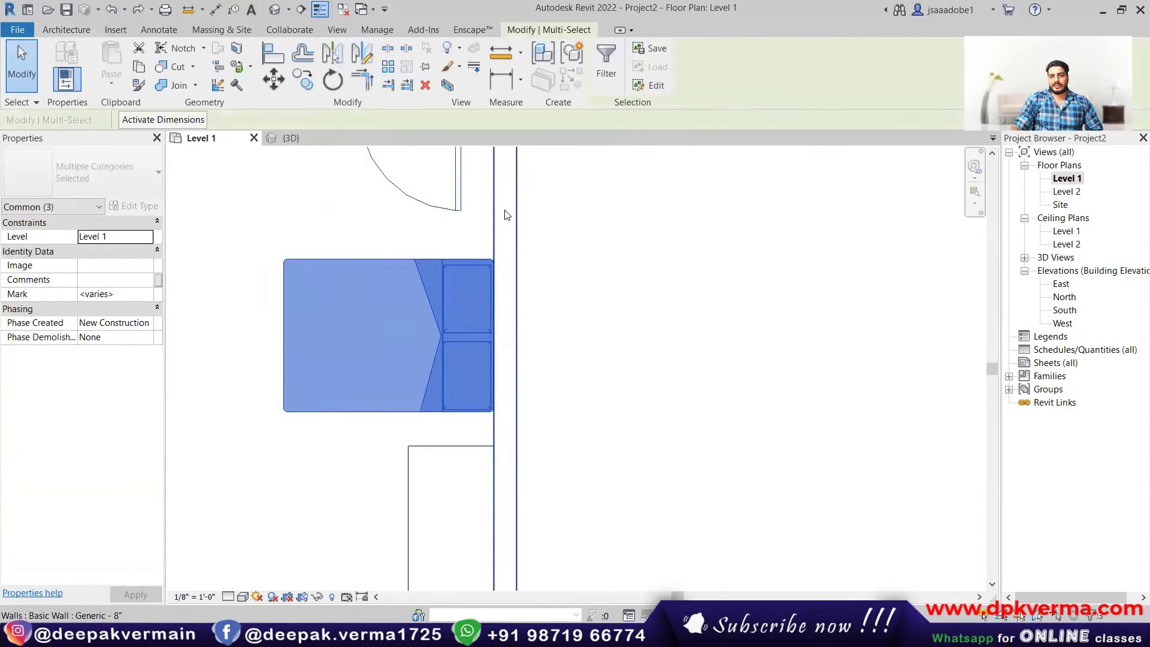
scroll(504, 214, down, 2)
scroll(503, 210, up, 1)
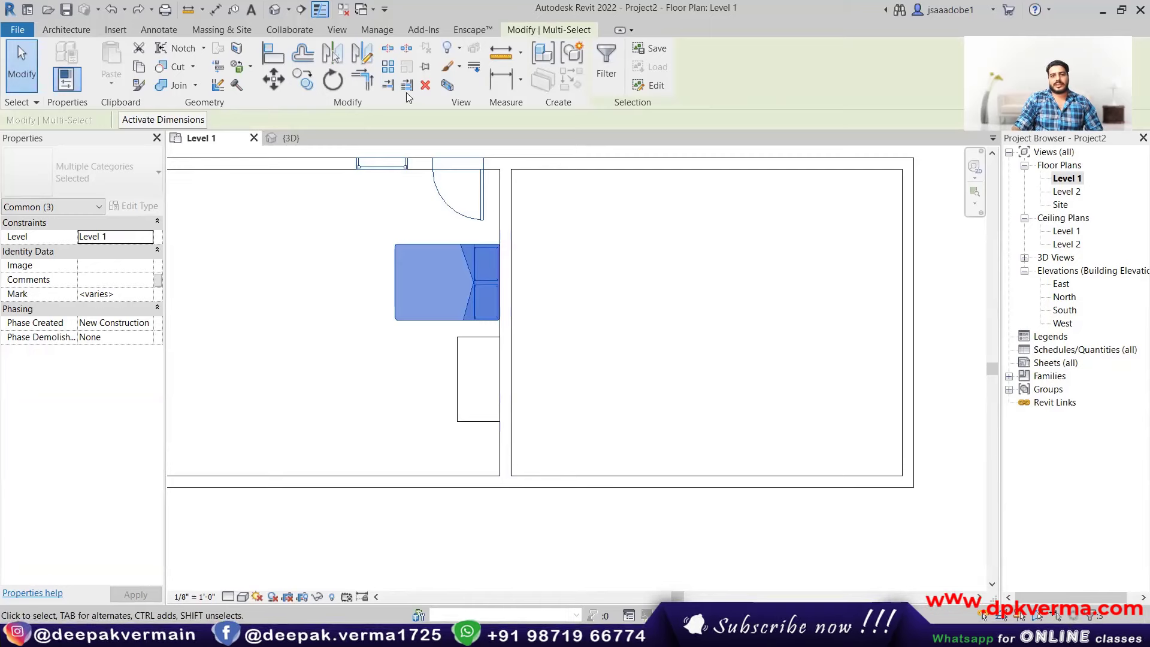
click(334, 57)
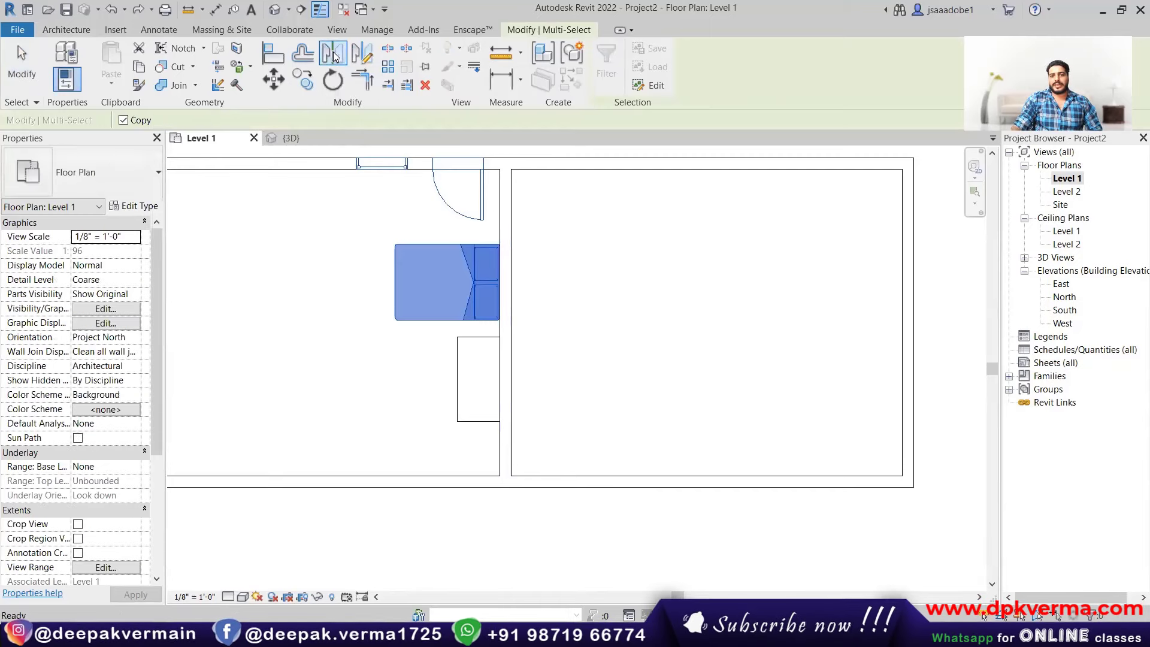
click(507, 228)
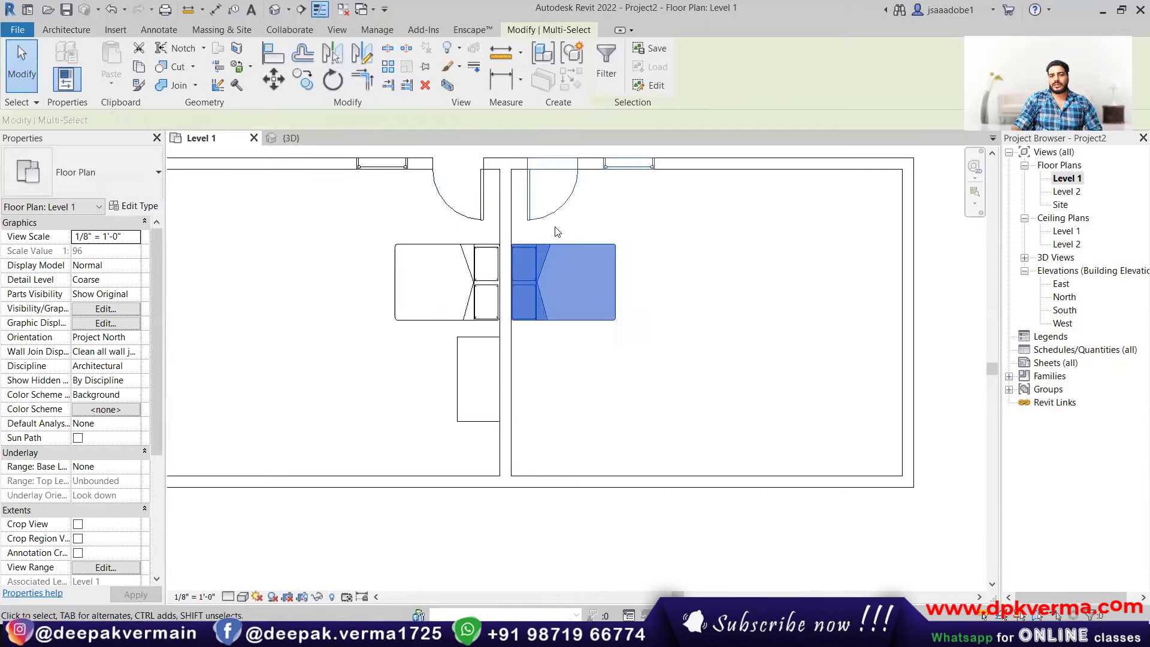
scroll(516, 269, down, 1)
right_click(530, 187)
click(539, 192)
right_click(530, 186)
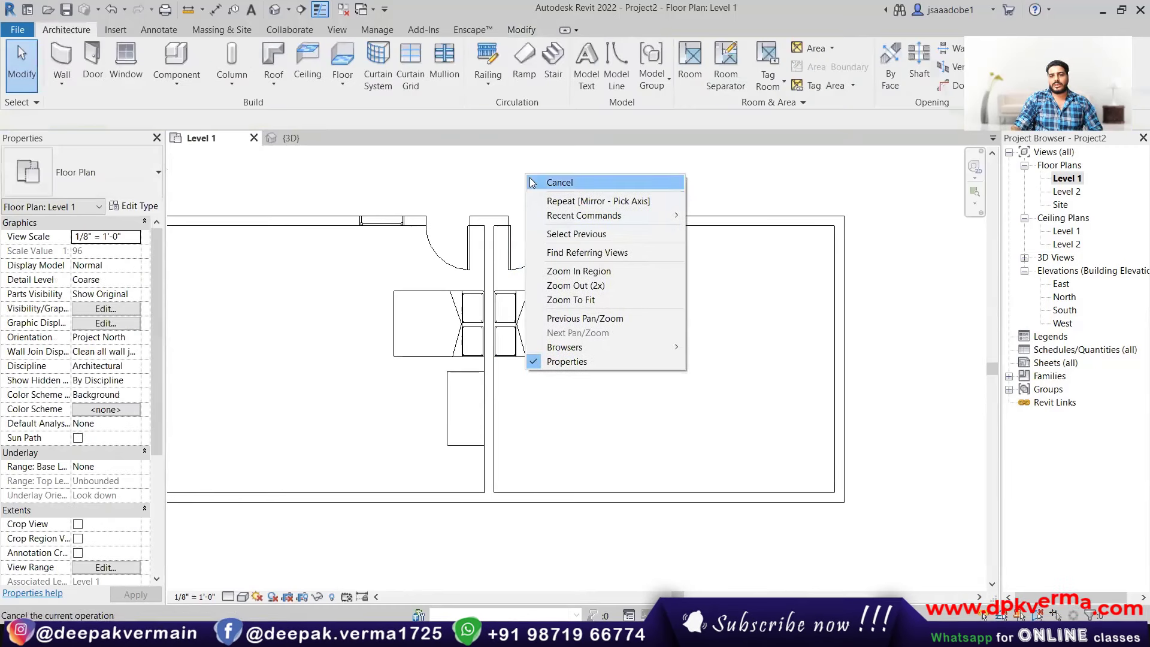
click(539, 192)
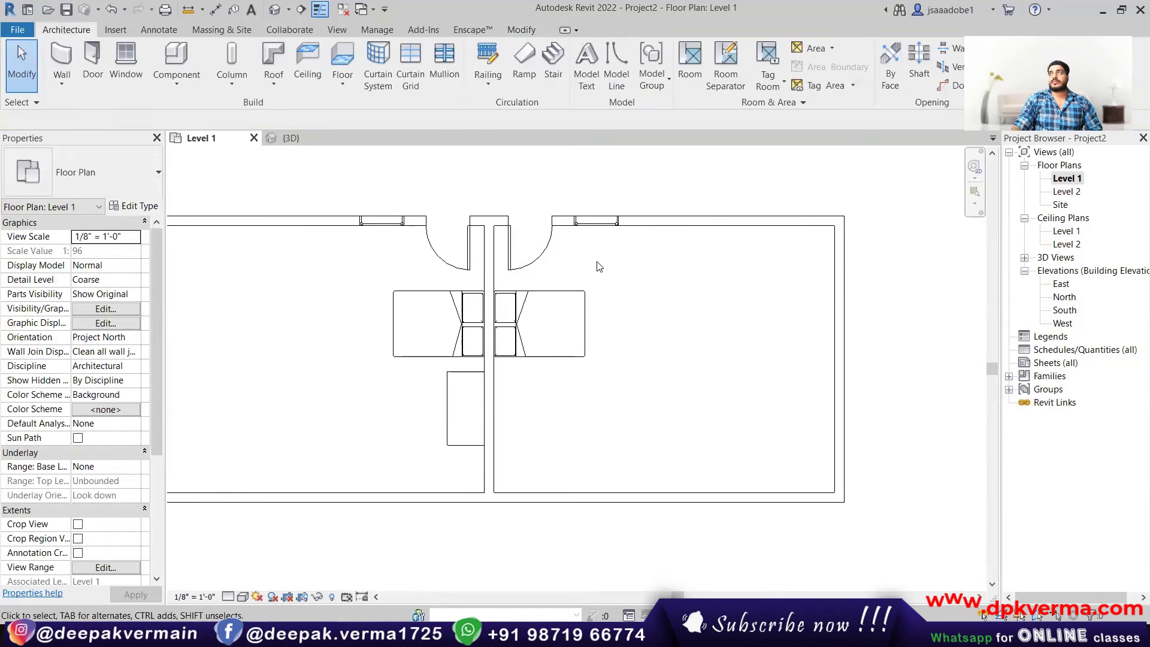
- Delete the dividing wall and select the door, window and furniture
scroll(514, 282, up, 1)
click(509, 282)
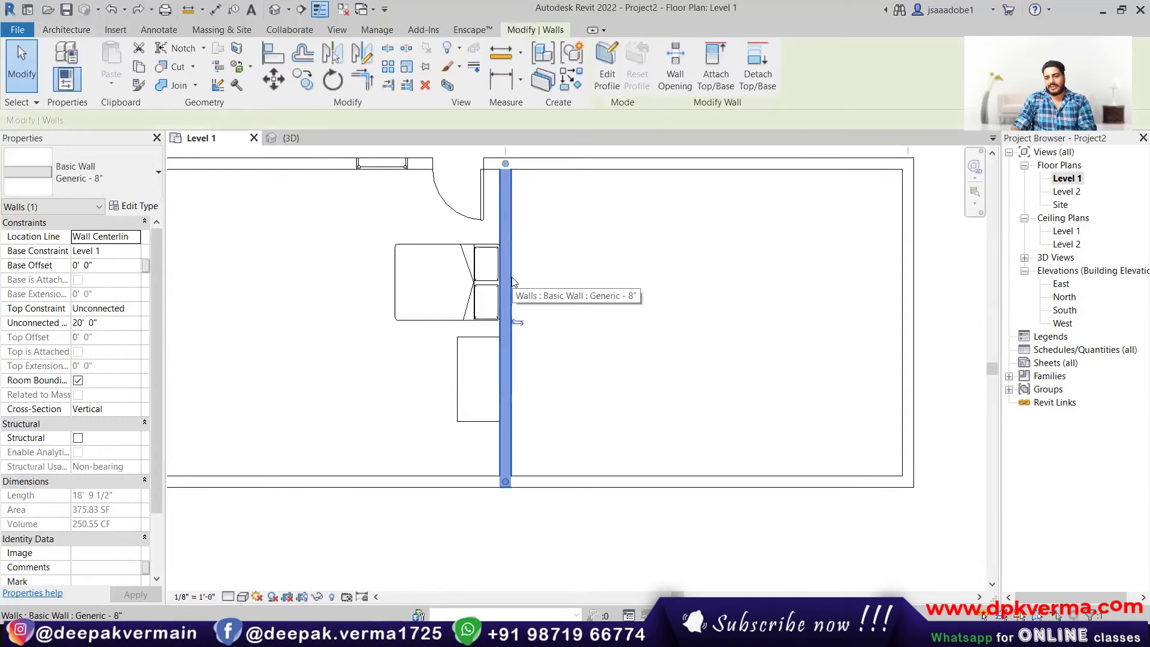
key(Delete)
scroll(387, 239, down, 1)
drag(358, 187, 502, 453)
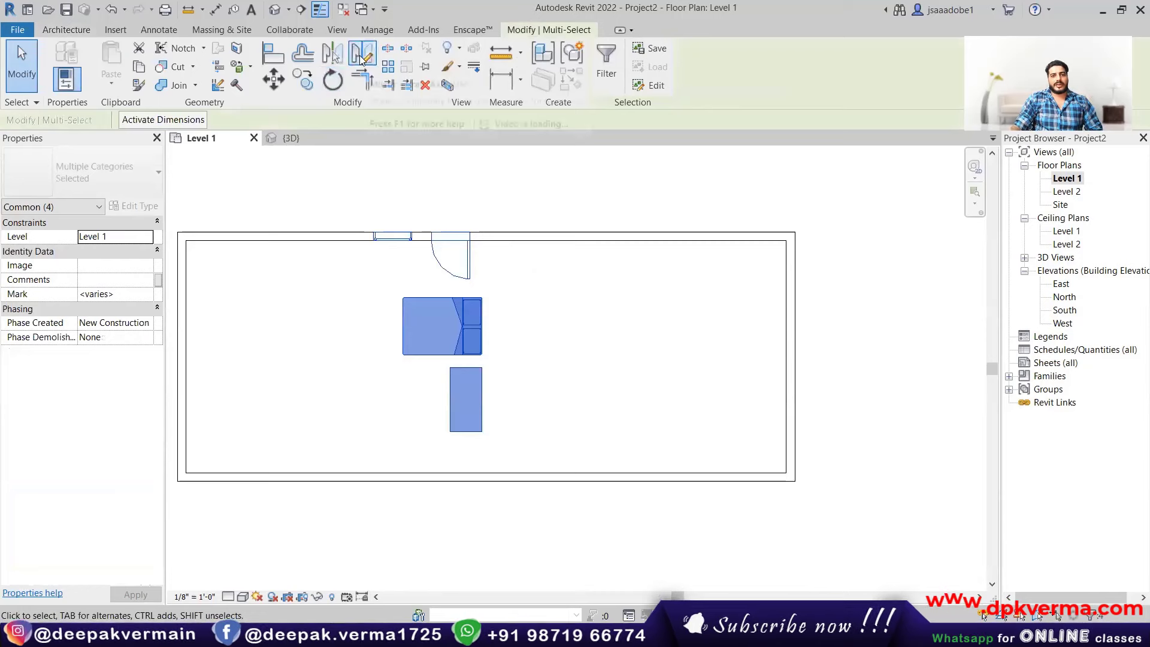
- Mirror the bed, desk, door and window about an axis between the top and bottom wall midpoints
click(361, 56)
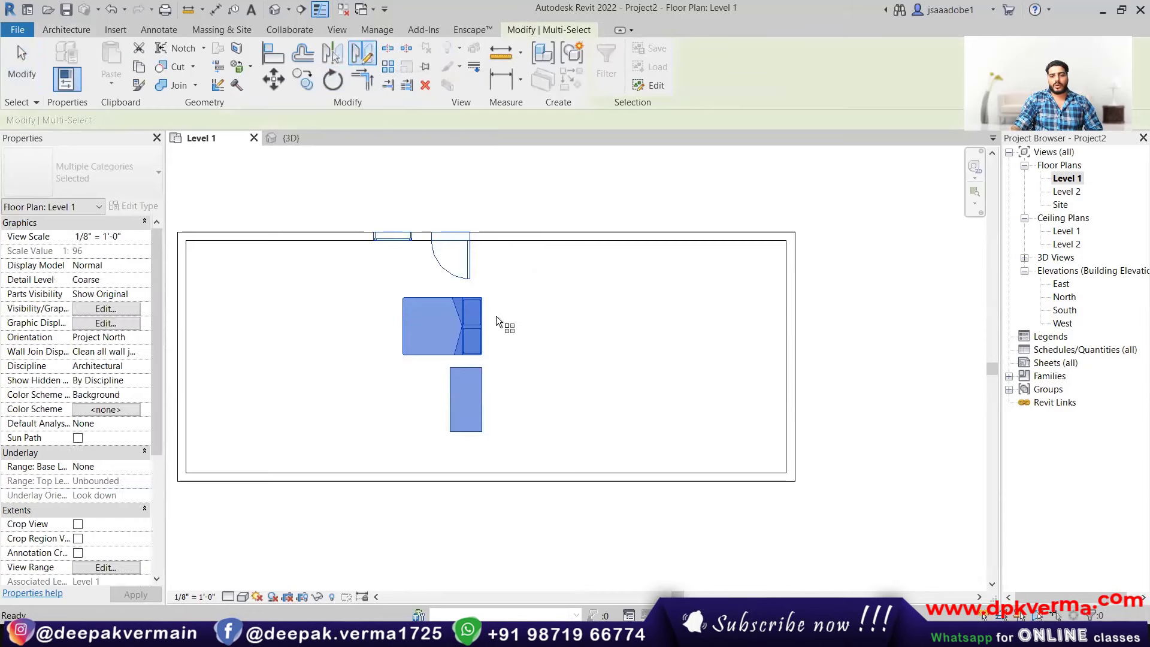
click(491, 240)
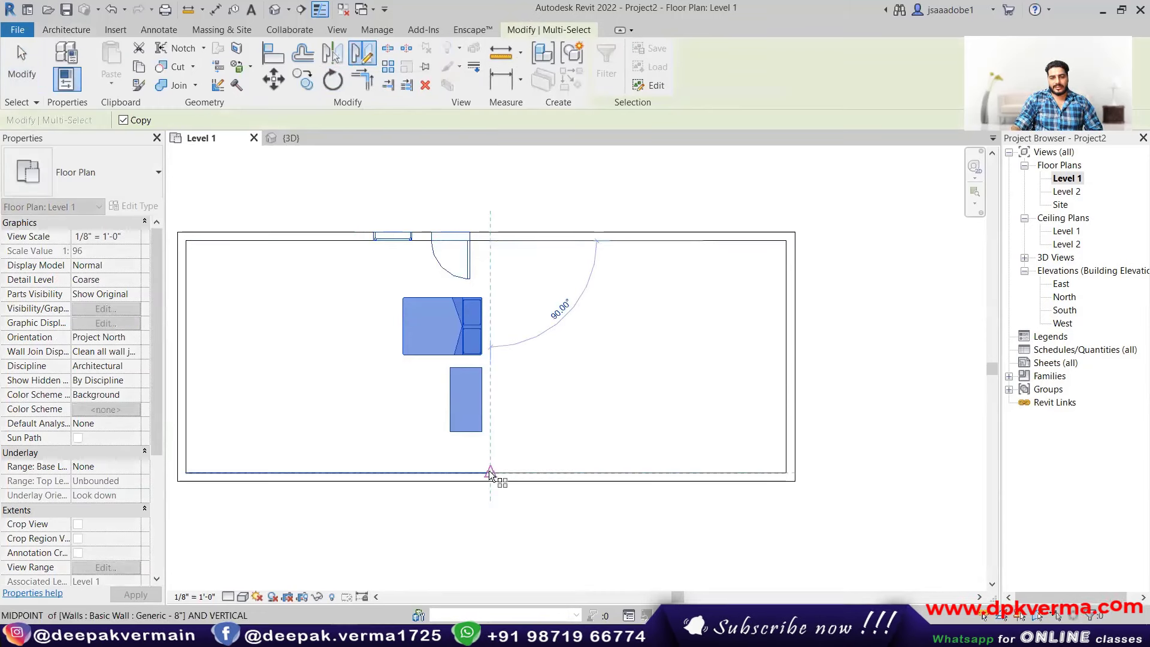
click(585, 410)
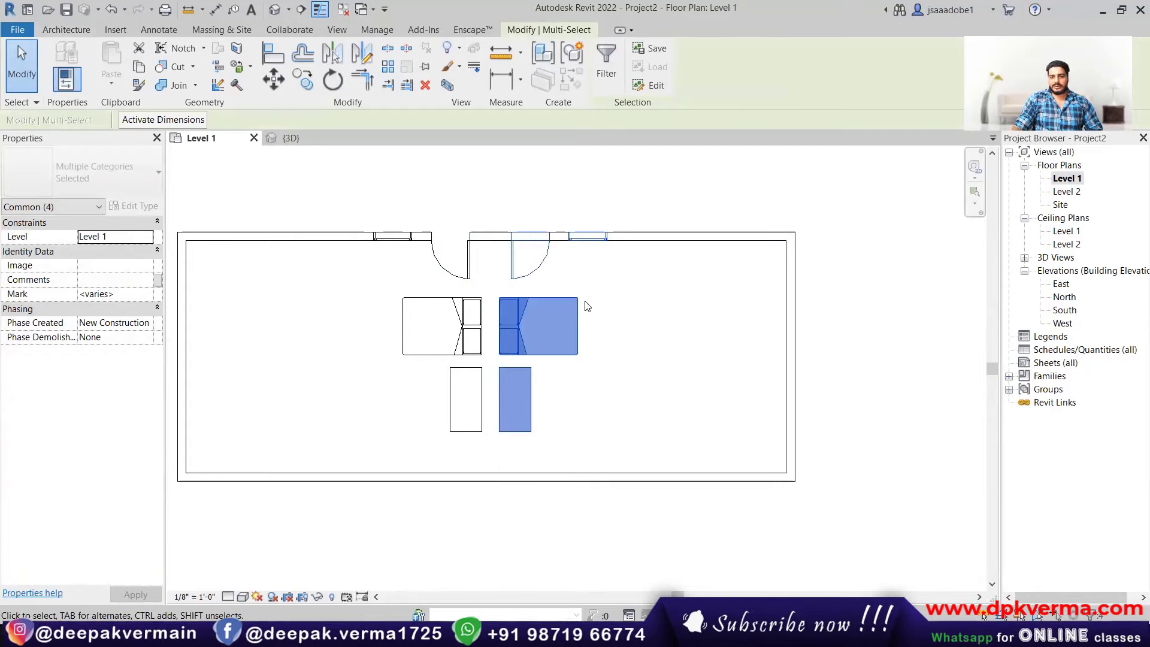
scroll(456, 329, down, 2)
- Delete the walls, furniture, doors and windows across the plan
drag(291, 298, 713, 412)
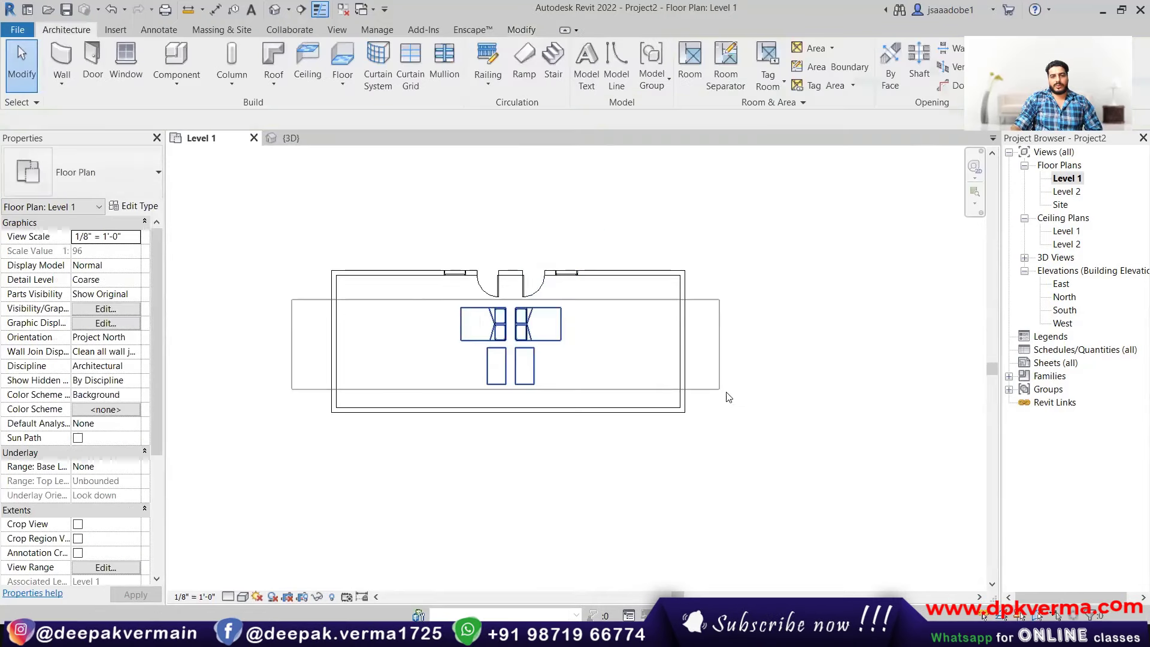
key(Delete)
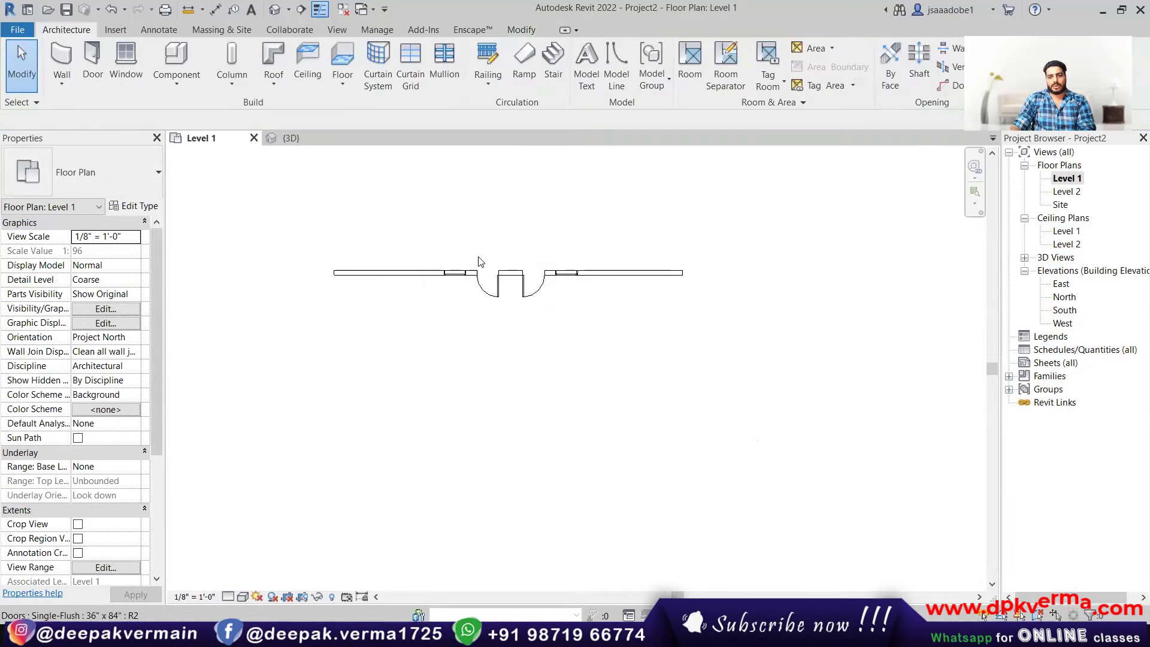
drag(411, 211, 611, 359)
key(Delete)
- Delete the right half of the remaining wall and move the left half to the right
scroll(569, 306, up, 2)
scroll(535, 295, up, 1)
click(599, 260)
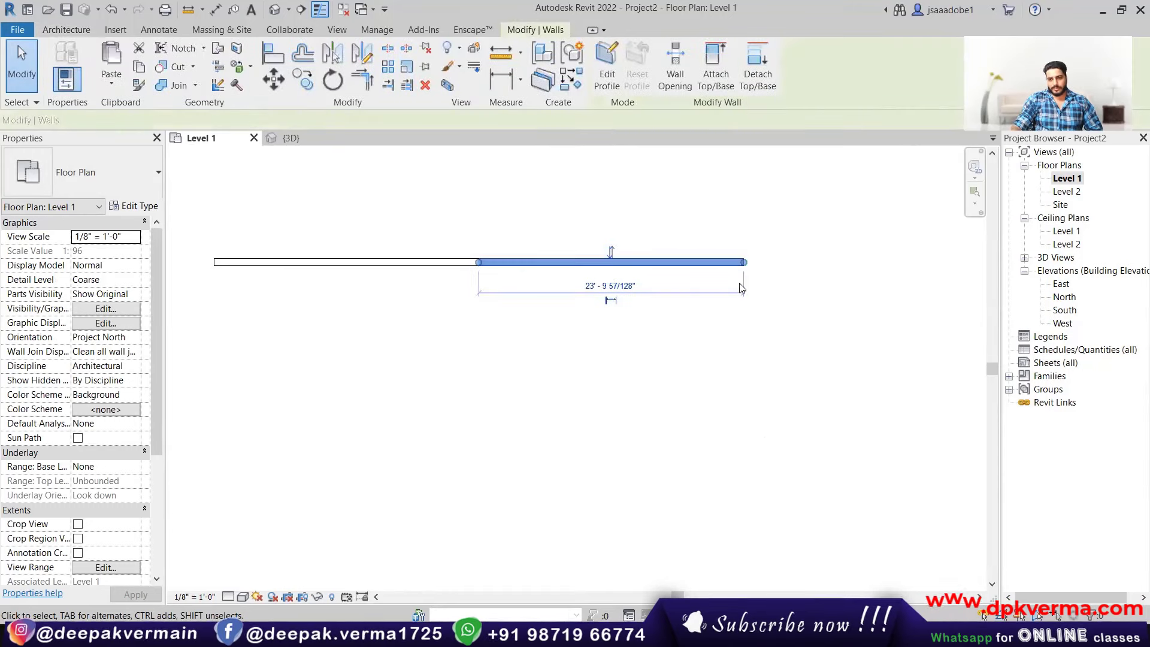
key(Delete)
click(370, 262)
drag(434, 264, 579, 276)
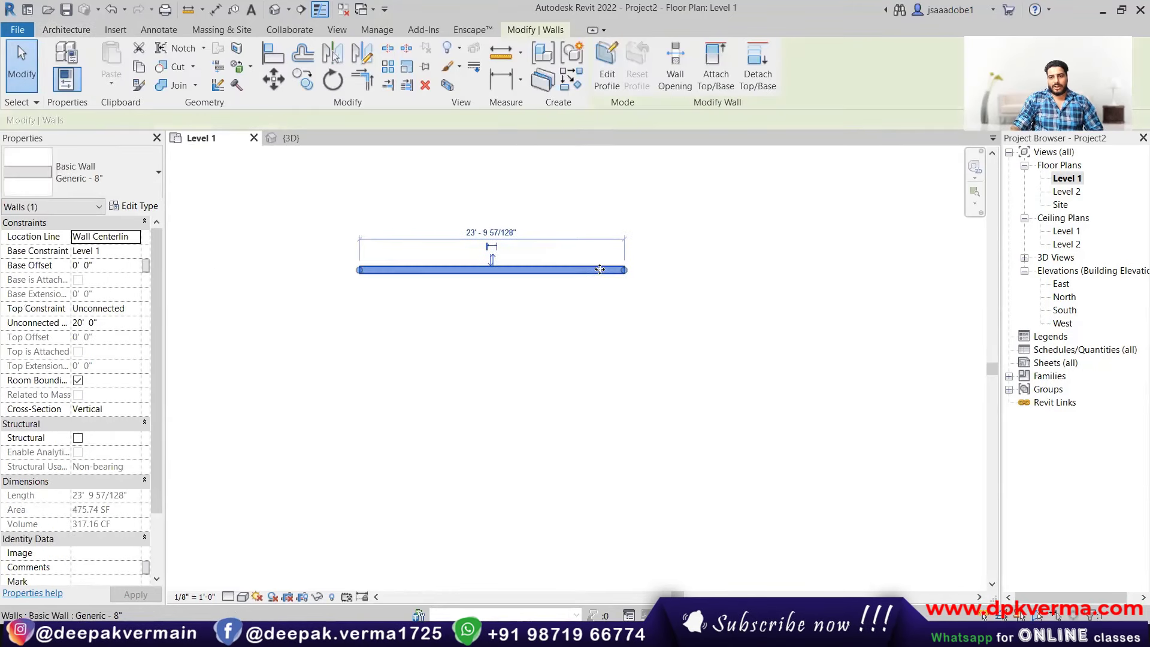
click(398, 334)
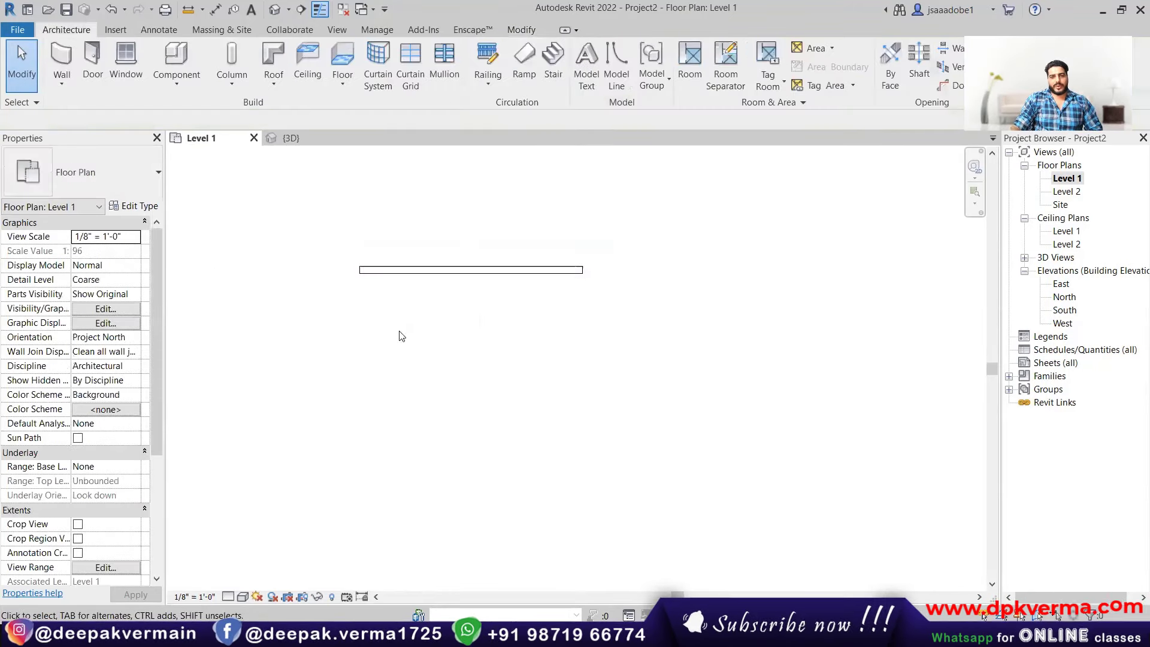
scroll(457, 221, up, 1)
scroll(458, 223, up, 1)
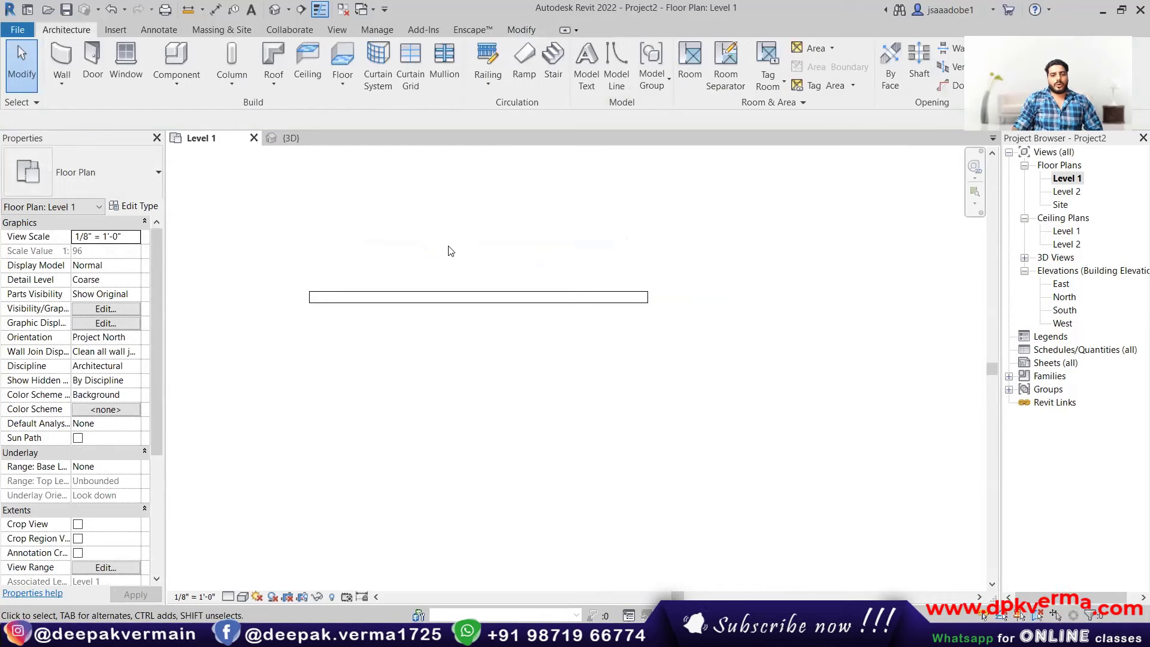
click(454, 294)
scroll(453, 300, down, 1)
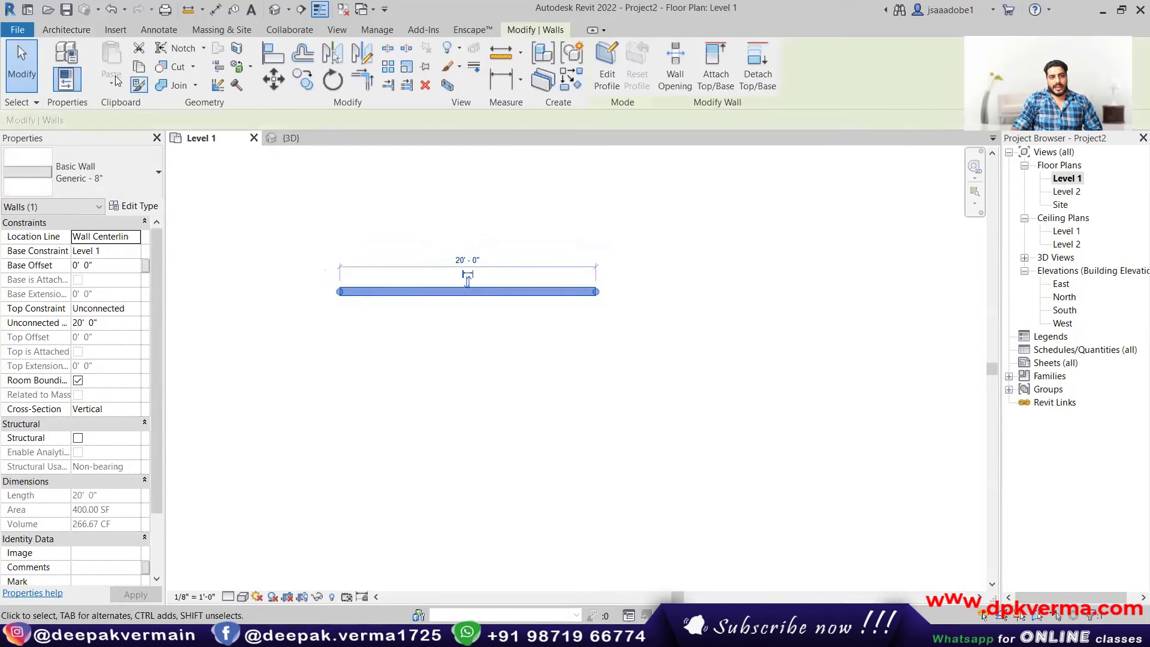
click(66, 30)
click(60, 54)
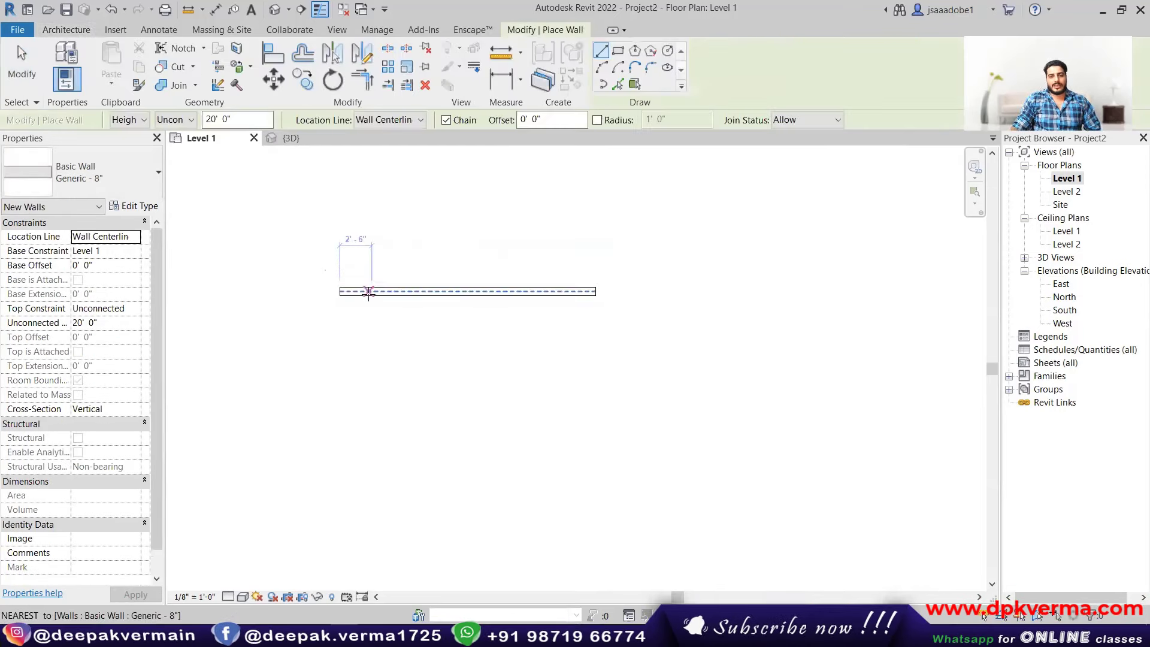
scroll(367, 290, up, 2)
scroll(505, 303, down, 1)
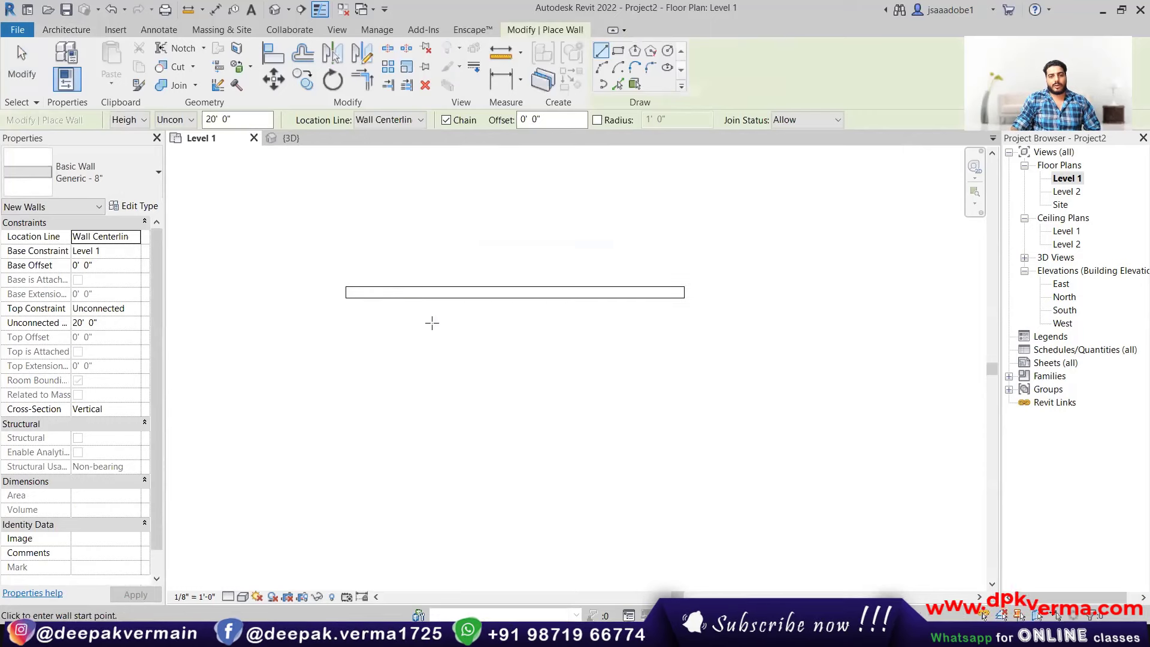
click(346, 325)
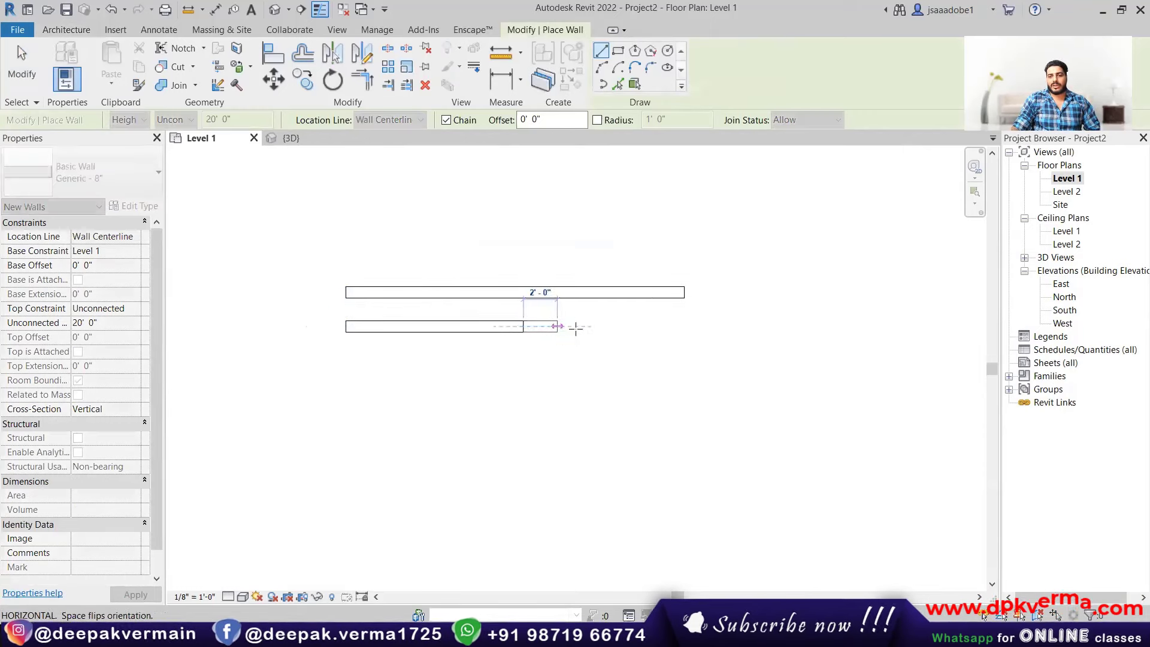
click(684, 326)
key(Escape)
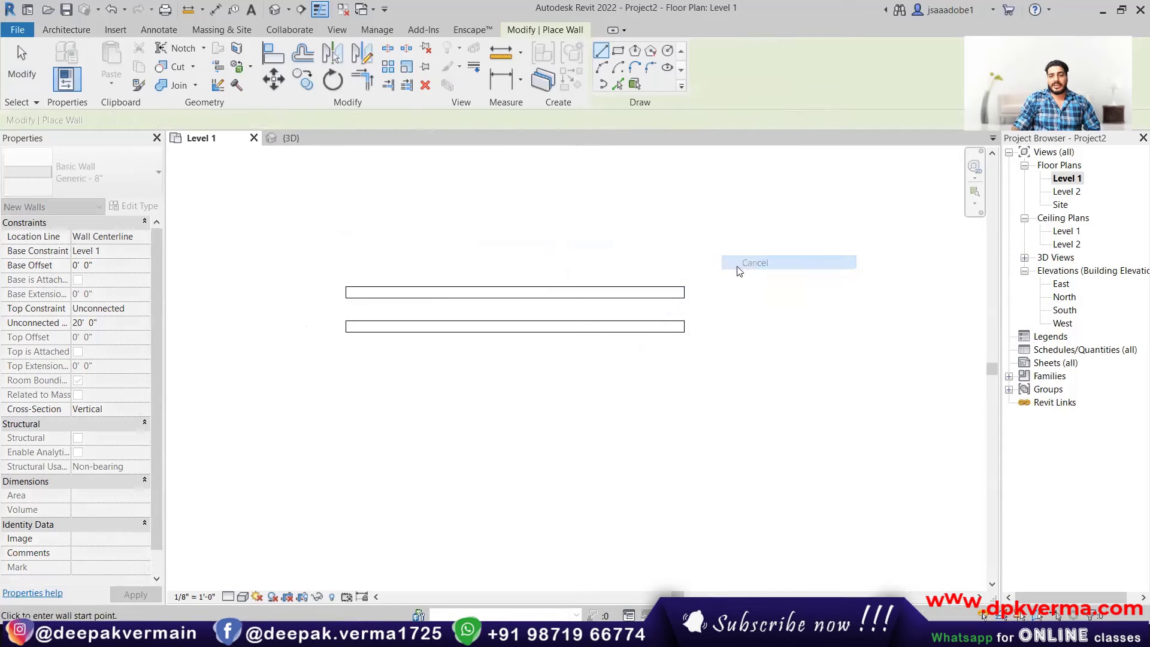
key(Escape)
click(552, 335)
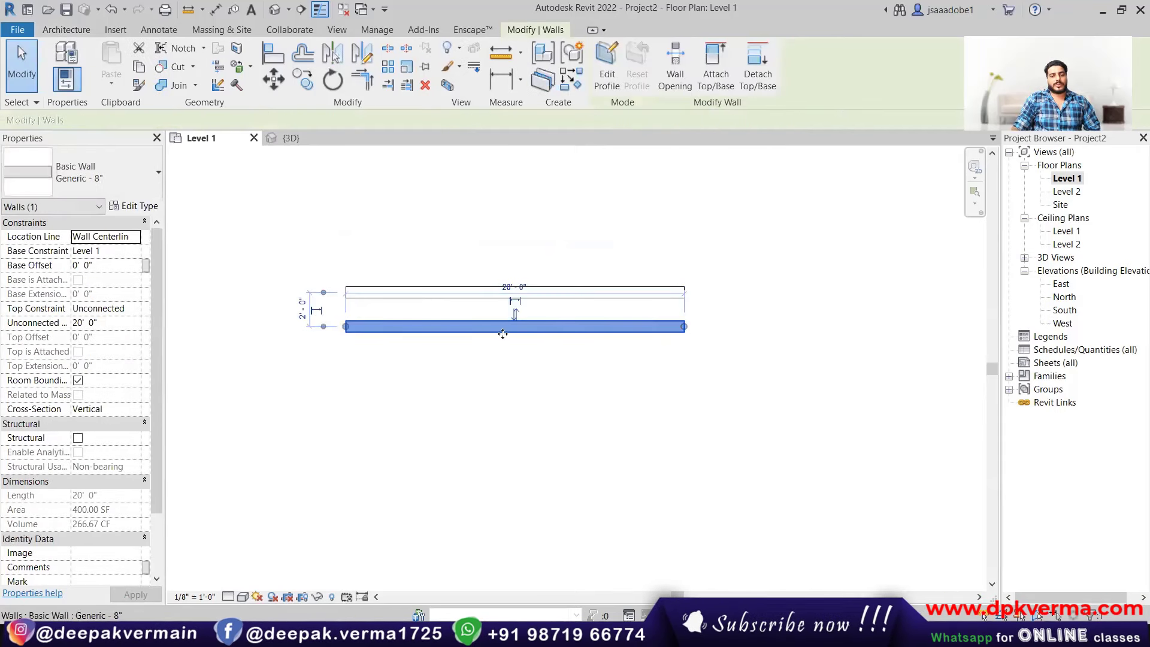
key(Delete)
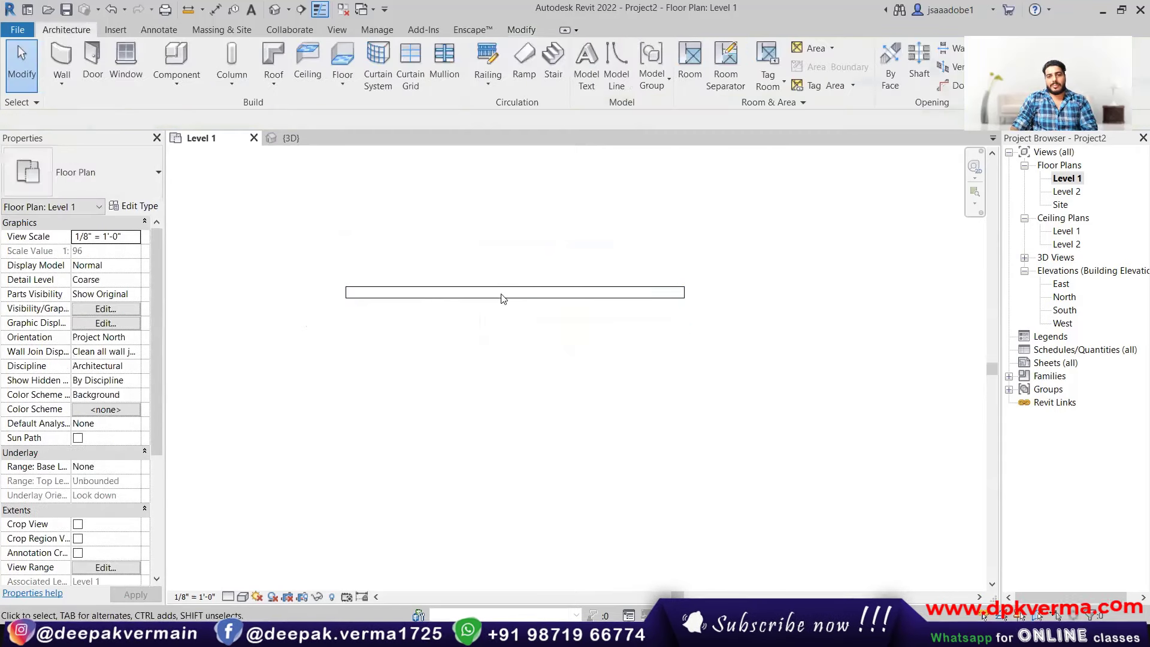
click(501, 299)
scroll(448, 298, up, 1)
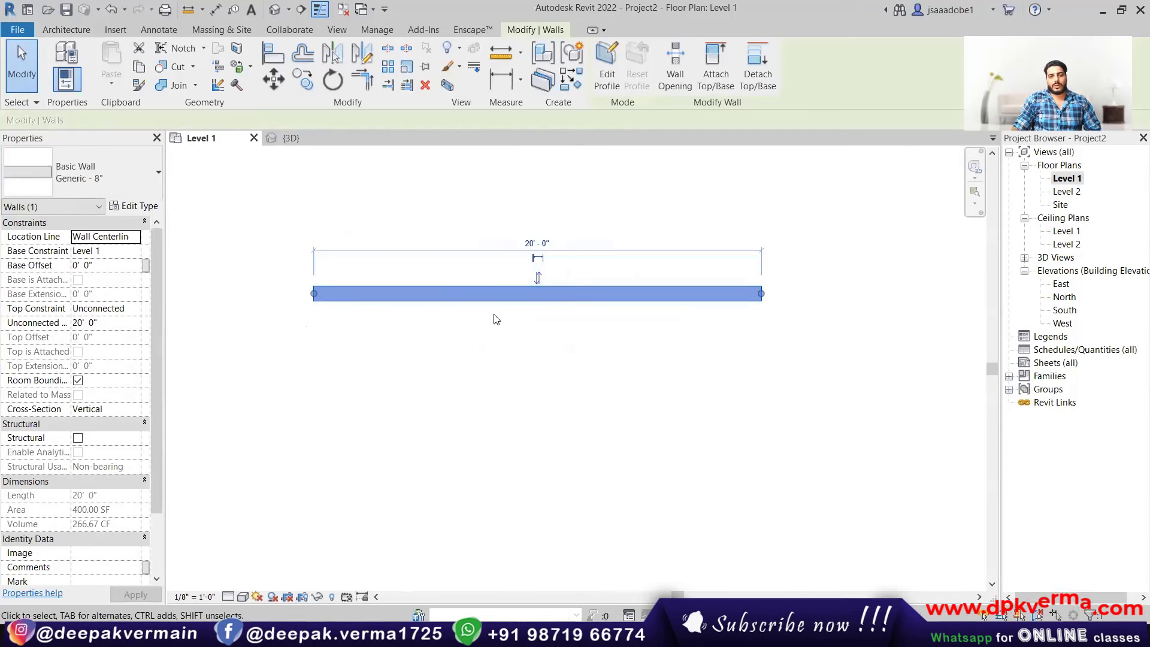
- In the 3D view, set the wall's top constraint to Level 2
click(275, 9)
scroll(454, 395, down, 2)
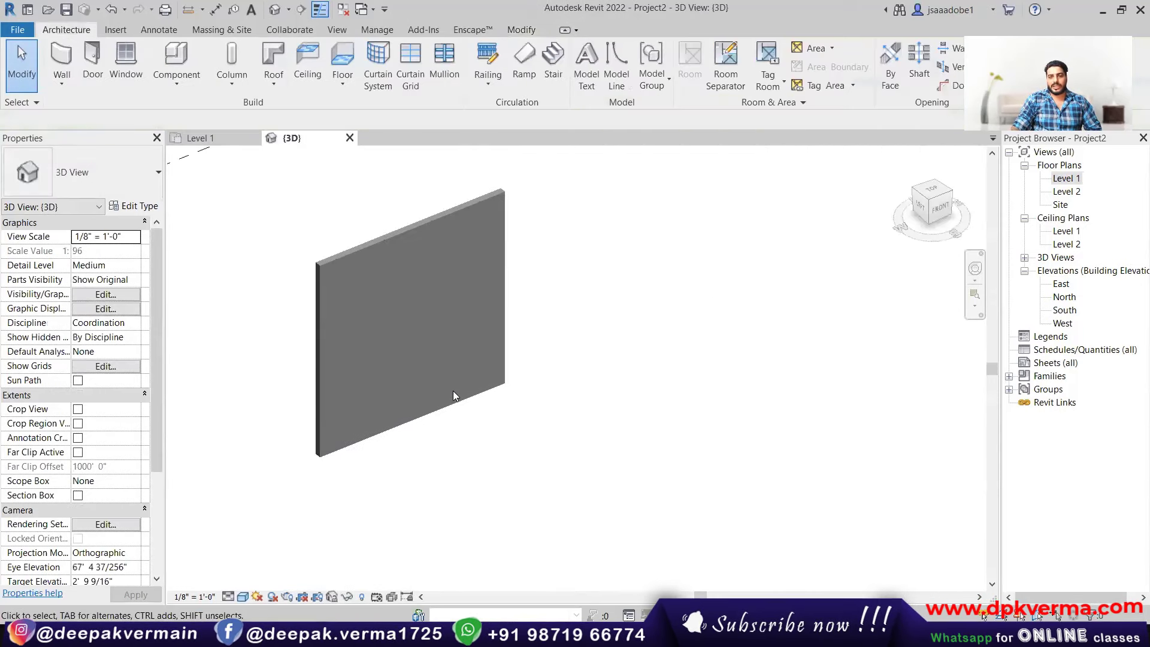
click(378, 248)
click(108, 308)
click(124, 347)
key(Escape)
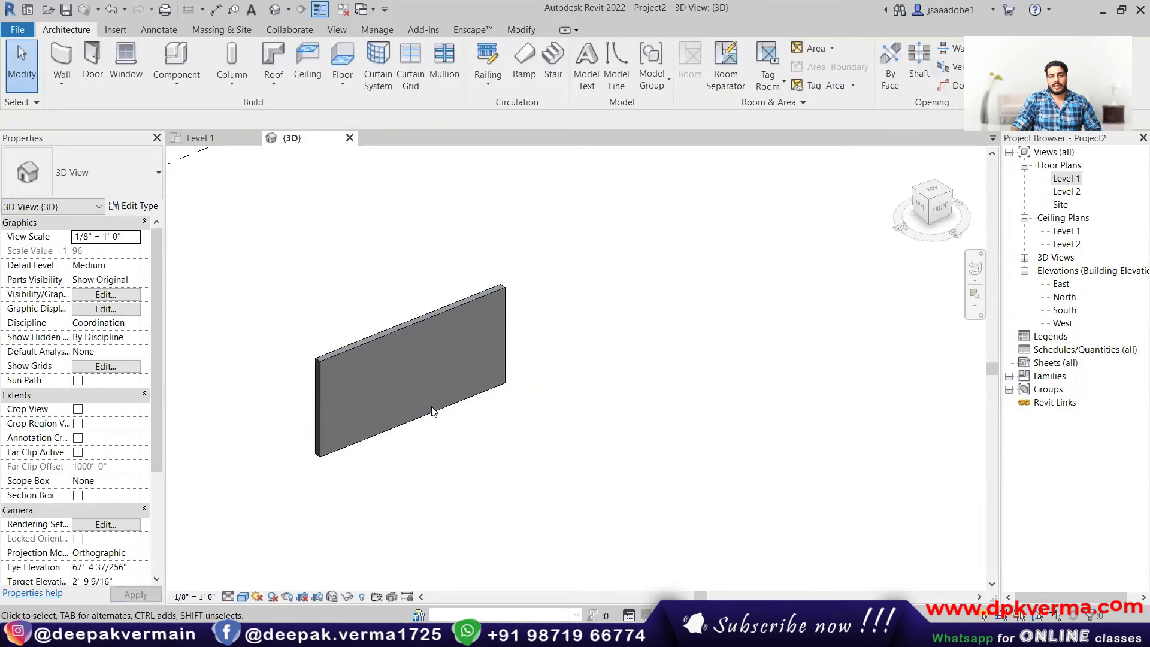
- Orbit around the wall to inspect it, then open the Level 1 floor plan
shift+middle_drag(465, 377, 511, 352)
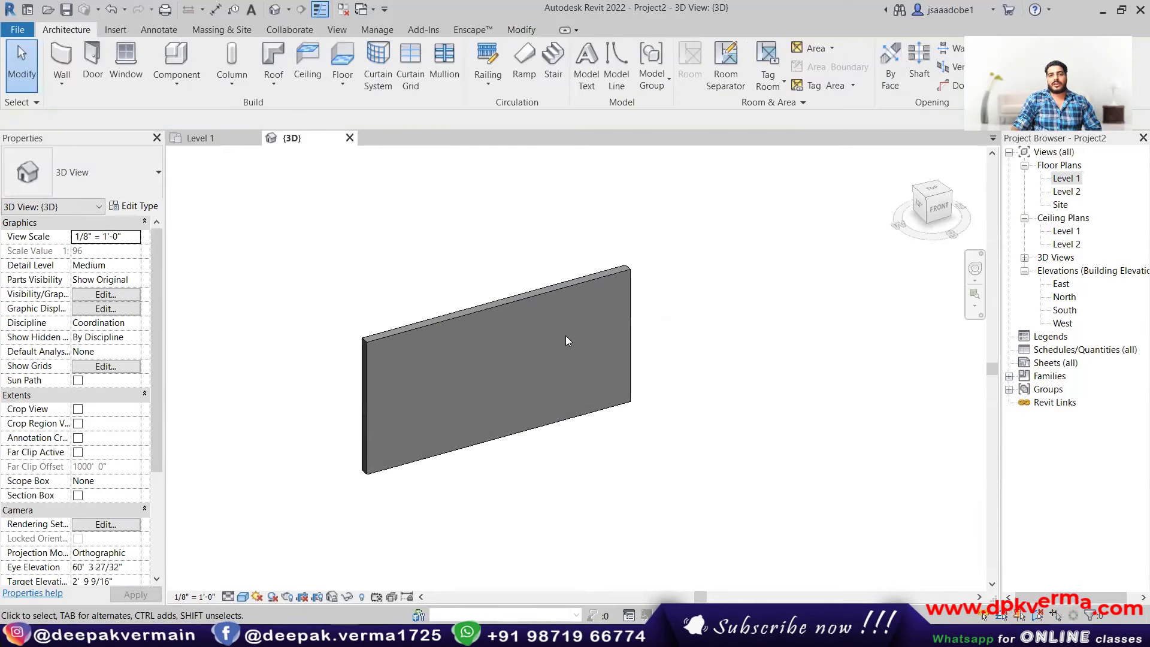
scroll(495, 368, up, 1)
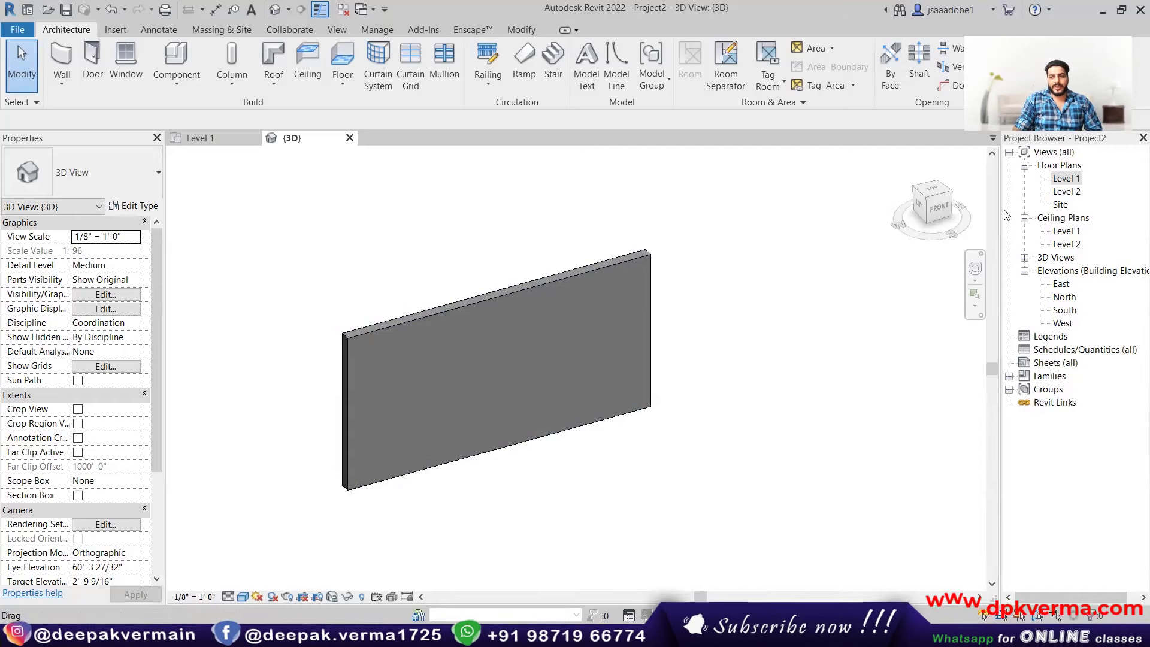
click(489, 302)
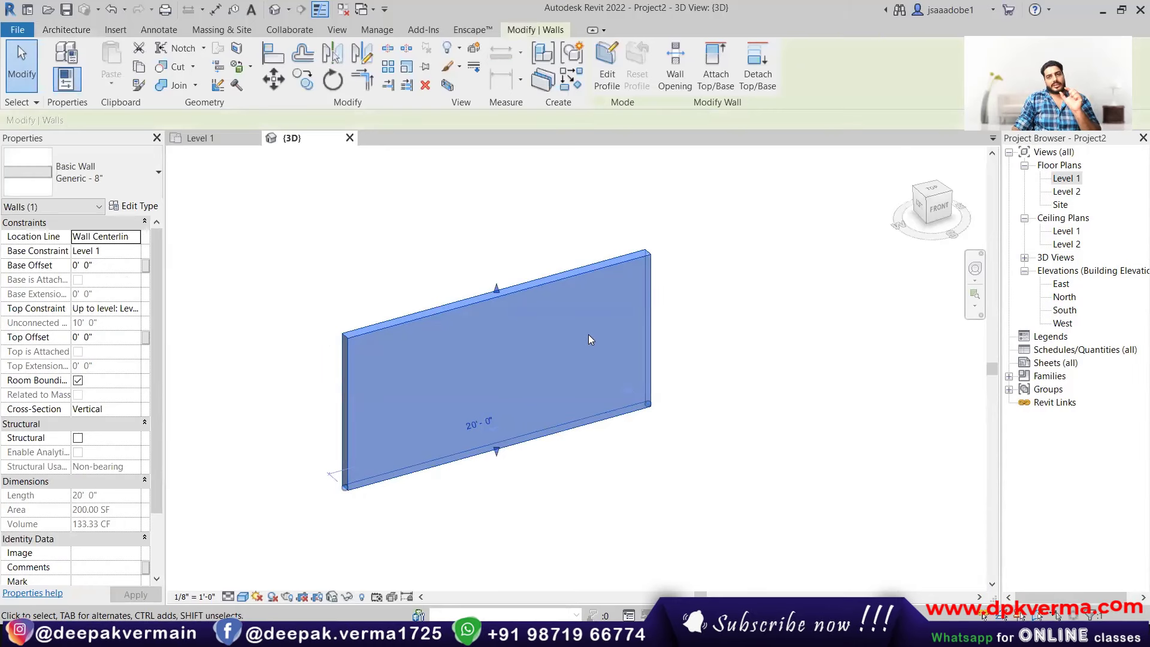
click(719, 303)
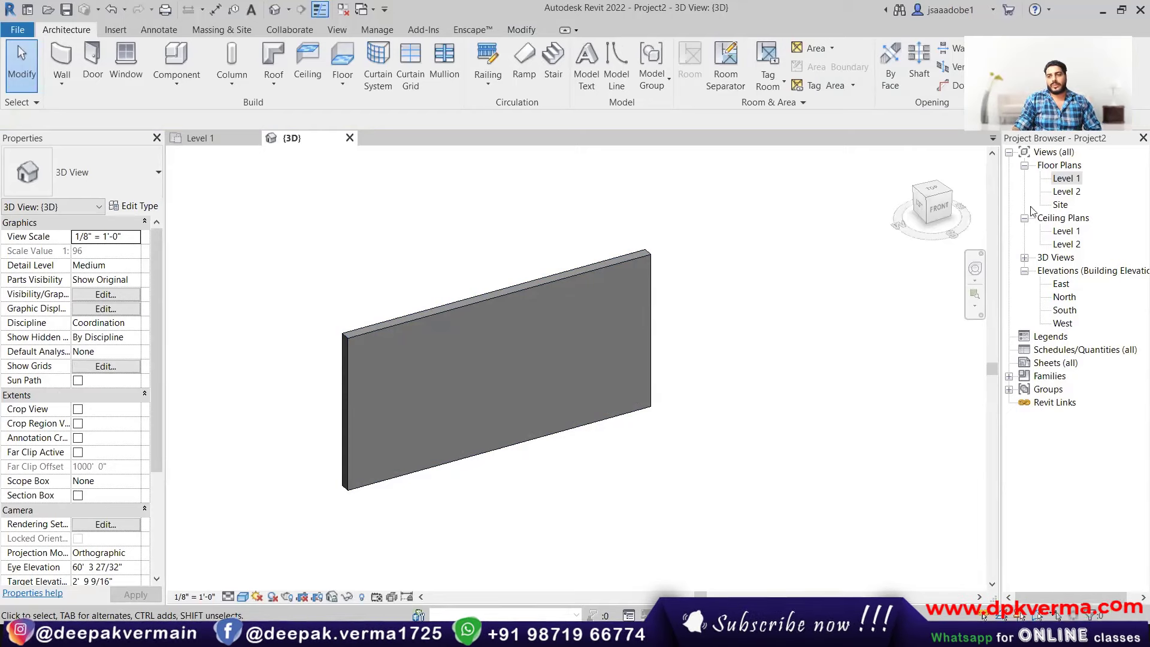
double_click(1066, 178)
- Split the wall 5'-0" from its left end
click(521, 30)
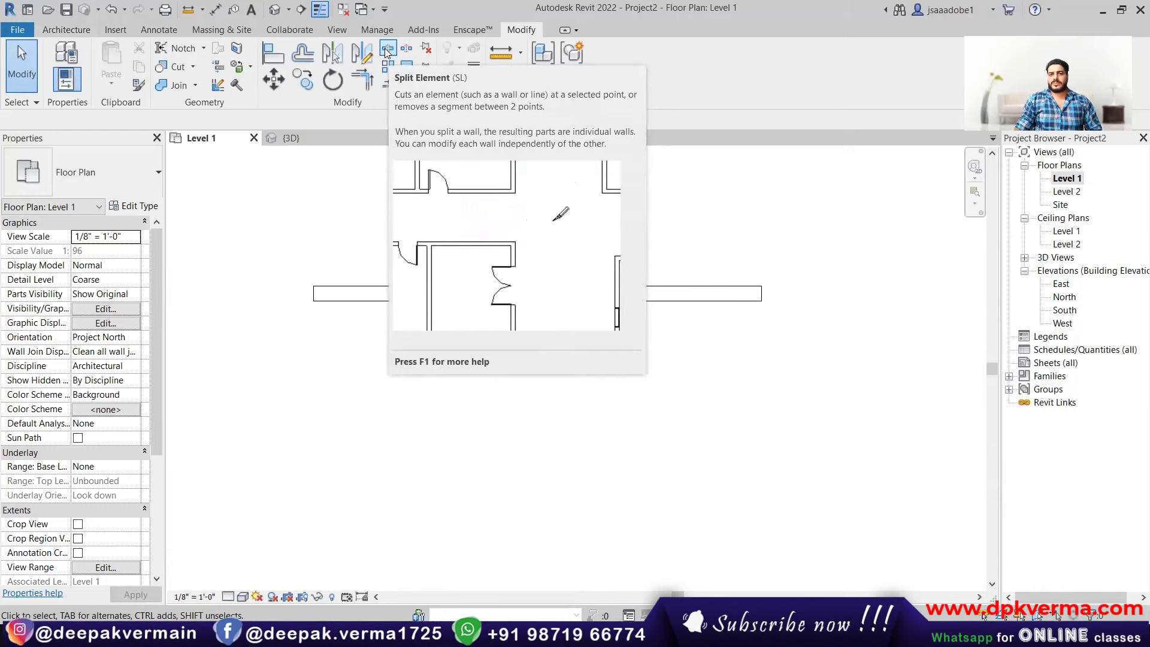
click(386, 53)
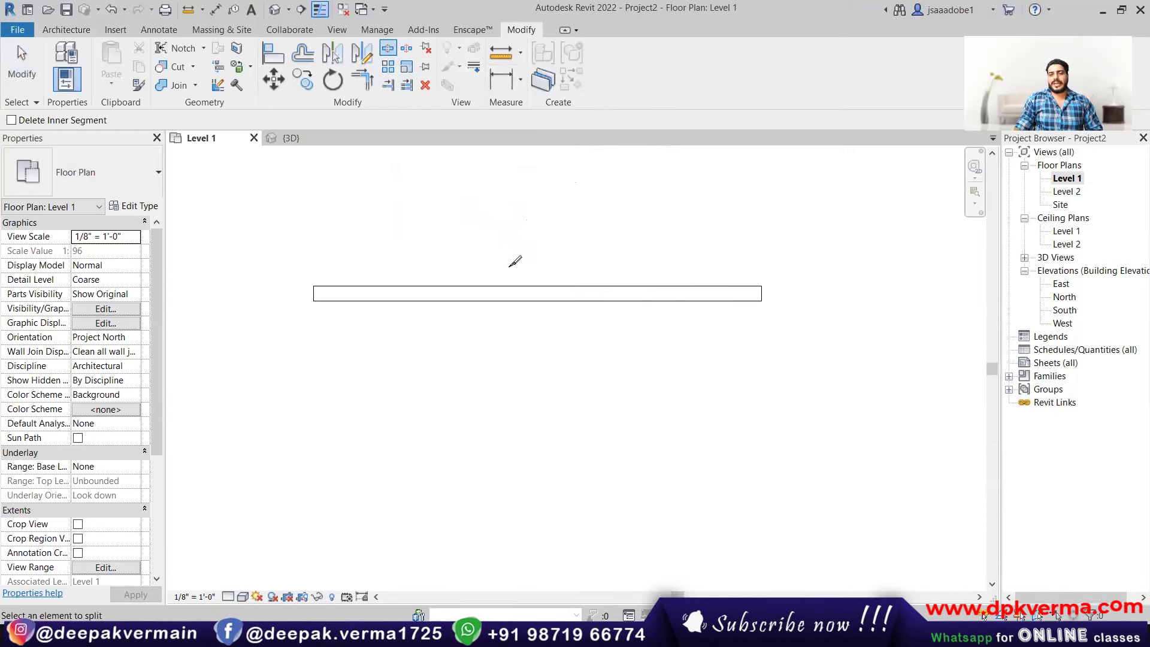
scroll(447, 333, down, 2)
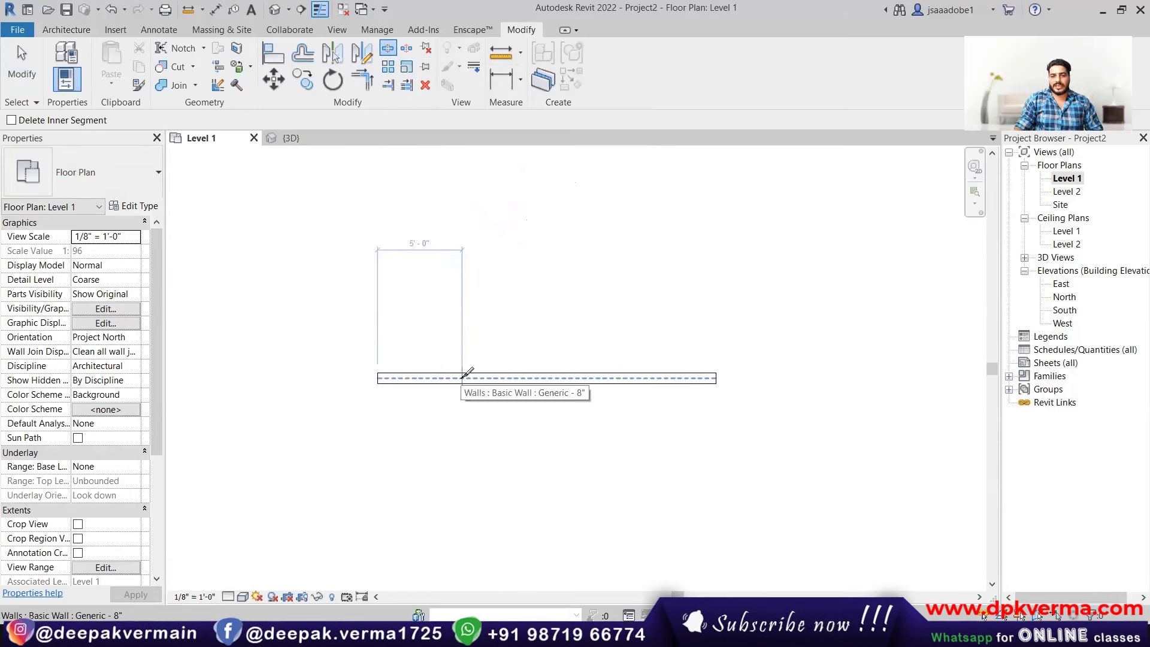
click(464, 378)
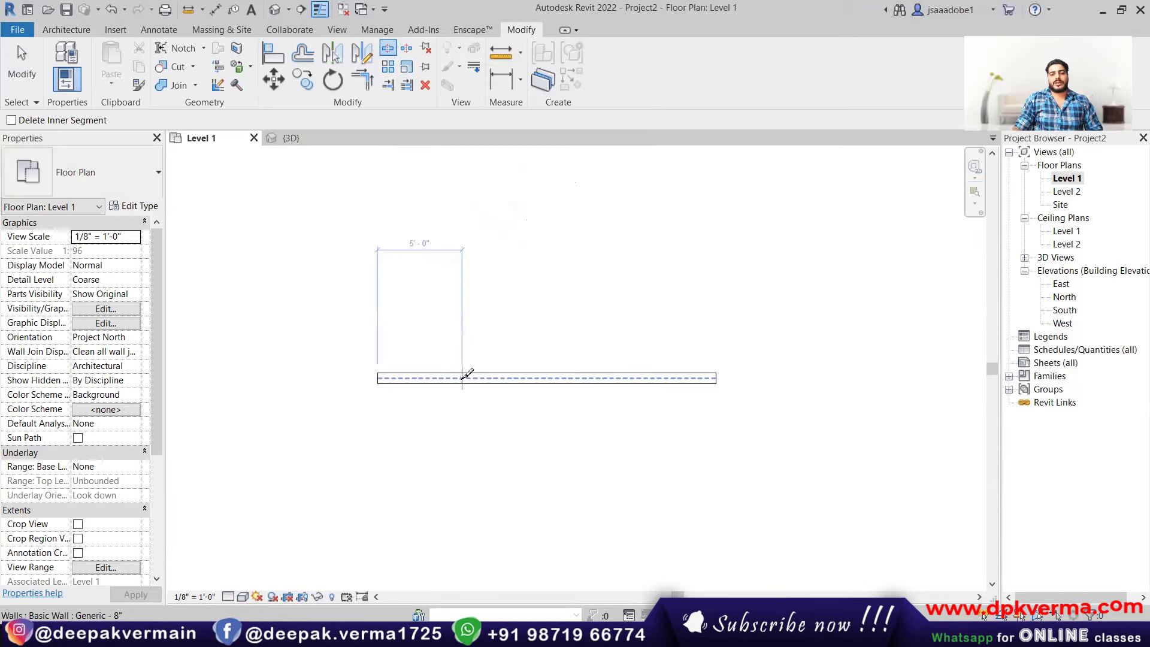
right_click(489, 269)
click(492, 277)
right_click(496, 277)
click(503, 283)
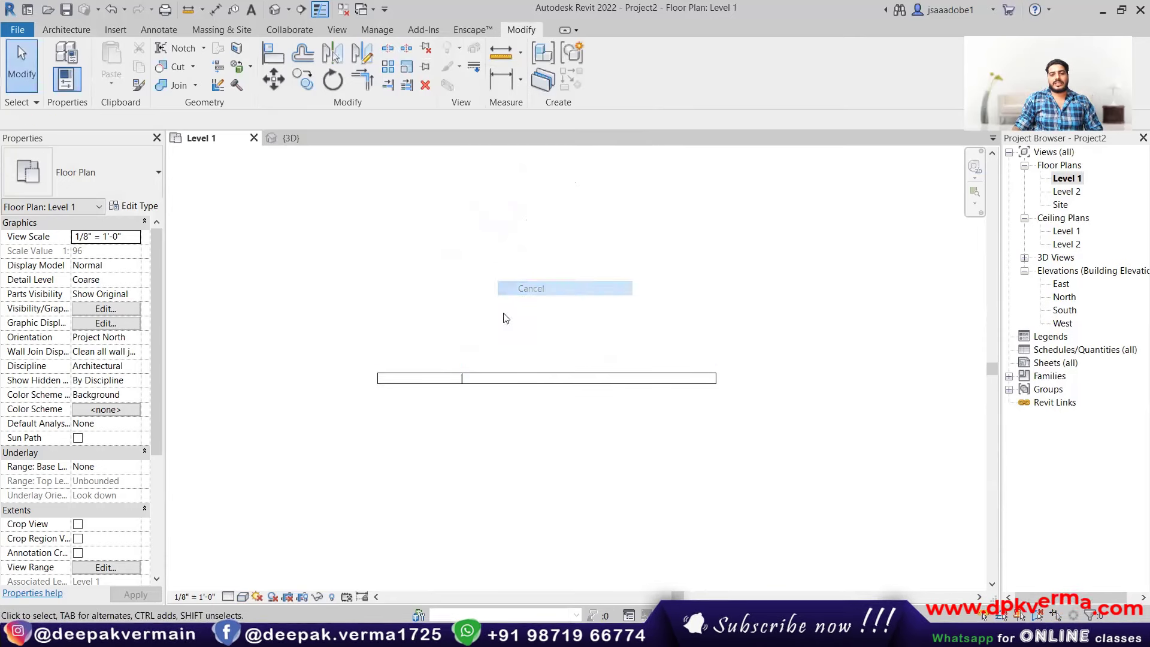
scroll(461, 374, up, 1)
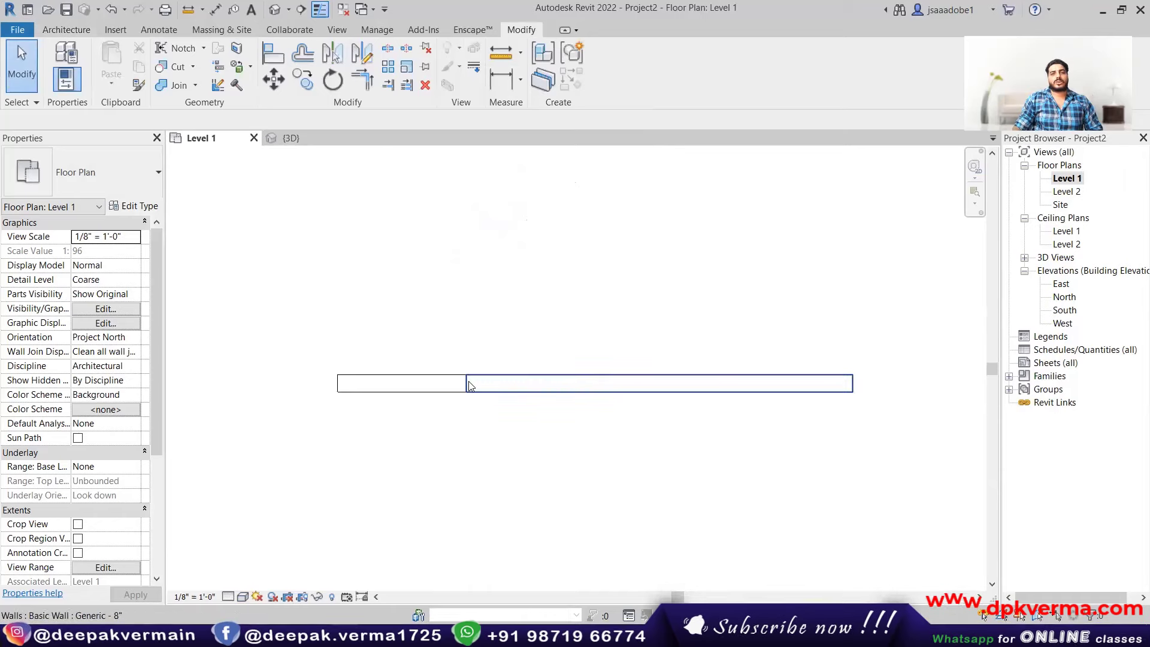
middle_drag(456, 402, 423, 369)
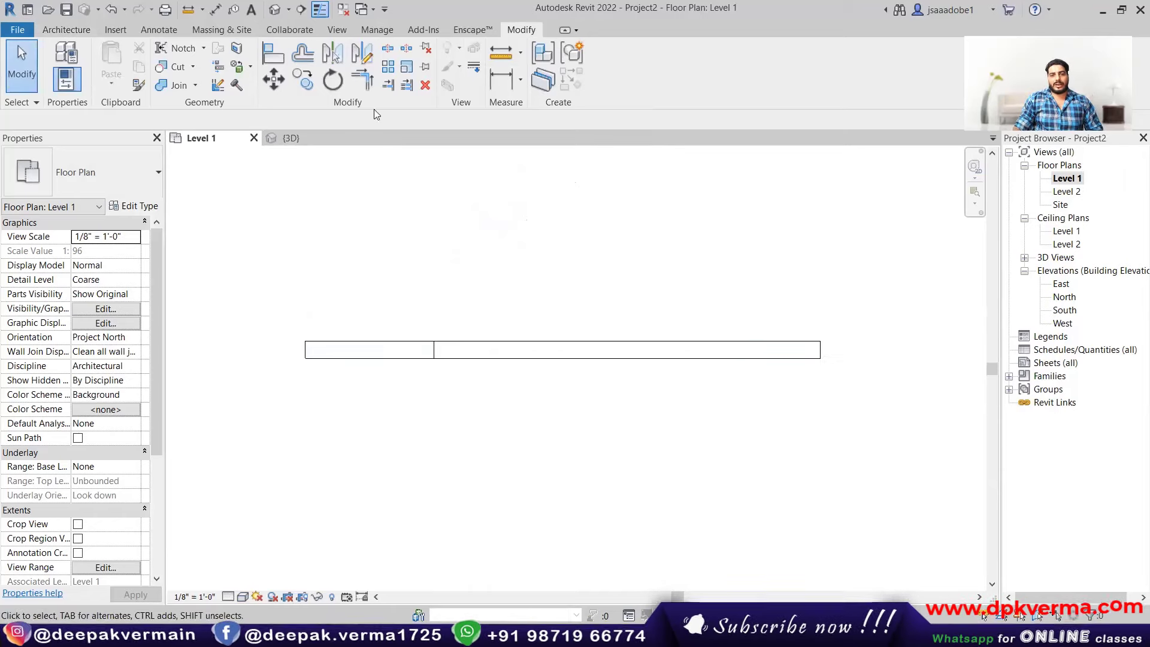
- Split the wall again 7'-5" from its right end, then return to the 3D view
click(388, 52)
click(629, 350)
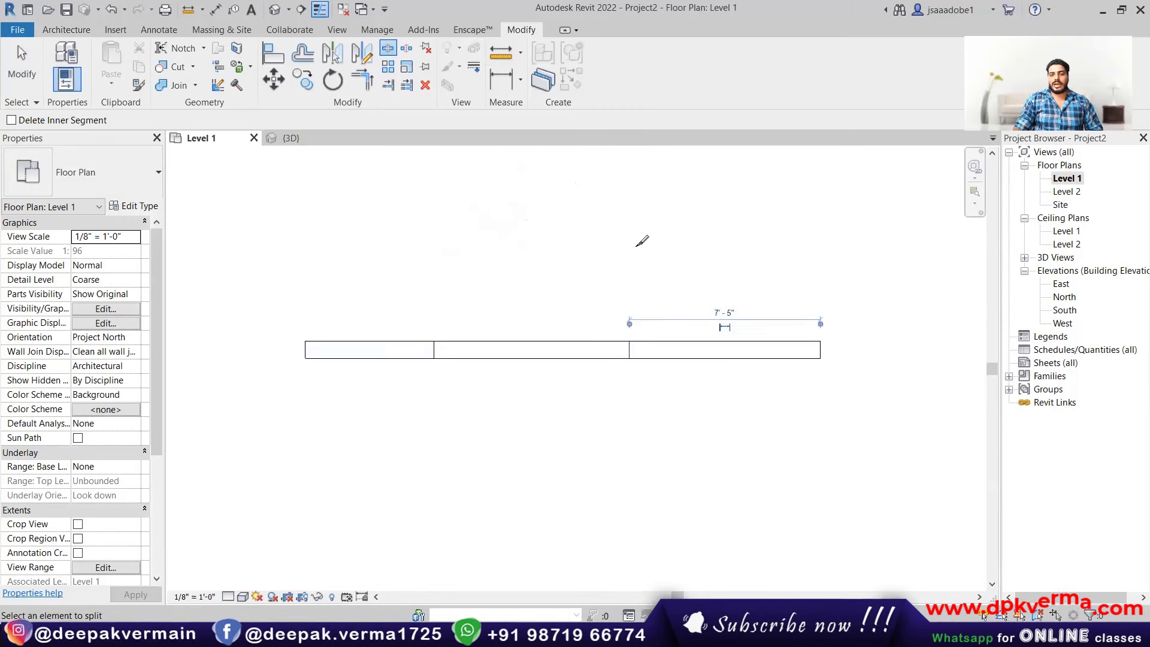
right_click(652, 250)
click(676, 260)
click(532, 350)
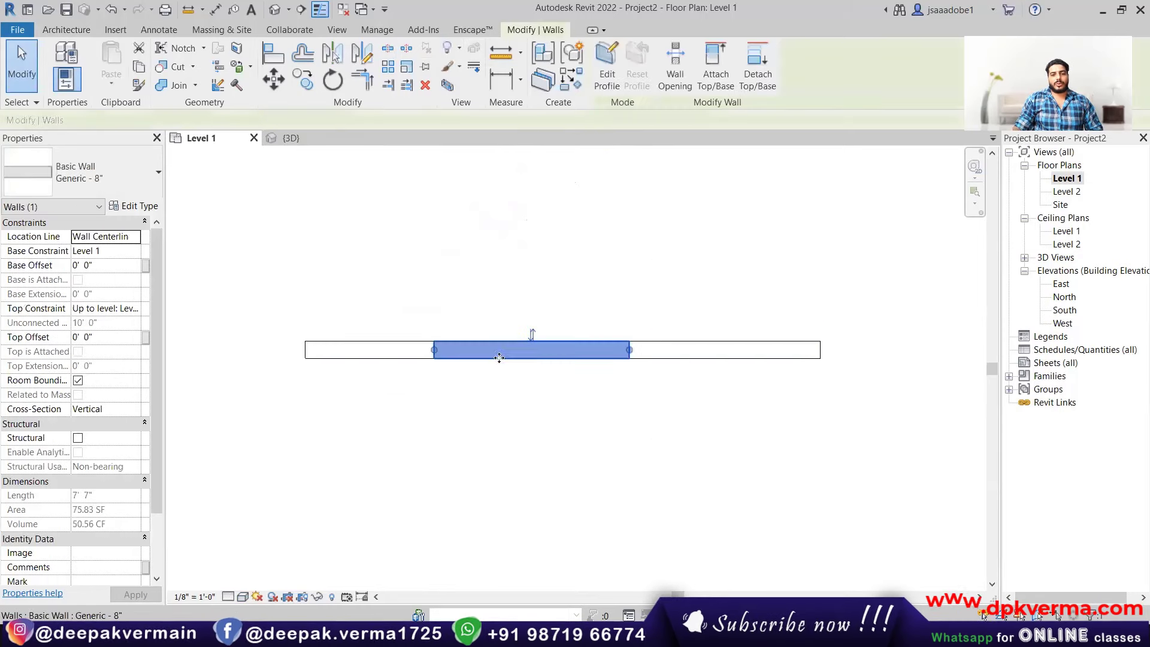
click(686, 370)
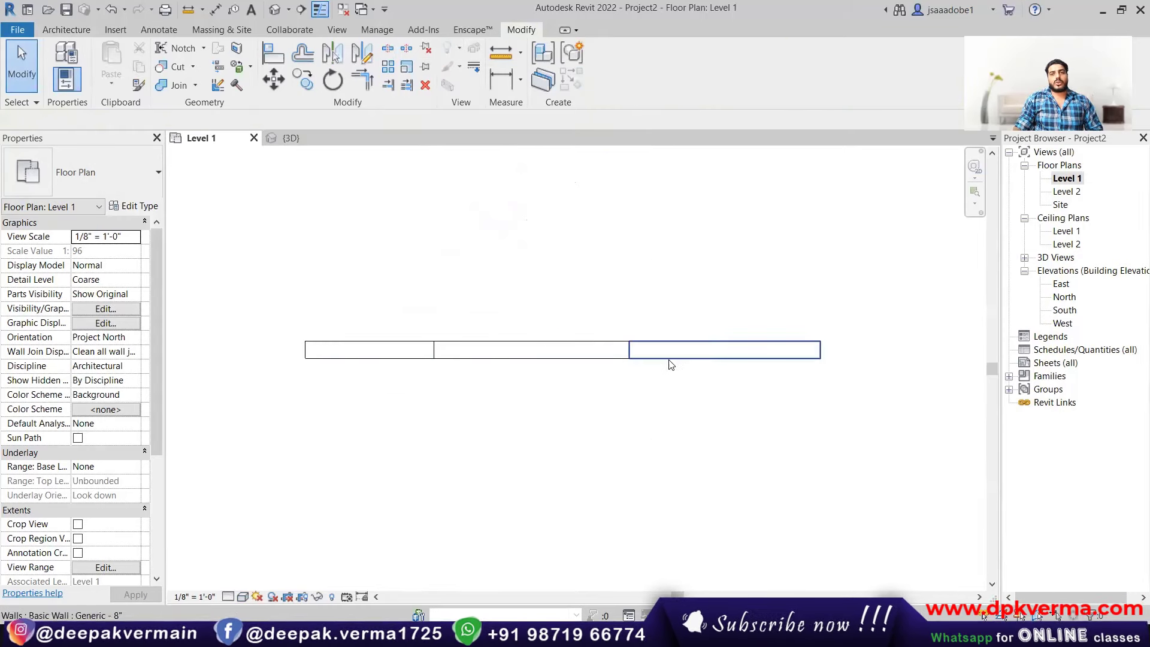
scroll(586, 348, down, 1)
middle_drag(586, 347, 555, 366)
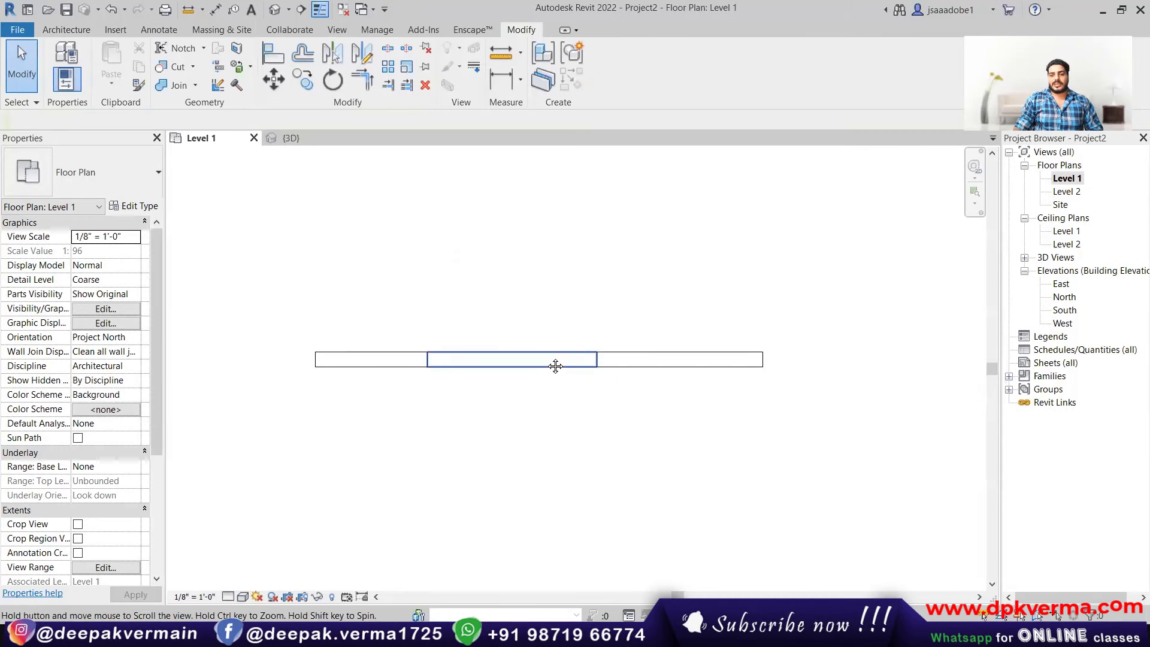
click(275, 10)
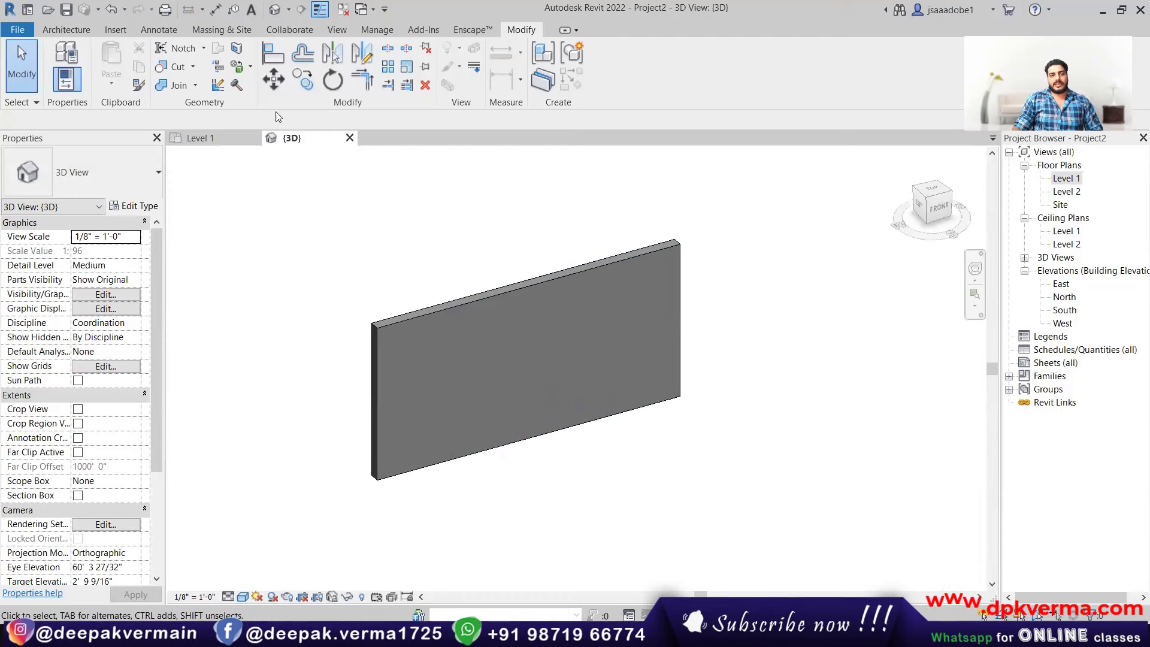
- Paint the middle wall segment with Wood - Teak
click(251, 67)
click(260, 90)
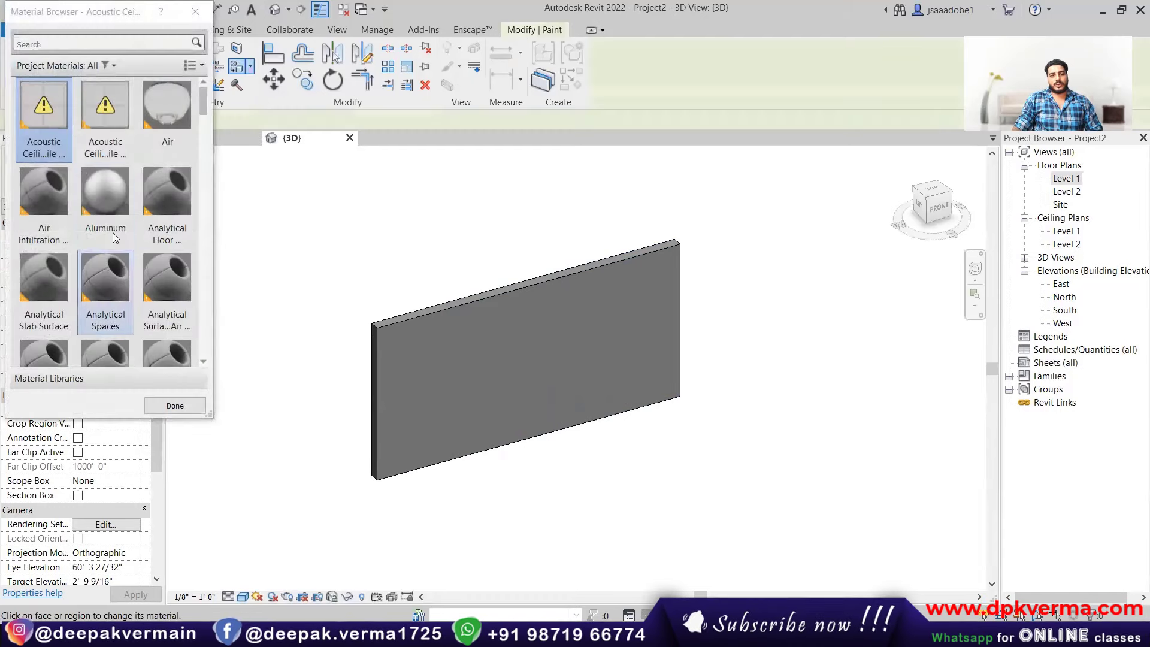
scroll(114, 251, down, 10)
scroll(120, 291, down, 10)
scroll(118, 303, down, 5)
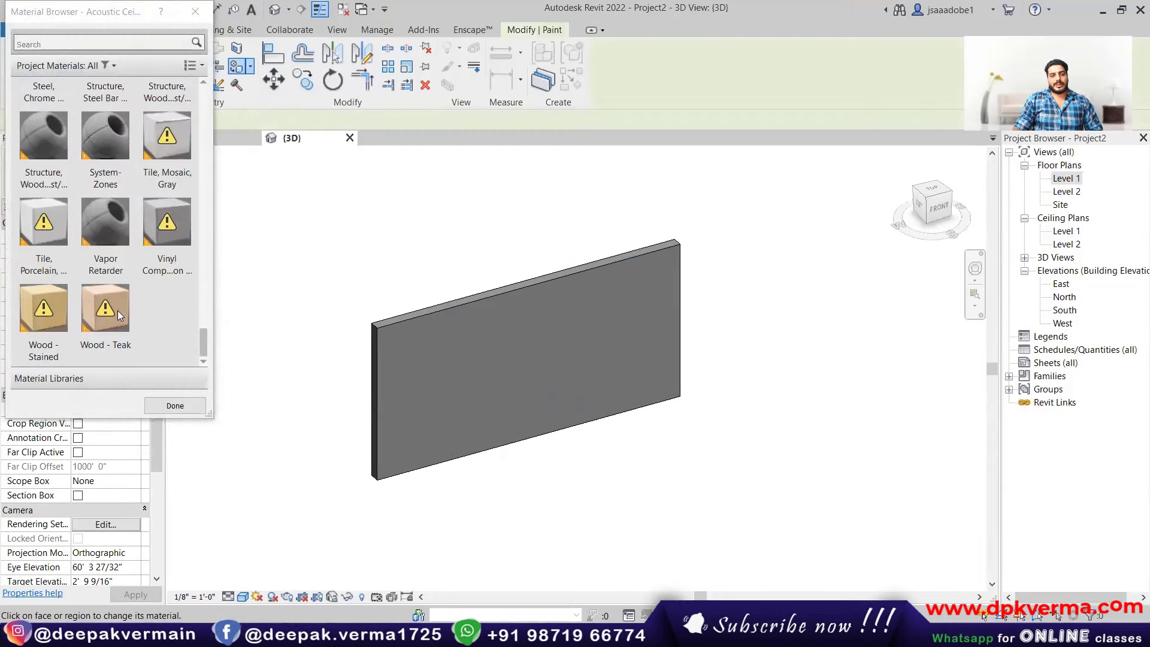
click(106, 312)
click(521, 371)
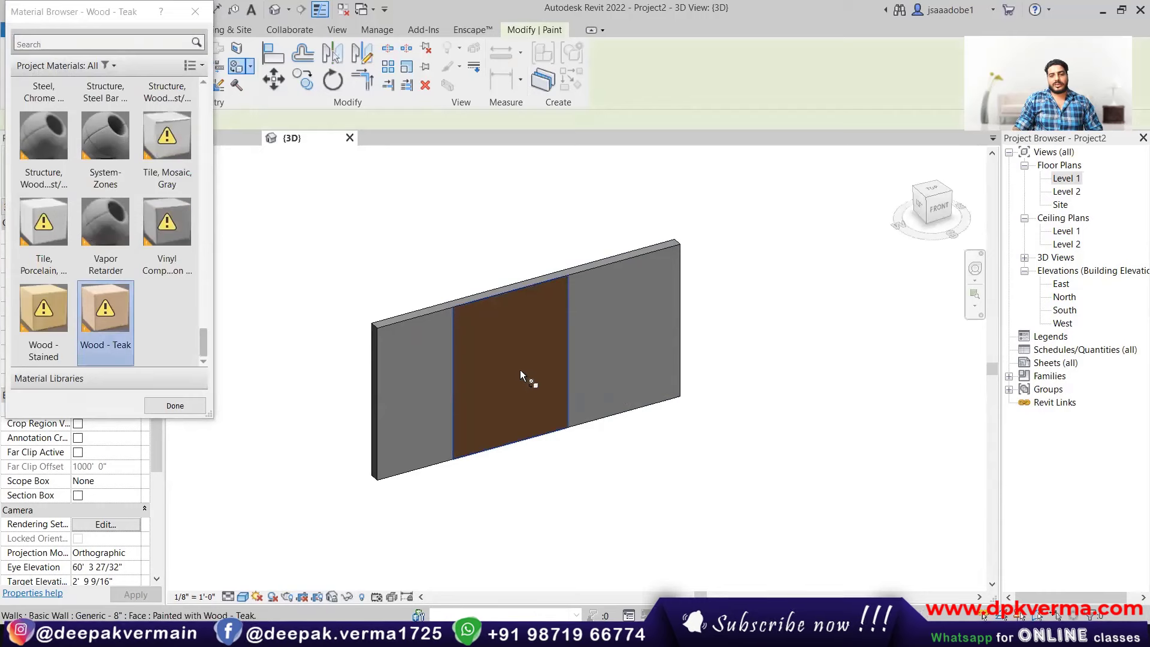
- Paint the right segment with porcelain tile and the left with Vinyl Composition Tile
click(43, 234)
click(626, 311)
click(167, 237)
click(430, 383)
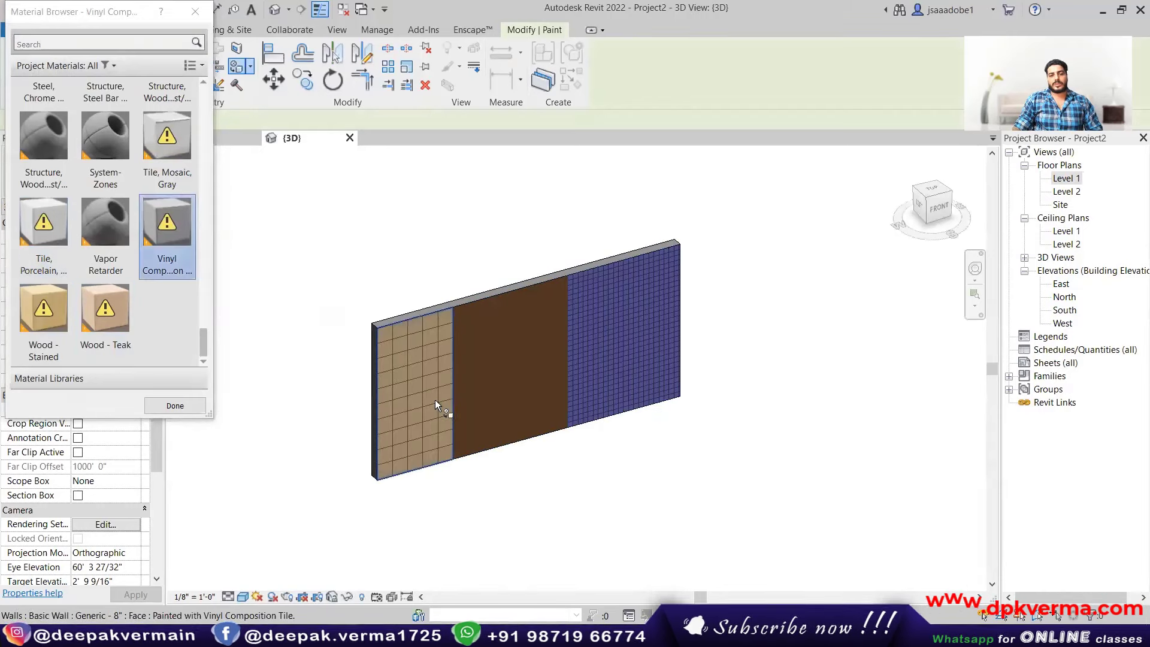
right_click(481, 210)
click(533, 229)
scroll(461, 357, up, 3)
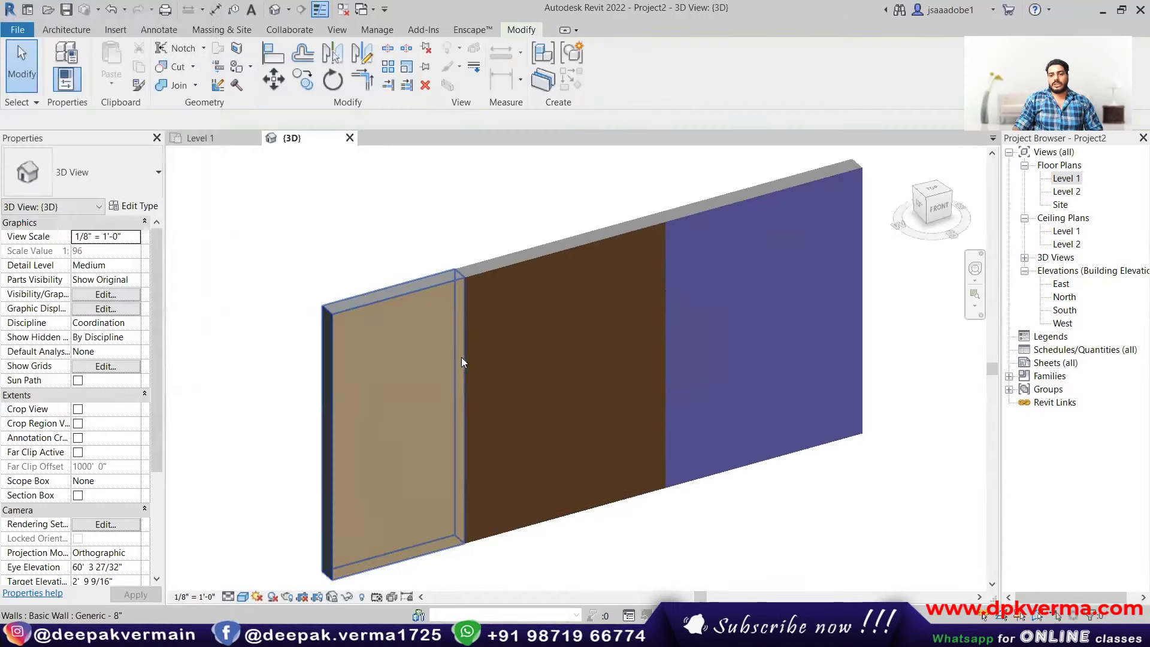
- Drag the tops of the right and middle segments upward so heights step up left to right
scroll(503, 371, down, 2)
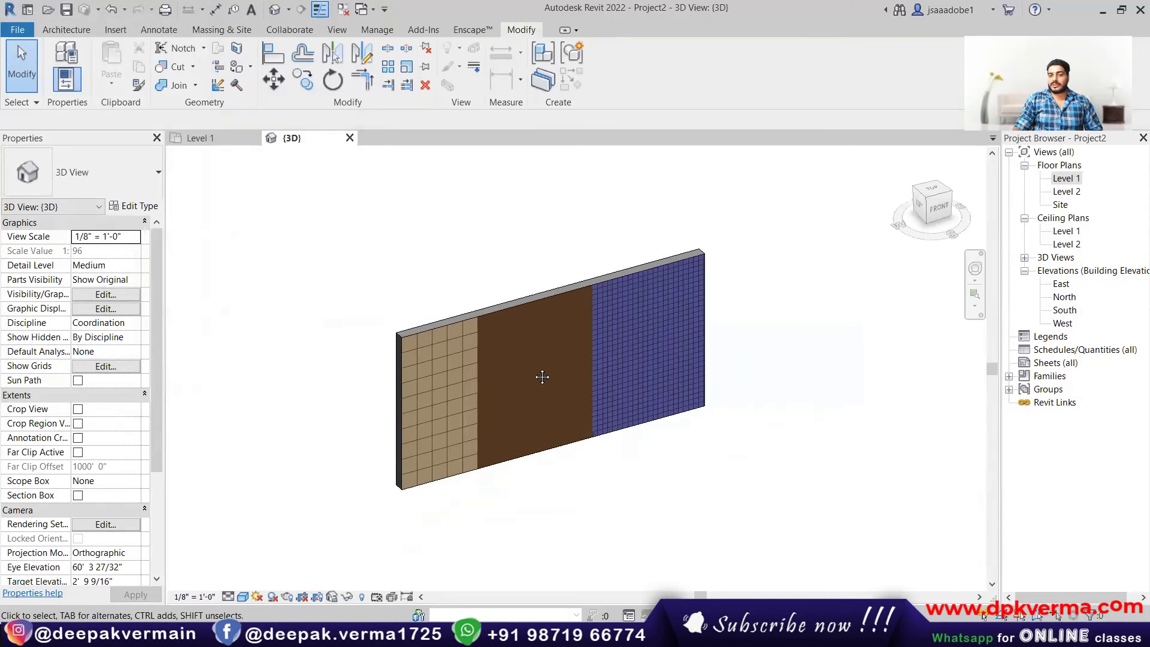
scroll(482, 371, down, 2)
click(565, 308)
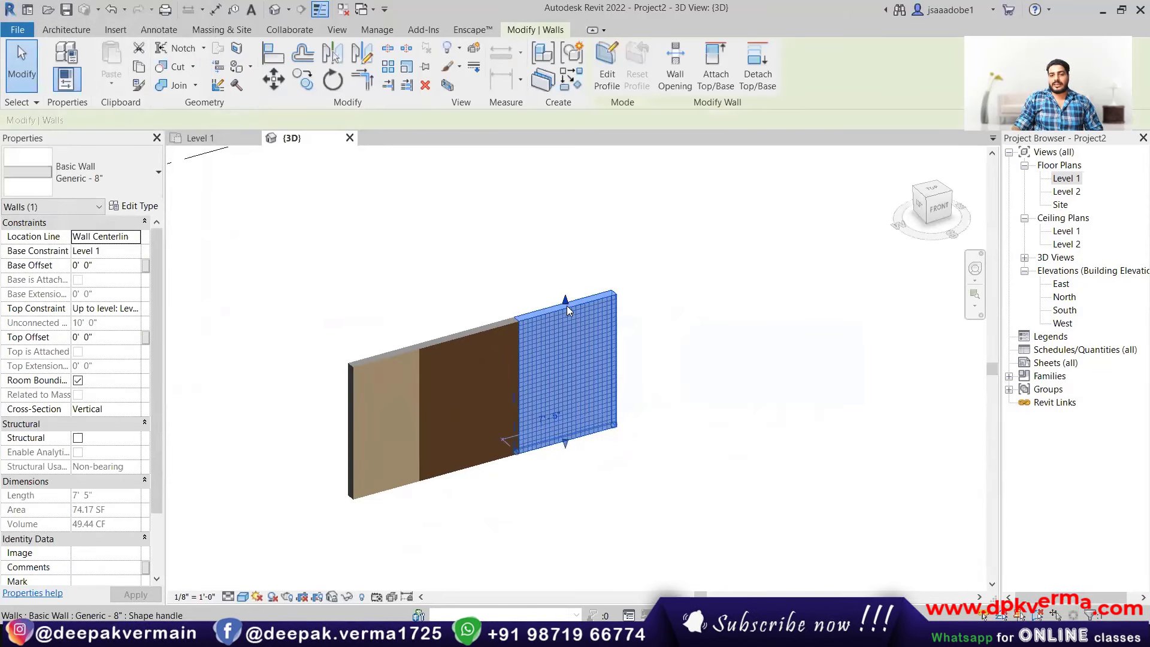
mouse_move(567, 305)
mouse_down()
mouse_move(559, 197)
mouse_move(562, 221)
mouse_up()
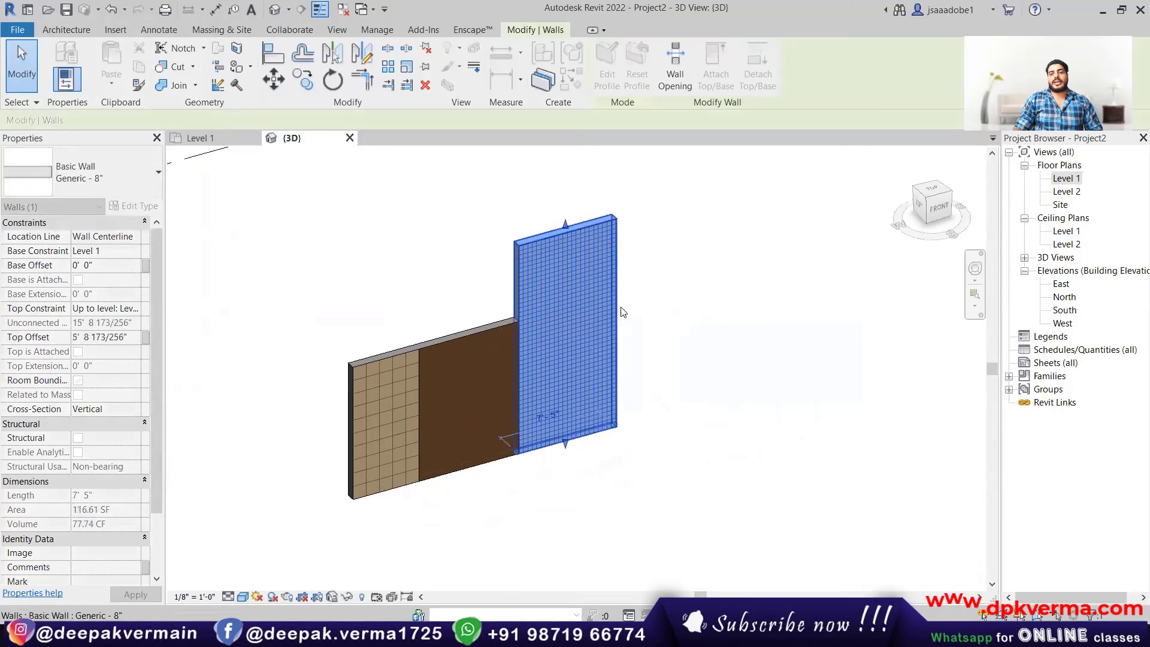
click(451, 345)
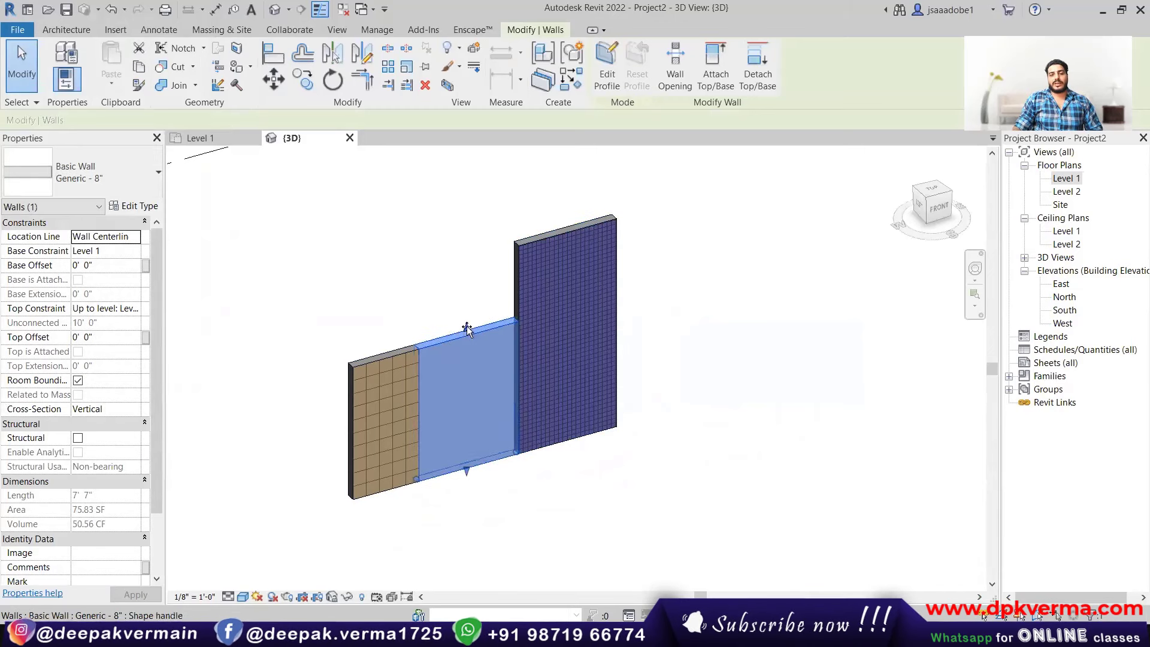
drag(465, 329, 466, 288)
click(678, 289)
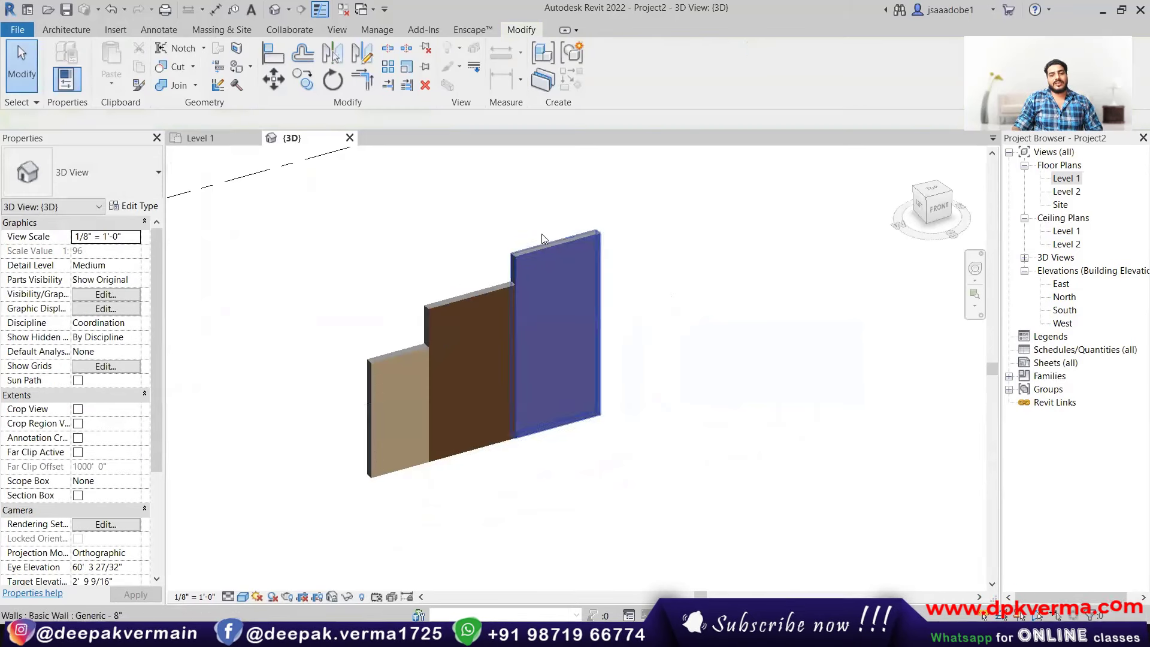
scroll(542, 233, down, 1)
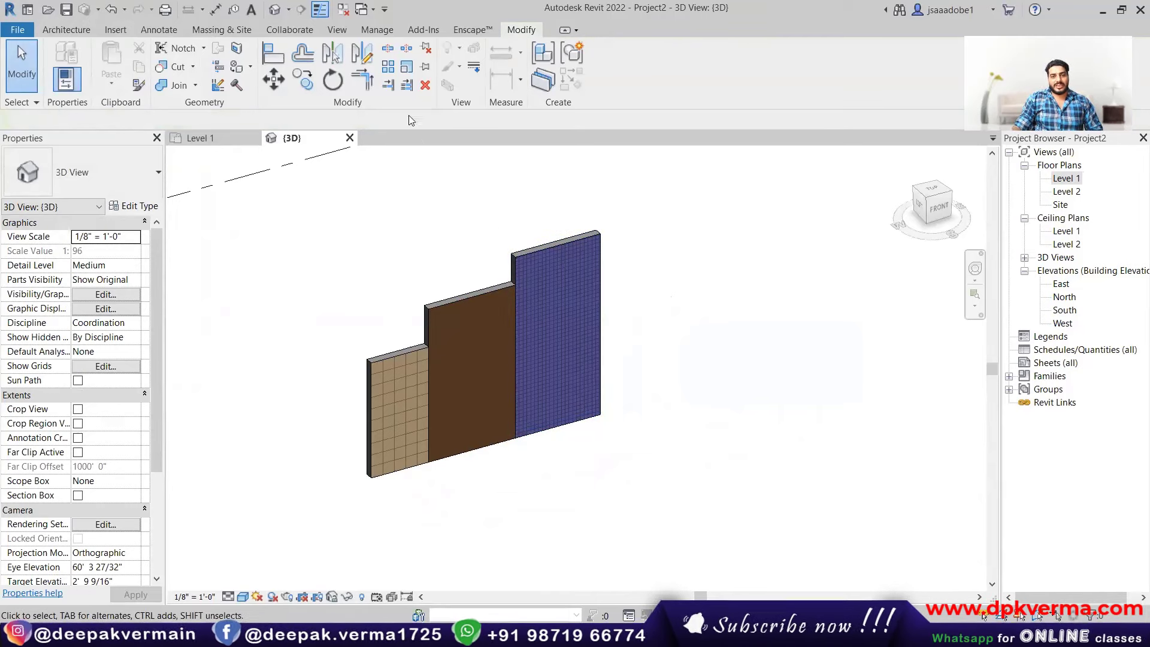
- Split the tan tiled wall horizontally partway up
click(388, 56)
scroll(429, 507, up, 3)
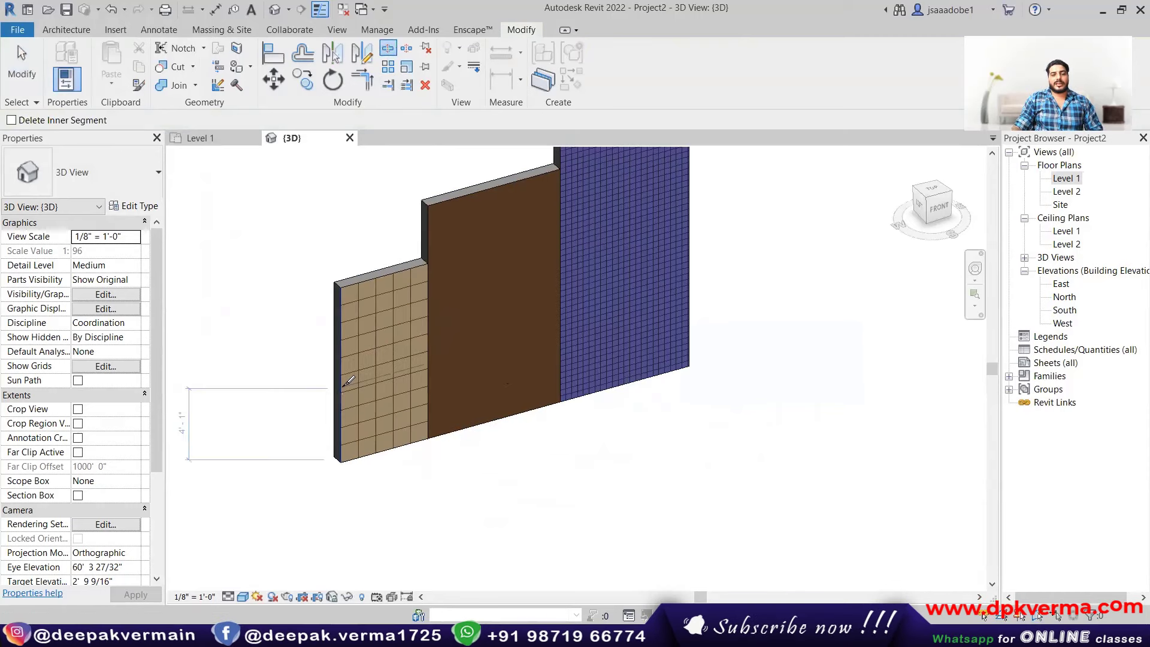
click(344, 374)
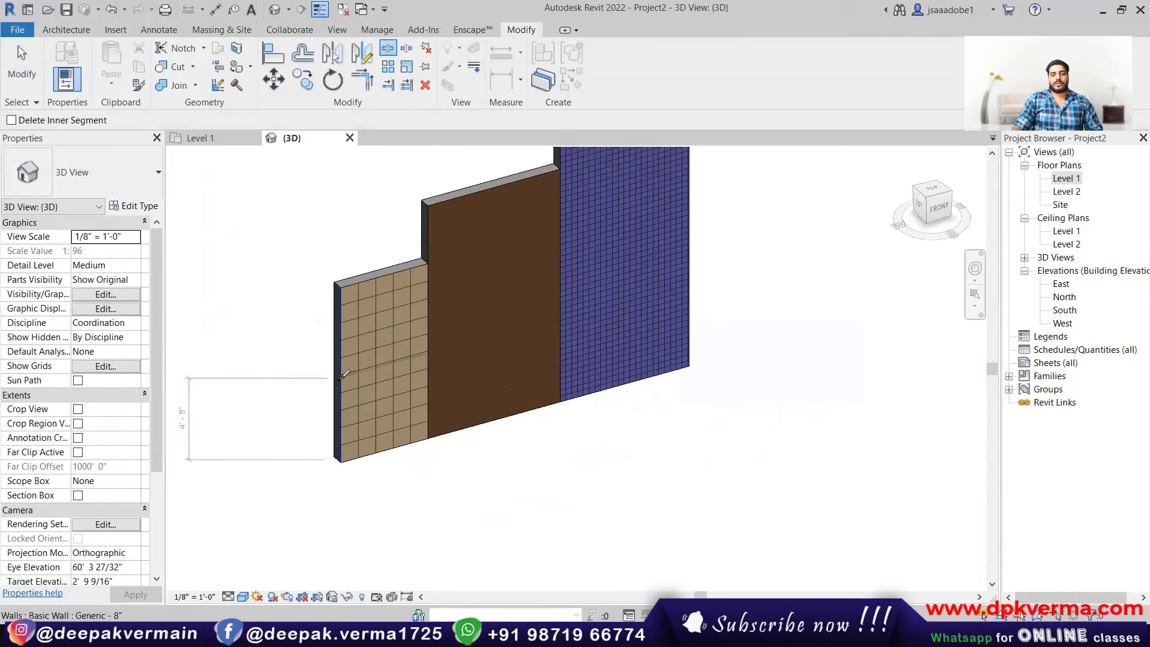
right_click(736, 287)
click(755, 295)
- Stretch the lower tan wall piece further left, dismissing the constraint error
click(360, 420)
scroll(383, 456, down, 1)
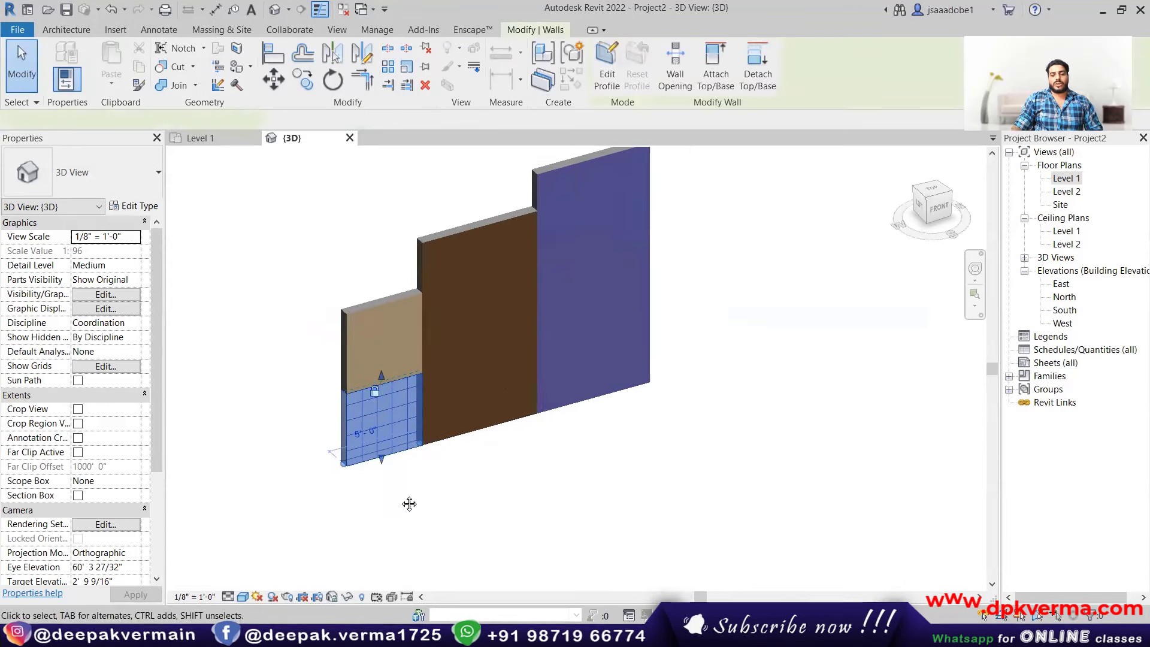
key(l)
key(i)
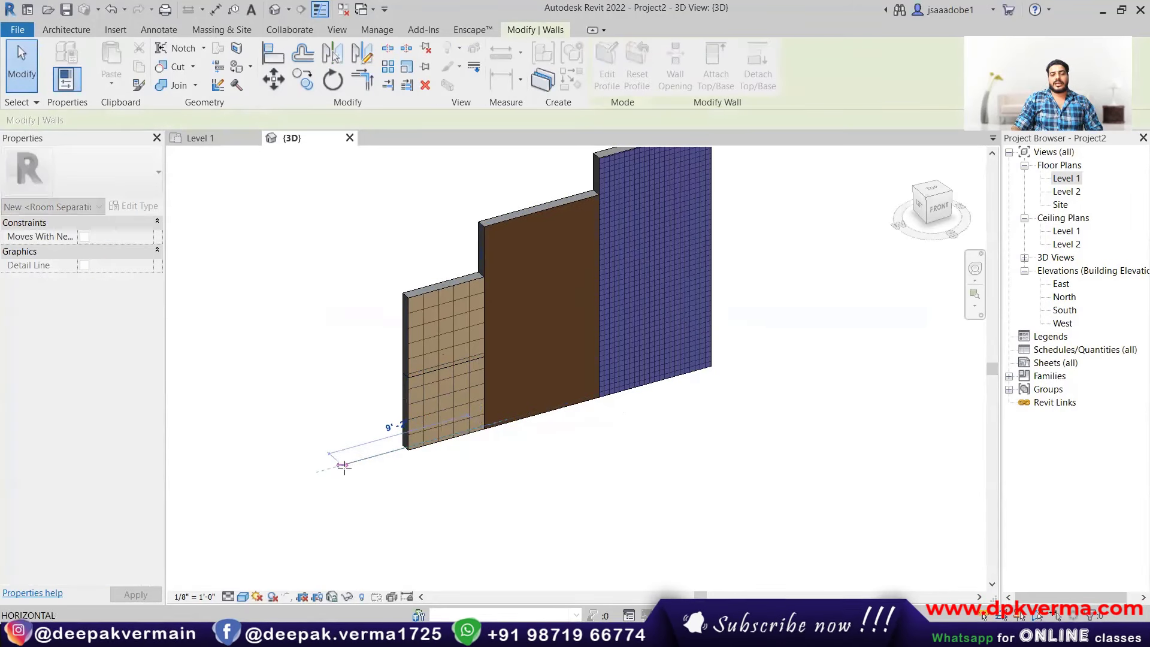
drag(353, 462, 345, 468)
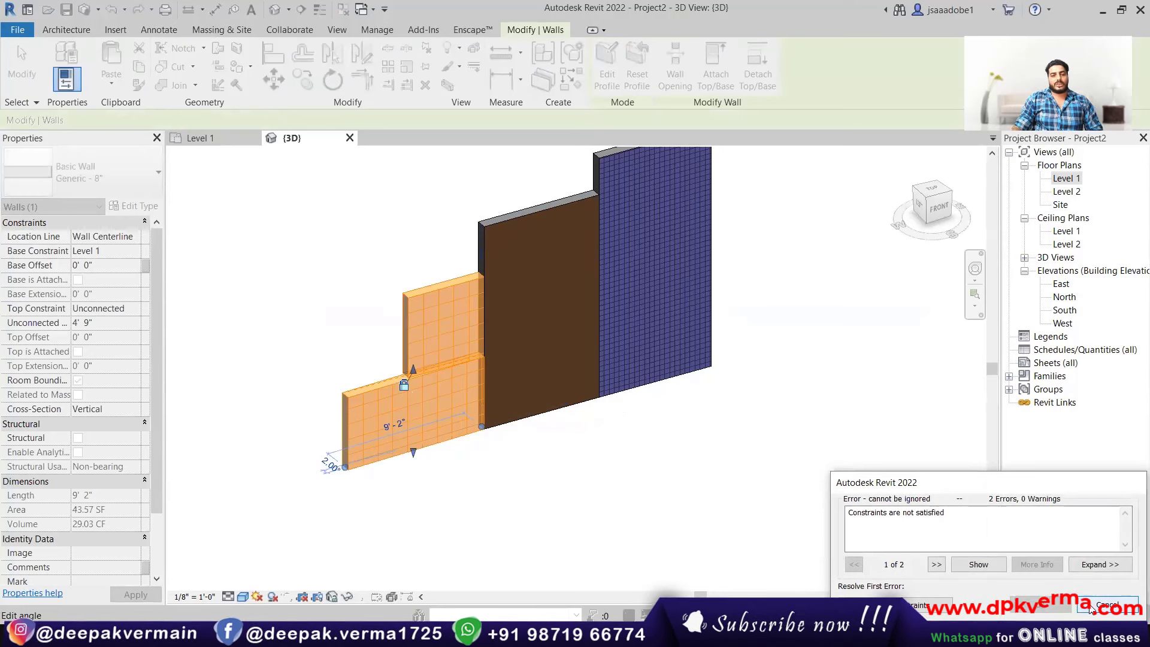
click(1085, 604)
click(402, 446)
drag(405, 447, 314, 469)
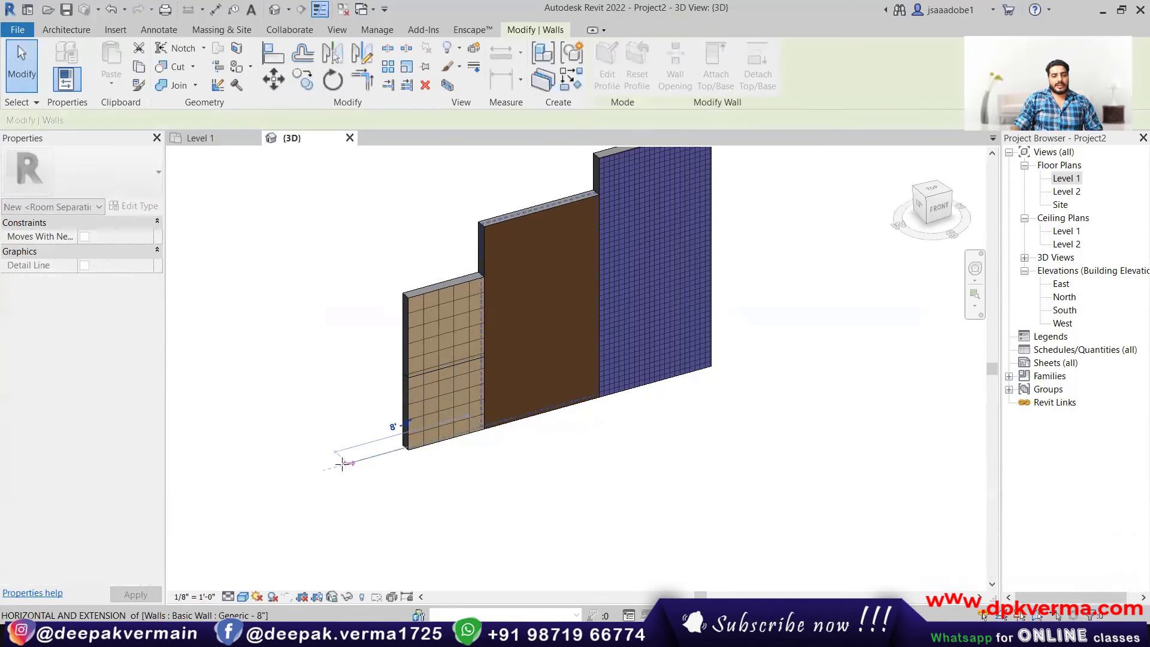
click(494, 472)
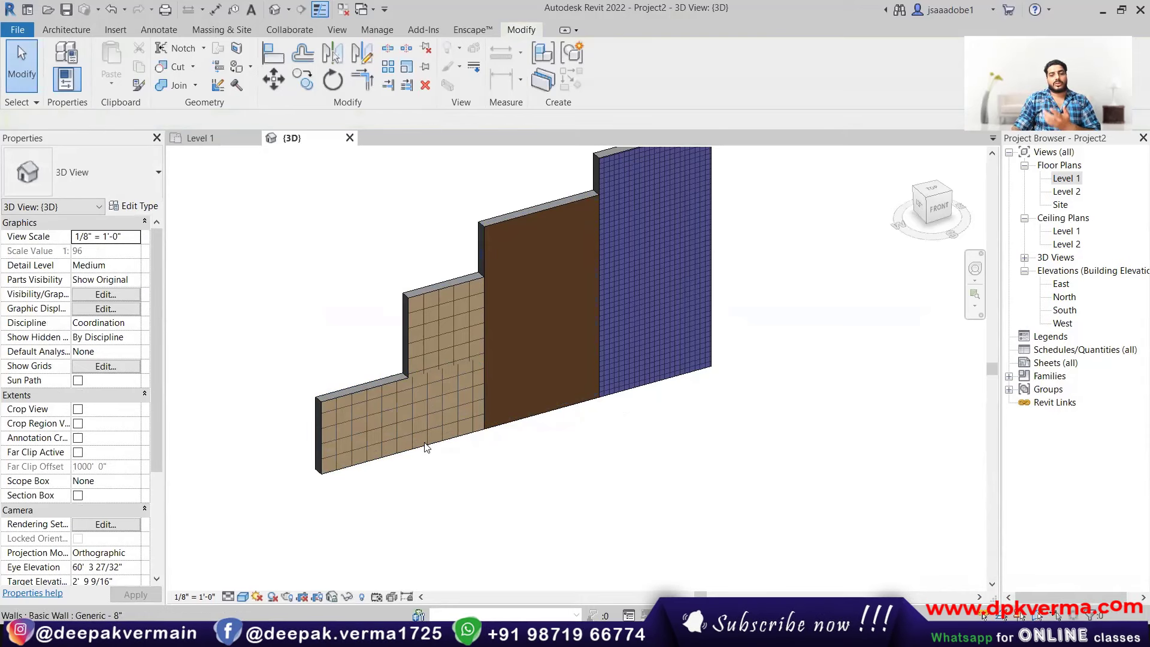
scroll(419, 450, down, 1)
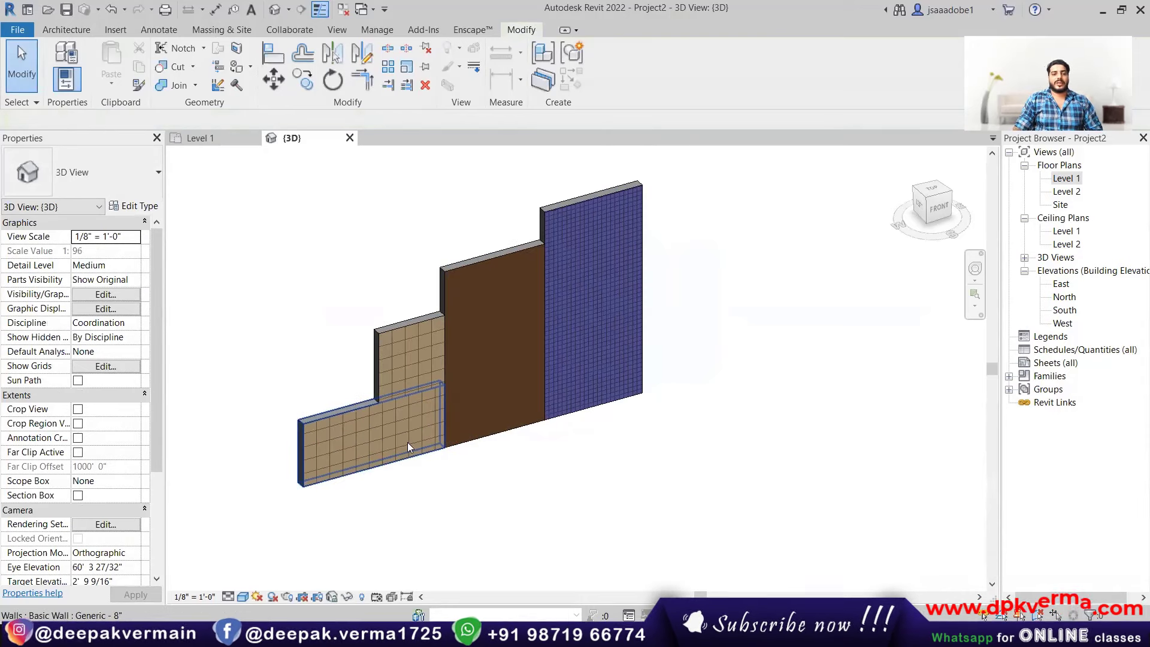
- On the Level 1 plan, delete the right wall segment and then undo the deletion
double_click(1065, 180)
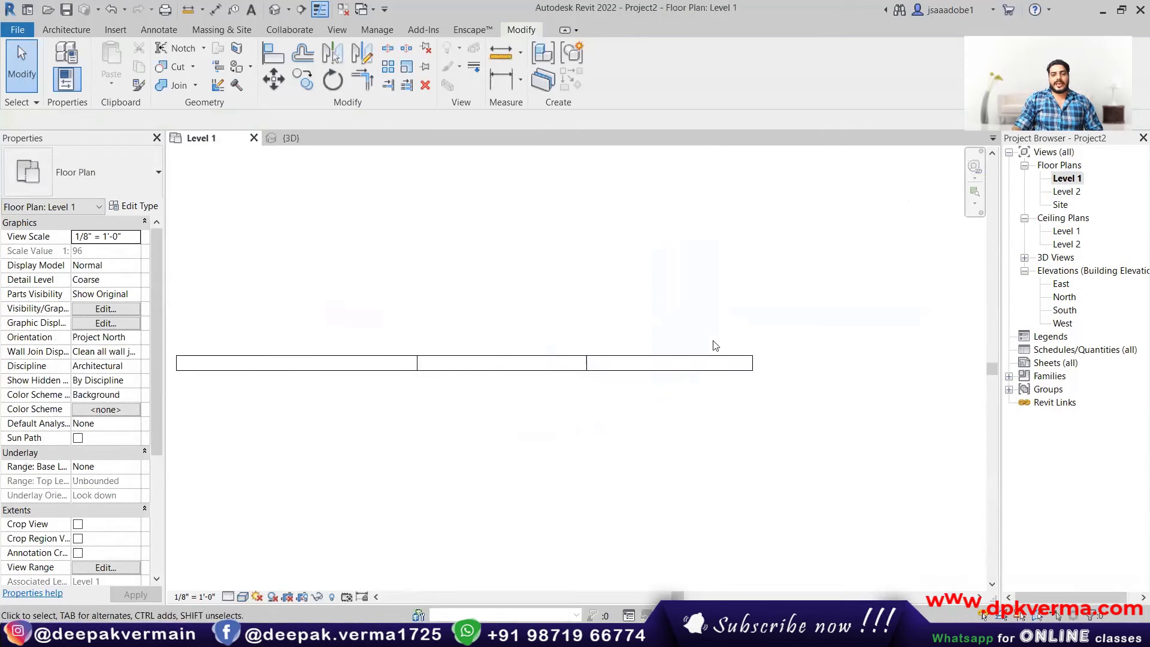
click(585, 361)
ctrl+scroll(575, 342, down, 1)
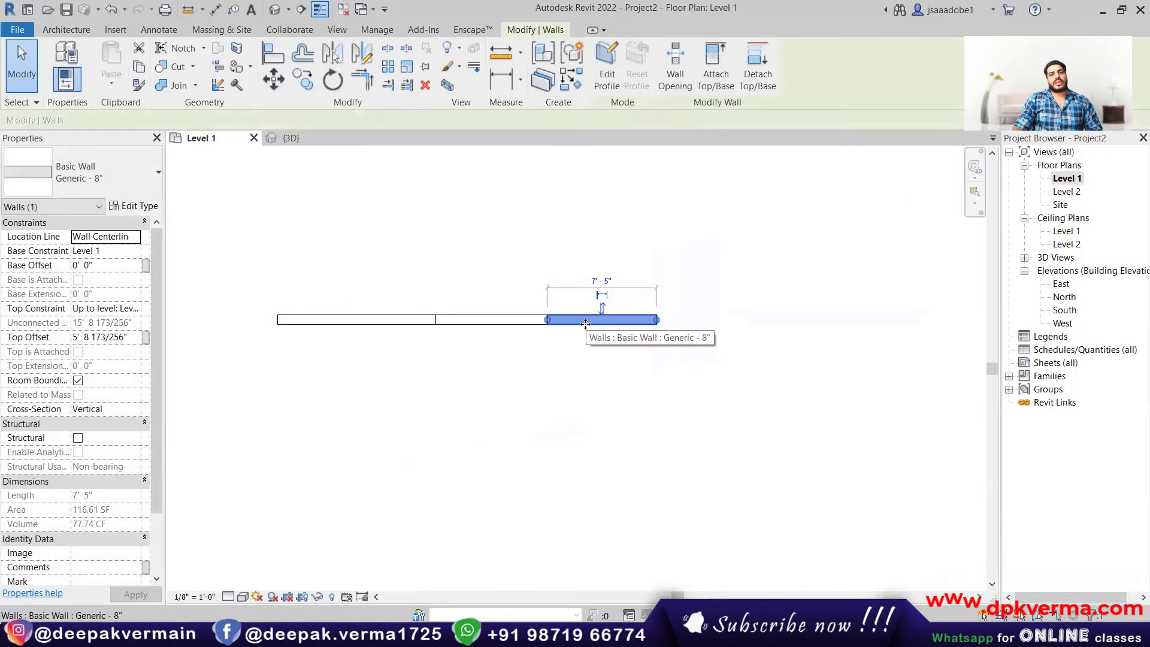
key(Delete)
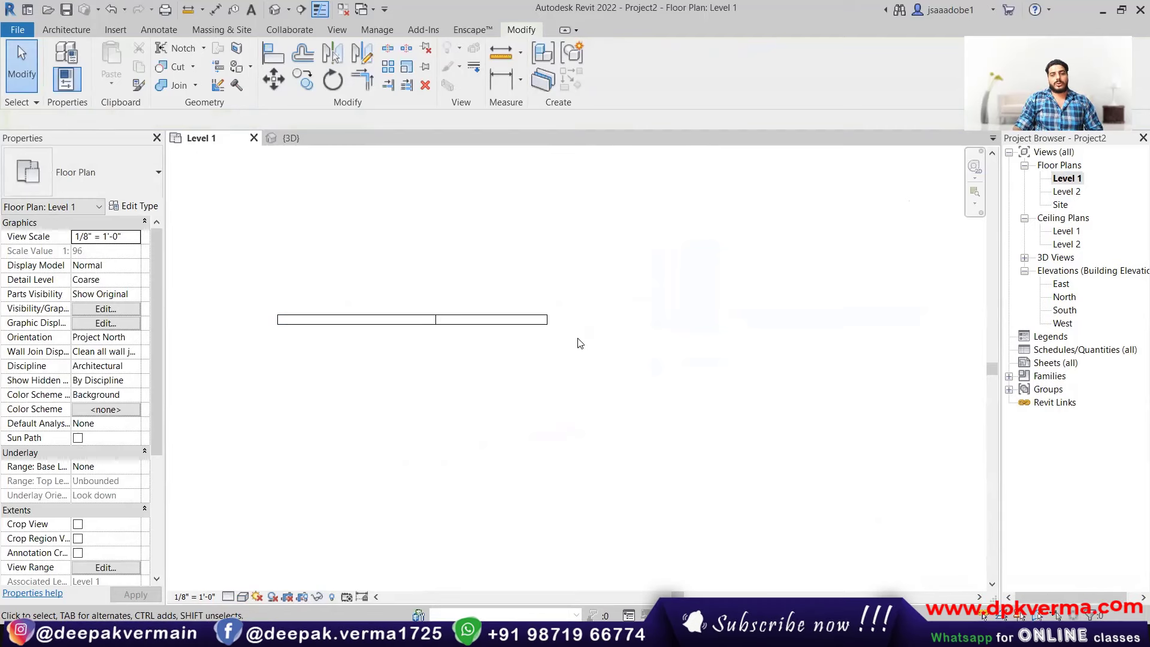
key(ctrl+z)
click(570, 323)
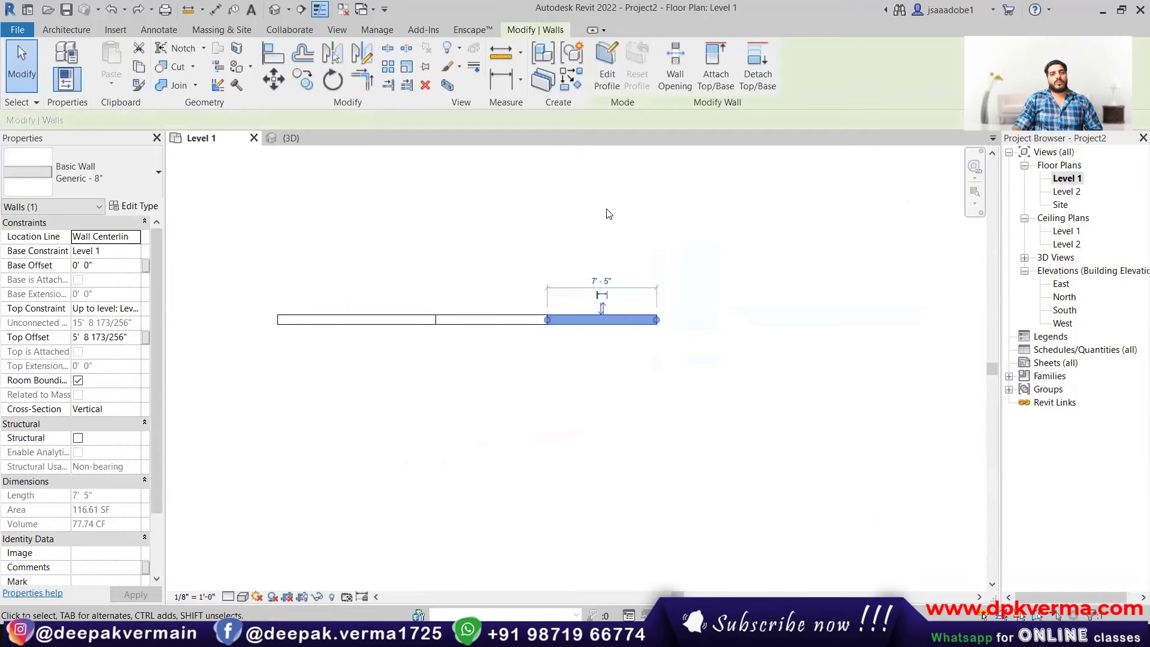
- Pin the two left walls and move the right wall upward, accepting the unjoin error
drag(462, 282, 302, 375)
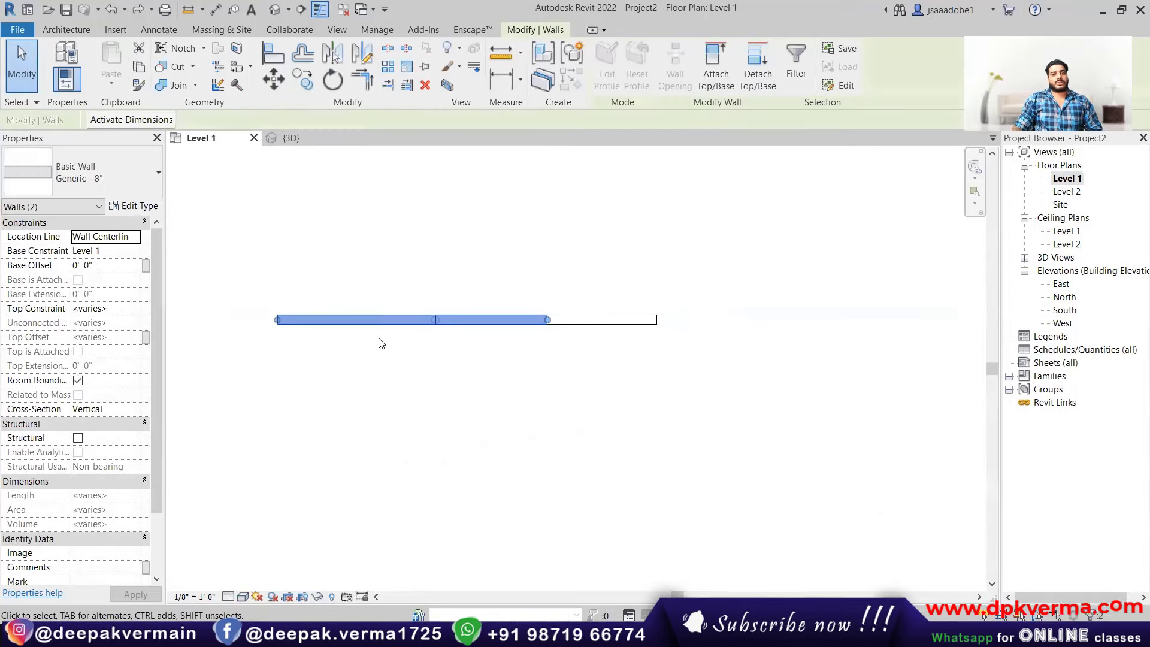
click(426, 76)
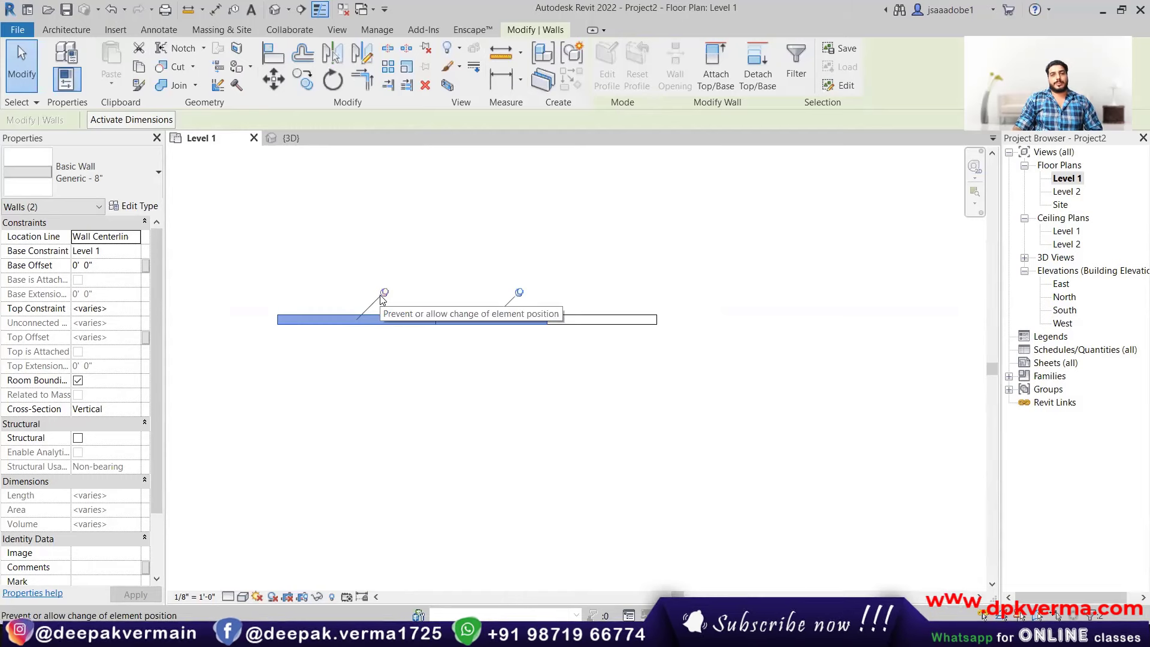
click(604, 318)
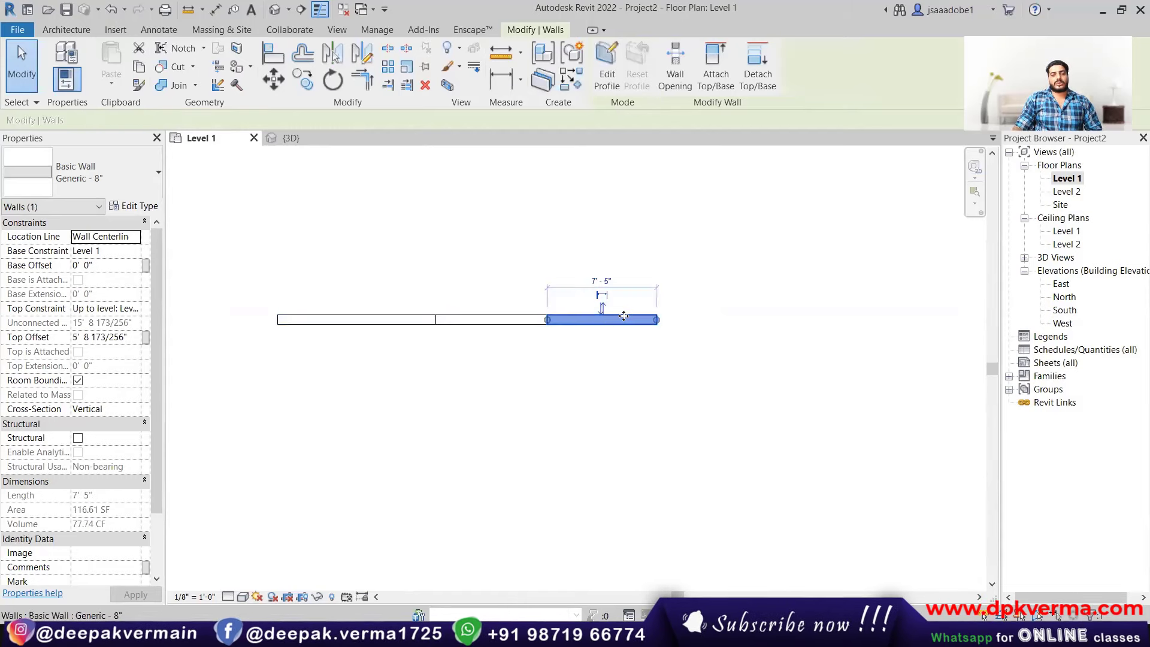
drag(624, 316, 621, 237)
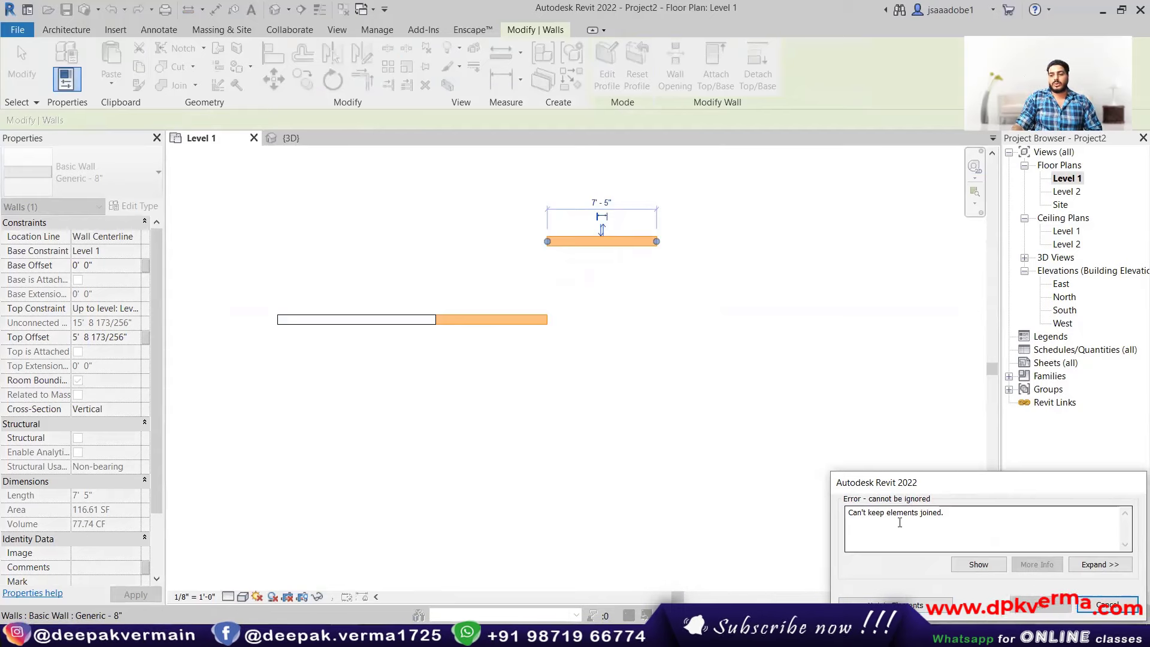
click(1107, 605)
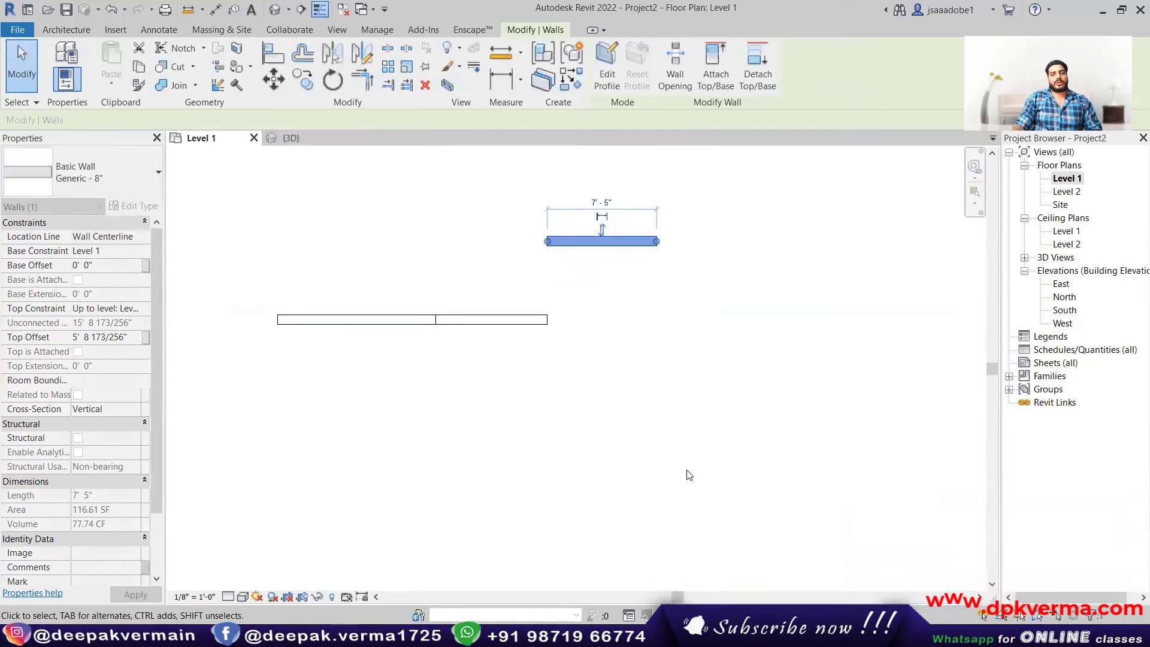
key(Escape)
click(274, 9)
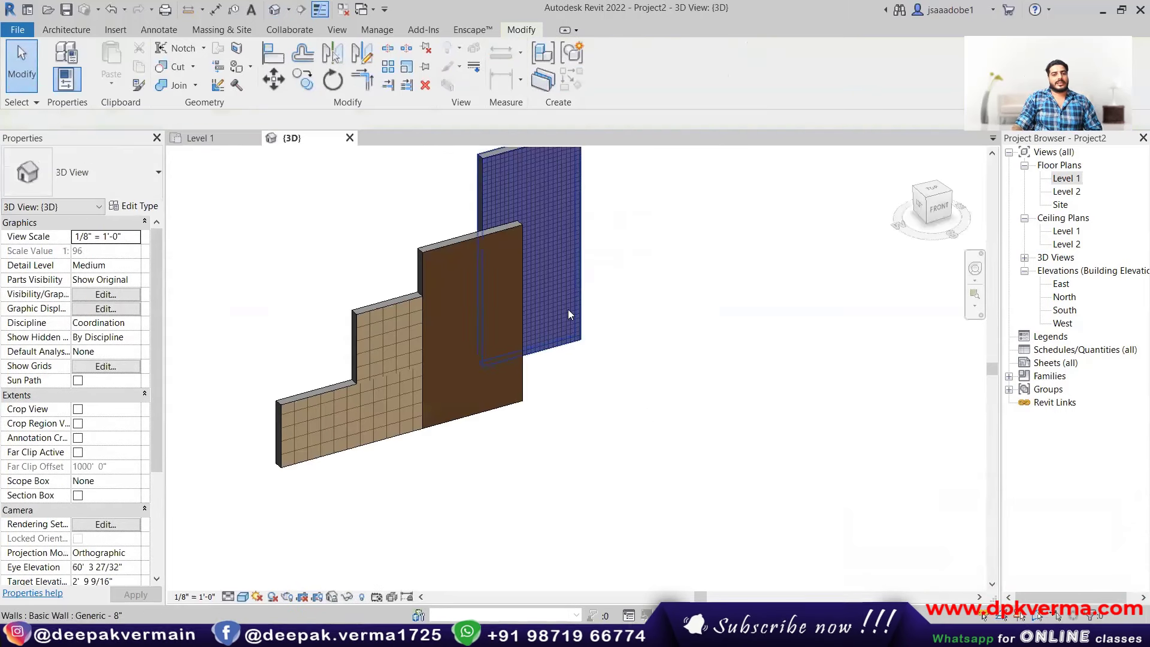
- Undo the wall move so the tiled segment lines up again, then open the Level 1 plan
scroll(568, 309, down, 2)
mouse_move(578, 347)
shift+middle_down()
mouse_move(627, 367)
mouse_move(573, 367)
shift+middle_up()
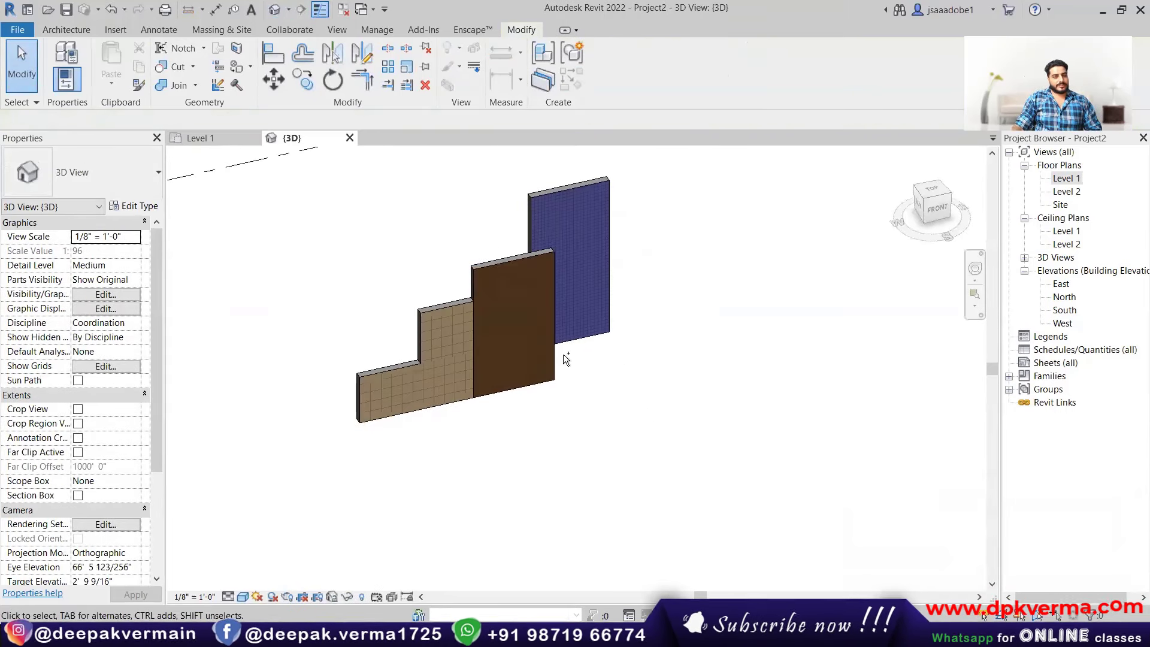
key(ctrl+z)
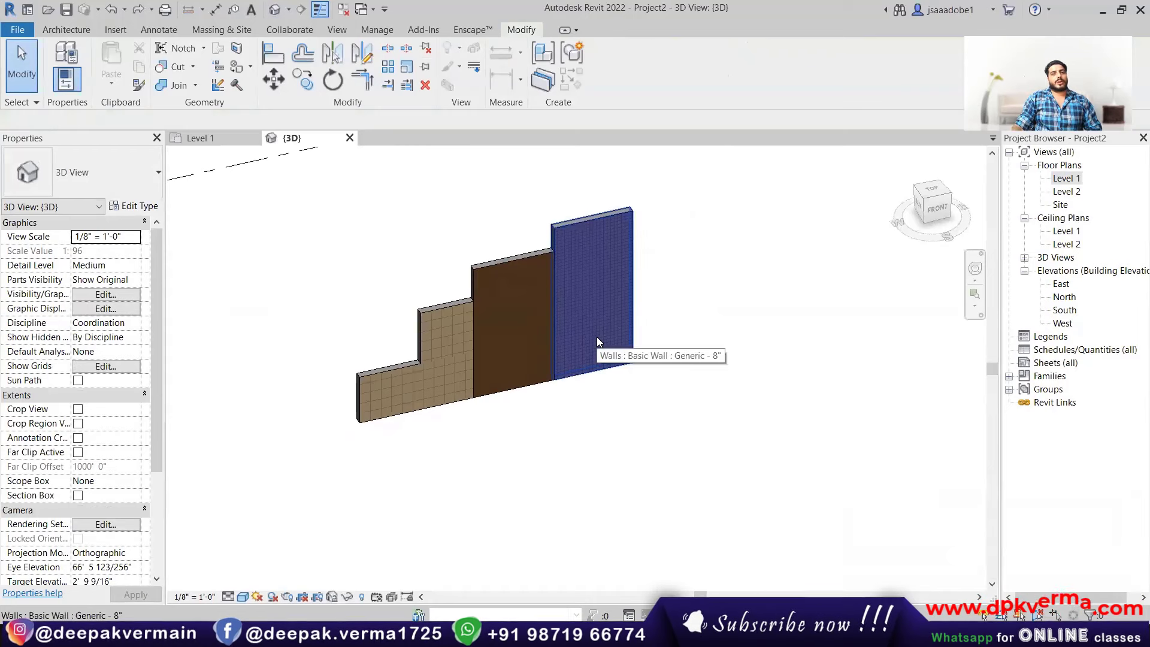
middle_drag(597, 336, 564, 345)
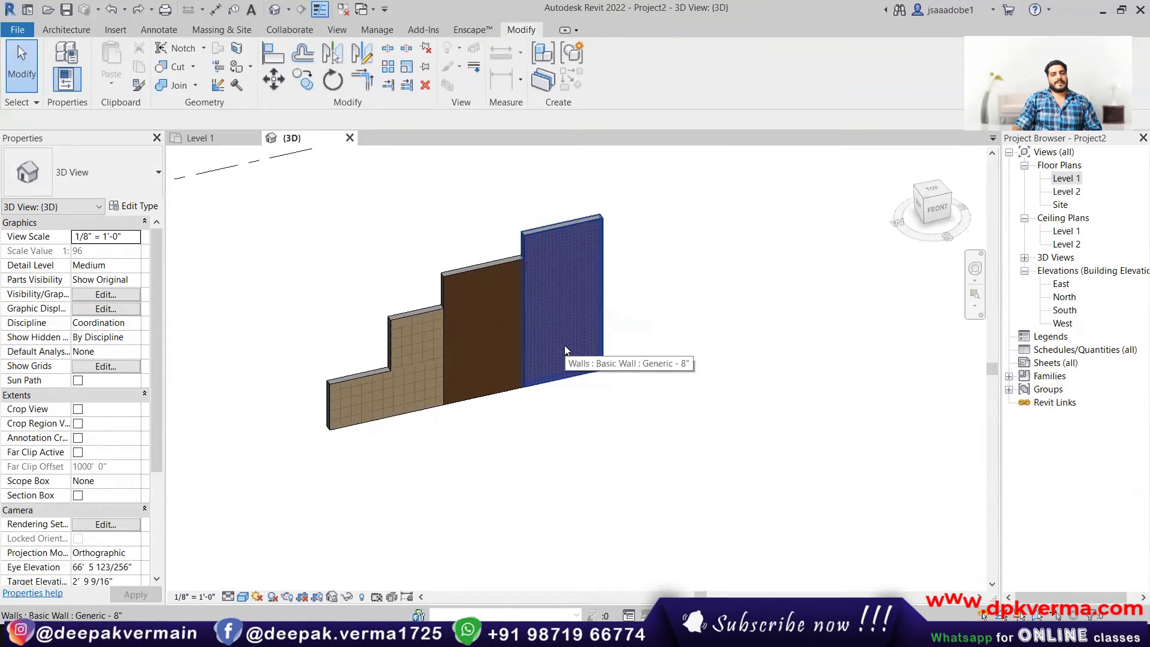
double_click(1067, 179)
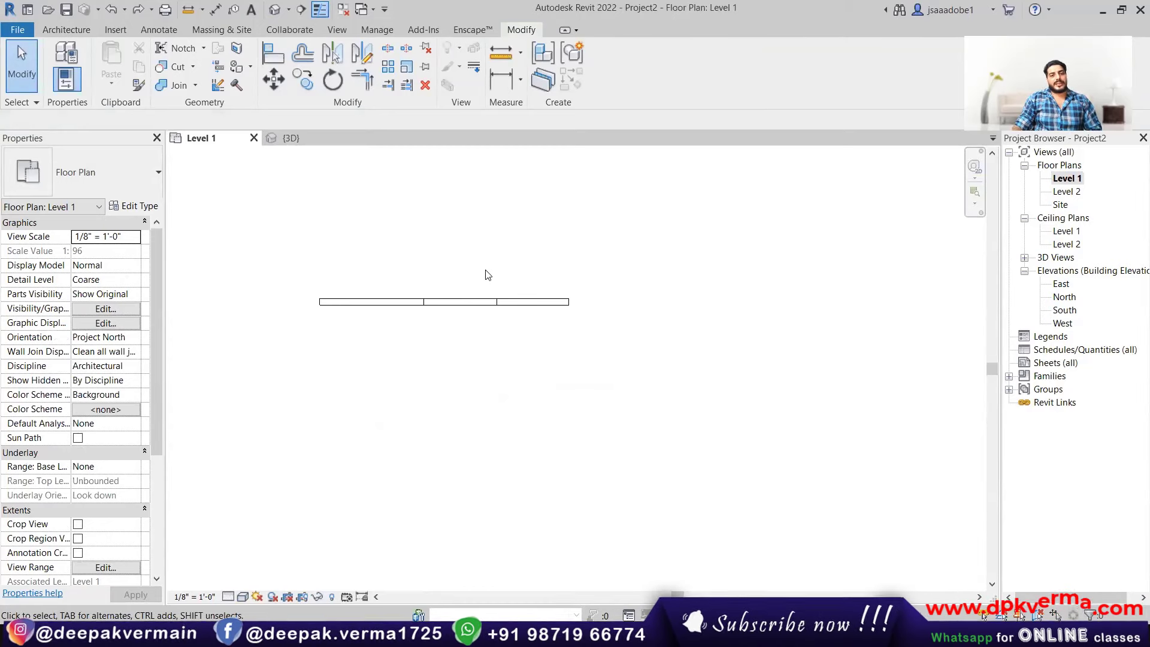
- Draw a new 28'-0" wall to the right of the existing walls, leaving a gap
middle_drag(490, 278, 430, 270)
click(66, 29)
click(56, 53)
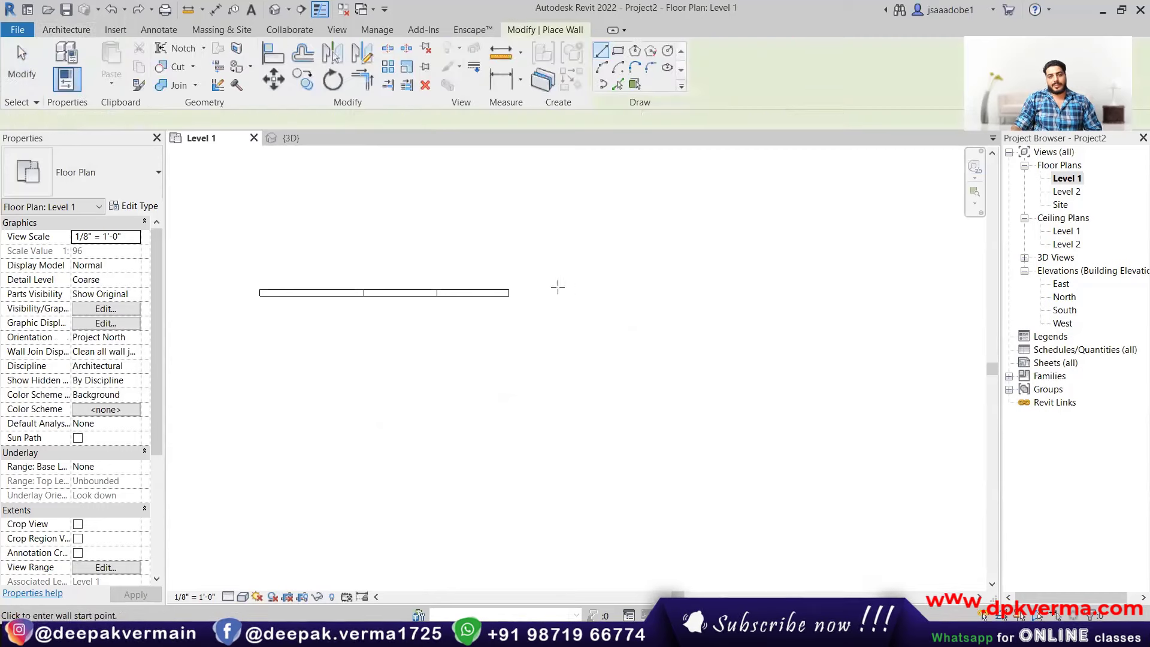
middle_drag(557, 285, 475, 291)
click(487, 296)
click(755, 298)
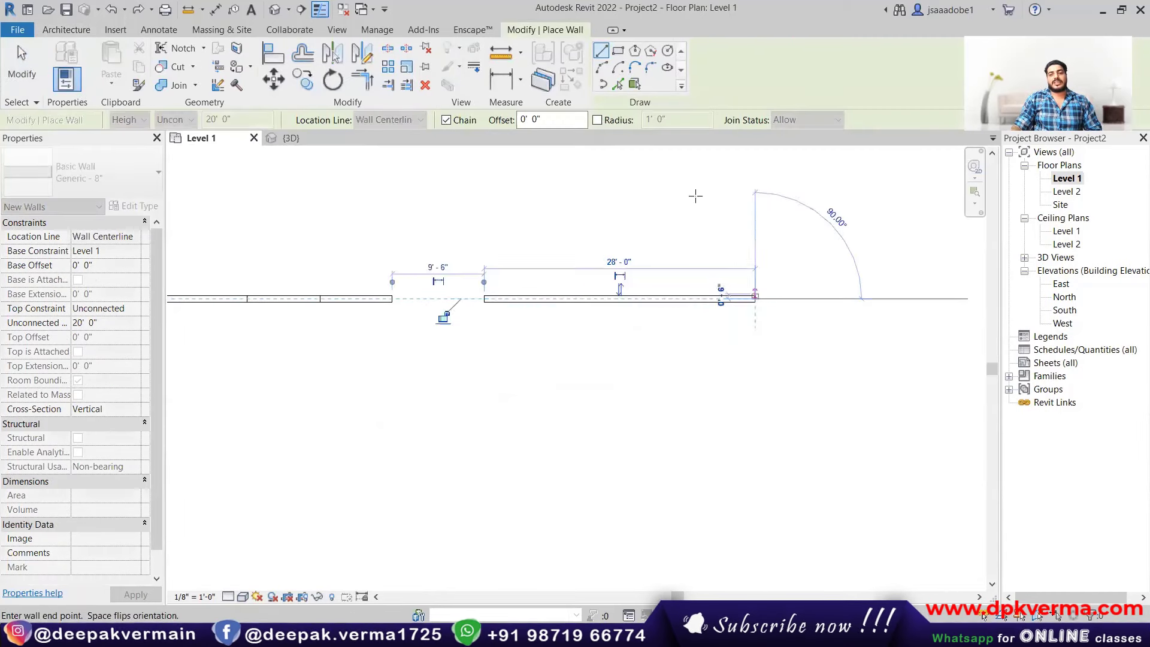
right_click(728, 210)
click(763, 220)
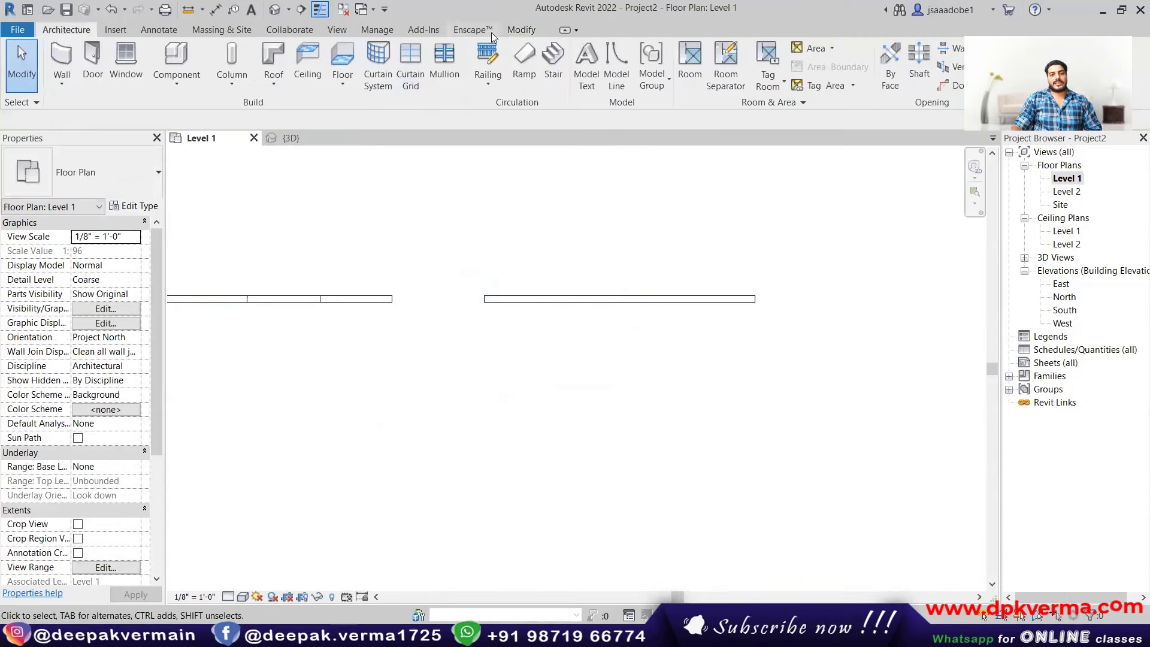
click(521, 29)
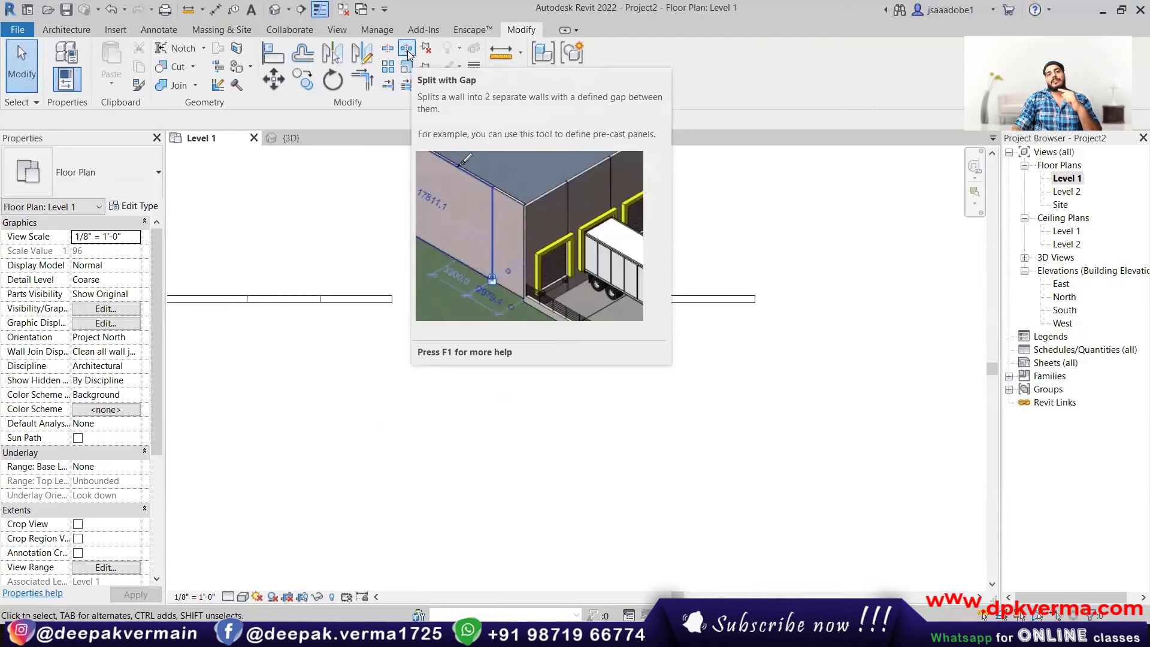
- Split the wall with a gap, after correcting an out-of-range joint gap value
click(408, 49)
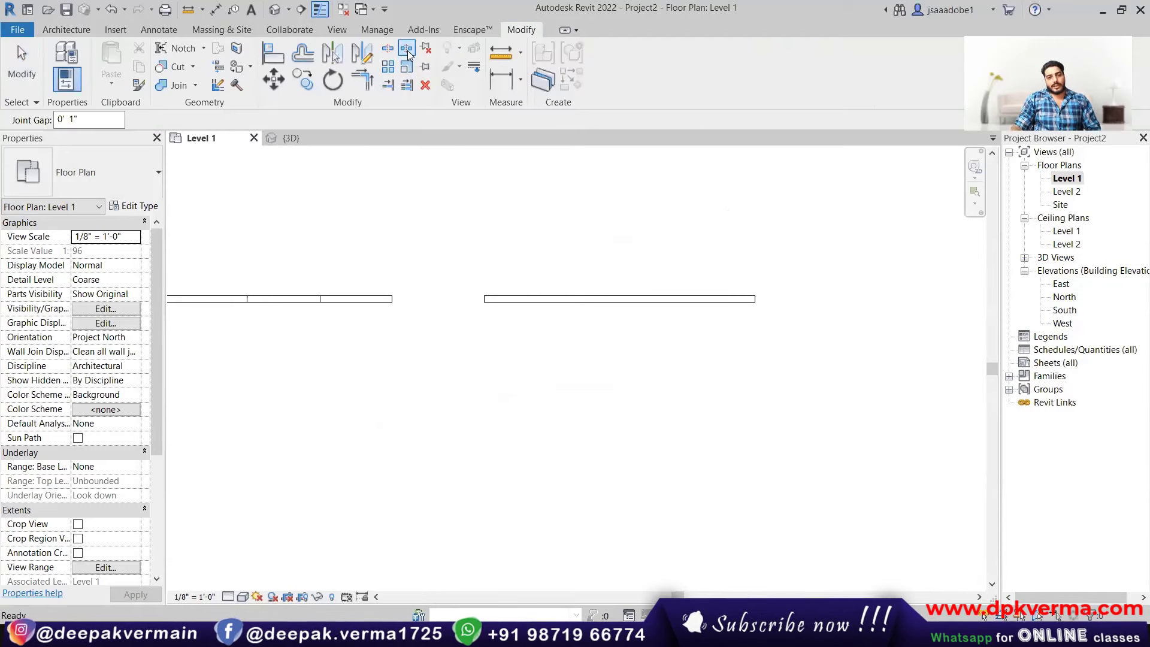
click(108, 120)
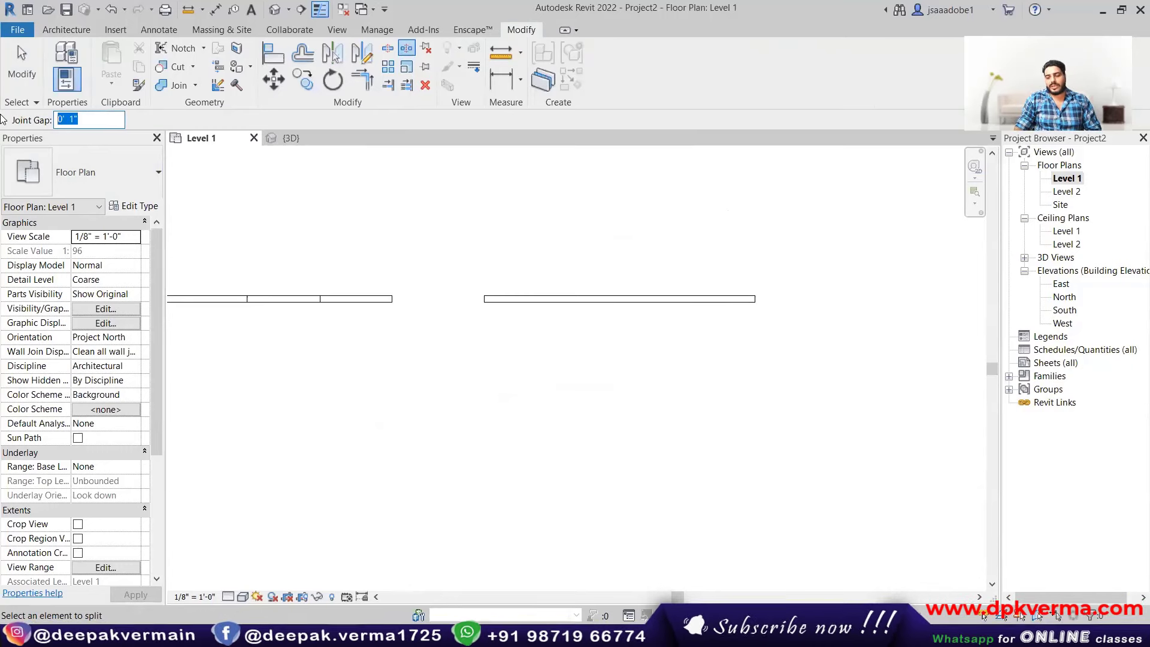
text(310)
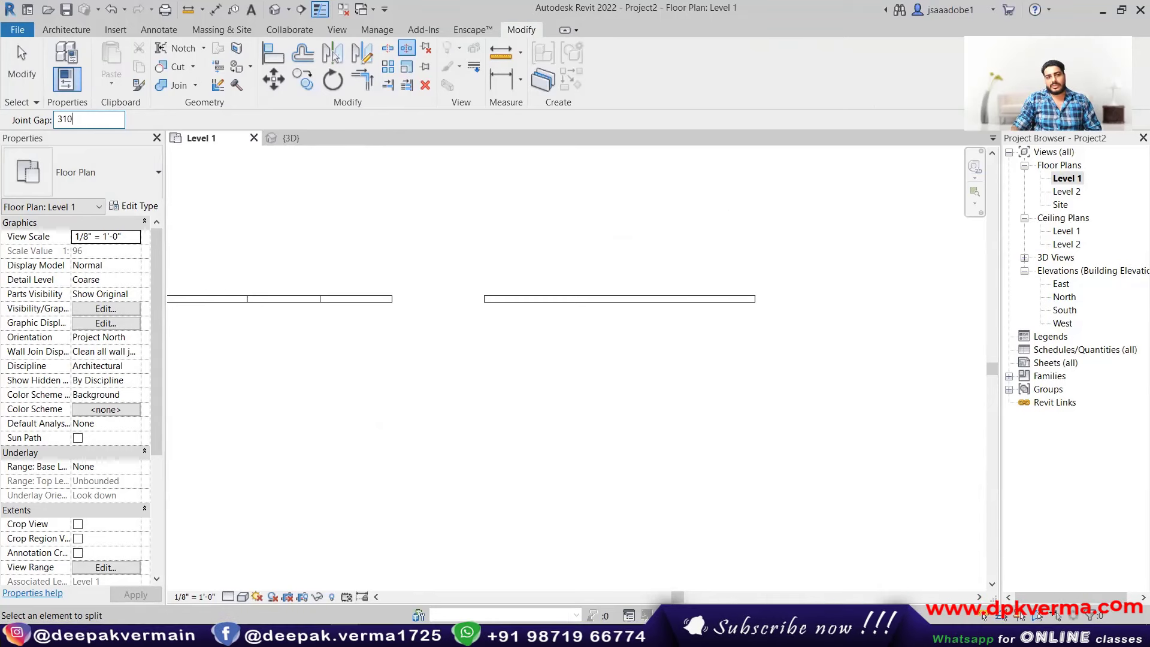
key(BackSpace)
key(BackSpace)
key(BackSpace)
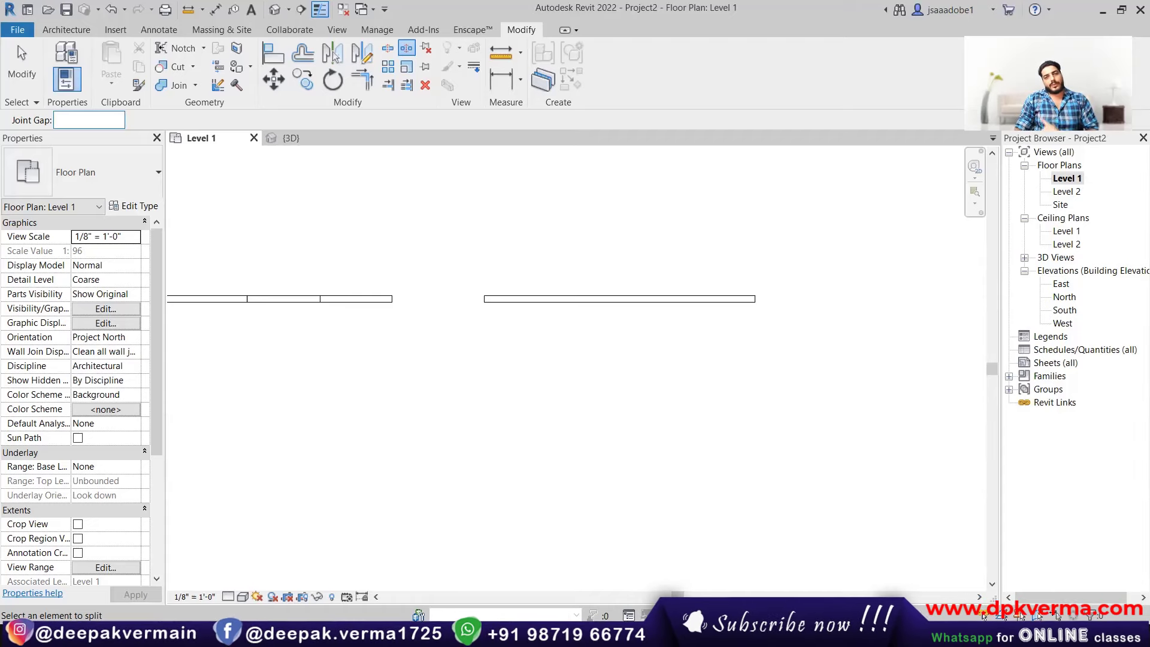
text(2)
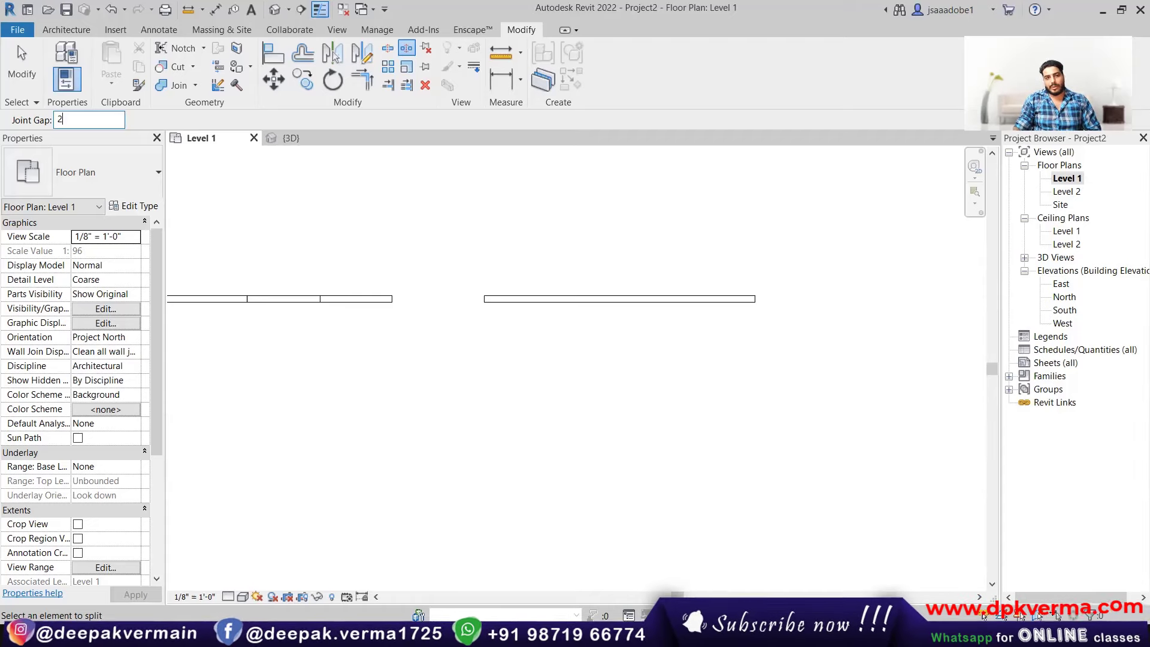
key(Return)
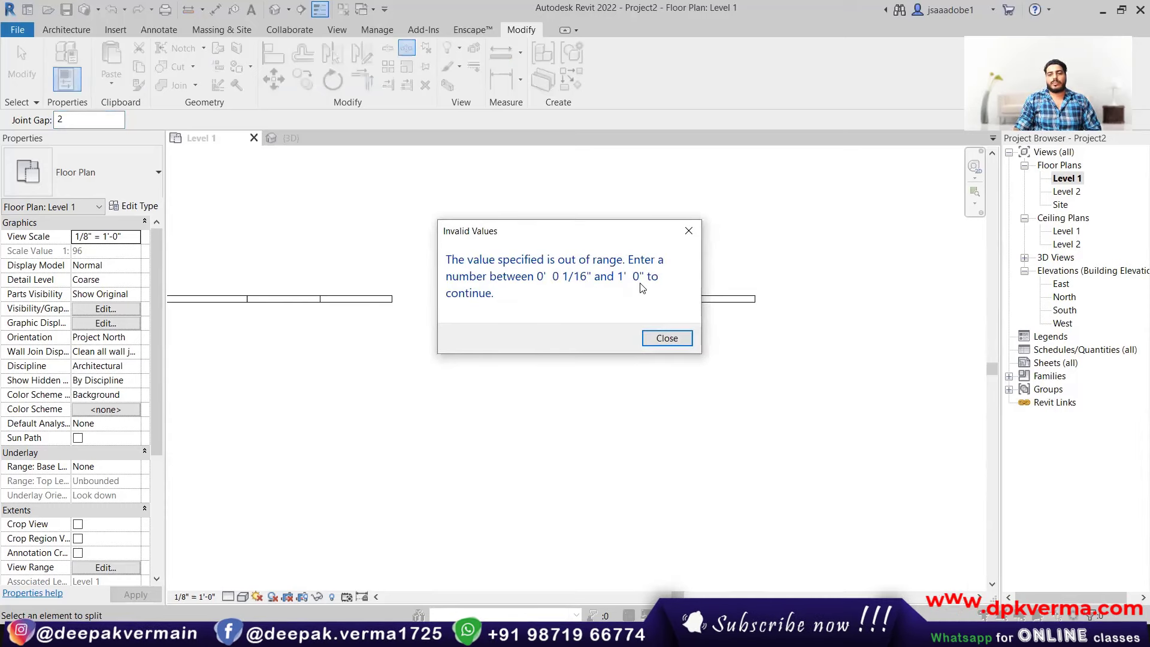
click(690, 230)
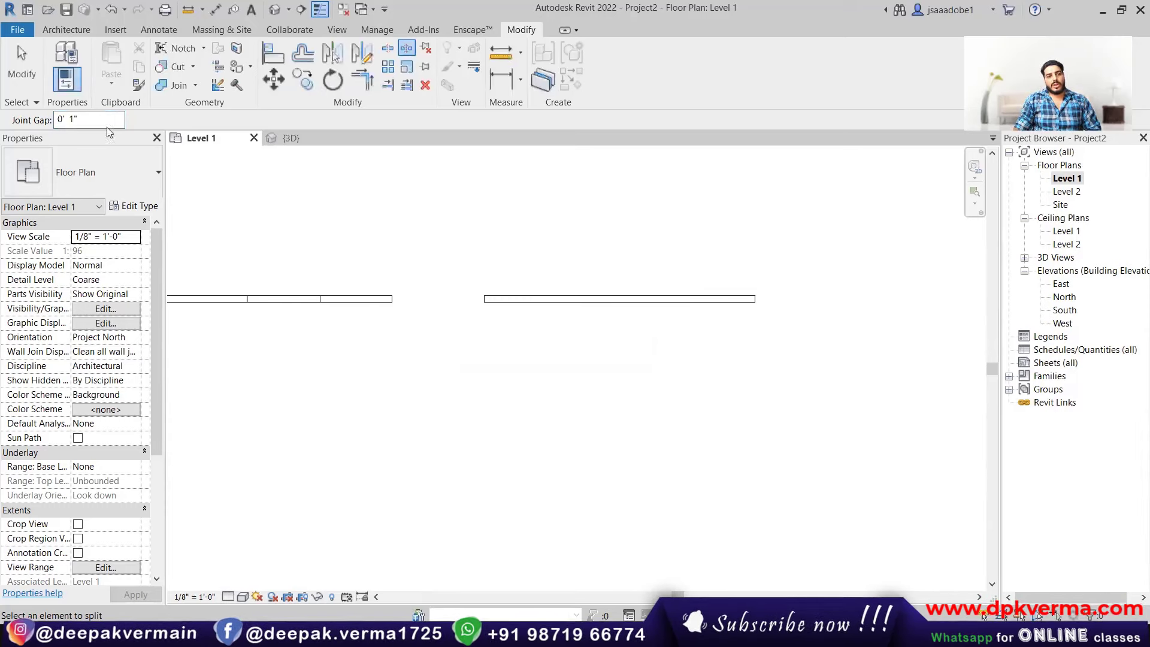
drag(107, 127, 2, 122)
text(2)
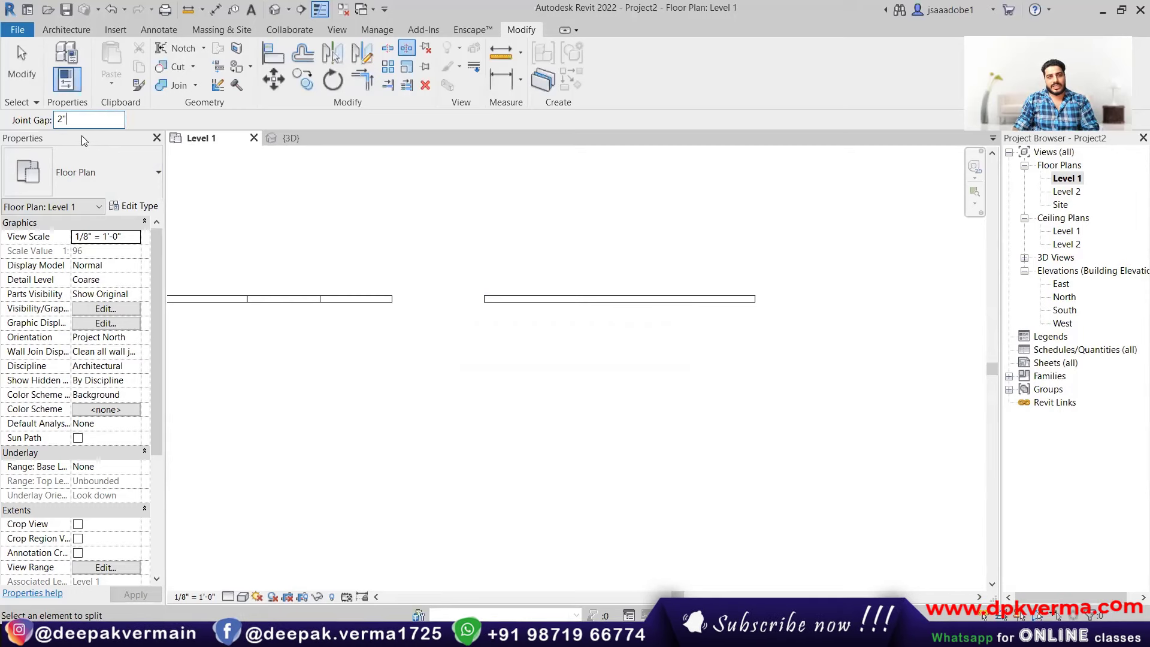
click(541, 298)
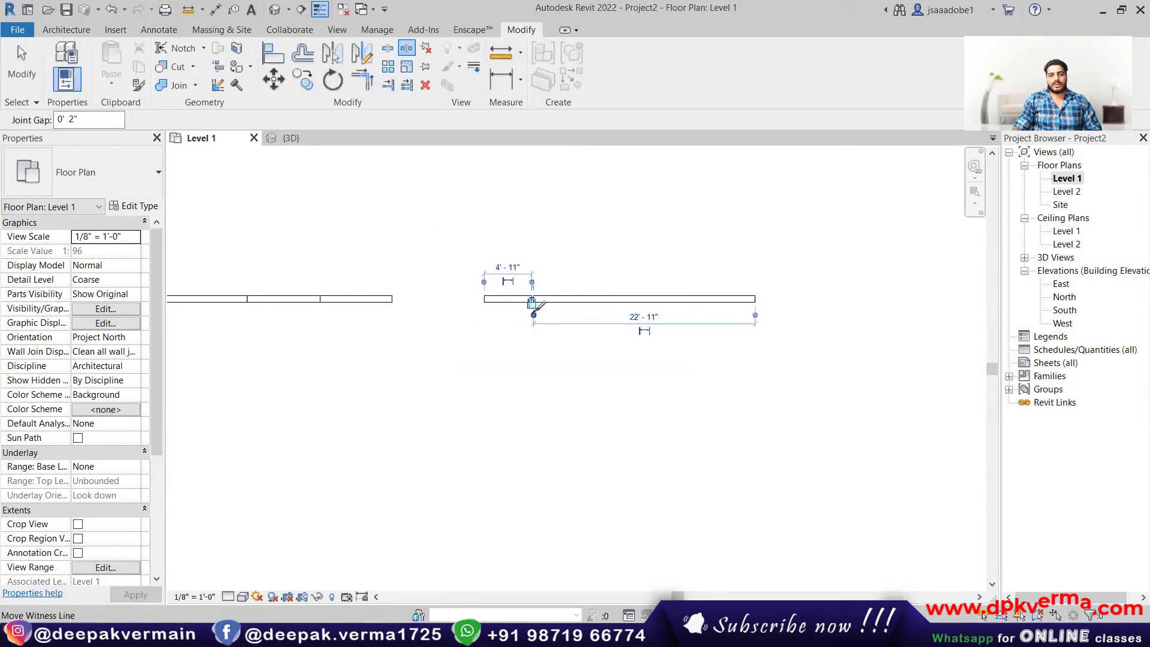
- Split the wall again with an 8" joint gap
scroll(533, 279, up, 5)
scroll(555, 216, up, 4)
scroll(478, 300, down, 3)
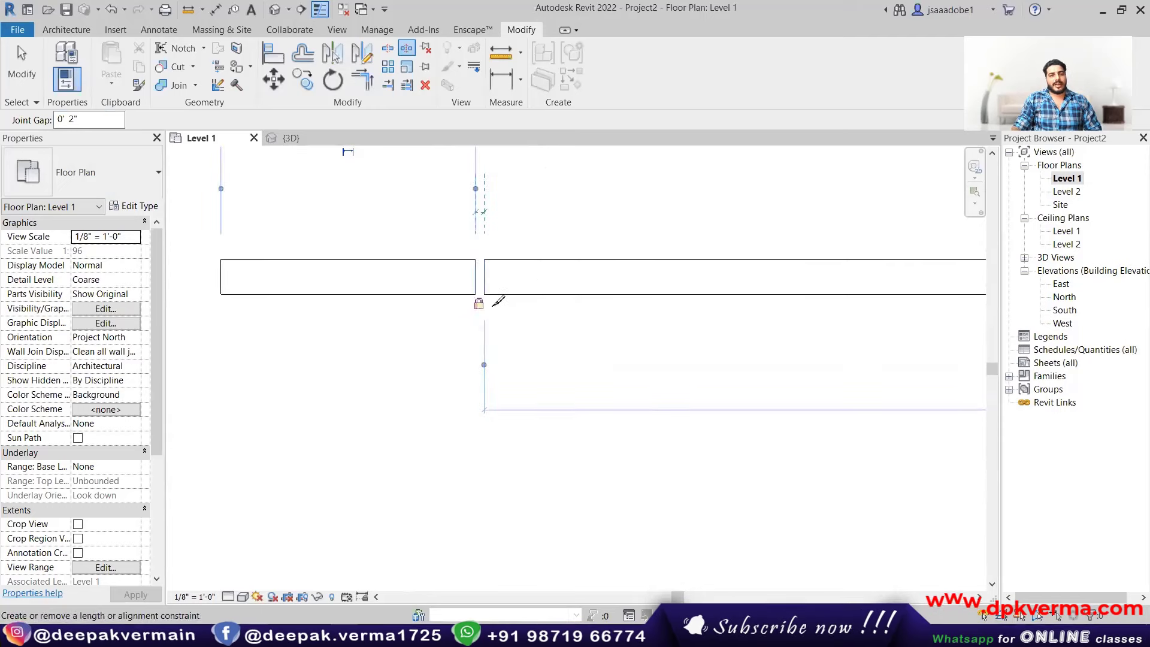
drag(102, 119, 6, 115)
text(8)
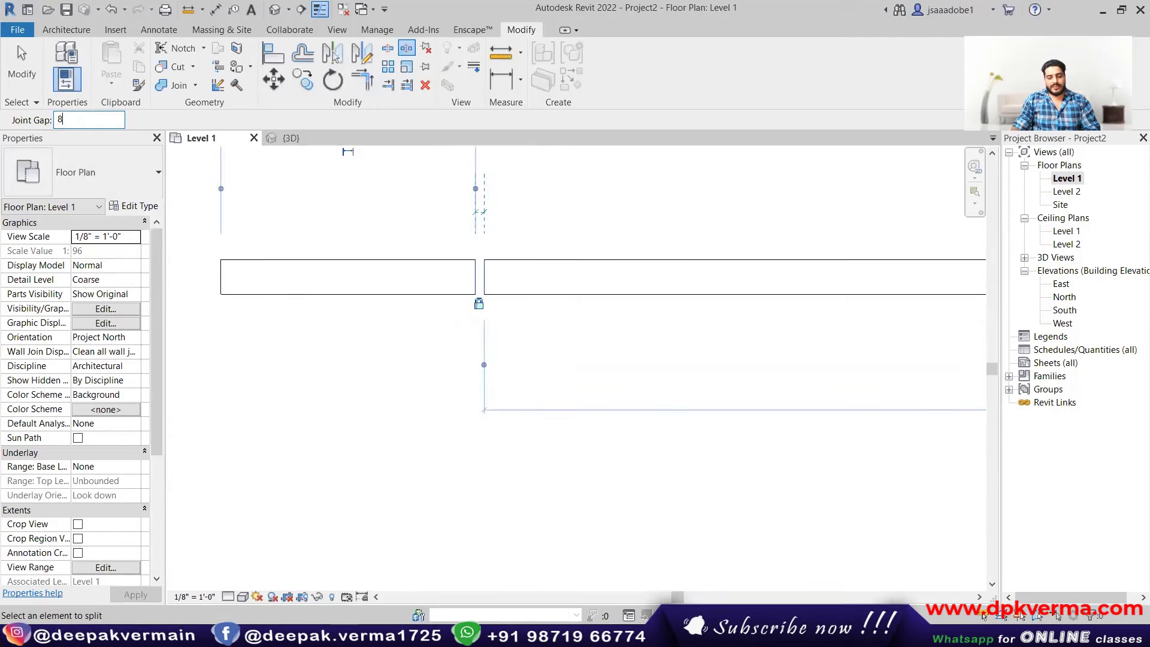
click(623, 273)
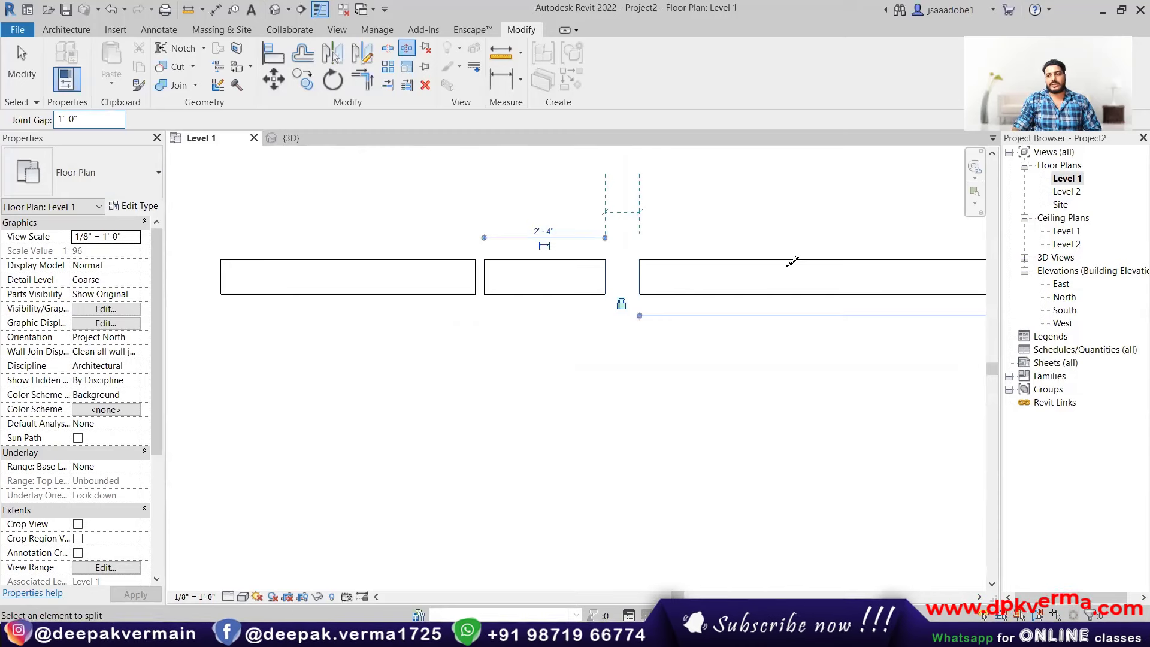
key(Escape)
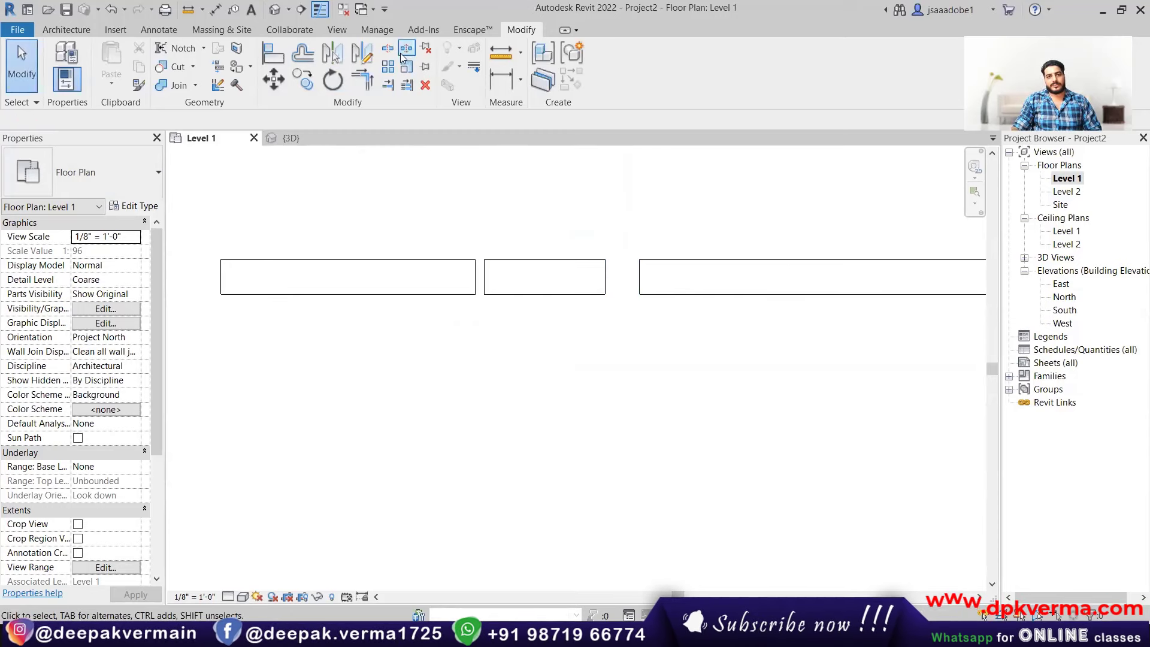
- Make a further split in the long wall with a 1'-0" gap
click(401, 53)
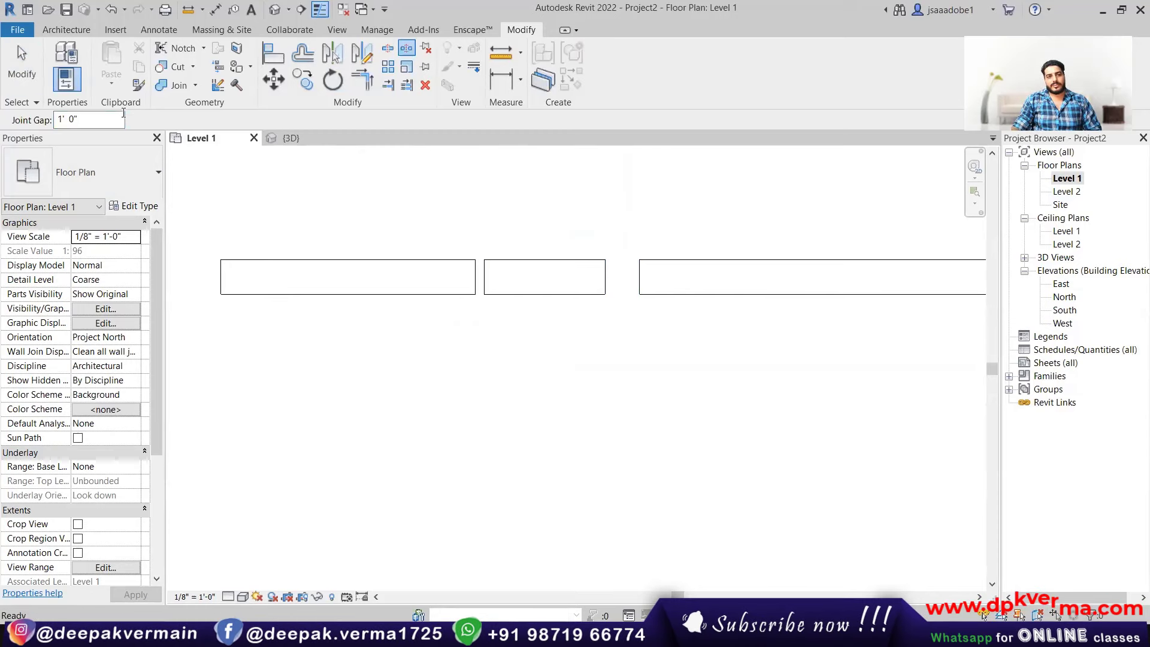
click(808, 275)
right_click(836, 188)
click(863, 202)
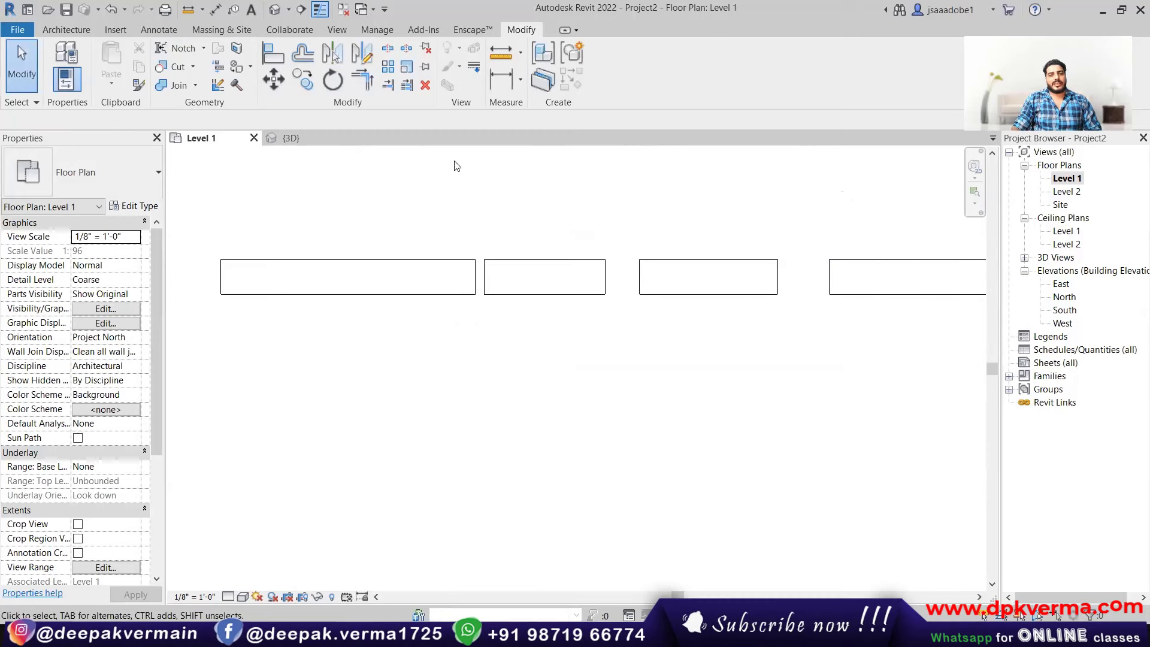
- In the 3D view, drag the third wall strip's top down to shorten it
click(285, 13)
scroll(523, 414, up, 2)
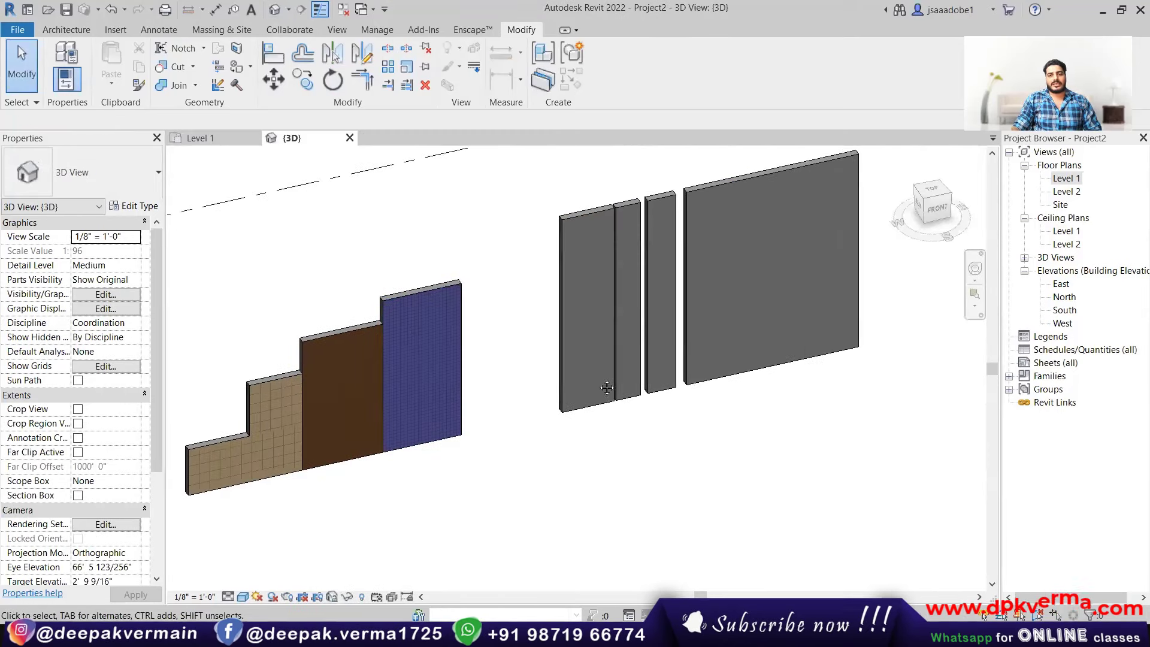
scroll(523, 413, up, 2)
middle_drag(522, 413, 540, 412)
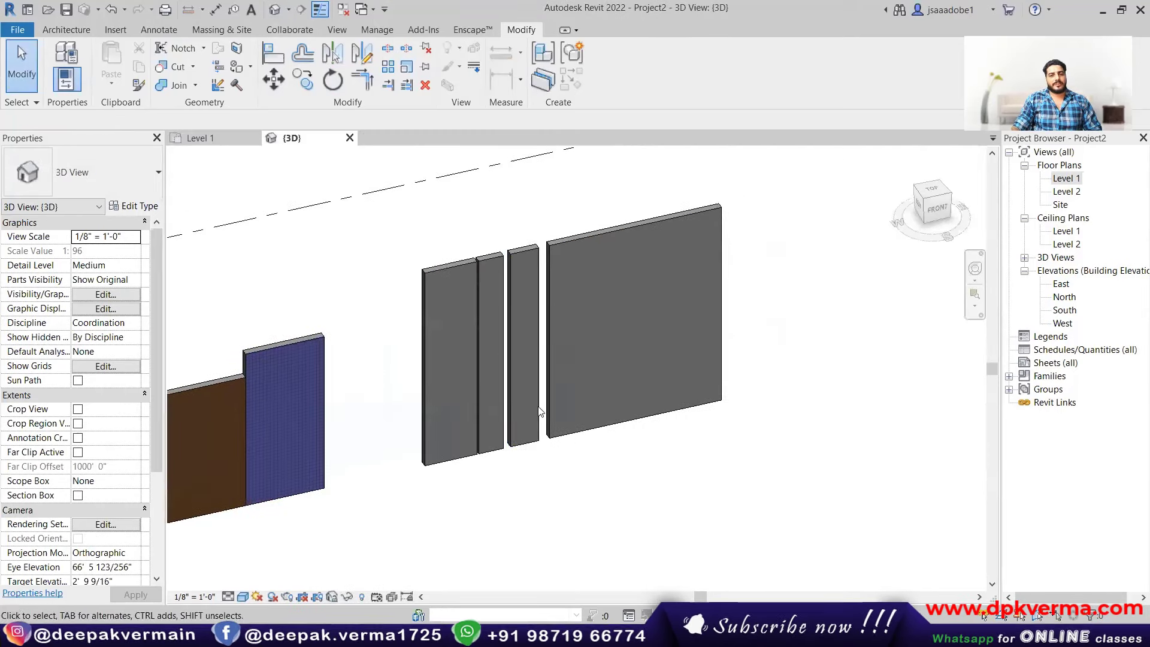
click(528, 254)
drag(524, 248, 490, 304)
click(490, 299)
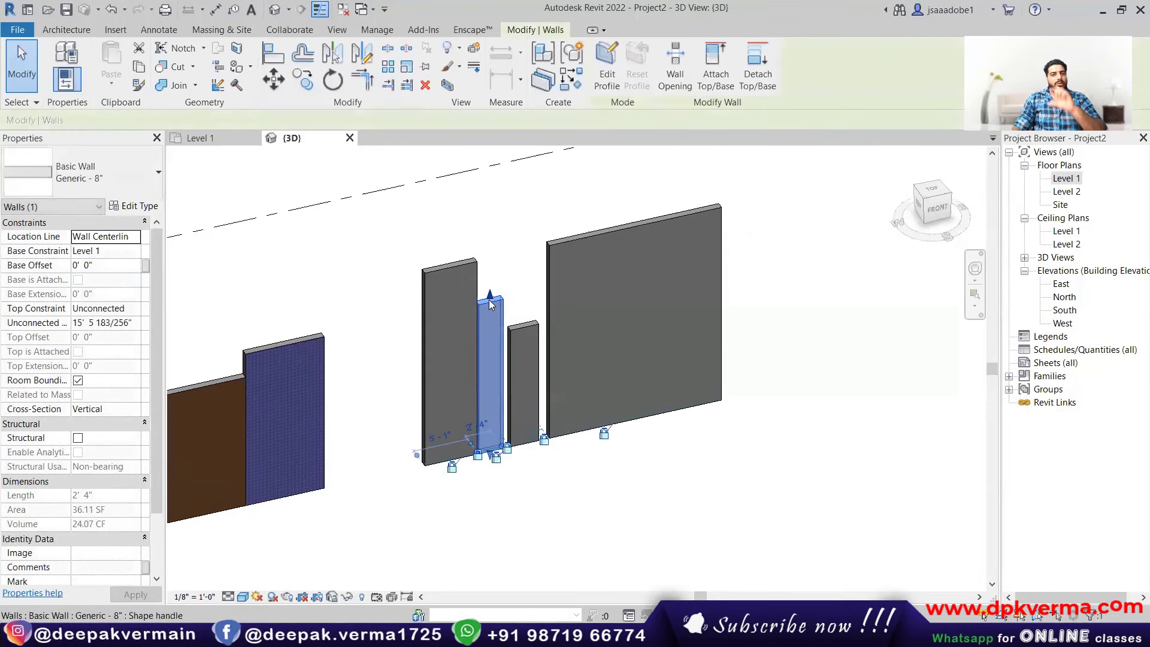
key(Escape)
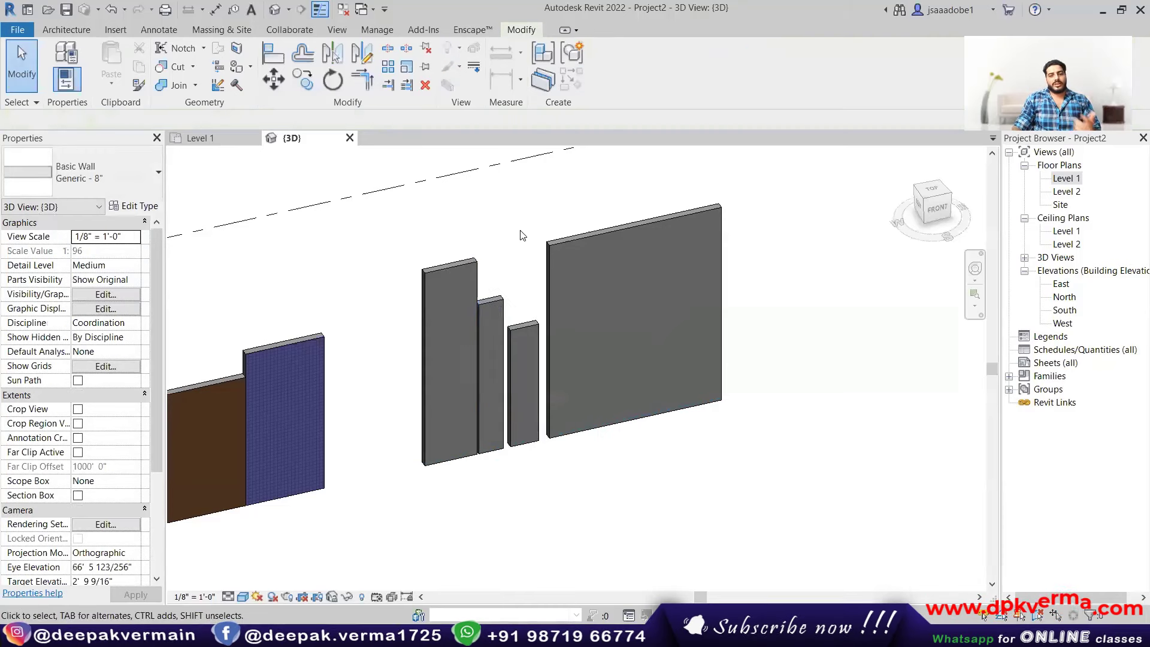
- Split the large wall with gaps into seven narrow strips
click(407, 49)
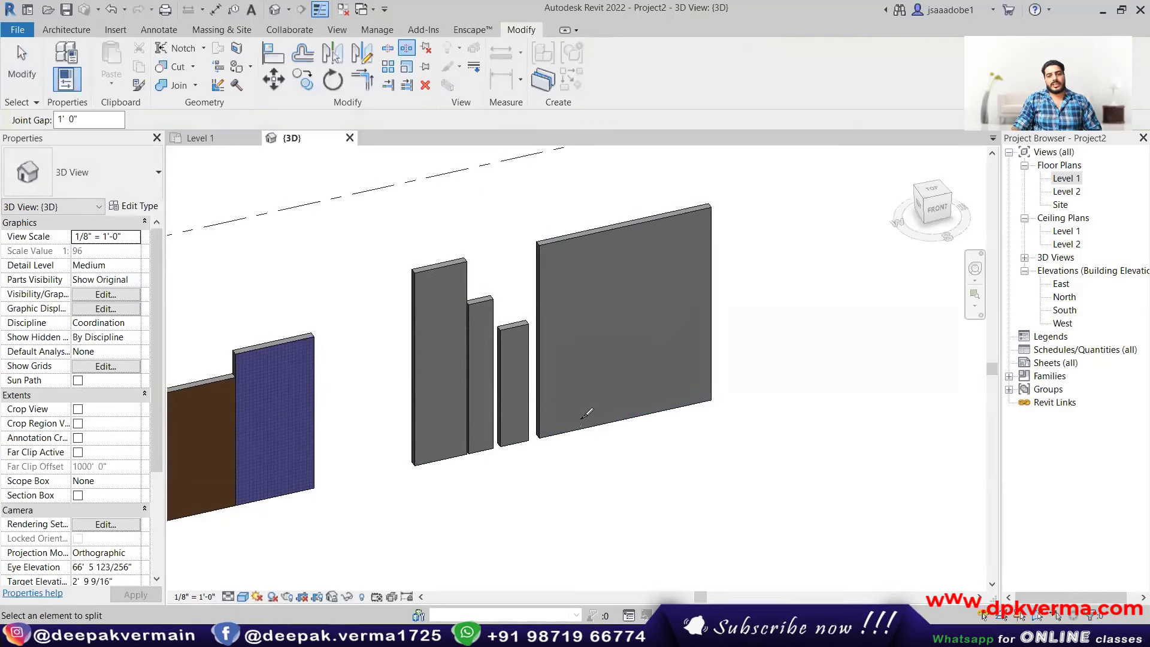
click(575, 427)
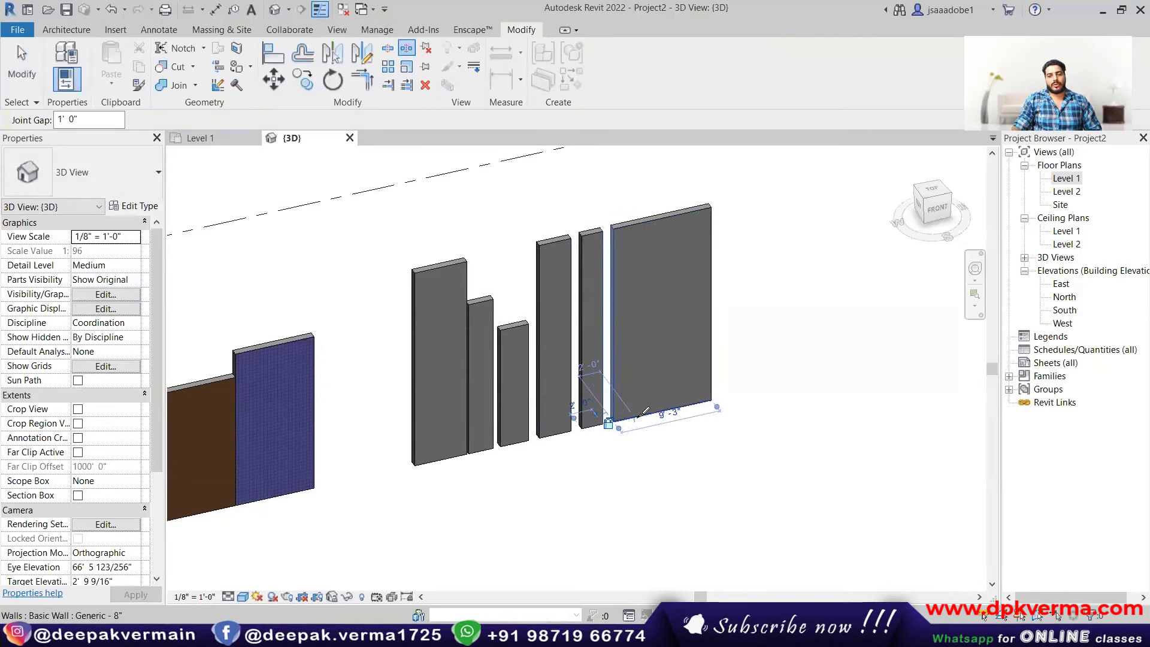
click(633, 416)
click(682, 407)
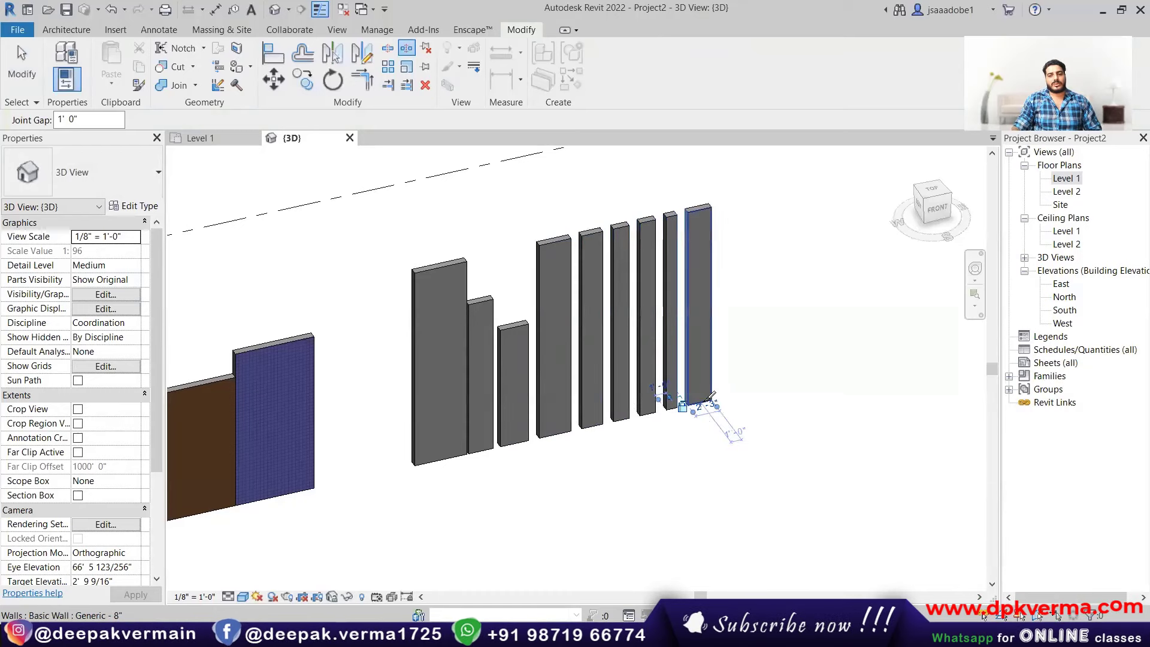
click(709, 397)
key(Escape)
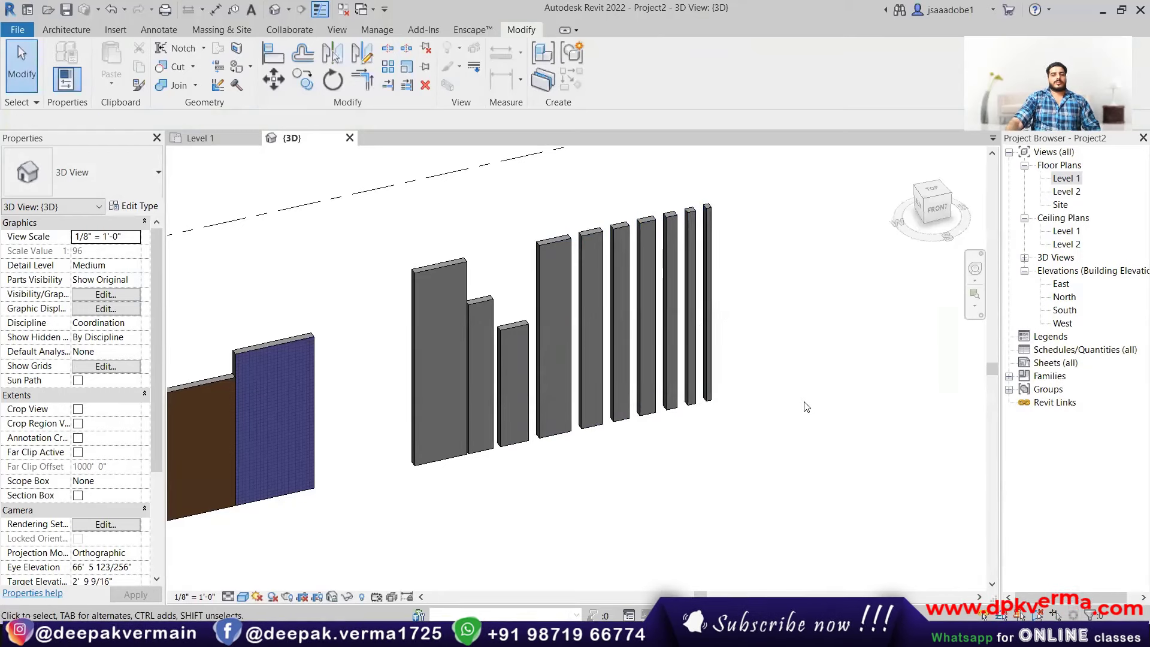
scroll(845, 422, down, 2)
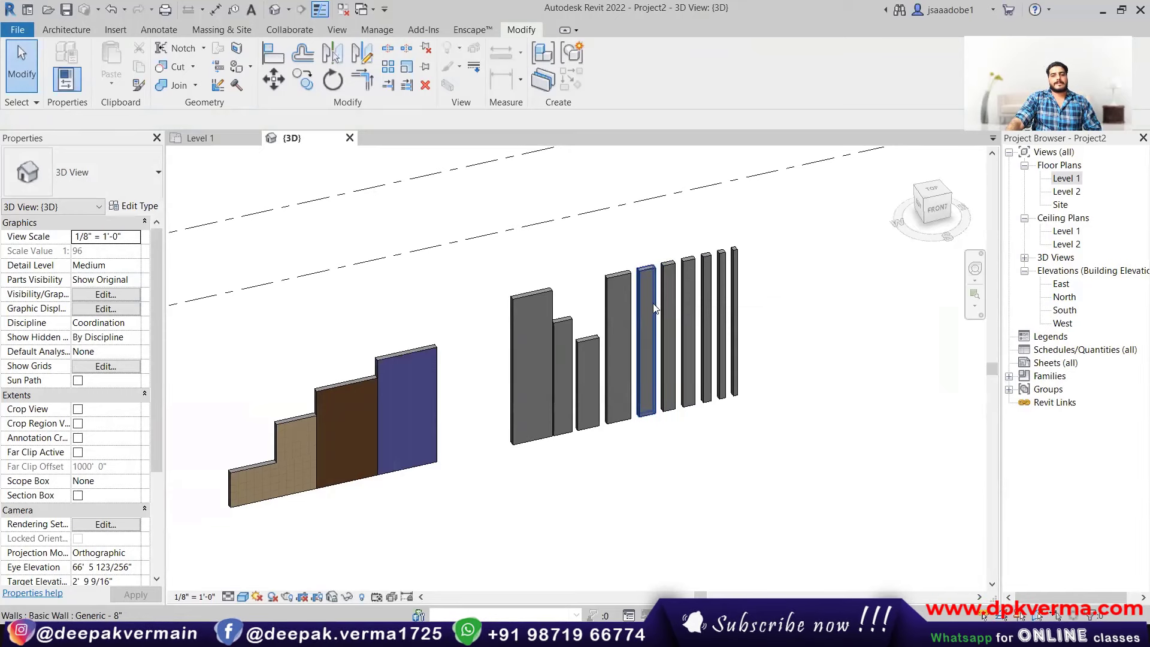
scroll(655, 309, down, 1)
drag(743, 252, 522, 431)
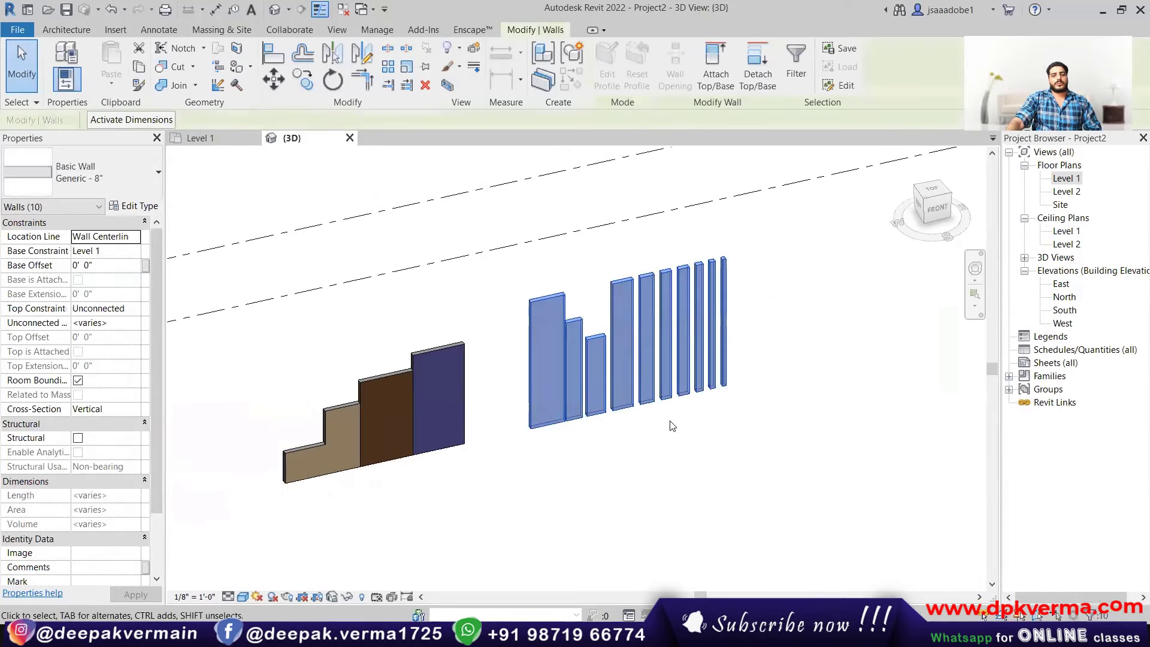
click(673, 426)
click(657, 408)
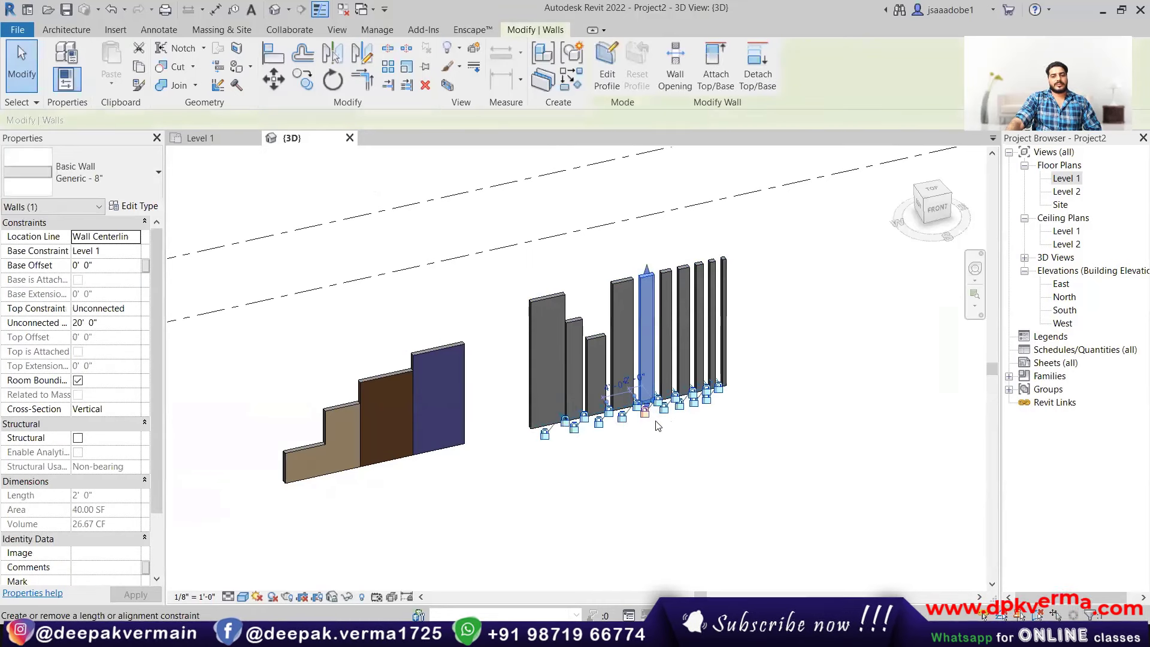
scroll(653, 404, up, 1)
scroll(640, 393, up, 1)
click(701, 484)
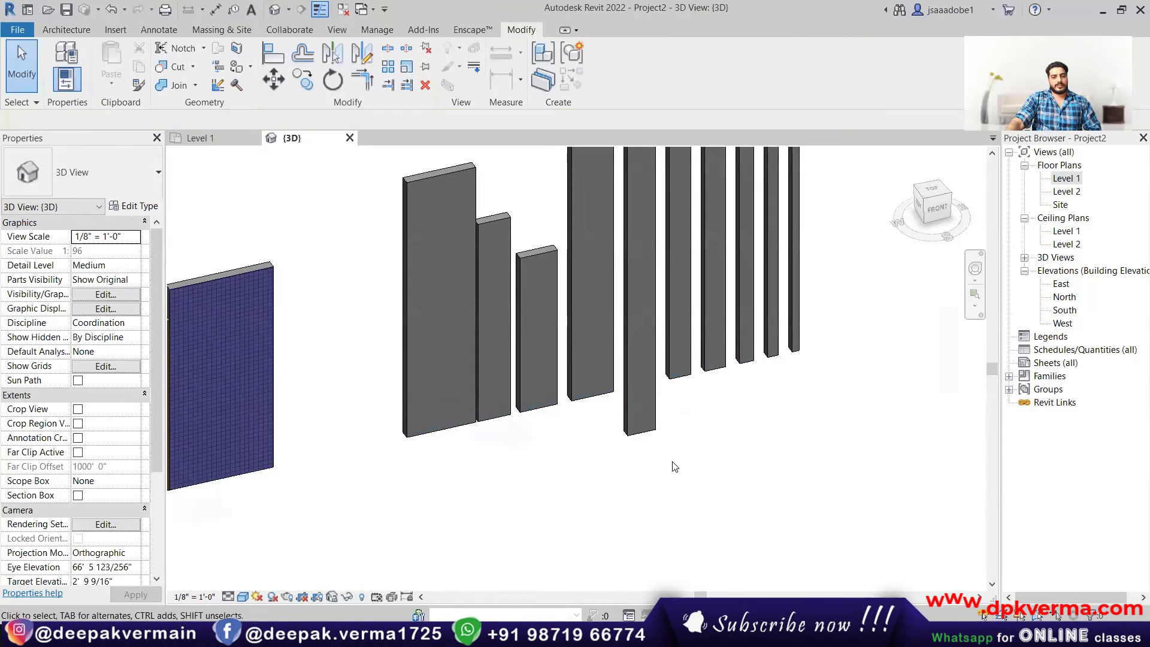
scroll(637, 490, down, 3)
click(533, 413)
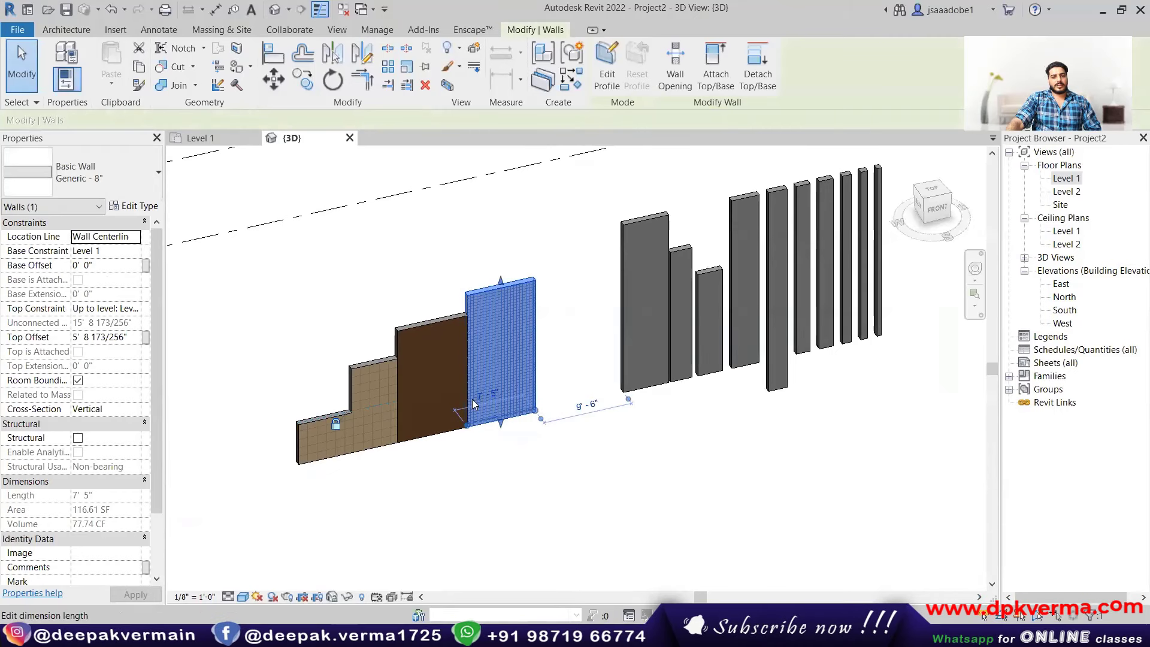
scroll(473, 395, up, 1)
scroll(479, 371, up, 1)
scroll(486, 342, up, 2)
scroll(487, 320, up, 1)
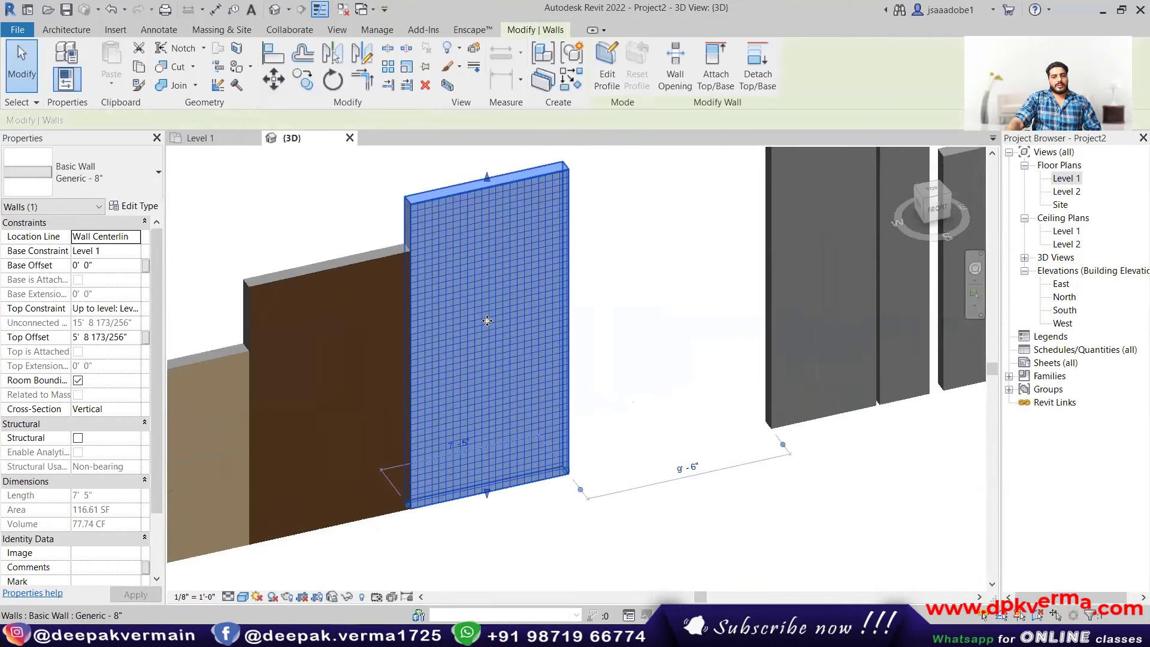
scroll(563, 329, down, 1)
scroll(566, 327, down, 1)
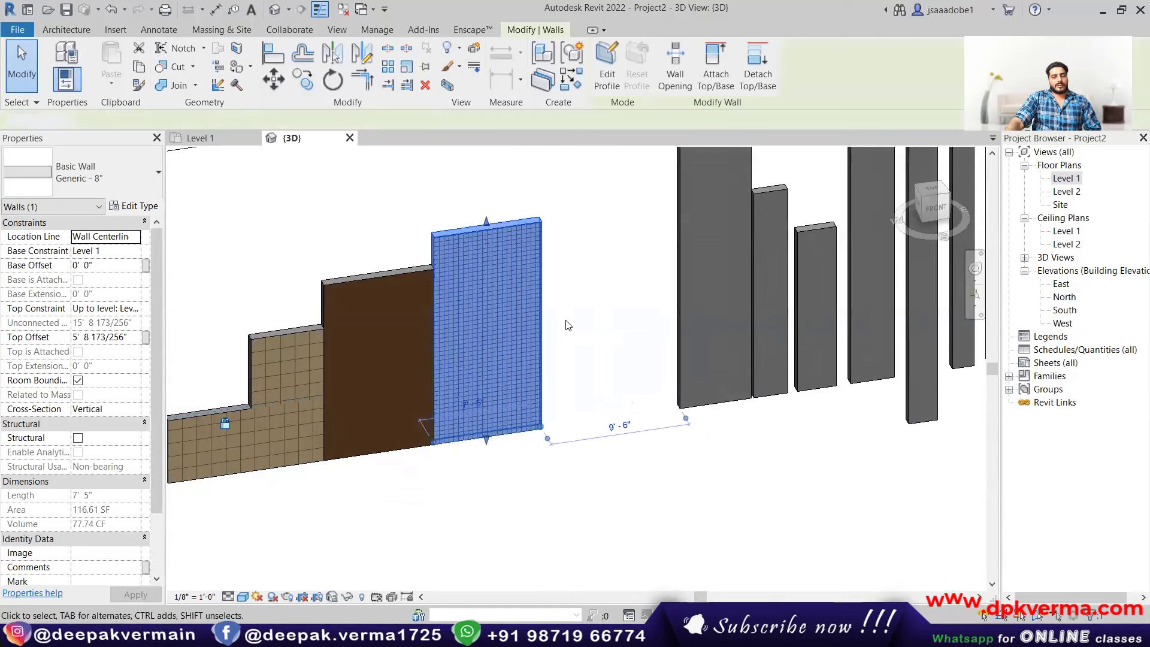
click(568, 325)
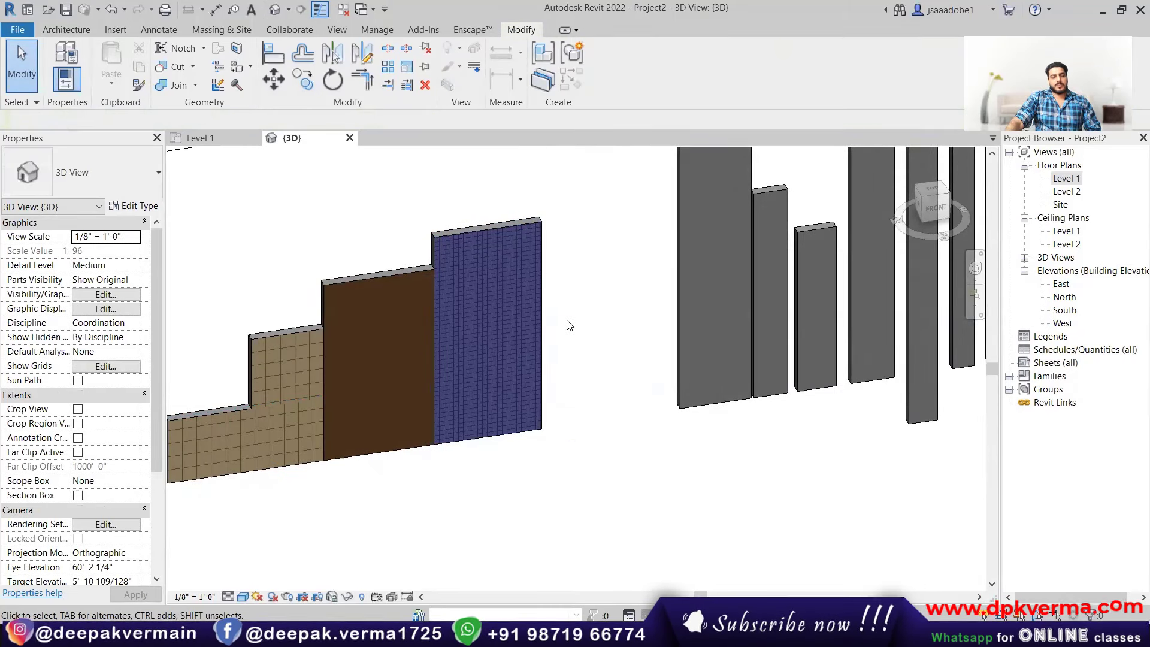
scroll(563, 330, down, 1)
scroll(539, 329, down, 1)
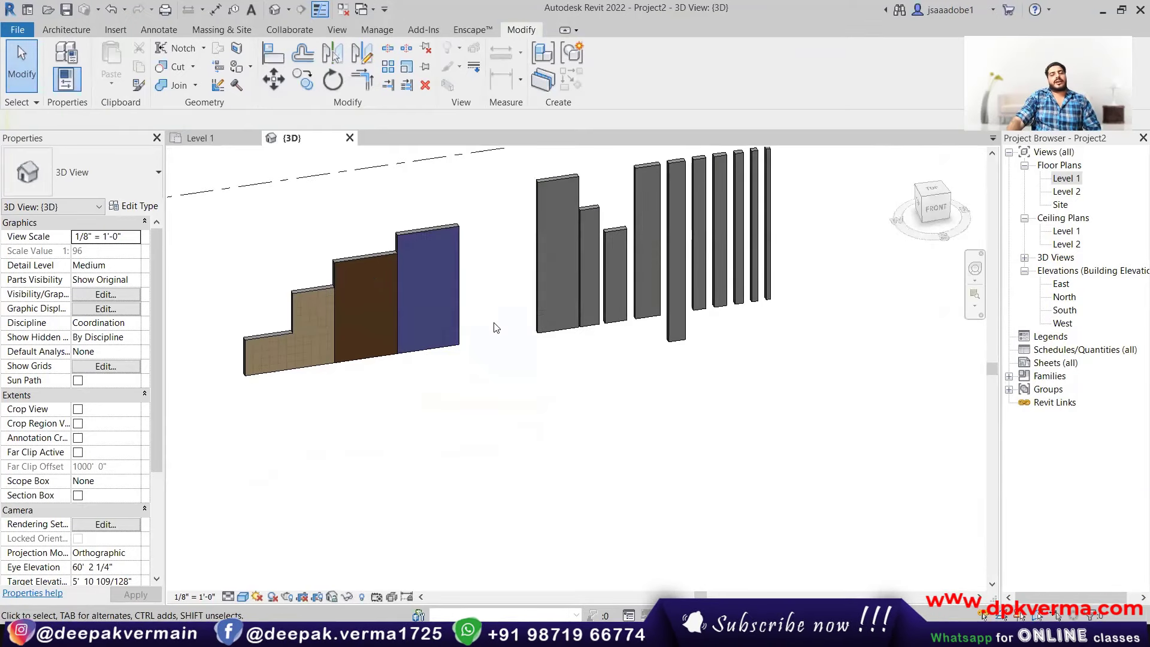
scroll(477, 335, down, 1)
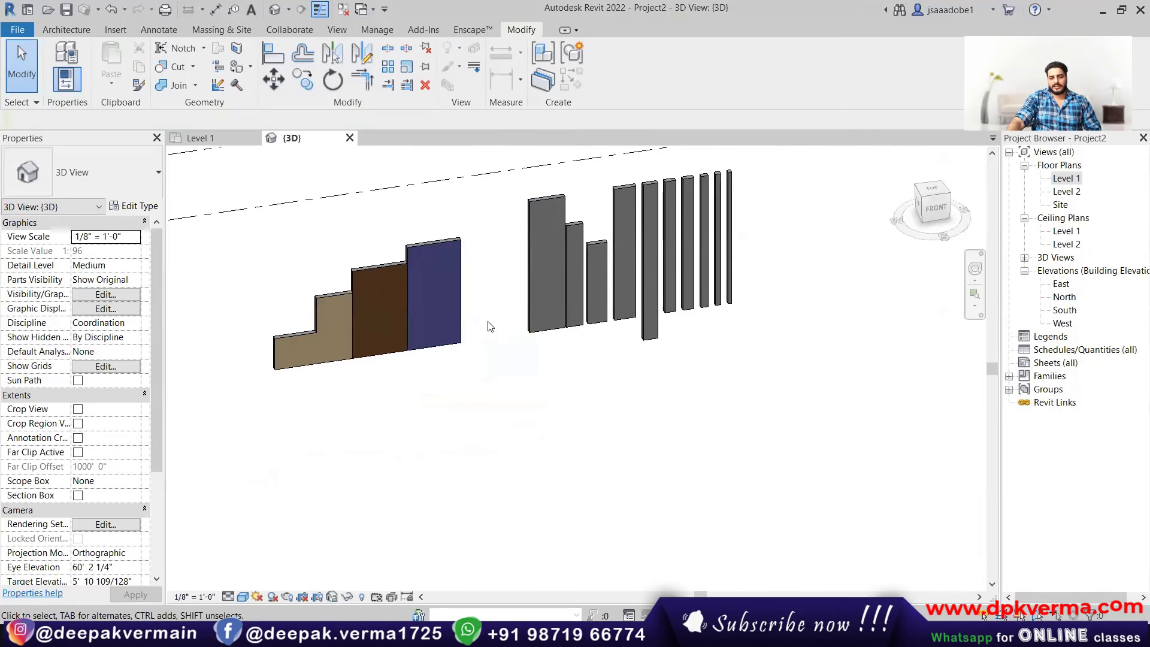
shift+middle_drag(524, 310, 527, 300)
- Place a 23'-0" generic wall in front of the others and open its profile for editing
scroll(78, 56, up, 9)
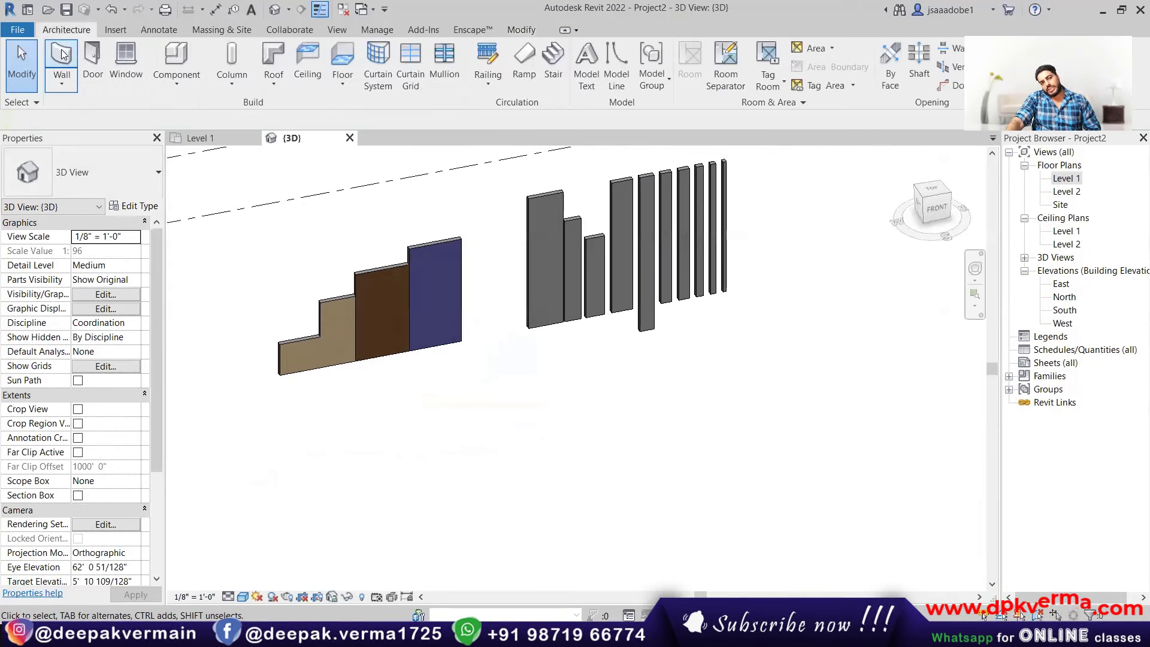
click(382, 465)
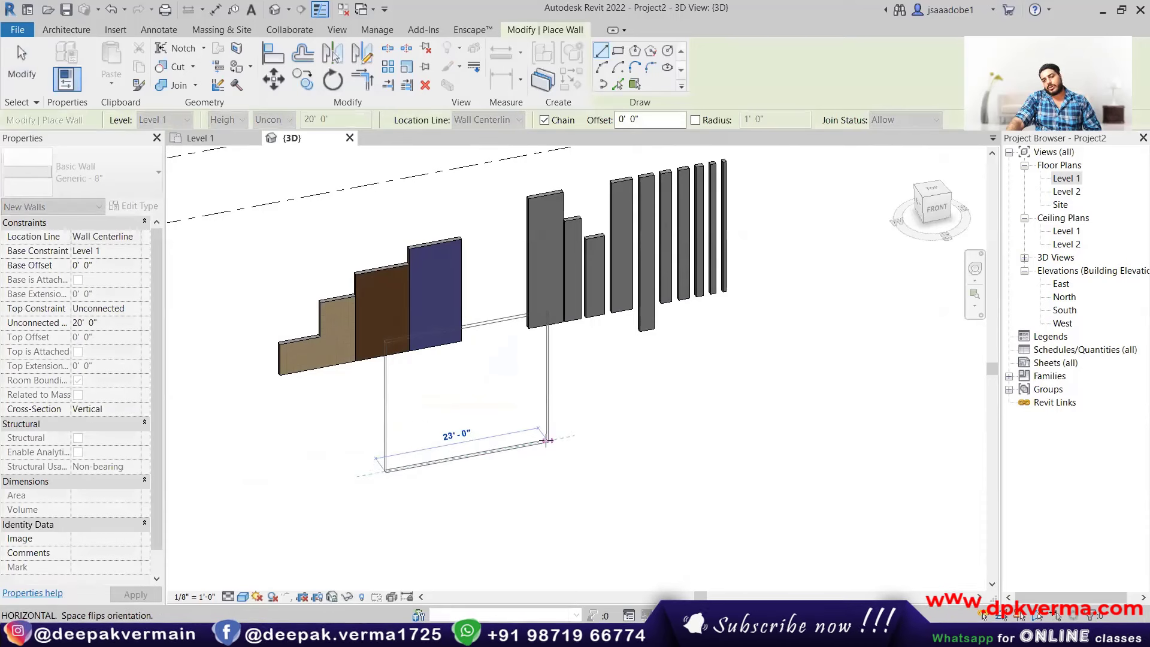
right_click(699, 351)
click(731, 363)
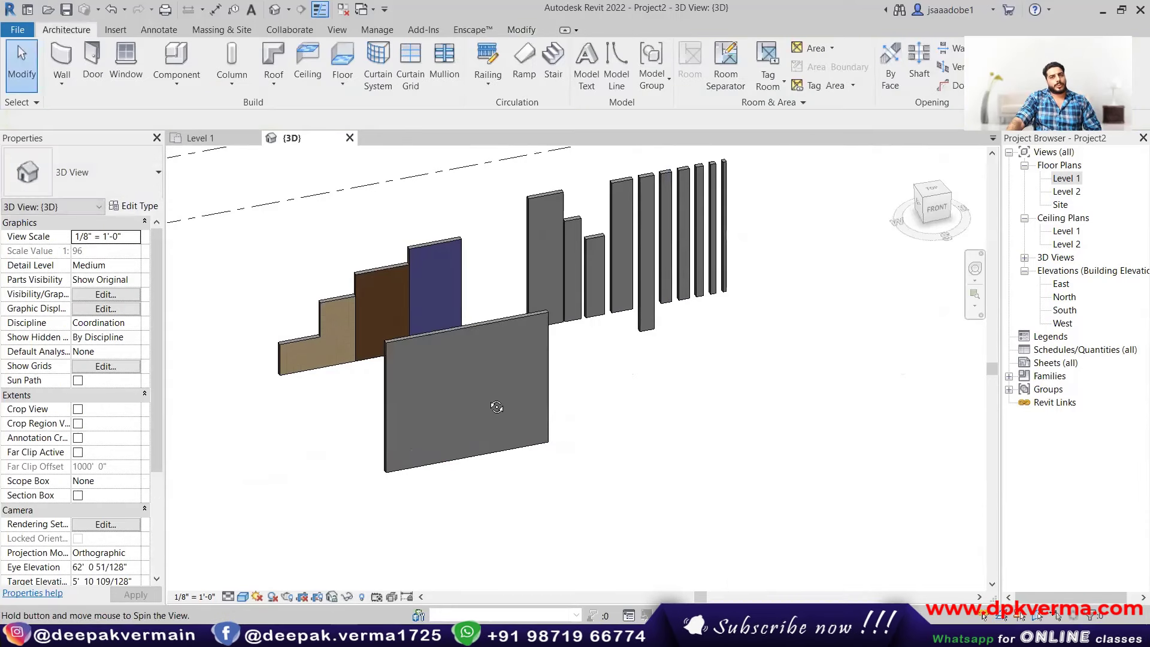
click(483, 339)
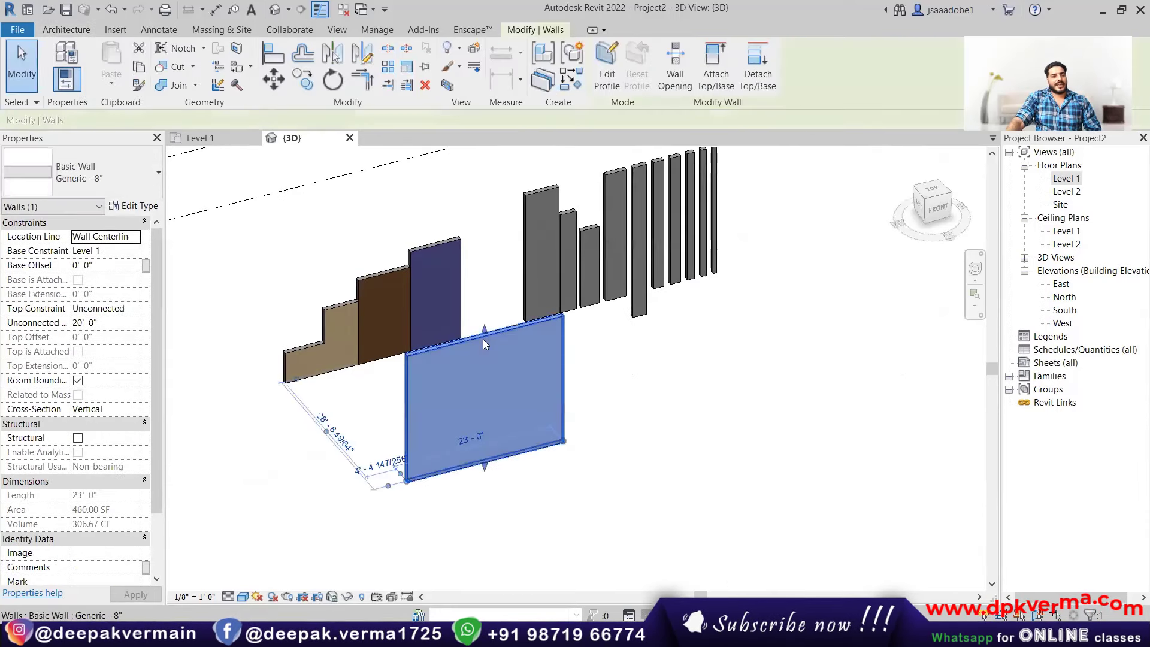
click(606, 78)
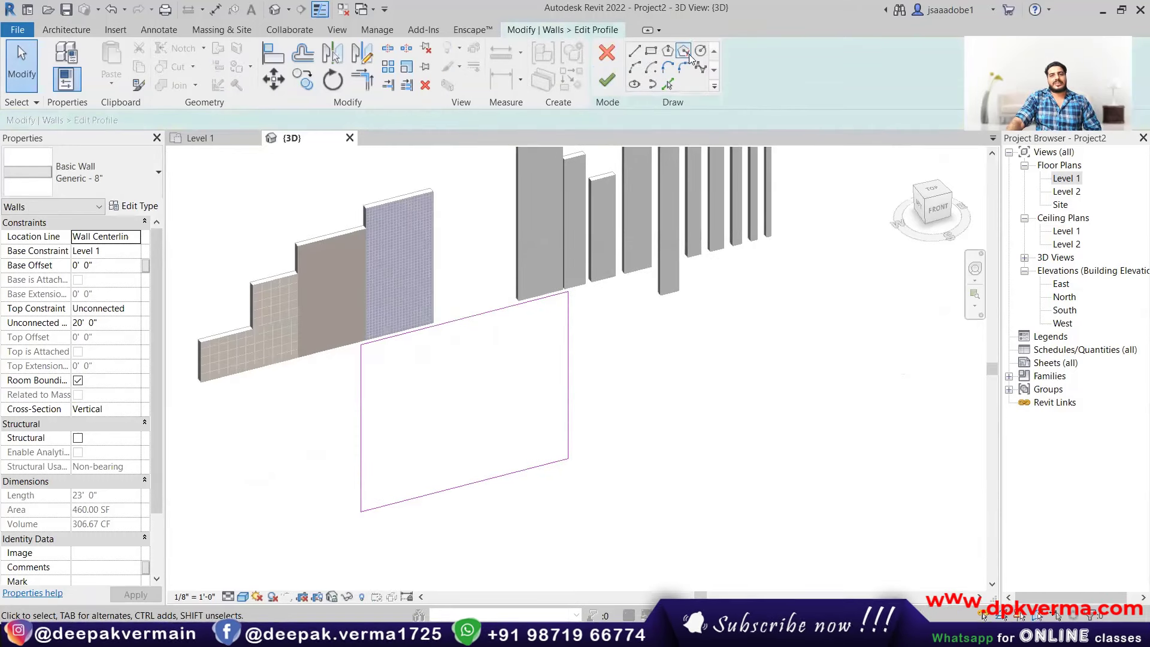
- Sketch a trial spline curve through ten points across the wall profile
click(701, 50)
scroll(407, 395, up, 2)
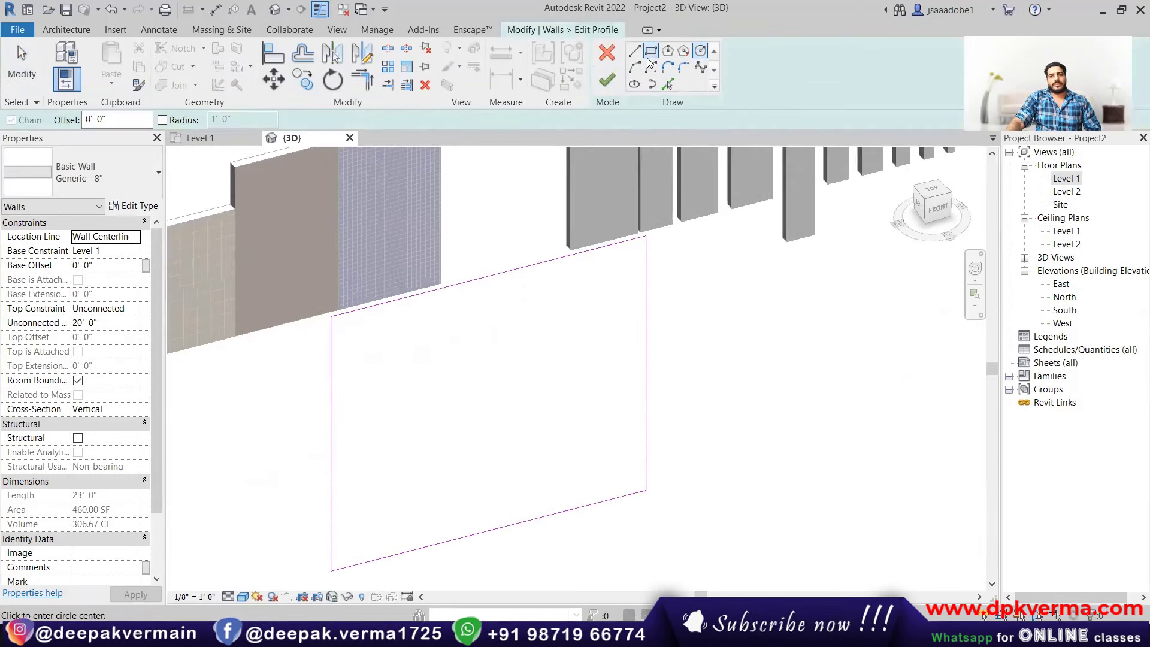
click(701, 67)
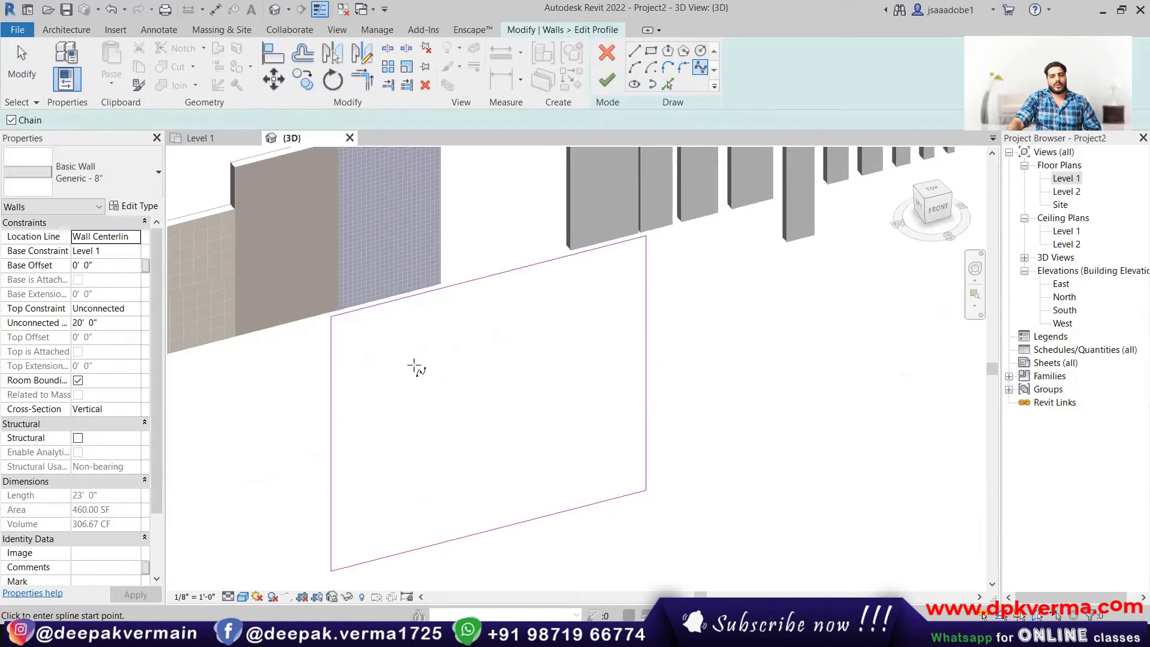
click(424, 341)
click(495, 354)
click(562, 311)
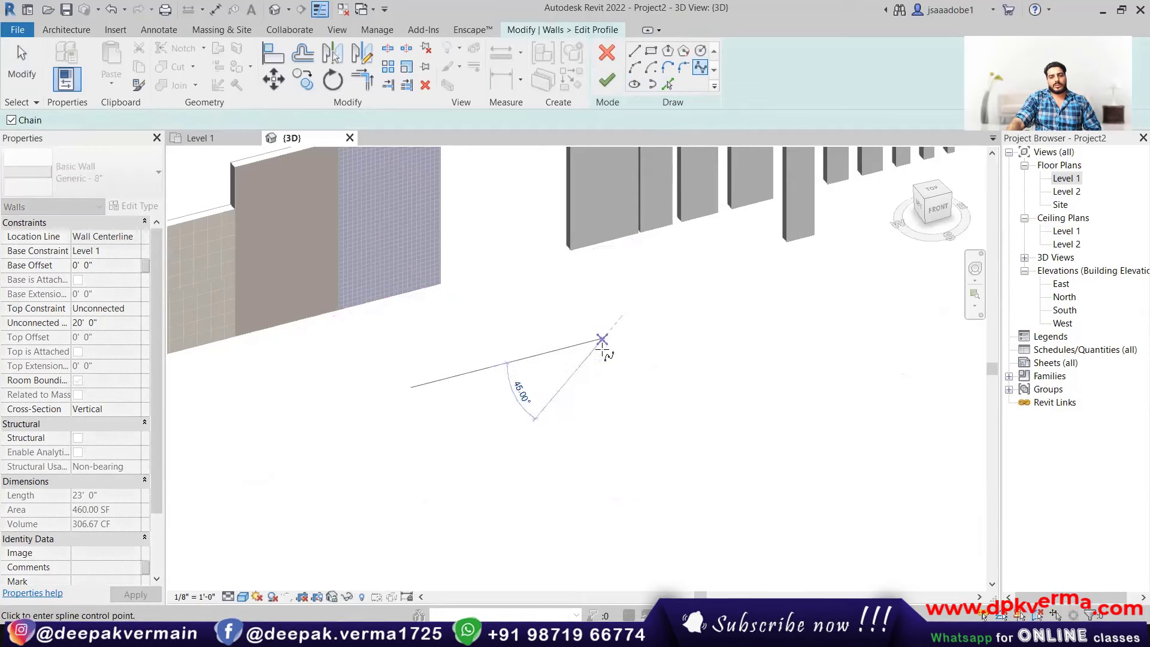
click(604, 338)
click(564, 423)
click(514, 396)
click(480, 460)
click(388, 442)
click(400, 406)
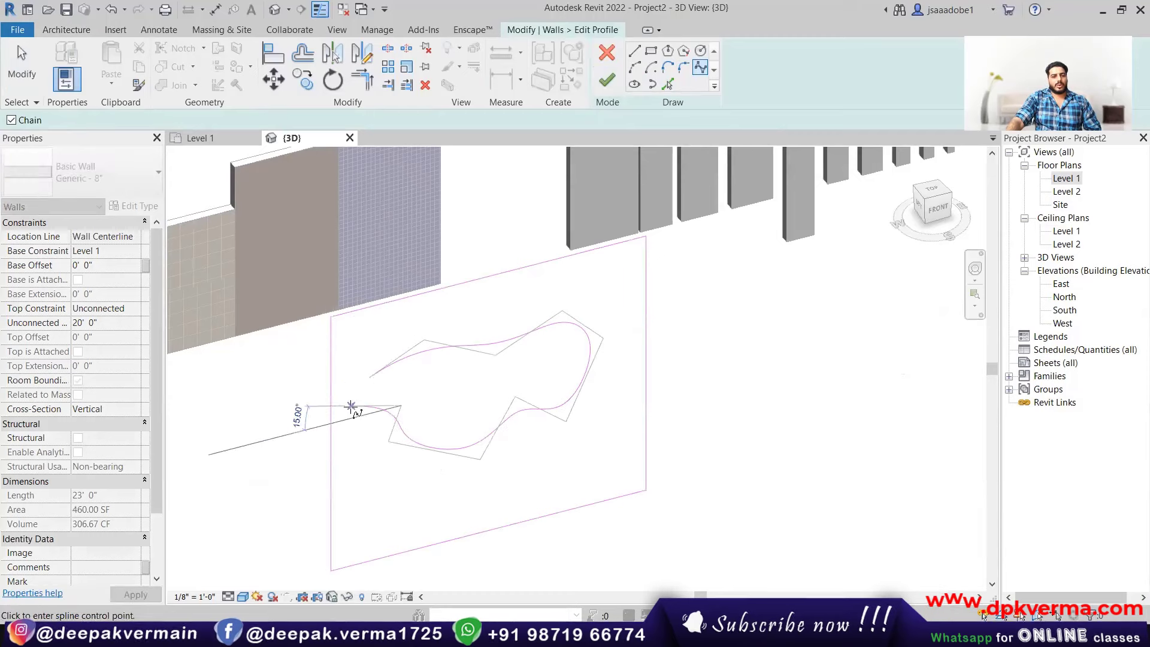
click(352, 406)
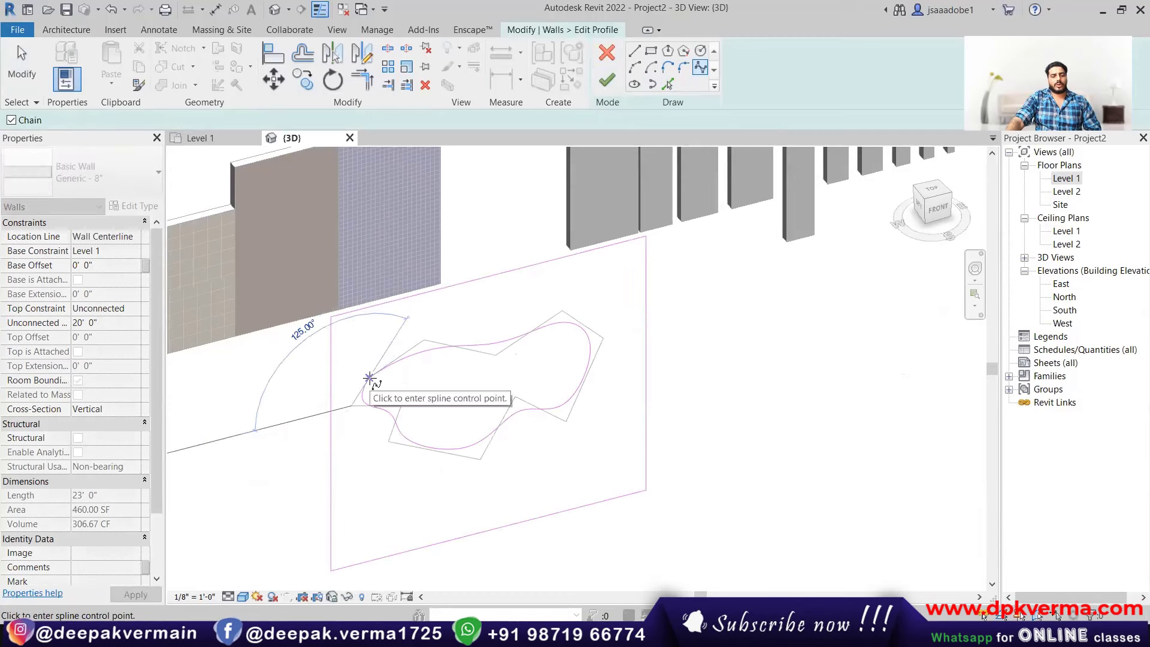
scroll(371, 401, up, 2)
scroll(378, 355, up, 3)
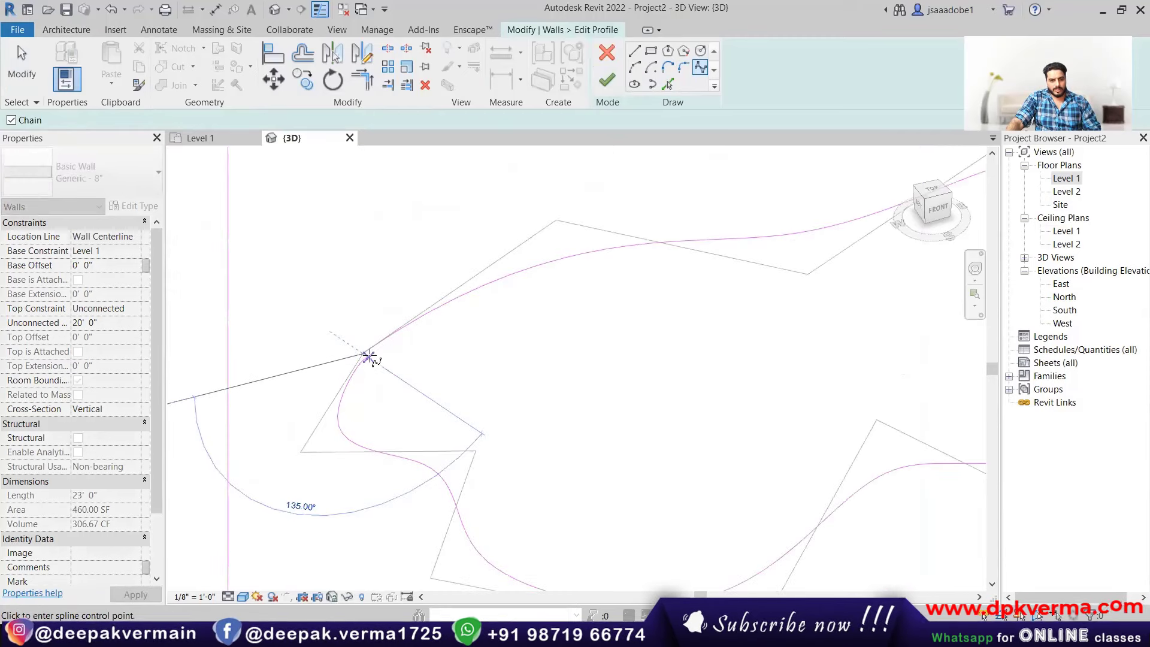
scroll(362, 356, up, 2)
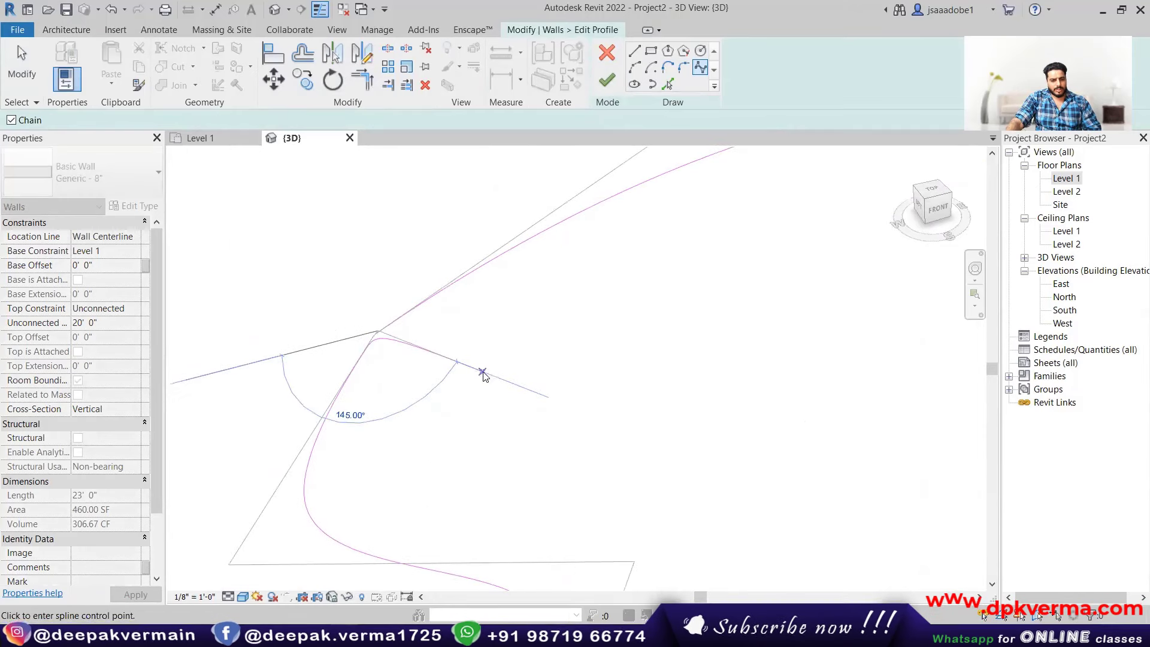
key(Escape)
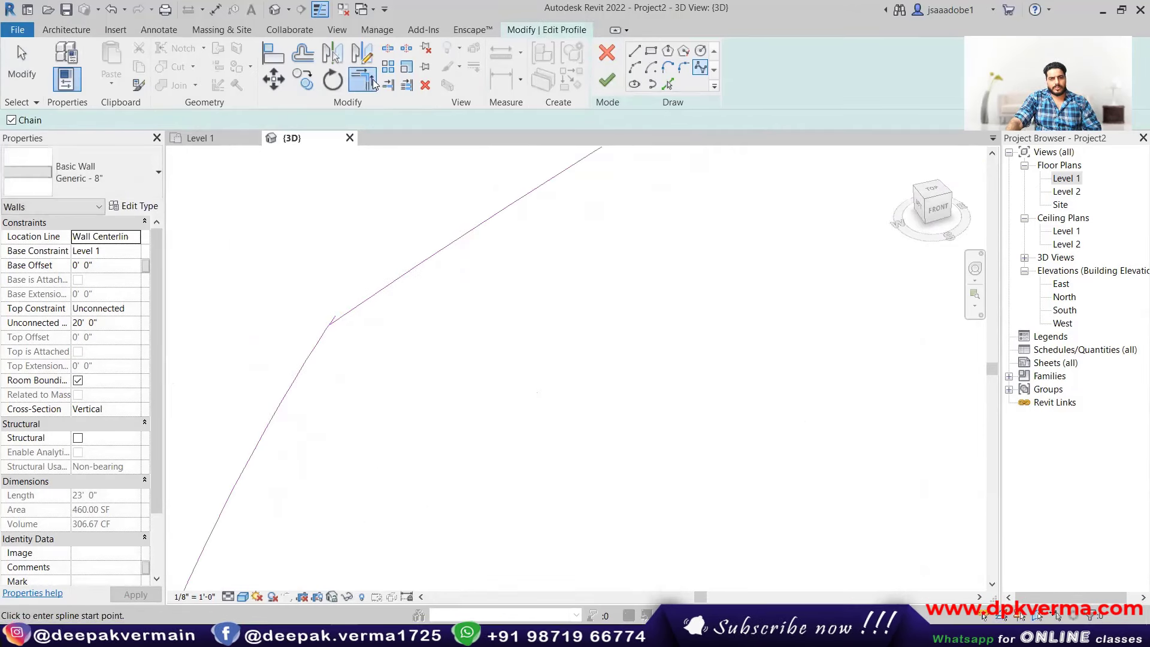
- Remove the trial spline from the profile sketch
click(371, 82)
click(333, 333)
key(Escape)
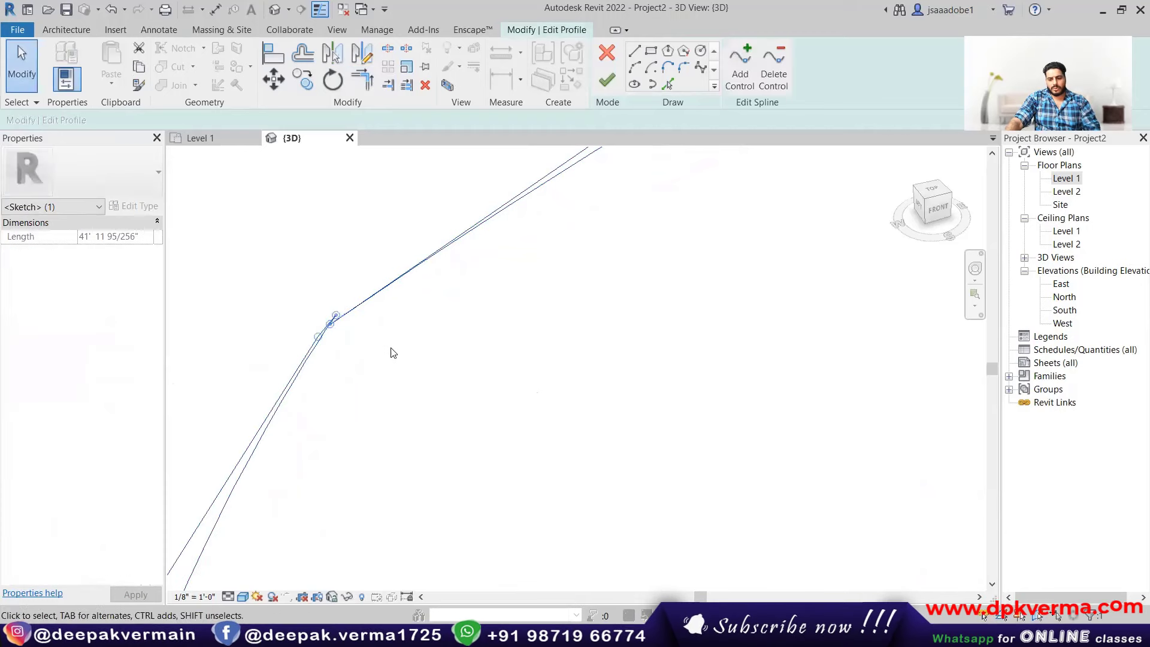
scroll(496, 310, down, 4)
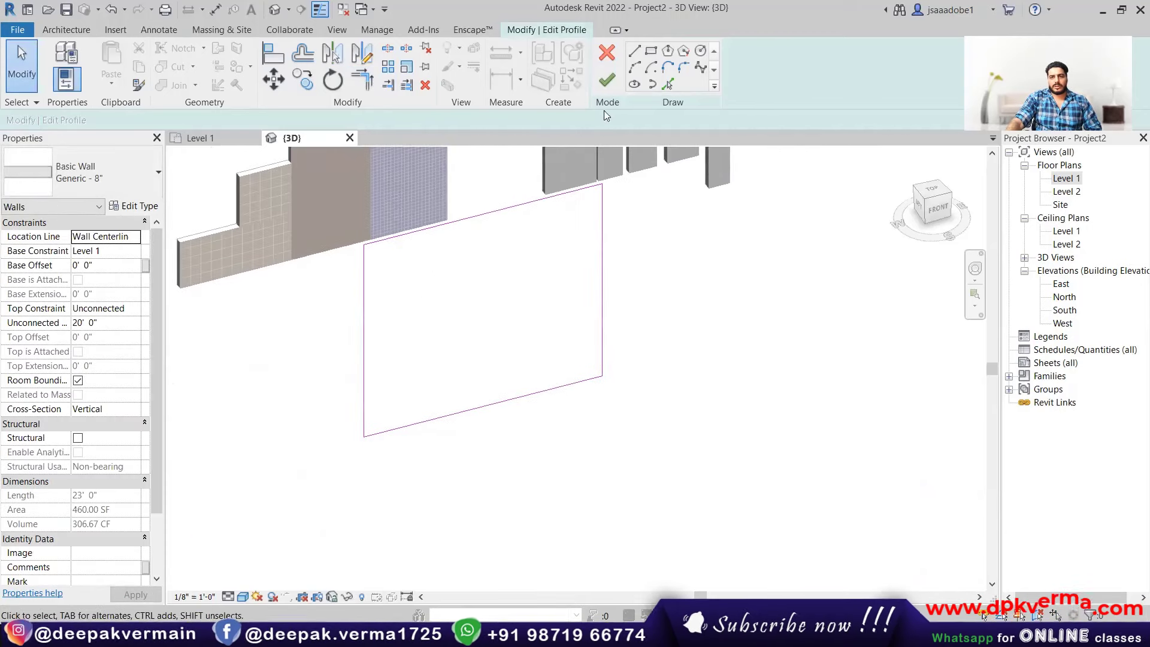
- Draw a closed, angular notch-shaped loop of straight lines inside the wall
click(634, 51)
scroll(439, 241, up, 2)
scroll(359, 277, up, 2)
click(340, 282)
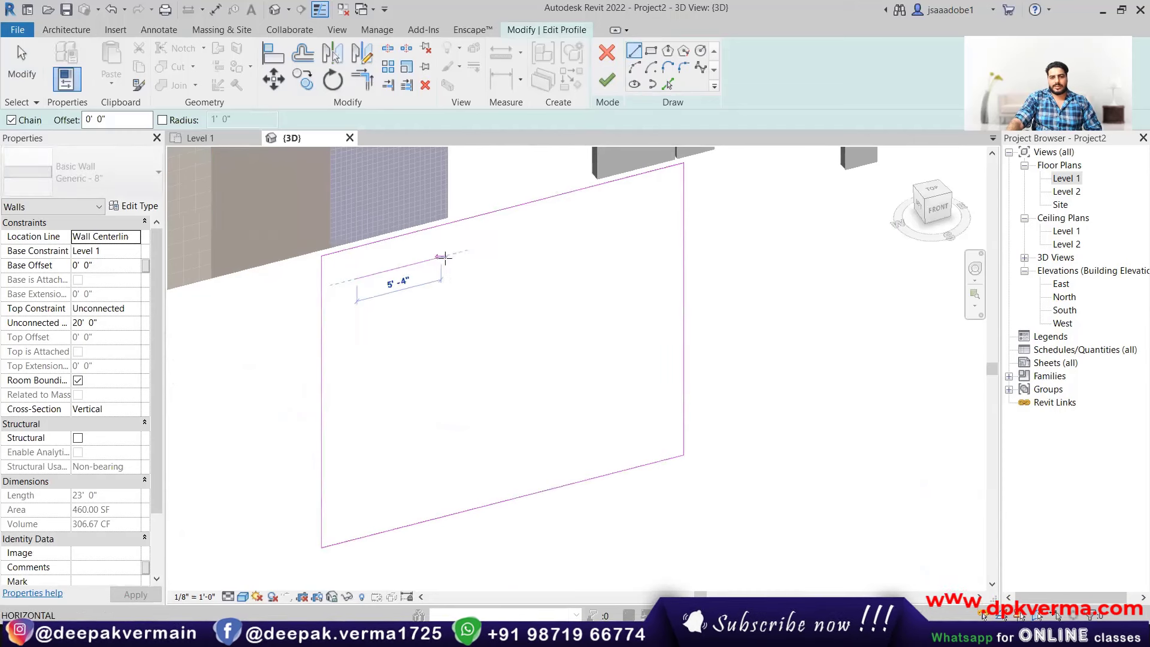
click(460, 255)
click(460, 346)
click(434, 352)
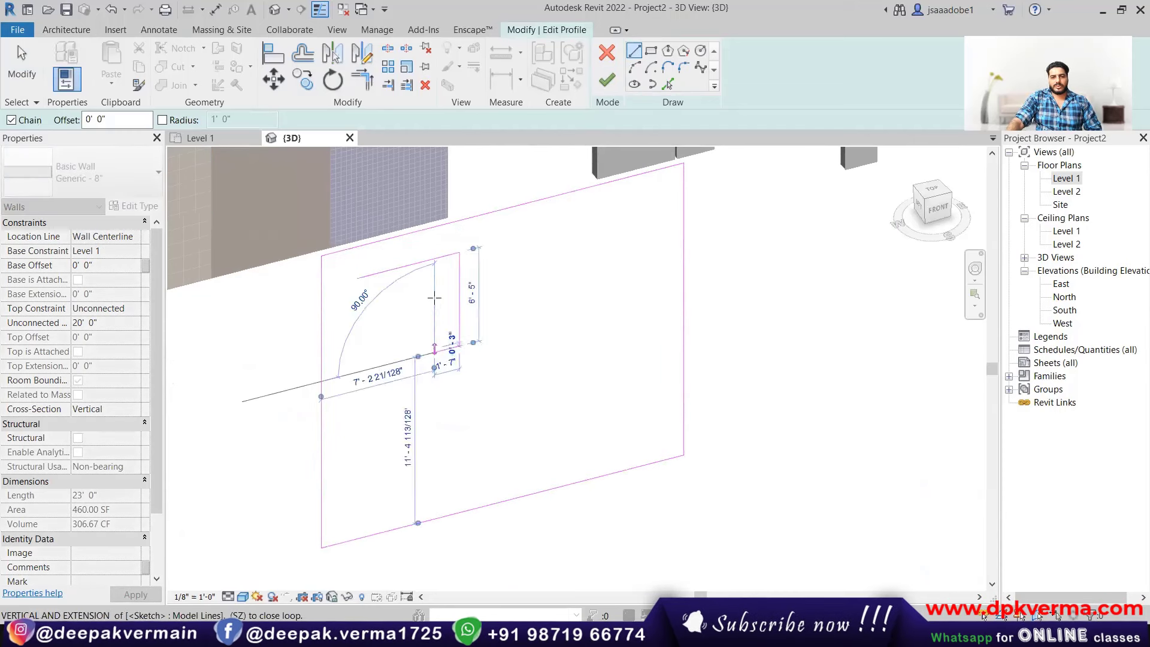
click(434, 294)
click(403, 301)
click(402, 390)
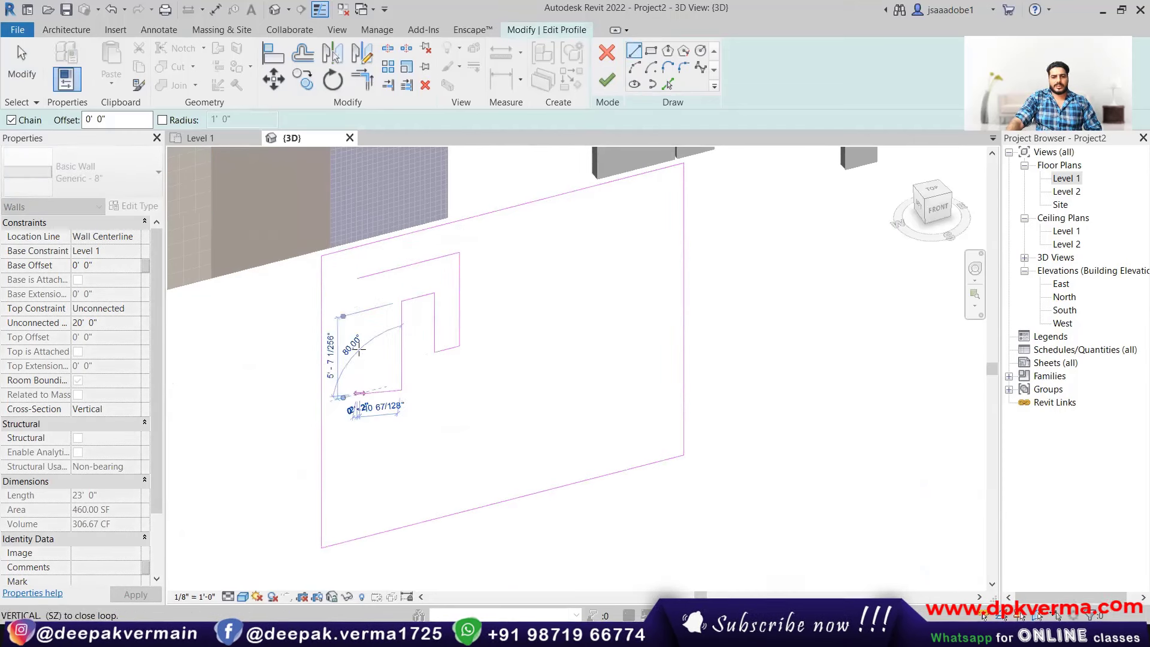
click(358, 401)
click(358, 346)
click(380, 333)
click(333, 319)
click(358, 278)
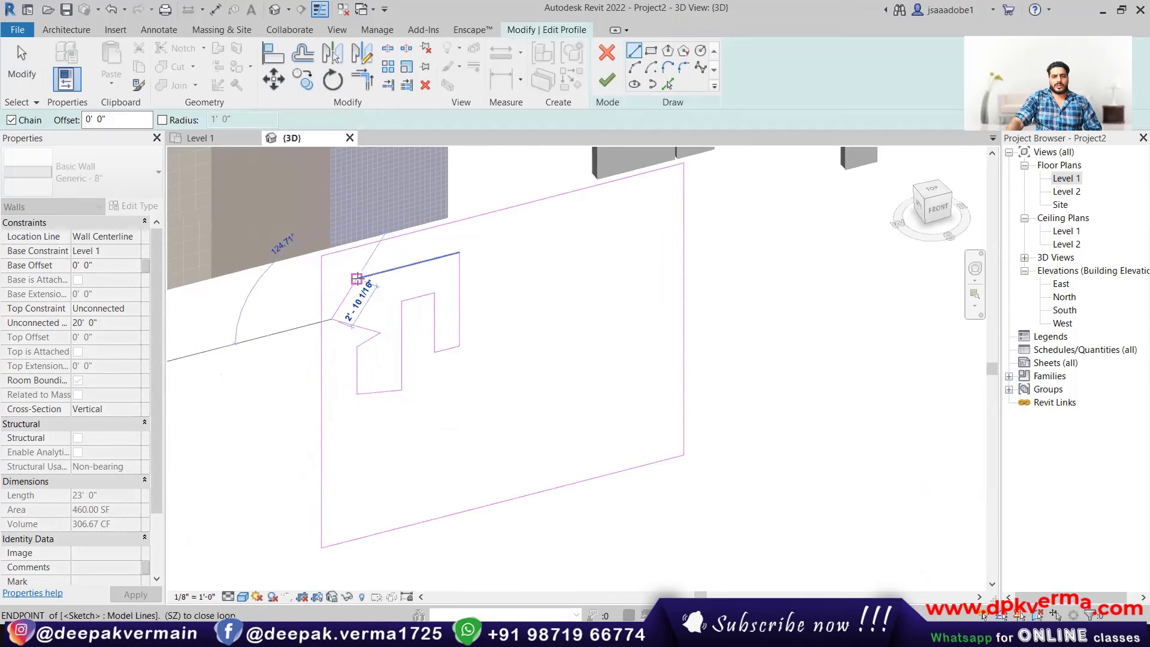
- Finish the profile edit, leaving the wall with a notched opening of 420.24 SF
click(607, 79)
click(780, 340)
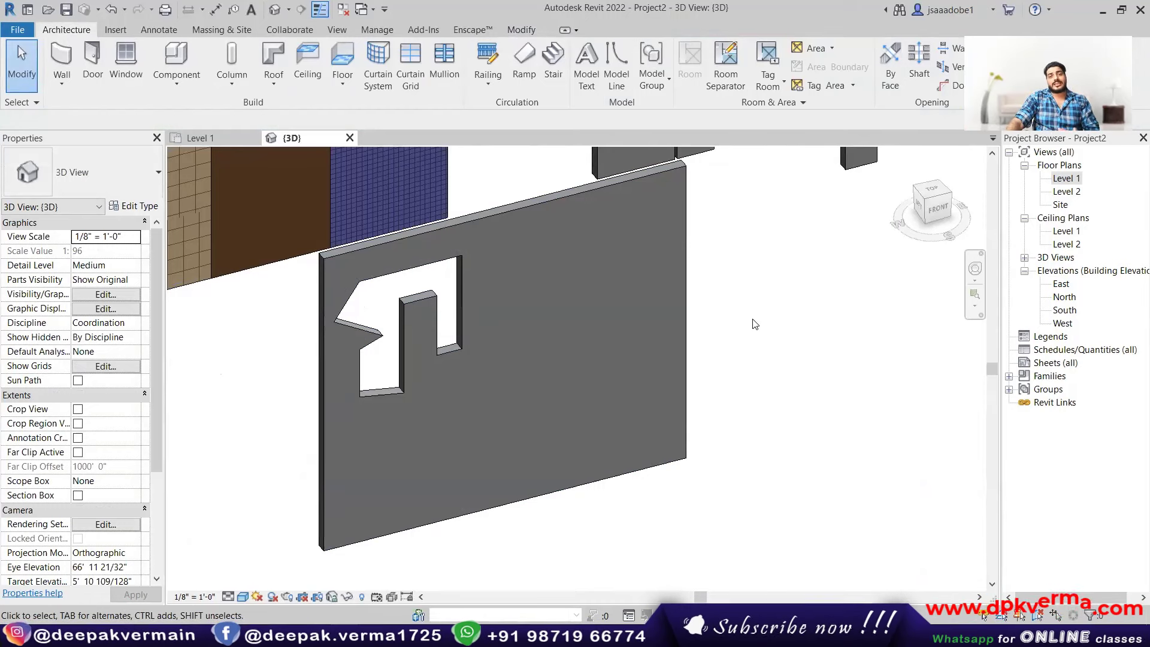
middle_drag(589, 330, 431, 337)
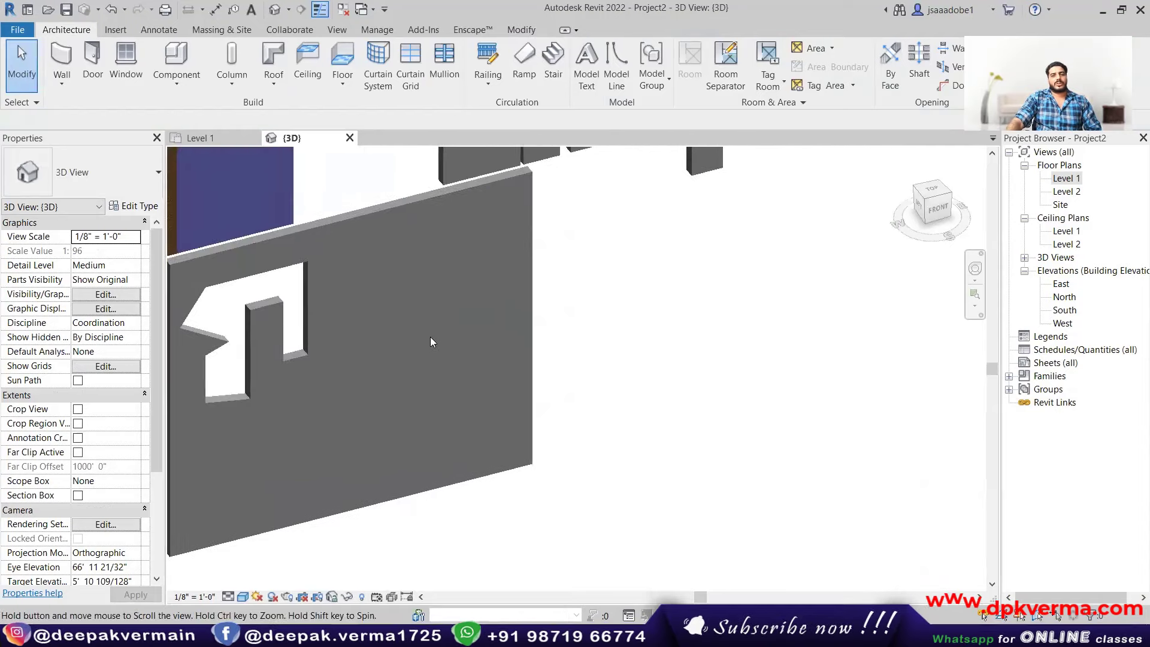
scroll(396, 318, down, 2)
- Reopen the front wall's profile and delete the notched opening outline
click(372, 267)
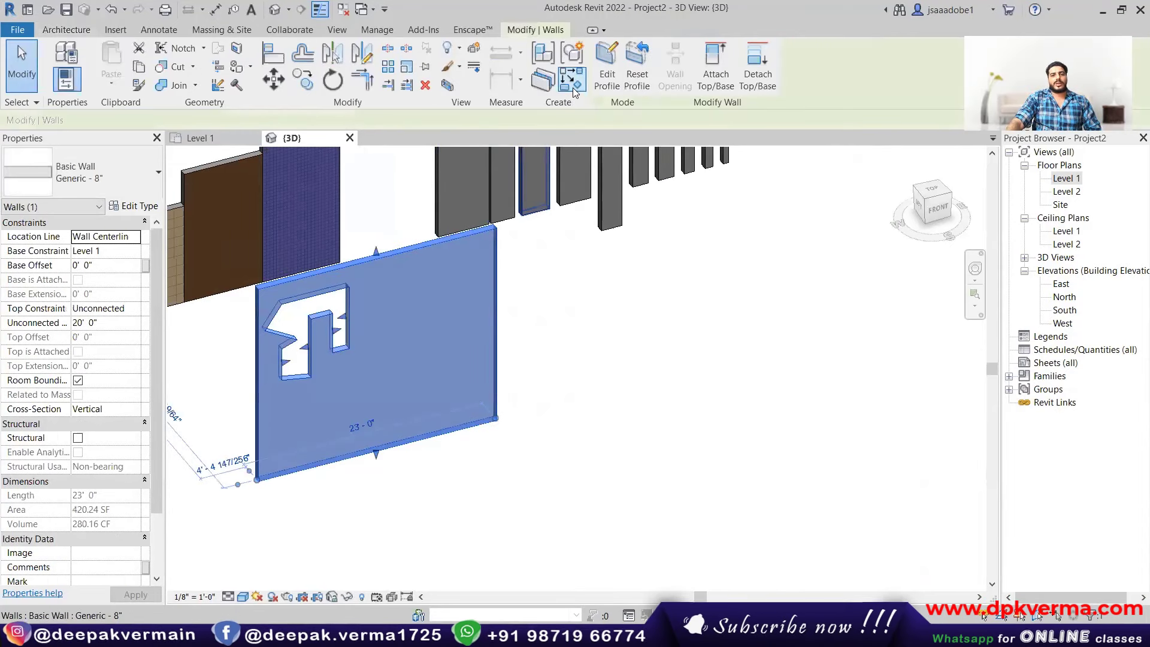
click(612, 80)
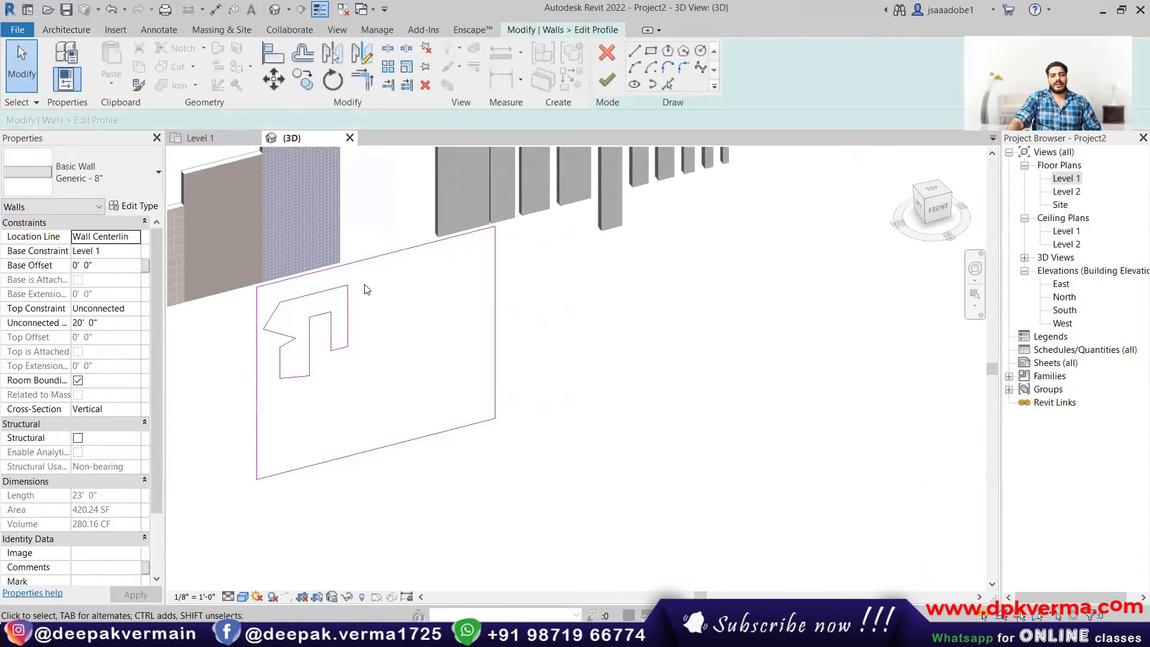
drag(277, 364, 284, 387)
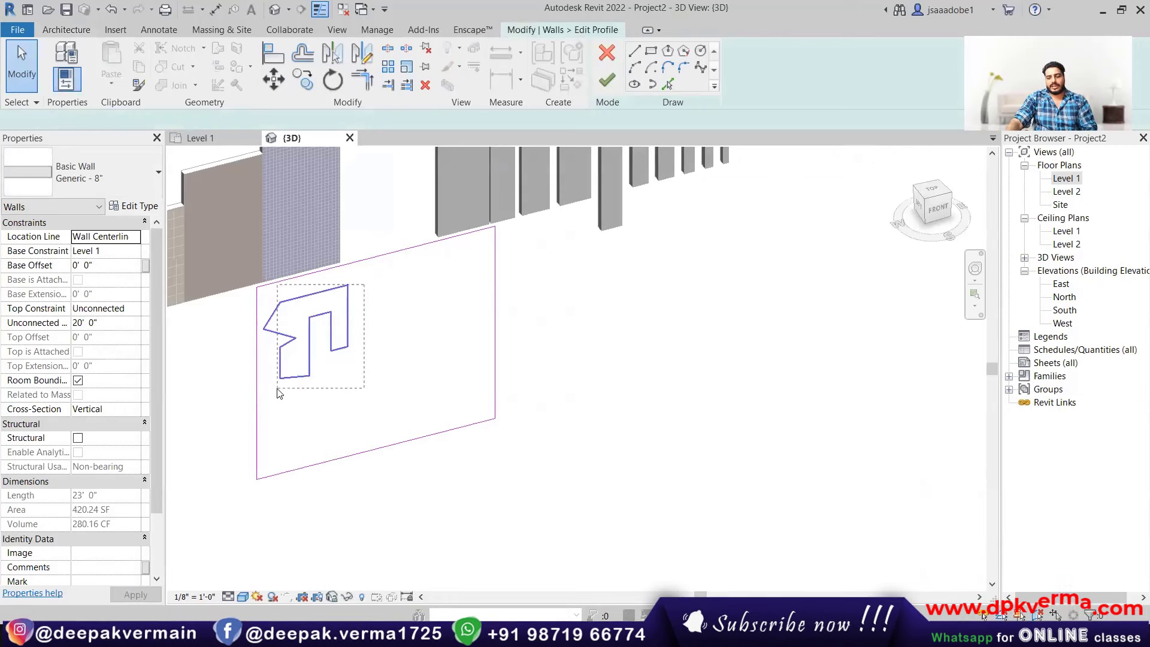
key(Delete)
- Draw three scallop arcs along the wall's top edge, corner to corner
scroll(342, 316, up, 2)
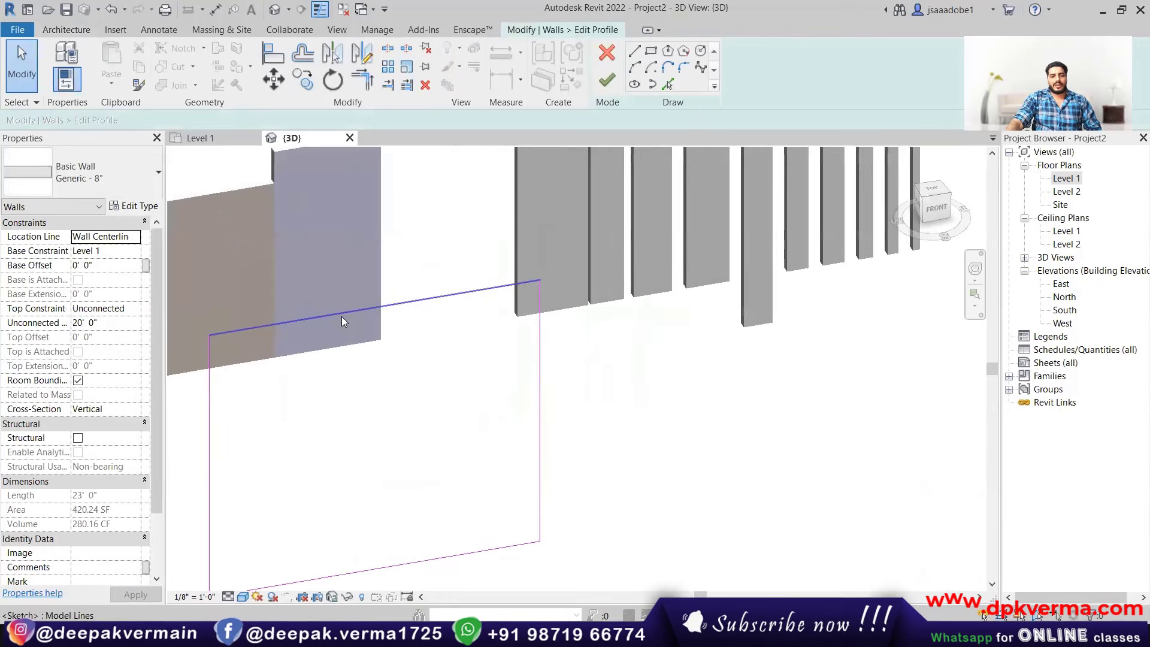
middle_drag(341, 317, 399, 309)
scroll(334, 305, up, 2)
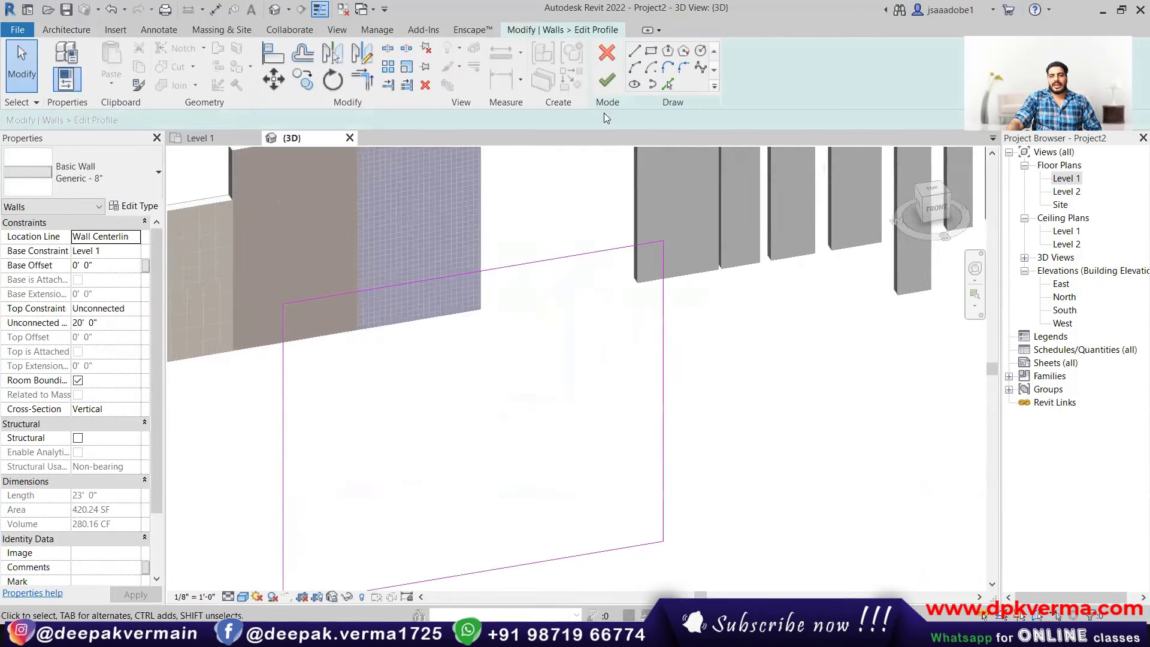
click(638, 70)
middle_drag(275, 310, 230, 356)
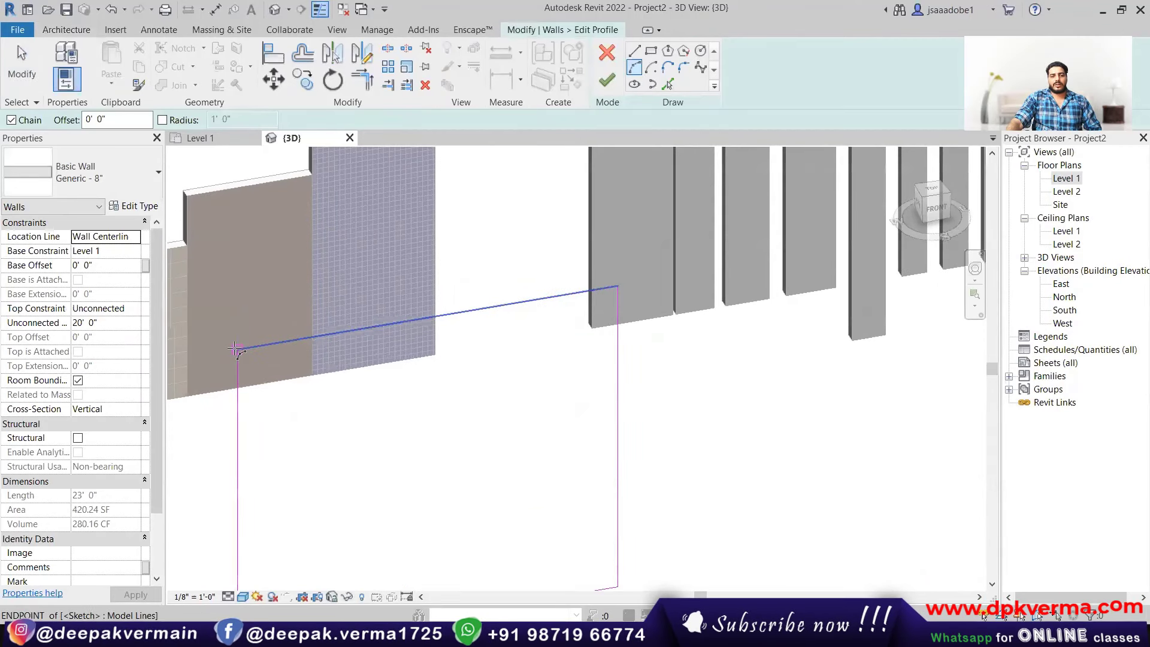
click(236, 350)
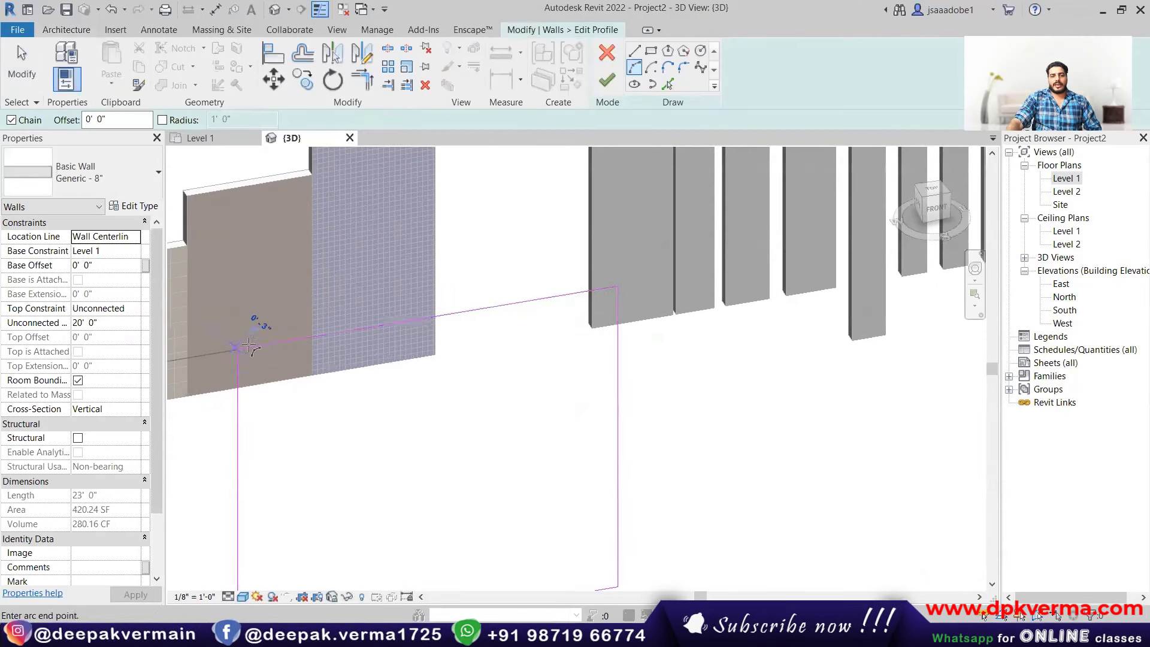
click(312, 312)
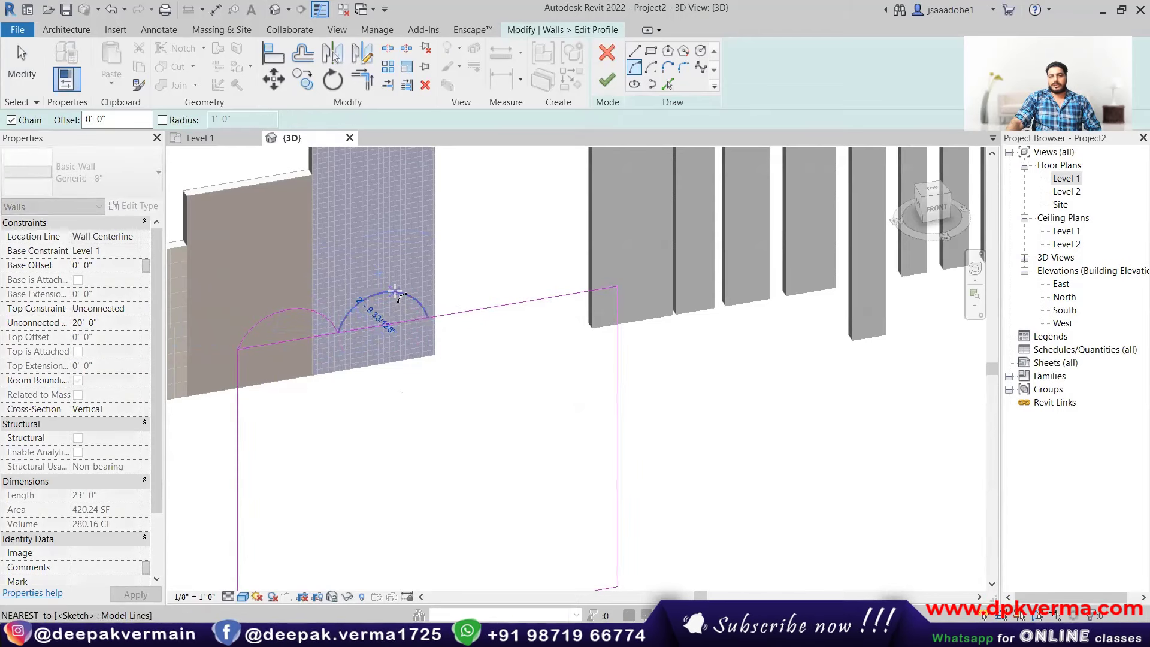
click(428, 316)
click(502, 305)
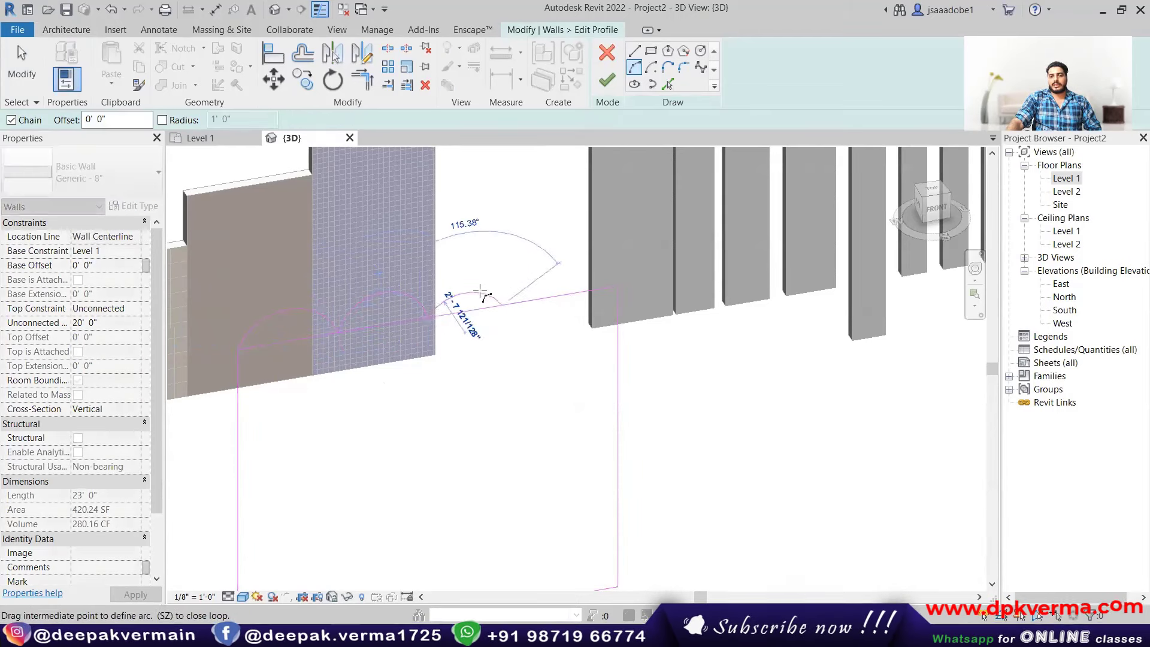
click(478, 281)
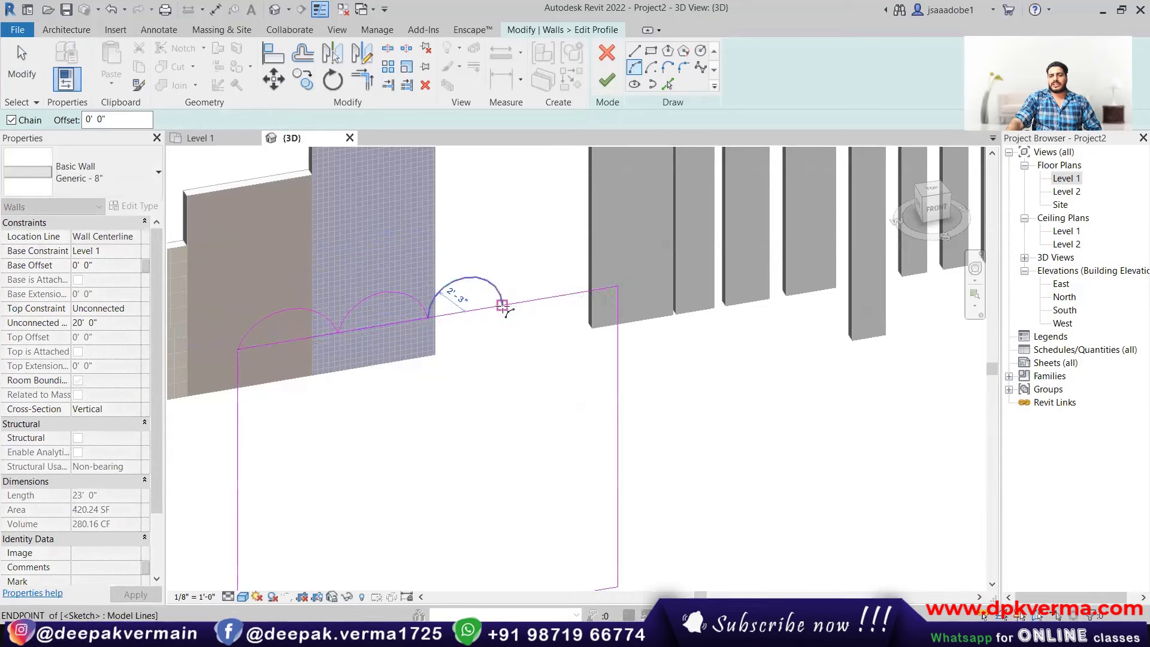
click(617, 288)
click(580, 269)
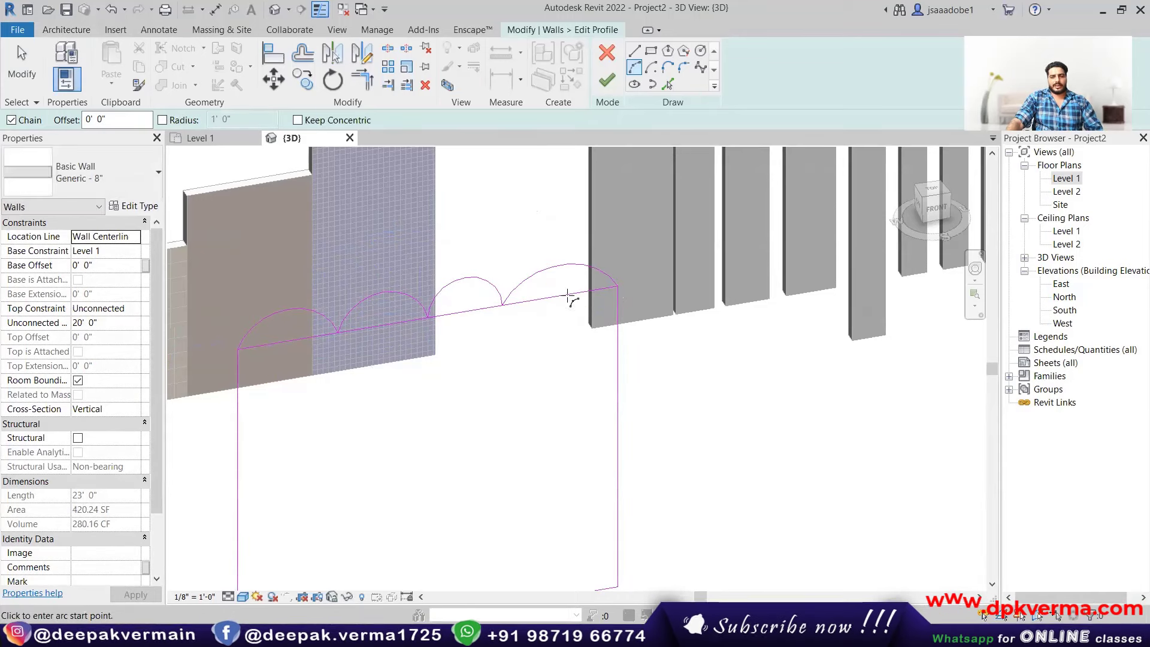
- Delete the straight top edge and finish, giving the wall a scalloped top
key(Escape)
key(Escape)
click(559, 297)
key(Delete)
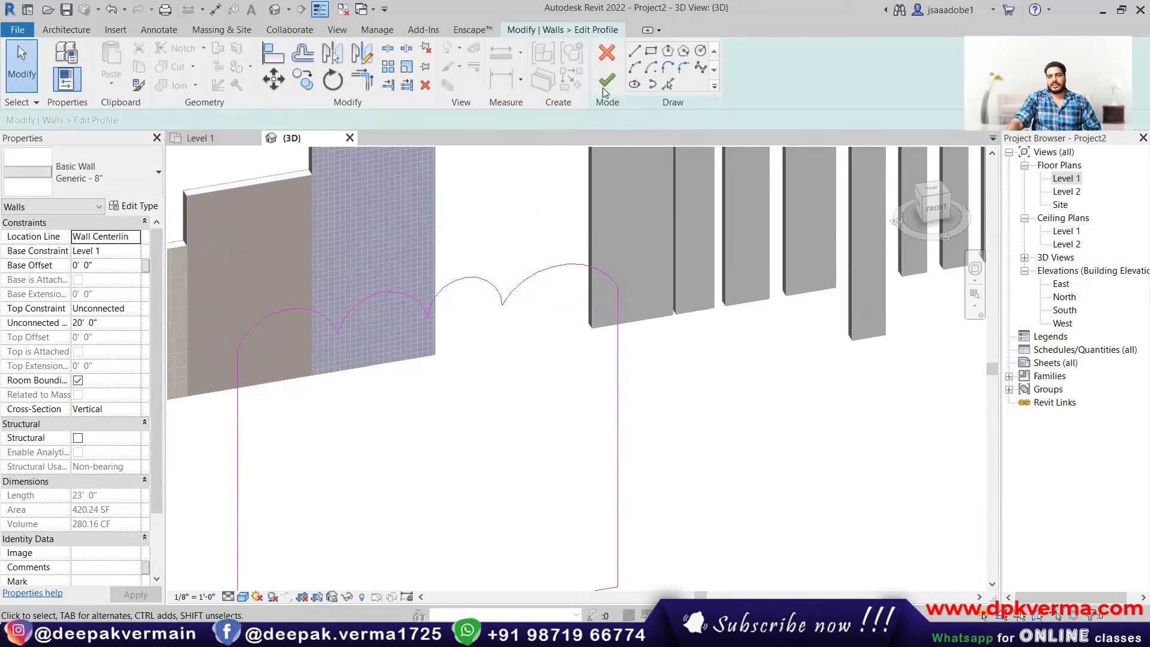
click(603, 87)
click(696, 390)
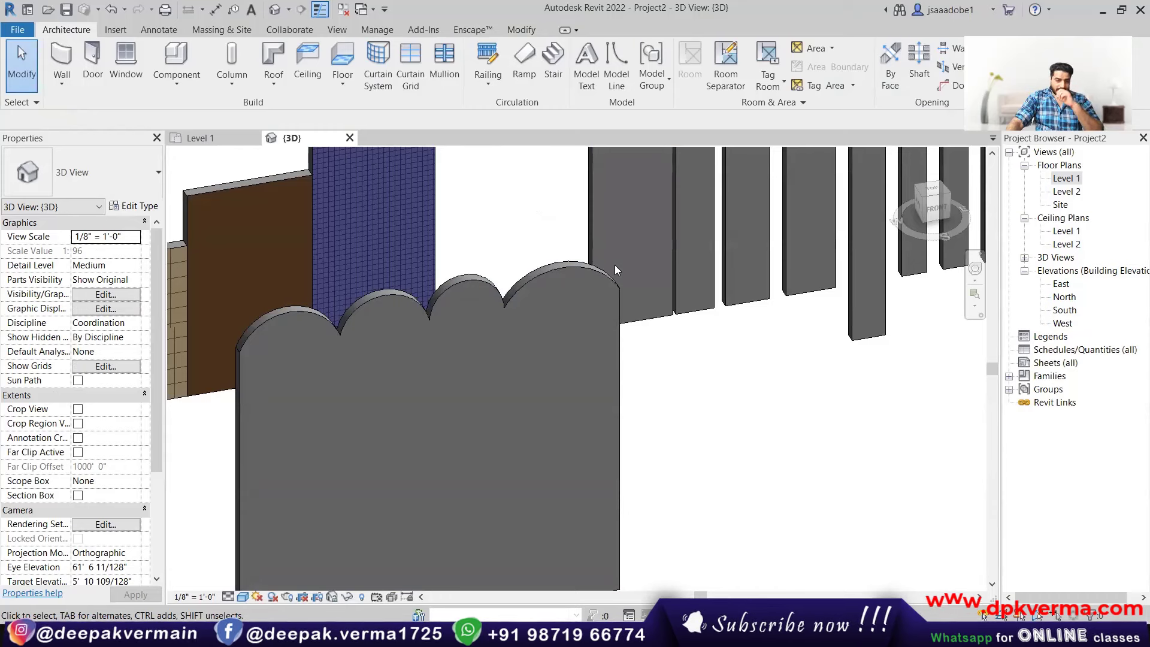
- Delete the scallop arcs, returning the wall to a plain 460.00 SF rectangle
double_click(573, 265)
click(473, 294)
key(Delete)
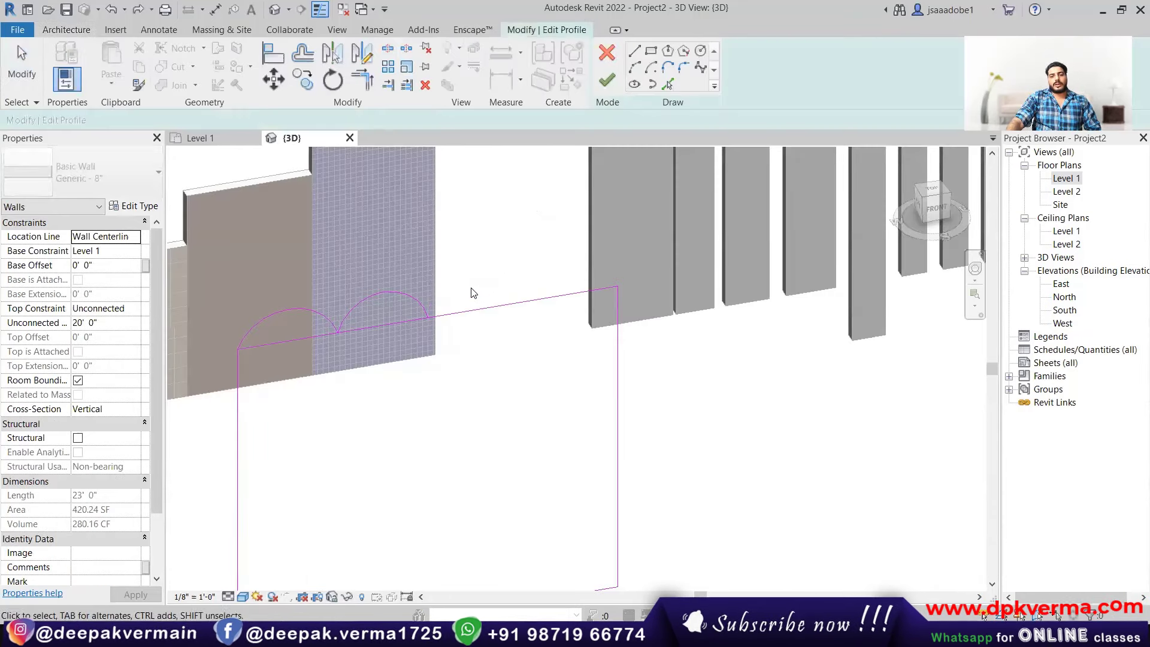
click(611, 78)
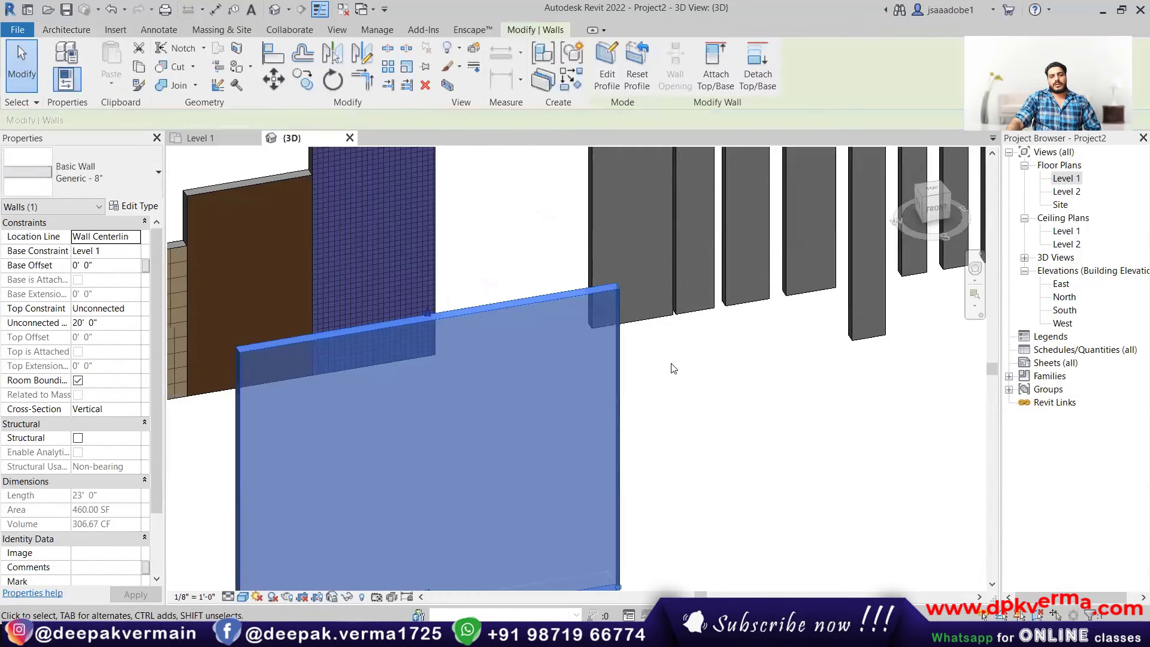
scroll(625, 313, down, 2)
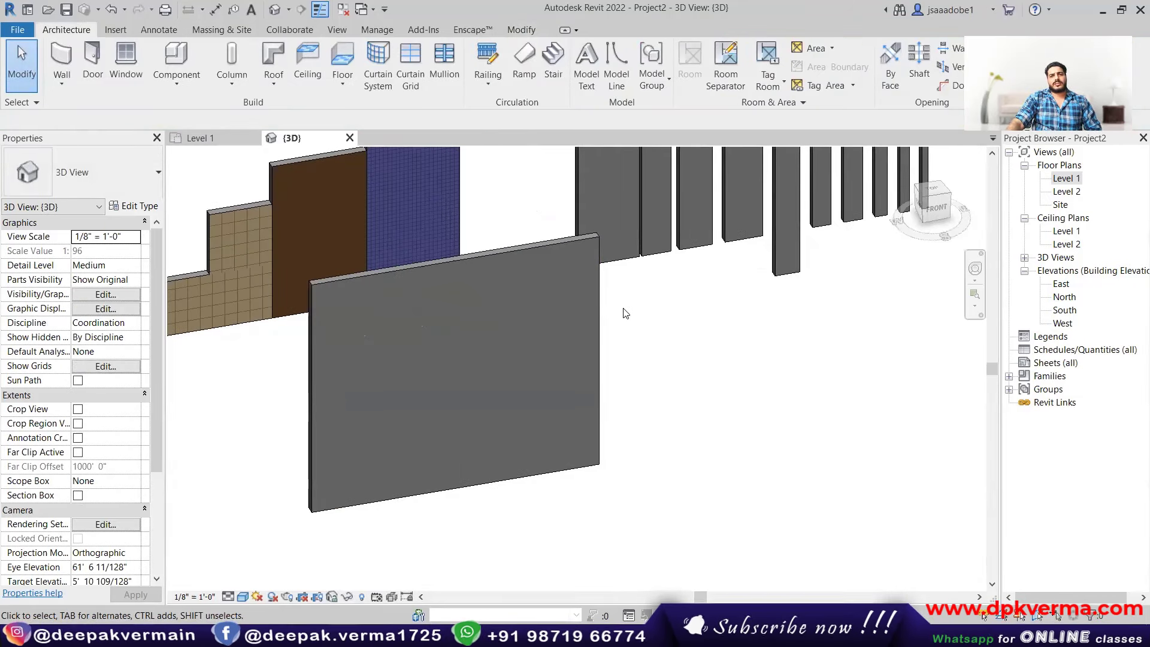
- Create a decal type named New Decal using 1234.jpg as its source image
click(116, 30)
click(242, 78)
click(265, 135)
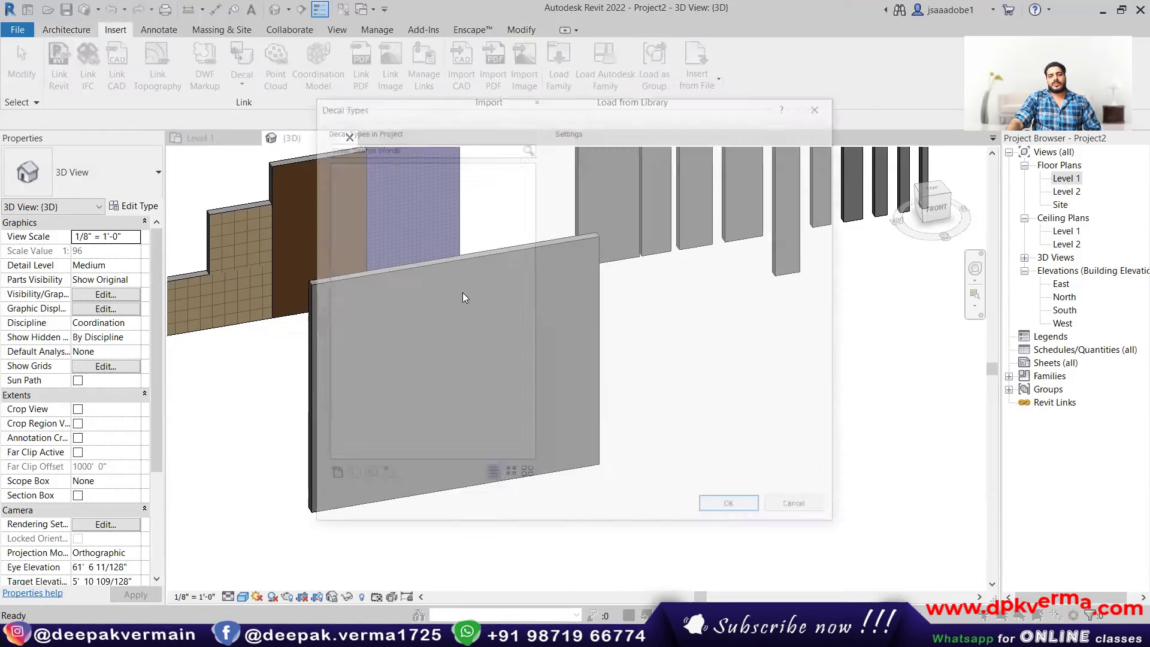
click(331, 477)
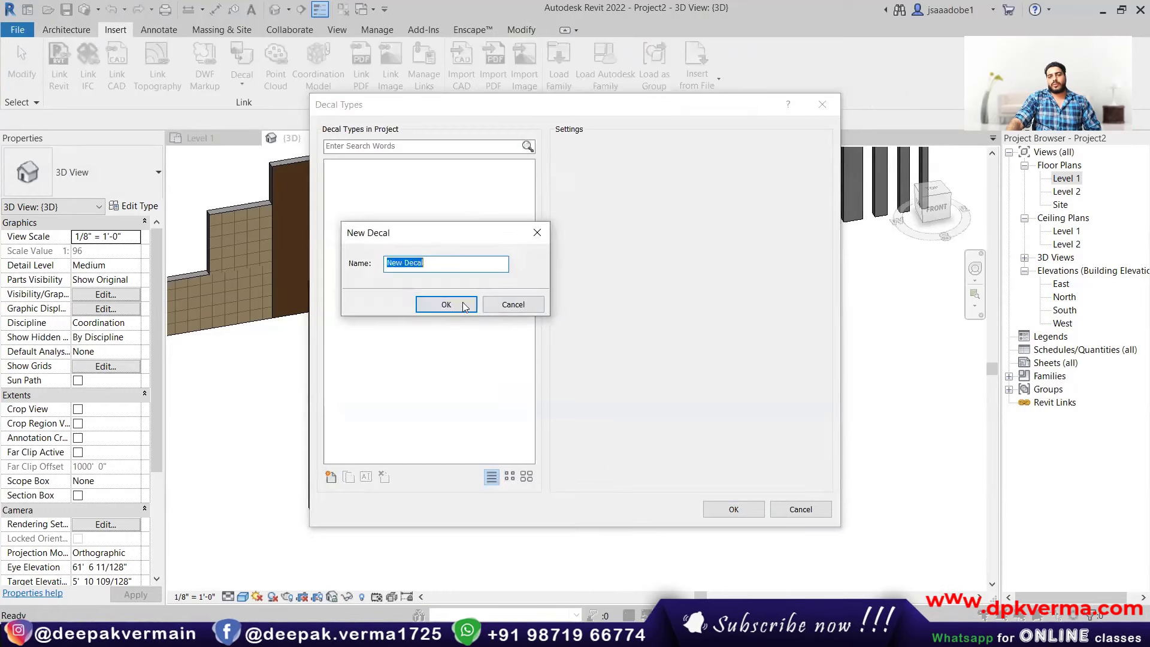
click(443, 302)
click(819, 147)
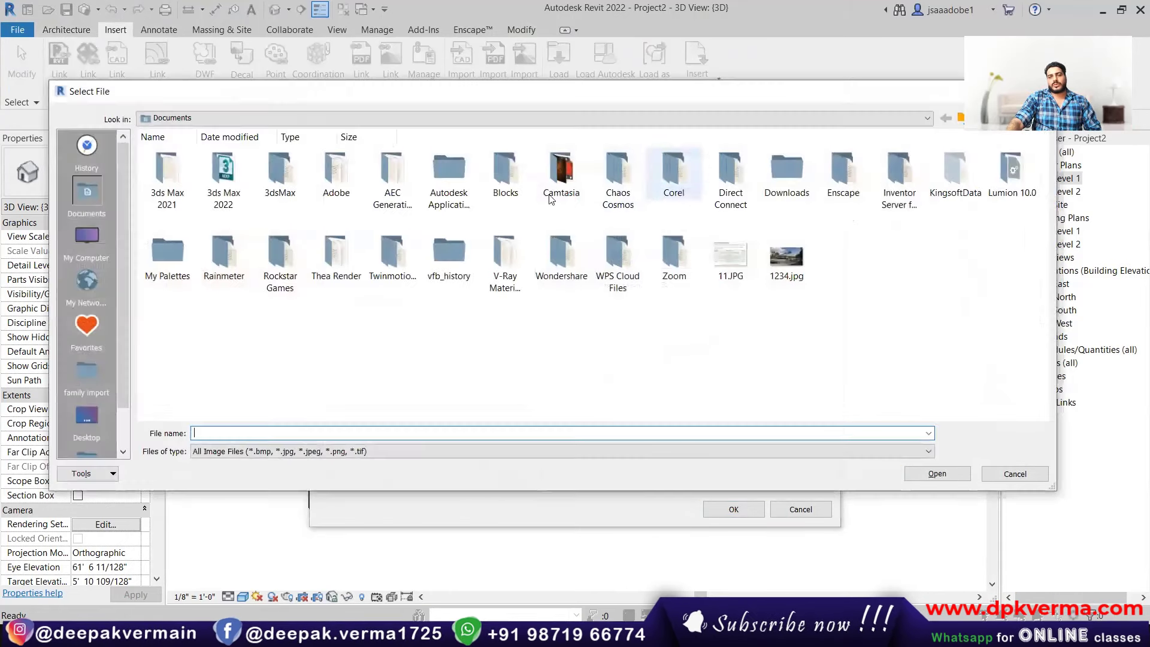
click(787, 258)
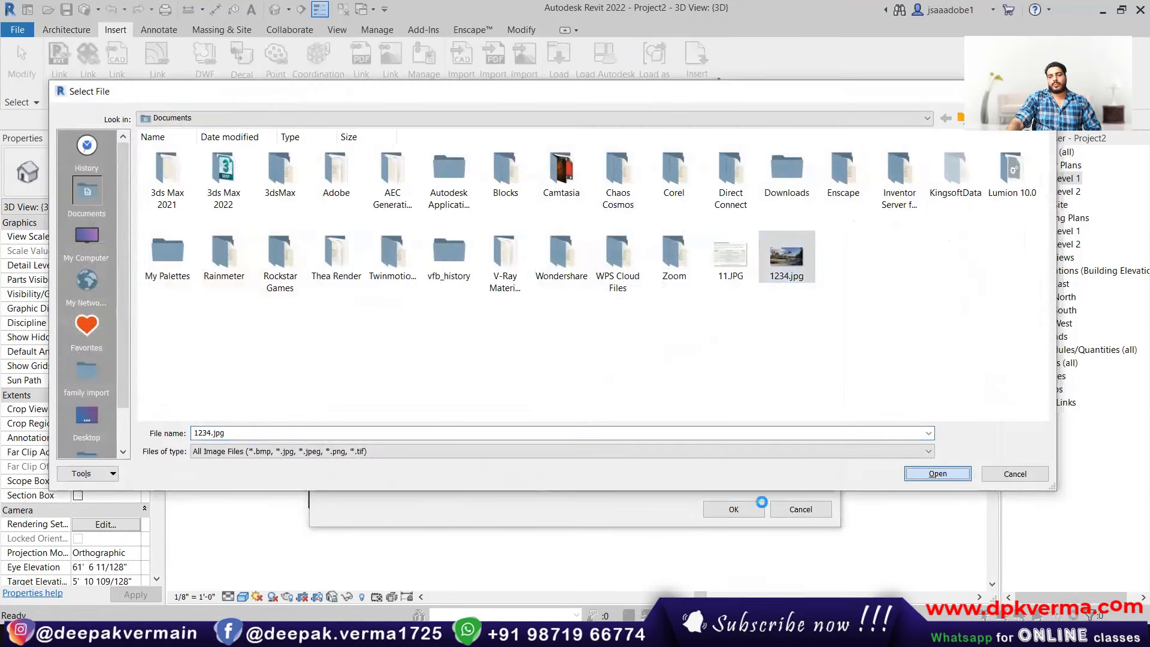
click(938, 473)
- Place the decal on the front wall, switch to Realistic style, and enlarge it to the wall's top
click(444, 340)
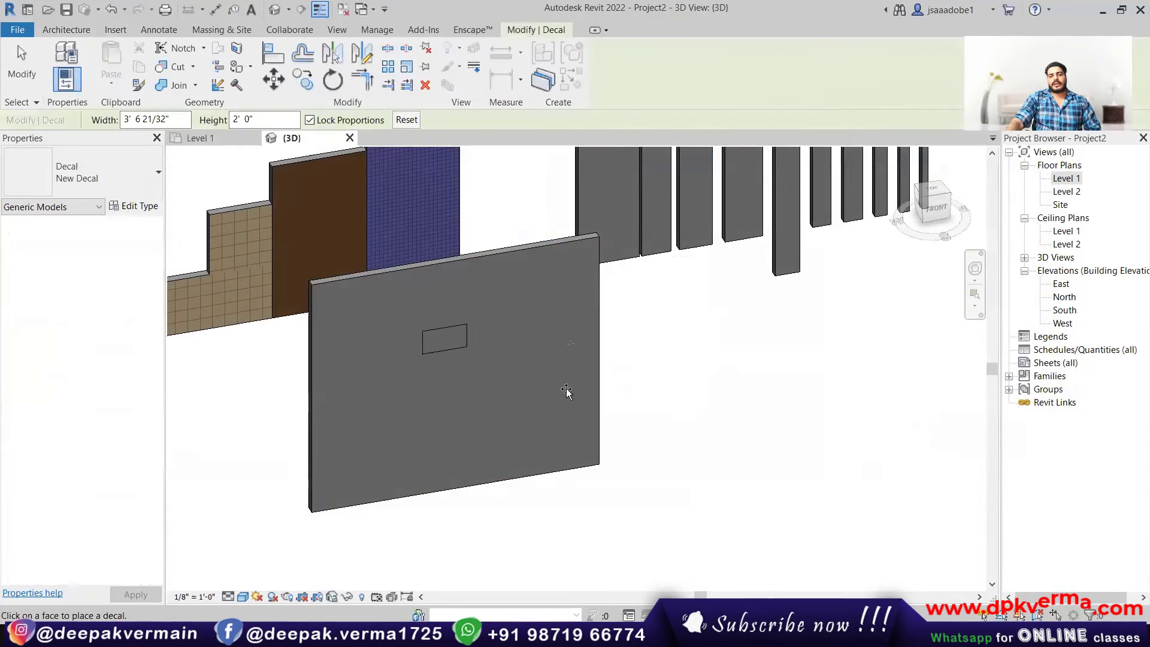
click(244, 597)
click(273, 581)
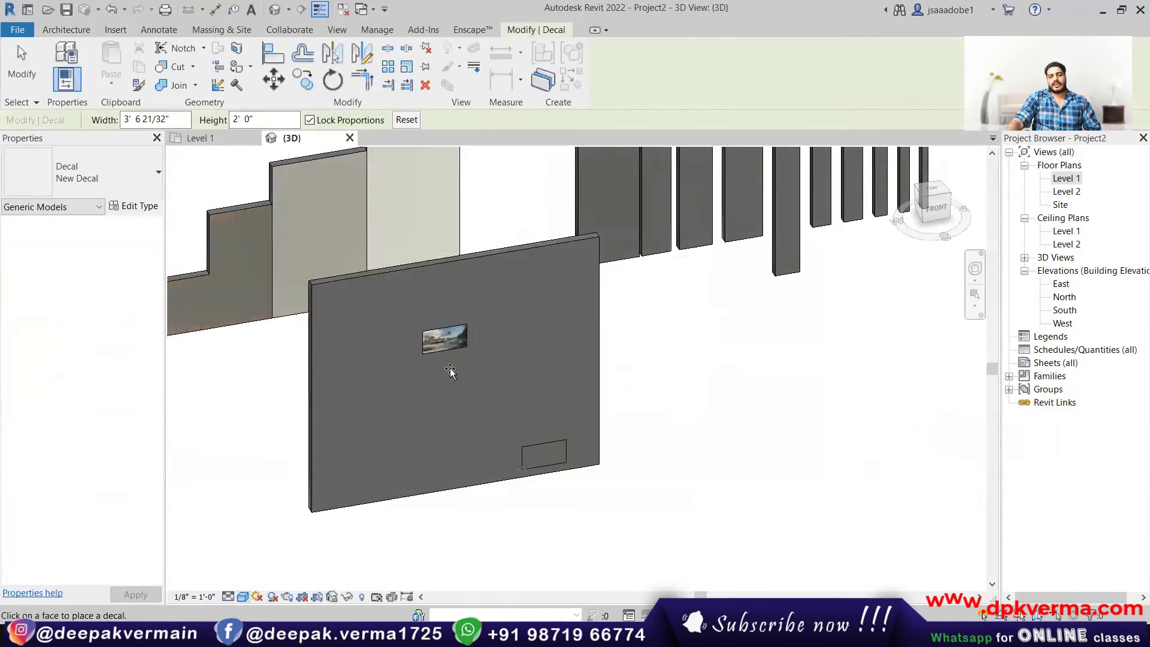
scroll(451, 359, up, 2)
click(451, 342)
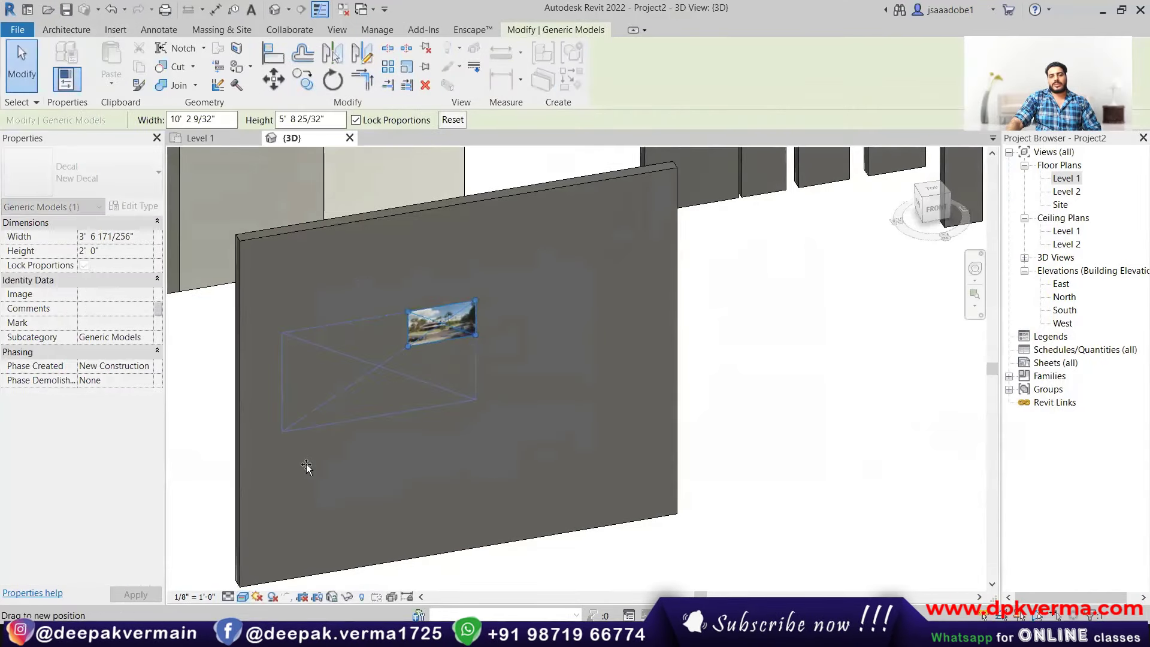
drag(407, 345, 308, 467)
drag(477, 300, 649, 184)
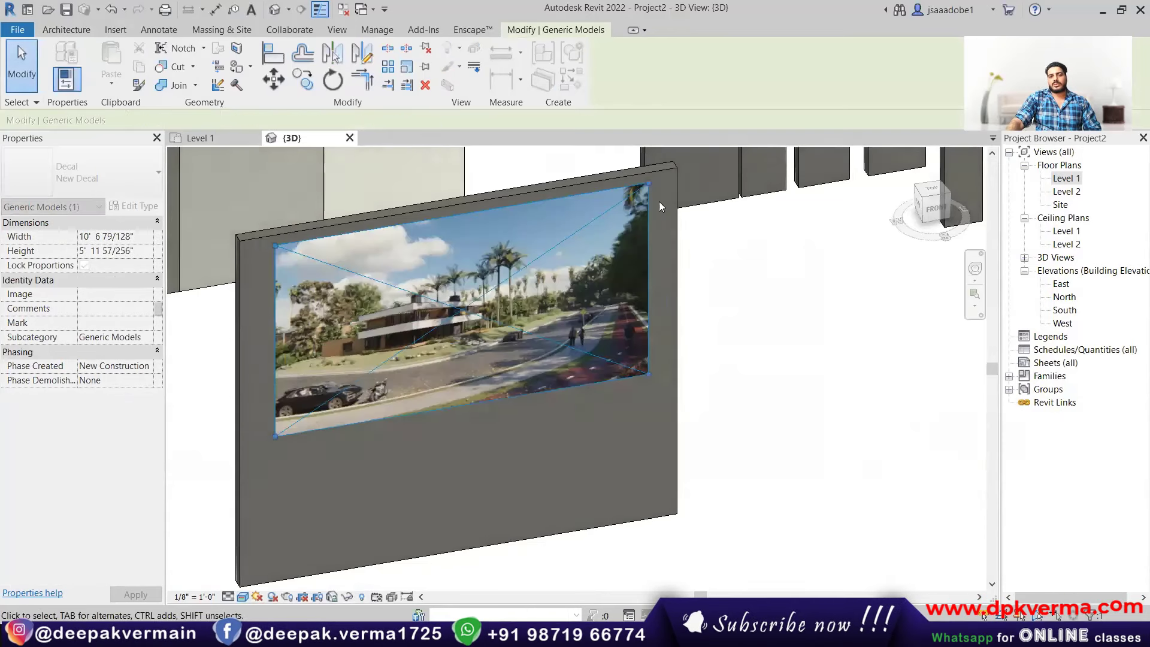
scroll(463, 340, down, 2)
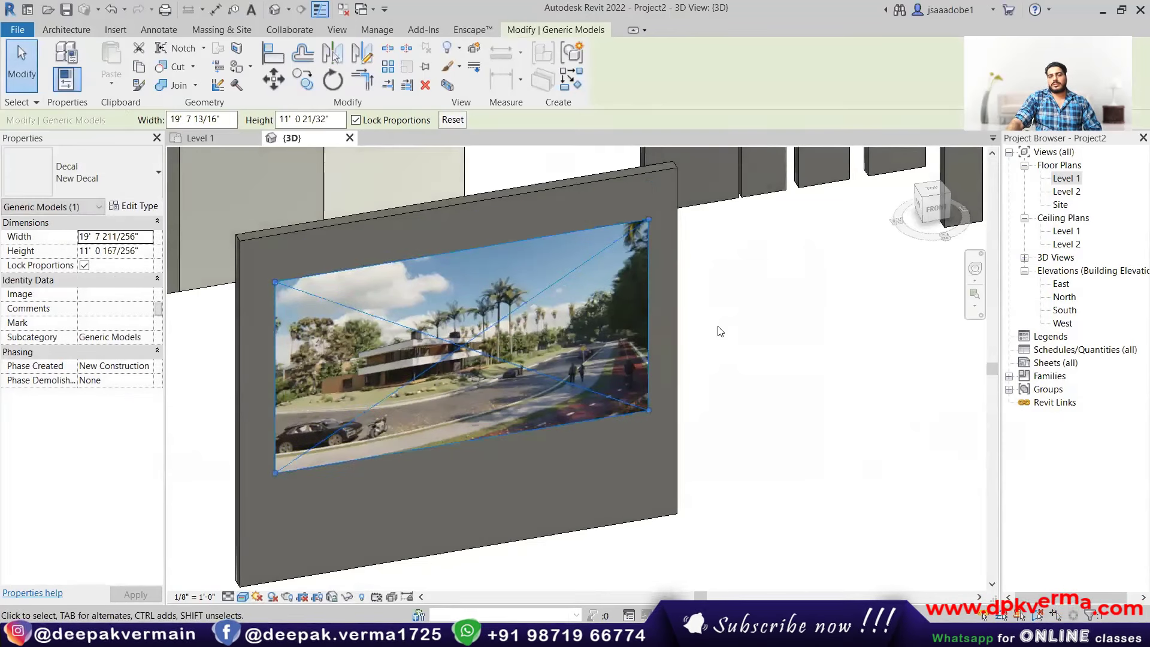
click(702, 370)
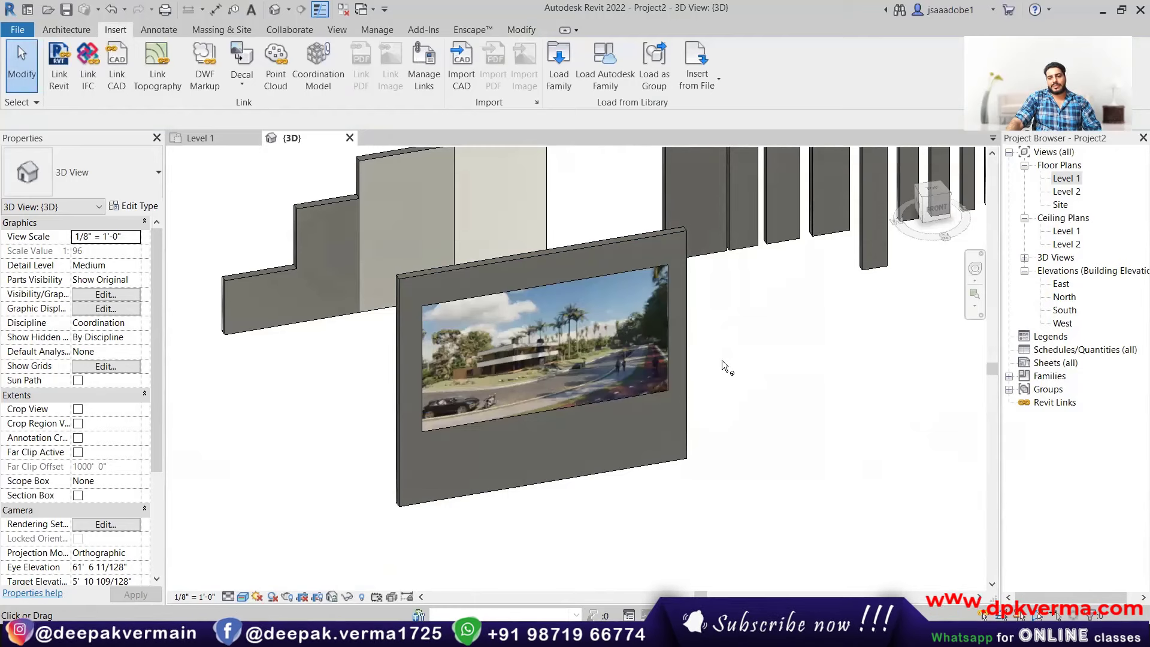
click(653, 368)
- Delete the decal wall, switch to Consistent Colors style, and select the blue patterned wall
key(Delete)
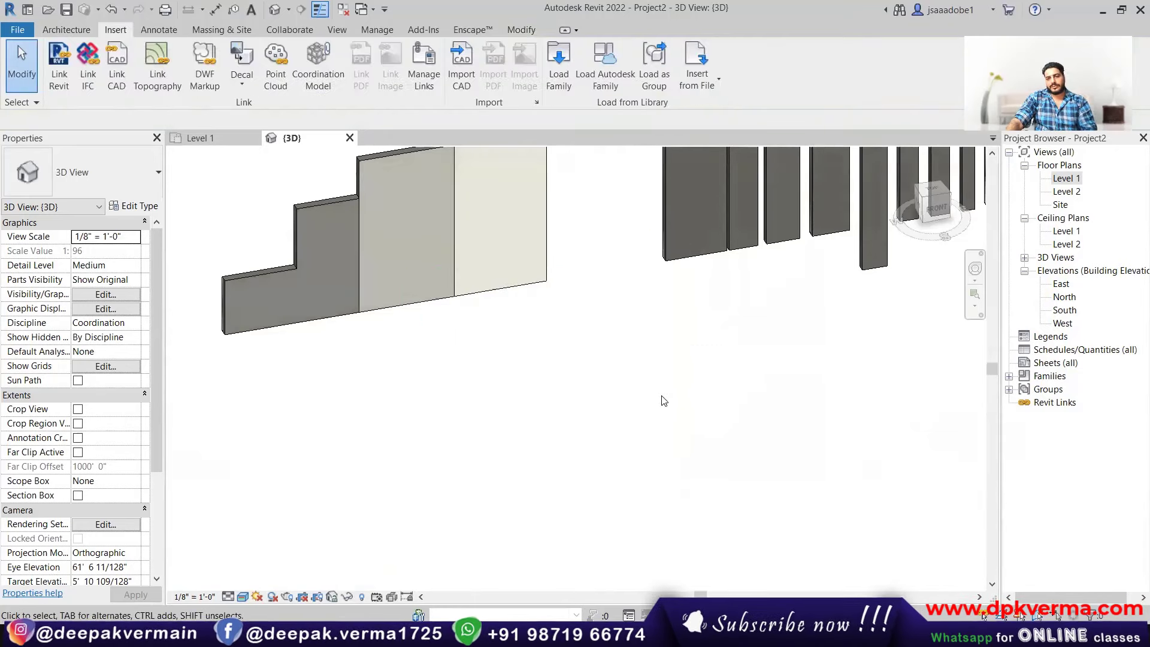
middle_drag(633, 357, 591, 447)
click(243, 598)
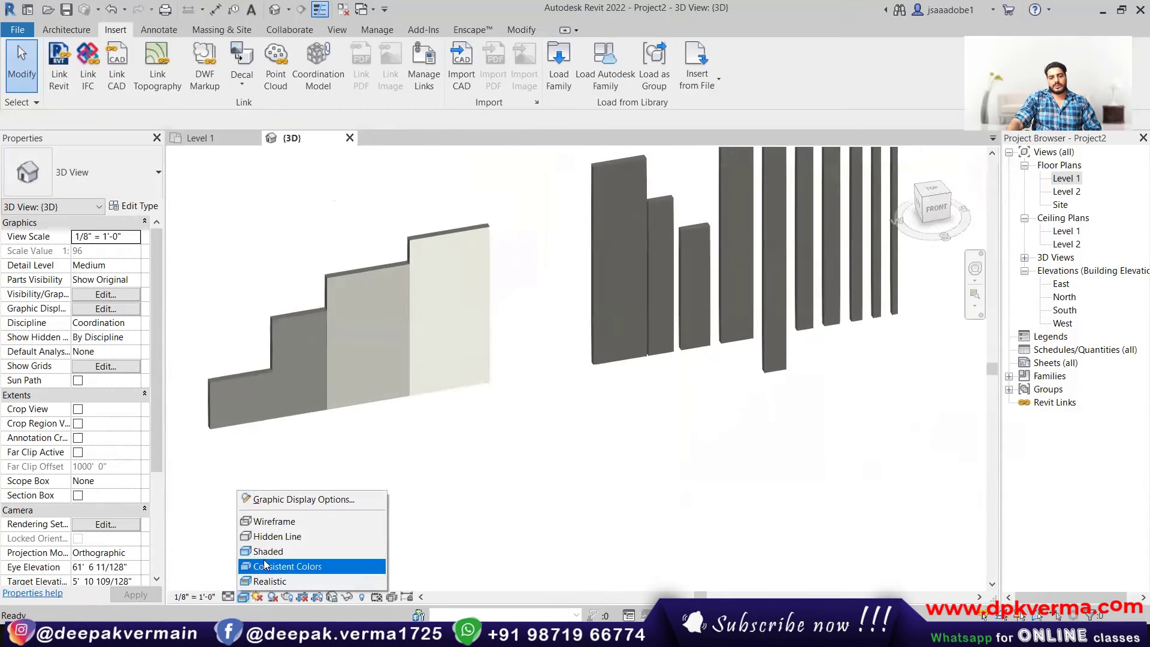
click(282, 566)
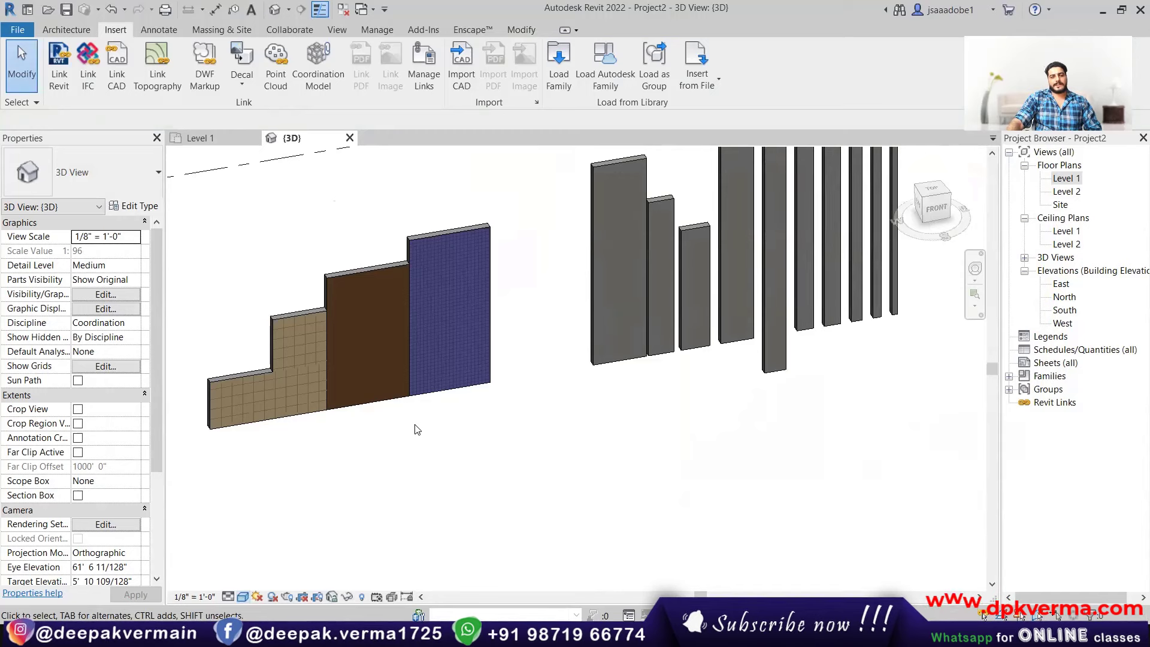
click(427, 238)
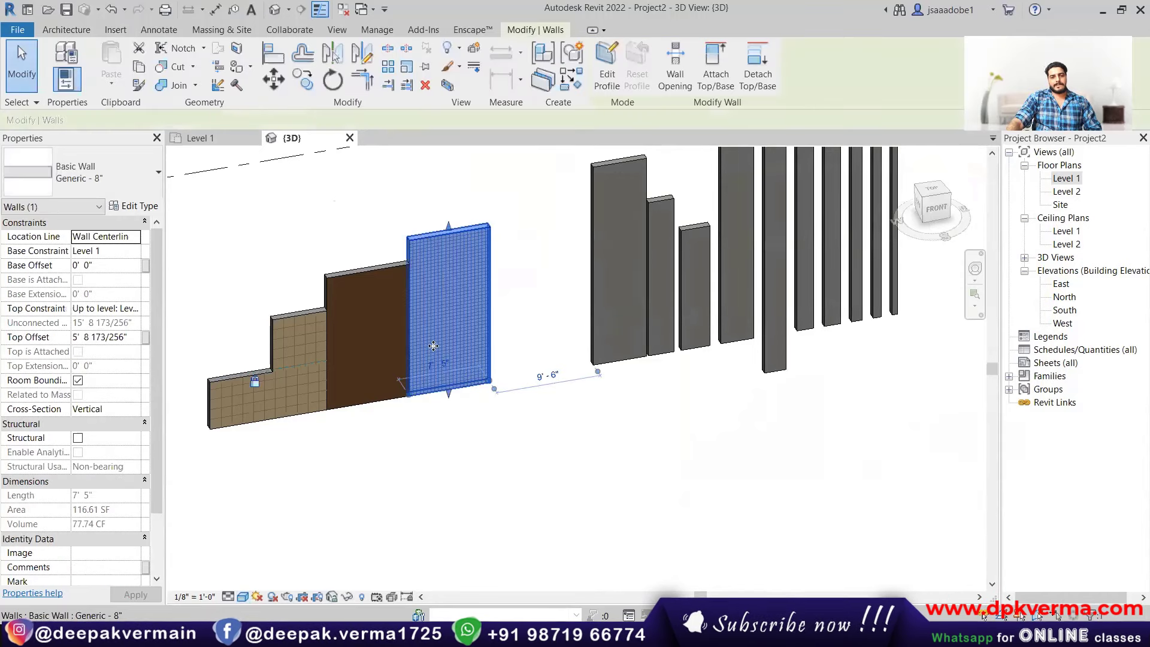
shift+middle_drag(433, 347, 453, 347)
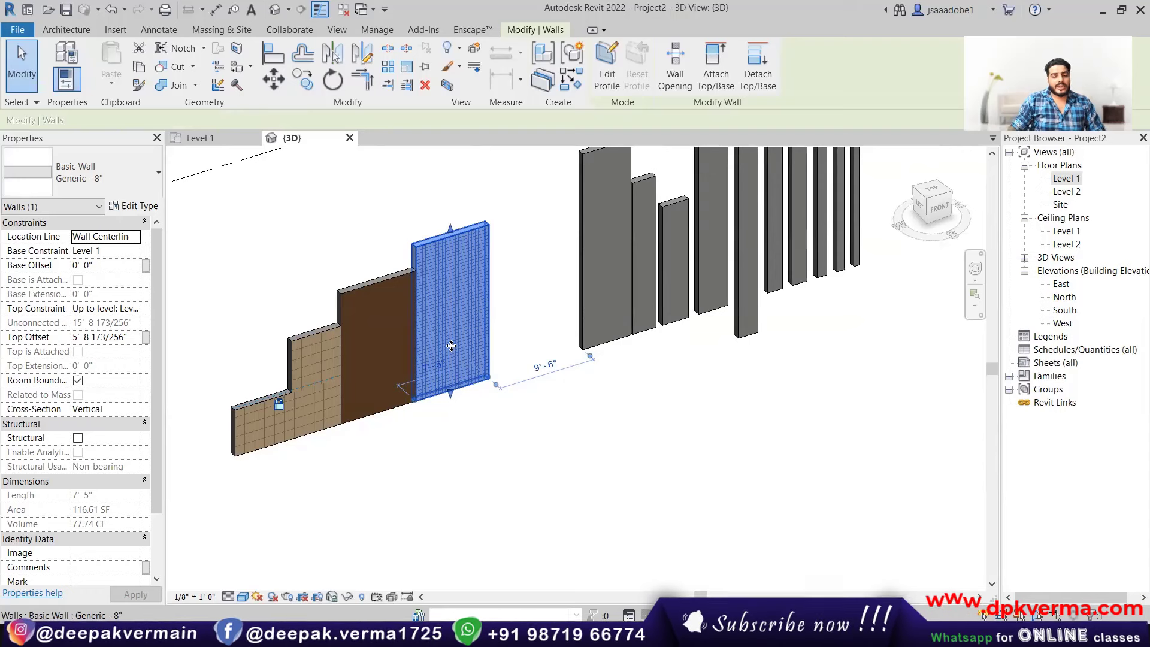
- Set the Generic - 8" wall type's Structure layer material to Carpet (1)
click(134, 207)
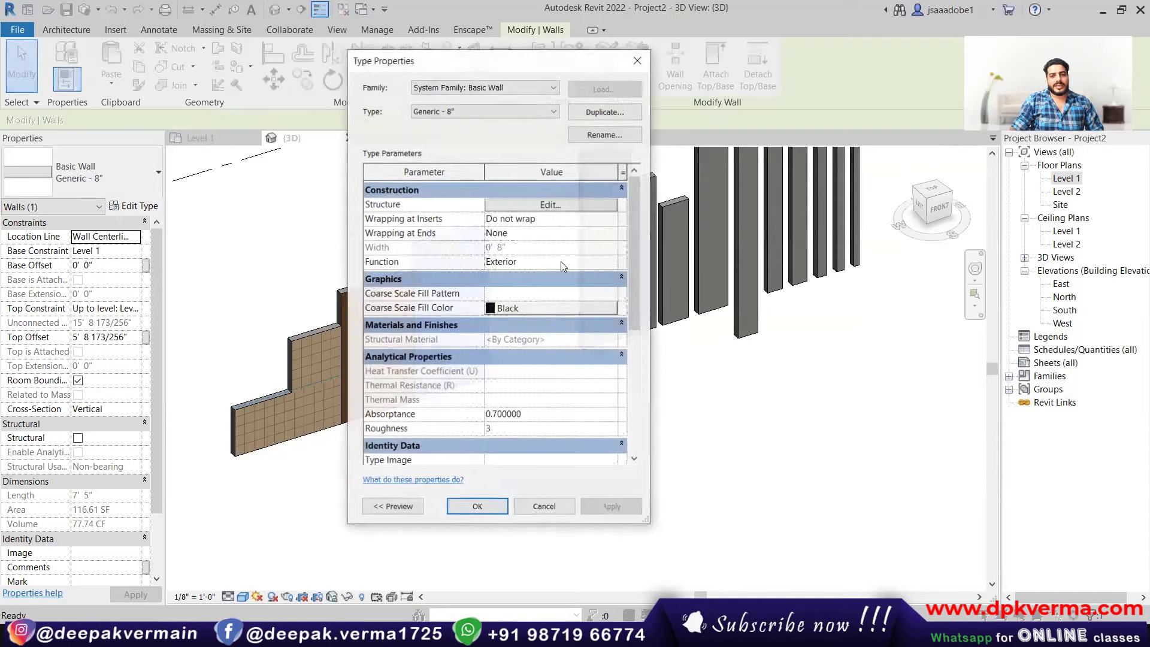
click(559, 208)
click(450, 214)
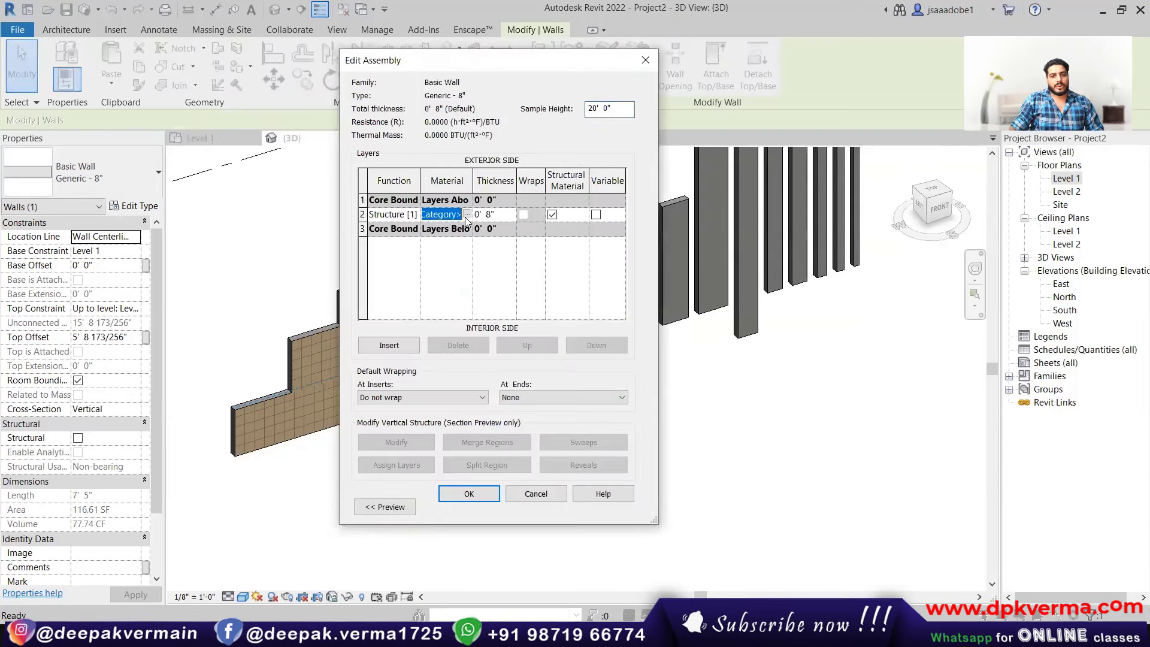
scroll(227, 239, down, 1)
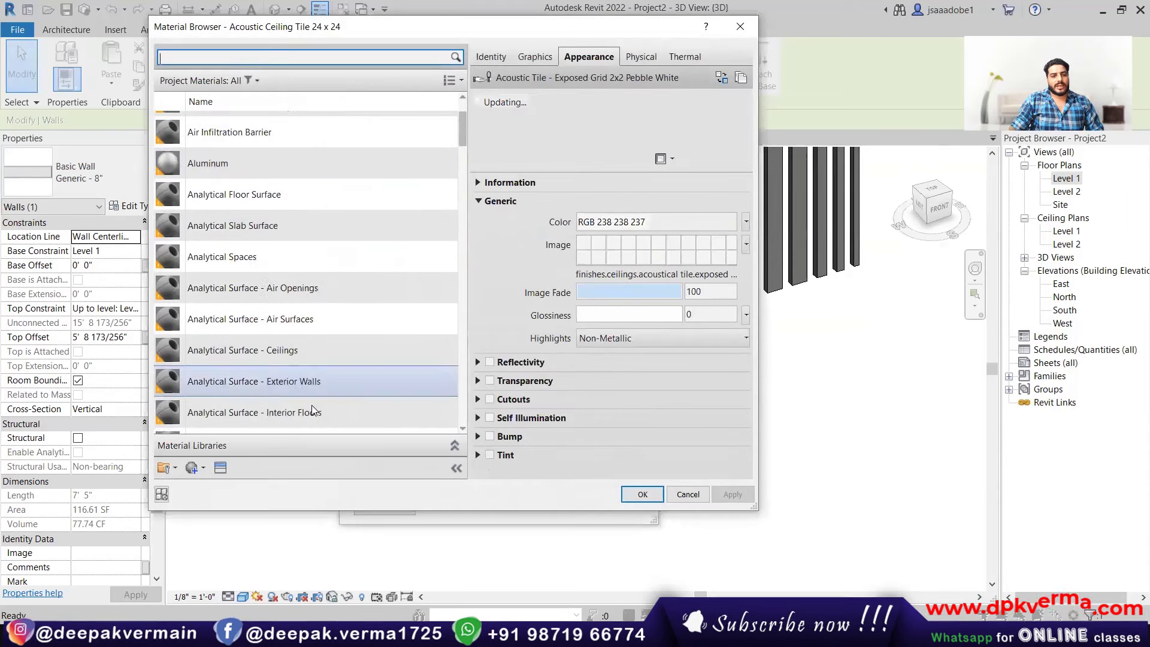
scroll(266, 327, down, 4)
scroll(305, 415, down, 5)
scroll(227, 236, up, 3)
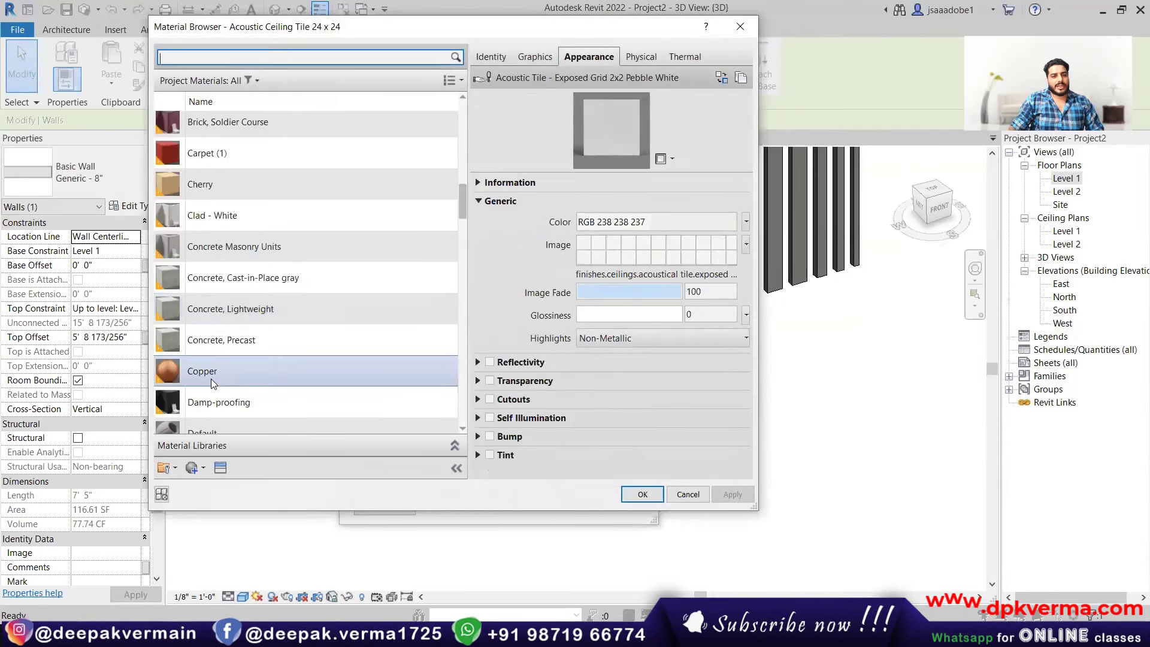
click(232, 152)
click(626, 495)
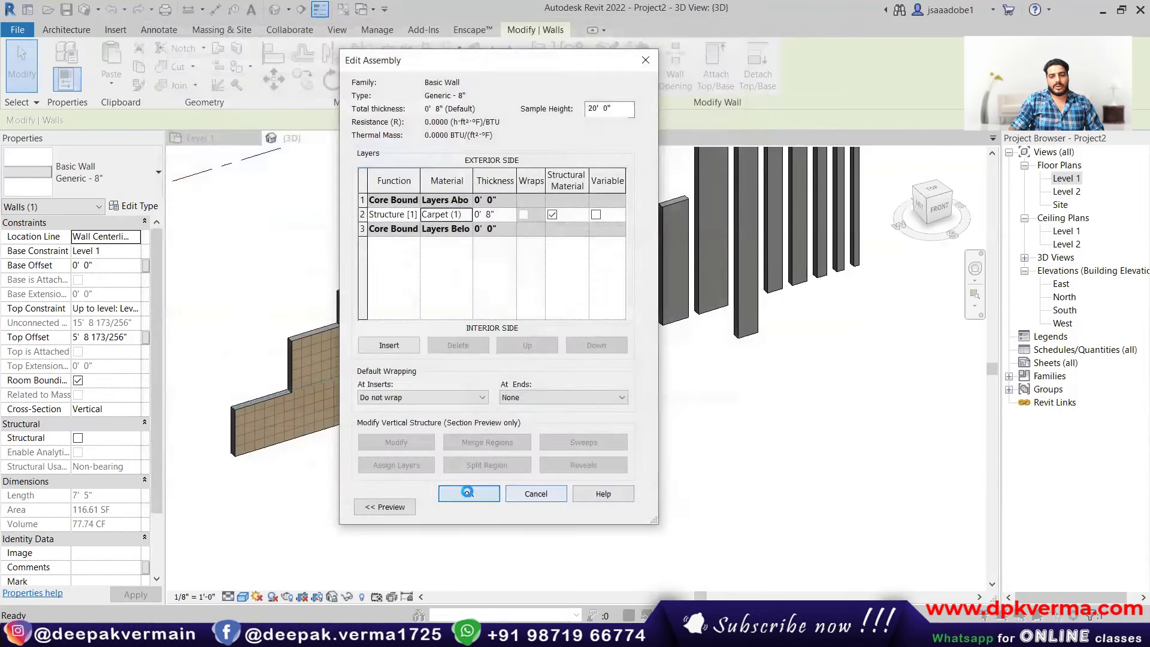
click(469, 494)
click(476, 501)
key(Escape)
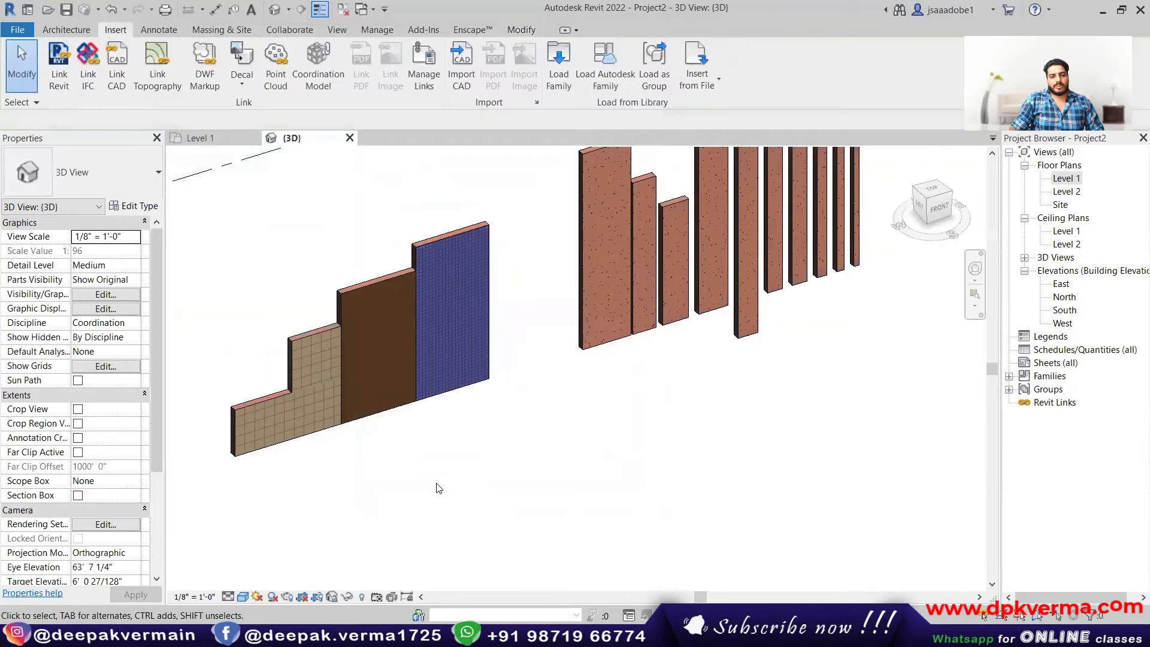
- Remove paint from the tiled, wood and blue patterned faces of the stepped walls
scroll(396, 320, up, 3)
middle_drag(396, 322, 325, 407)
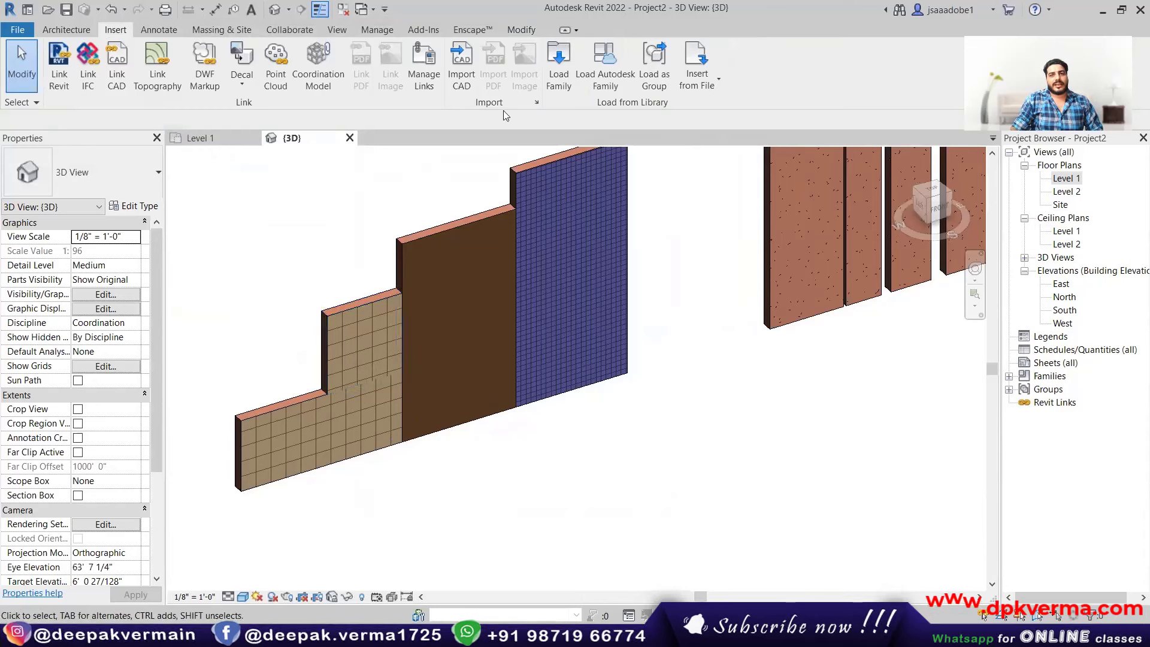
click(512, 32)
click(250, 67)
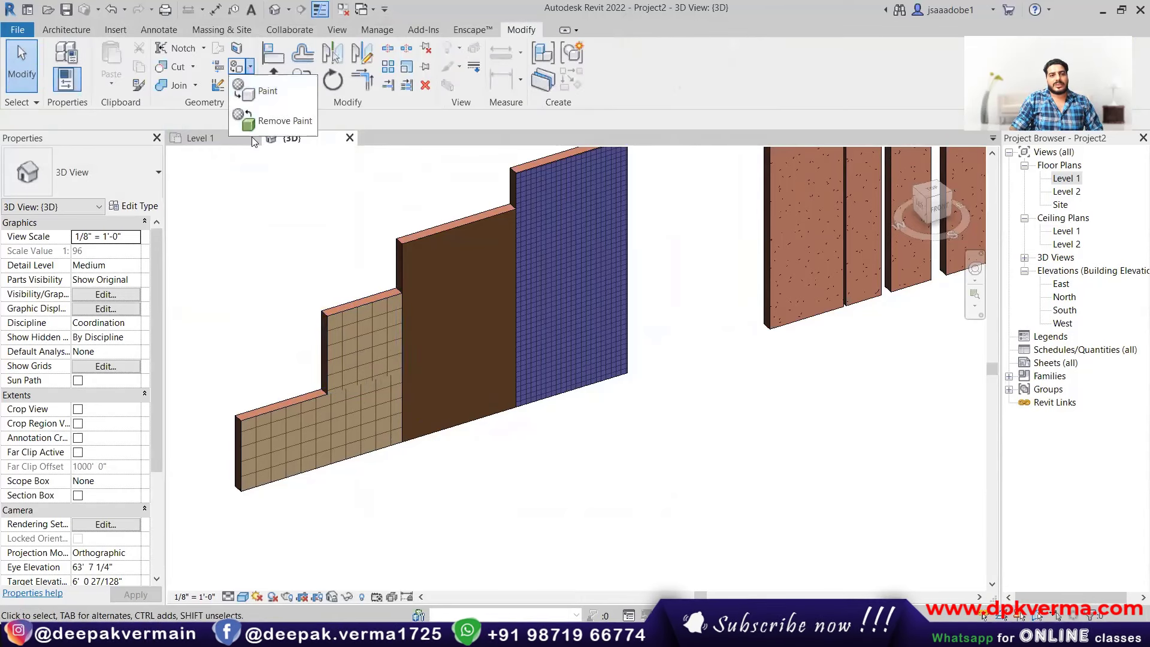
click(282, 116)
click(336, 425)
click(338, 386)
click(447, 323)
click(561, 286)
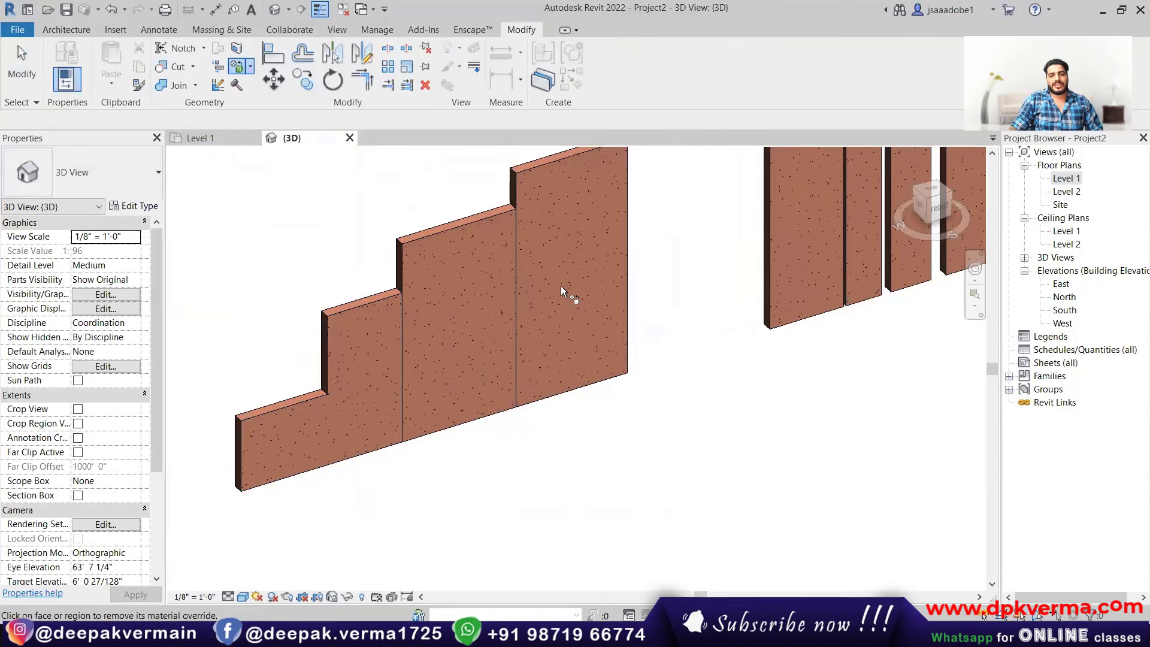
right_click(283, 181)
click(300, 187)
right_click(307, 194)
click(316, 203)
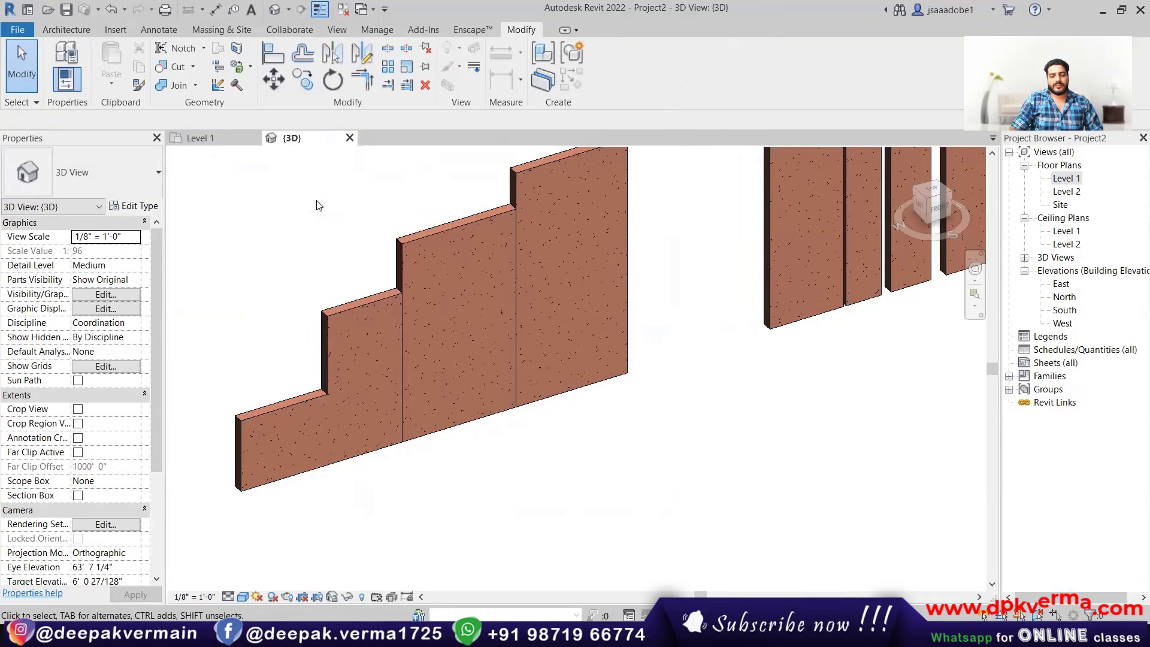
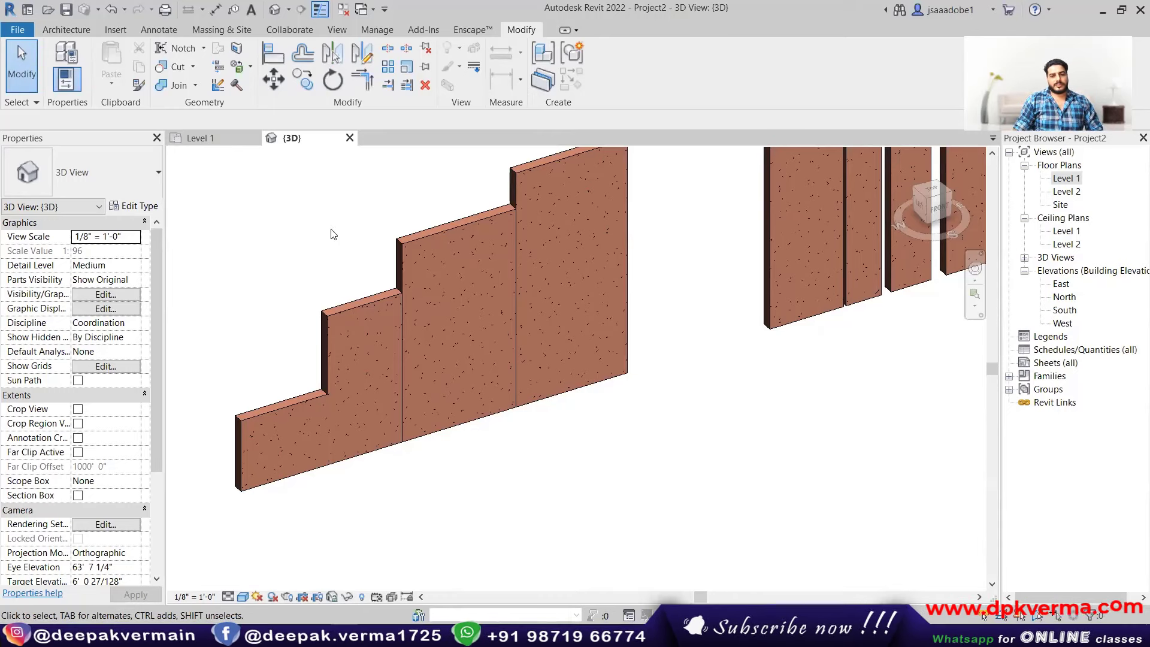
- Paint the right wall face with Cherry
scroll(360, 249, down, 2)
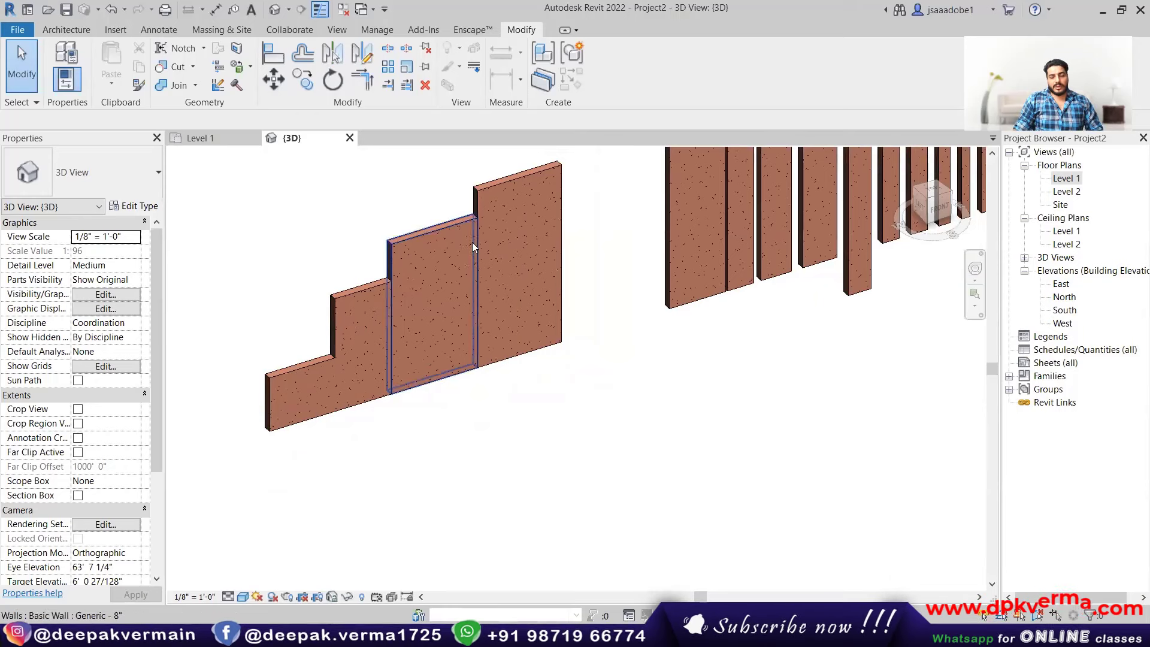
scroll(462, 230, up, 1)
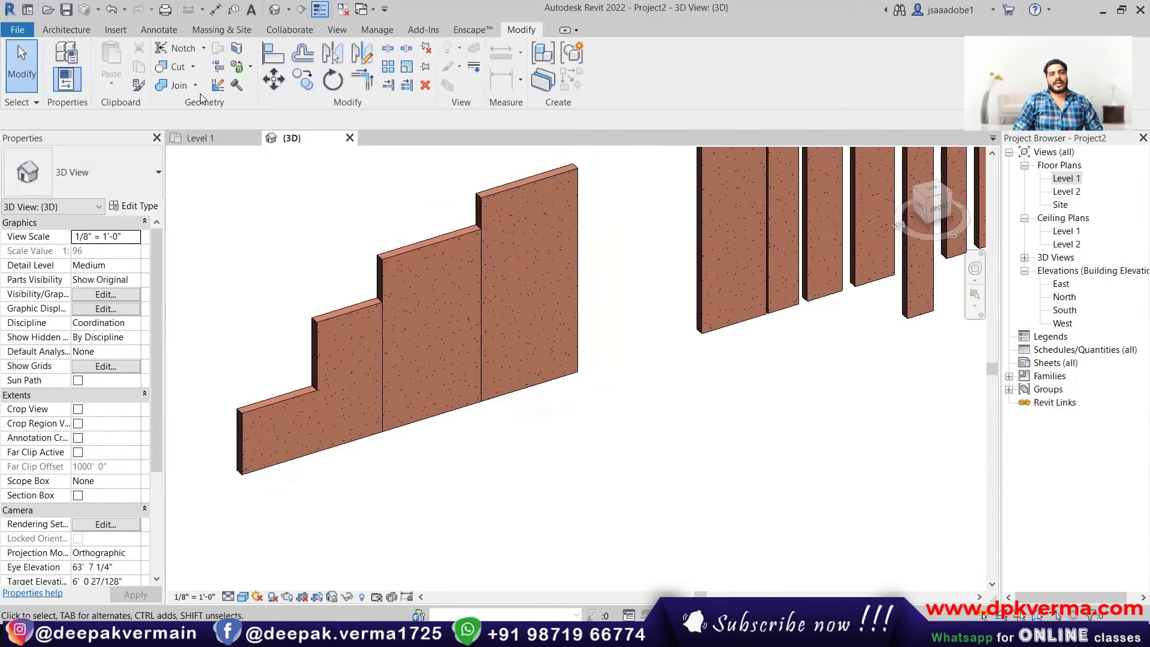
click(250, 70)
click(260, 93)
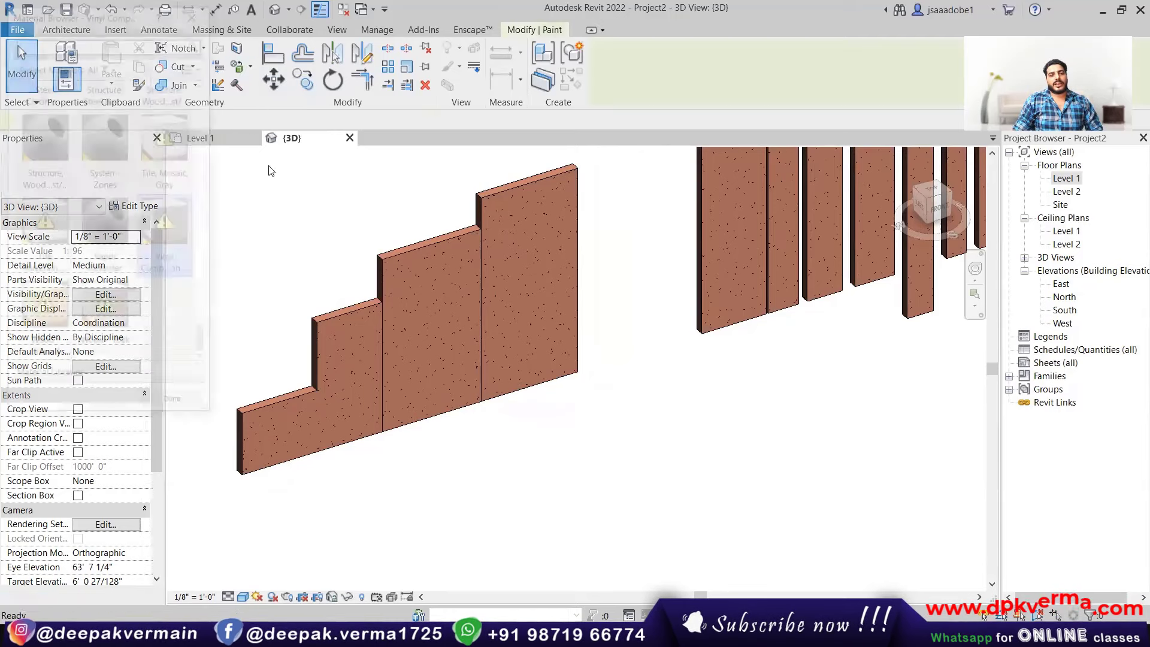
scroll(143, 234, up, 5)
scroll(139, 215, up, 5)
scroll(135, 192, up, 3)
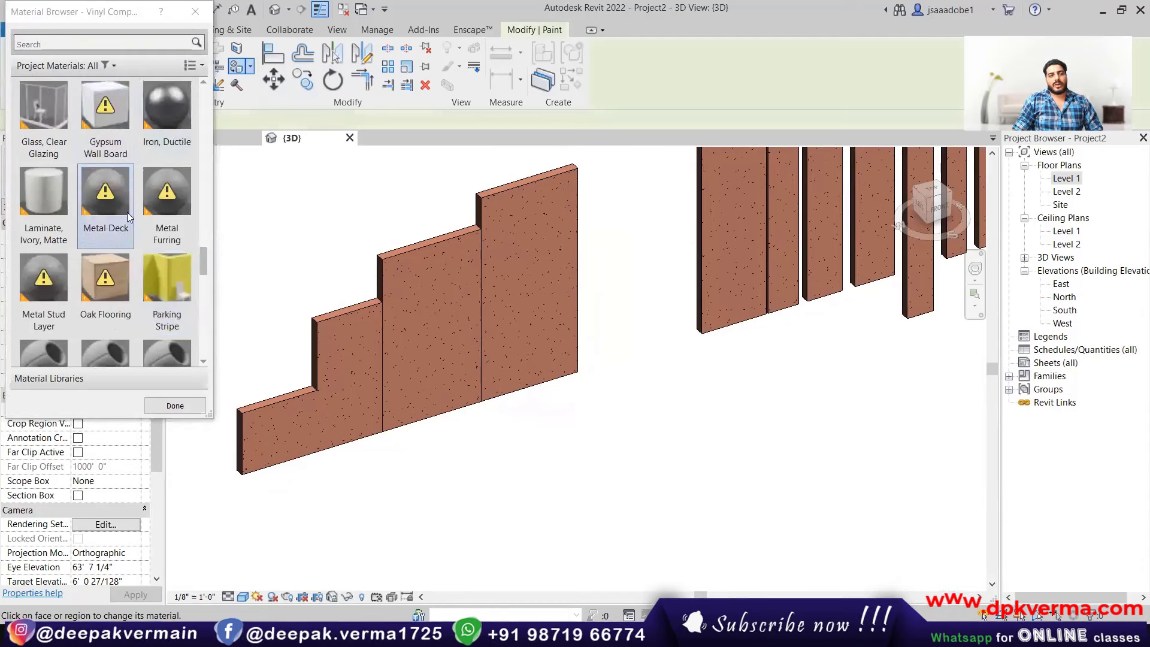
scroll(132, 176, up, 5)
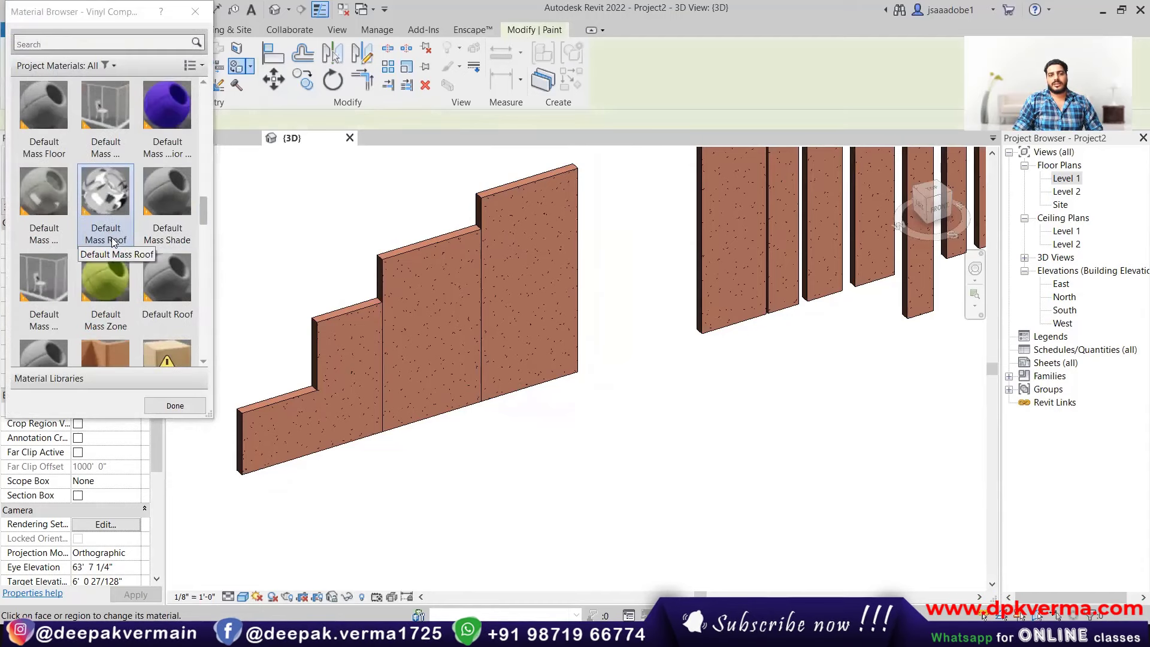
scroll(111, 237, up, 5)
click(167, 198)
click(549, 236)
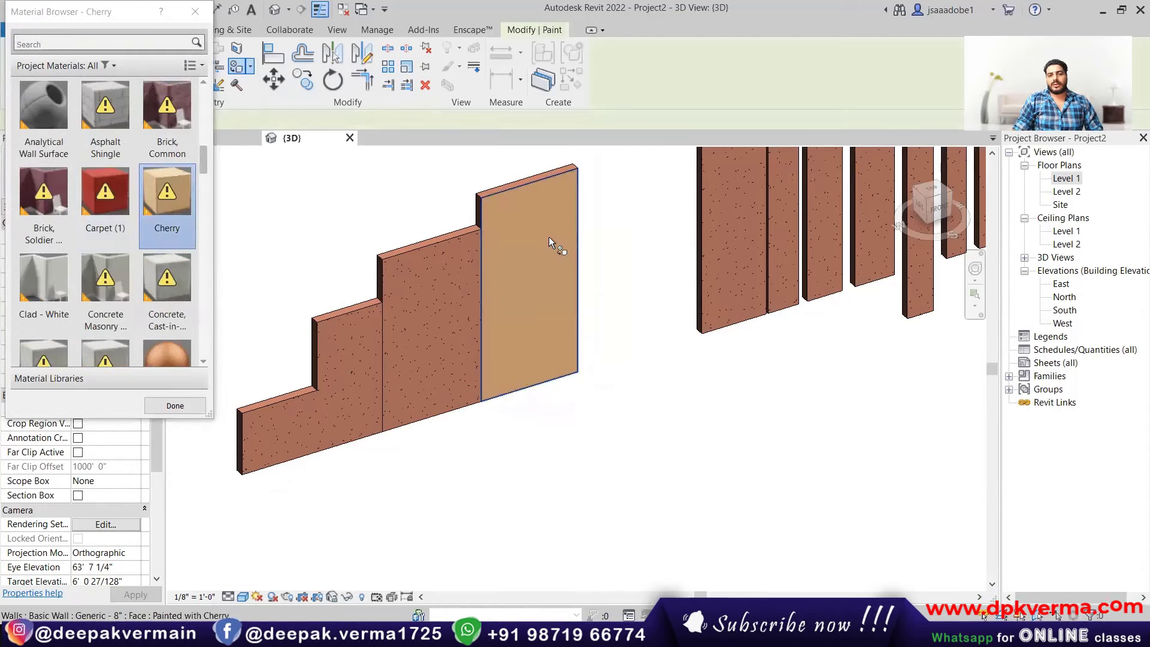
- Paint the middle face Concrete Masonry, upper-left grey concrete, lower-left Concrete, Lightweight
click(105, 198)
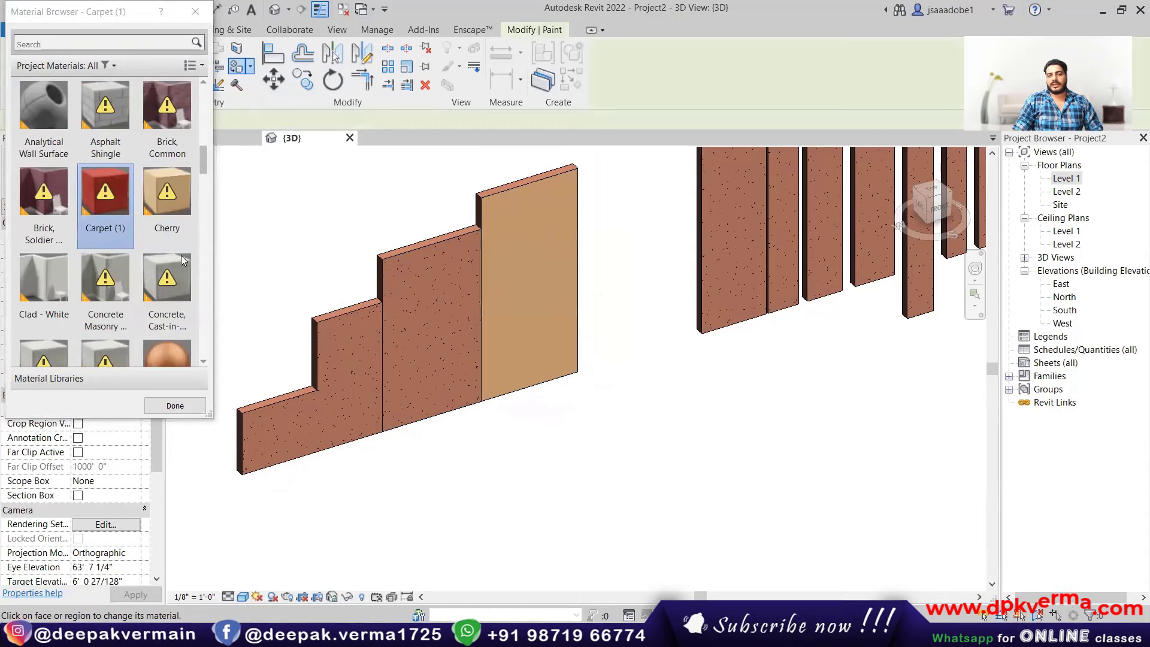
click(105, 279)
click(409, 312)
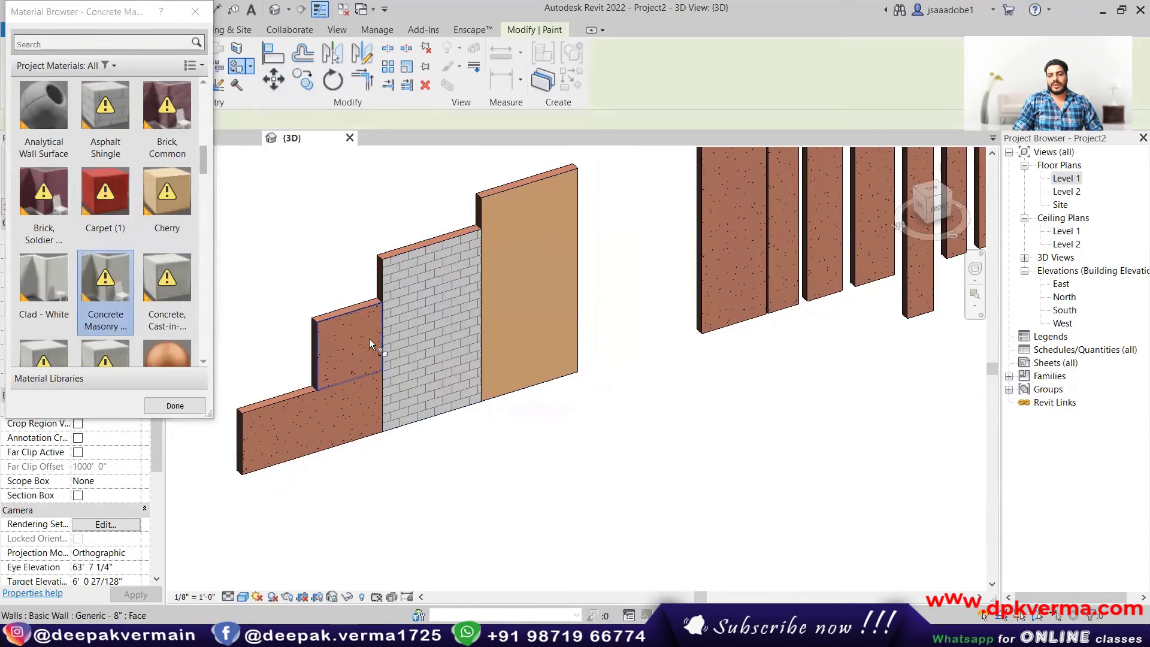
click(167, 282)
click(342, 344)
scroll(108, 240, down, 1)
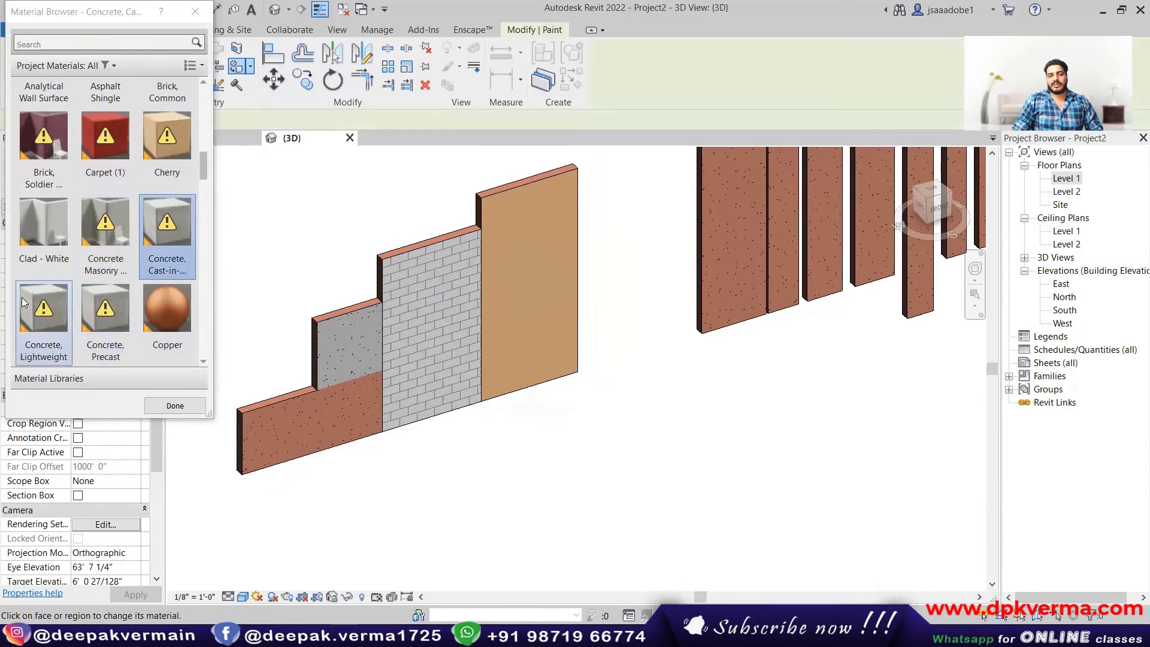
click(44, 309)
click(354, 402)
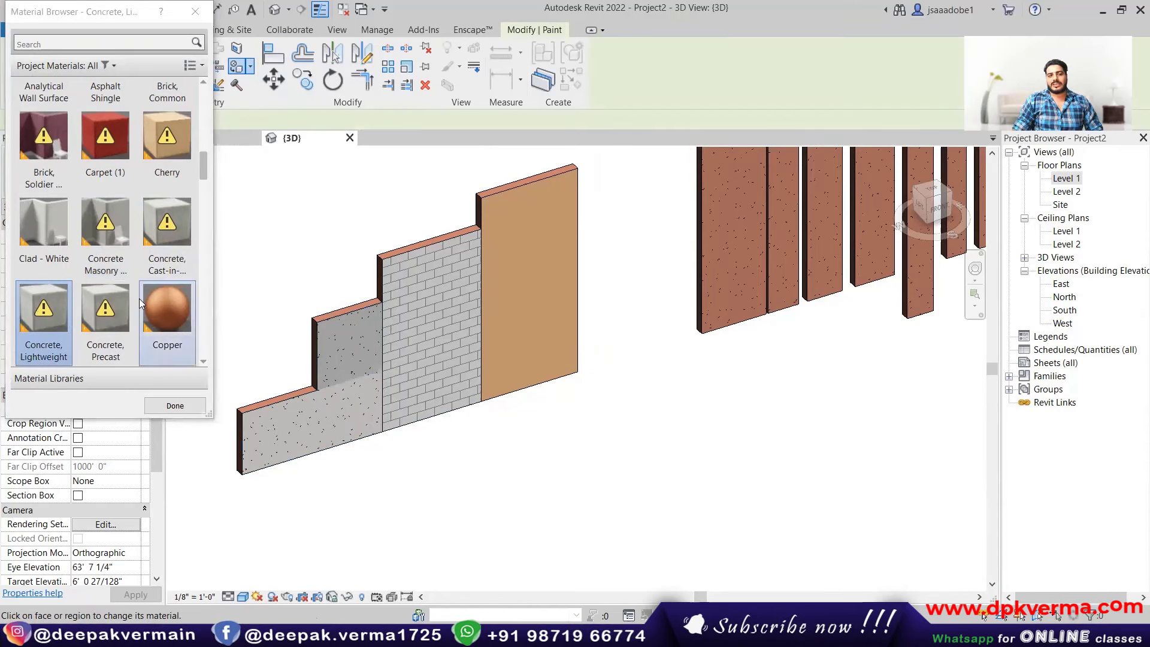
- Try Copper, then paint the lower-left wall face yellow Parking Stripe
click(167, 309)
click(344, 394)
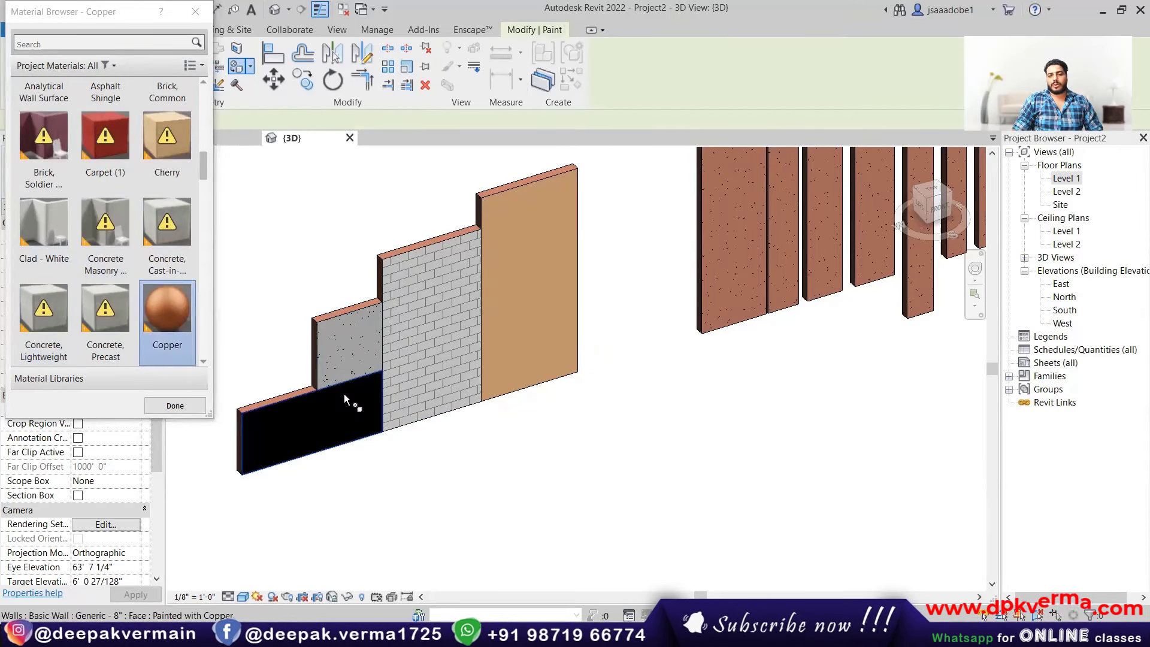
scroll(145, 324, down, 3)
scroll(145, 324, down, 3)
click(168, 221)
click(330, 429)
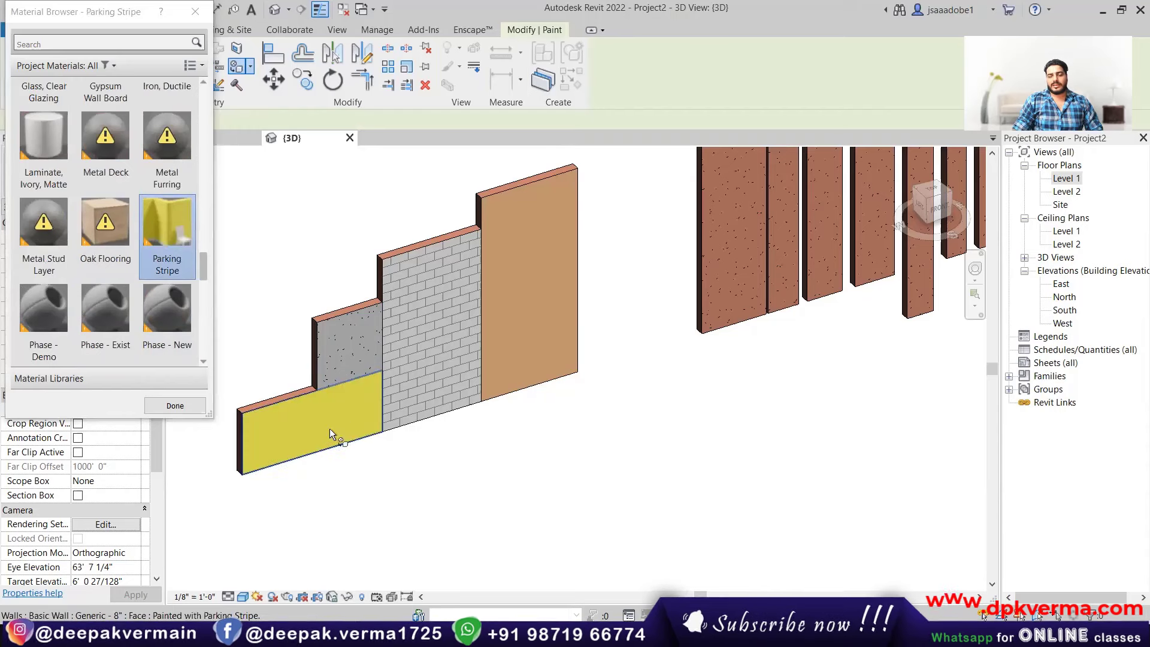
- Paint the wall top strips and a side face yellow Parking Stripe
scroll(455, 275, up, 2)
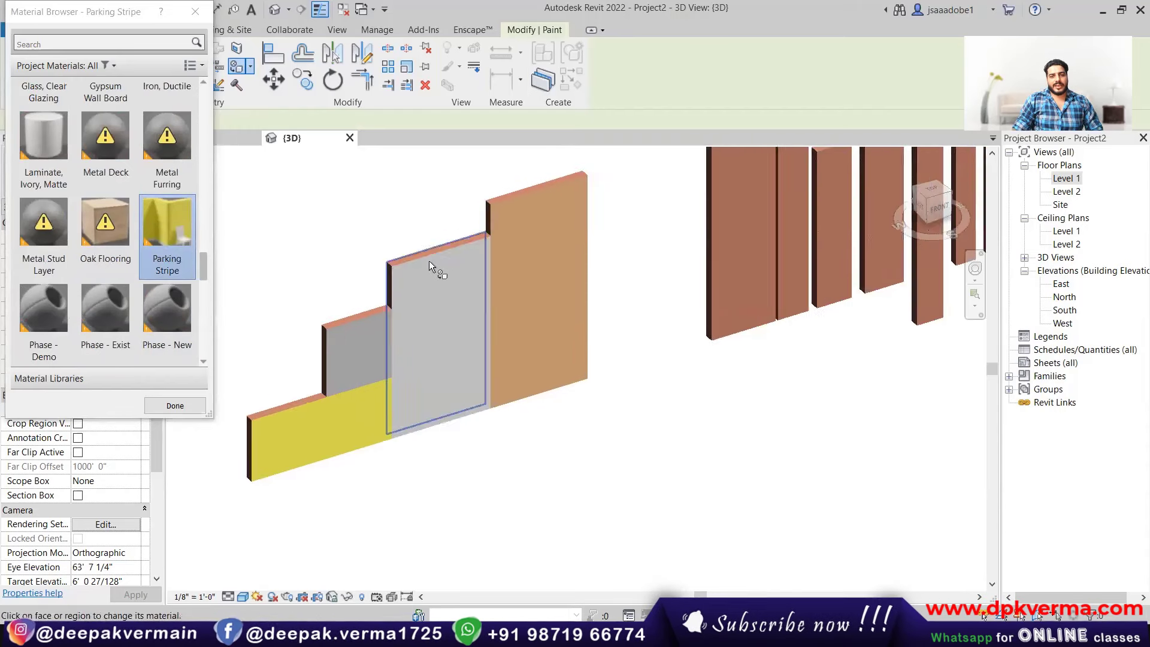
scroll(423, 257, up, 3)
click(406, 257)
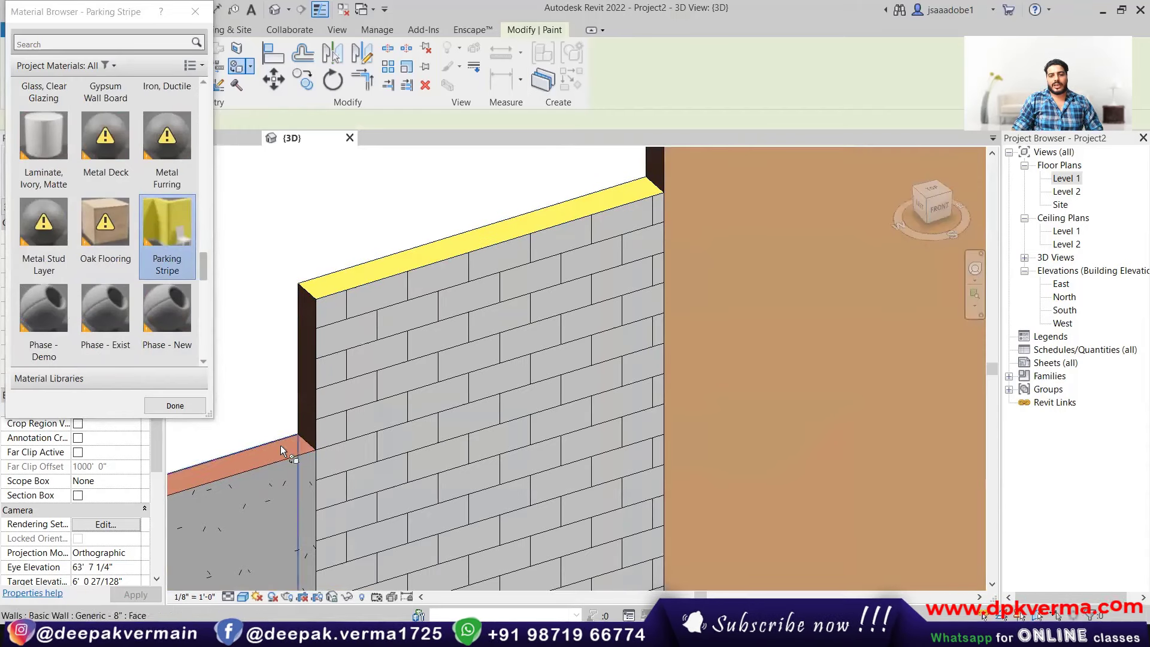
scroll(308, 394, down, 2)
scroll(431, 354, down, 3)
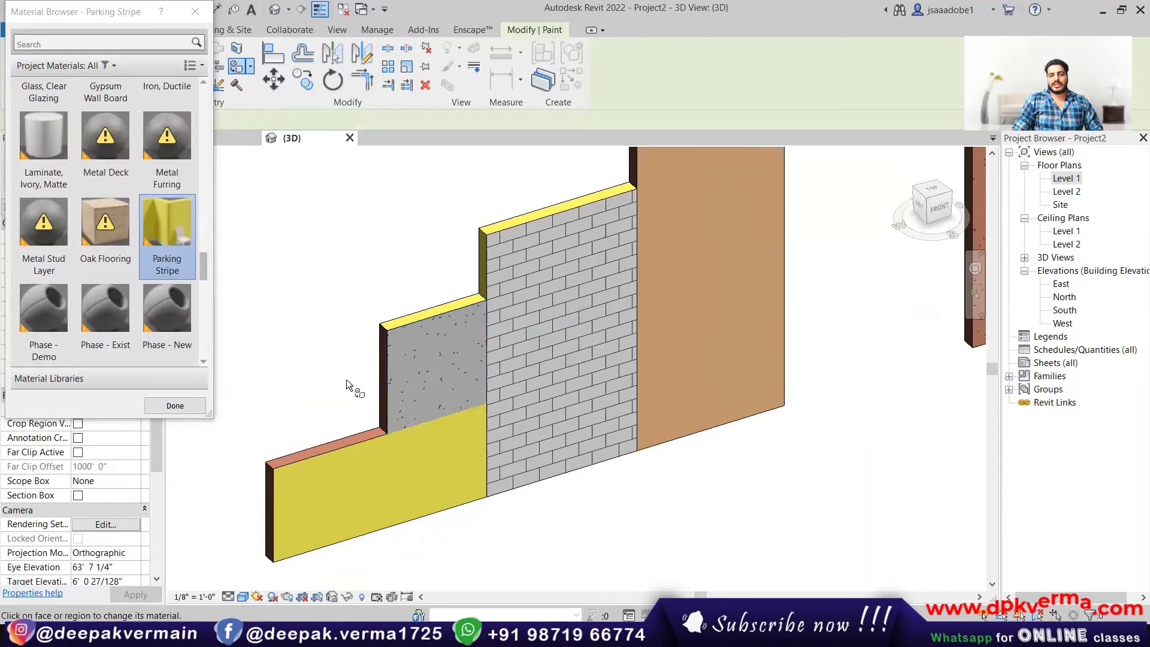
scroll(420, 429, up, 5)
click(421, 501)
click(431, 430)
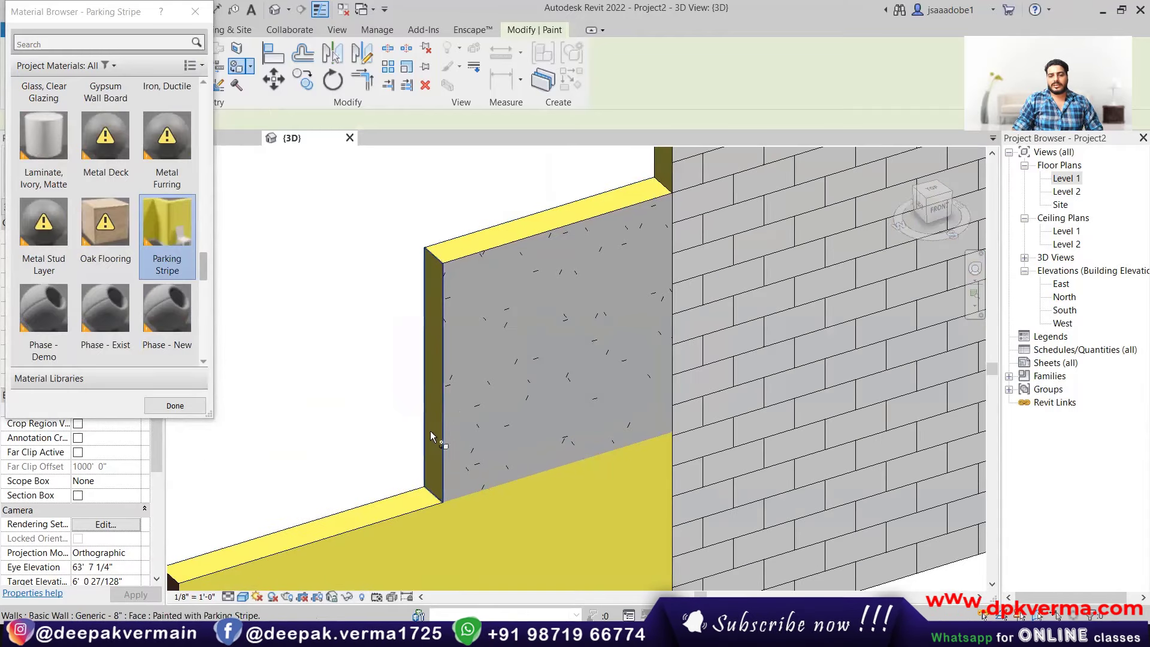
scroll(431, 420, down, 3)
scroll(584, 318, up, 3)
scroll(604, 267, up, 2)
click(597, 247)
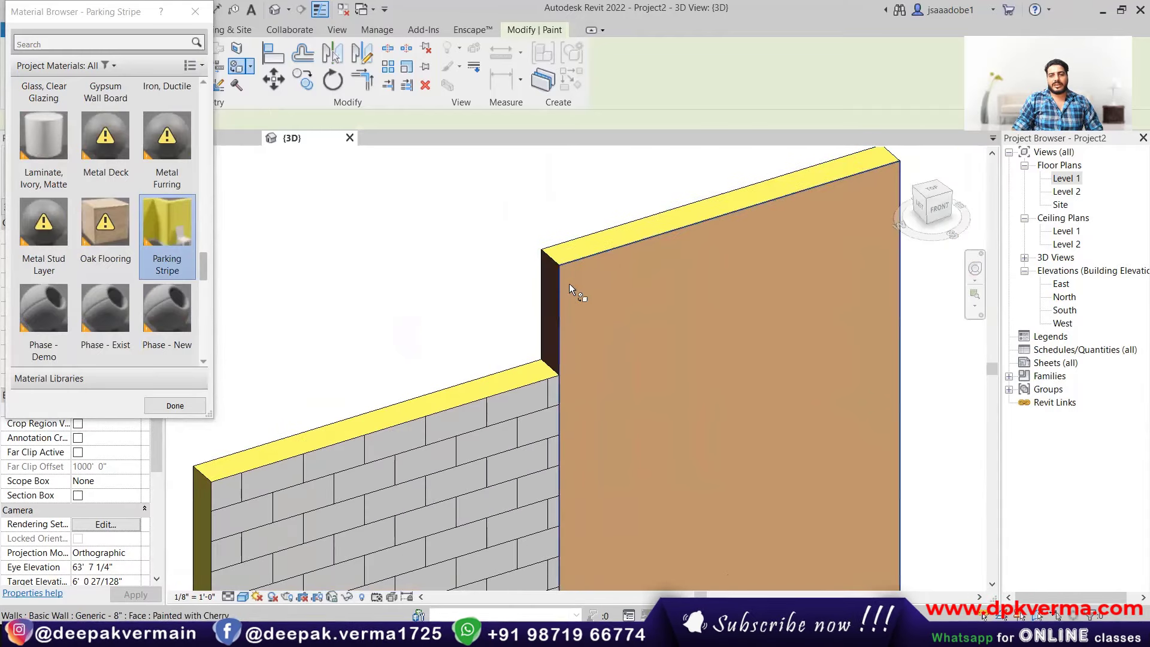
- Bring up the view's shortcut menu to end painting
scroll(553, 296, down, 2)
scroll(566, 340, down, 2)
right_click(431, 215)
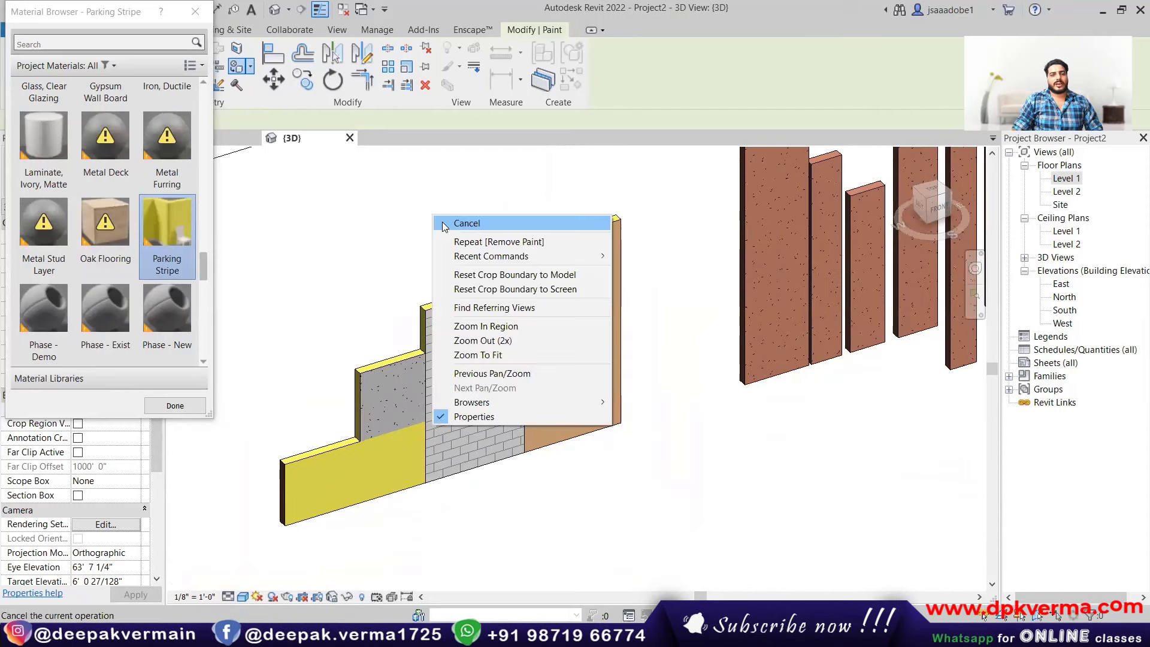
click(459, 221)
right_click(450, 228)
- Exit Paint, then crossing-select the 3D wall panels and delete them
click(460, 235)
scroll(474, 263, down, 3)
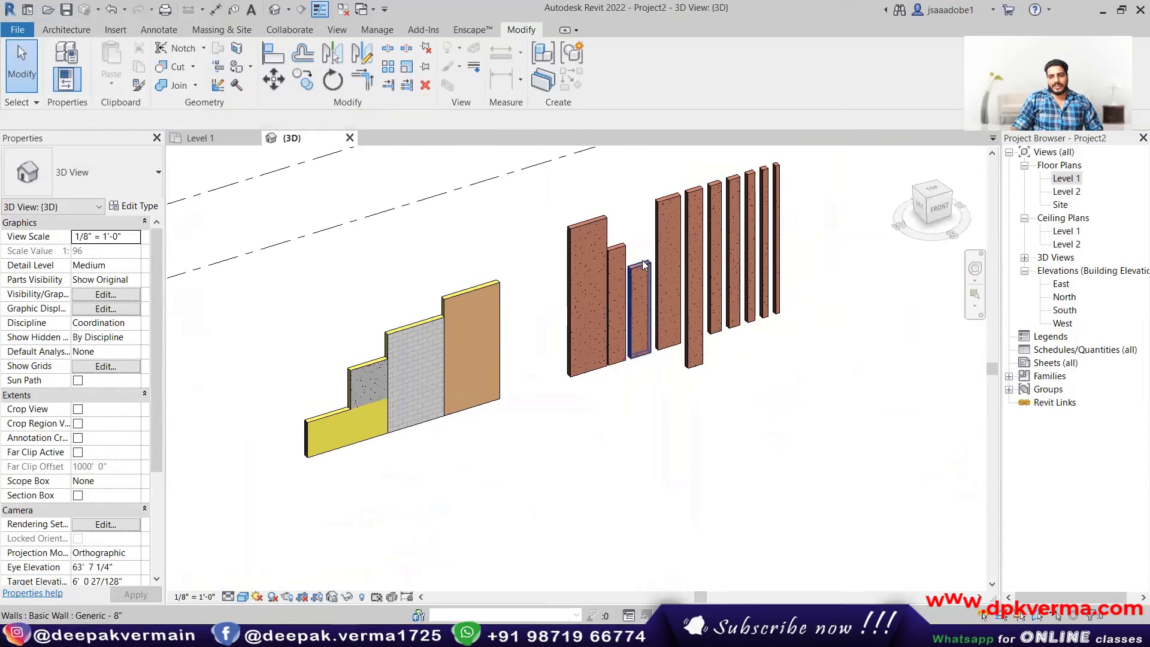
drag(793, 250, 421, 431)
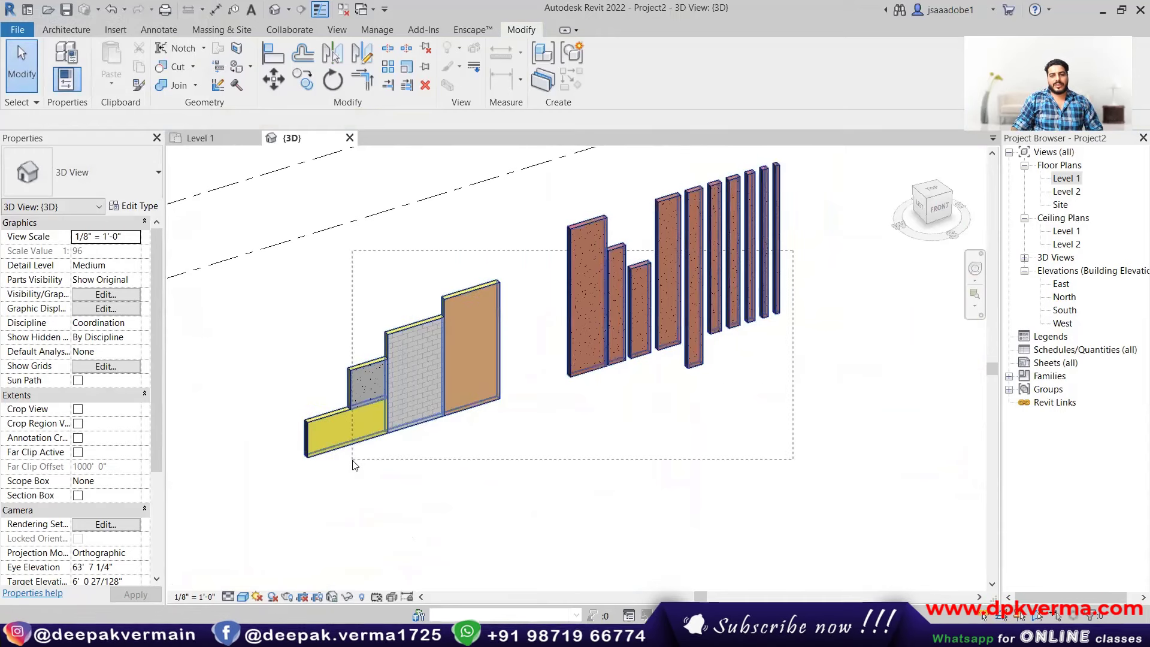
drag(356, 465, 354, 461)
key(Delete)
- Open the Level 1 floor plan and shift a wall segment to the right
double_click(1065, 178)
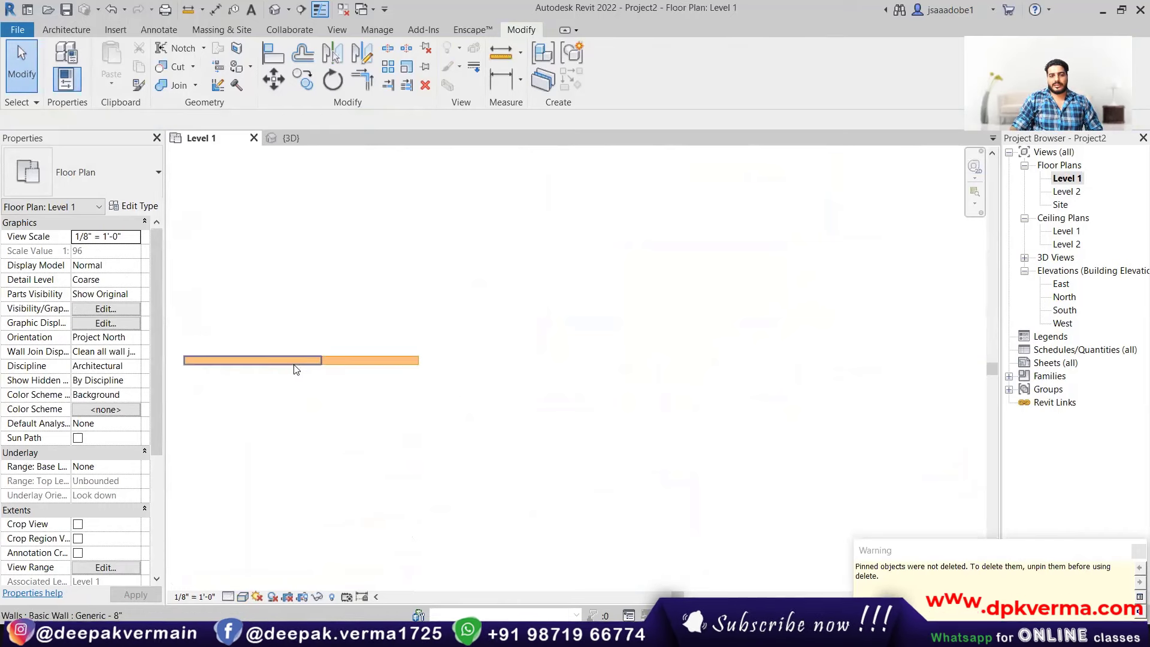
click(295, 368)
drag(372, 369, 442, 349)
click(416, 340)
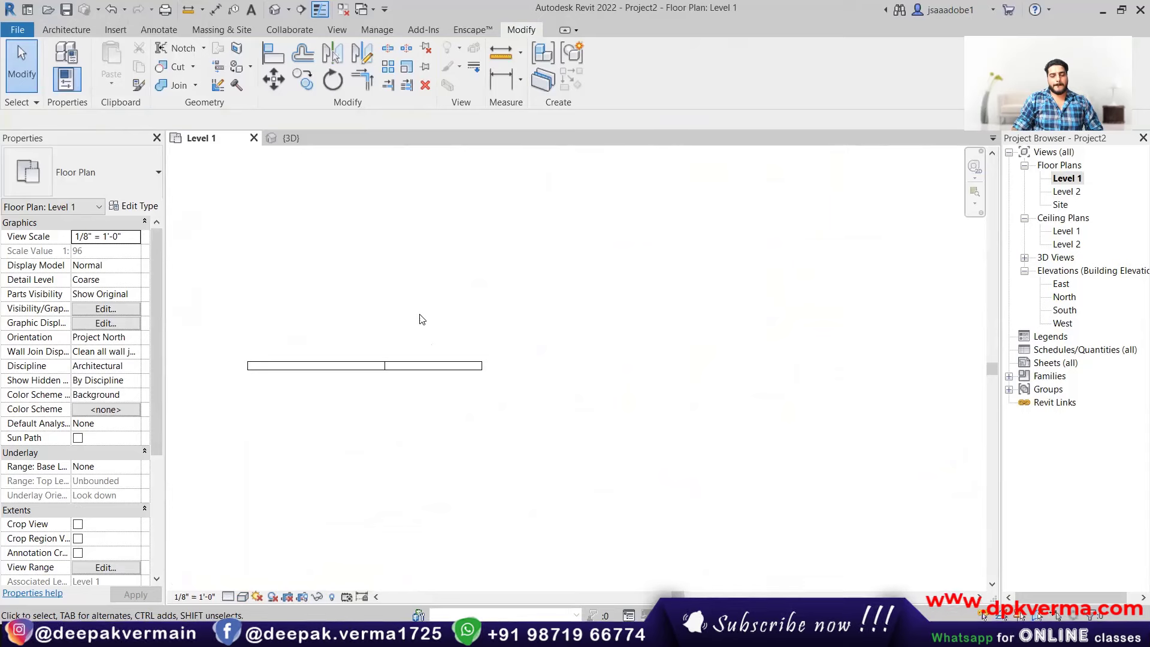
drag(422, 321, 367, 393)
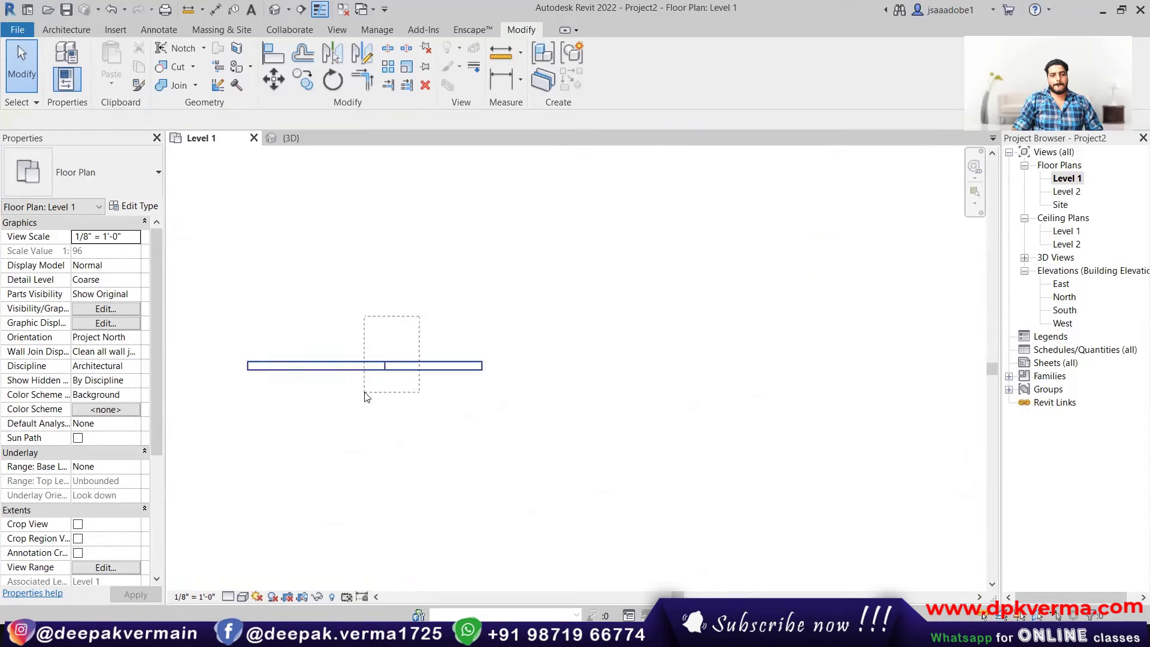
click(495, 310)
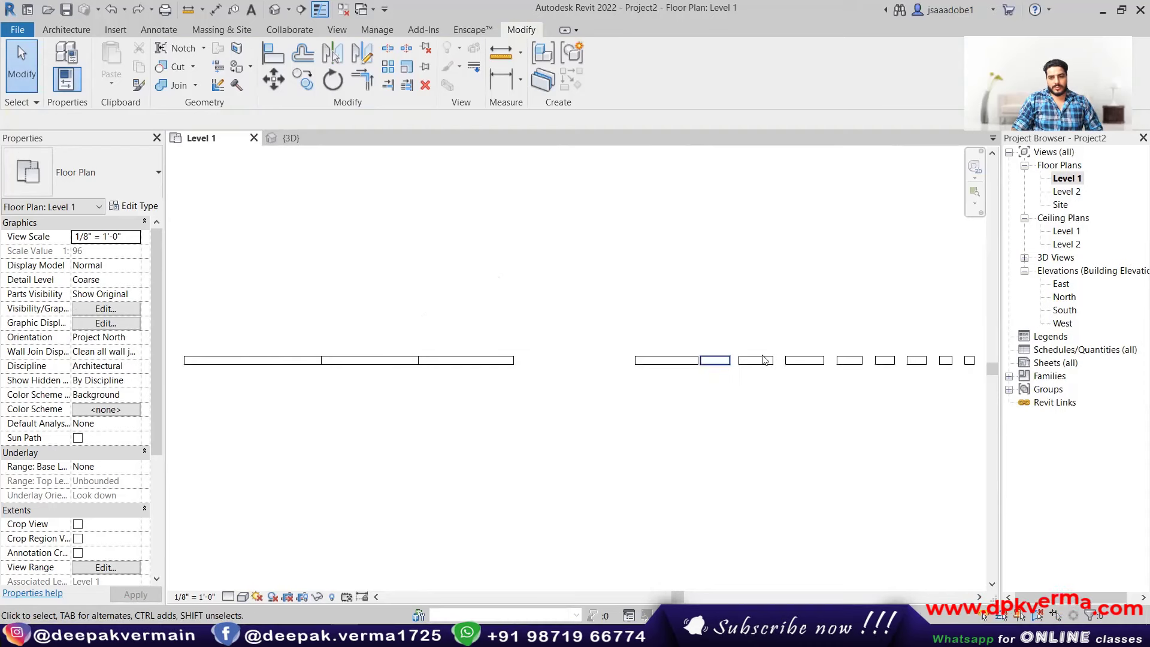
- Draw a new straight wall across the lower part of the plan
click(66, 29)
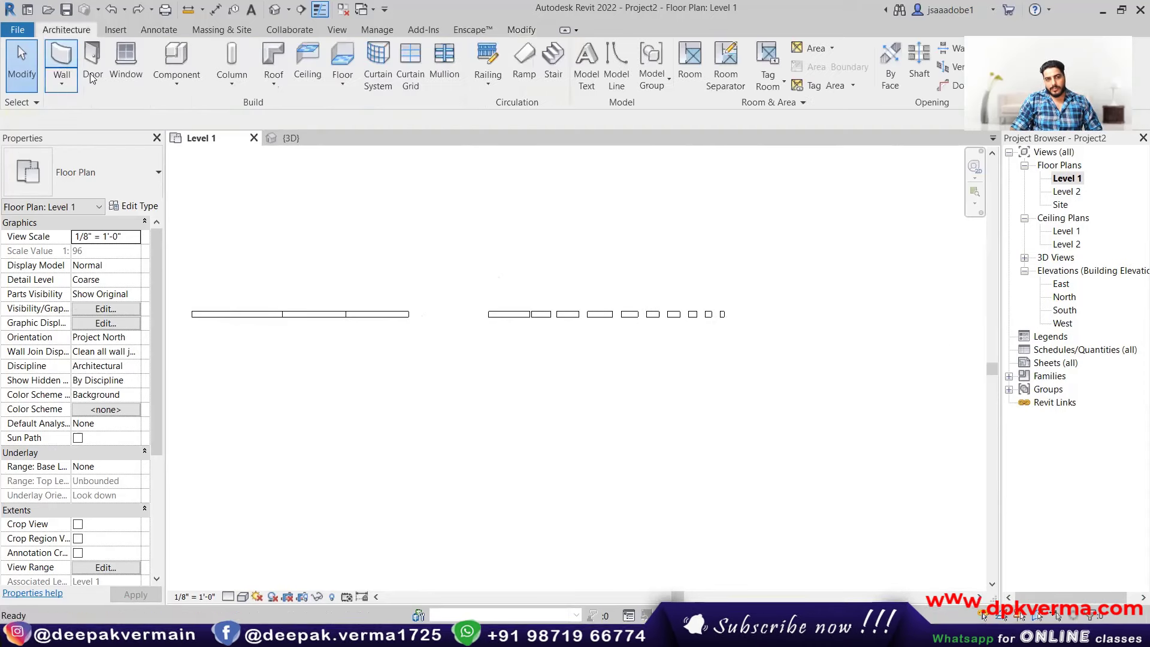
click(18, 48)
click(498, 410)
click(723, 410)
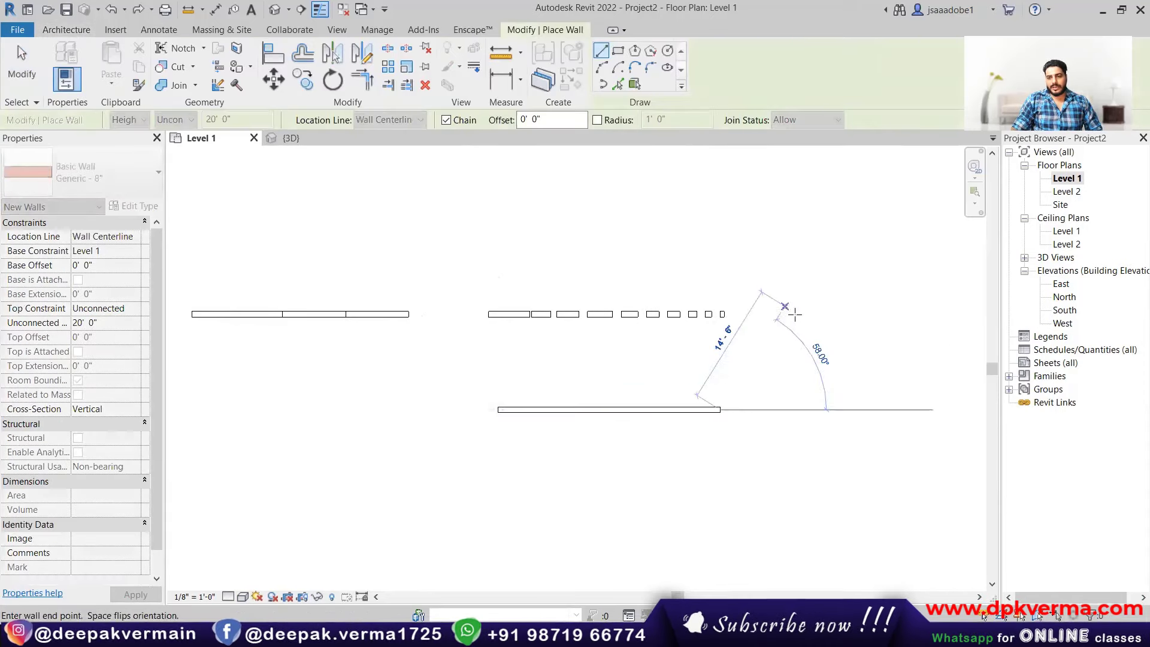
key(Escape)
key(Escape)
- Split the wall with a 1' 0" gap, then window-select both pieces
scroll(588, 414, up, 2)
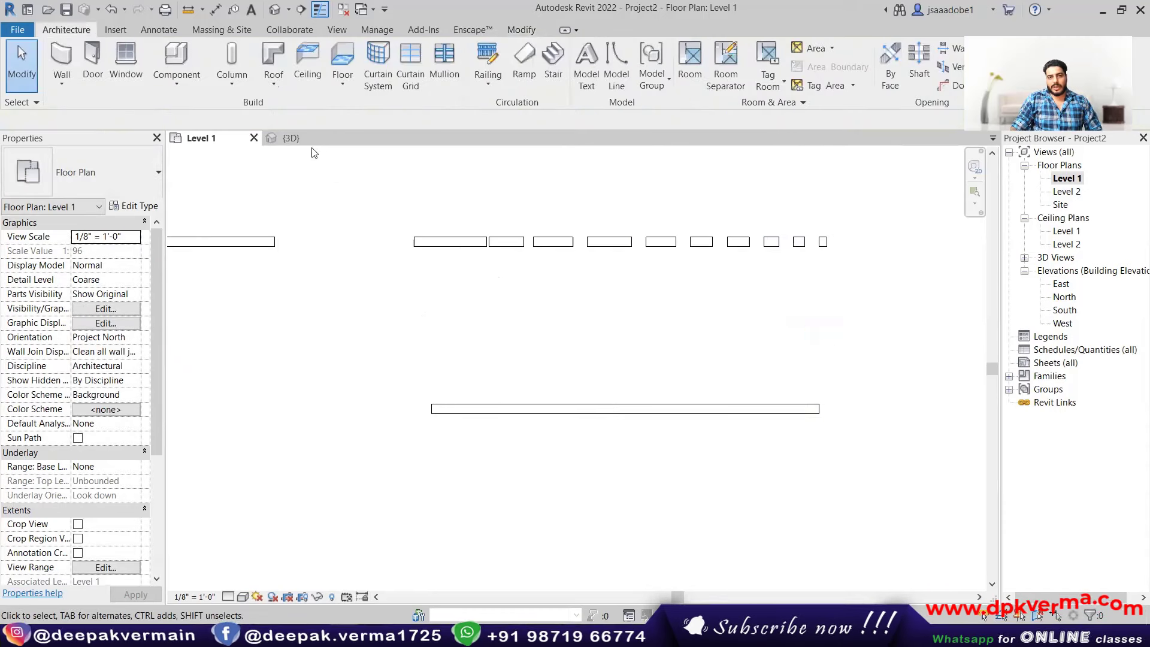
click(516, 30)
click(406, 48)
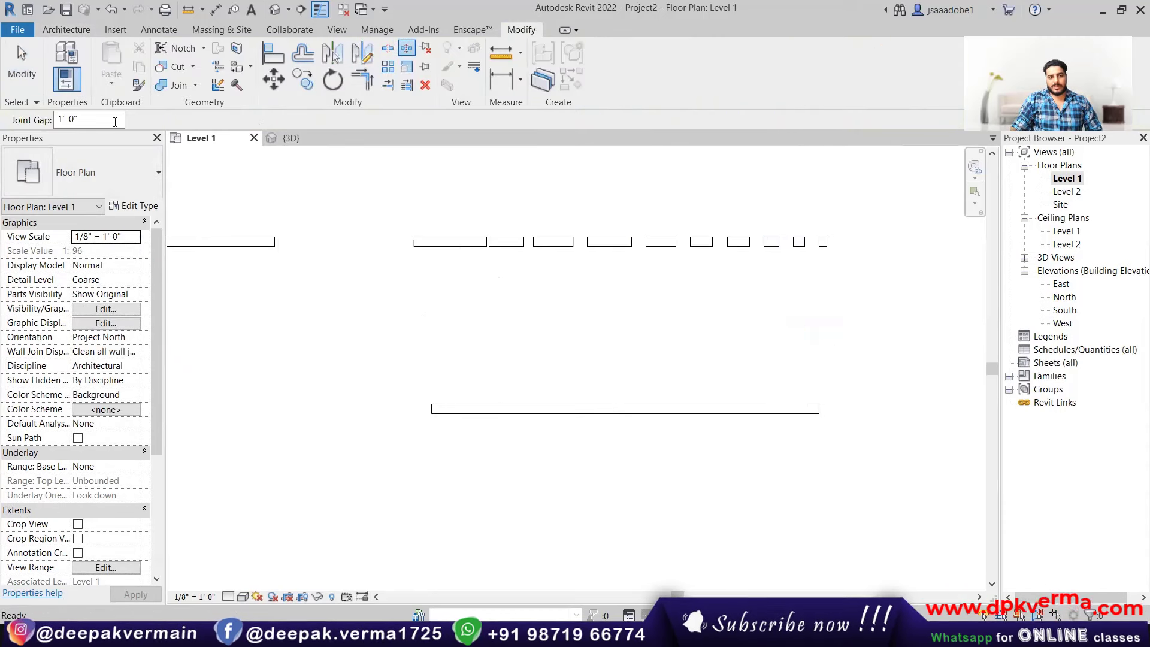
scroll(486, 439, up, 3)
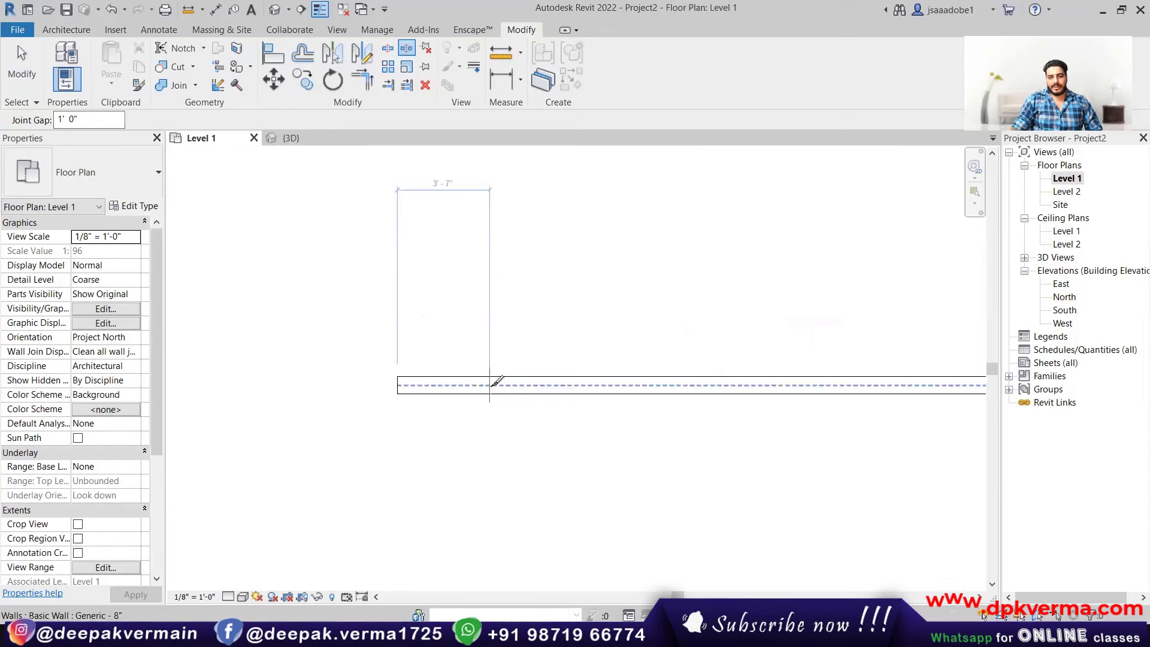
middle_drag(494, 408, 485, 396)
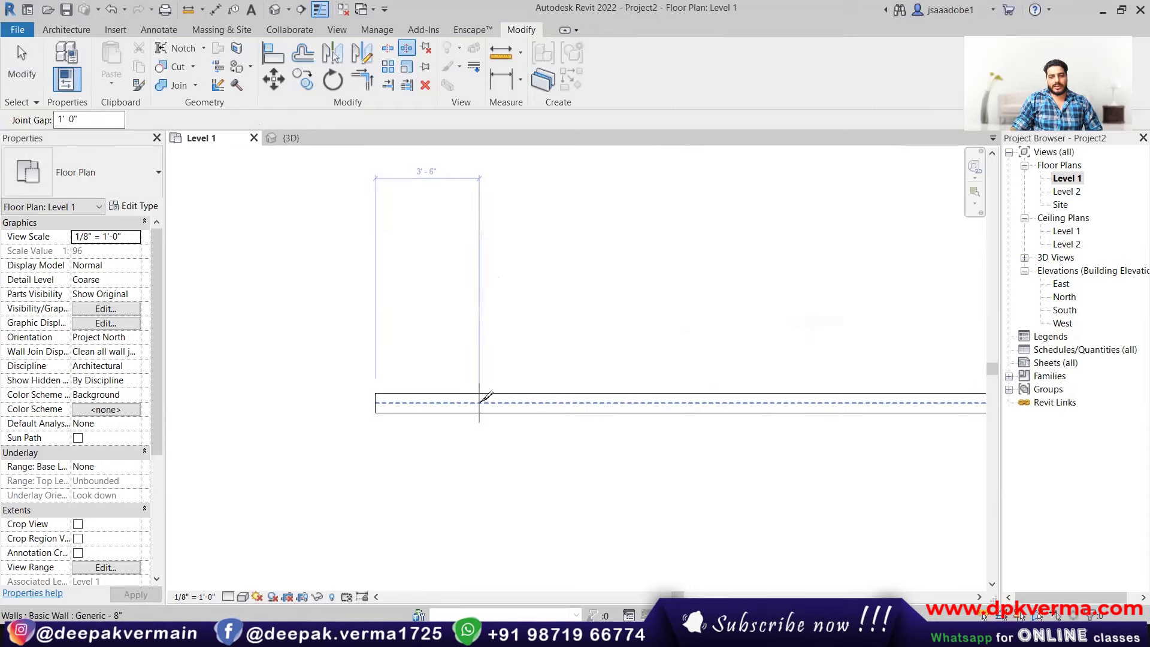
click(481, 400)
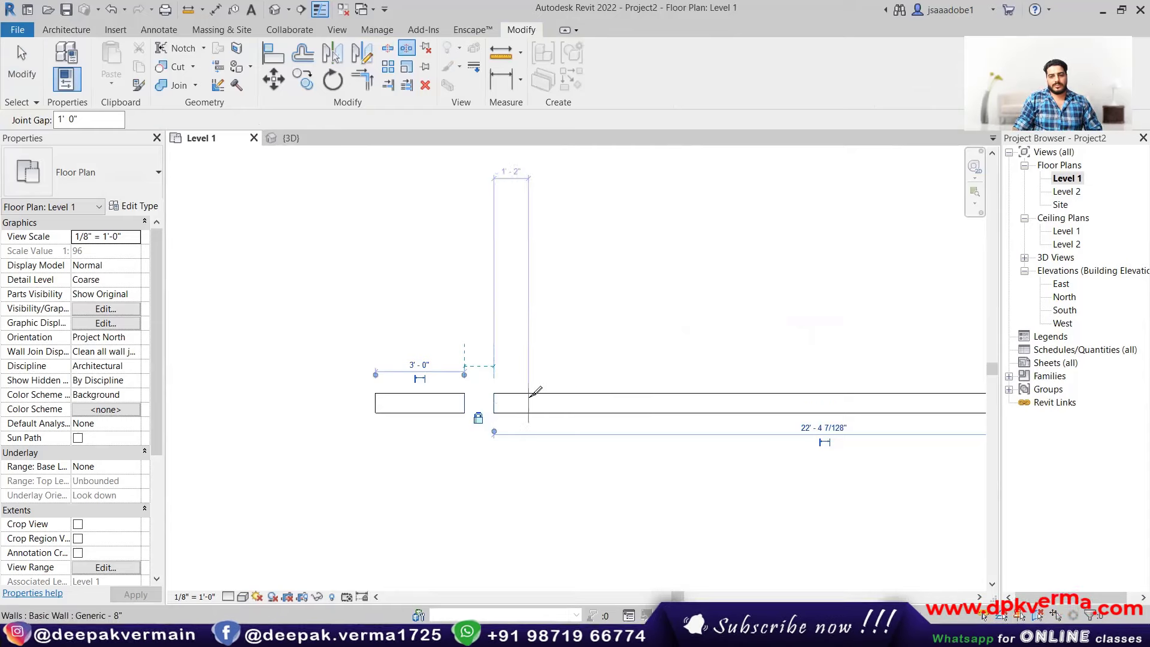
right_click(483, 276)
click(527, 286)
drag(565, 322, 372, 457)
- Delete the pieces, undo, then unpin and delete two wall segments individually
key(Delete)
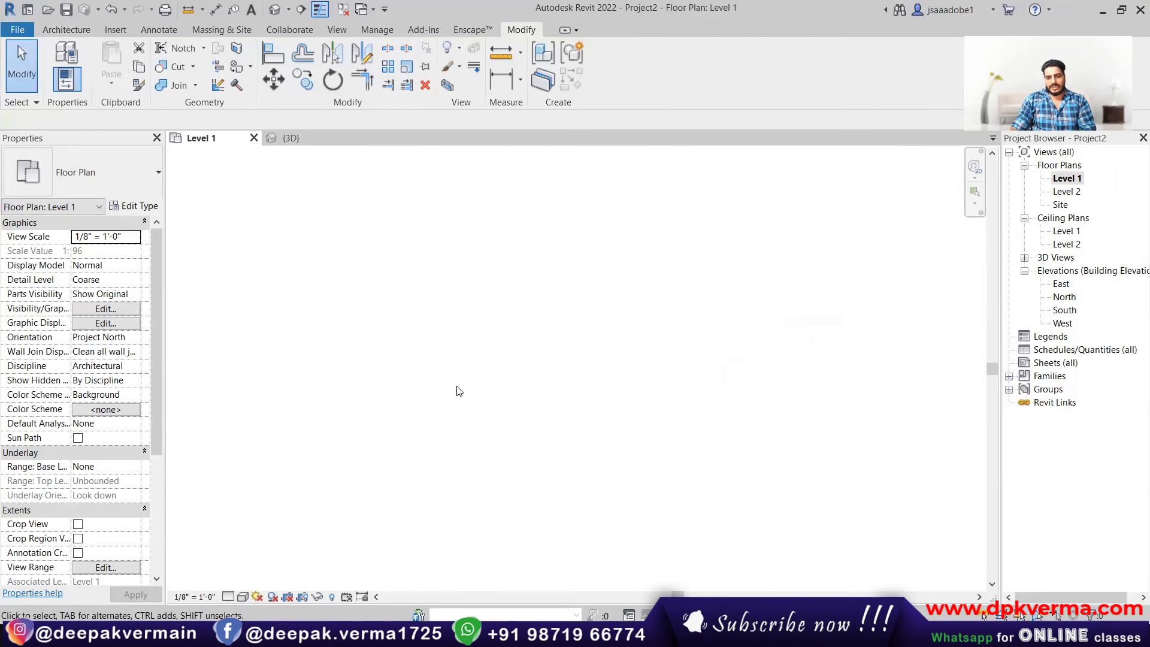
key(ctrl+z)
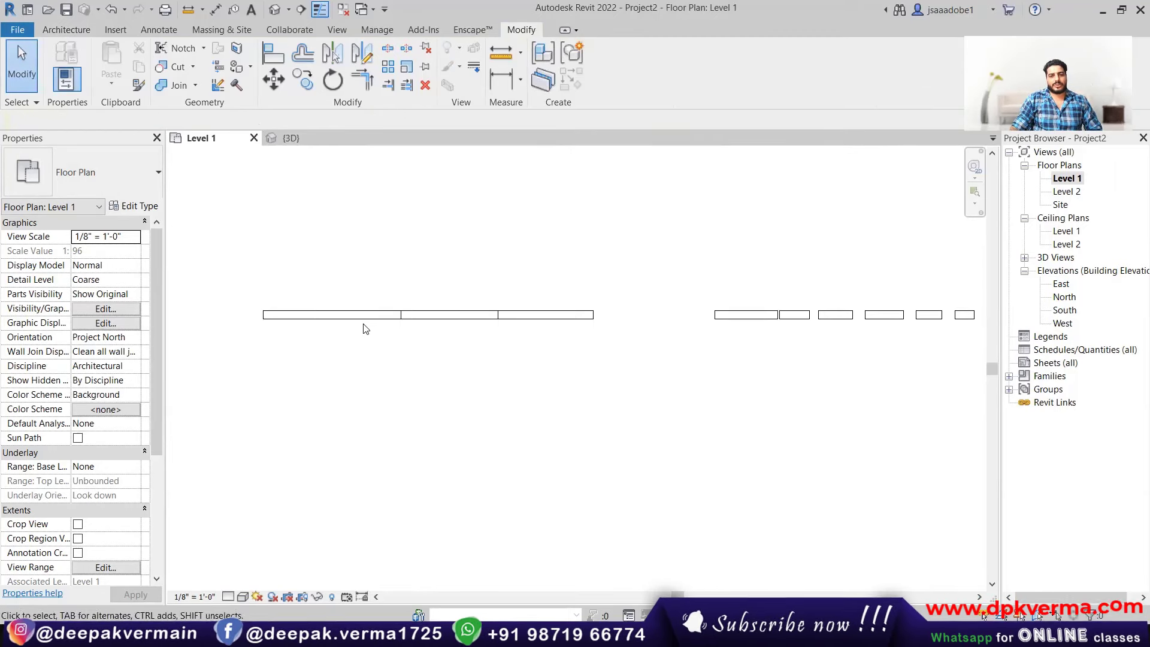
click(365, 318)
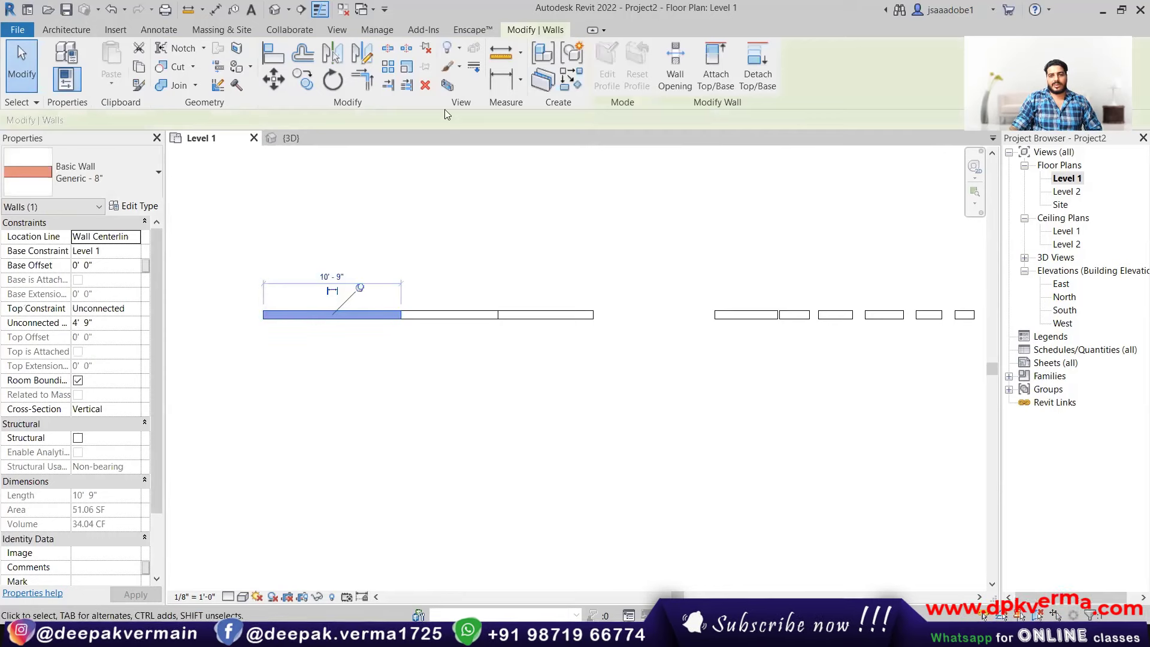
click(426, 85)
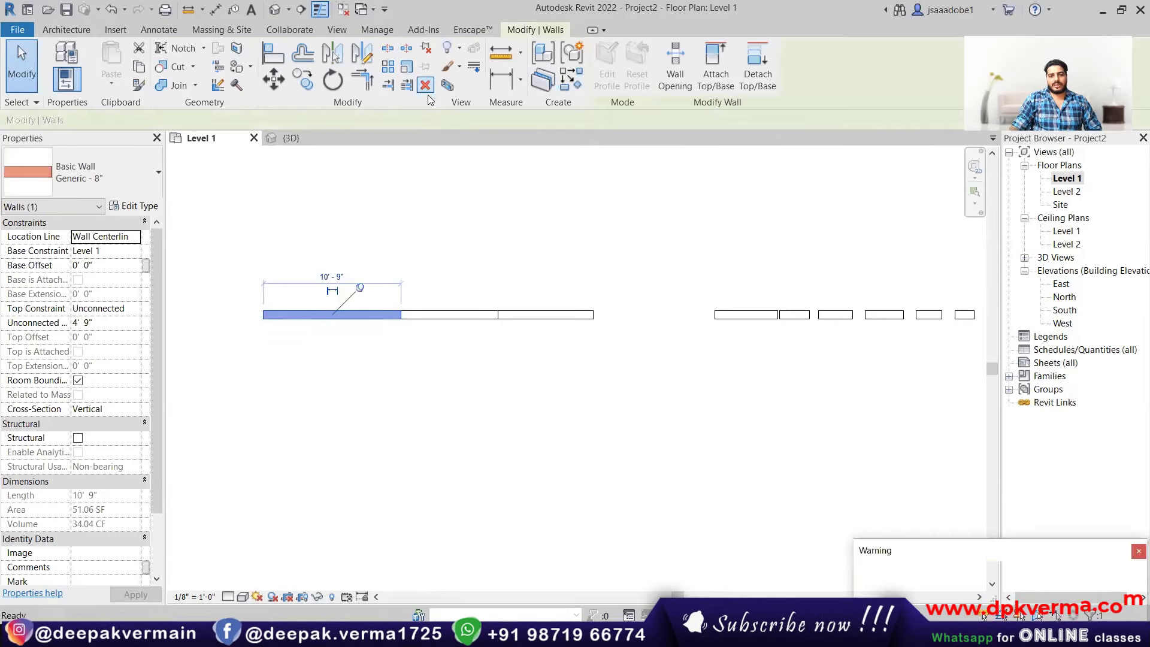
click(1135, 553)
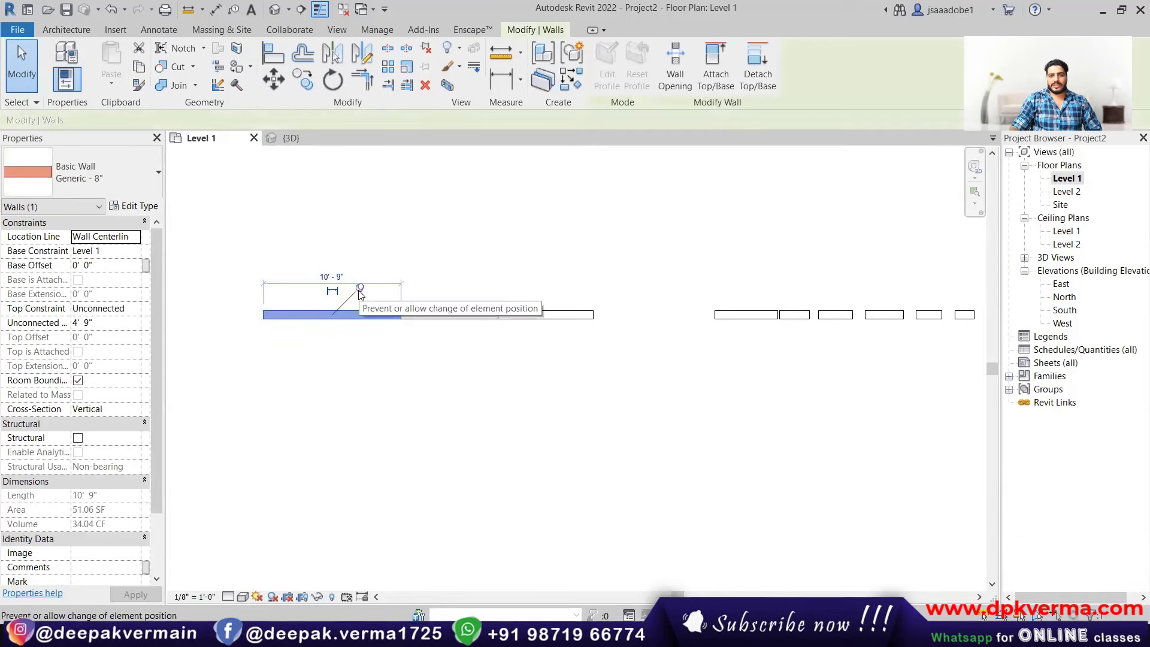
click(428, 49)
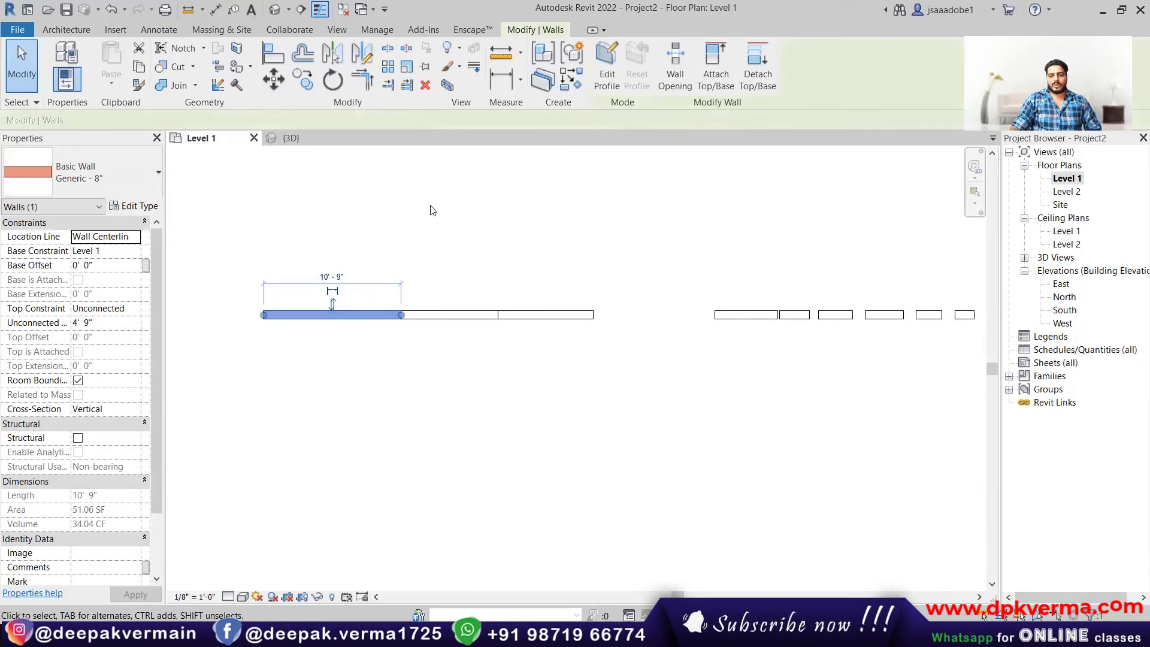
click(426, 85)
click(446, 315)
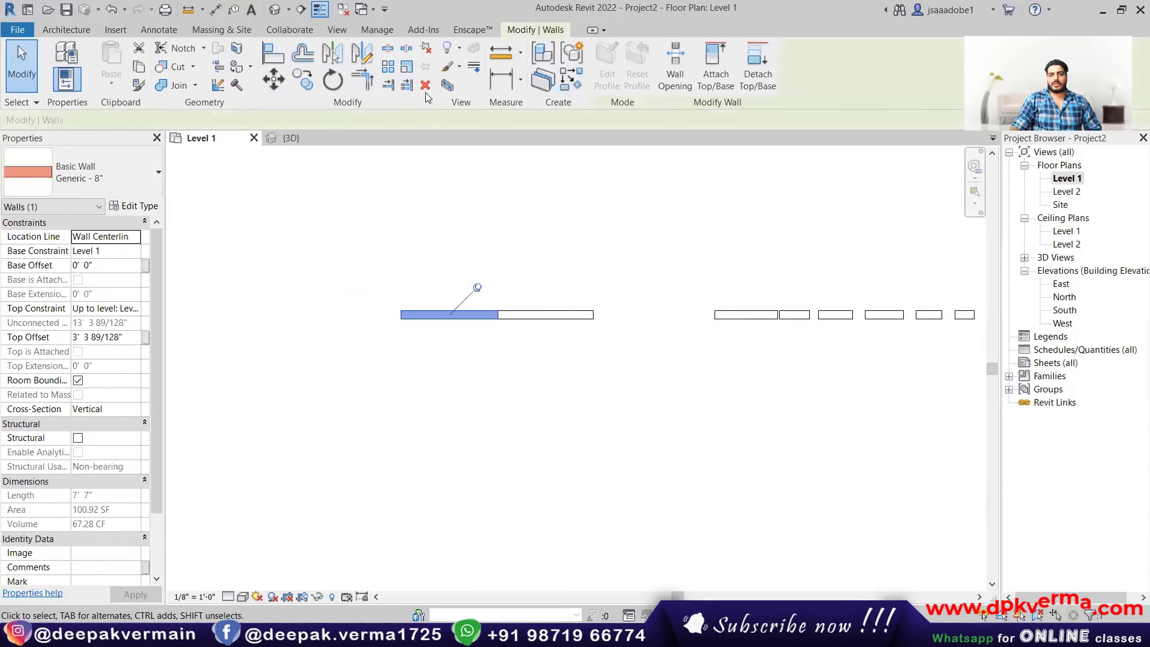
click(425, 54)
click(426, 85)
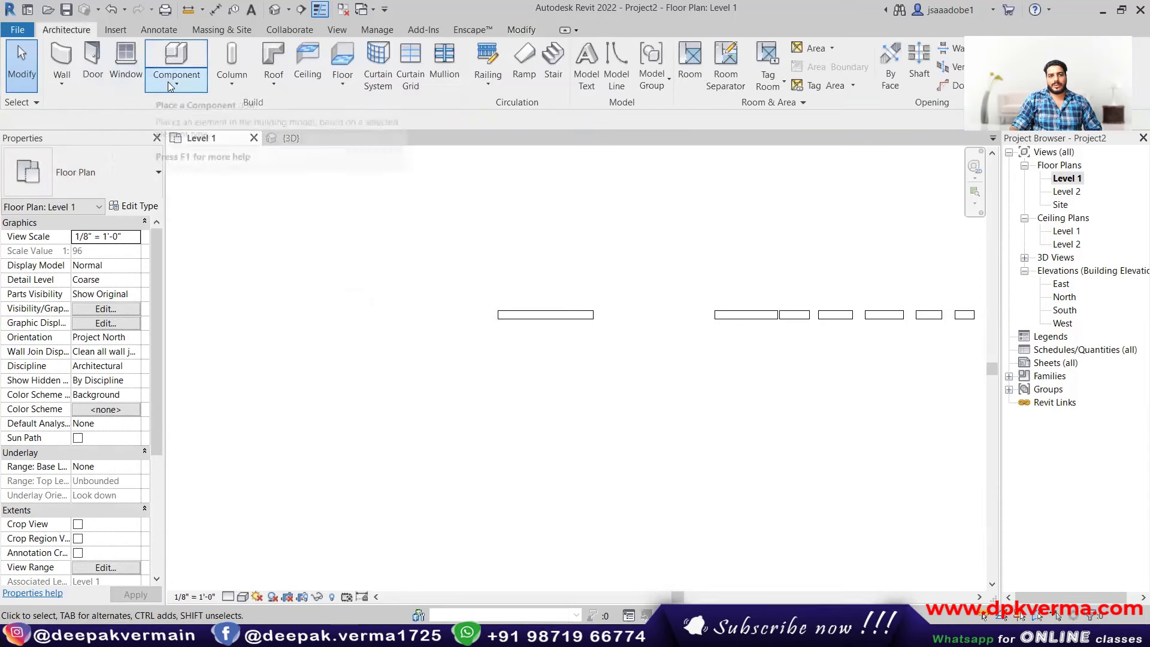
- Place a trial desk and then delete it
click(176, 60)
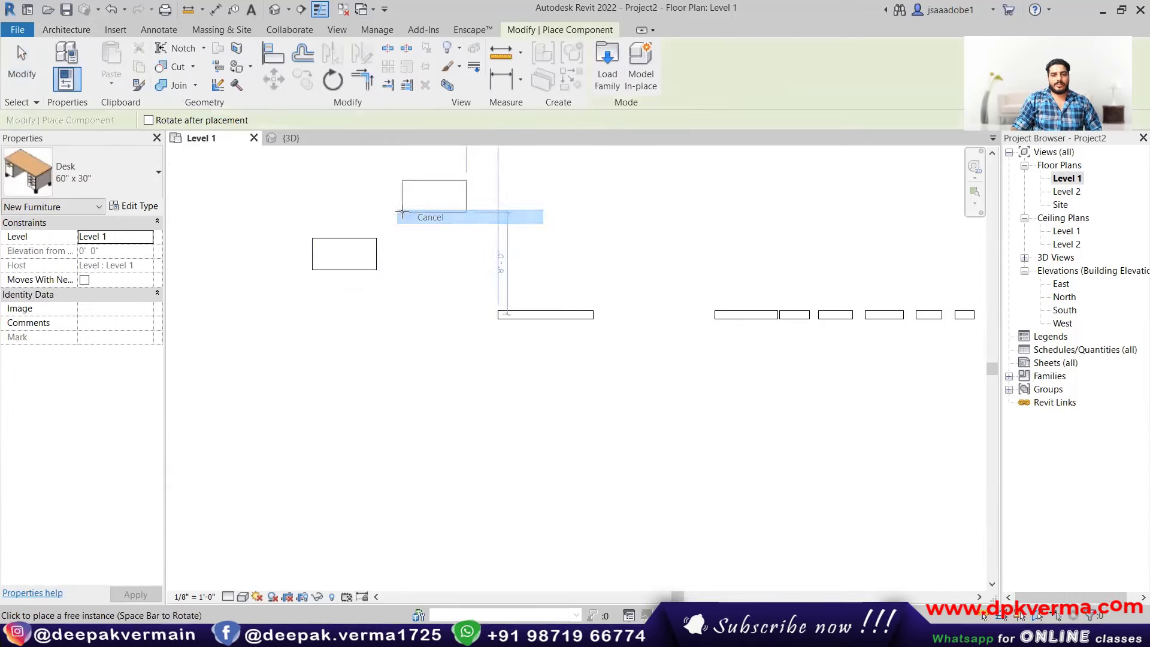
key(Escape)
click(333, 246)
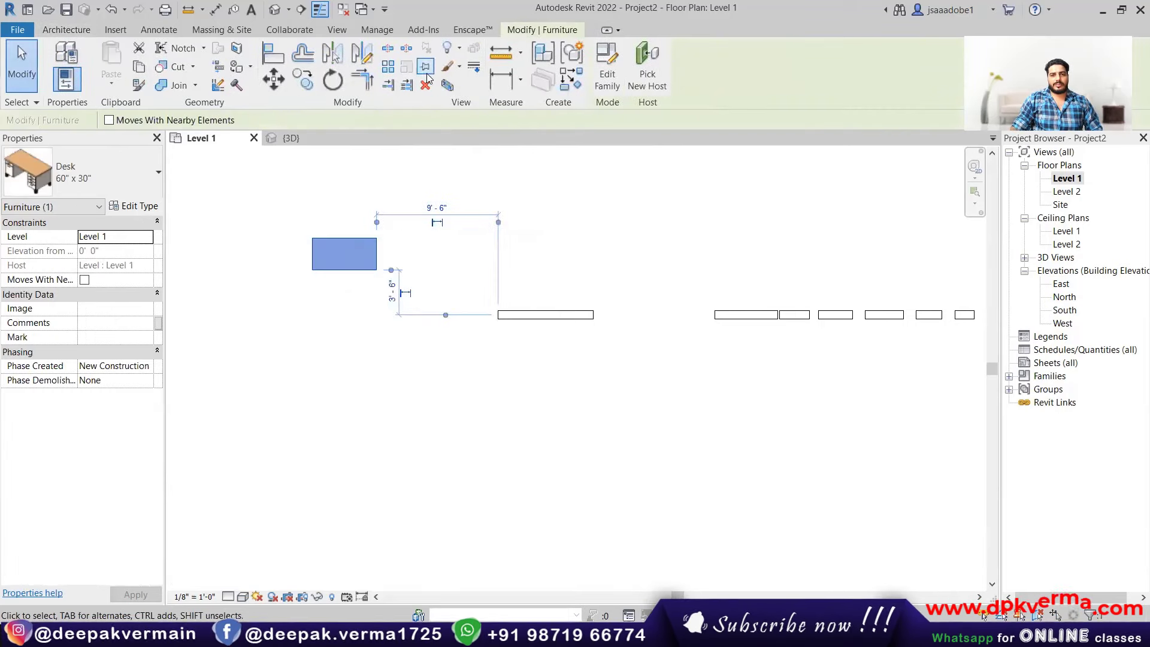
drag(376, 228, 379, 229)
click(408, 248)
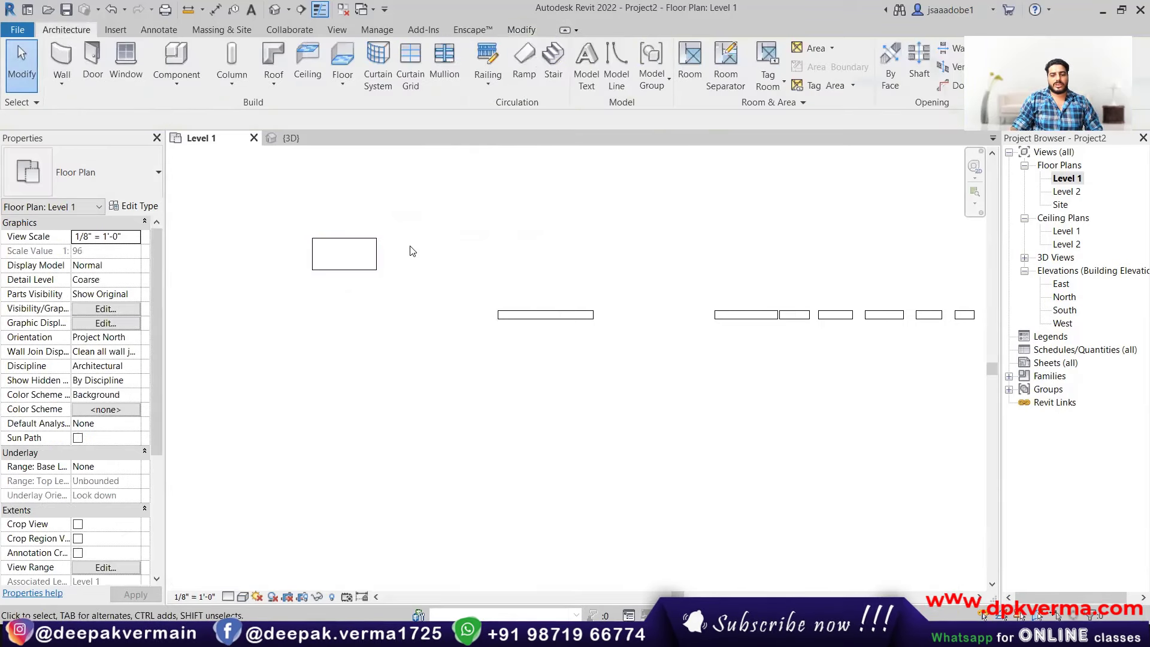
click(376, 242)
click(426, 51)
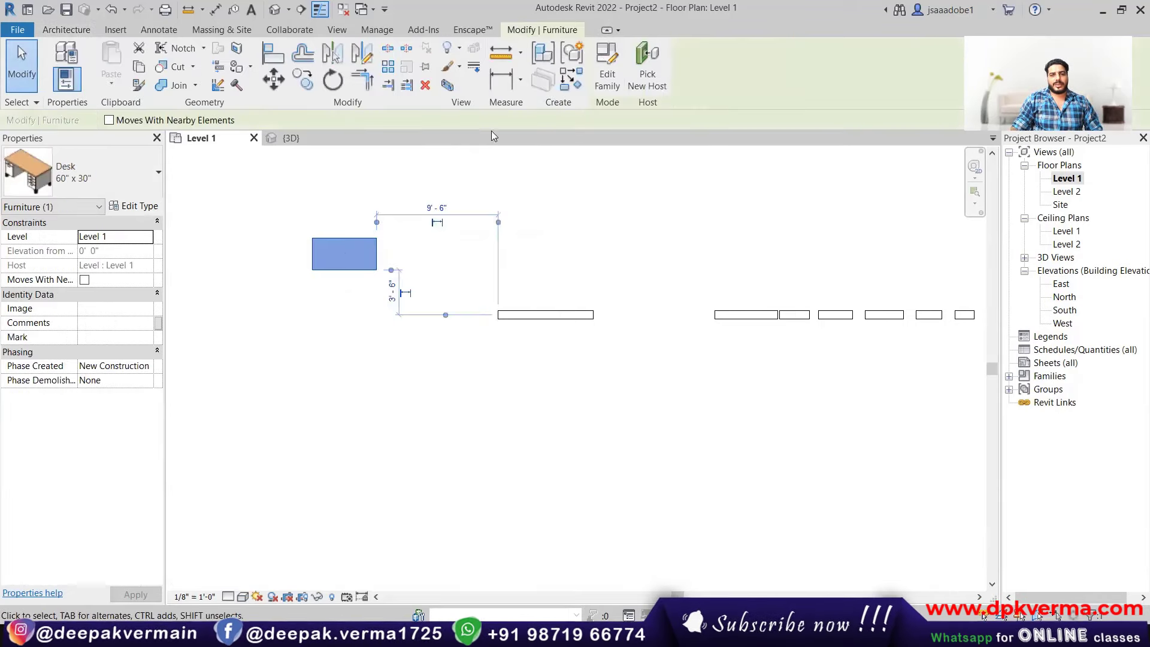
click(424, 85)
- Window-select all remaining walls in the plan and delete them
scroll(526, 256, down, 3)
drag(359, 252, 828, 374)
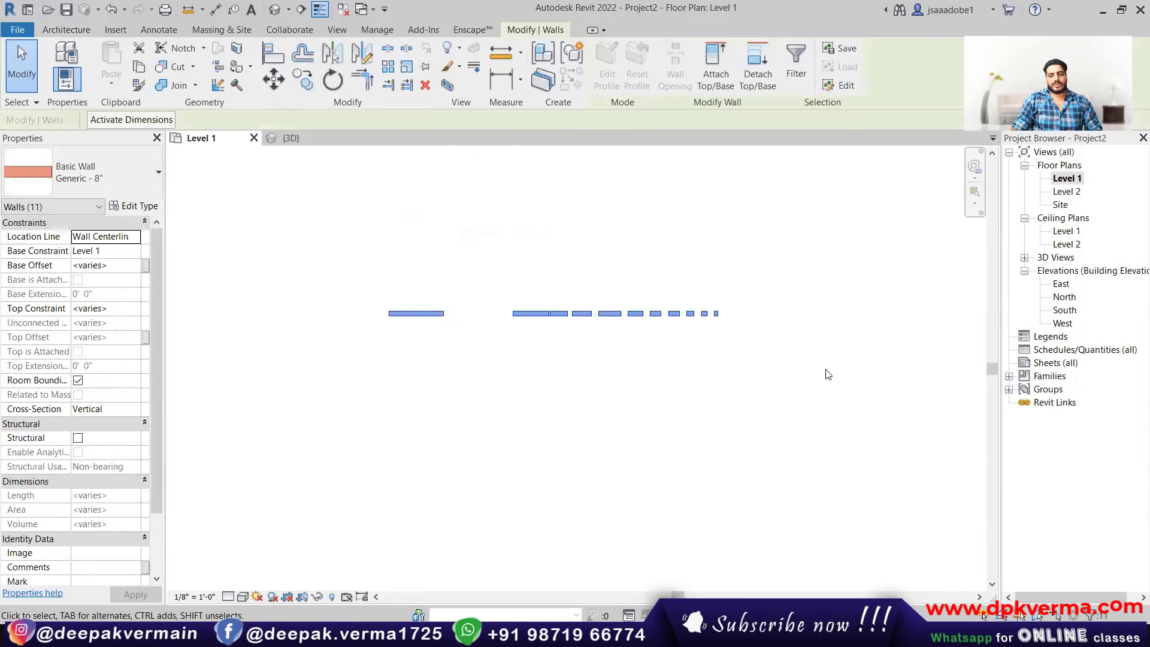
key(Delete)
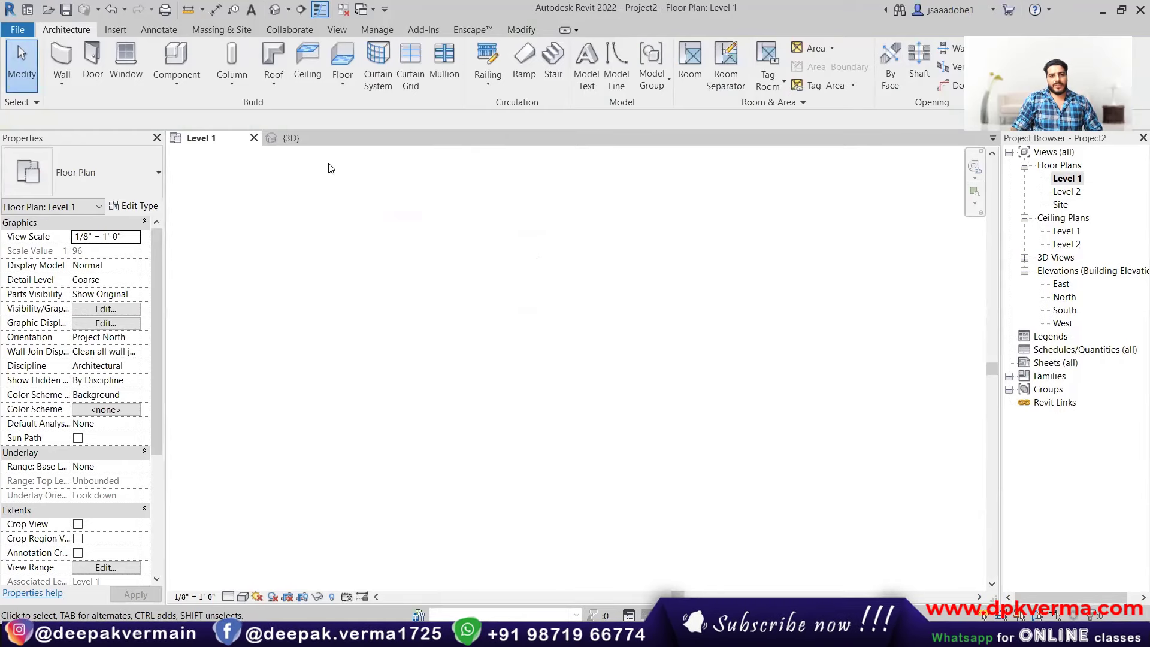
click(520, 30)
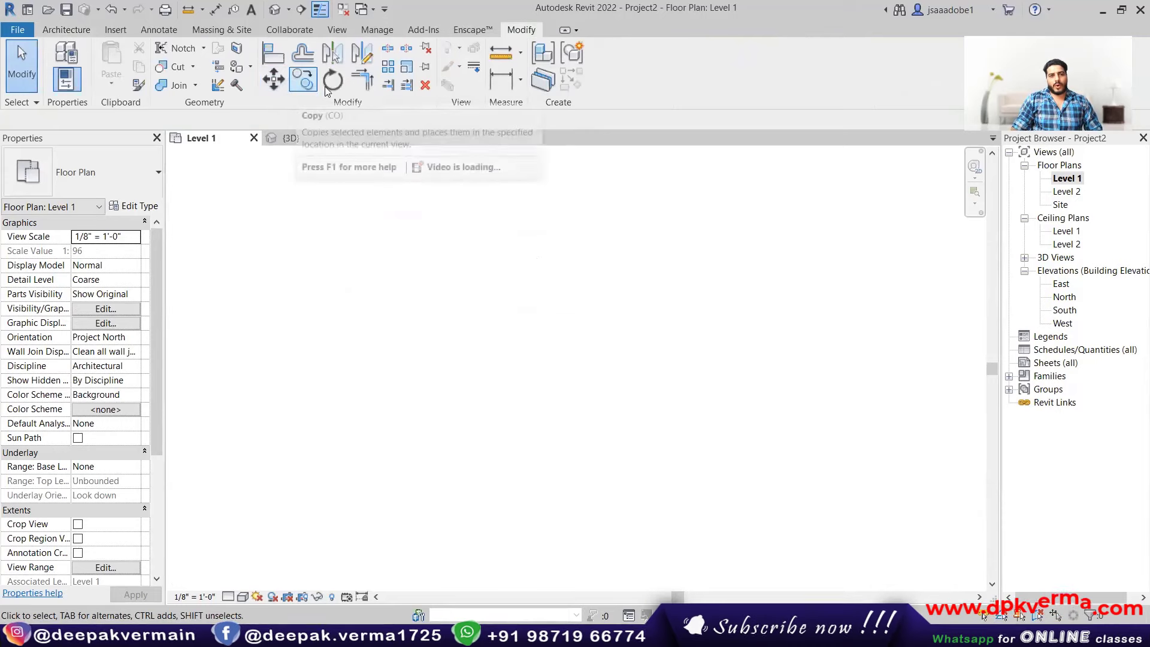
- Place four 60" x 30" desks at left, top centre, right and lower centre
click(51, 31)
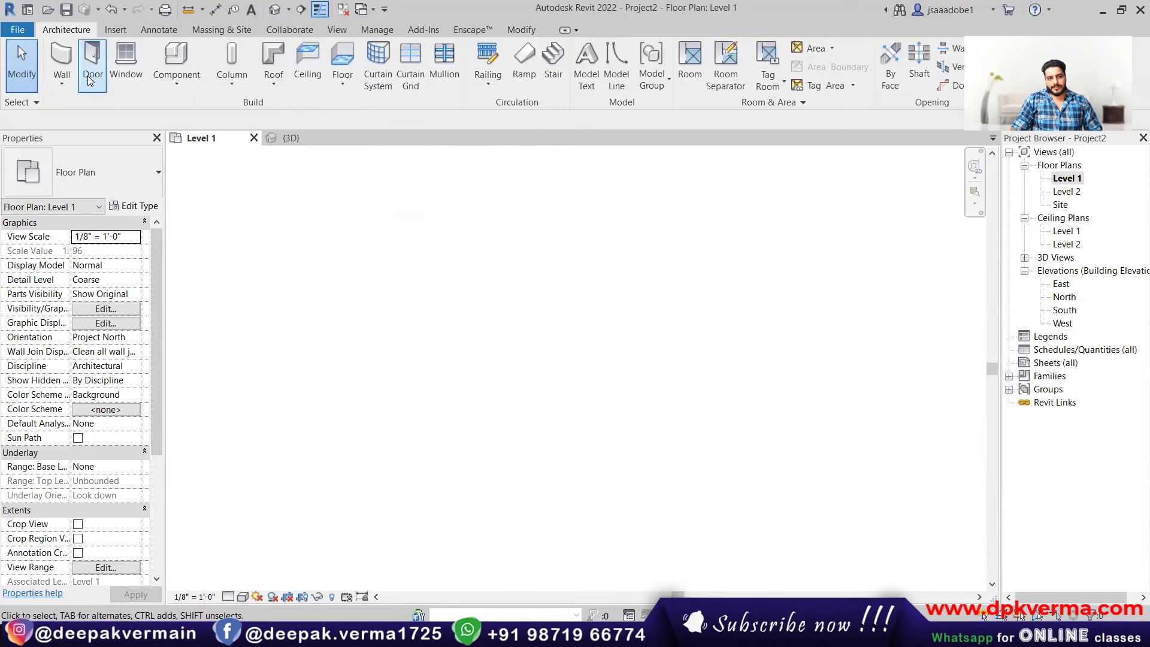
click(158, 87)
click(201, 109)
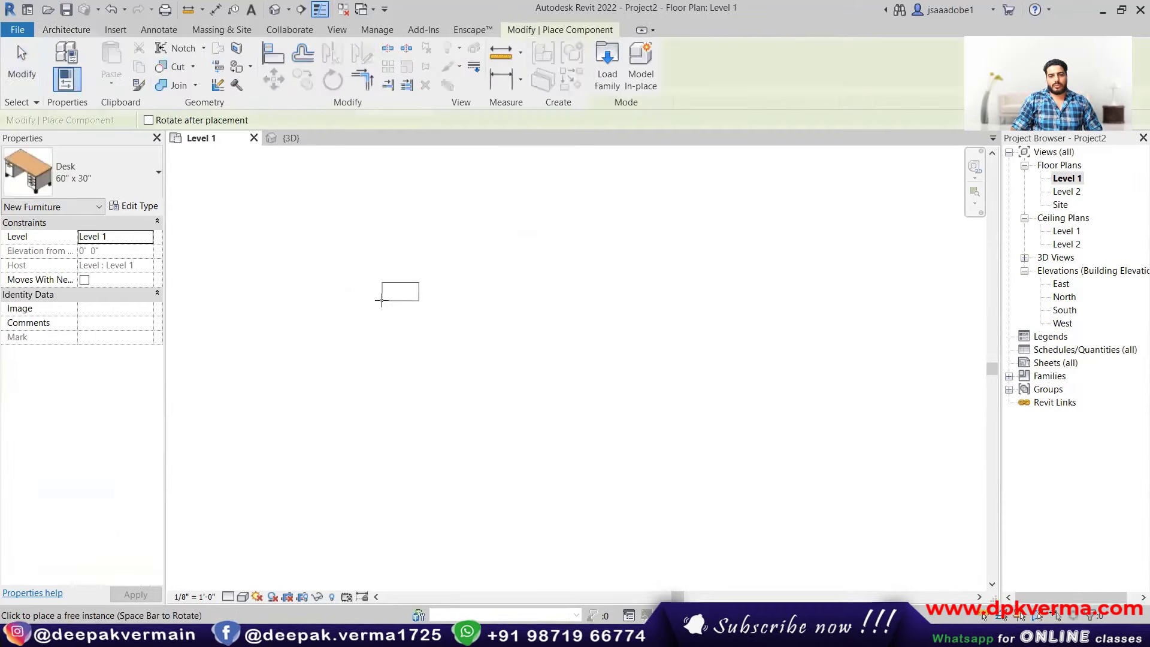
click(373, 281)
scroll(495, 288, down, 1)
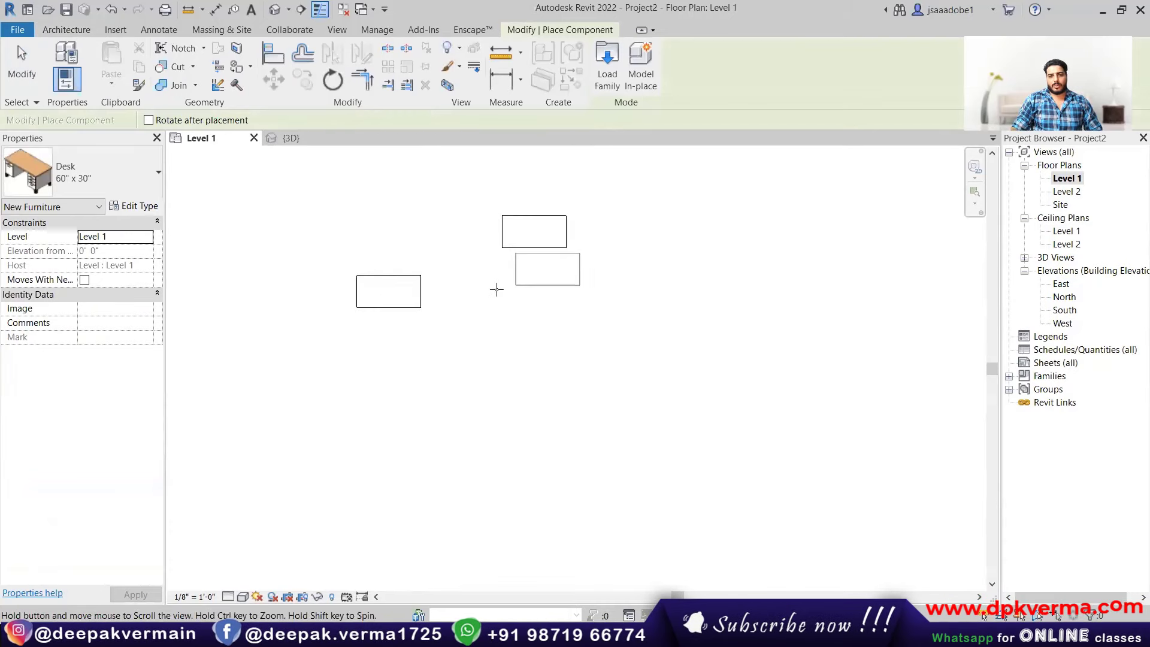
click(486, 251)
click(653, 312)
click(504, 458)
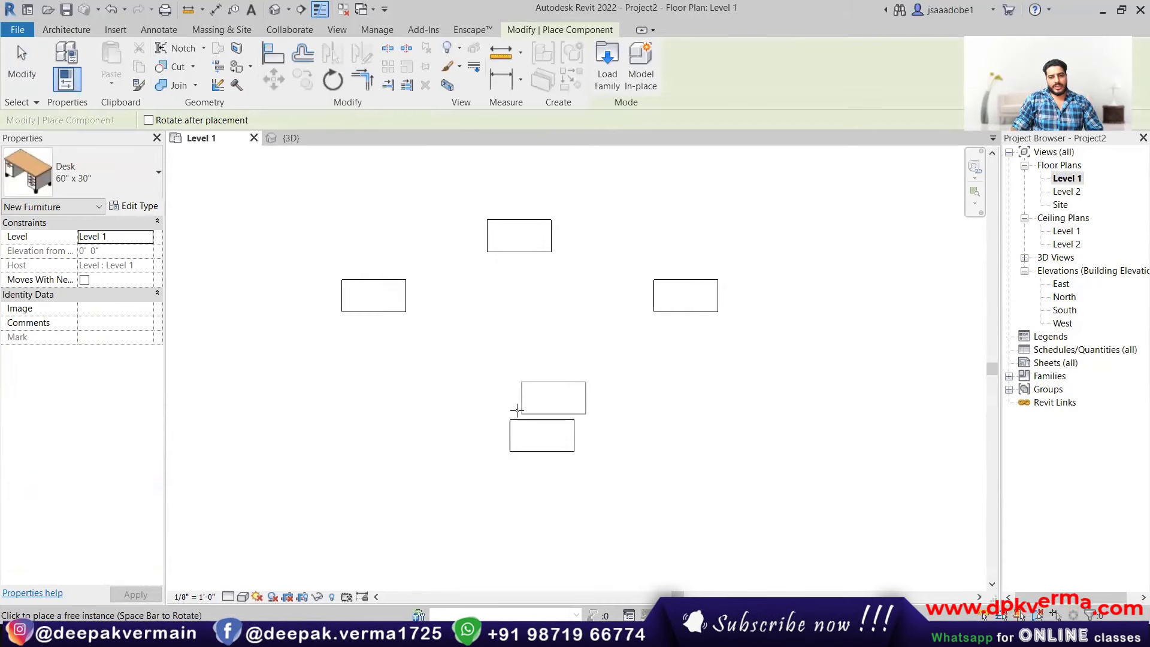
key(Escape)
- Drag the left desk slightly lower and recentre the view on the desks
scroll(474, 381, down, 1)
middle_drag(475, 381, 449, 347)
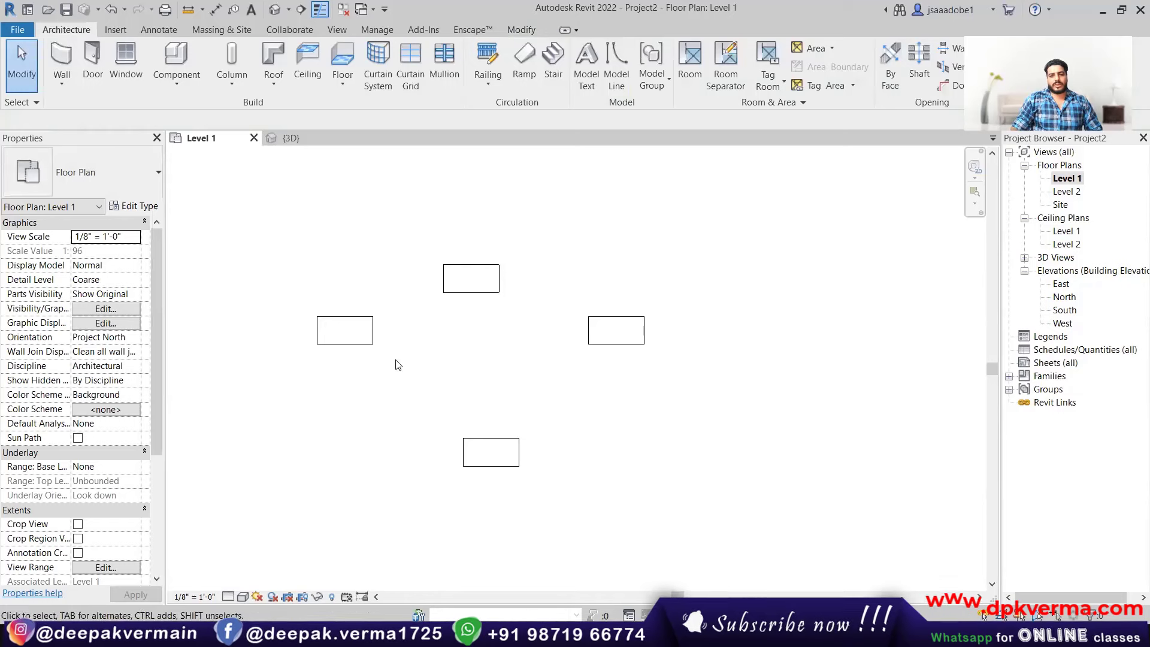
click(372, 345)
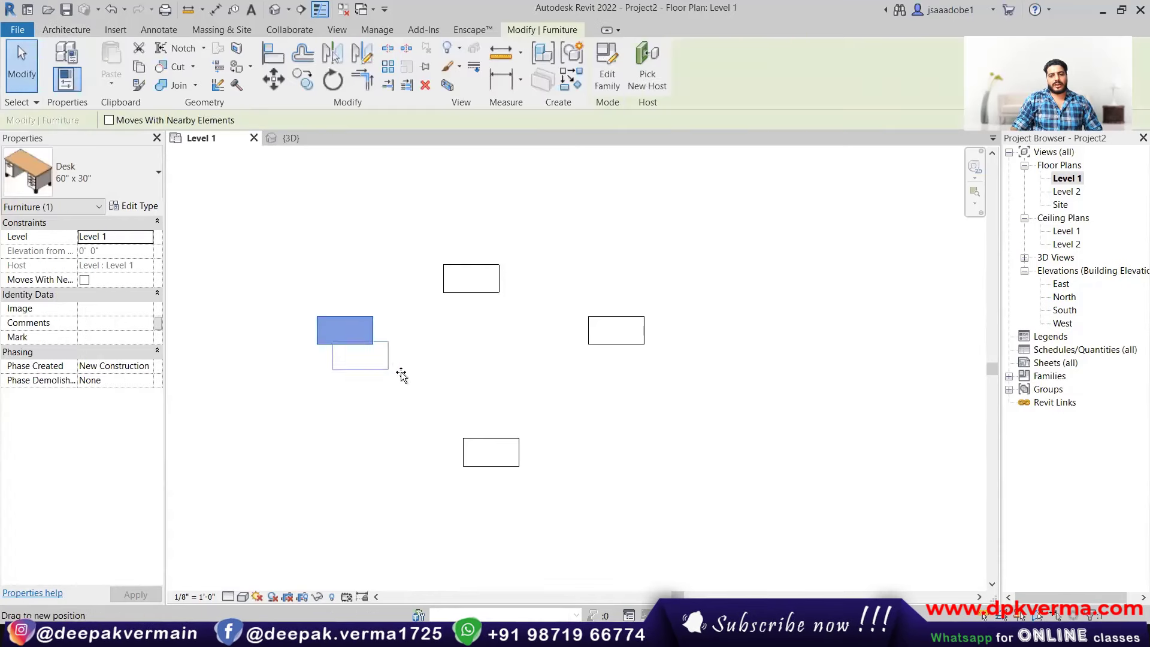
drag(401, 376, 393, 385)
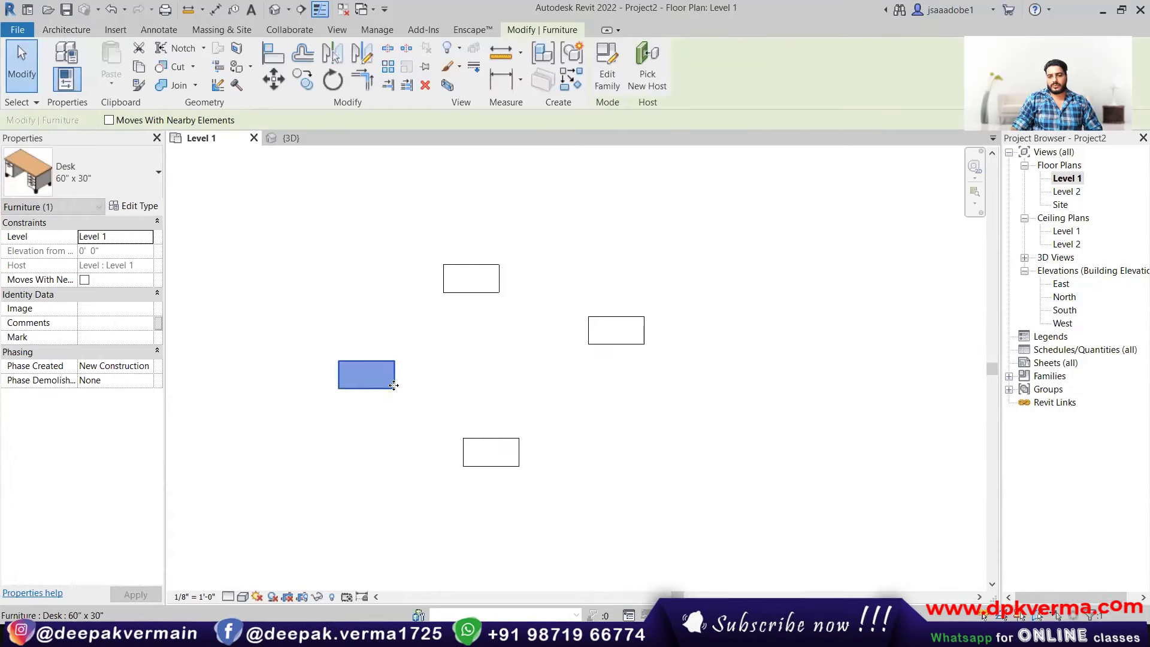
scroll(342, 324, up, 2)
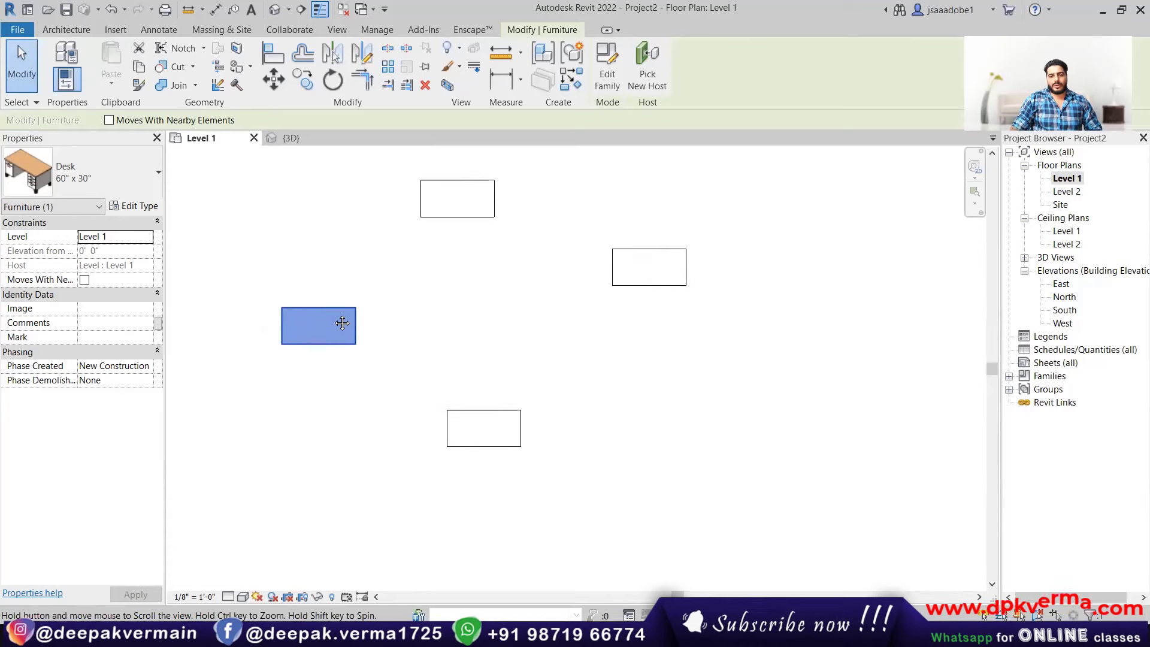
middle_drag(342, 324, 293, 284)
mouse_move(307, 299)
mouse_down()
mouse_move(548, 439)
mouse_move(387, 267)
mouse_up()
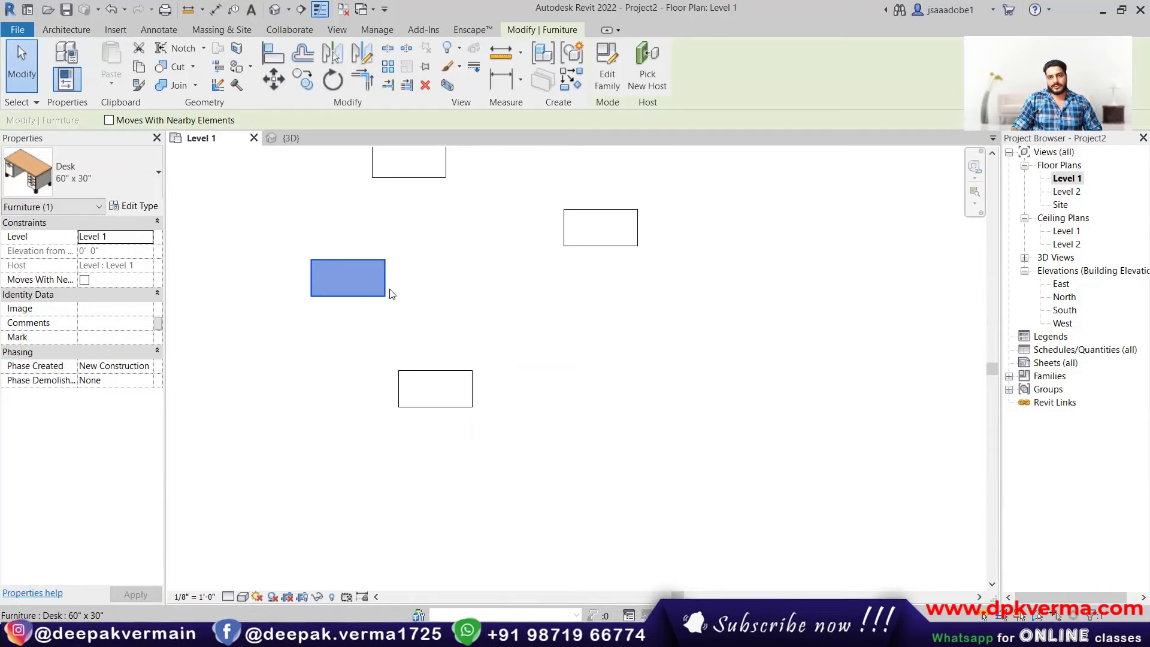
middle_drag(389, 295, 379, 331)
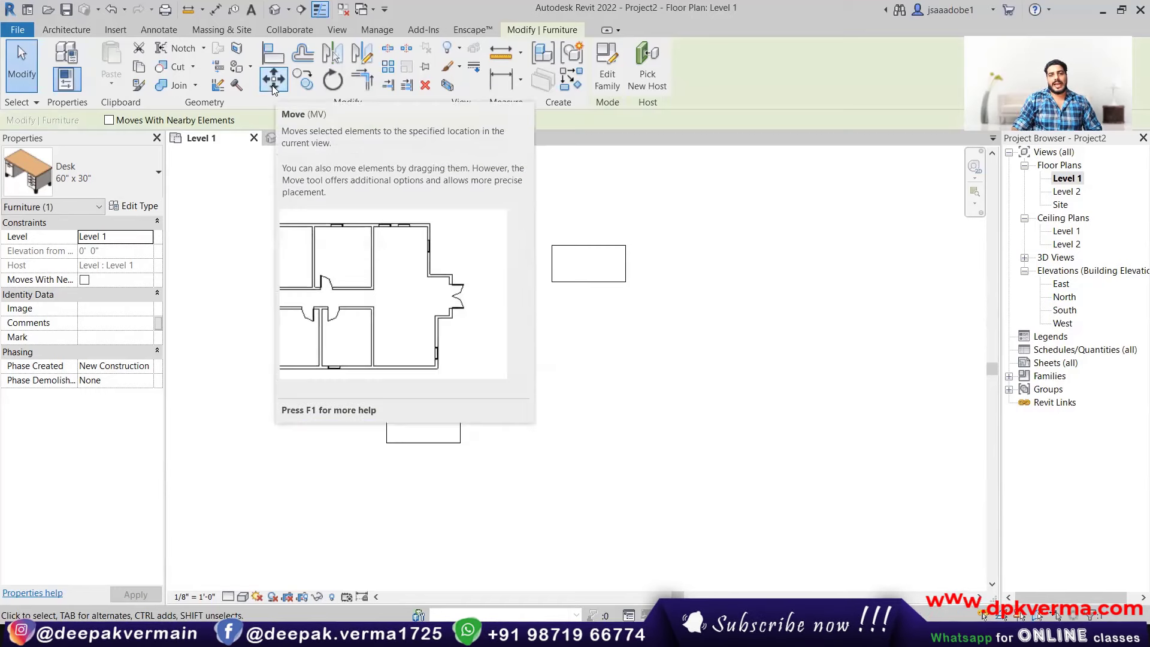
- Select the left desk and start a Move, then cancel it
click(251, 256)
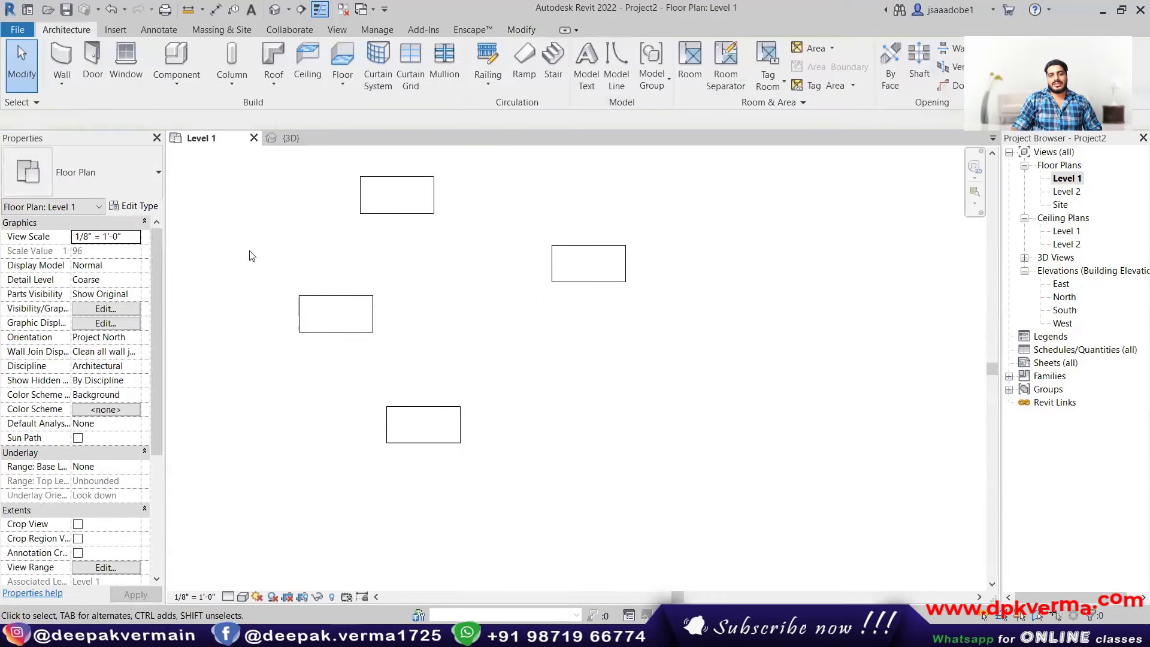
click(313, 297)
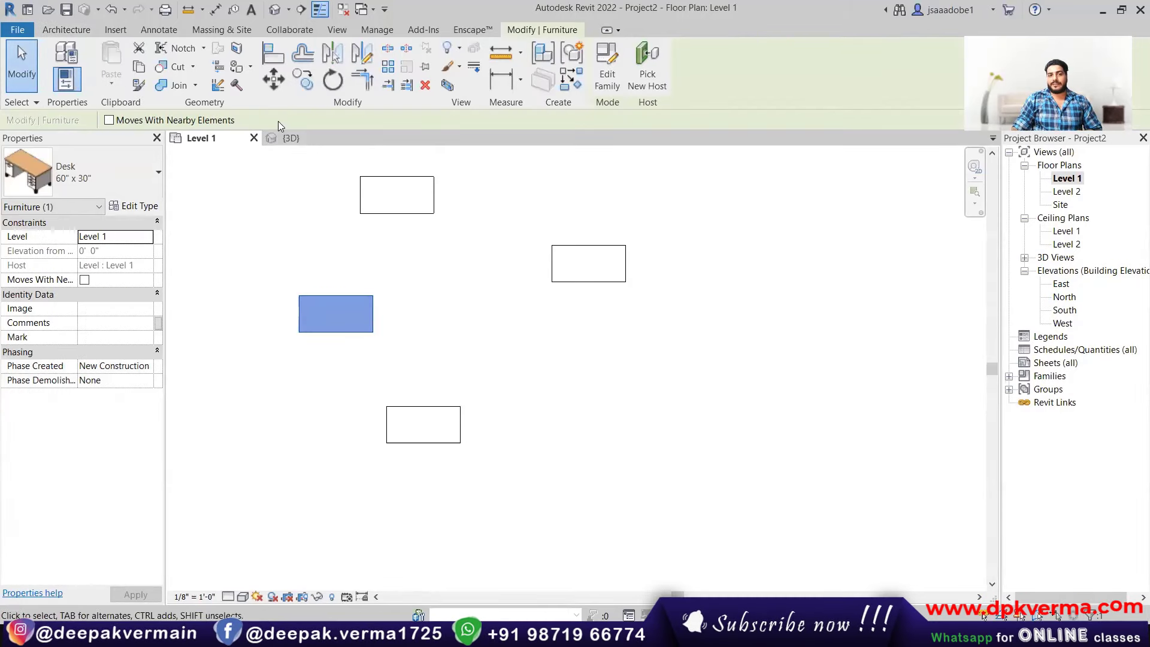
click(267, 216)
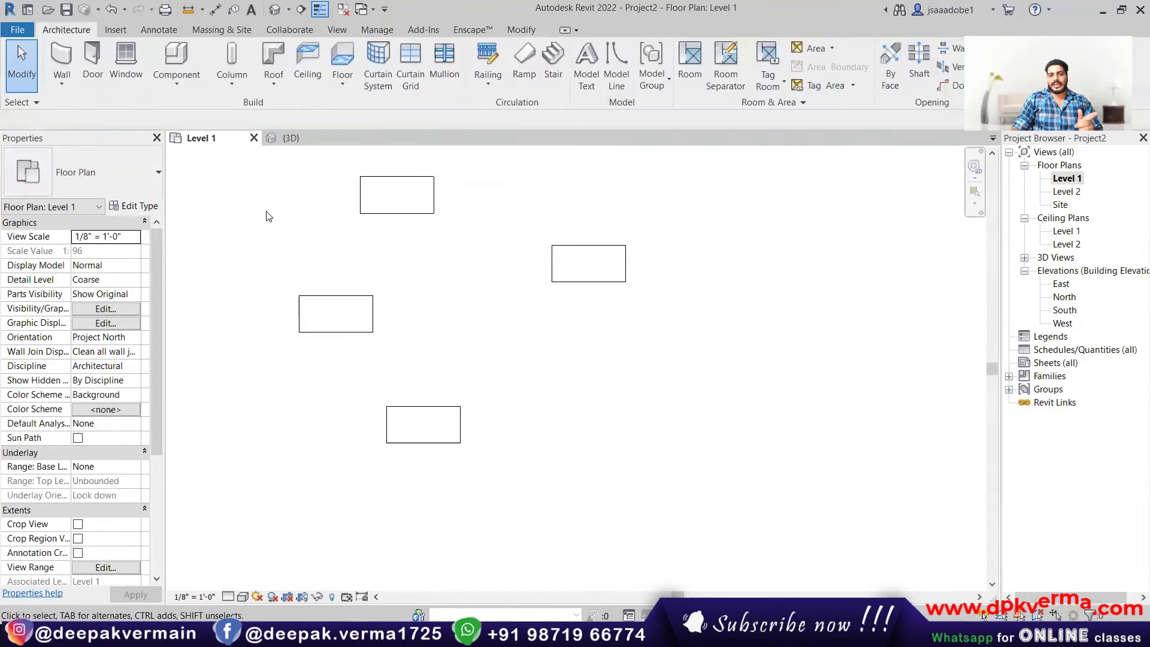
click(521, 30)
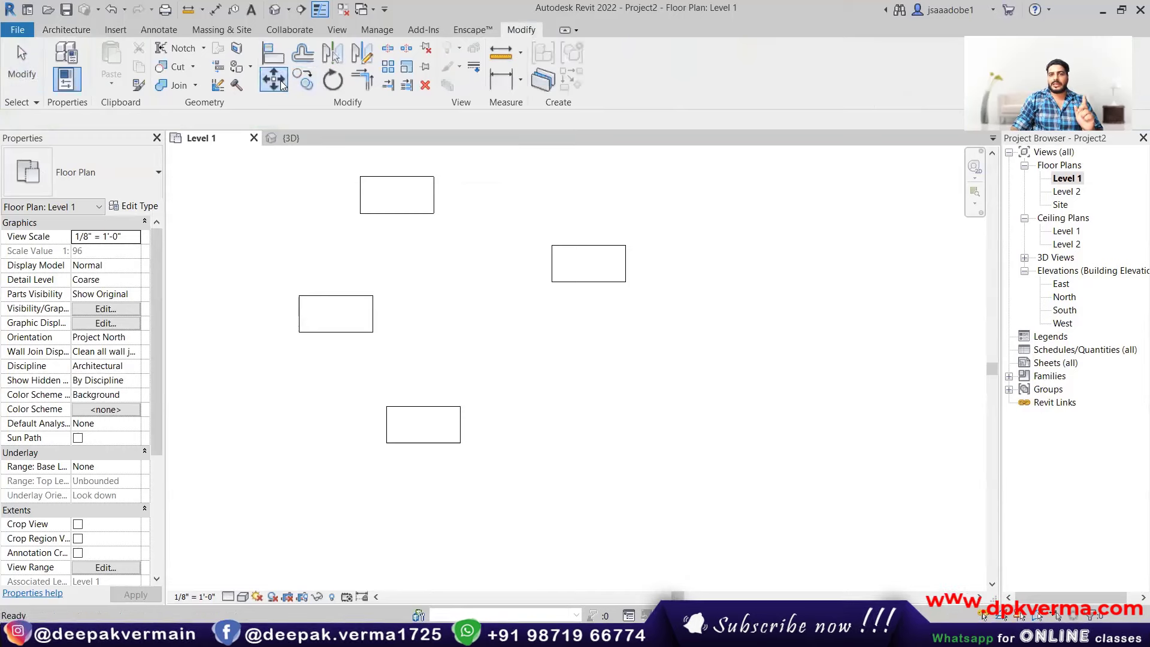
click(280, 81)
click(353, 295)
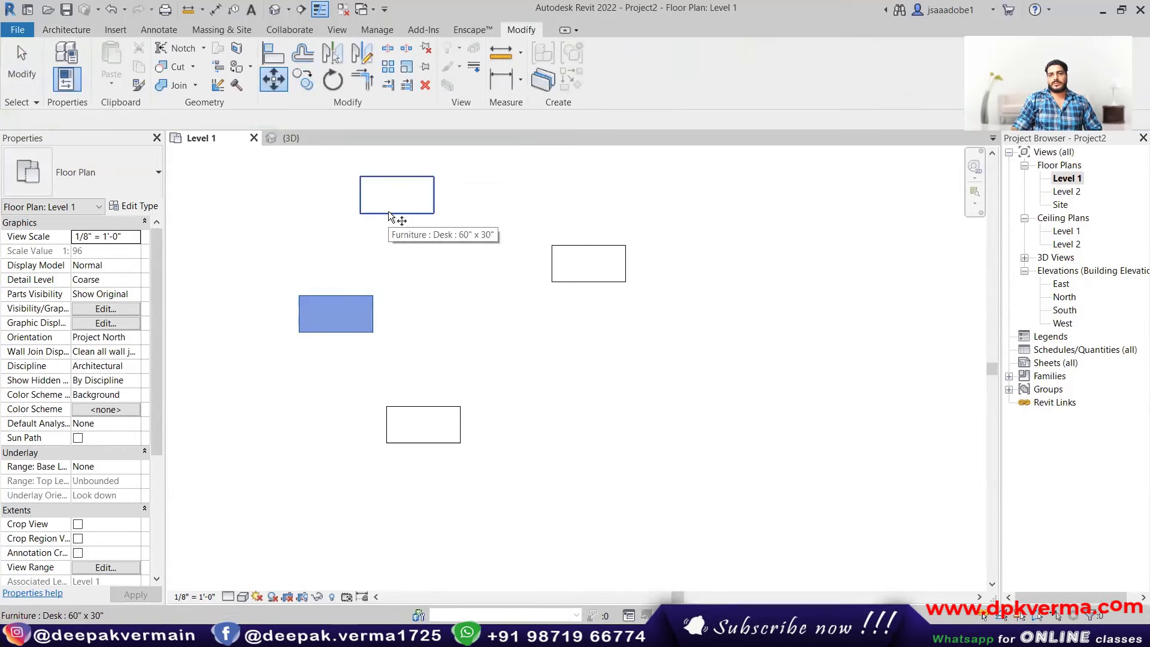
click(274, 83)
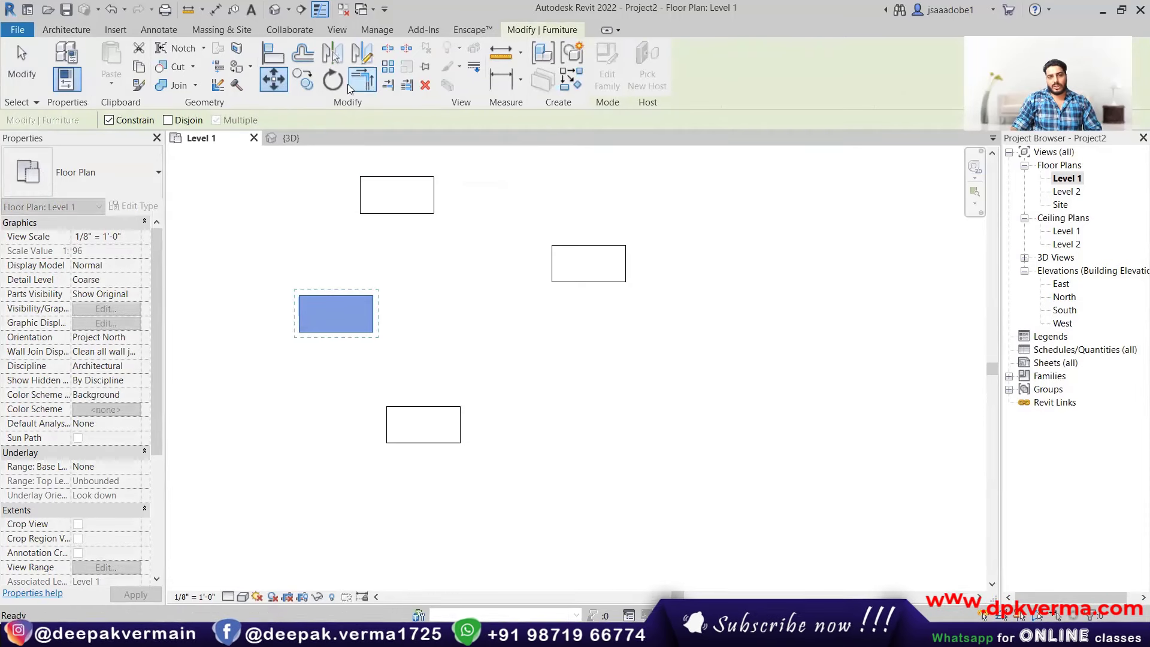
key(Escape)
key(Escape)
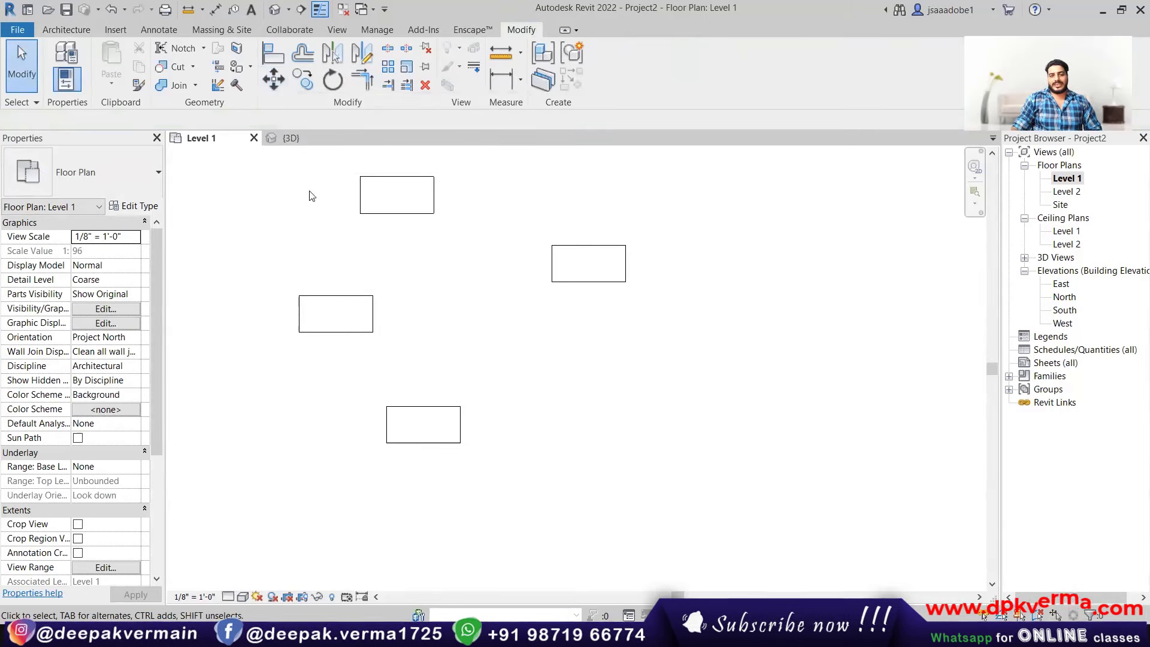
- Move the left desk unconstrained from its corner to the lower desk's corner
click(340, 301)
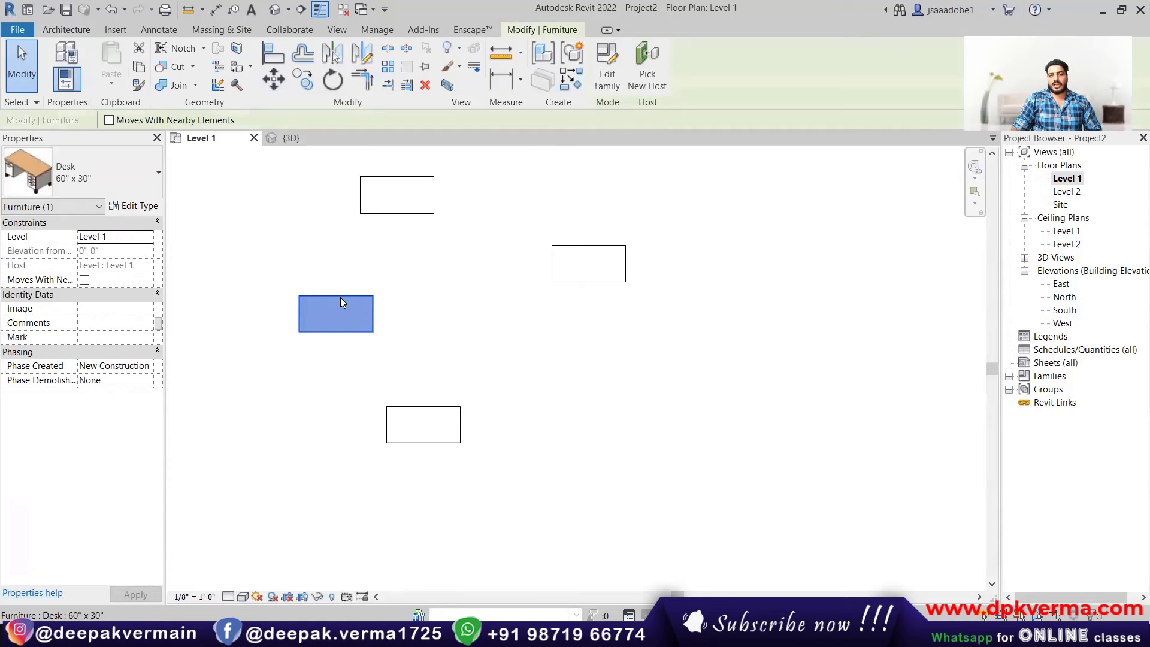
click(277, 83)
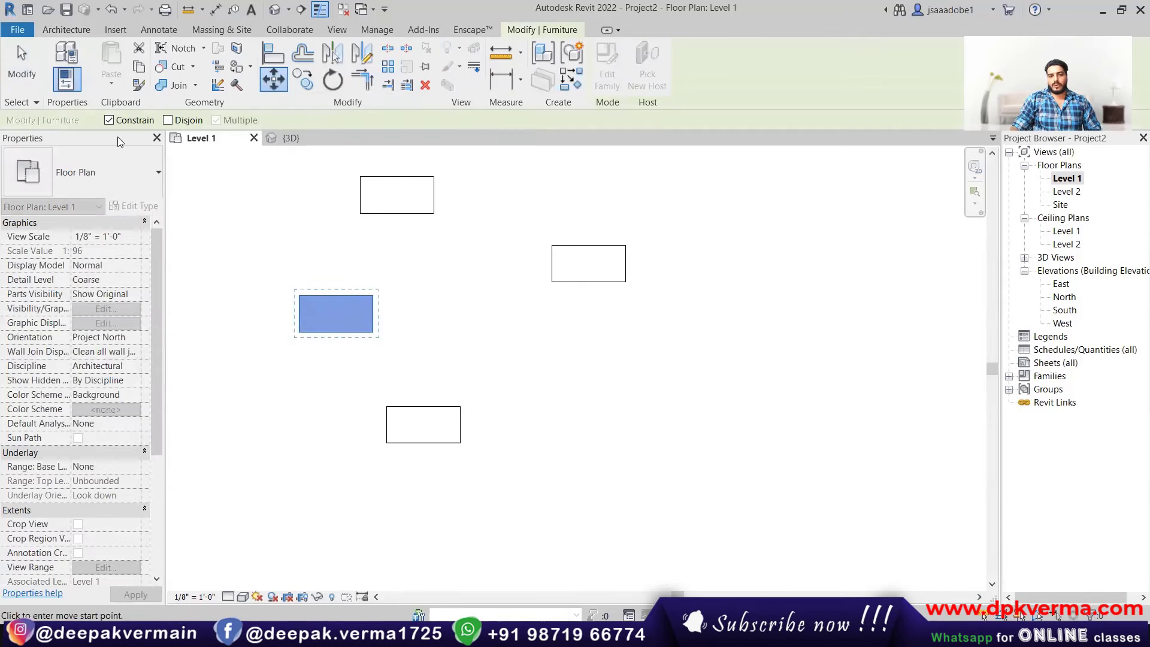
scroll(330, 281, up, 1)
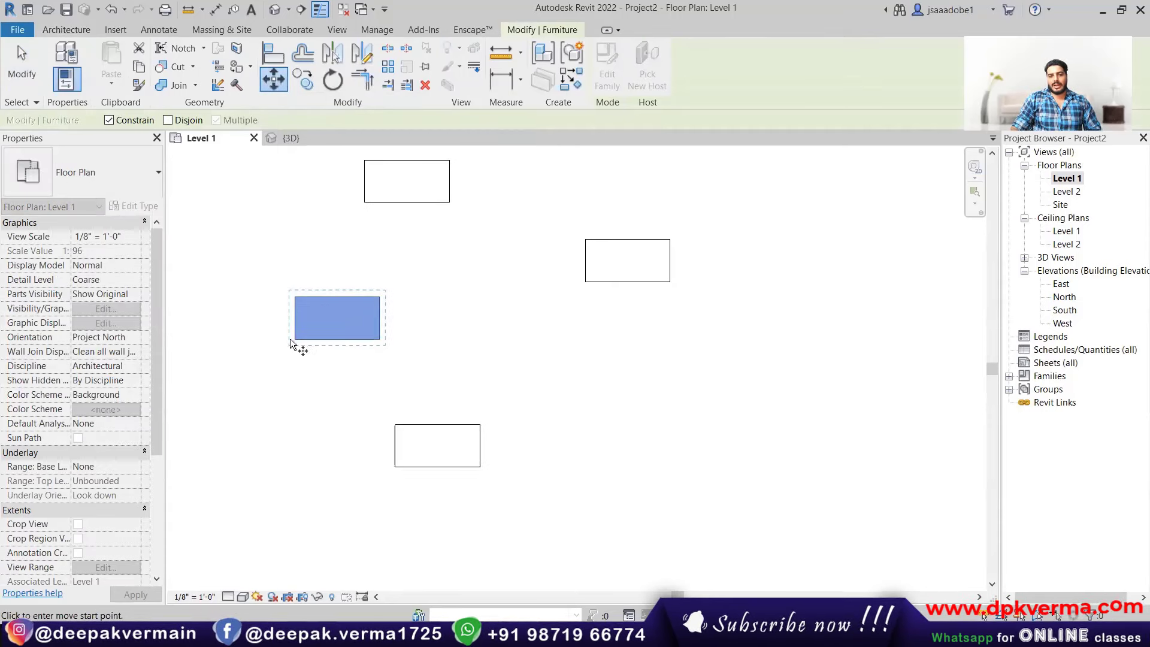
scroll(291, 354, up, 1)
scroll(290, 356, up, 2)
click(109, 121)
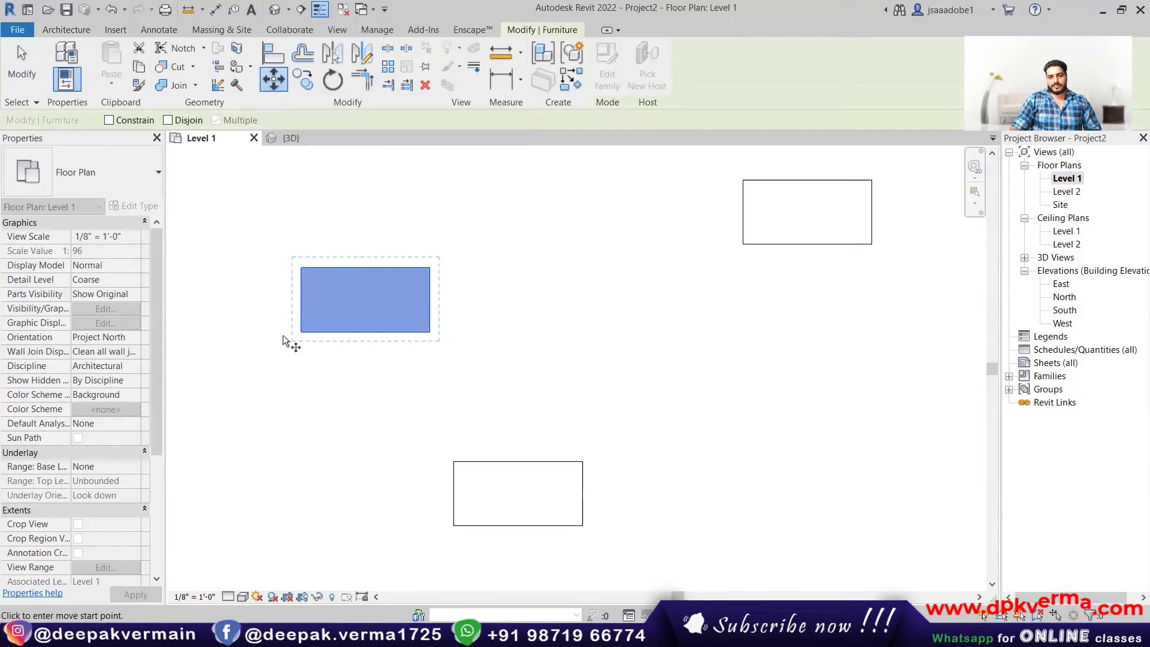
click(302, 332)
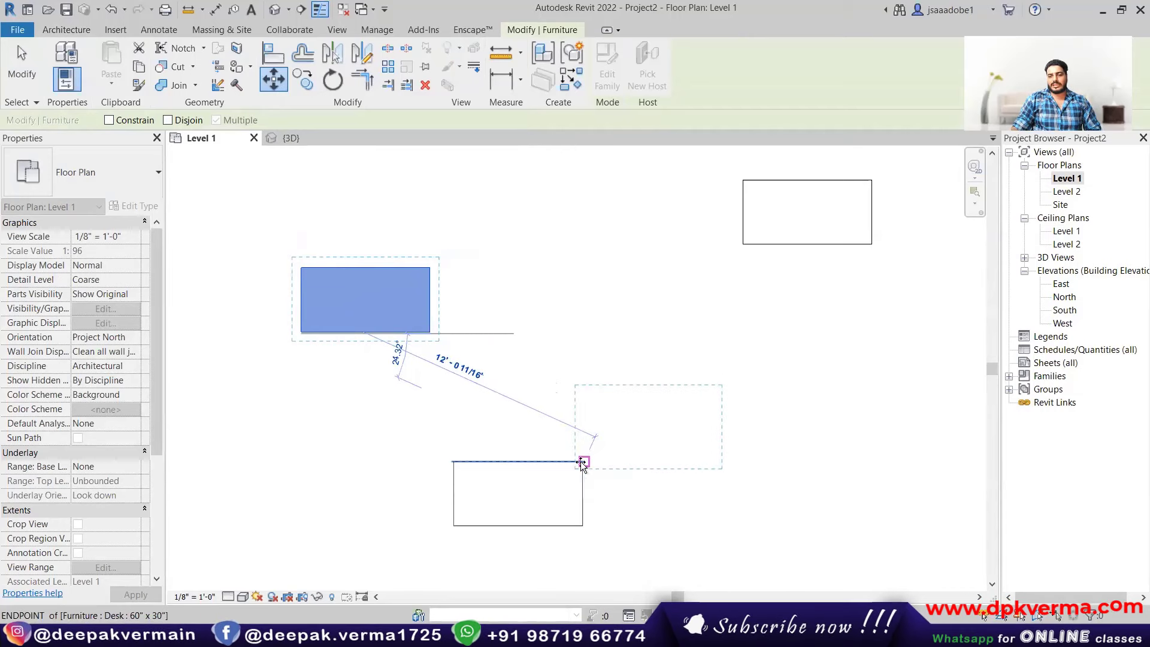
click(581, 462)
- Drag the desk back up-left between the top and bottom desks
mouse_move(646, 448)
middle_down()
mouse_move(568, 394)
mouse_move(560, 432)
middle_up()
scroll(568, 386, down, 1)
scroll(569, 436, down, 1)
scroll(577, 441, down, 1)
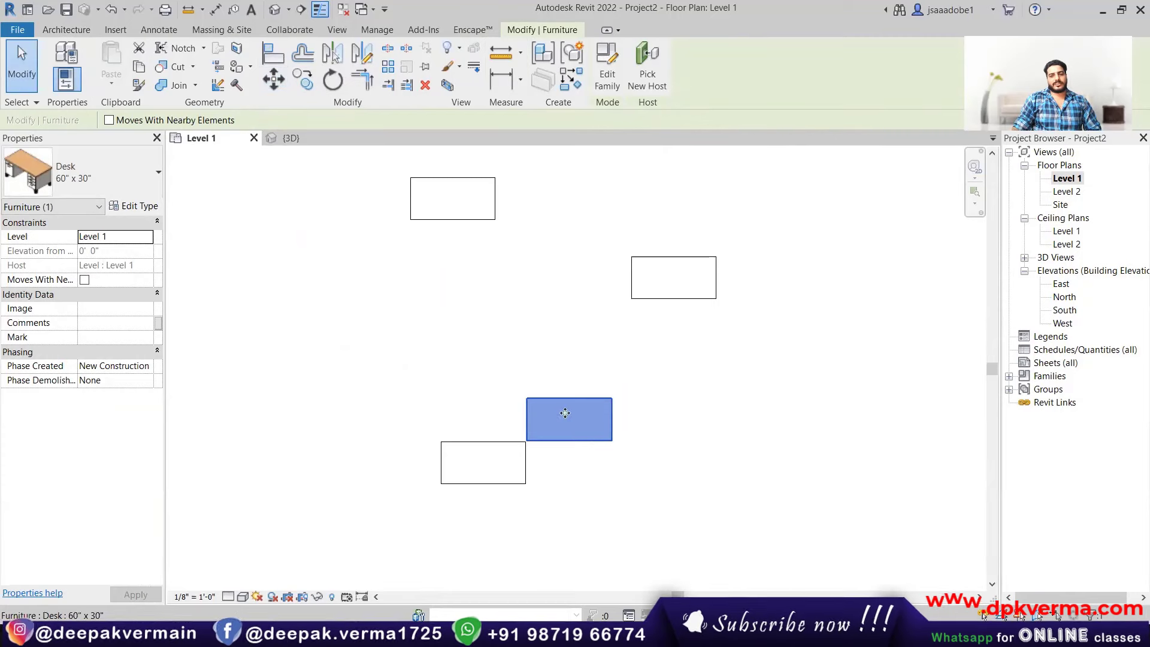
drag(555, 396, 412, 307)
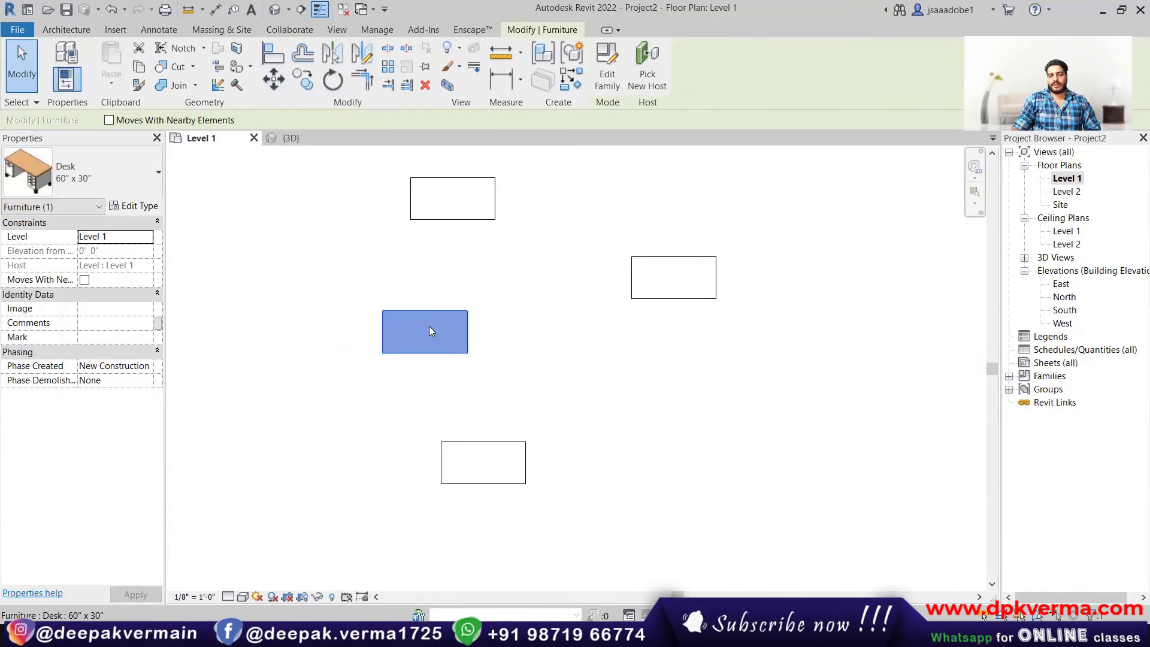
scroll(426, 332, down, 1)
click(273, 79)
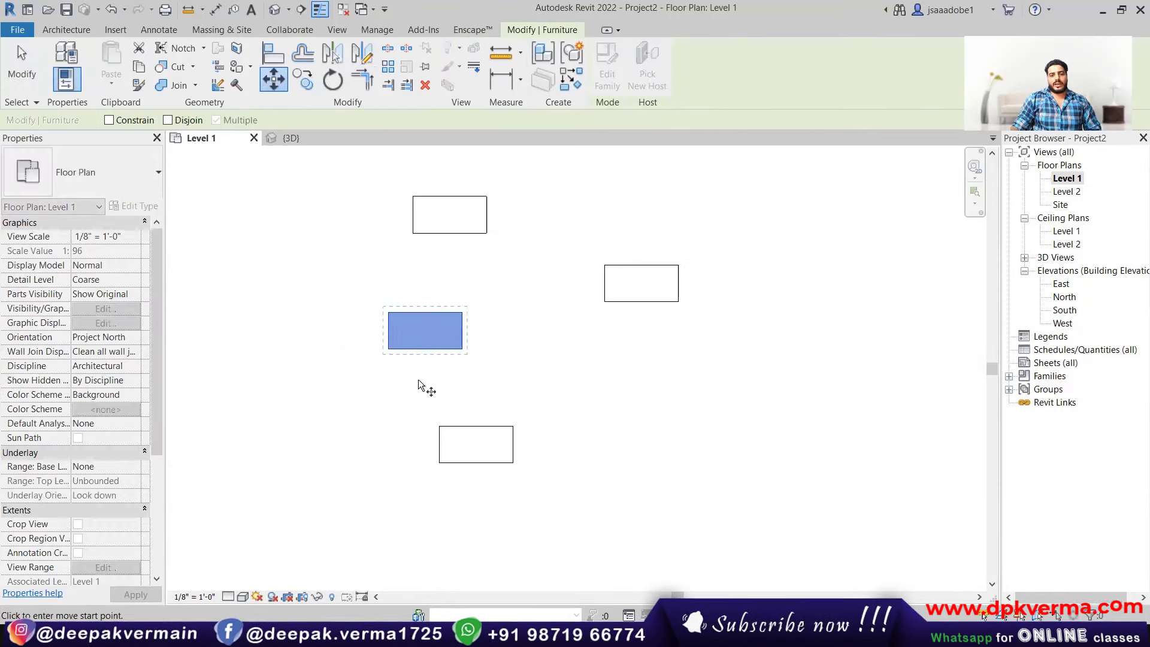
- Move the desk 20' 0" right with Constrain on, then deselect it
click(387, 350)
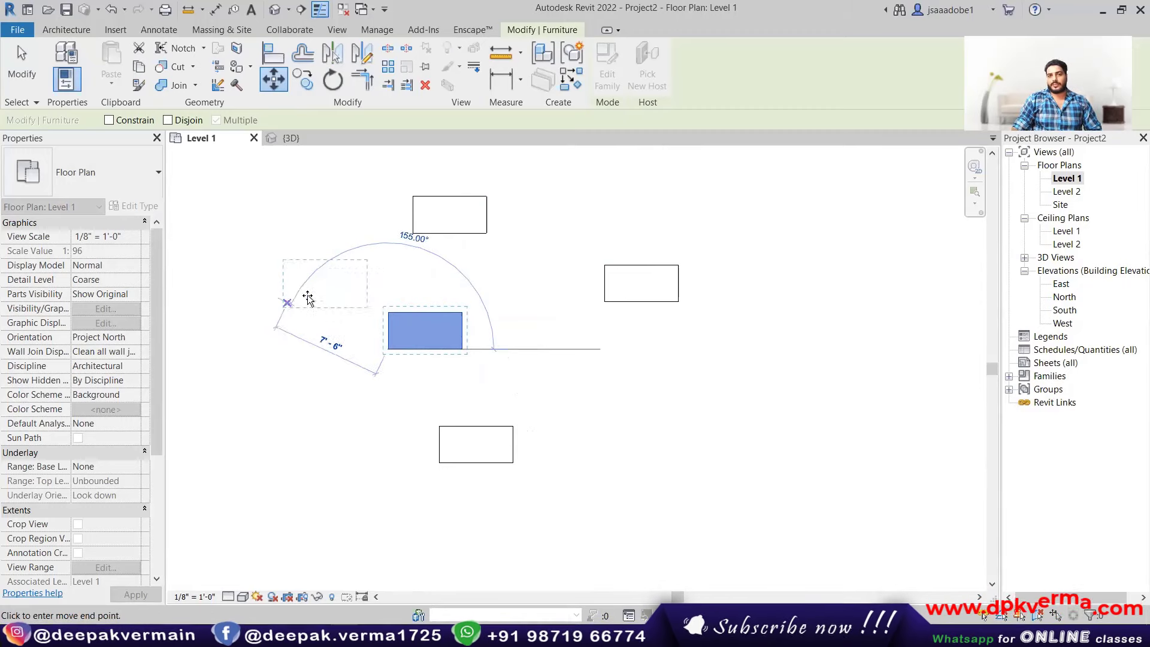
click(109, 121)
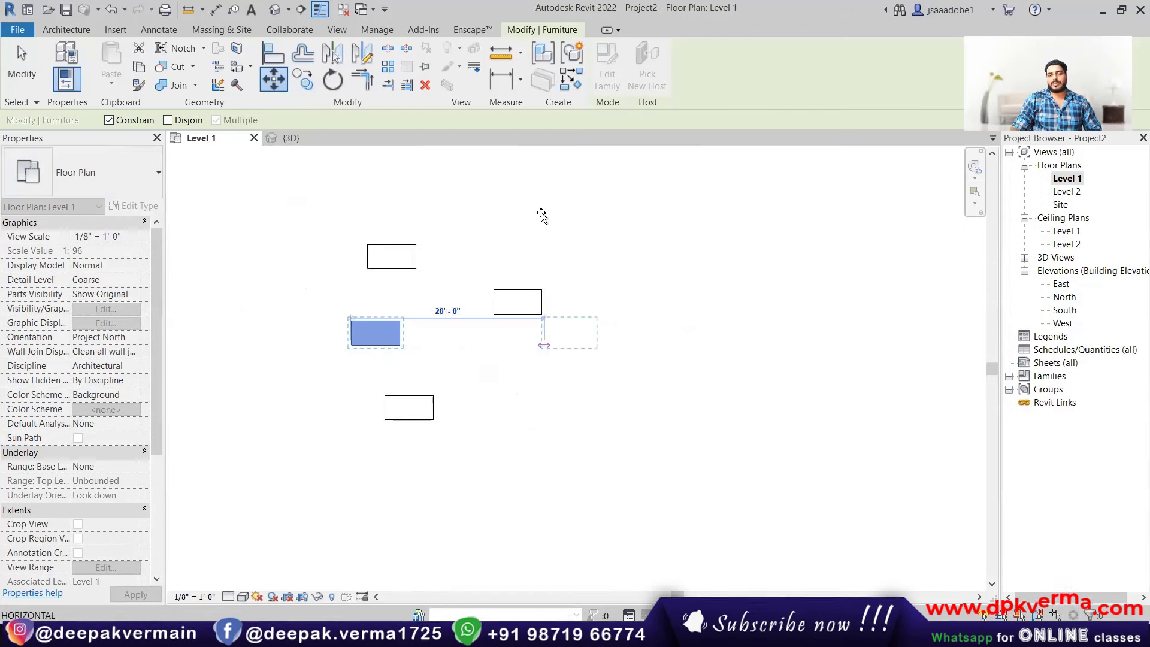
scroll(539, 240, down, 1)
click(573, 350)
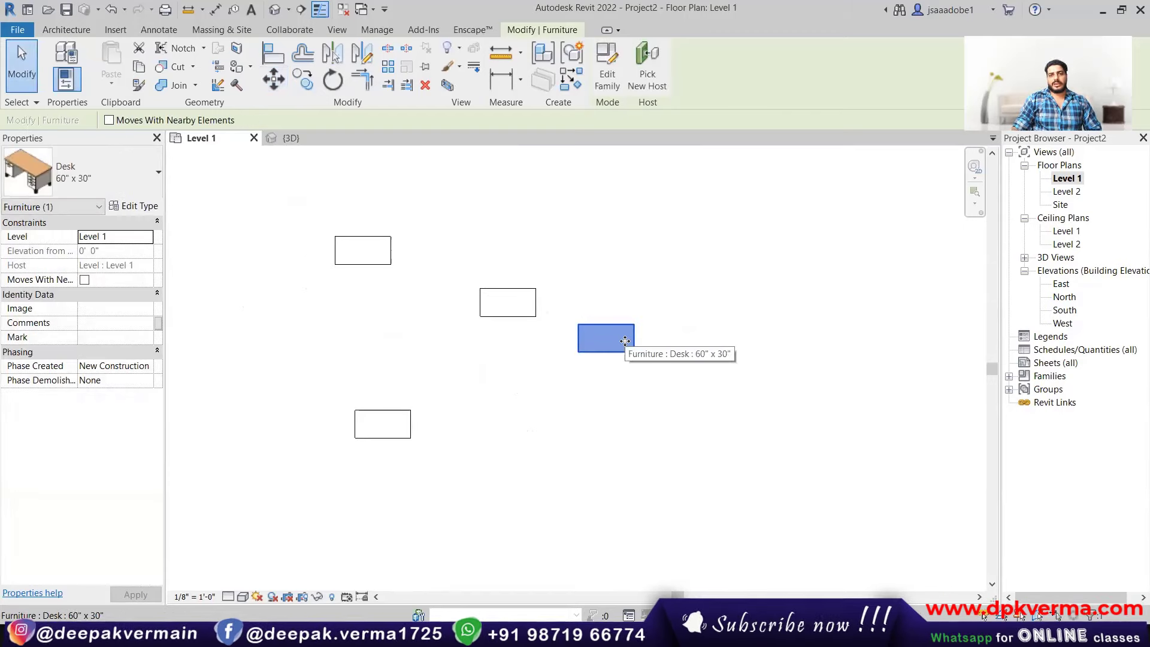
middle_drag(606, 357, 565, 364)
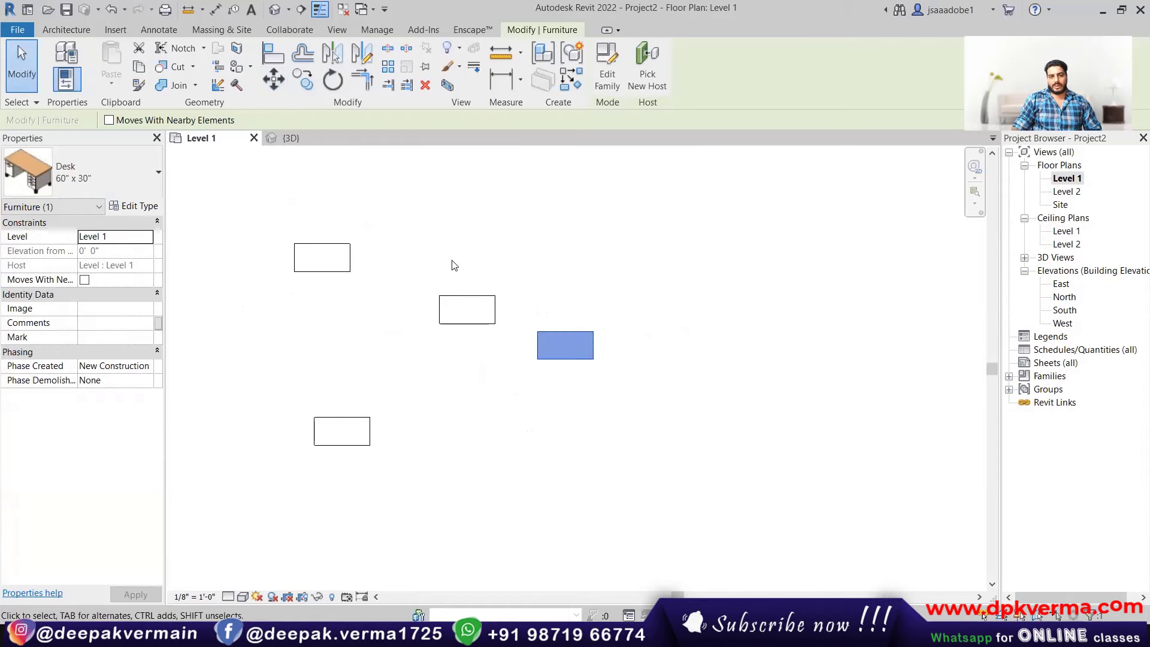
key(Escape)
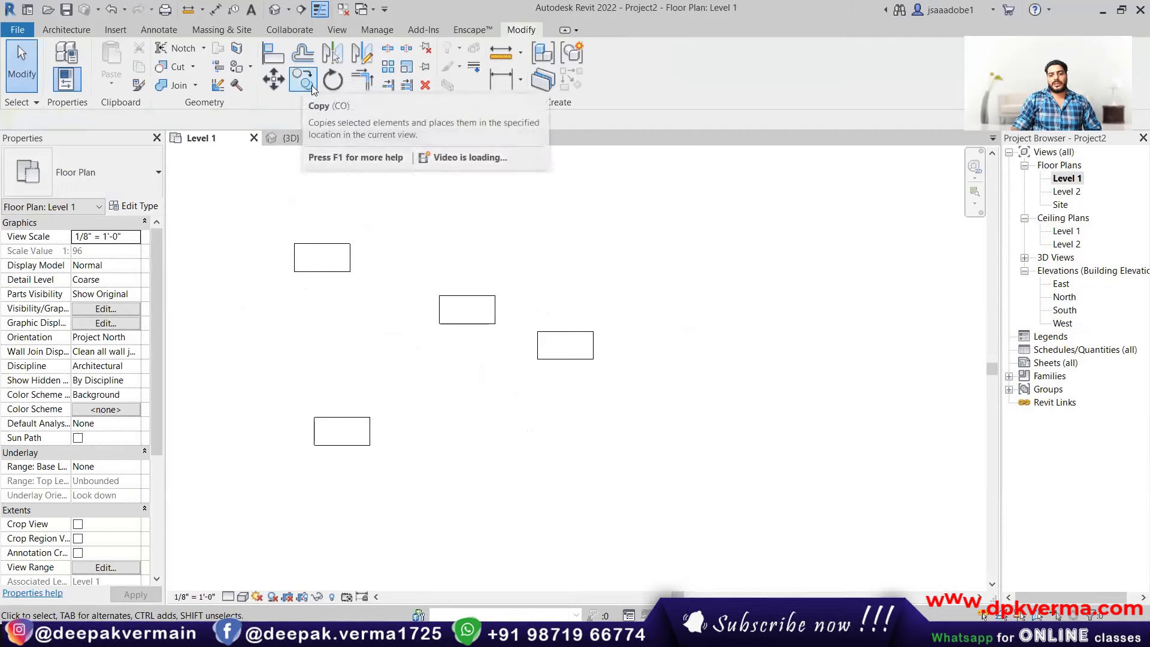
- Copy the right-hand desk once, placing the copy up and to the right
click(565, 337)
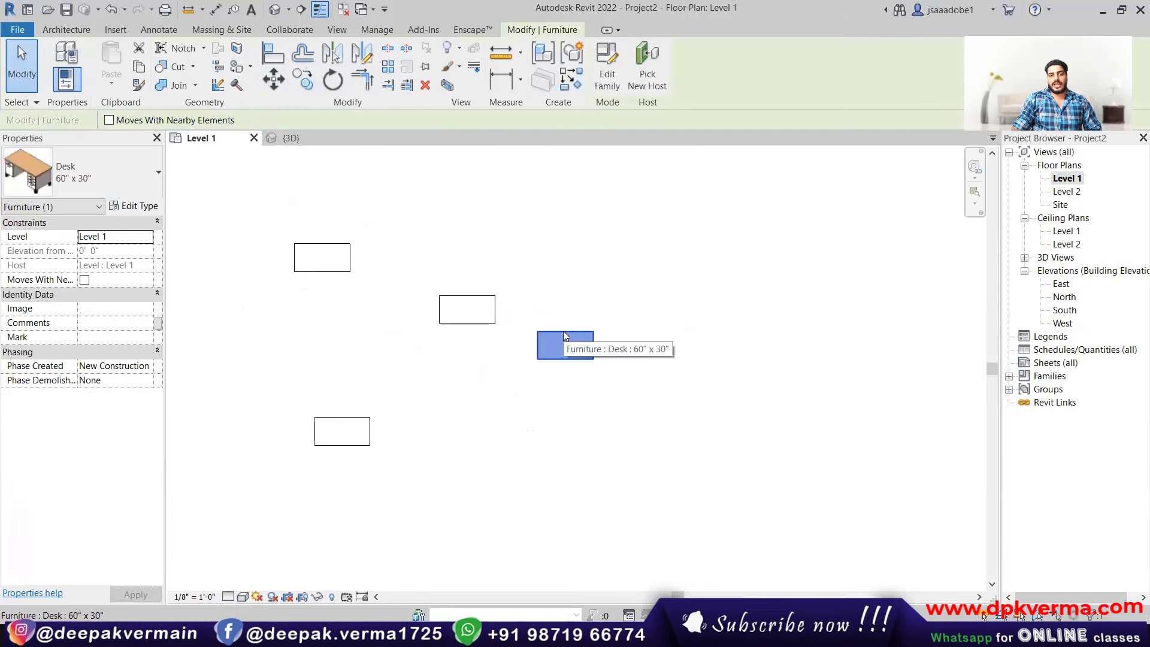
click(302, 81)
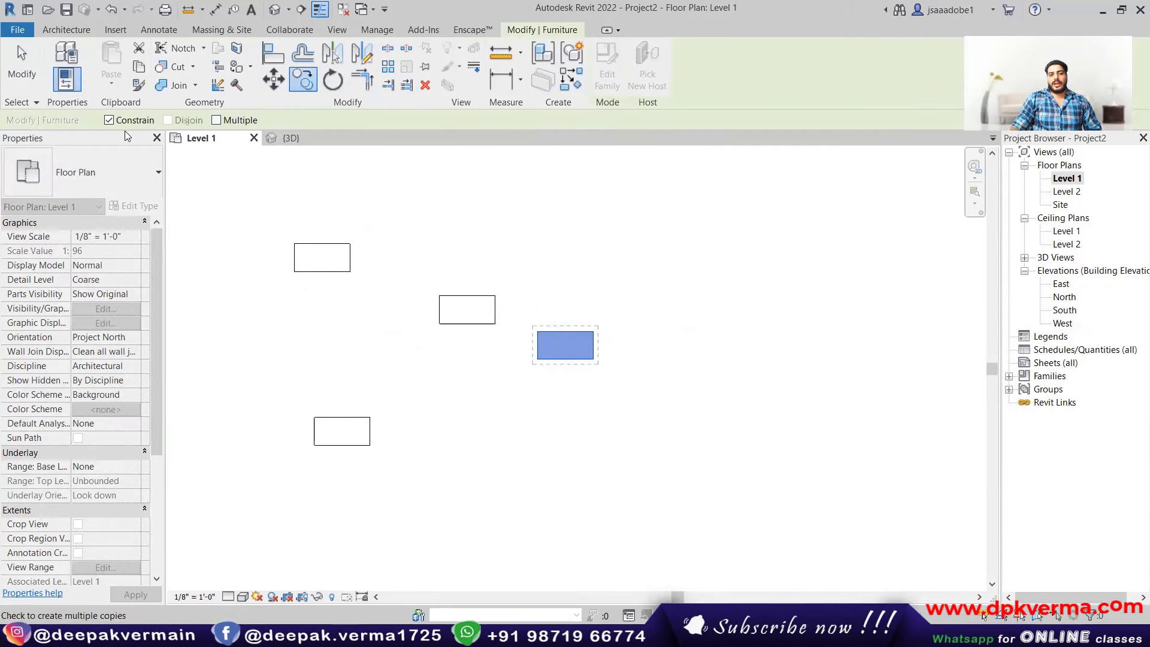
middle_drag(567, 361, 489, 343)
scroll(490, 340, up, 2)
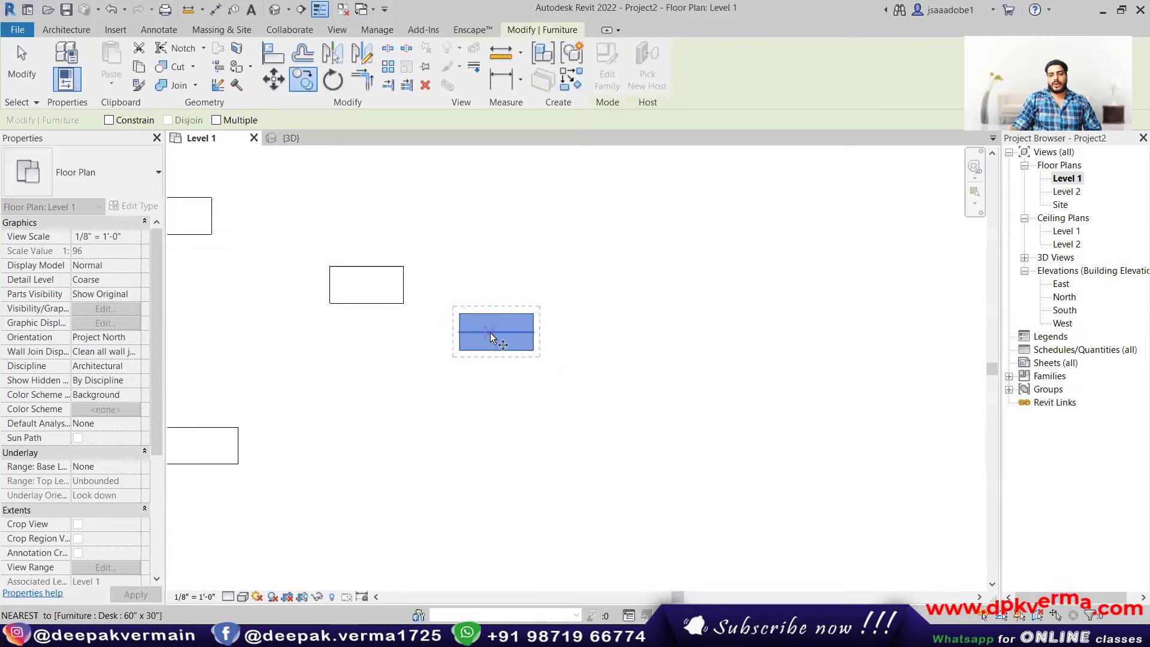
click(495, 332)
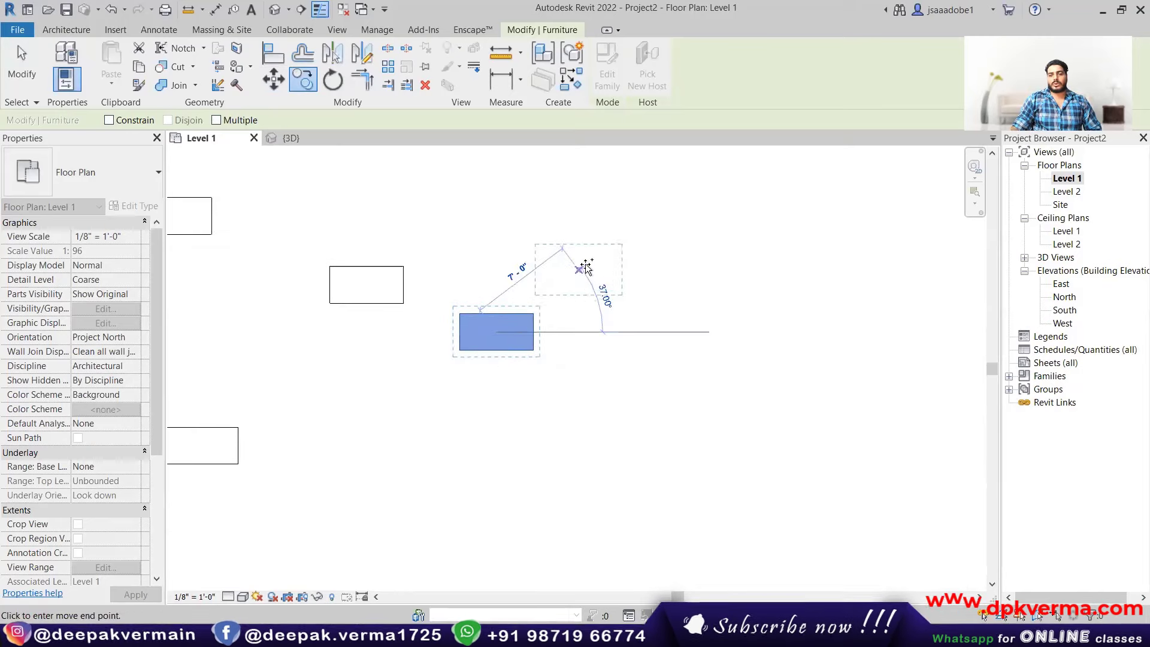
click(607, 245)
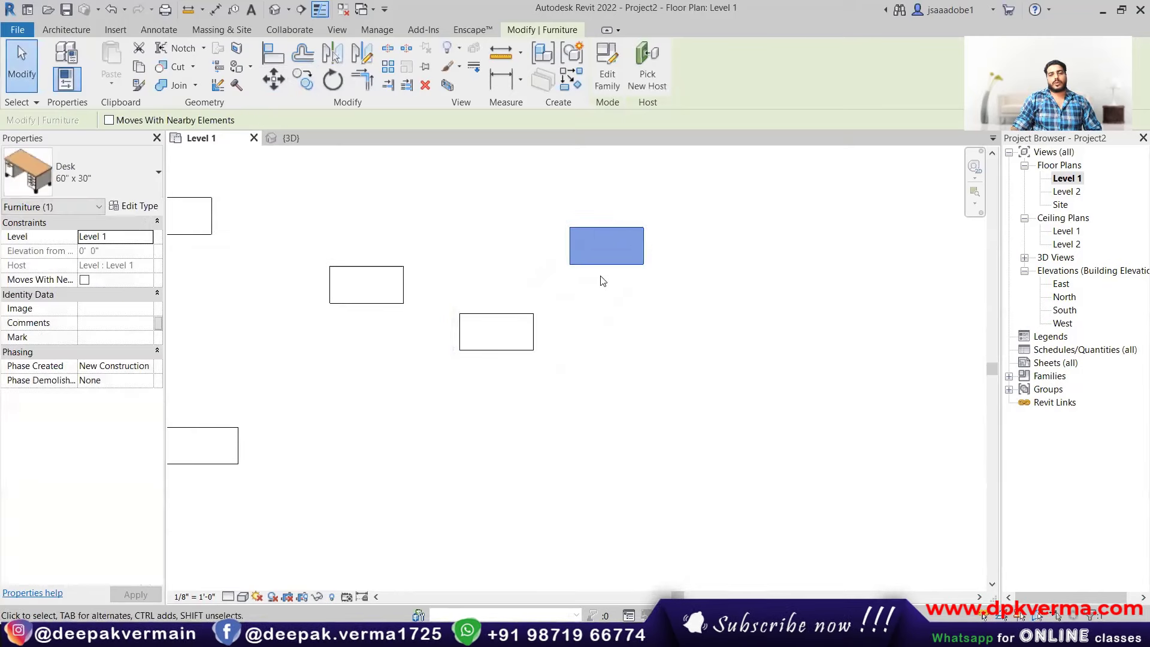
middle_drag(602, 281, 551, 289)
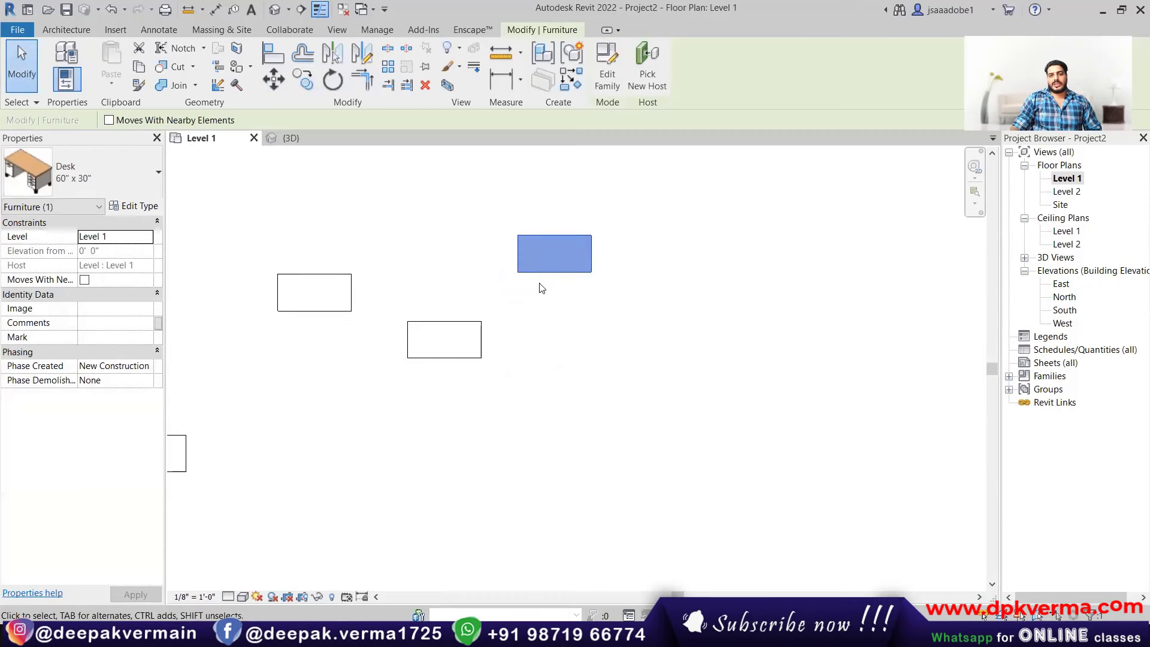
- Copy the new desk 9'-0" to the right with Constrain turned on
key(c)
key(o)
click(555, 254)
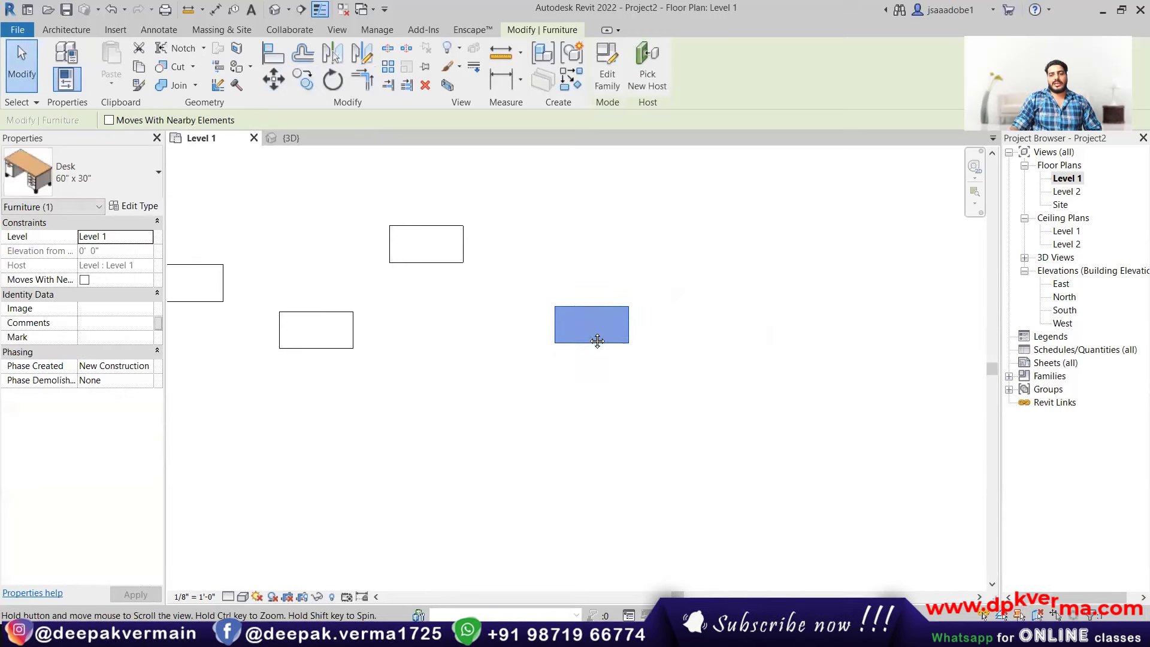
middle_drag(598, 341, 567, 346)
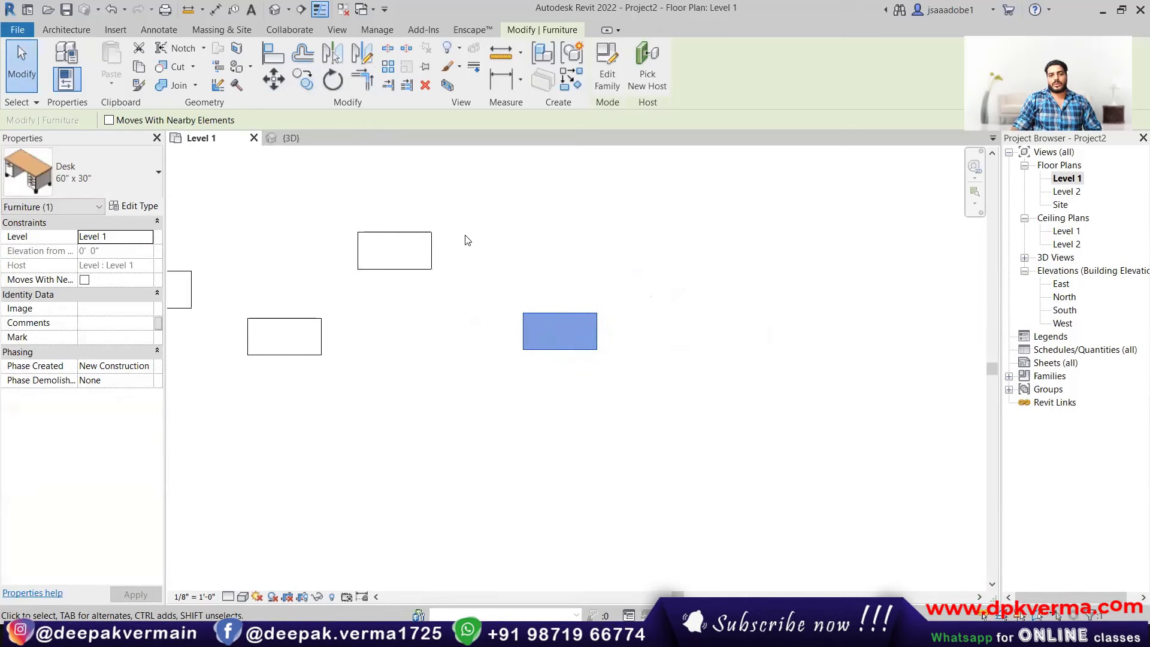
click(302, 91)
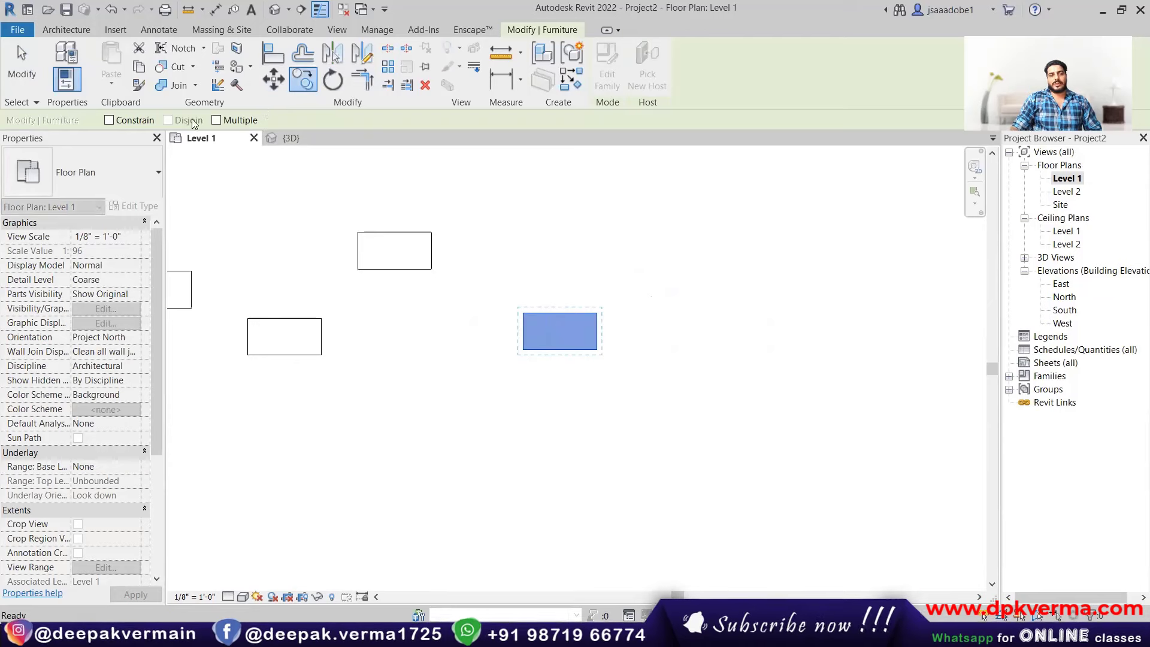
click(110, 121)
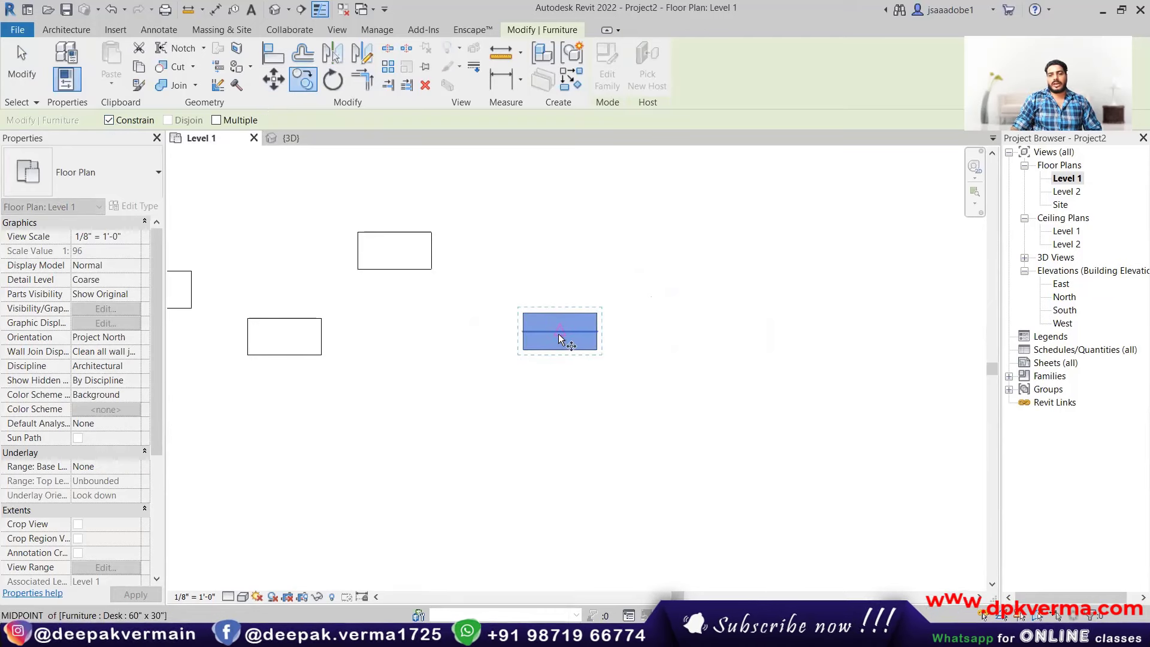
click(560, 331)
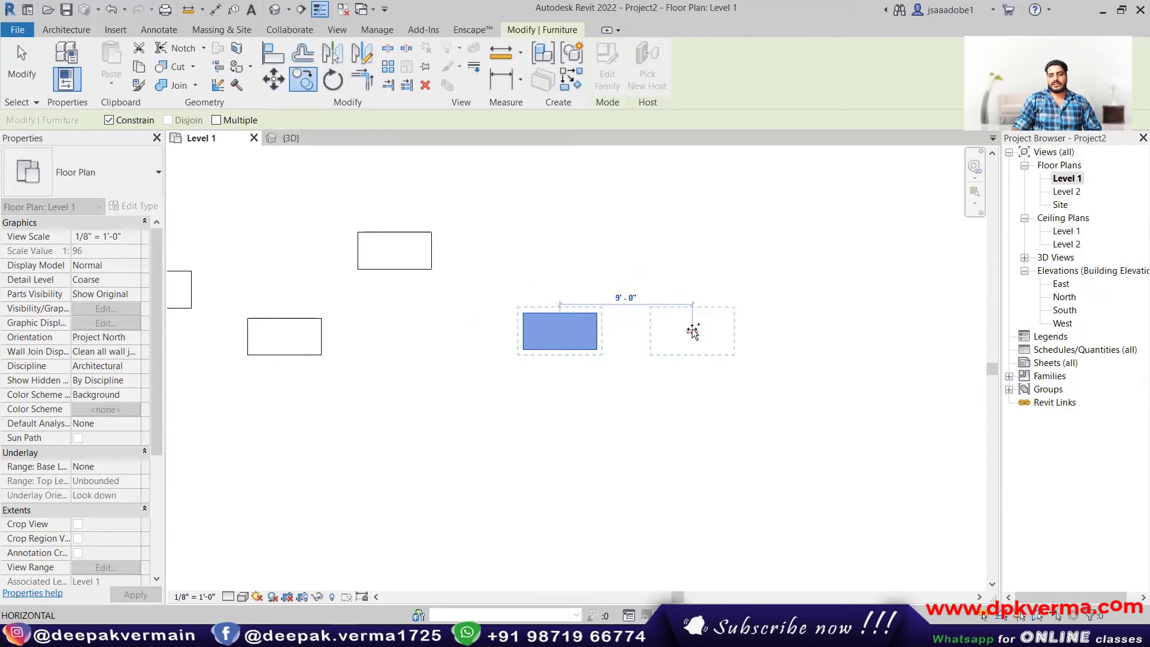
click(693, 332)
middle_drag(660, 336, 623, 342)
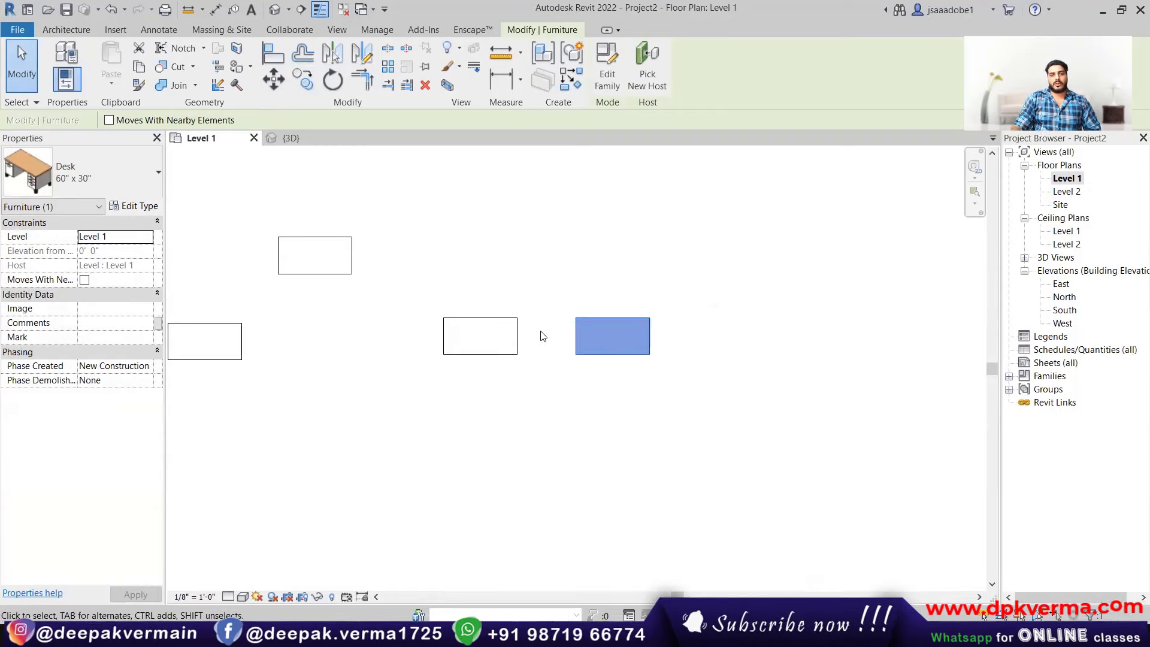
middle_drag(550, 336, 500, 348)
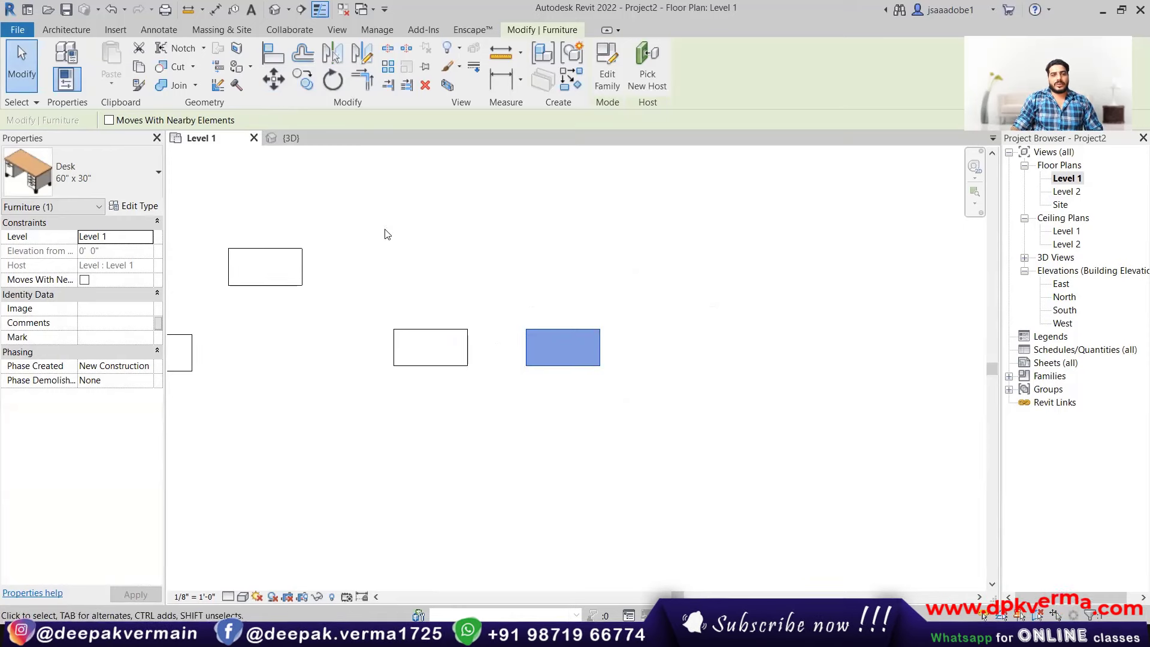
- With Multiple on, copy the desk three times along the lower row and five times in an upper row
click(304, 83)
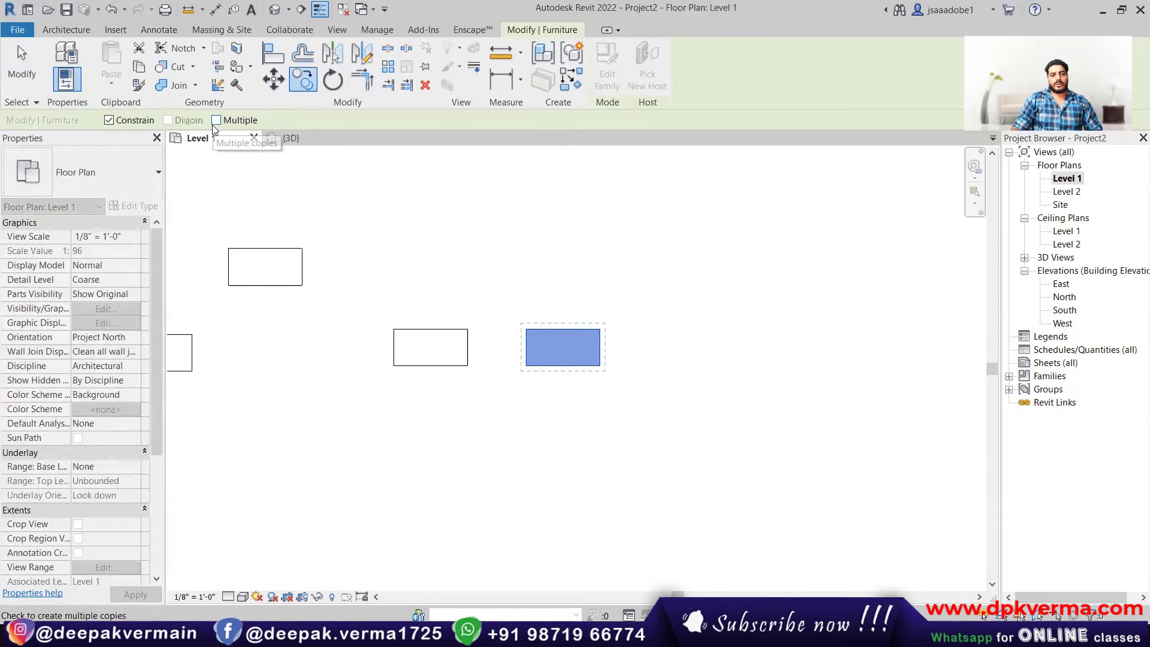
click(217, 120)
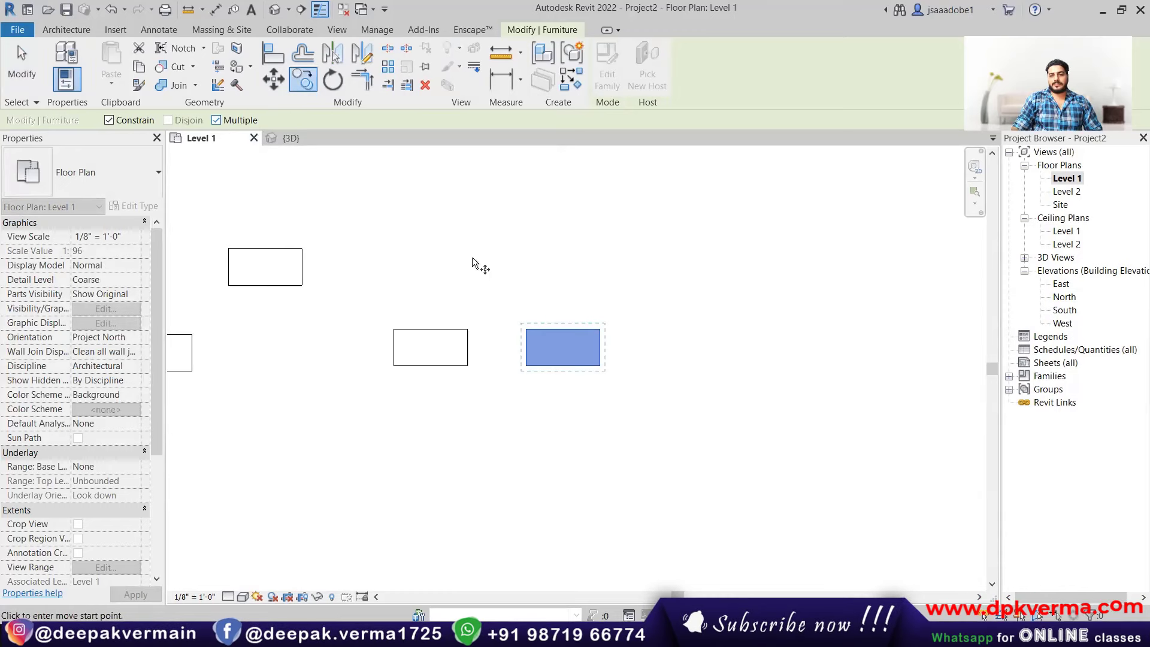
click(531, 364)
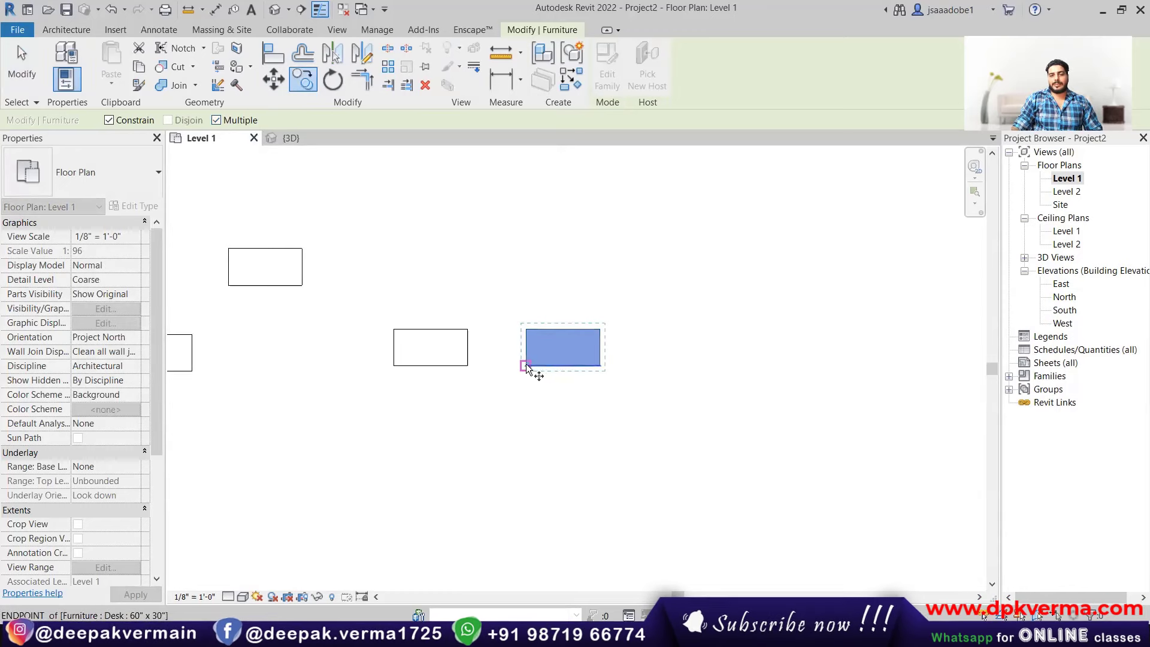
click(640, 368)
click(756, 371)
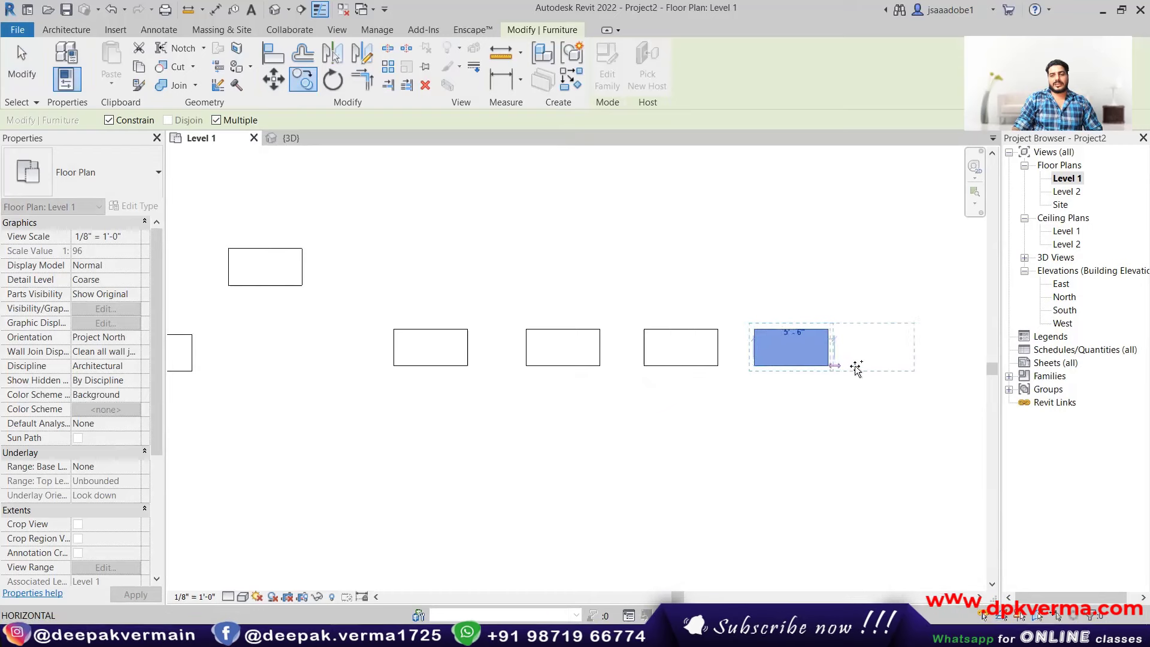
click(863, 369)
click(858, 274)
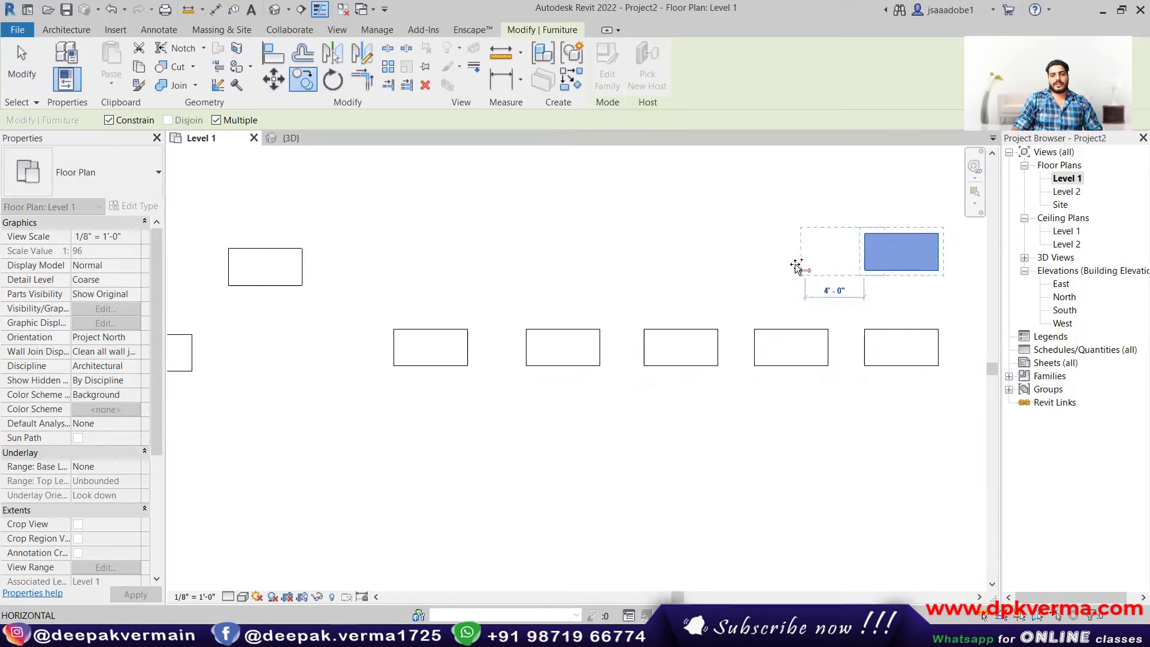
click(756, 269)
click(622, 271)
click(497, 270)
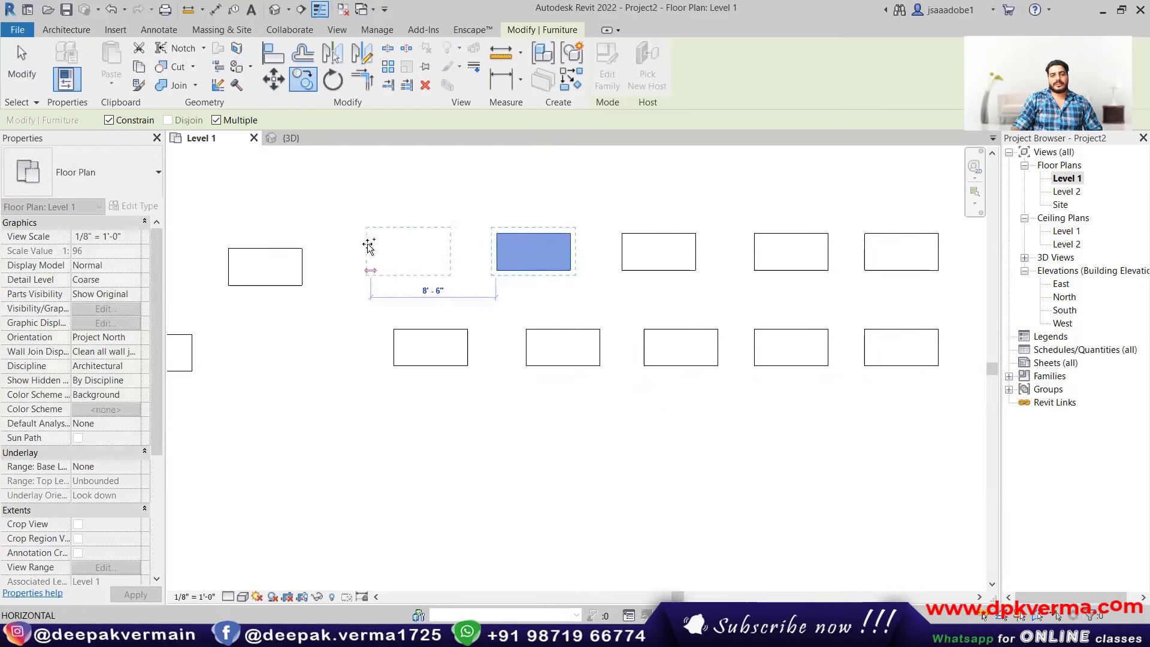
click(372, 270)
right_click(482, 183)
click(503, 193)
scroll(576, 317, down, 2)
- Window-select thirteen desks and delete them, leaving two
scroll(575, 317, down, 1)
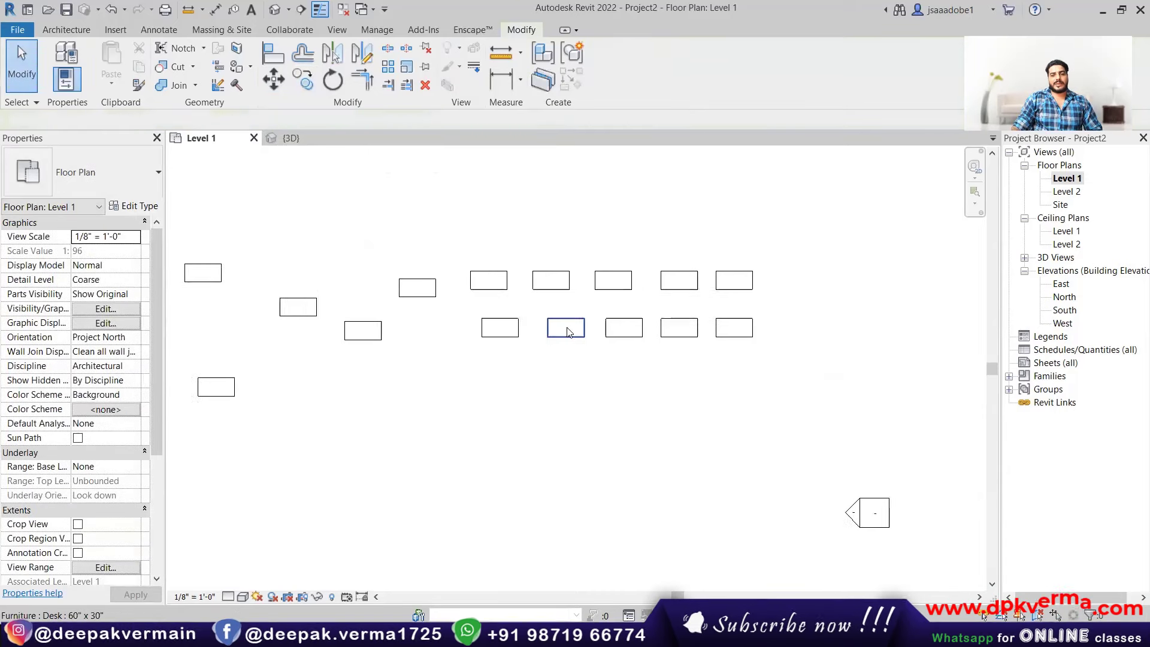
scroll(564, 324, down, 1)
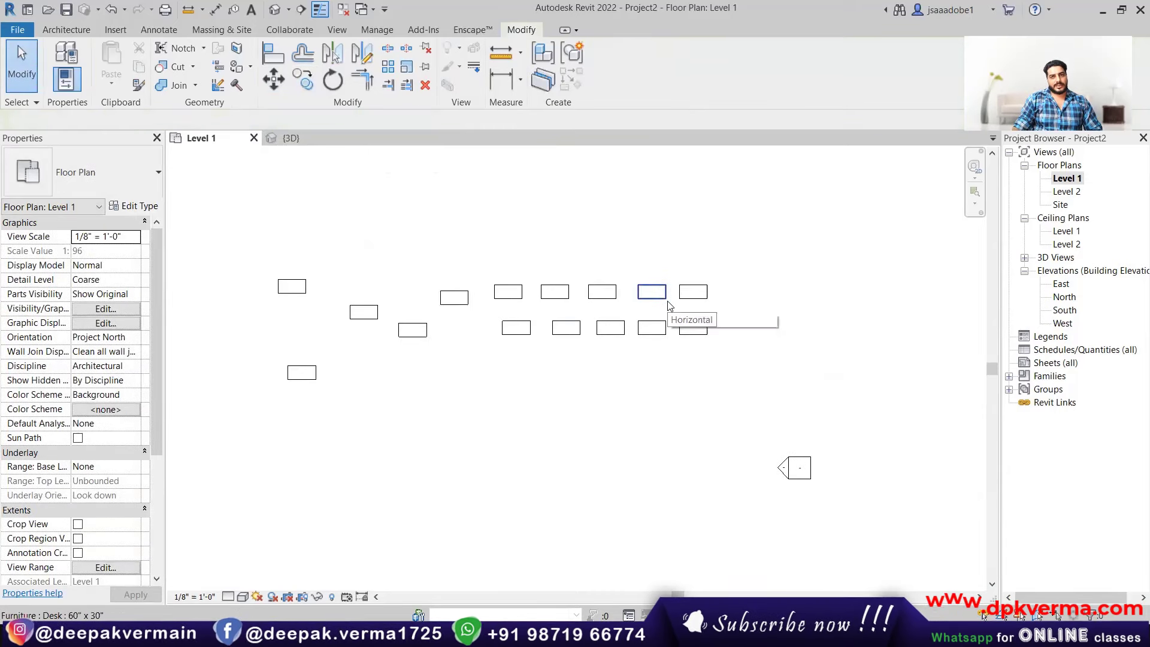
drag(241, 244, 778, 426)
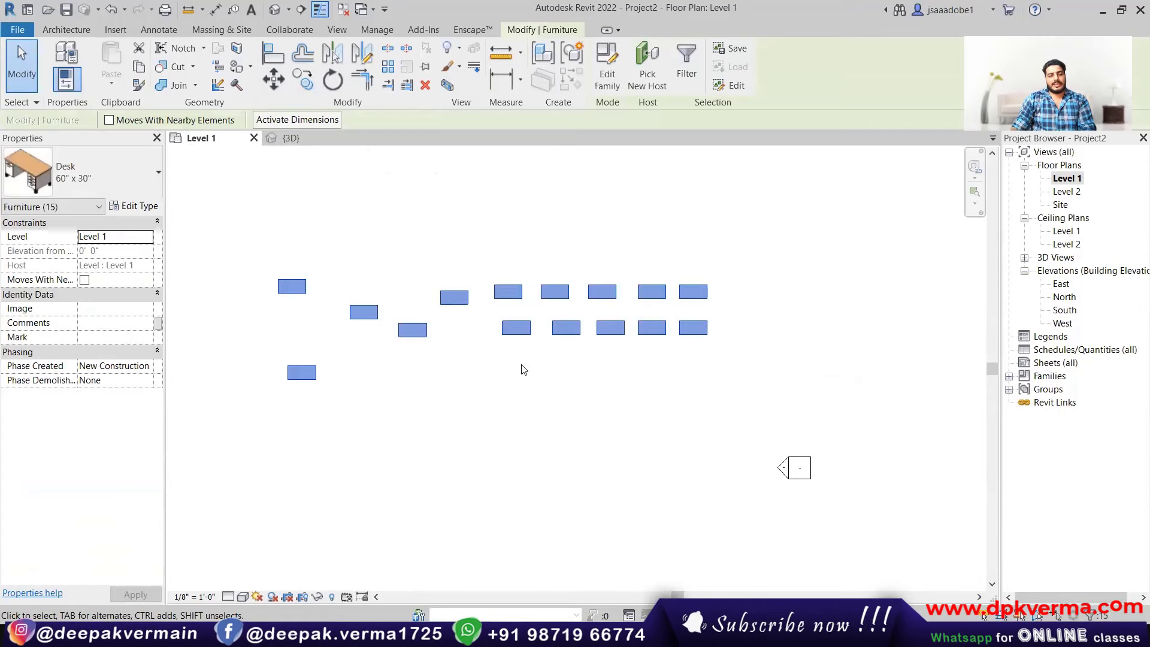
key(Escape)
drag(788, 240, 339, 378)
key(Delete)
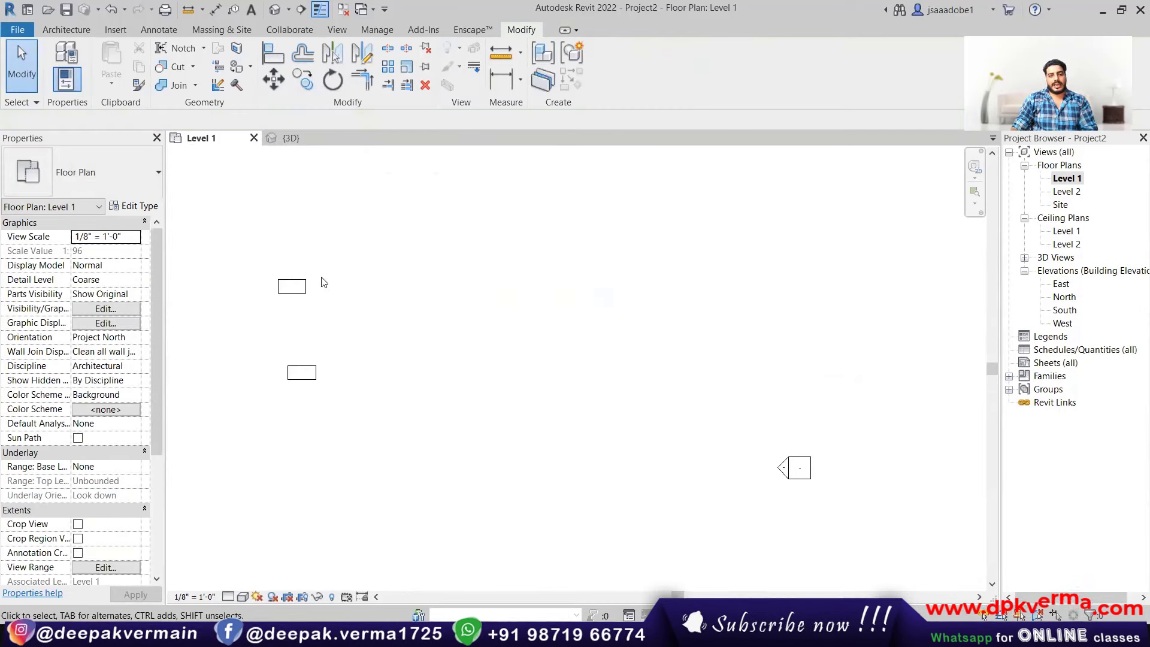
- Drag the upper remaining desk so it lines up directly above the lower one
scroll(324, 307, up, 2)
middle_drag(329, 295, 336, 323)
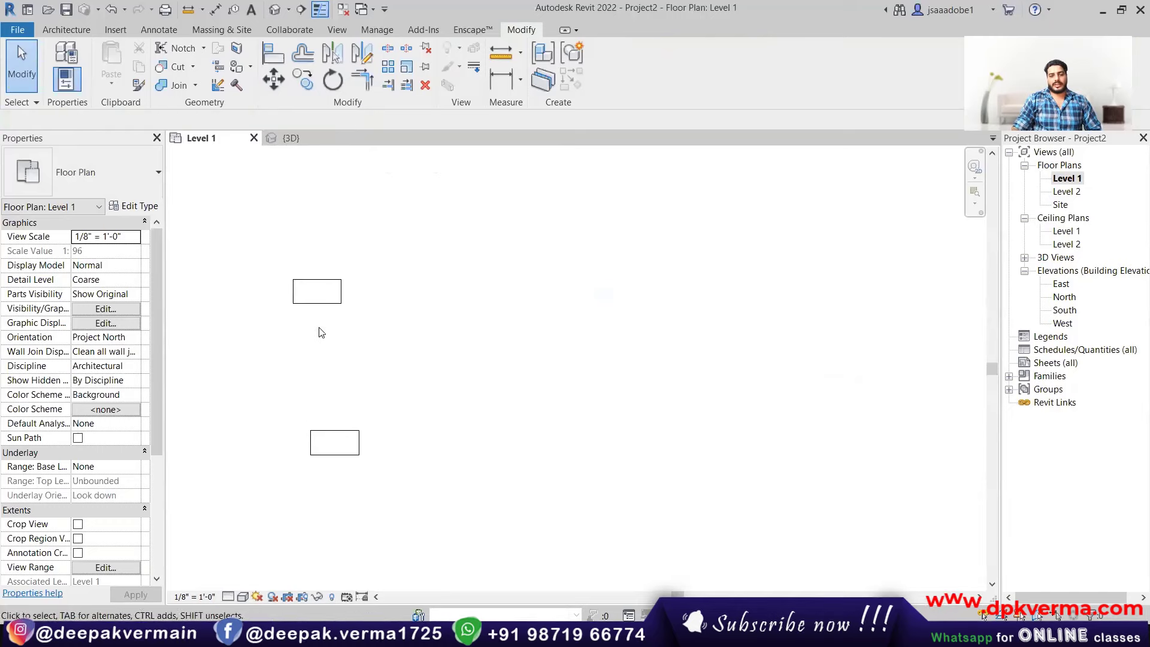
scroll(354, 329, up, 2)
click(352, 317)
mouse_move(352, 318)
mouse_down()
mouse_move(358, 406)
mouse_move(370, 405)
mouse_up()
middle_drag(354, 455, 380, 382)
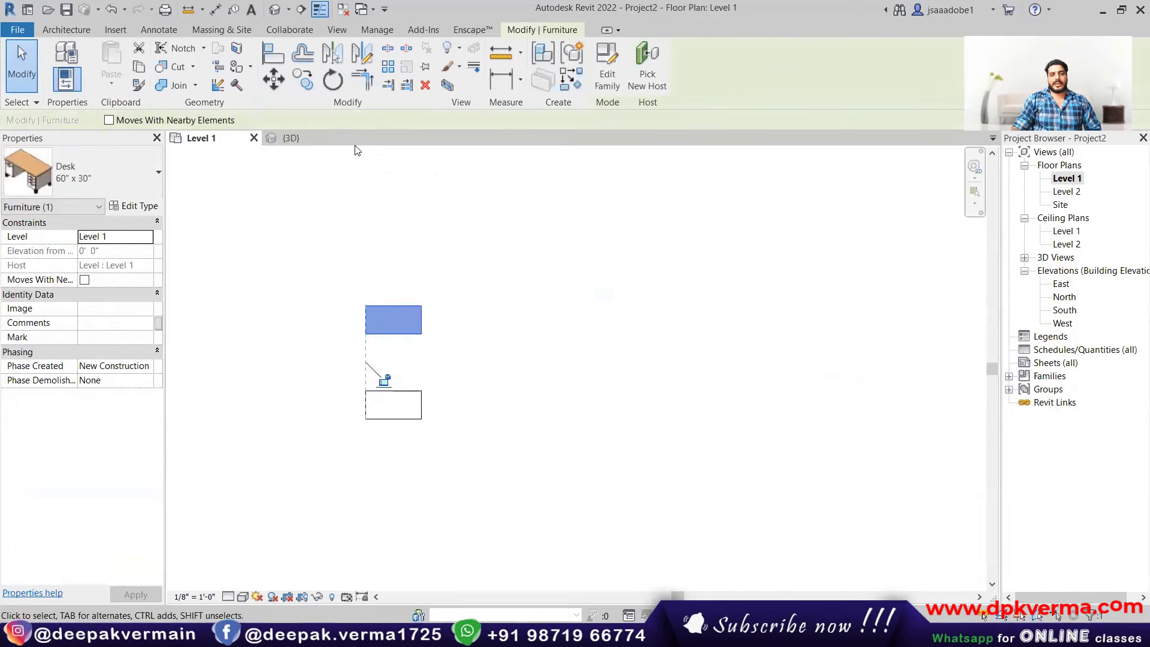
click(332, 86)
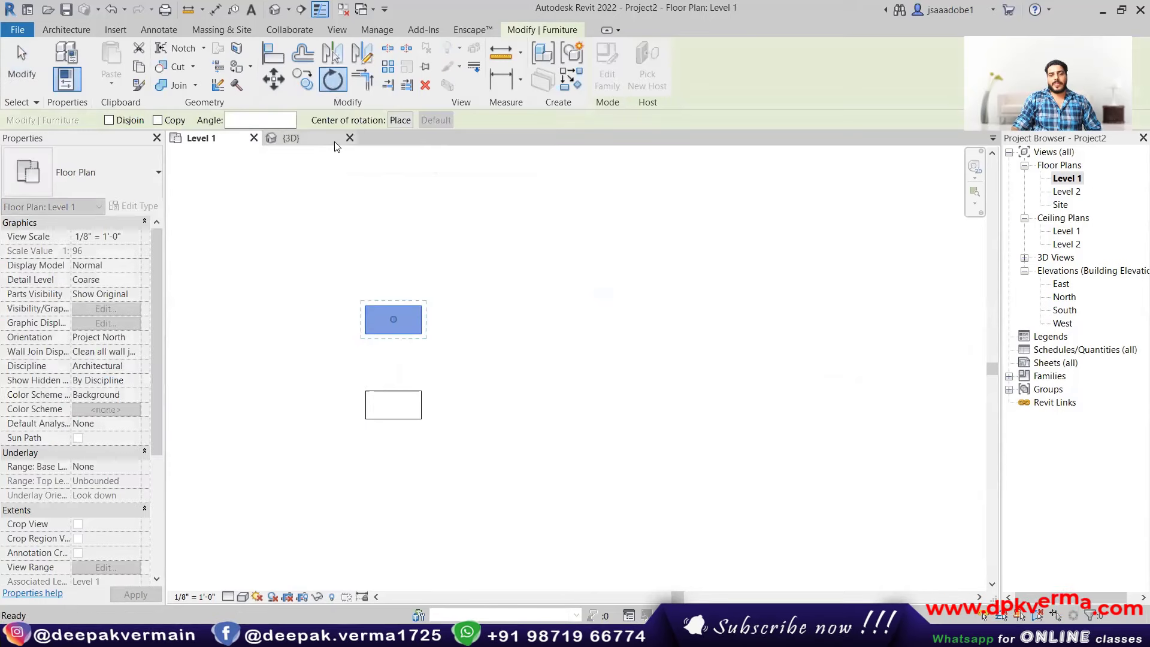
scroll(394, 322, up, 1)
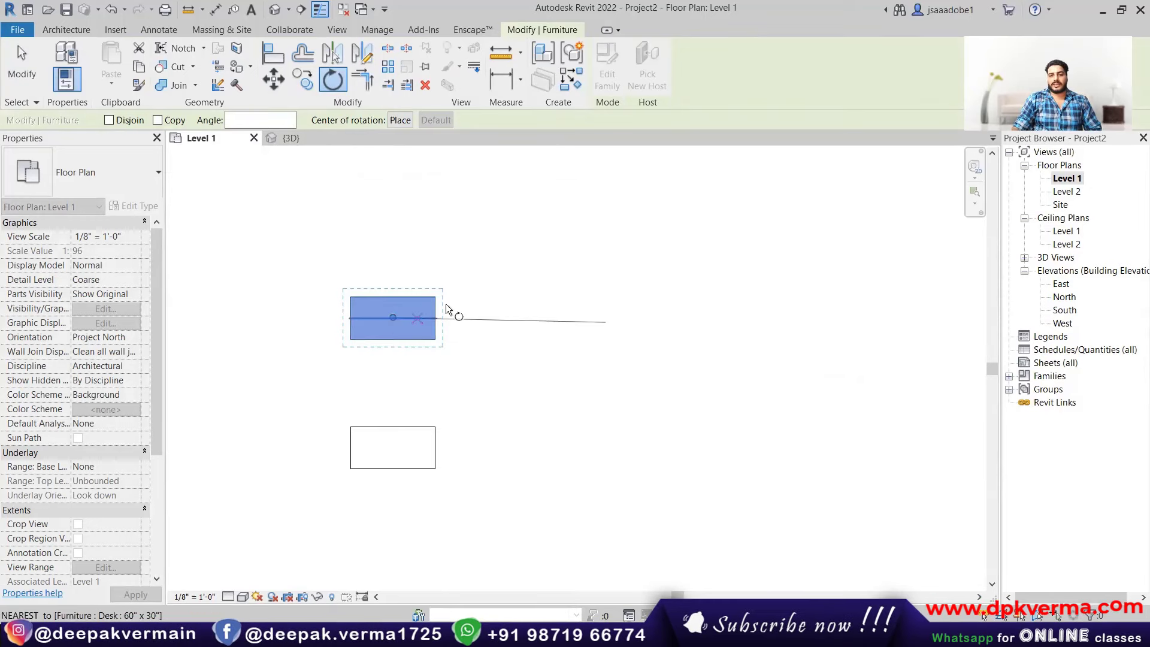
click(520, 318)
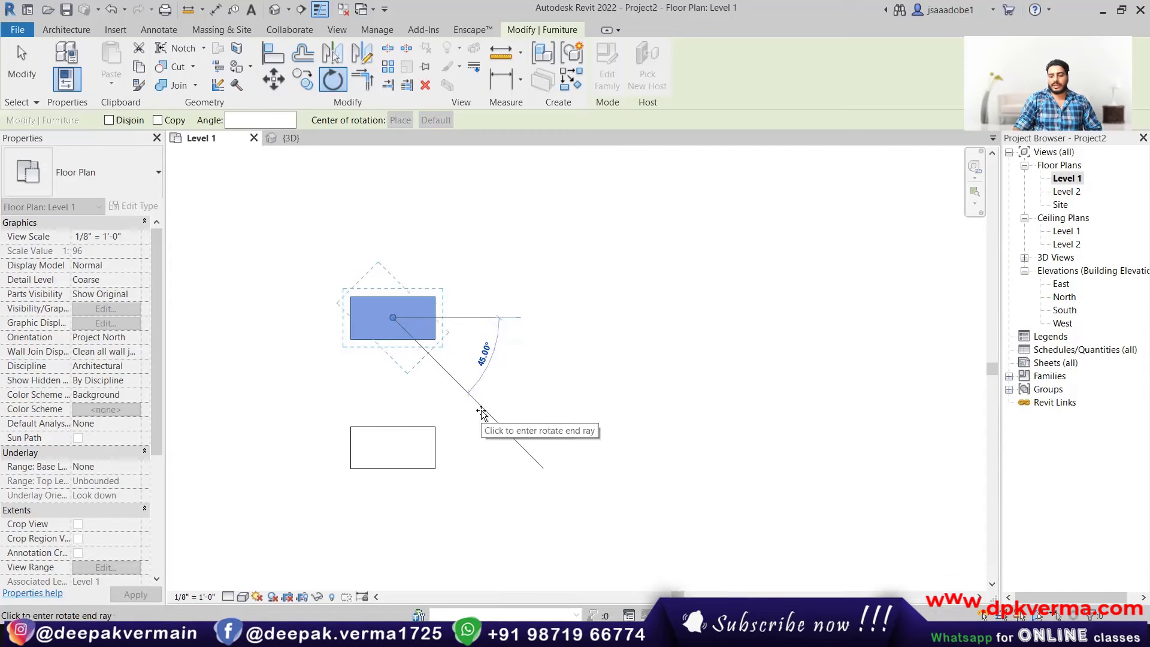
text(1)
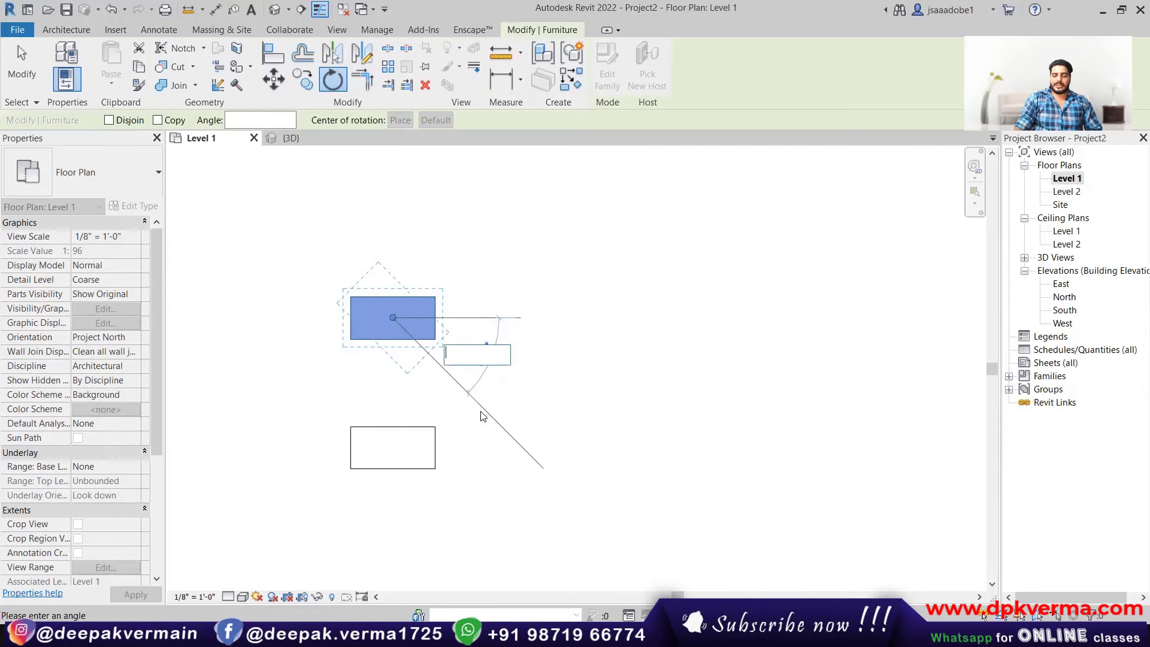
key(BackSpace)
text(45)
key(Return)
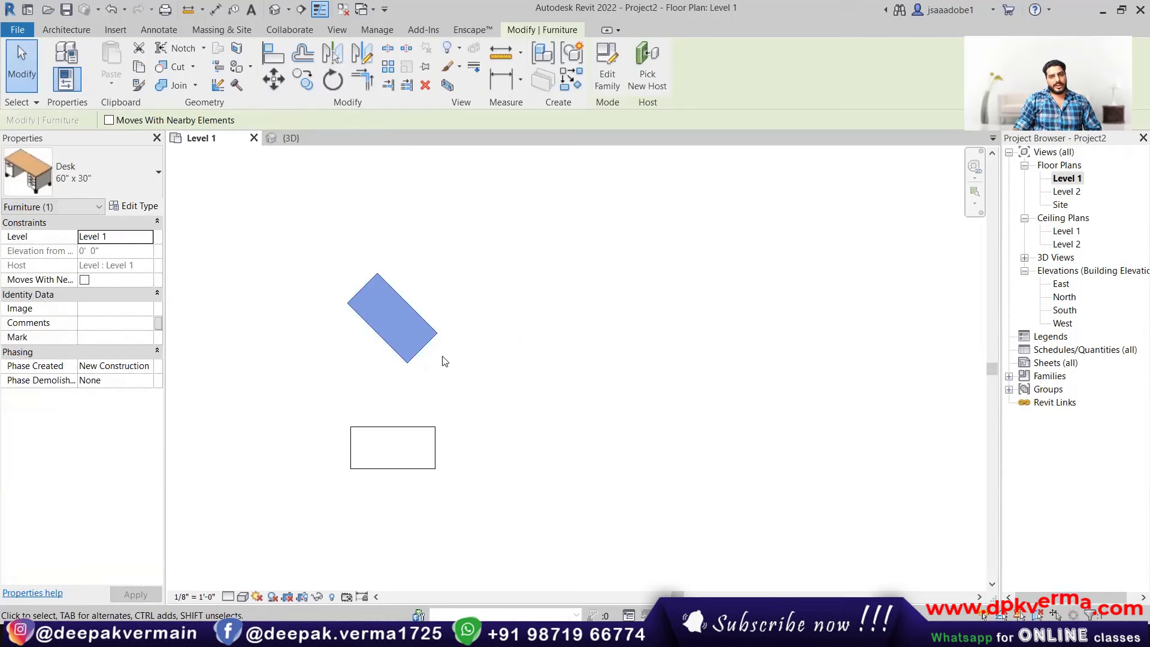
key(ctrl+z)
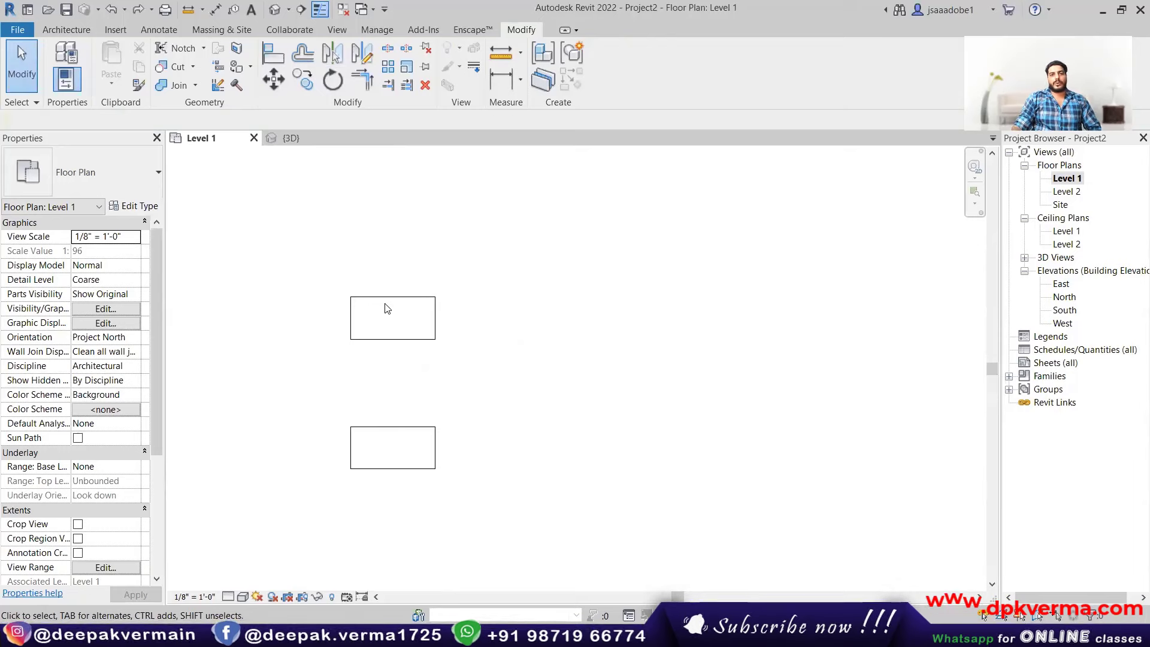
- Rotate the upper desk 90° about the lower desk's midpoint so it stands upright on its right
click(385, 302)
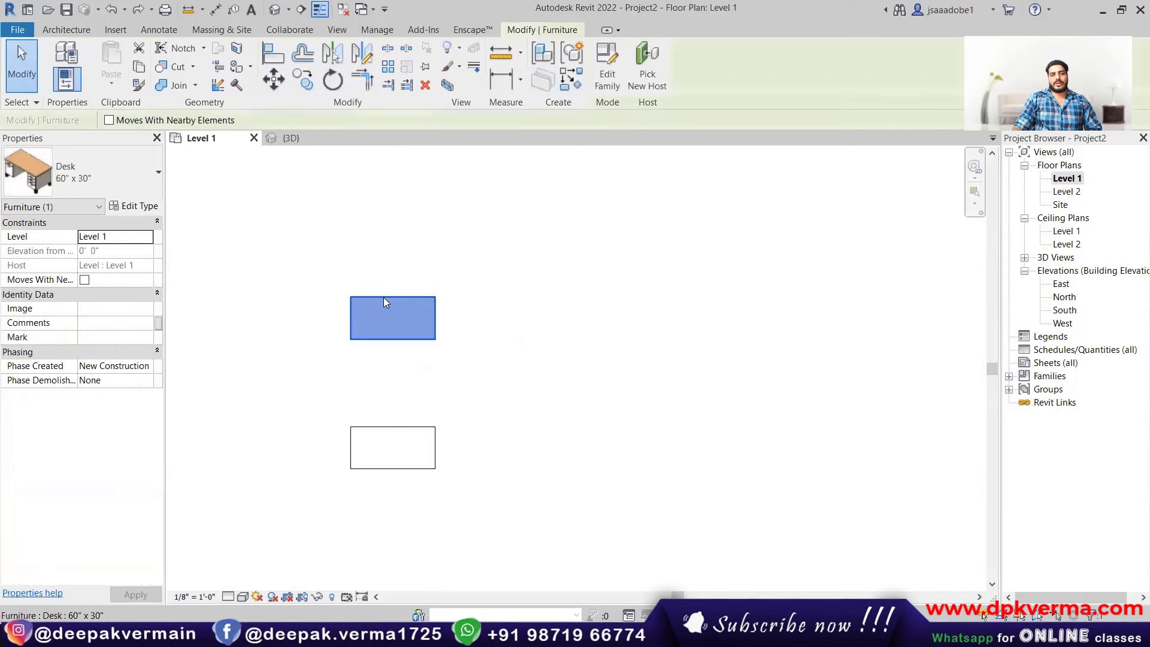
click(333, 79)
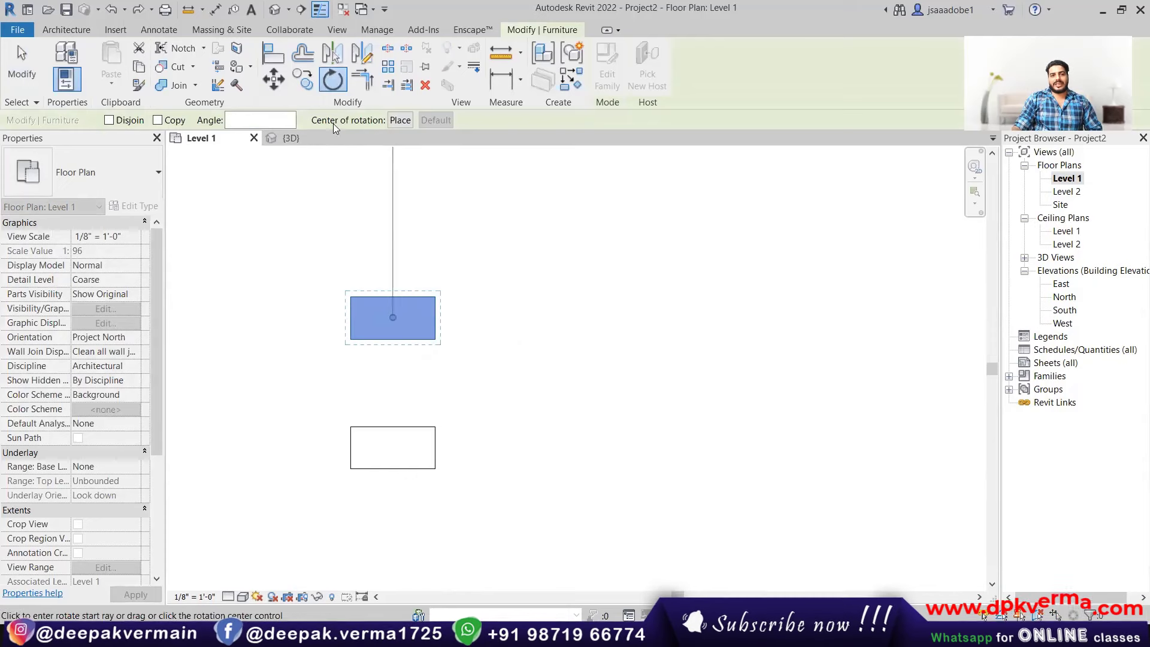
click(400, 120)
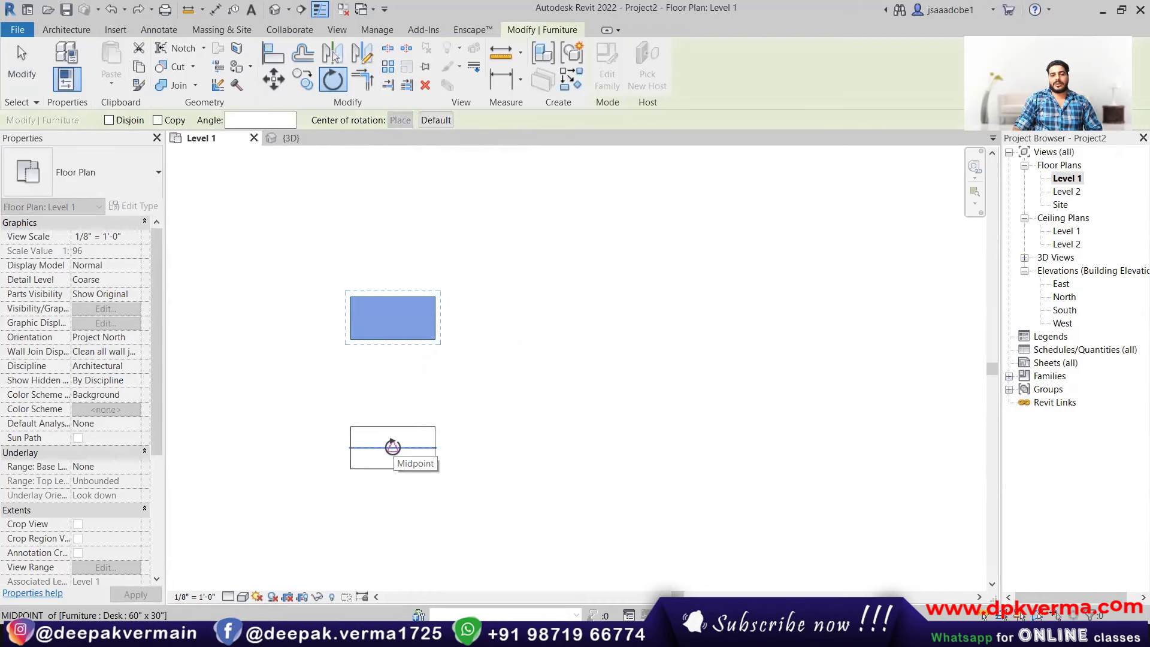
click(393, 447)
scroll(413, 389, down, 1)
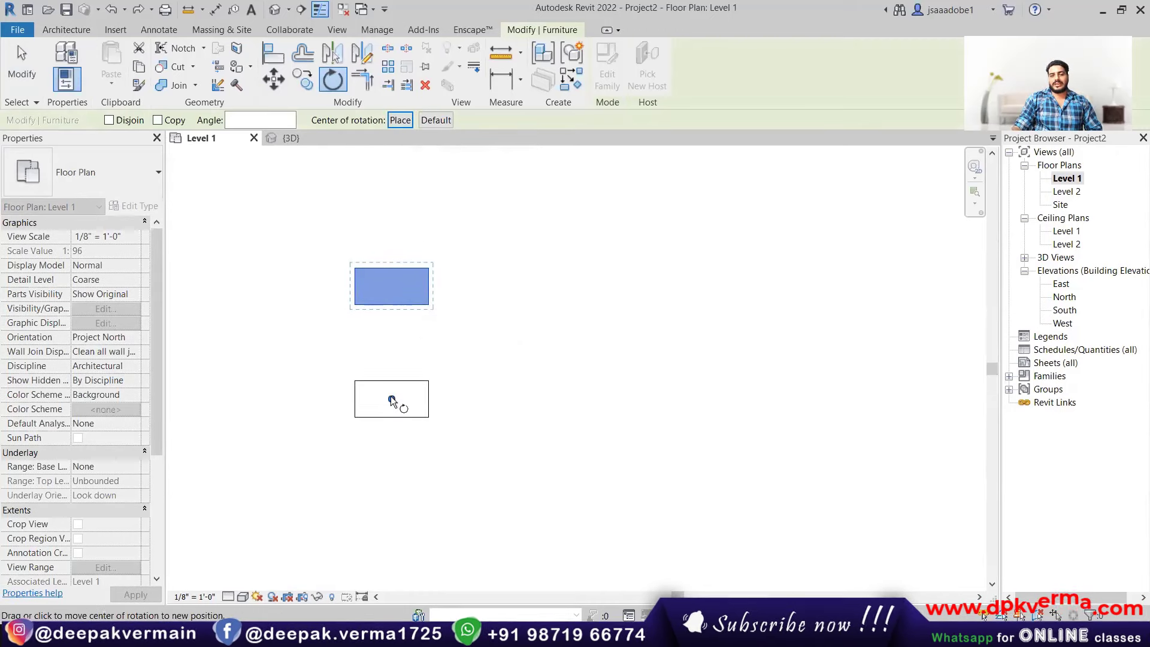
click(390, 291)
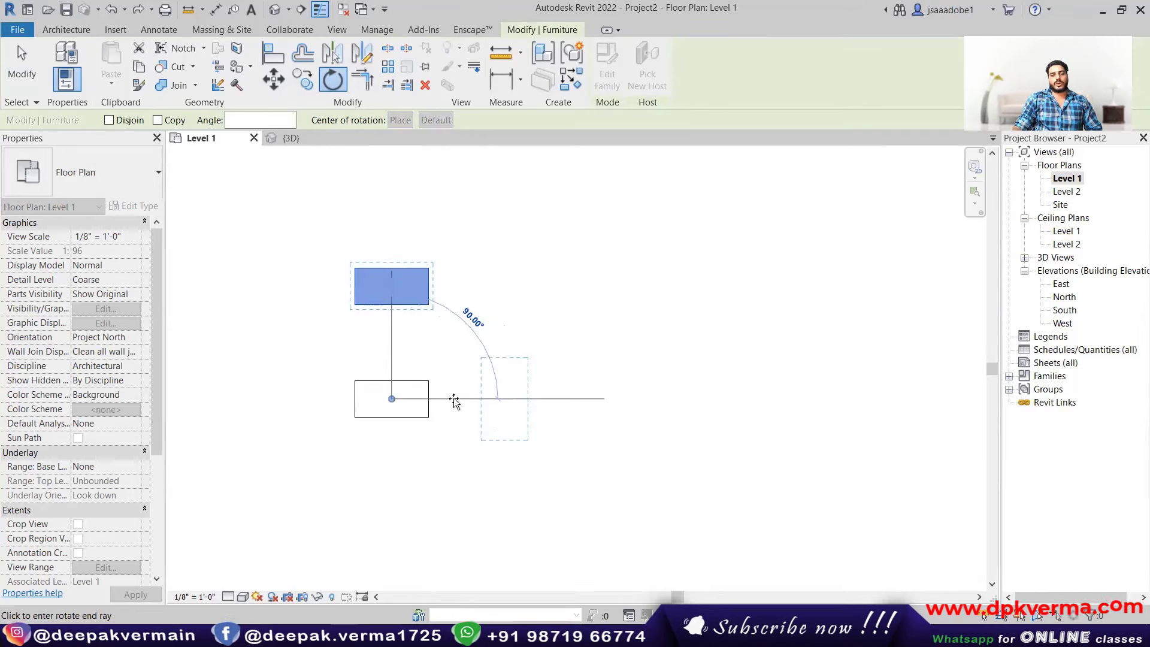
click(454, 401)
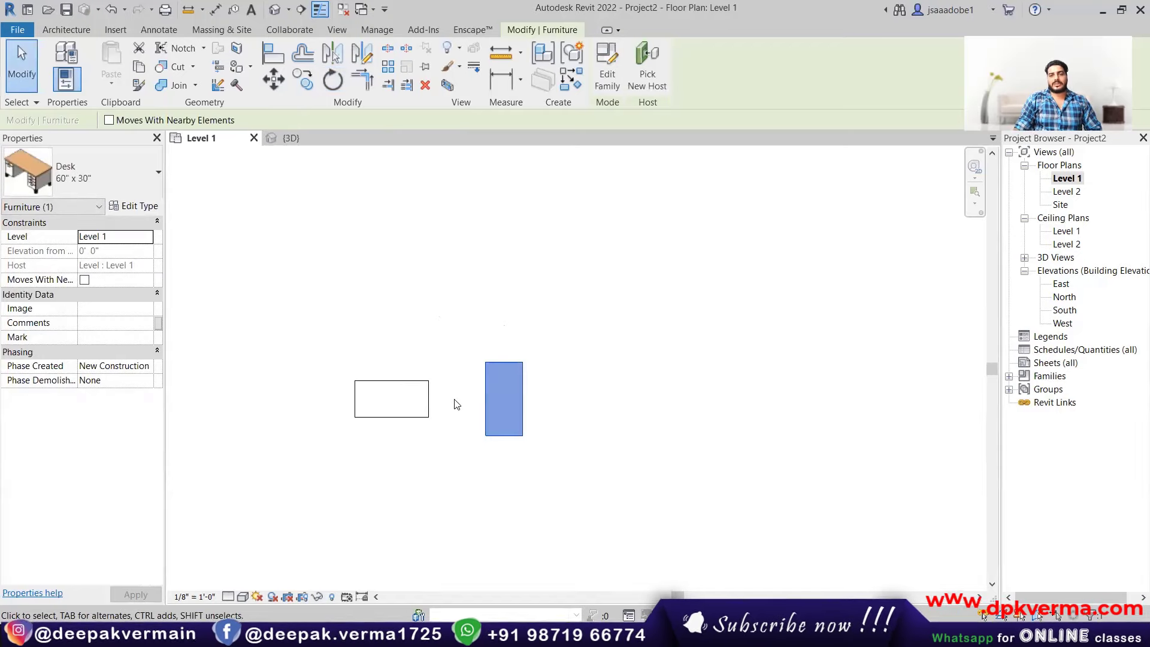
click(334, 87)
- Rotate a copy of the upright desk 90° about the other desk's midpoint, placing it below
click(398, 122)
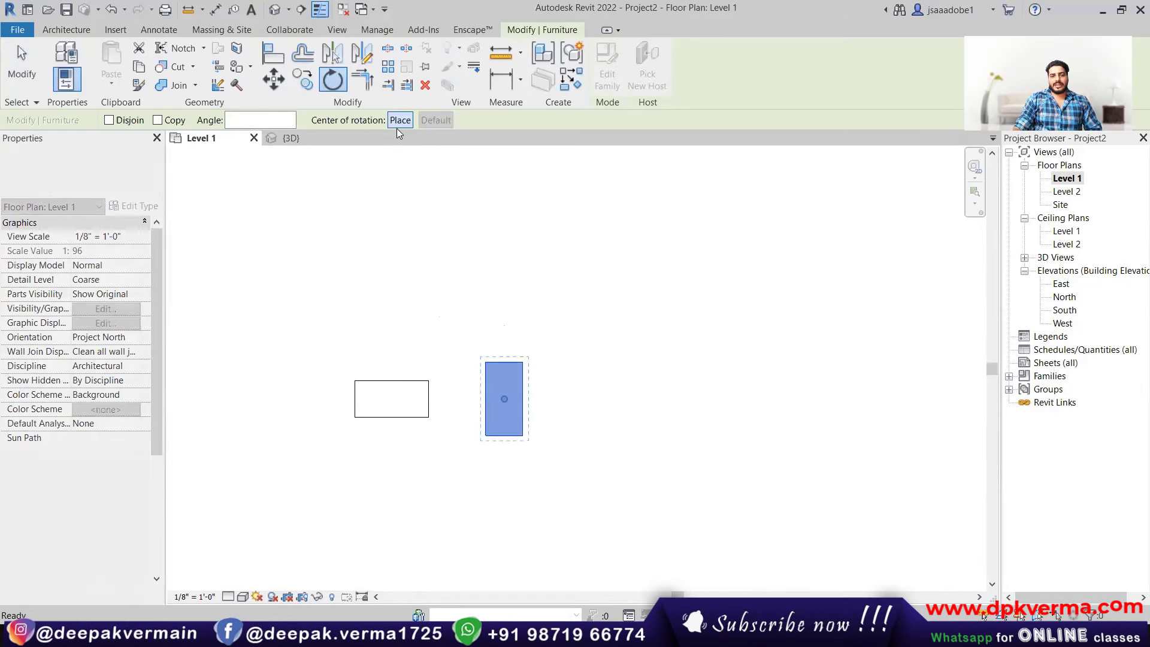
click(391, 397)
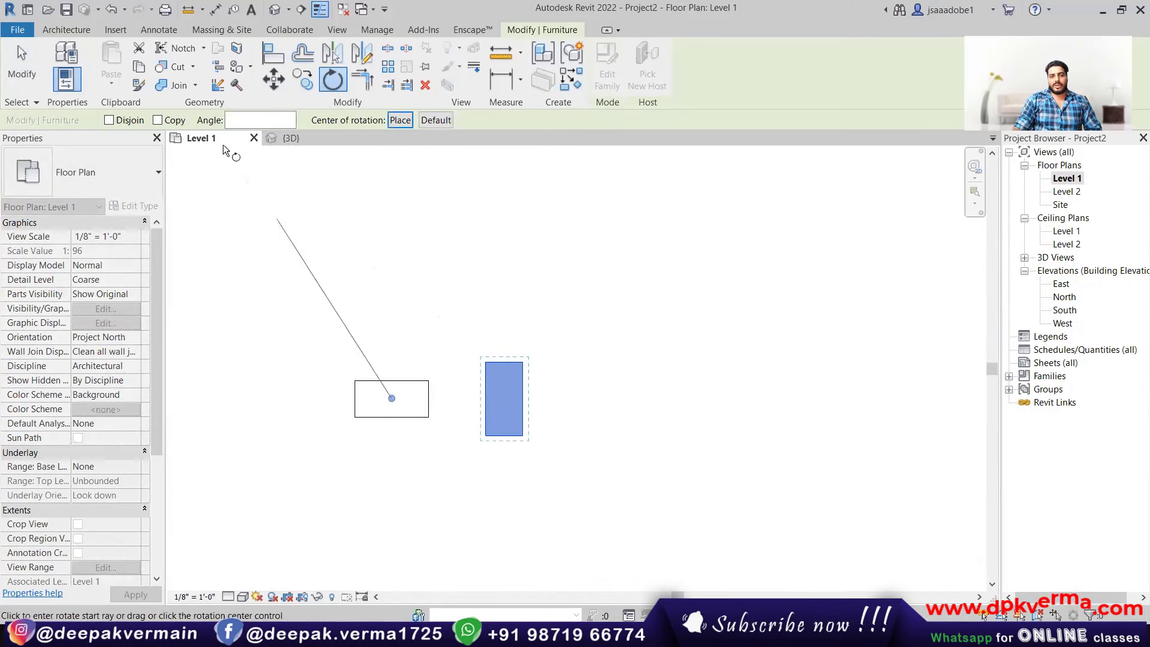
click(157, 122)
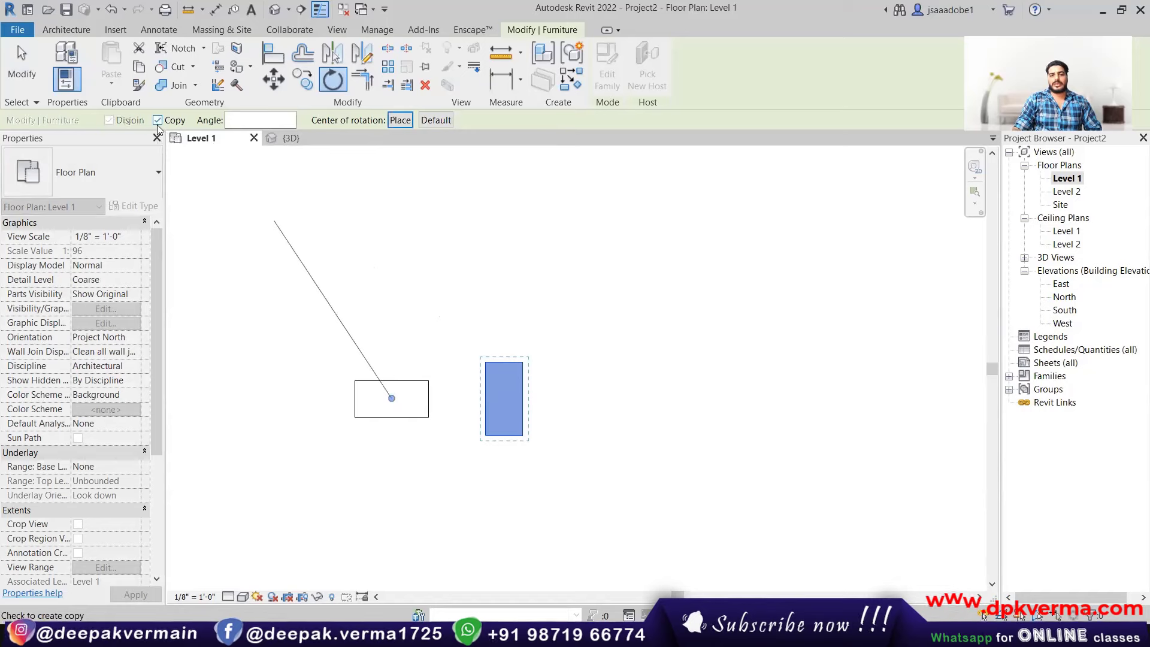
click(464, 398)
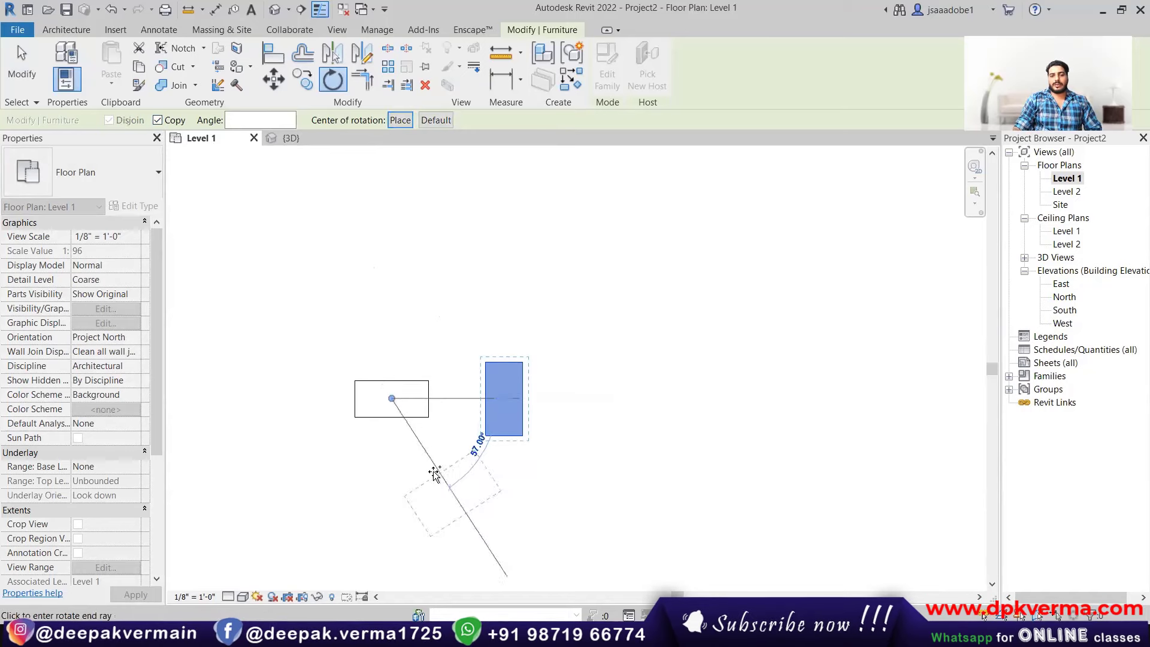
click(393, 495)
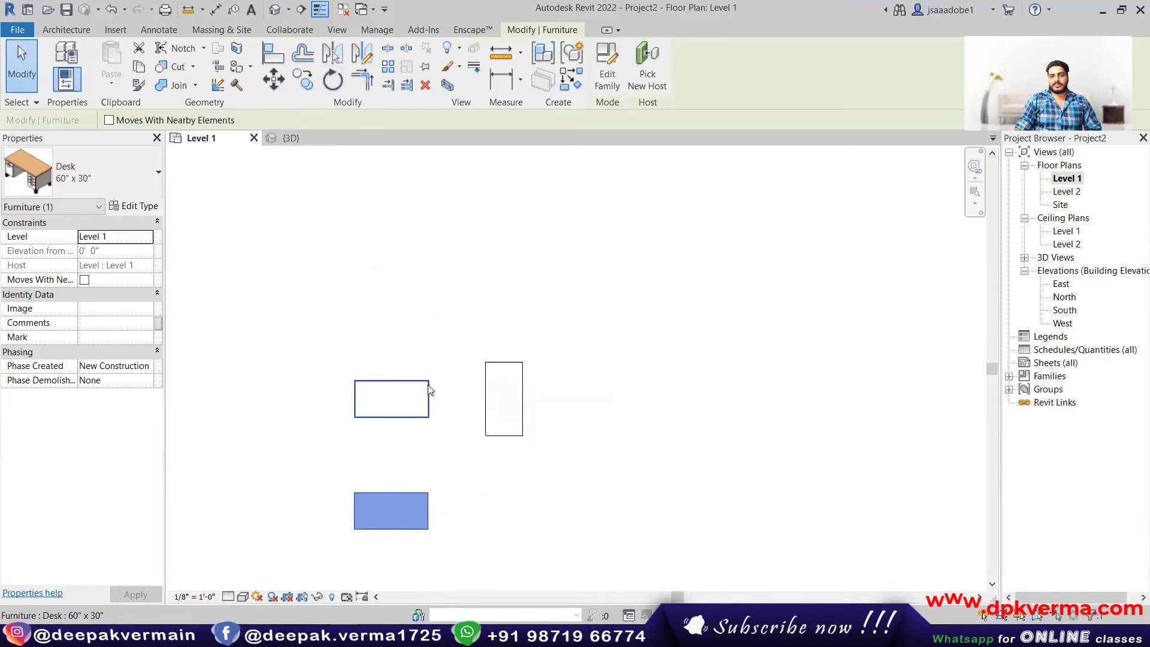
- Delete the middle and bottom desks and drag the left desk higher
drag(551, 340, 380, 506)
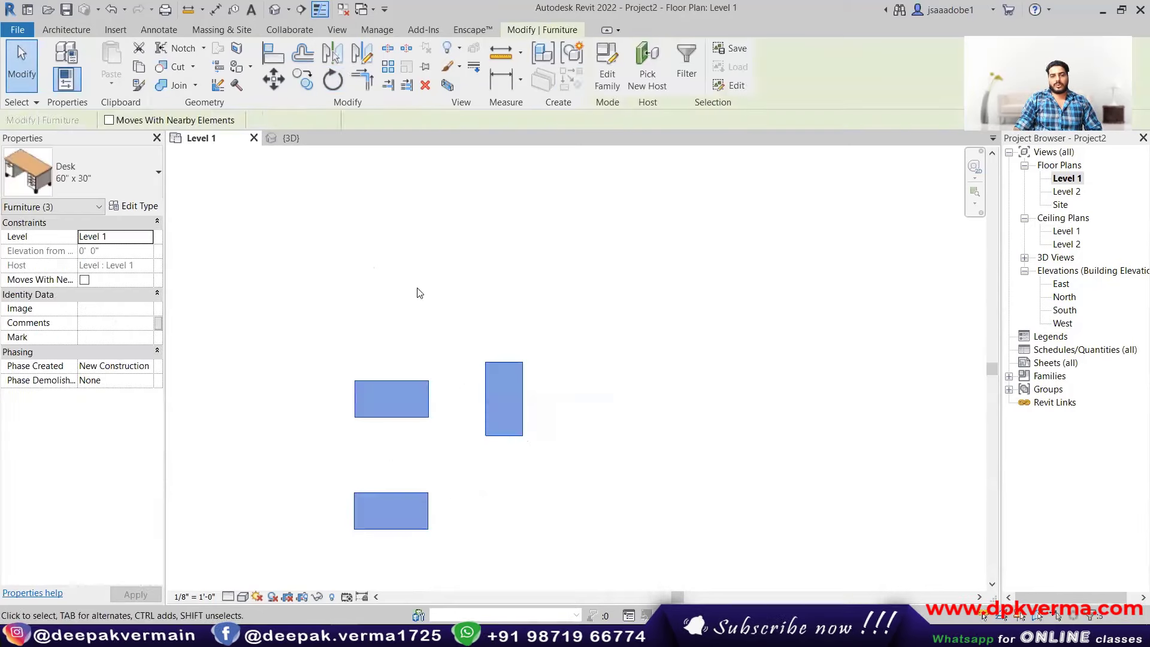
click(413, 312)
drag(396, 388, 385, 241)
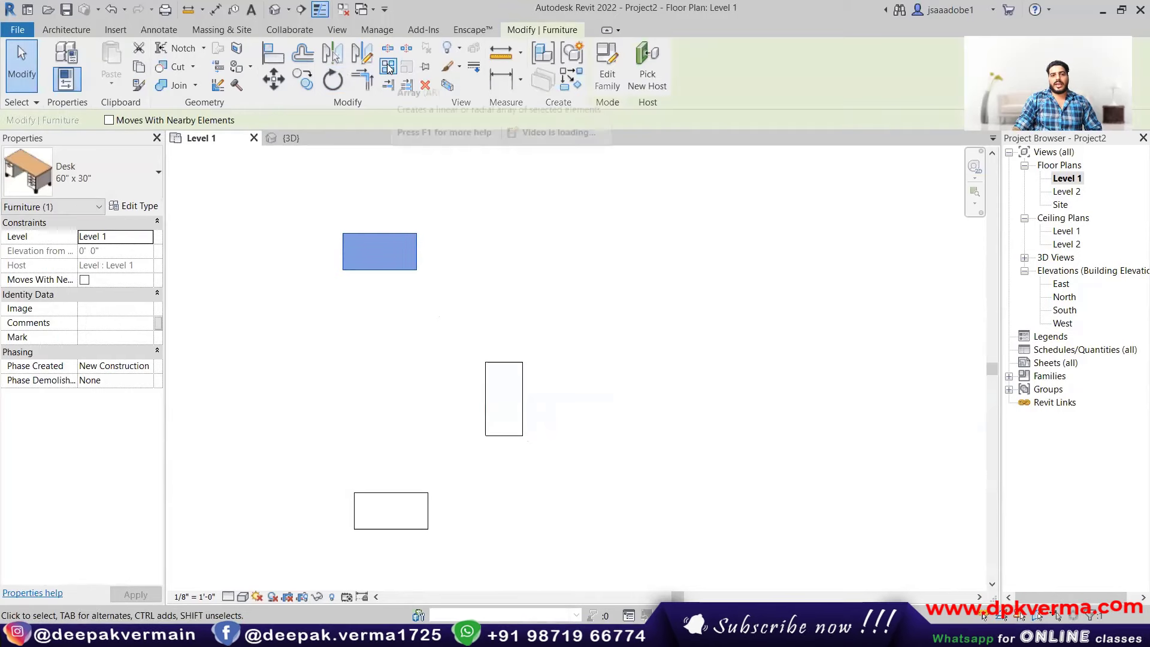
drag(551, 322, 403, 509)
key(Delete)
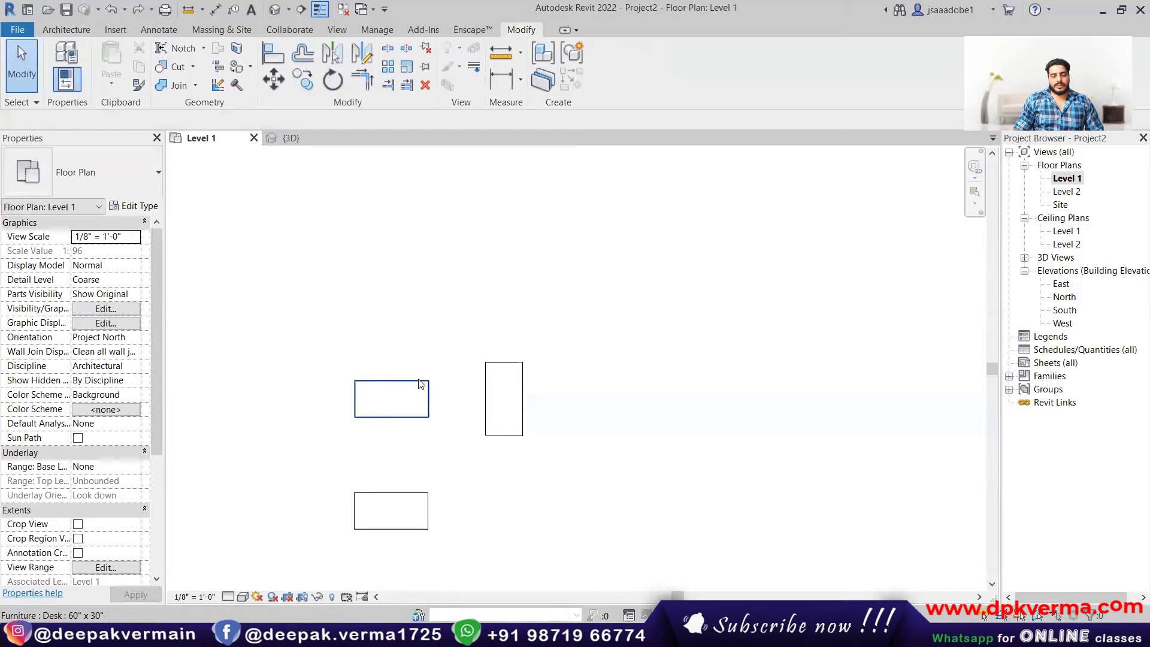
drag(418, 386, 379, 241)
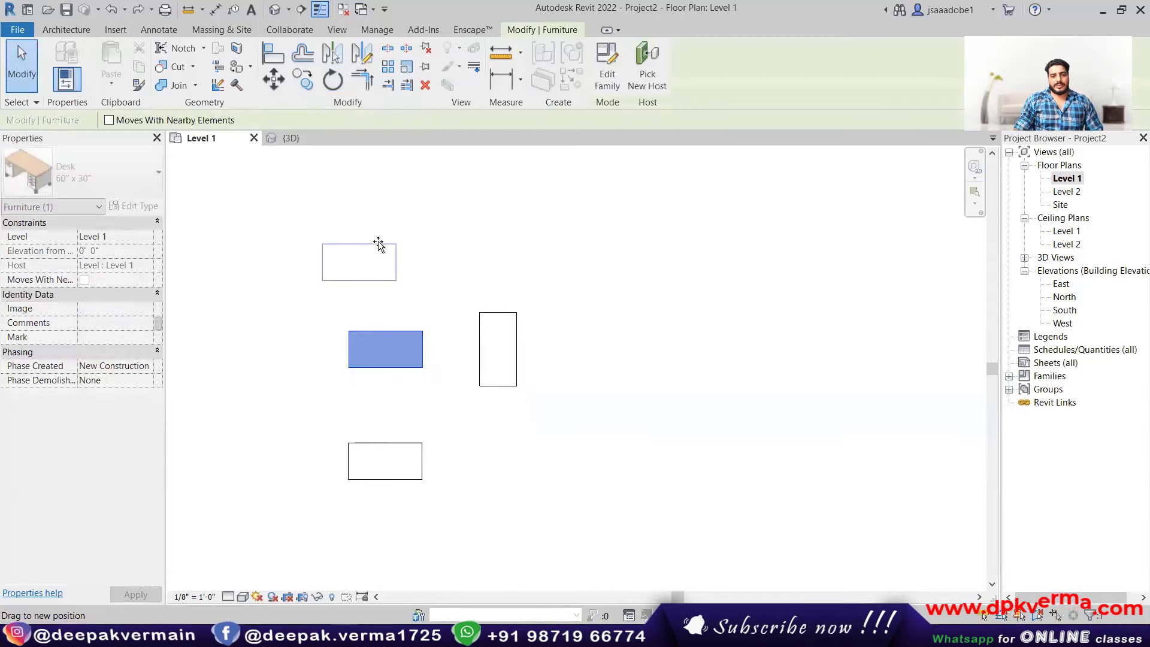
middle_drag(400, 317, 474, 349)
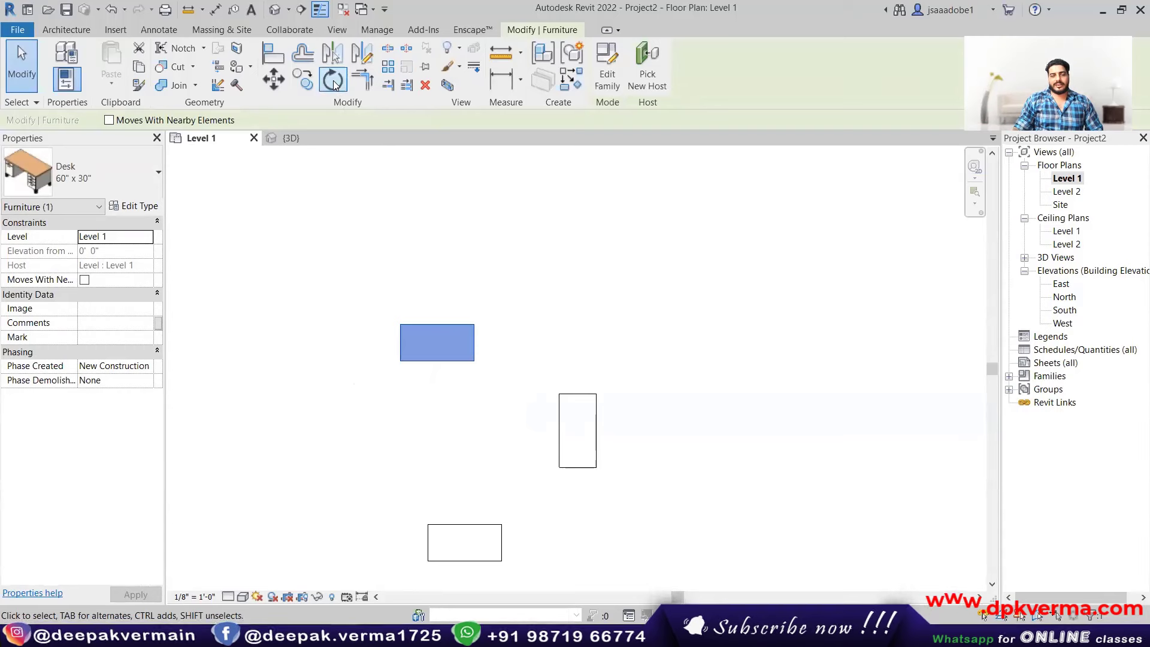
click(333, 80)
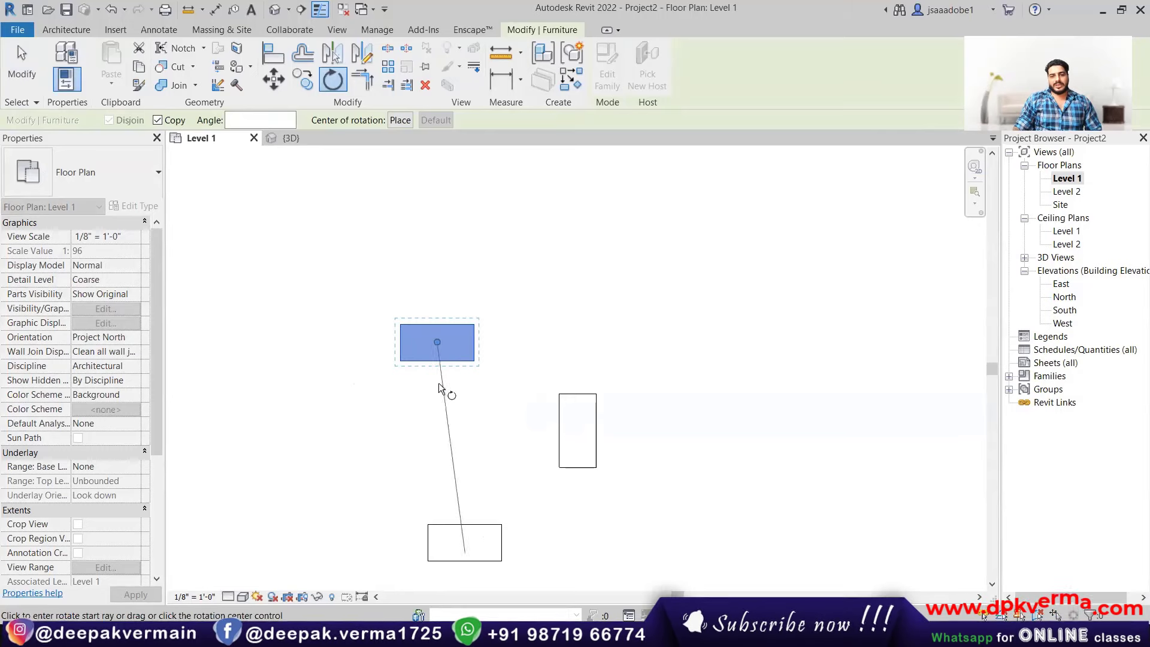
click(436, 404)
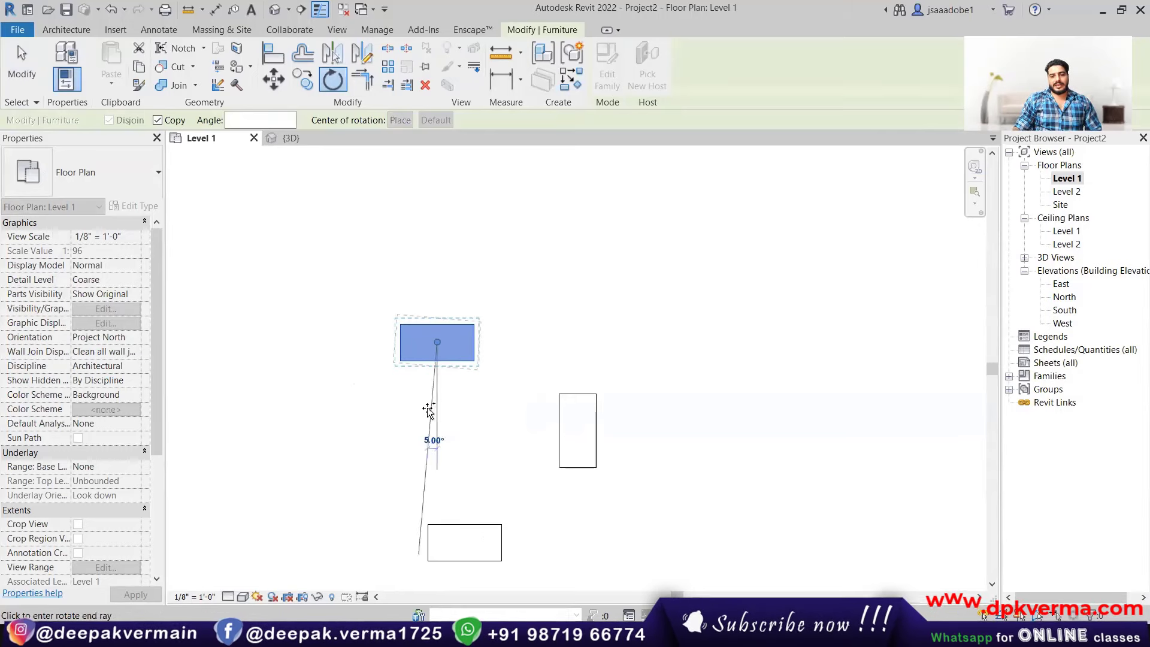
click(351, 399)
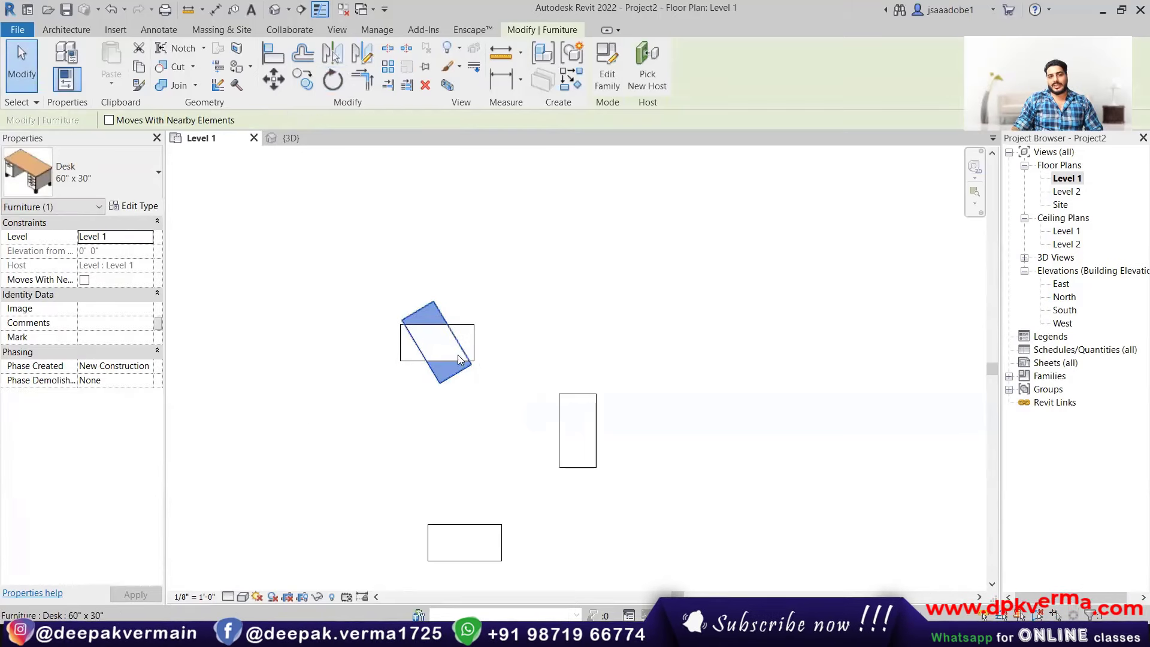
key(ctrl+z)
click(439, 322)
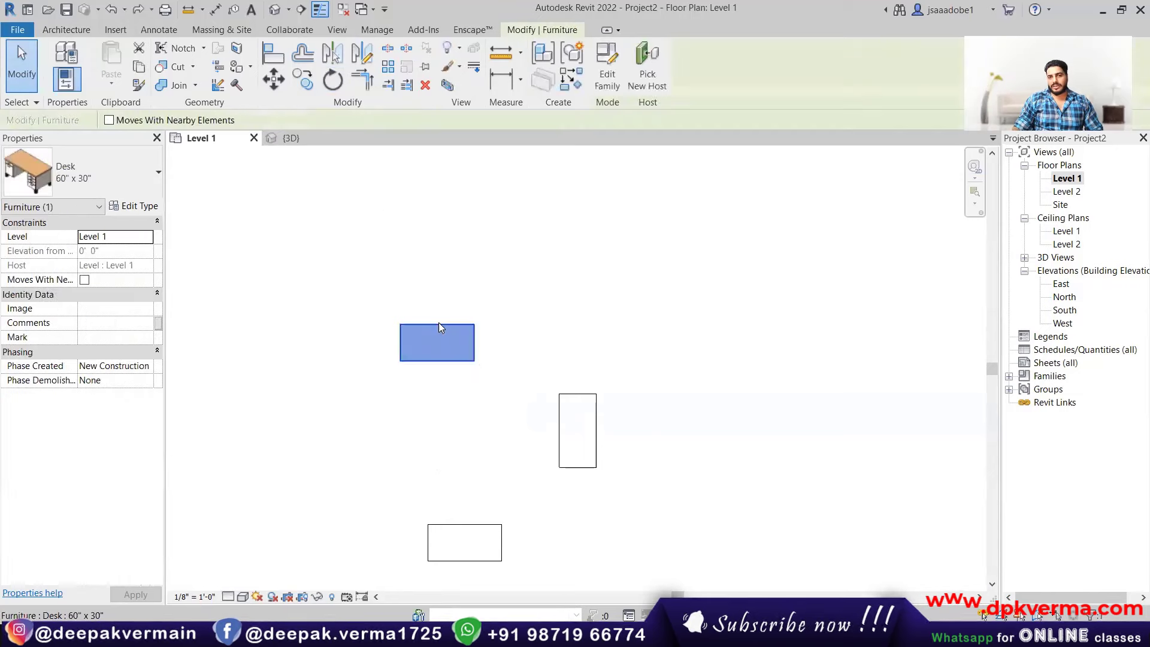
click(327, 82)
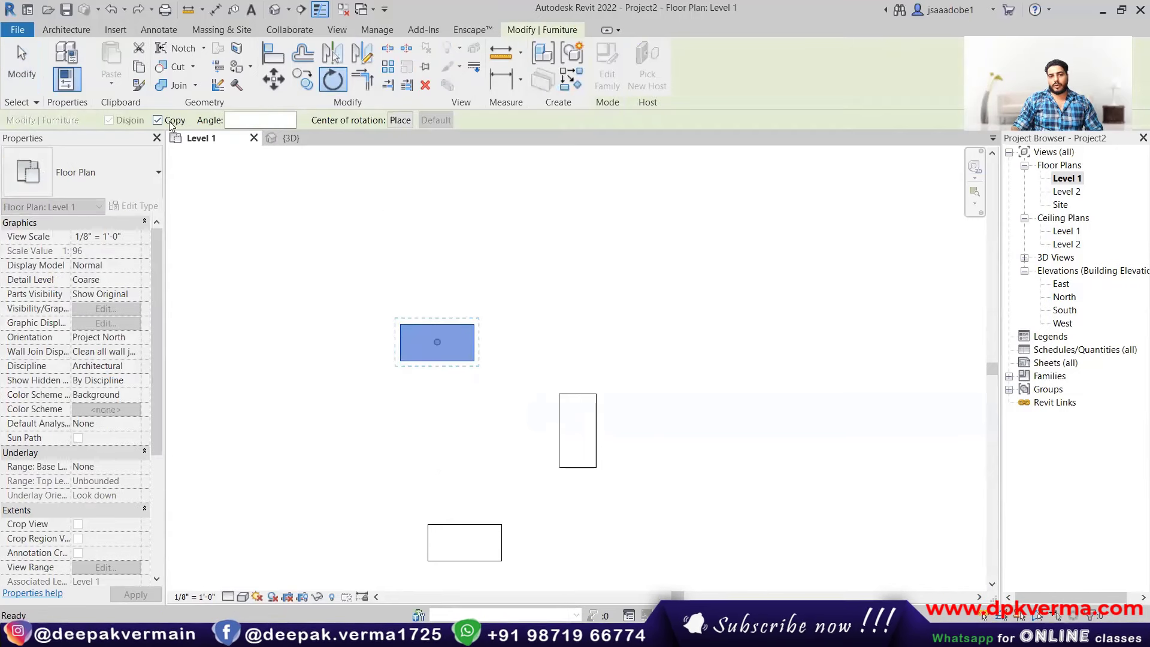
click(355, 342)
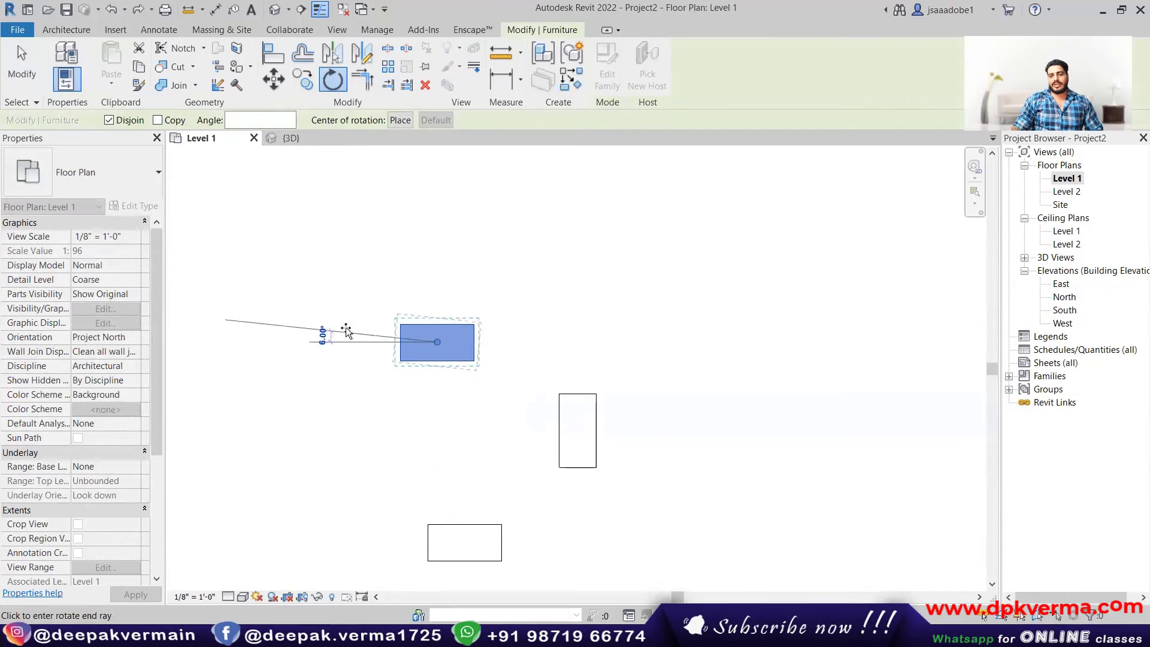
click(390, 250)
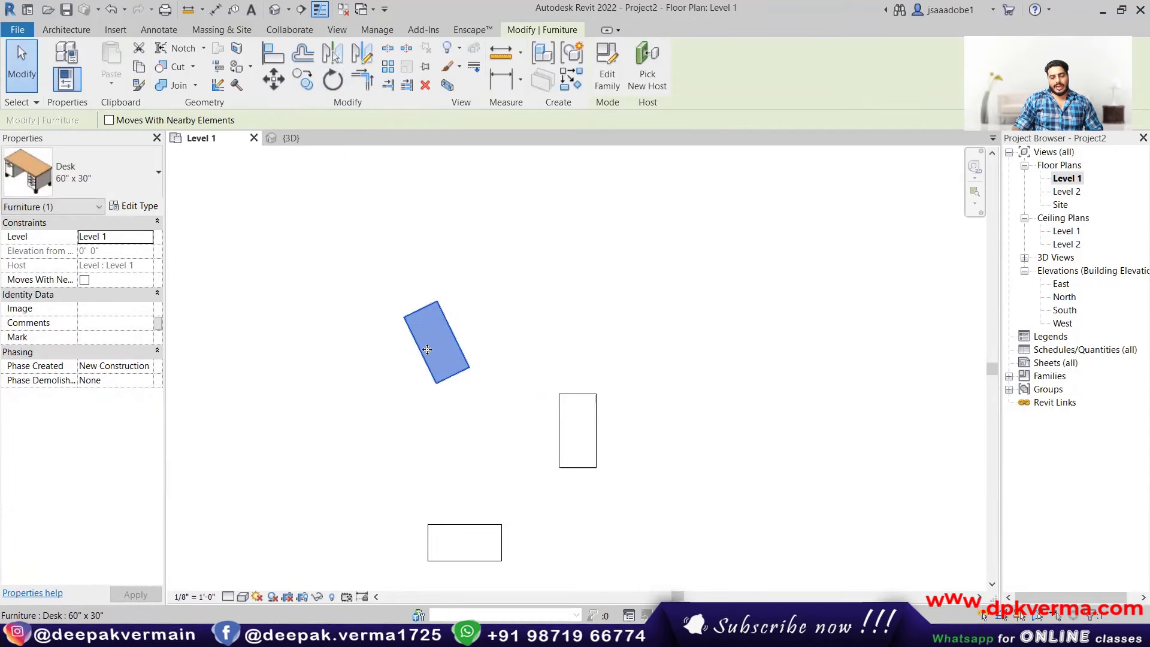
key(ctrl+z)
scroll(428, 362, up, 1)
scroll(423, 360, up, 1)
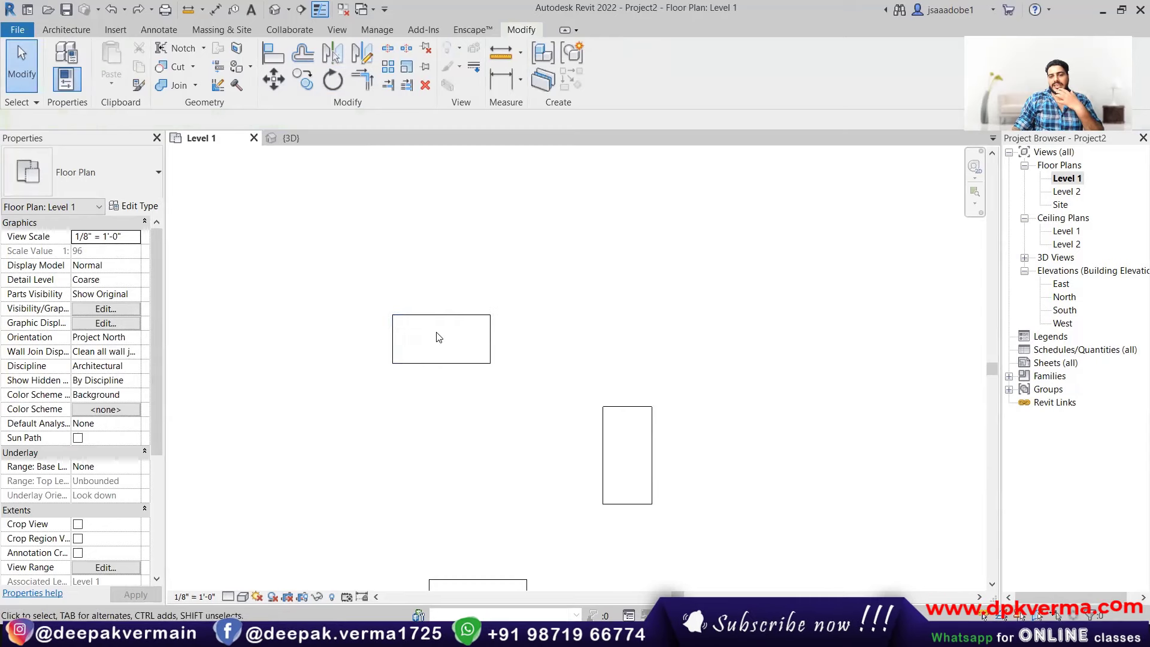
click(424, 354)
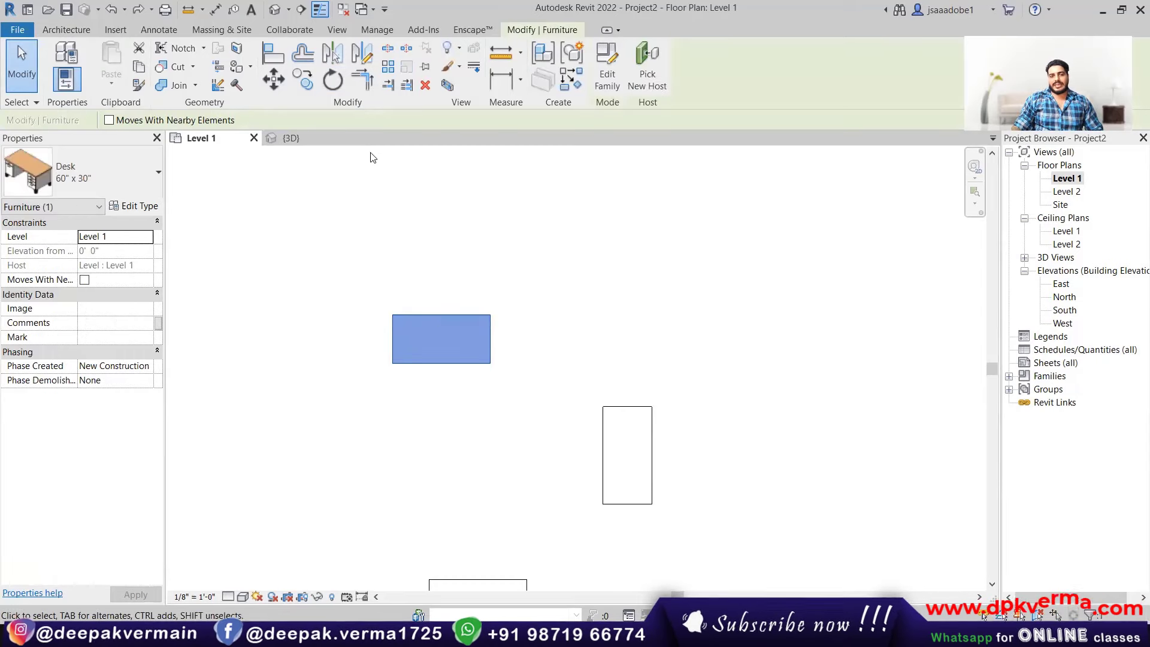
key(r)
key(o)
click(400, 120)
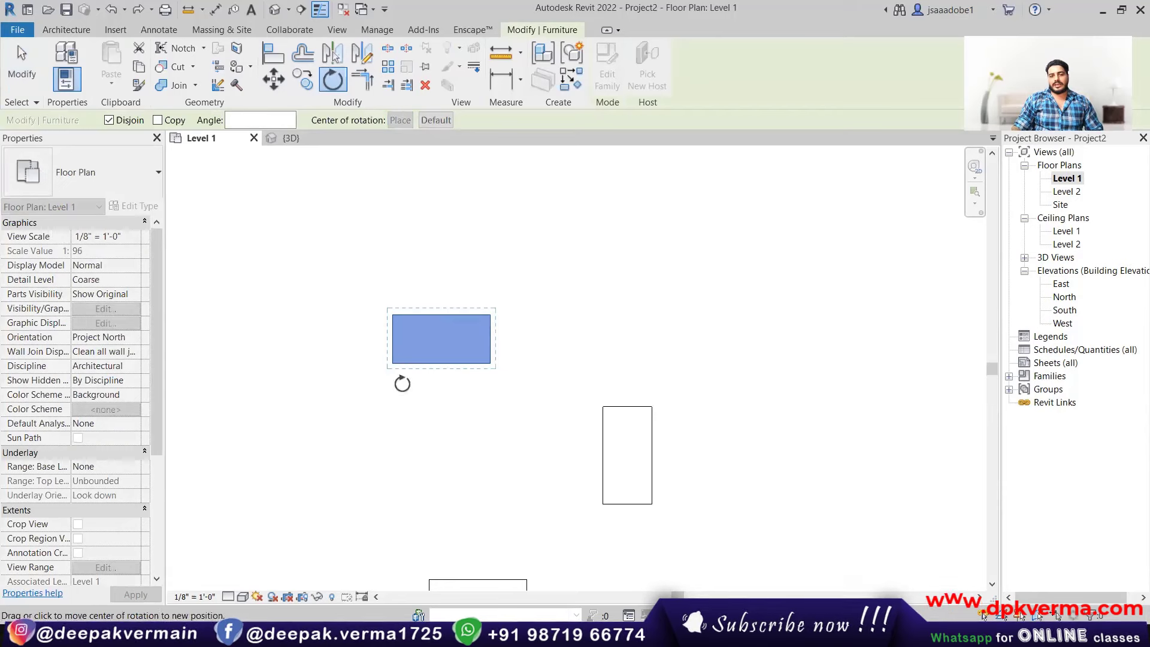
click(394, 365)
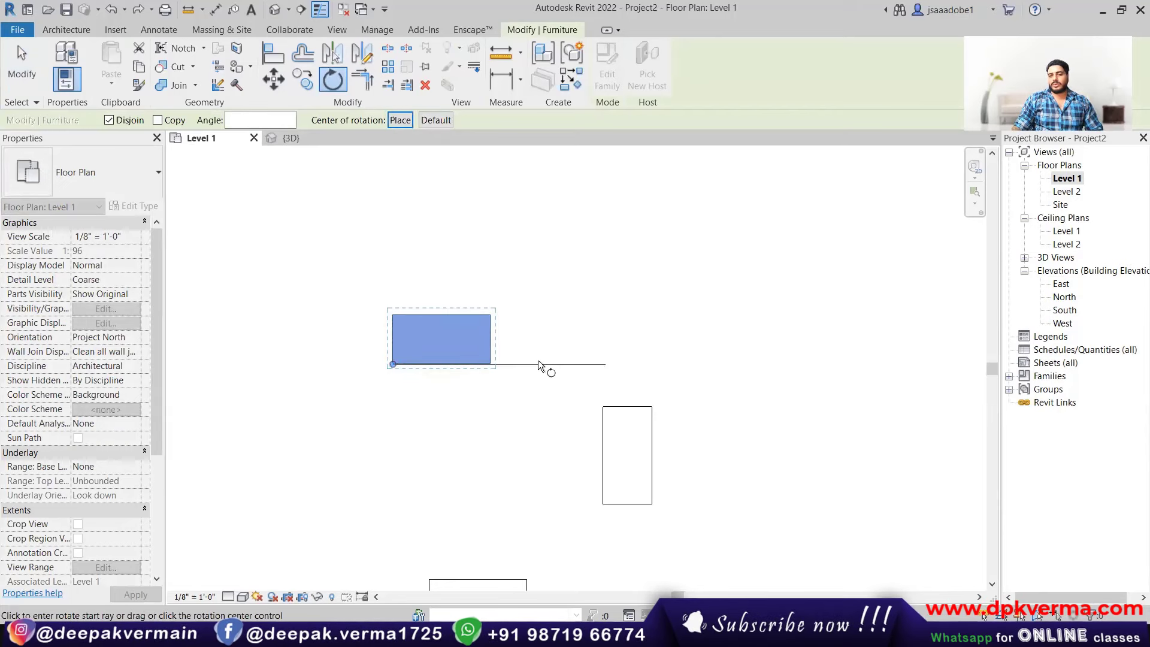
click(543, 367)
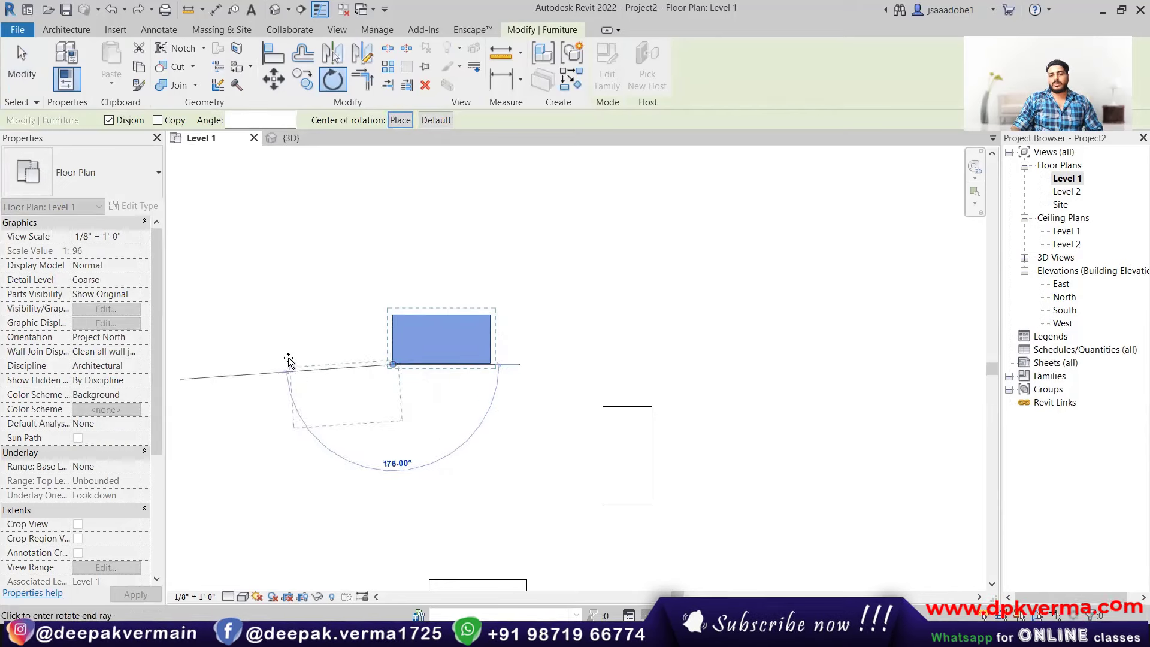
click(390, 453)
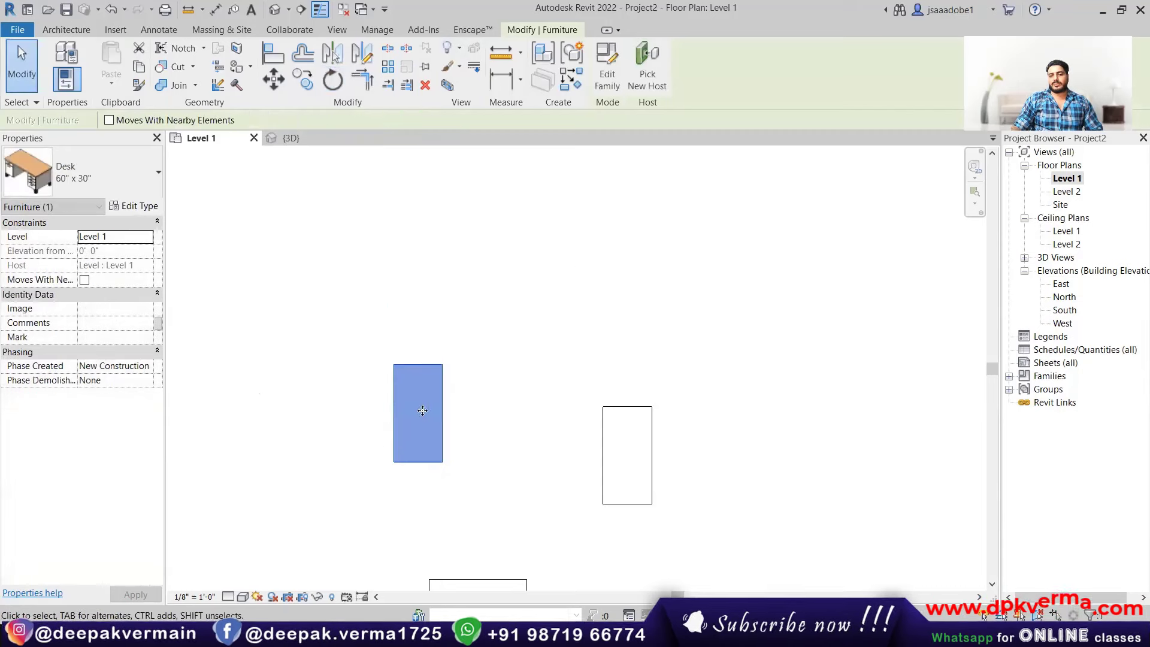
scroll(450, 375, down, 2)
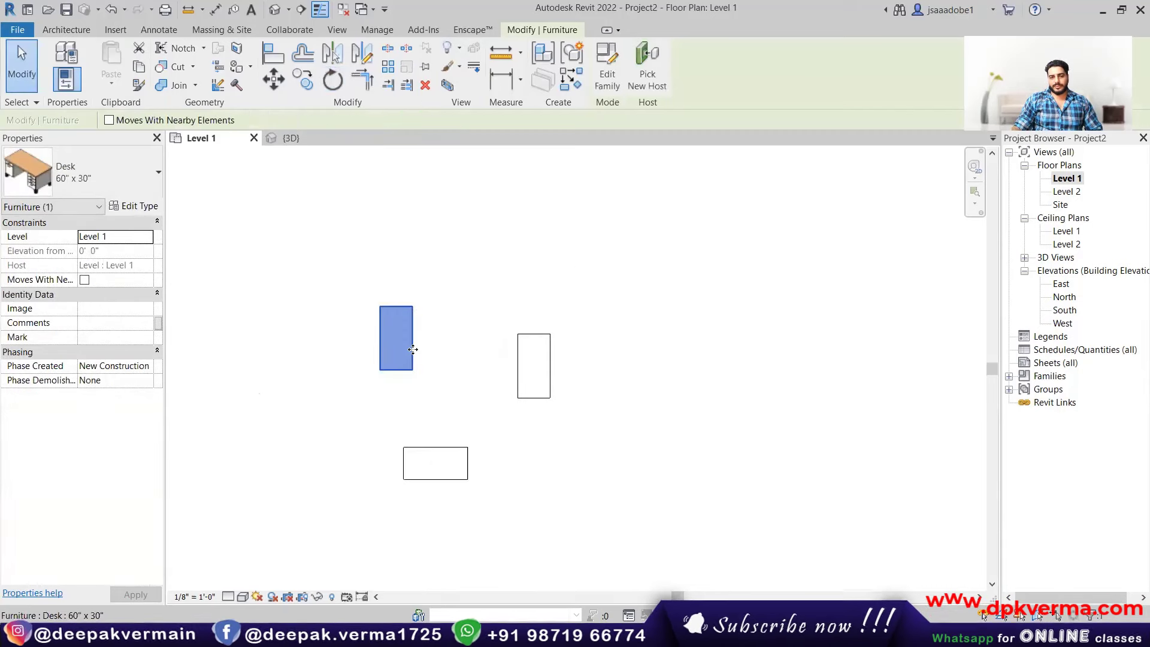
key(Escape)
scroll(701, 442, up, 2)
scroll(685, 390, down, 1)
- Window-select the upright and bottom desks, delete them, and select the remaining top desk
middle_drag(685, 390, 618, 327)
drag(648, 364, 476, 473)
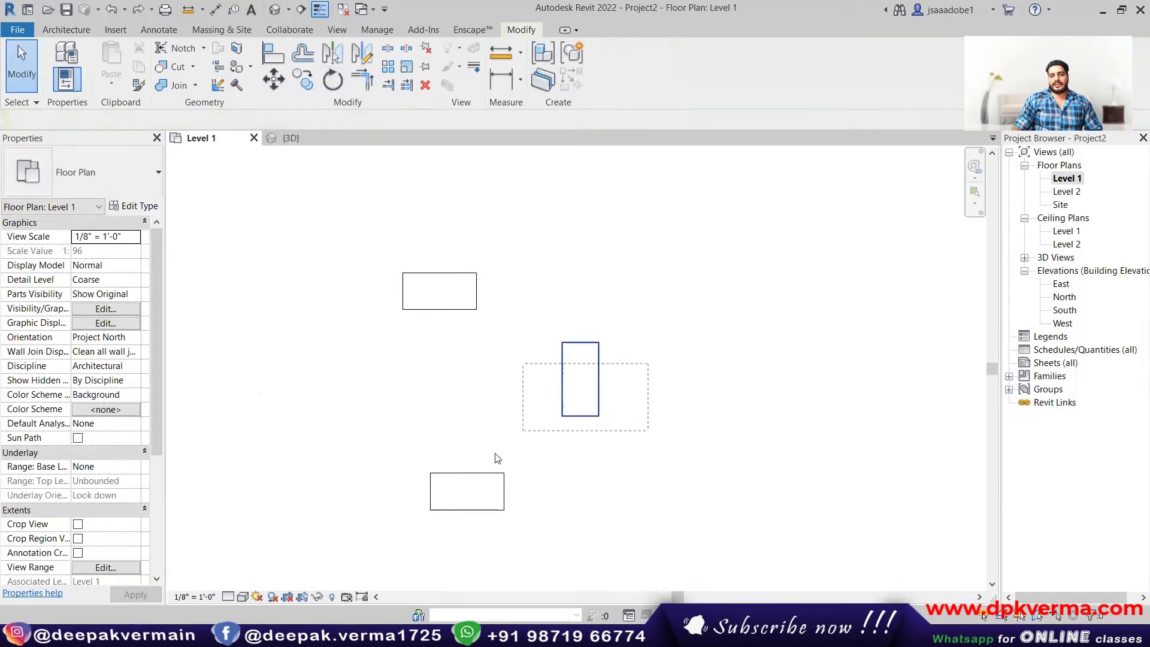
key(Delete)
middle_drag(449, 390, 455, 418)
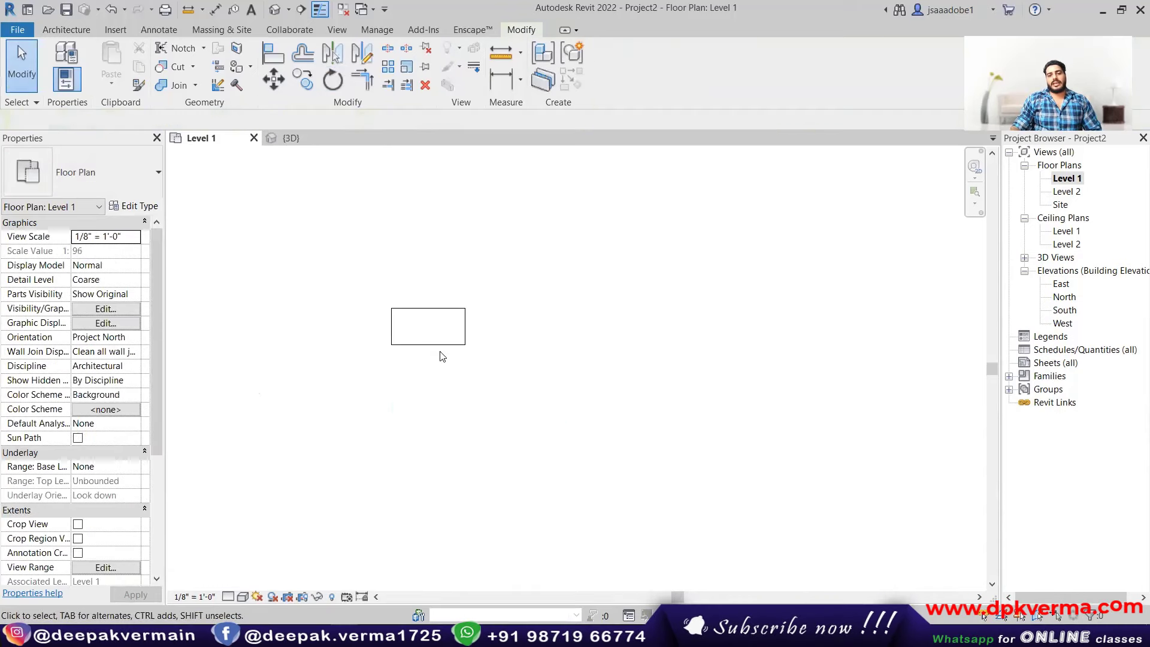
drag(440, 352, 384, 337)
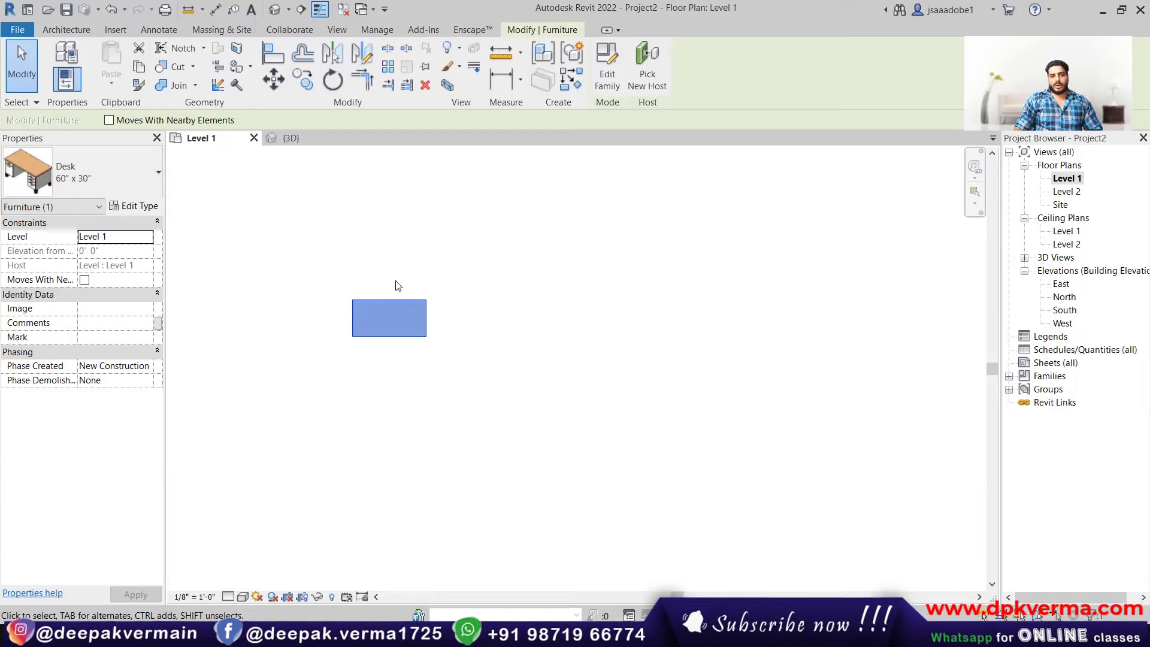
- Array the desk from its corner into a row of five at 8' spacing
click(385, 69)
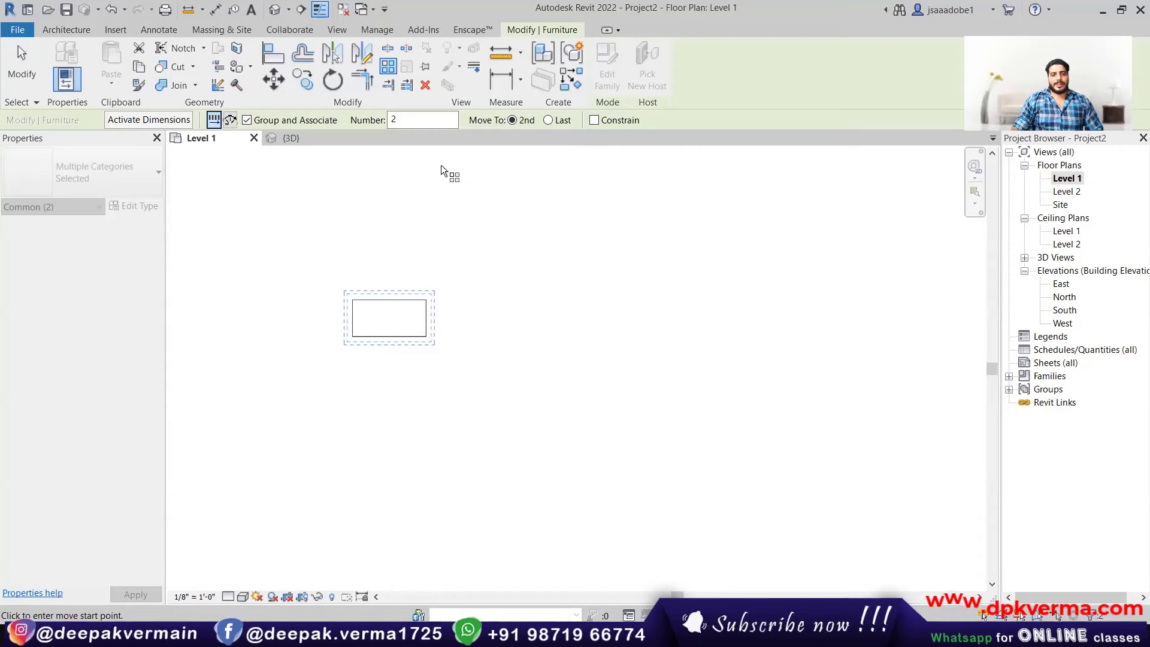
scroll(356, 345, up, 1)
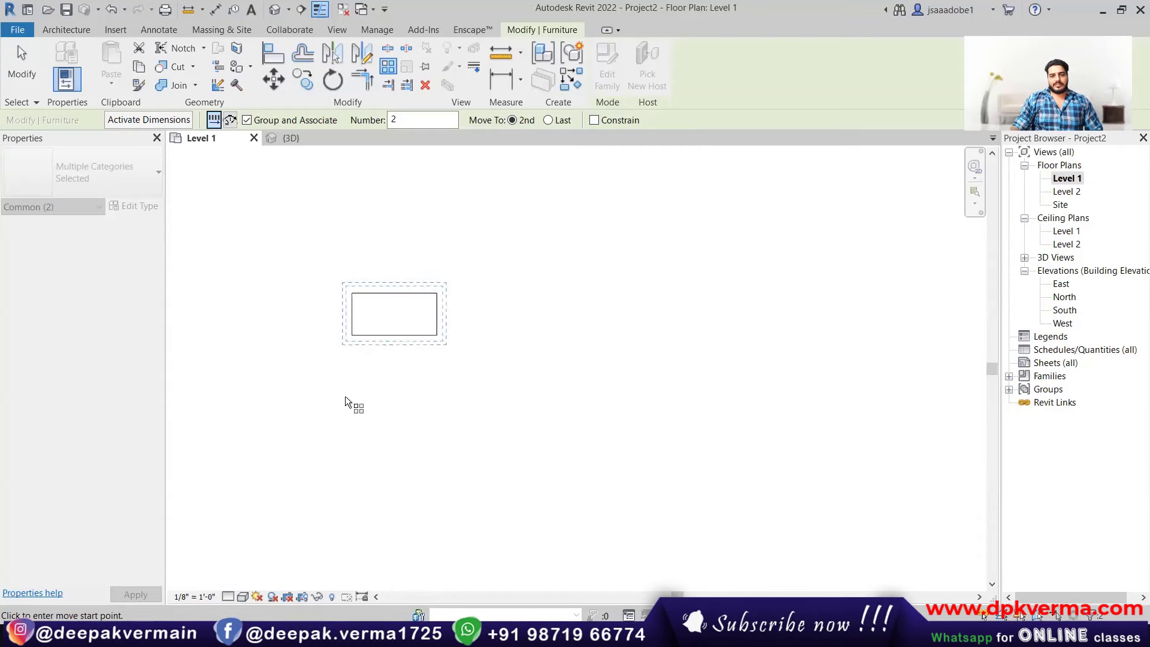
click(352, 334)
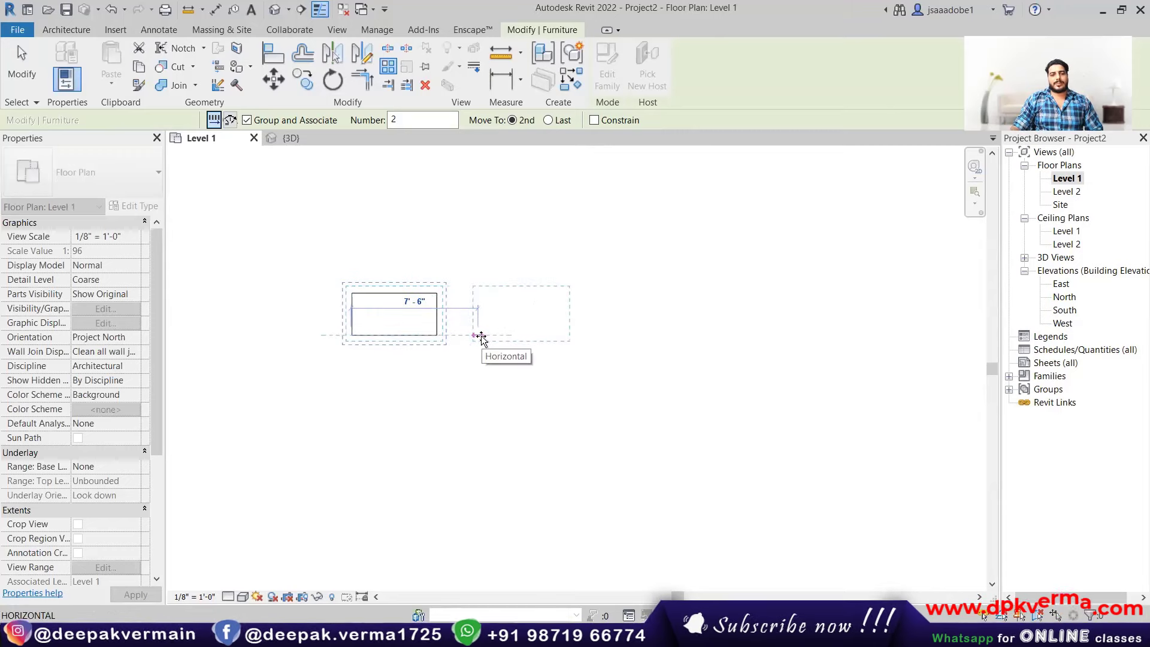
text(8')
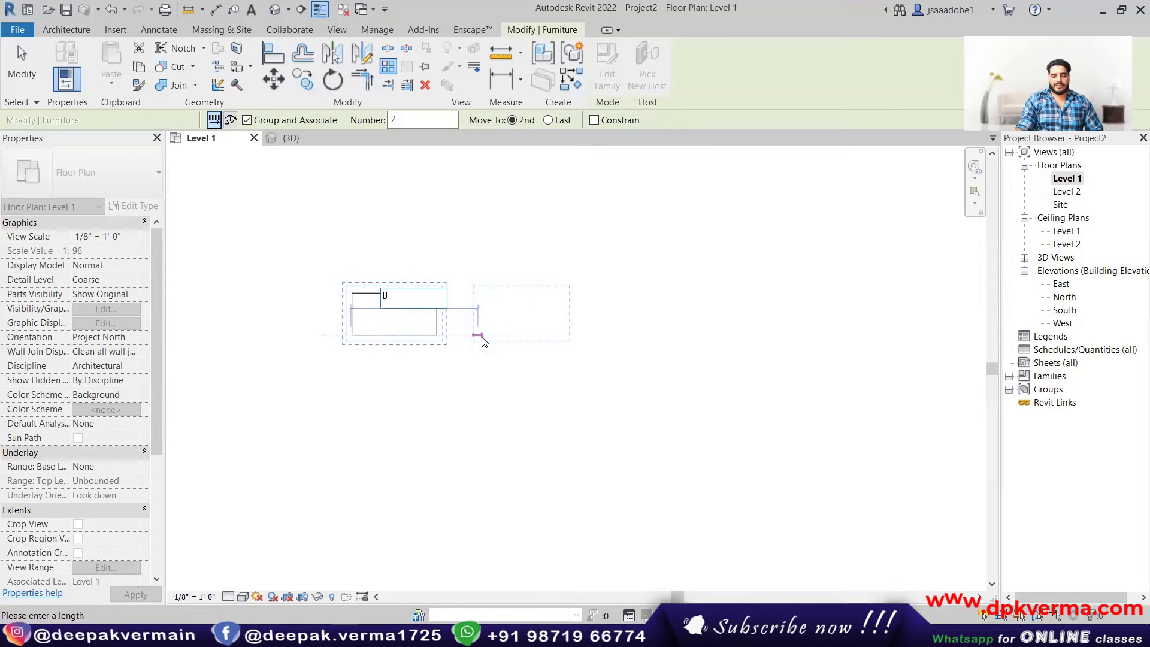
key(Return)
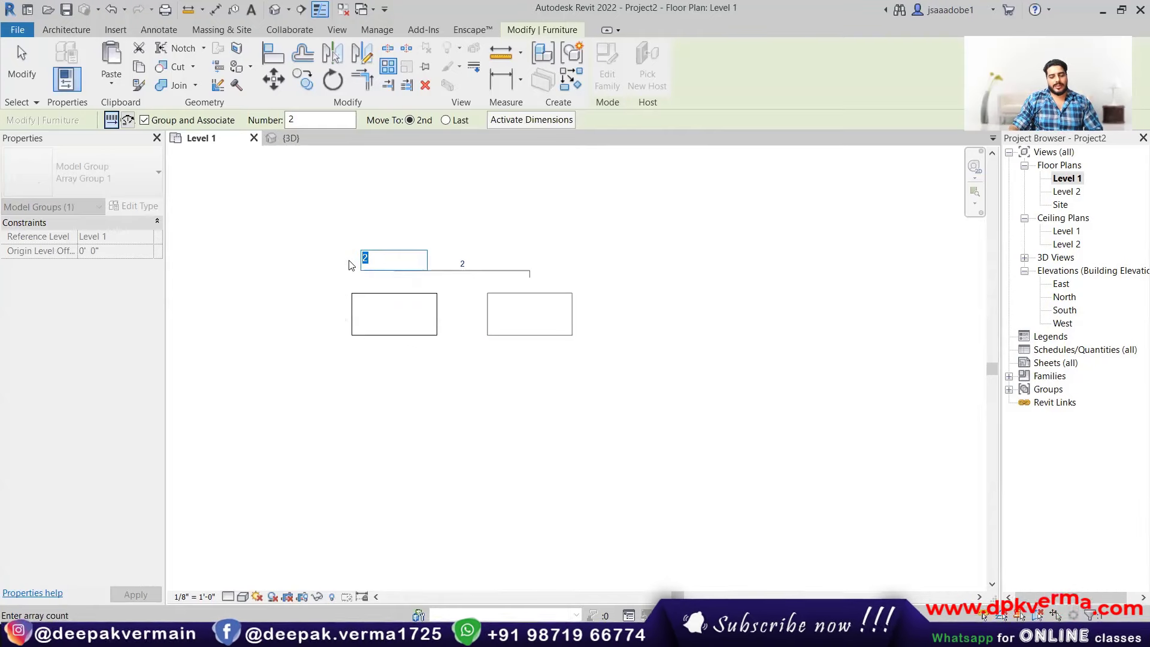
text(5)
key(Return)
- Add an aligned 8' - 0" dimension between the left edges of the first two desks
scroll(420, 324, down, 1)
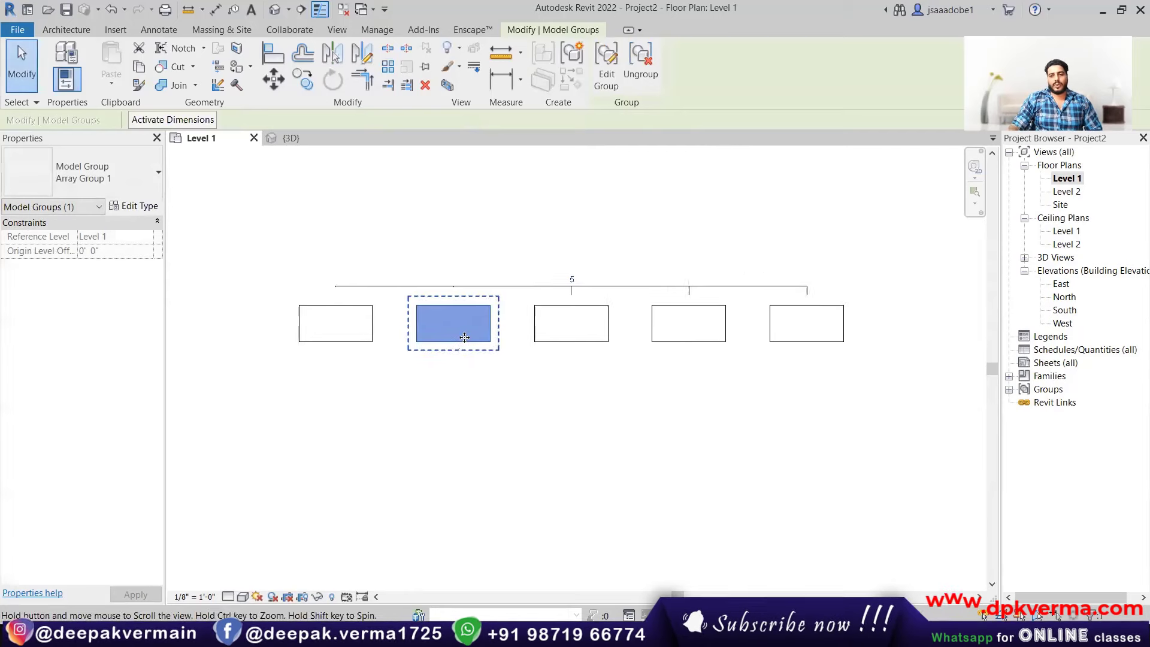
click(341, 365)
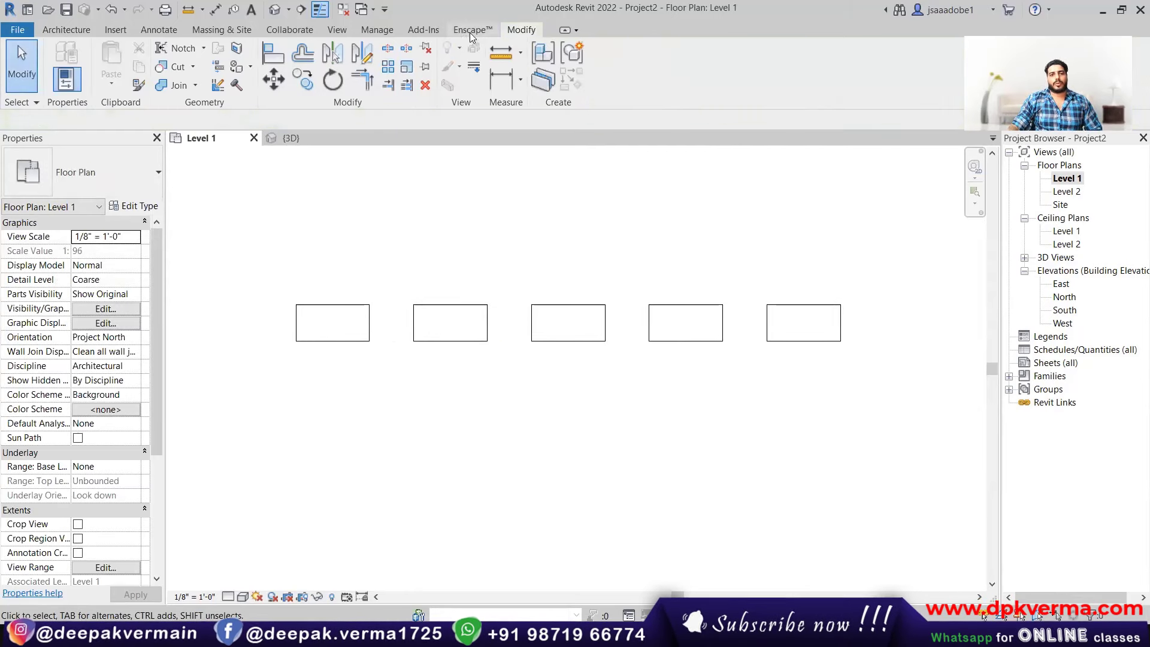
click(158, 30)
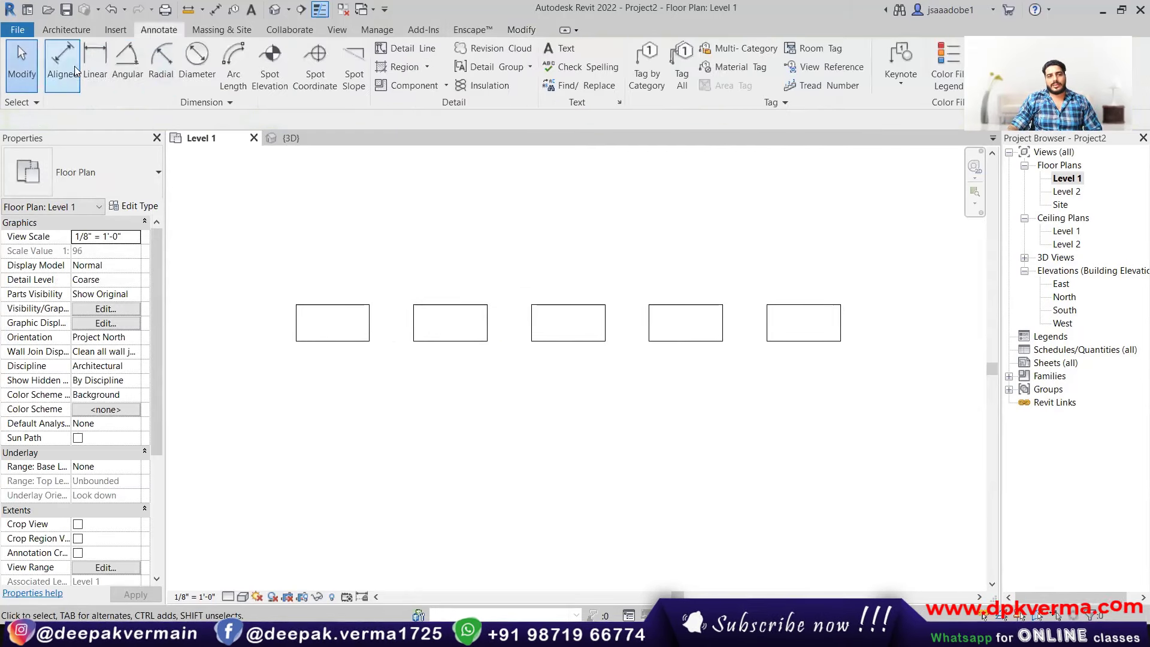
click(94, 63)
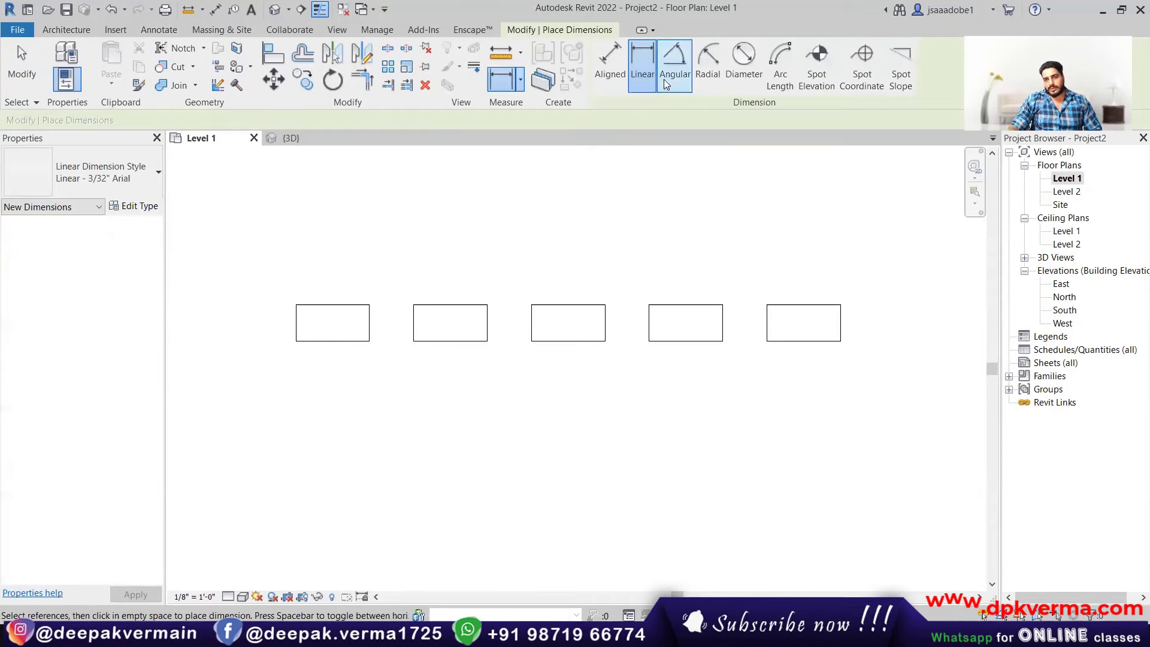
click(610, 63)
click(294, 328)
click(415, 322)
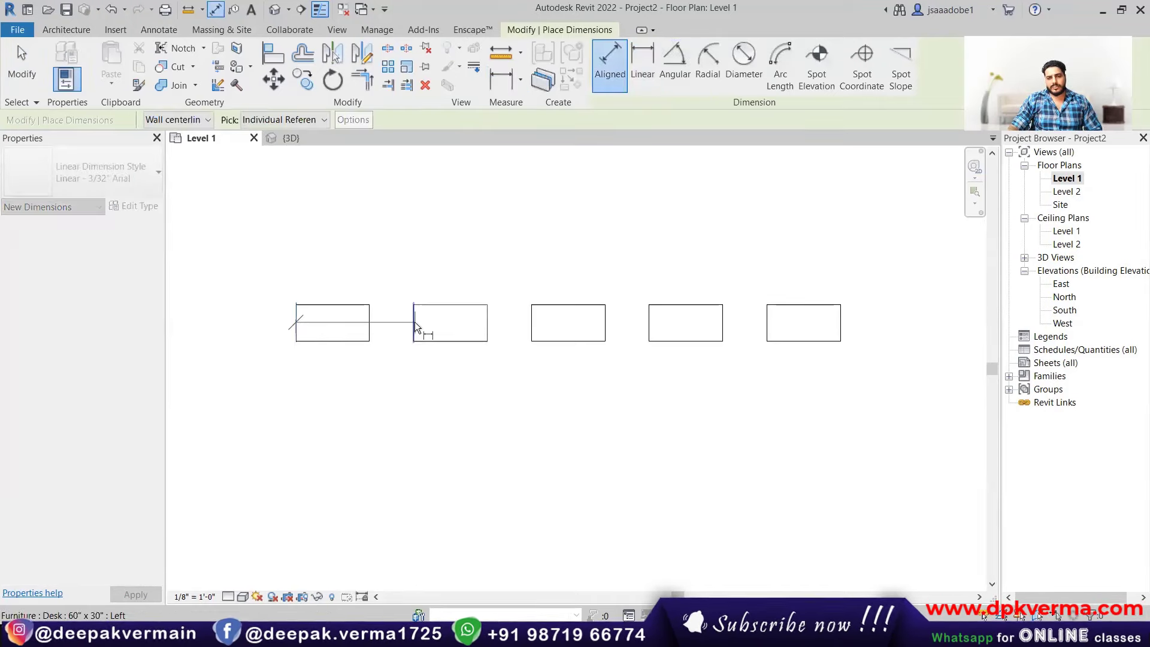
click(396, 384)
right_click(470, 236)
click(492, 242)
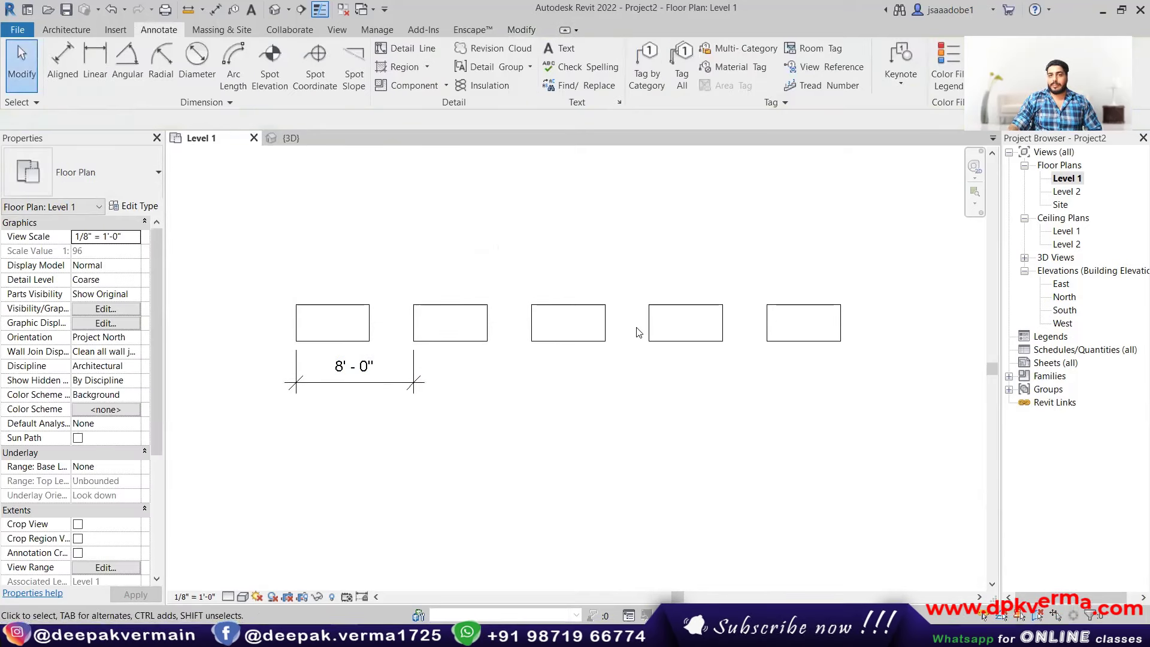
- Change the desk array count from 5 to 6
click(782, 326)
click(569, 279)
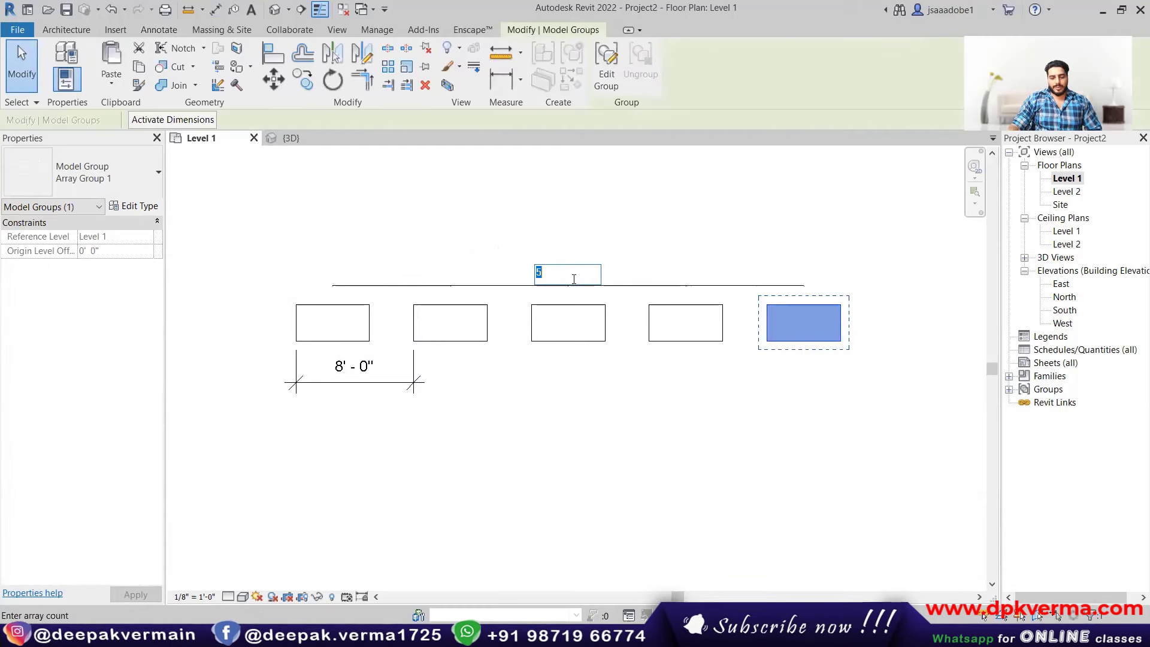
text(6)
key(Return)
click(647, 282)
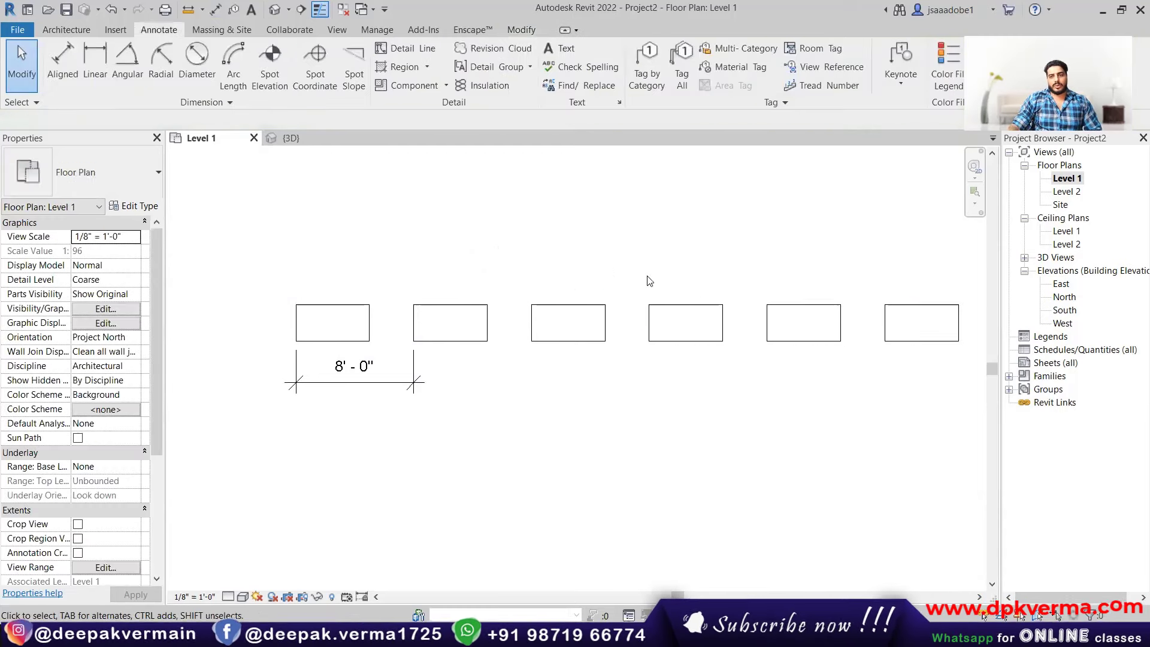
- Drag the last desk to adjust the array spacing to 8' - 11 1/4"
click(824, 315)
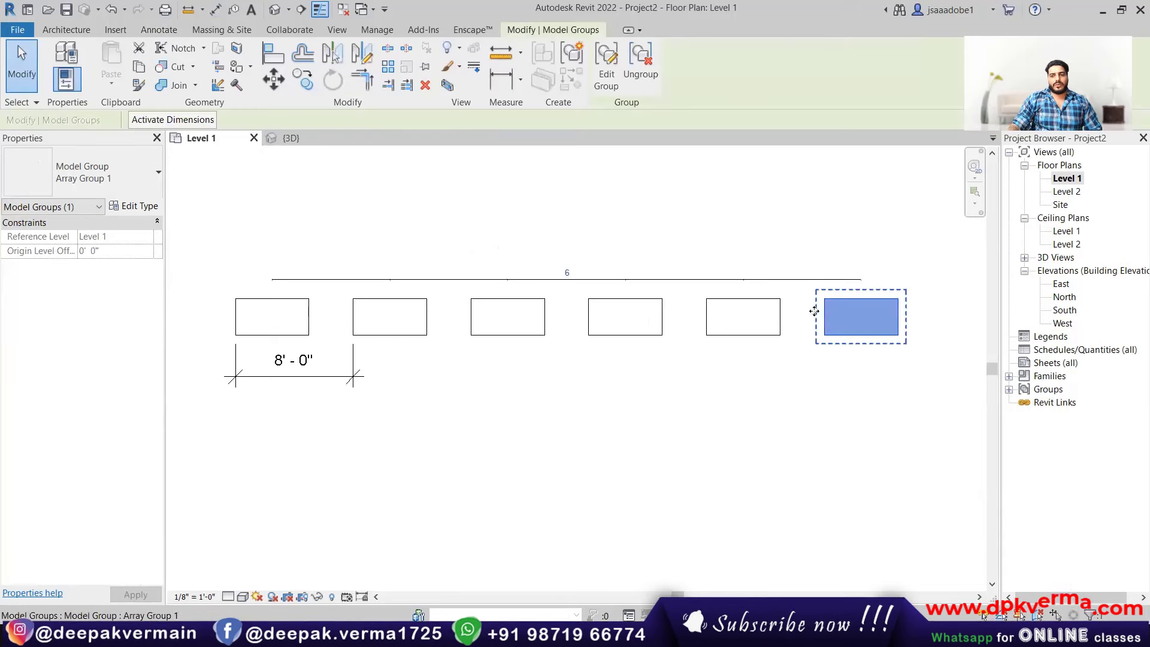
drag(820, 315, 789, 316)
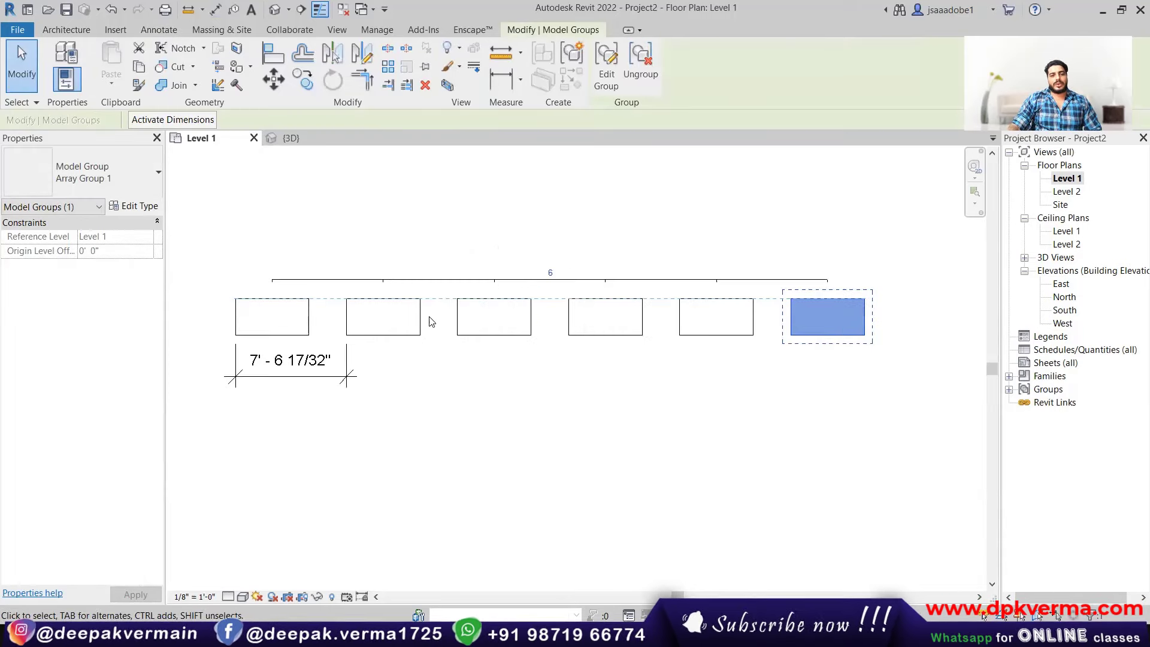
drag(792, 317, 751, 321)
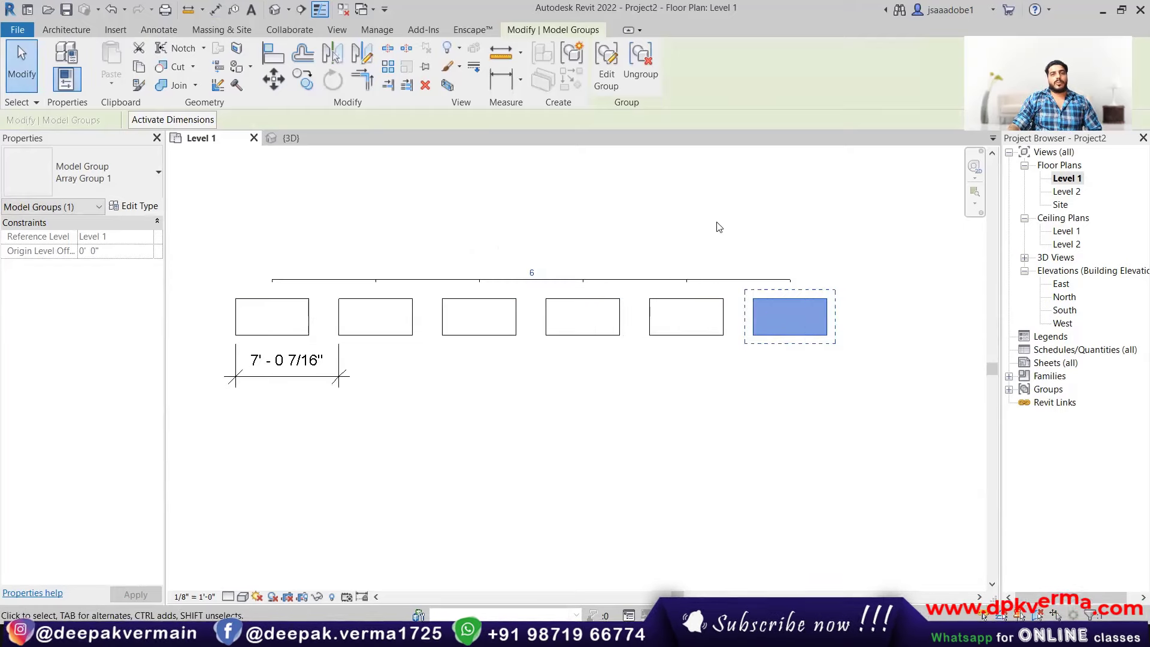
click(300, 366)
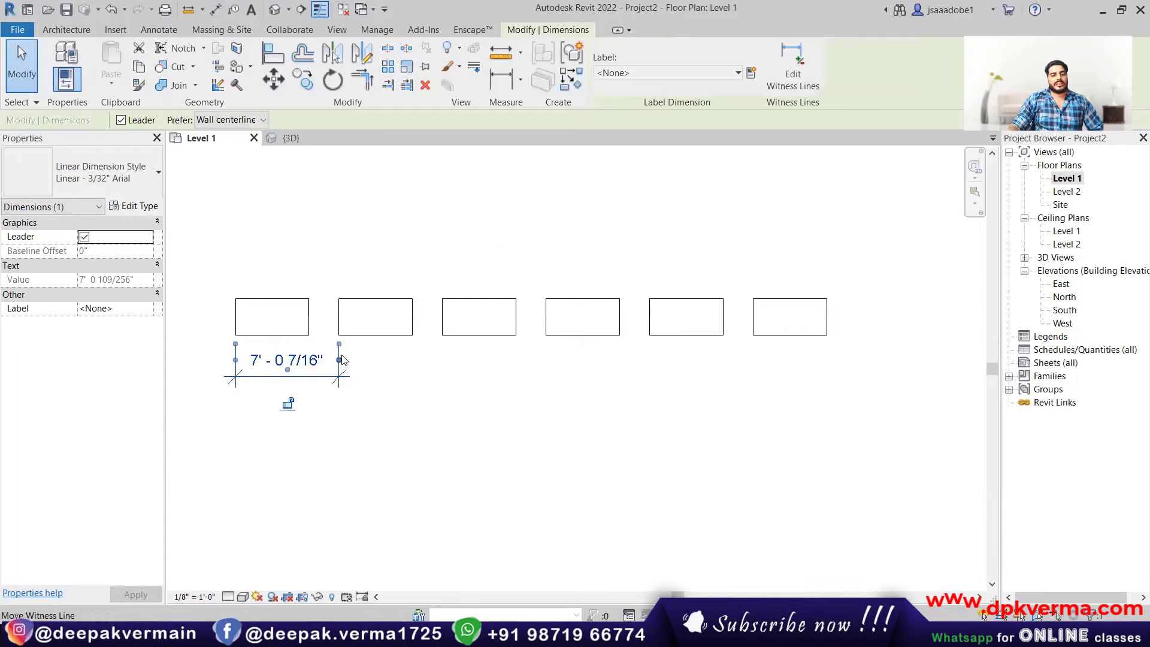
click(375, 332)
click(288, 360)
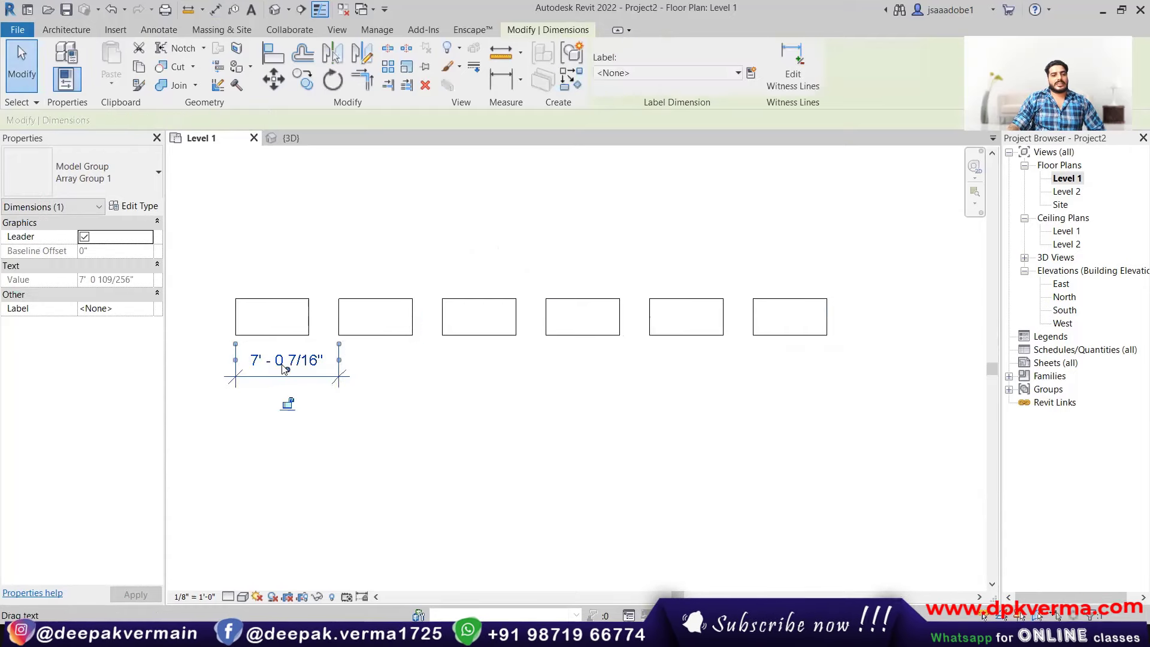
click(389, 349)
drag(773, 320, 739, 322)
scroll(771, 349, down, 2)
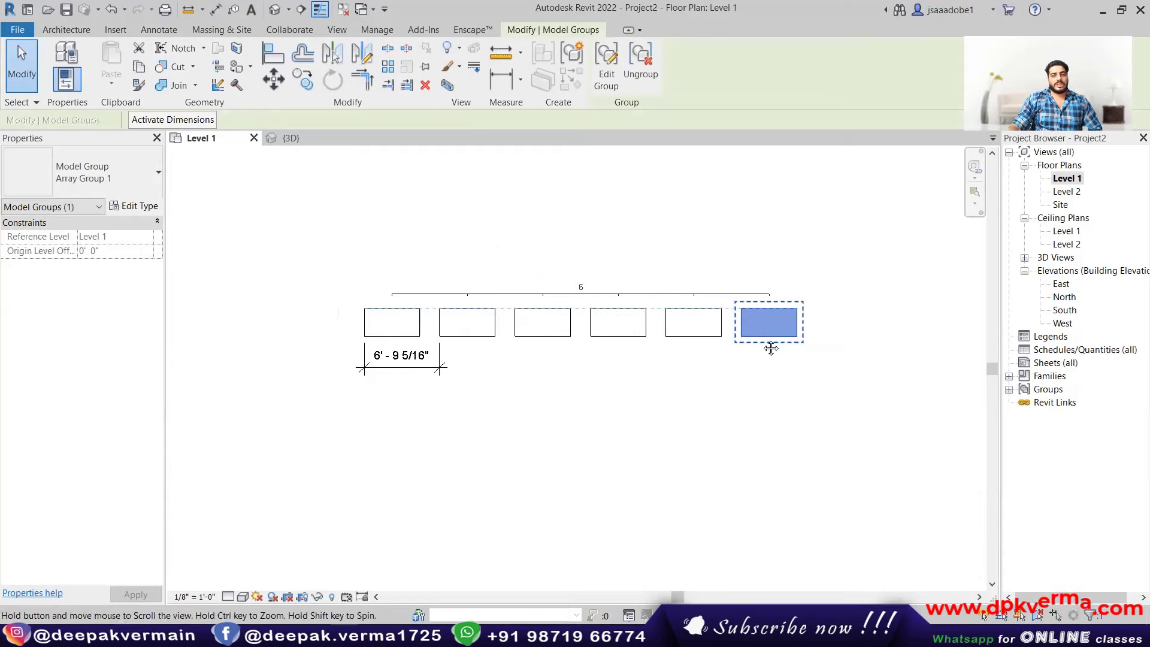
middle_drag(771, 349, 727, 350)
mouse_move(741, 345)
mouse_down()
mouse_move(365, 173)
mouse_move(386, 243)
mouse_move(670, 264)
mouse_move(629, 288)
mouse_move(605, 320)
mouse_move(599, 296)
mouse_move(743, 390)
mouse_move(740, 411)
mouse_move(731, 406)
mouse_move(740, 413)
mouse_up()
click(703, 297)
click(590, 300)
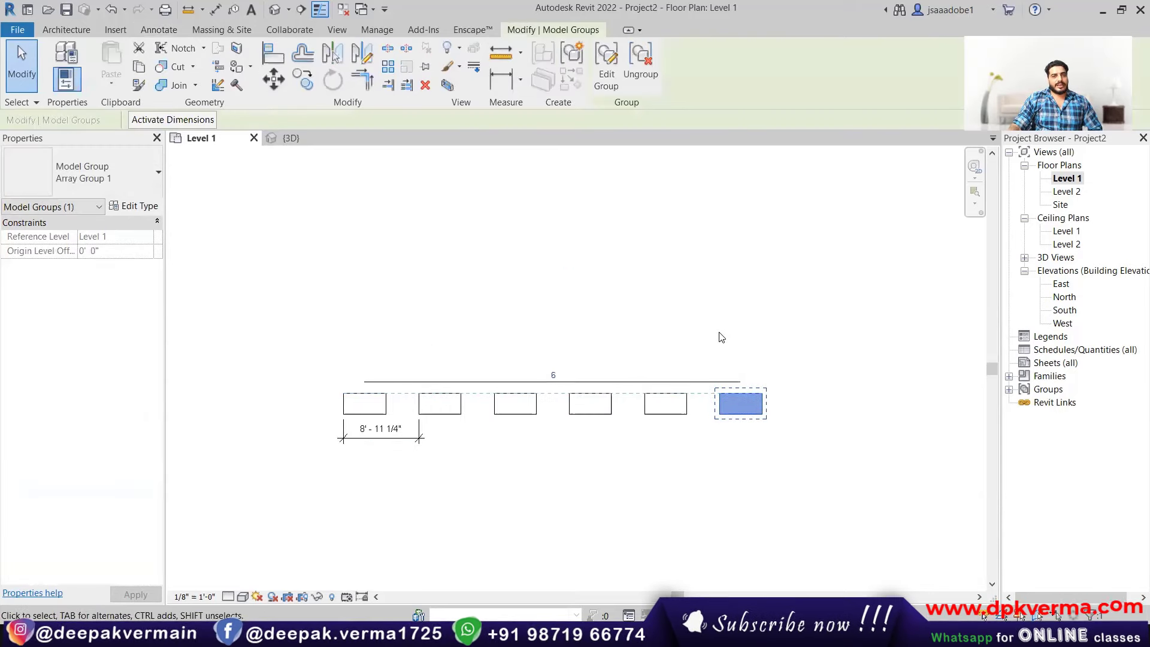
click(700, 333)
middle_drag(644, 427, 601, 377)
- Remove the last desk from its array group and accept the group-deletion warning
scroll(547, 360, up, 2)
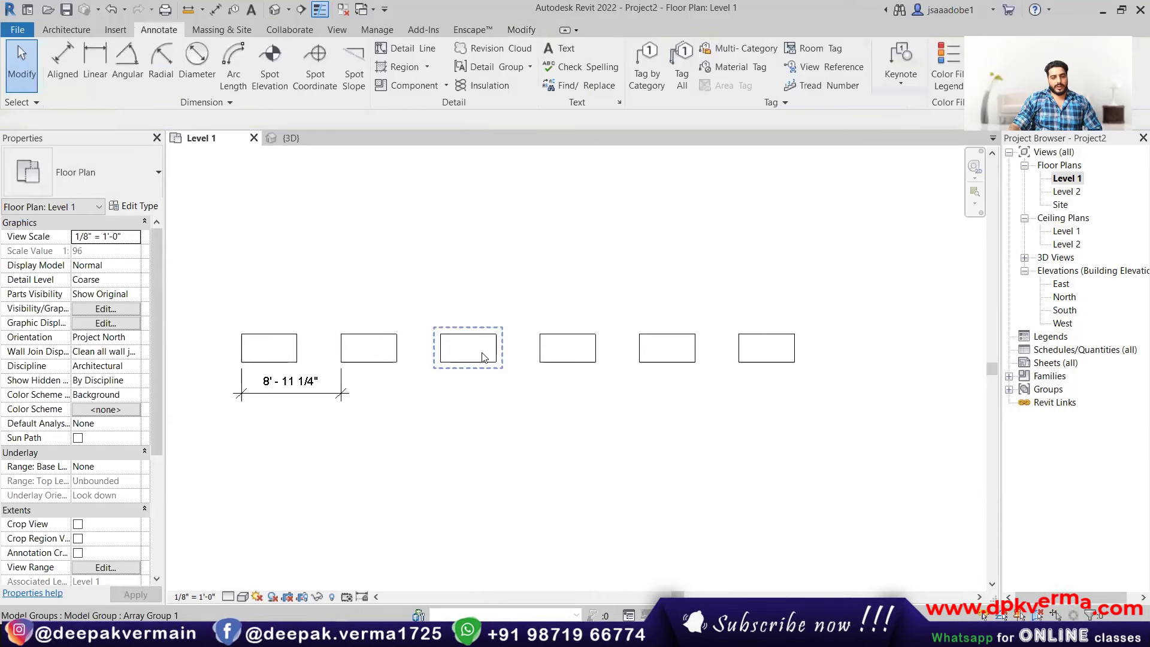
click(776, 368)
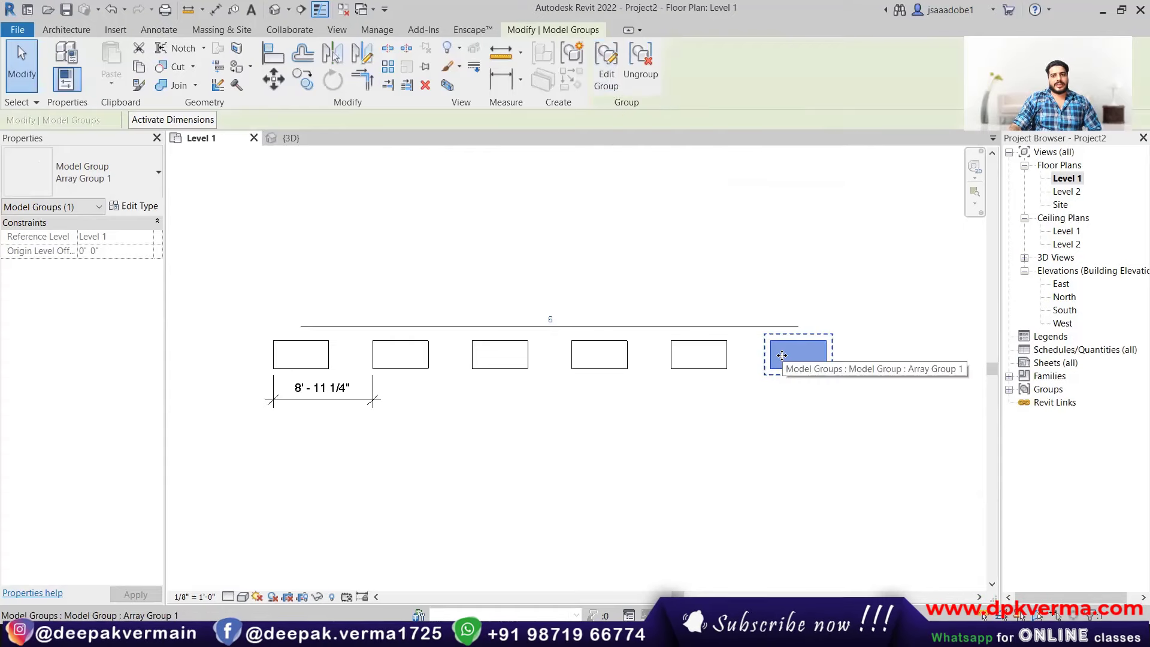
click(609, 78)
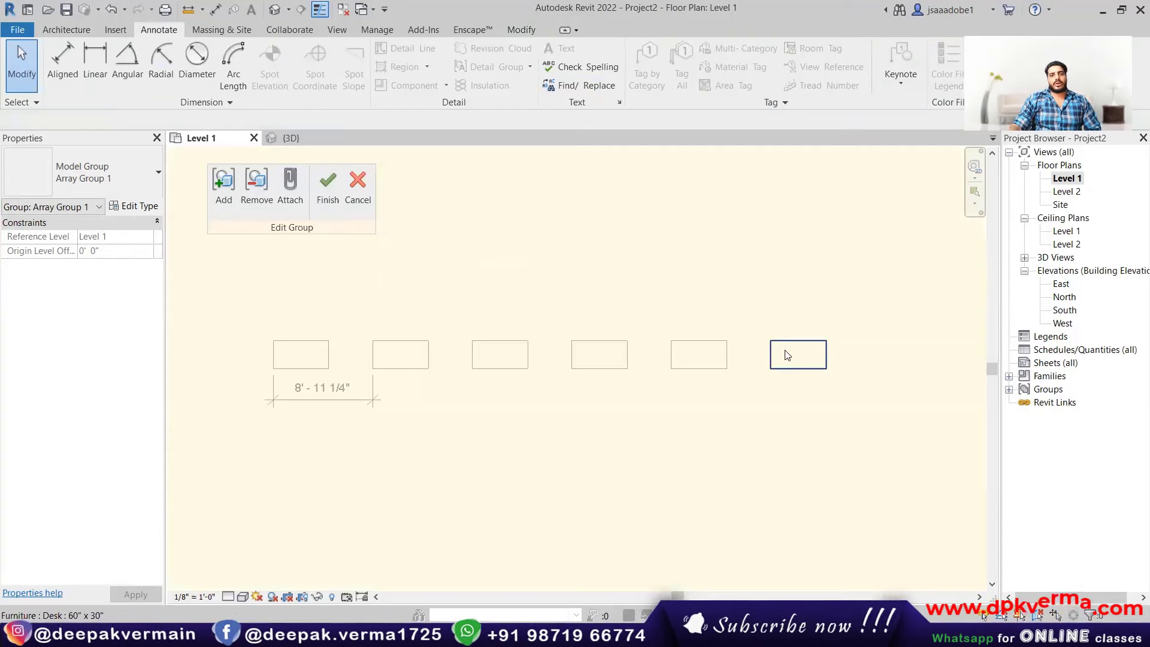
click(244, 189)
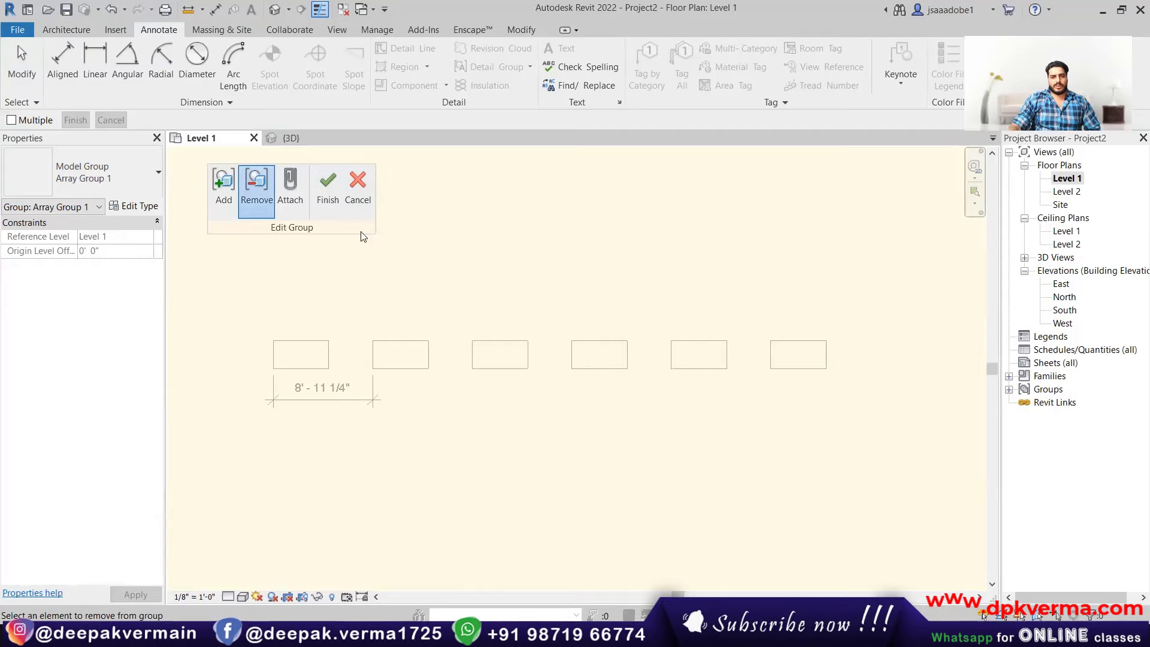
click(328, 189)
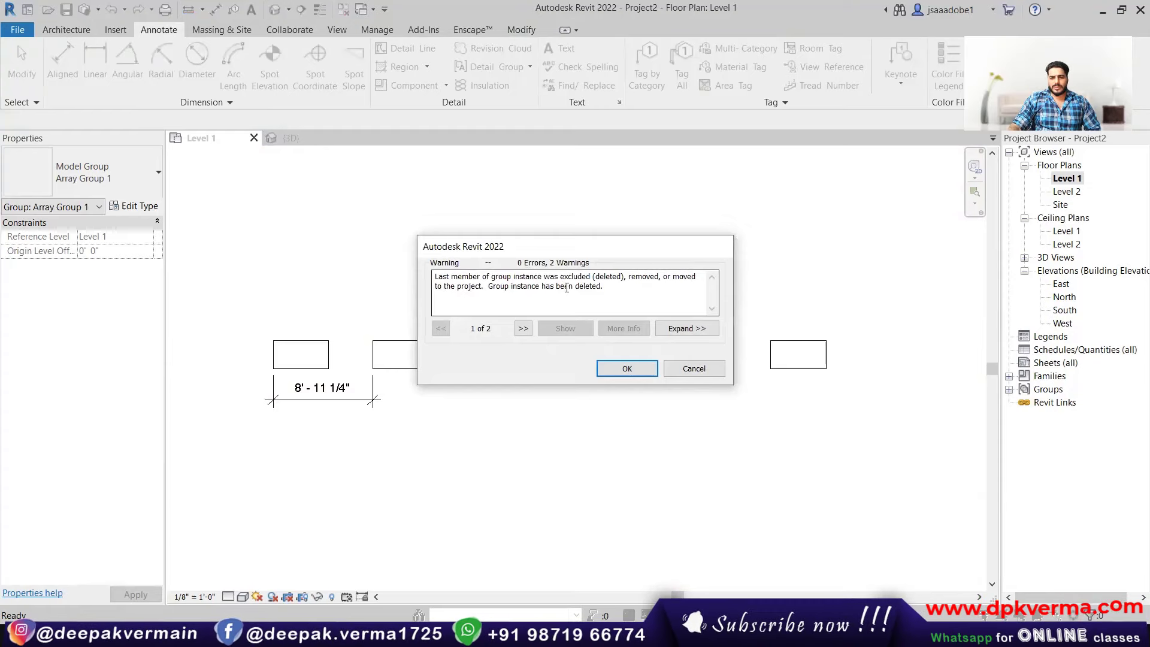
click(627, 368)
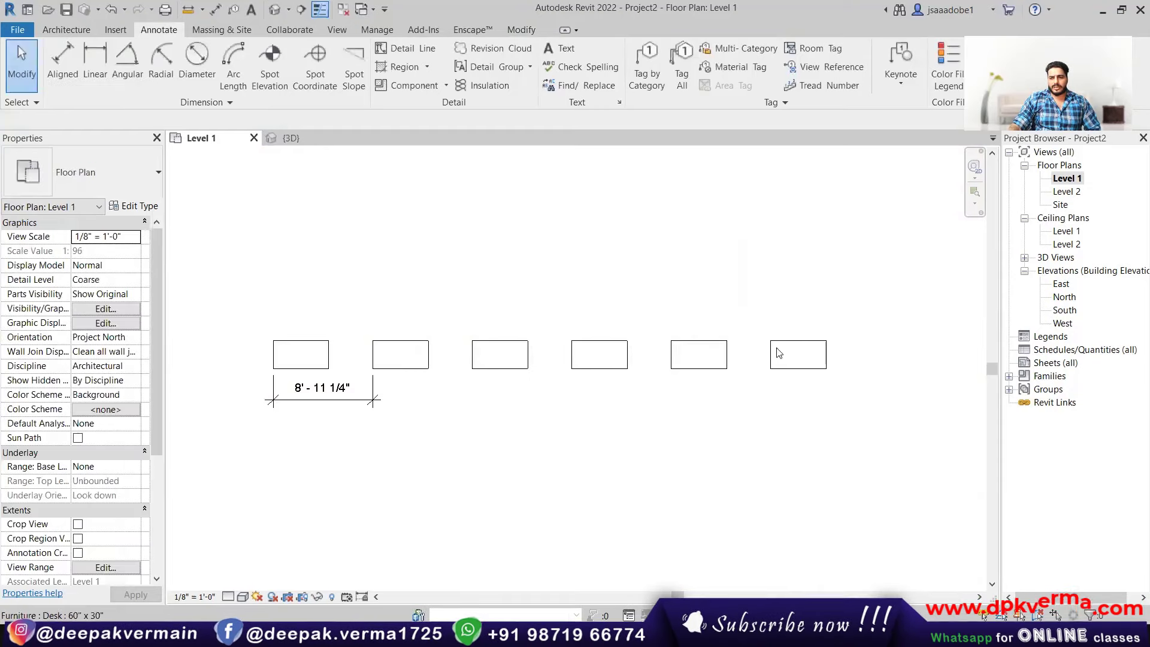
- Select each desk in turn to inspect it, then drag the third desk upward
click(787, 346)
click(700, 343)
click(614, 344)
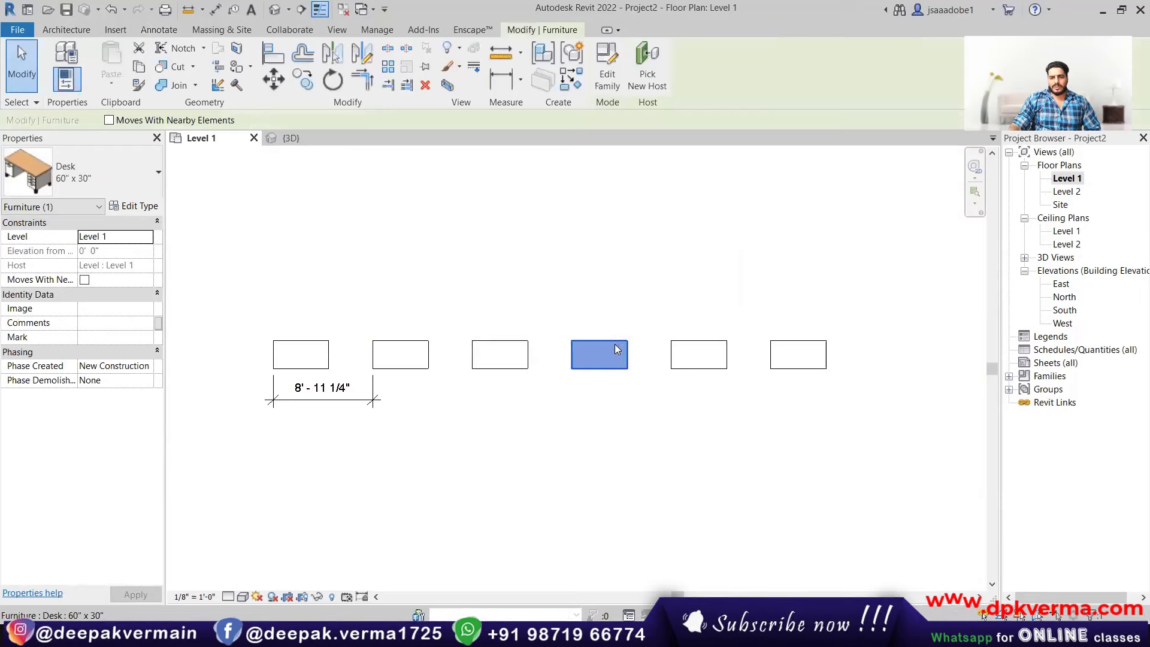
click(505, 353)
click(416, 343)
drag(519, 348, 530, 306)
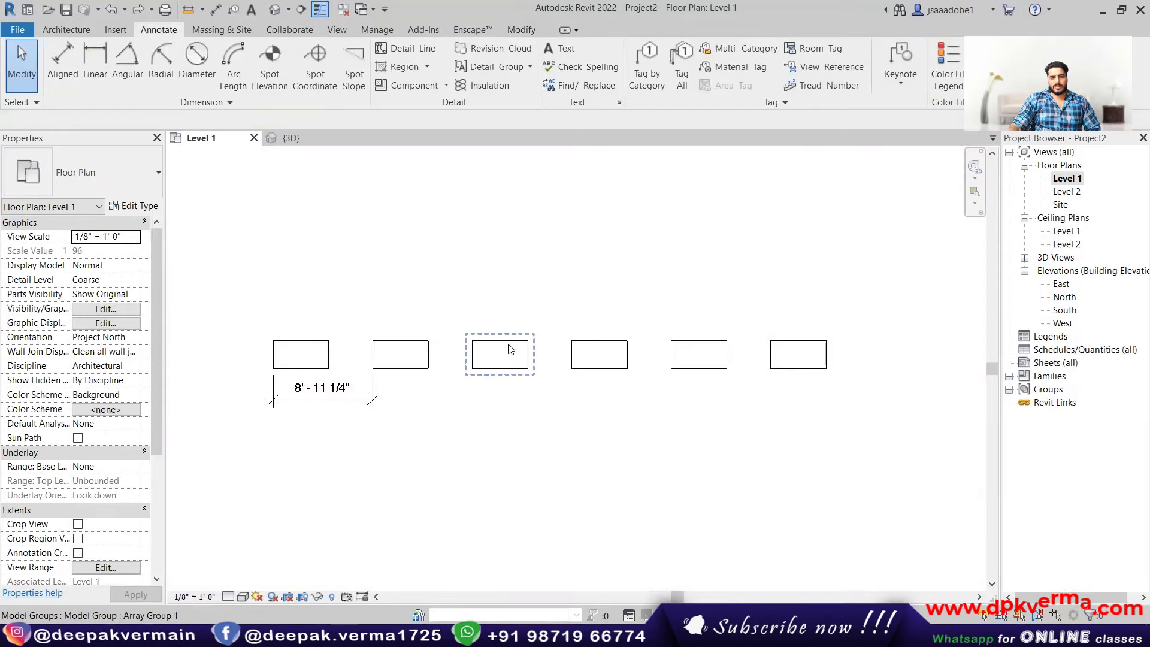
- Enter Edit Group on the third desk's array group and exit without changes
click(510, 351)
key(Escape)
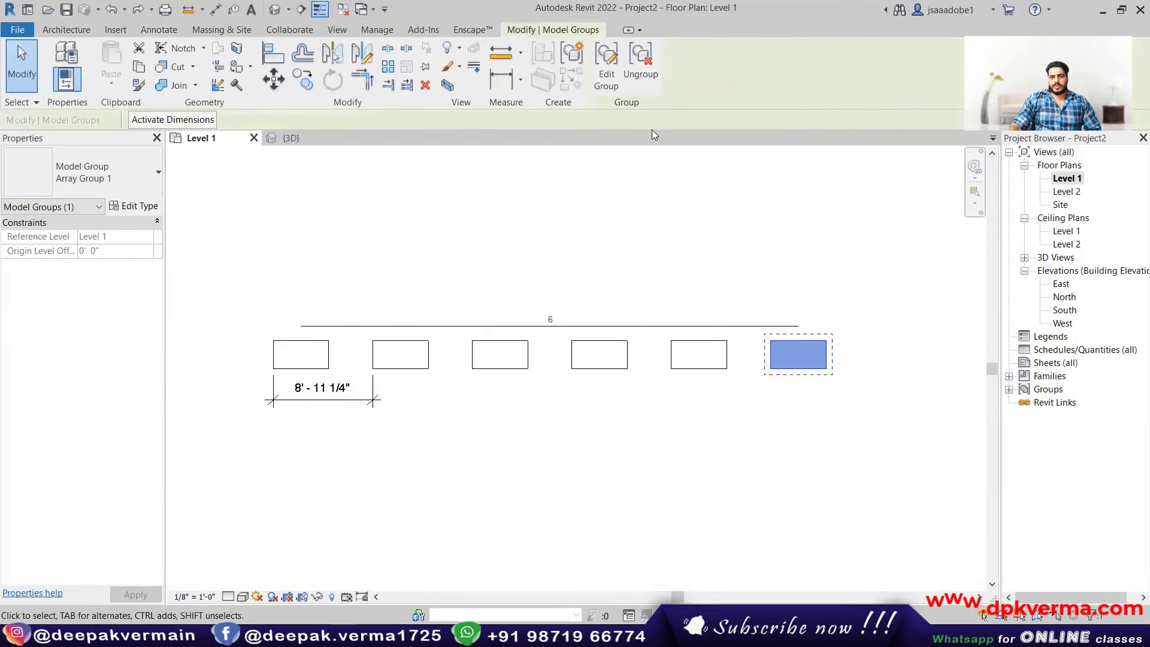
click(607, 66)
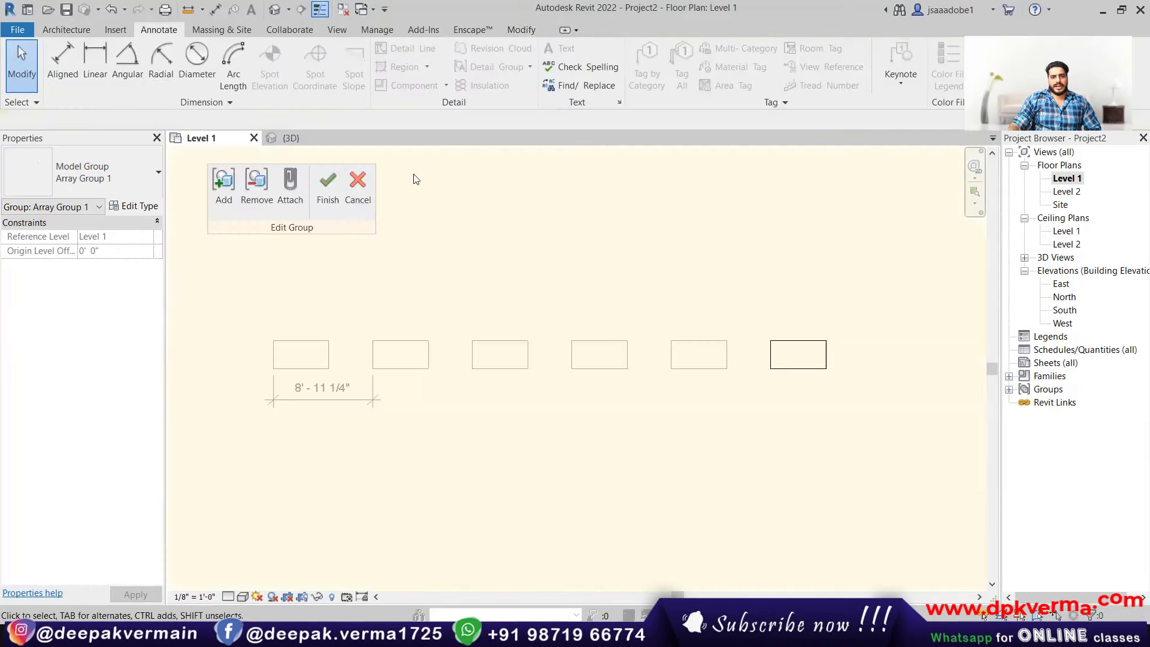
click(234, 194)
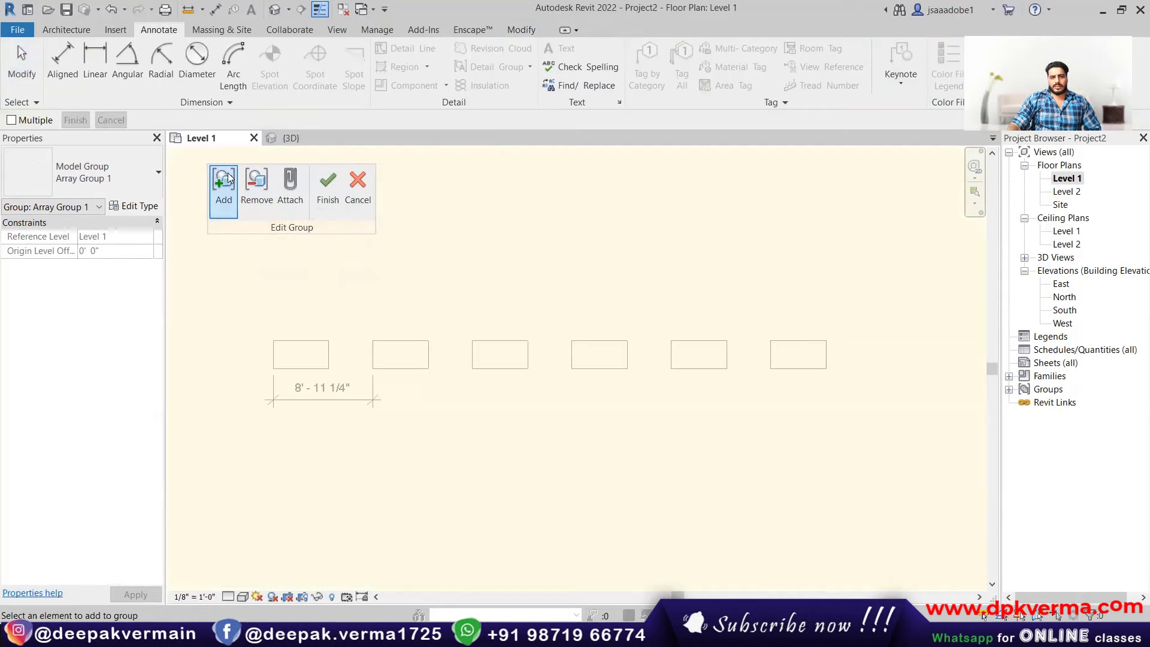
click(256, 189)
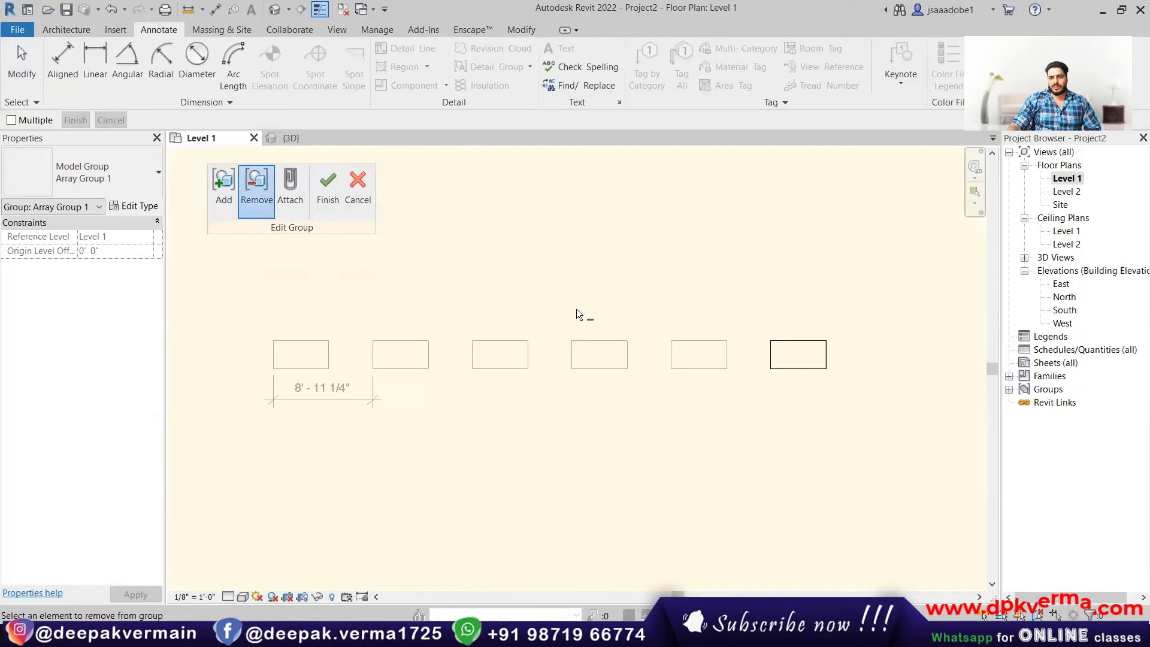
click(358, 185)
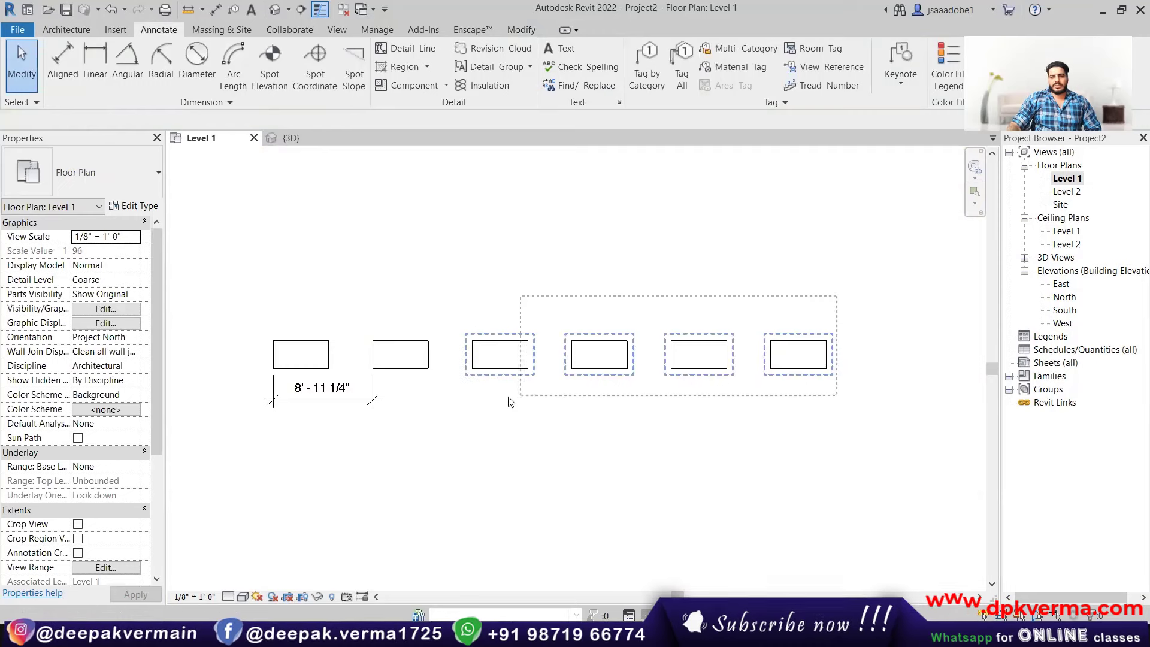
- Try removing the rightmost desk from its group, then abandon the group edit
drag(510, 401, 496, 405)
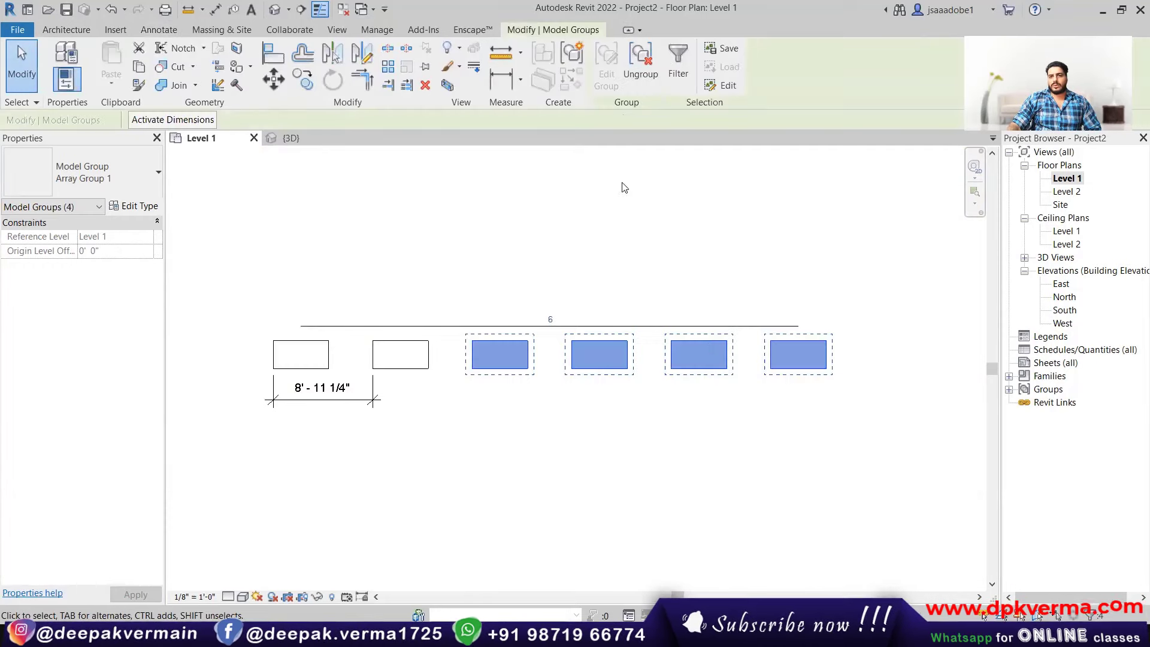
click(777, 250)
click(779, 343)
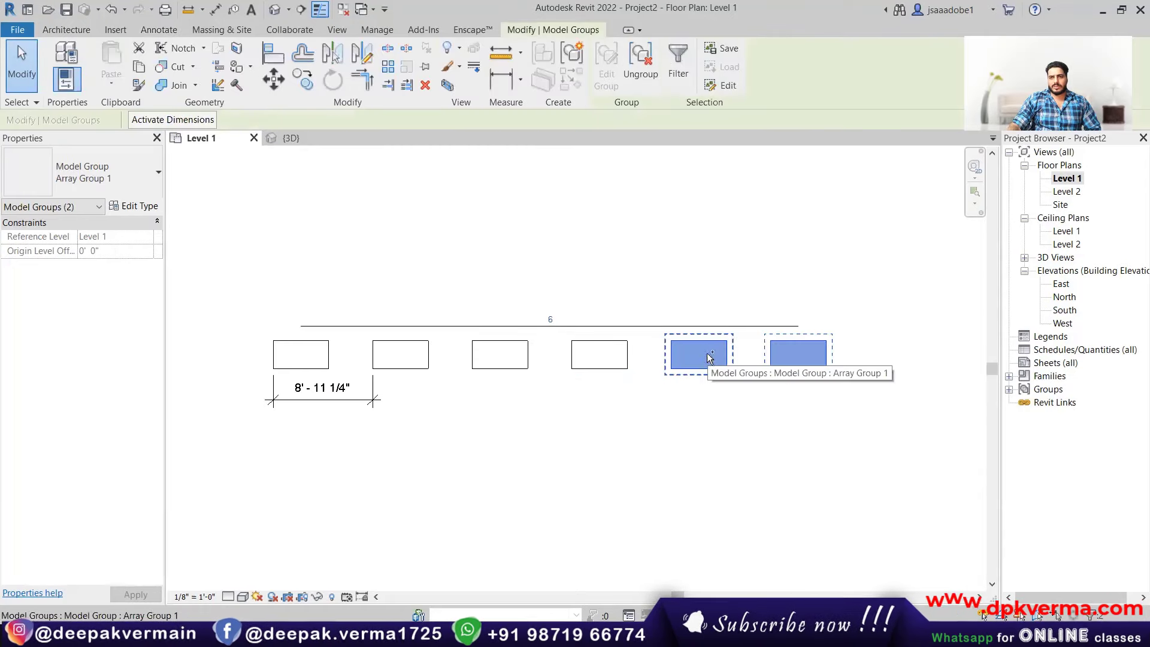
click(606, 63)
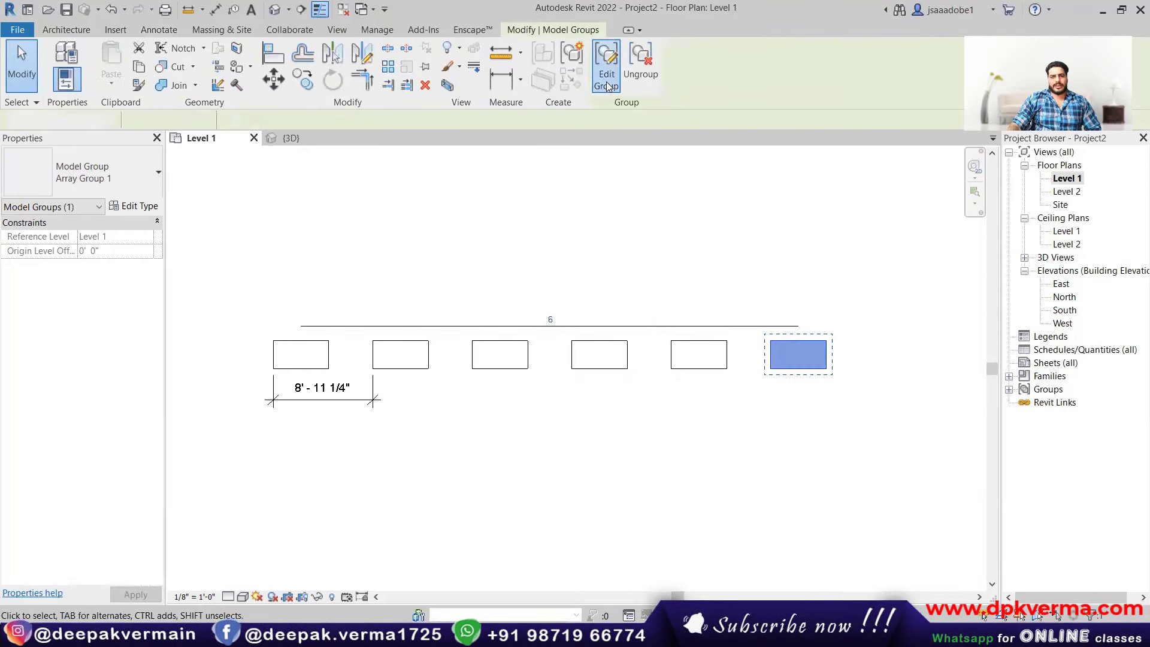
click(248, 193)
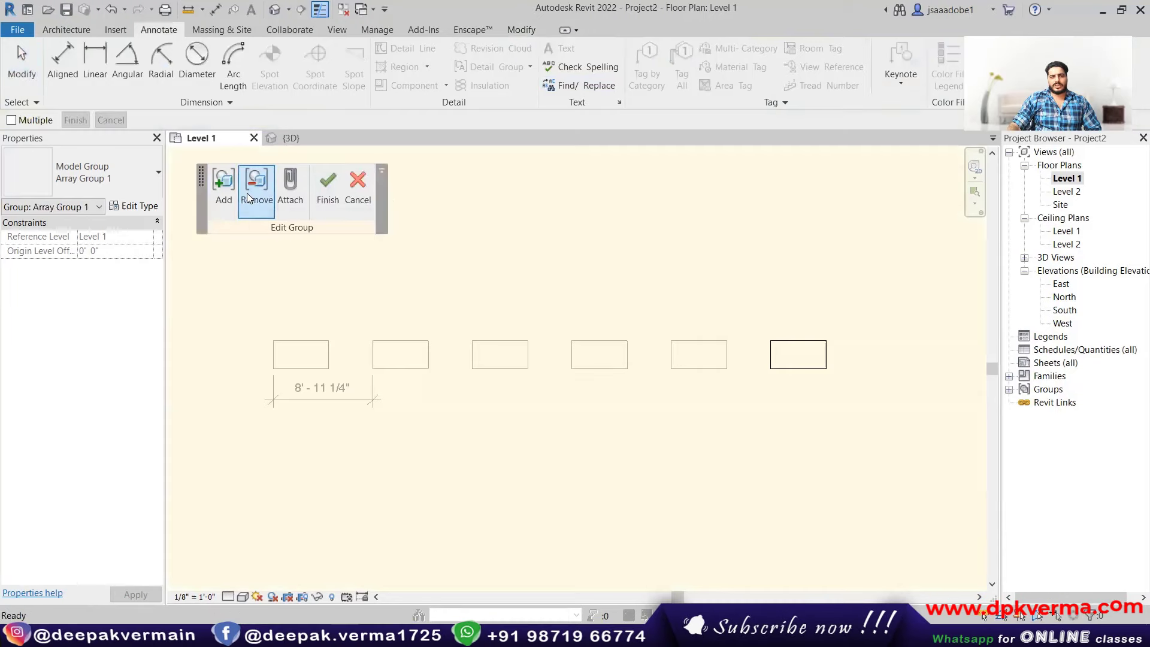
click(359, 198)
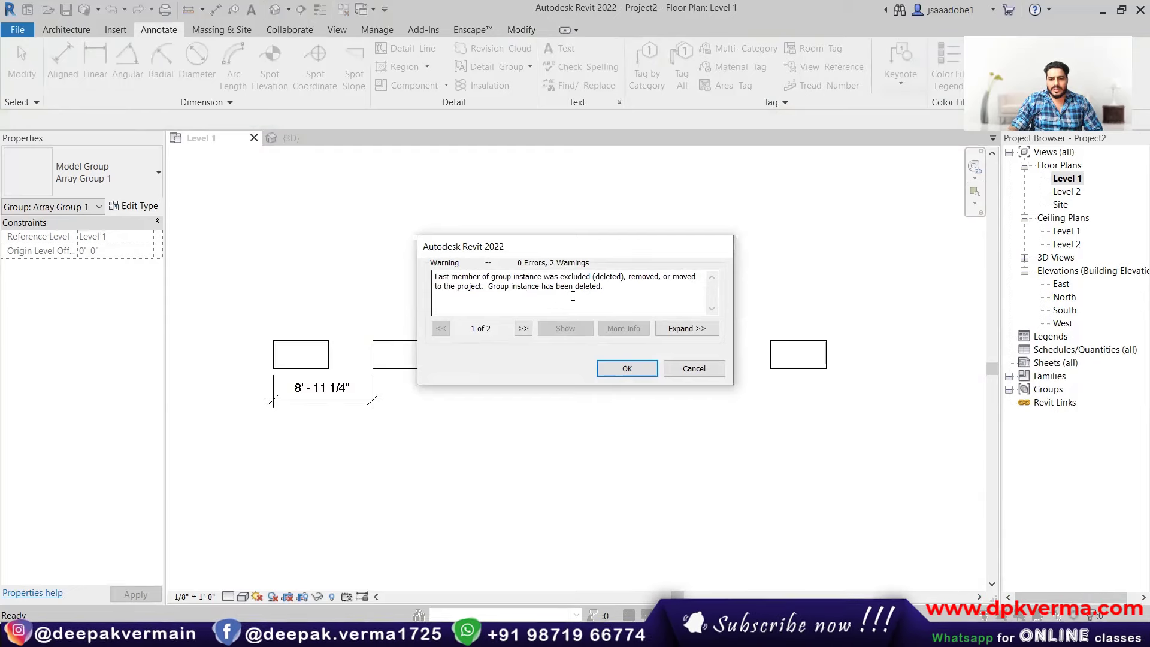
click(686, 371)
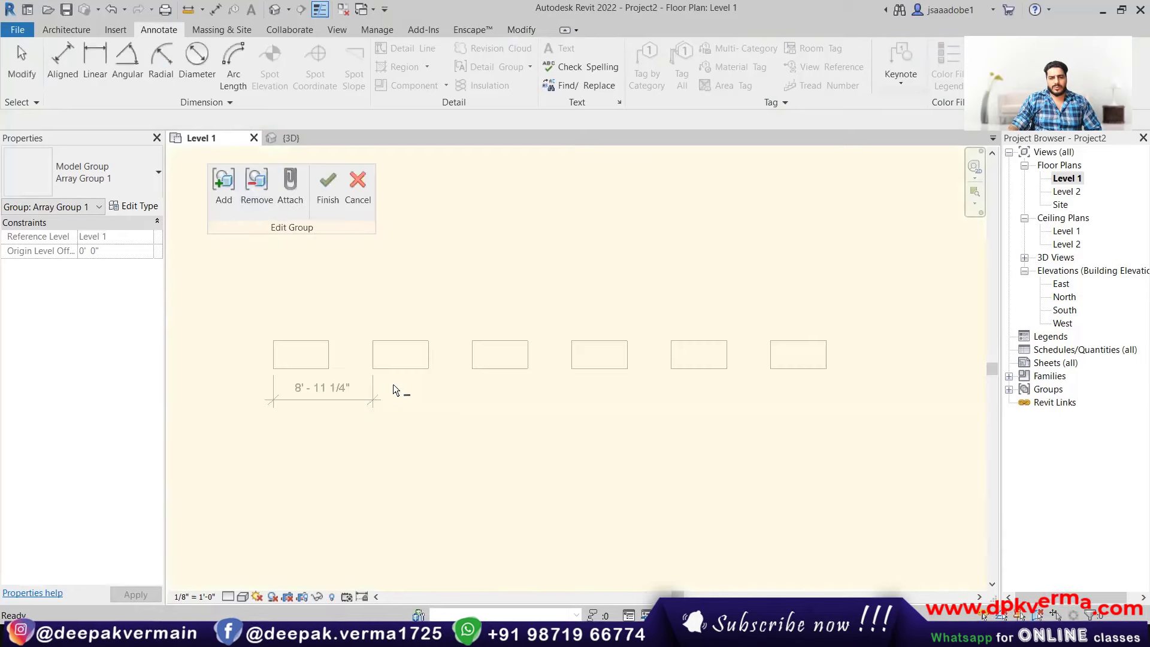
click(361, 205)
key(Return)
- Delete the 8' - 11 1/4" spacing dimension and ungroup the last desk
click(368, 408)
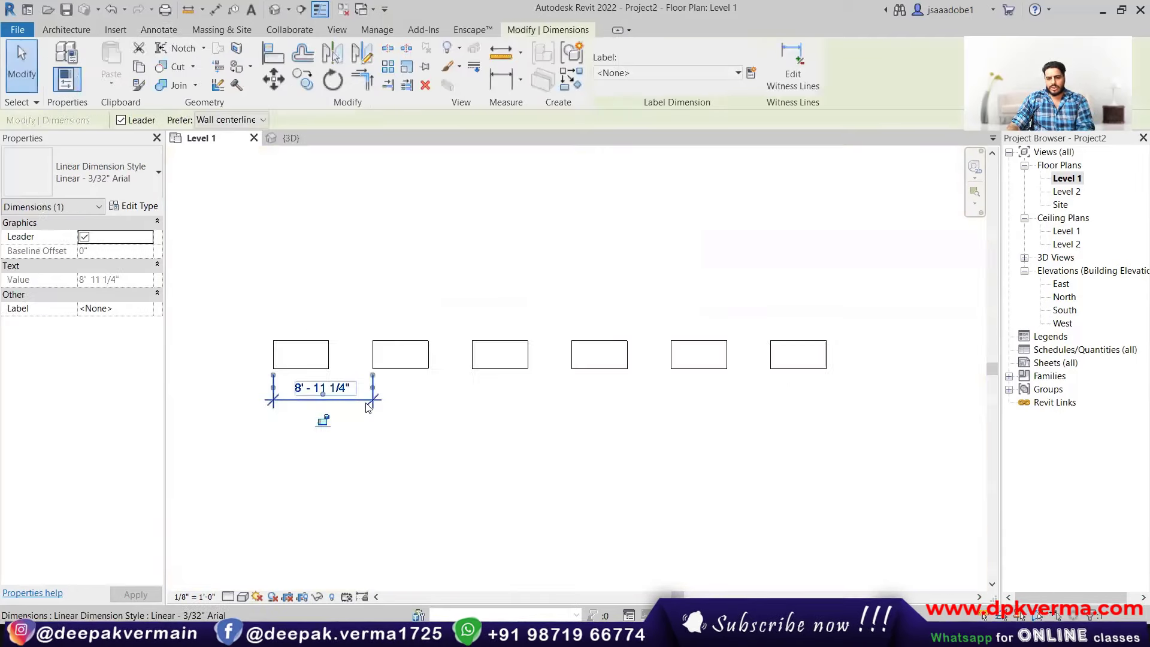
key(Delete)
click(809, 367)
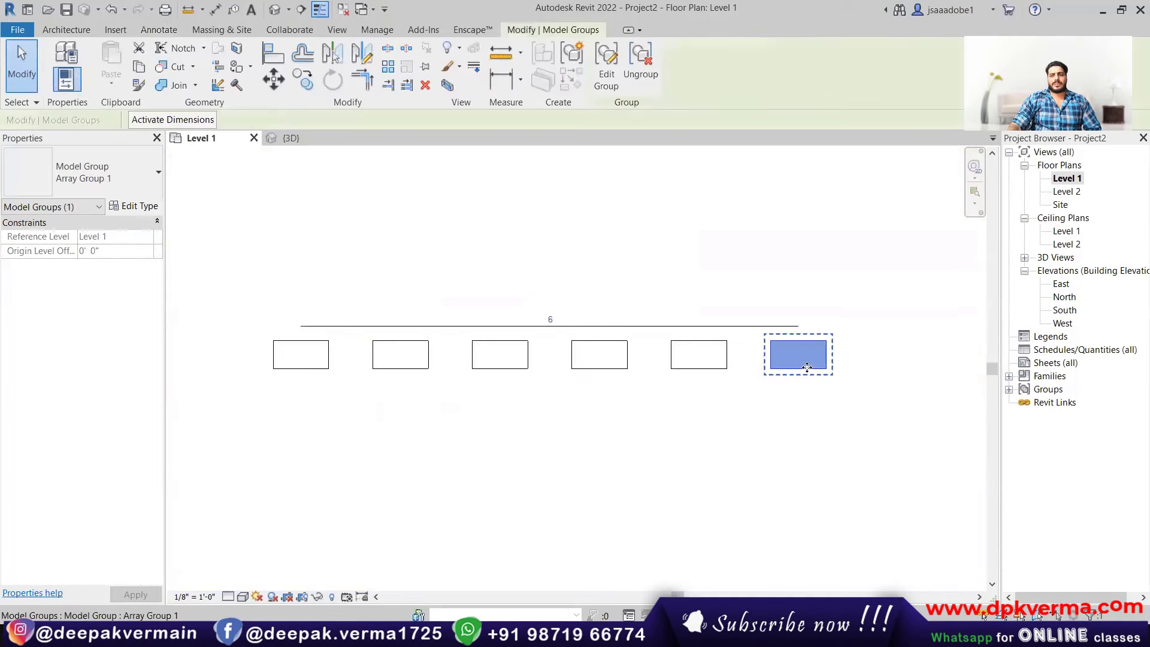
click(640, 80)
- Drag the fifth desk group upward out of the row
click(701, 353)
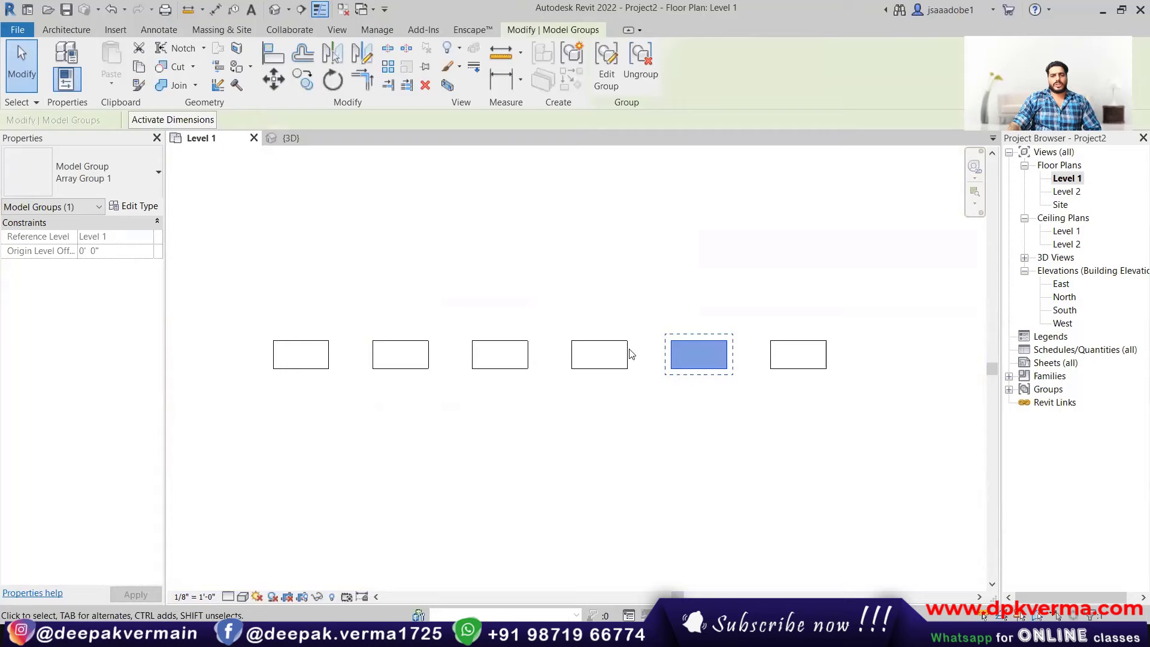
click(815, 340)
drag(710, 343, 707, 312)
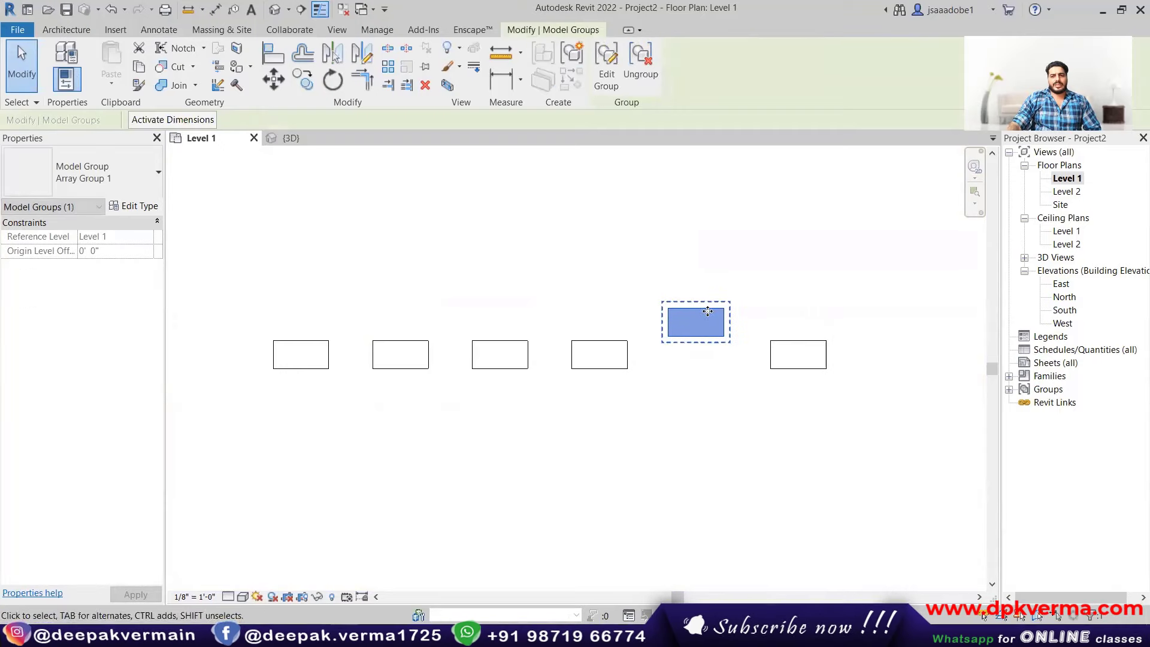
- Ungroup the first four desk groups
click(670, 377)
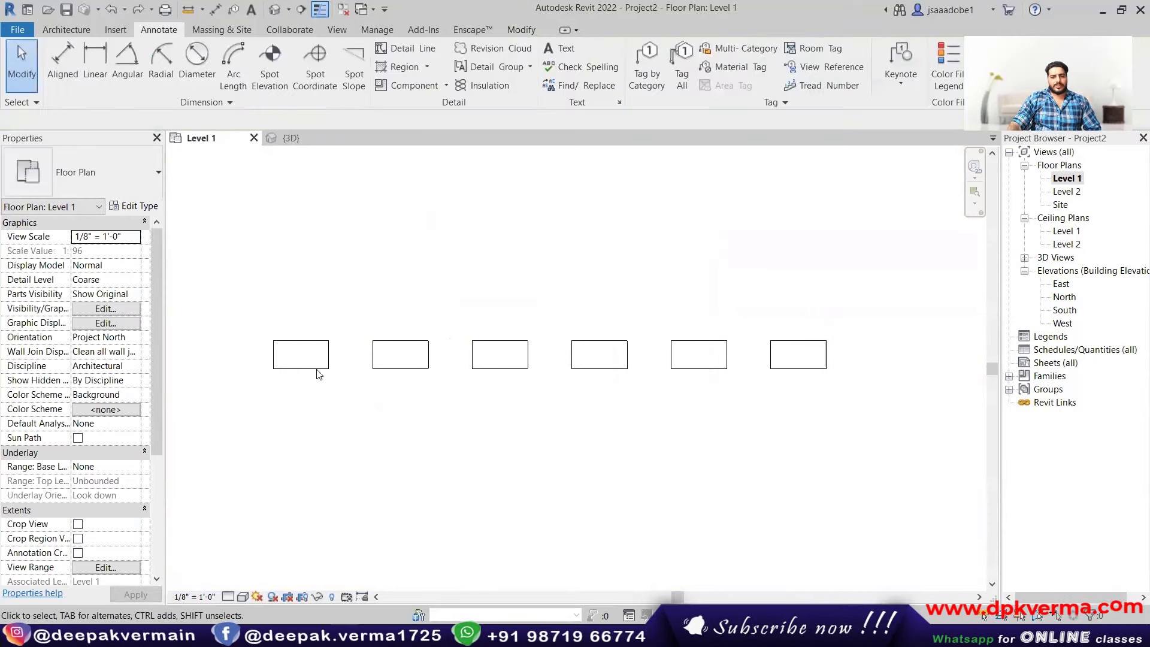
click(687, 349)
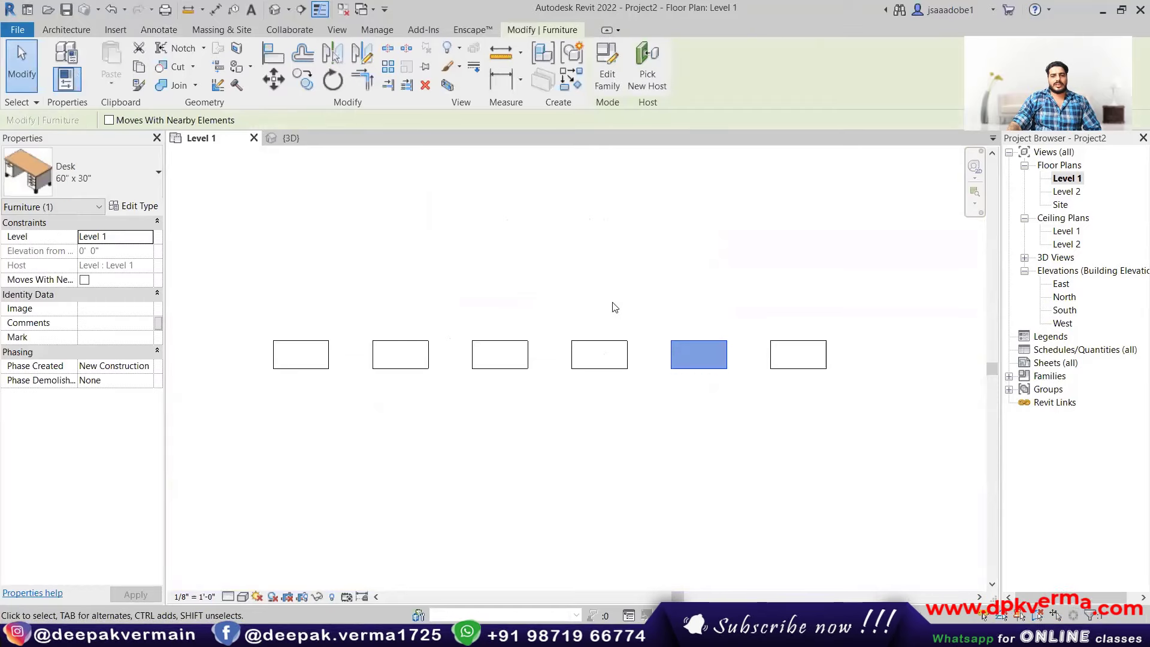
drag(240, 408, 671, 176)
click(641, 66)
click(600, 354)
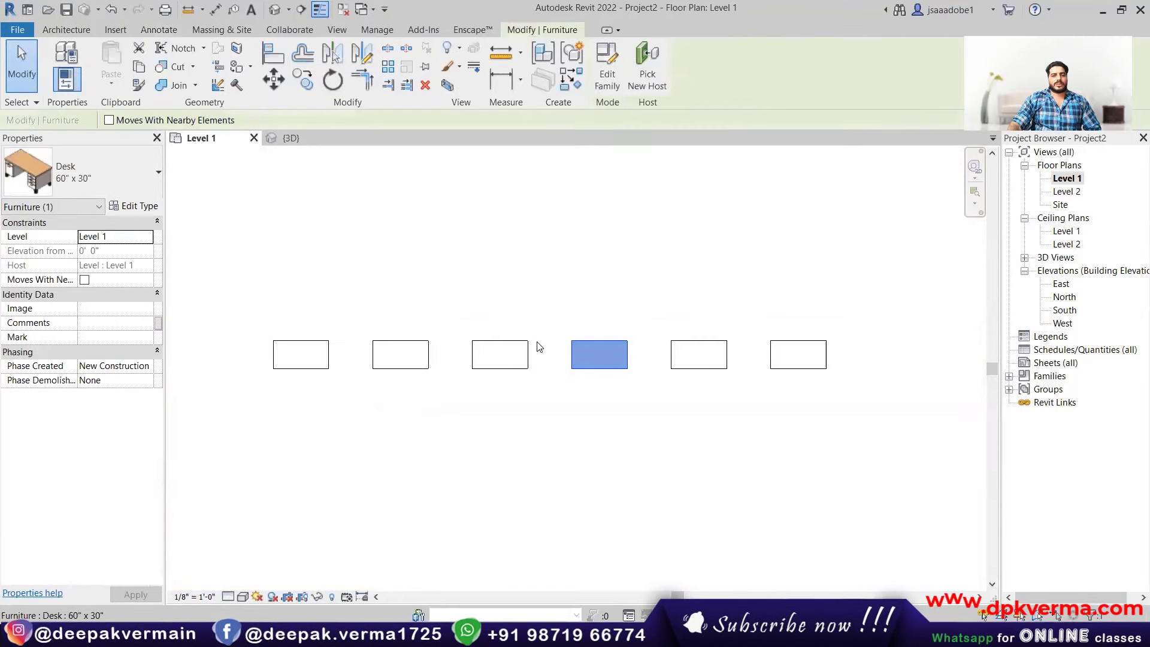
click(515, 355)
key(Escape)
- Delete desks two through six, leaving only the first desk
click(310, 358)
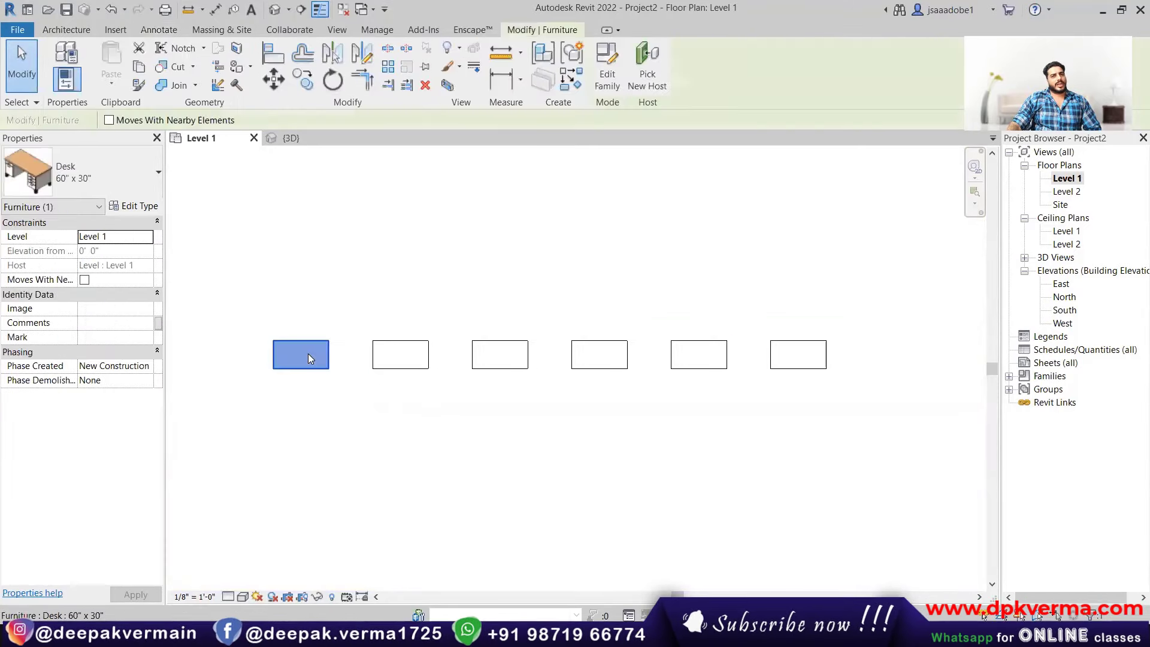
drag(366, 306, 898, 396)
key(Delete)
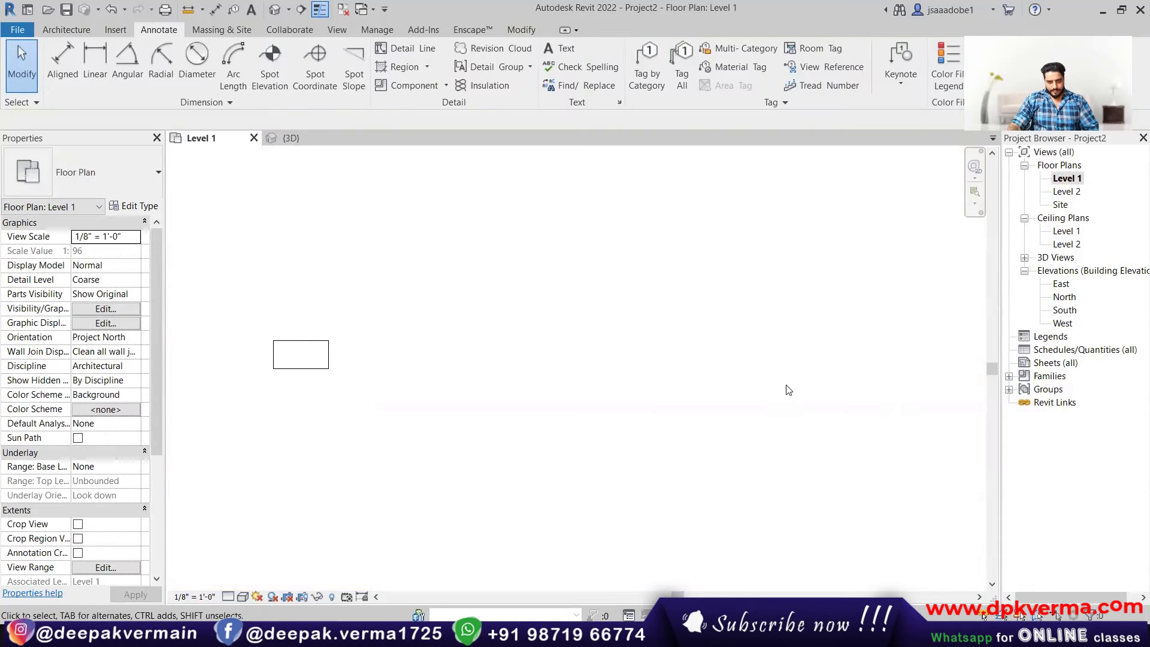
scroll(282, 383, up, 2)
- Array the remaining desk to the right with a count of 4
click(332, 323)
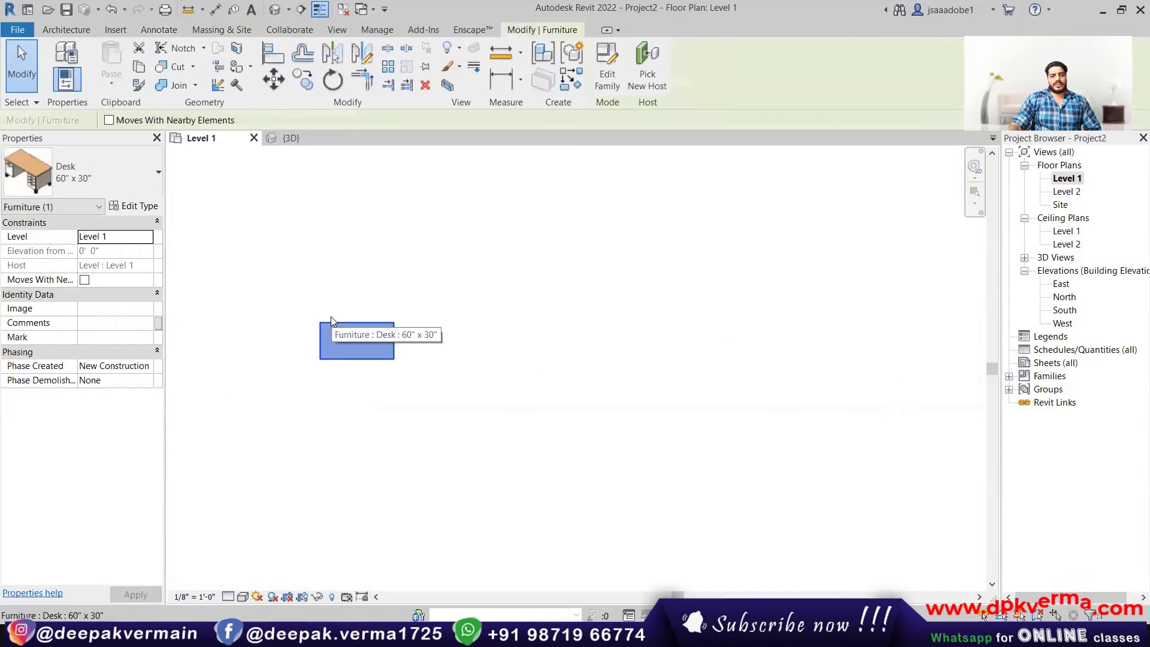
click(390, 67)
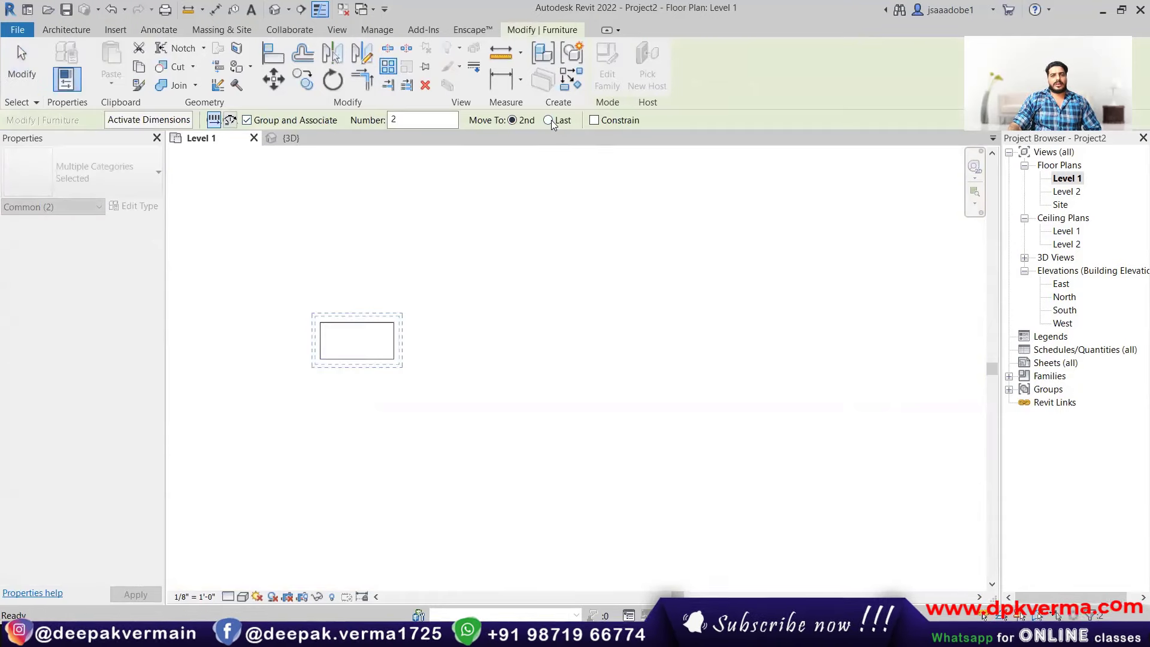
middle_drag(432, 245, 394, 260)
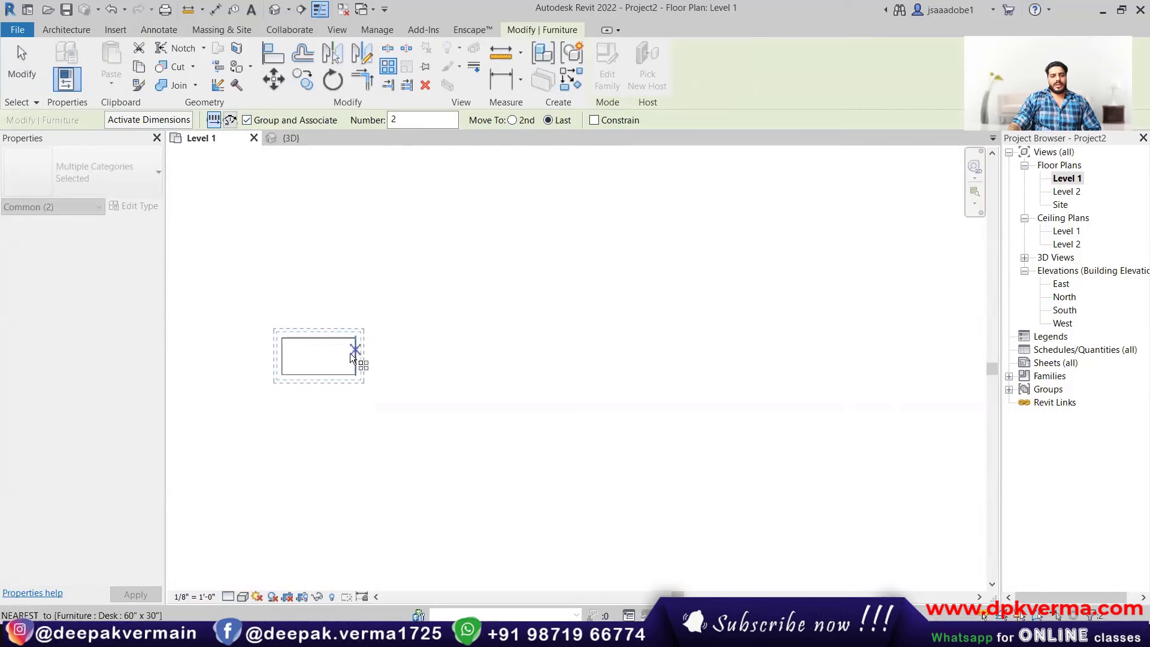
click(292, 367)
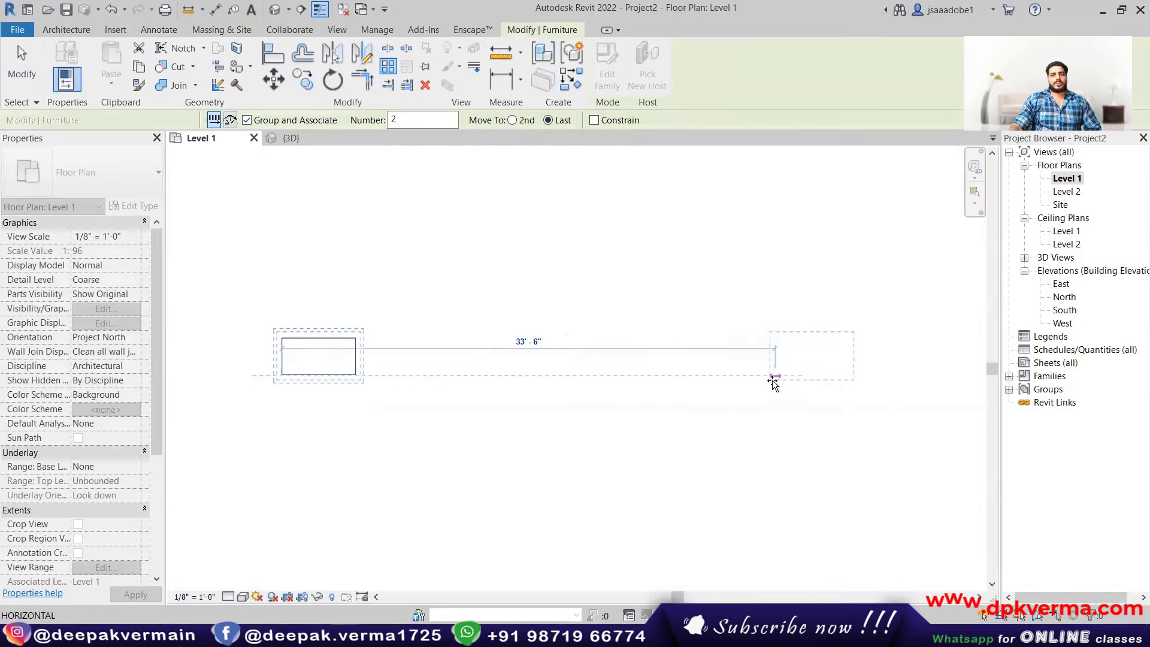
click(773, 384)
text(4)
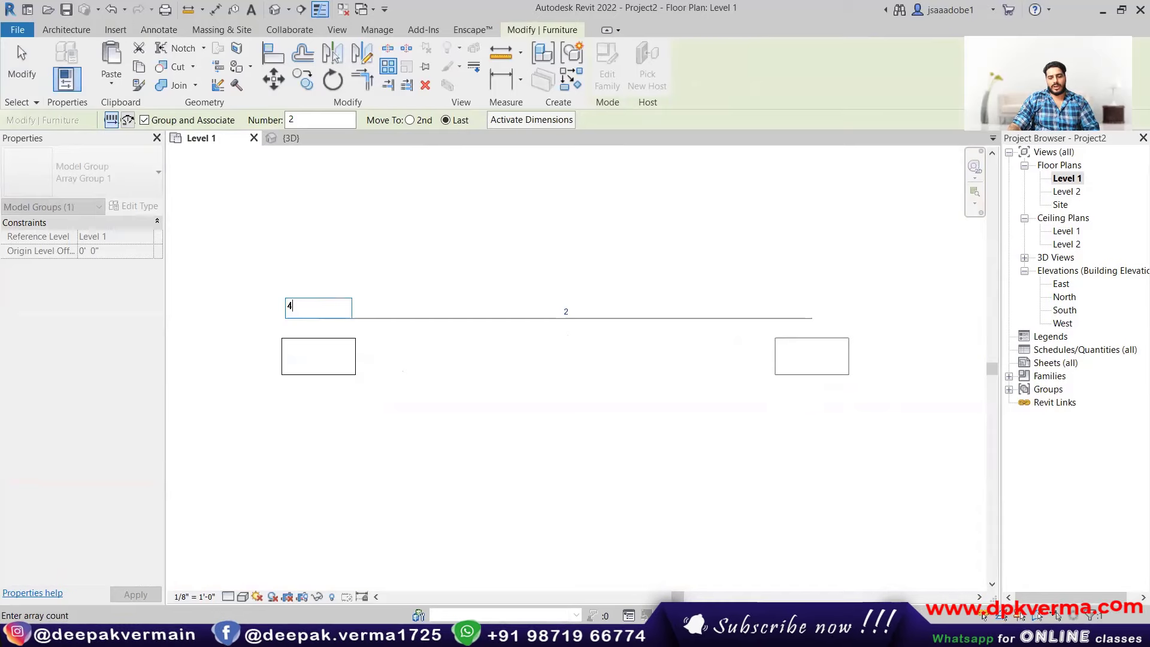
key(Return)
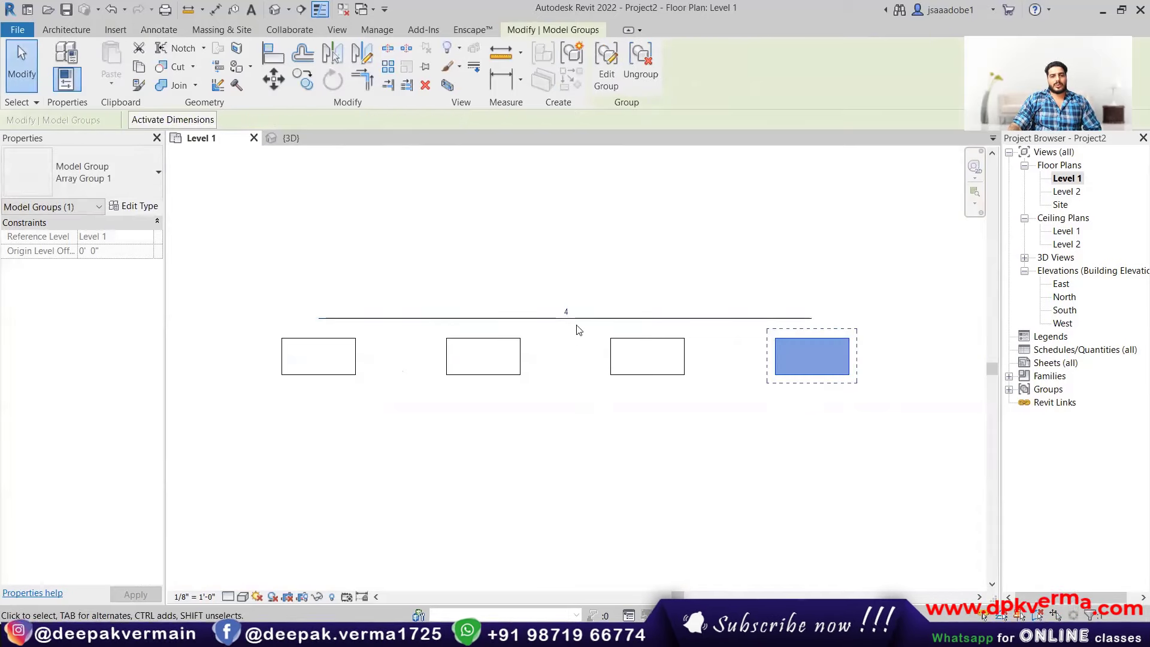
- Change the array count to 6, then undo the array back to one desk
click(567, 311)
text(6)
key(Return)
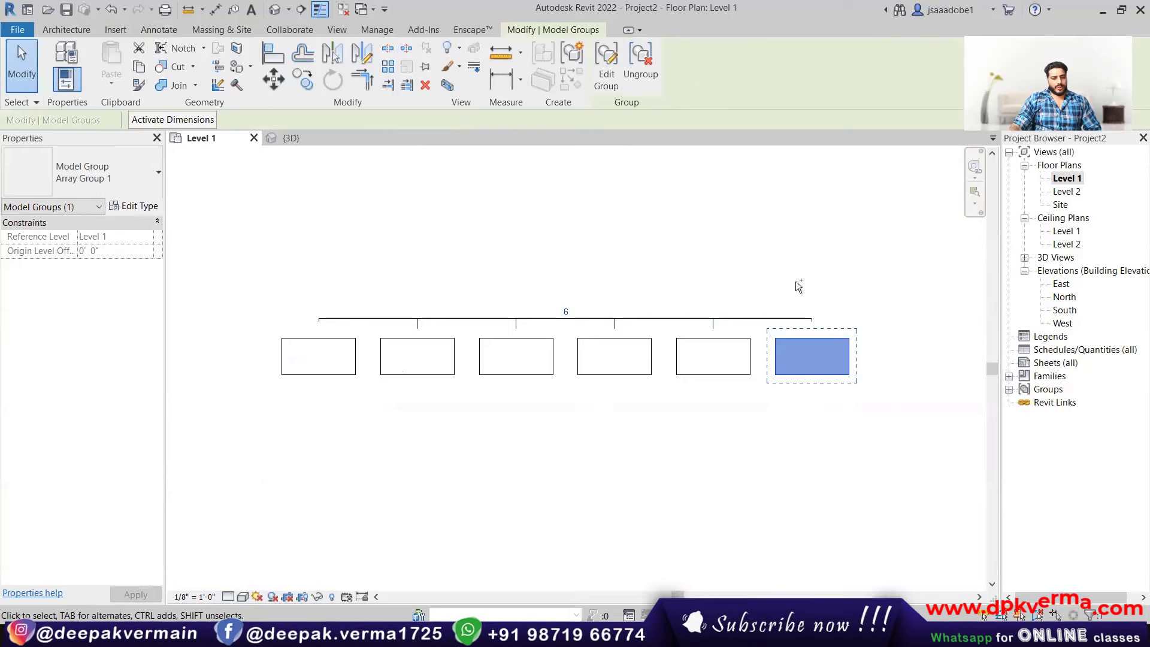
key(ctrl+z)
key(ctrl+z)
click(350, 324)
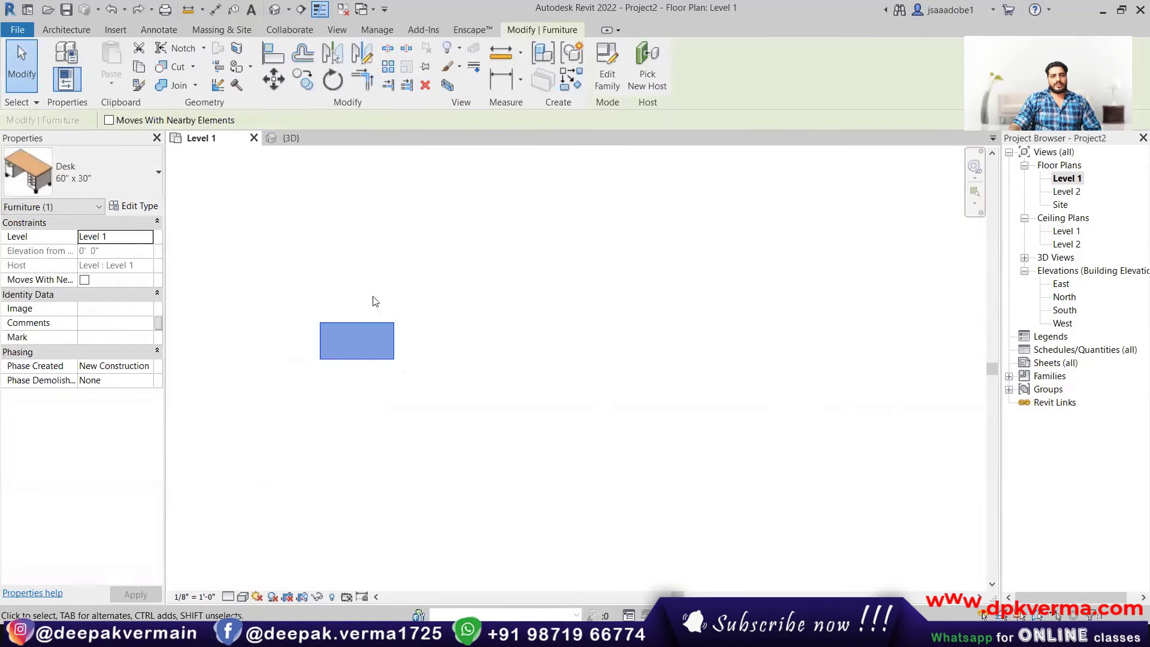
- Make an ungrouped desk copy 9' to the right, then delete that copy
click(387, 68)
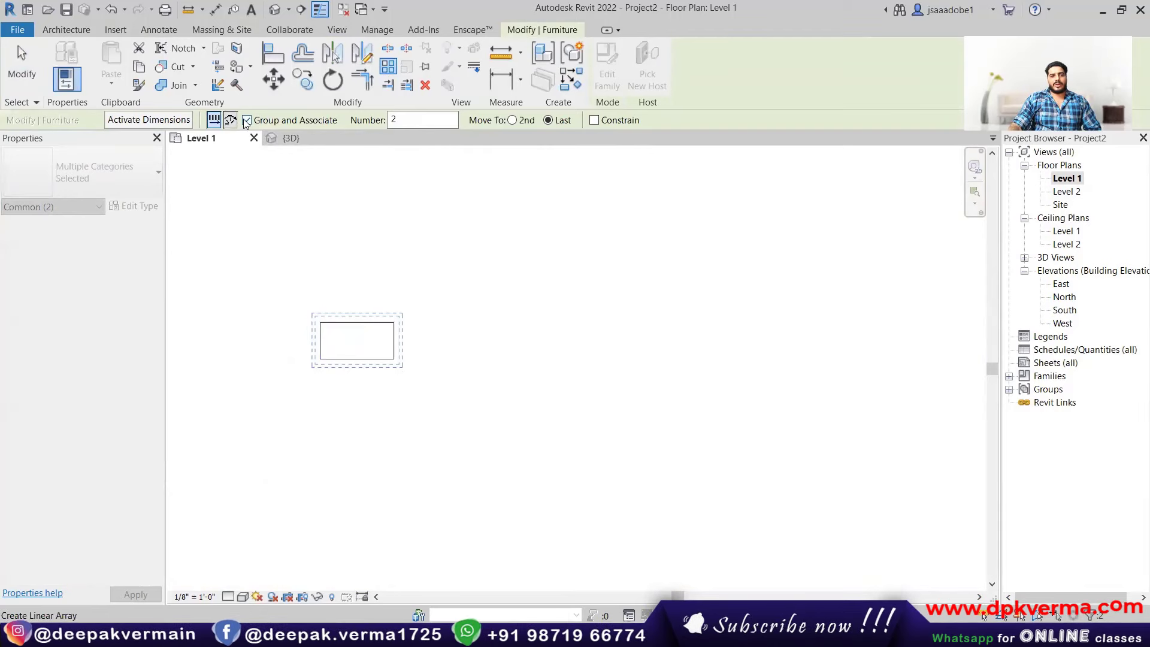
click(322, 322)
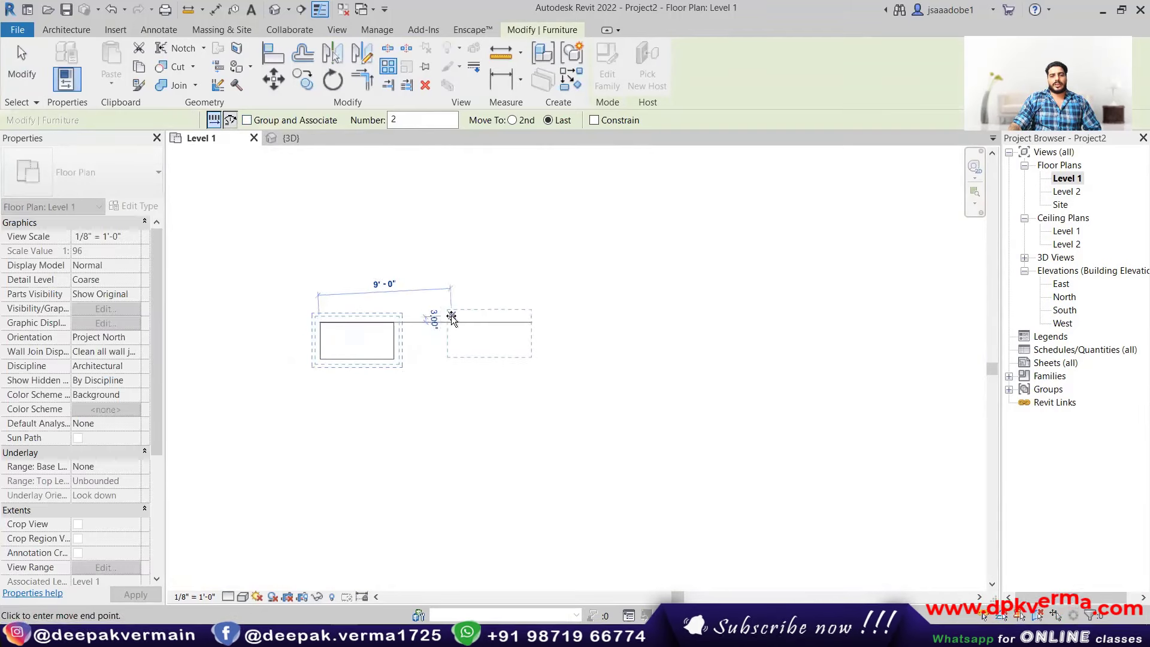
click(453, 322)
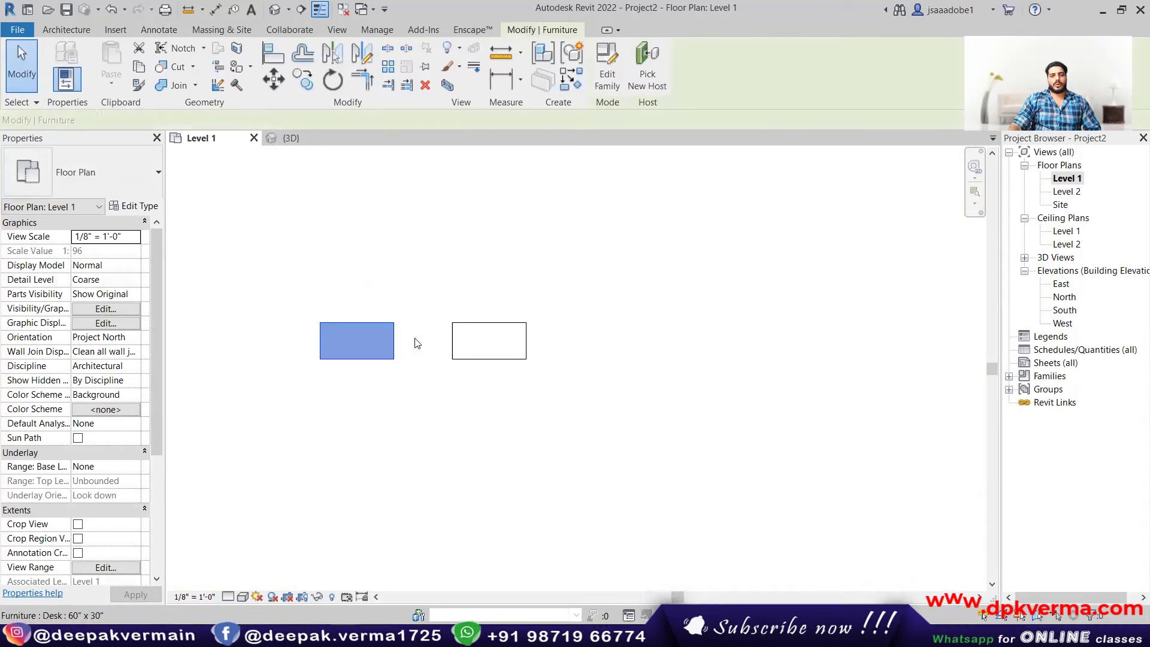
click(460, 339)
key(Delete)
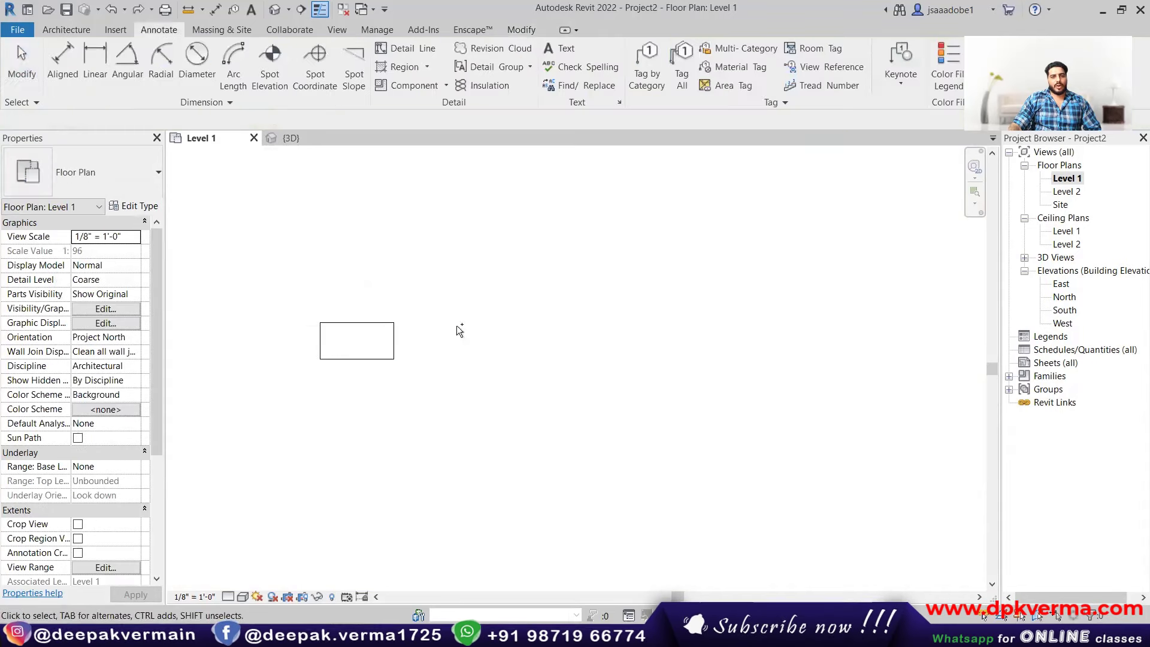
click(392, 336)
- Array the desk into a row of 5 desks to the right
click(386, 66)
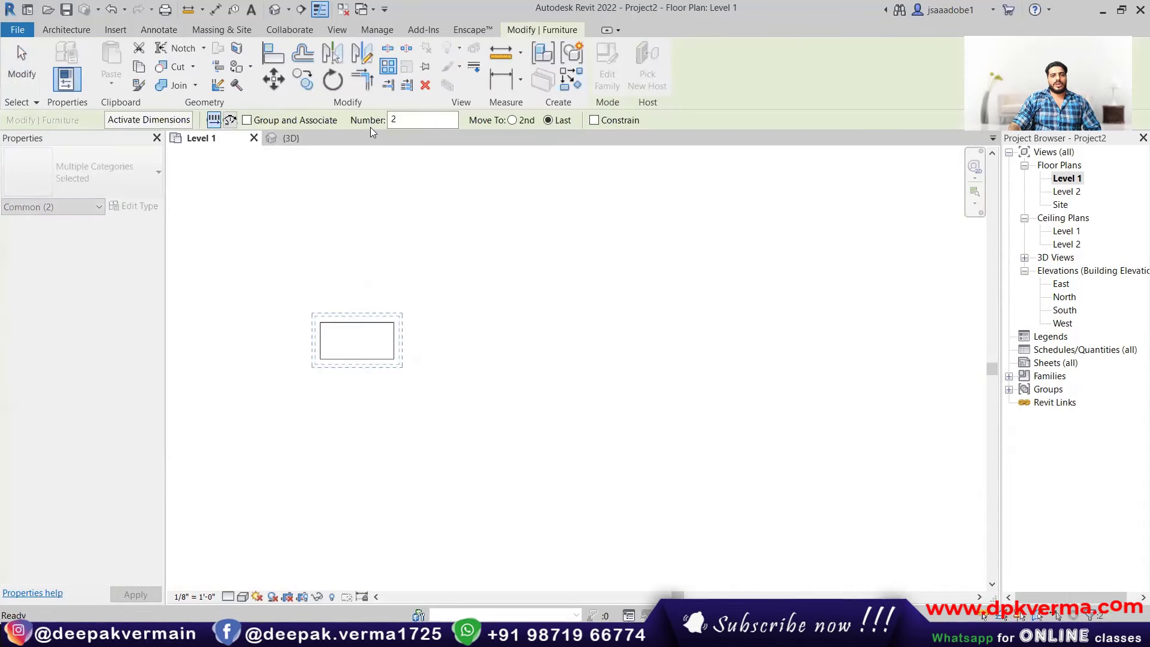
text(5)
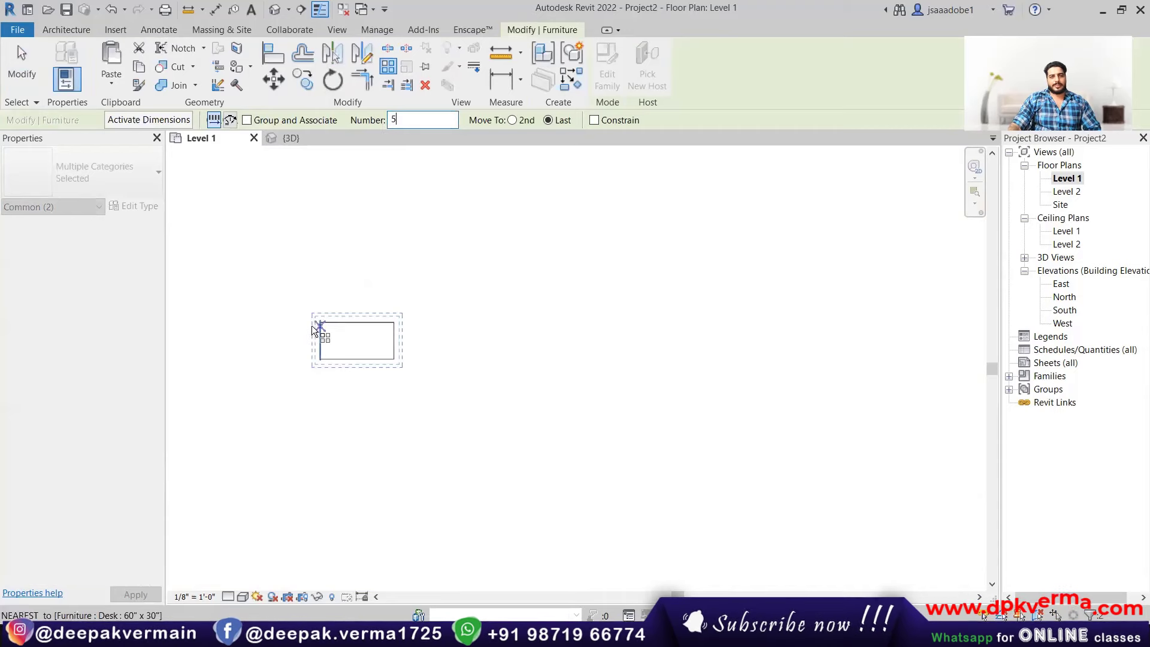
click(321, 322)
click(446, 322)
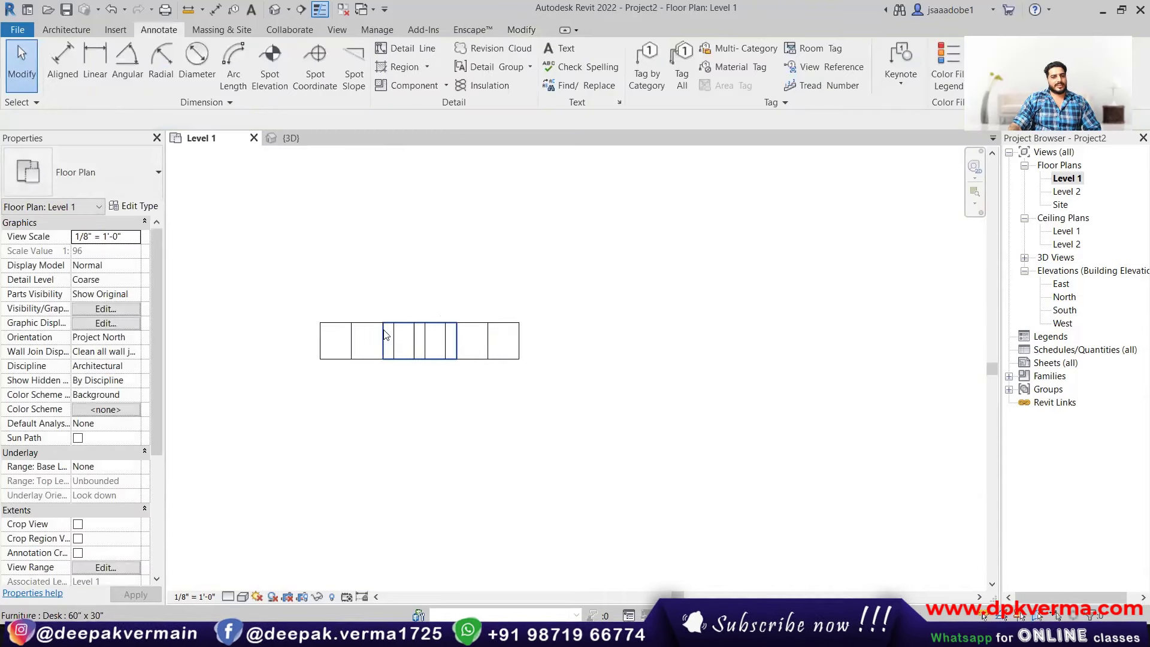
- Move the rightmost desks further right, then delete four of the desks
click(498, 329)
drag(498, 329, 793, 329)
key(Escape)
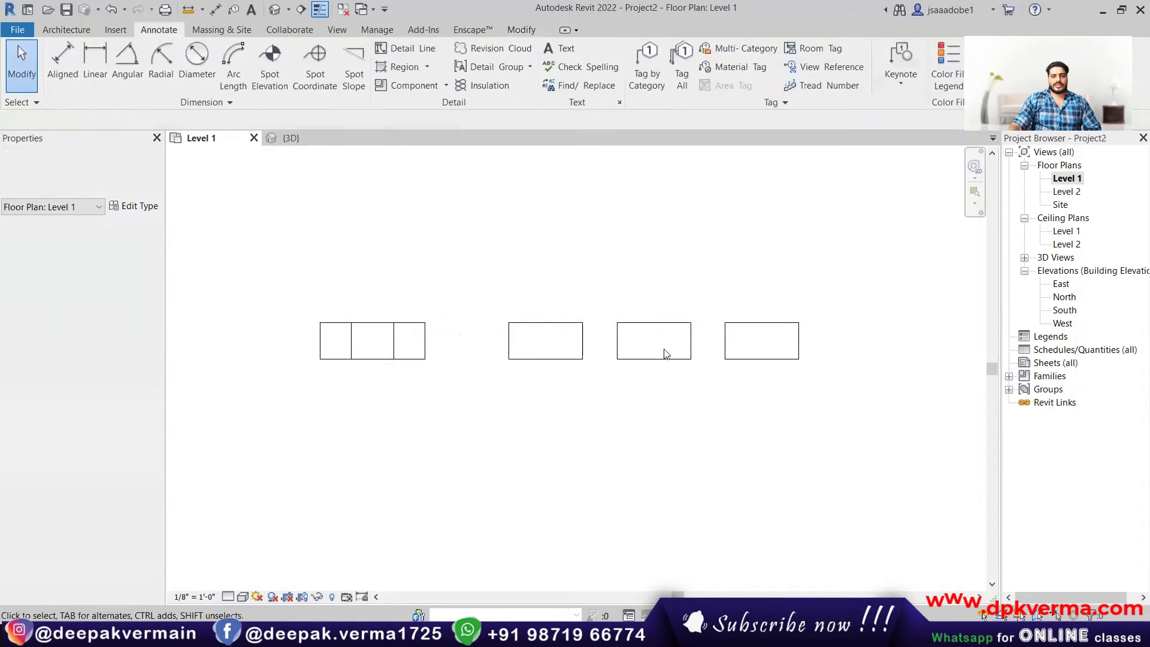
drag(419, 342, 896, 342)
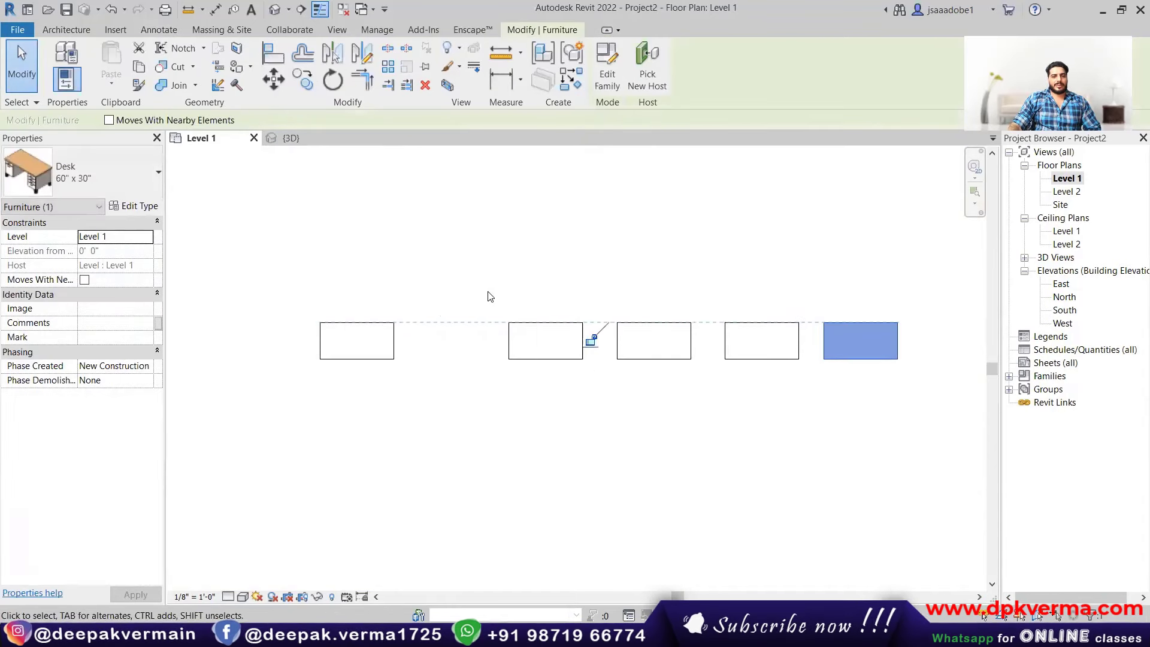
scroll(426, 250, down, 1)
drag(426, 246, 860, 357)
key(Delete)
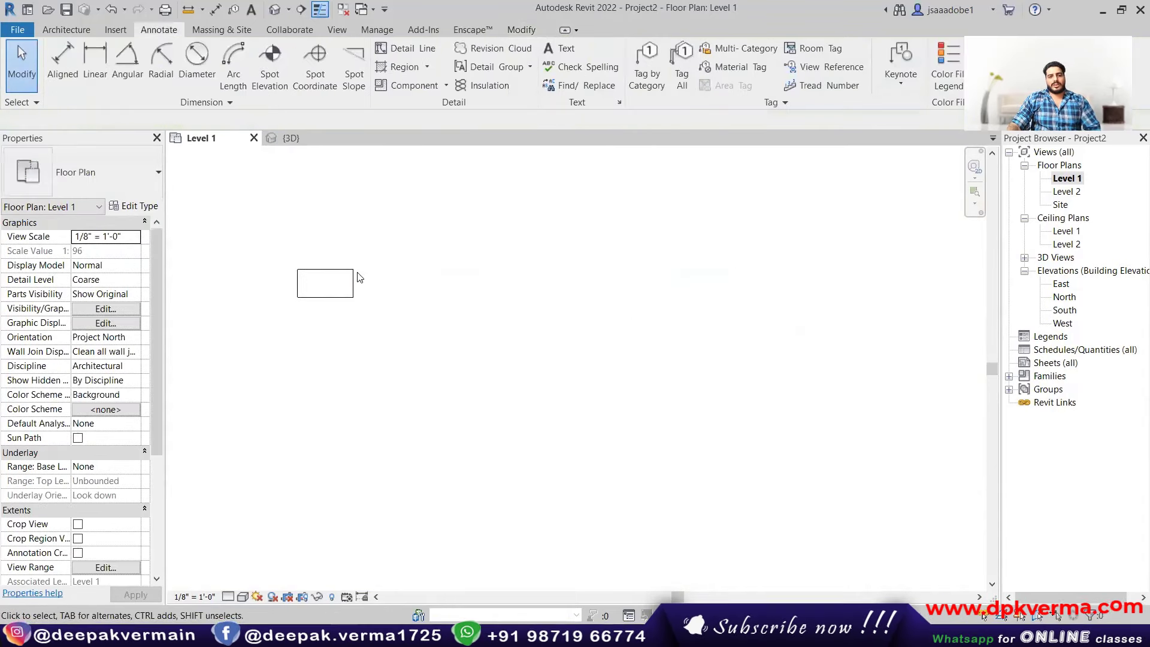
- Array the one remaining desk again into a row of five
click(353, 272)
click(388, 70)
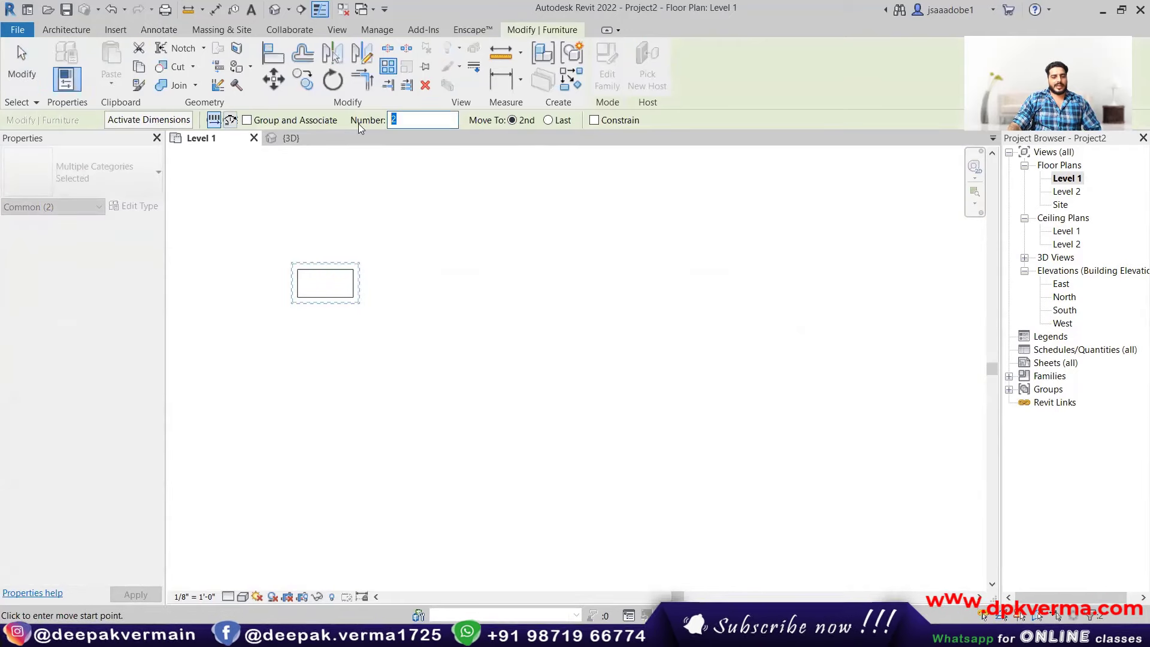
text(5)
click(297, 268)
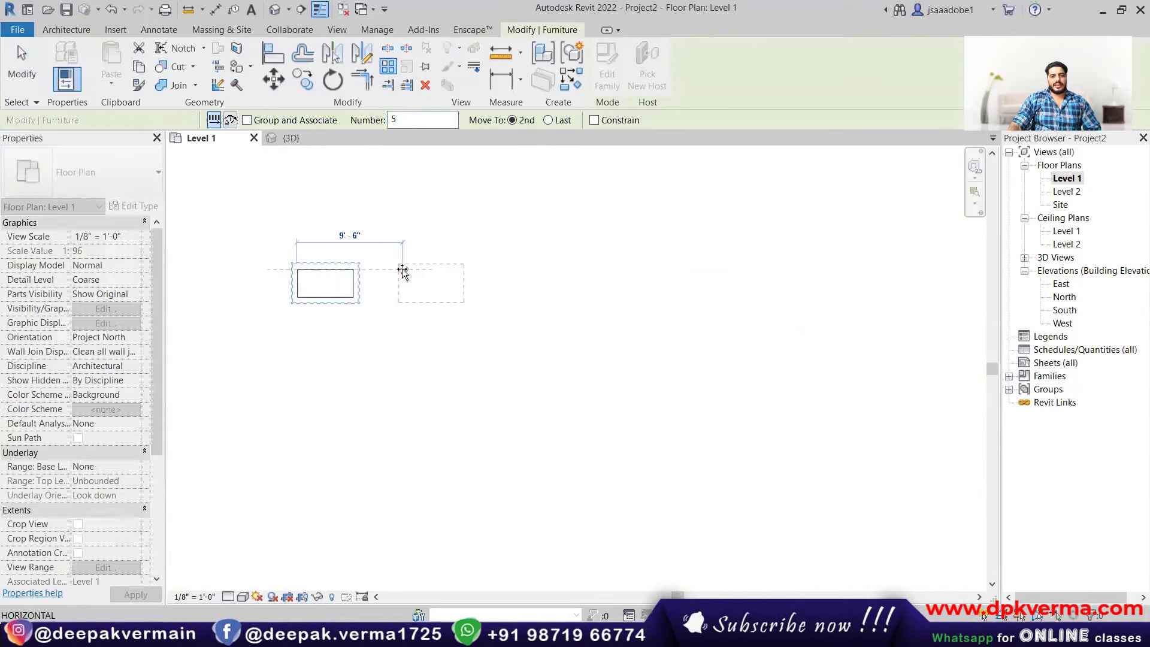
click(403, 270)
- Delete all five desks, leaving the Level 1 plan empty
click(758, 282)
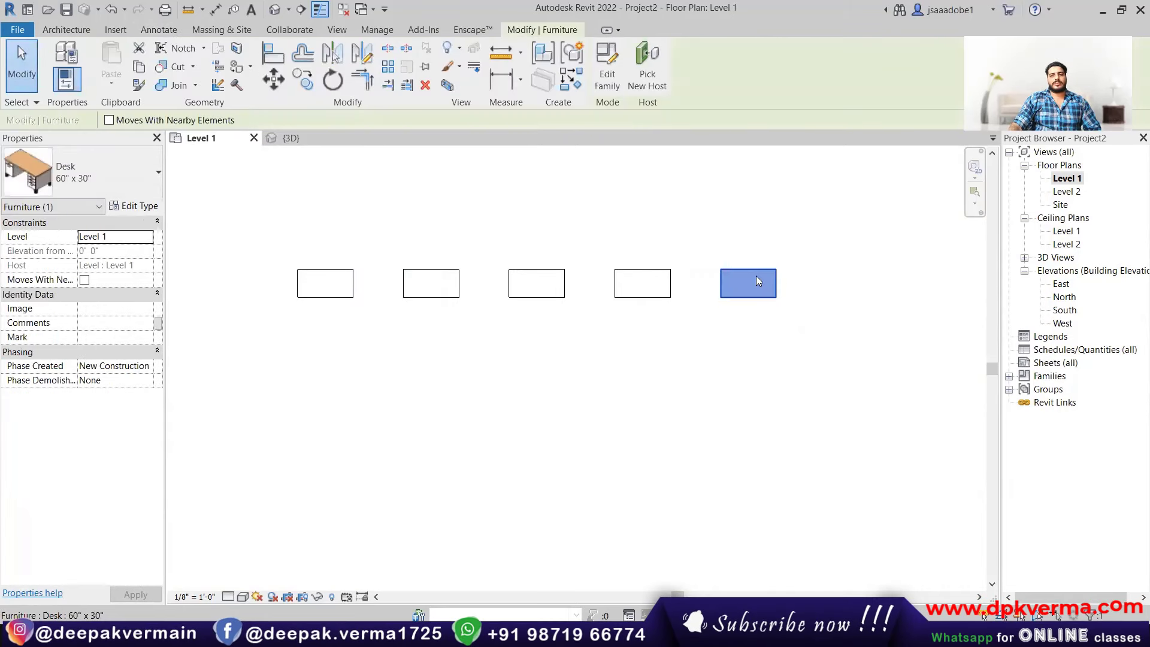
click(668, 283)
middle_drag(664, 283, 662, 313)
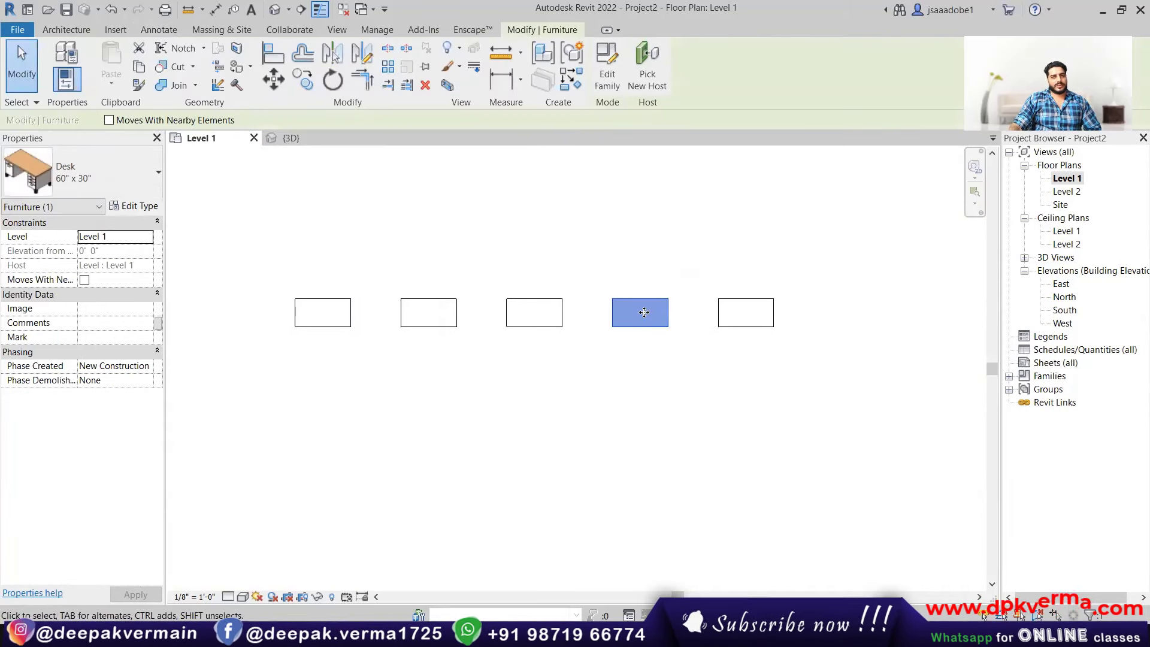
drag(251, 241, 788, 365)
key(Delete)
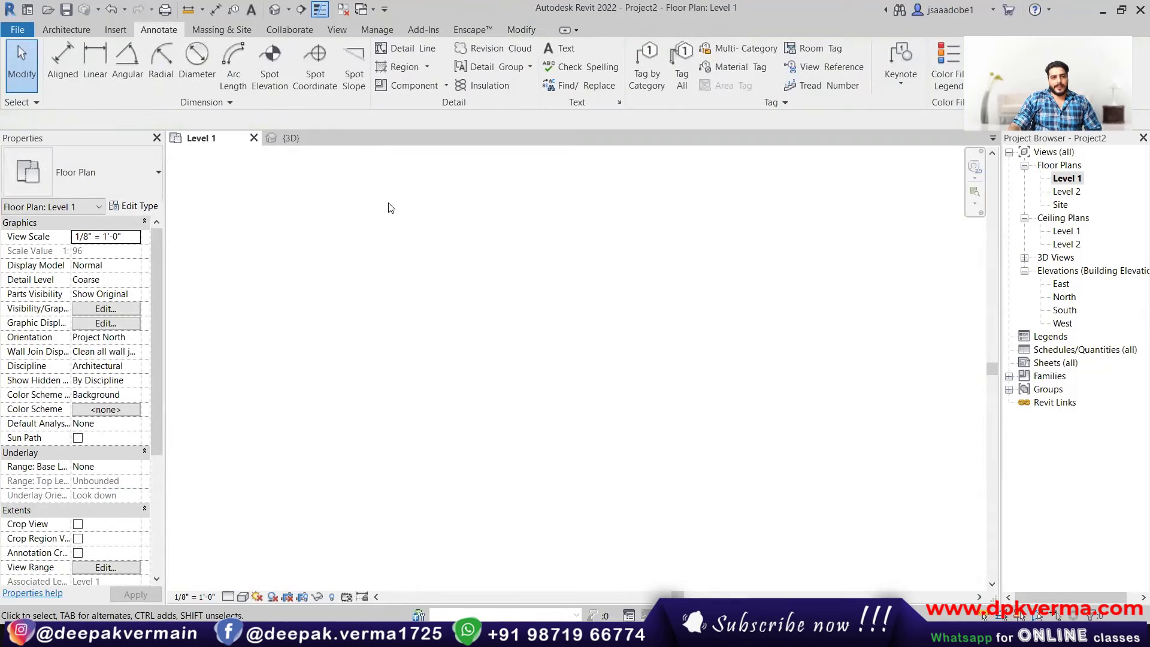
- Load the M_Table-Dining Round family as a component and end table placement
click(66, 29)
click(173, 60)
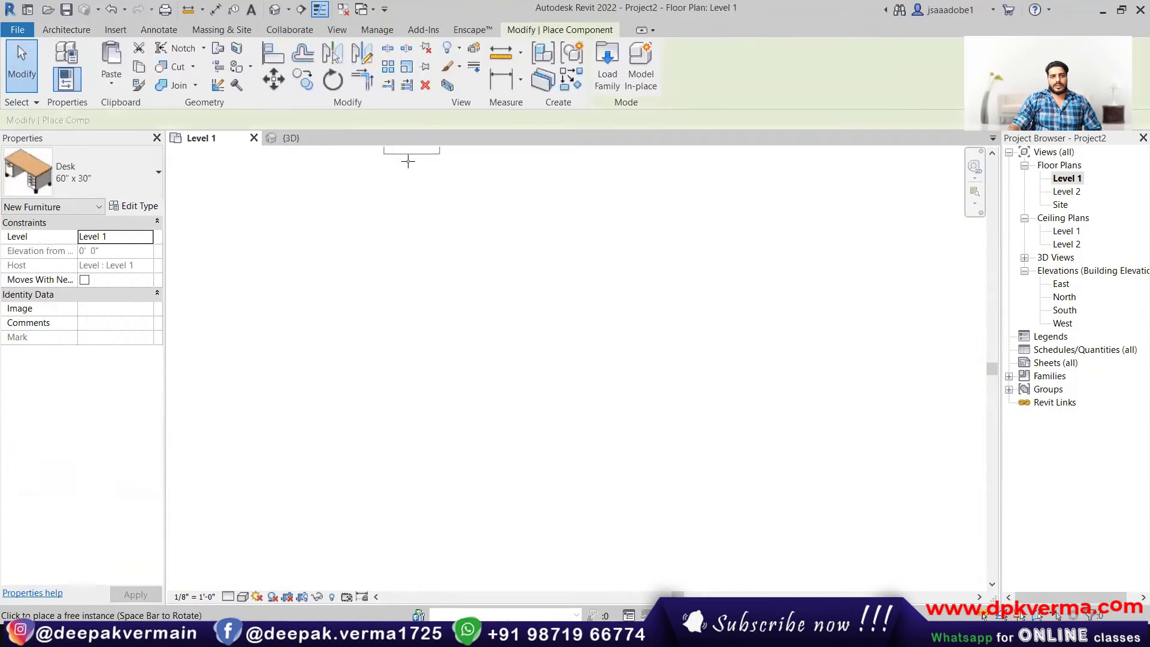
click(616, 79)
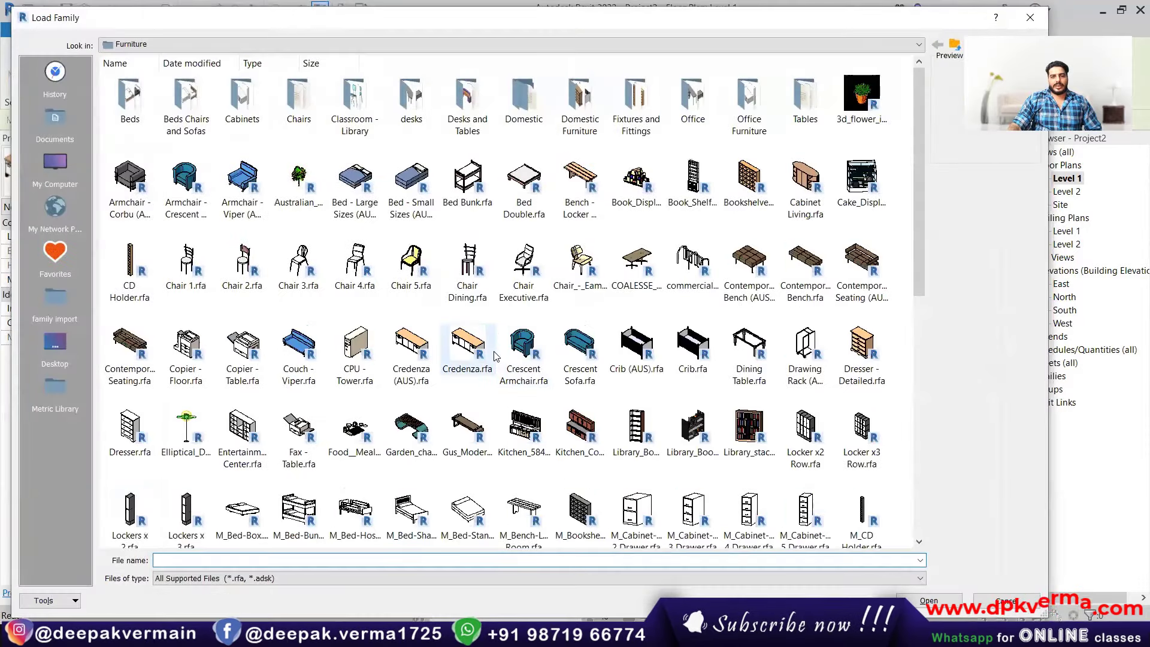
scroll(495, 356, down, 5)
scroll(485, 359, down, 3)
click(477, 257)
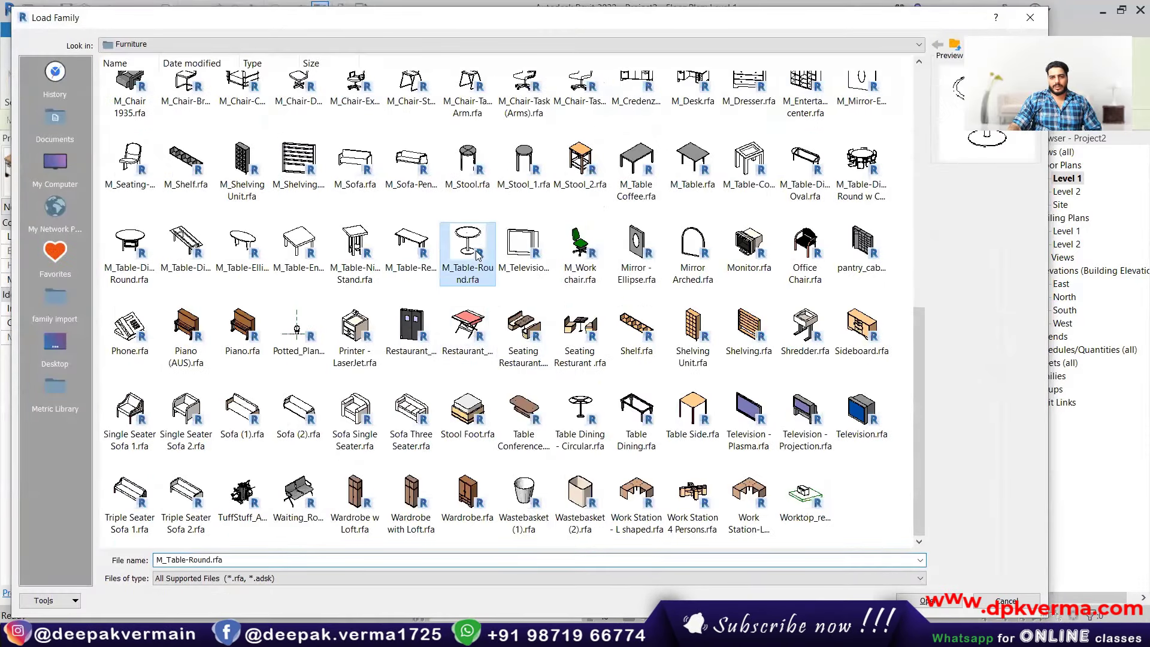
click(130, 252)
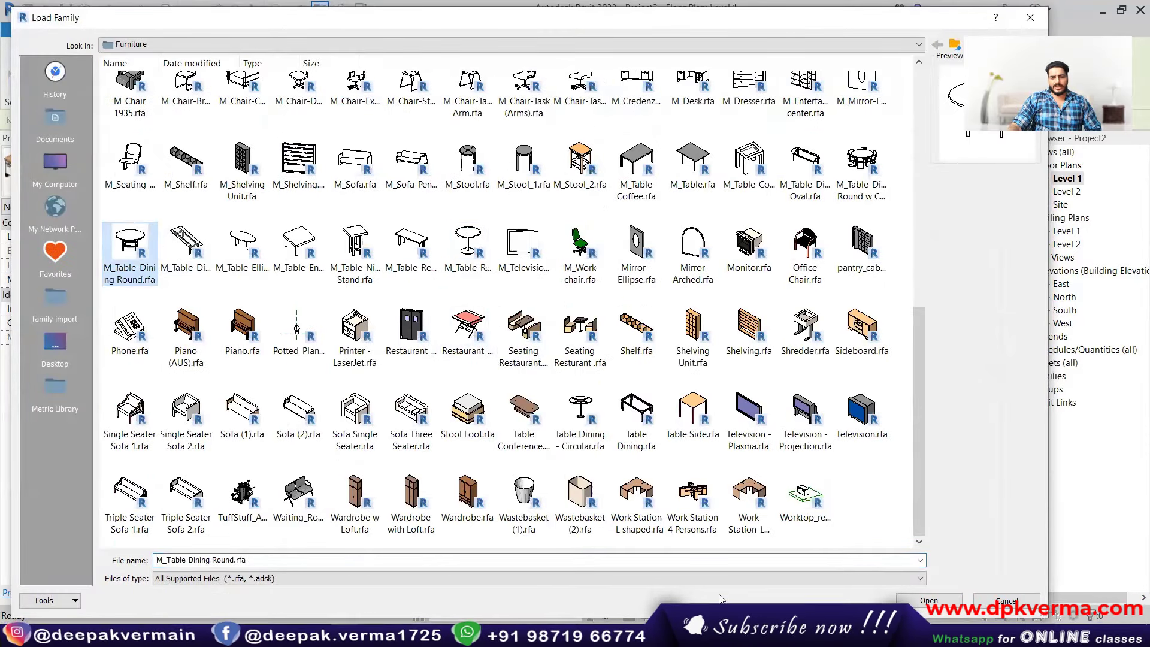
click(927, 601)
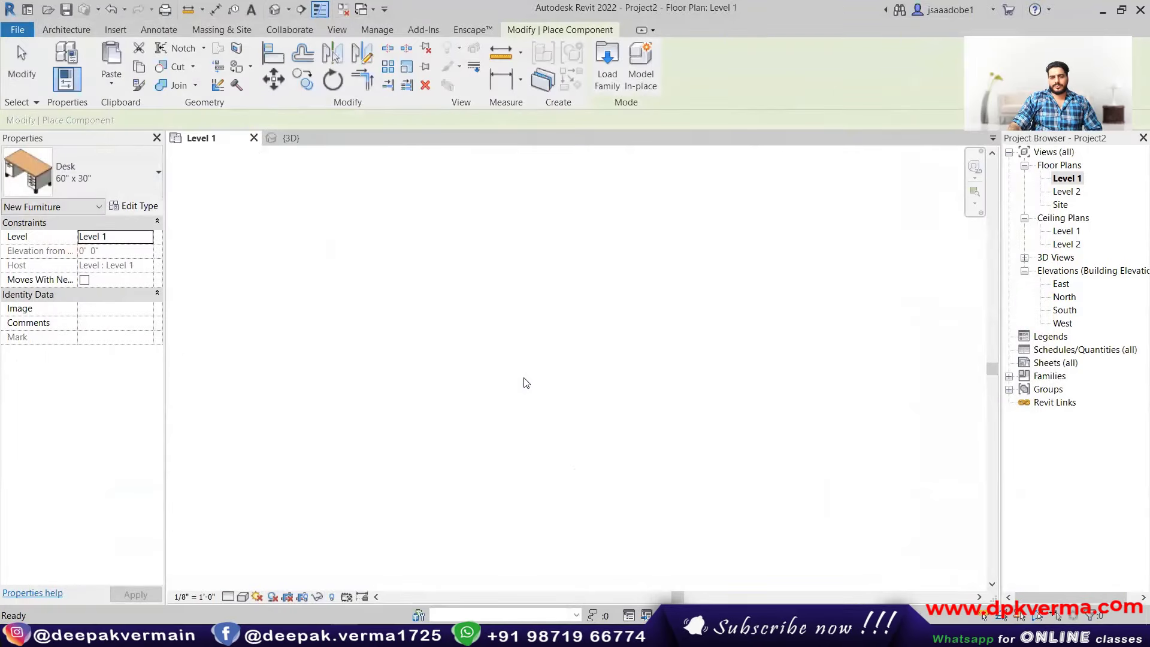
right_click(570, 310)
click(599, 318)
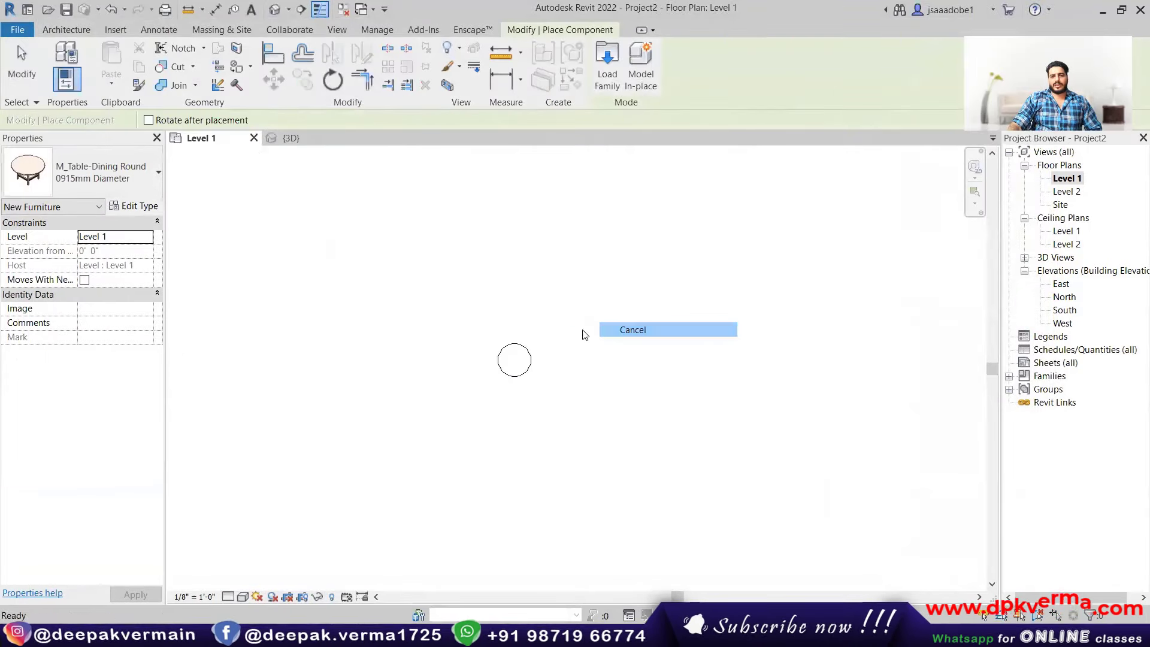
- Load the Chair Butterfly family from the Chairs folder
scroll(534, 304, up, 2)
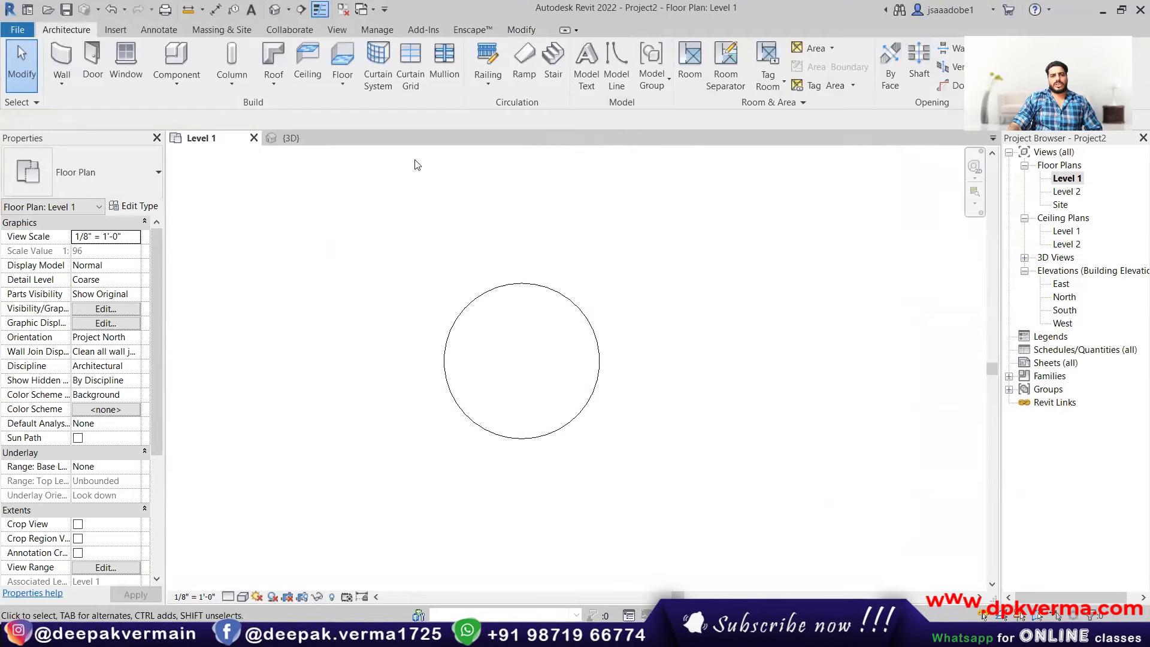
click(176, 77)
click(187, 108)
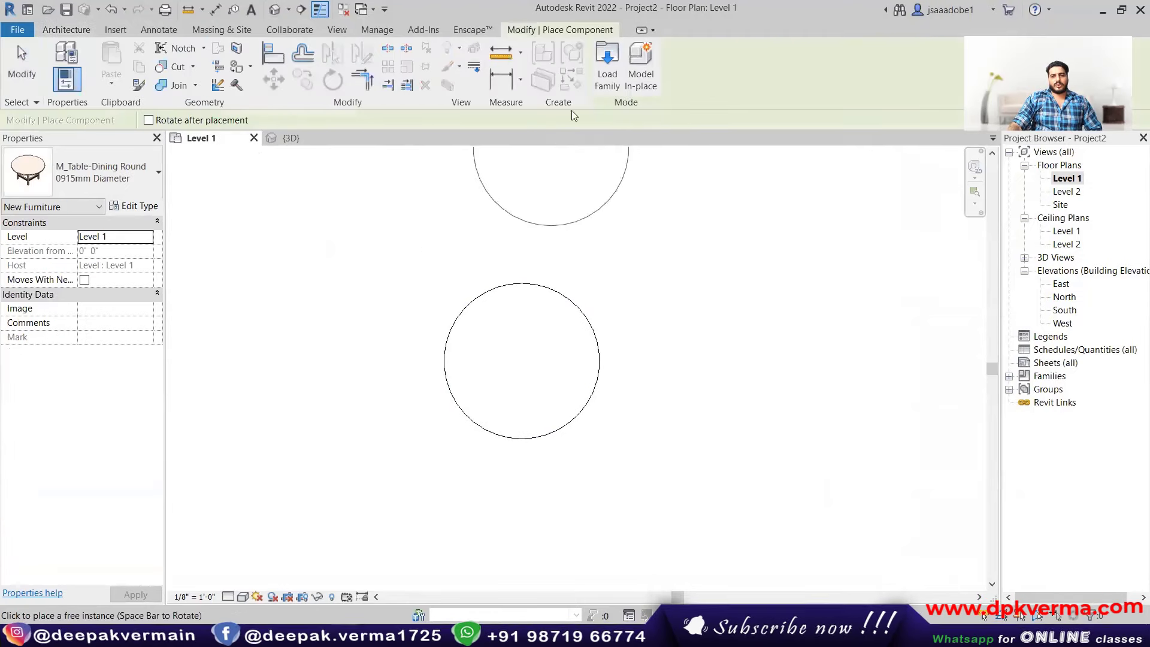
click(607, 80)
scroll(619, 395, down, 10)
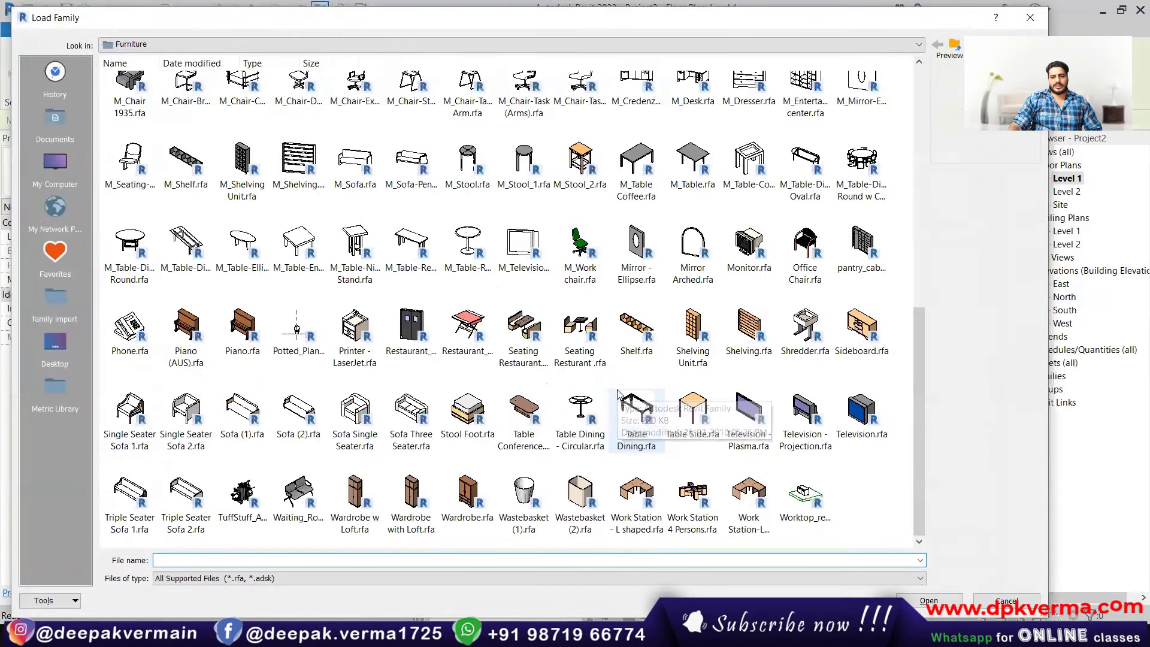
click(588, 260)
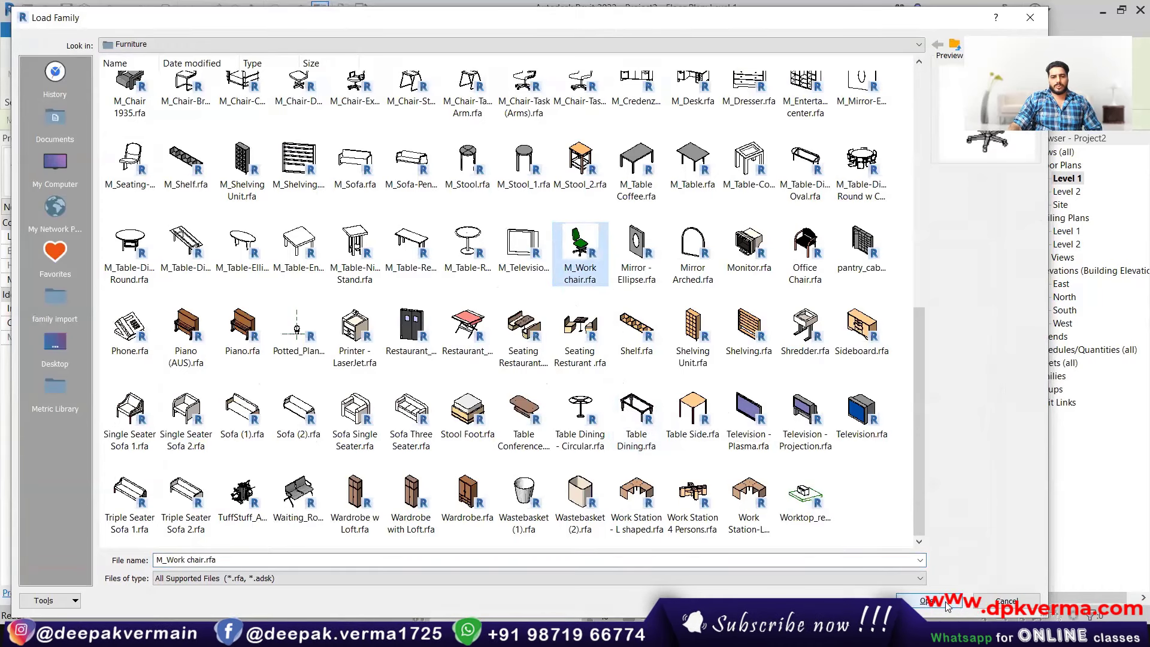
scroll(389, 240, up, 8)
scroll(390, 150, up, 3)
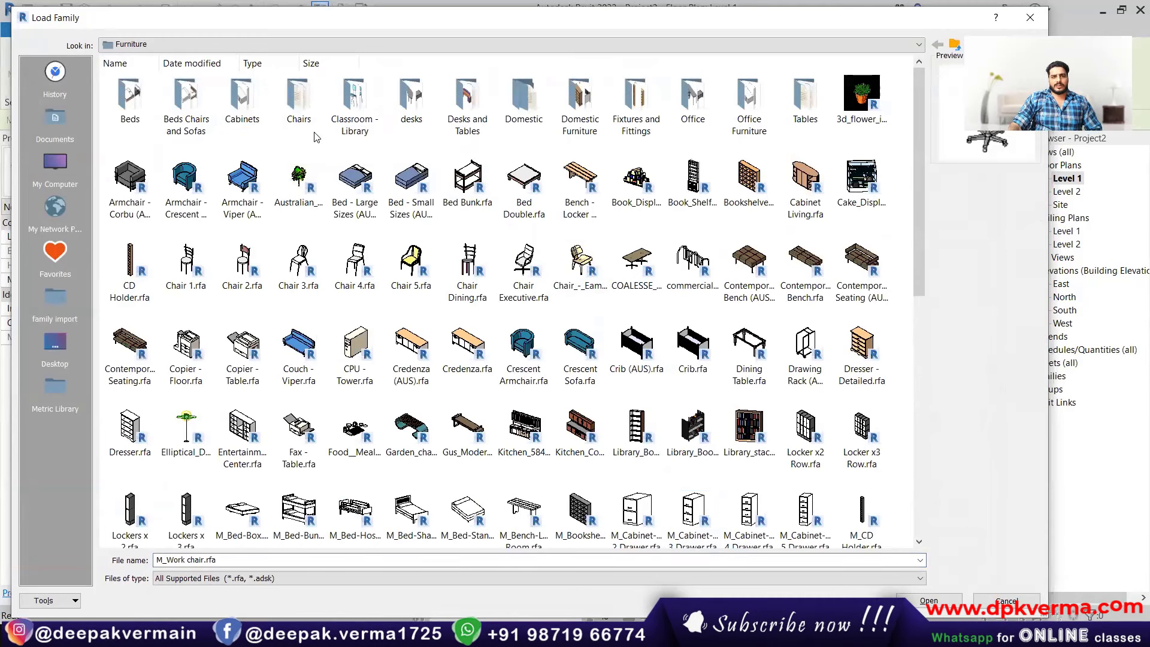
double_click(302, 106)
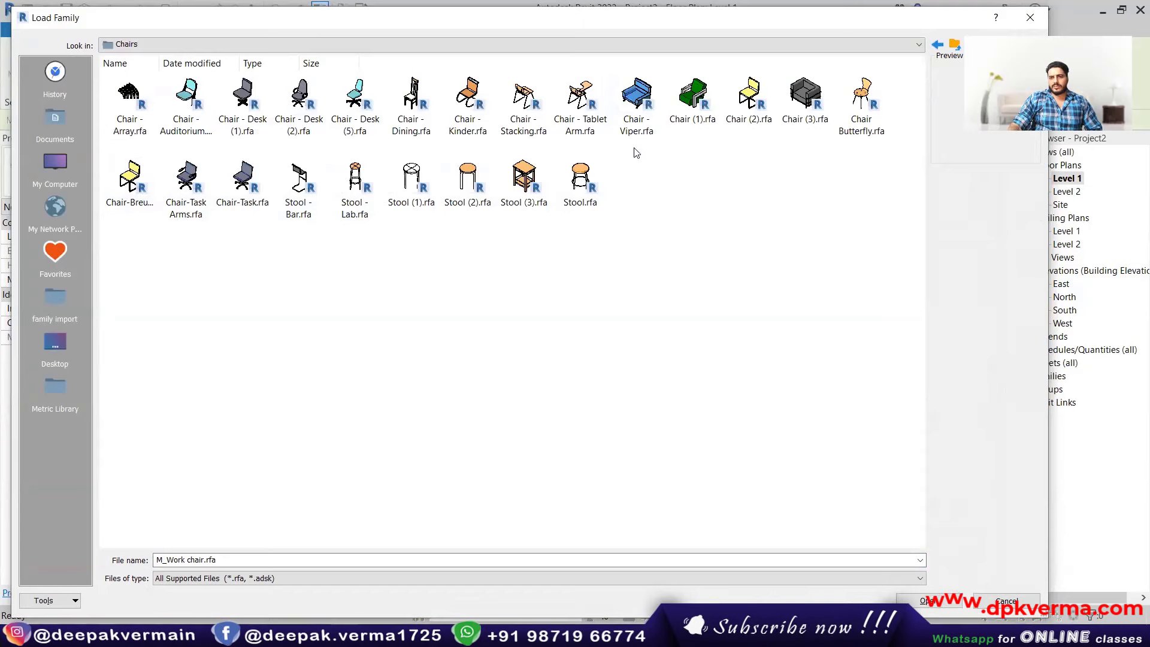
click(861, 99)
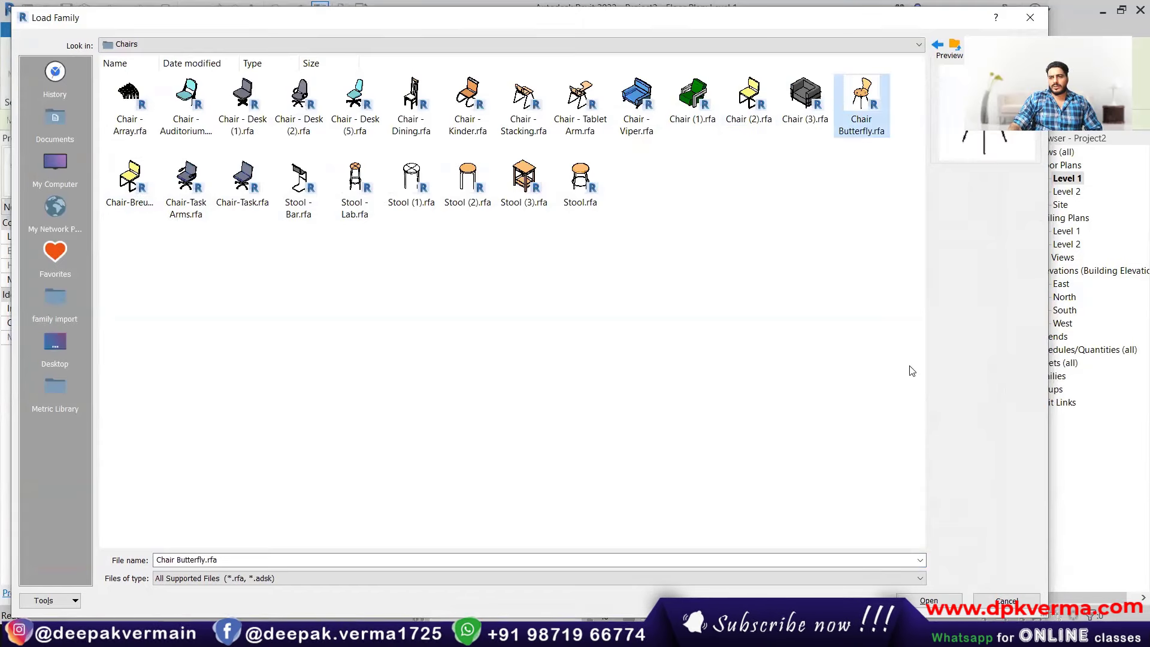
click(923, 595)
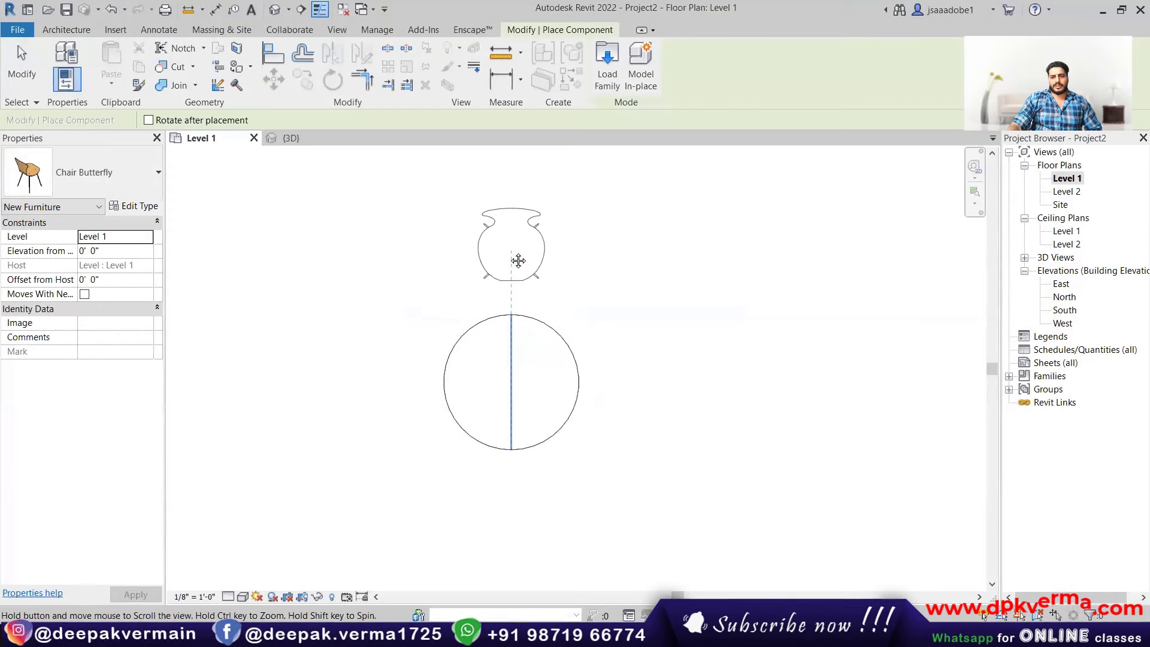
- Place one Butterfly chair just above the round dining table
click(519, 260)
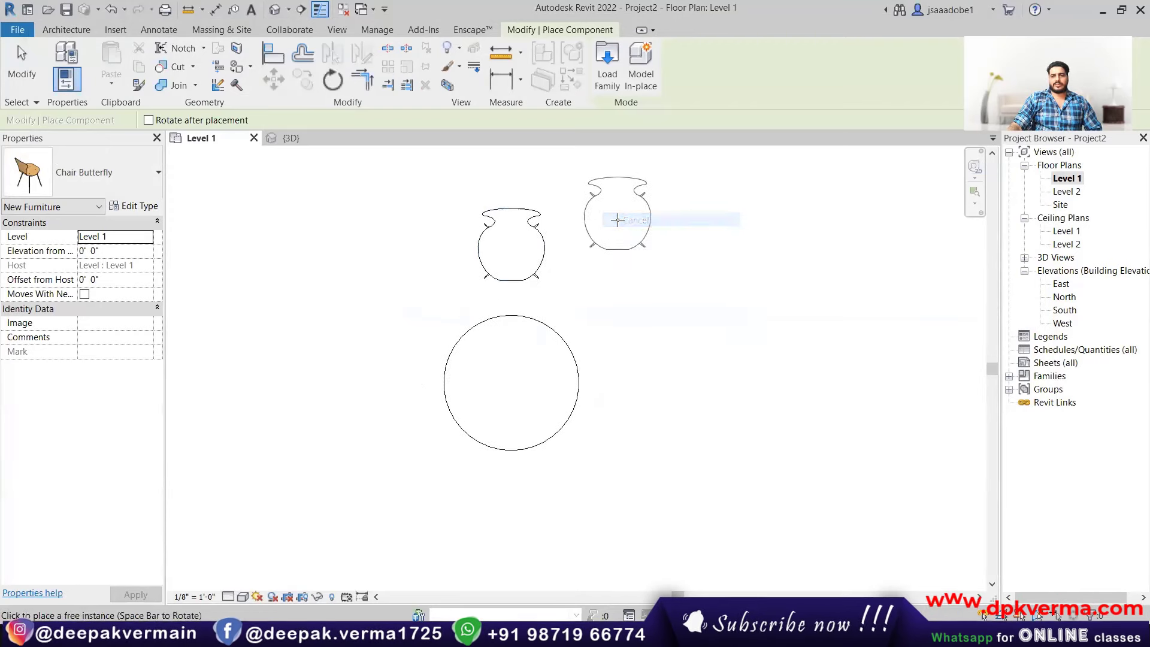
click(617, 220)
scroll(585, 298, down, 3)
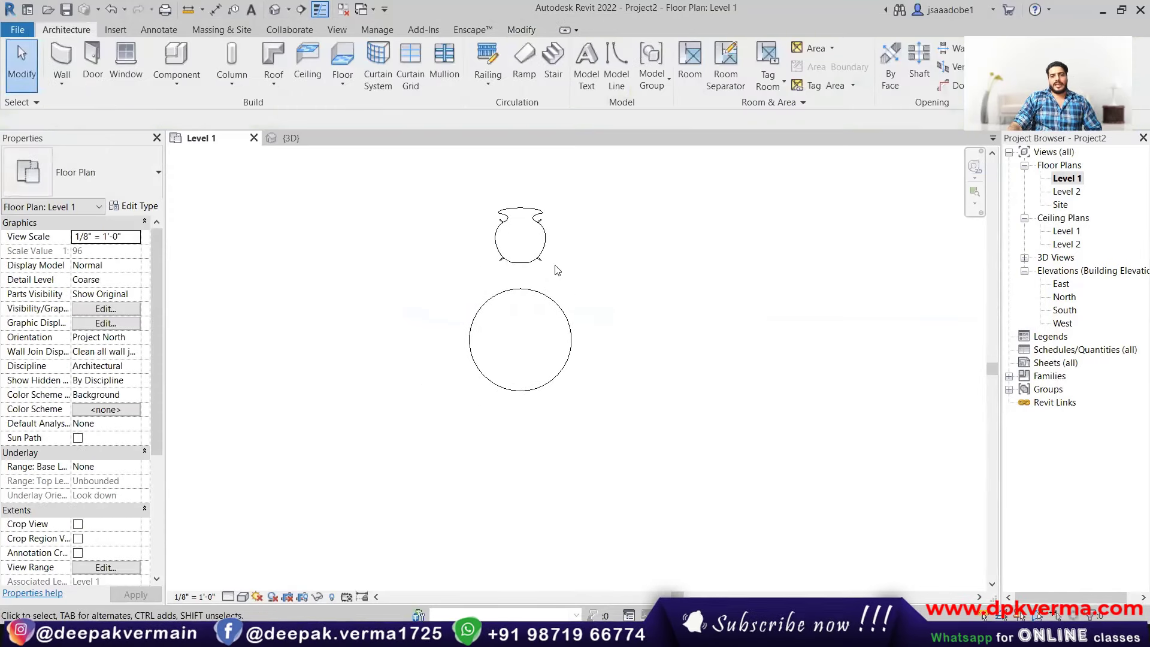
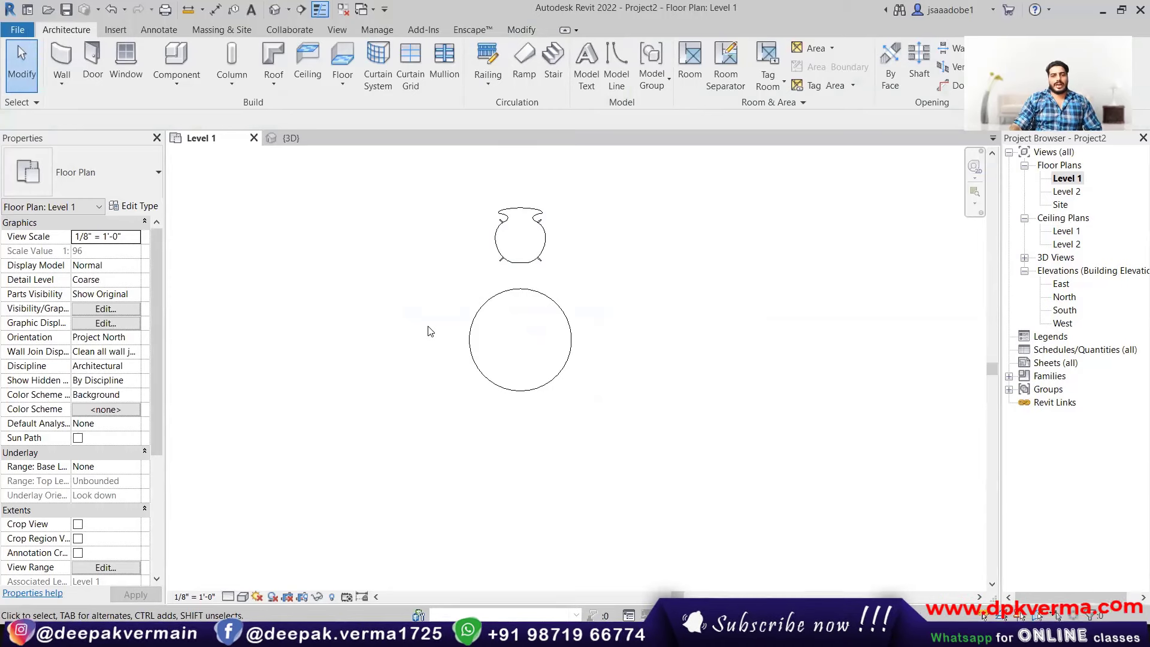
- Try a 60° radial array of the chair about the table's centre, then undo it
click(543, 214)
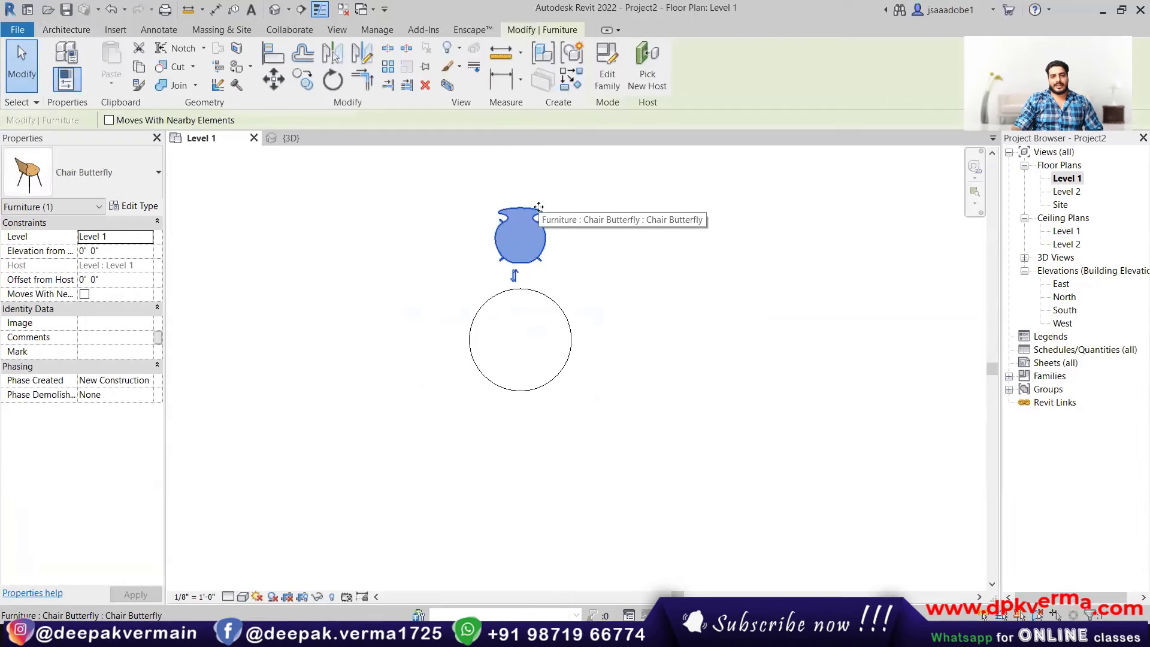
click(389, 64)
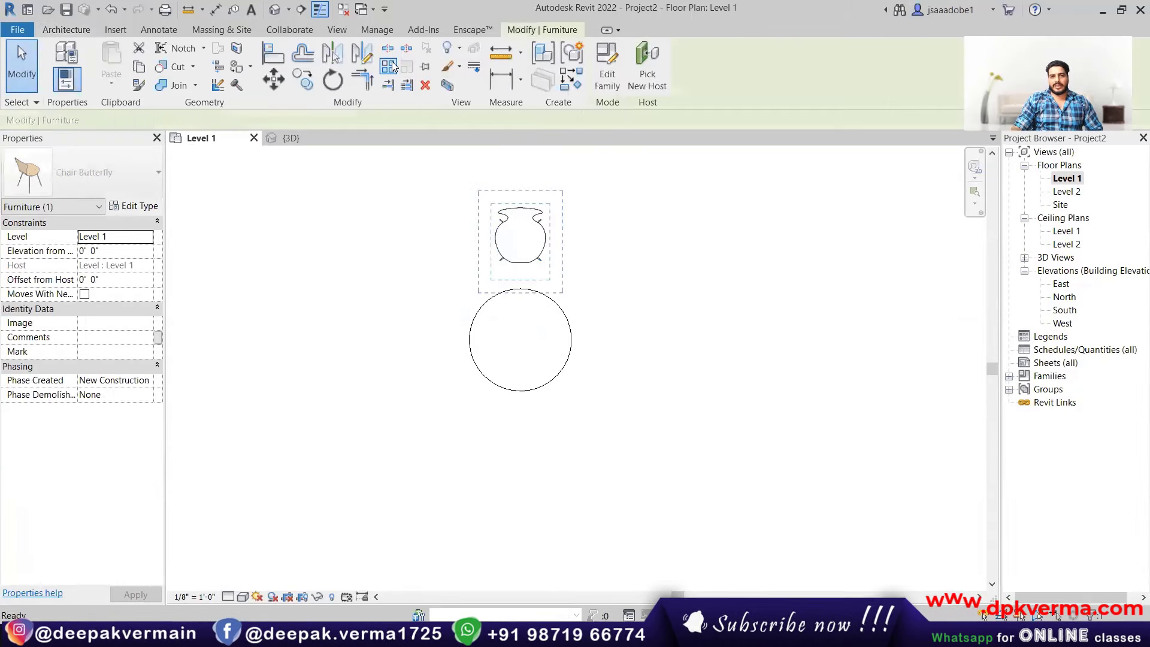
click(229, 121)
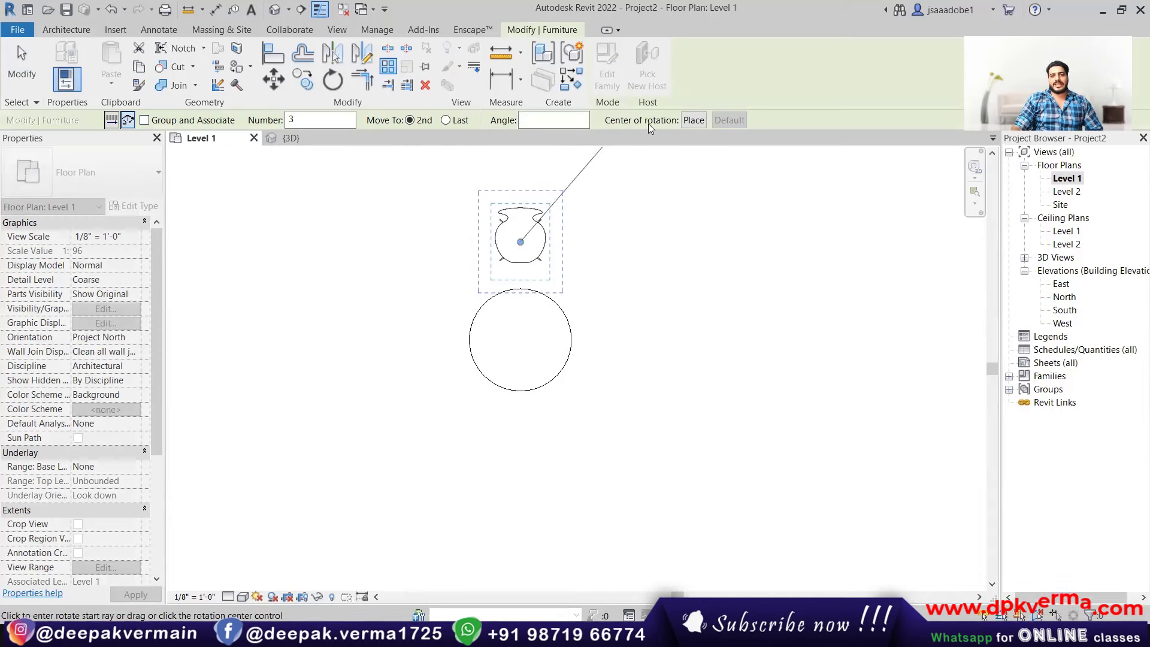
click(692, 121)
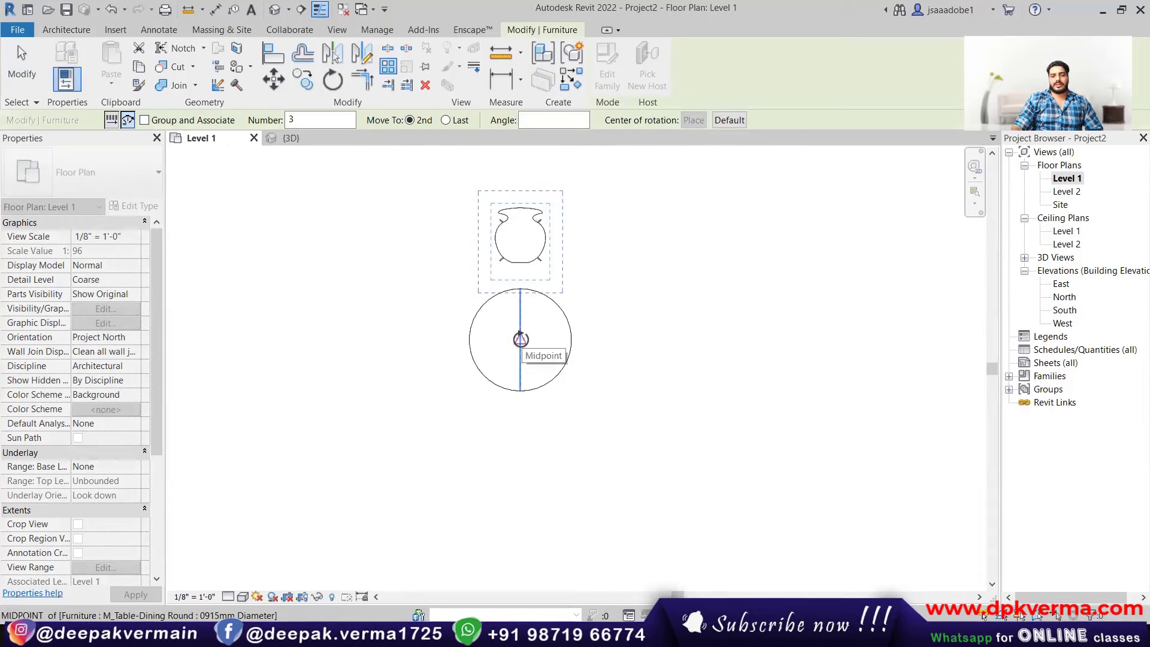
click(521, 339)
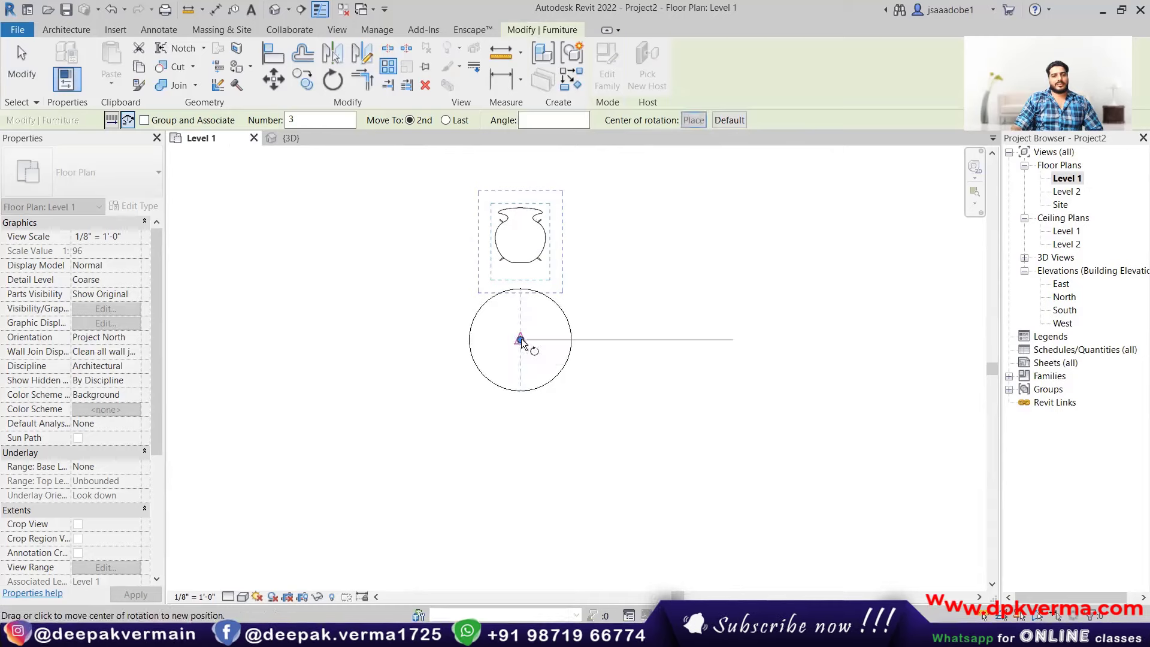
click(521, 273)
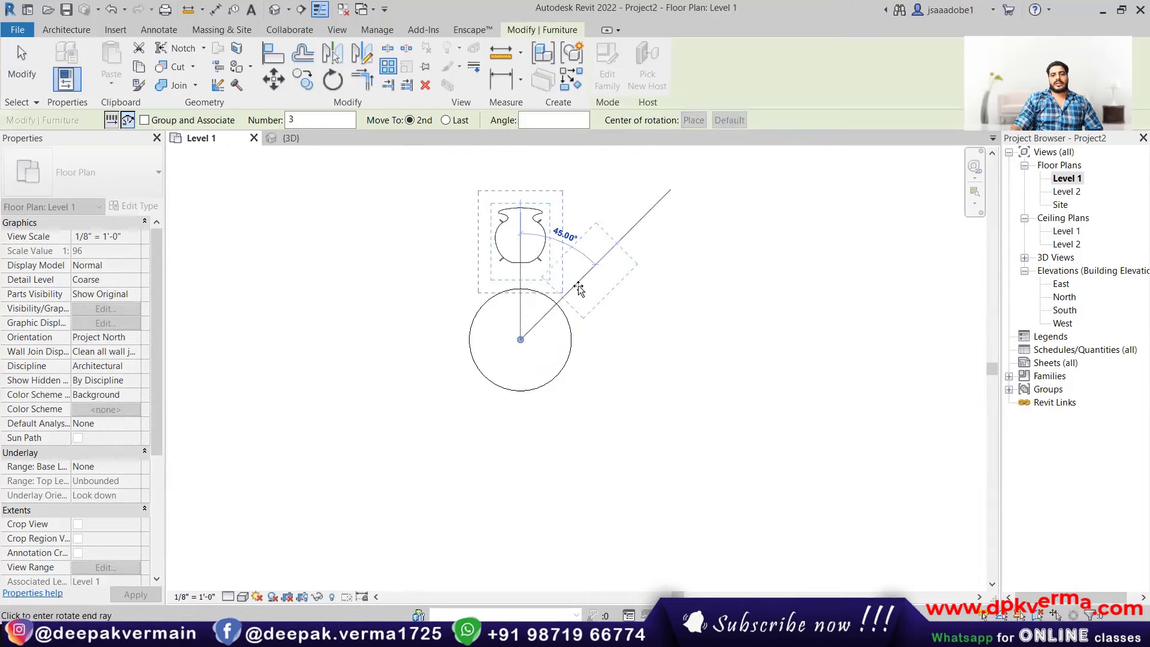
text(60)
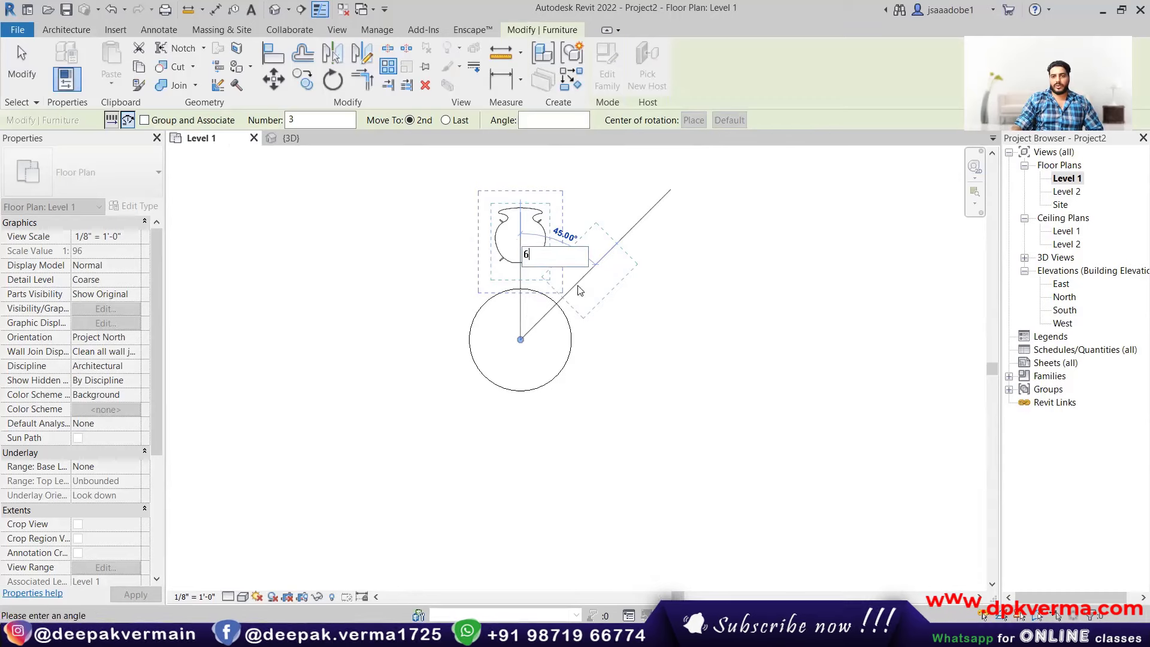
key(Return)
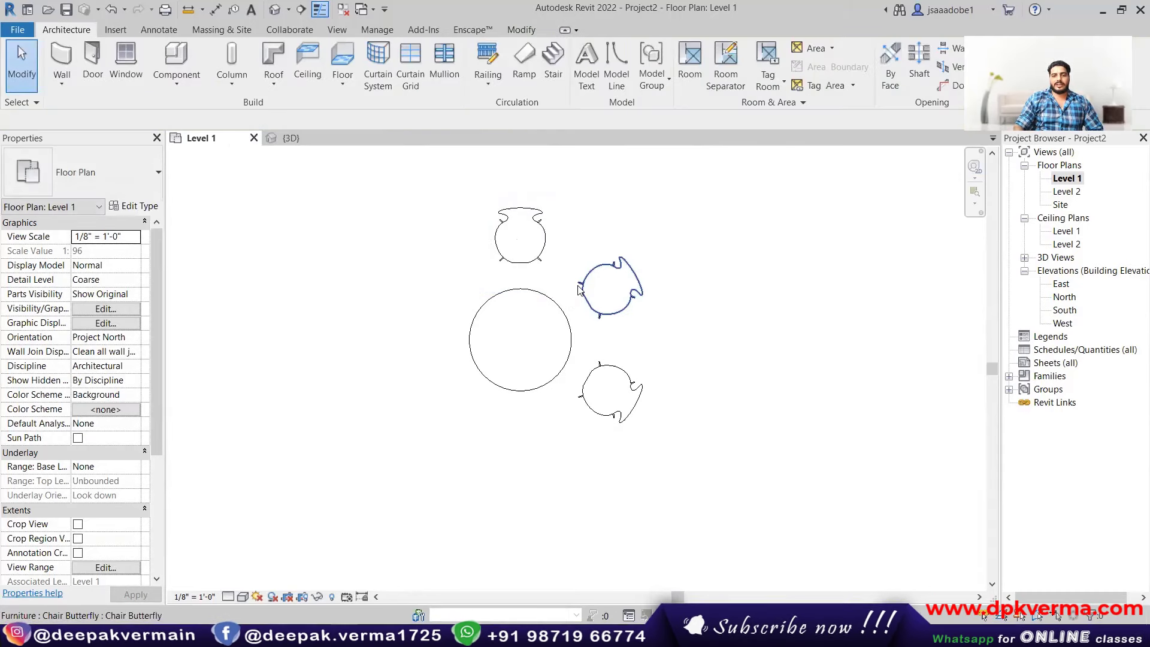
key(ctrl+z)
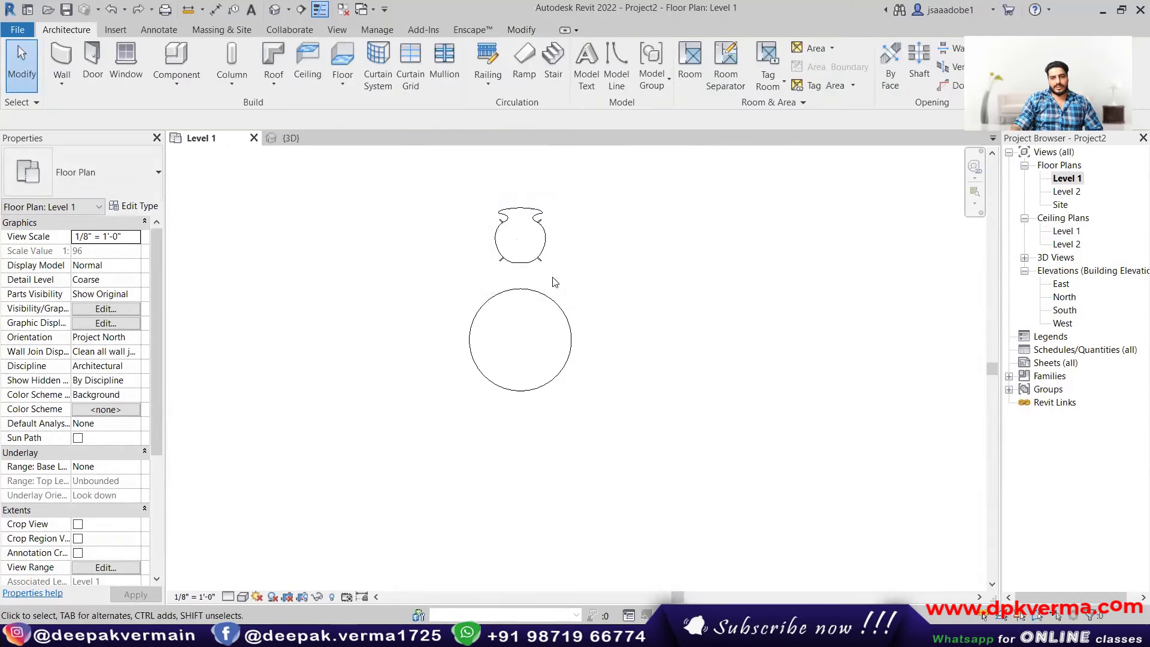
- Radially array the chair into six copies at 60° about the table's centre, then view in 3D
click(527, 255)
click(387, 66)
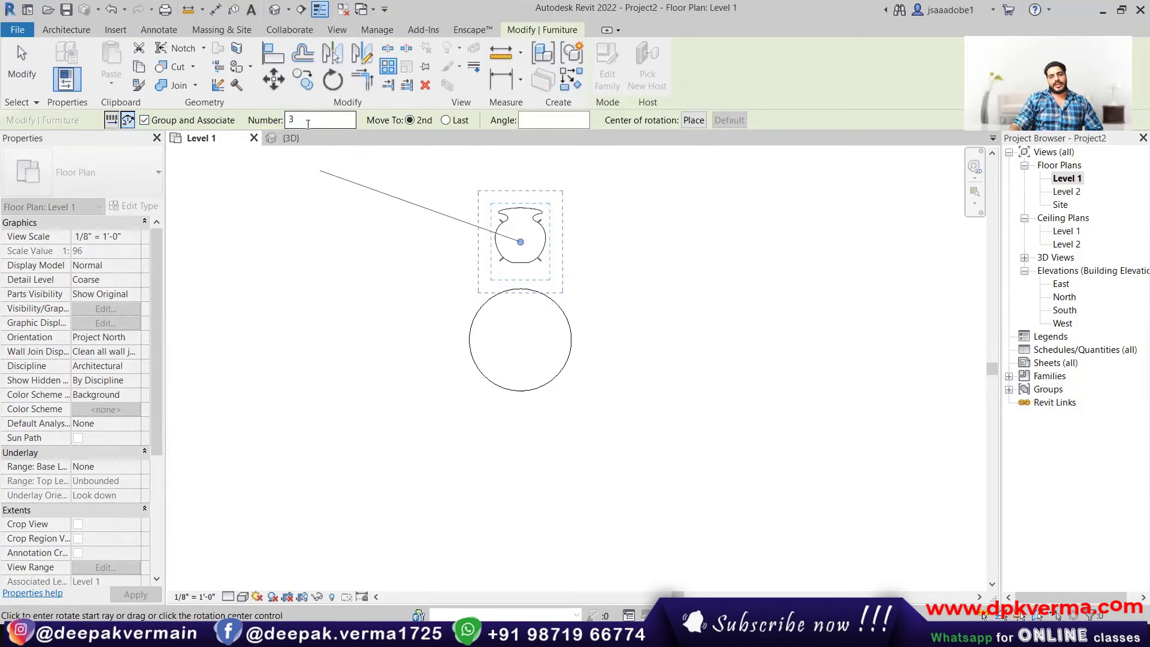
click(695, 119)
click(521, 338)
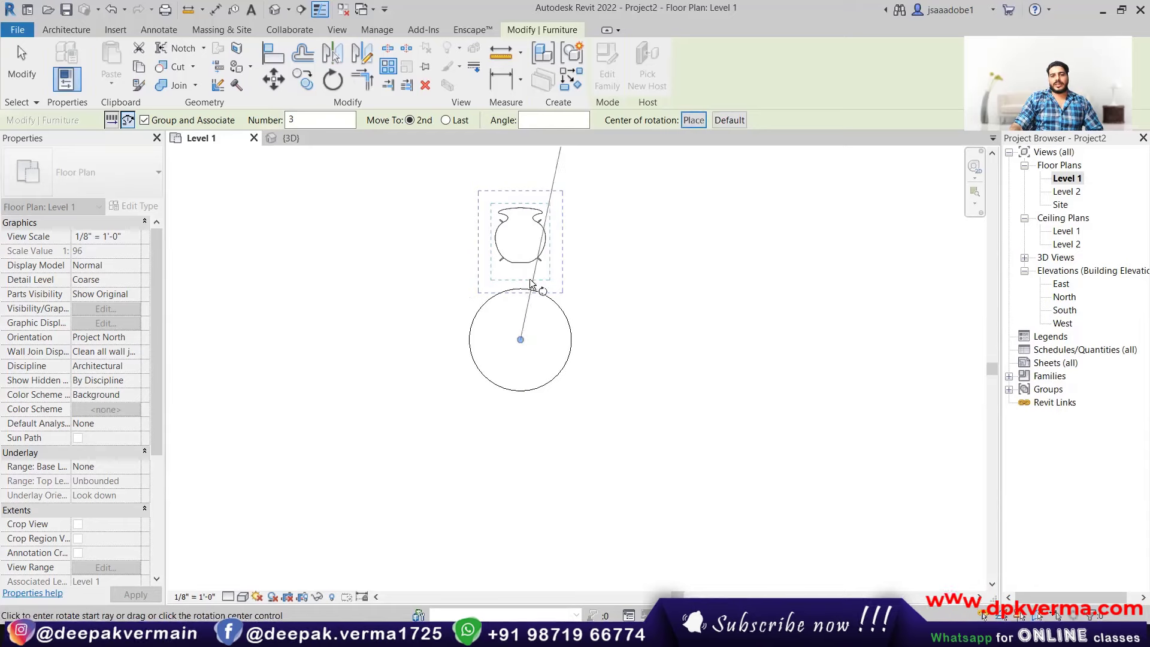
click(521, 263)
text(60)
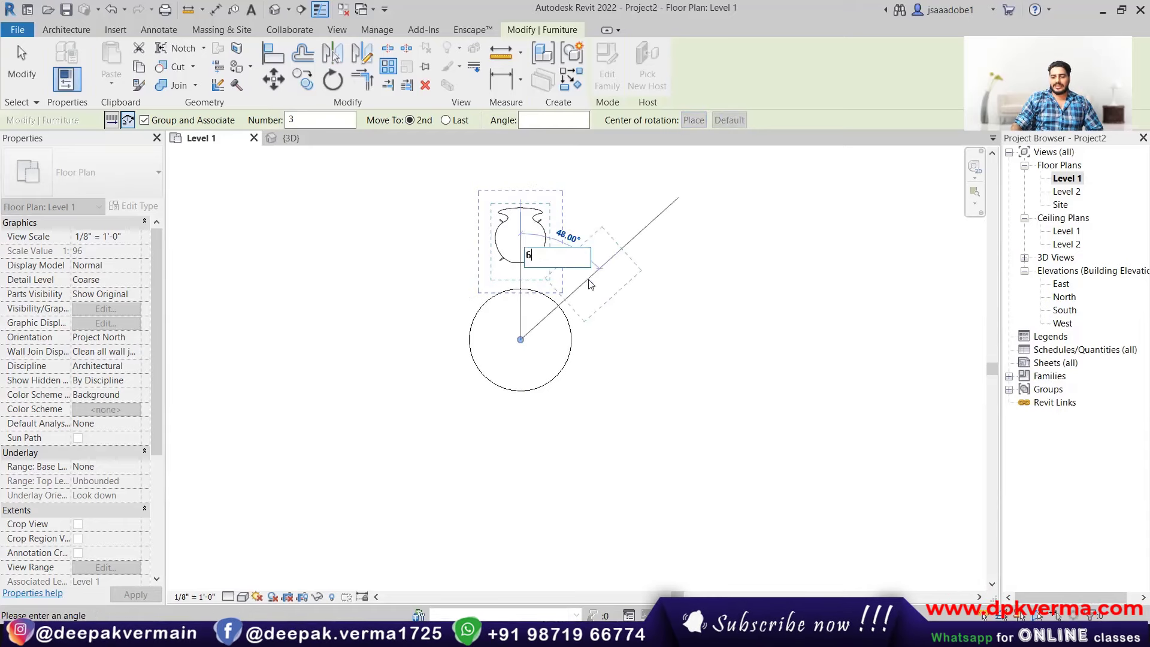
key(Return)
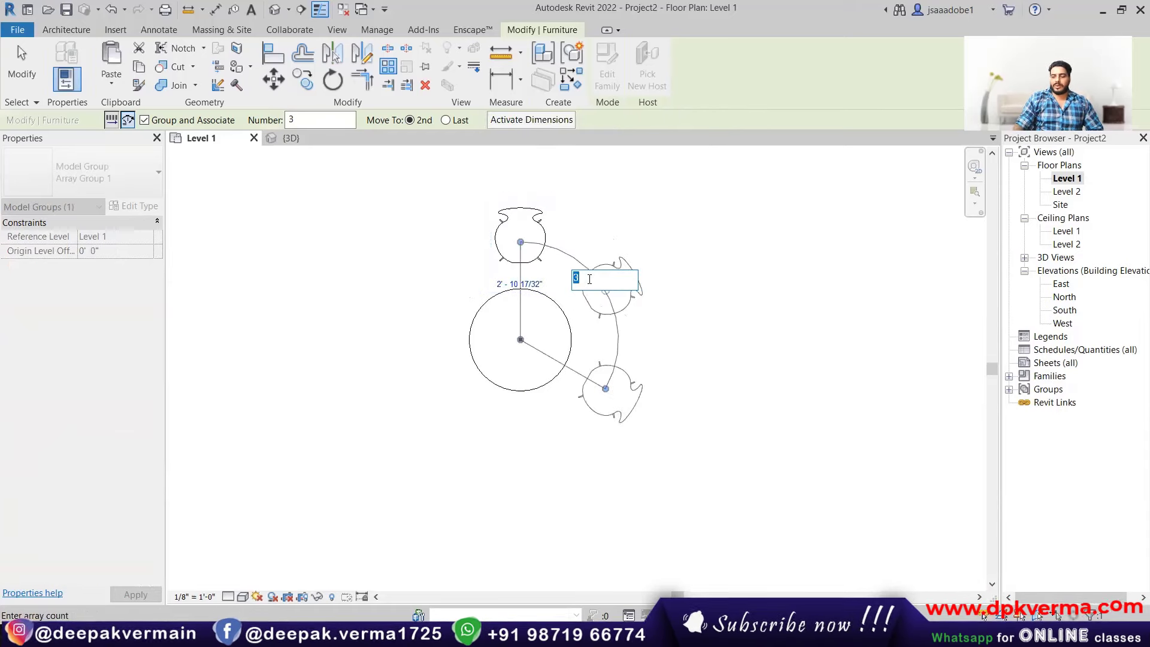
key(Return)
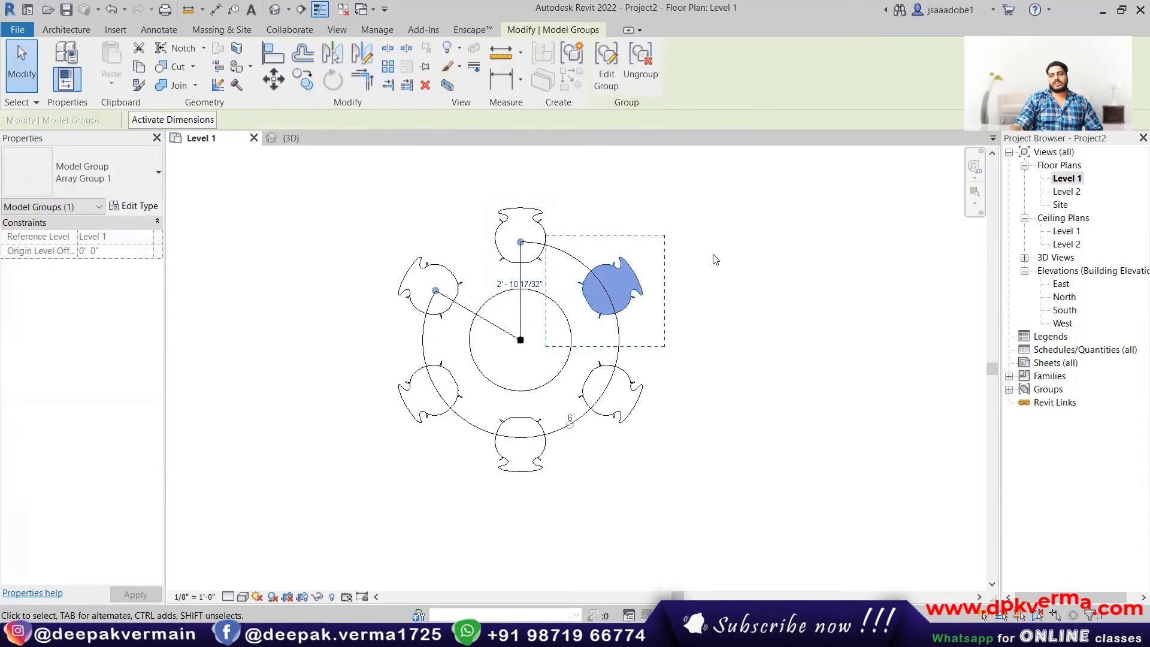
click(352, 181)
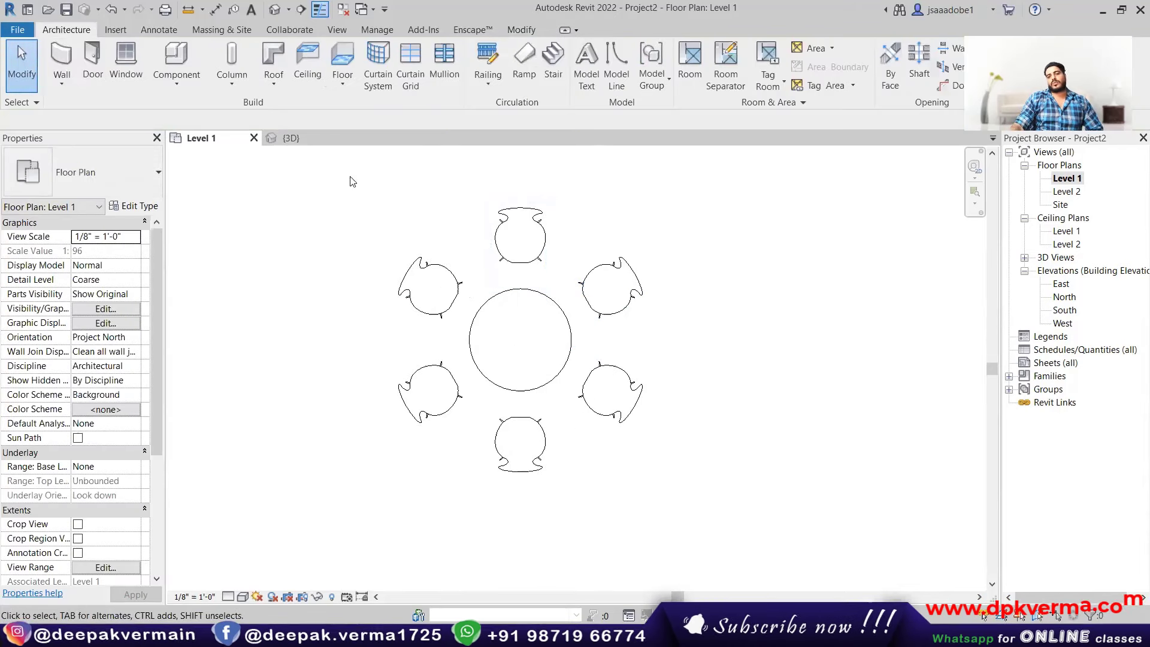
click(275, 9)
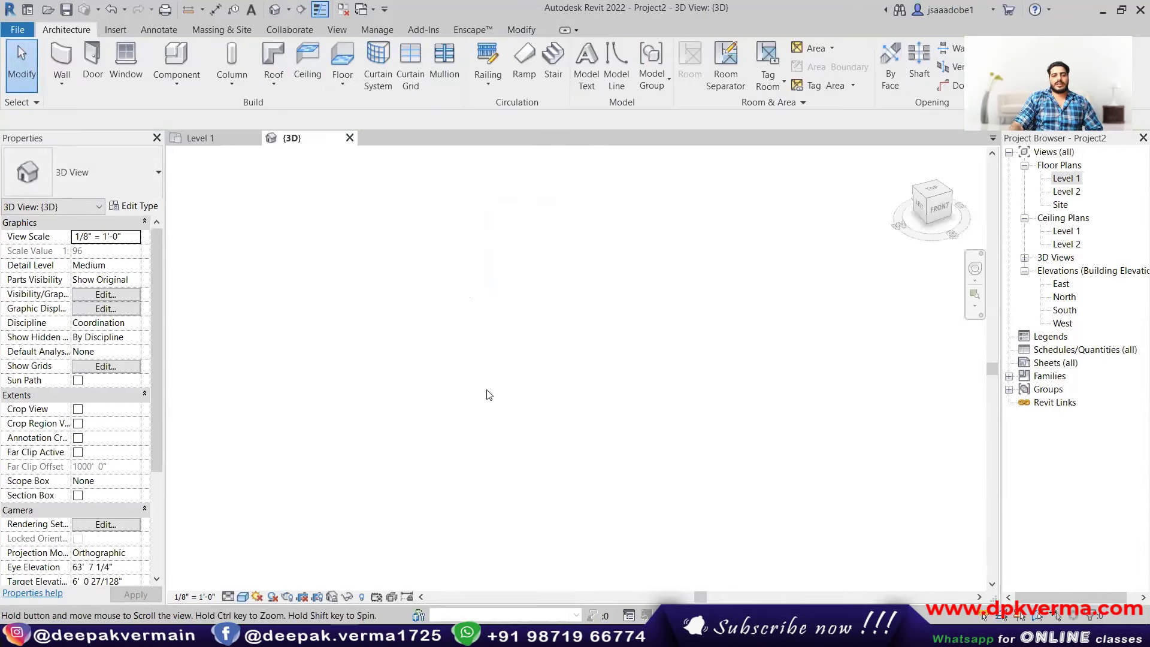
- Inspect the table and chairs in 3D, then delete the group in the Level 1 plan
scroll(558, 385, up, 2)
scroll(557, 386, up, 3)
scroll(557, 385, up, 3)
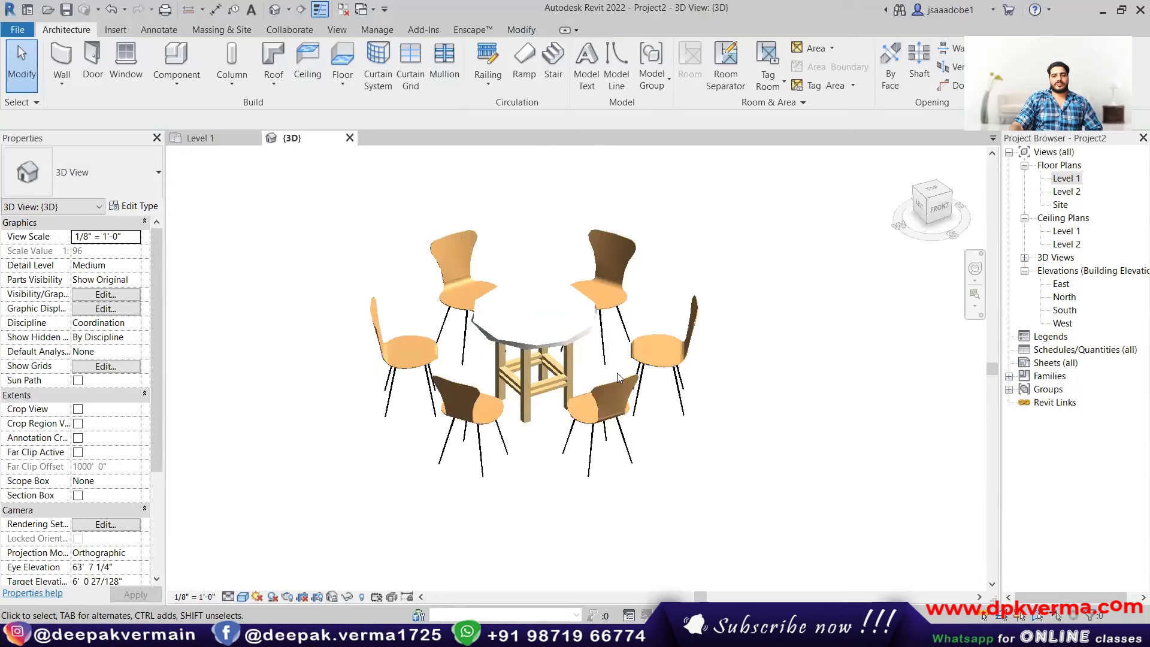
scroll(599, 387, up, 2)
mouse_move(628, 387)
shift+middle_down()
mouse_move(663, 377)
mouse_move(403, 545)
shift+middle_up()
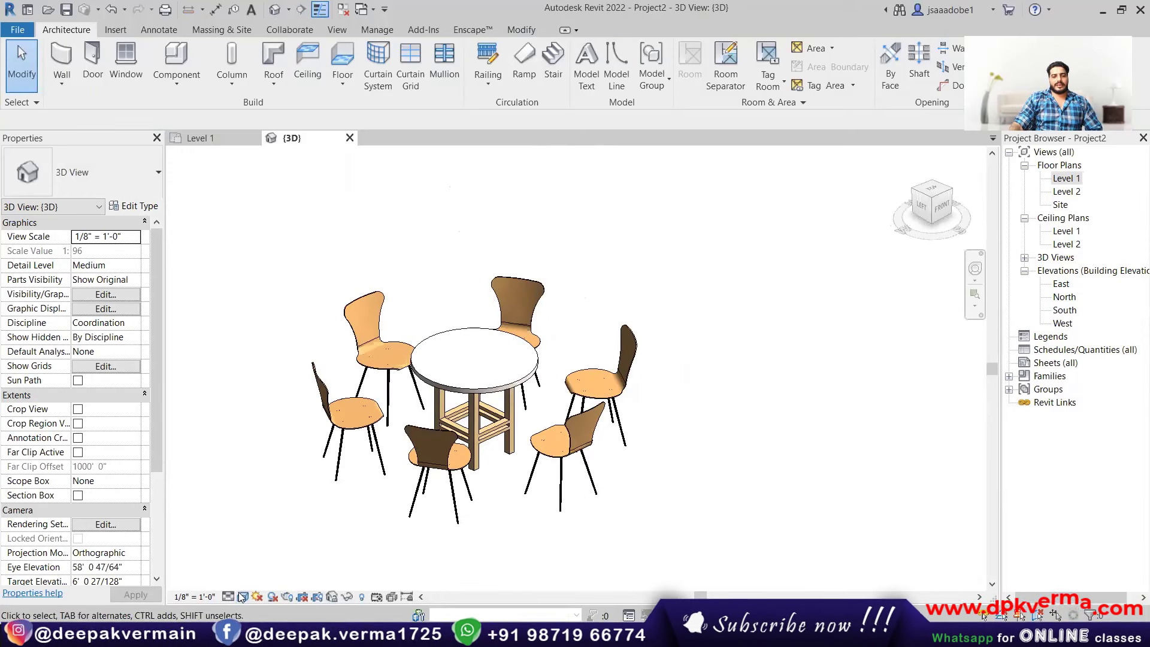
double_click(1068, 179)
scroll(782, 270, down, 2)
scroll(689, 254, down, 3)
scroll(690, 258, down, 2)
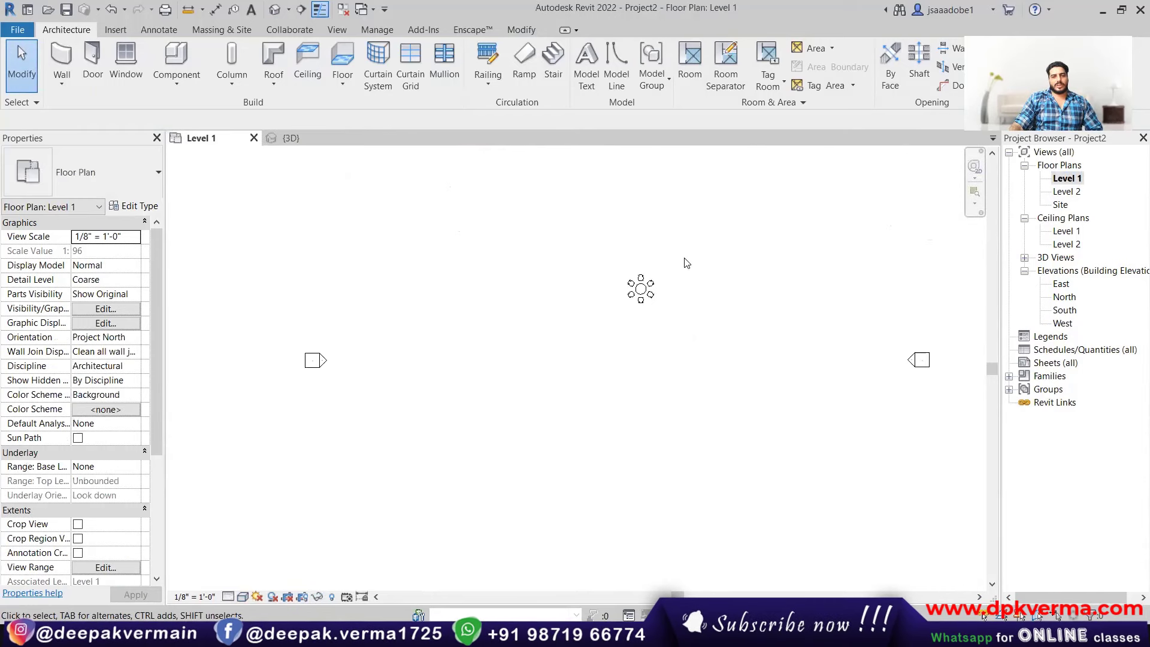
click(689, 257)
key(Delete)
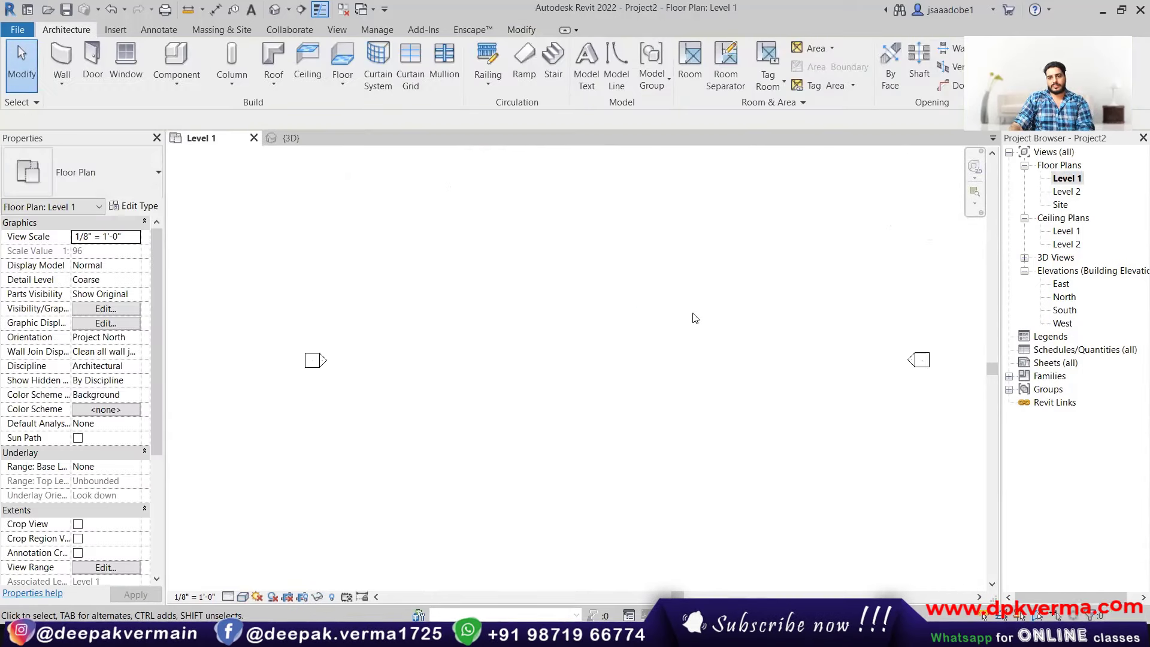
- Delete the leftover wall in the 3D view and reopen the Level 1 floor plan
middle_click(681, 320)
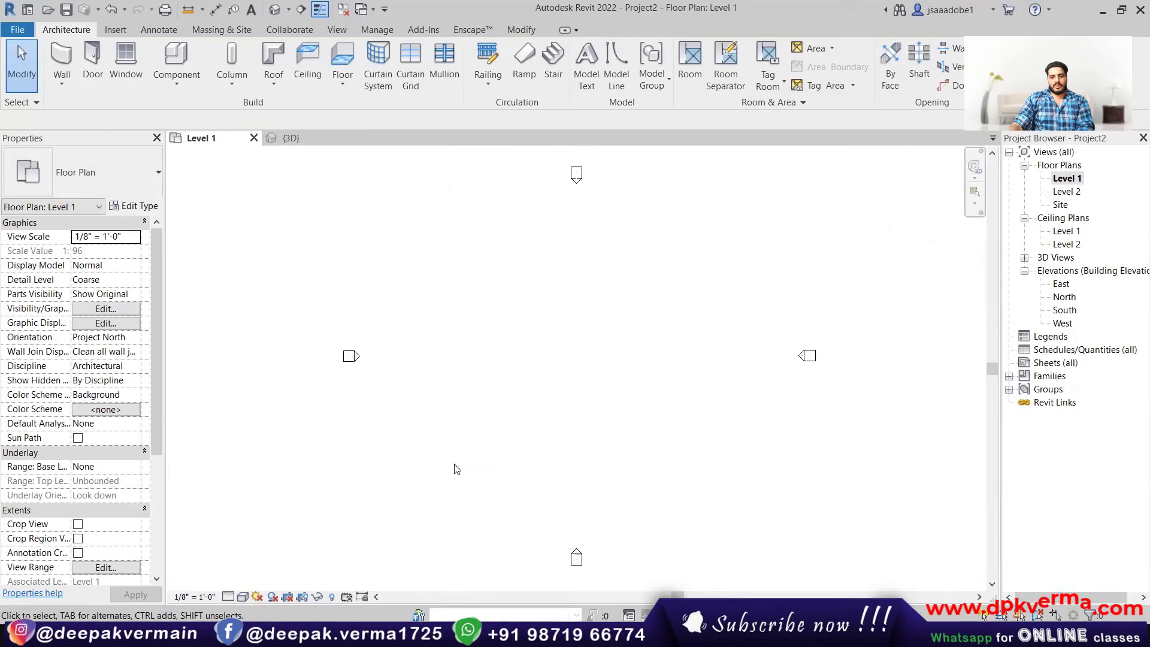
click(278, 9)
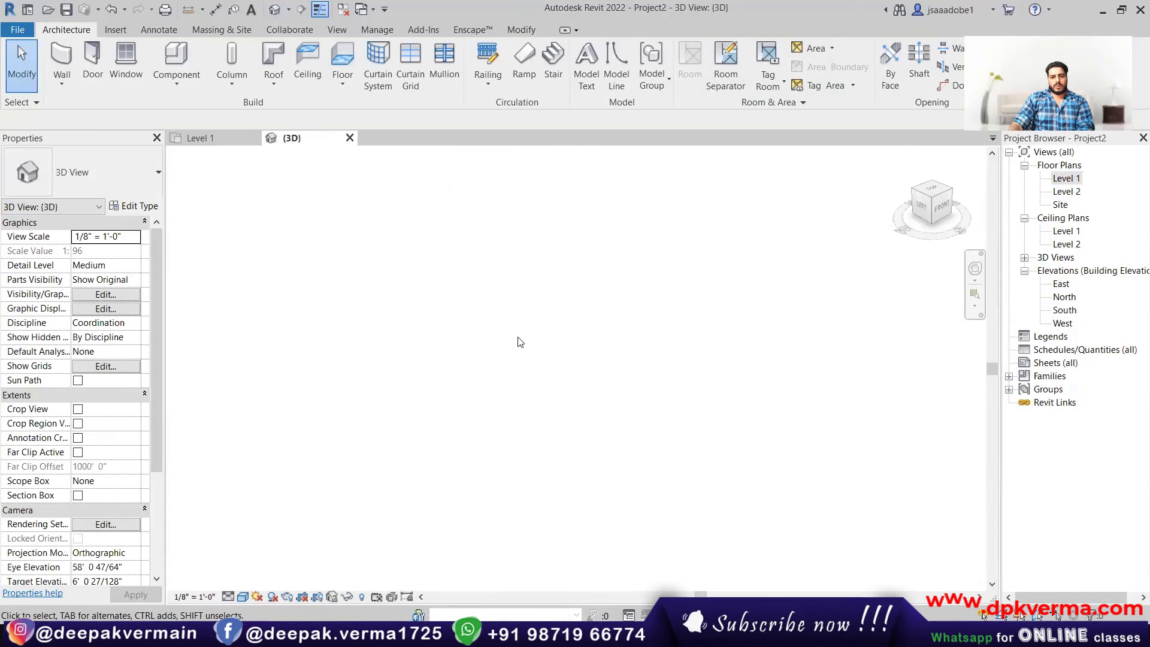
click(440, 362)
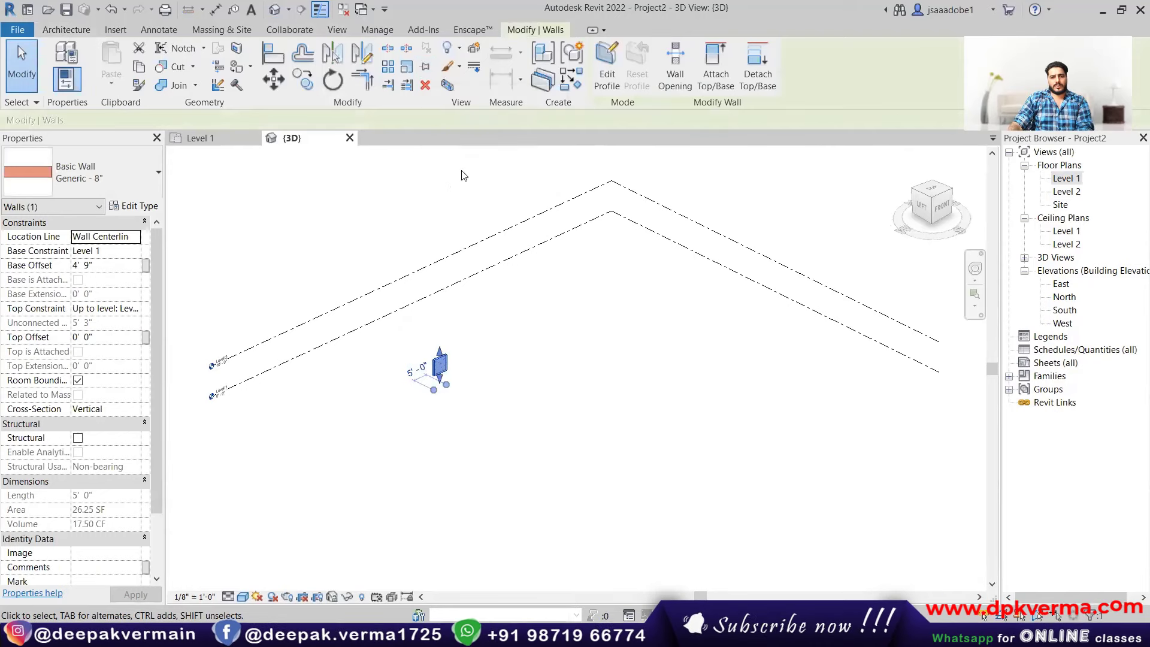
key(Delete)
double_click(1059, 165)
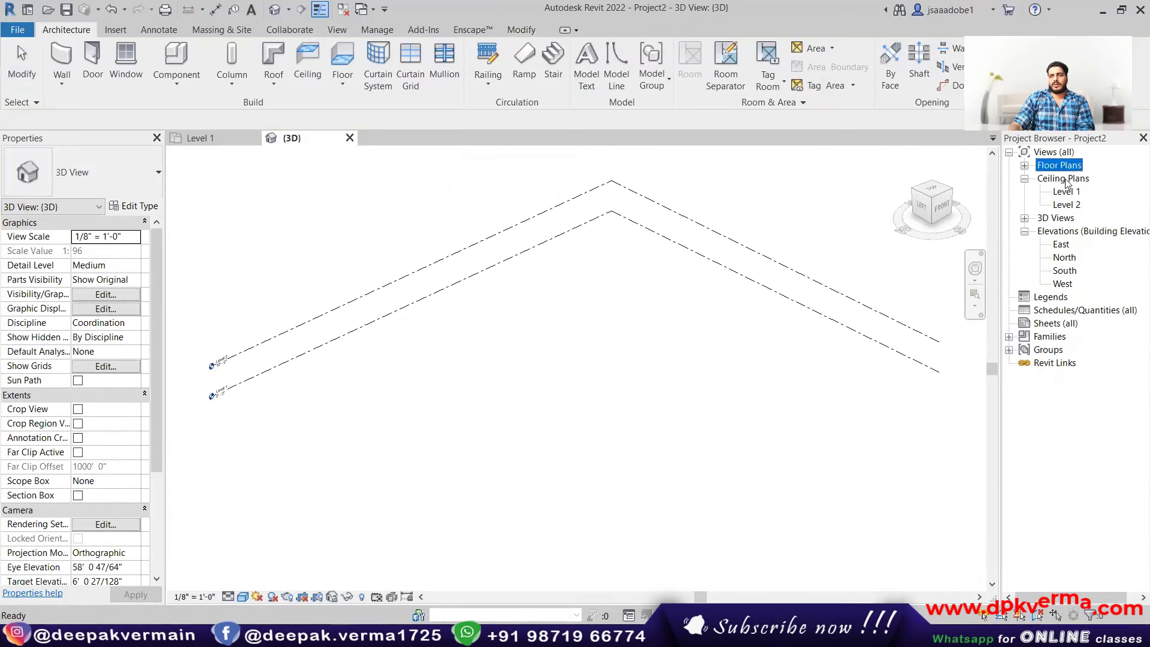
double_click(1059, 166)
double_click(1067, 178)
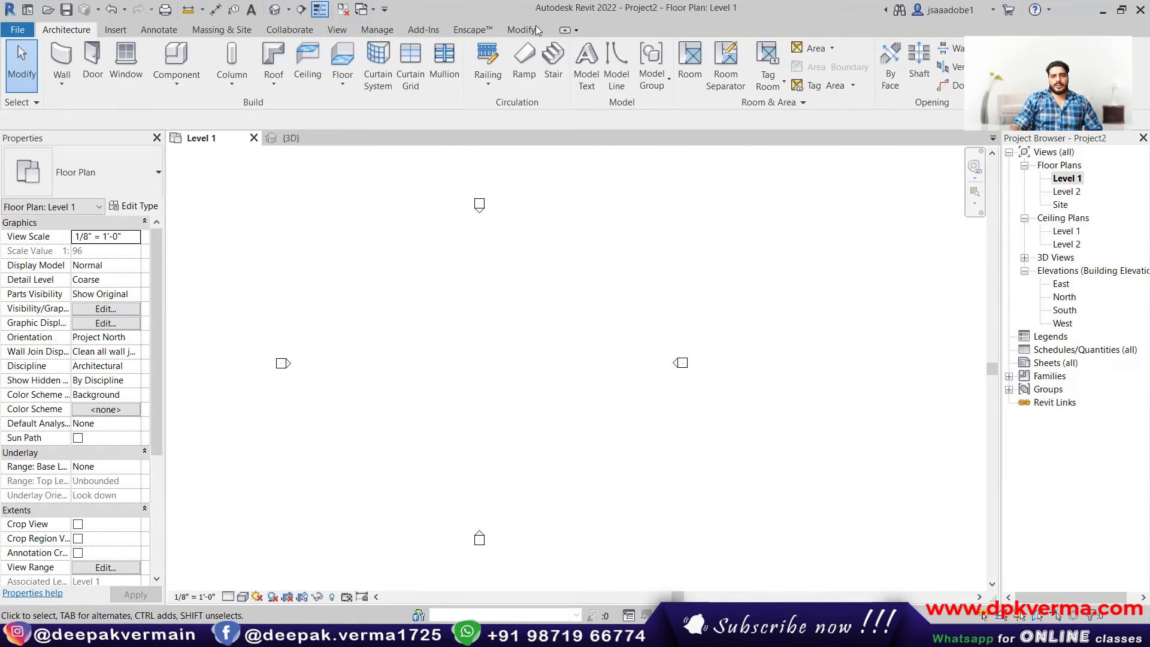
- Draw a 20'-0" horizontal wall in the Level 1 plan
click(535, 30)
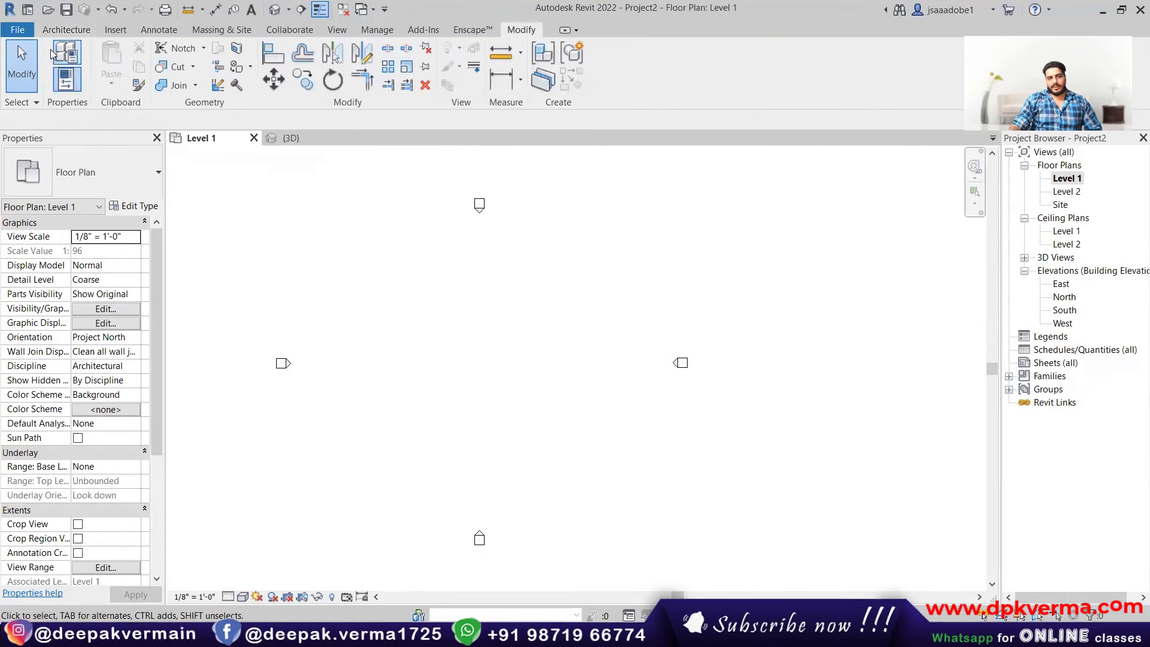
click(66, 29)
click(59, 57)
click(443, 320)
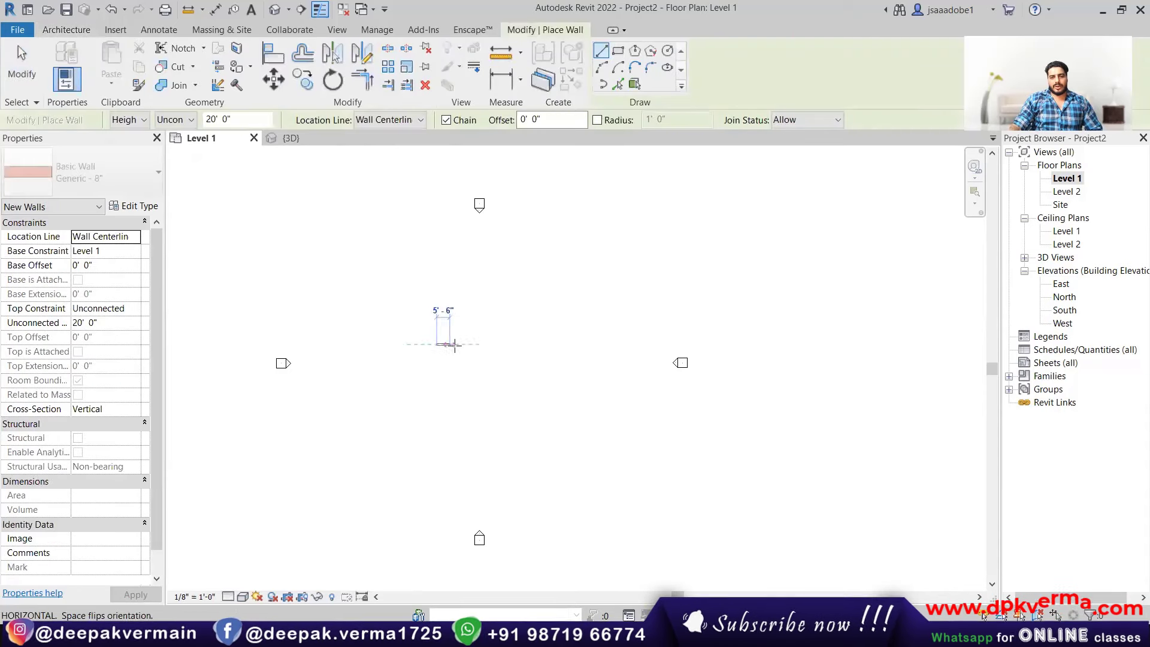
scroll(480, 343, up, 2)
text(20)
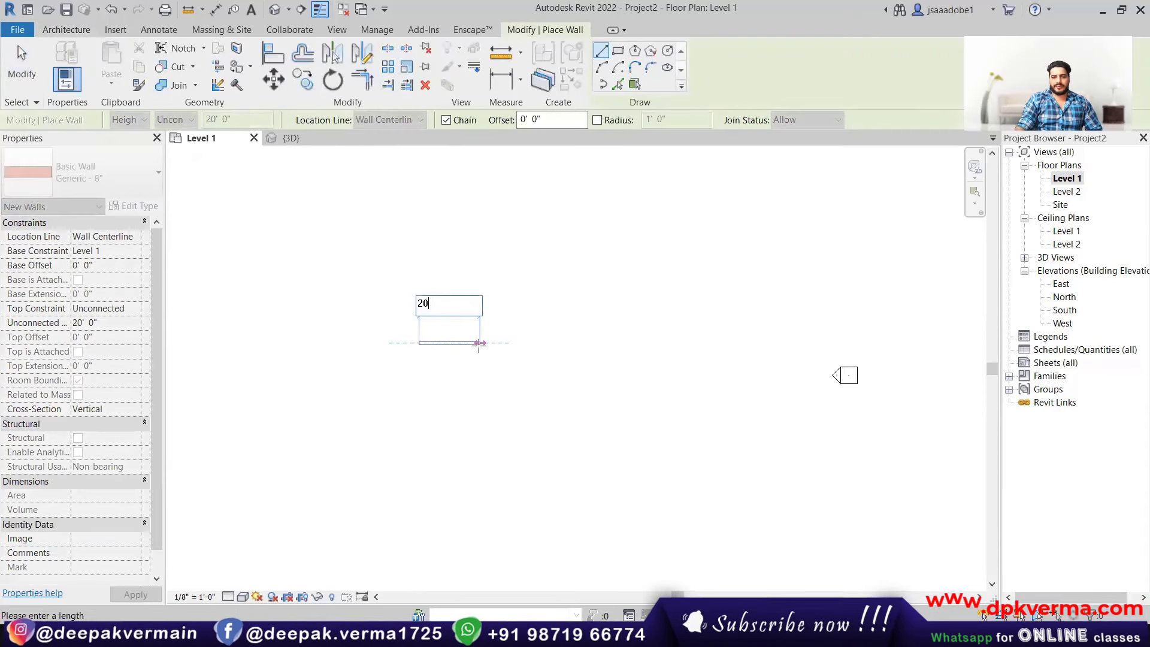
key(Return)
key(Escape)
key(Escape)
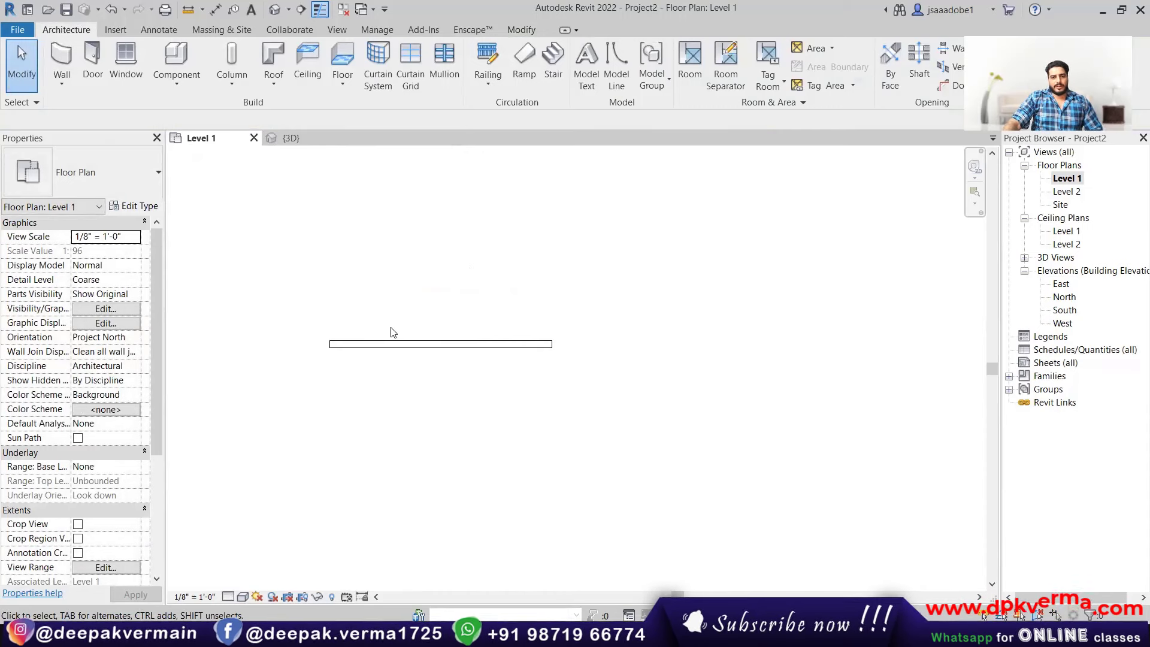
- Draw a 10'-0" wall below the first one using WA, then exit the wall tool
key(w)
key(a)
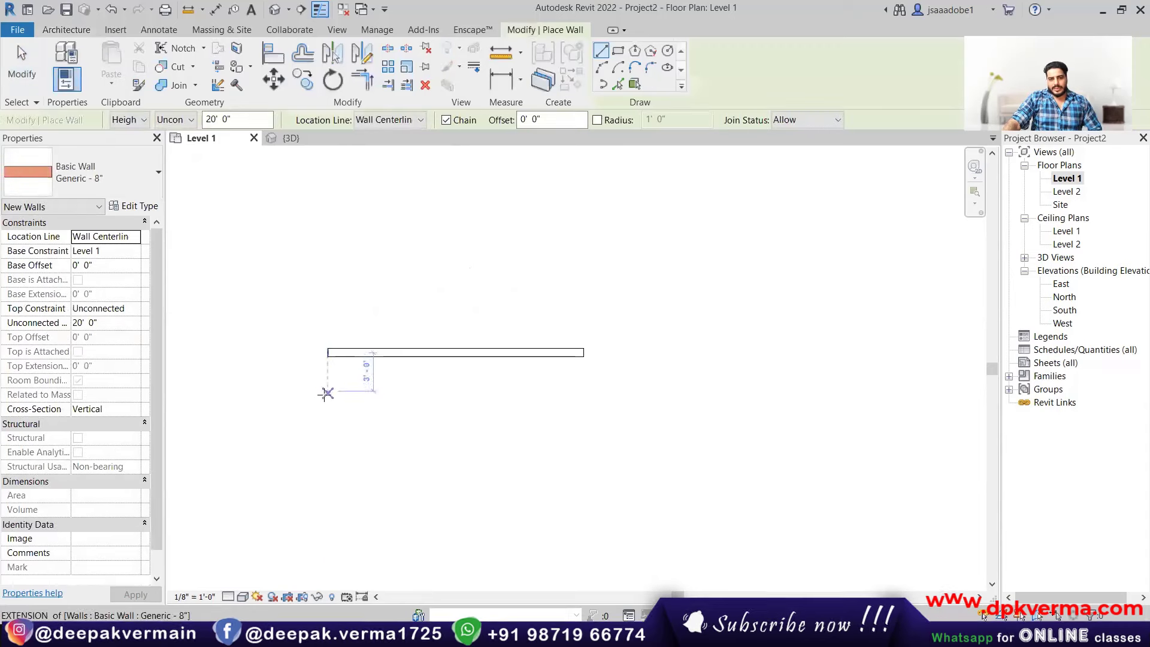
click(328, 404)
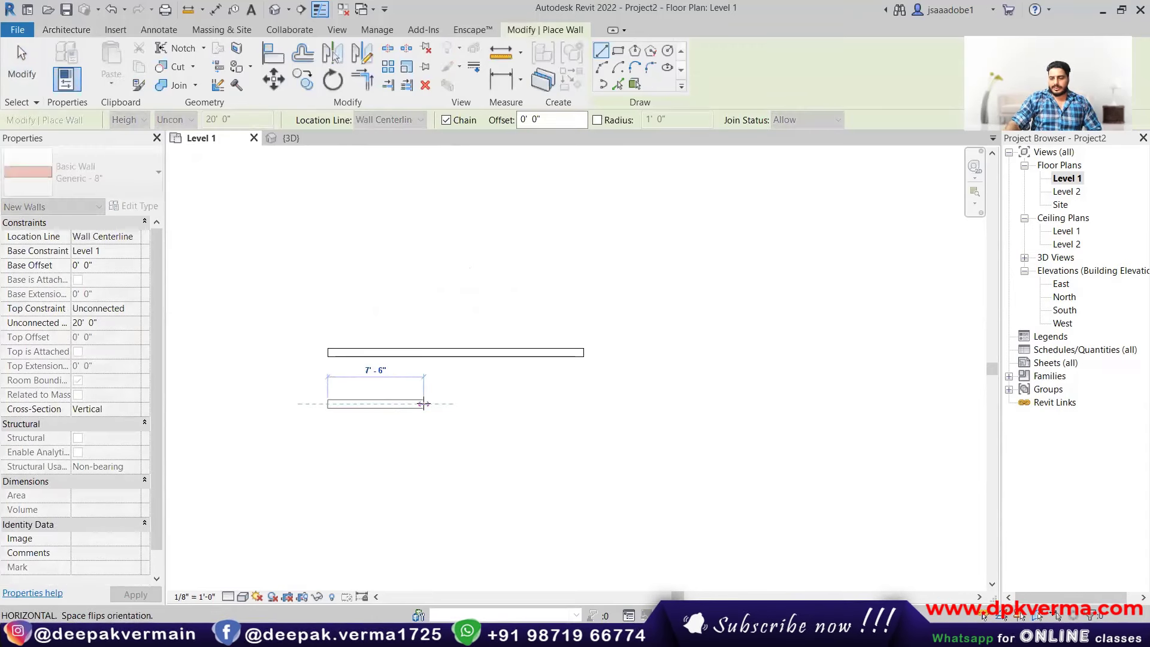
text(10)
key(Return)
right_click(458, 237)
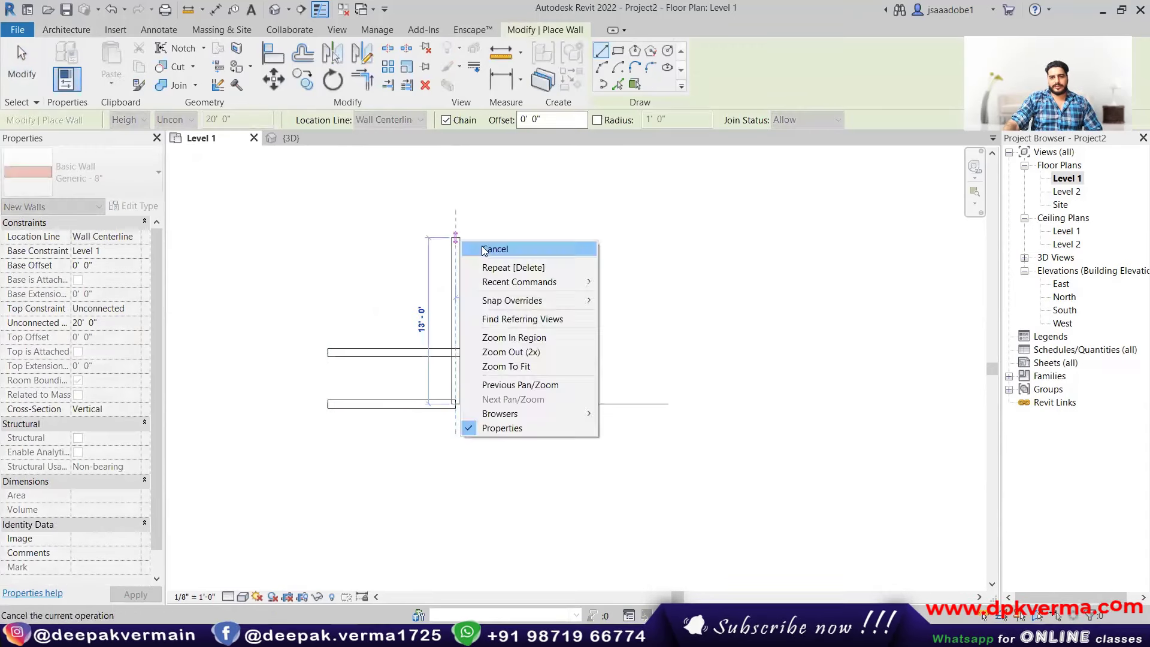
click(480, 249)
right_click(492, 252)
click(513, 260)
scroll(446, 392, down, 1)
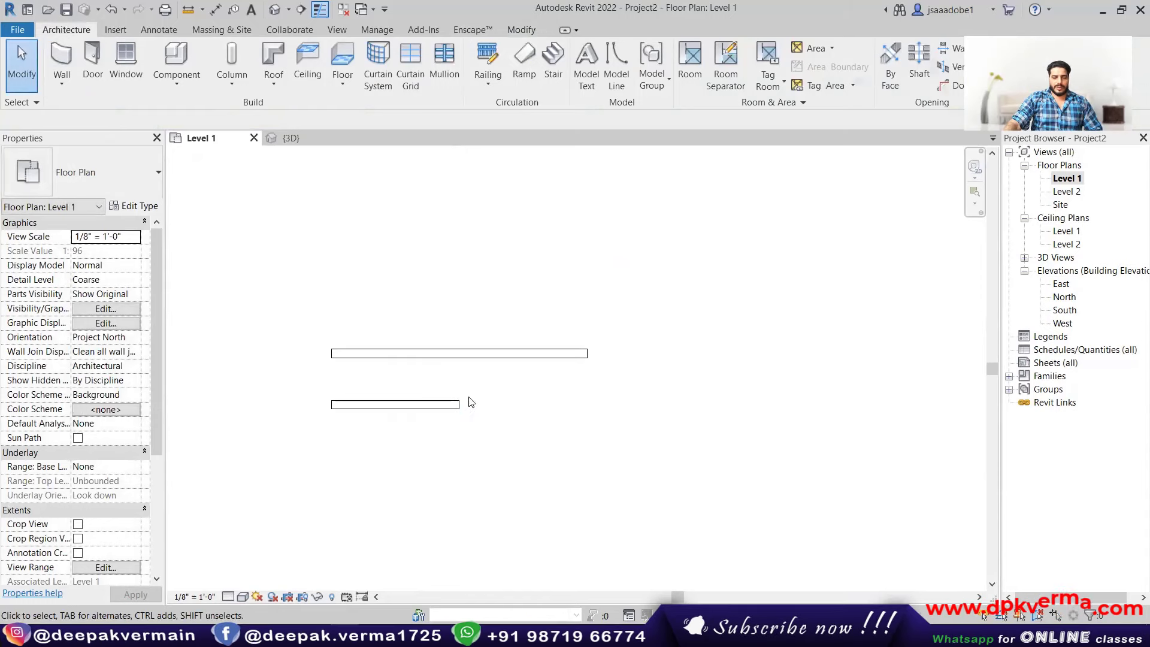
scroll(448, 355, up, 1)
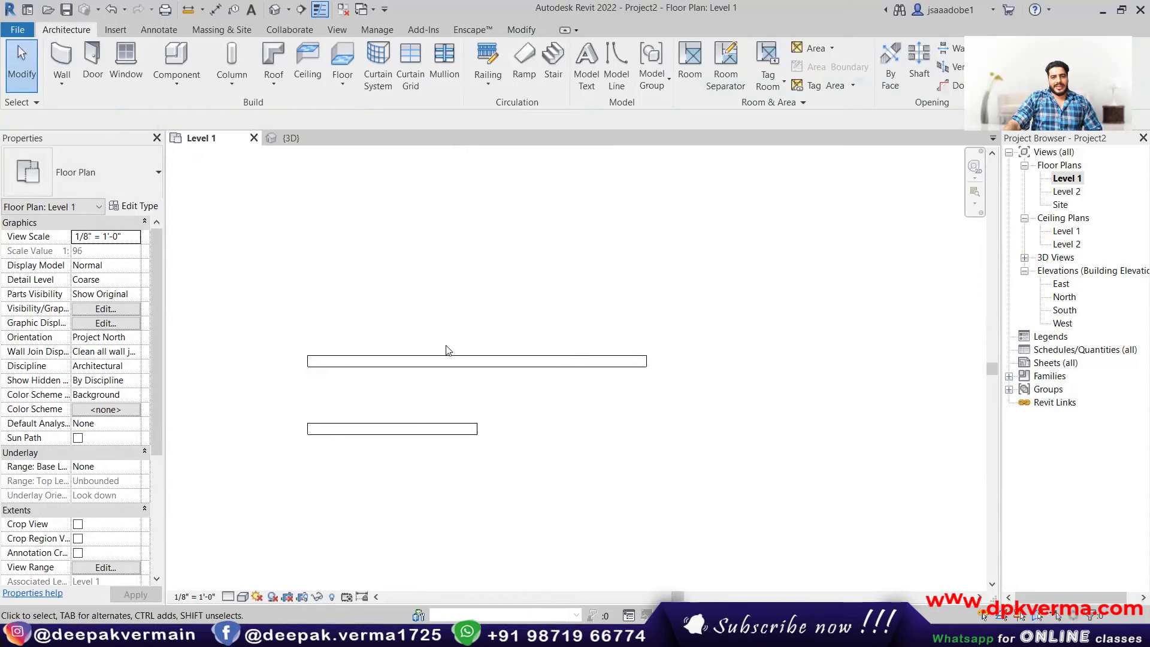
click(447, 360)
- Double-click the upper wall and dismiss the Go To View prompt that appears
click(444, 238)
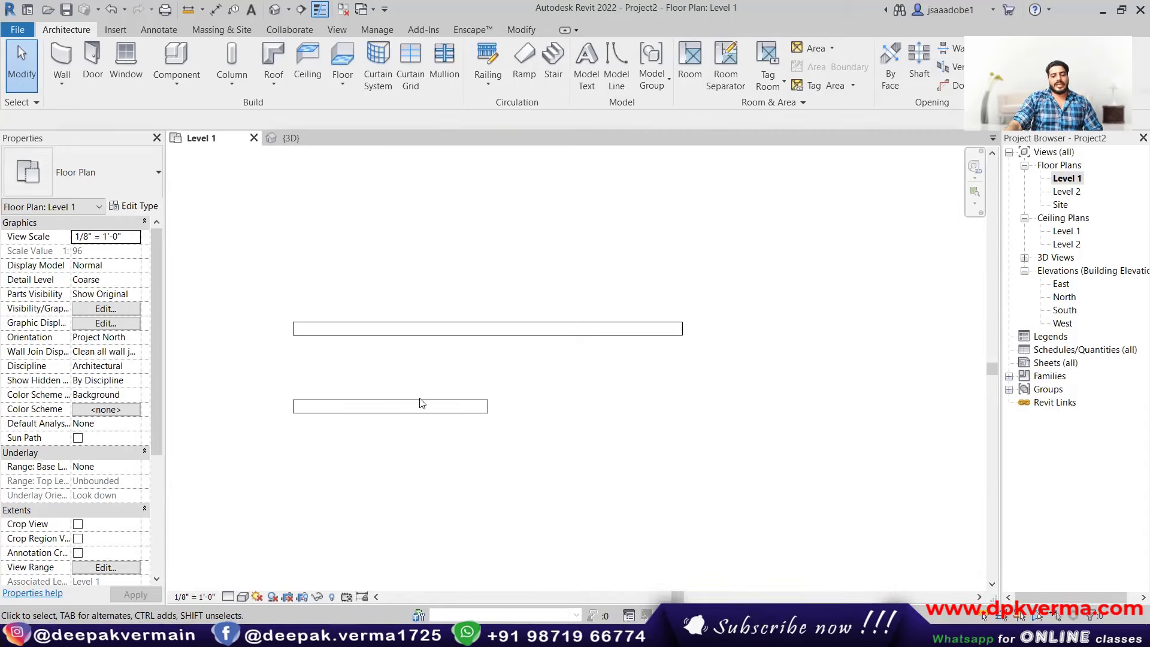
double_click(418, 340)
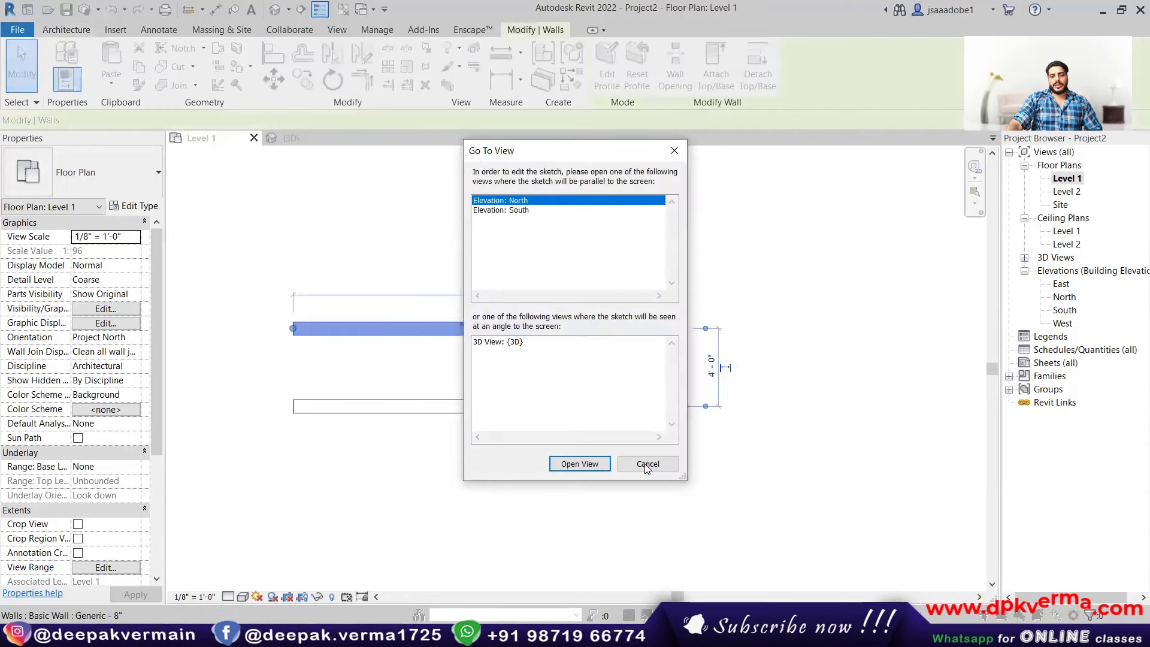
key(Escape)
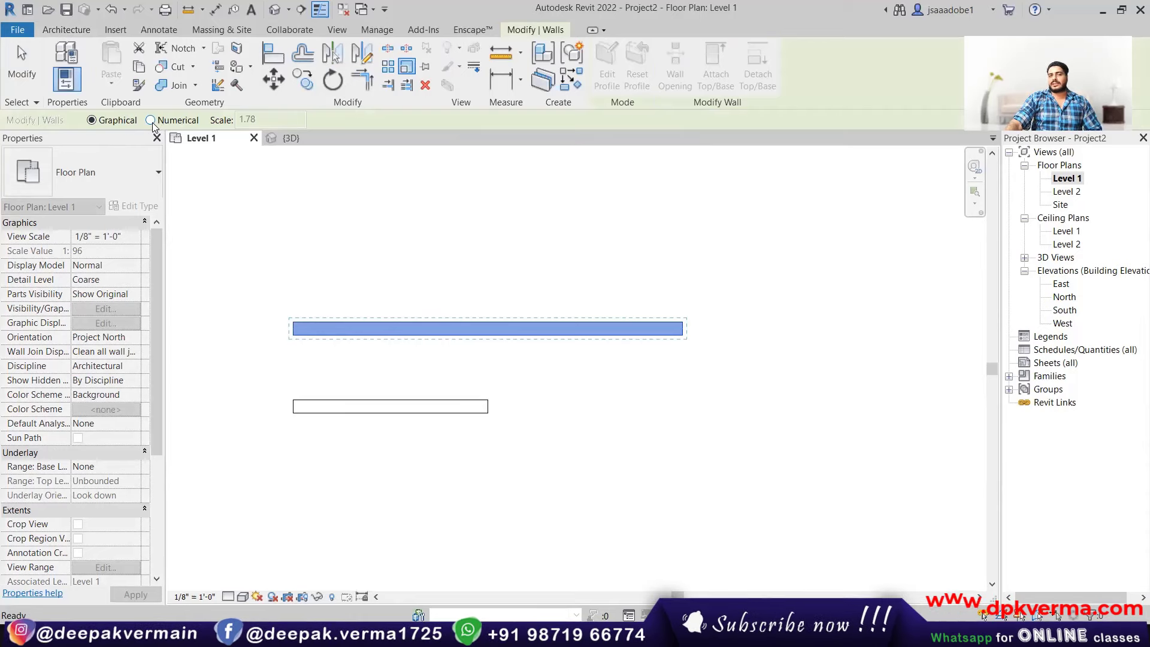
- Trial-scale the upper wall numerically by 2 about its midpoint, then undo
click(151, 121)
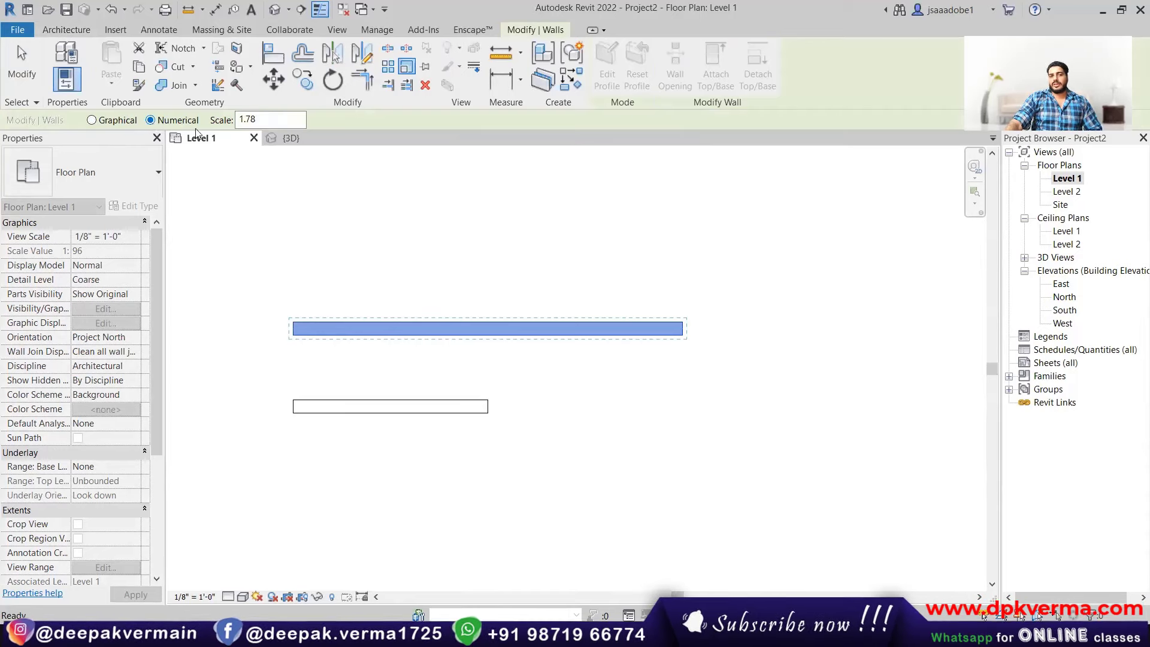
drag(266, 123, 235, 119)
text(2)
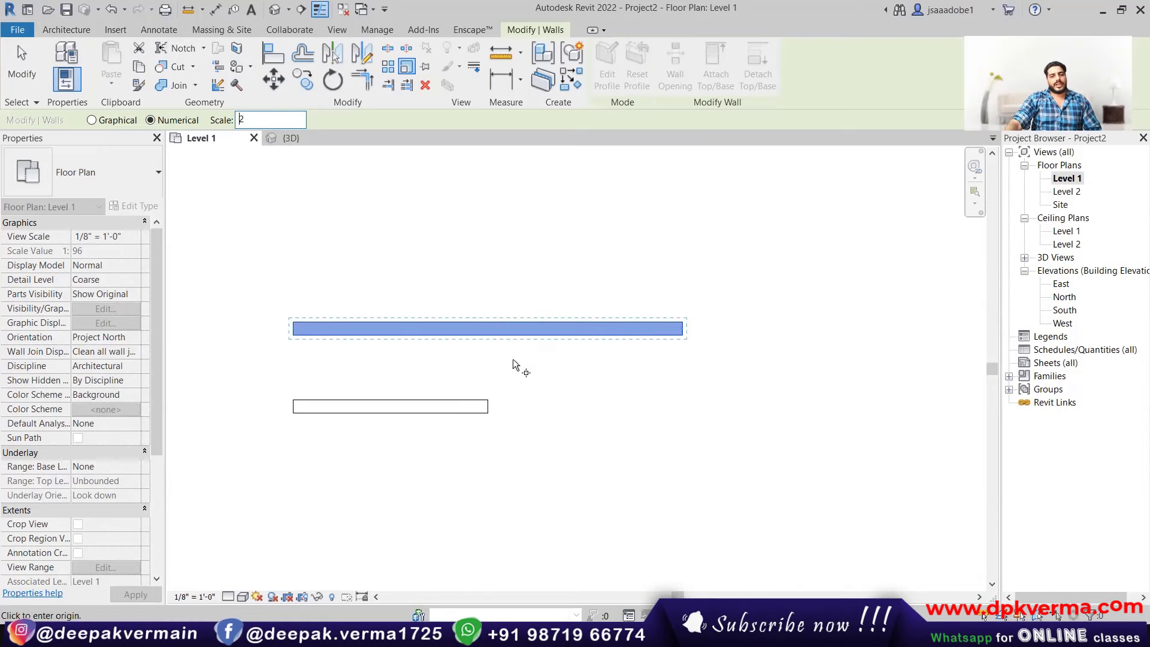
click(488, 329)
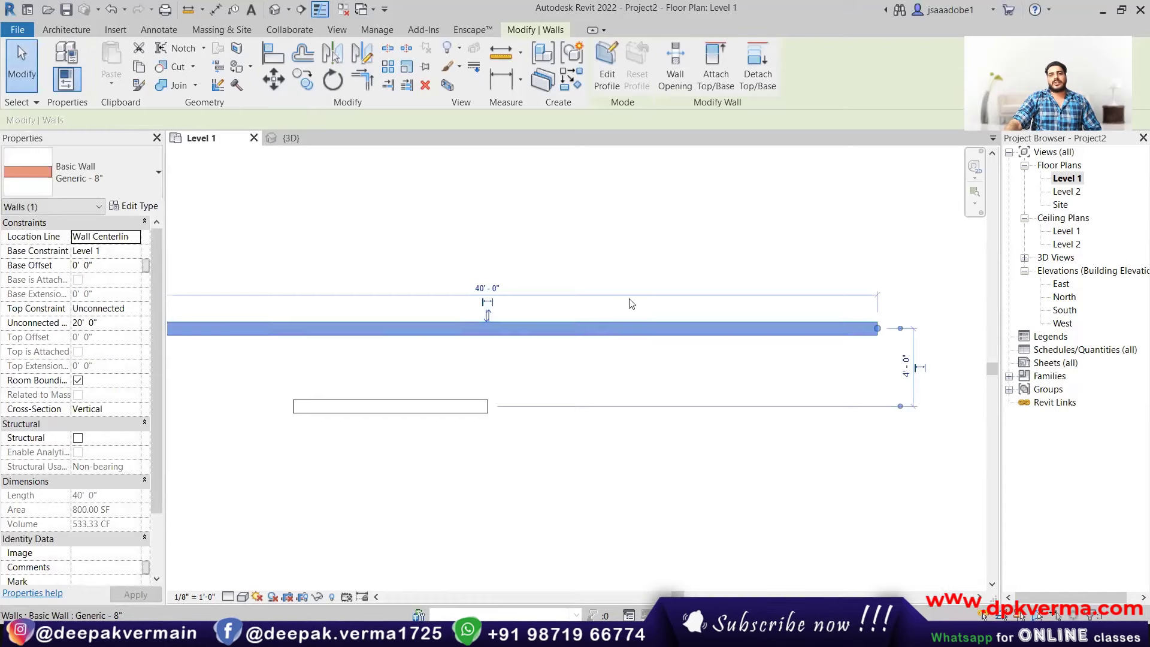
key(ctrl+z)
- Make the upper wall's 20'-0" temporary dimension permanent
click(496, 320)
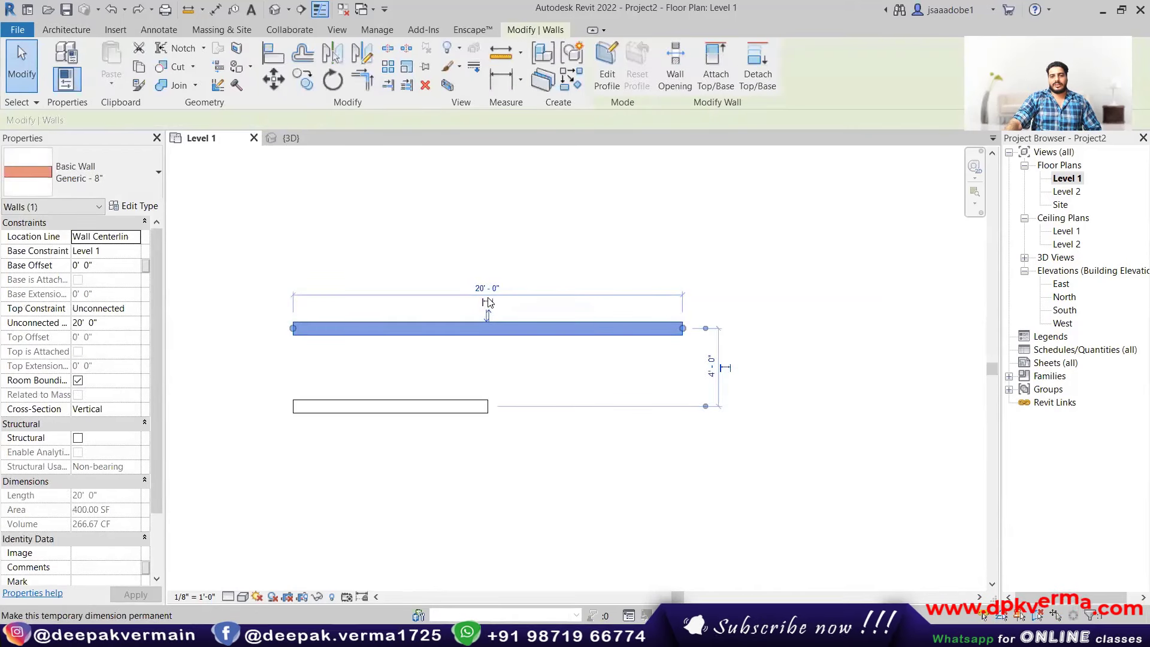
click(487, 302)
click(527, 252)
- Trial-scale and stretch the upper wall, undoing each to keep it at 20'-0"
click(511, 323)
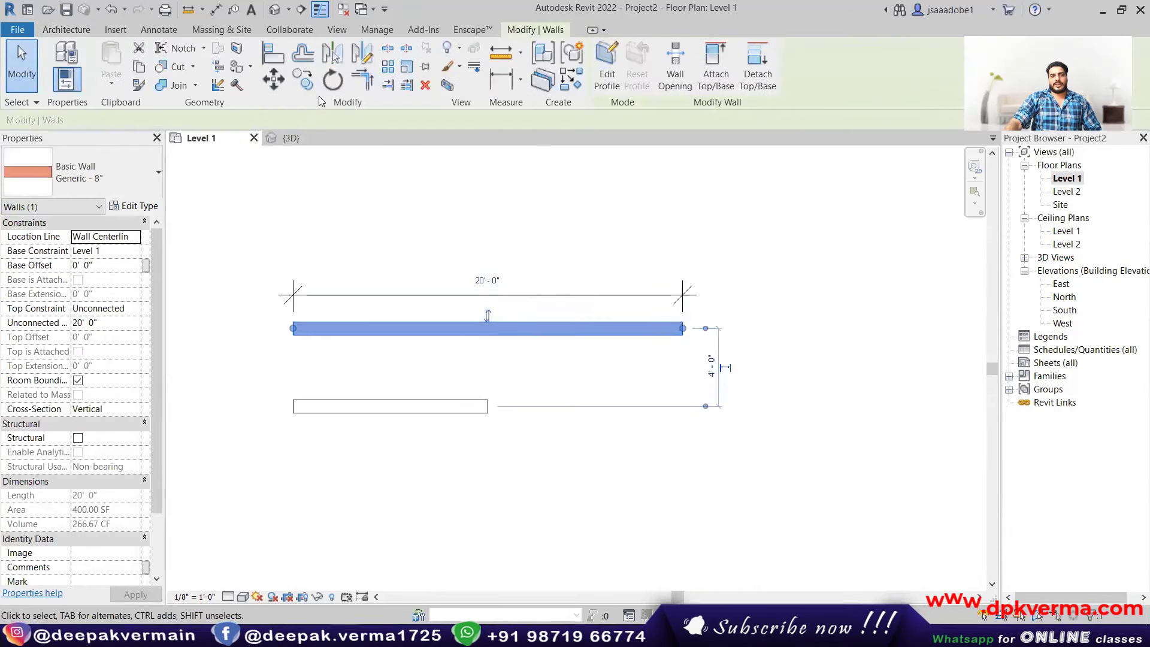
click(406, 69)
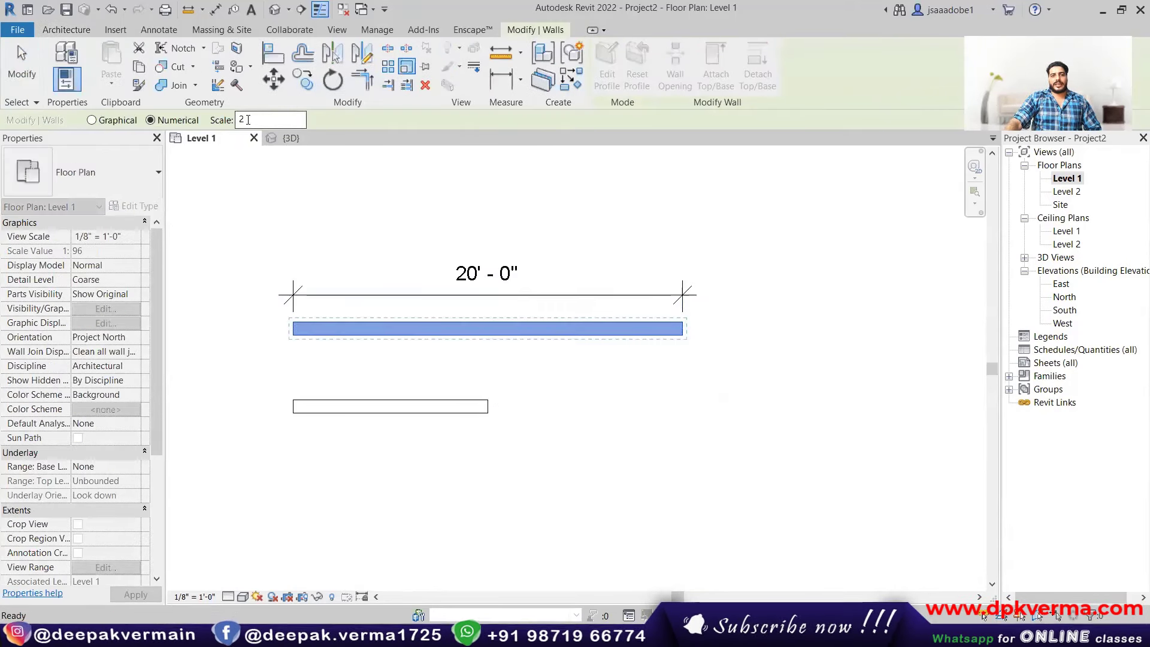
click(293, 328)
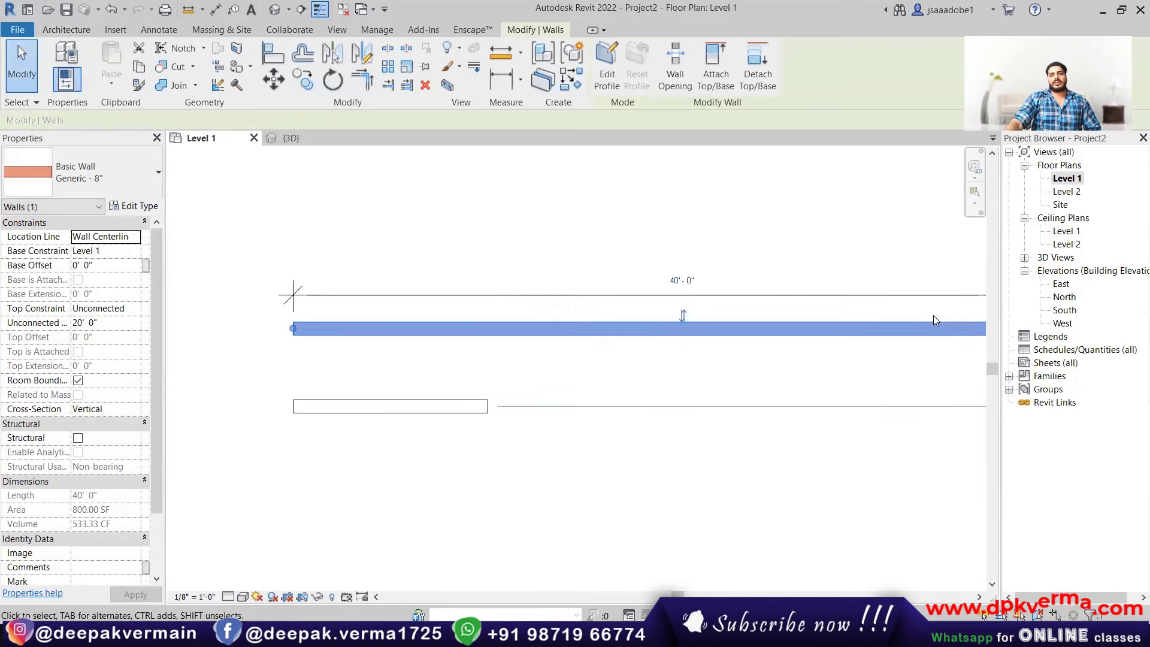
key(ctrl+z)
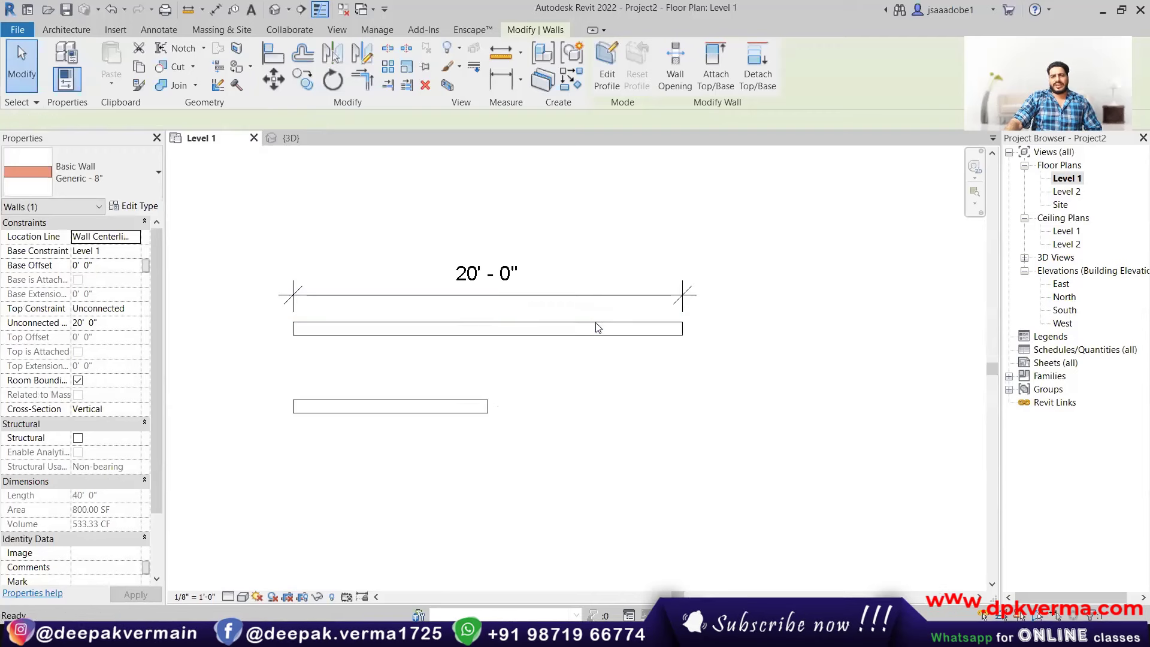
click(596, 328)
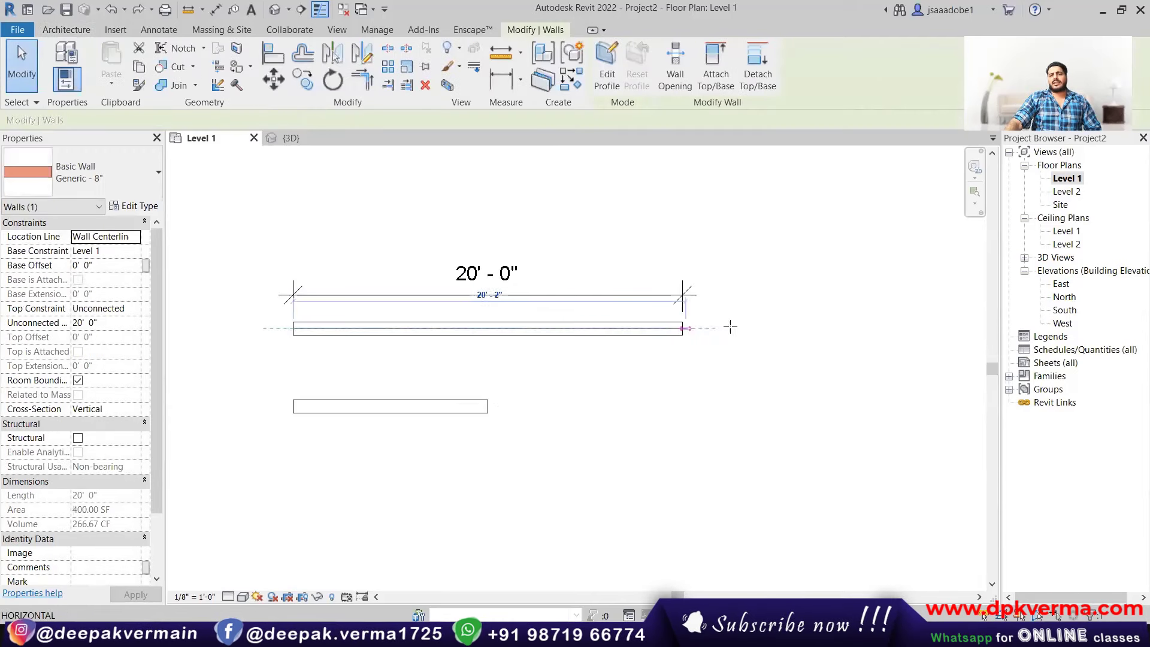
drag(682, 329, 839, 317)
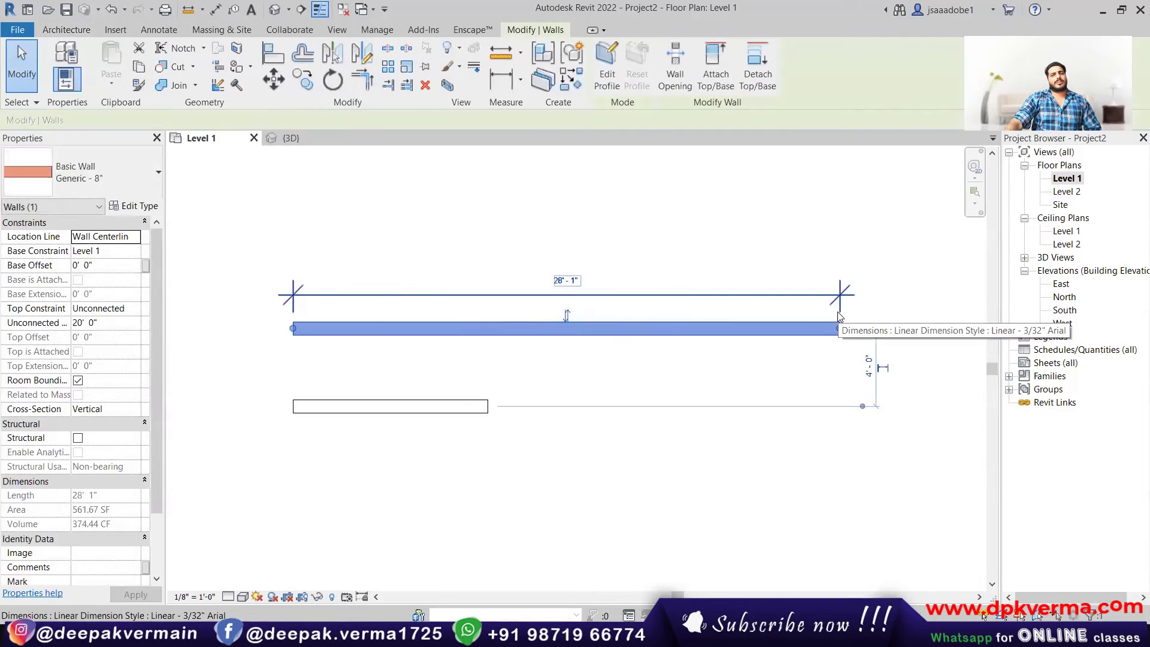
key(ctrl+z)
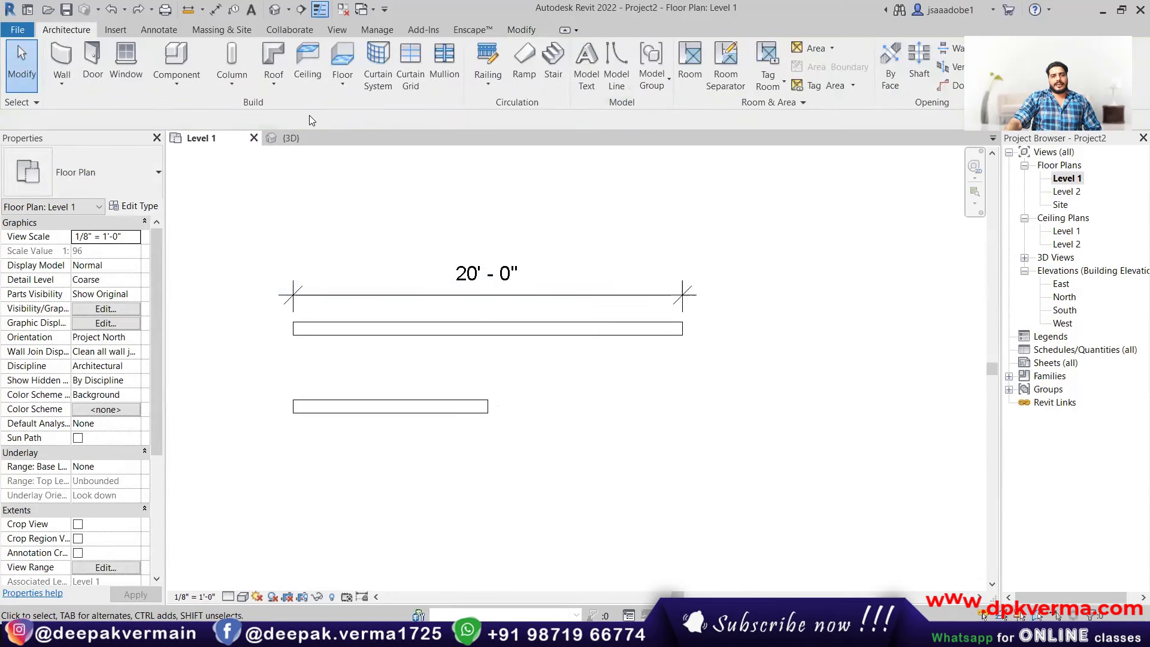
- Scale the upper wall graphically from its left end, aiming to halve it to 10'-0"
click(457, 326)
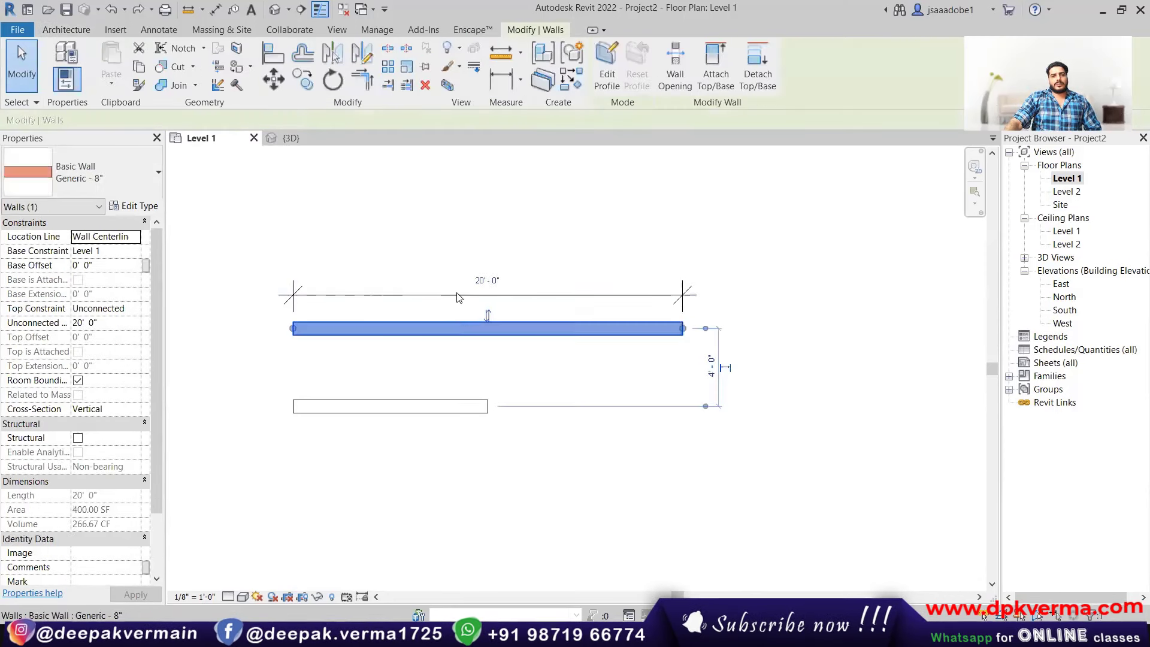
click(406, 65)
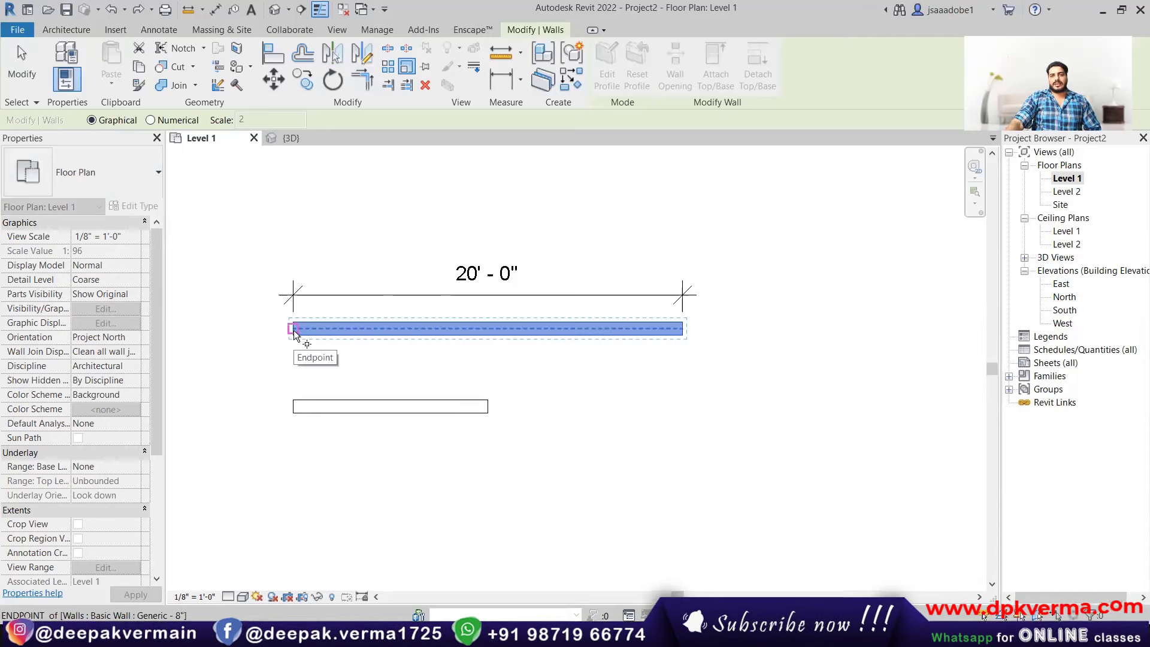
click(294, 329)
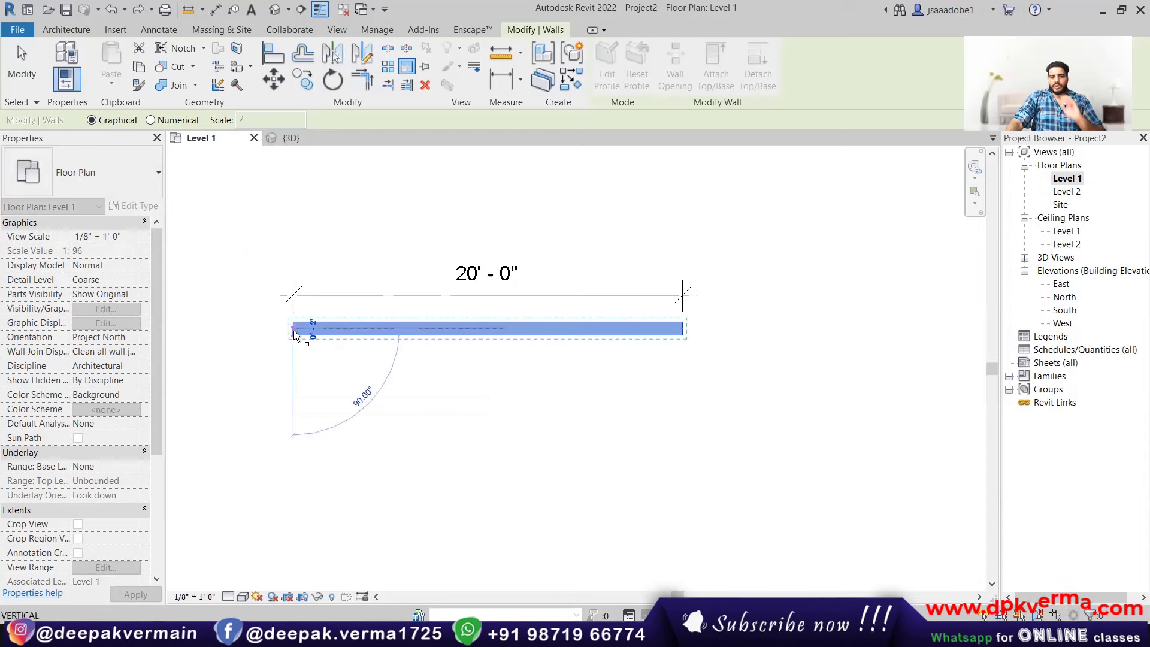
click(540, 354)
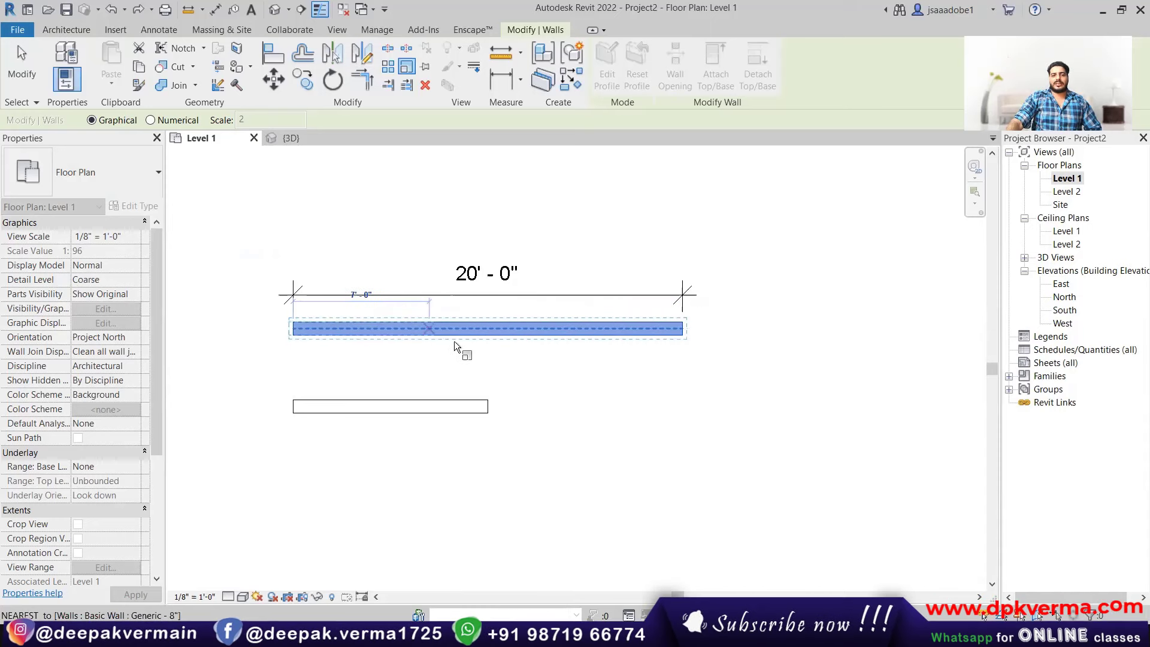
click(491, 410)
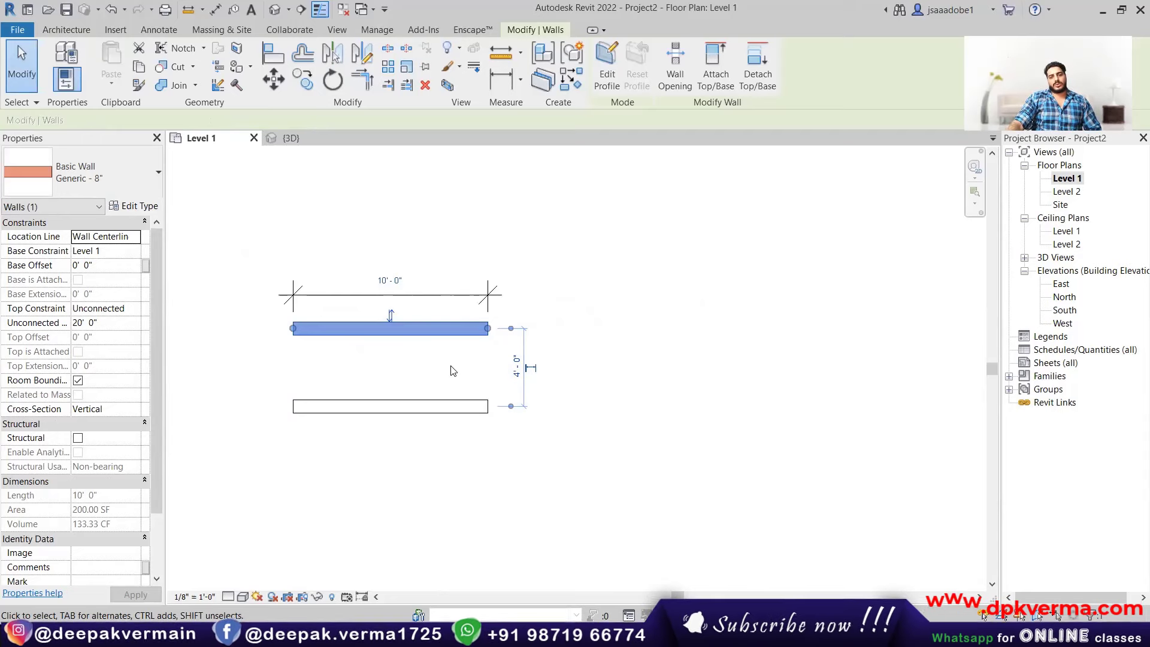
scroll(452, 370, down, 1)
key(Escape)
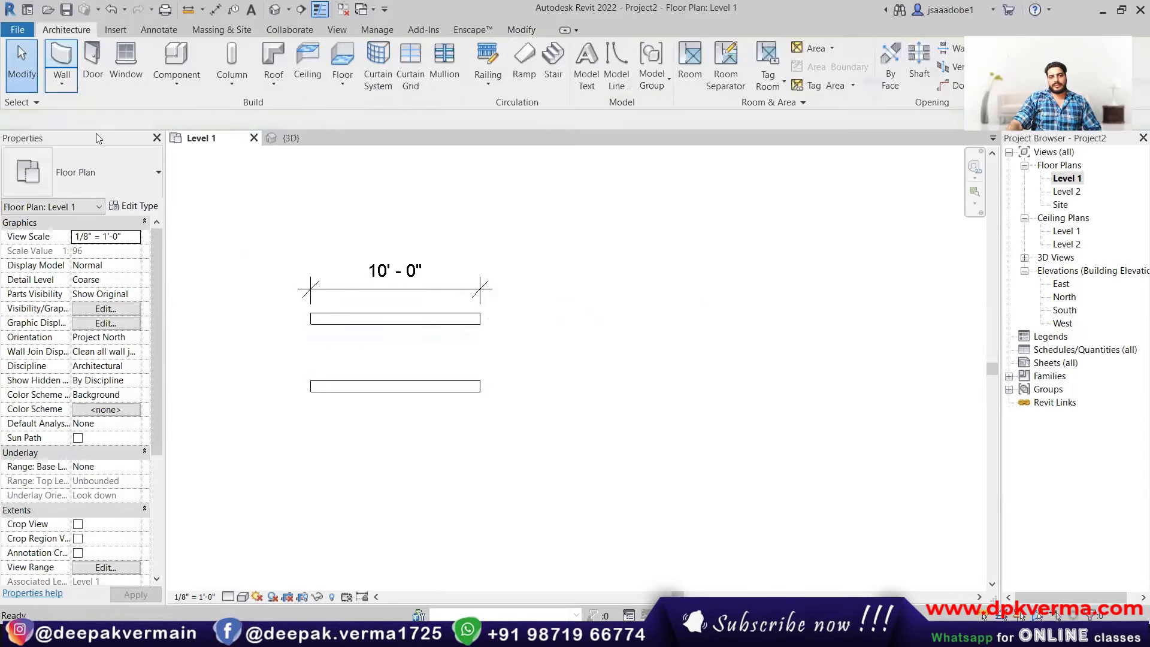
- Move the lower wall up toward the upper wall and stretch it to 12'-3"
key(w)
key(a)
scroll(383, 407, down, 1)
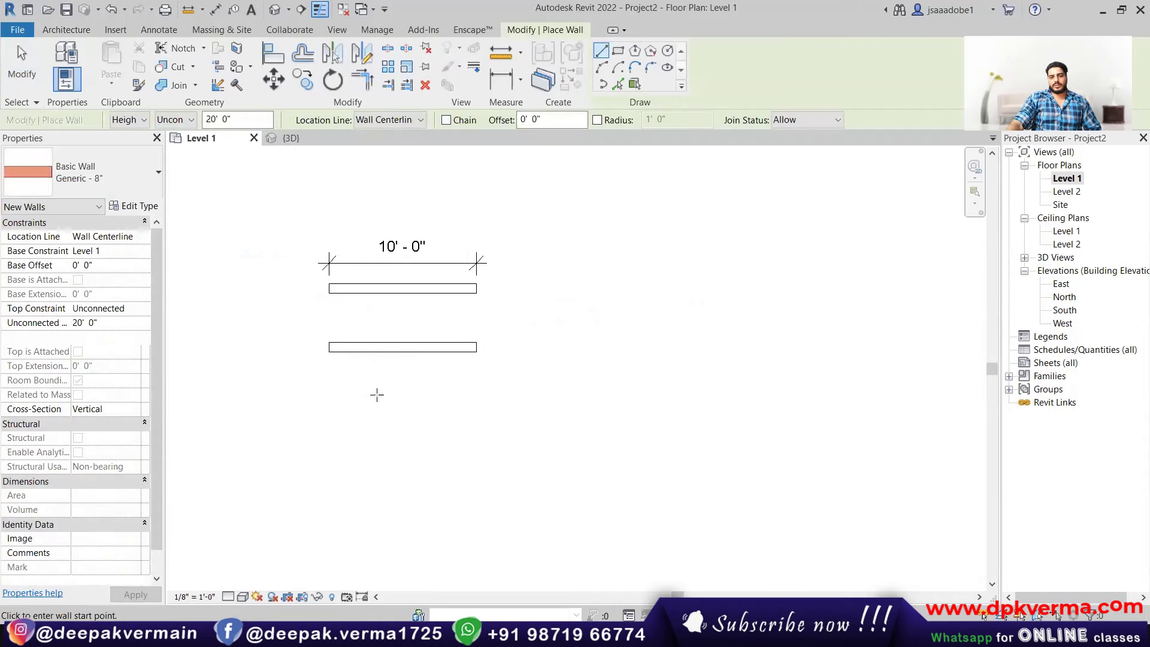
key(Escape)
key(Escape)
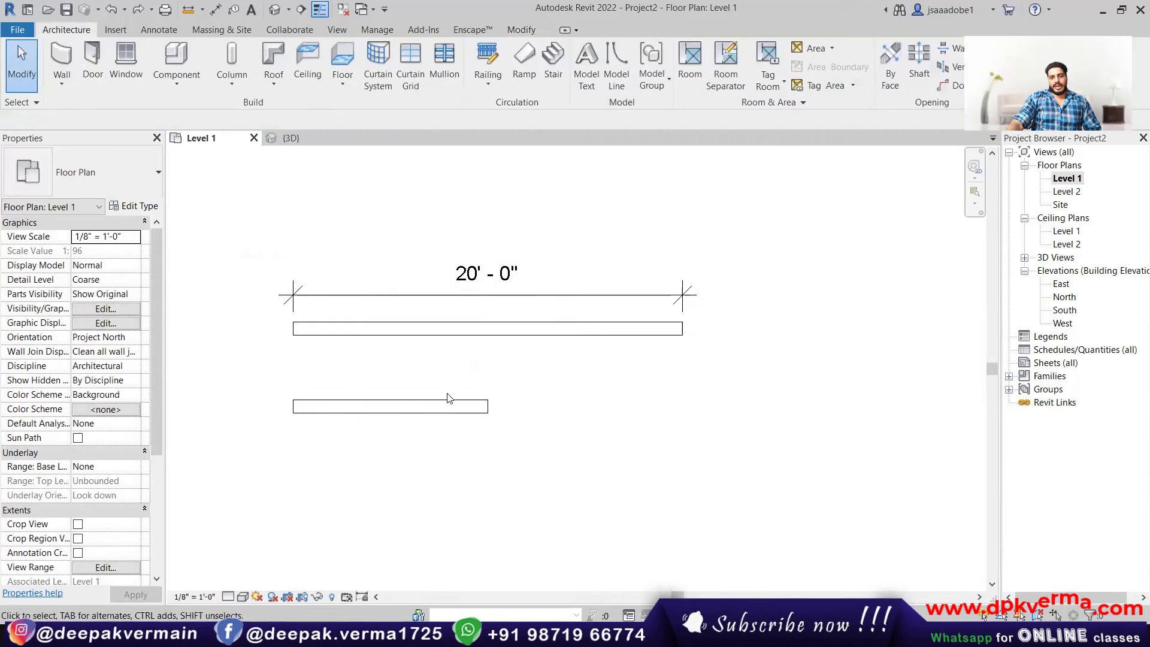
scroll(450, 399, up, 2)
drag(426, 408, 429, 380)
drag(515, 381, 566, 382)
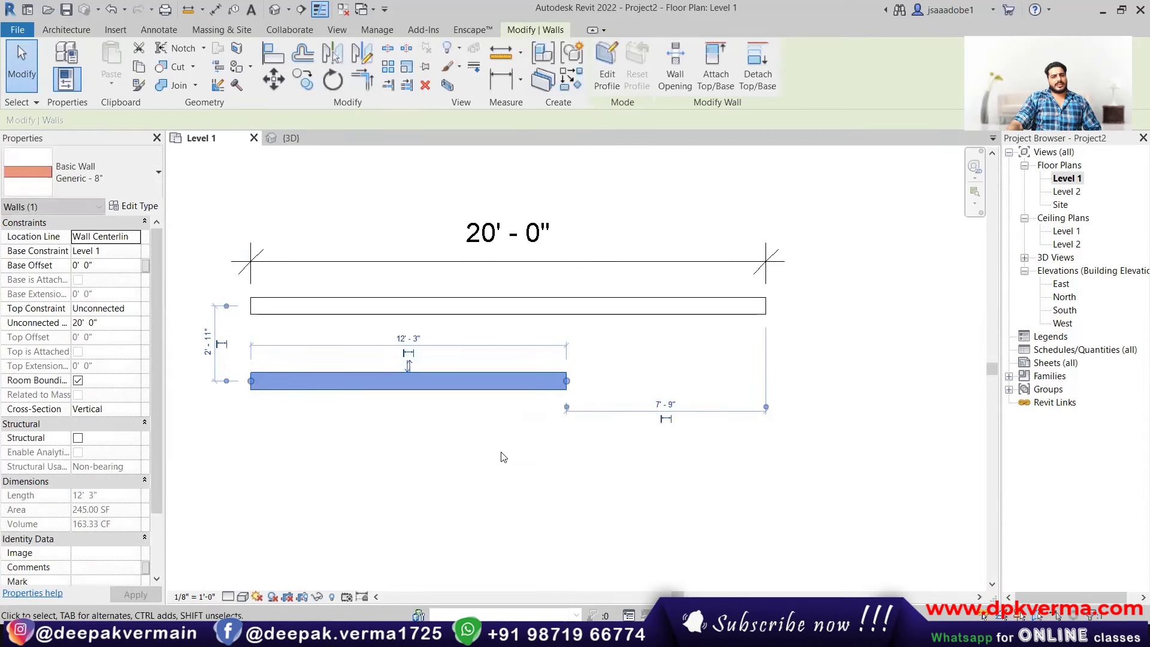
click(503, 457)
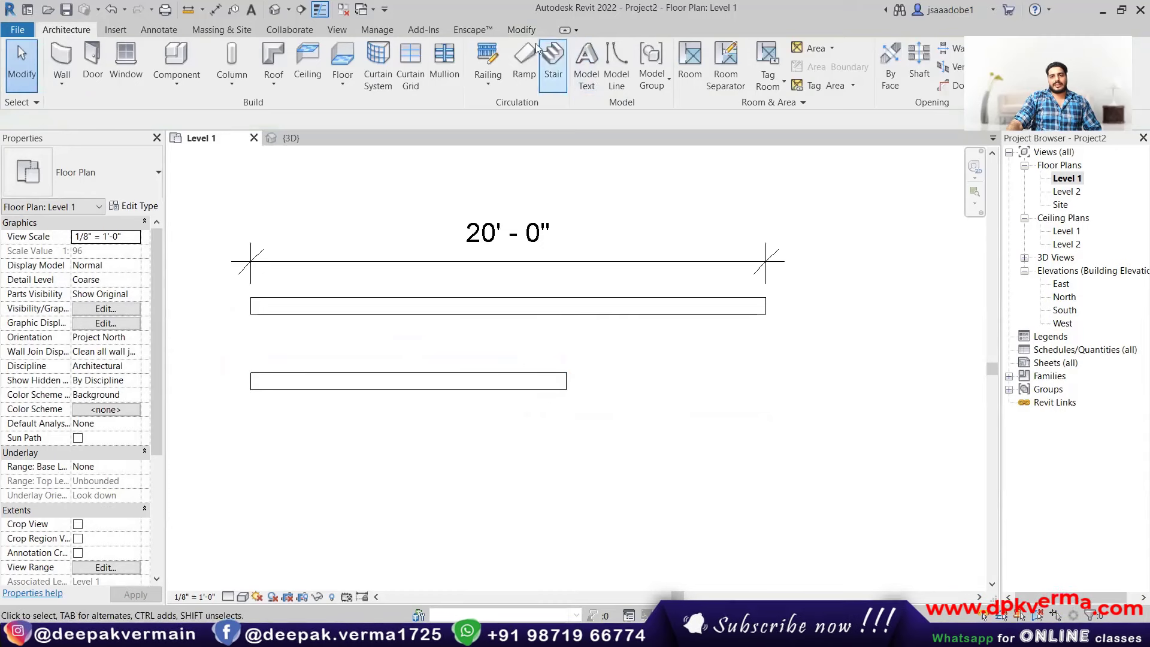
click(522, 29)
click(275, 64)
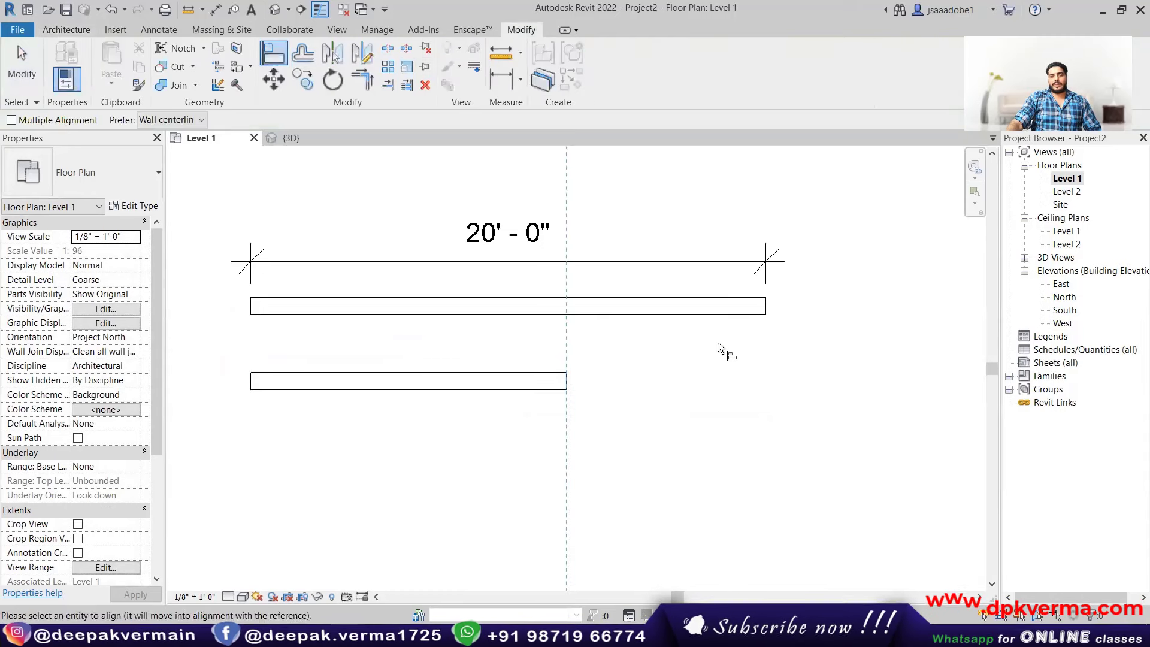
click(767, 309)
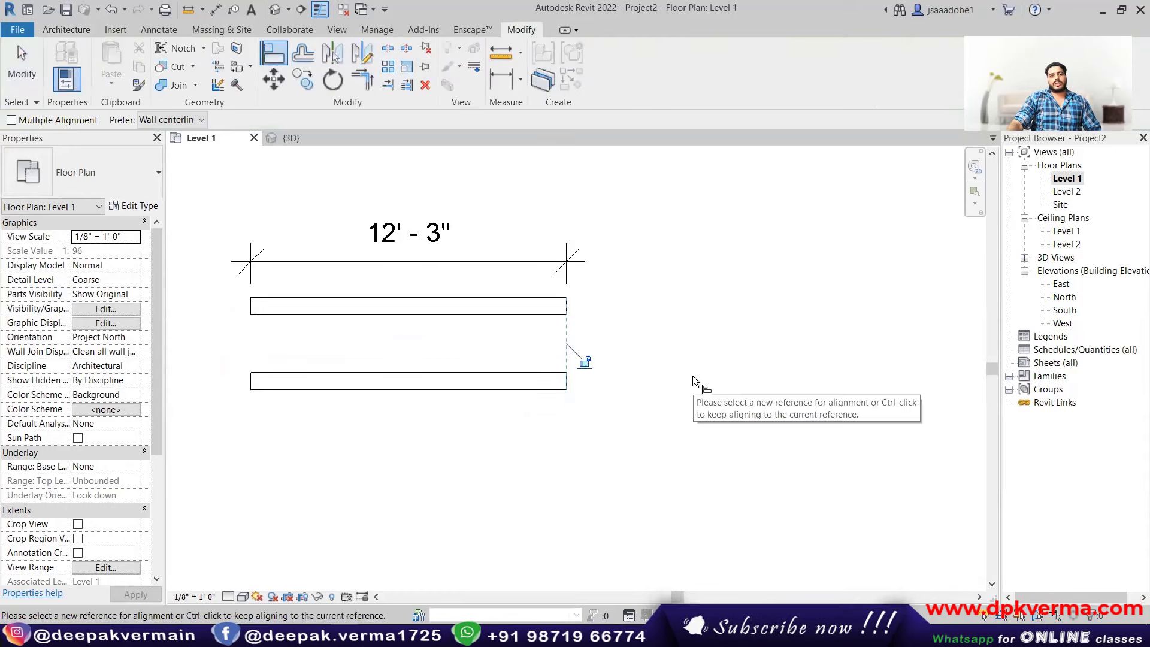
key(ctrl+z)
key(Escape)
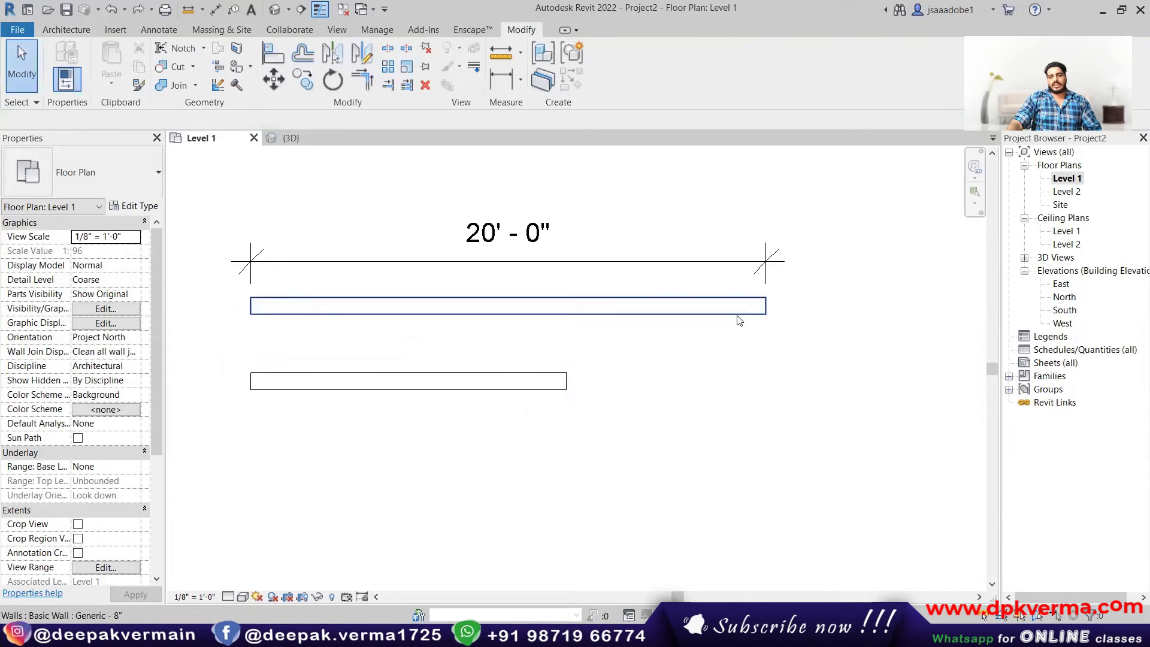
click(768, 306)
drag(767, 306, 567, 306)
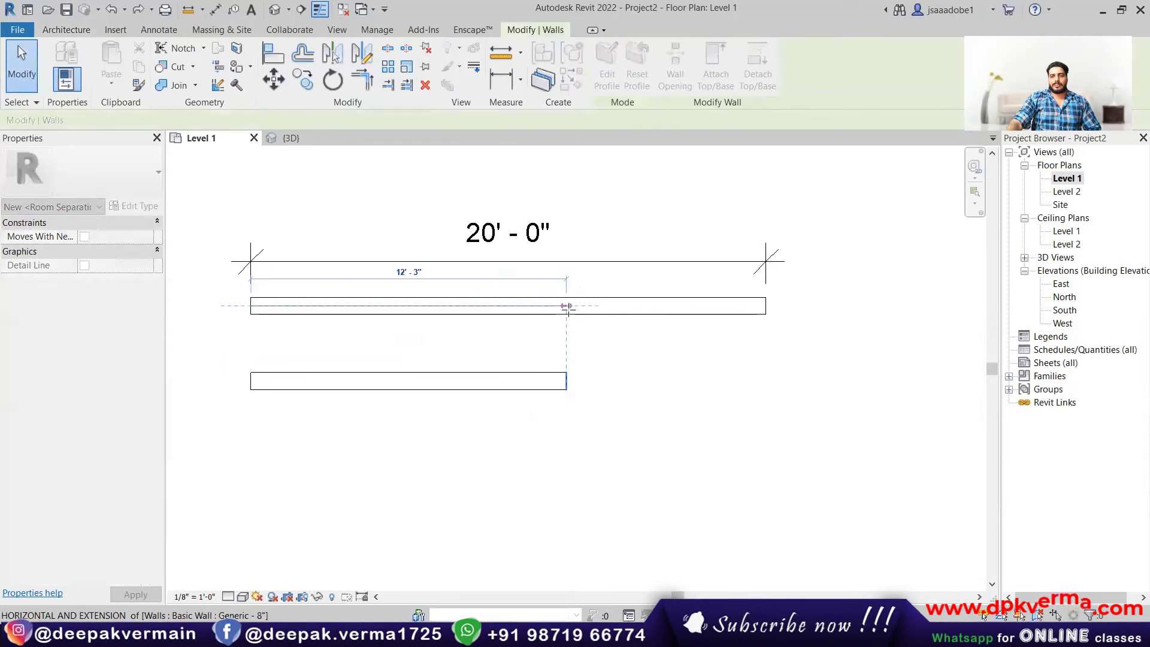
key(ctrl+z)
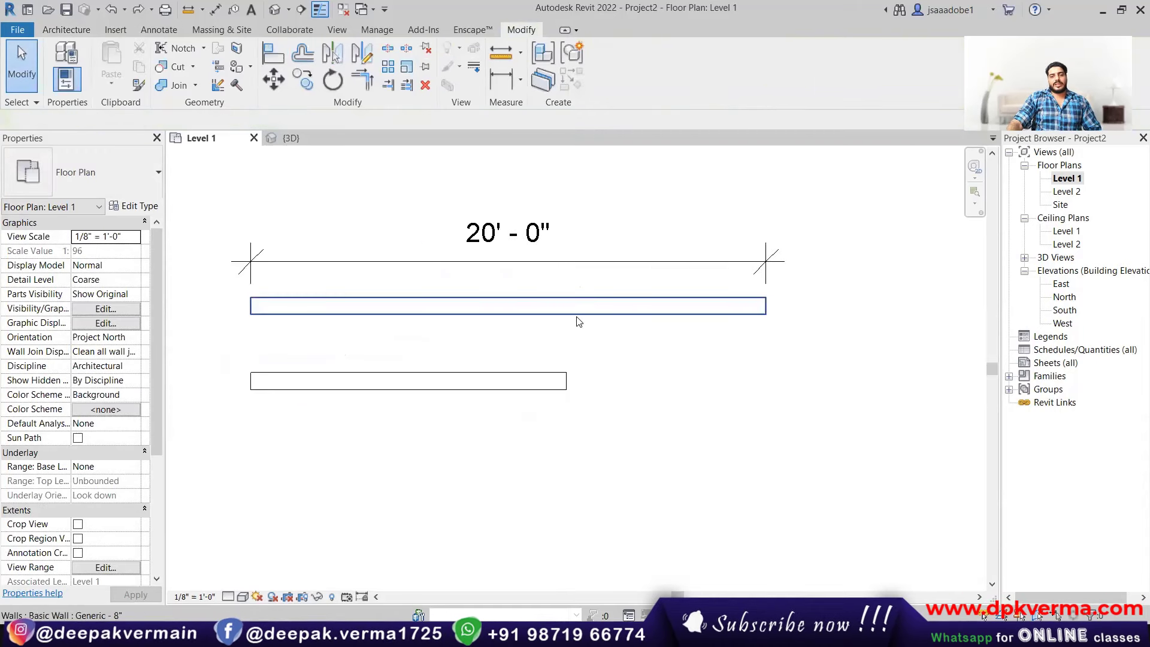
key(s)
key(l)
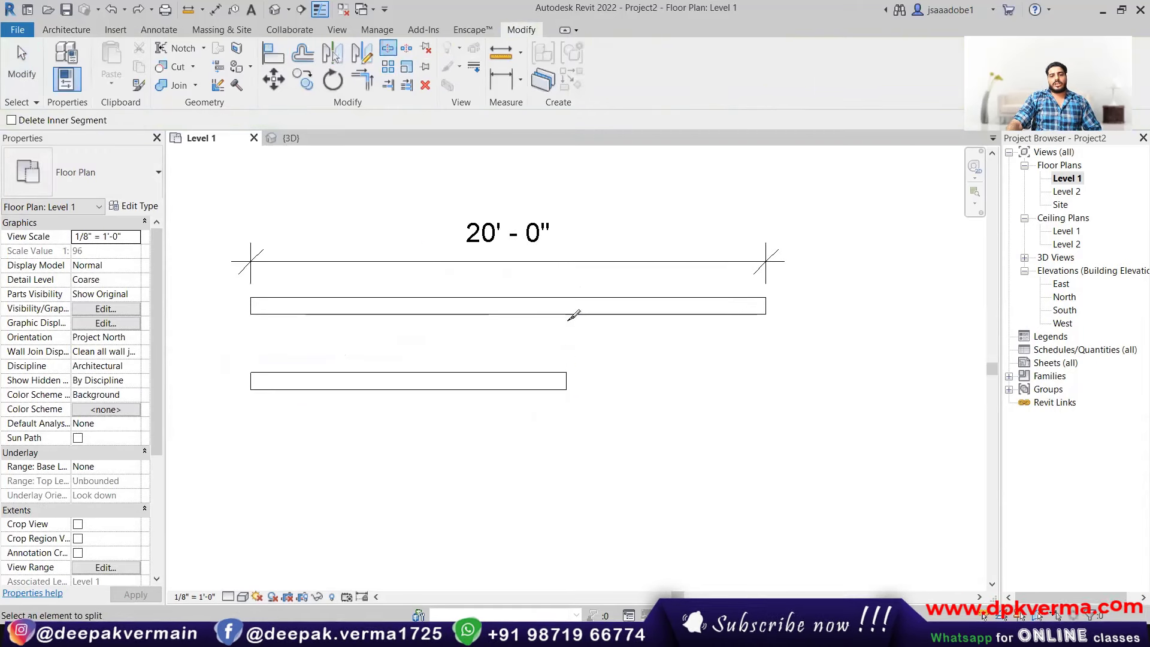
click(566, 306)
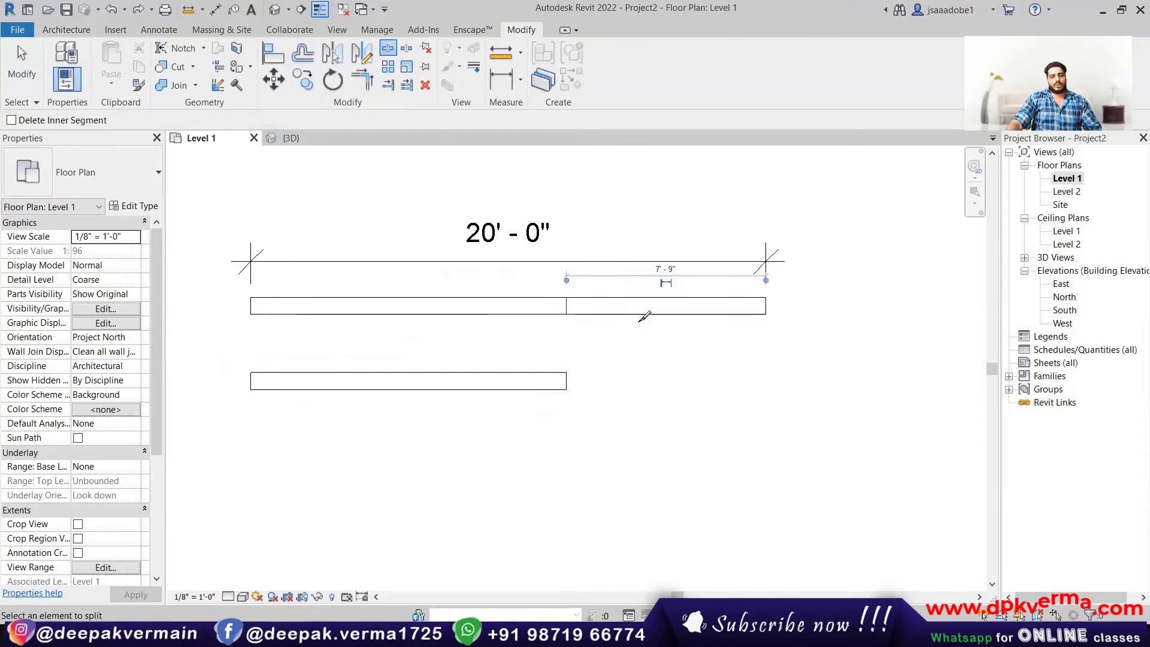
key(Escape)
click(640, 313)
key(Delete)
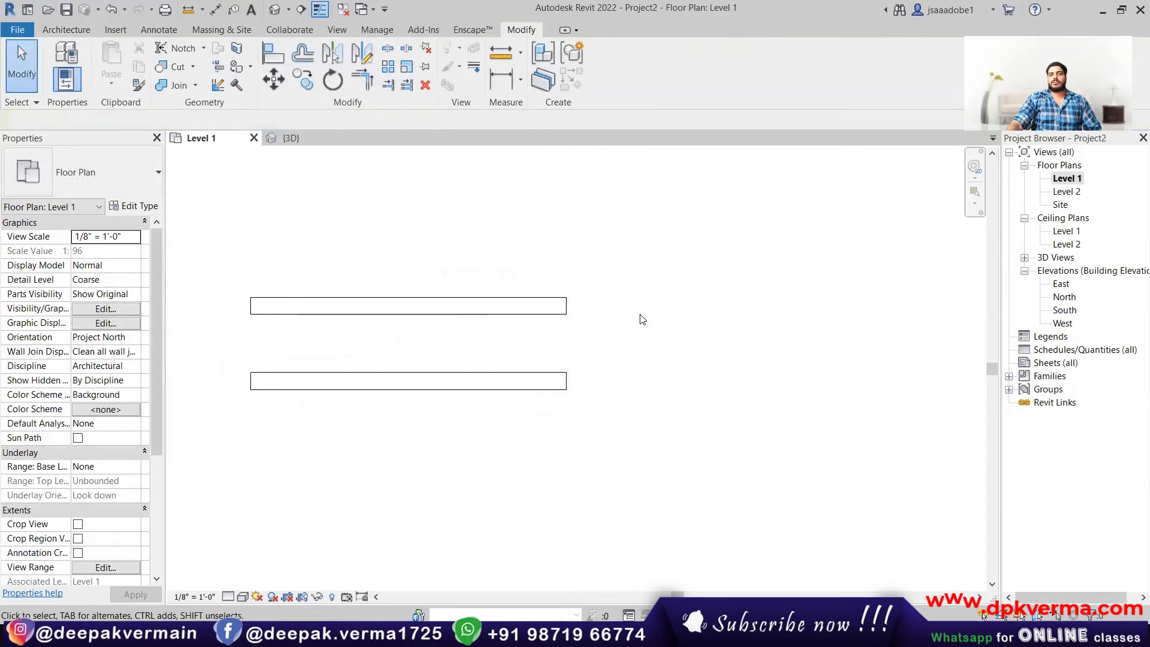
key(ctrl+z)
key(ctrl+z)
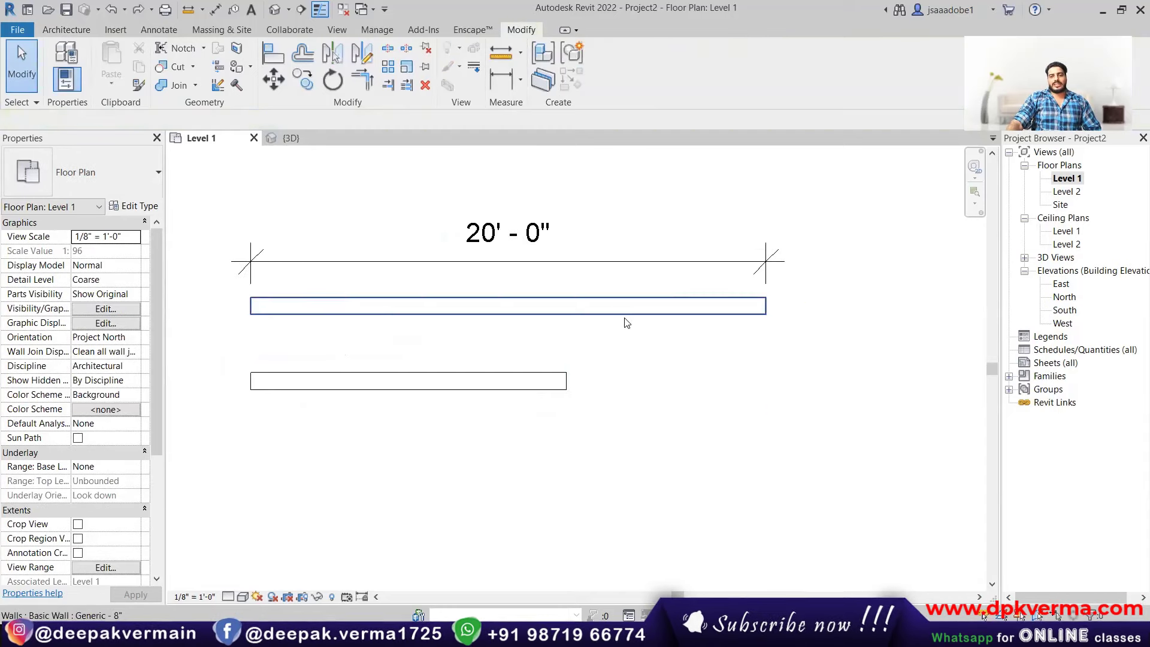
click(592, 314)
- Graphically scale the upper wall from its left end to 12'-3", ending above the lower wall's end
click(388, 67)
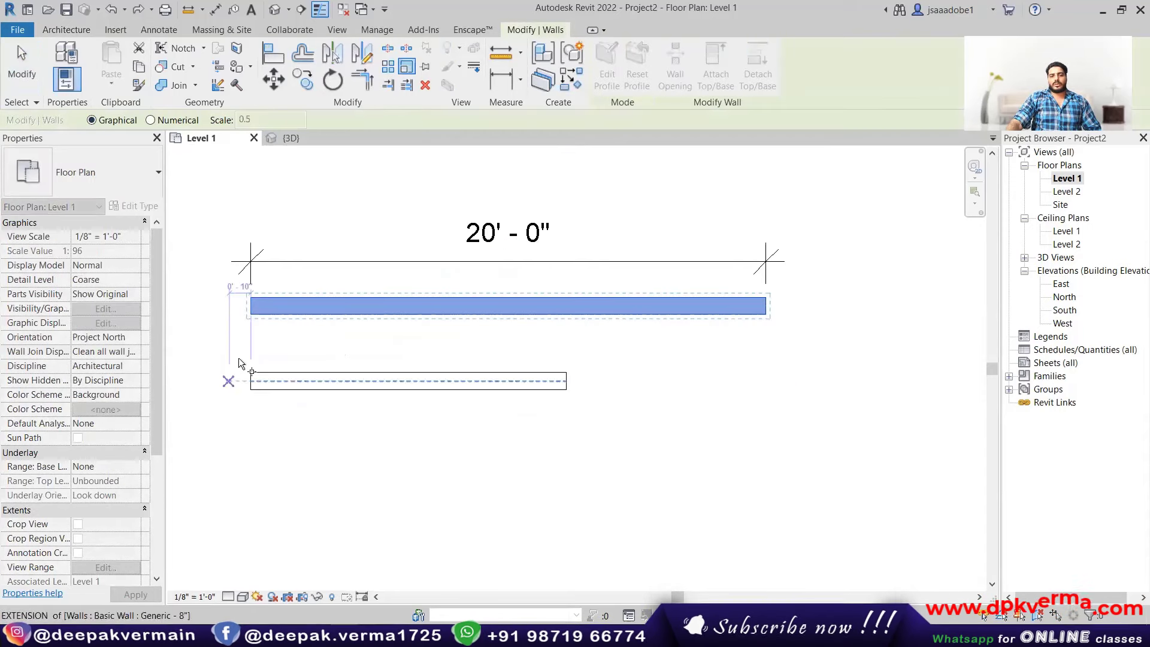
click(252, 307)
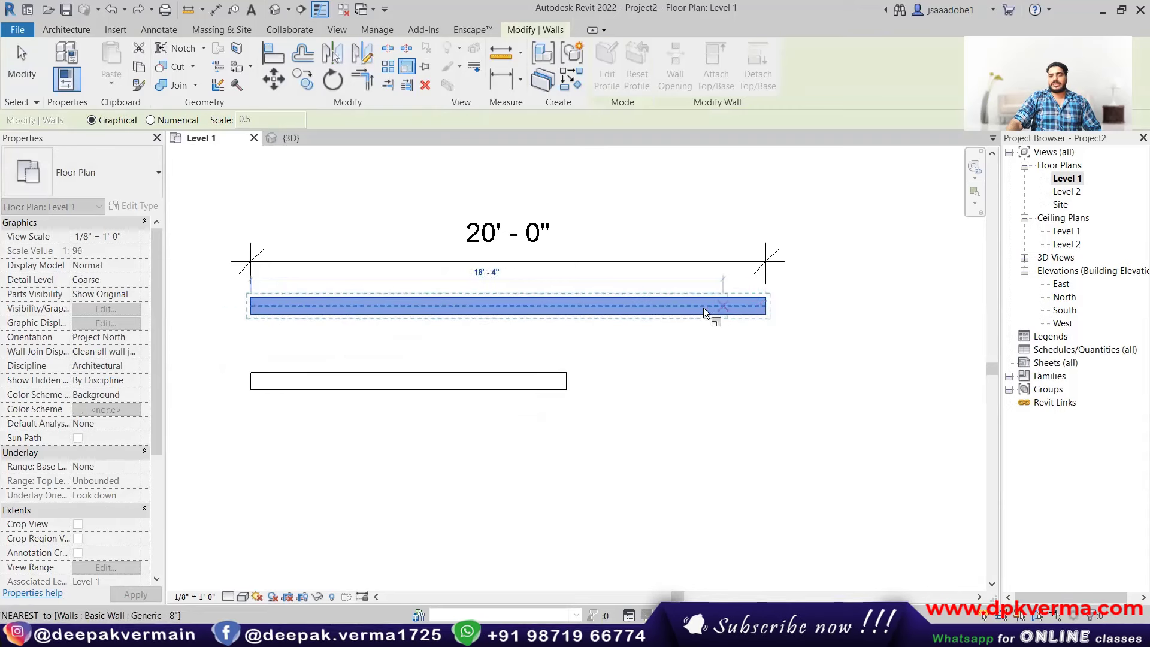
click(566, 381)
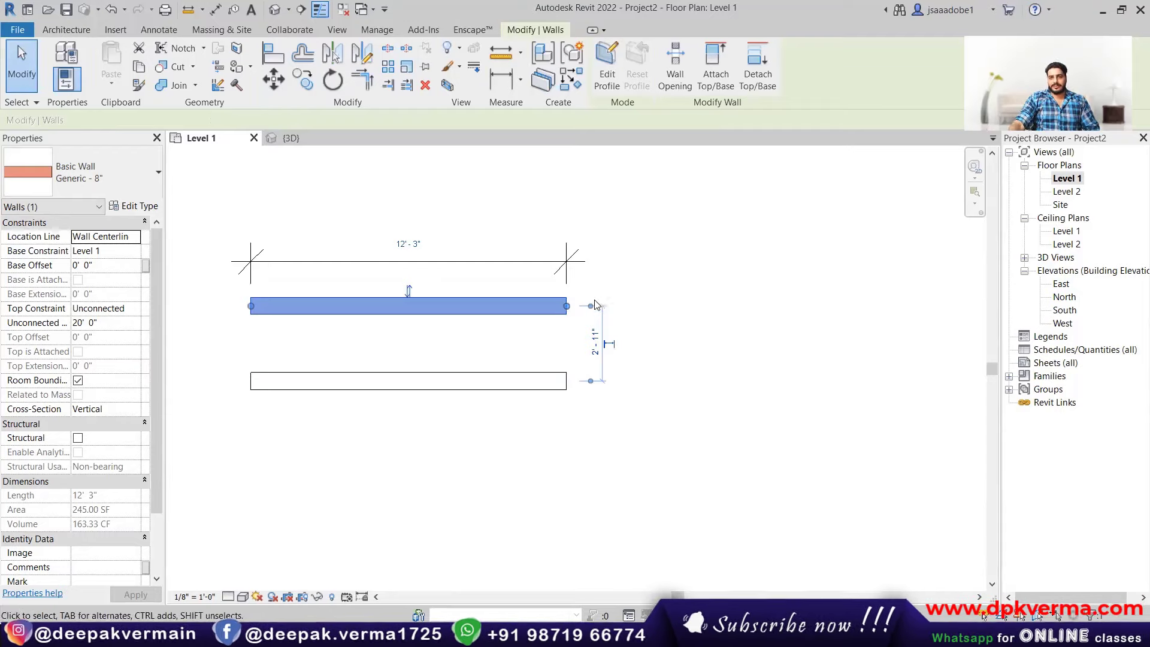
click(633, 307)
click(563, 310)
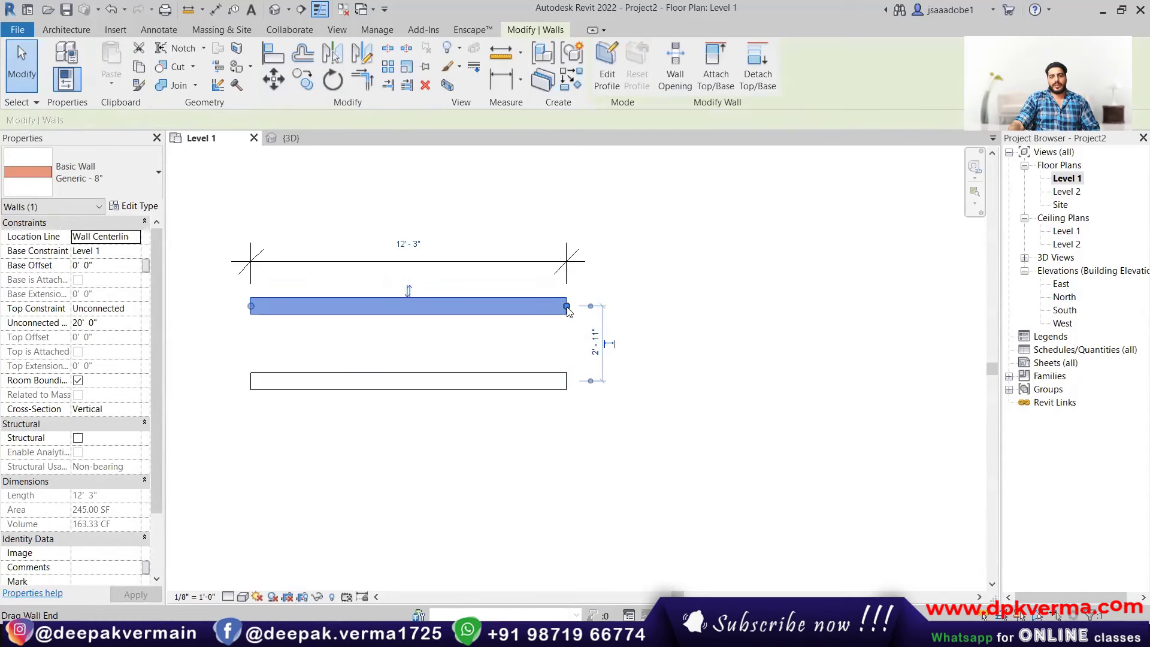
- Delete the 12'-3" dimension above the upper wall
click(516, 308)
key(Delete)
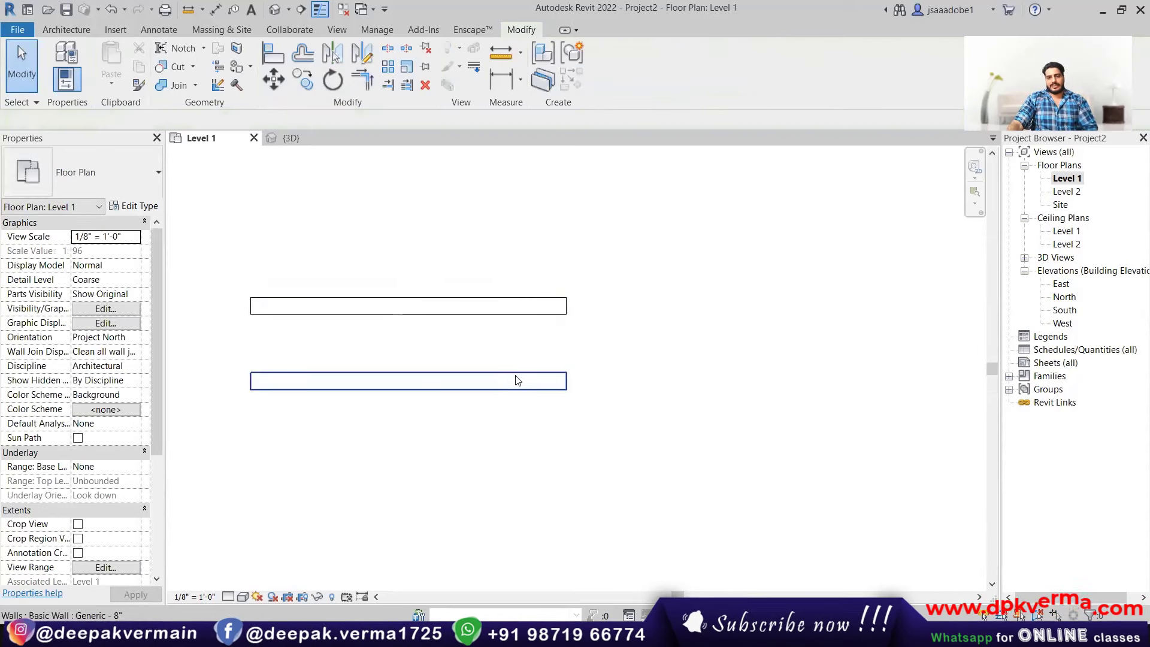
scroll(518, 381, down, 2)
- Draw two more 12'-3" horizontal walls below, then delete the extra middle wall
click(76, 31)
click(22, 60)
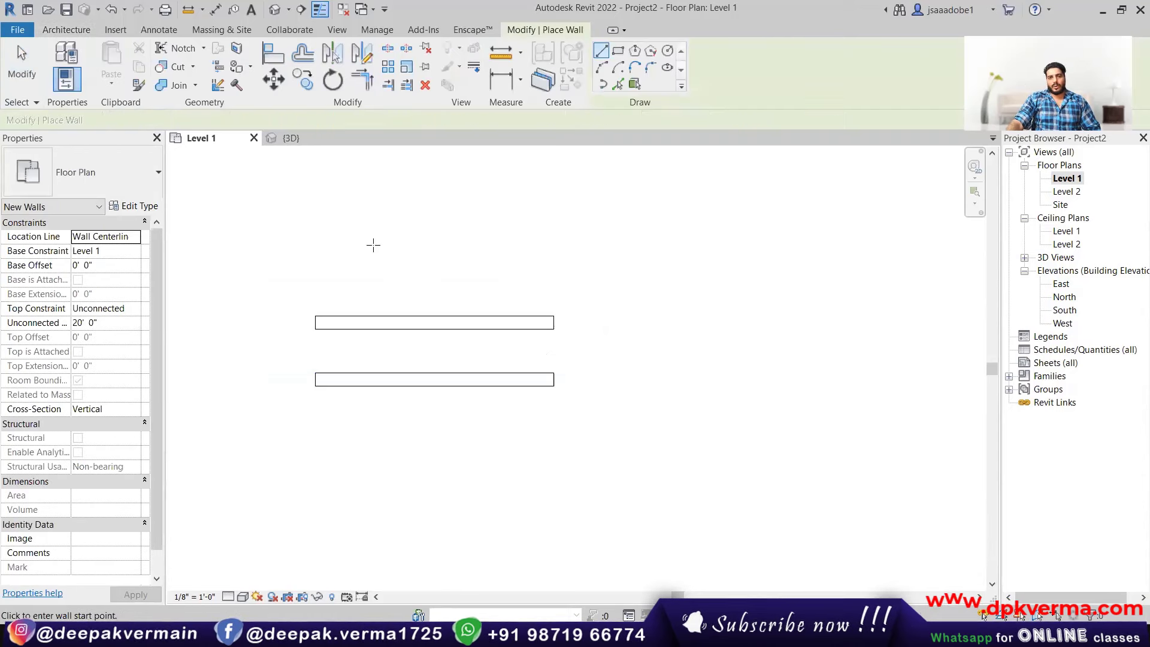
scroll(434, 226, down, 1)
click(341, 381)
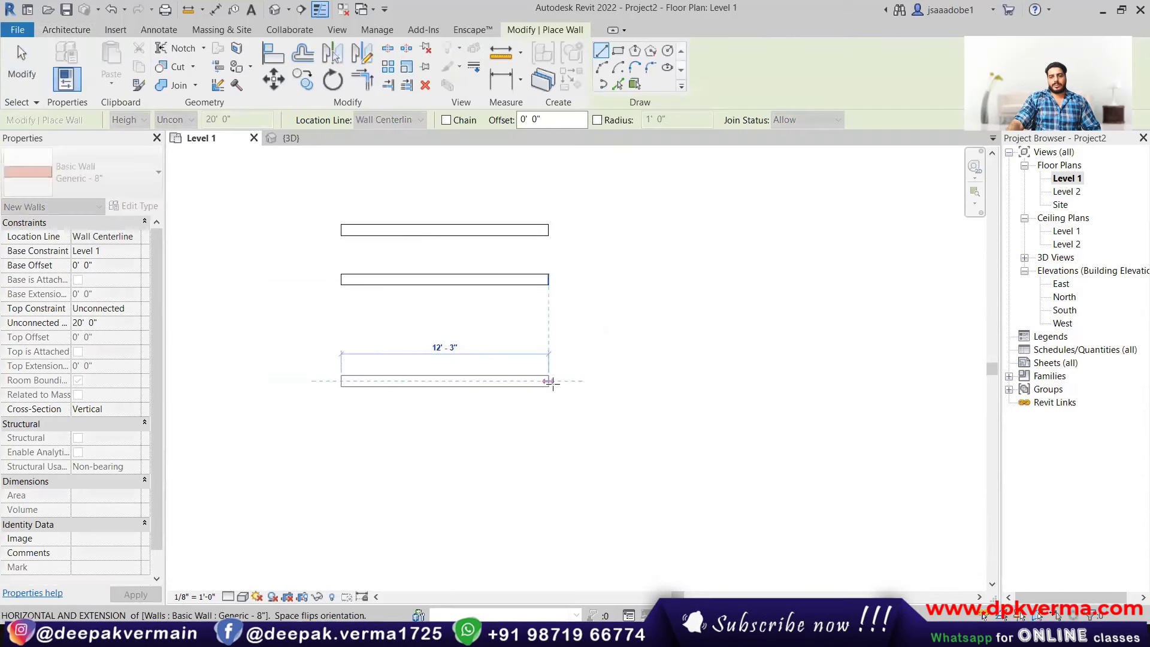
click(550, 381)
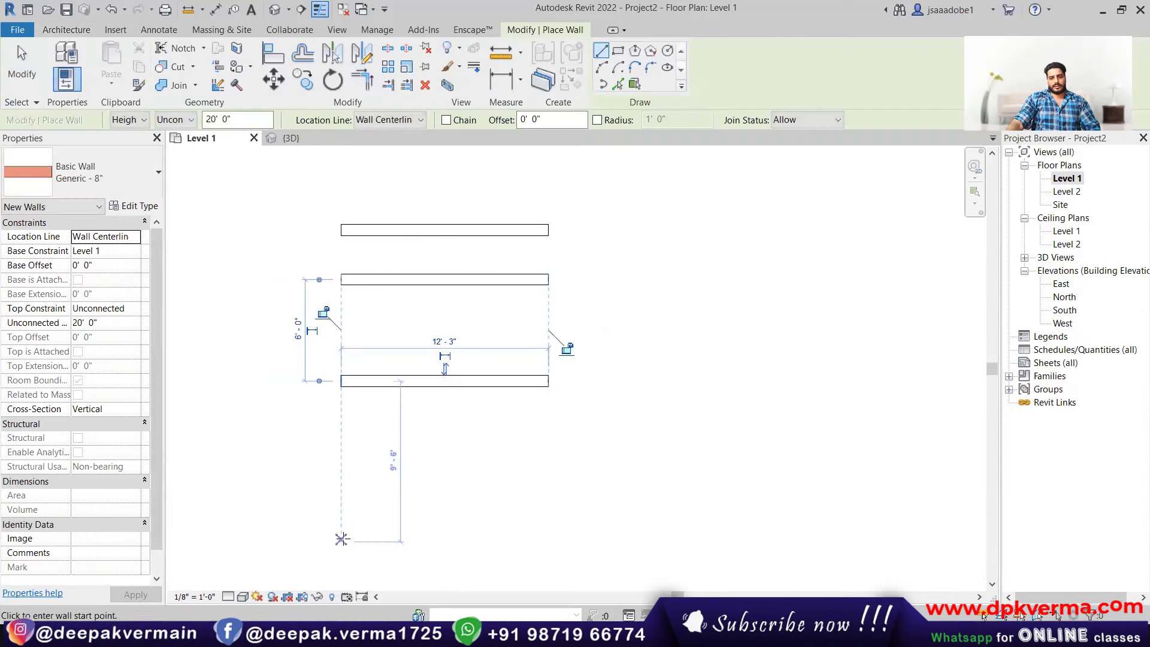
click(341, 542)
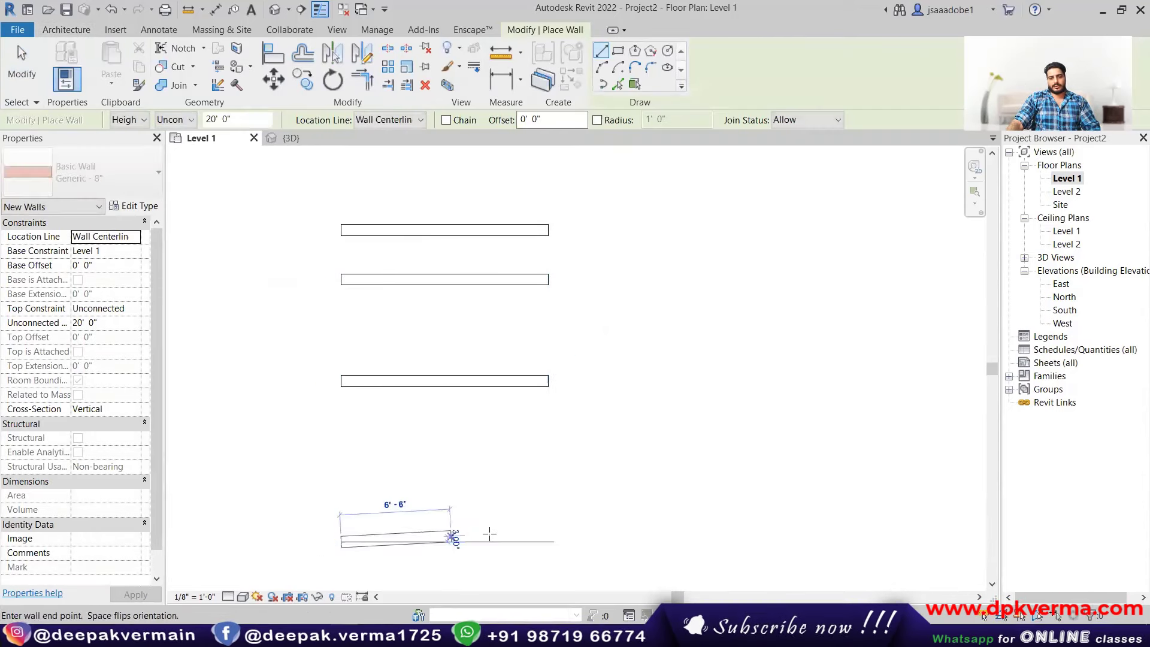
click(549, 542)
key(Escape)
key(Escape)
click(495, 279)
key(Delete)
- Draw three long vertical walls to the right of the horizontal walls
scroll(509, 302, down, 1)
middle_drag(545, 329, 475, 324)
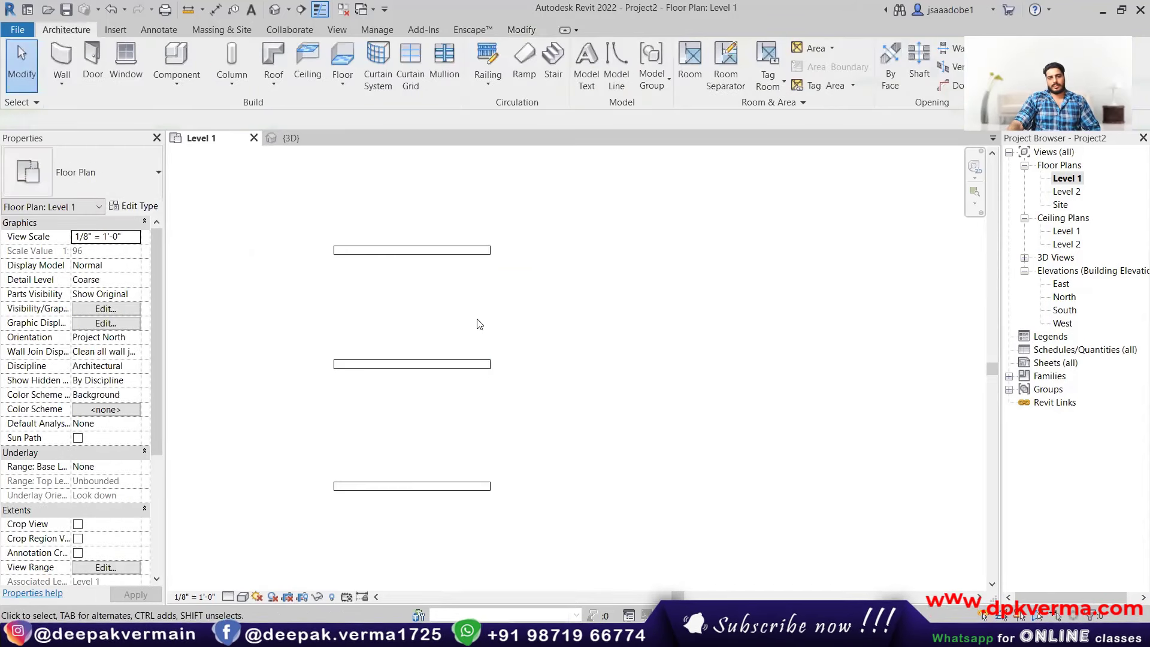
click(64, 57)
scroll(578, 316, down, 1)
scroll(590, 288, down, 1)
middle_drag(590, 288, 398, 248)
click(334, 303)
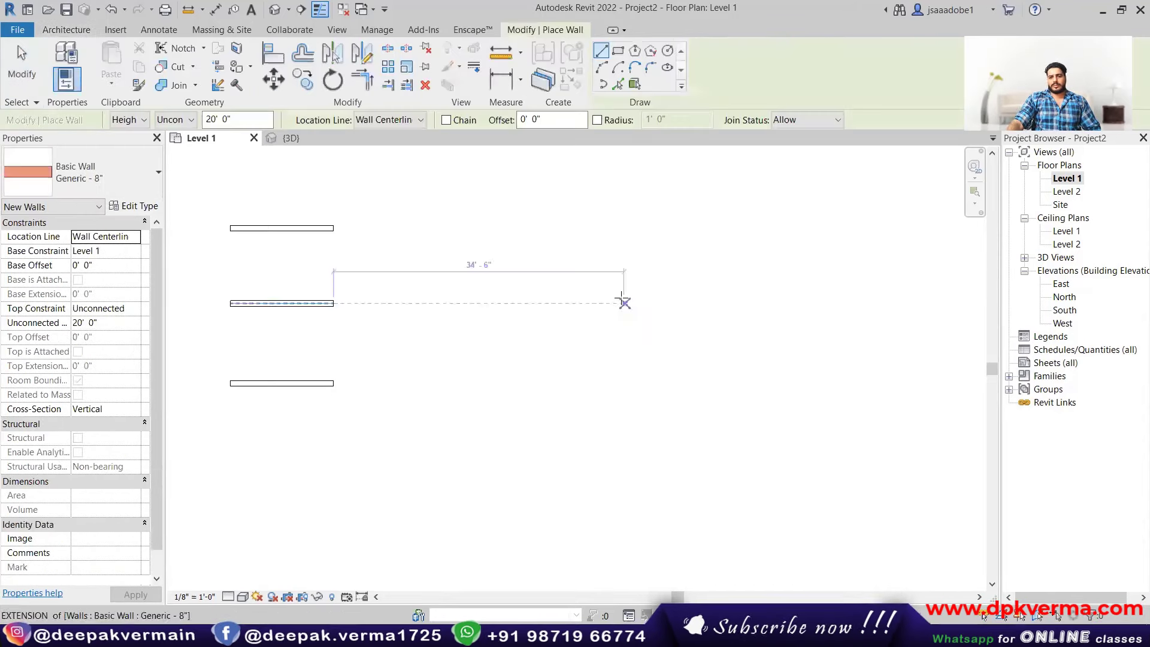
key(Escape)
click(557, 259)
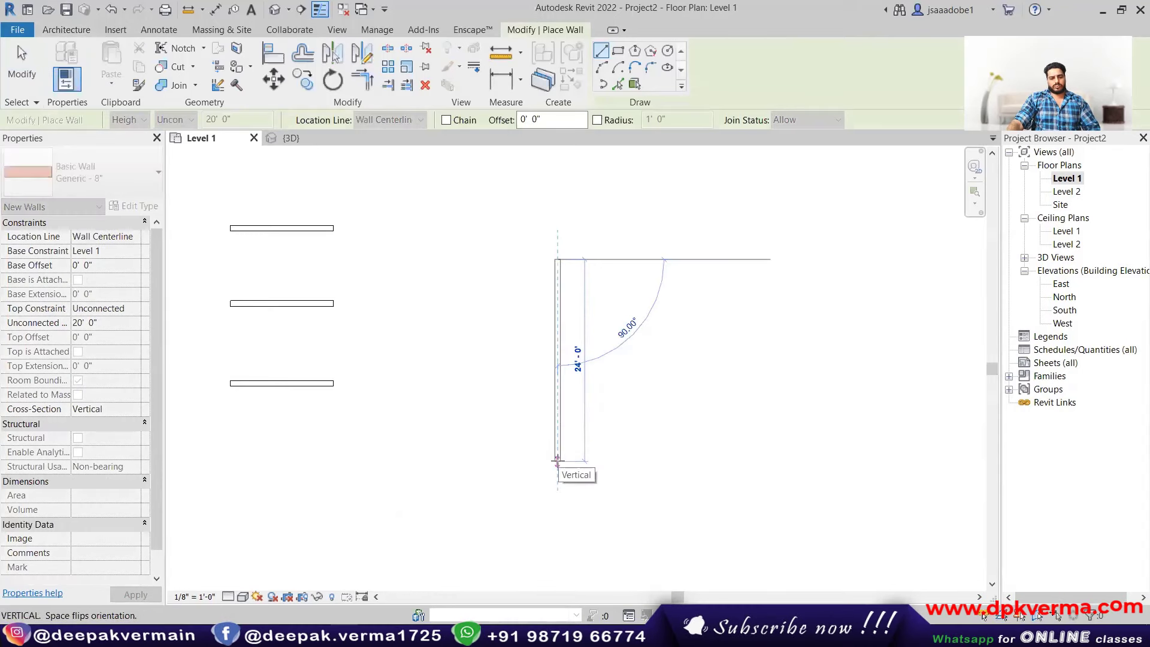
click(557, 462)
click(700, 196)
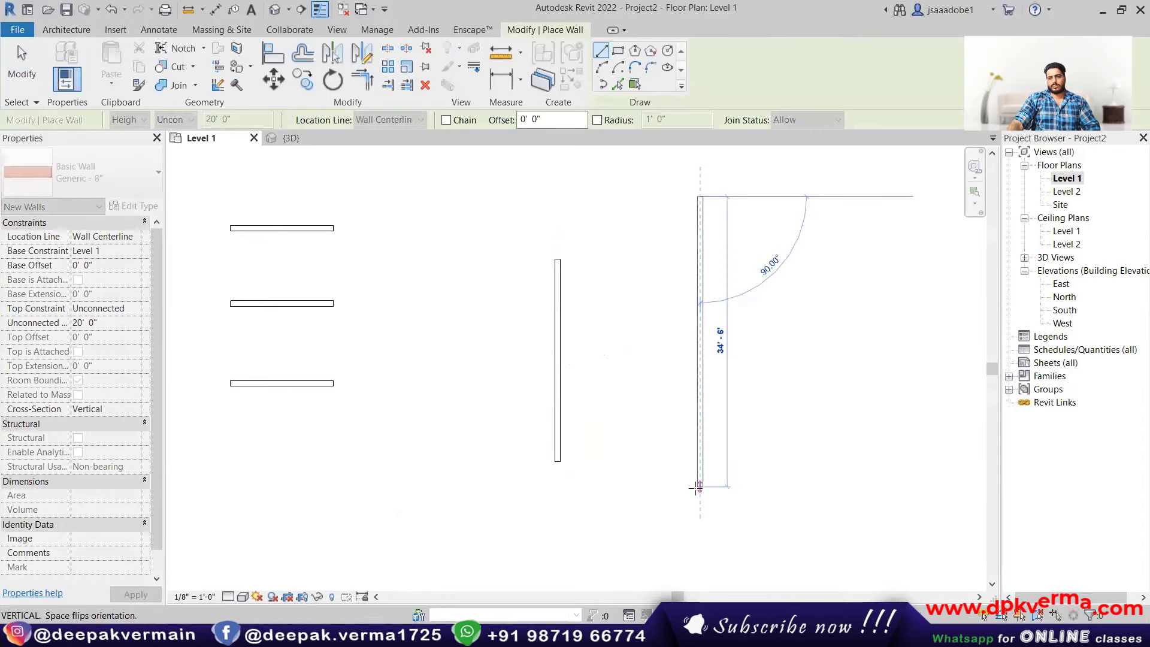
click(700, 487)
click(840, 162)
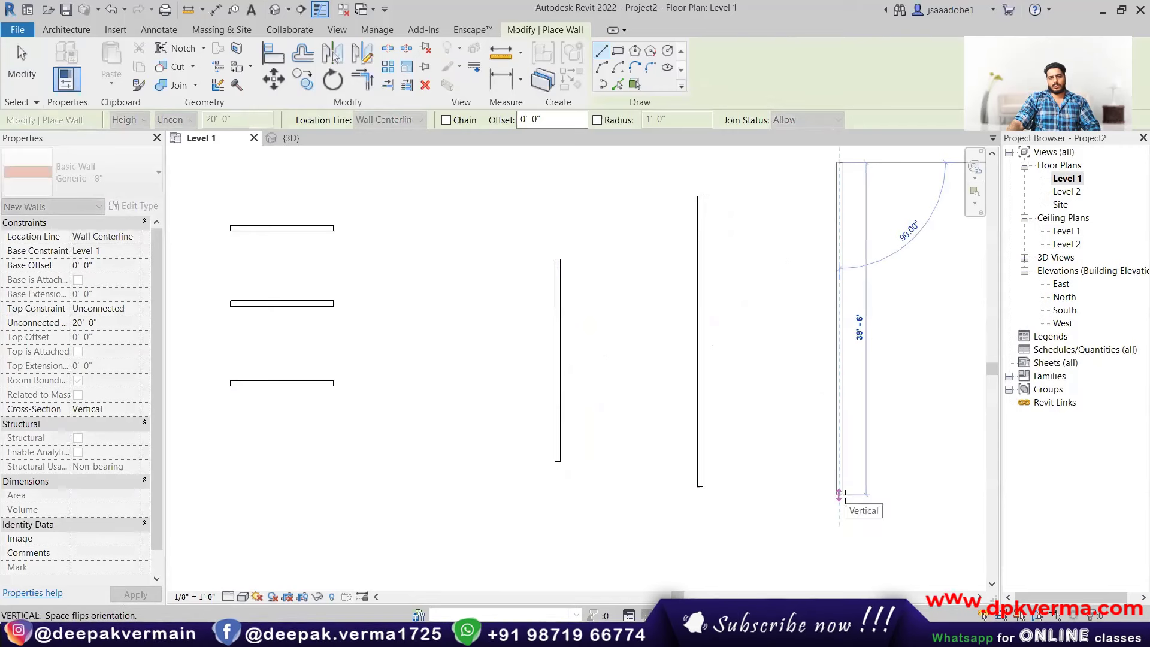
click(839, 495)
key(Escape)
key(Escape)
- Stretch the left vertical wall's top end upward
click(557, 309)
drag(557, 260, 557, 187)
click(628, 271)
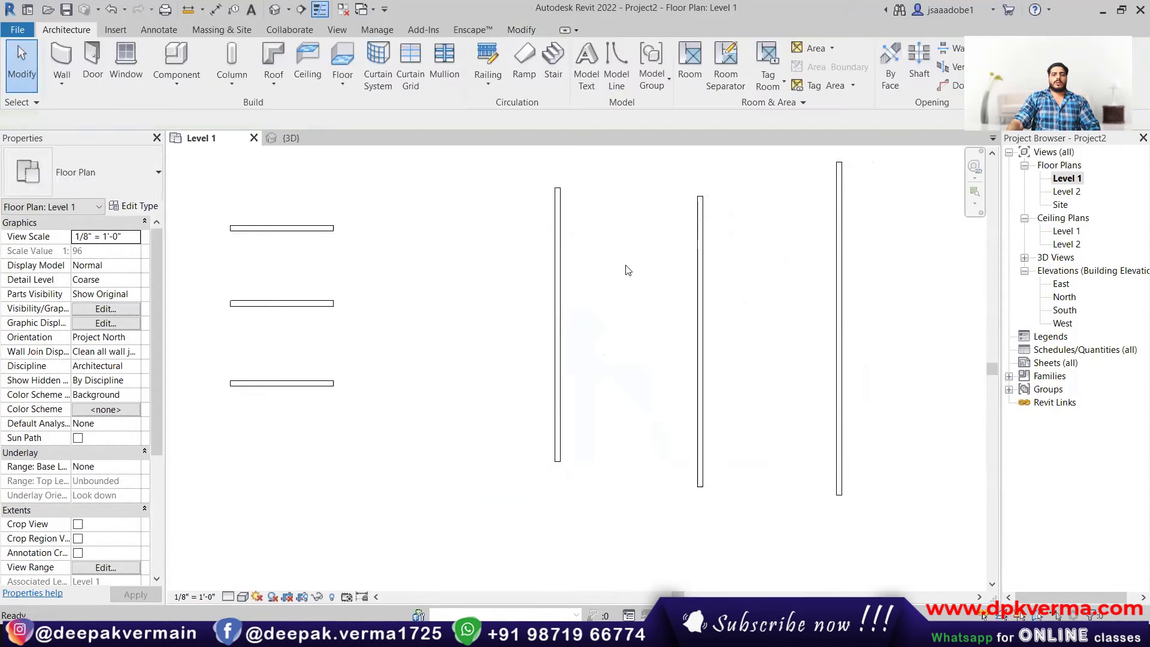
- Add another vertical wall nearer the horizontal walls and bring the layout into view
key(w)
key(a)
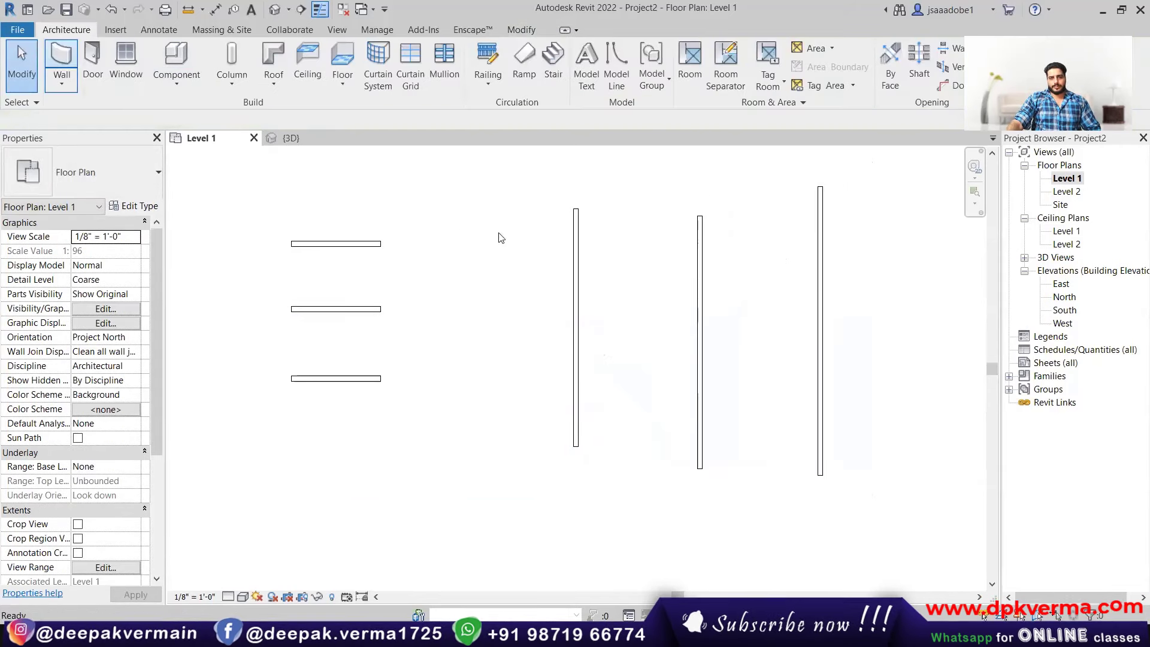
click(447, 187)
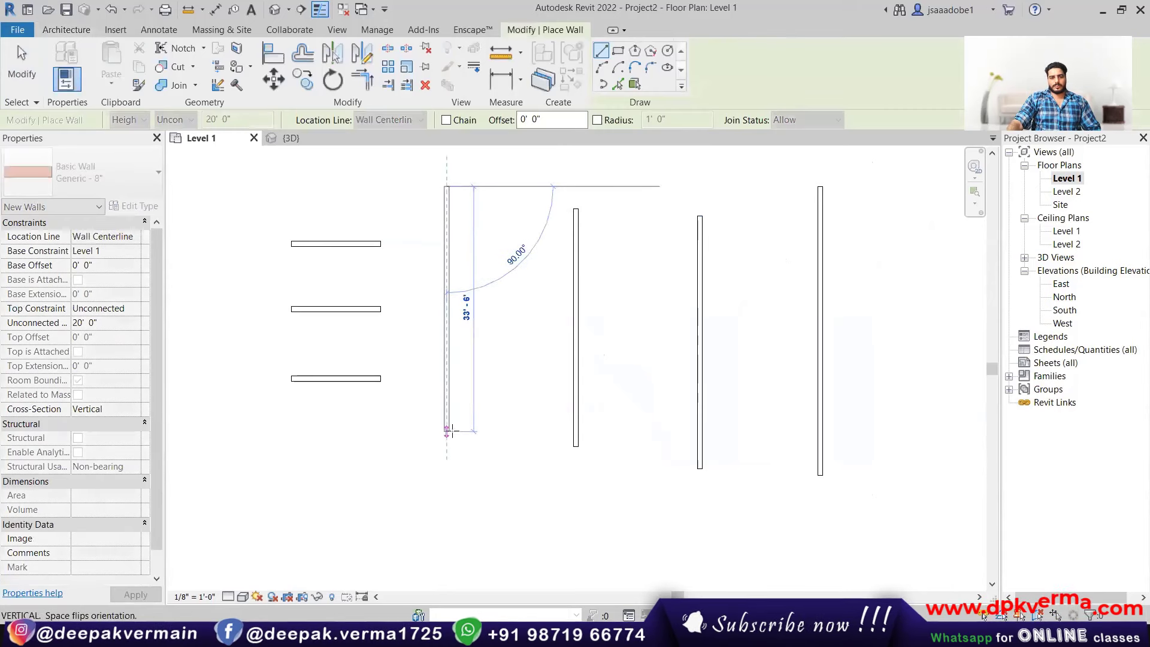
click(446, 412)
key(Escape)
key(Escape)
scroll(411, 231, up, 3)
middle_drag(381, 262, 459, 279)
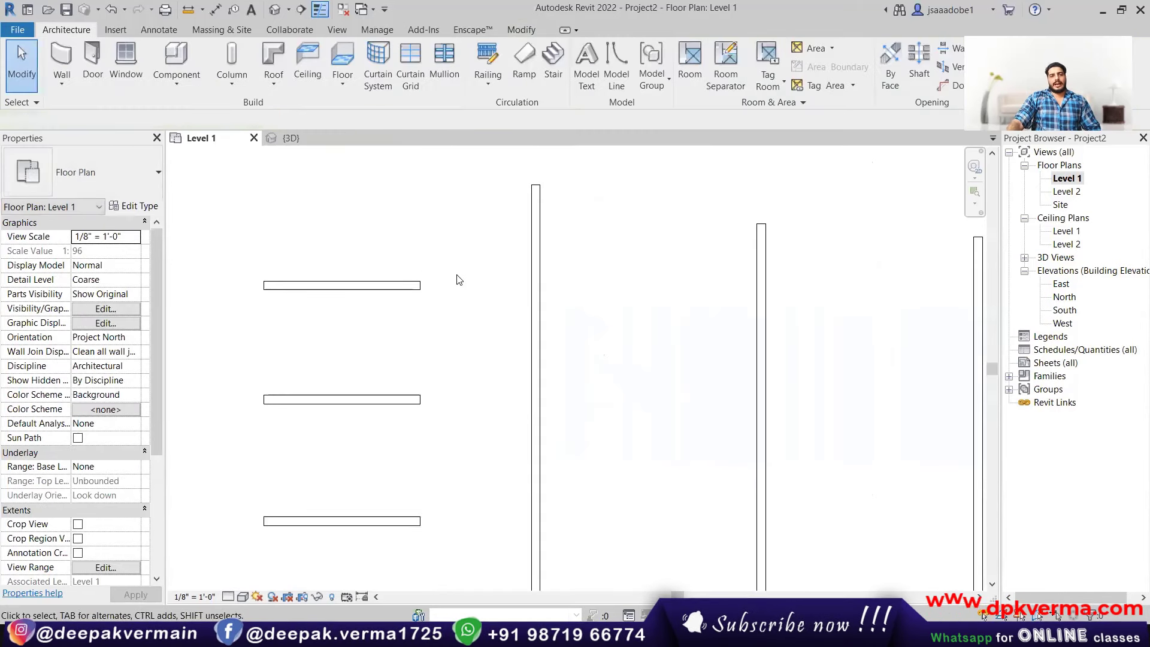
click(521, 29)
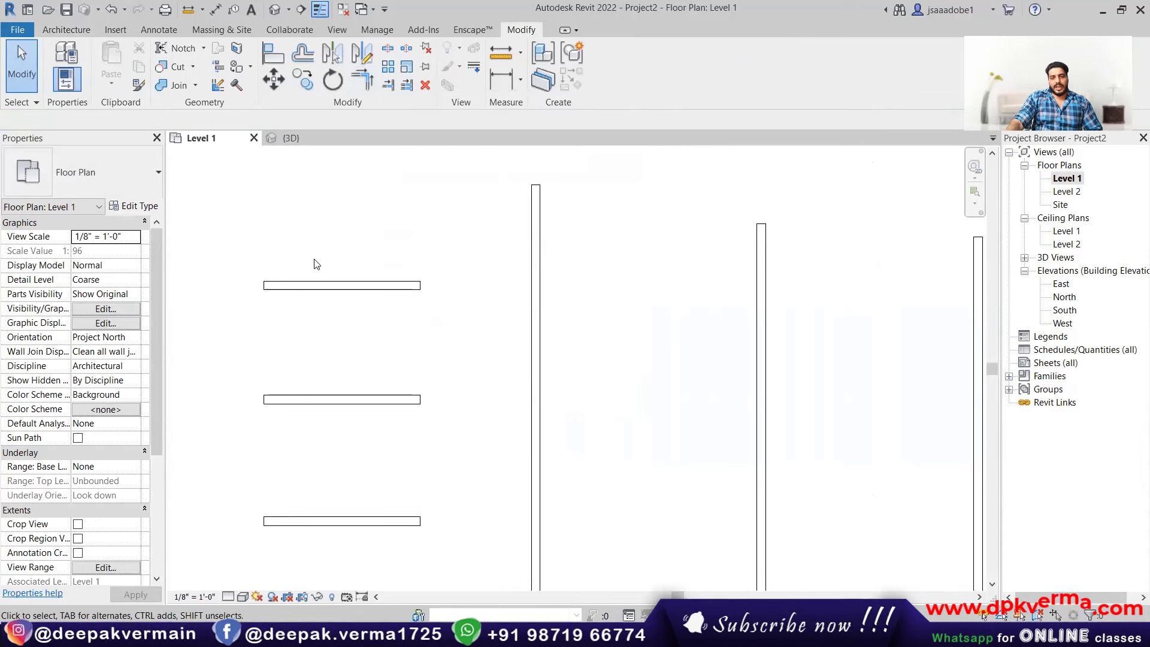
click(395, 286)
click(536, 389)
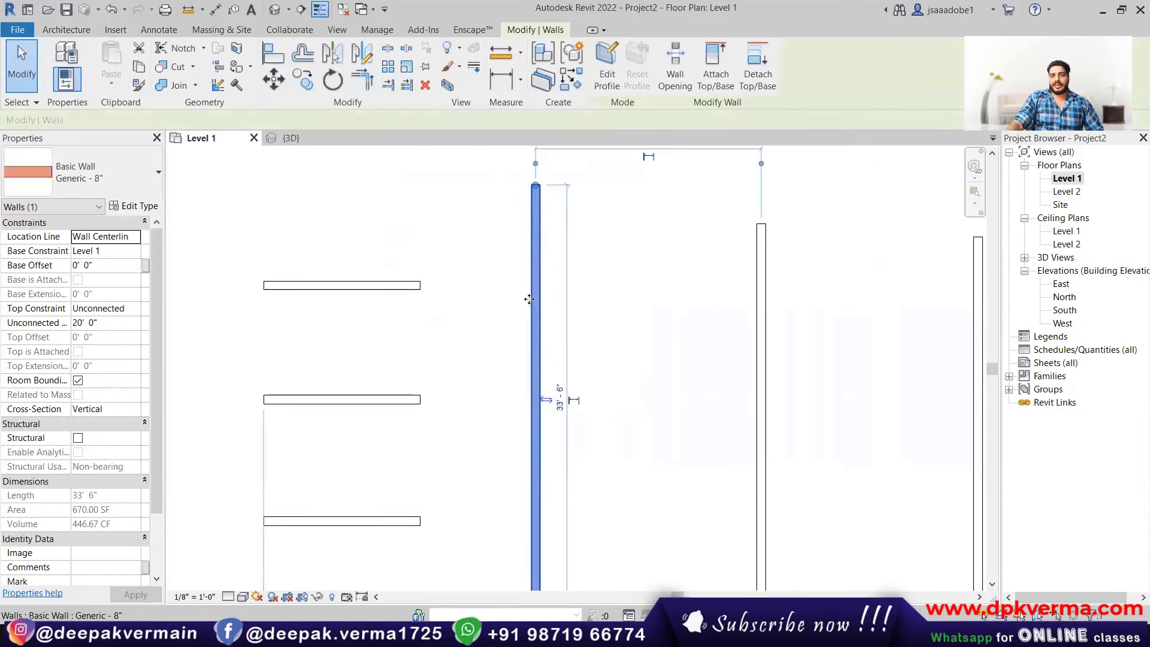
click(361, 90)
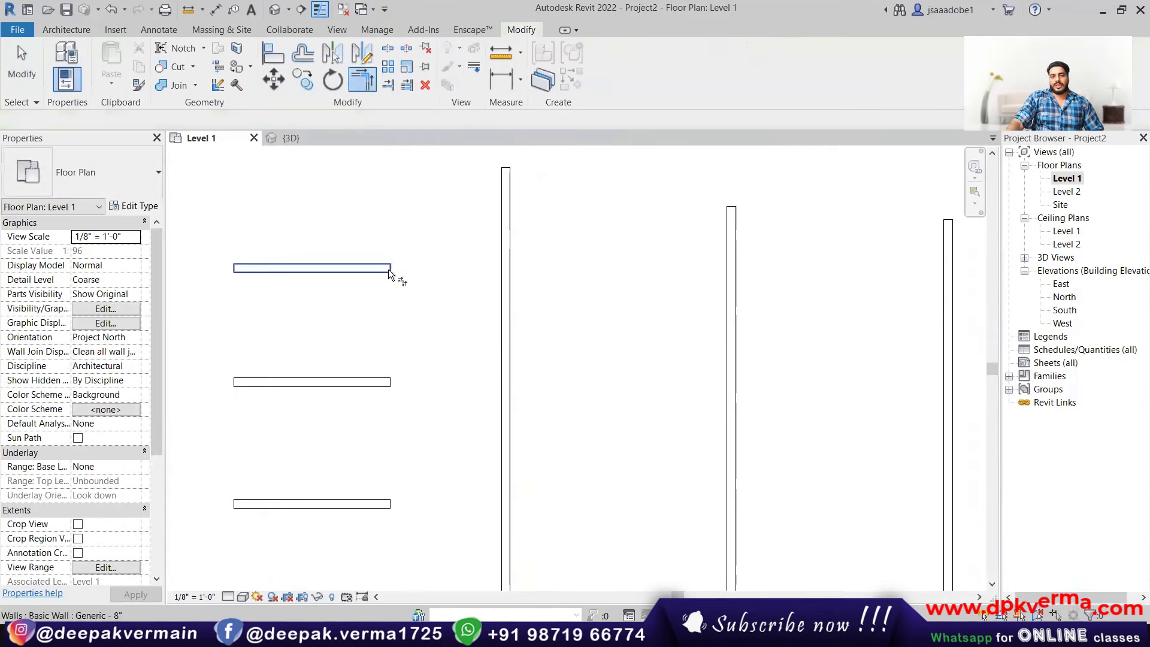
click(388, 270)
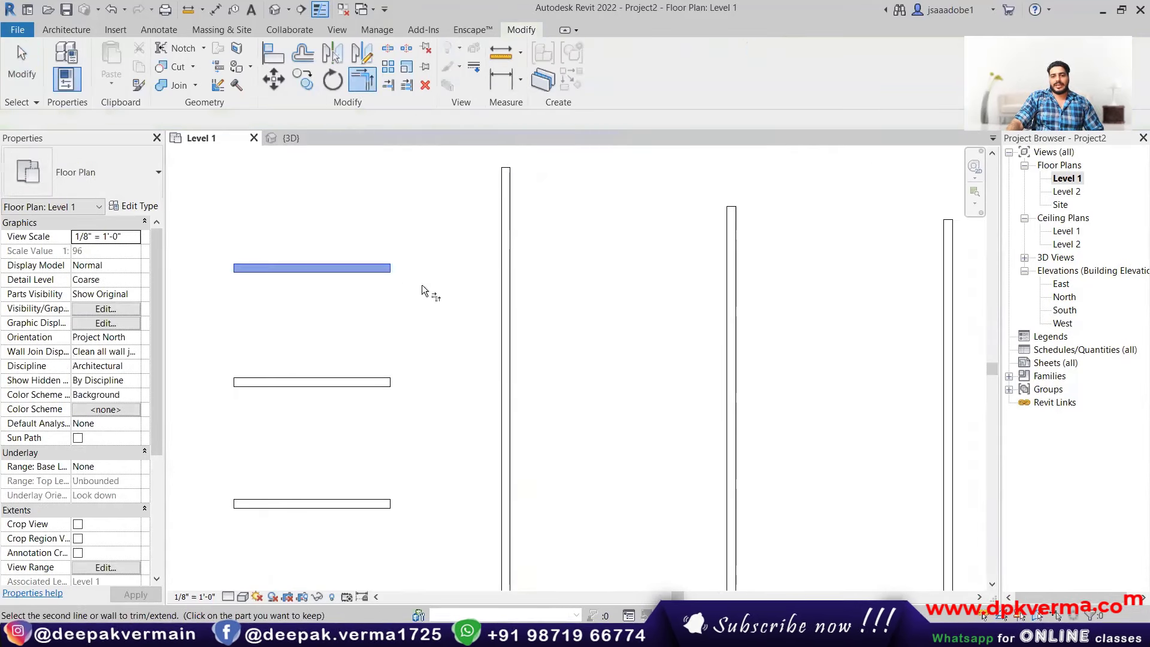
click(504, 329)
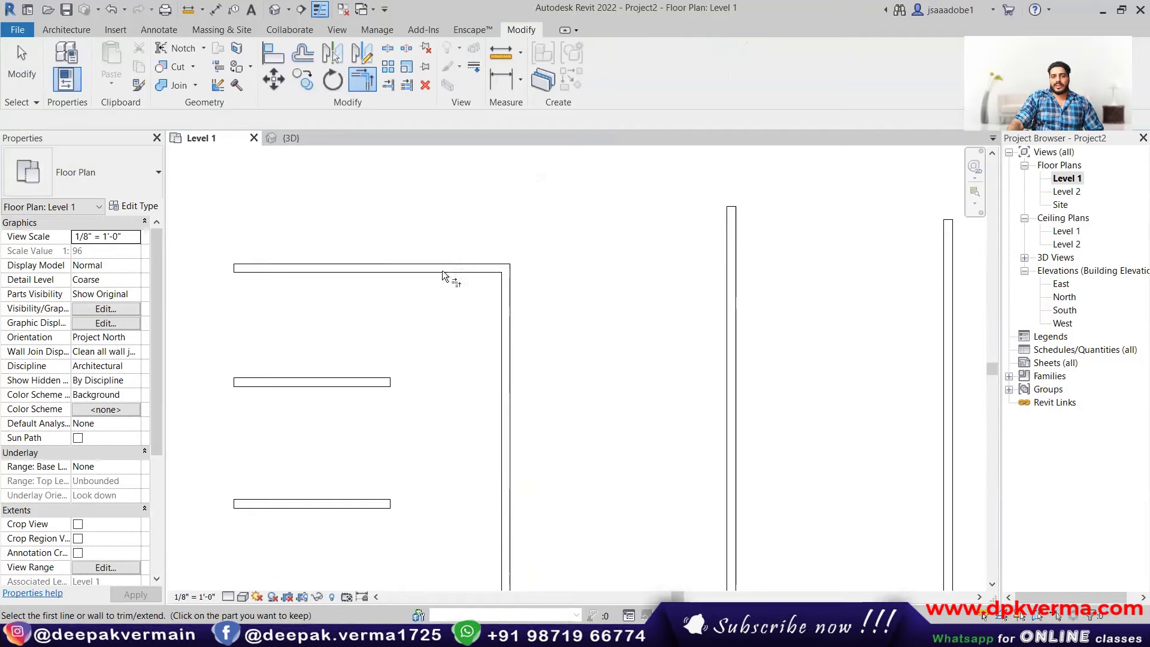
middle_drag(507, 181, 497, 152)
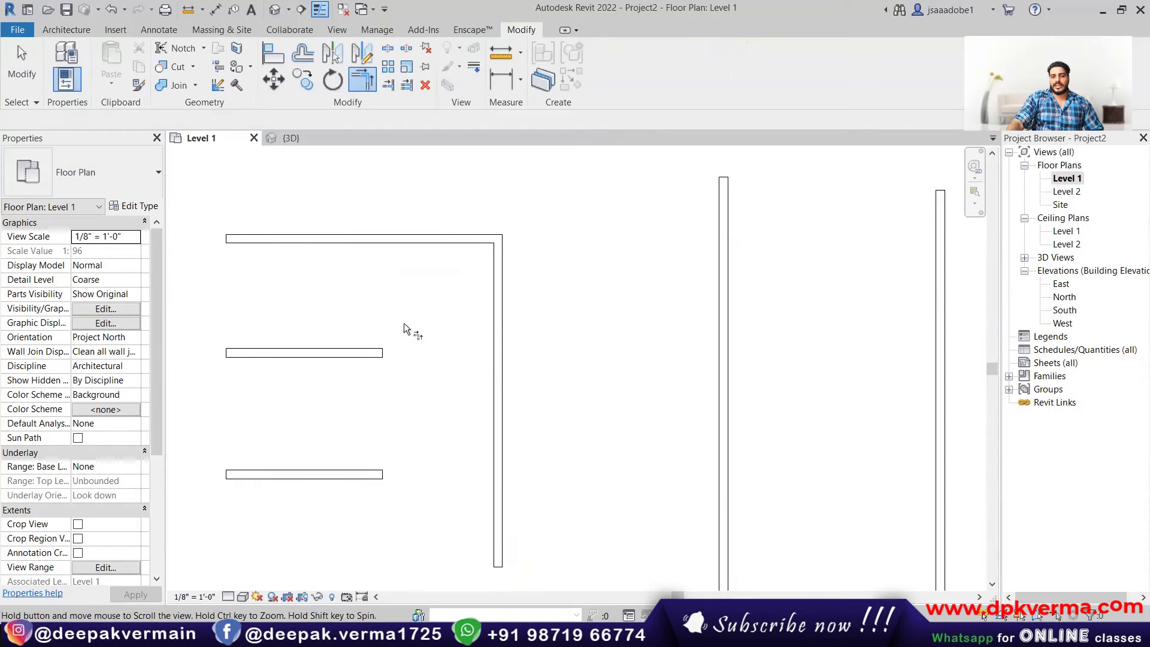
click(363, 350)
click(500, 387)
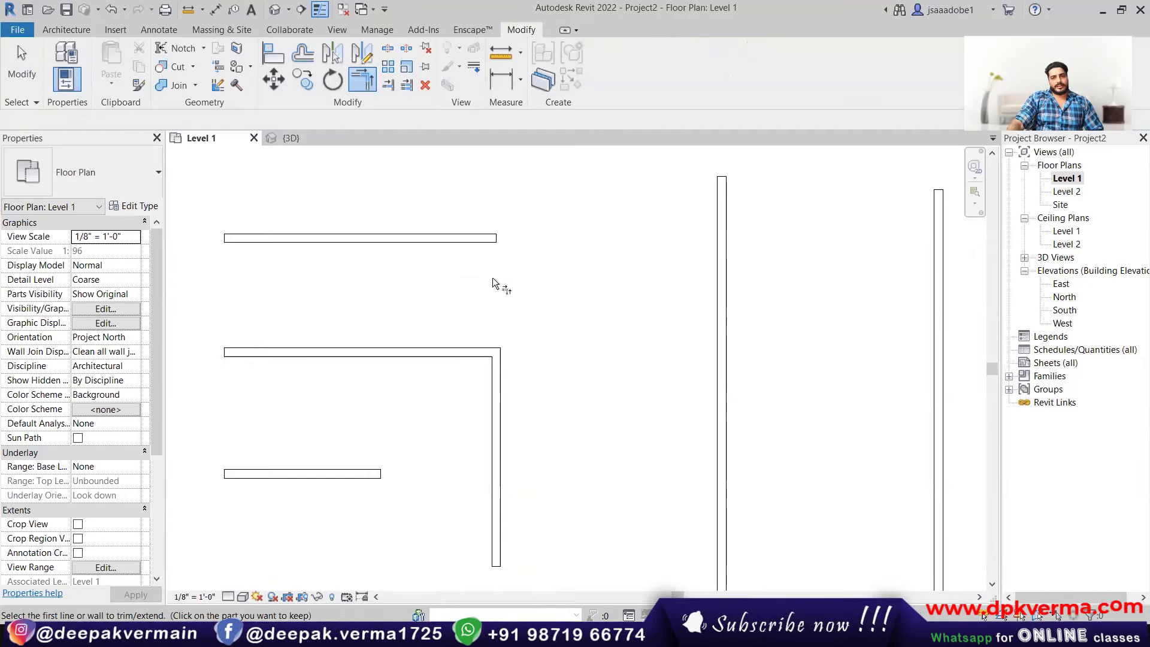
key(ctrl+z)
key(ctrl+z)
key(ctrl+z)
key(ctrl+z)
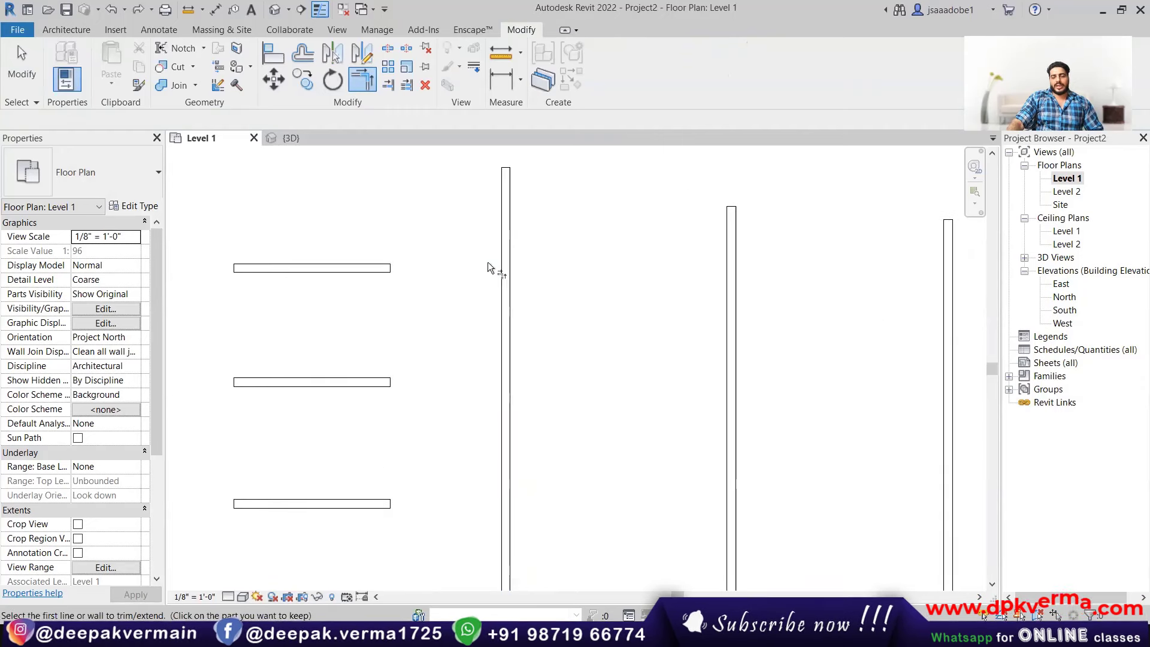
key(Escape)
middle_drag(427, 261, 467, 262)
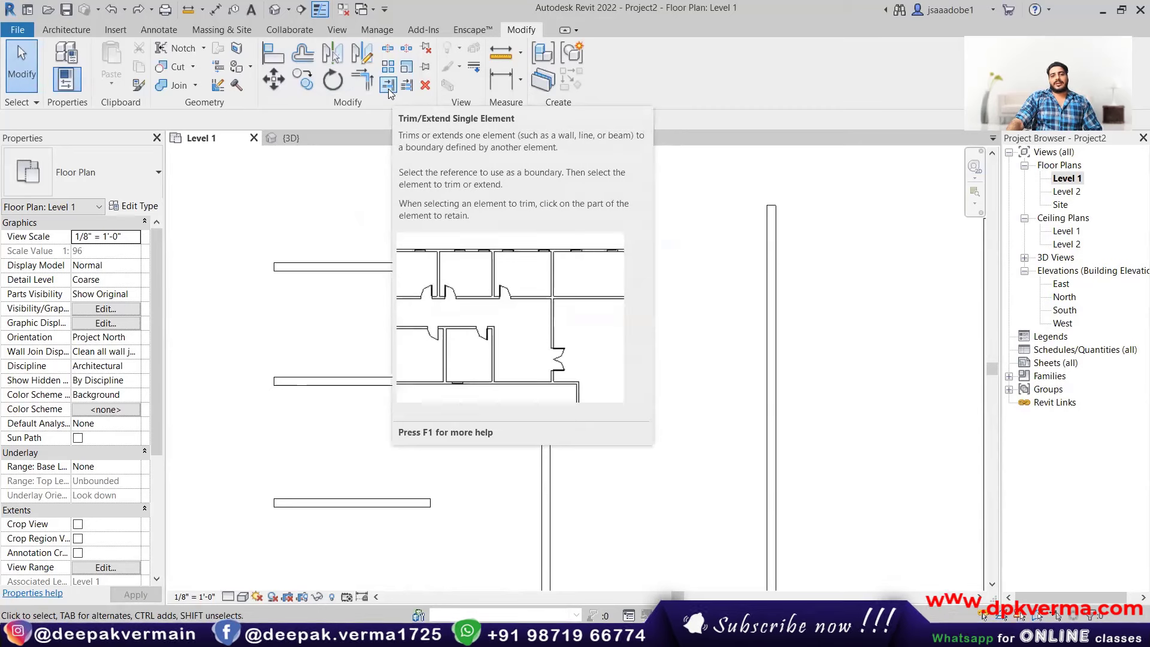
mouse_move(387, 84)
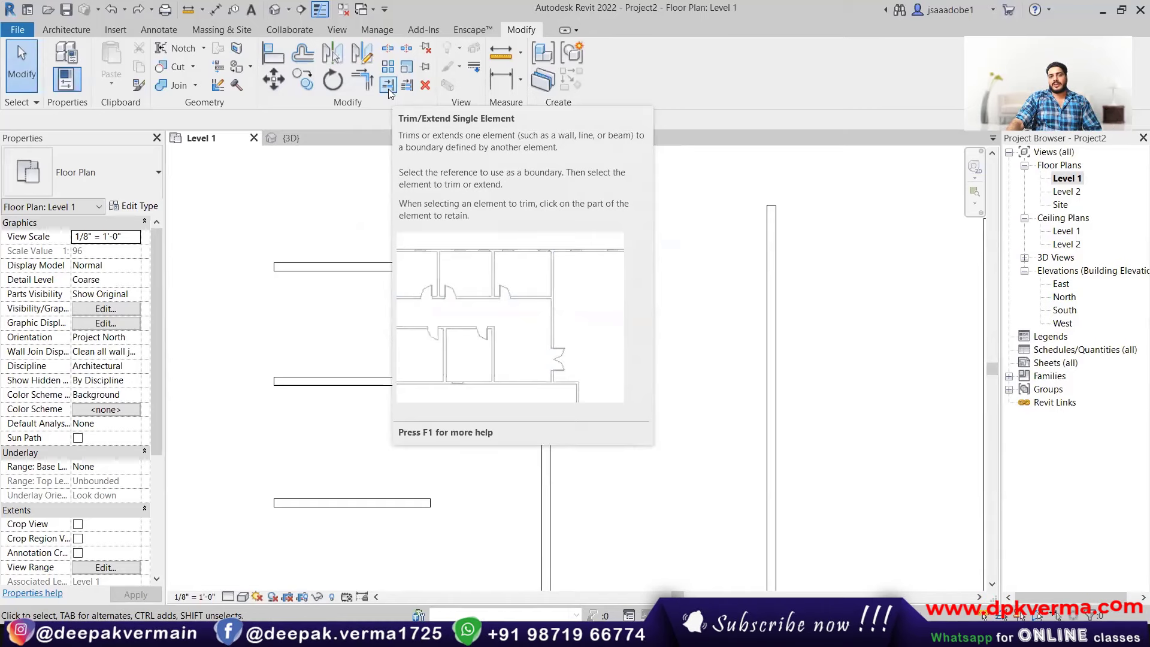
click(389, 89)
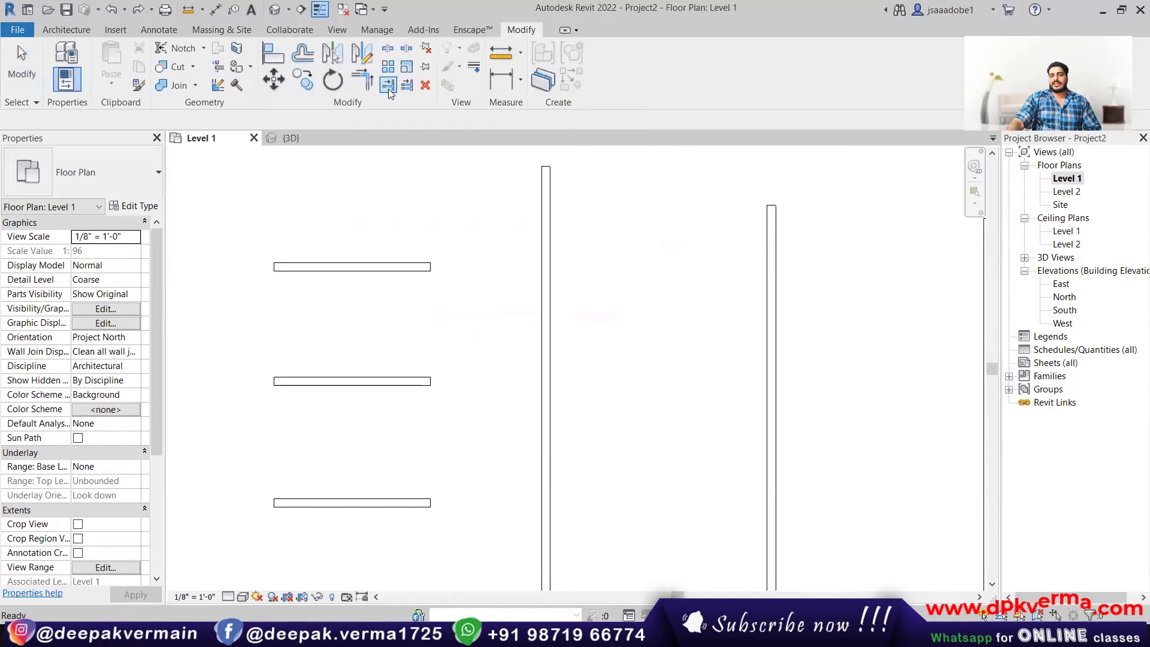
scroll(469, 257, up, 1)
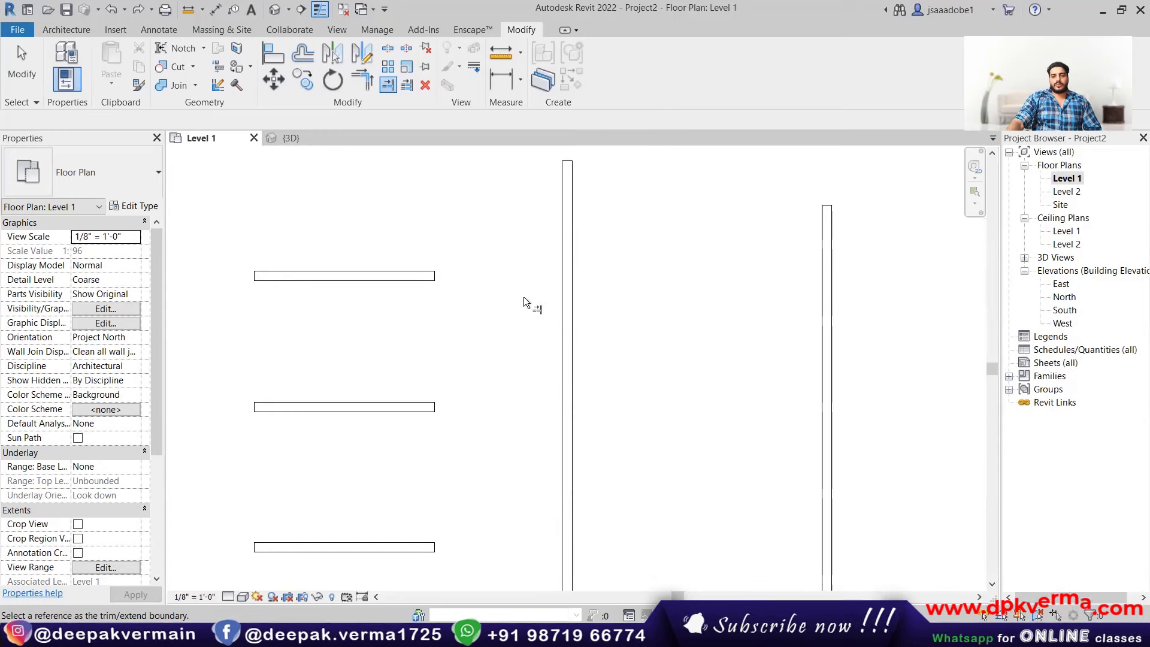
click(562, 275)
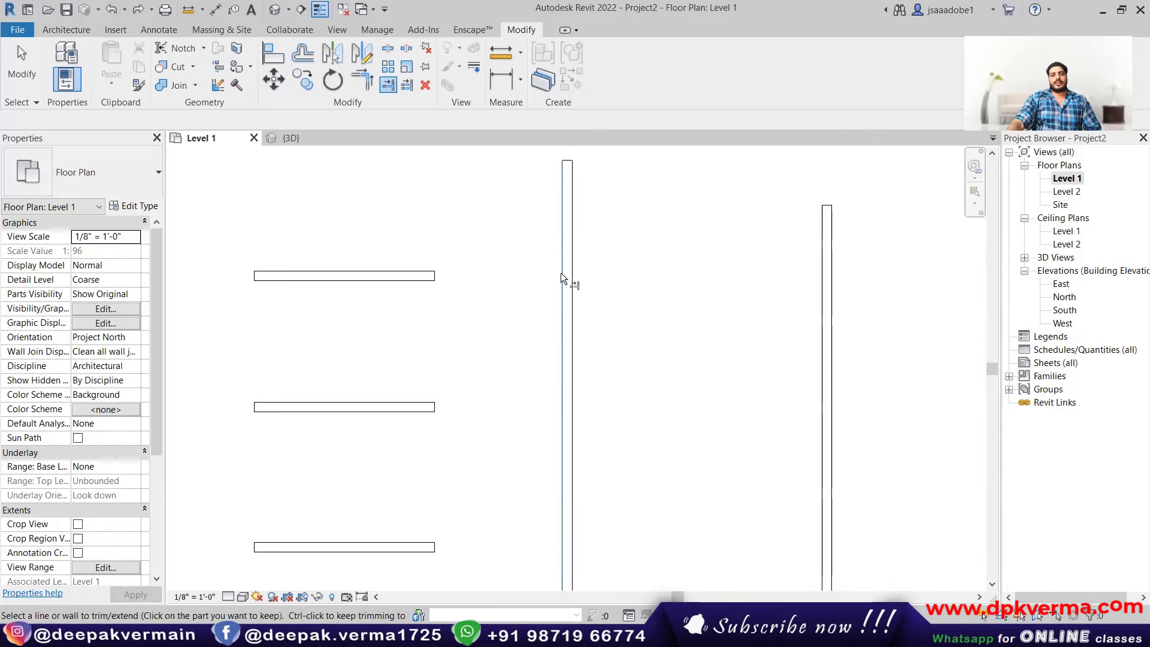
click(436, 275)
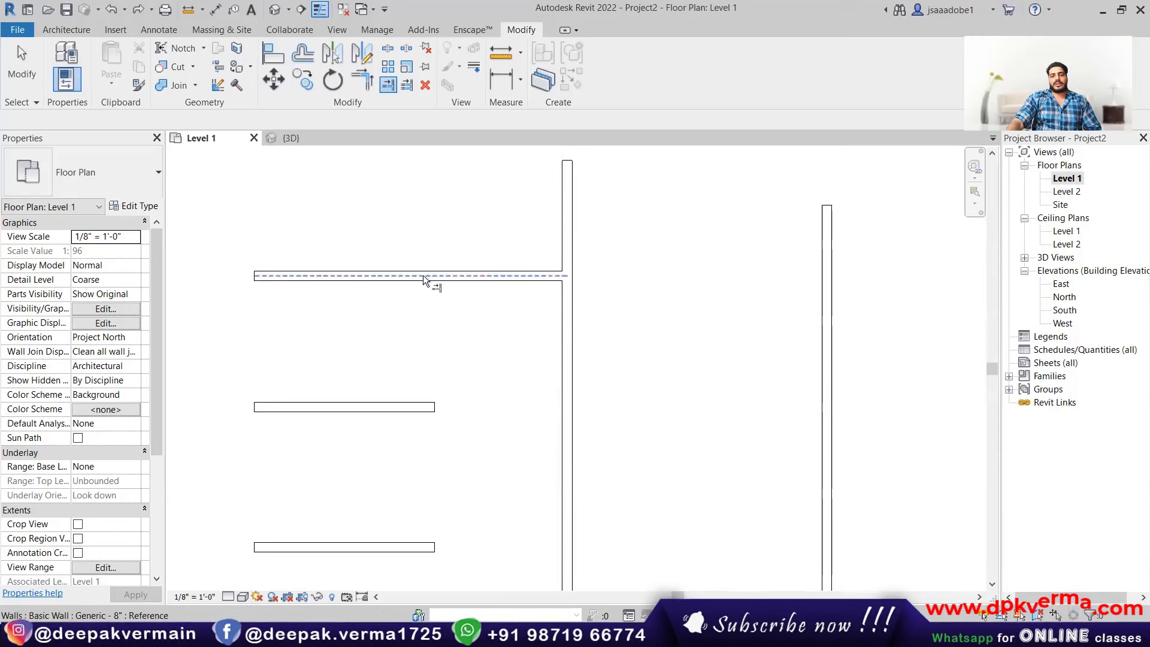
middle_drag(574, 271, 578, 255)
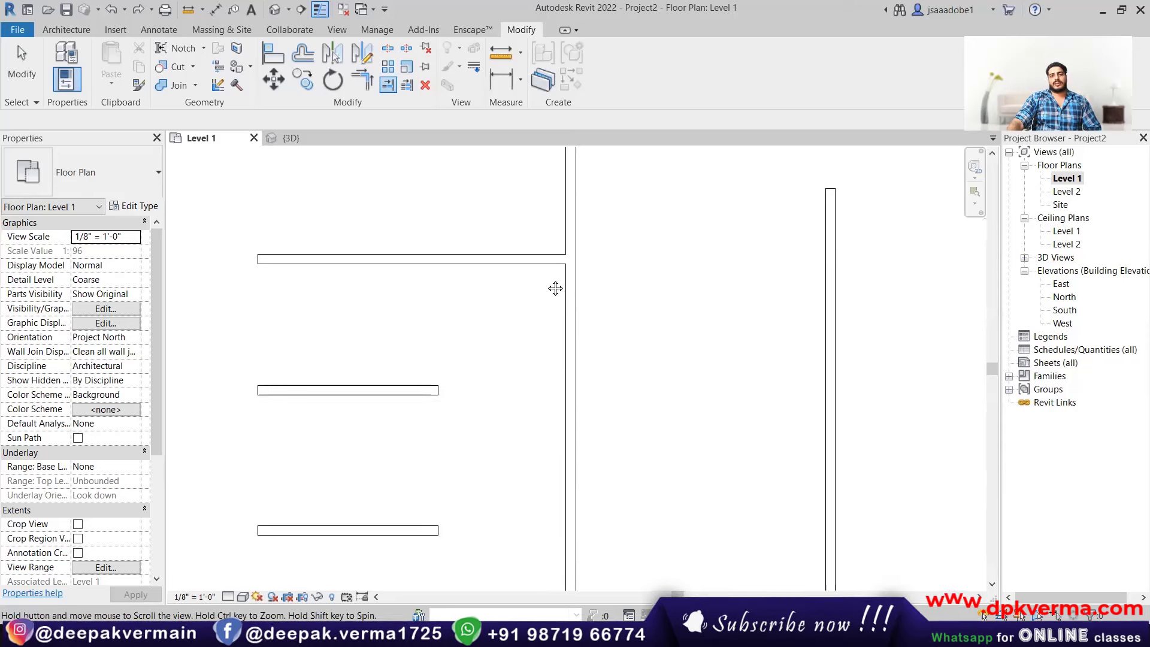
click(564, 366)
click(441, 390)
middle_drag(487, 434, 501, 380)
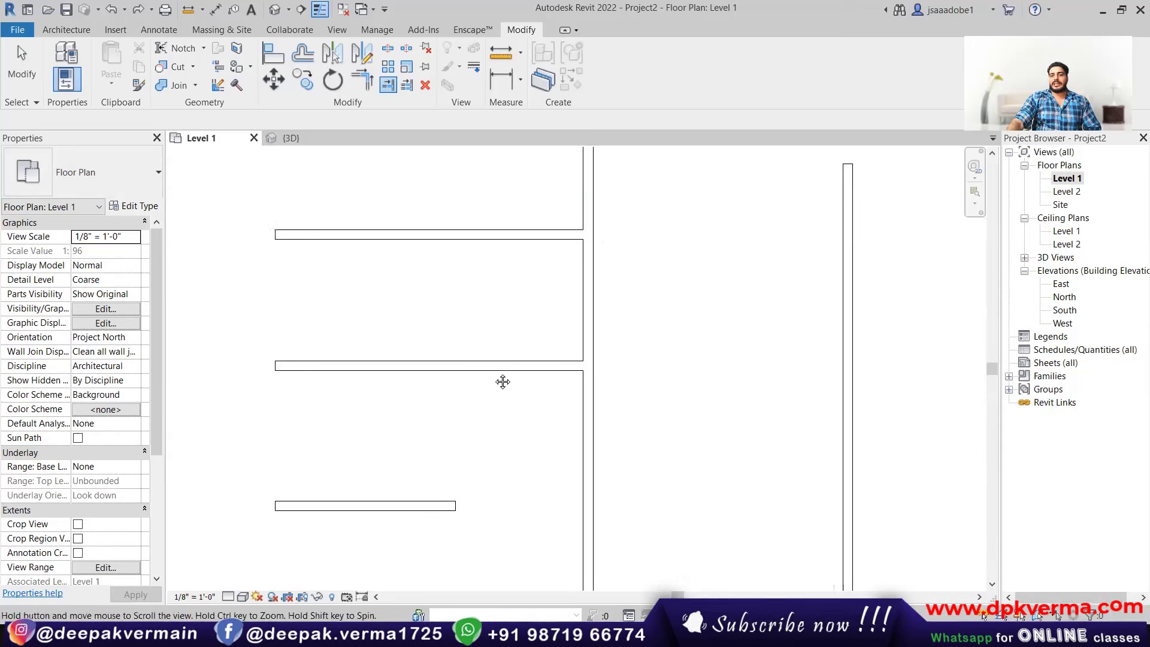
click(578, 438)
click(447, 476)
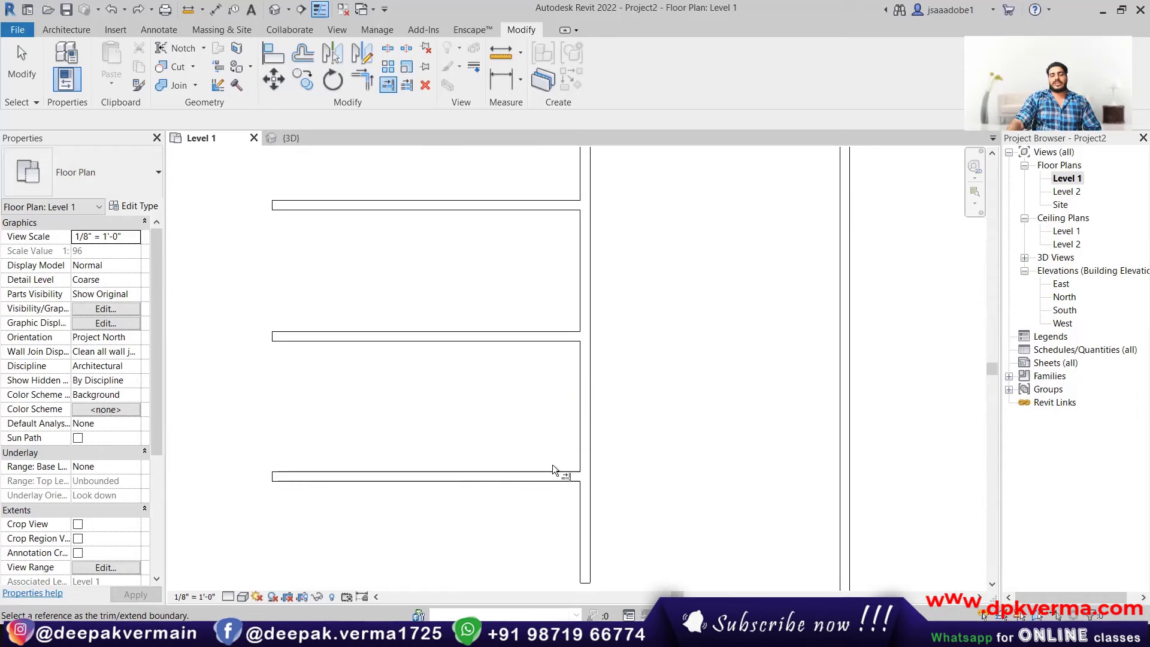
scroll(510, 423, down, 2)
middle_drag(510, 423, 476, 450)
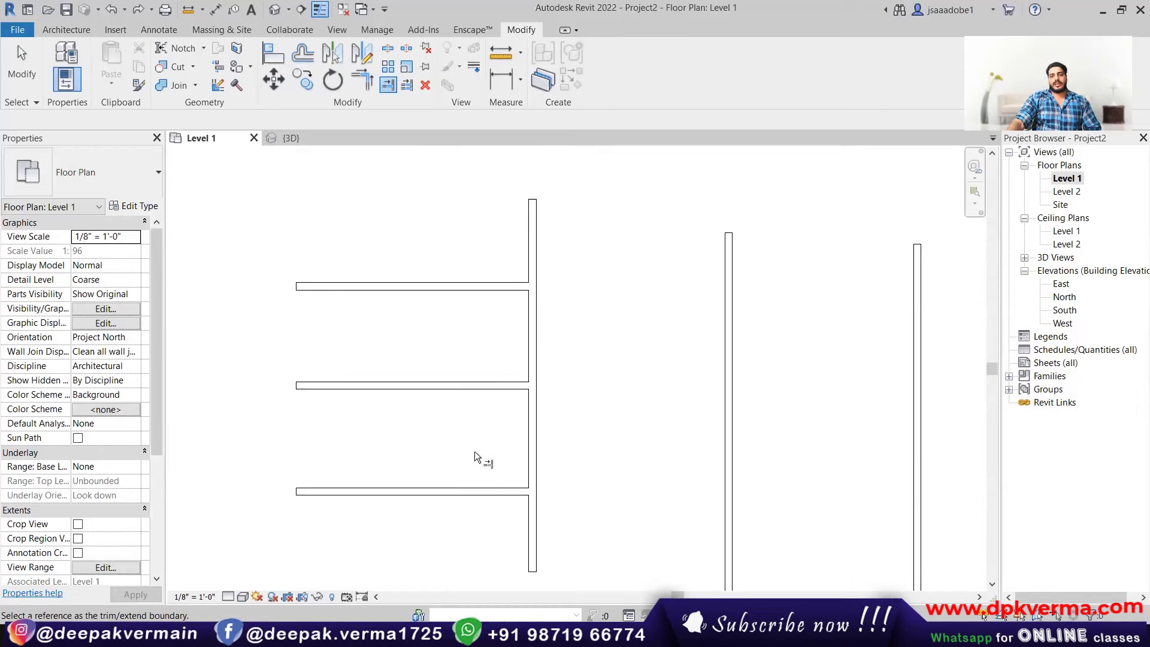
click(727, 291)
click(519, 289)
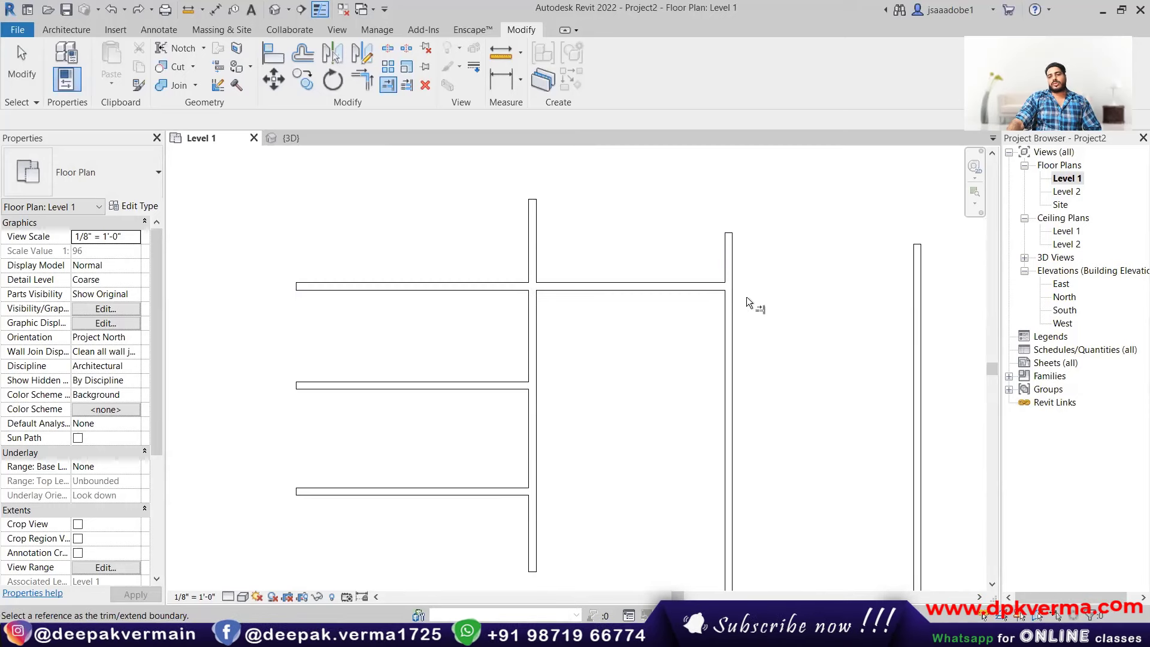
key(ctrl+z)
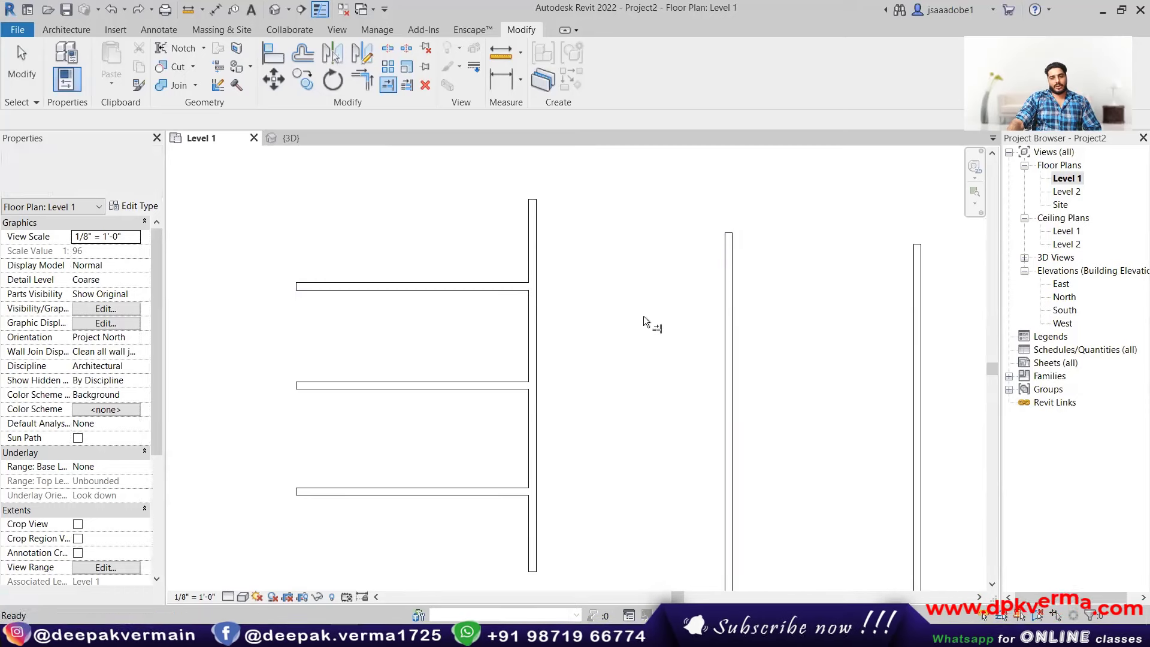
key(ctrl+z)
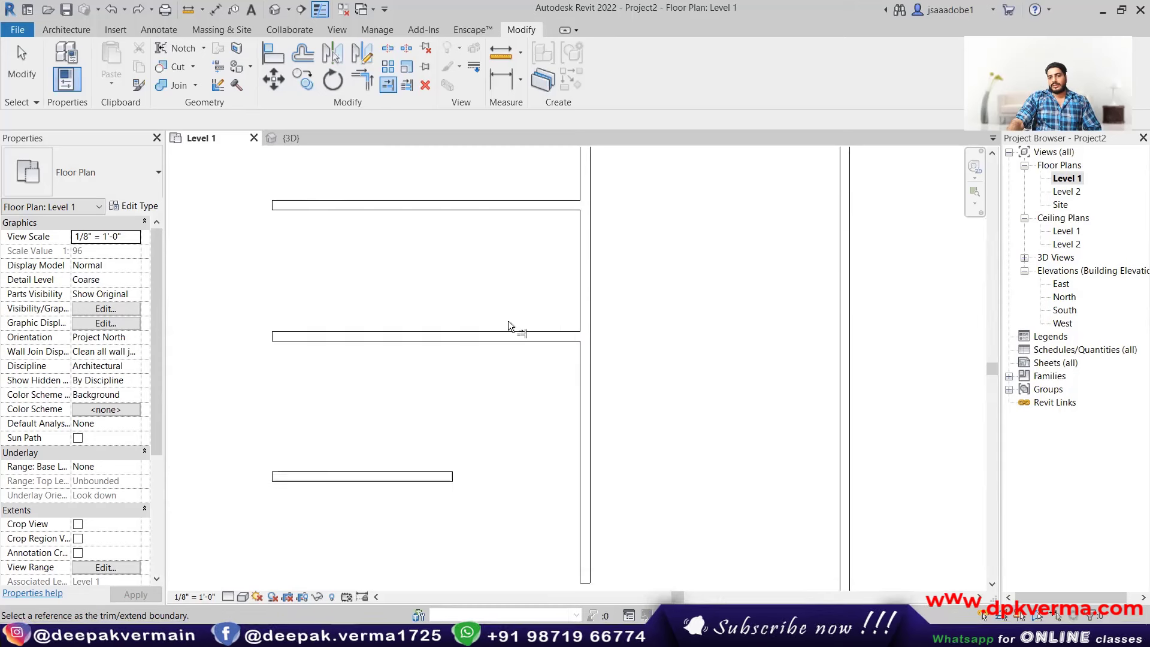
scroll(508, 321, up, 2)
scroll(512, 321, down, 1)
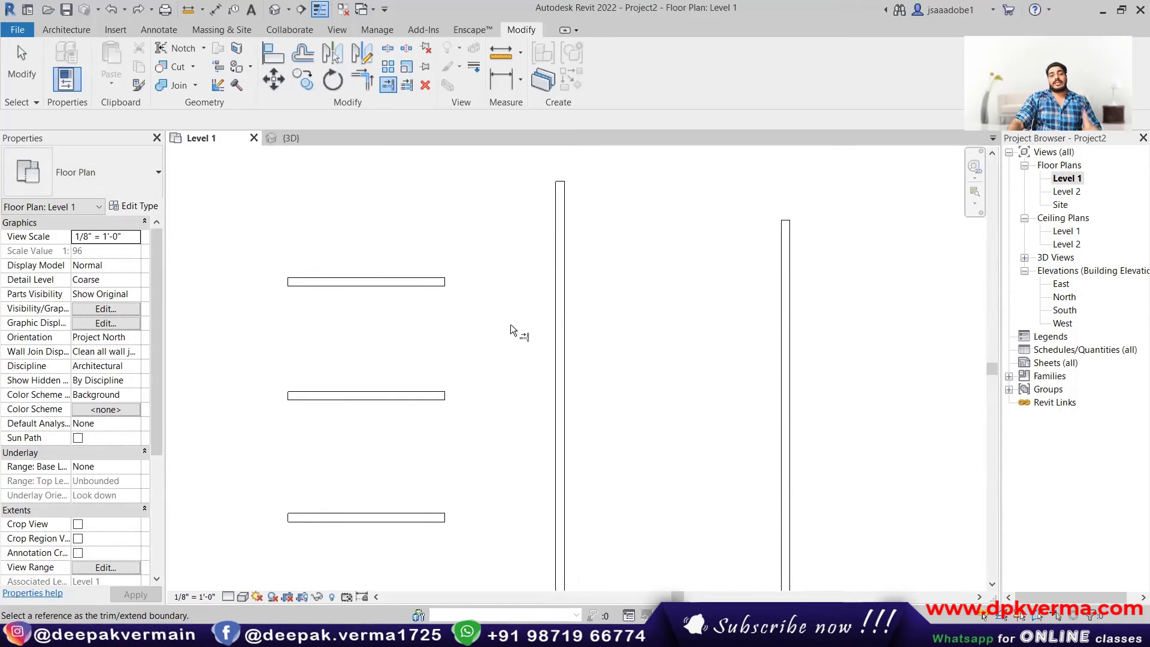
scroll(513, 330, down, 1)
middle_drag(513, 336, 456, 297)
scroll(455, 297, down, 1)
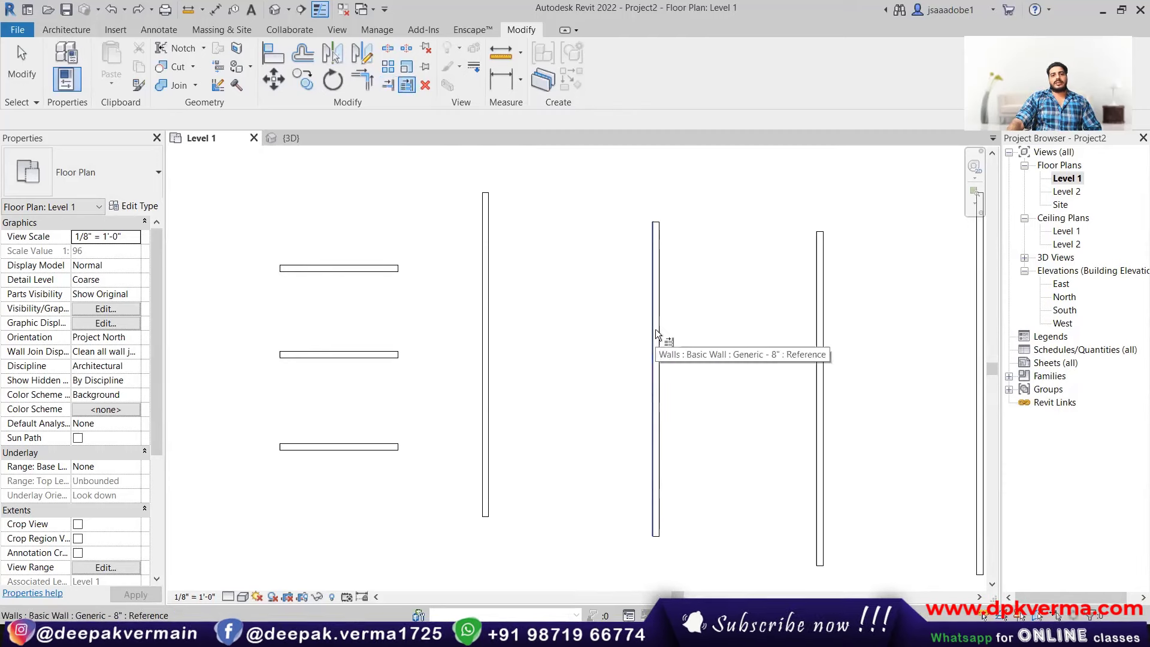
- Extend the top, middle and bottom horizontal walls to the left vertical wall
click(480, 282)
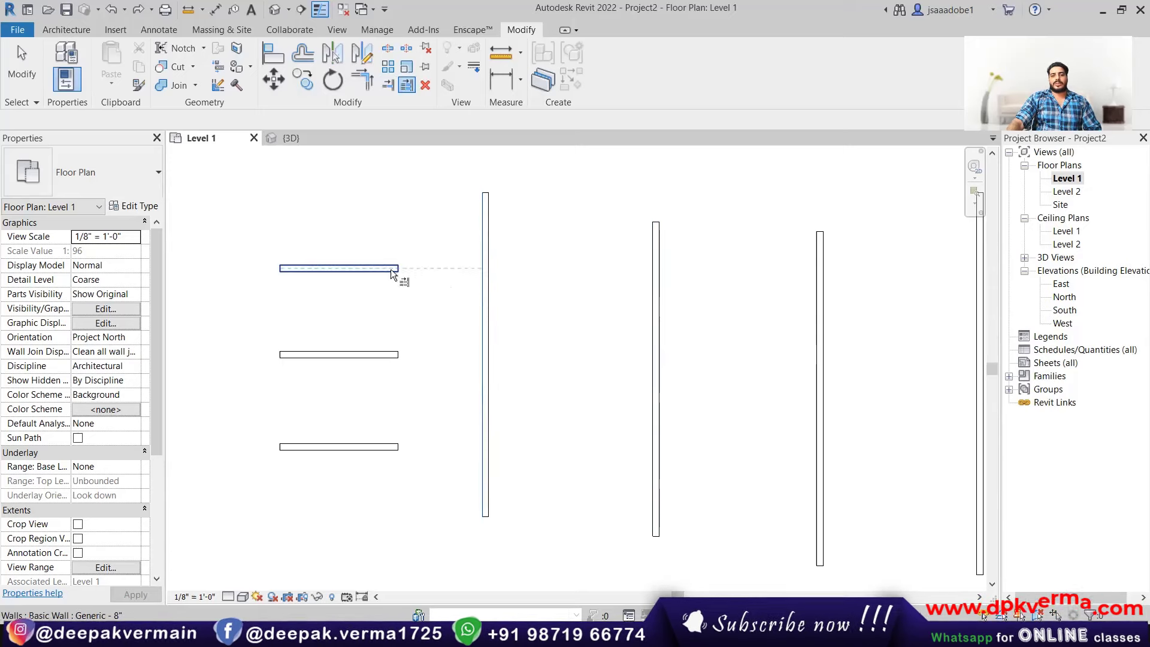
click(368, 269)
click(369, 354)
click(379, 447)
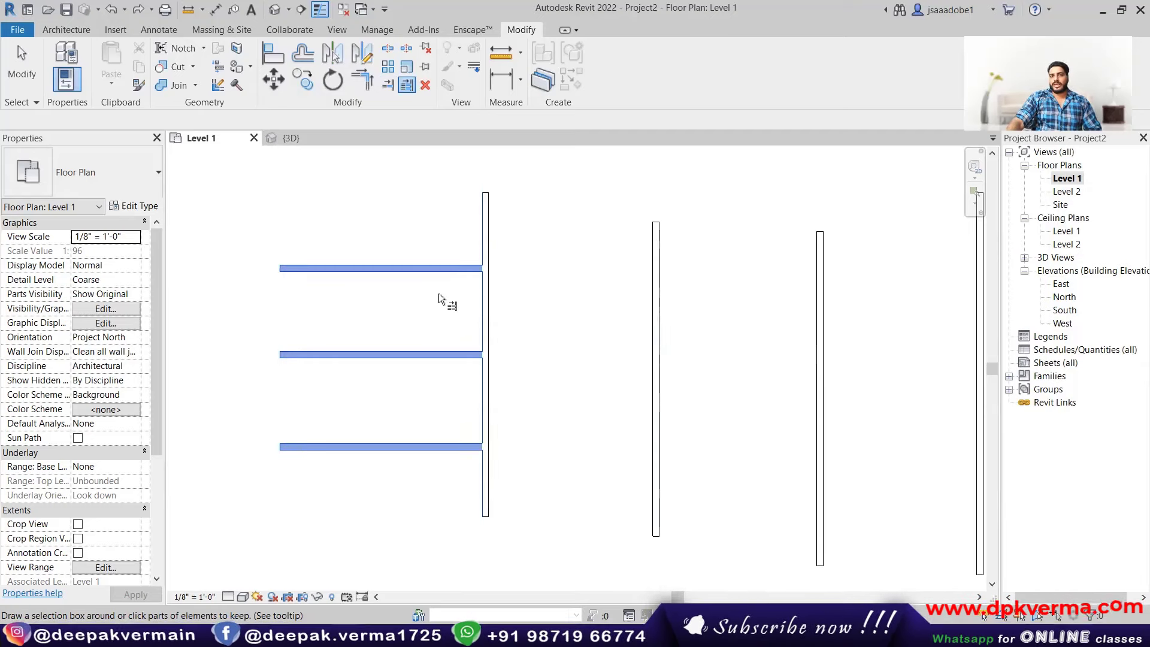
- Undo the latest extensions, restart Trim/Extend with TR, and zoom in
key(ctrl+z)
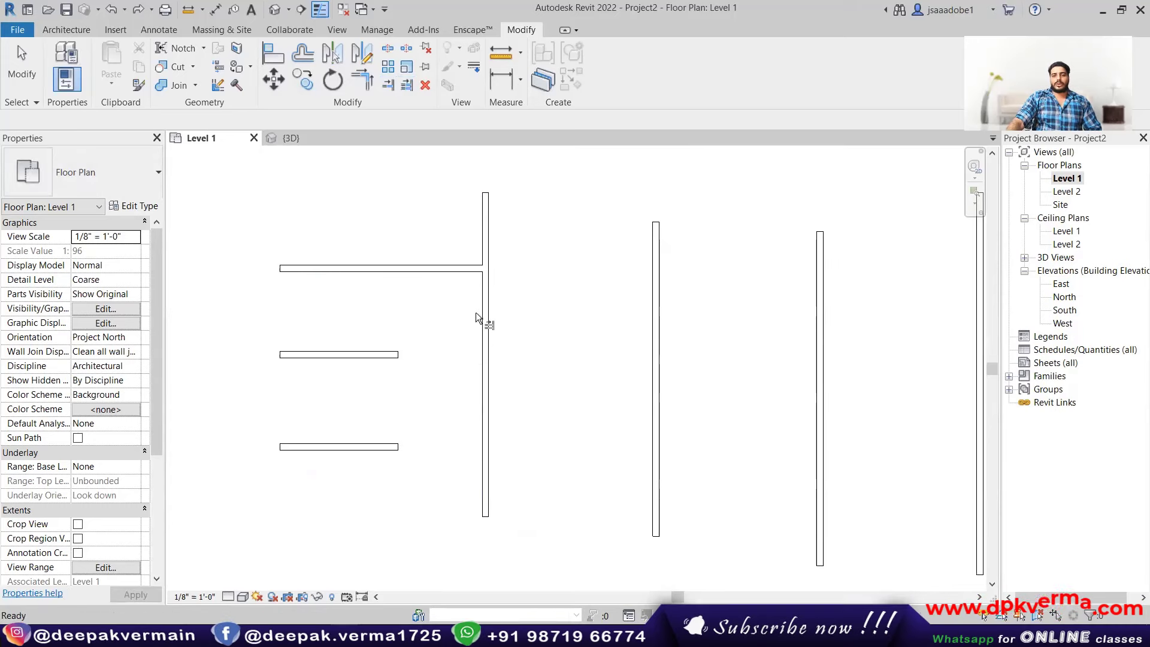
key(t)
key(r)
scroll(464, 291, up, 2)
scroll(468, 293, up, 1)
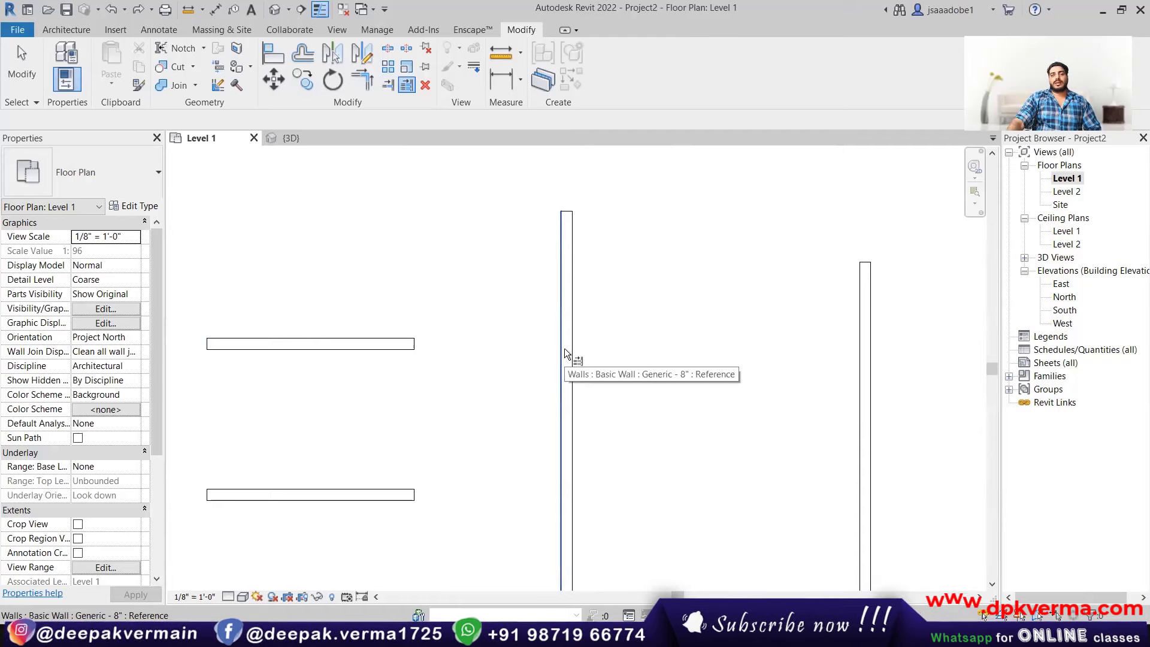
click(271, 64)
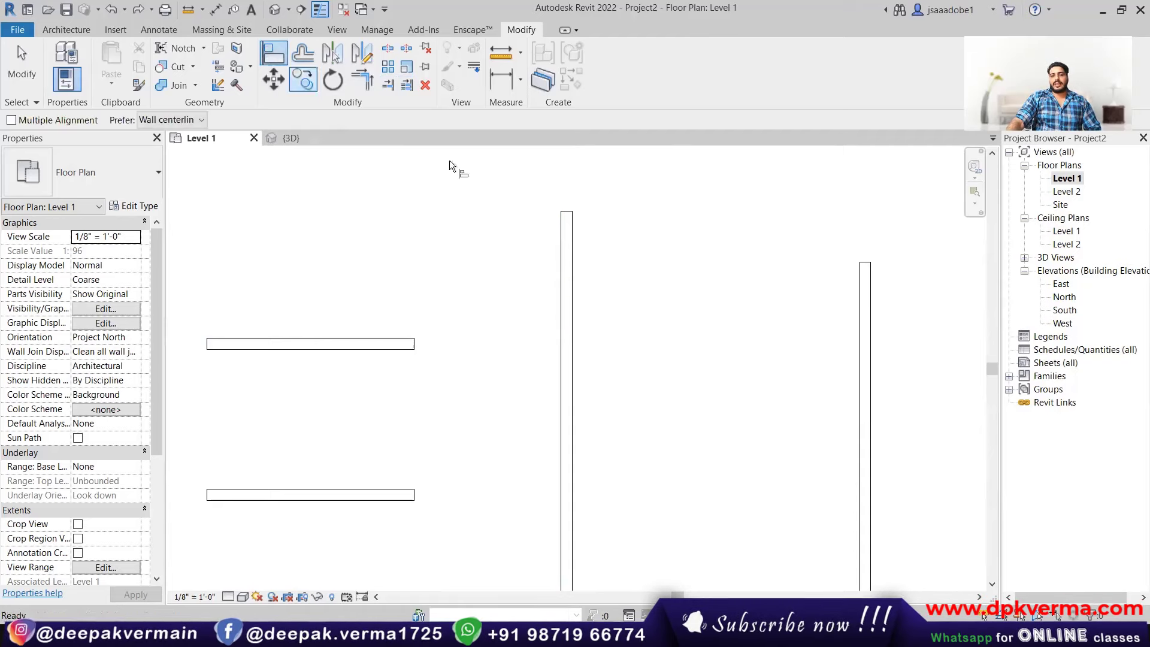
click(400, 339)
click(566, 211)
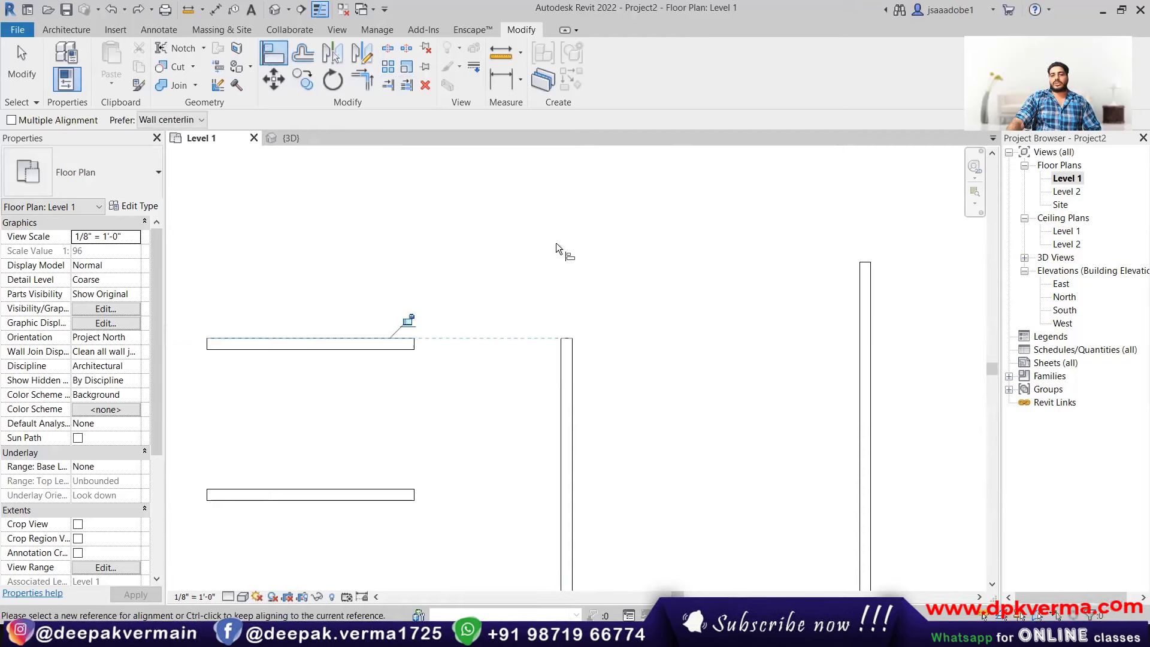
key(ctrl+z)
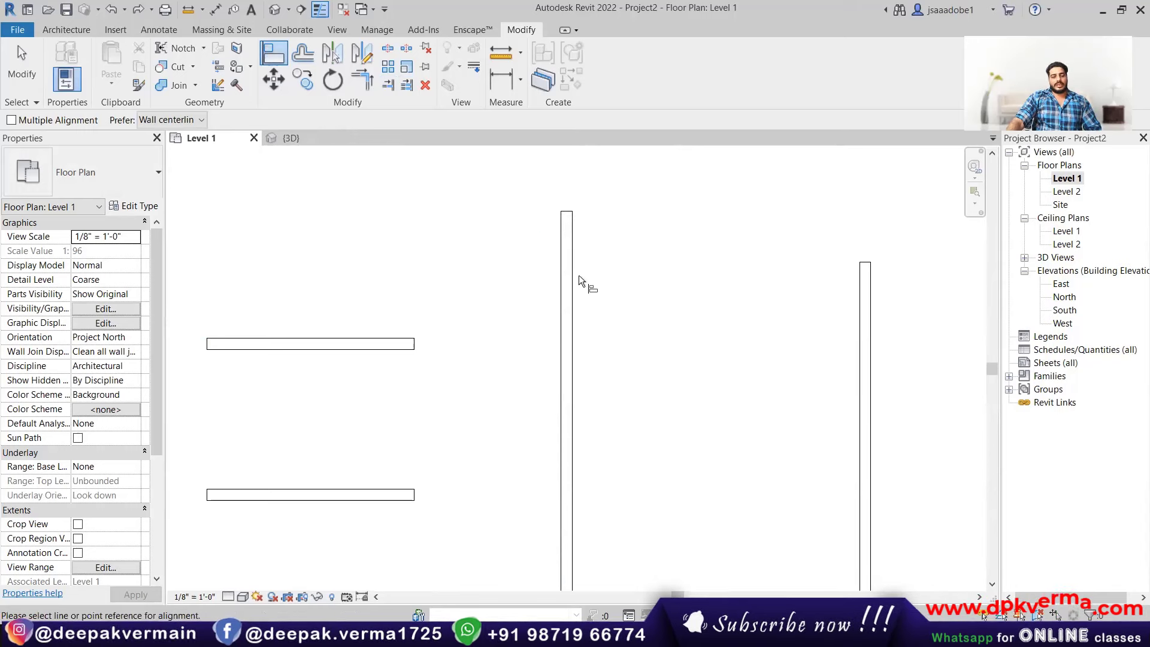
key(Escape)
click(571, 274)
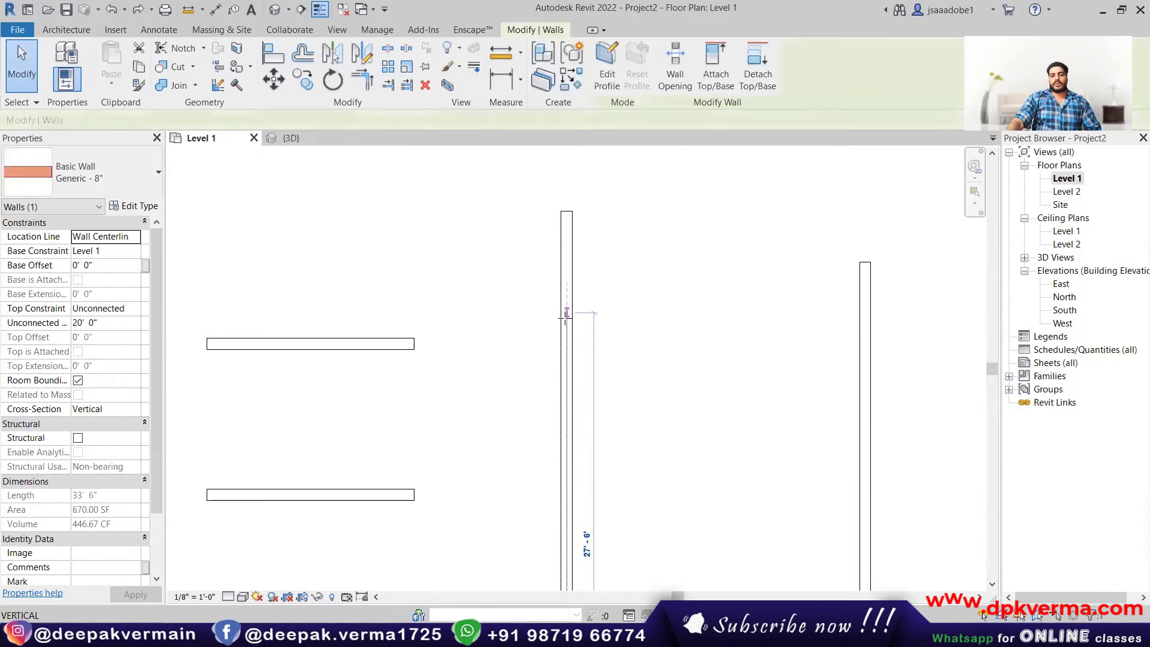
drag(585, 540, 567, 212)
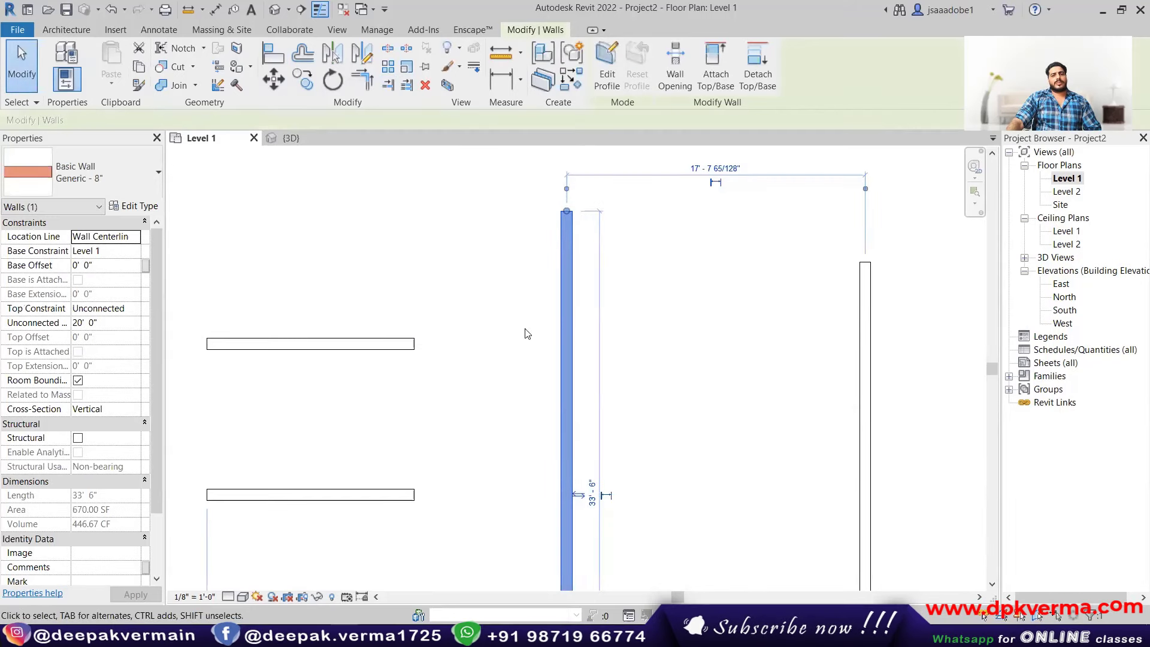
click(505, 309)
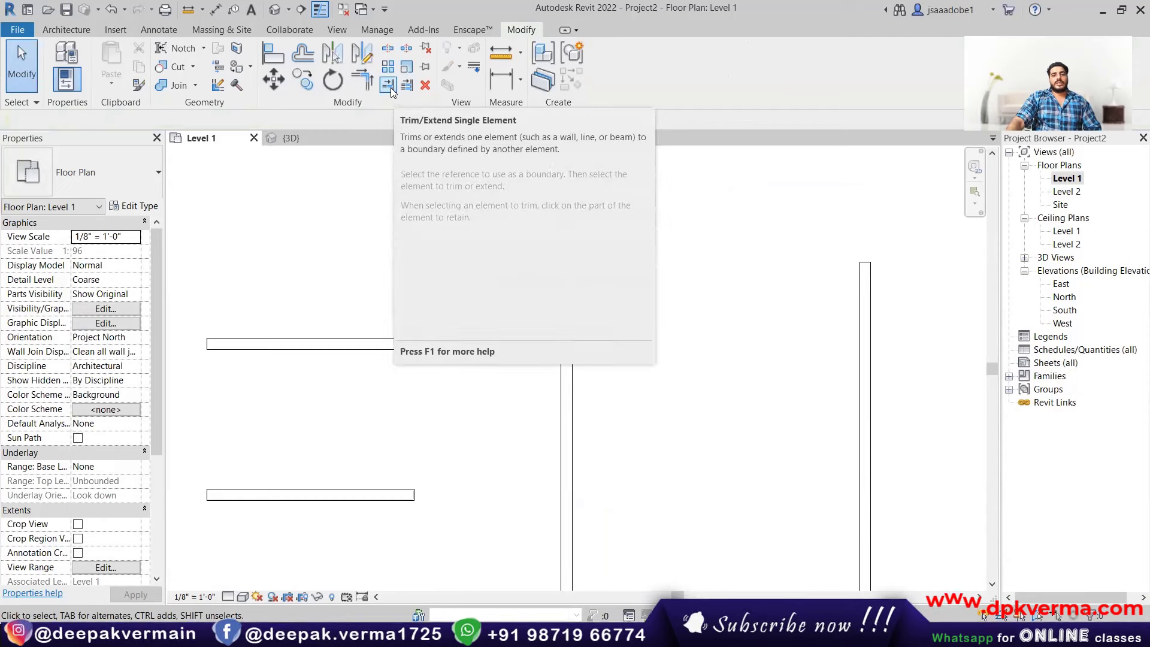
- Extend the upper horizontal wall to the vertical wall with Trim/Extend Single Element, then undo
click(391, 89)
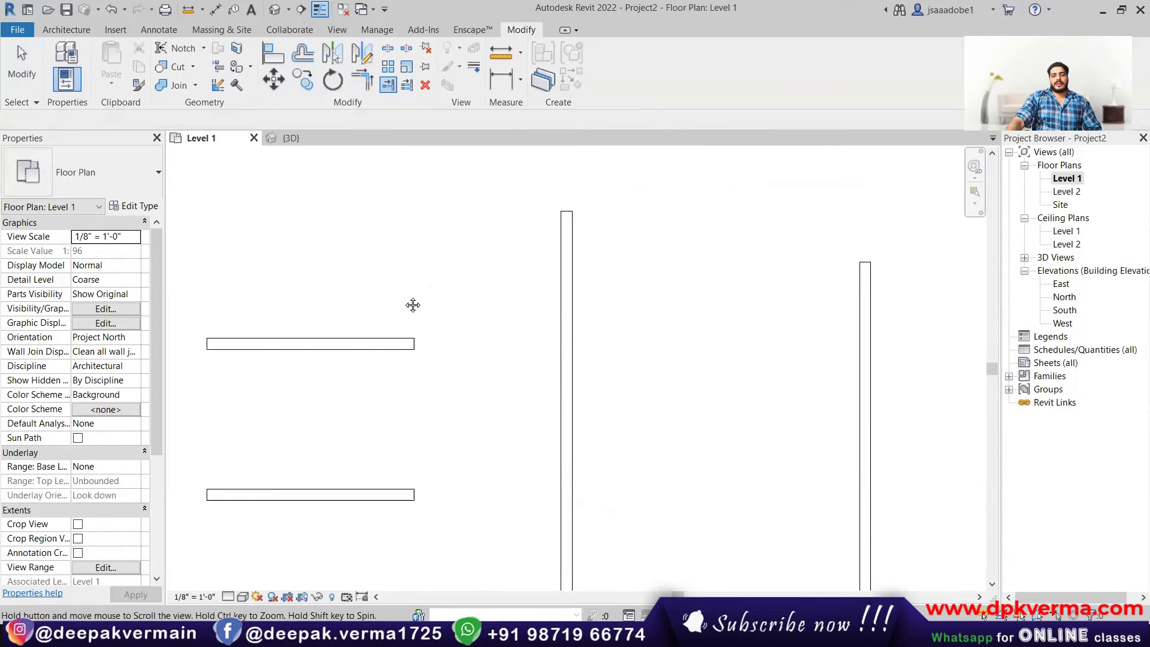
click(563, 290)
click(413, 328)
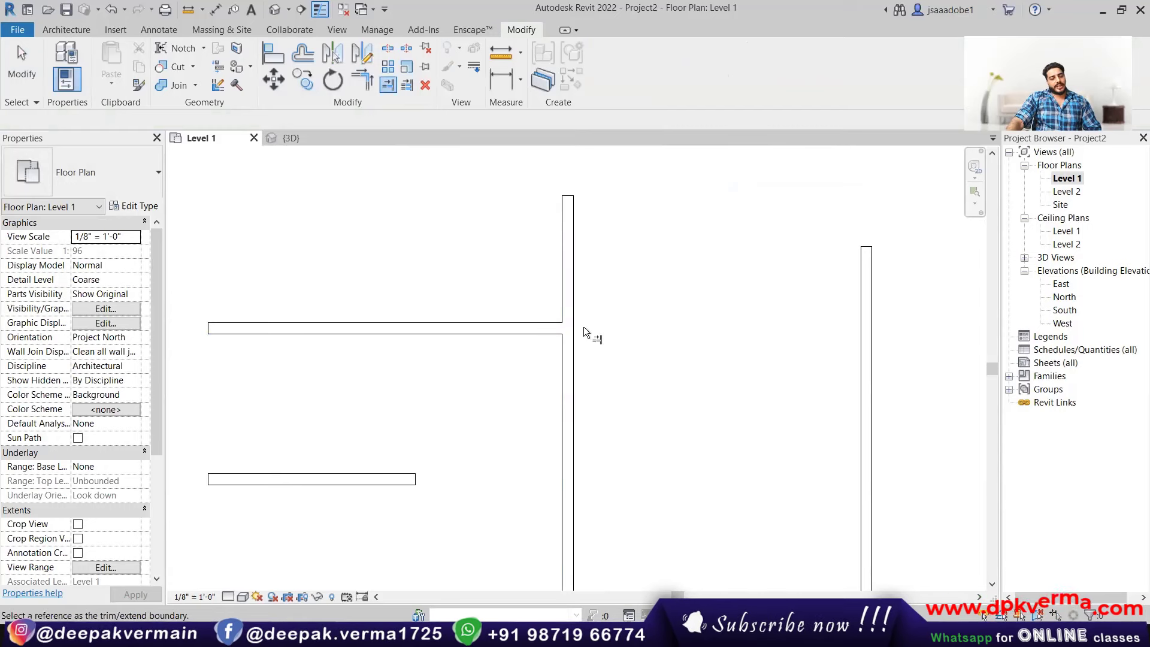
key(ctrl+z)
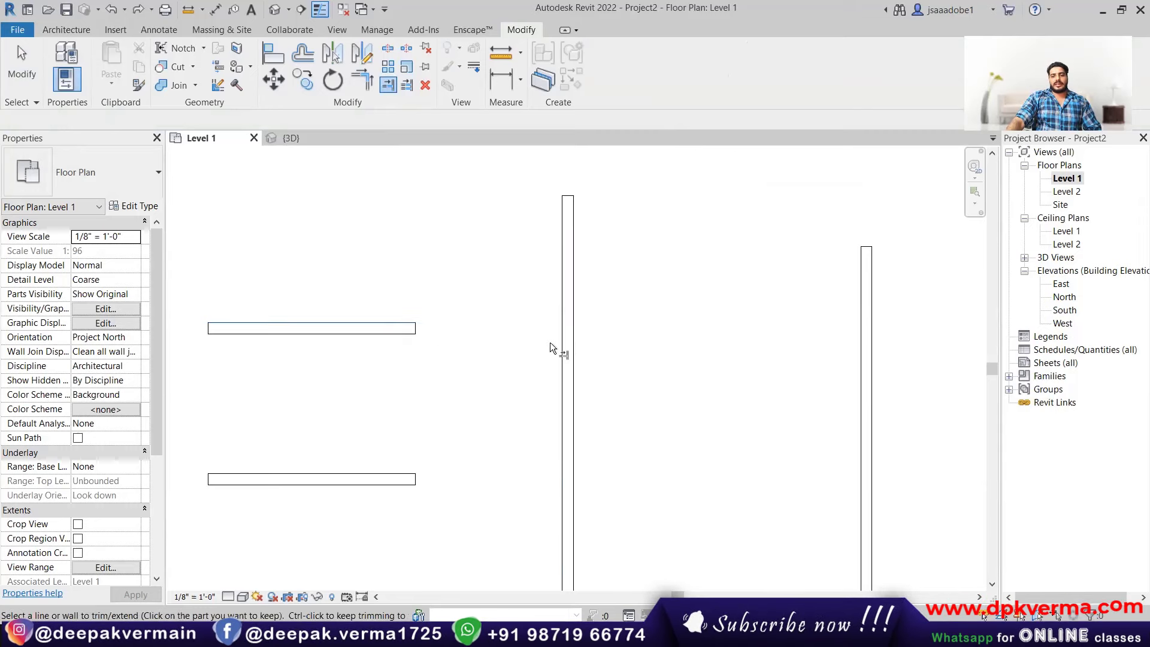
- Trim the vertical wall's top to the upper wall, then extend the middle wall and undo
click(566, 358)
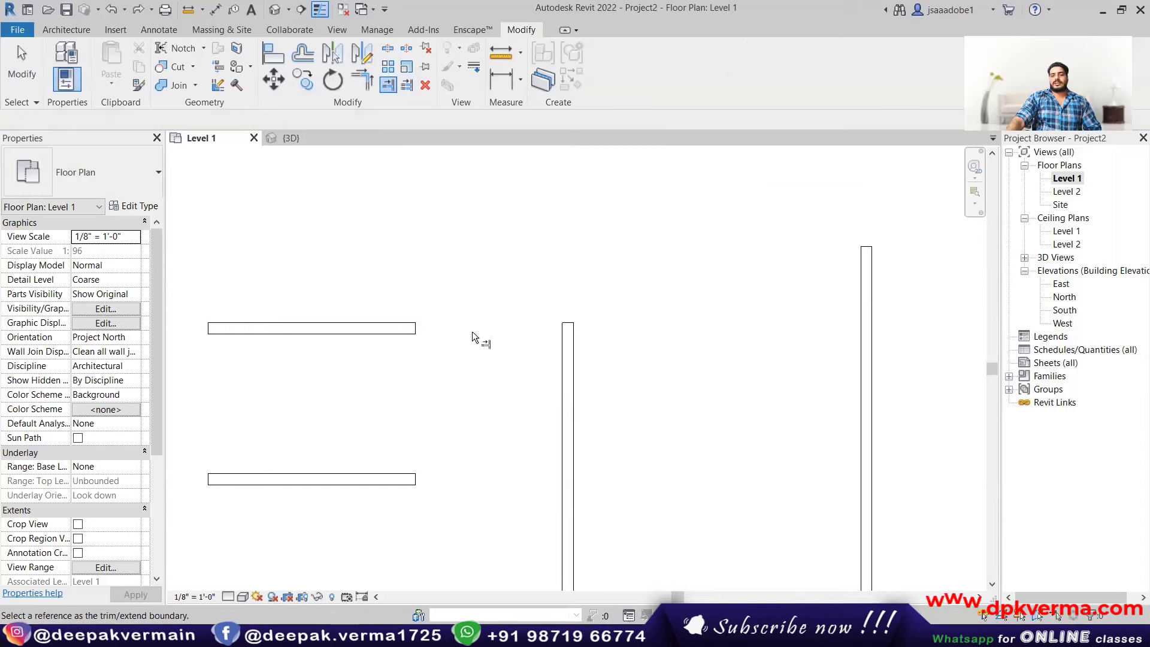
scroll(468, 325, down, 1)
middle_drag(481, 381, 475, 286)
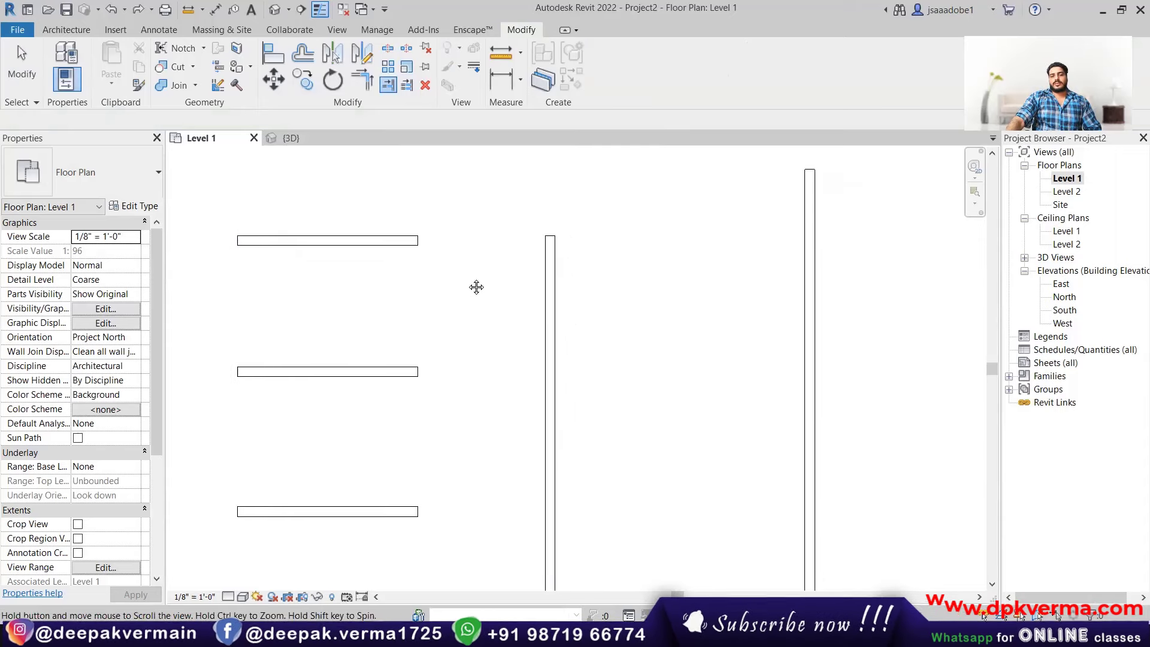
click(550, 268)
click(415, 369)
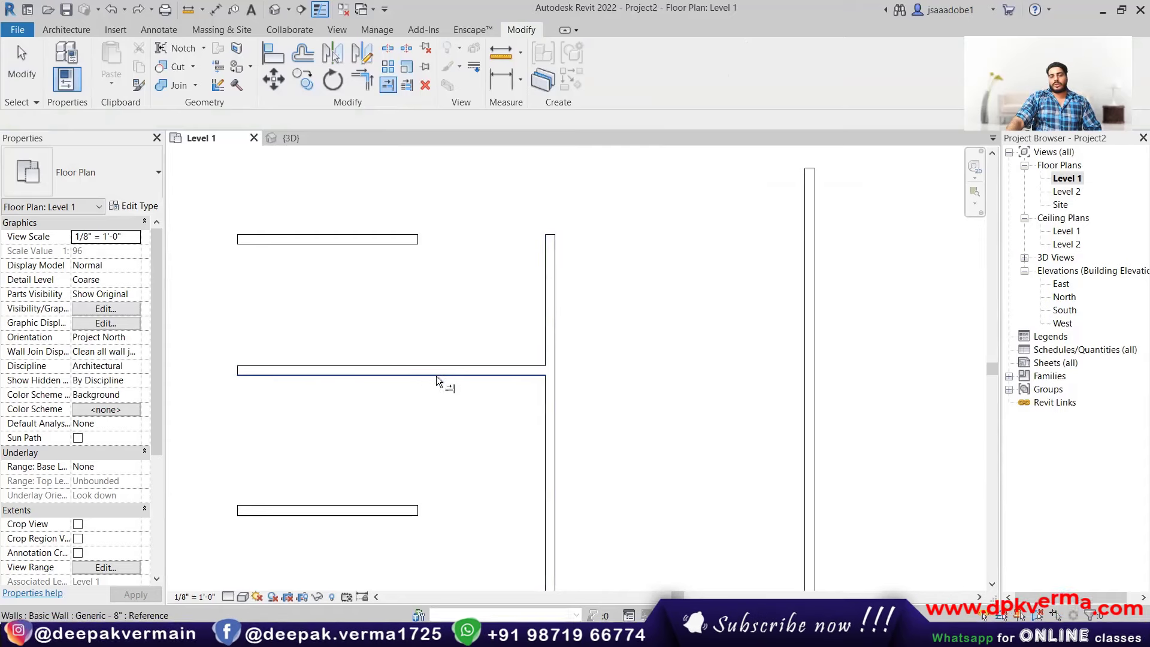
key(ctrl+z)
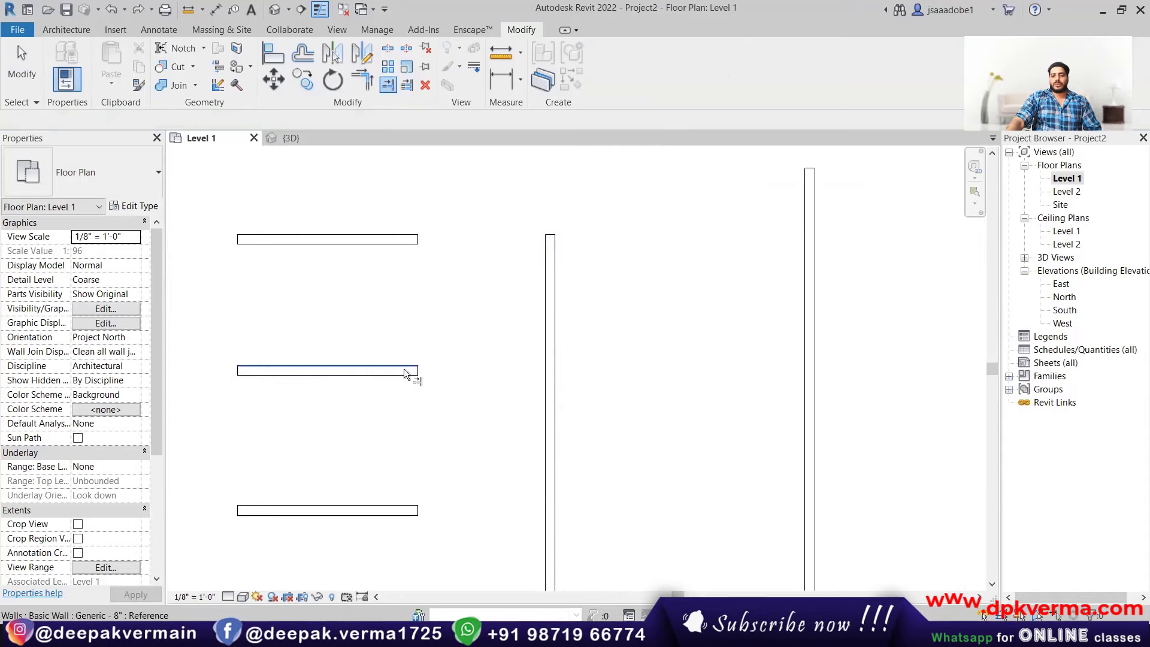
- Trim the vertical wall down to the middle horizontal wall, then undo the trim
click(404, 370)
click(547, 398)
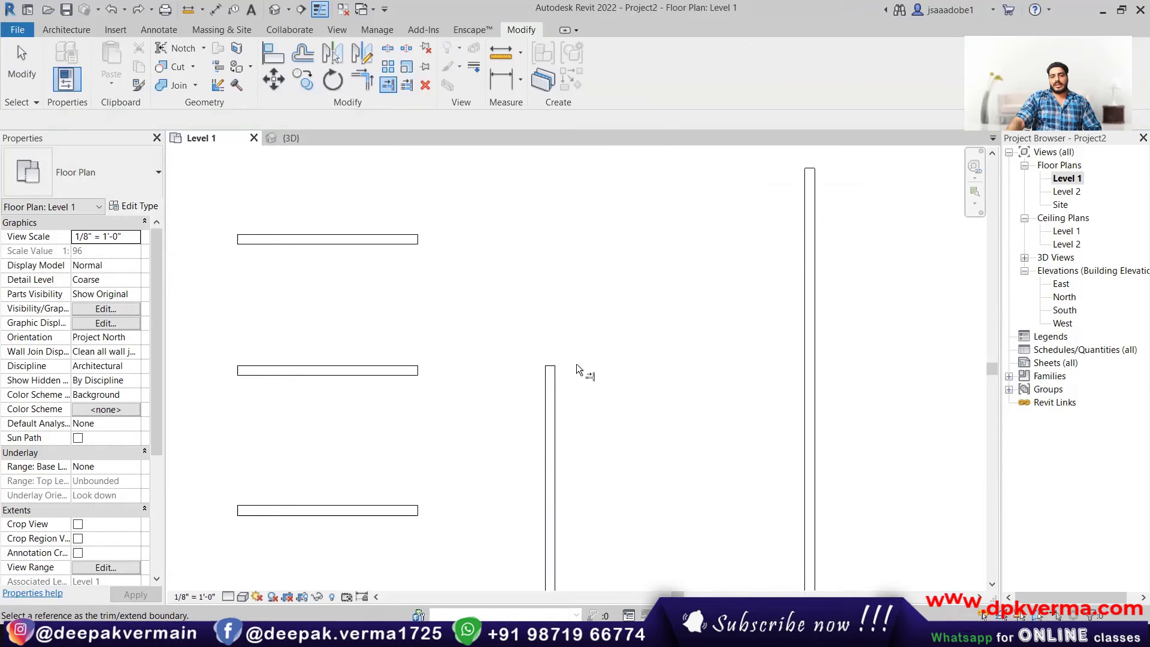
key(ctrl+z)
scroll(599, 317, up, 1)
right_click(621, 253)
- Cancel the running command to return to plain selection
click(621, 253)
right_click(621, 252)
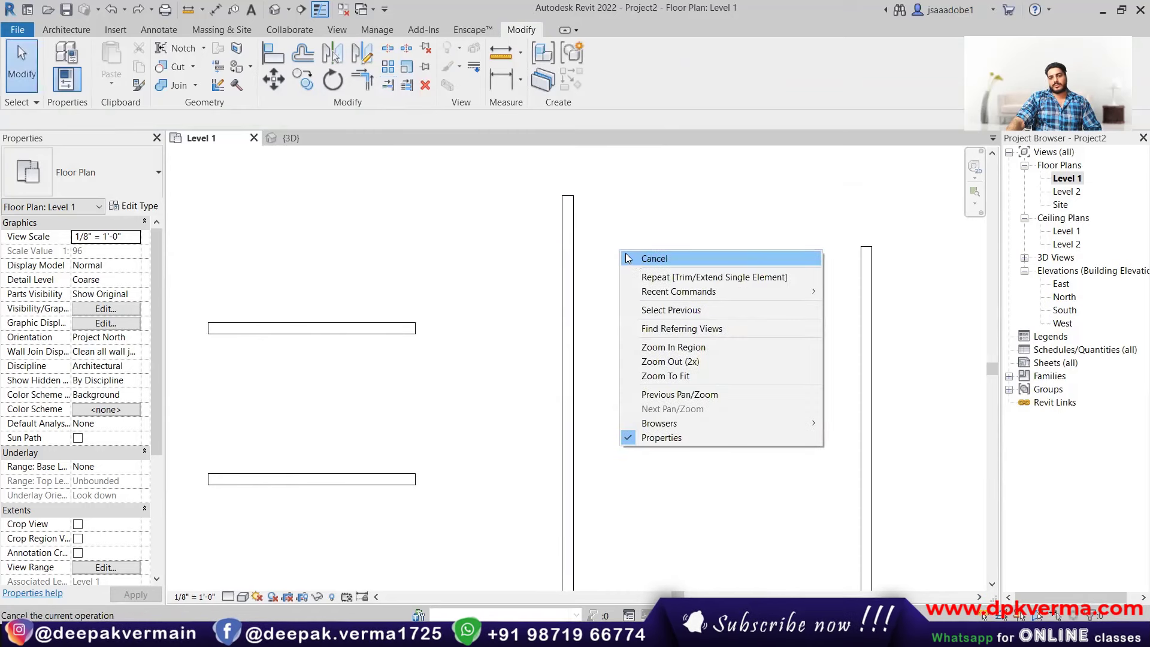
click(626, 255)
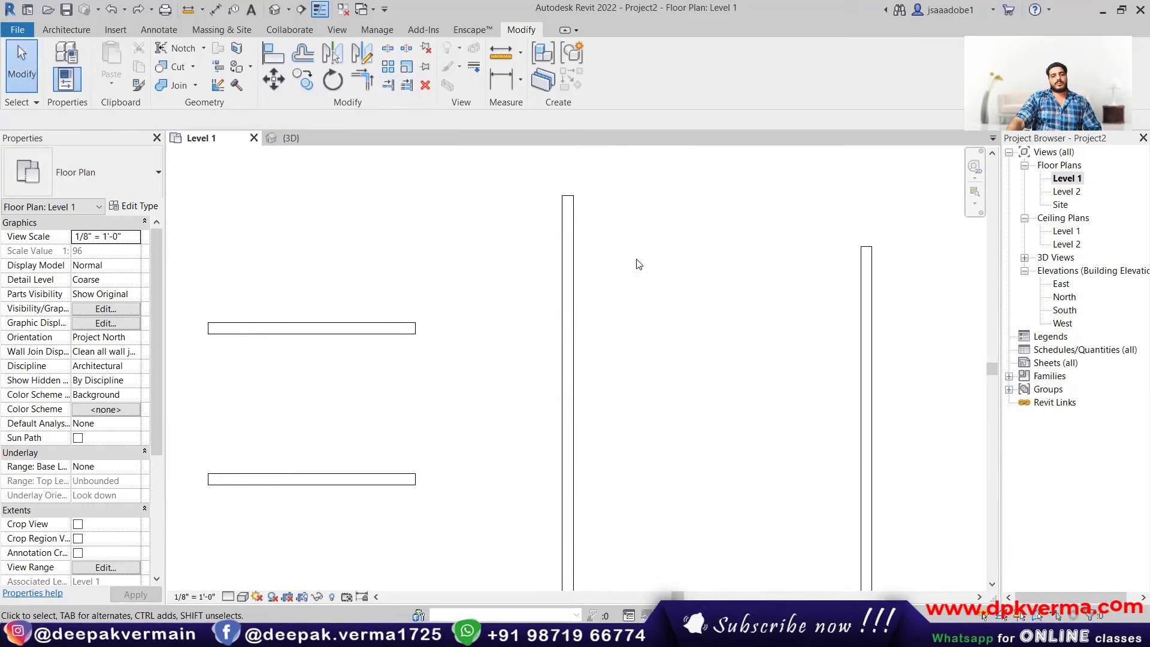
scroll(615, 290, down, 2)
middle_drag(612, 311, 562, 259)
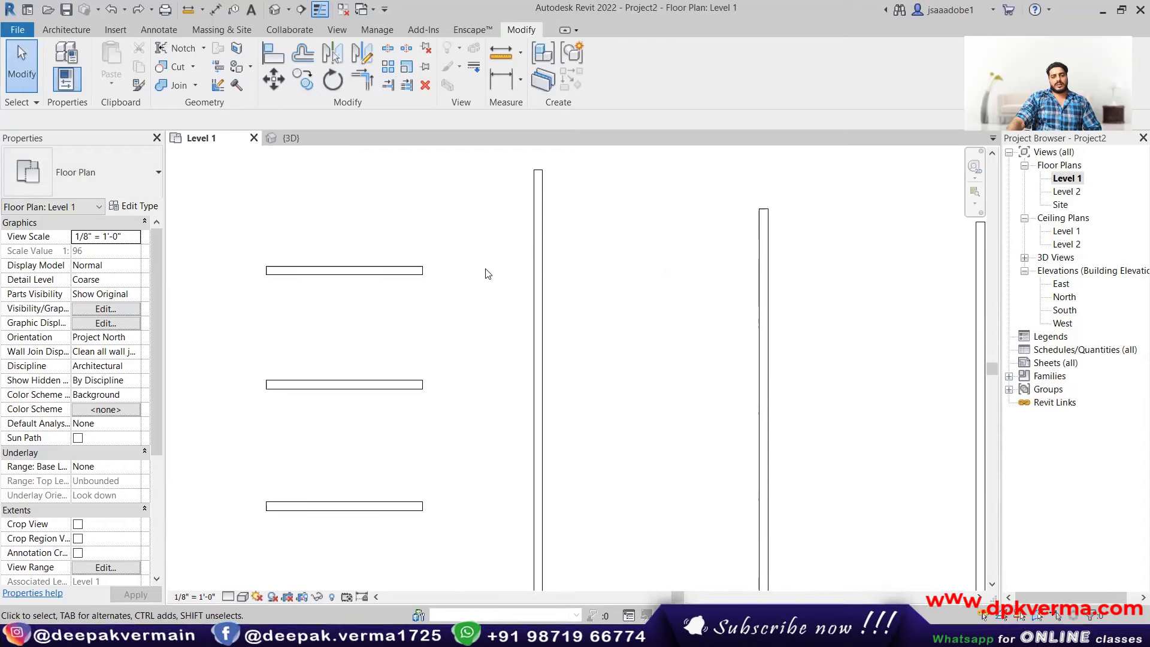
- Stretch the top horizontal wall's right end to 30'-6", past the vertical wall
click(416, 270)
drag(423, 270, 657, 270)
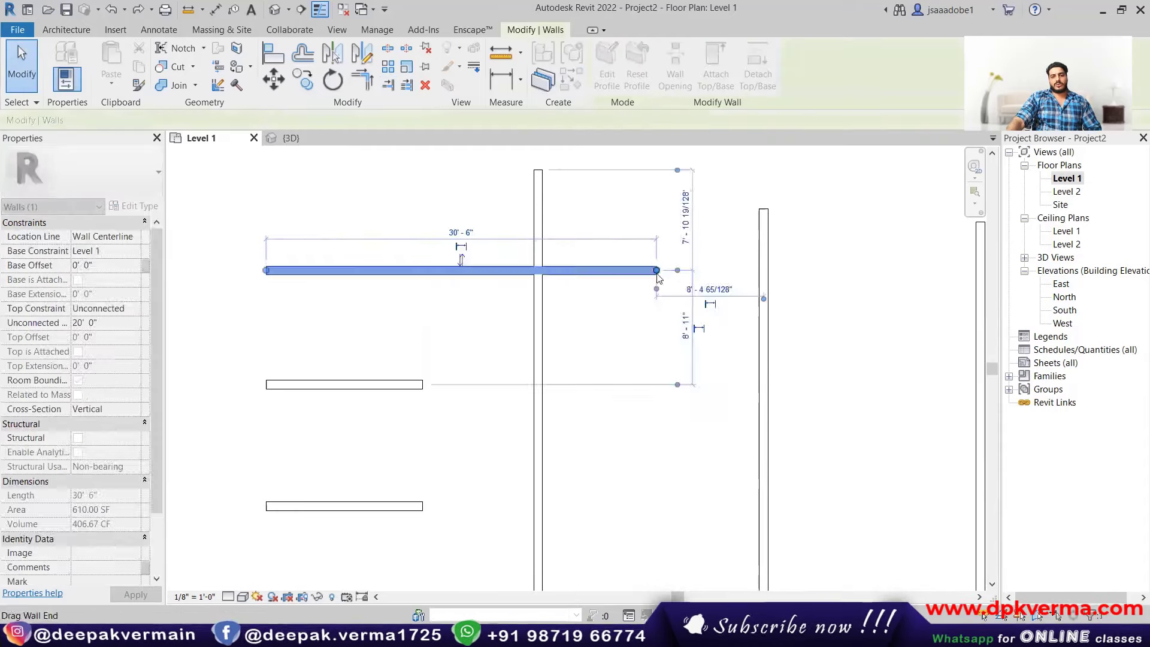
click(710, 214)
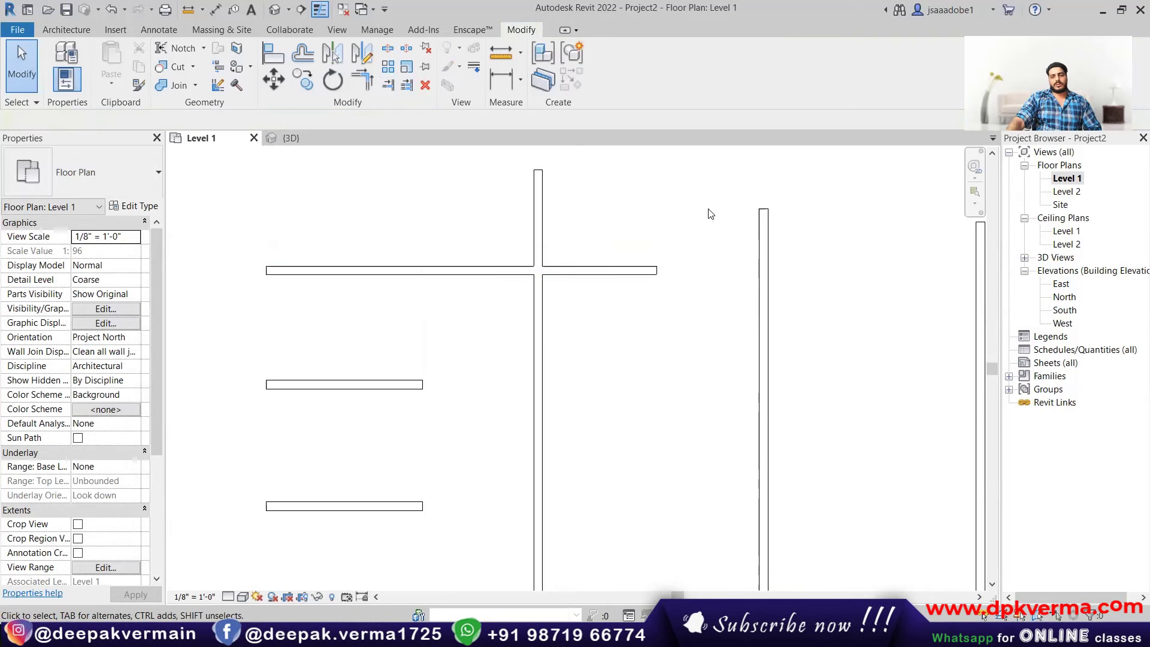
scroll(638, 267, up, 1)
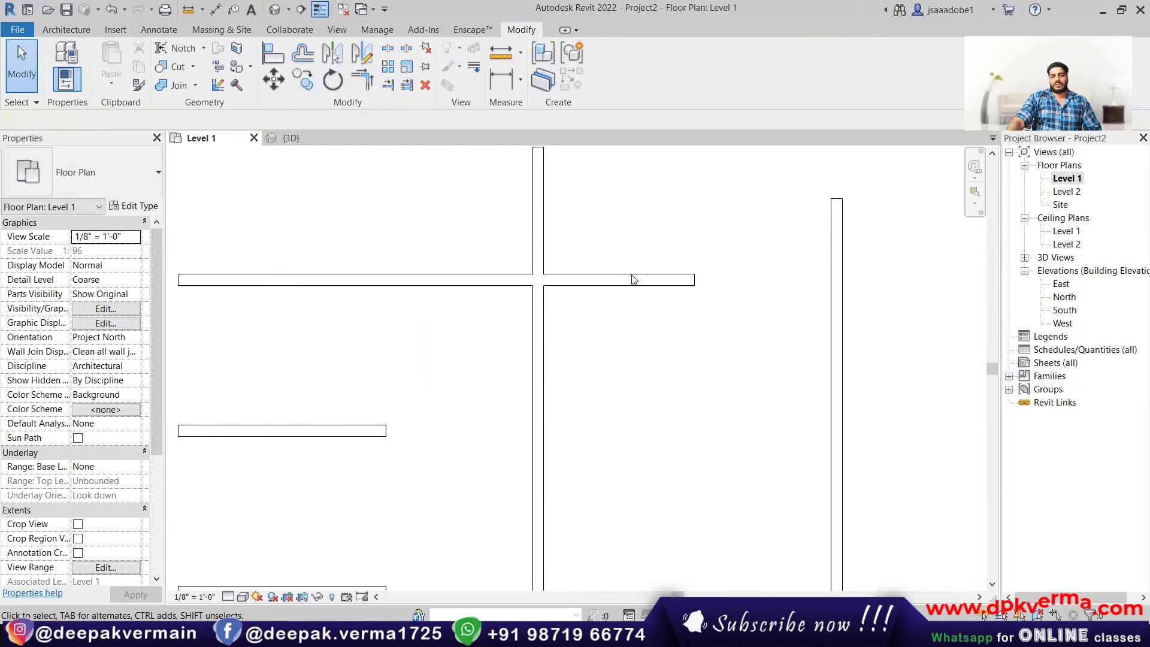
middle_drag(623, 274, 633, 303)
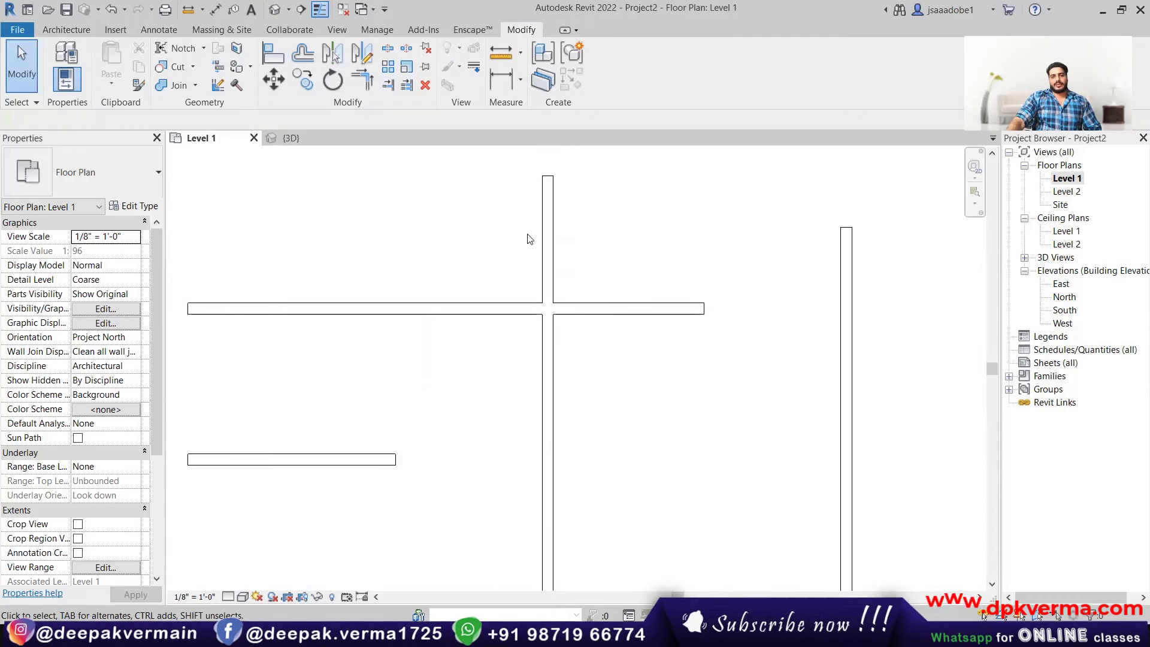
click(389, 87)
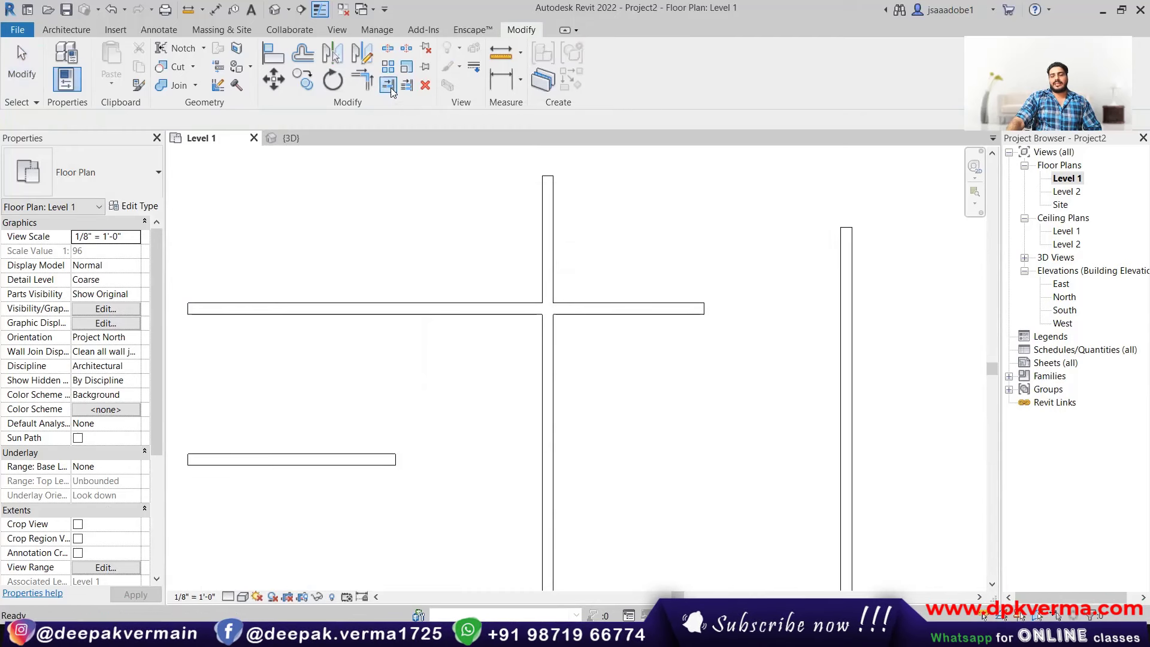
click(556, 253)
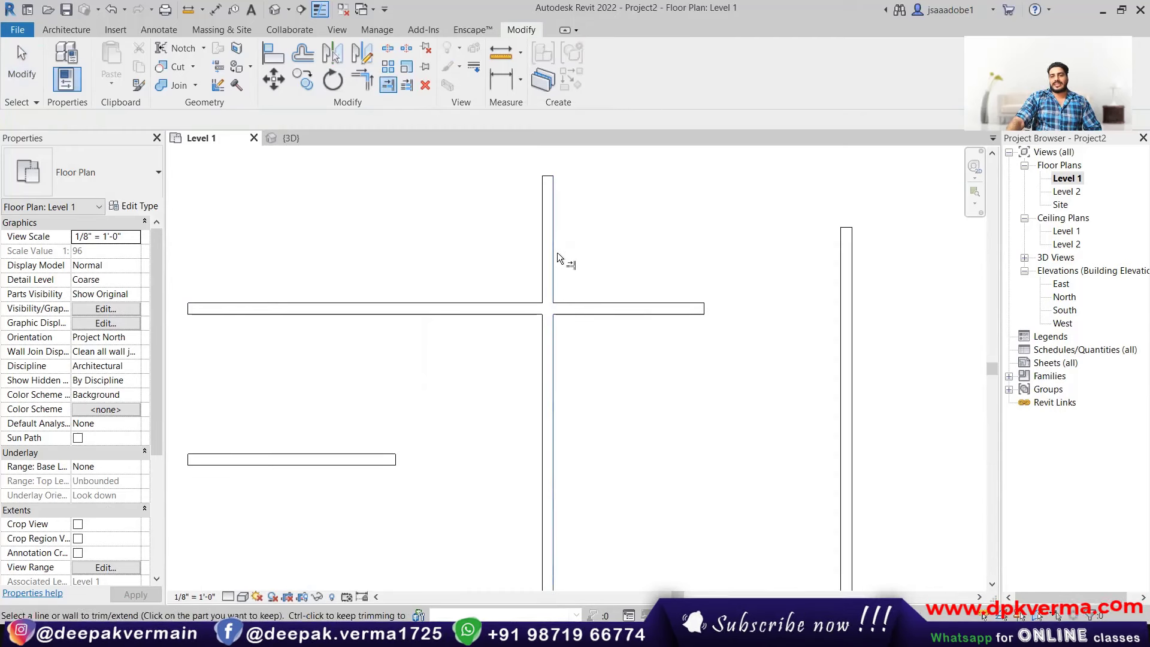
click(512, 307)
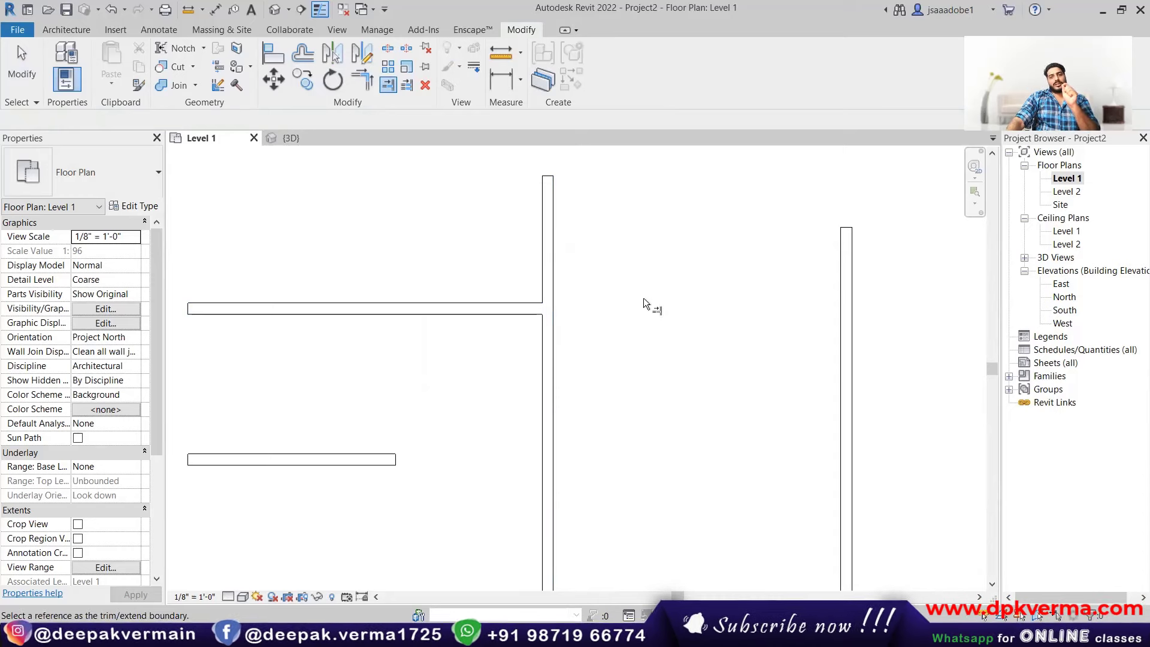
key(ctrl+z)
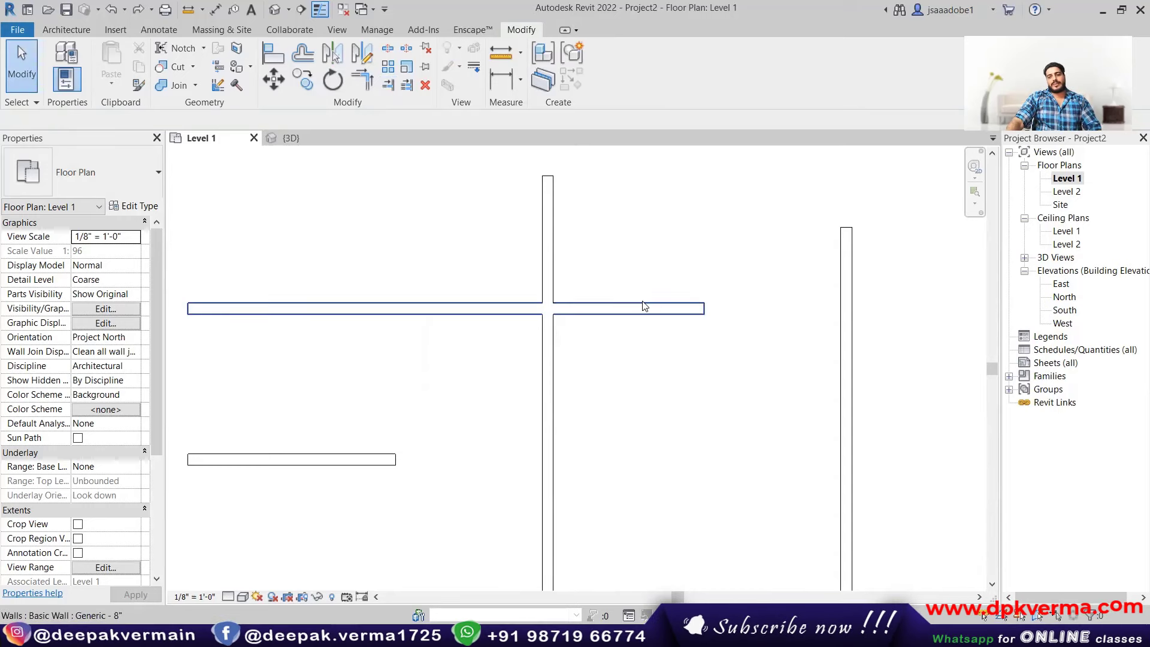
click(643, 306)
drag(705, 309, 553, 309)
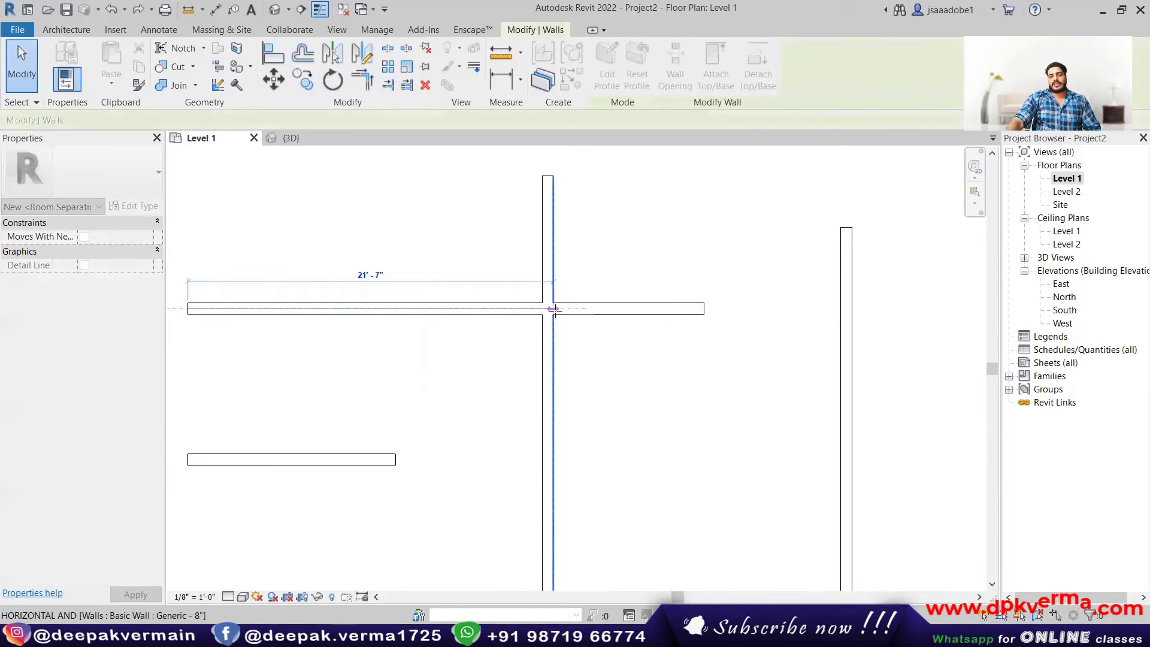
click(638, 266)
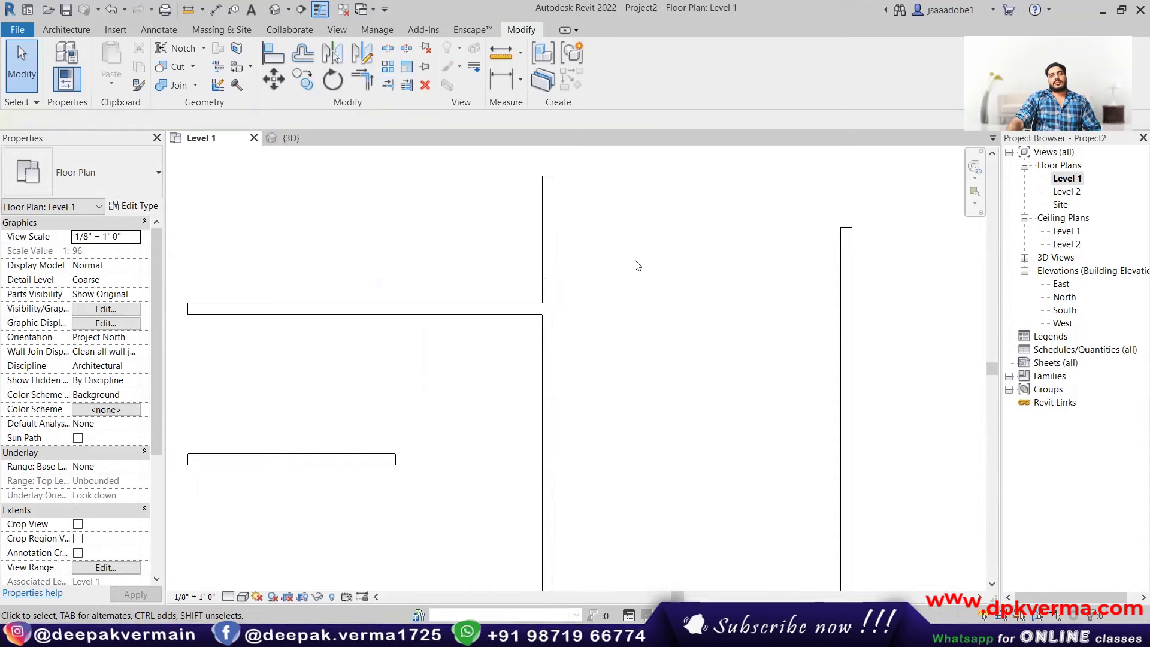
key(ctrl+z)
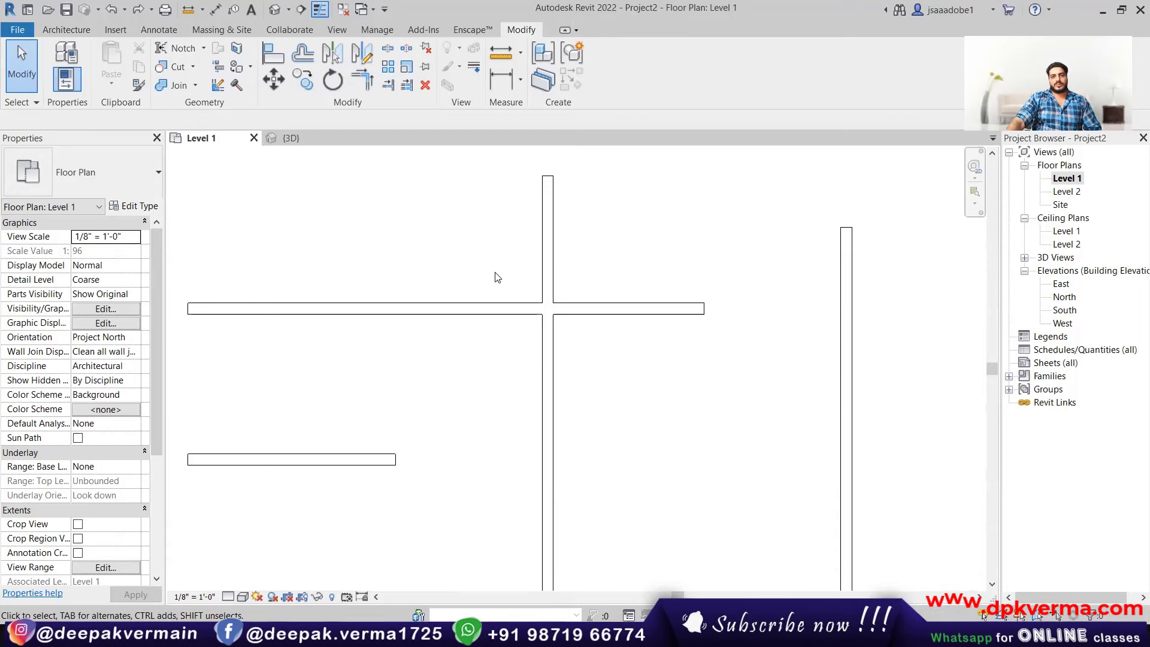
- Delete the upper horizontal wall, then undo the deletion
scroll(496, 277, down, 2)
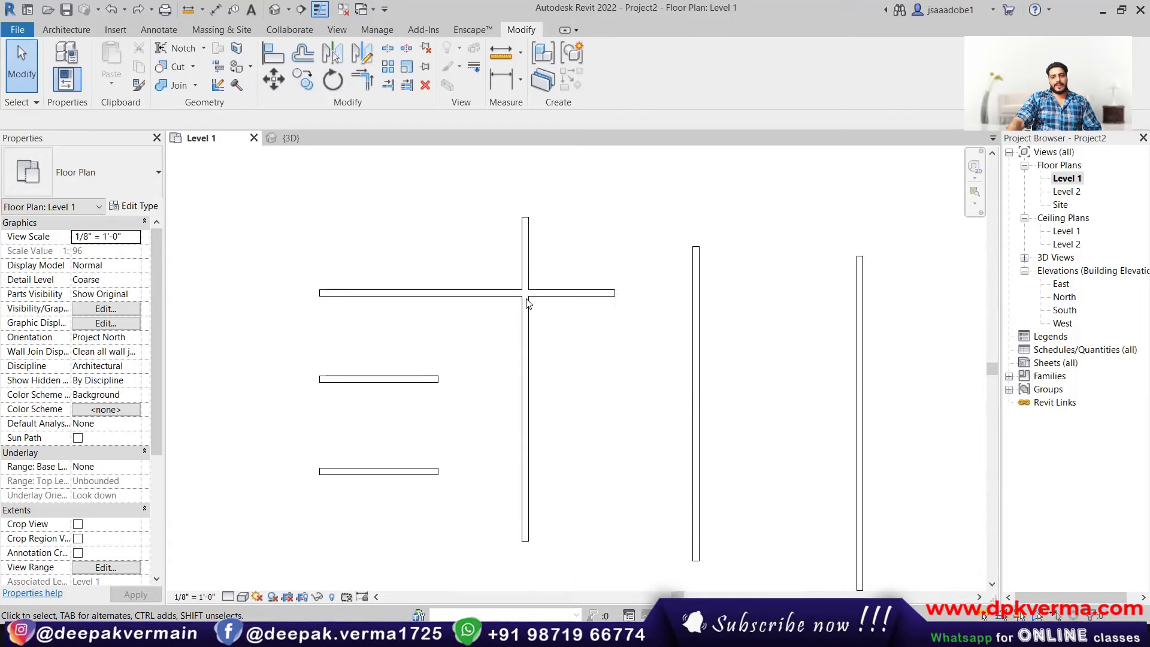
scroll(527, 297, down, 1)
scroll(486, 275, down, 1)
scroll(506, 298, down, 2)
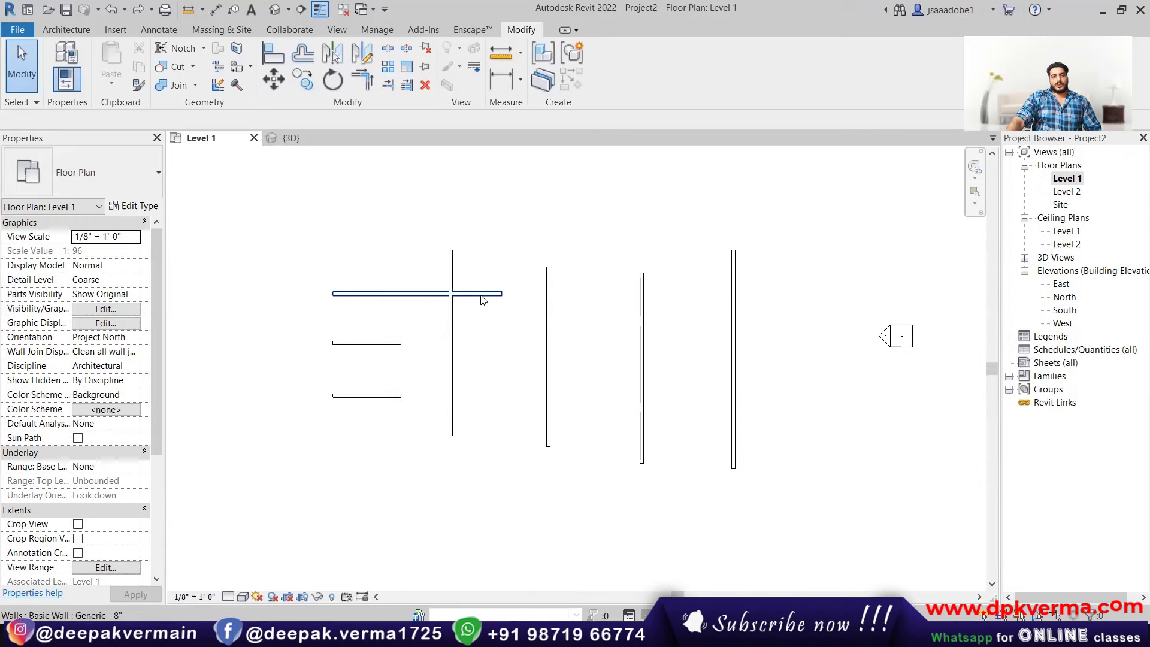
click(412, 294)
click(426, 88)
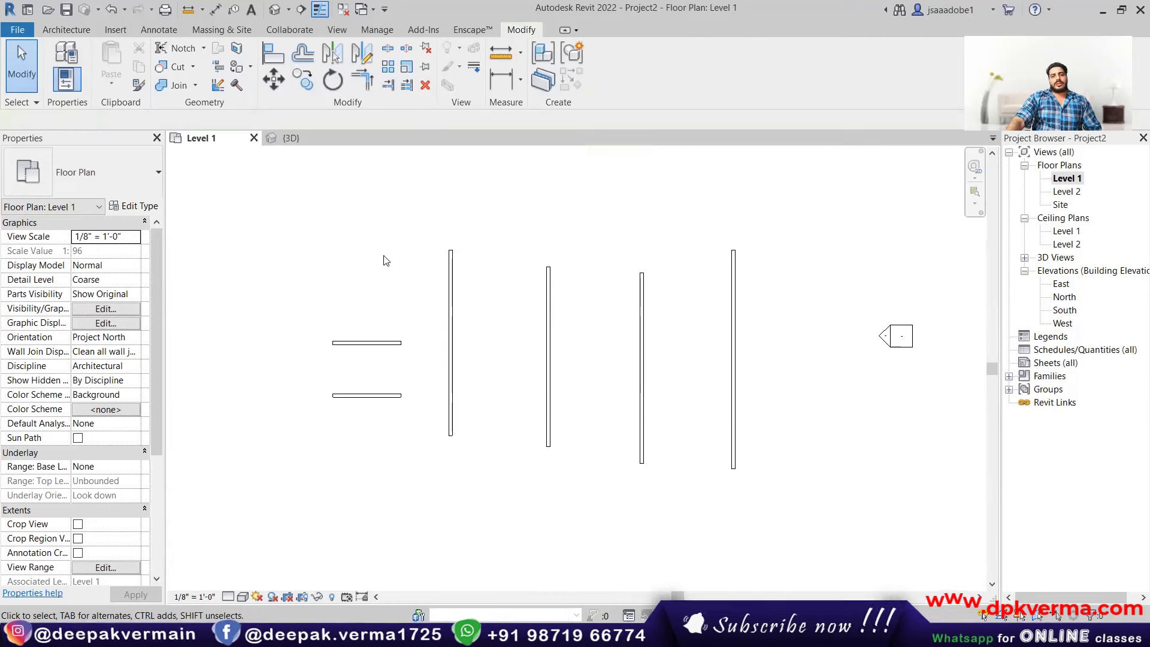
key(ctrl+z)
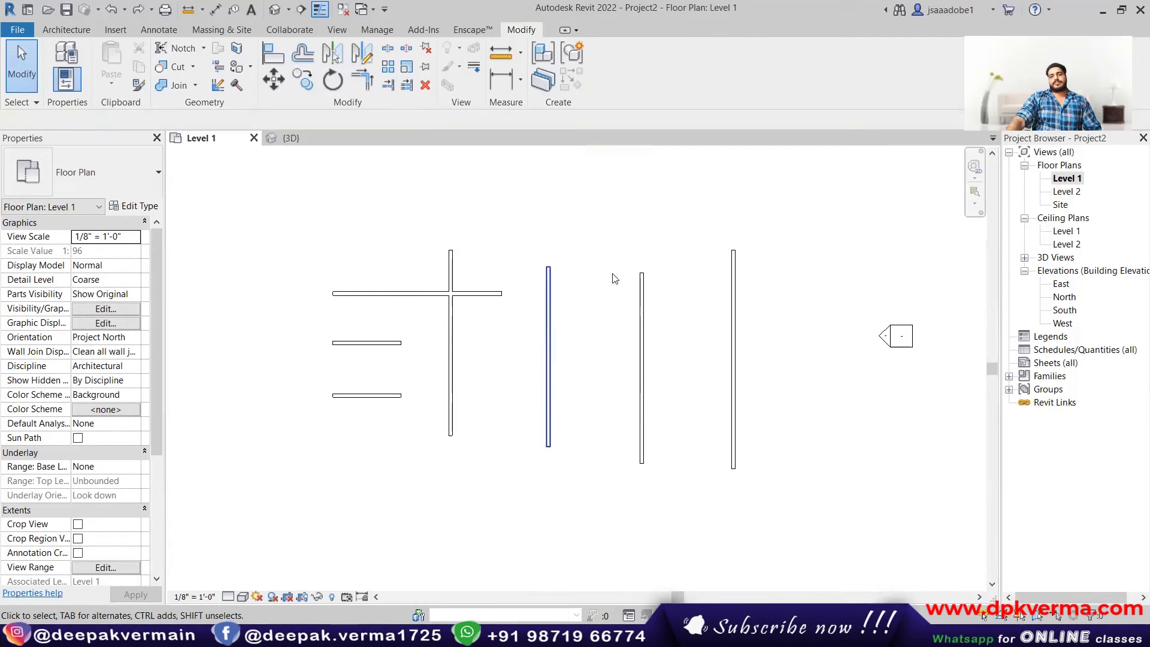
- Window-select and delete all seven walls, leaving the four elevation markers in view
drag(756, 250, 341, 418)
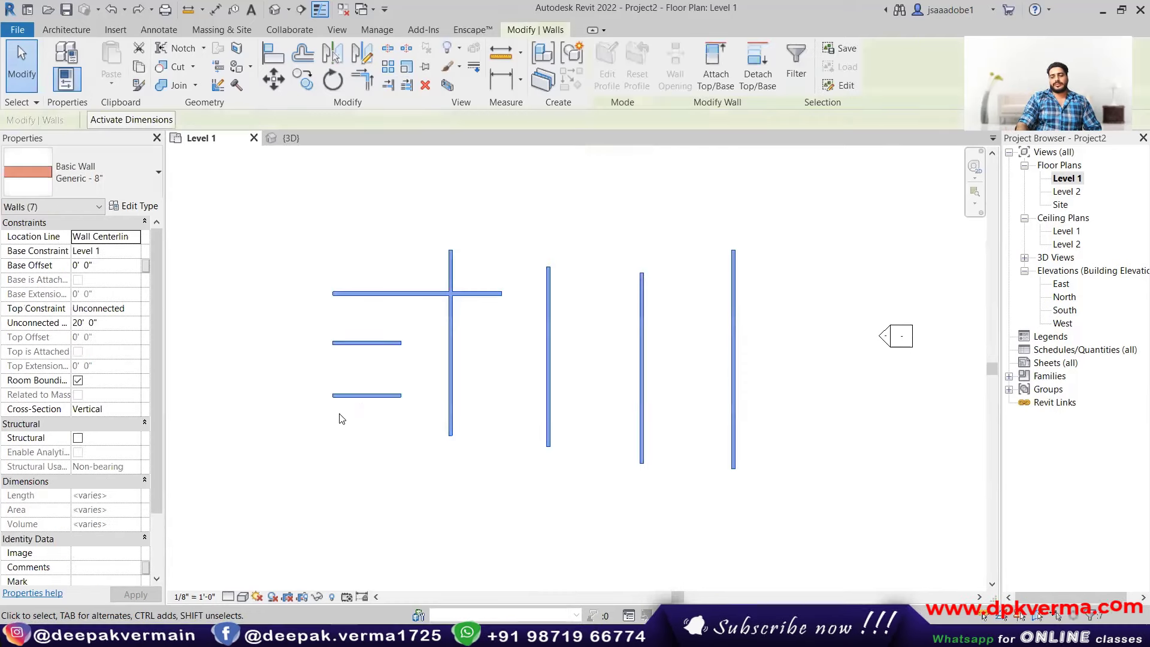
key(Delete)
mouse_move(342, 418)
middle_down()
mouse_move(383, 367)
mouse_move(555, 369)
middle_up()
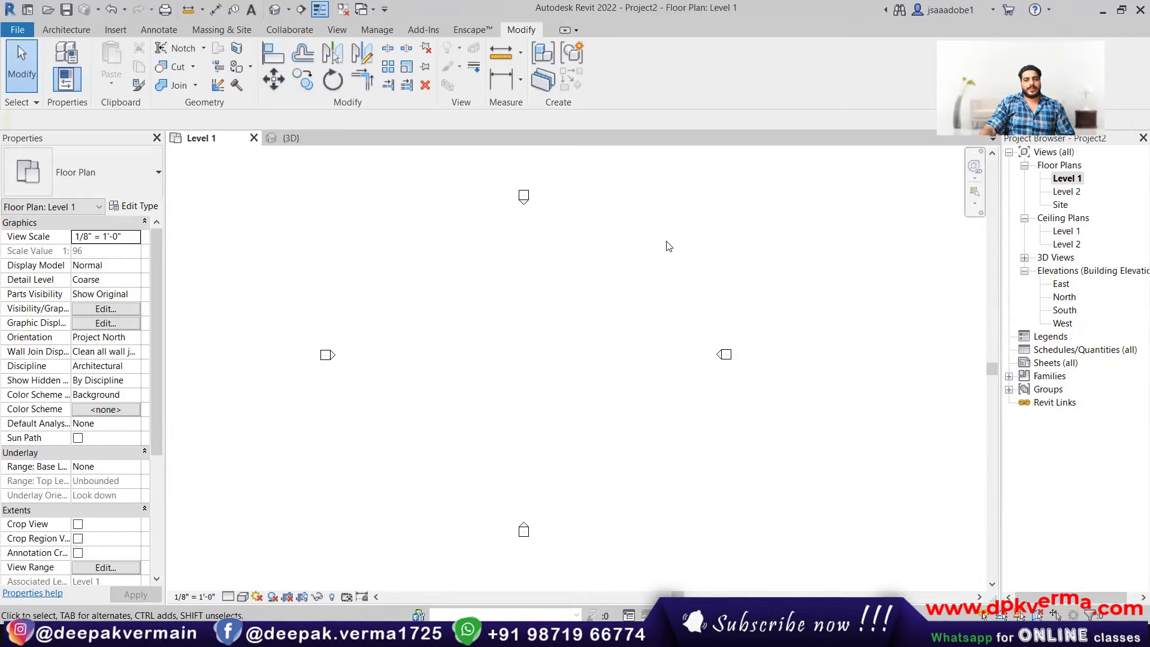
middle_drag(604, 298, 625, 293)
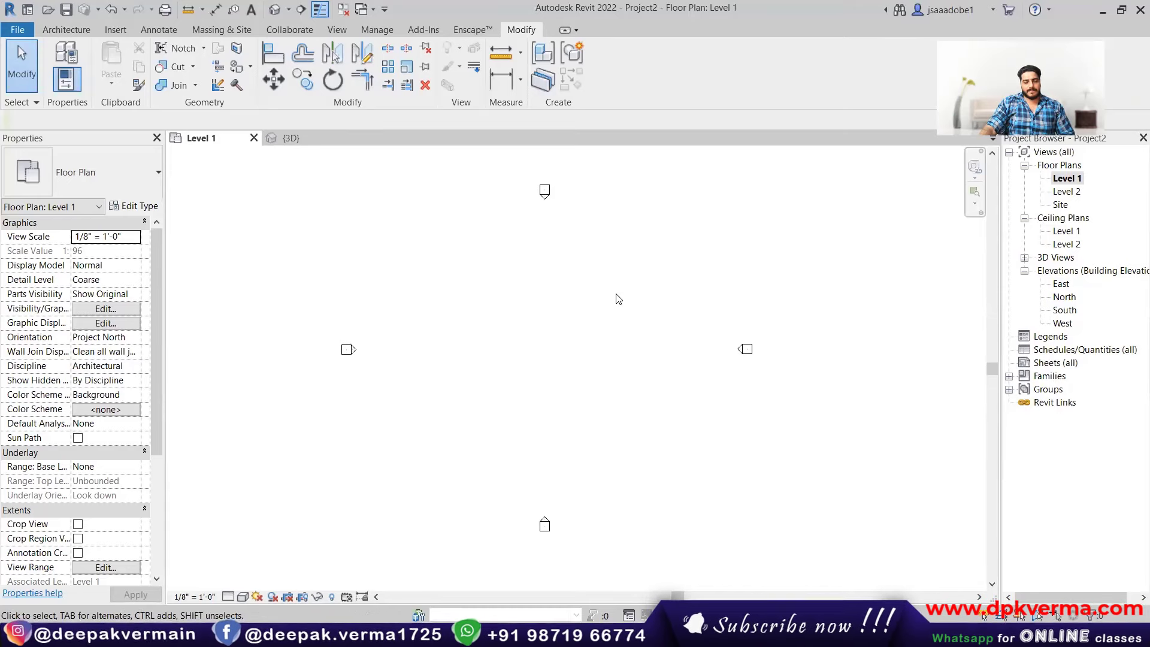
- Draw a 14'-6" horizontal wall on Level 1 with the Wall tool
click(66, 29)
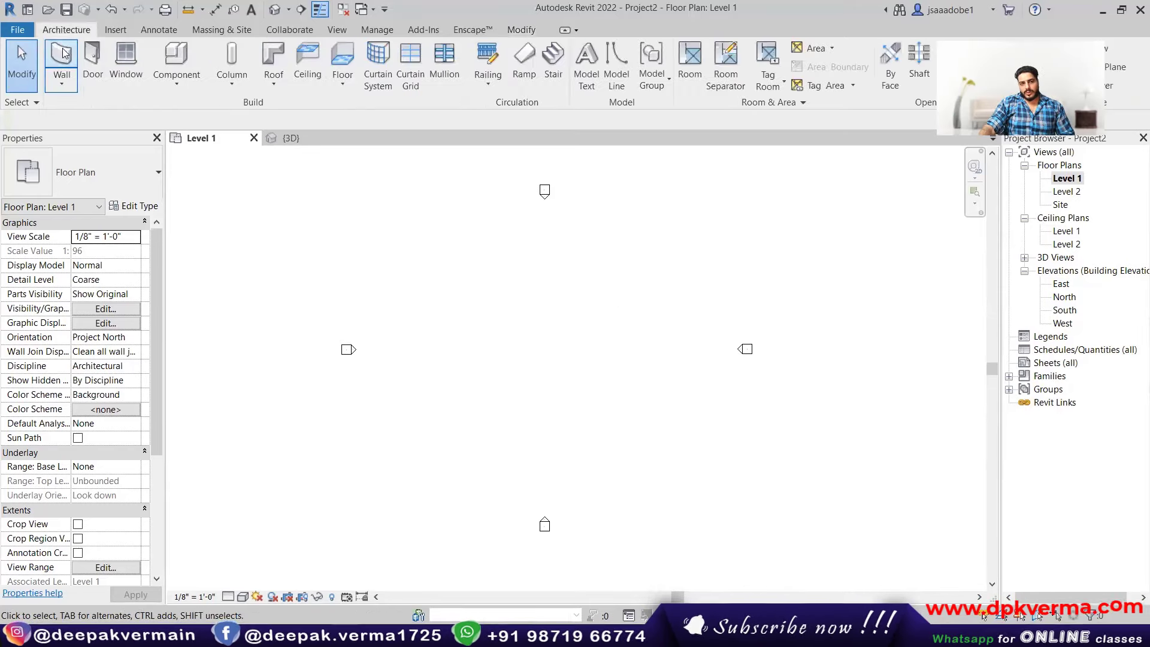
click(62, 66)
click(476, 310)
scroll(510, 308, up, 2)
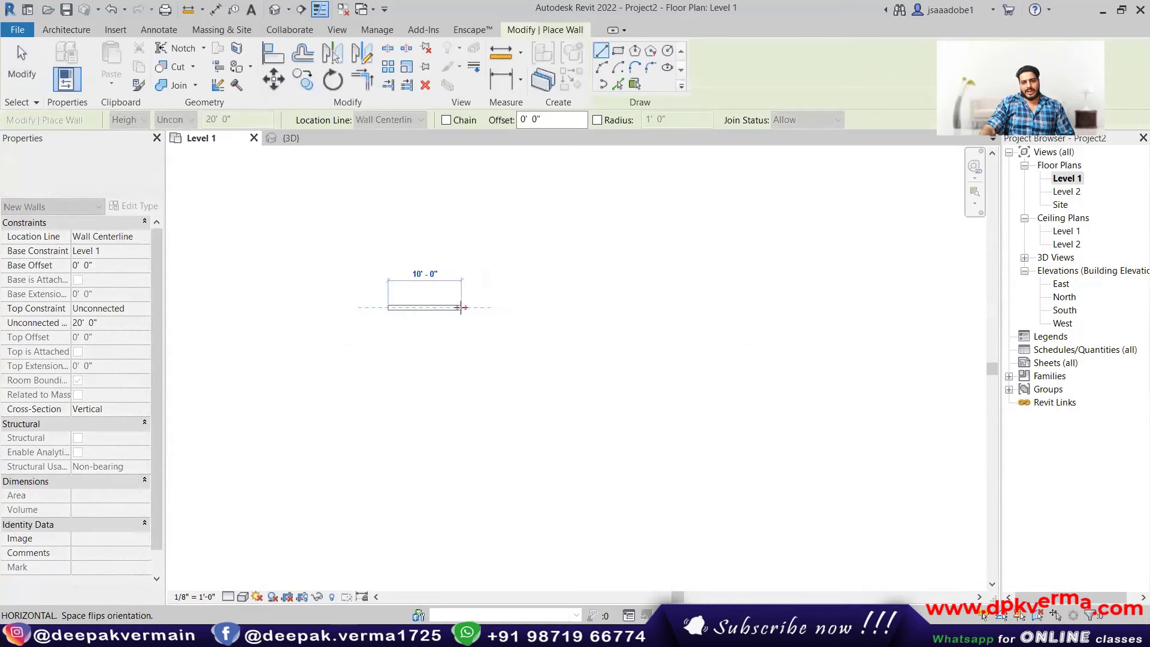
scroll(462, 306, up, 2)
click(520, 307)
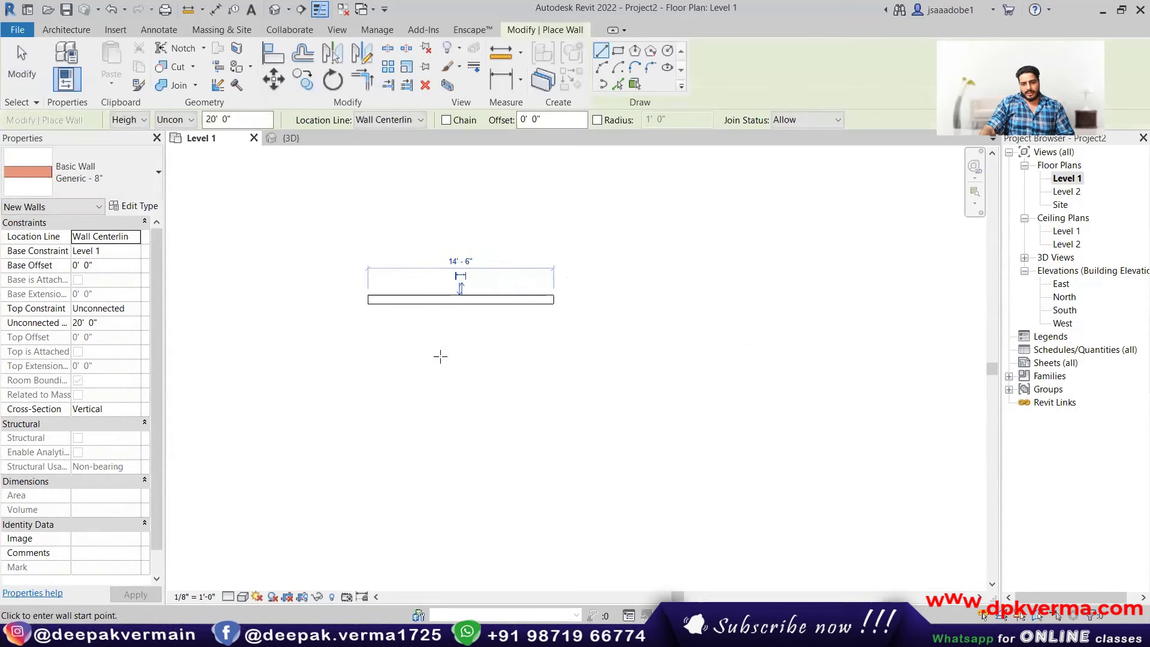
- Draw a vertical wall to the right, abandoning an unfinished second wall
click(368, 351)
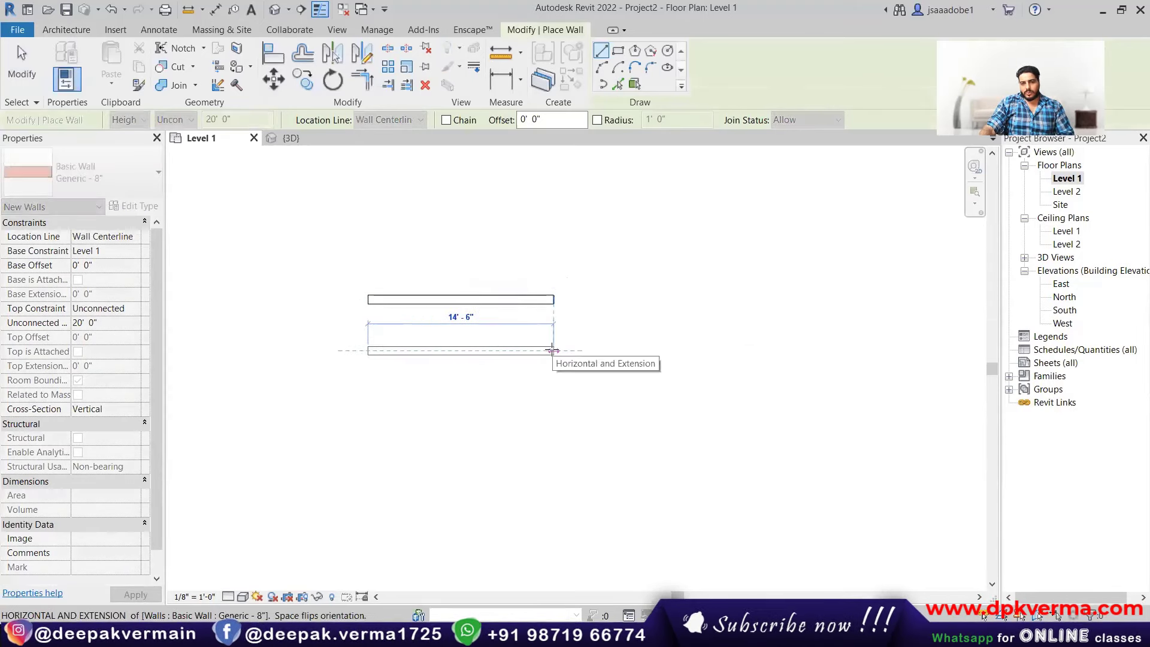
key(Escape)
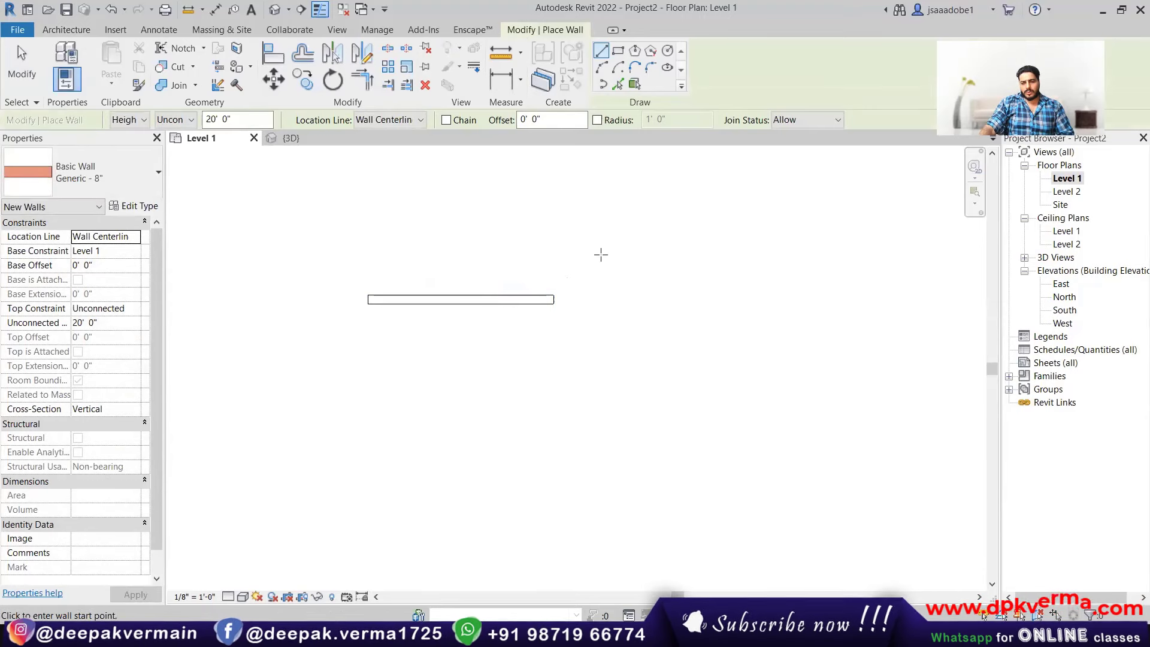
click(611, 234)
click(611, 407)
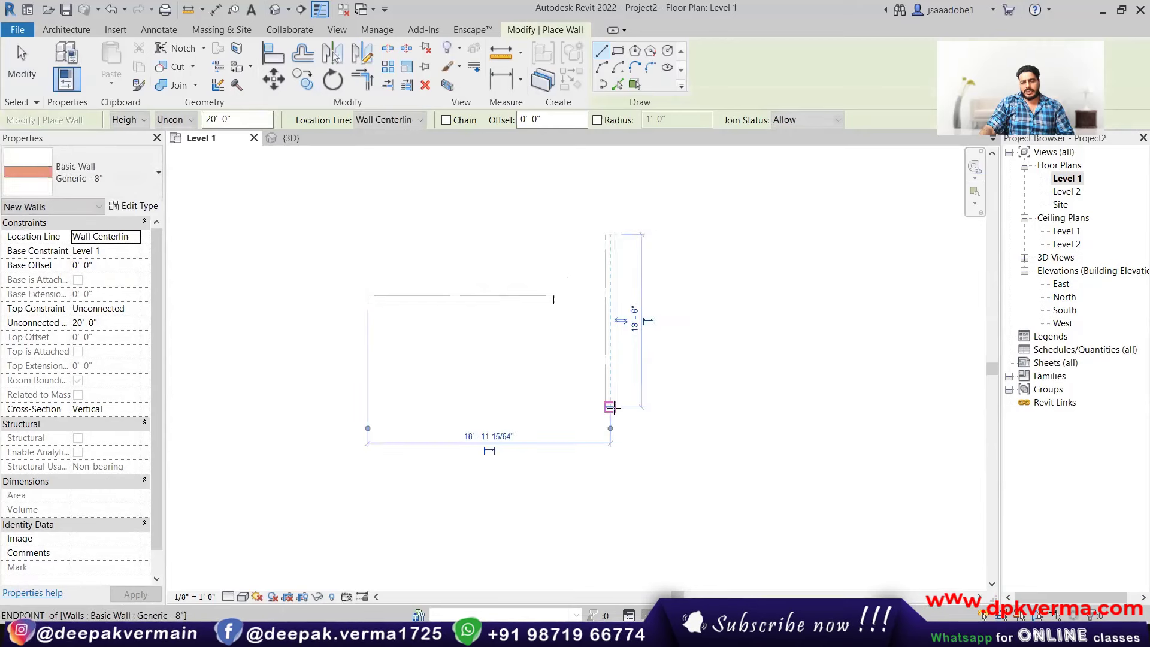
middle_drag(641, 407, 599, 423)
key(Escape)
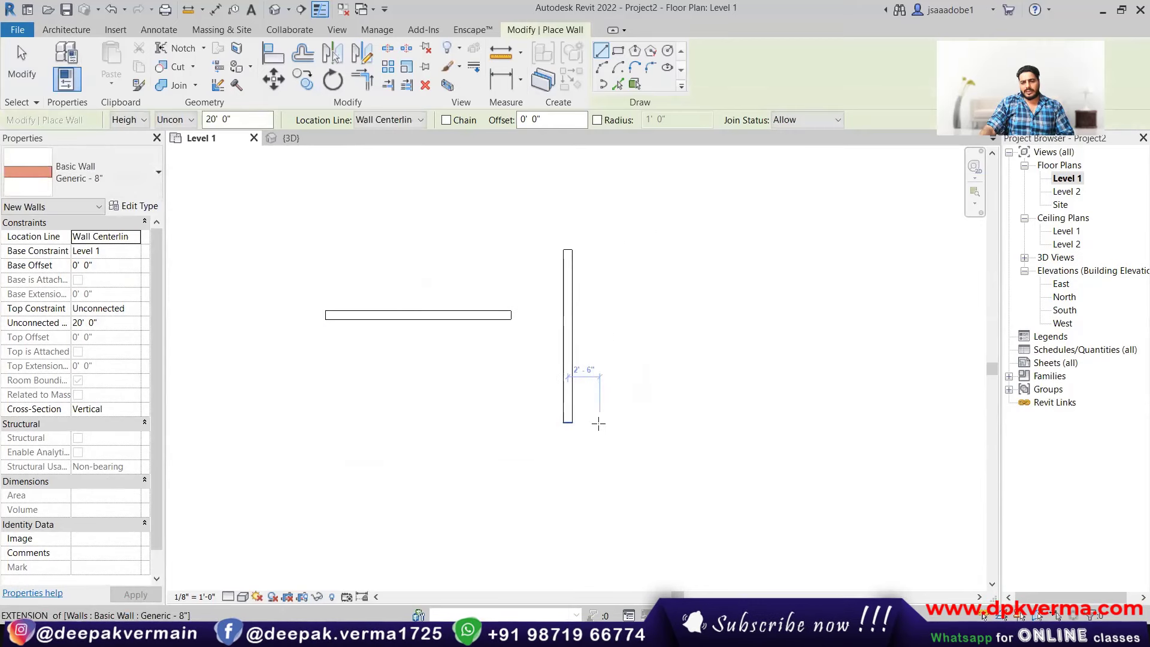
key(Escape)
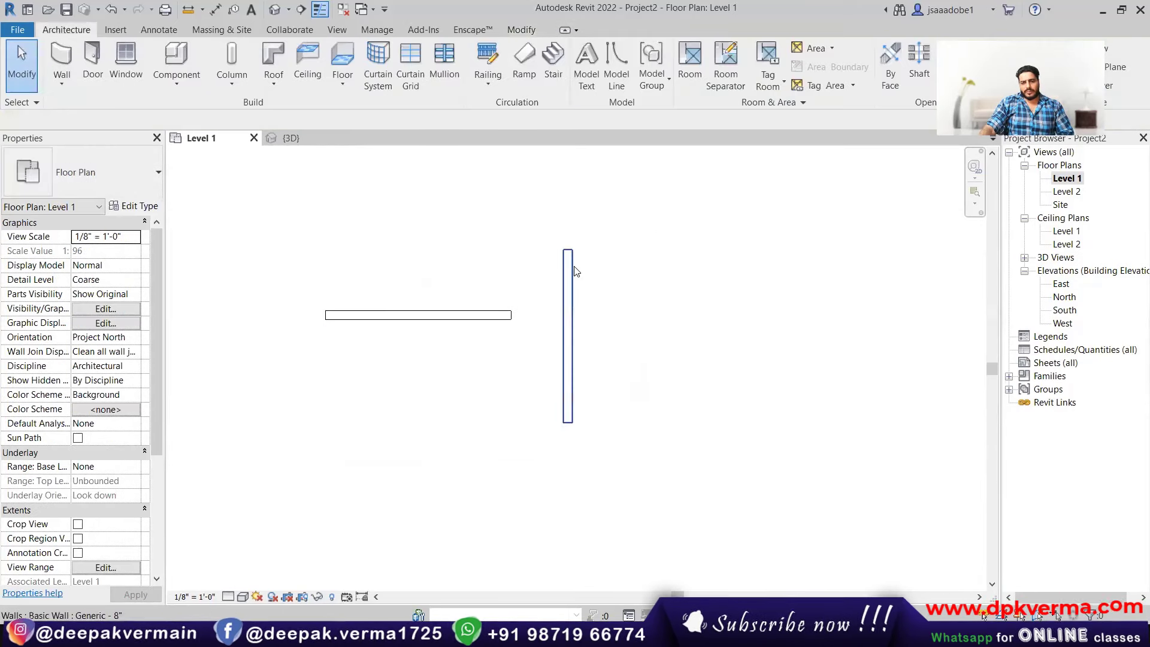
- Delete the vertical wall and draw a parallel horizontal wall below the first using WA
click(568, 260)
key(Delete)
key(w)
key(a)
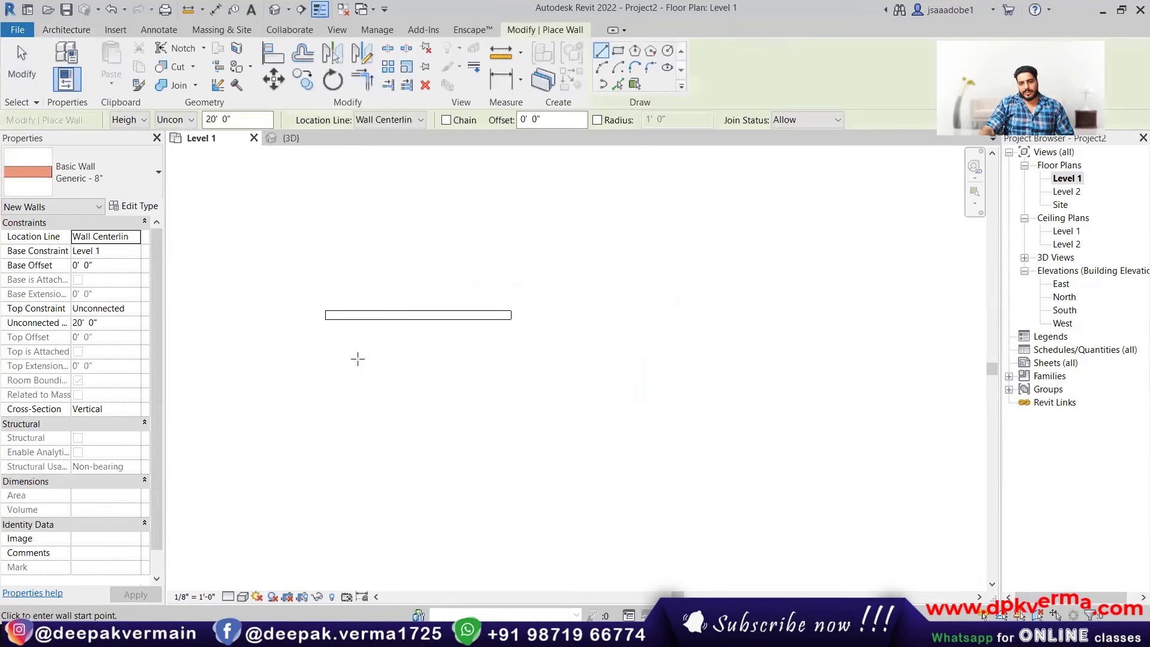
click(326, 398)
click(511, 397)
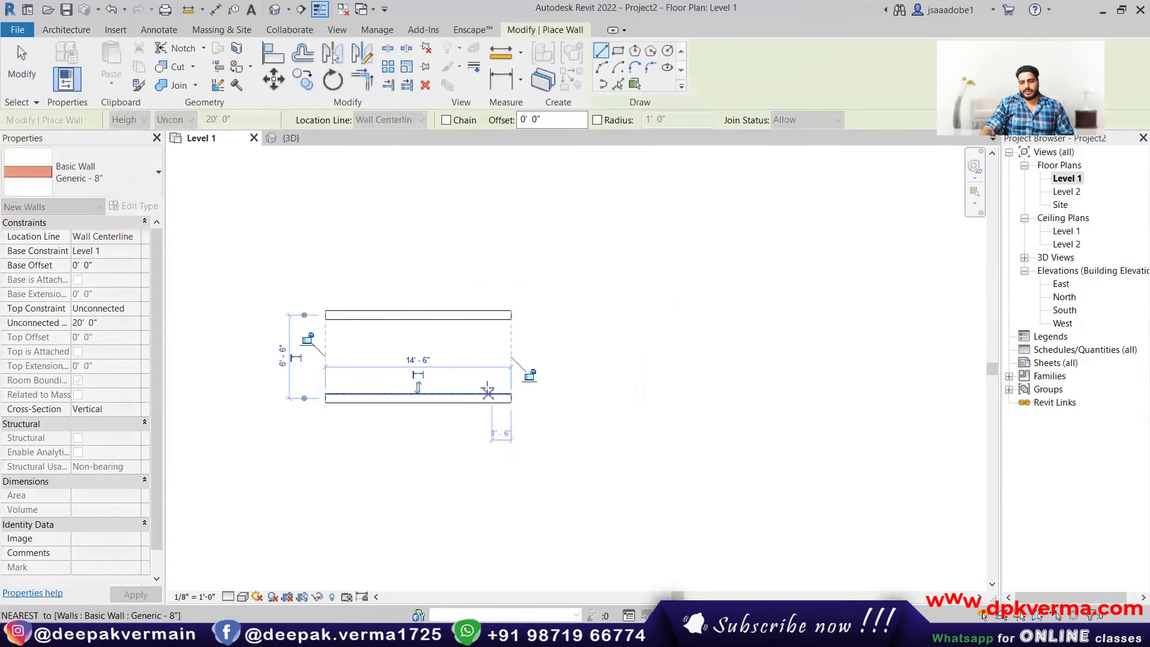
scroll(489, 386, up, 1)
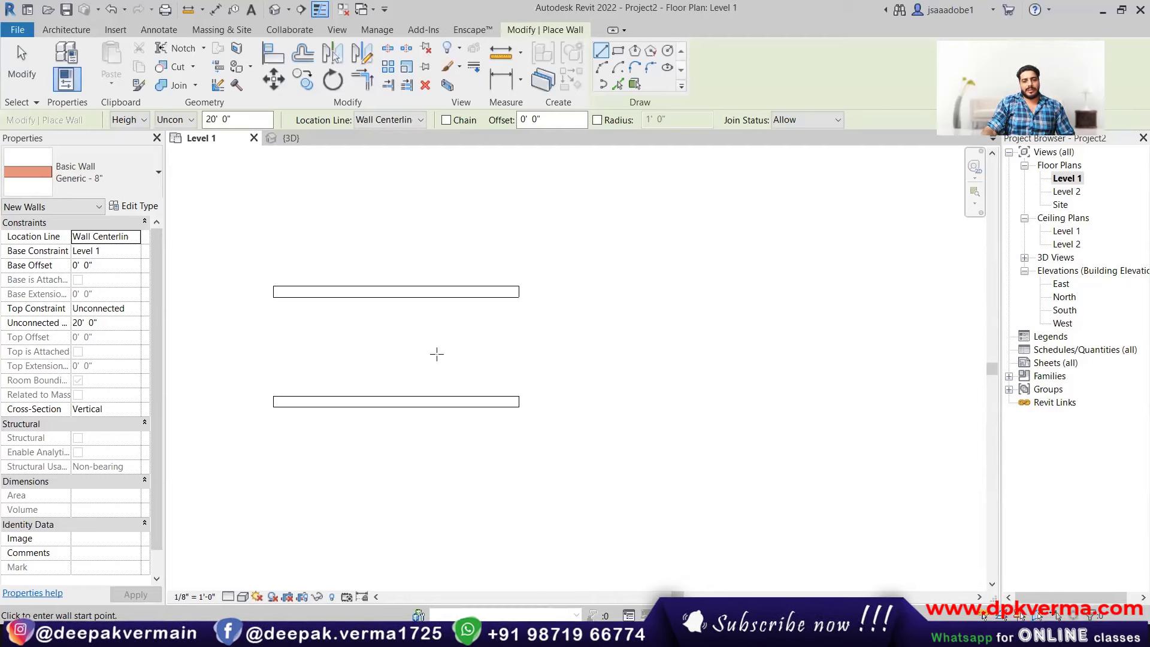
- Cancel the wall command and inspect the lower wall's dimensions, then deselect it
middle_drag(444, 358, 510, 332)
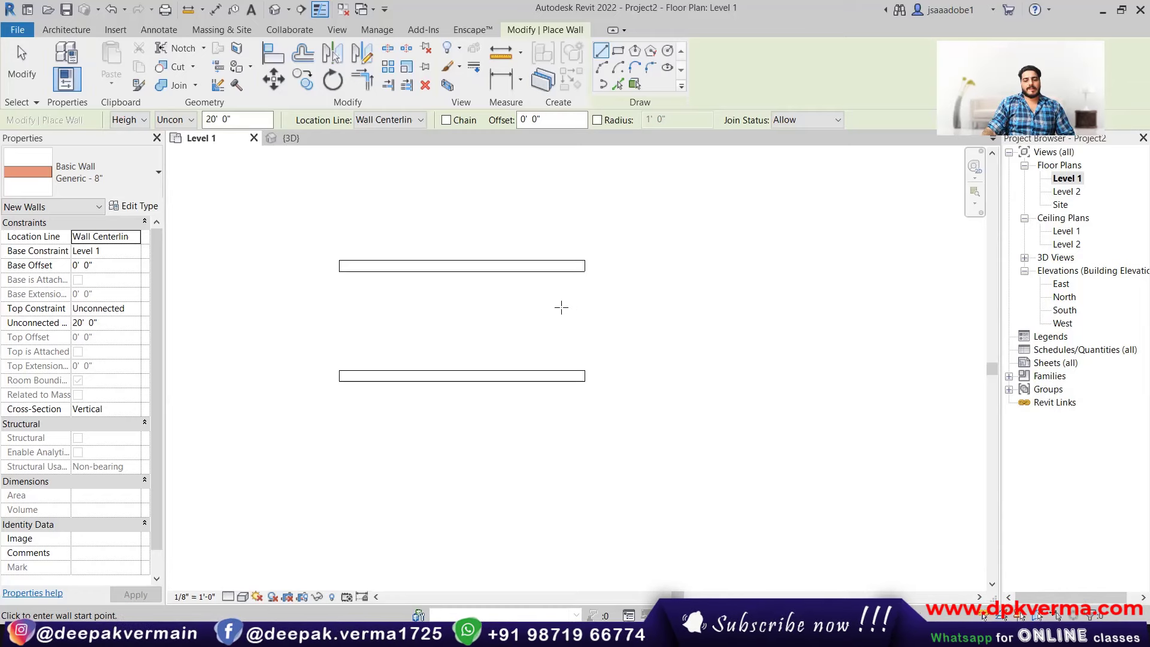
right_click(646, 264)
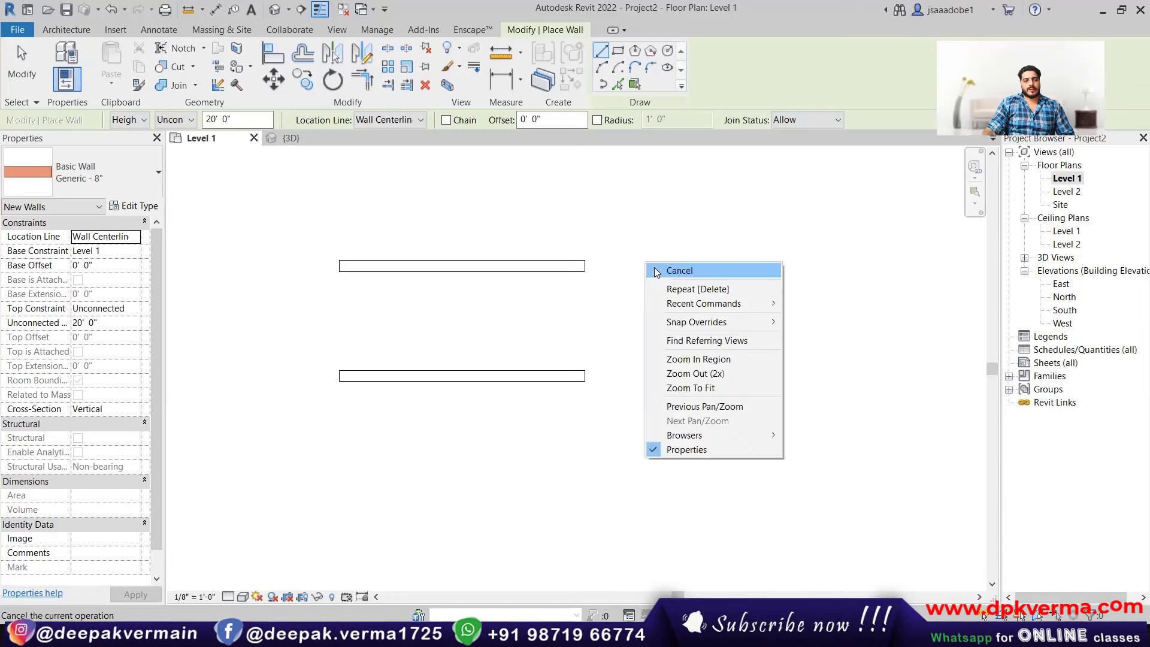
click(657, 271)
right_click(657, 270)
click(671, 277)
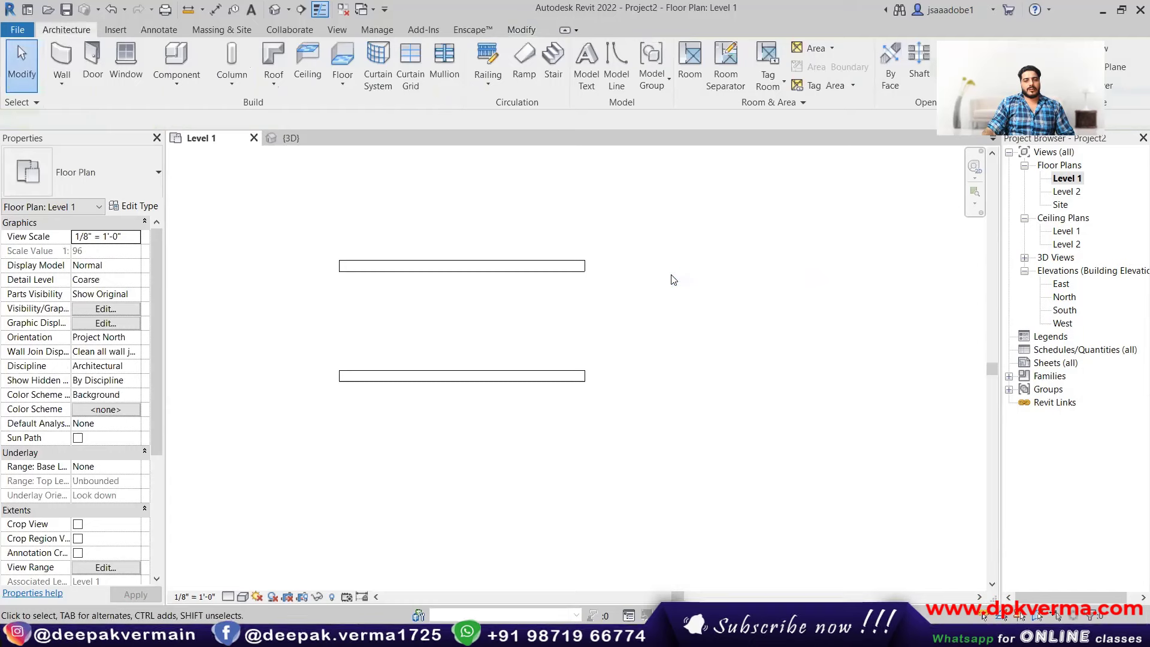
click(584, 375)
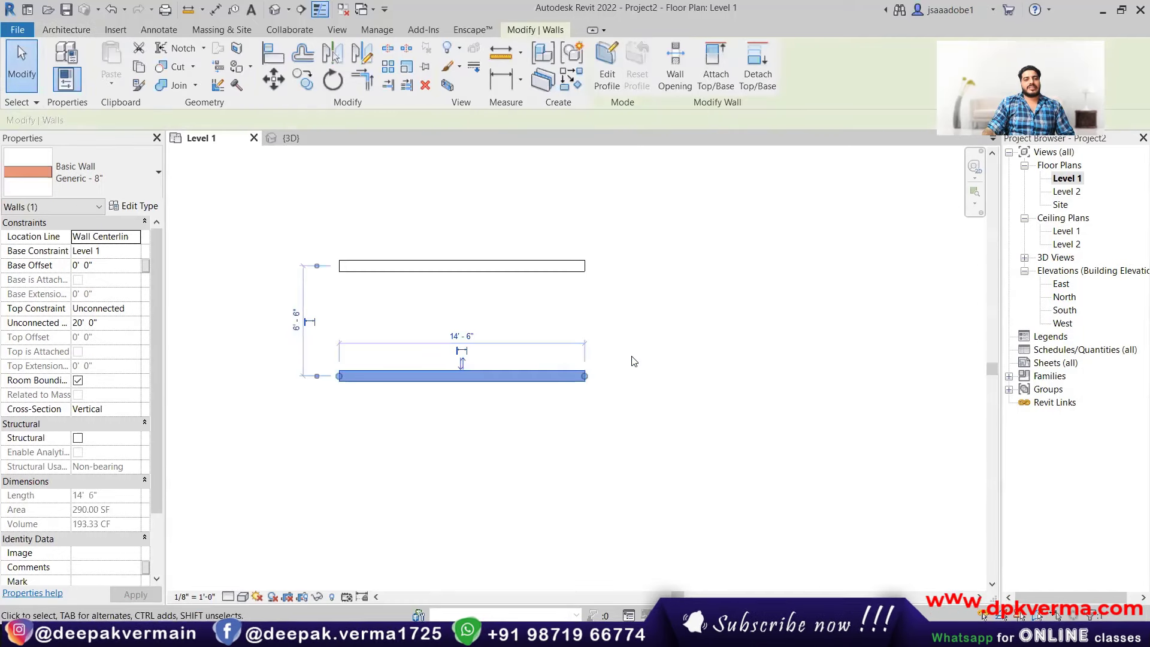
click(611, 336)
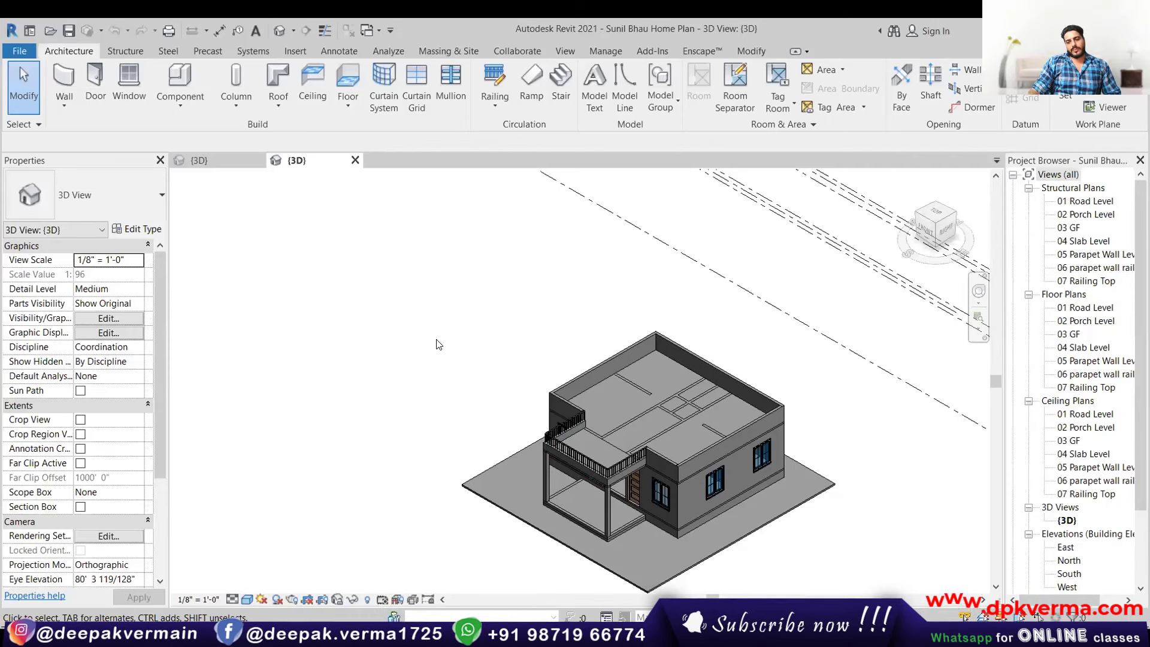
mouse_move(539, 441)
shift+middle_down()
mouse_move(572, 443)
mouse_move(560, 375)
mouse_move(488, 409)
mouse_move(532, 404)
mouse_move(584, 425)
mouse_move(536, 357)
mouse_move(535, 325)
shift+middle_up()
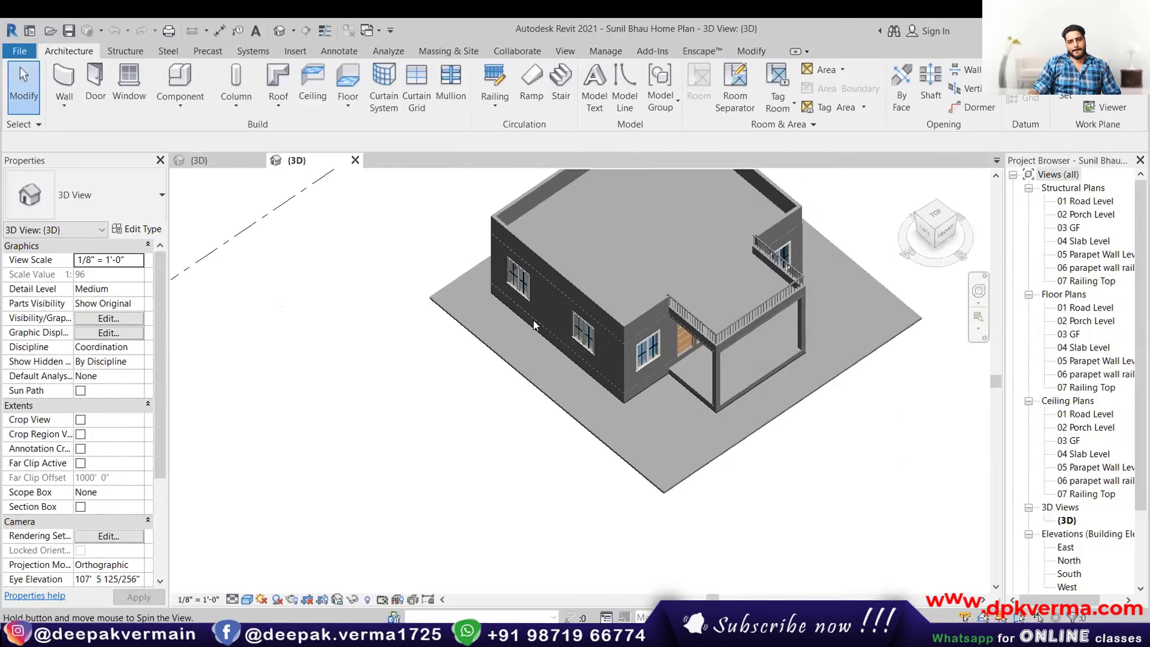
scroll(535, 327, up, 2)
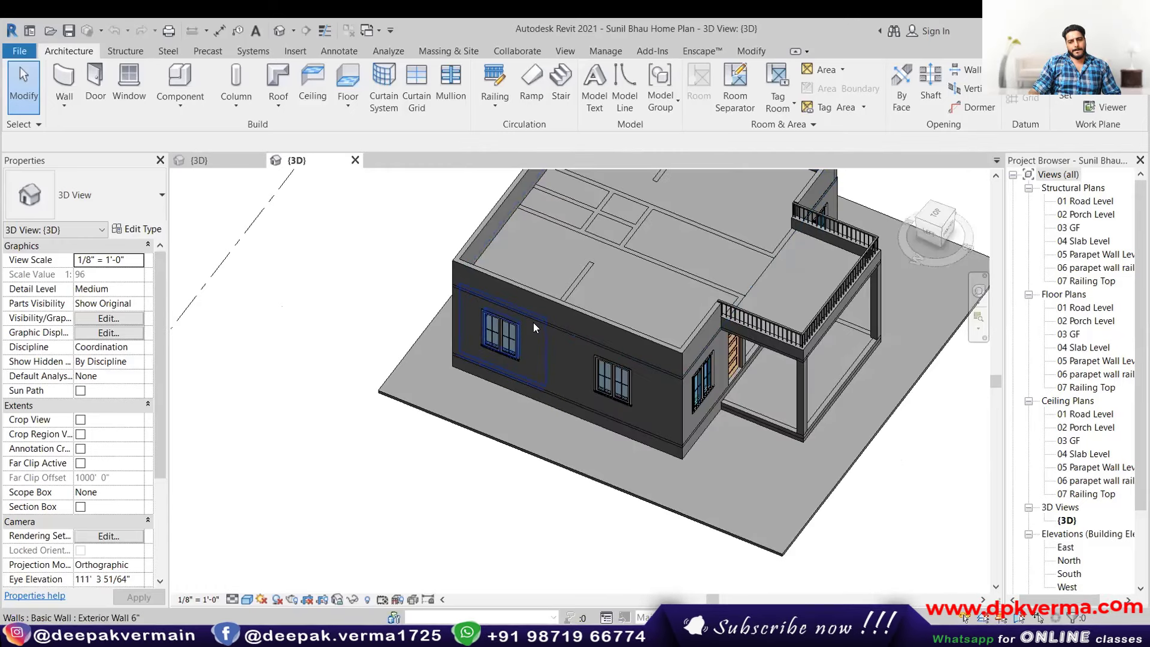
click(535, 327)
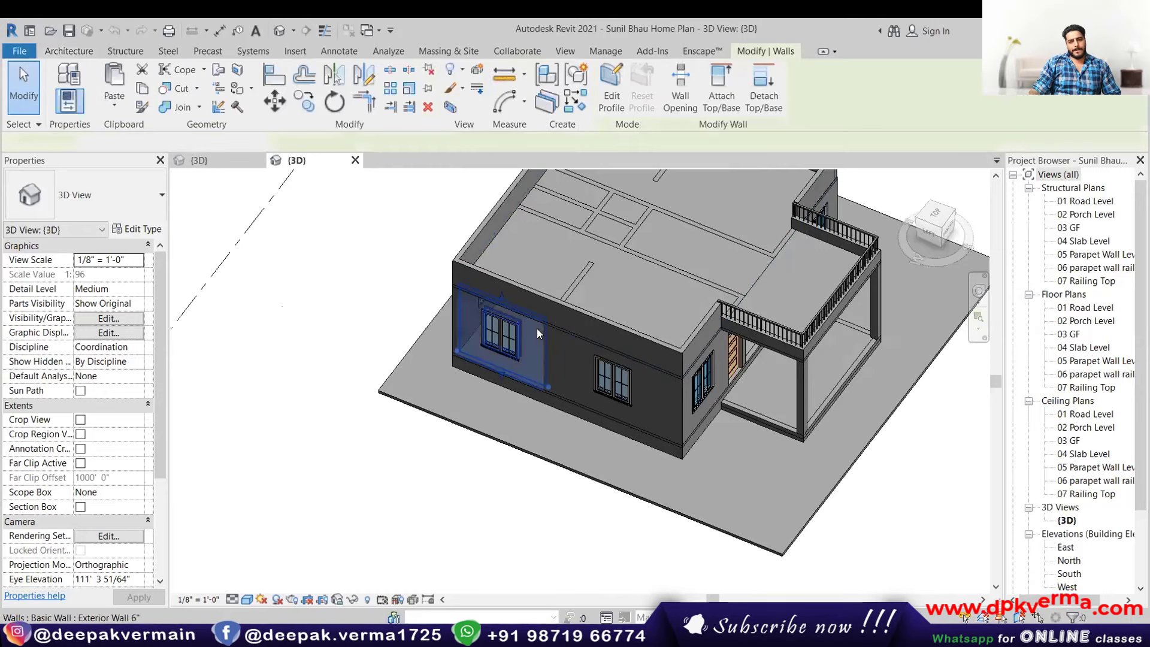
key(Escape)
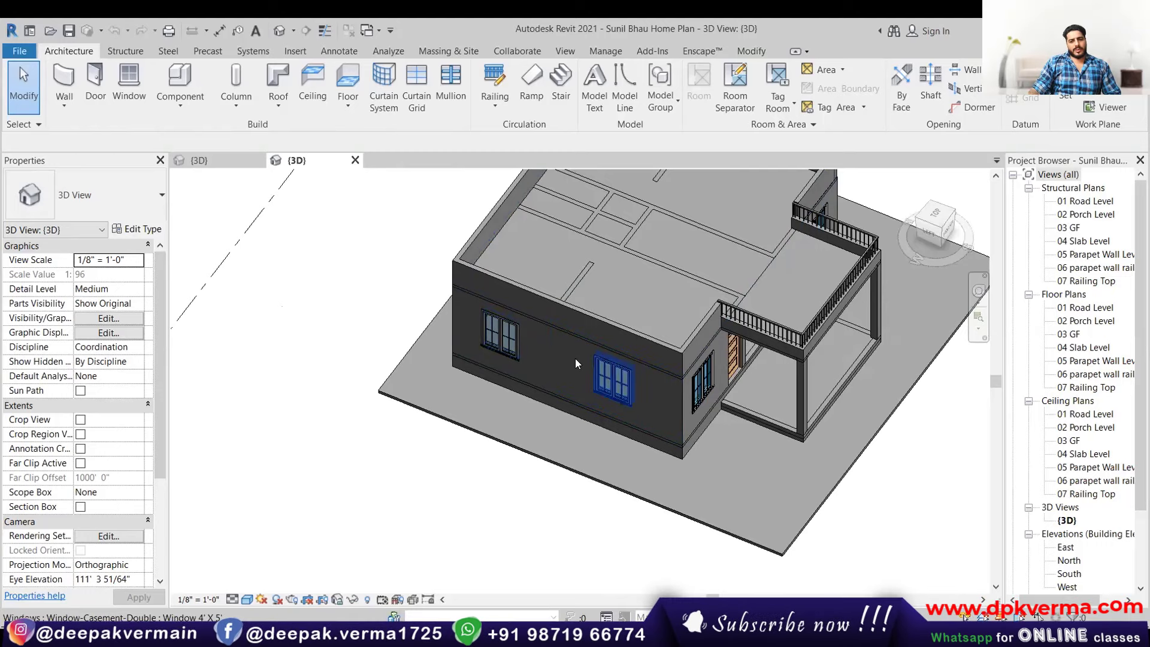
click(543, 349)
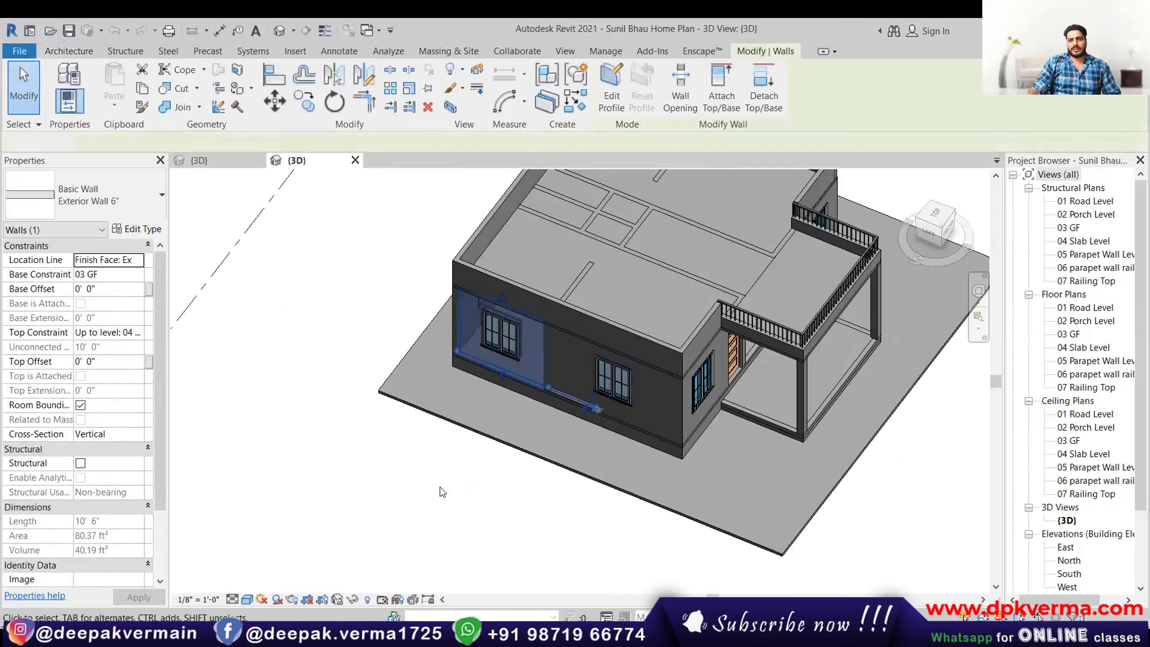
key(Escape)
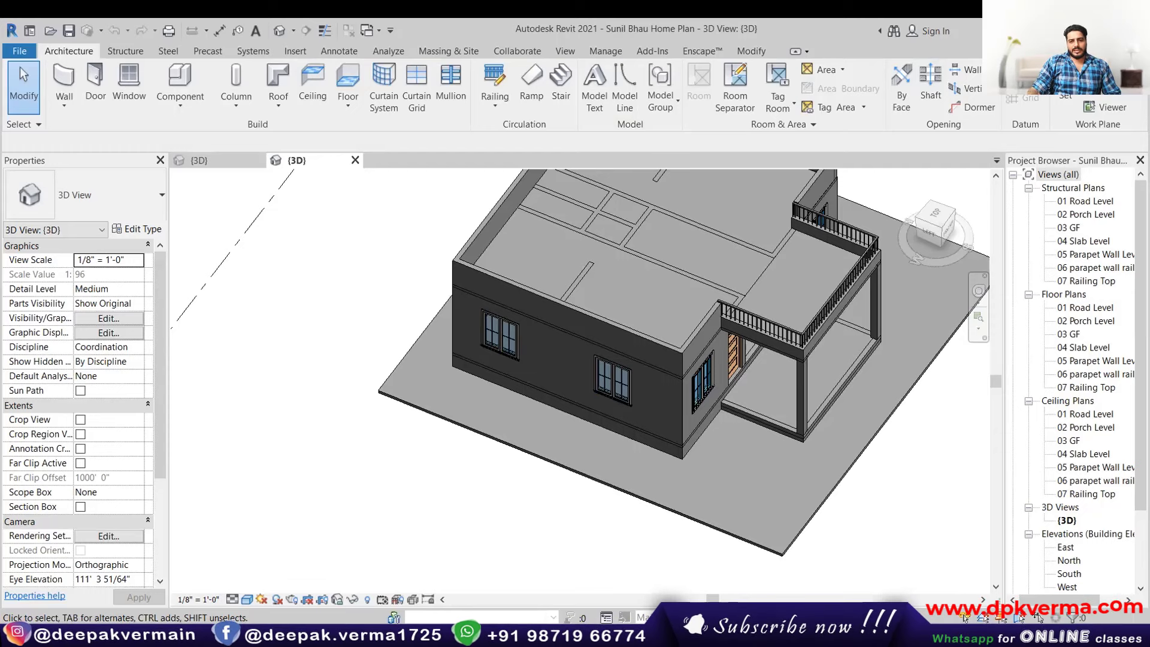
scroll(574, 356, up, 1)
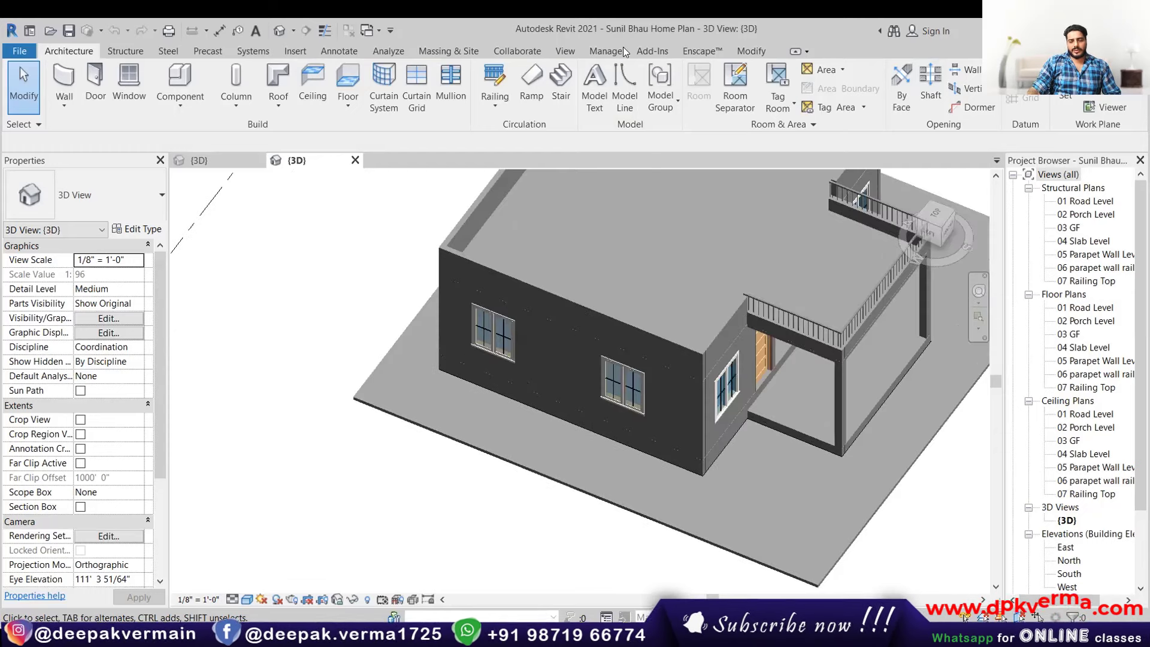
scroll(574, 356, up, 1)
scroll(571, 357, up, 1)
scroll(565, 344, up, 1)
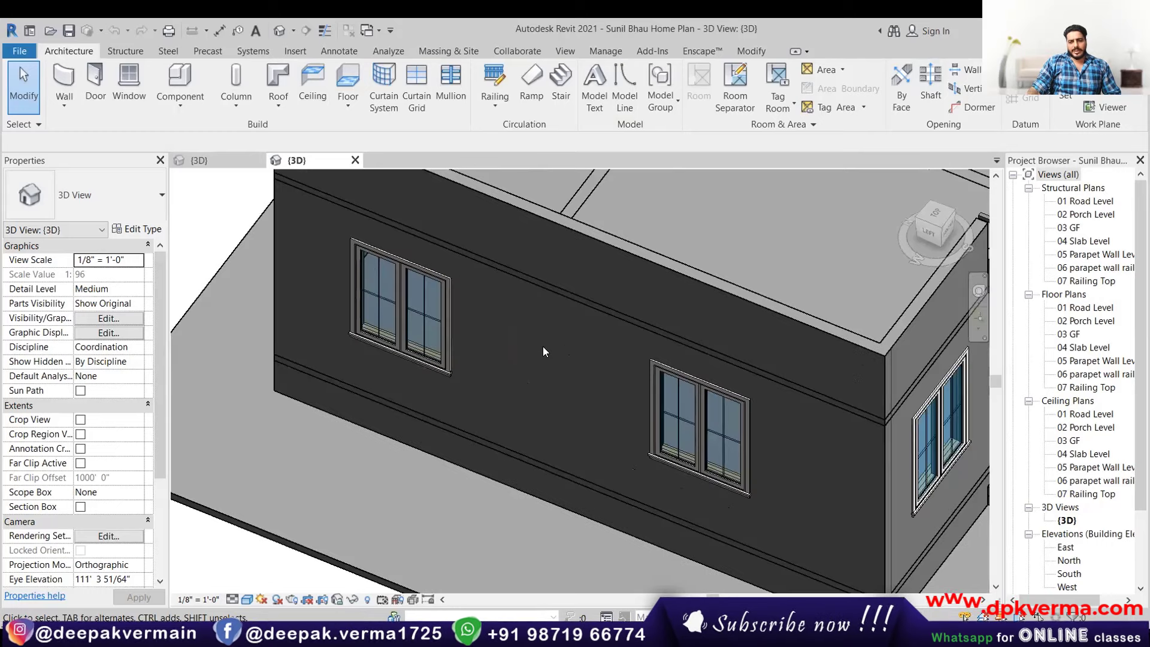
scroll(509, 419, up, 1)
mouse_move(490, 443)
shift+middle_down()
mouse_move(552, 416)
mouse_move(430, 379)
mouse_move(387, 526)
shift+middle_up()
scroll(392, 482, down, 1)
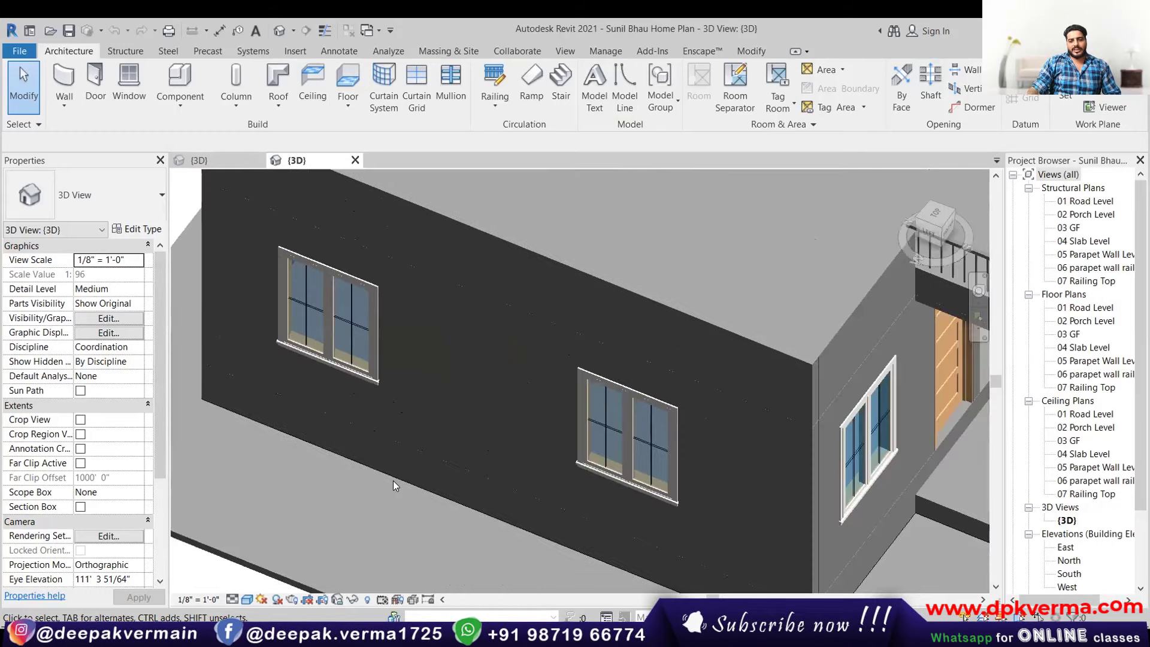
click(414, 445)
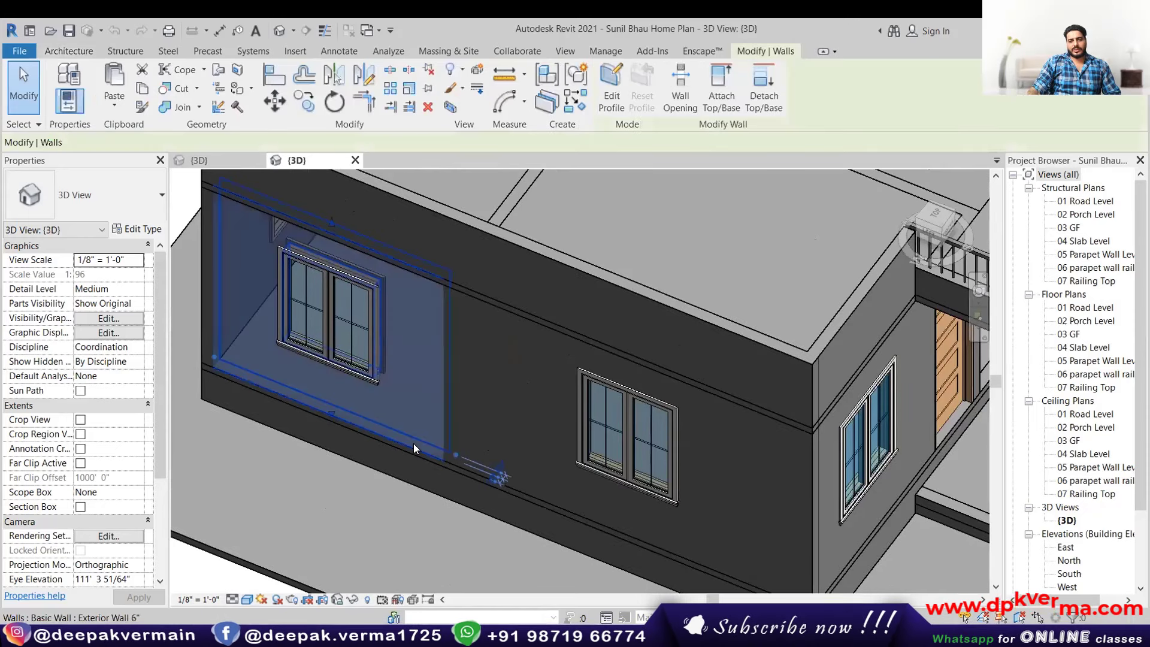
- Open the 03 GF structural plan and zoom into the wall junction, previewing connected walls
double_click(1069, 228)
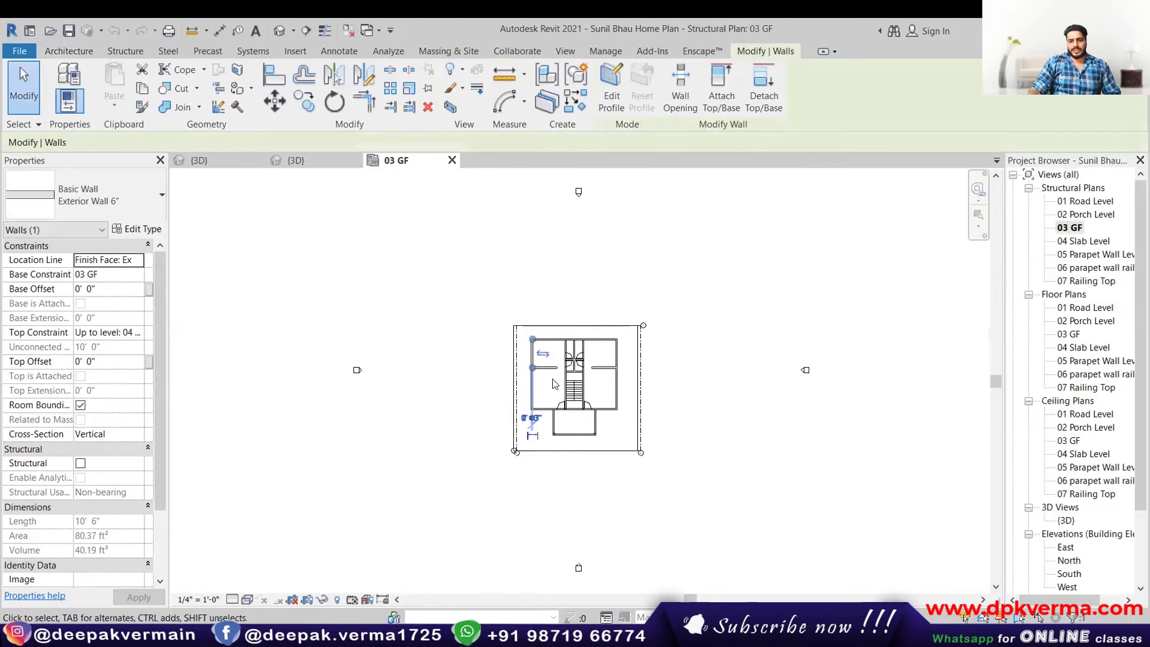
scroll(536, 373, up, 2)
scroll(528, 366, up, 2)
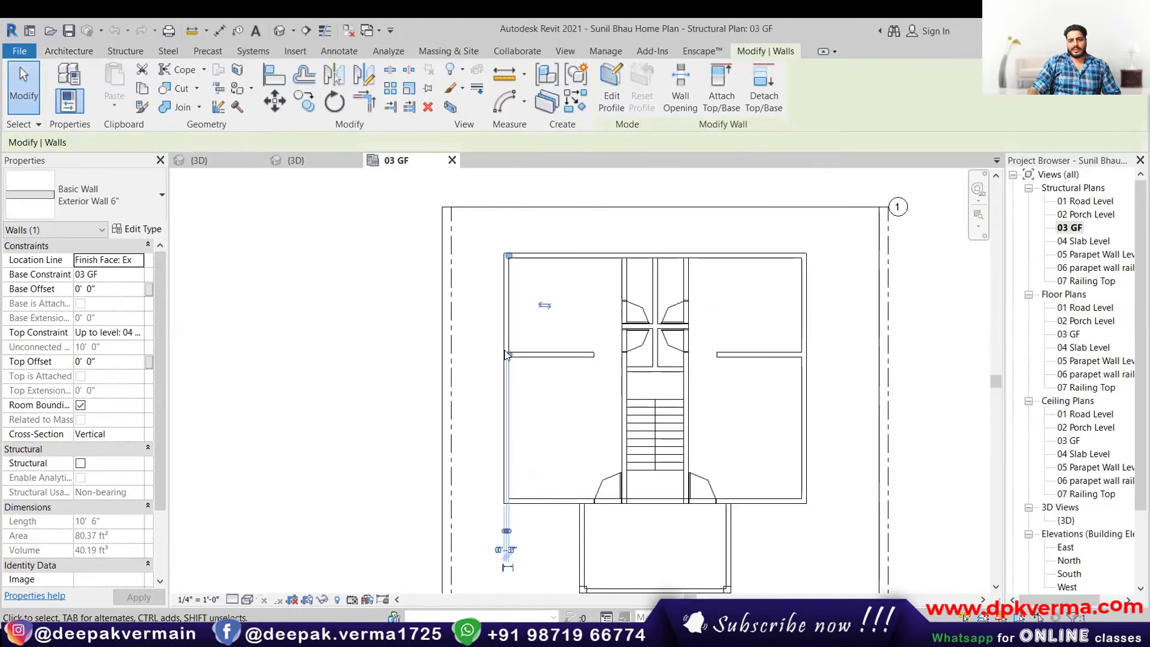
scroll(506, 355, up, 3)
scroll(483, 346, up, 3)
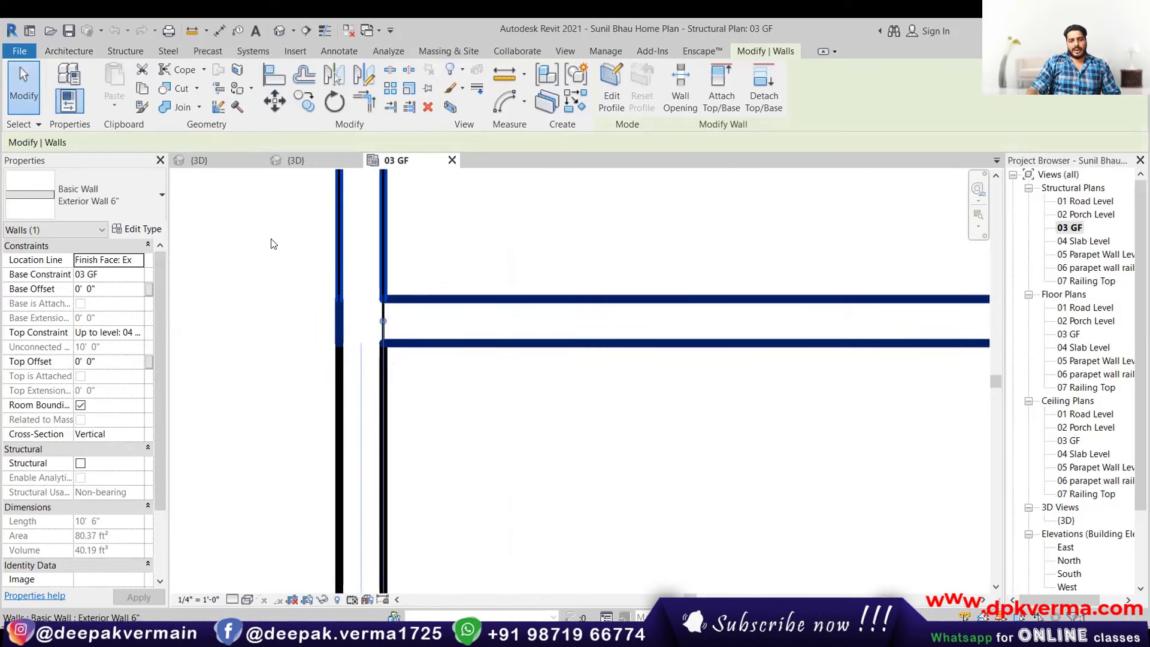
scroll(281, 318, up, 2)
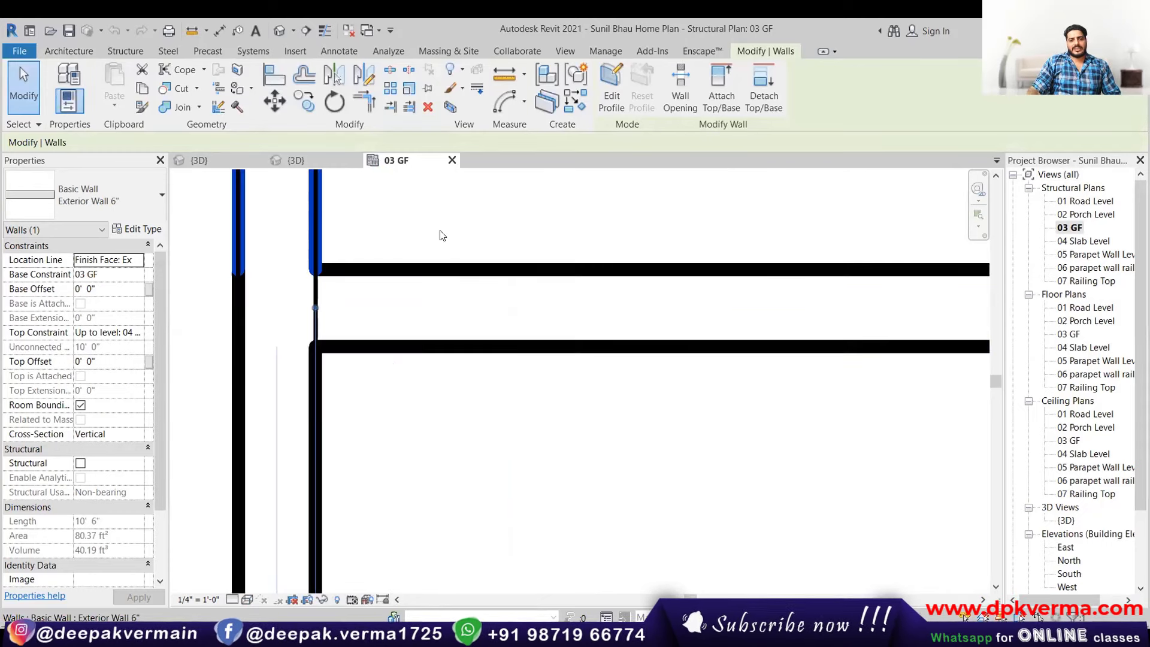
key(Tab)
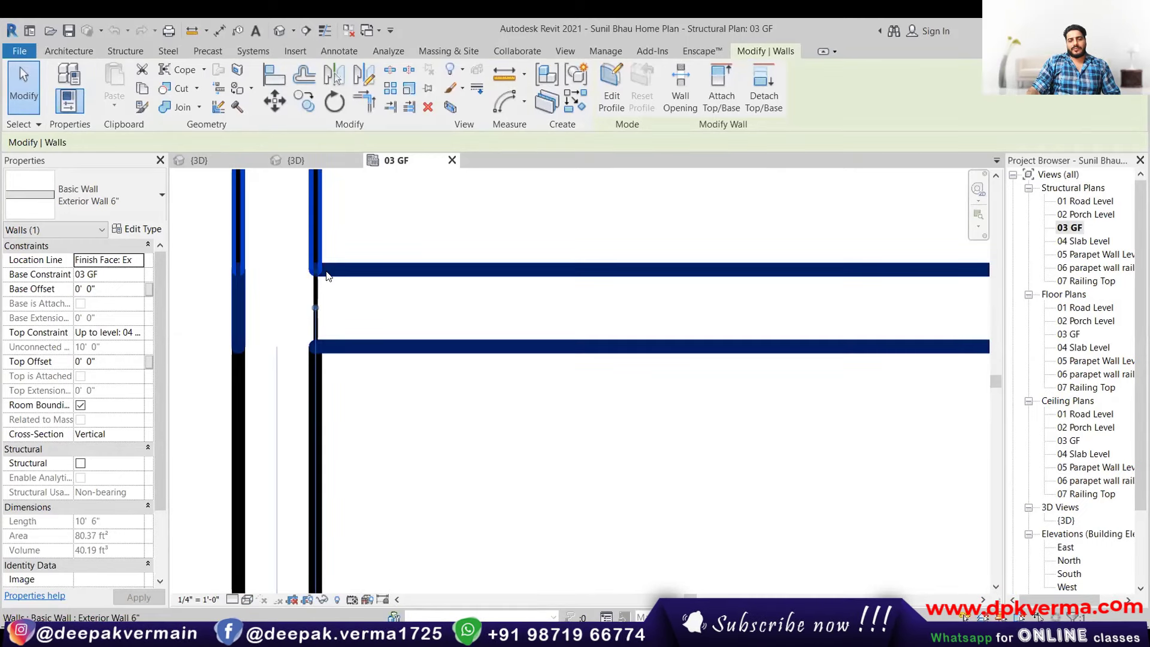
scroll(366, 275, up, 1)
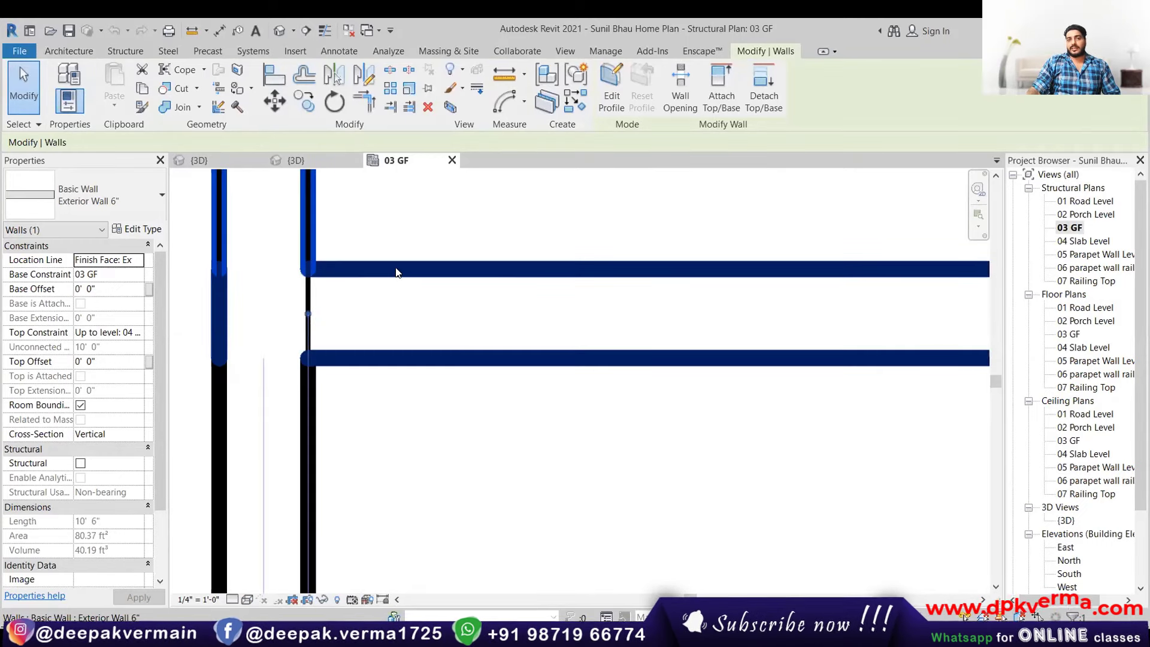
scroll(395, 273, down, 1)
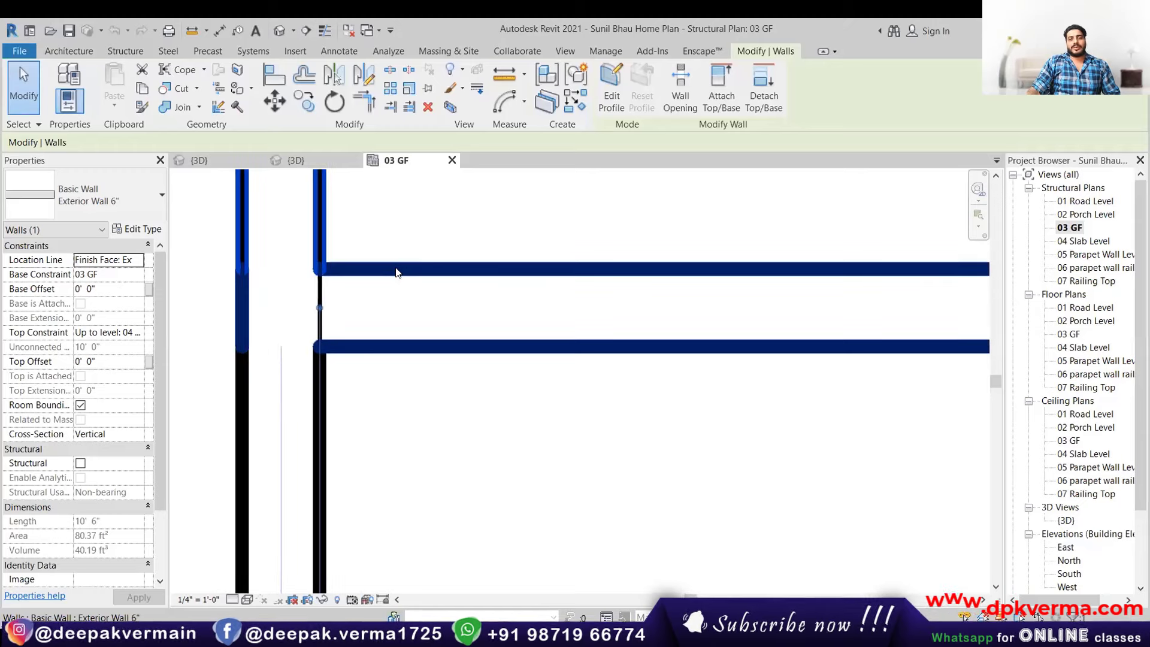
scroll(372, 275, down, 1)
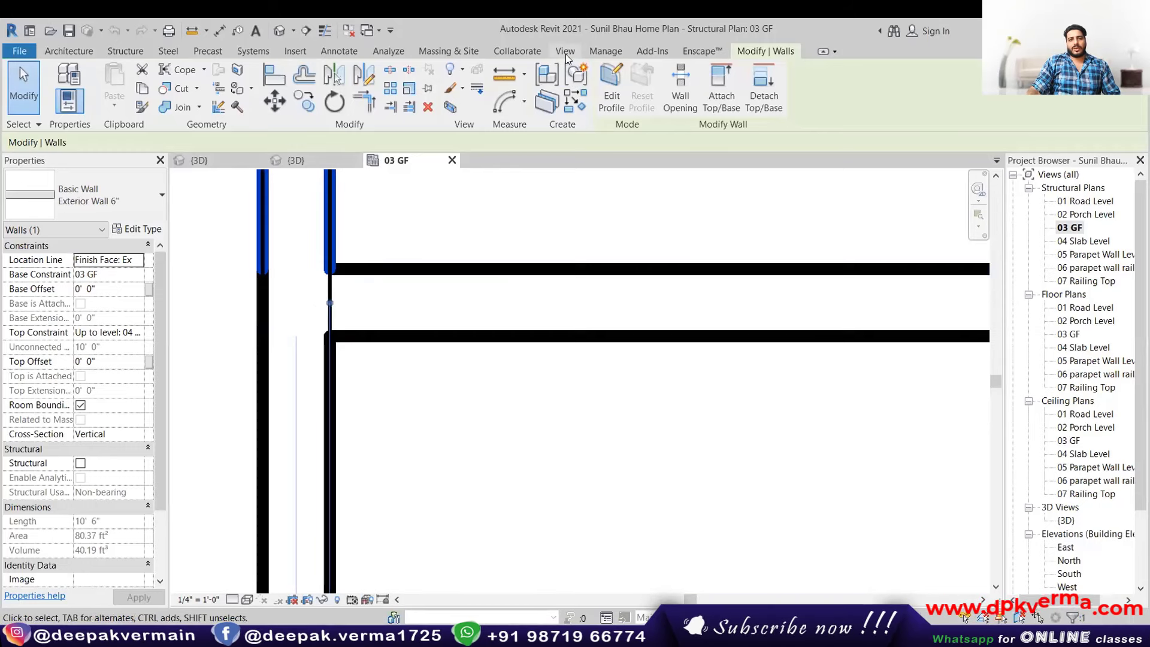
scroll(251, 114, up, 4)
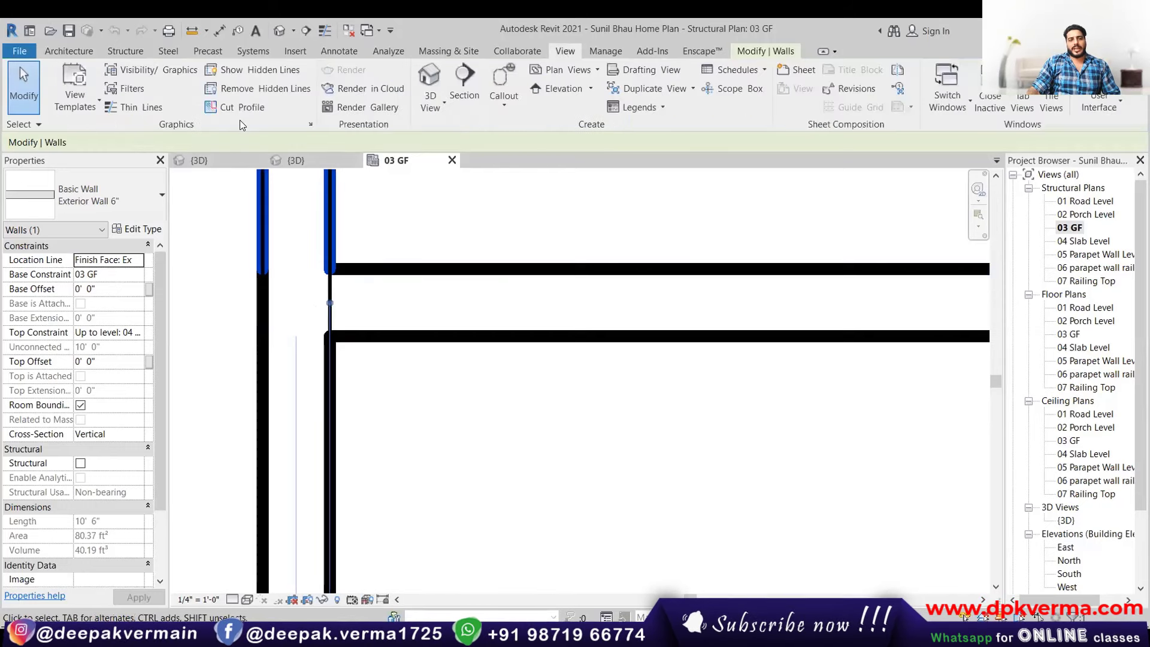
- Turn Thin Lines on for the 03 GF plan and select the 10'-6" vertical wall
click(133, 107)
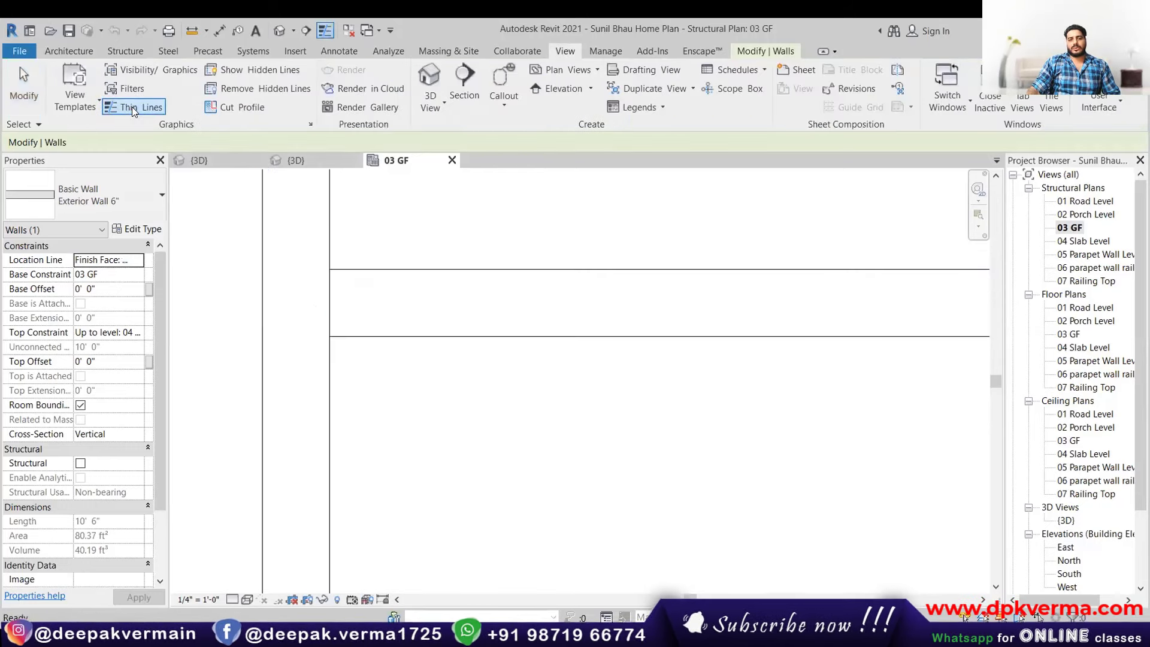
key(Escape)
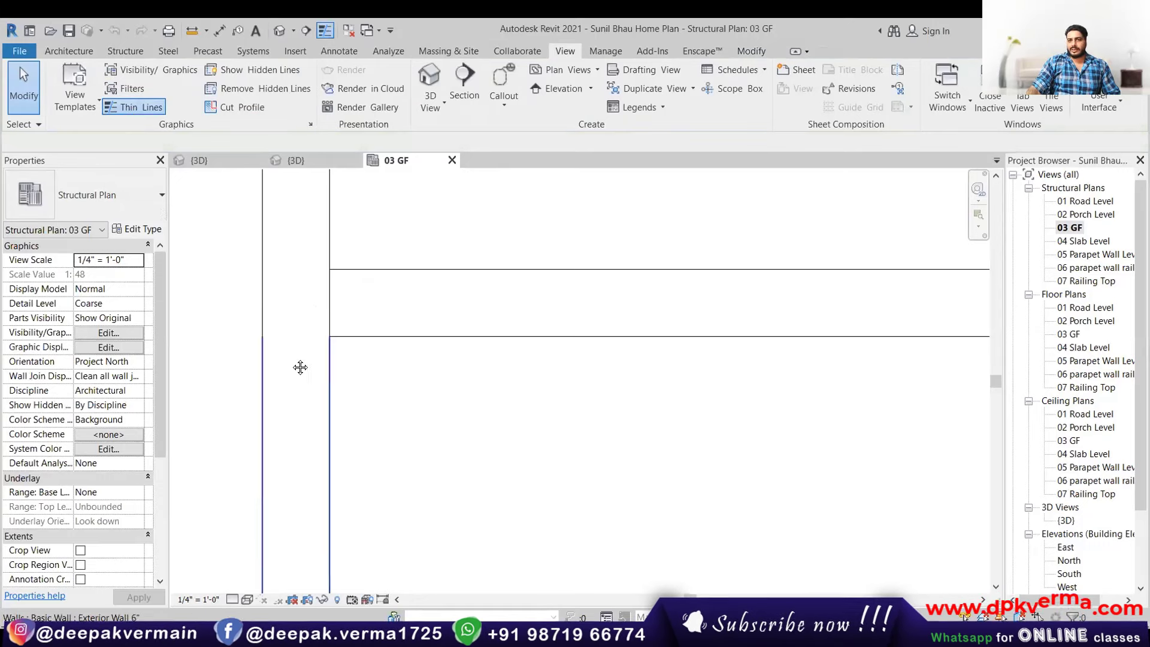
middle_drag(300, 367, 405, 372)
middle_drag(428, 372, 459, 366)
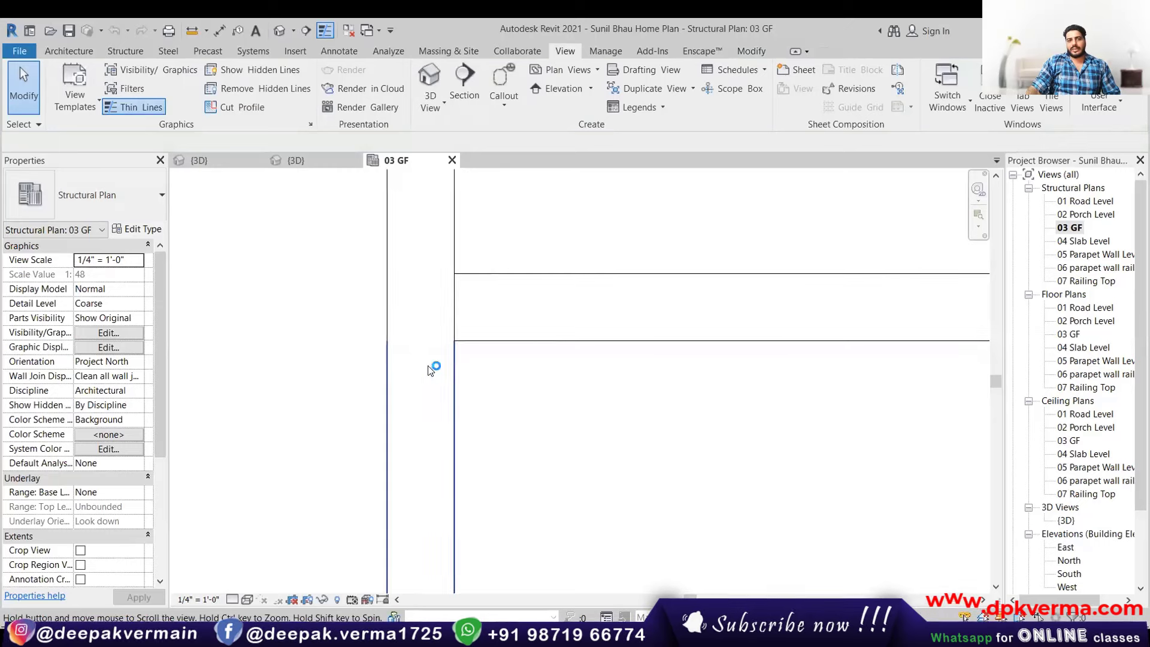
click(128, 106)
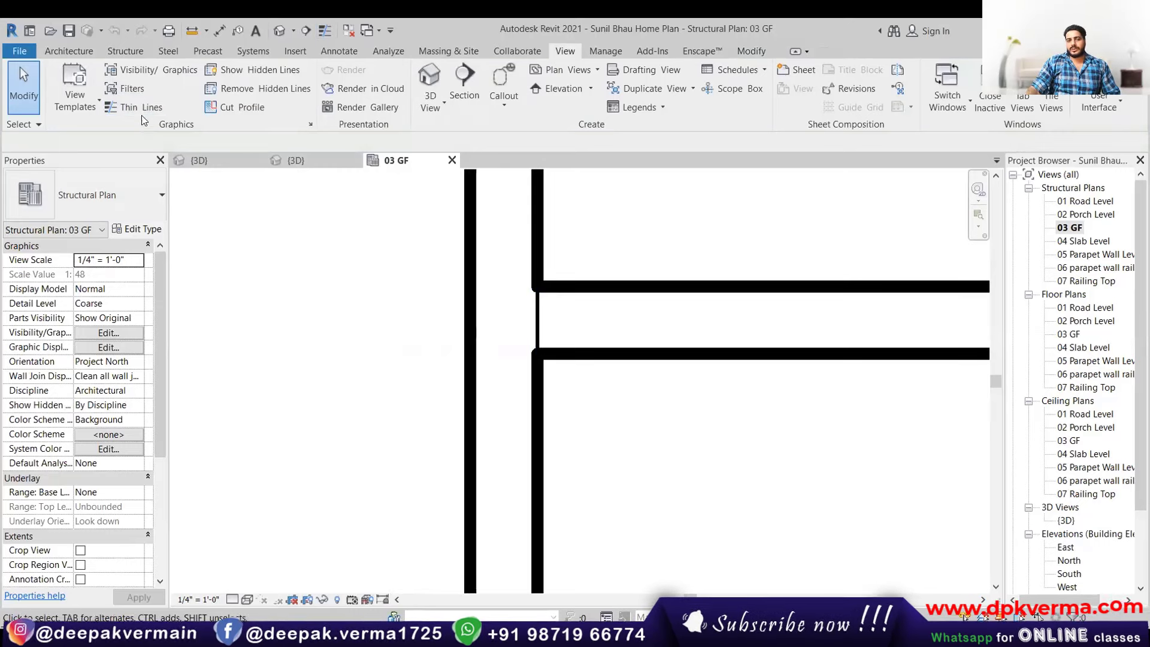
click(137, 108)
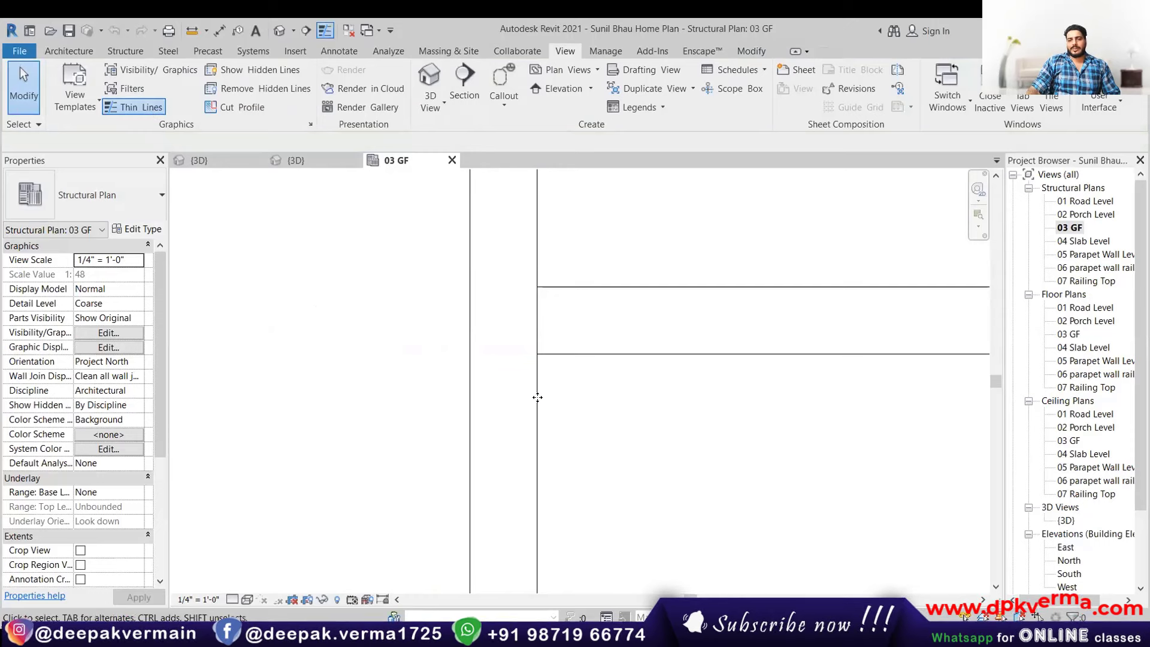
click(537, 215)
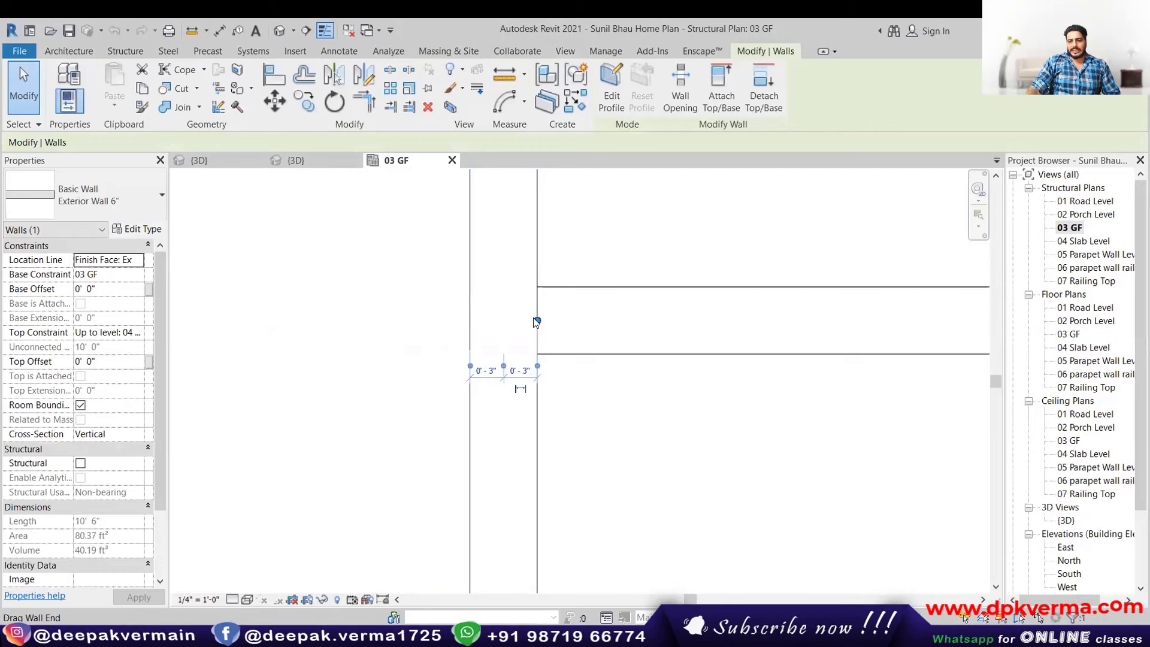
- Stretch the vertical wall's end and pull the horizontal wall's end to the intersection
drag(530, 348, 536, 362)
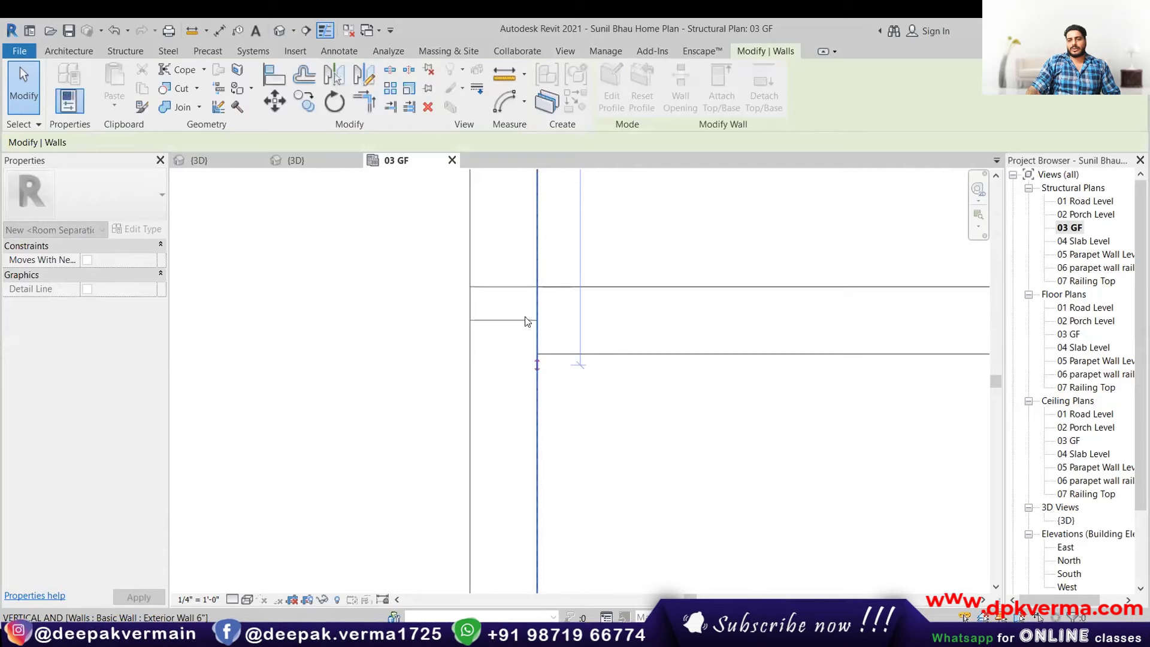
drag(525, 321, 524, 318)
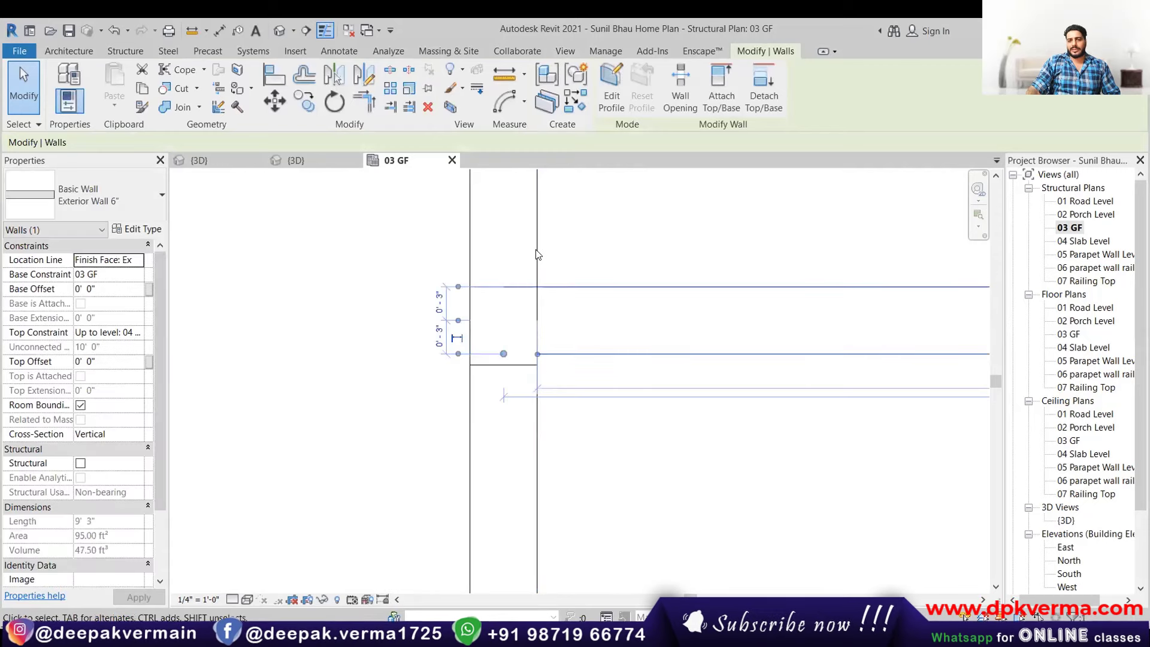
click(572, 288)
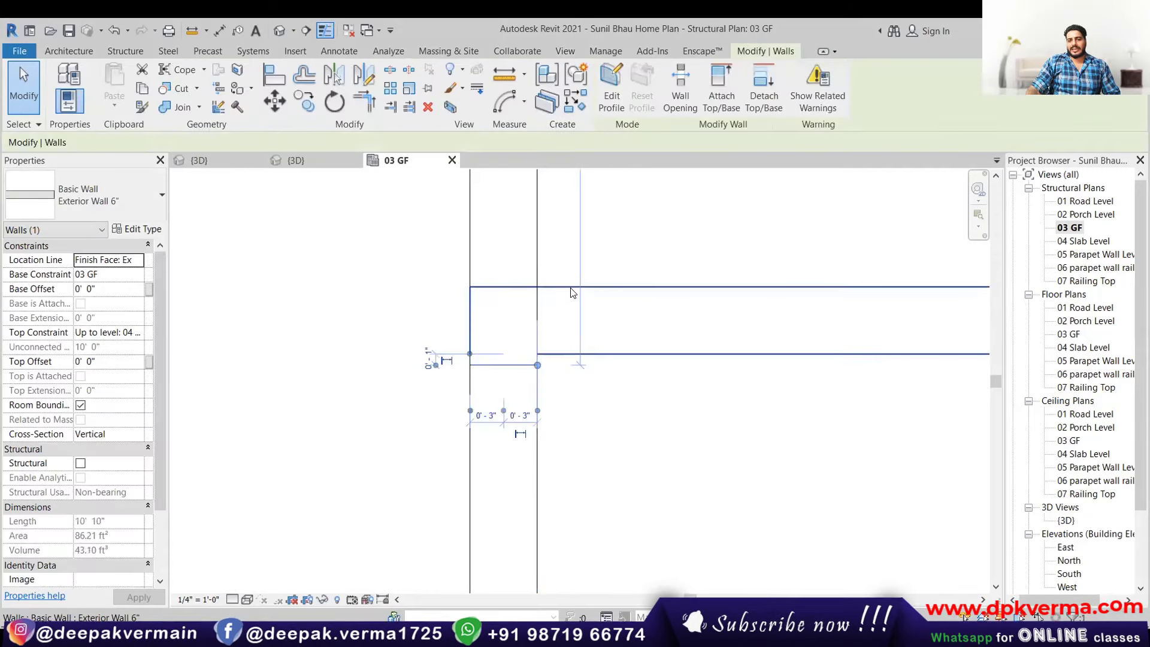
click(504, 354)
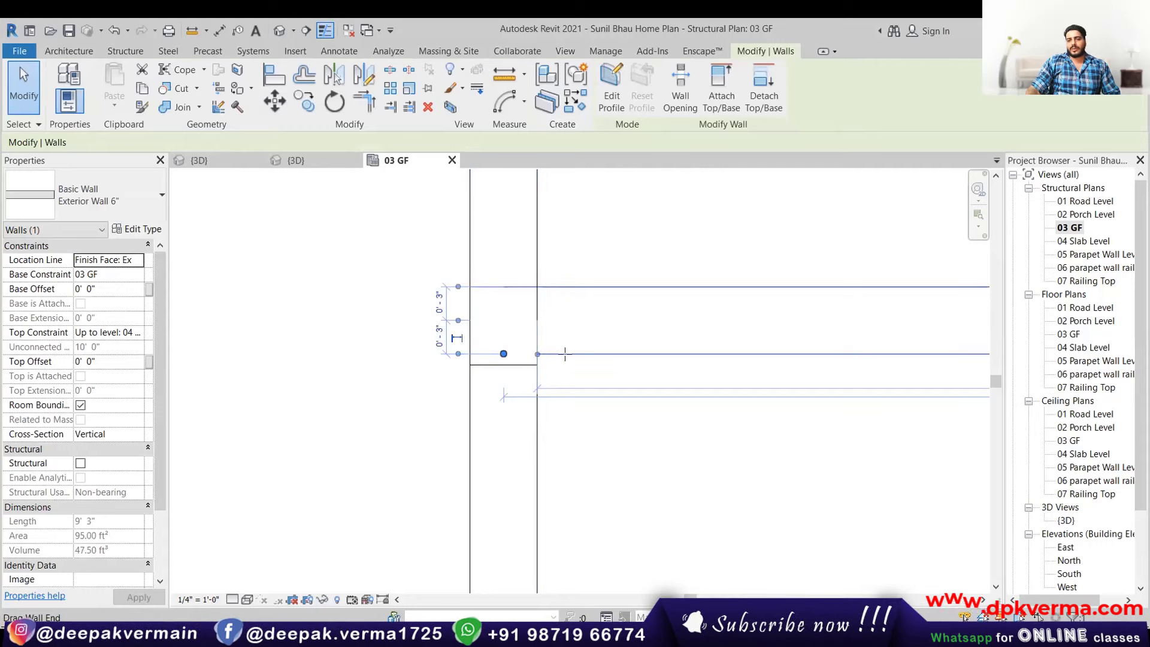
drag(504, 354, 592, 354)
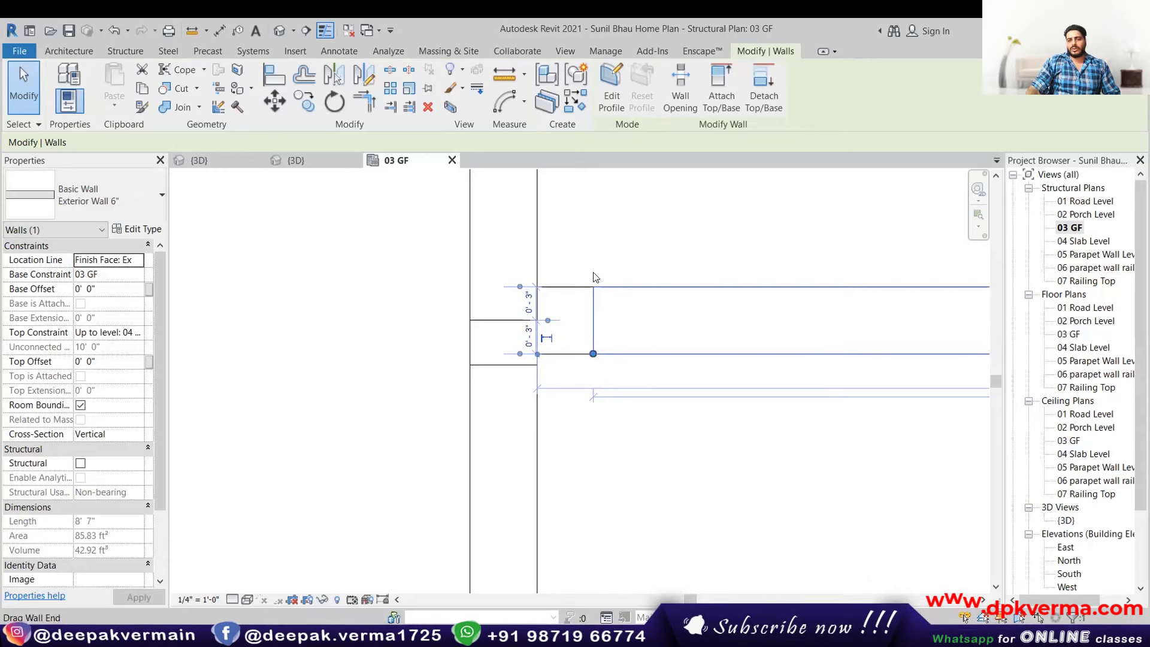
- Start a room separation line with RS, cancel it, then select and deselect the exterior wall
click(557, 259)
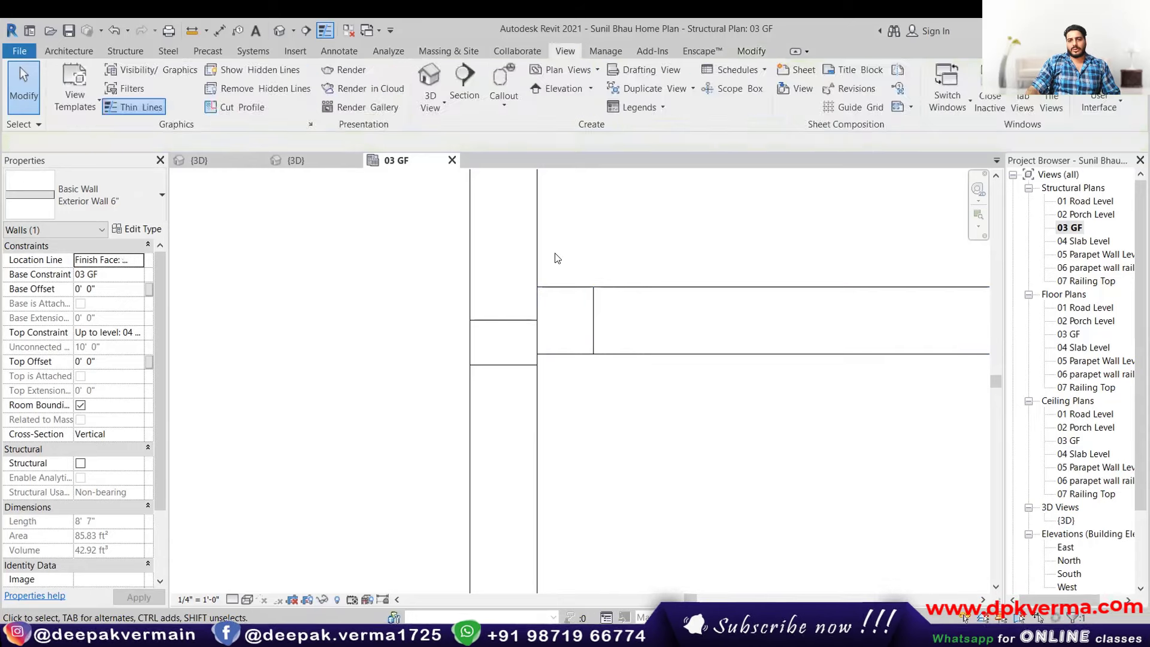
click(537, 227)
key(r)
key(s)
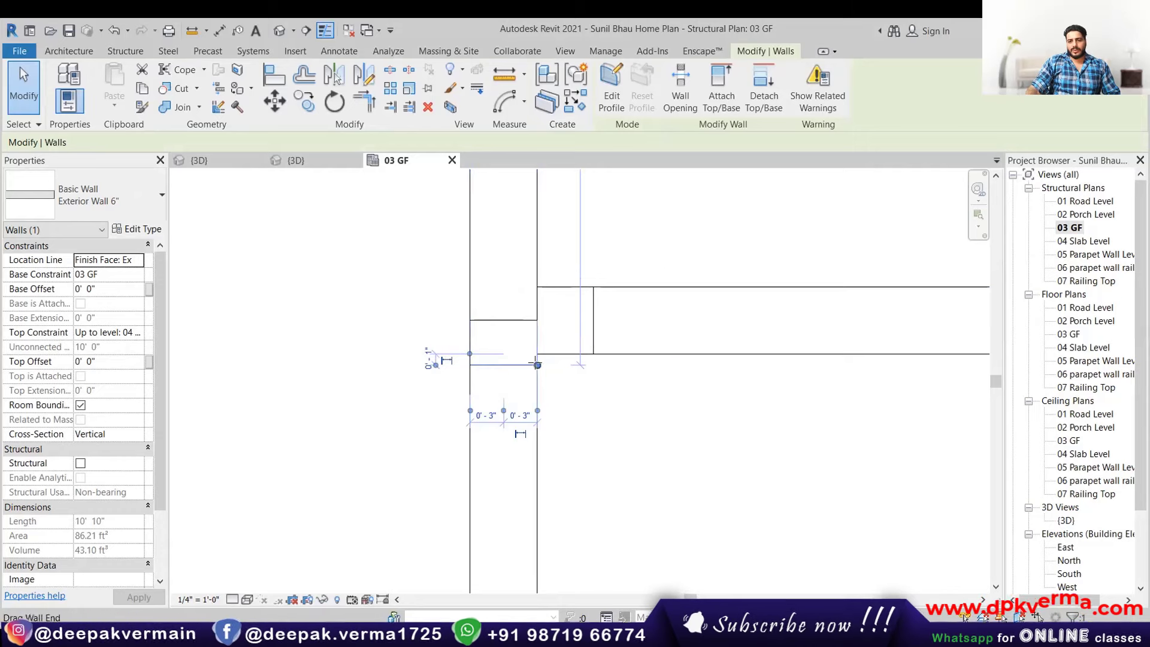
click(536, 320)
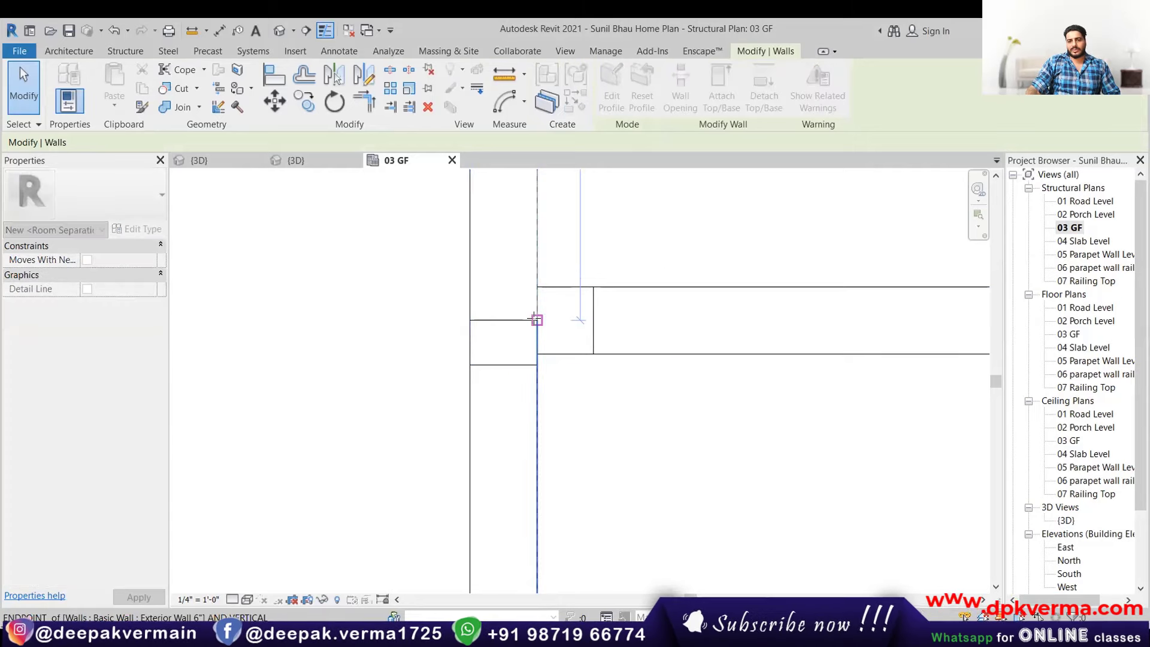
key(Escape)
key(Escape)
click(534, 322)
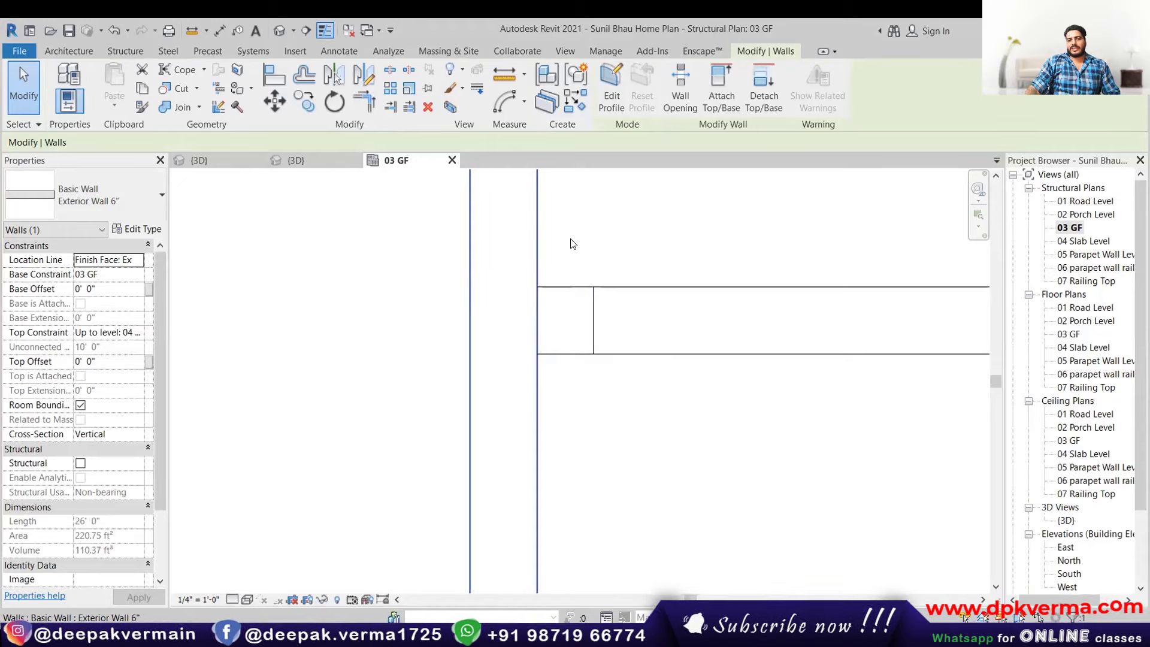
click(545, 242)
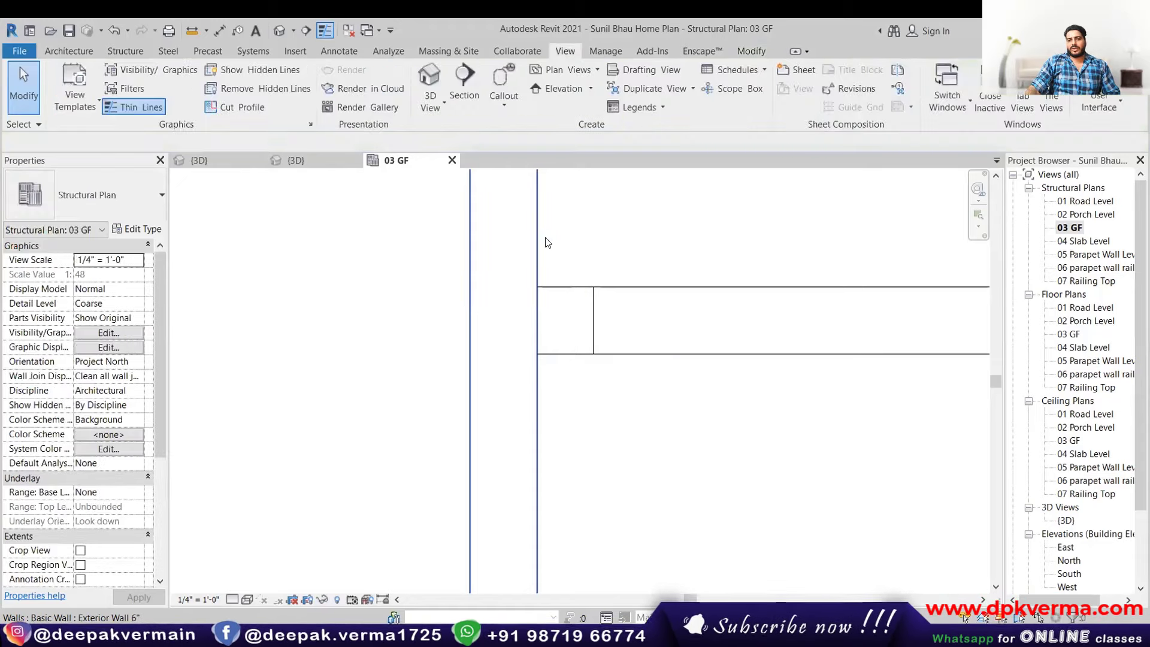
click(389, 107)
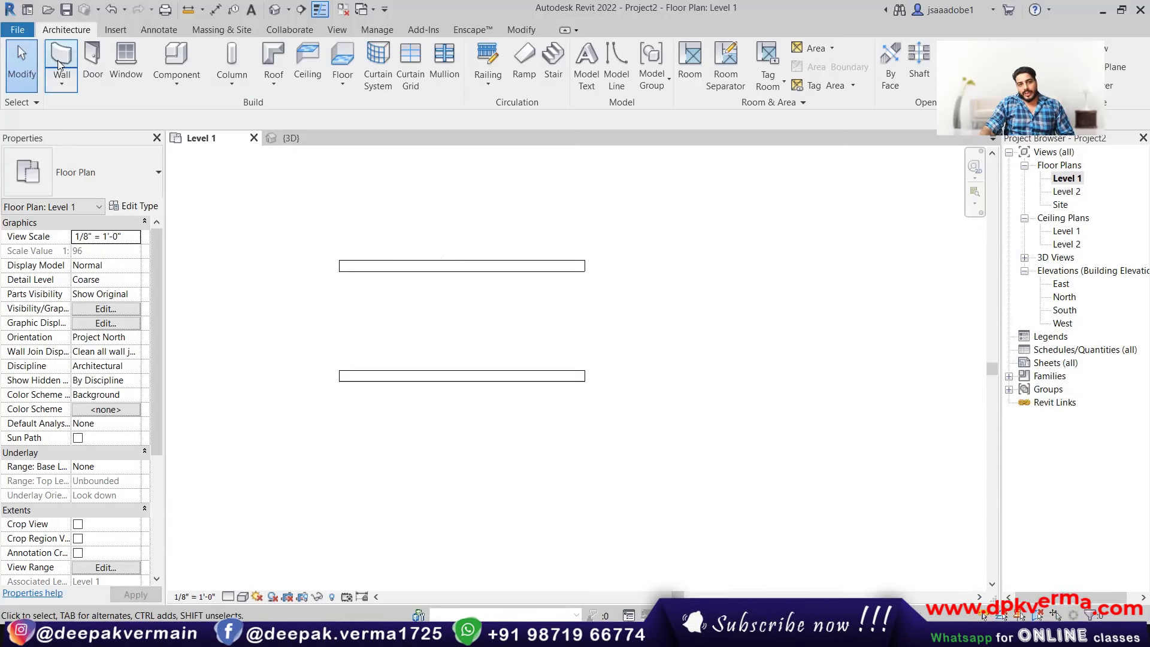
- Sketch a rectangular floor boundary on Level 1 to the right of the walls
click(343, 84)
click(372, 109)
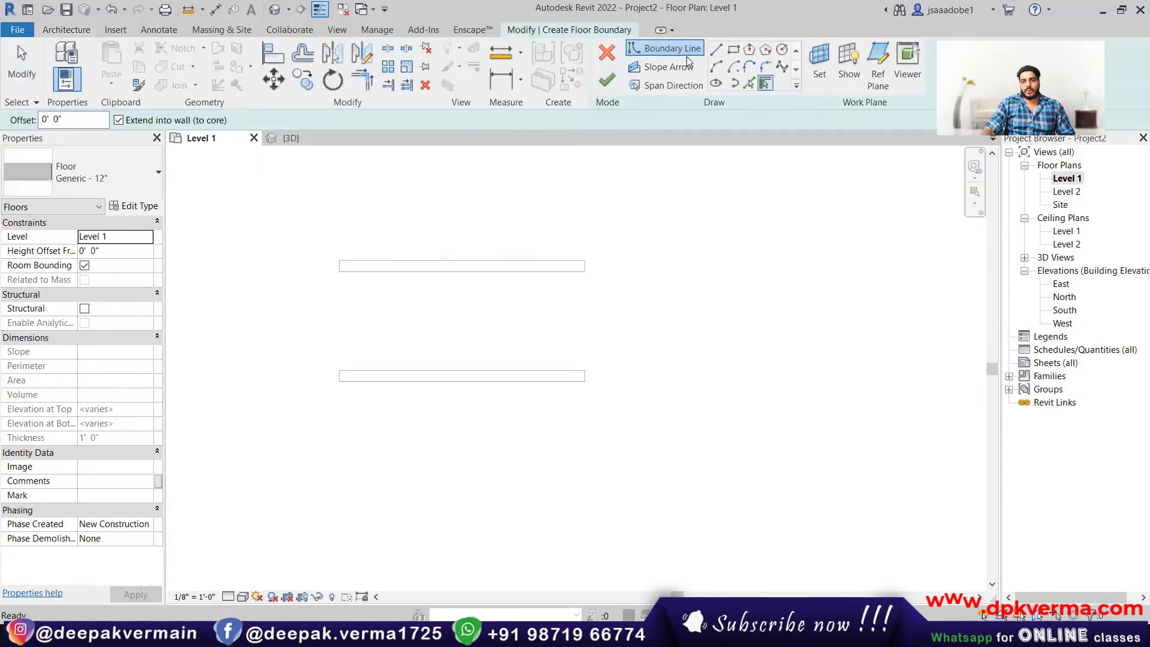
click(737, 49)
click(687, 272)
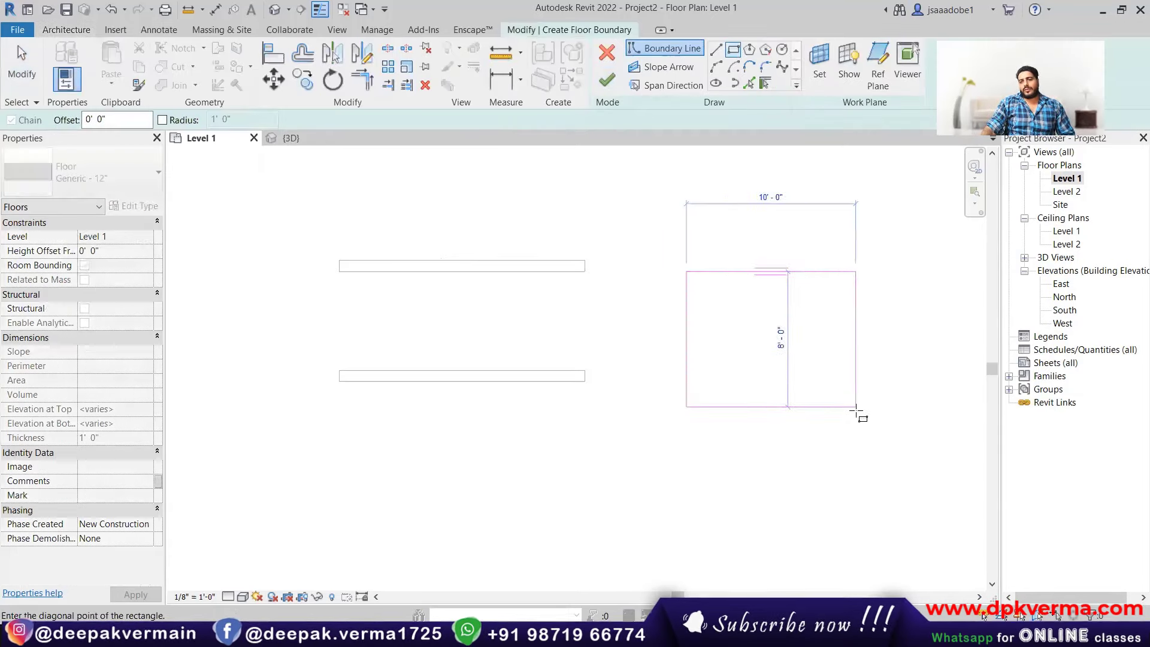
click(855, 407)
middle_drag(754, 180, 510, 149)
- Exit the rectangle tool and finish edit mode, creating the 80 SF Generic - 12" floor
right_click(689, 209)
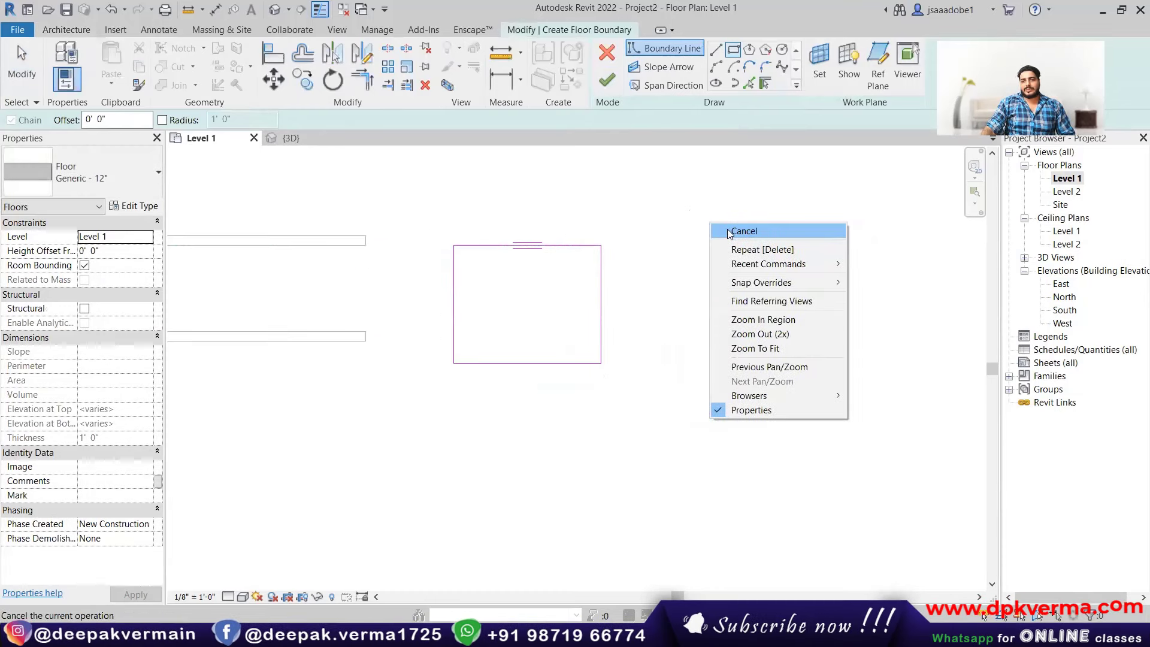
click(737, 230)
scroll(528, 278, up, 2)
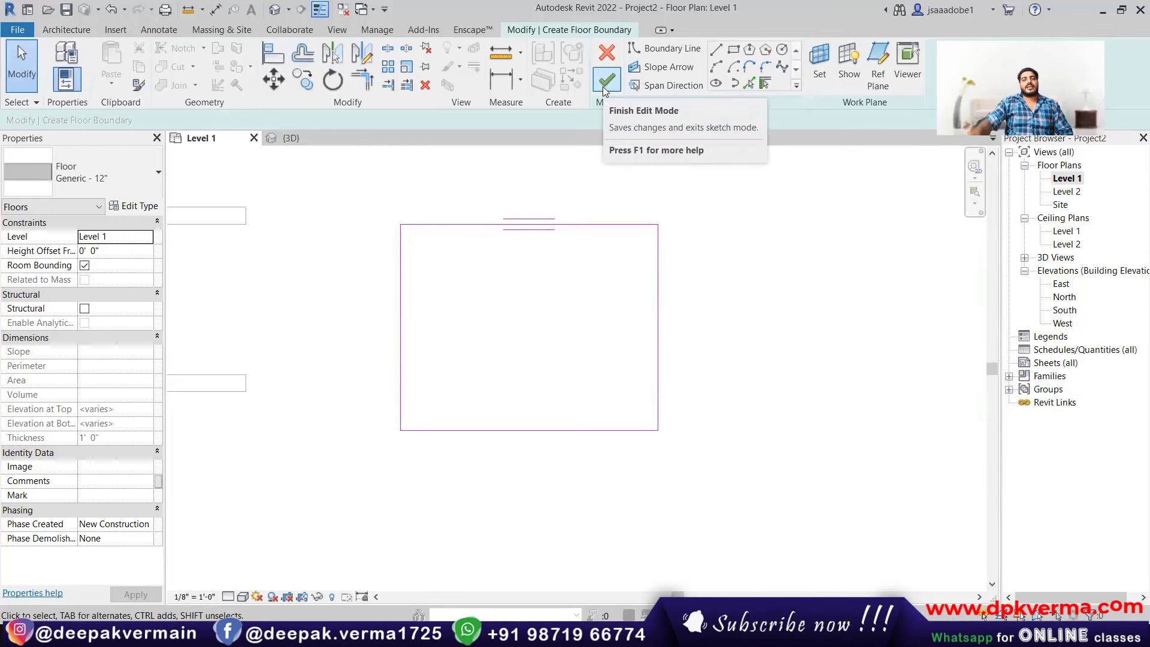
click(607, 81)
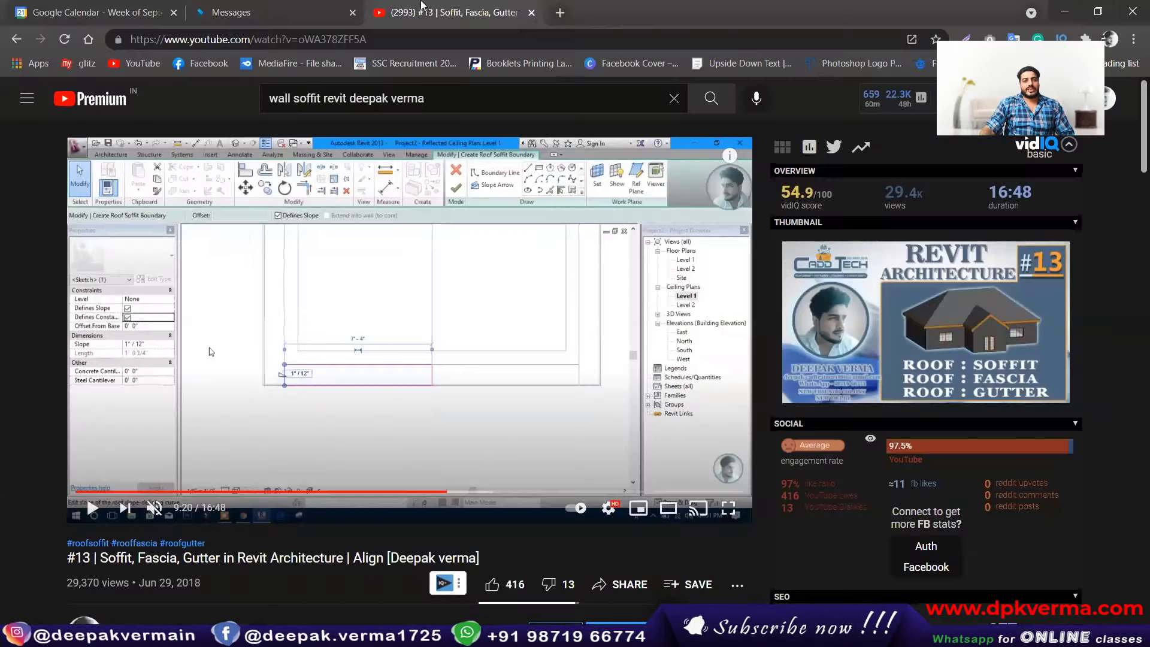
- In a new tab, search Google Images for 'floor tiles texture'
click(560, 13)
click(541, 306)
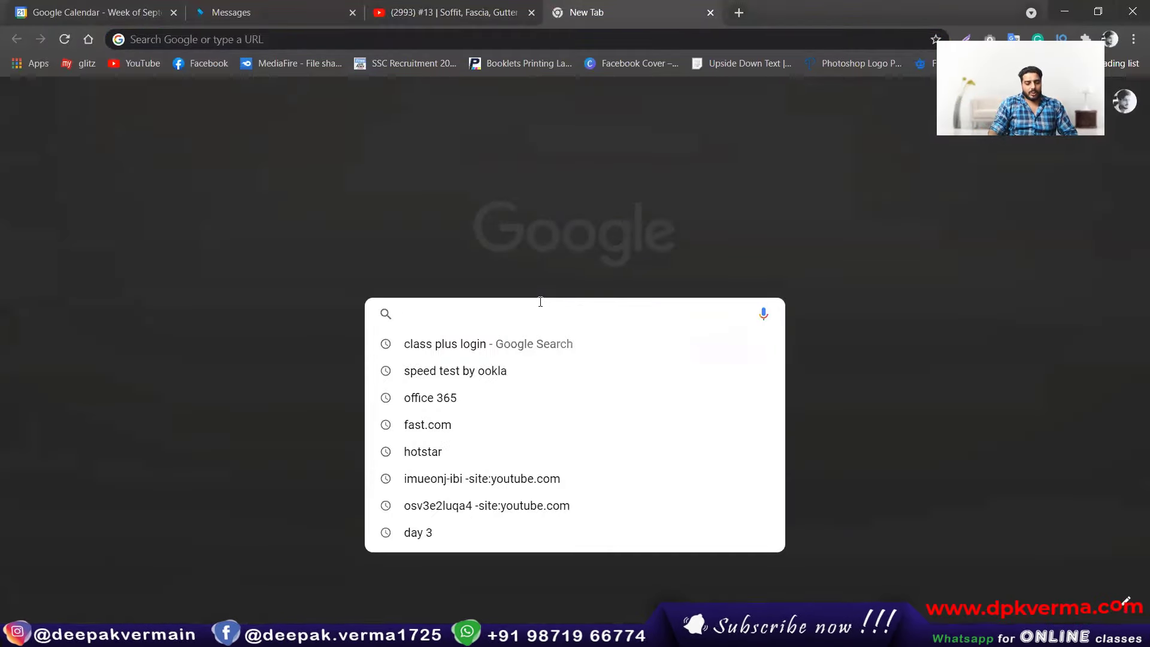
text(floor)
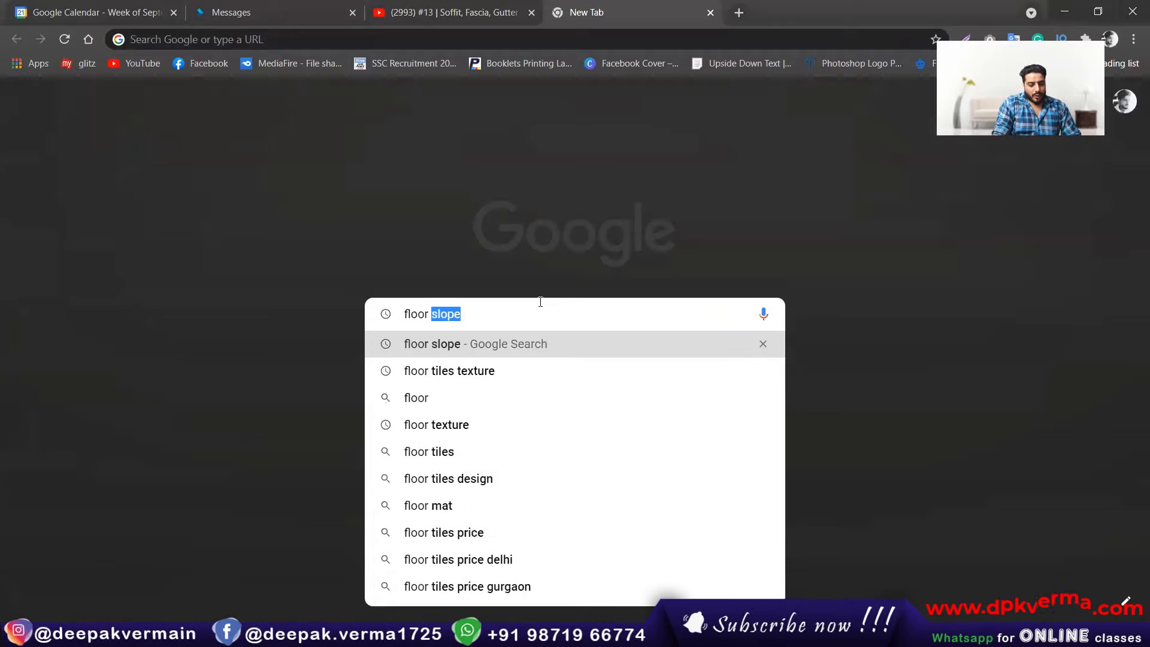
text( tiles t)
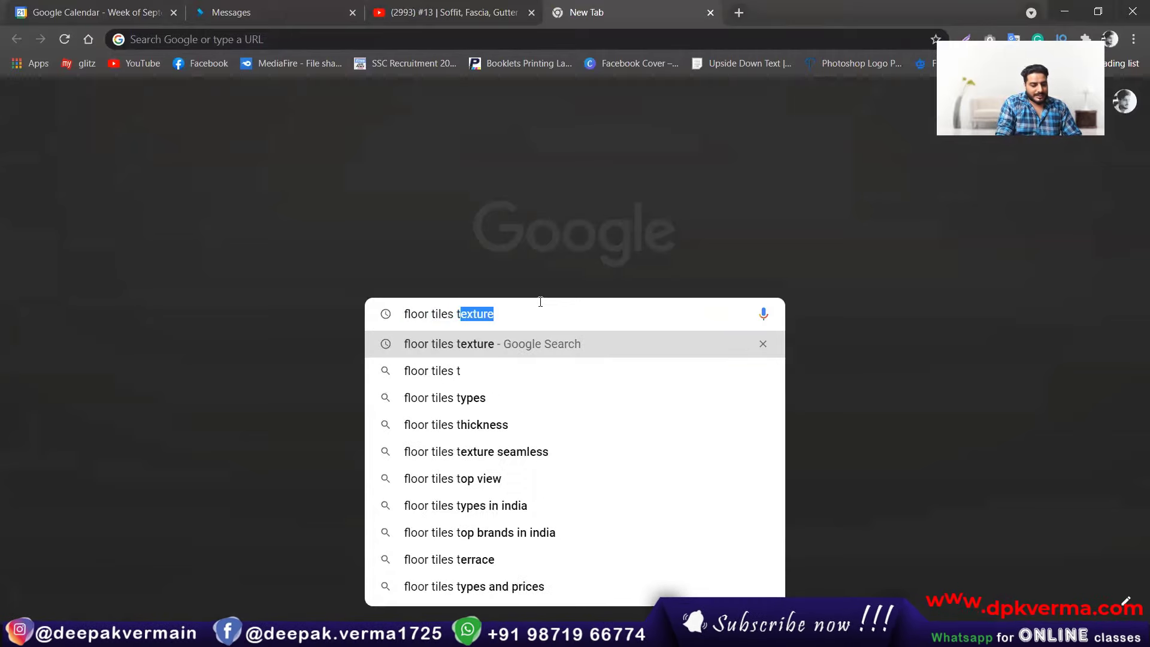
text(extur)
text(e)
key(Return)
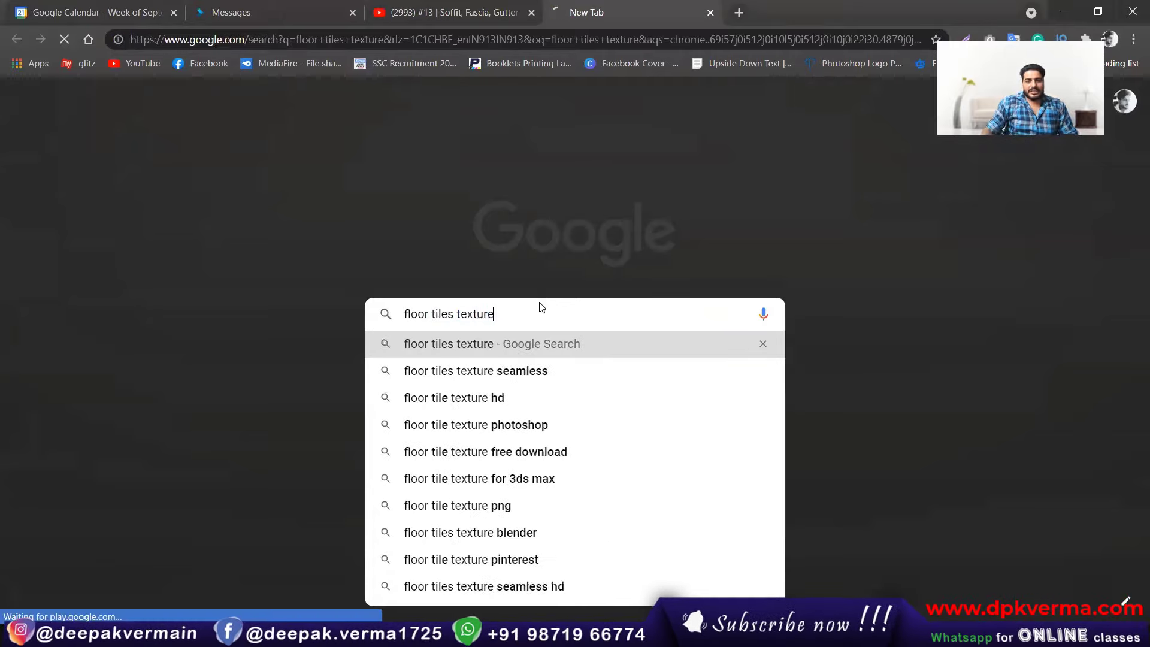
click(215, 169)
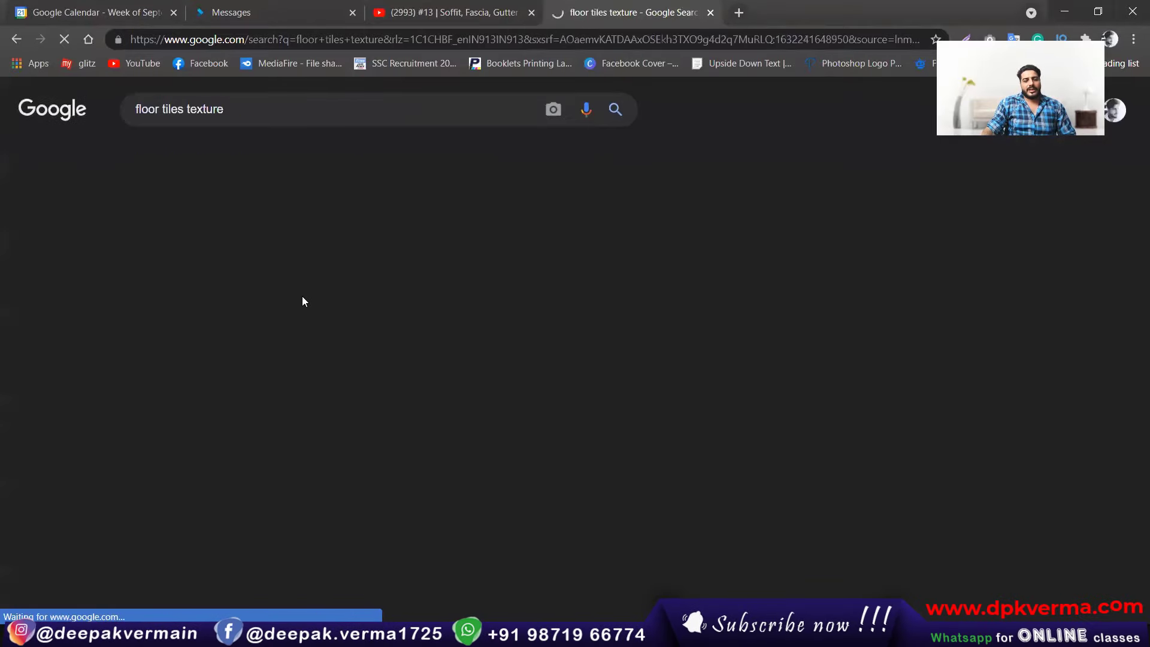
scroll(668, 352, down, 6)
scroll(669, 353, down, 4)
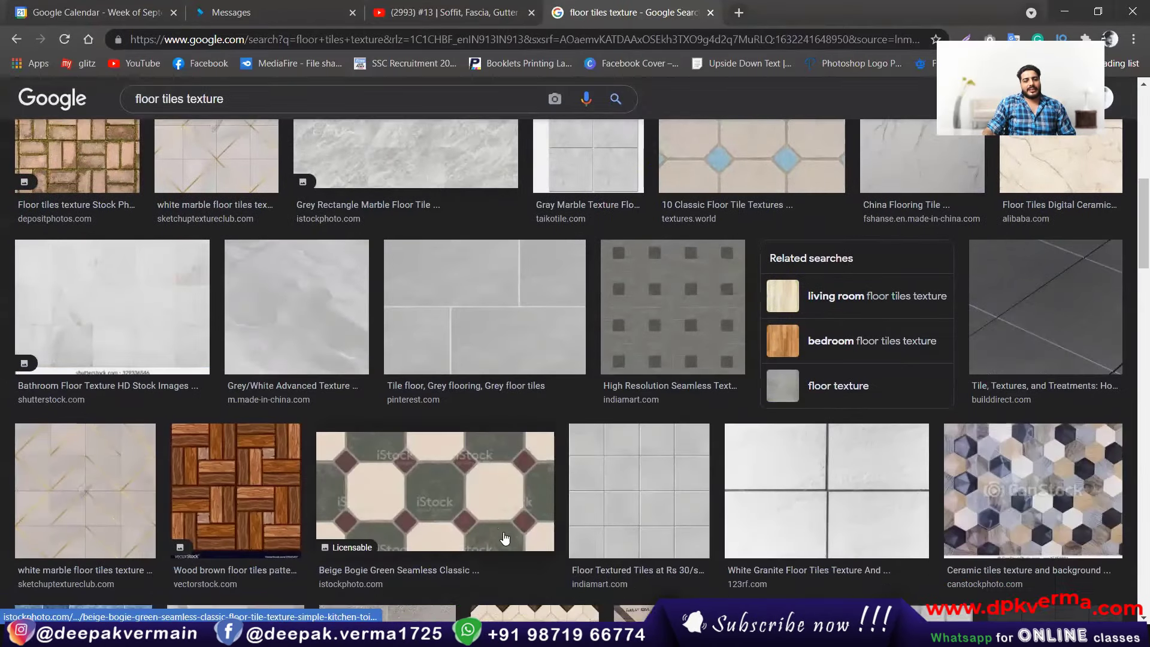
scroll(669, 353, up, 1)
scroll(360, 239, up, 6)
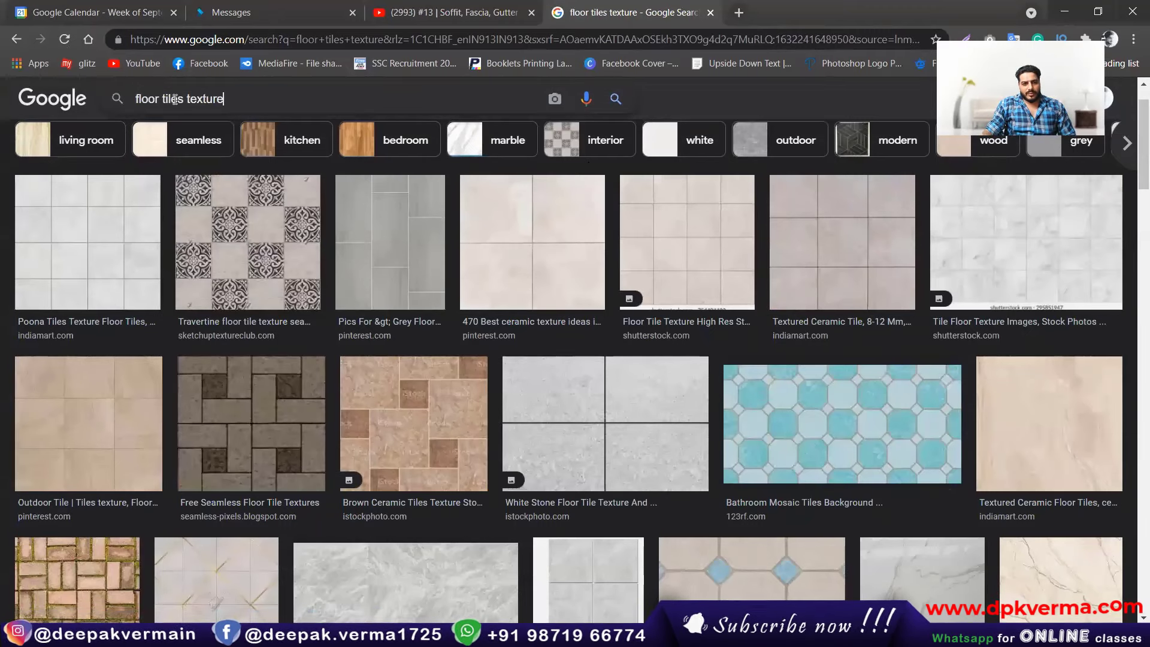
- Refine the search to flower tile textures and preview patterned tile candidates
text(flowers)
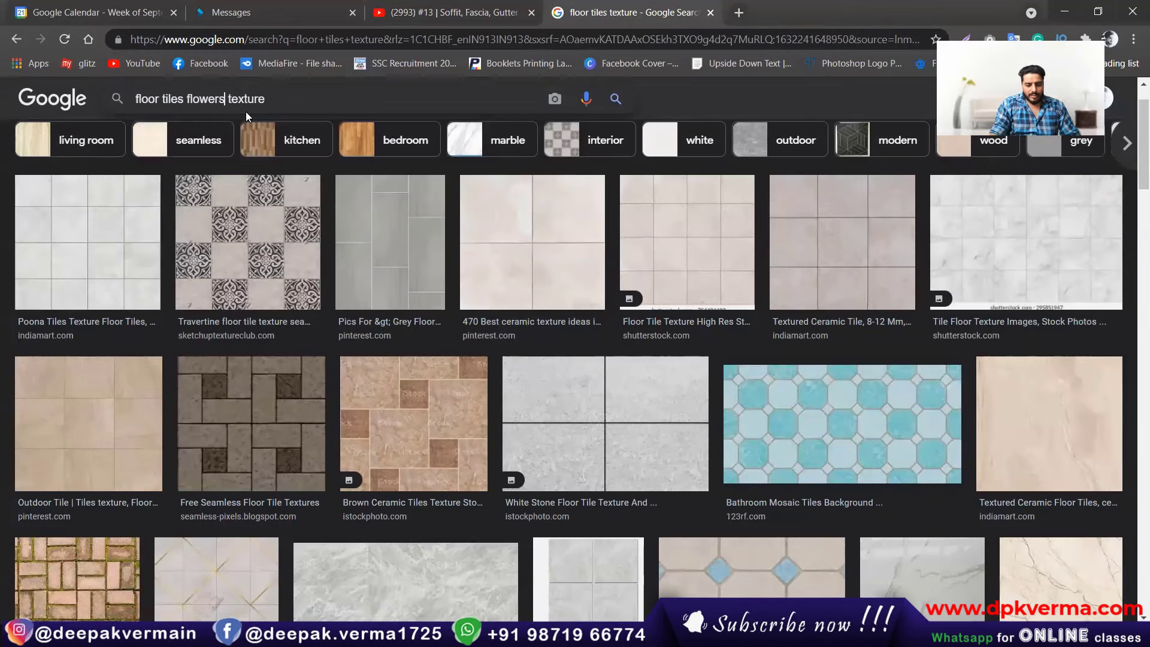
key(Return)
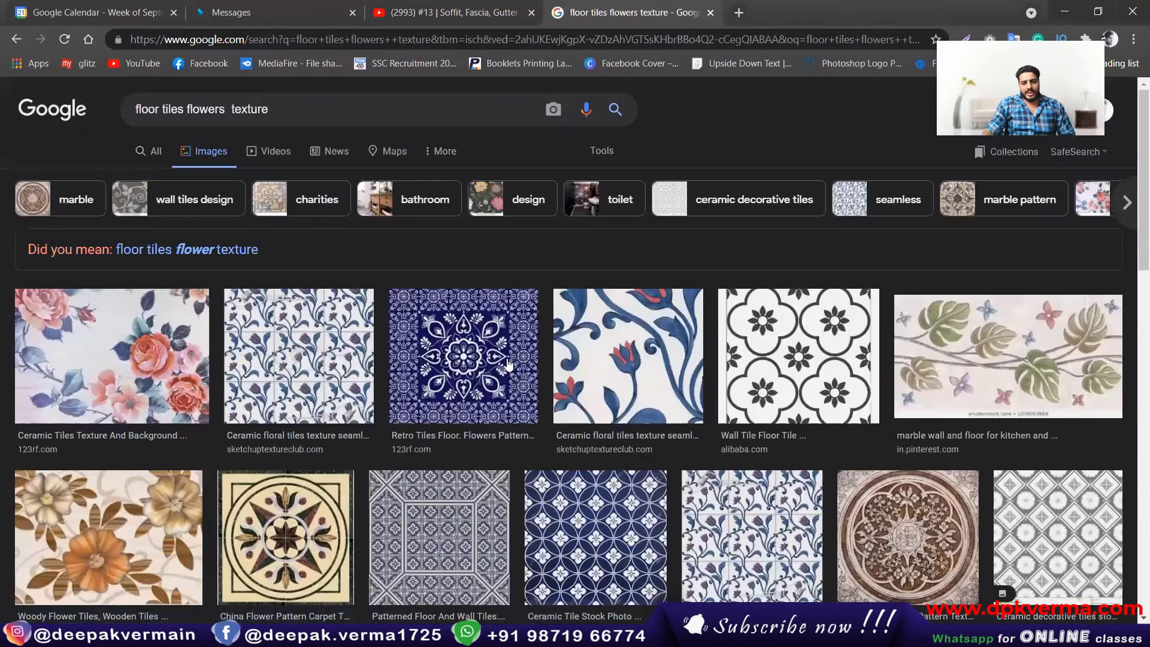
scroll(479, 354, down, 1)
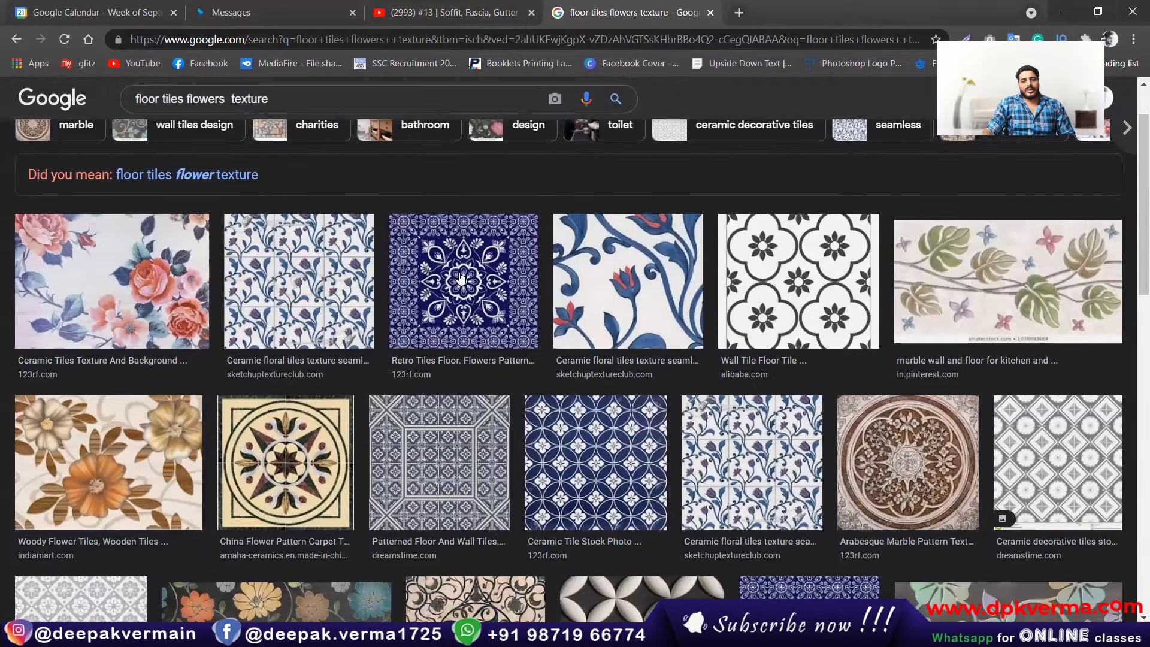
scroll(461, 278, down, 1)
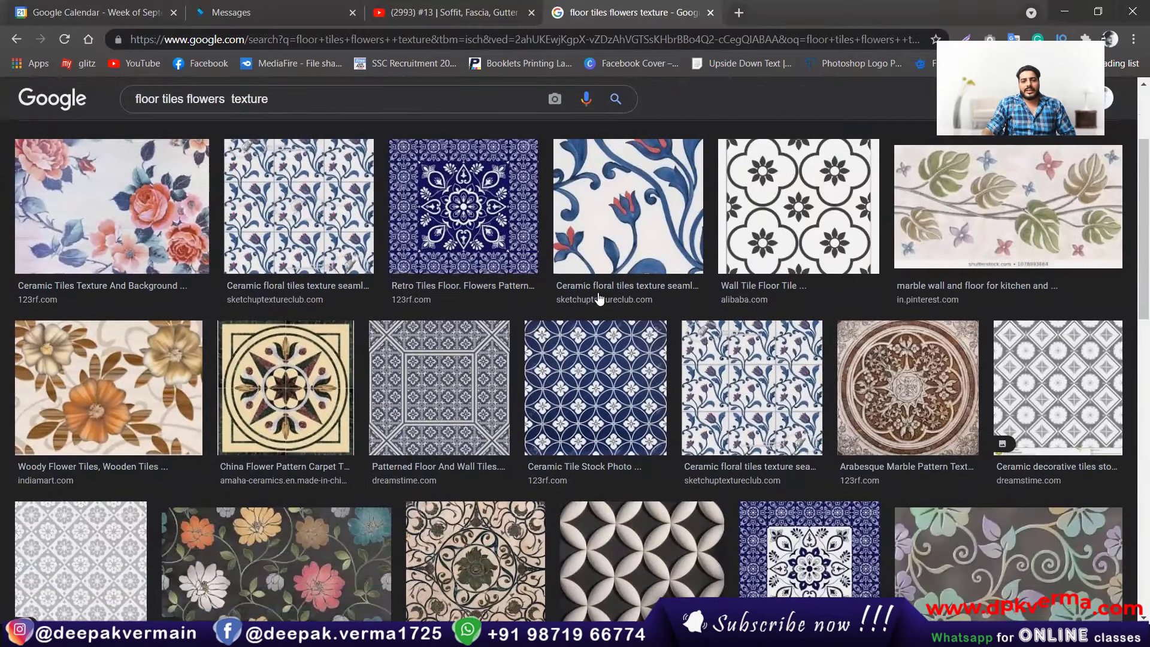
click(450, 369)
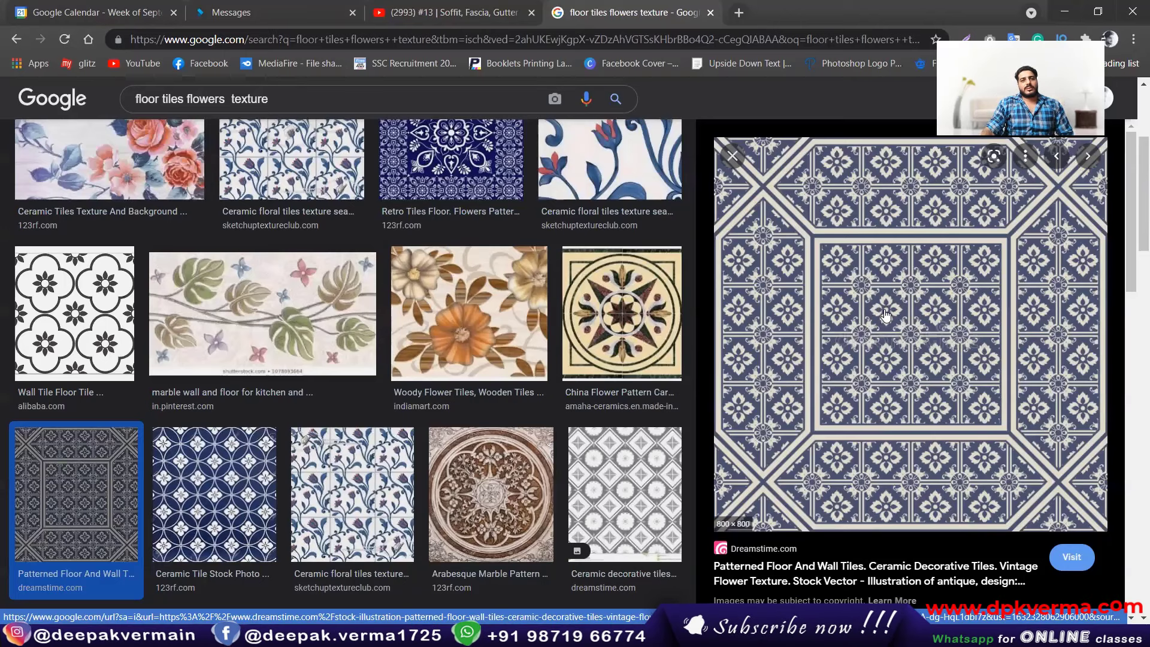
click(674, 314)
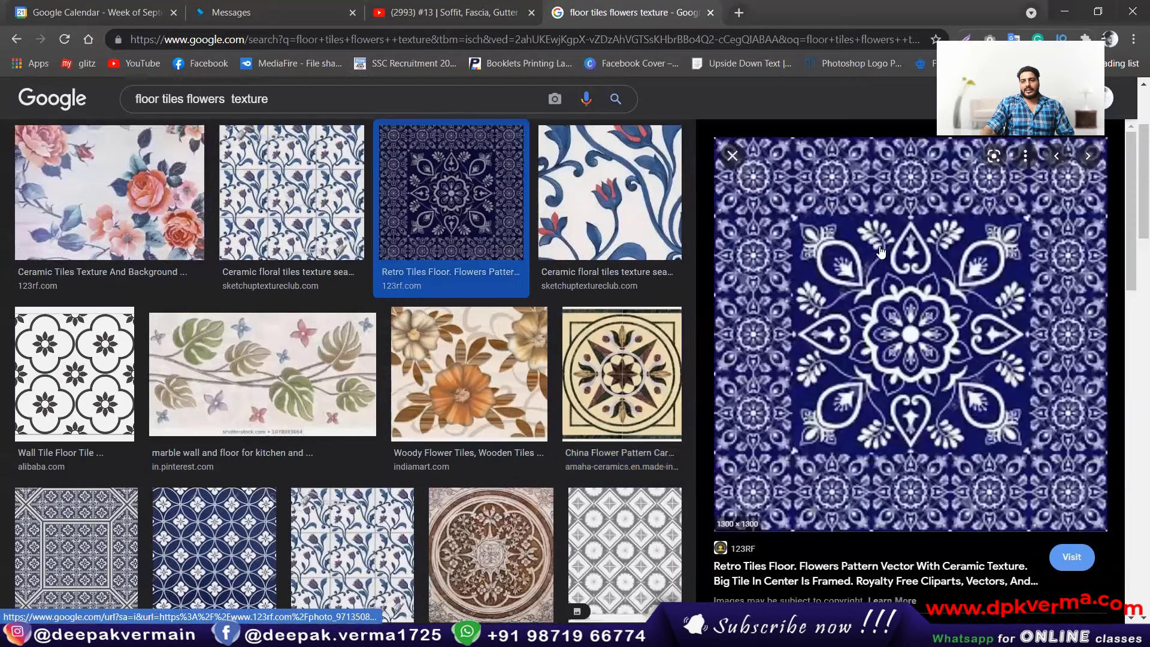
- Save the Retro Tiles Floor flower image into Desktop > New folder > texture
click(419, 167)
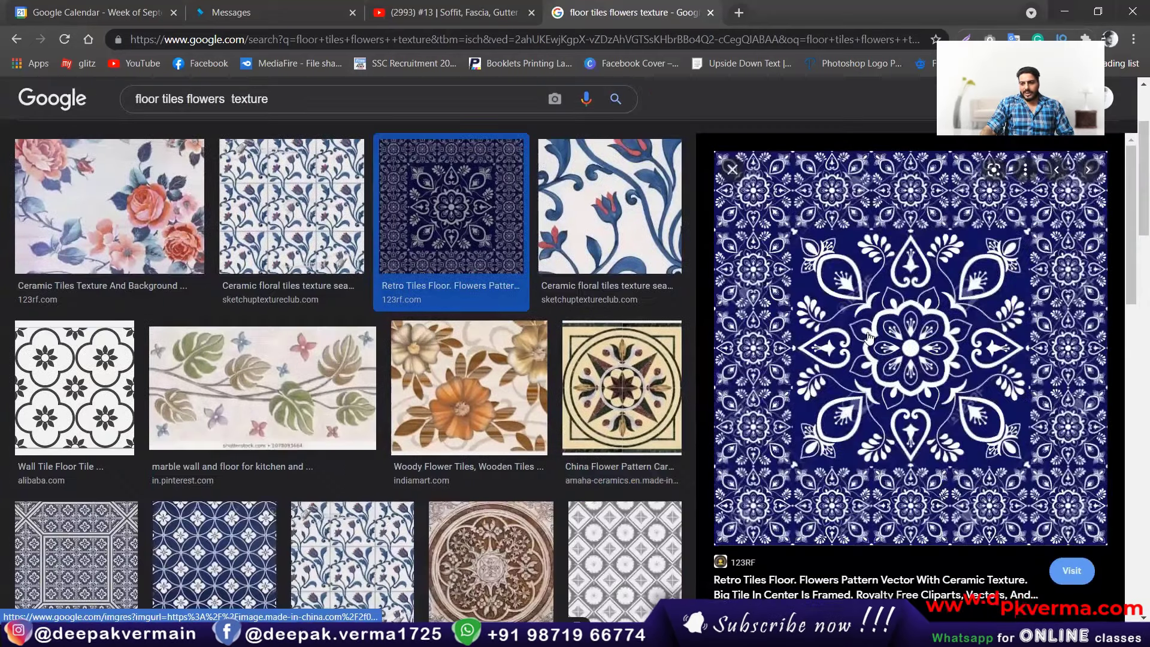
right_click(867, 289)
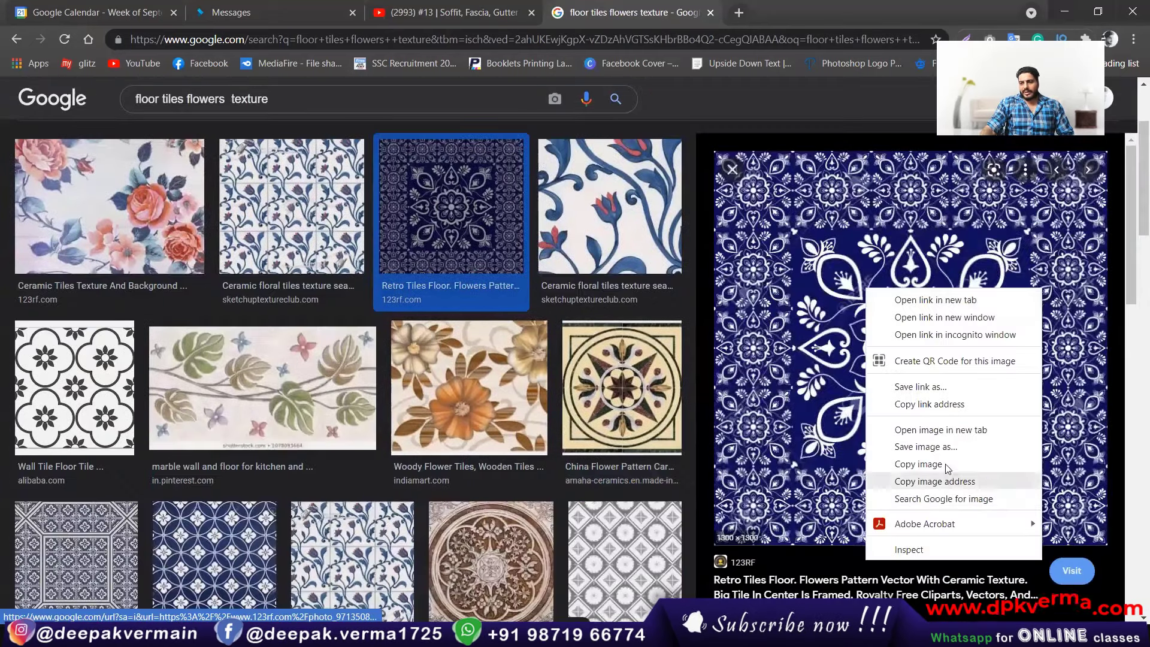
click(935, 447)
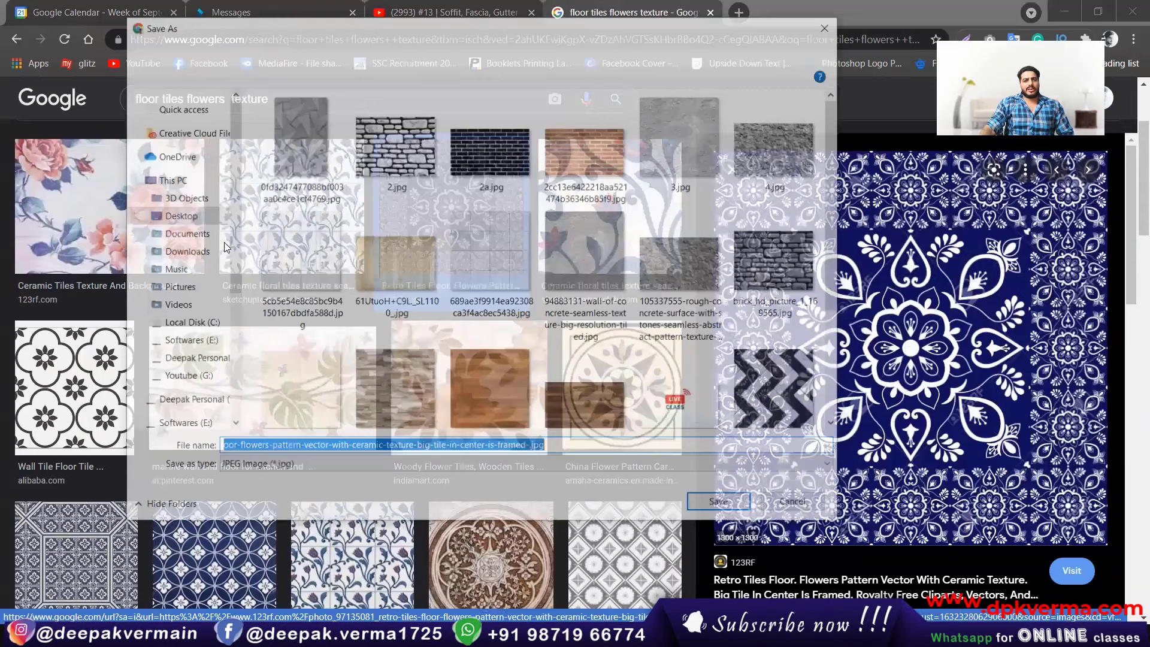
key(alt+Up)
key(alt+Up)
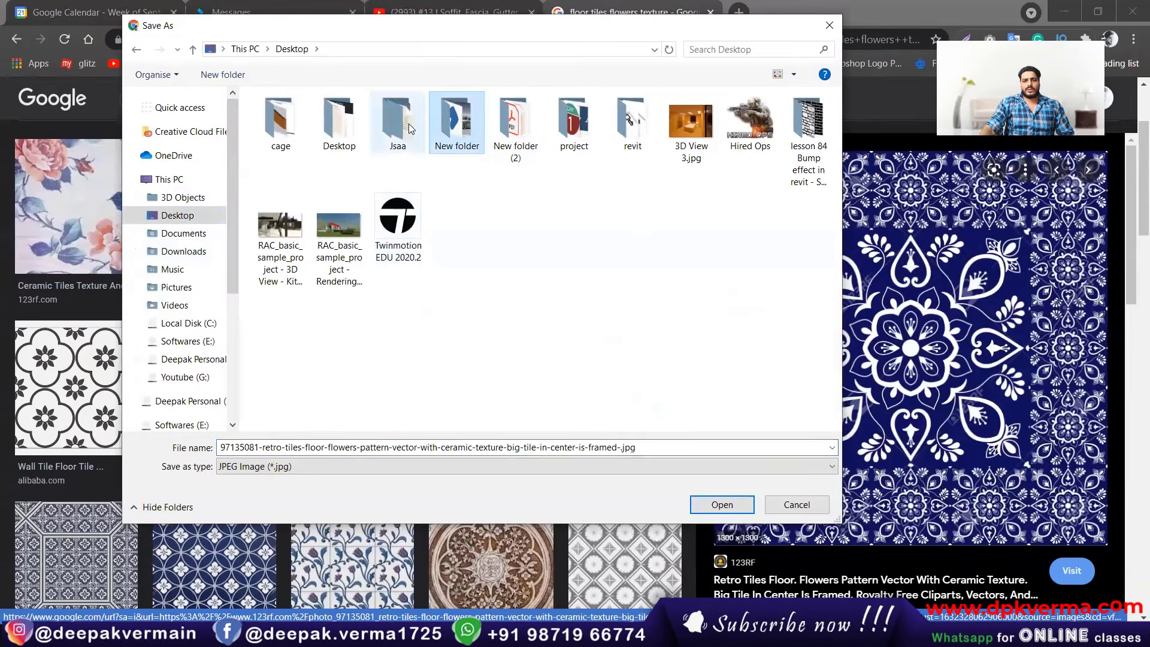
double_click(444, 123)
double_click(293, 302)
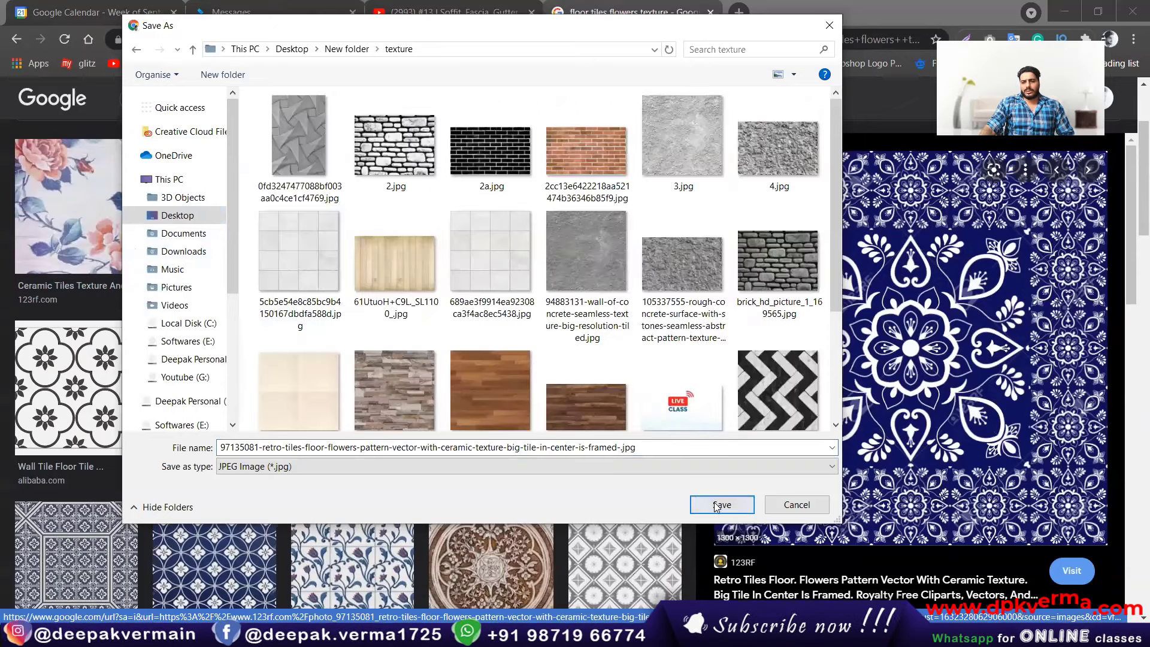
click(721, 507)
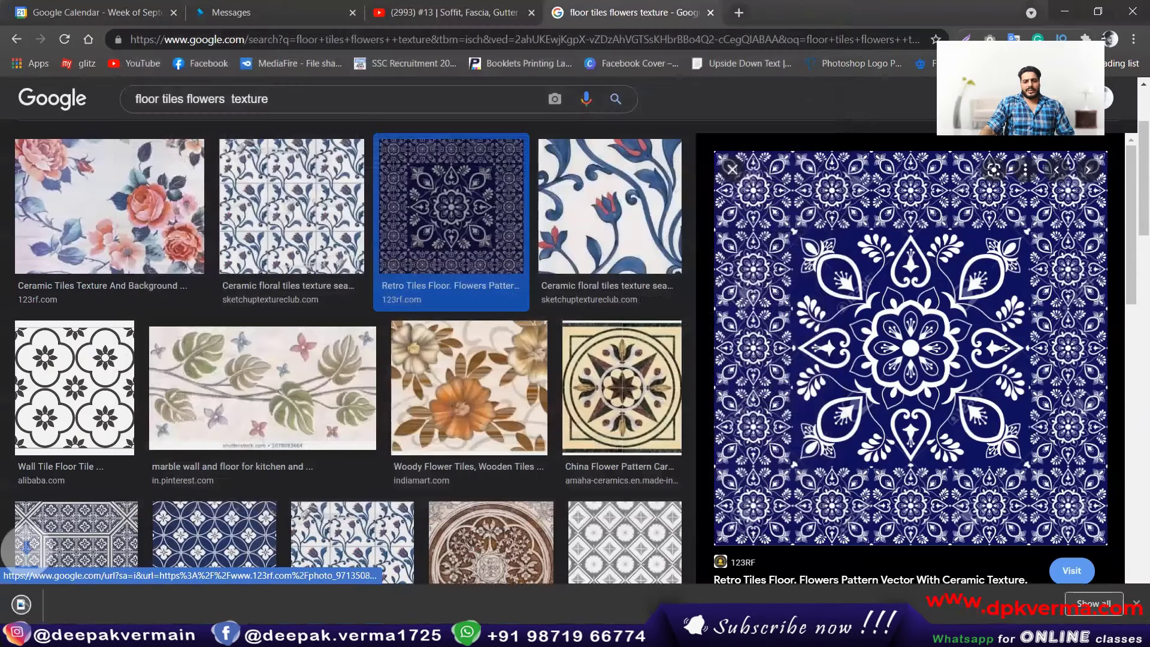
- In Revit's {3D} view, open the Generic - 12" floor type's layer structure with section preview
key(alt+Tab)
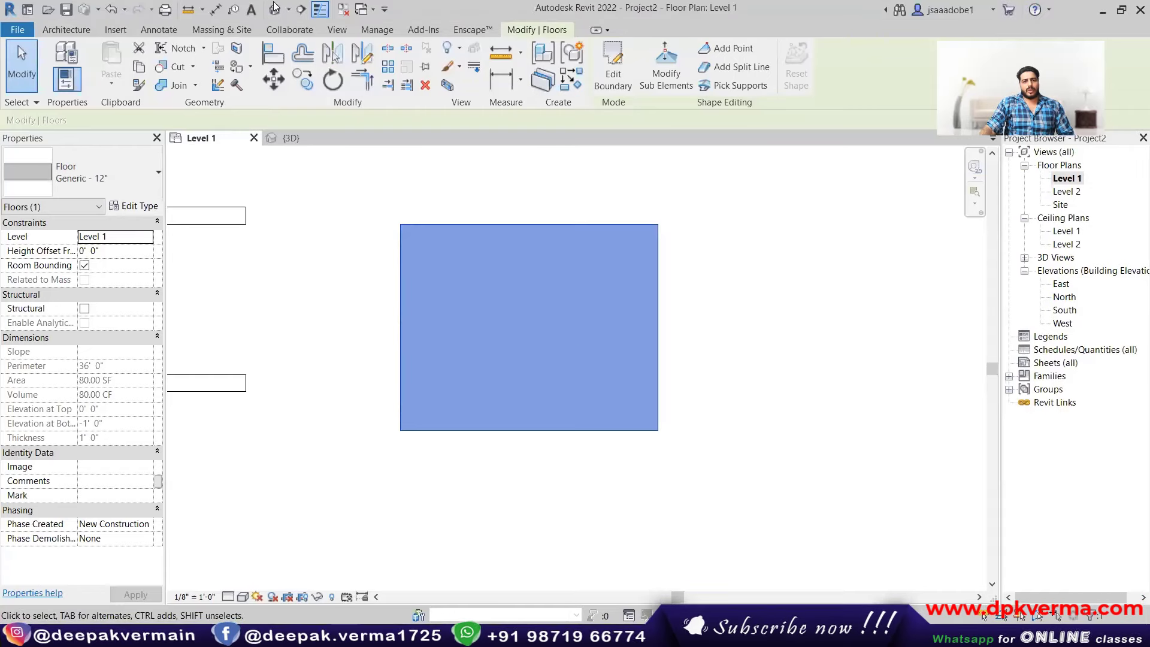
click(274, 9)
scroll(550, 365, up, 3)
scroll(538, 382, up, 2)
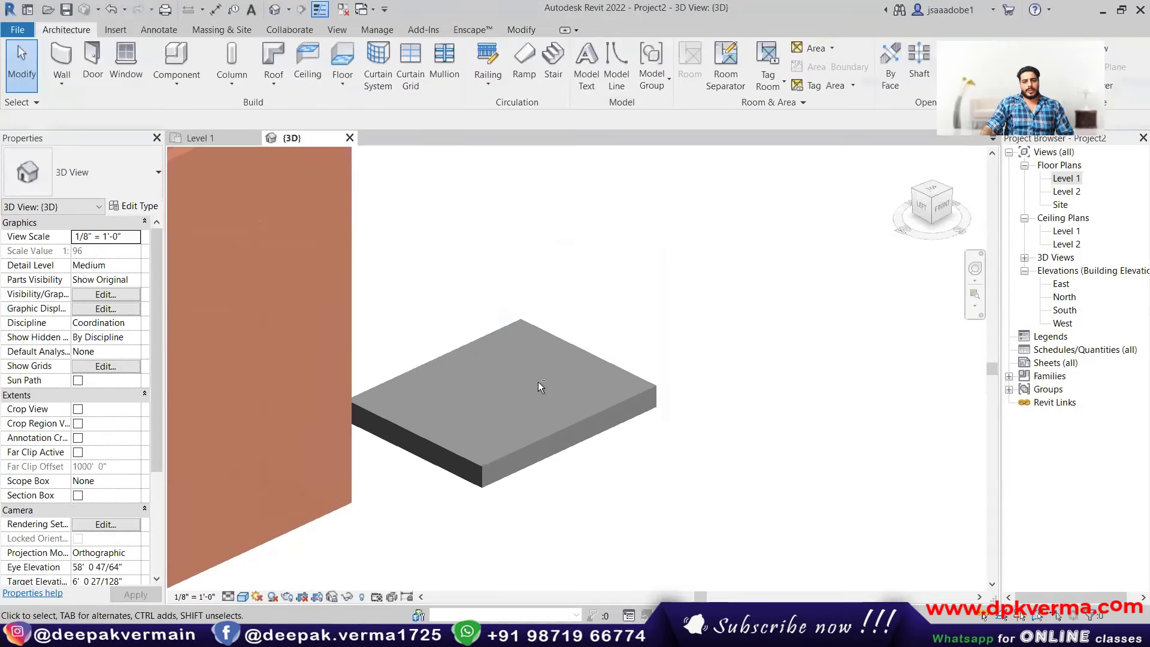
click(532, 466)
click(135, 206)
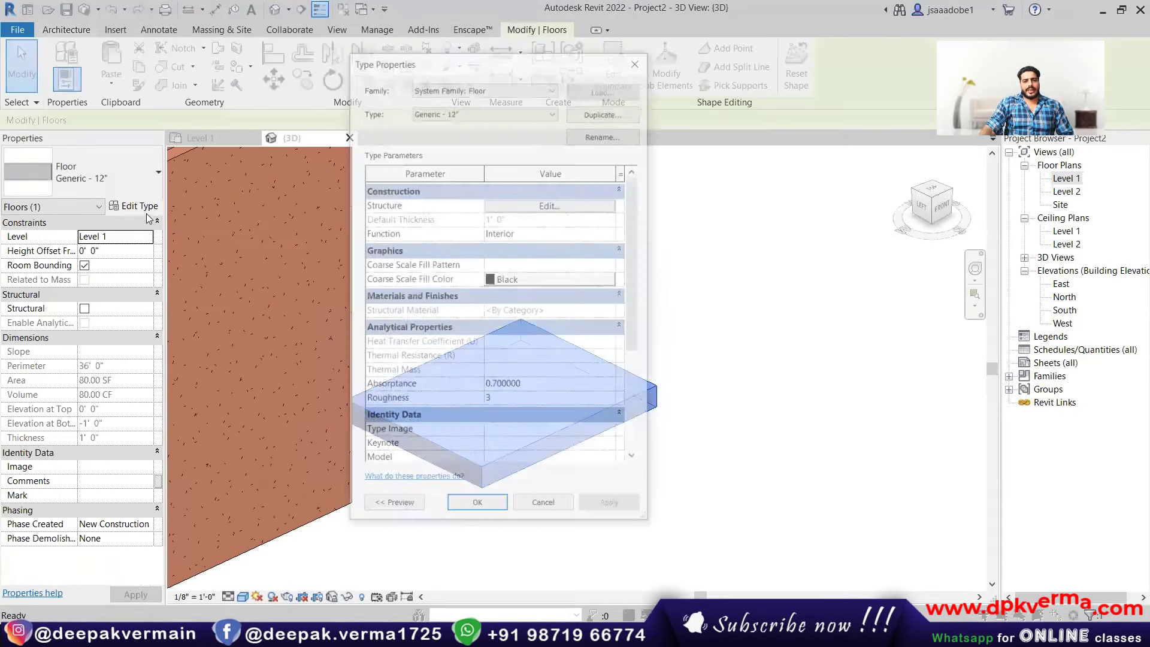
click(552, 205)
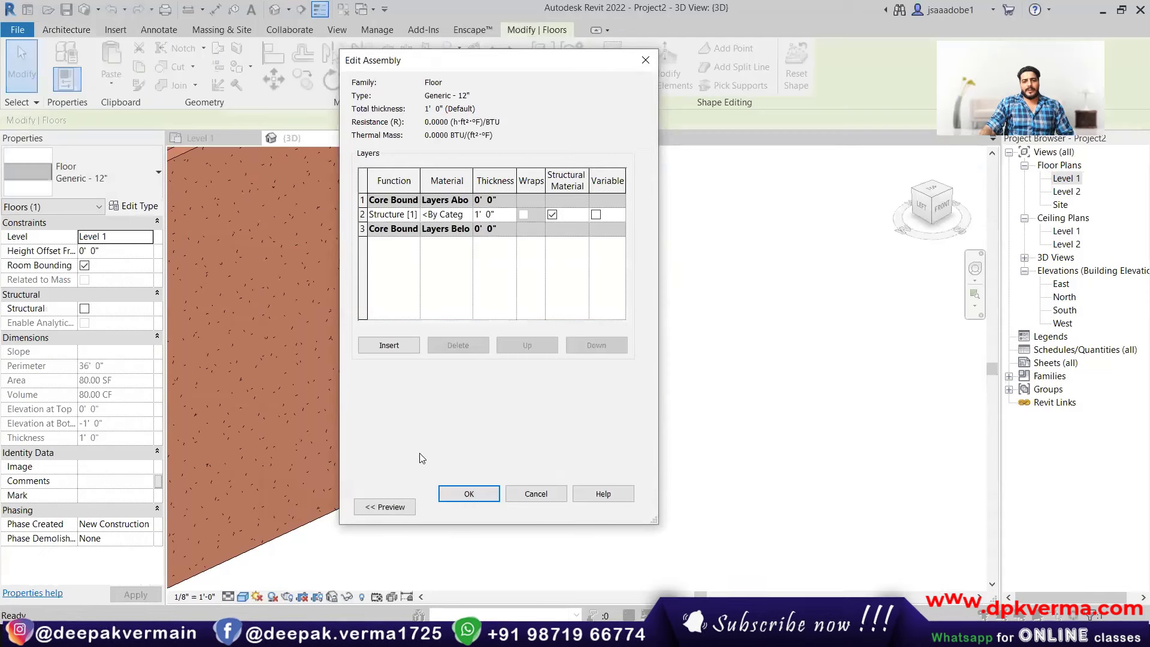
click(384, 507)
- Add a 1" top layer above a 4" structure layer and browse its material
click(534, 346)
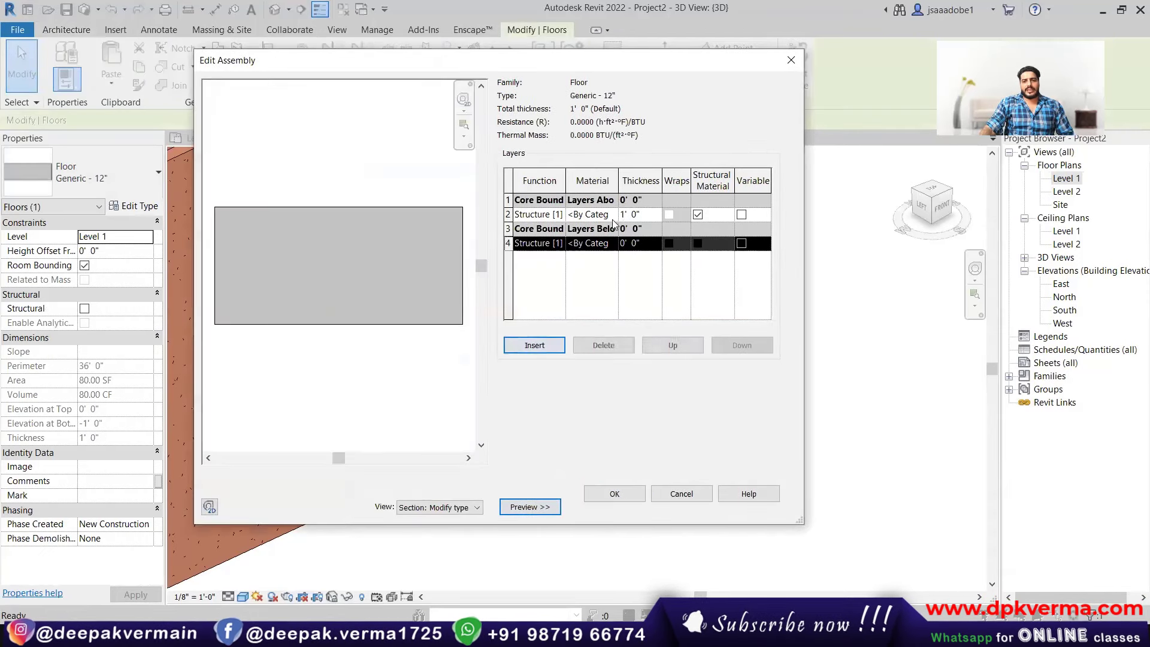
click(673, 346)
click(673, 345)
click(673, 345)
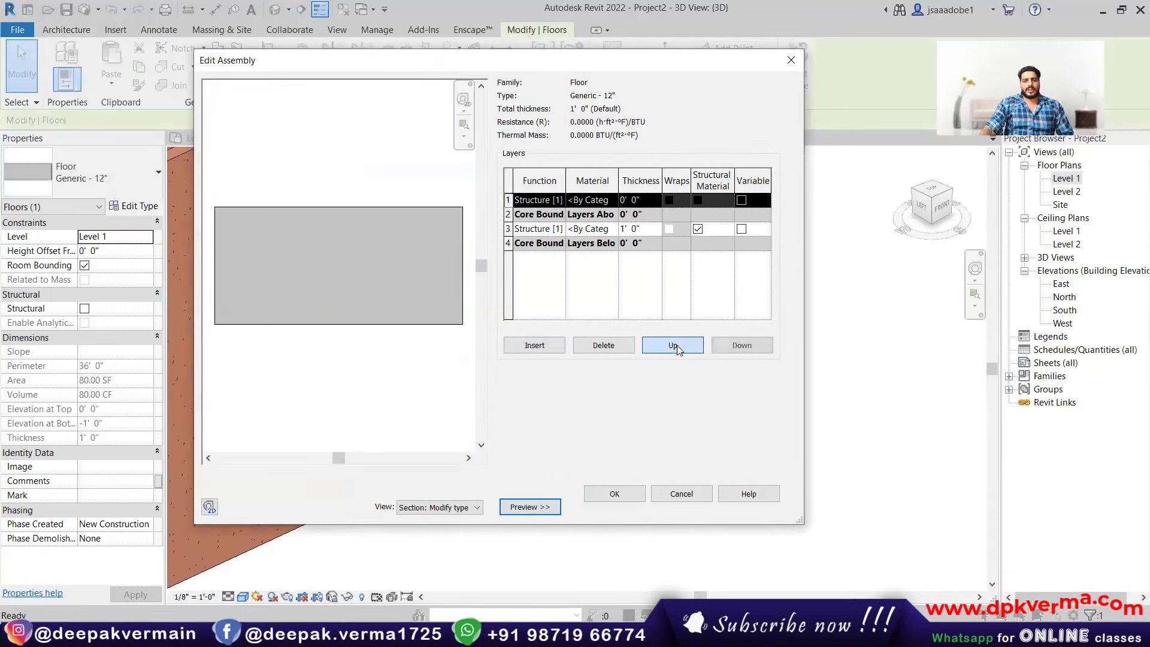
click(634, 199)
text(1)
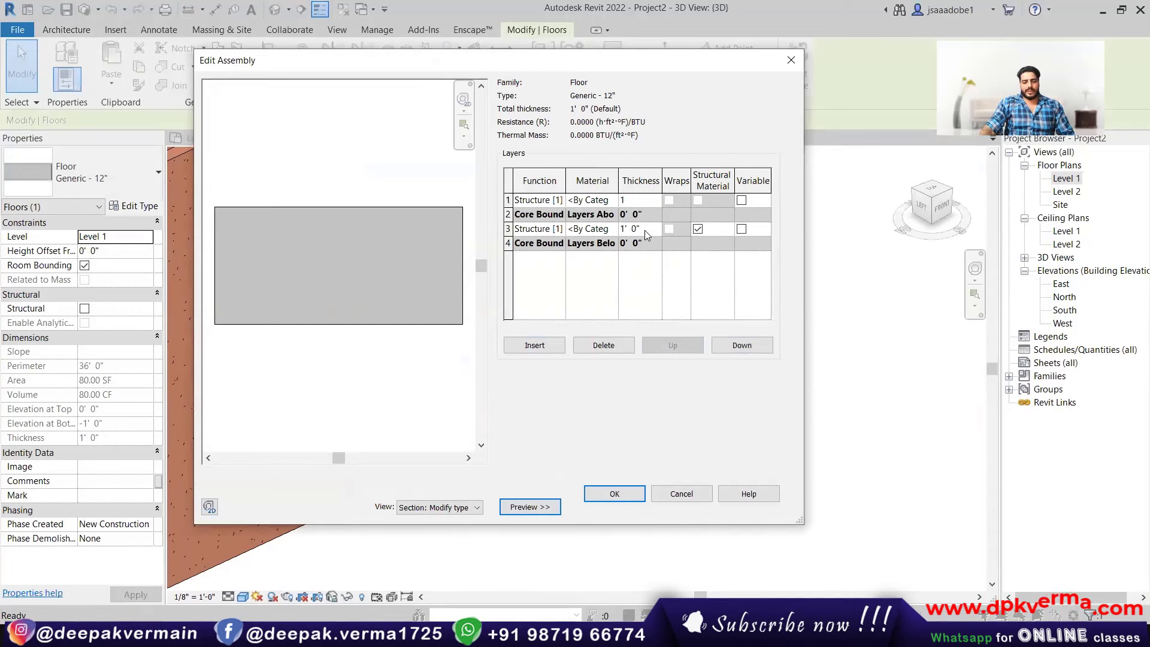
click(643, 231)
double_click(643, 230)
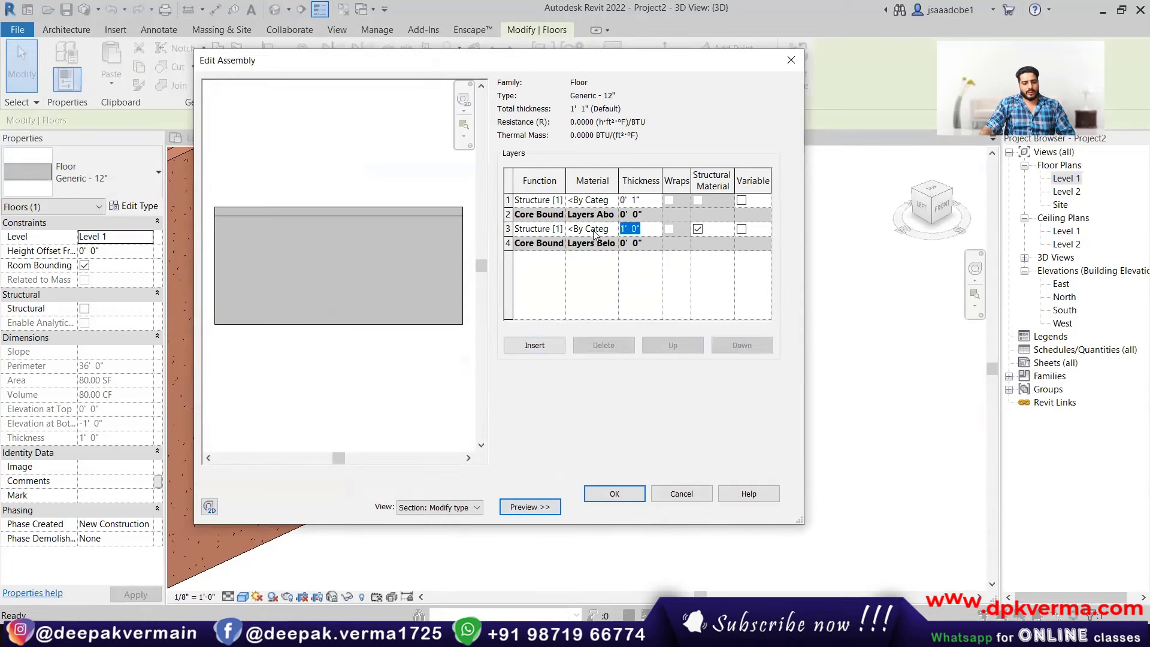
text(4")
click(590, 199)
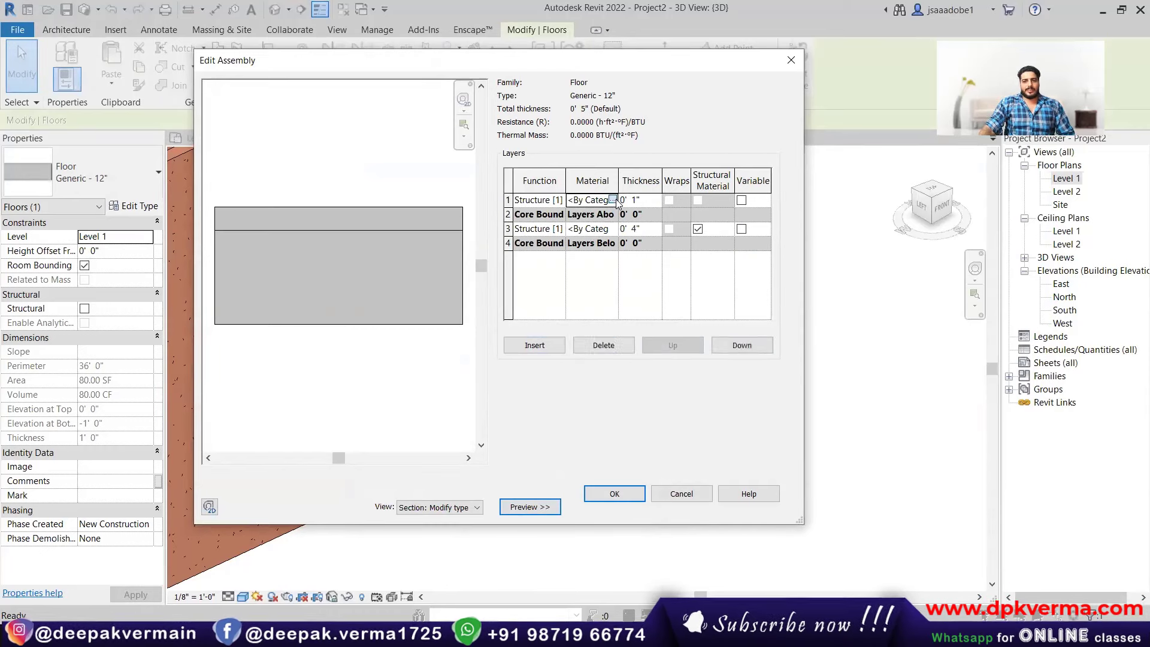
click(612, 200)
scroll(323, 255, up, 4)
- Create a new default material and rename it 01
scroll(299, 215, up, 3)
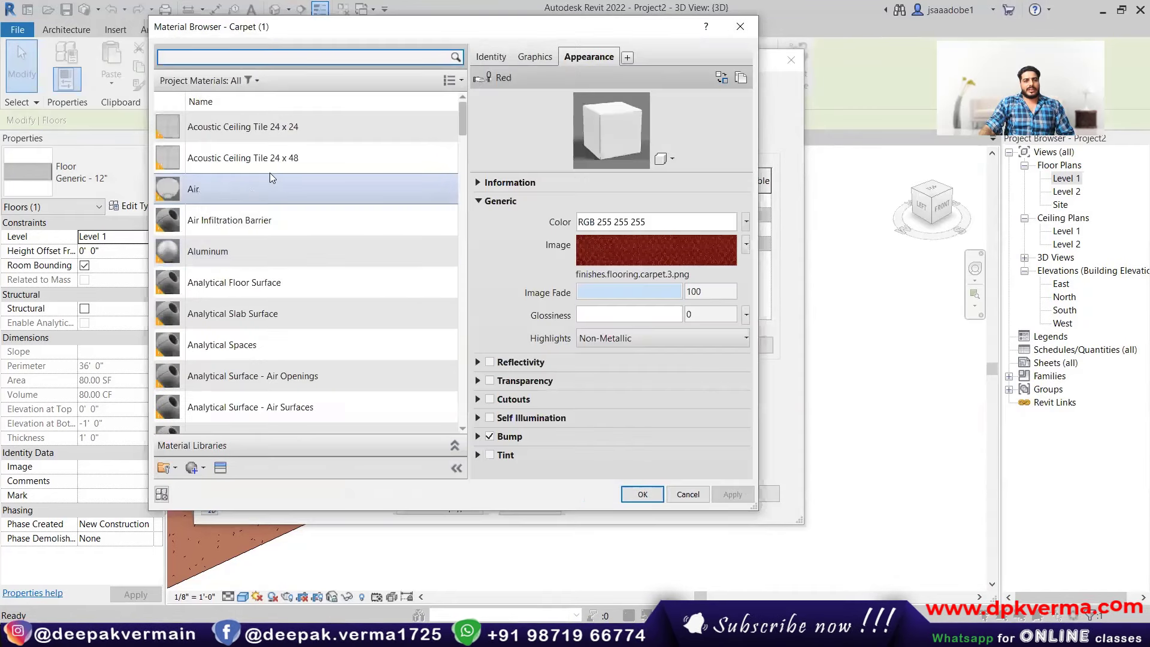
click(204, 471)
click(231, 486)
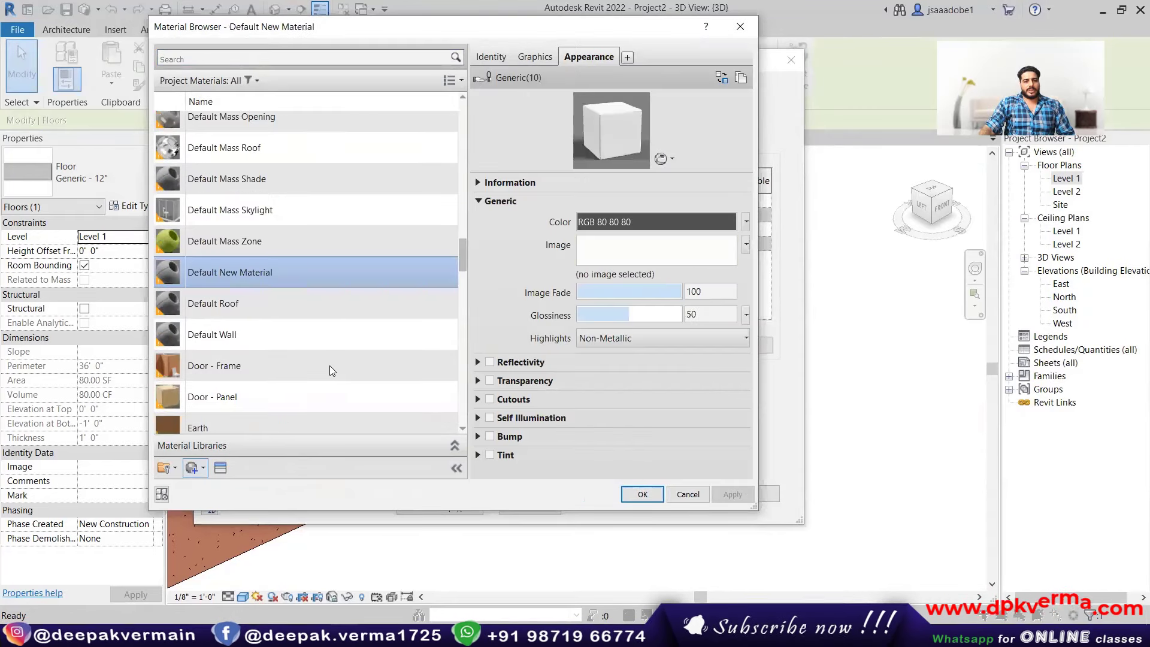
right_click(250, 276)
click(283, 315)
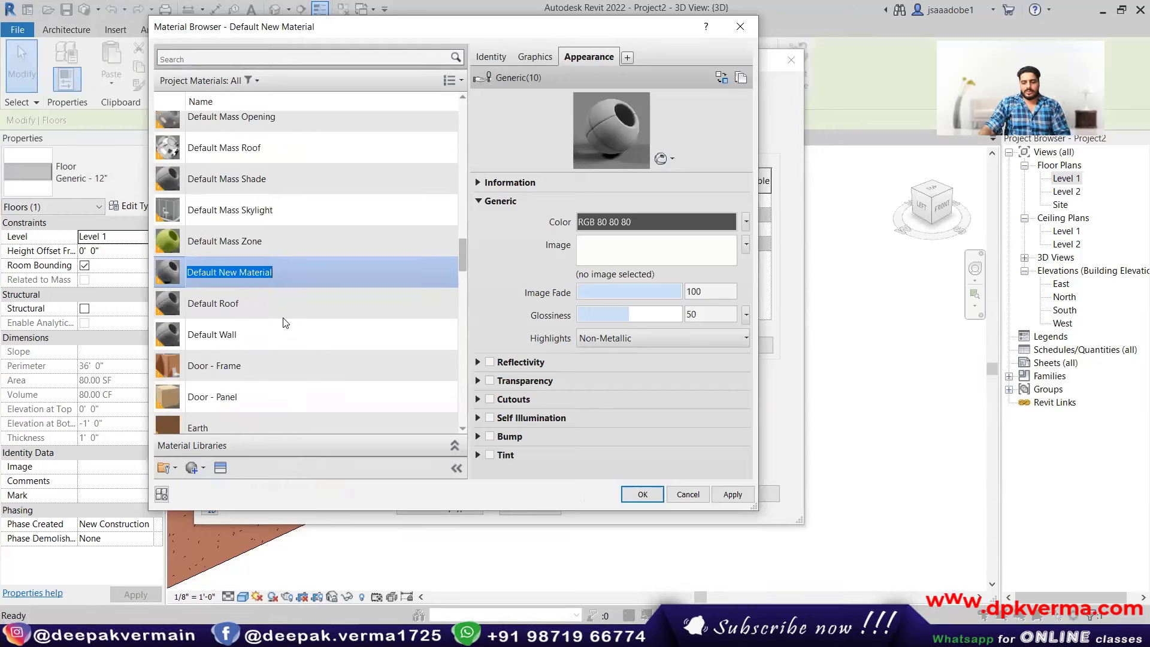
text(01)
key(Return)
click(256, 126)
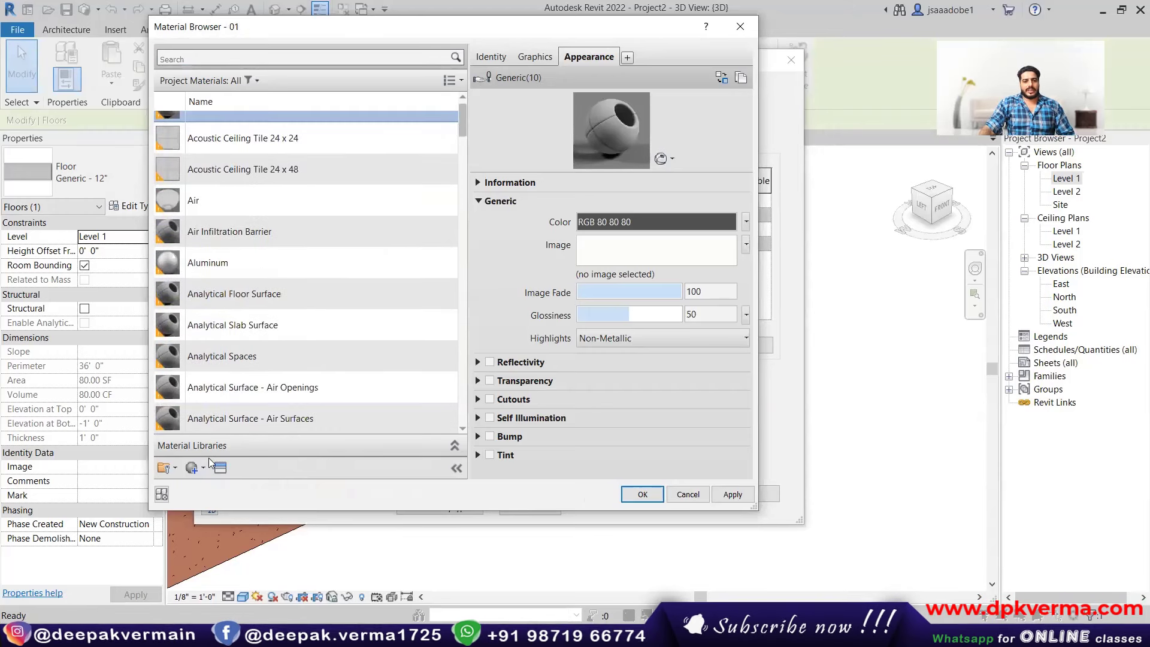
- Give 01 the Flooring > Tile Ceramic - Wood Pattern appearance and replace its image from the Desktop
click(220, 468)
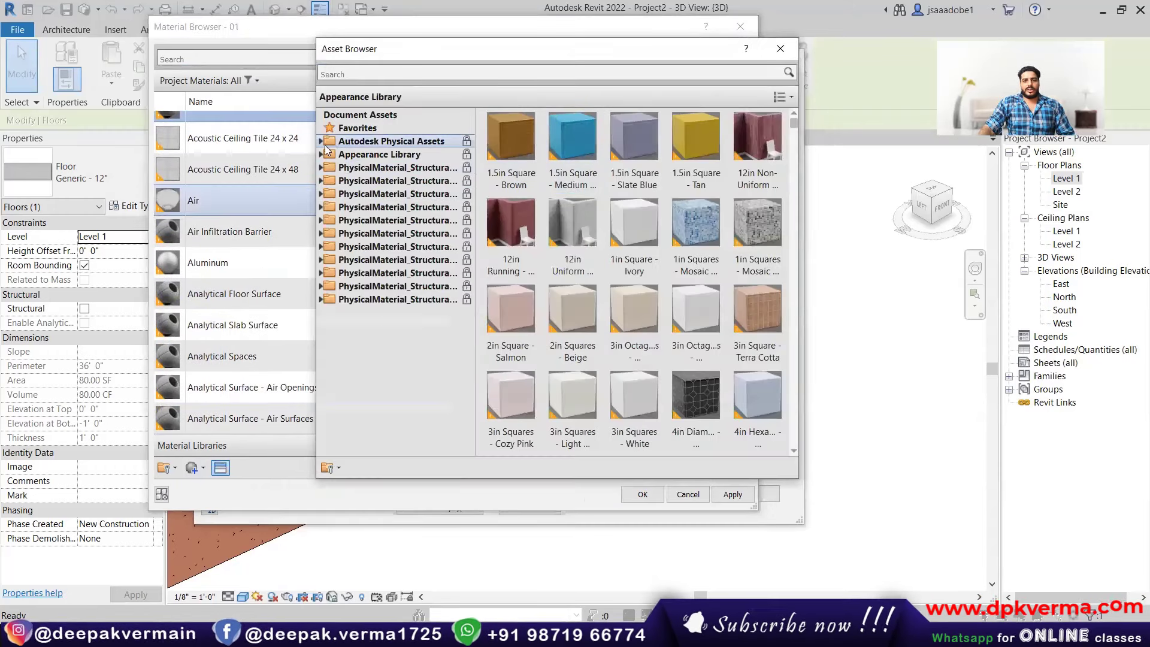
click(324, 155)
scroll(325, 219, down, 1)
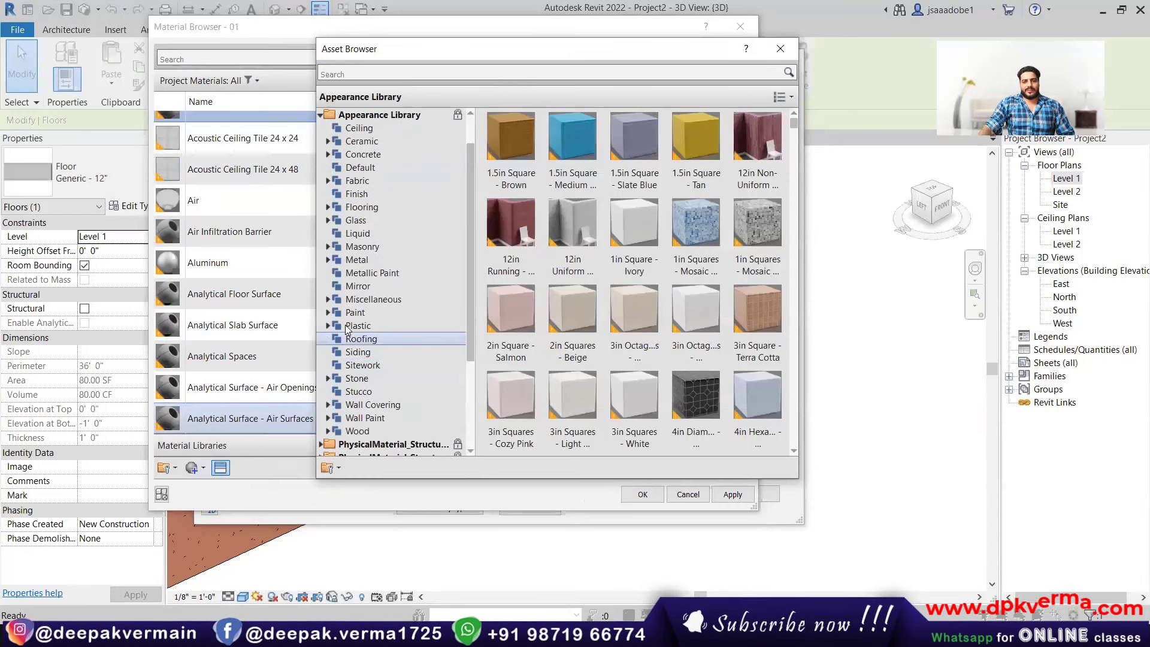
click(327, 208)
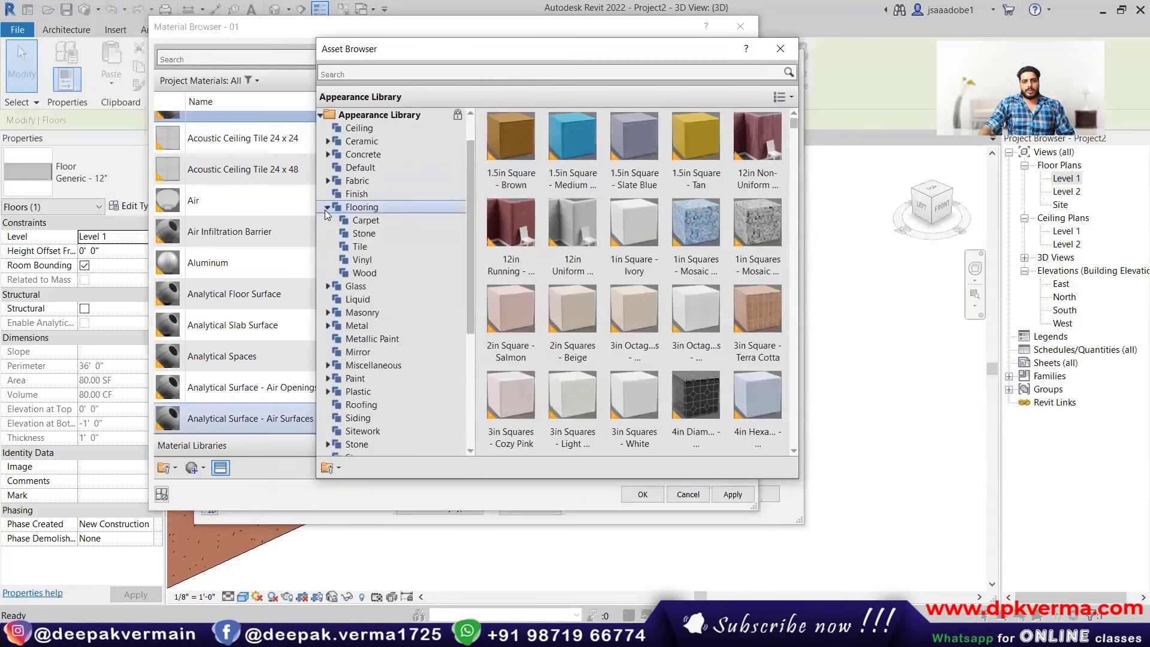
click(366, 247)
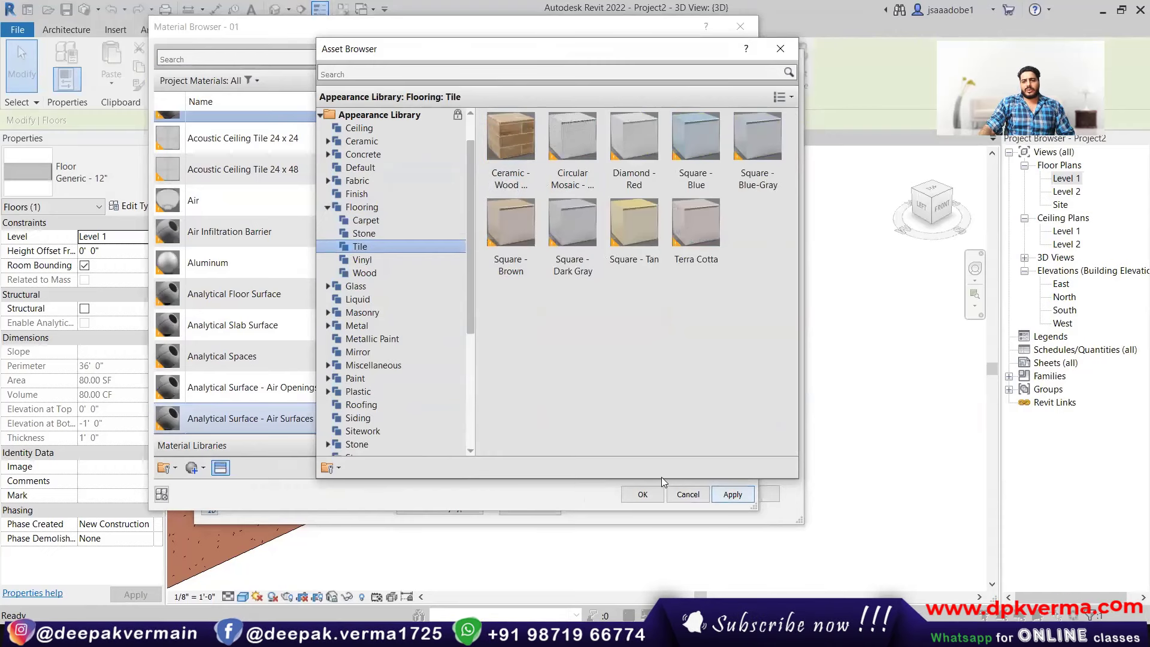
click(786, 55)
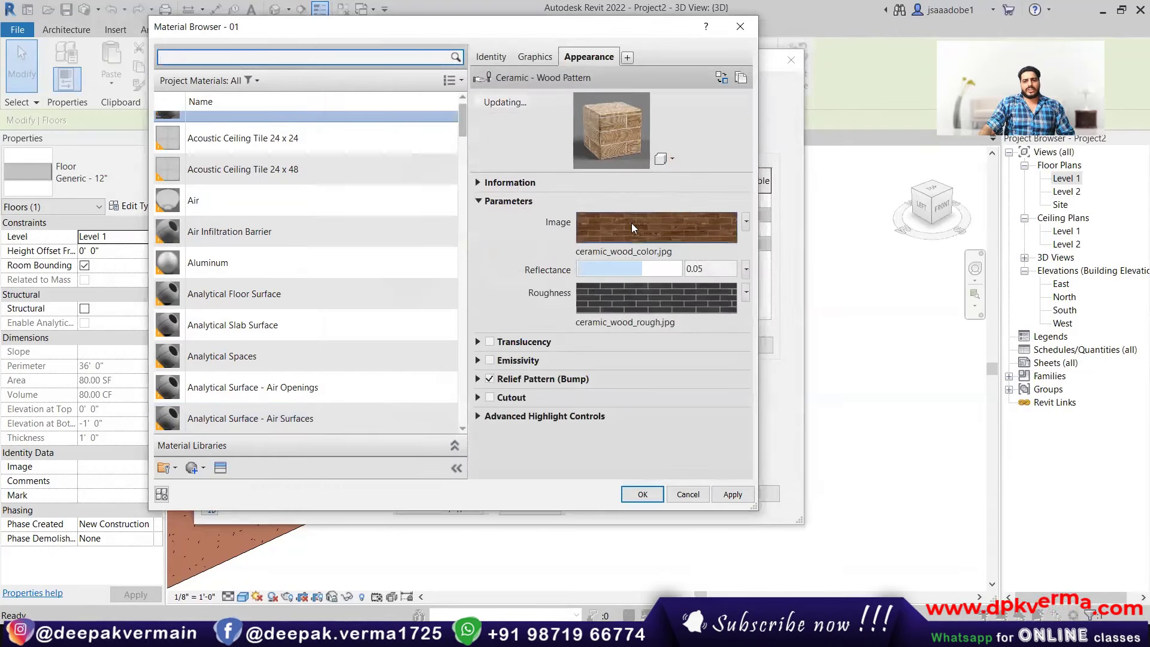
click(616, 254)
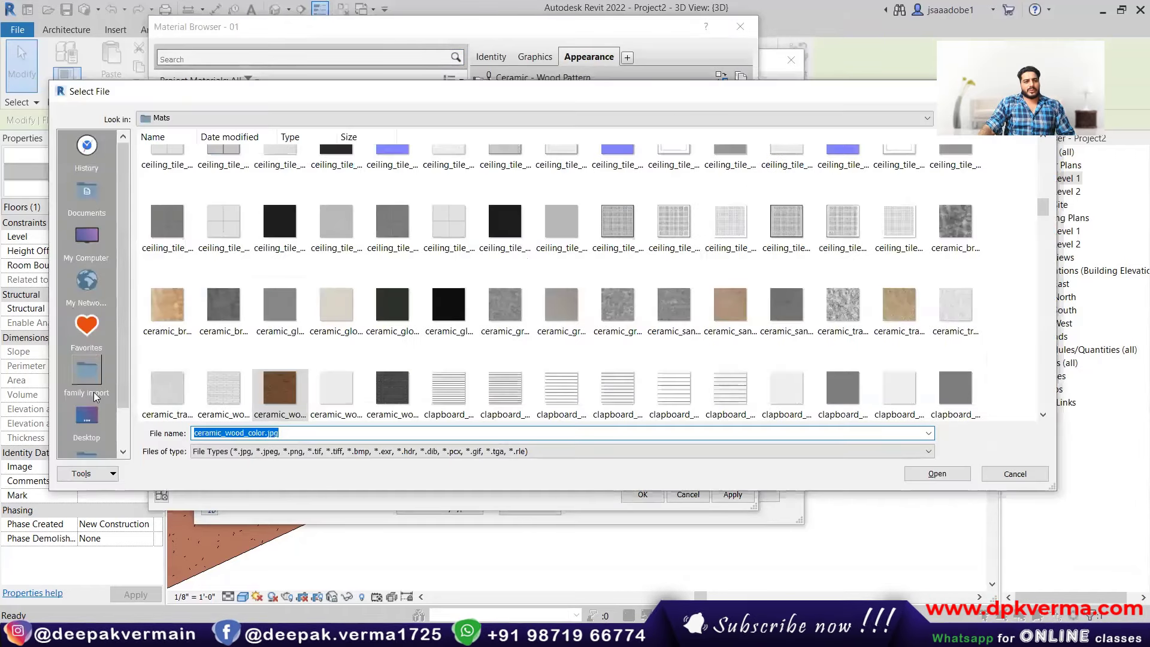
click(87, 415)
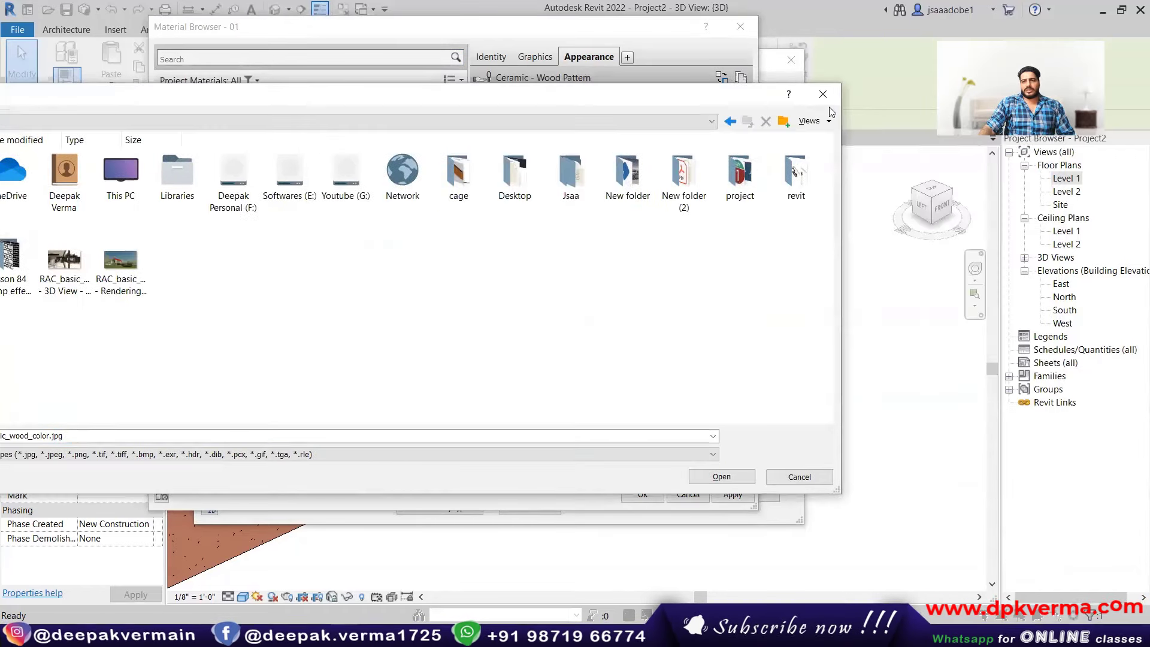
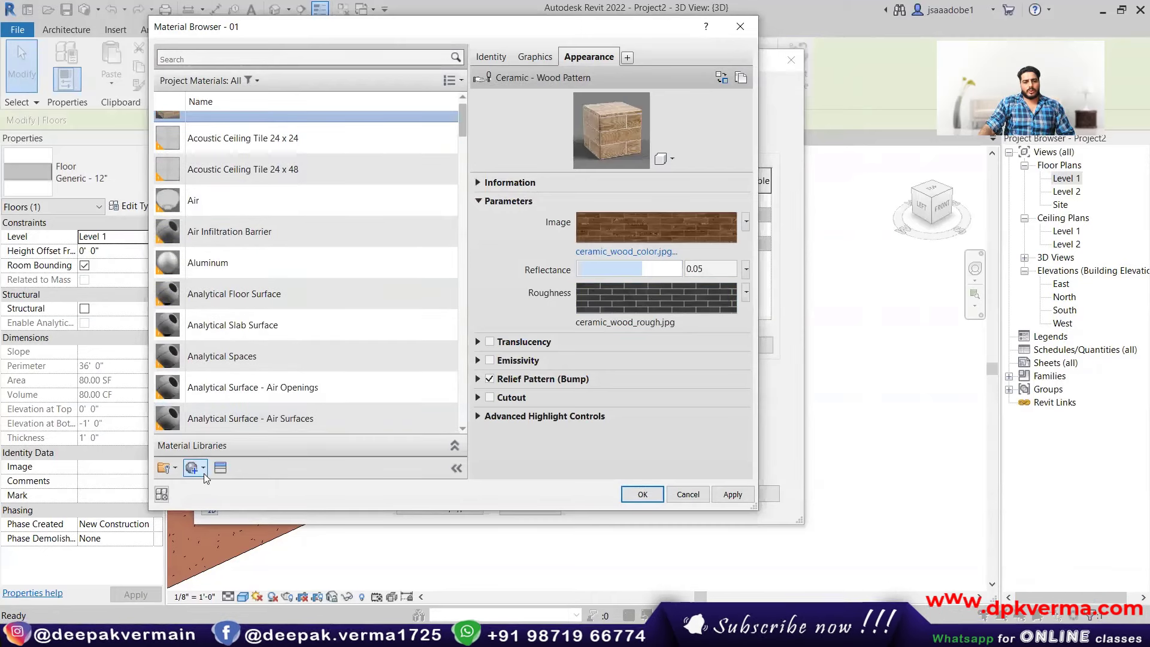
- Create a new blank material and rename it 02
click(204, 468)
click(234, 486)
right_click(217, 267)
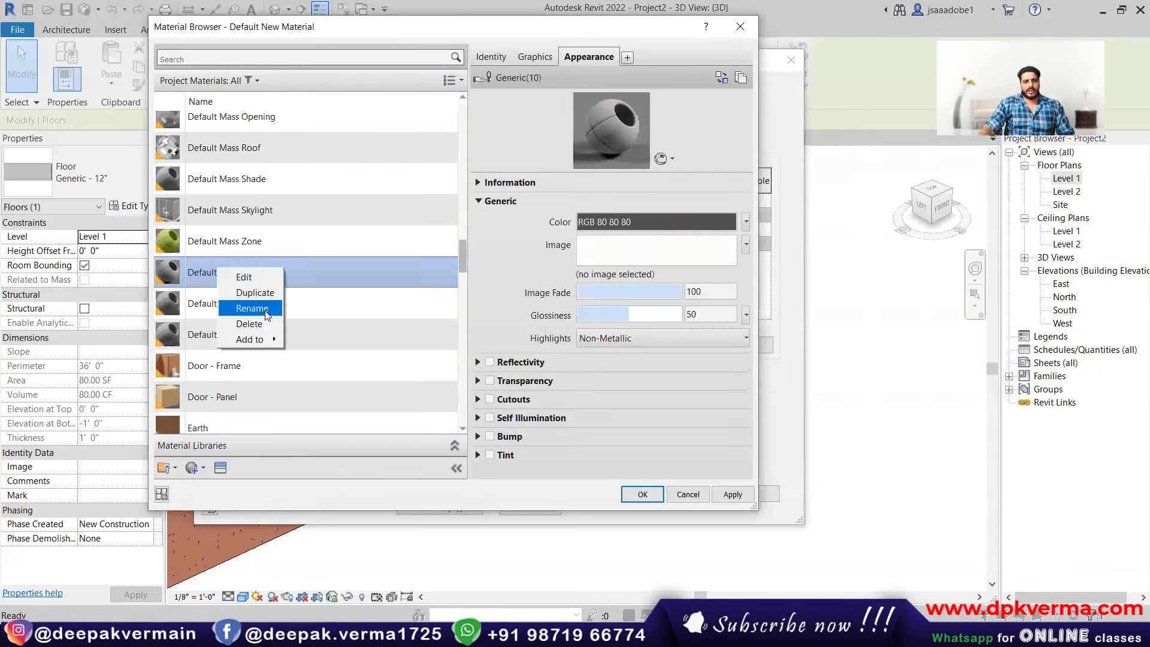
click(263, 308)
text(02)
key(Return)
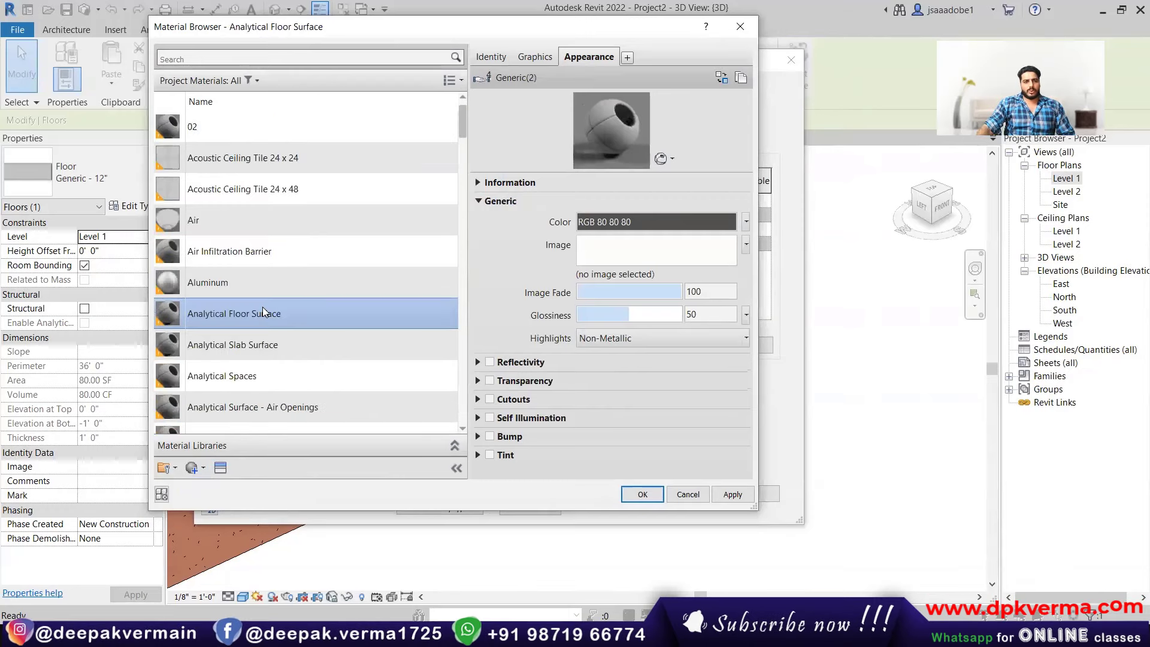
click(219, 157)
- Give material 02 the blue retro floor-tiles image from Desktop > New folder > texture
click(621, 249)
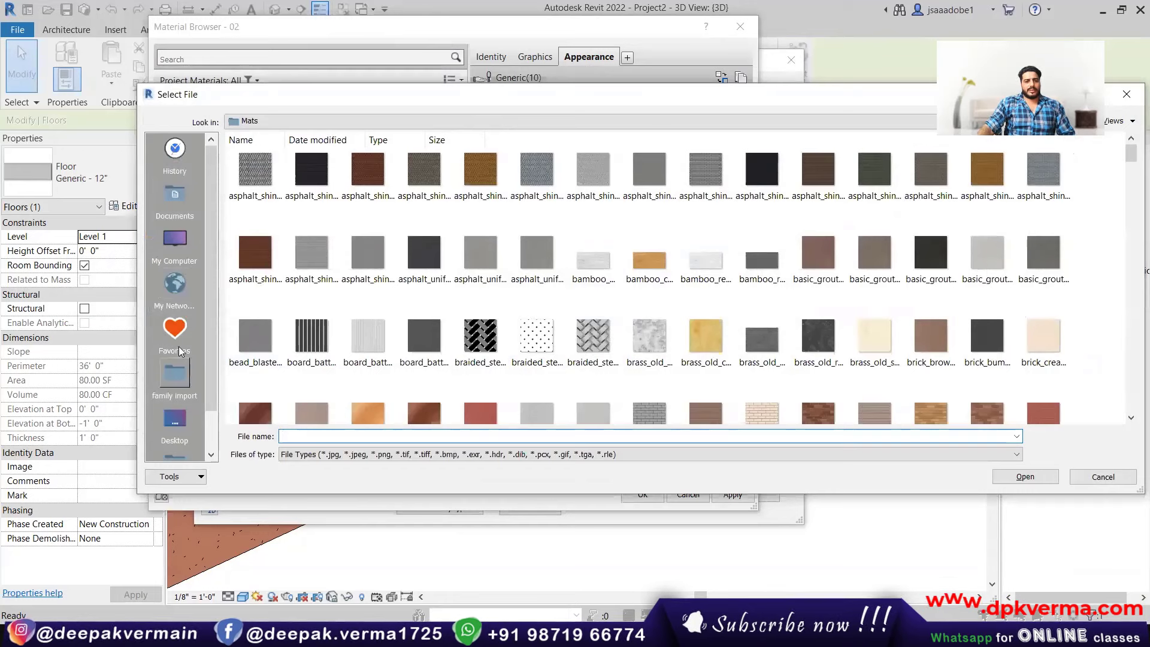
click(174, 420)
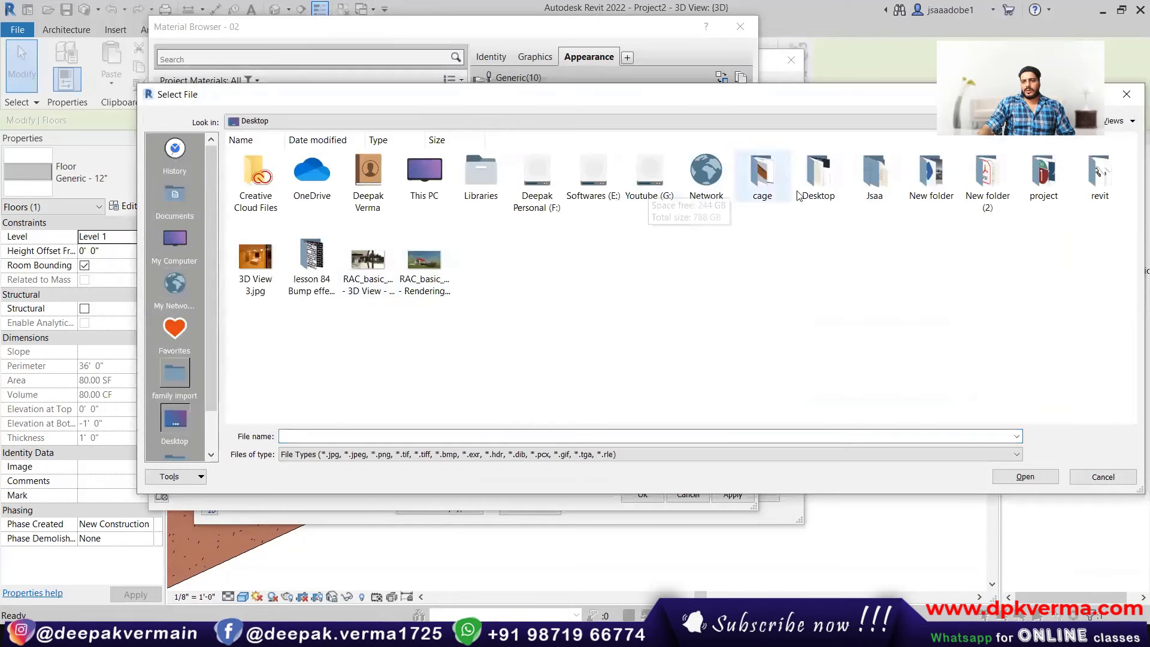
double_click(931, 180)
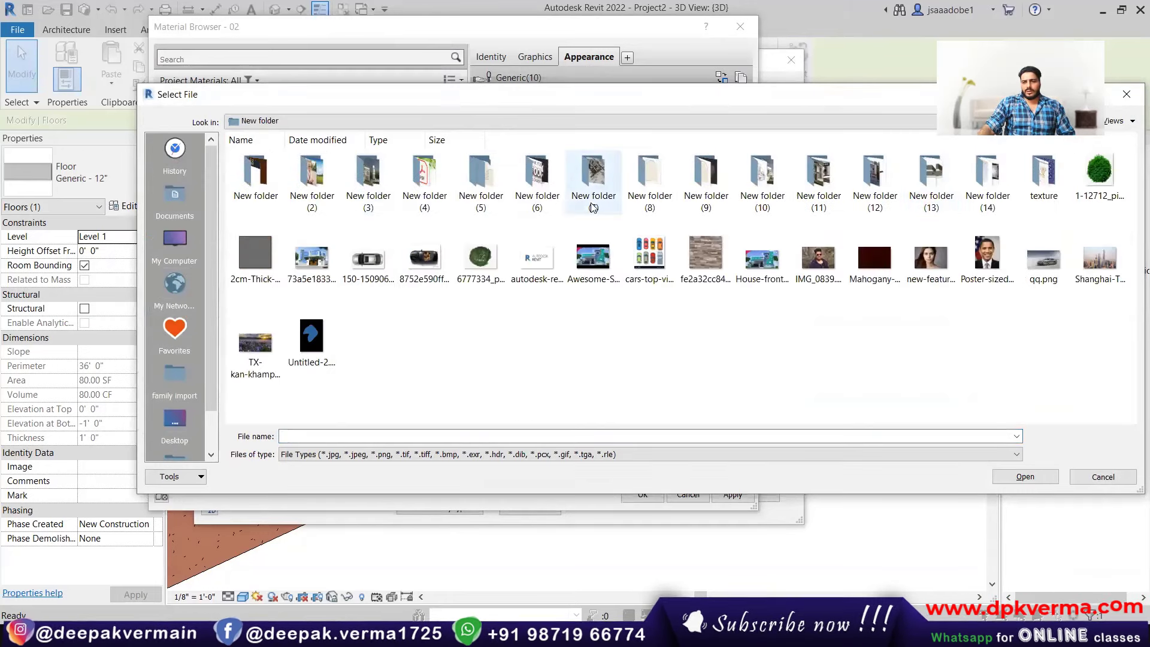
double_click(1043, 183)
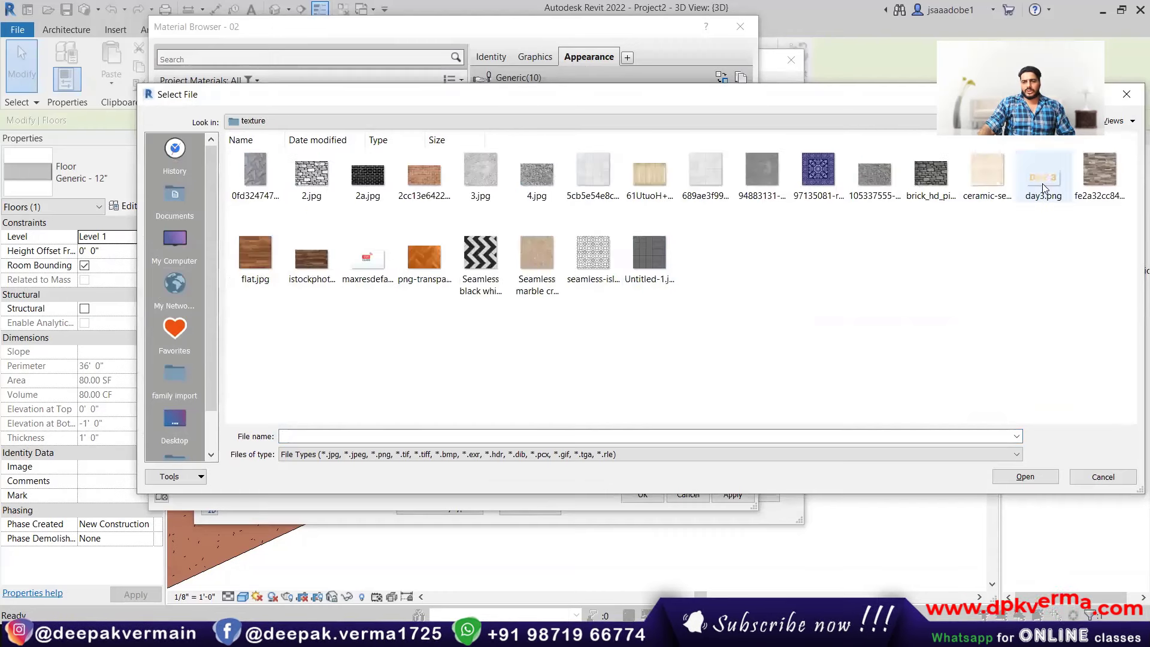
click(819, 174)
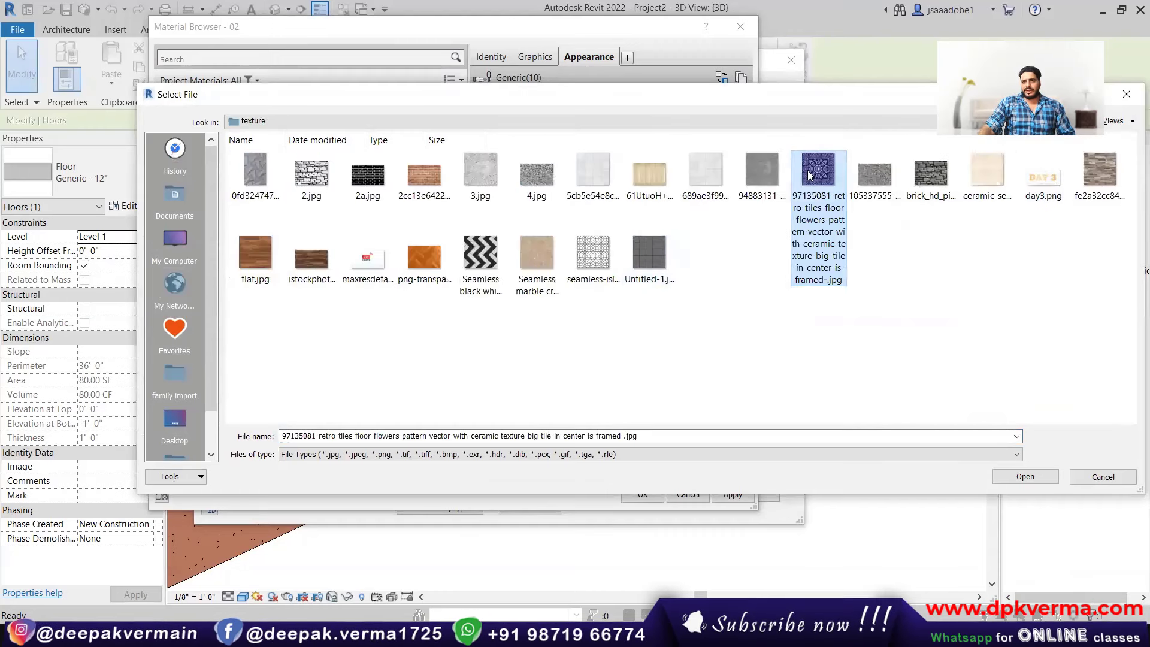
click(1004, 476)
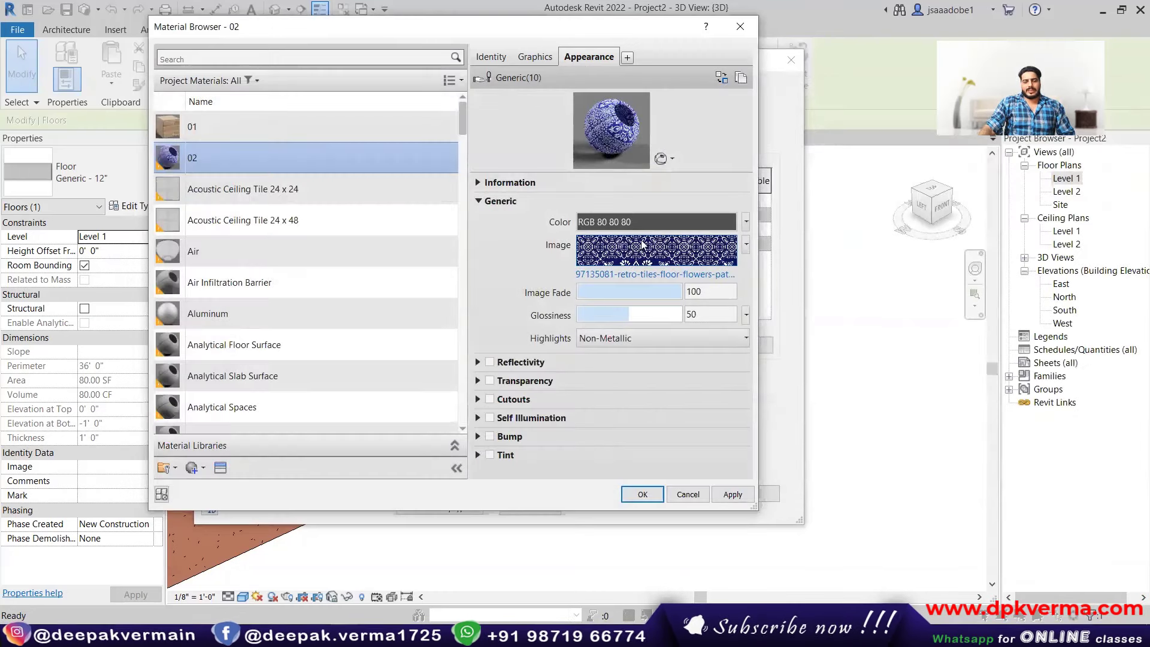
click(643, 501)
- Assign material 02 to the floor's top layer and apply the floor type
click(644, 497)
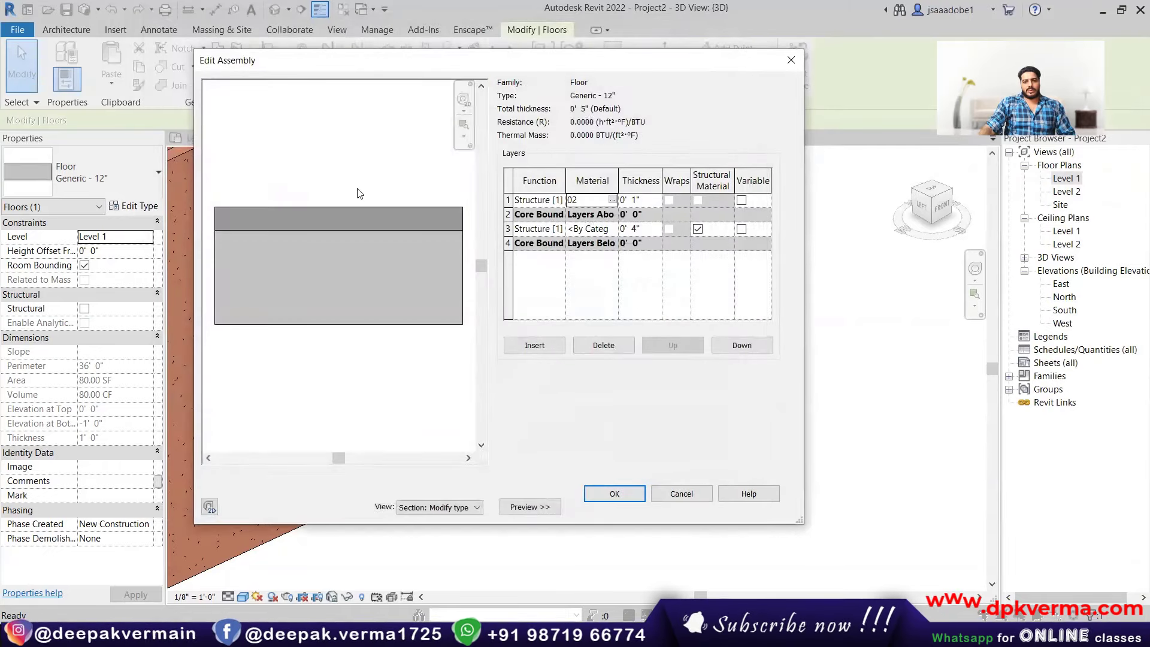
click(606, 495)
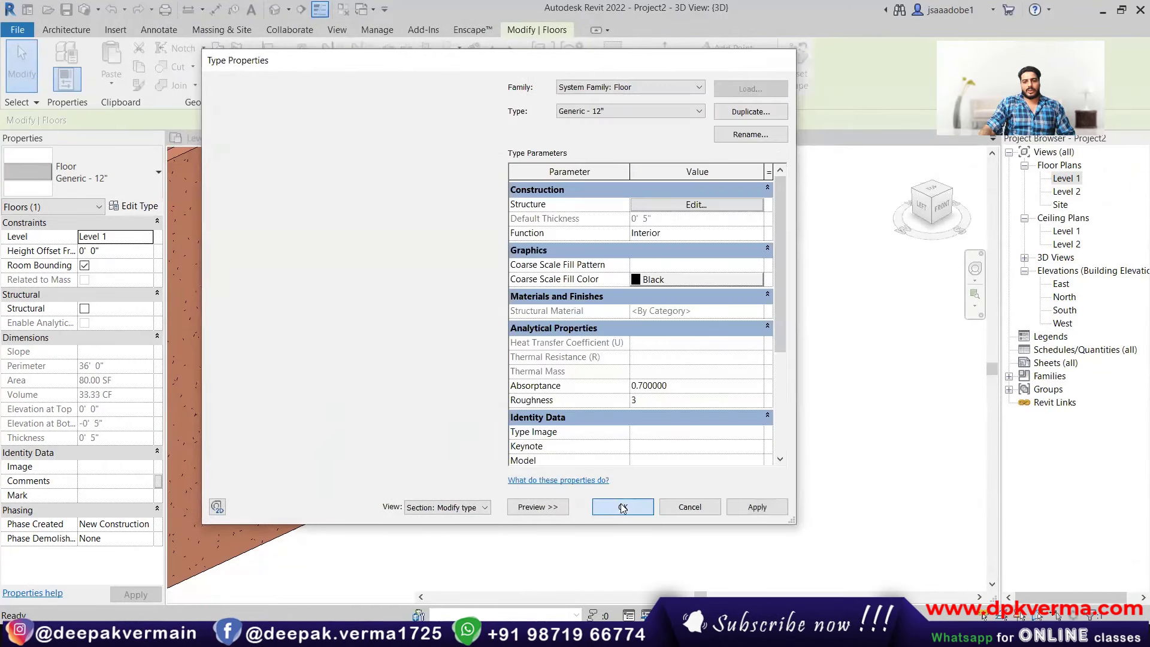
click(623, 506)
click(591, 488)
- Switch the 3D view to the Realistic visual style and zoom to check the tiles
click(243, 597)
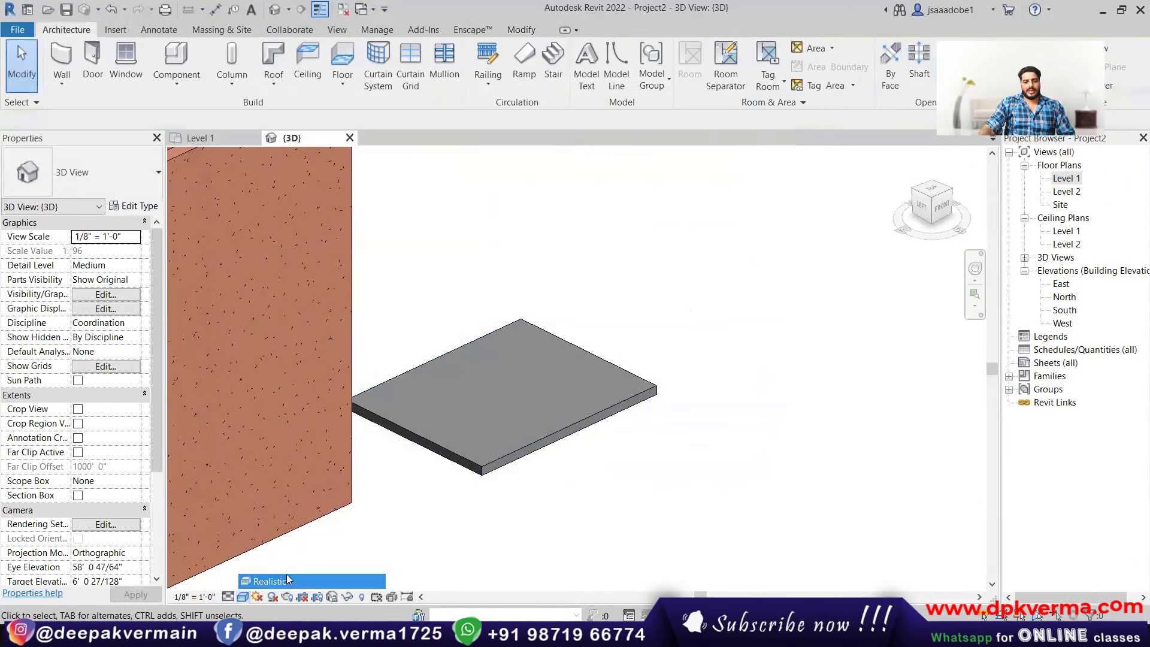
click(263, 581)
scroll(530, 425, up, 2)
scroll(528, 431, up, 2)
scroll(507, 417, up, 3)
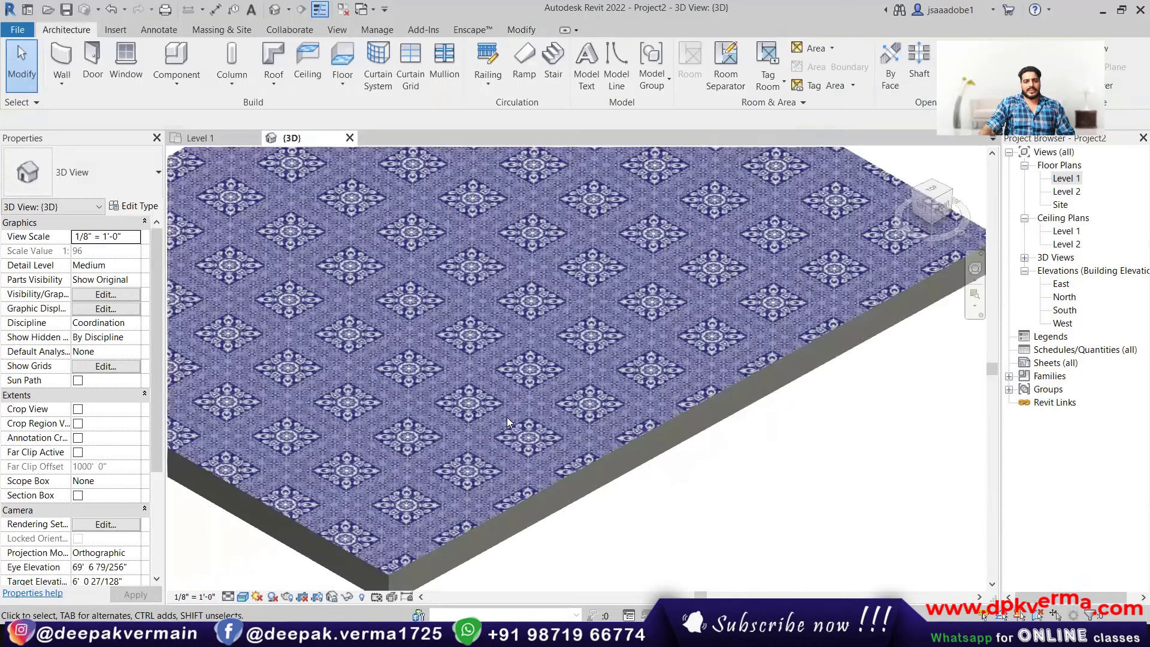
scroll(527, 454, down, 5)
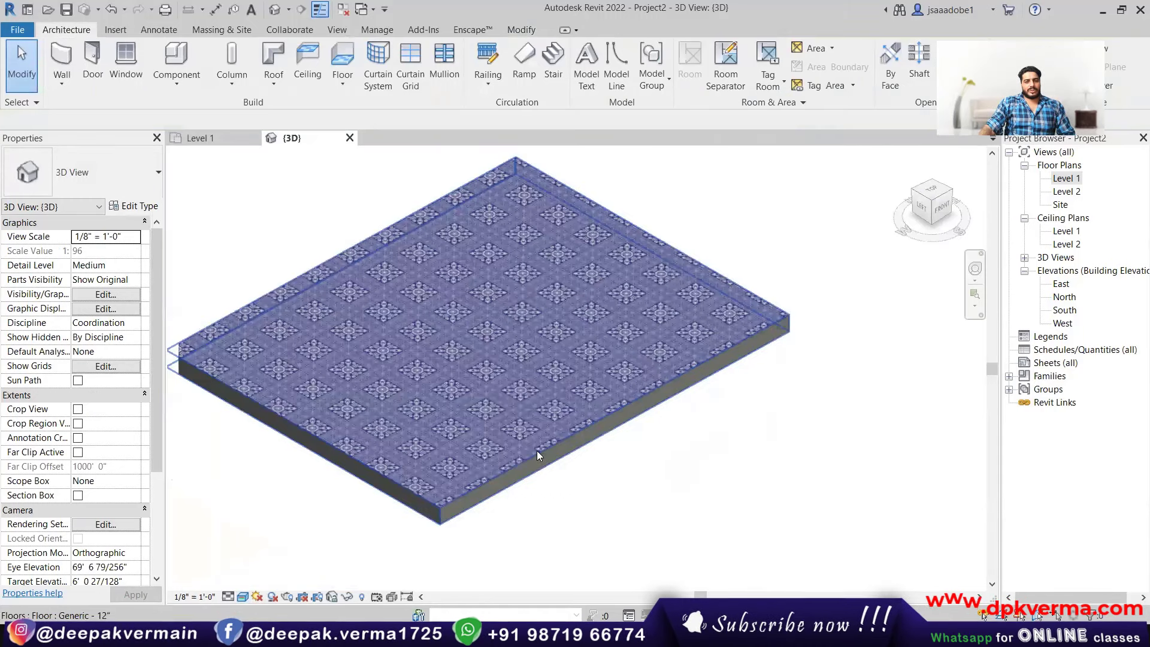
- Select the floor and reopen its type's layer structure
click(537, 450)
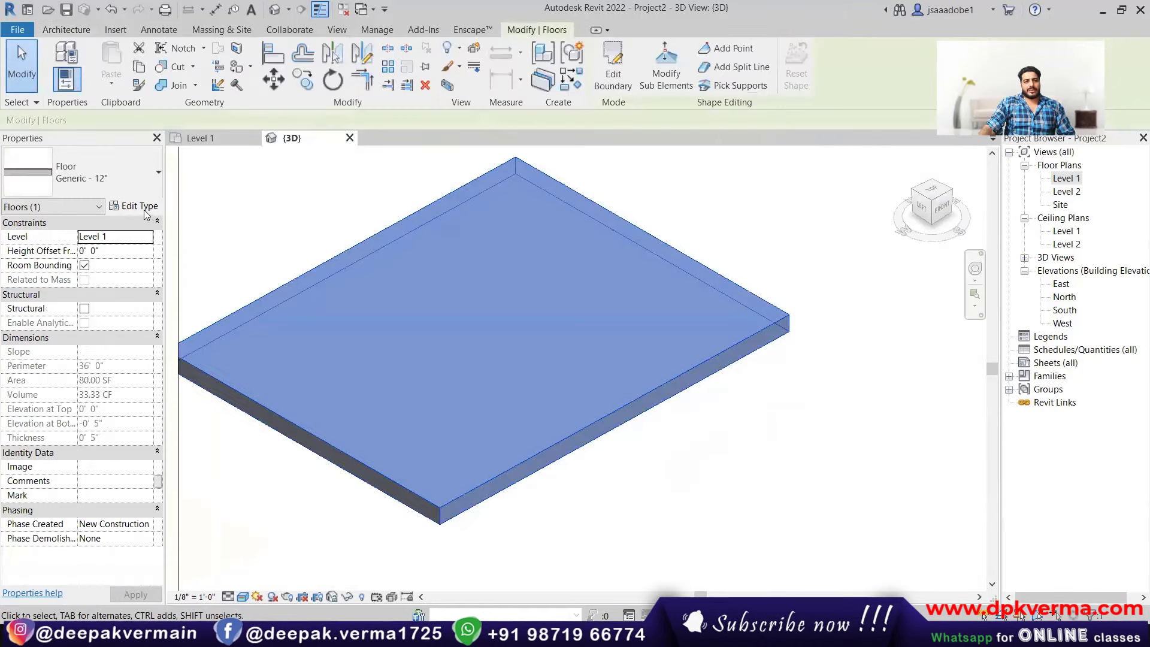
click(147, 214)
click(695, 204)
- Set material 02's tile texture sample width to 10' and apply it to the floor
click(613, 201)
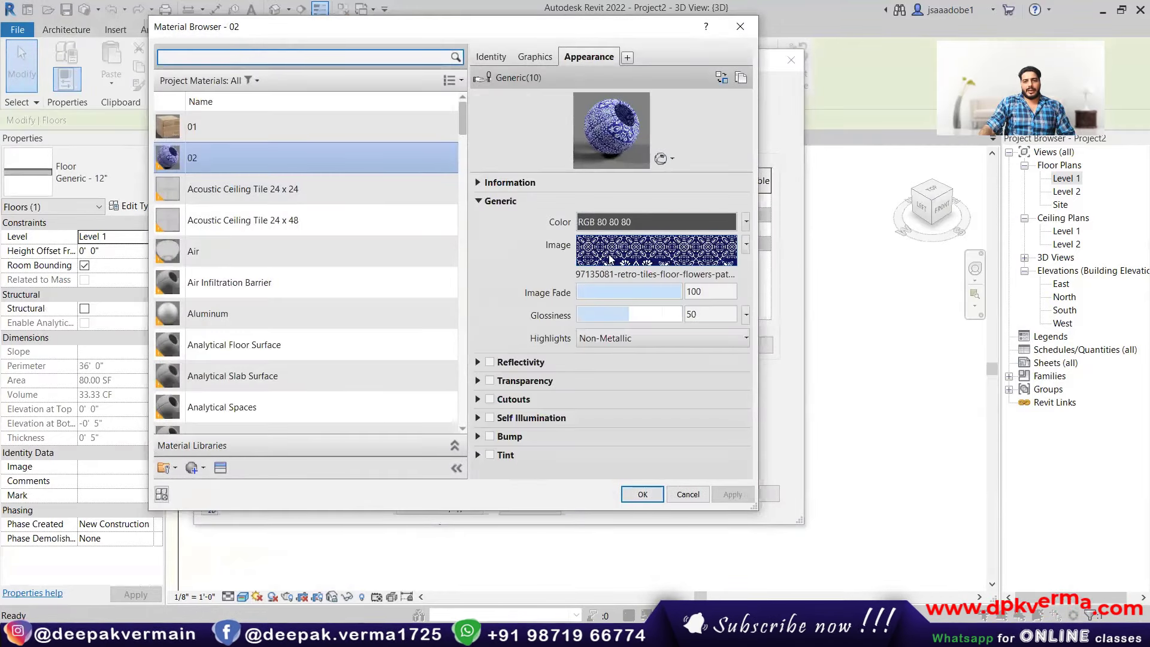
click(610, 259)
scroll(409, 320, down, 2)
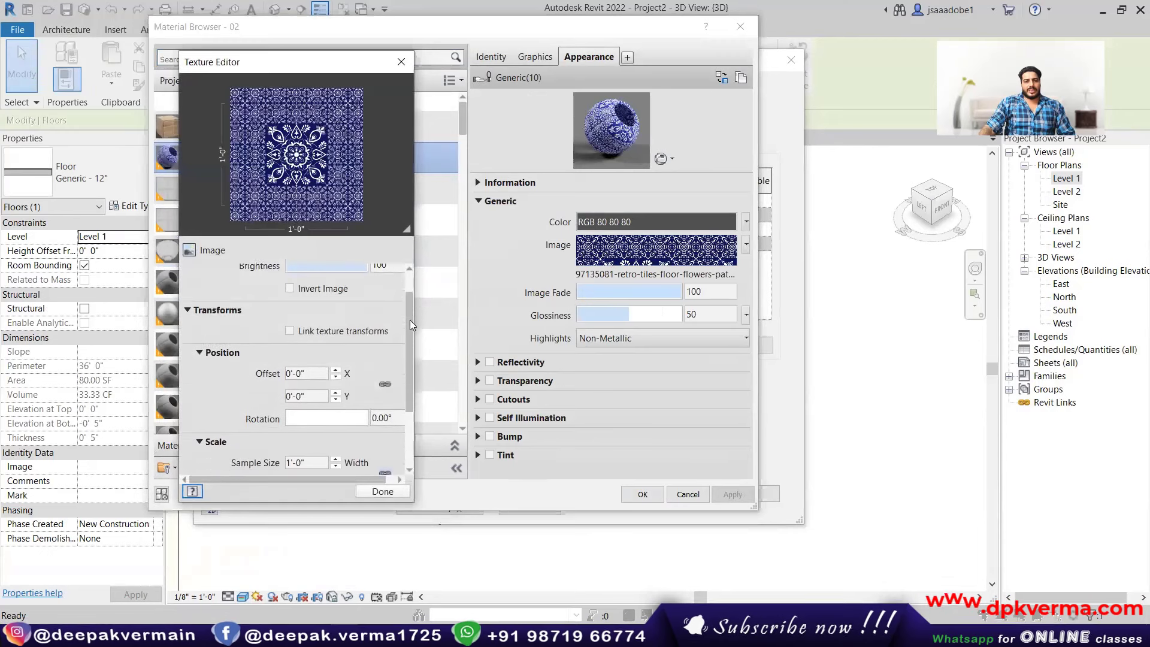
drag(410, 320, 408, 369)
double_click(319, 372)
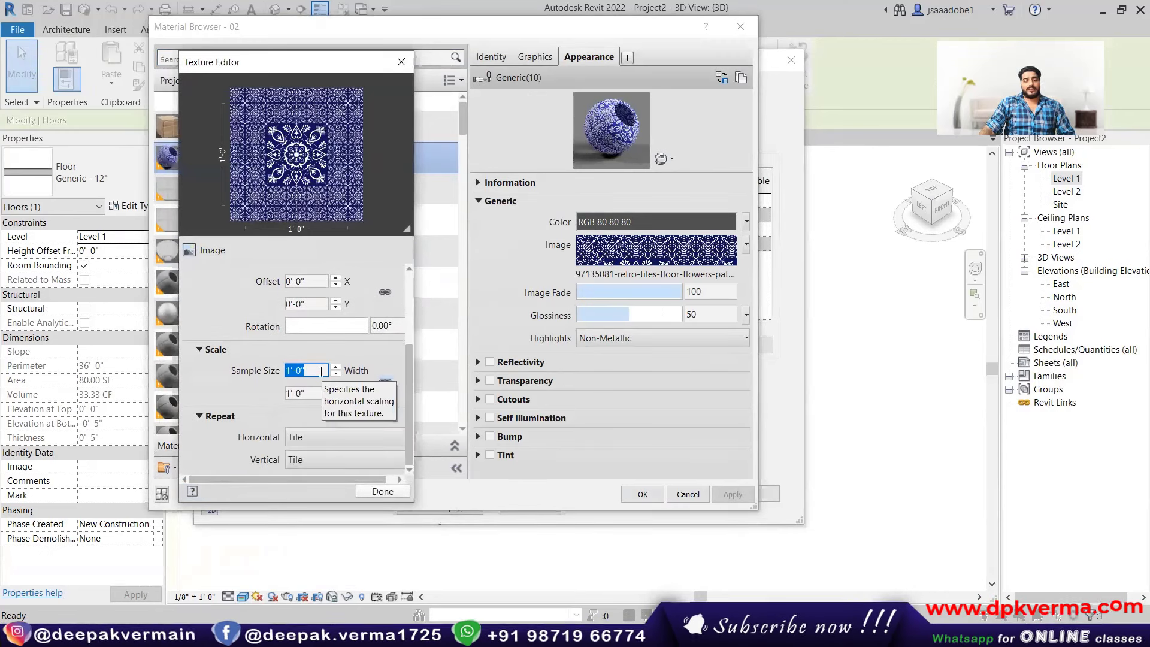
text(10')
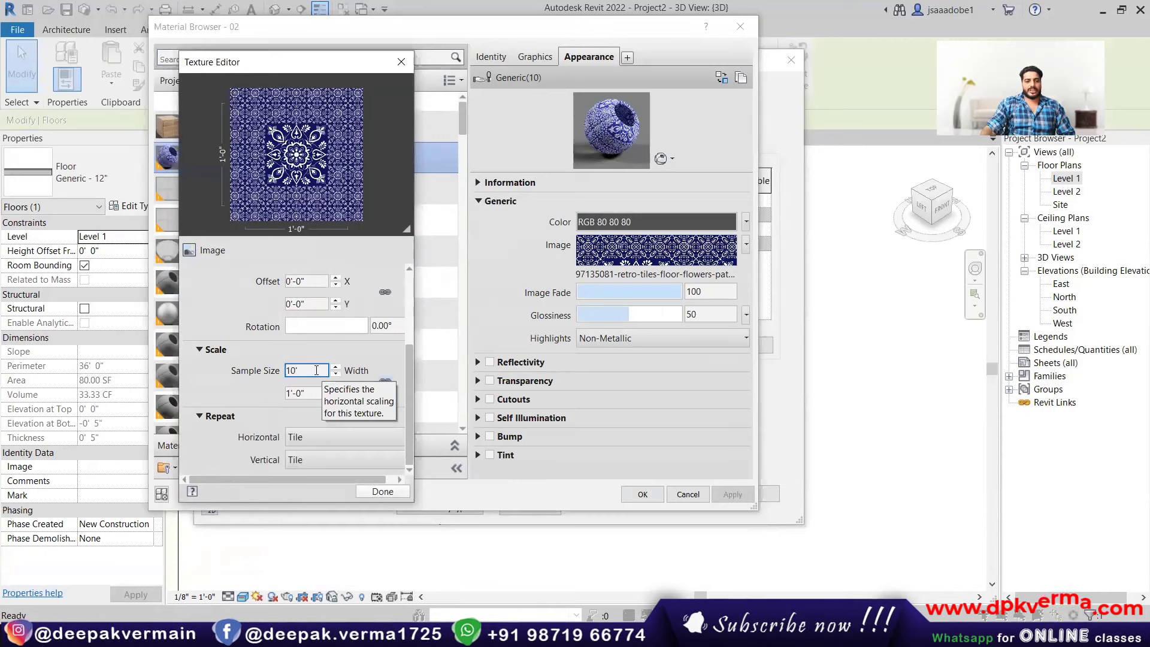
key(Tab)
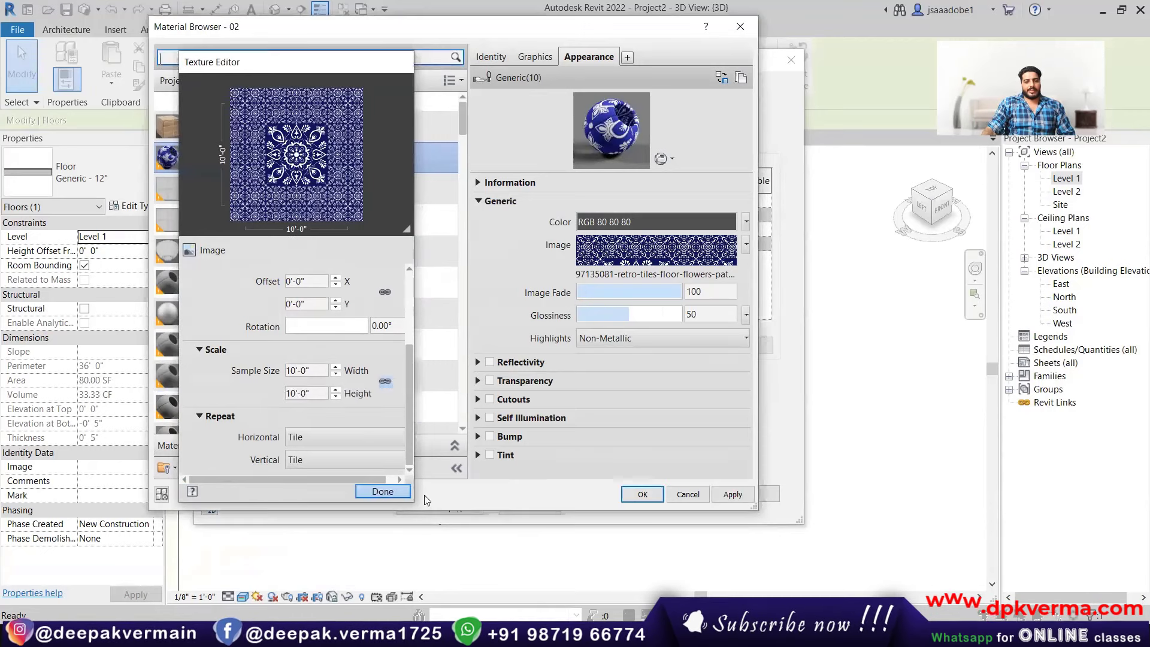
click(383, 492)
click(643, 494)
click(617, 504)
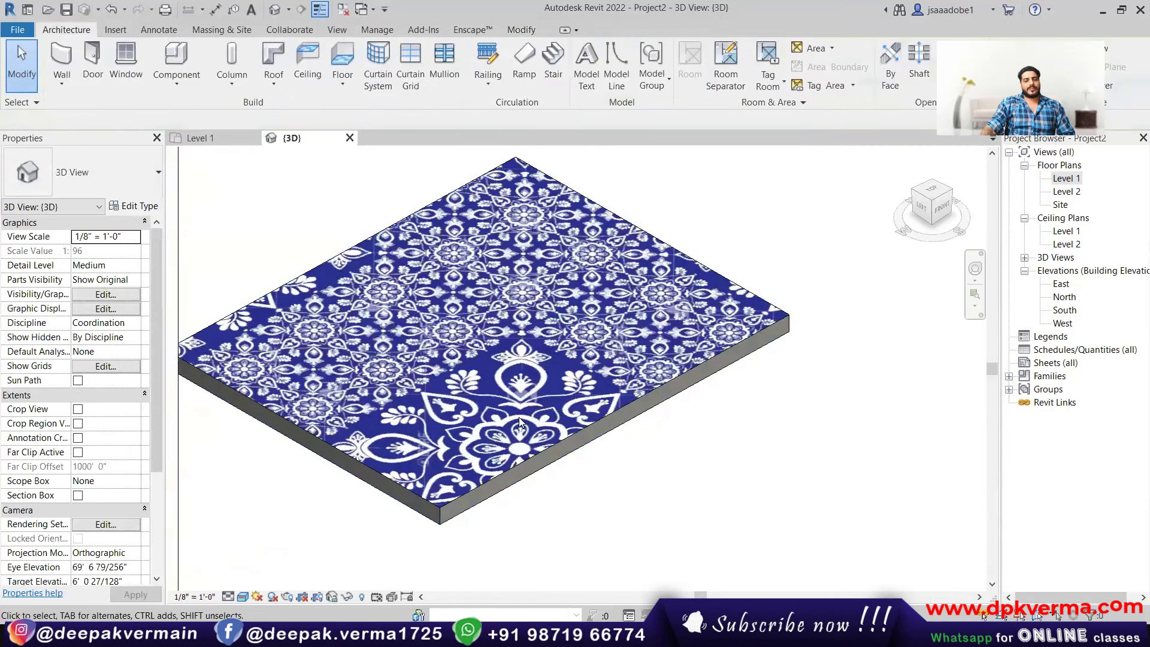
scroll(519, 417, down, 1)
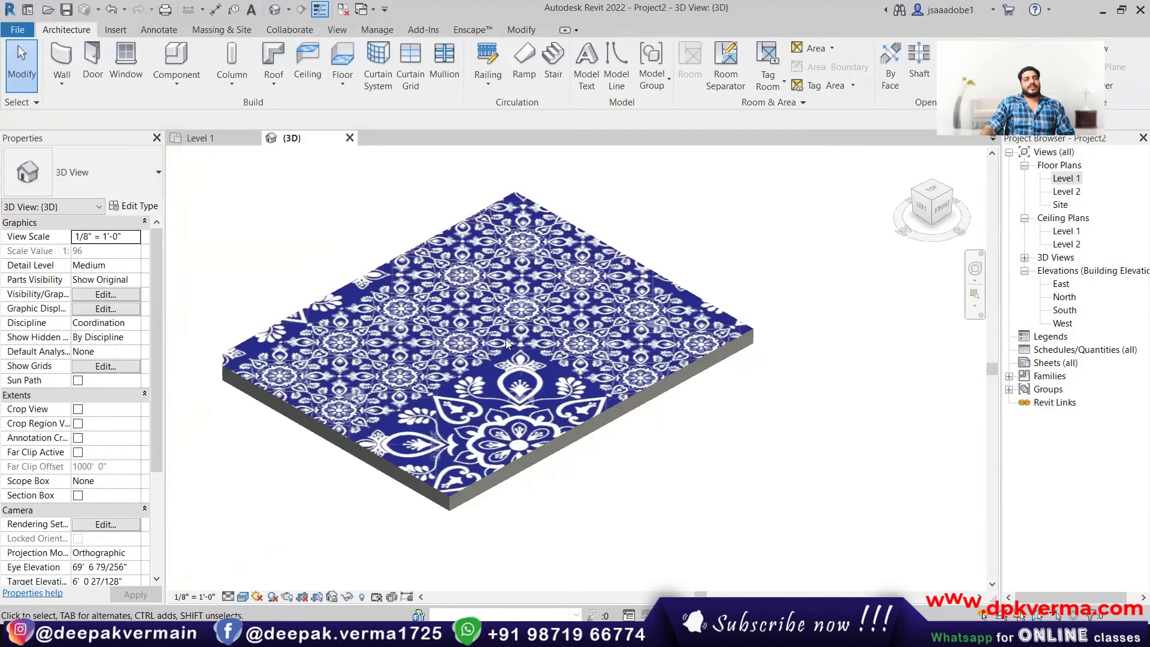
- Reopen material 02's texture settings from the floor's layer structure
click(562, 433)
click(152, 210)
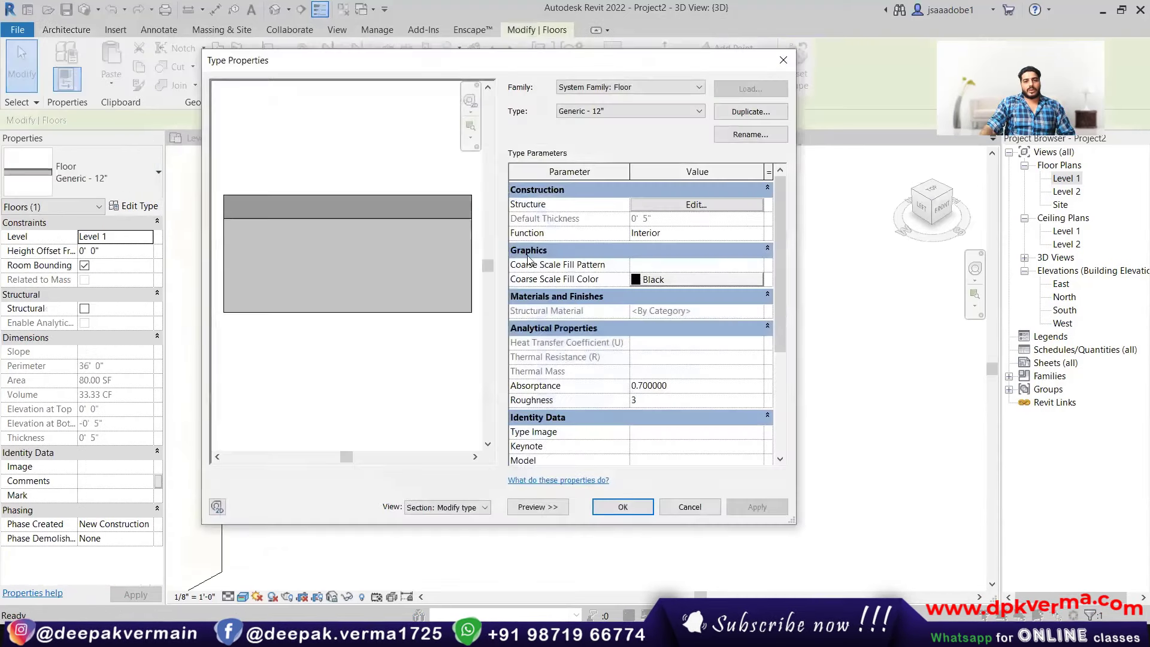
click(669, 202)
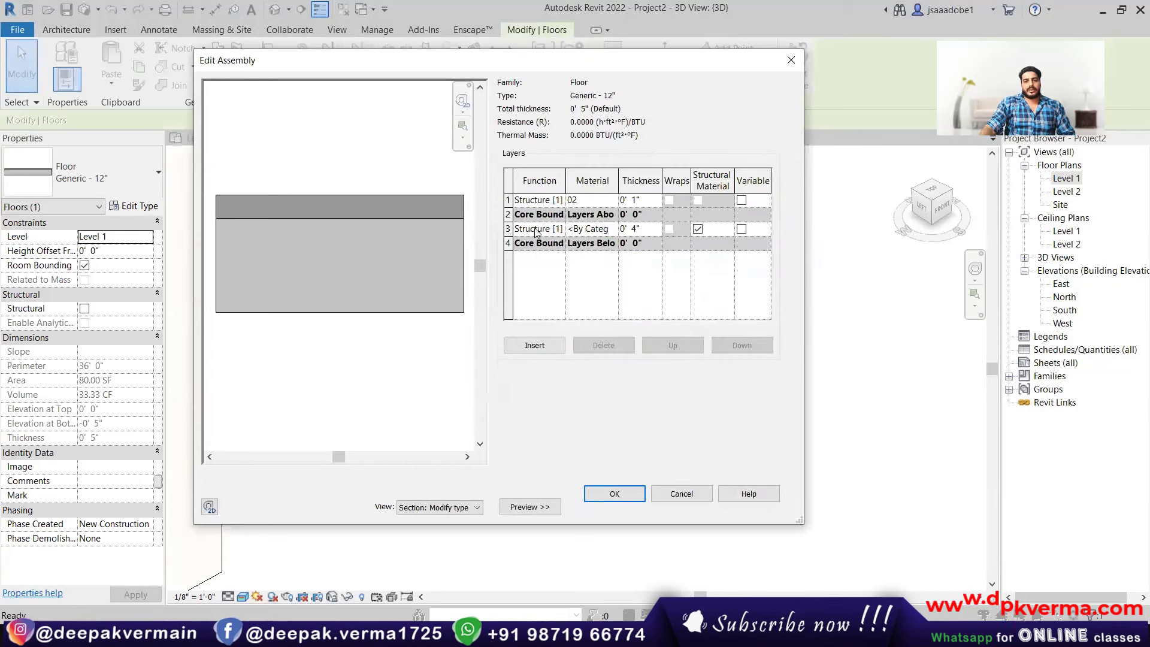
click(612, 203)
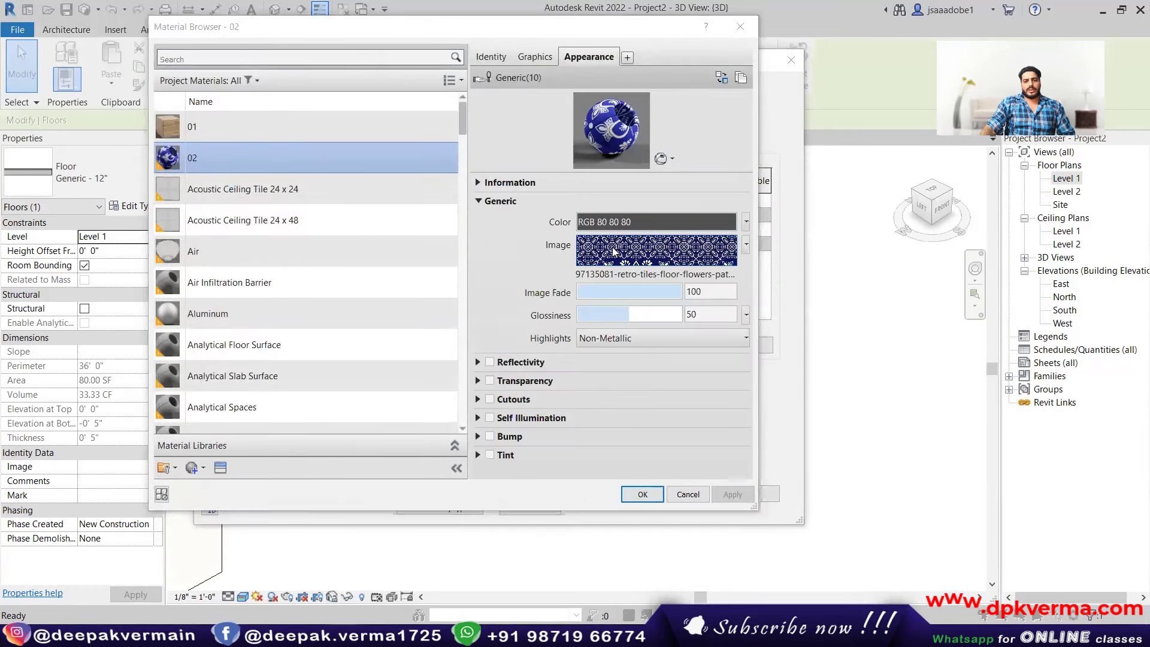
click(656, 249)
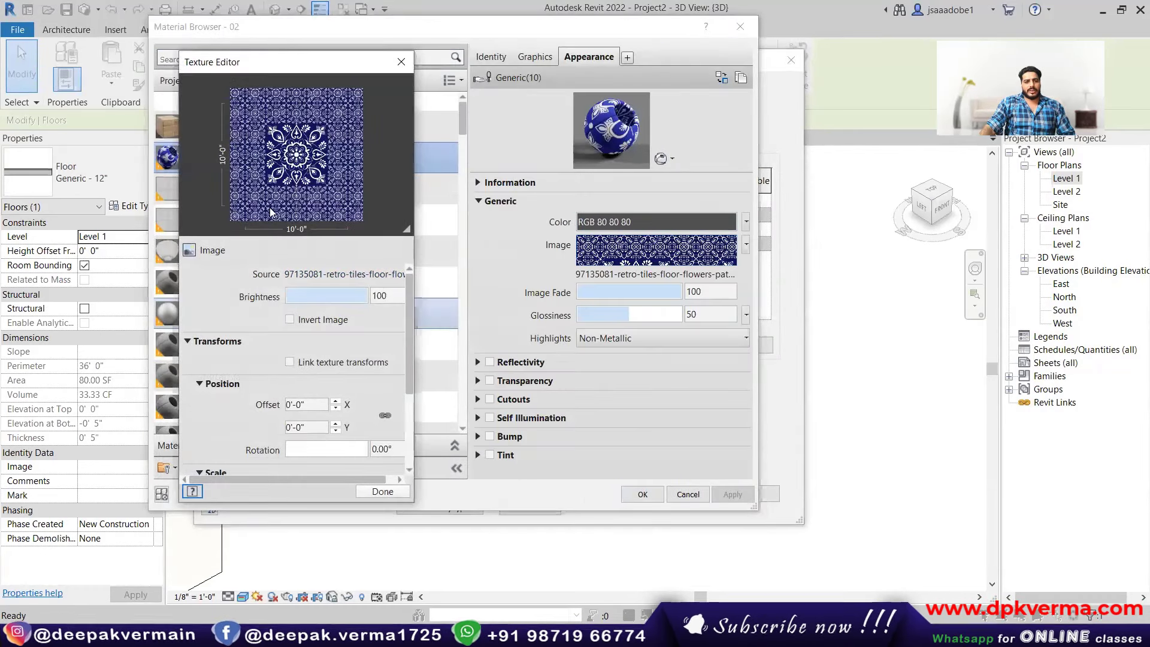
scroll(250, 363, down, 2)
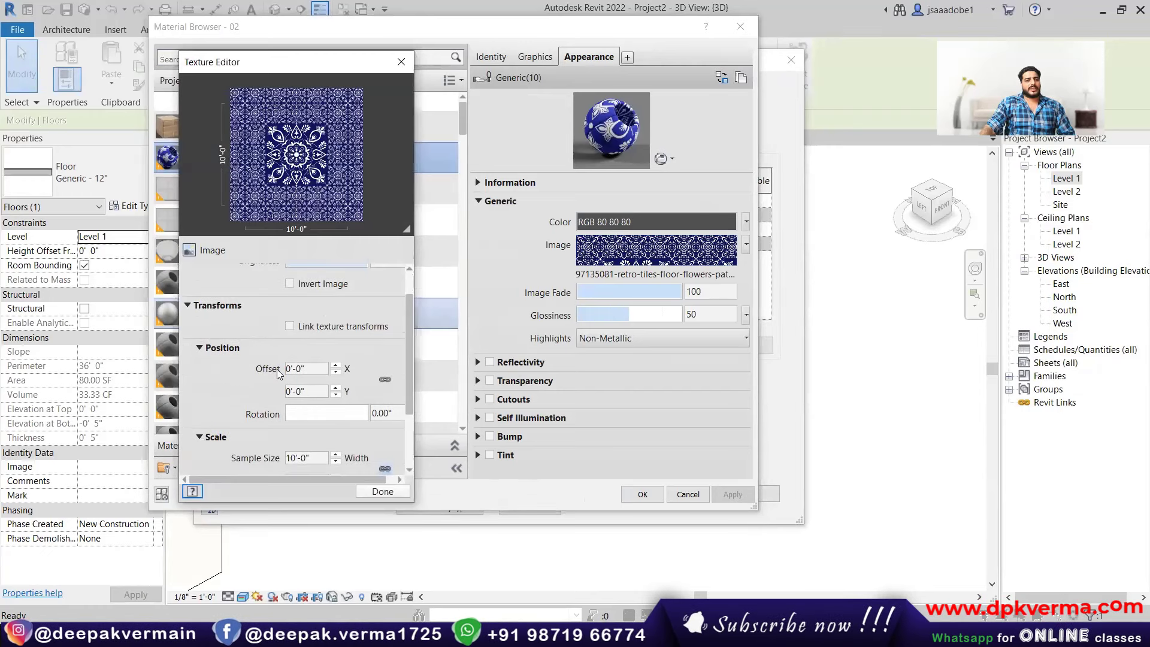
- Offset the tile texture position four steps along X and four along Y
click(336, 365)
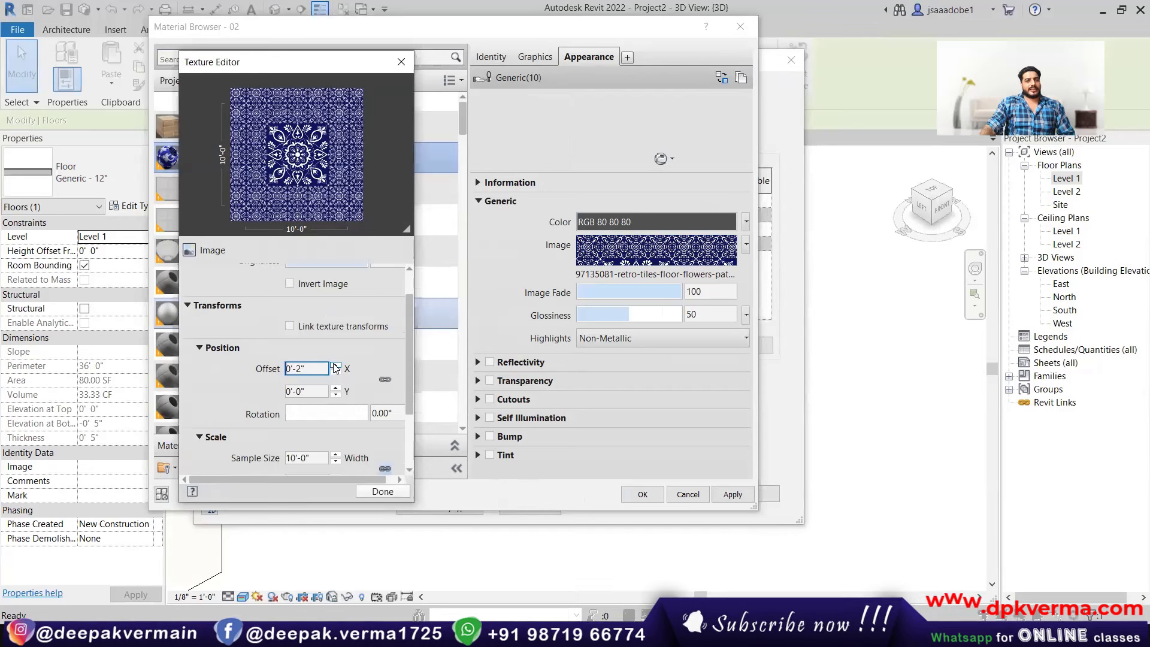
click(335, 365)
click(335, 365)
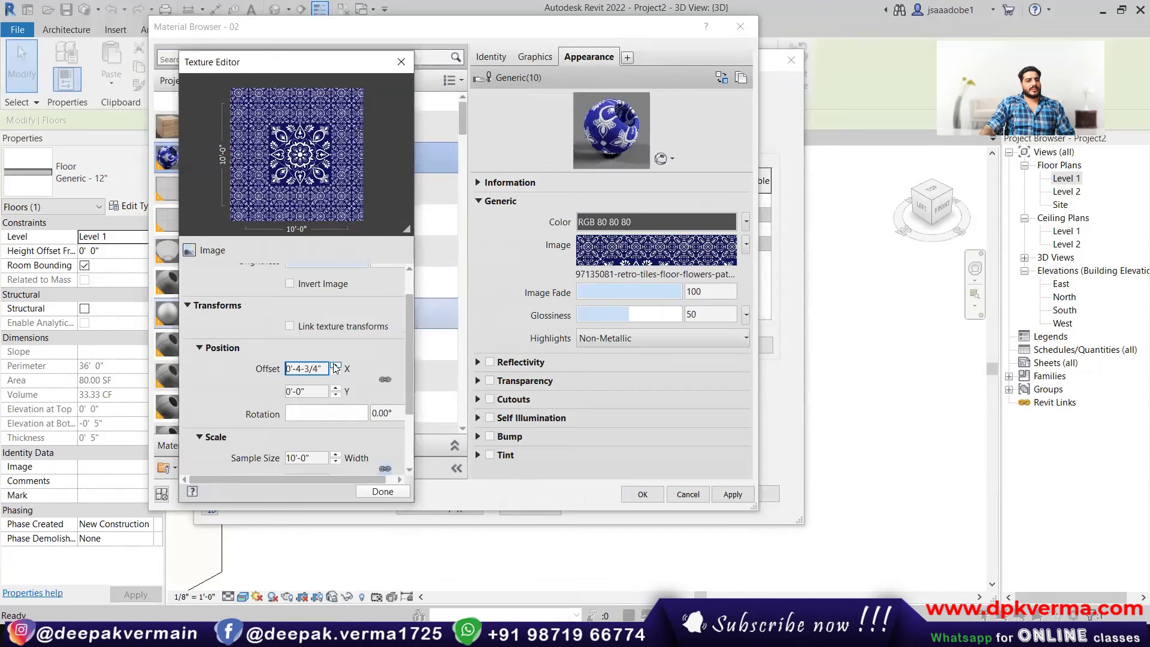
click(335, 366)
click(336, 388)
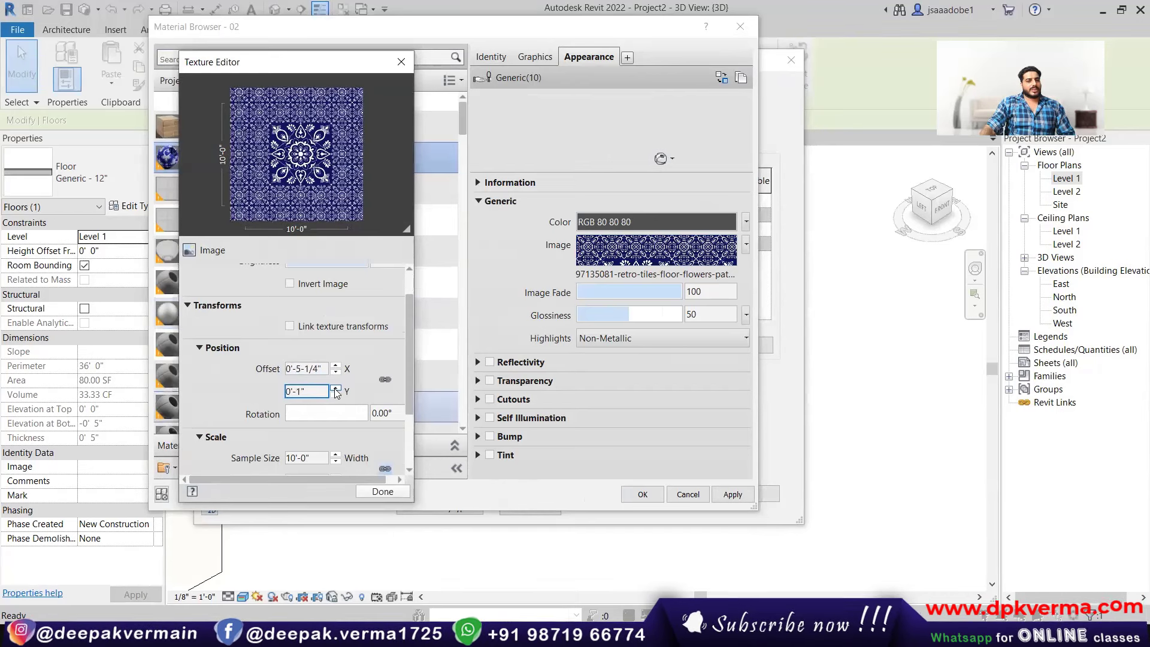
click(335, 388)
click(335, 388)
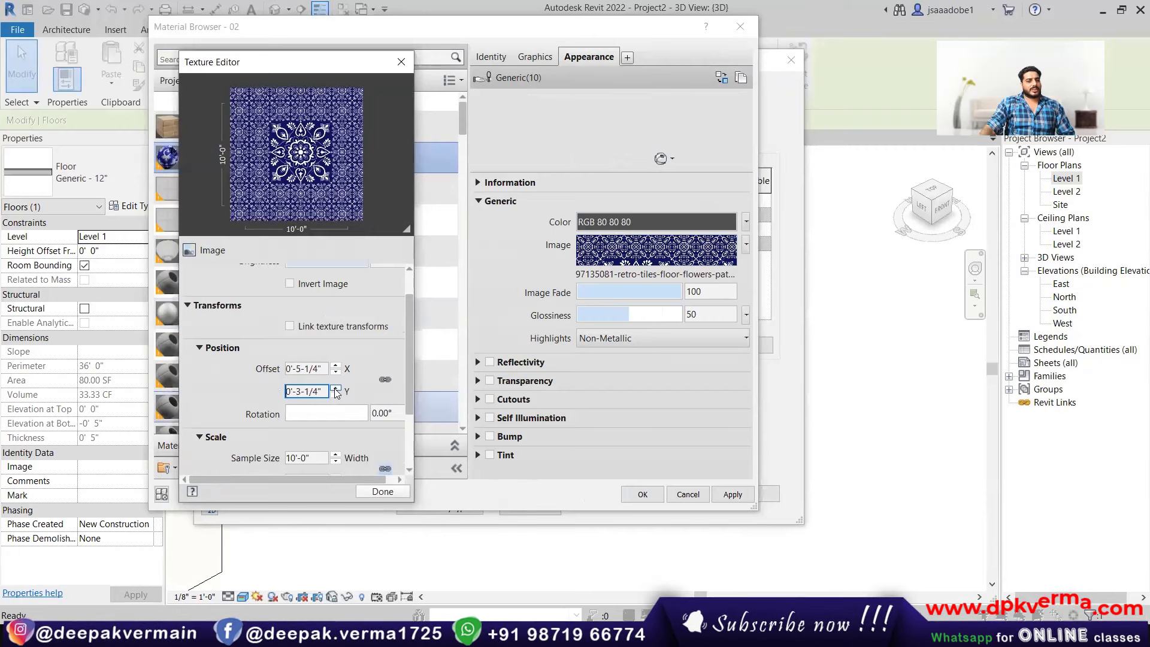
click(336, 388)
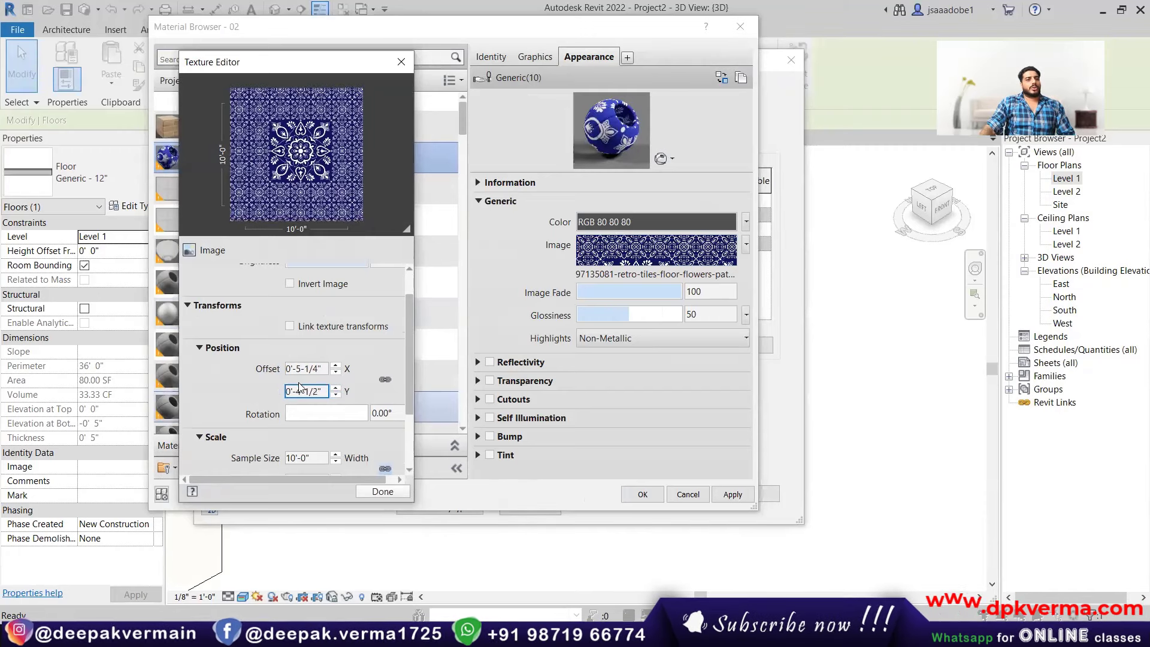
- Accept the texture change through all dialogs and orbit to inspect the slab
click(382, 491)
click(629, 494)
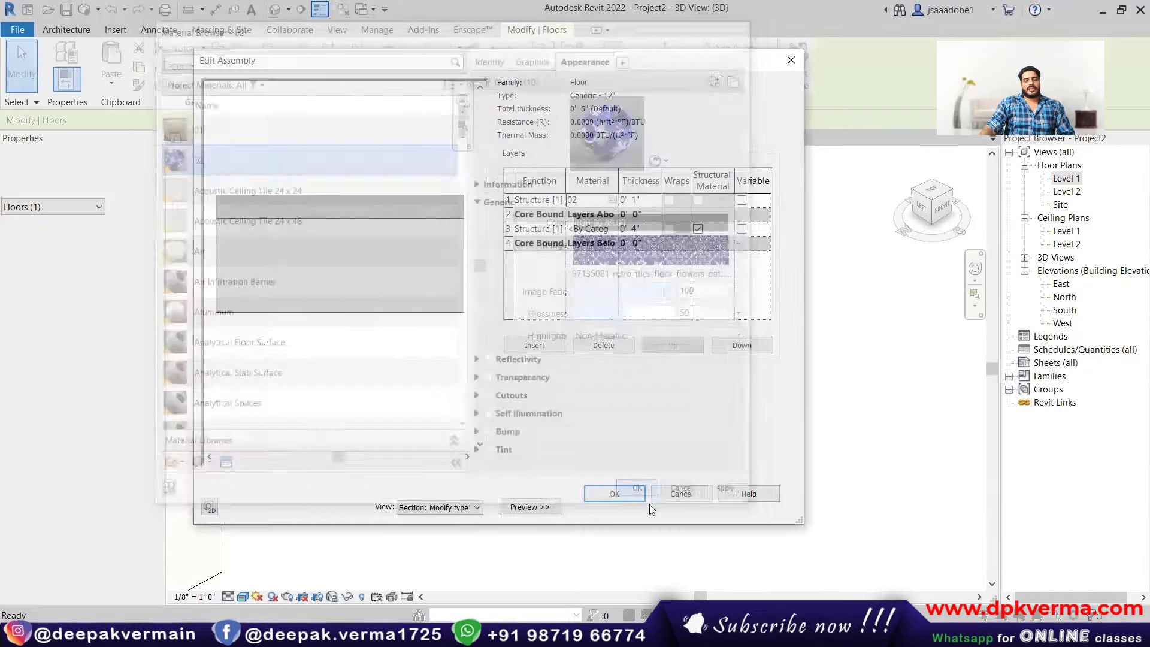
click(623, 494)
click(628, 514)
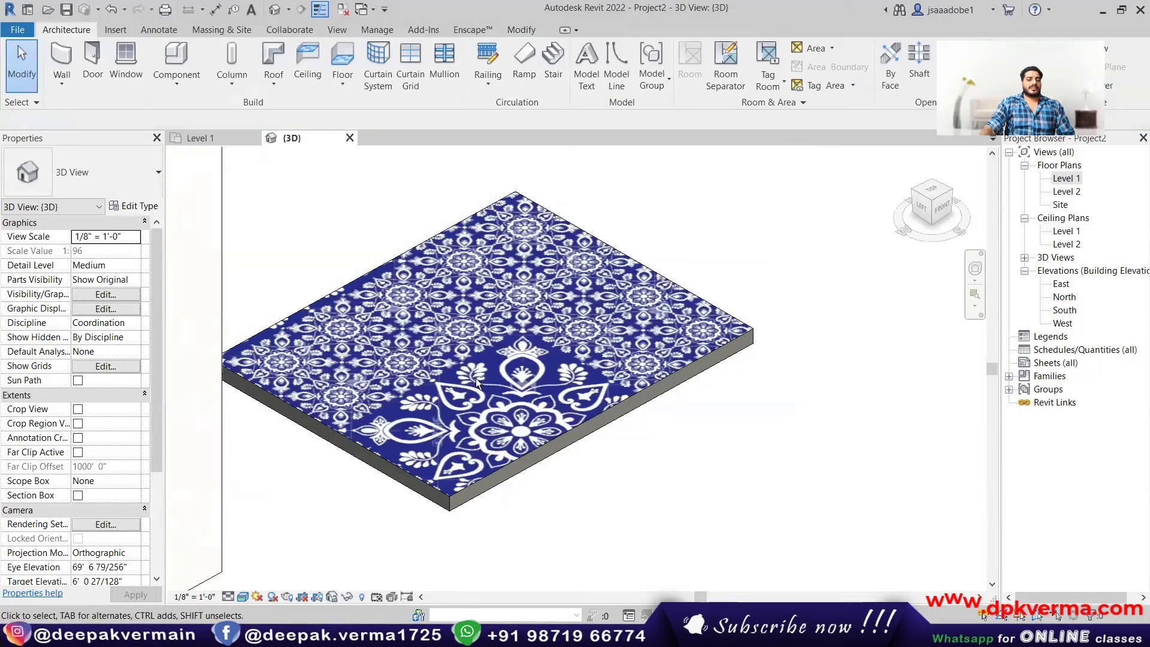
mouse_move(477, 382)
shift+middle_down()
mouse_move(498, 426)
mouse_move(512, 393)
shift+middle_up()
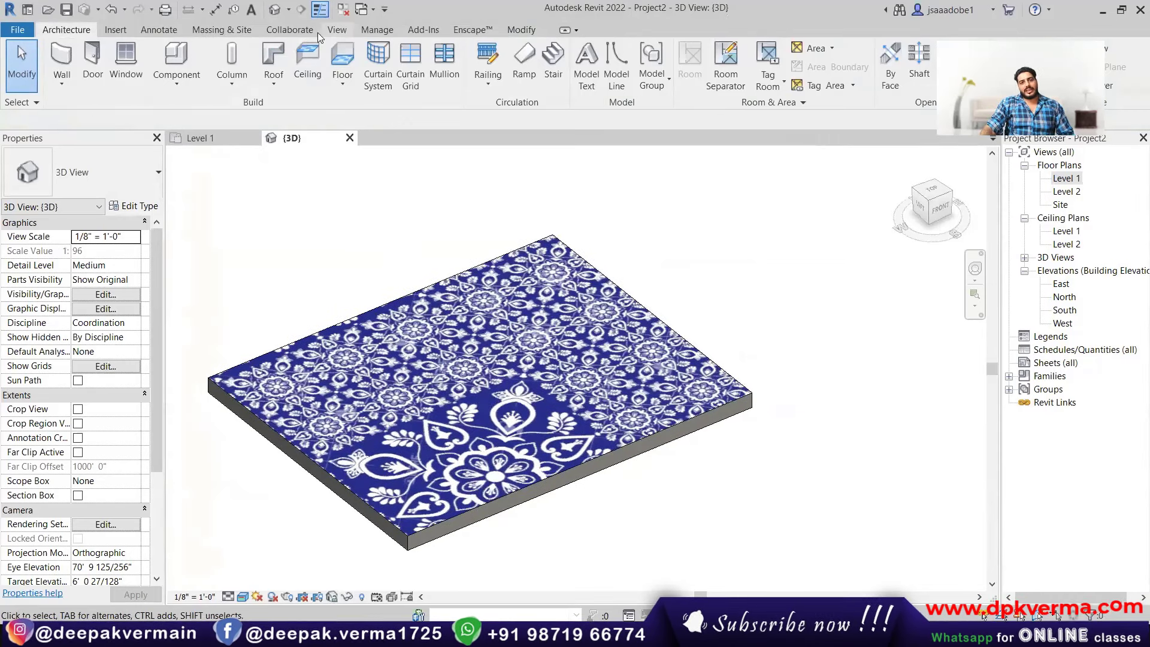
click(116, 30)
click(242, 75)
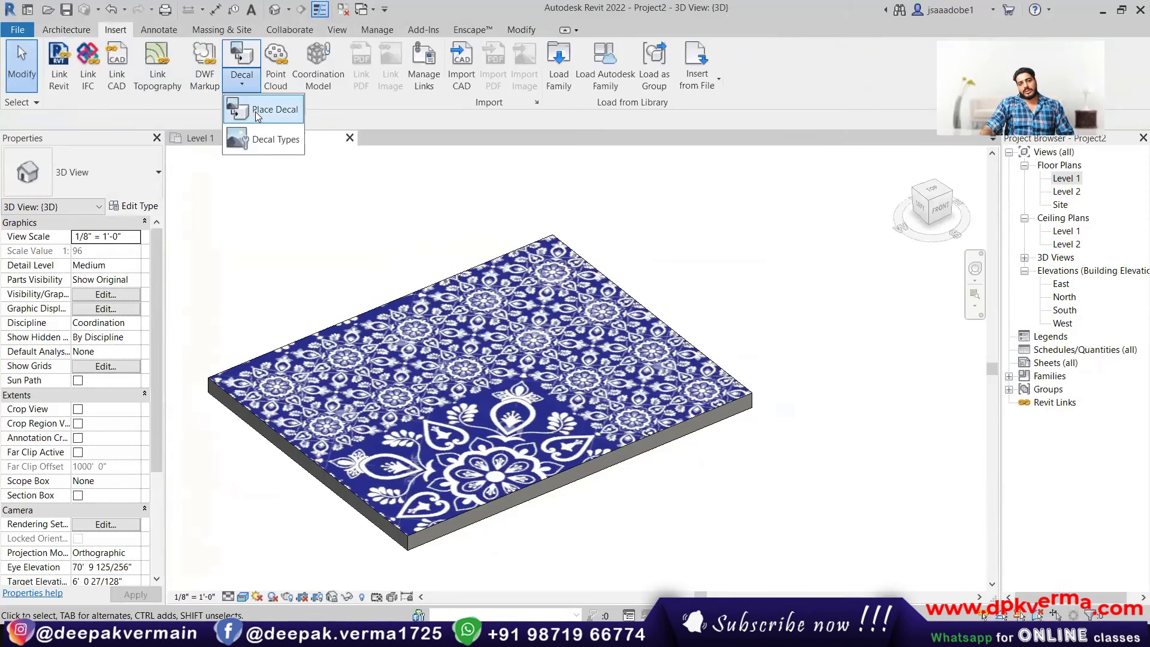
click(267, 111)
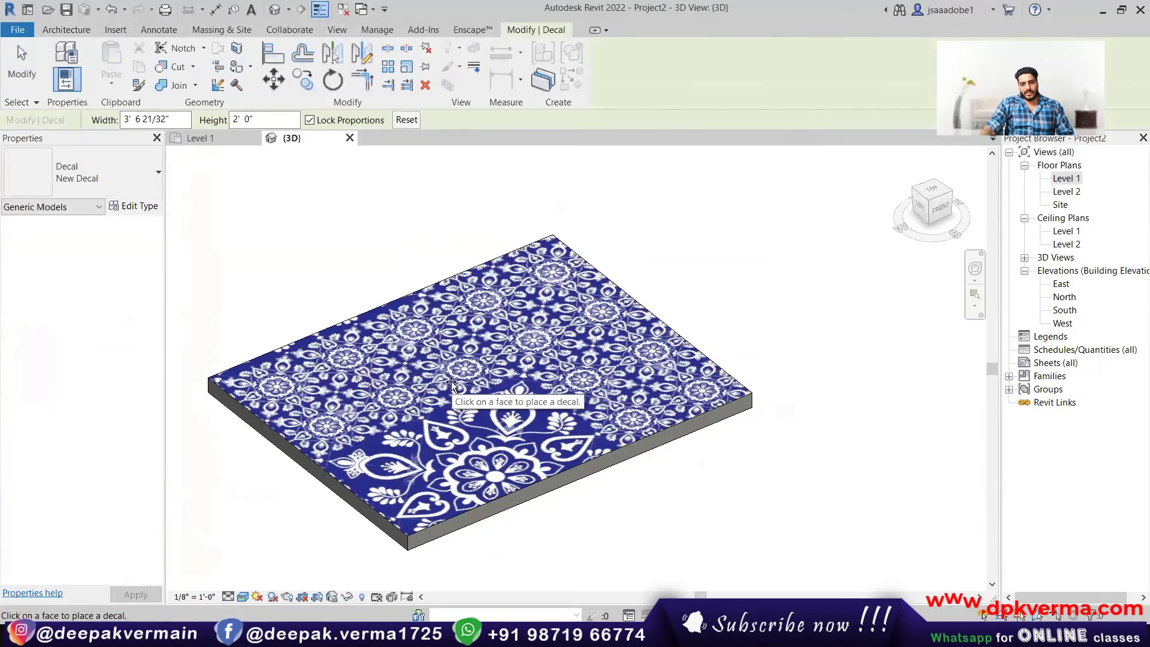
click(487, 337)
right_click(666, 206)
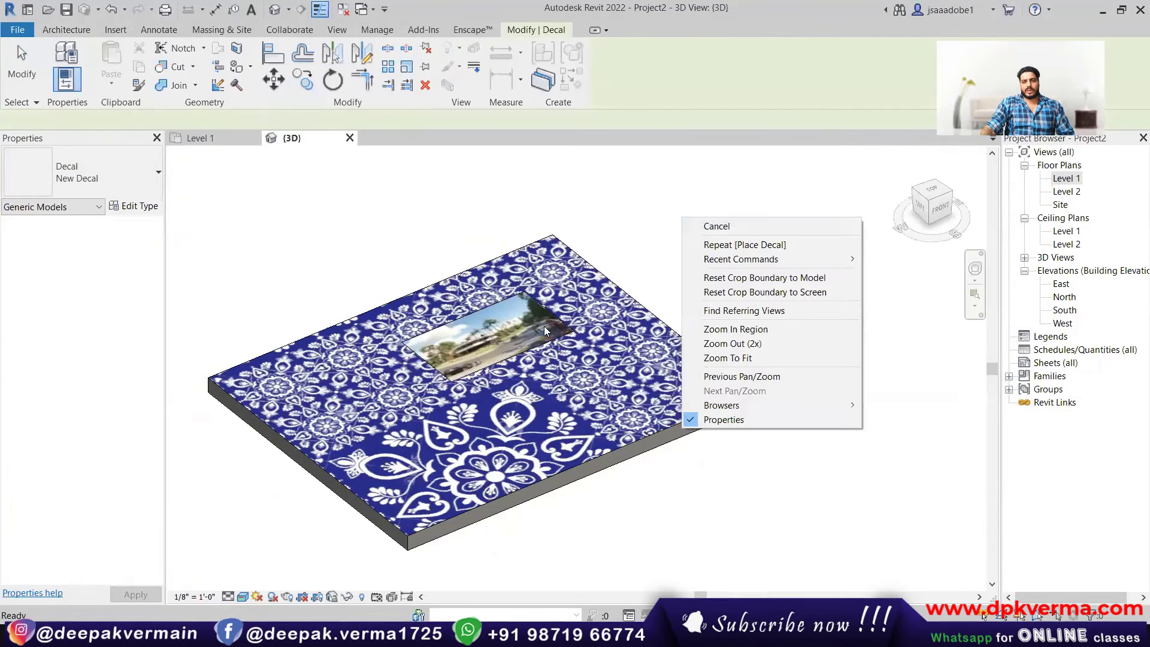
key(Escape)
key(Escape)
click(534, 342)
key(Delete)
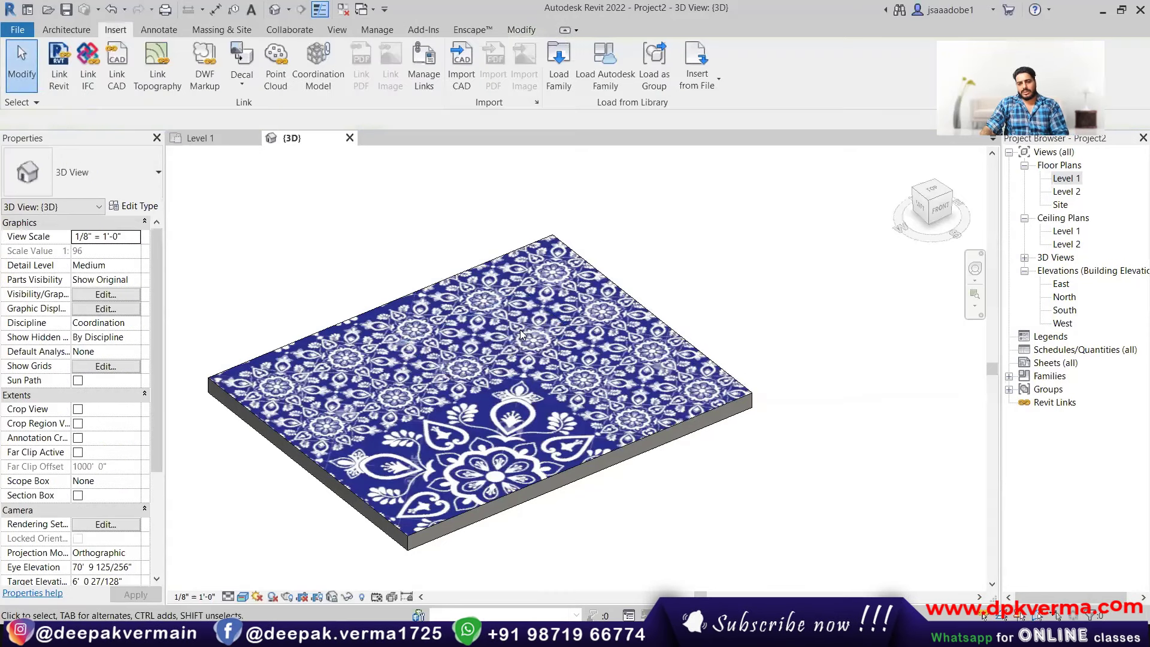
- Change the floor's top layer material from 02 to Default Mass Floor
click(518, 484)
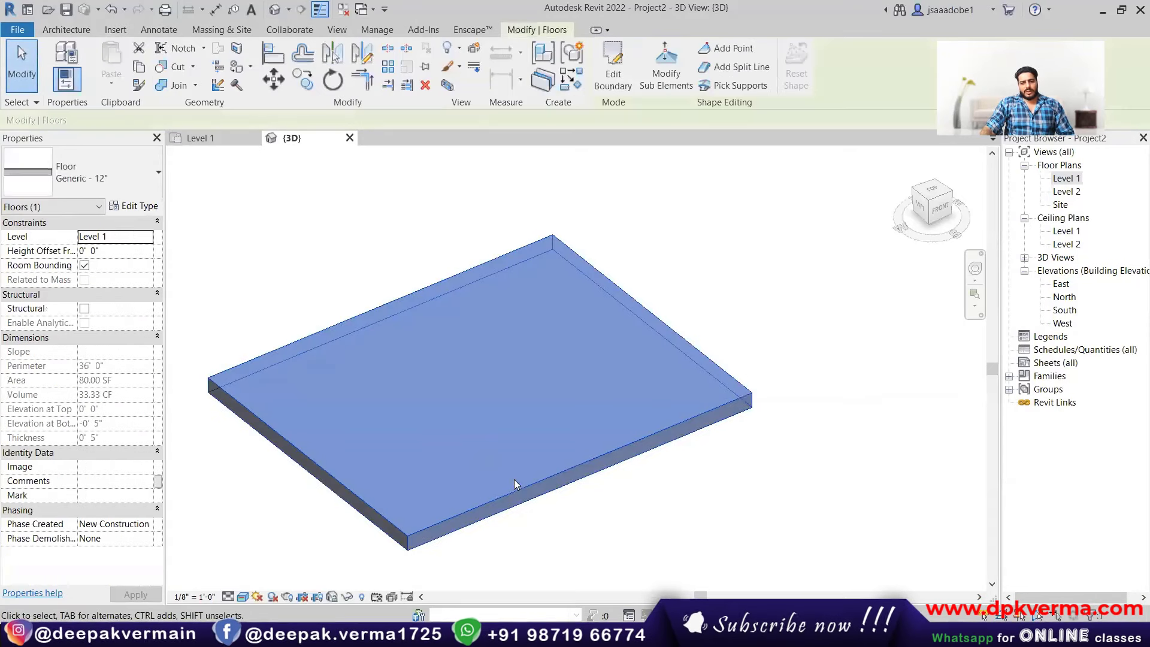
click(154, 213)
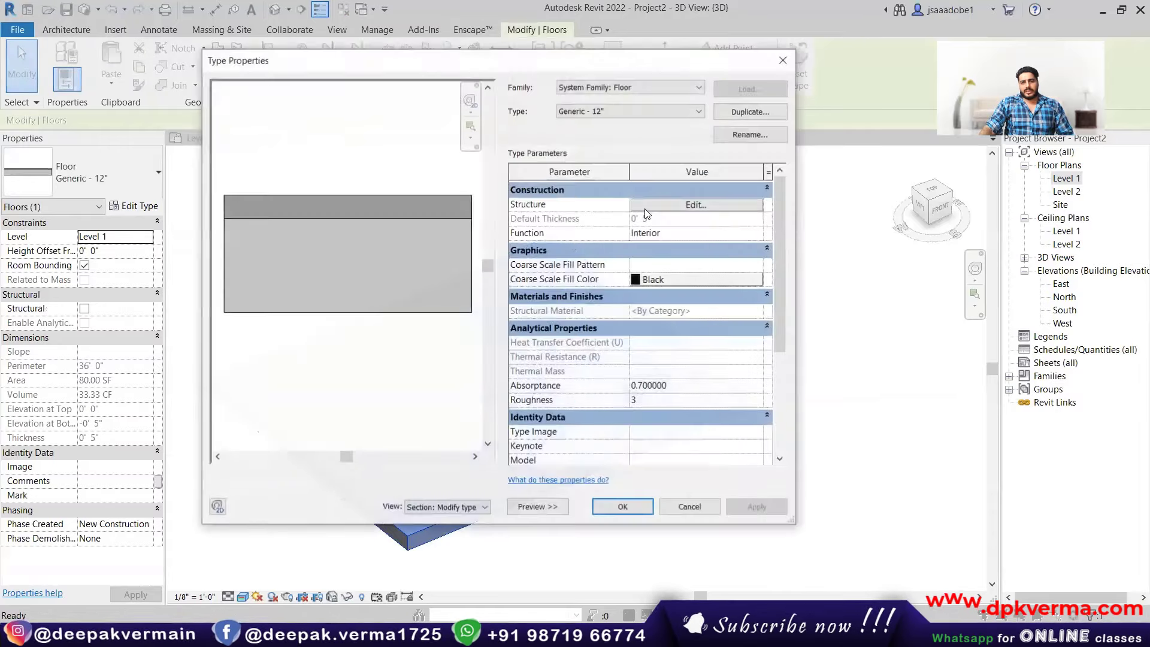
click(689, 205)
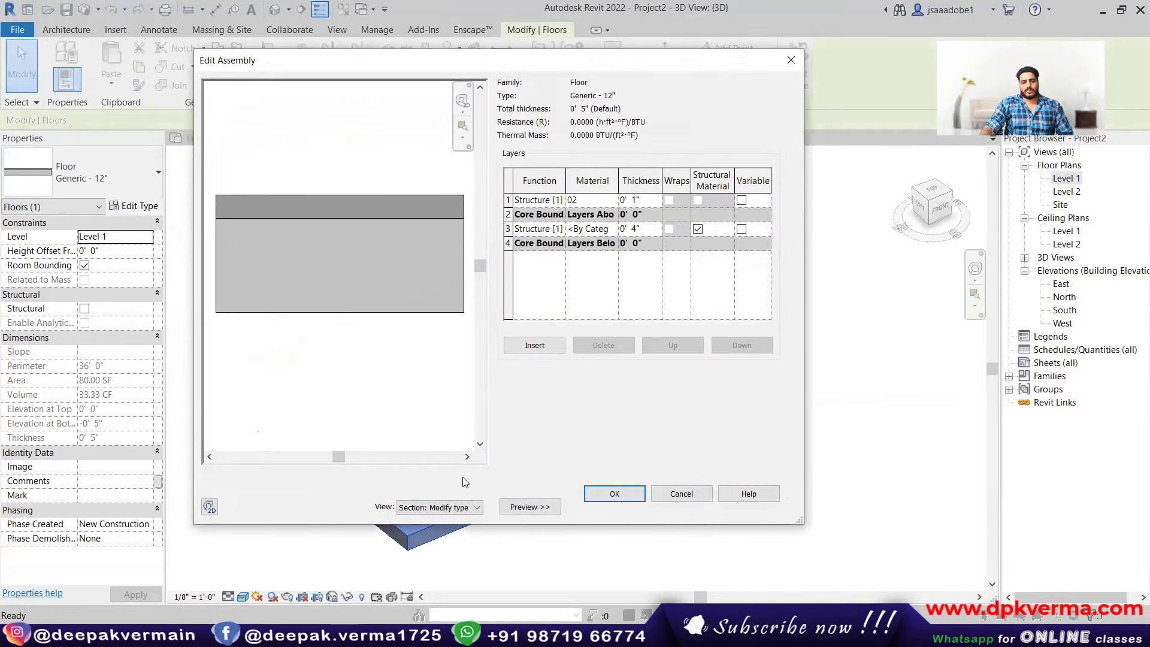
click(616, 201)
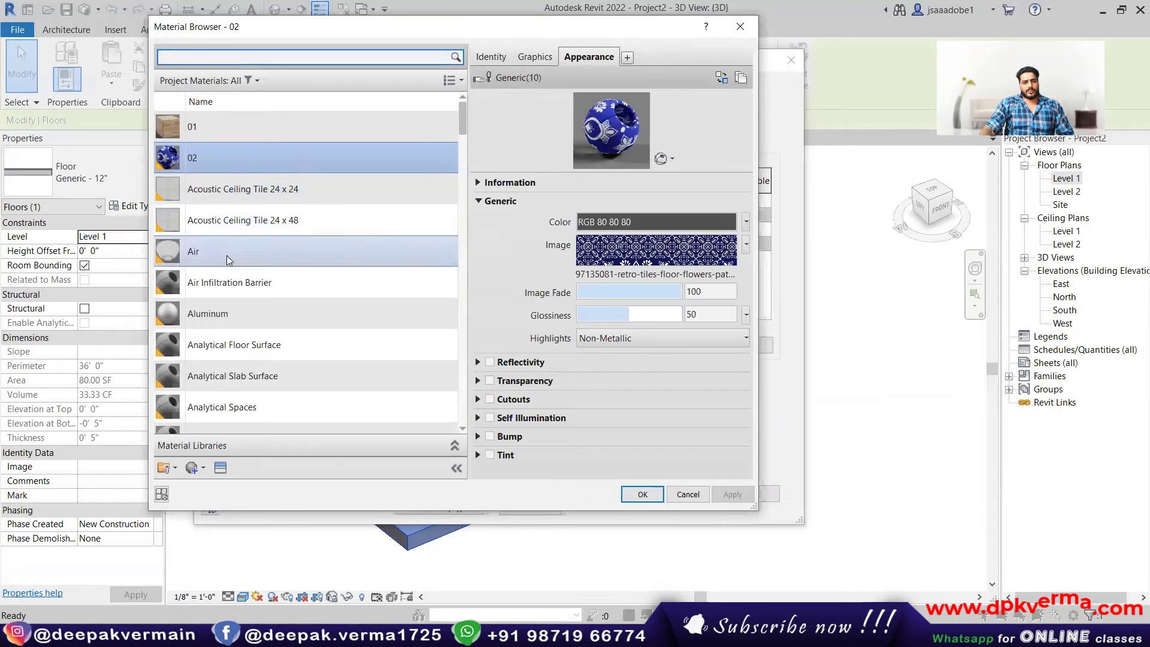
click(242, 282)
scroll(245, 365, down, 4)
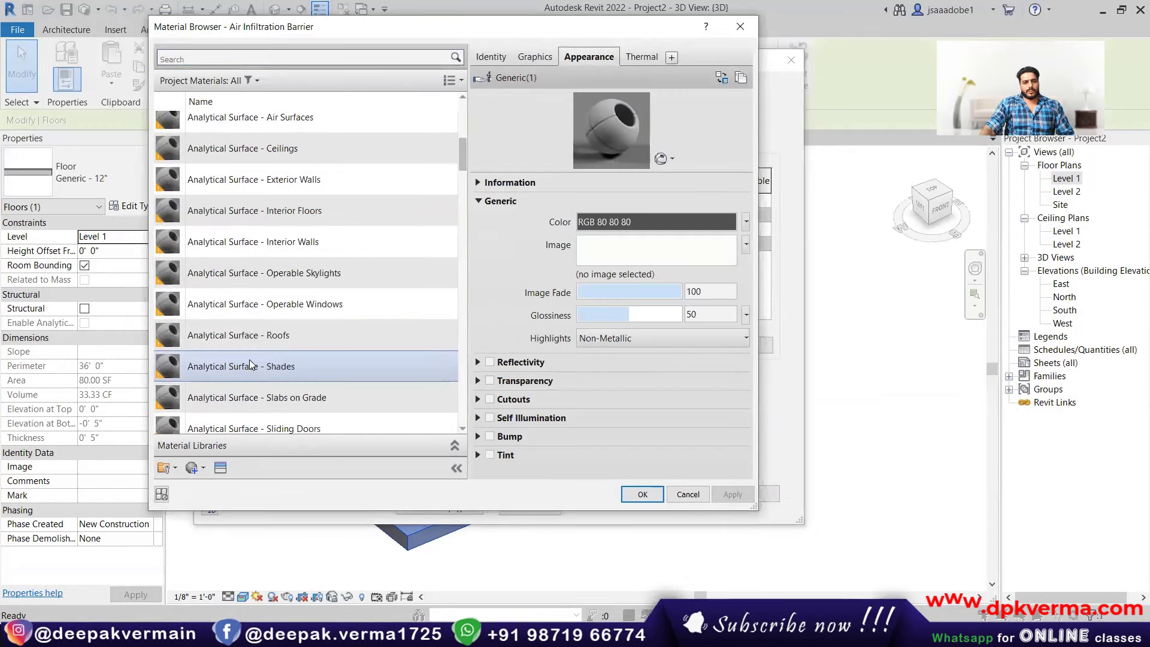
scroll(240, 323, down, 4)
scroll(234, 282, down, 4)
click(232, 265)
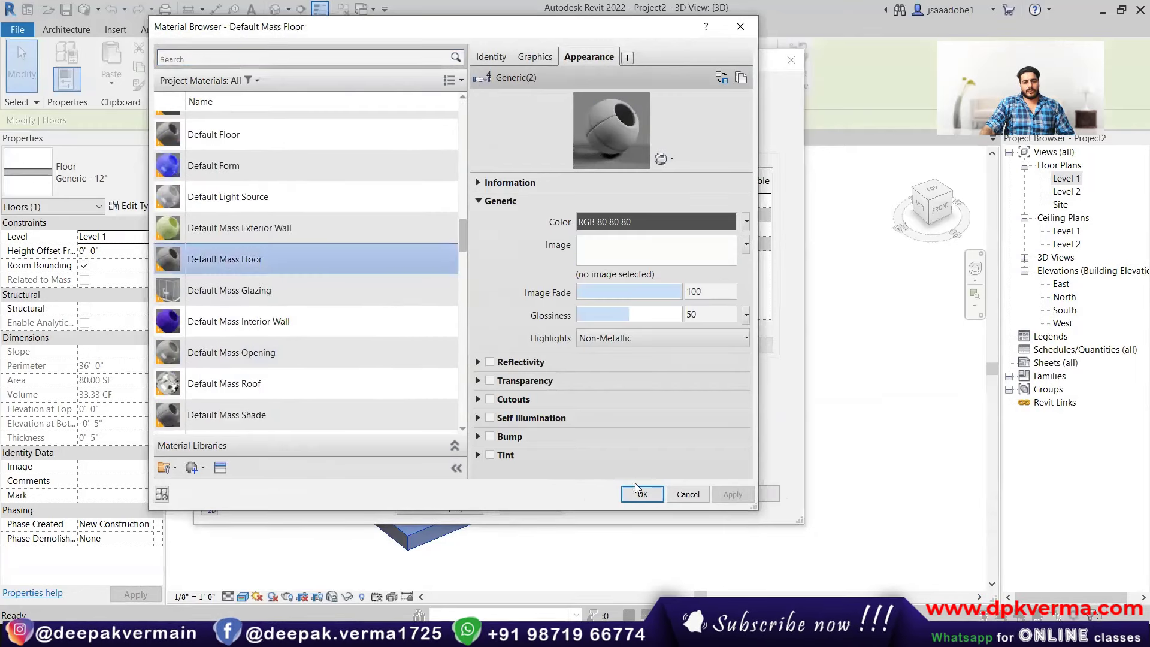
click(642, 494)
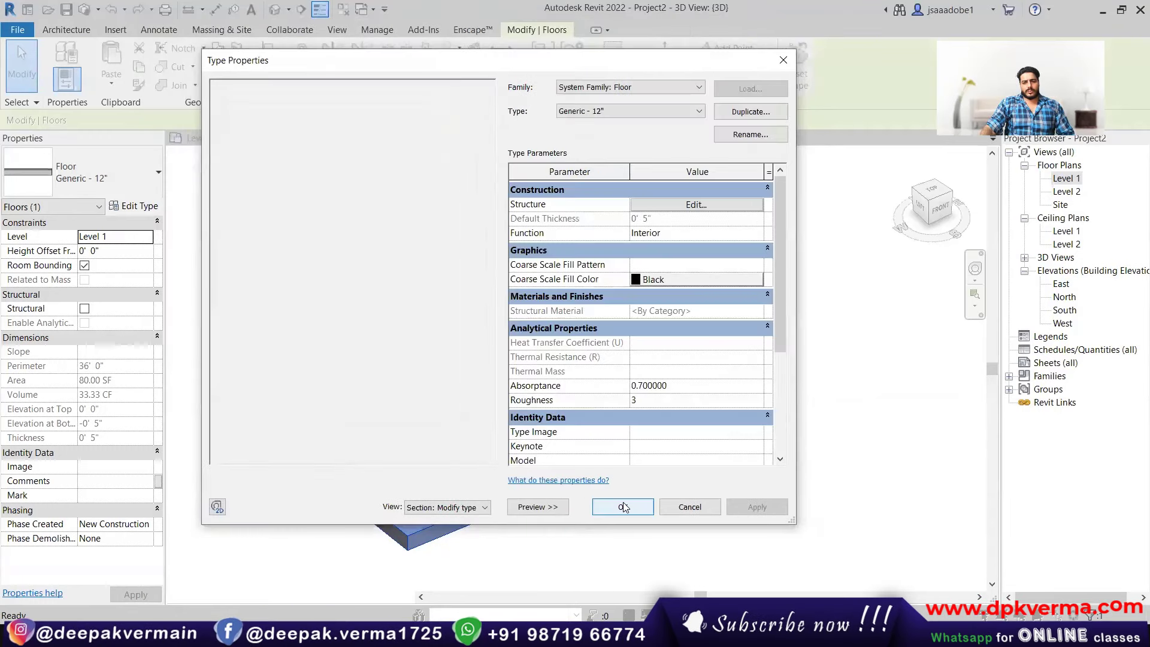
click(619, 501)
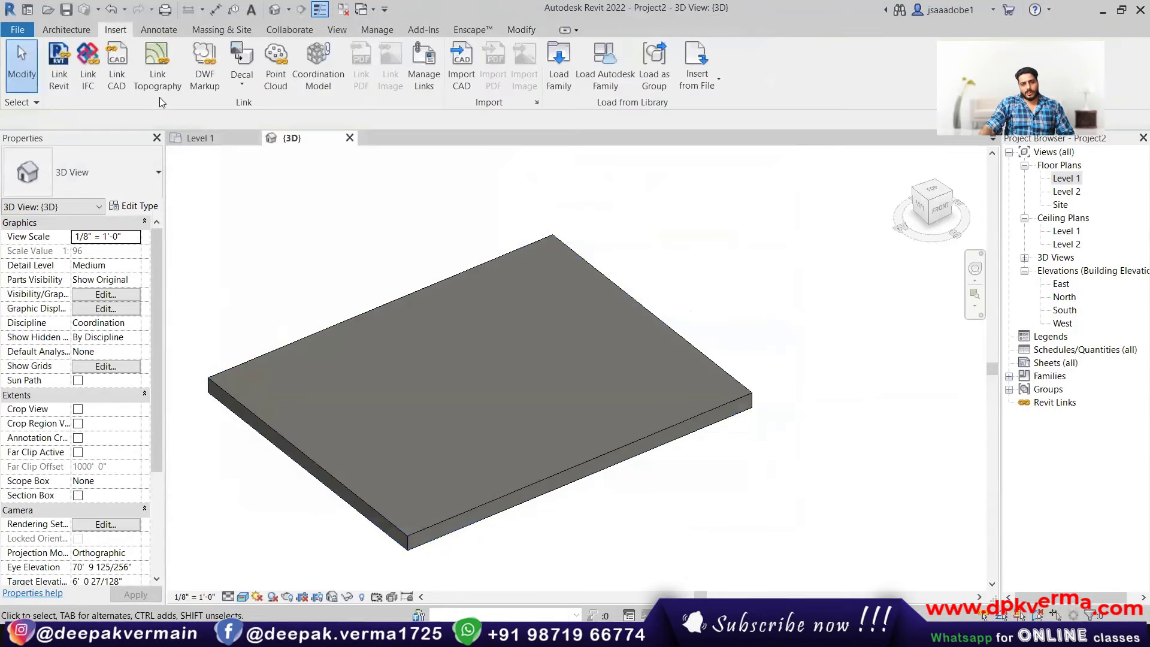
- Open the project's Decal Types settings
click(240, 84)
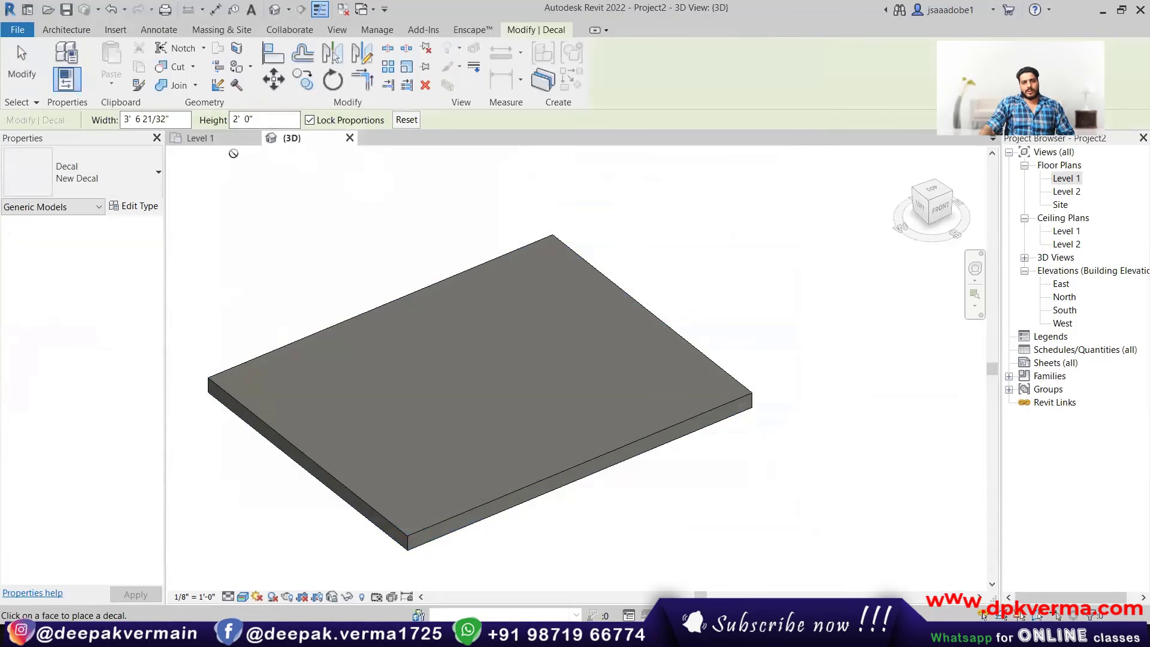
key(Escape)
click(241, 84)
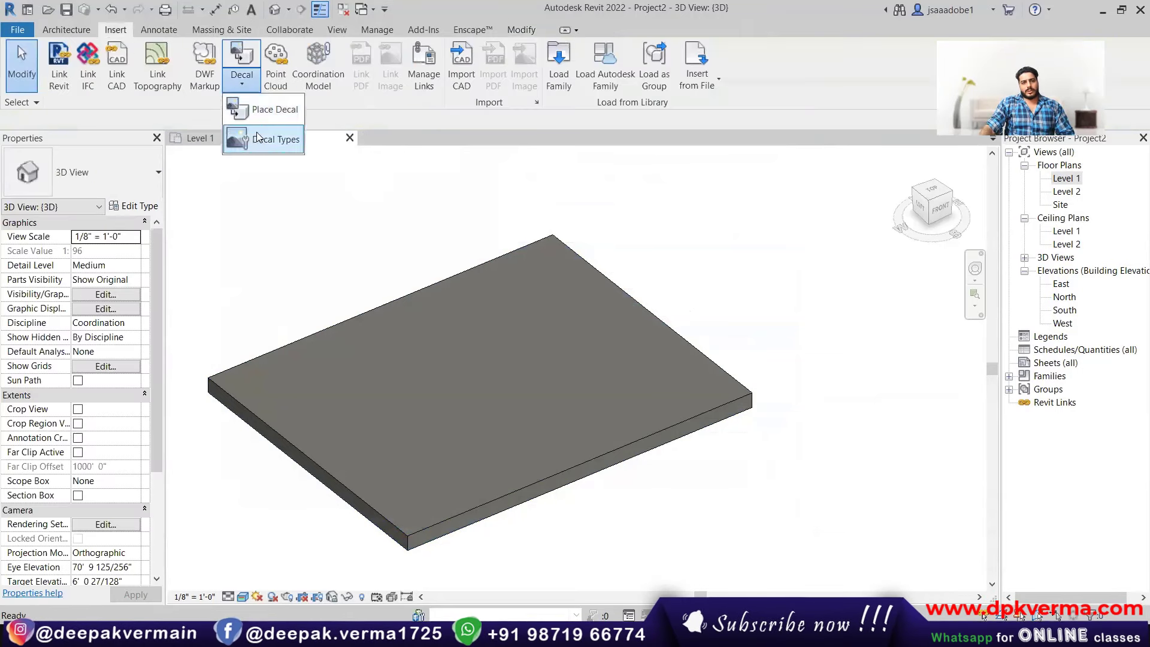
click(257, 136)
click(331, 477)
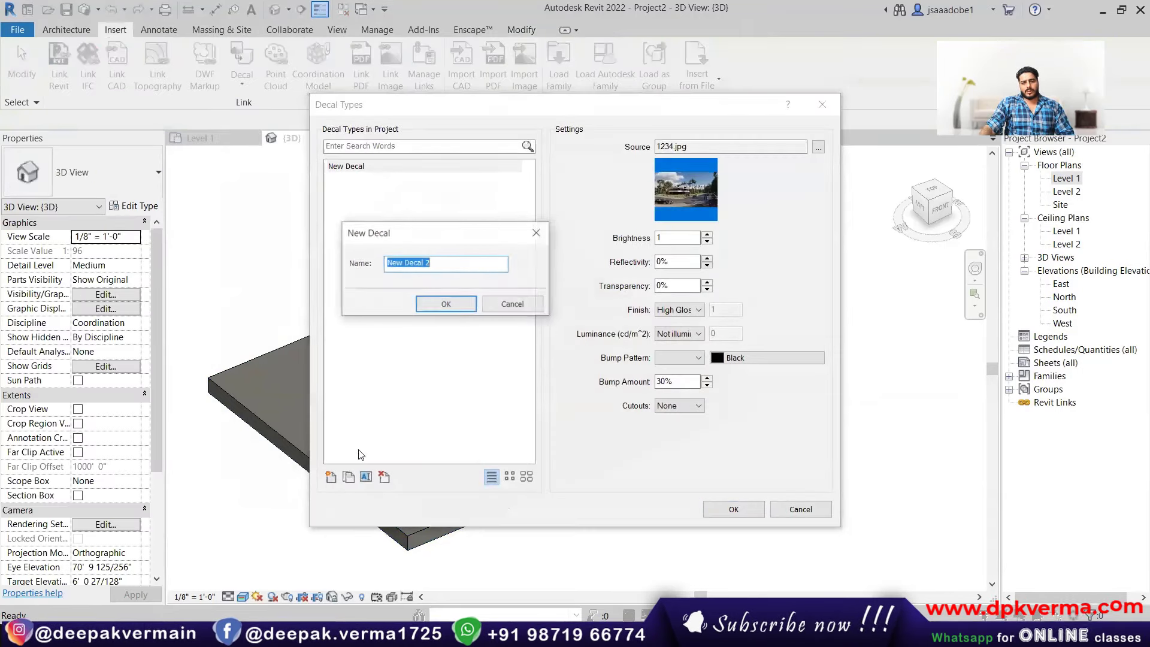
click(512, 303)
- Set the New Decal source to the blue floral tile image in Desktop > New folder > texture
click(818, 147)
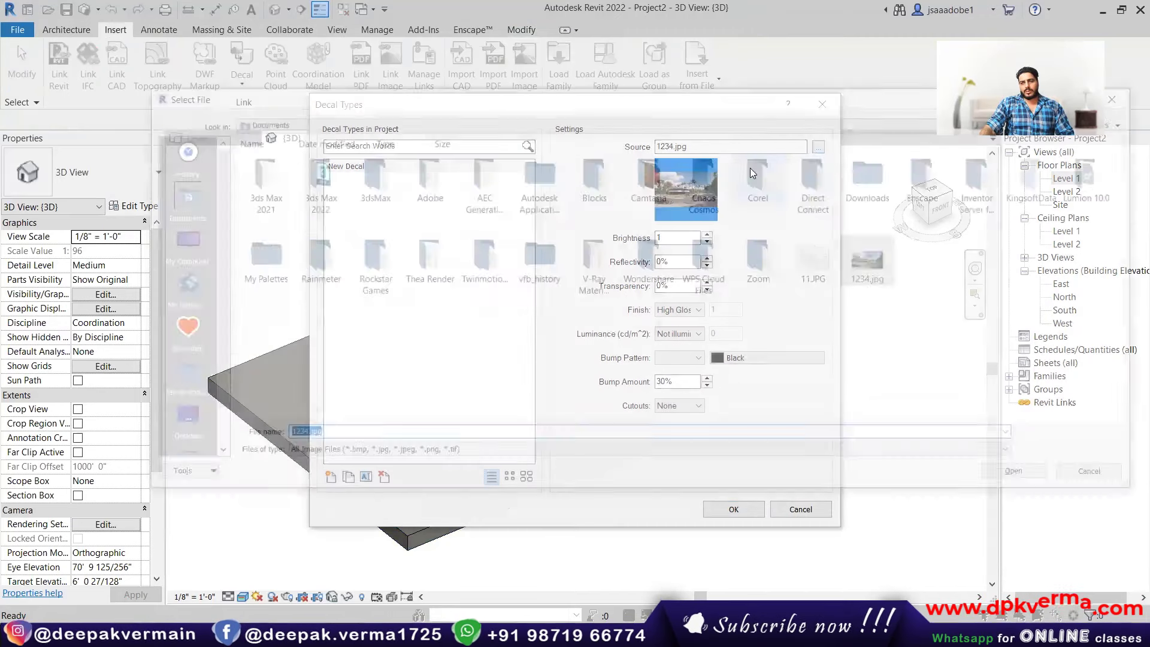
click(180, 415)
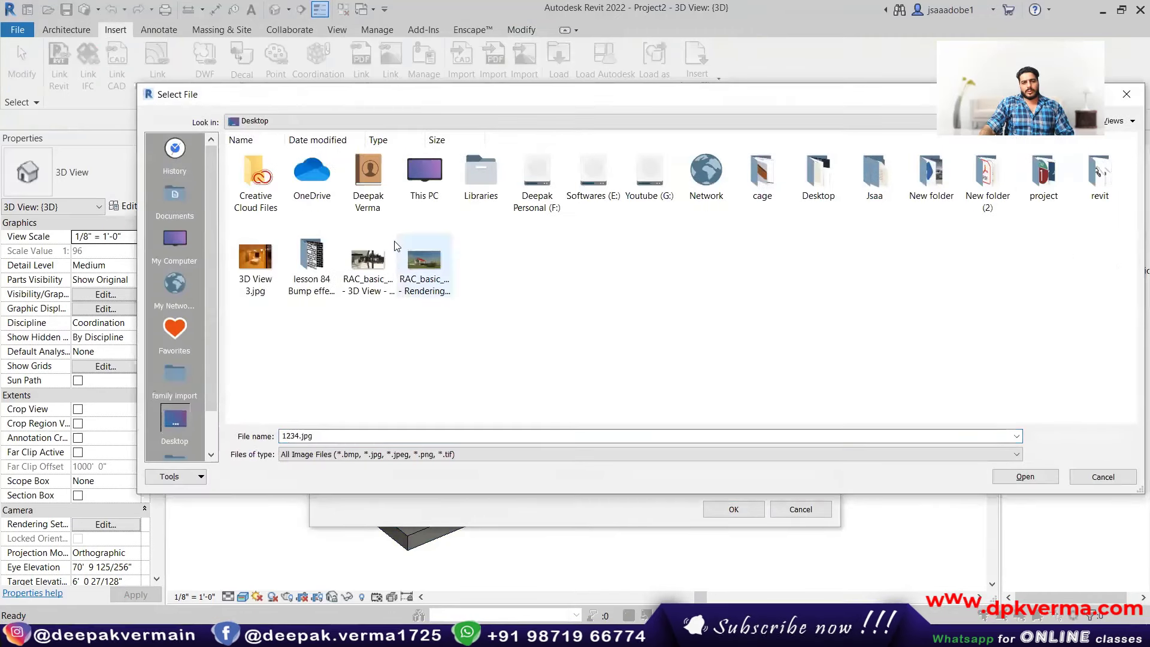
double_click(943, 184)
double_click(1040, 180)
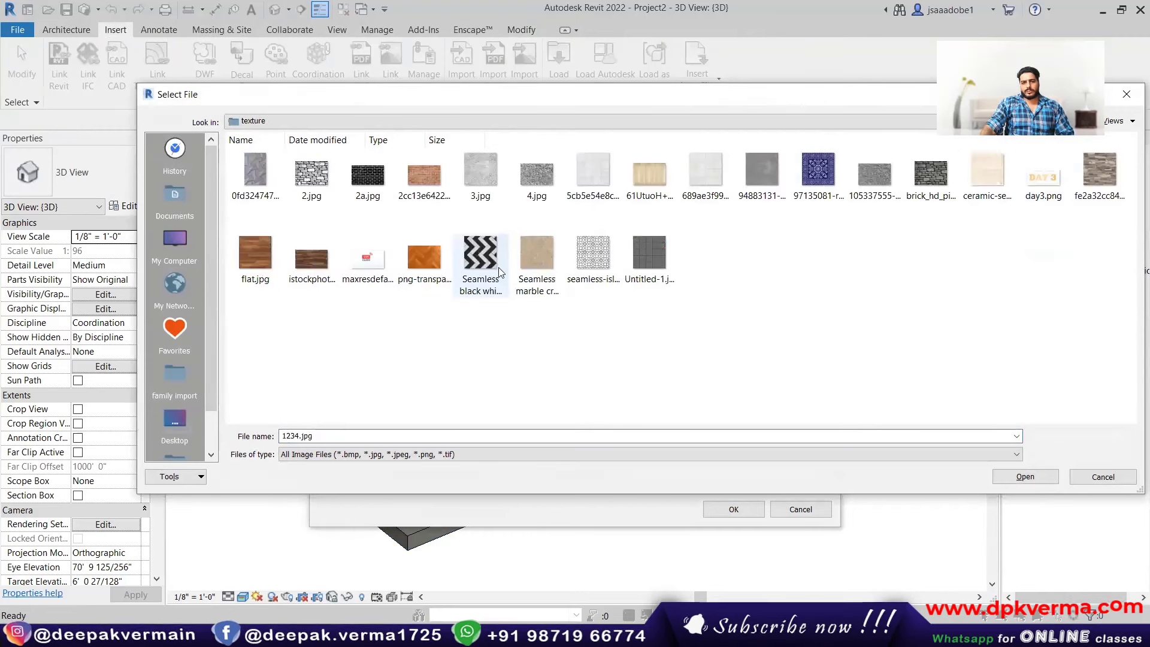
click(818, 174)
click(1017, 476)
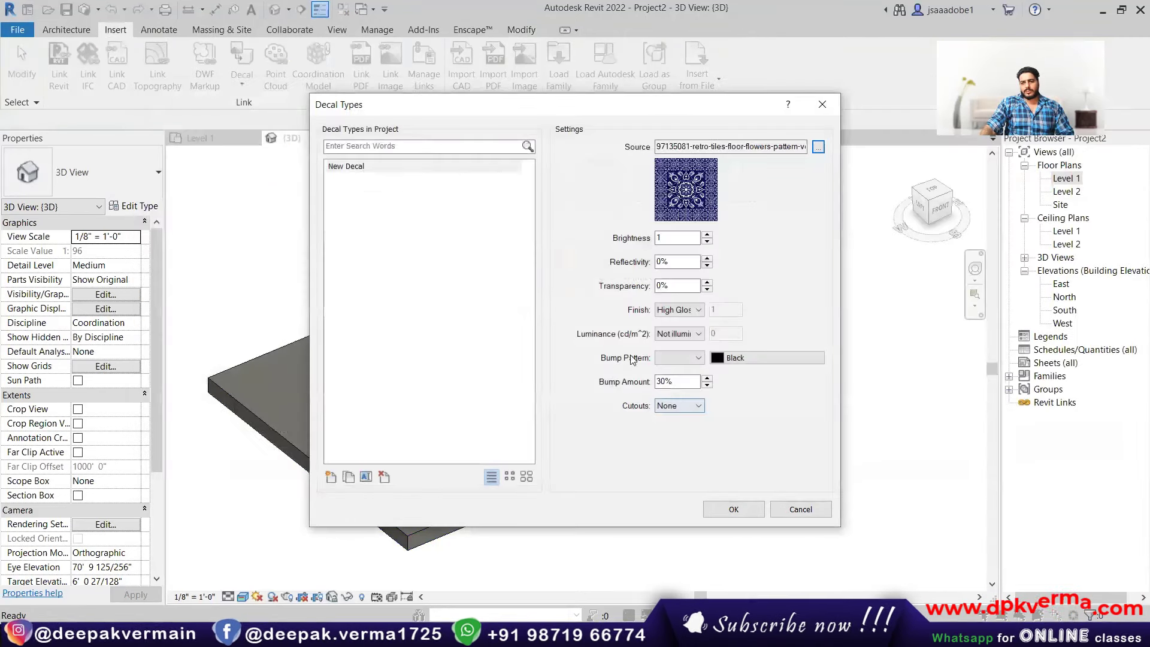
click(733, 508)
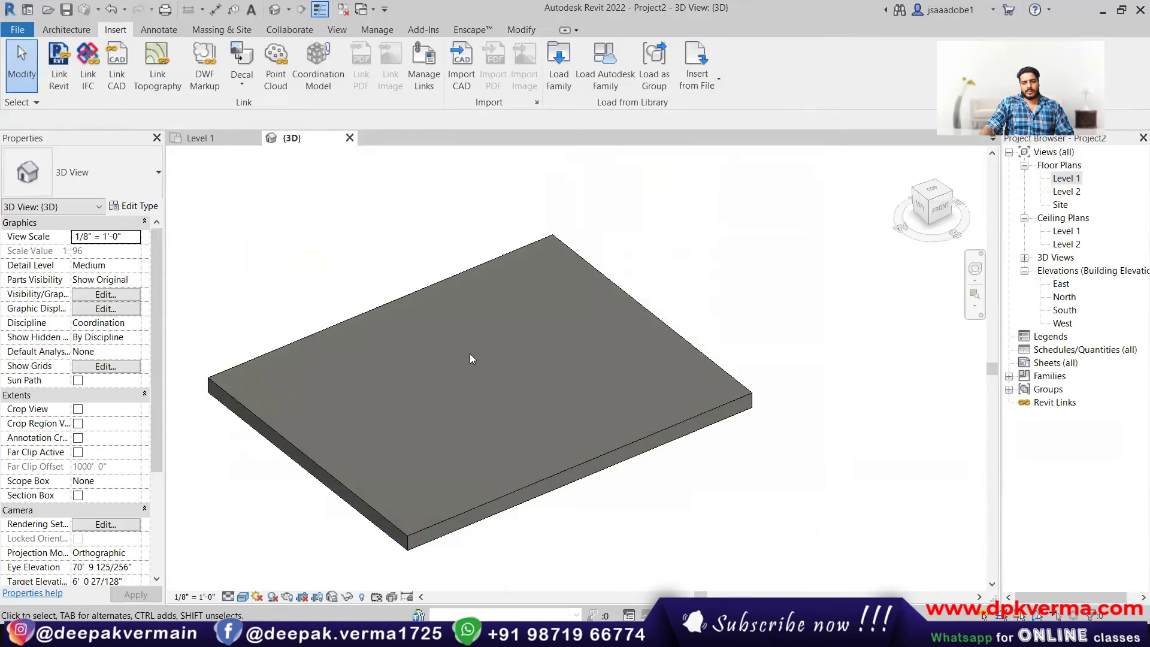
- Place the tile decal on the floor slab
click(434, 300)
click(367, 257)
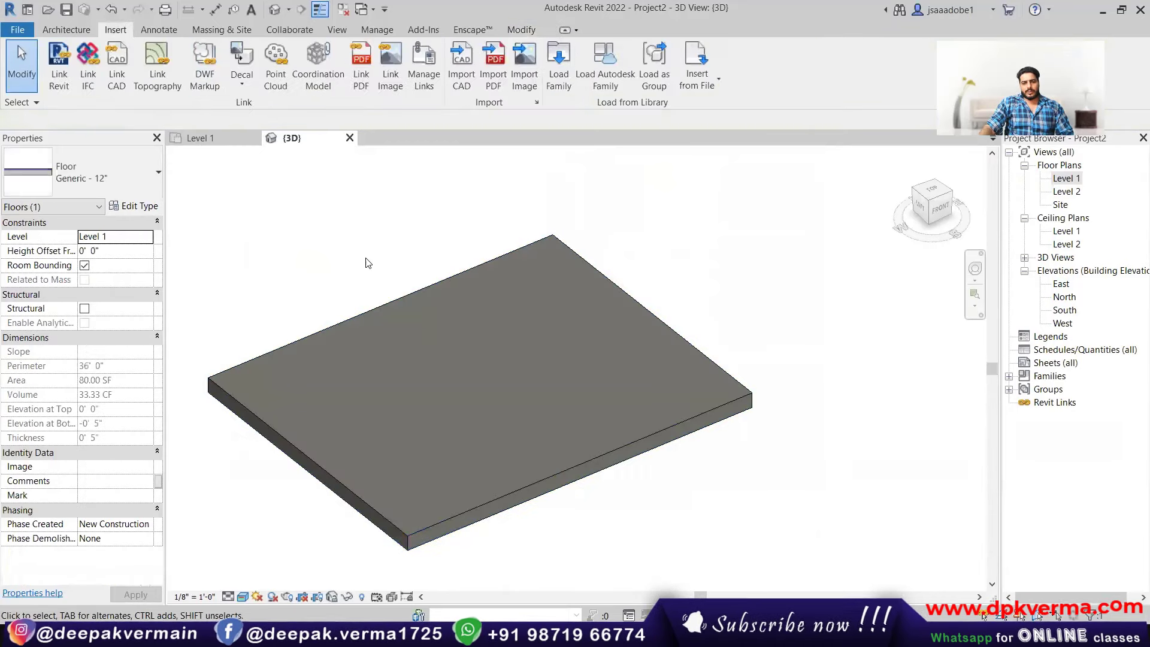
click(243, 96)
click(456, 337)
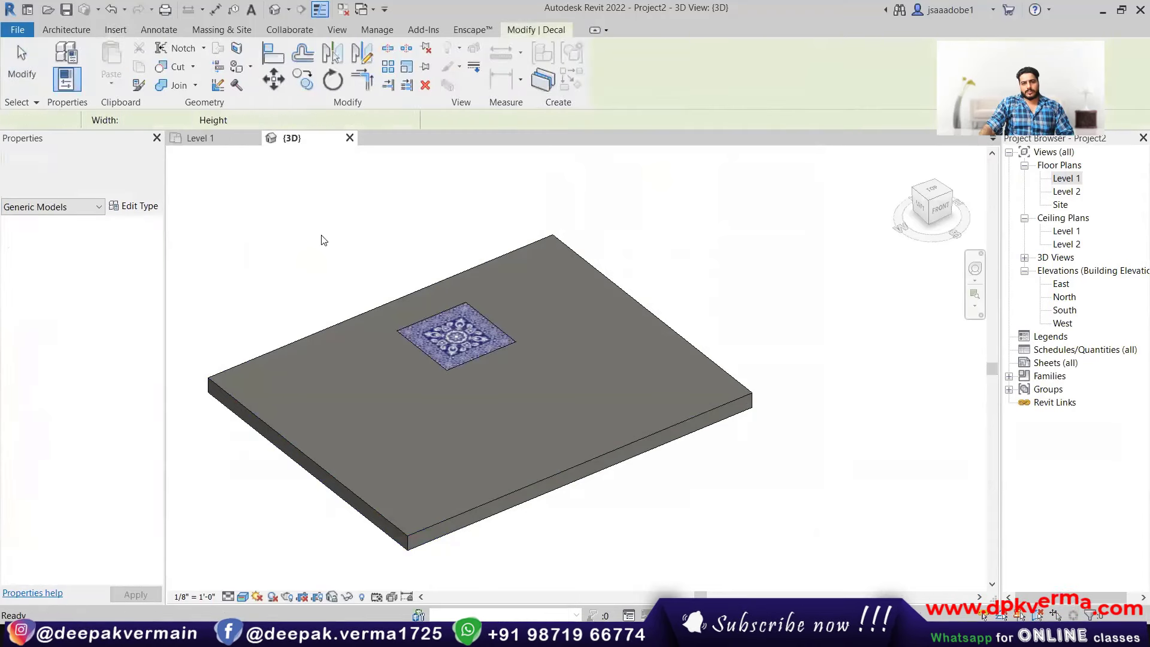
key(Escape)
- Resize the decal, with proportions unlocked, until it covers the whole slab top
click(466, 358)
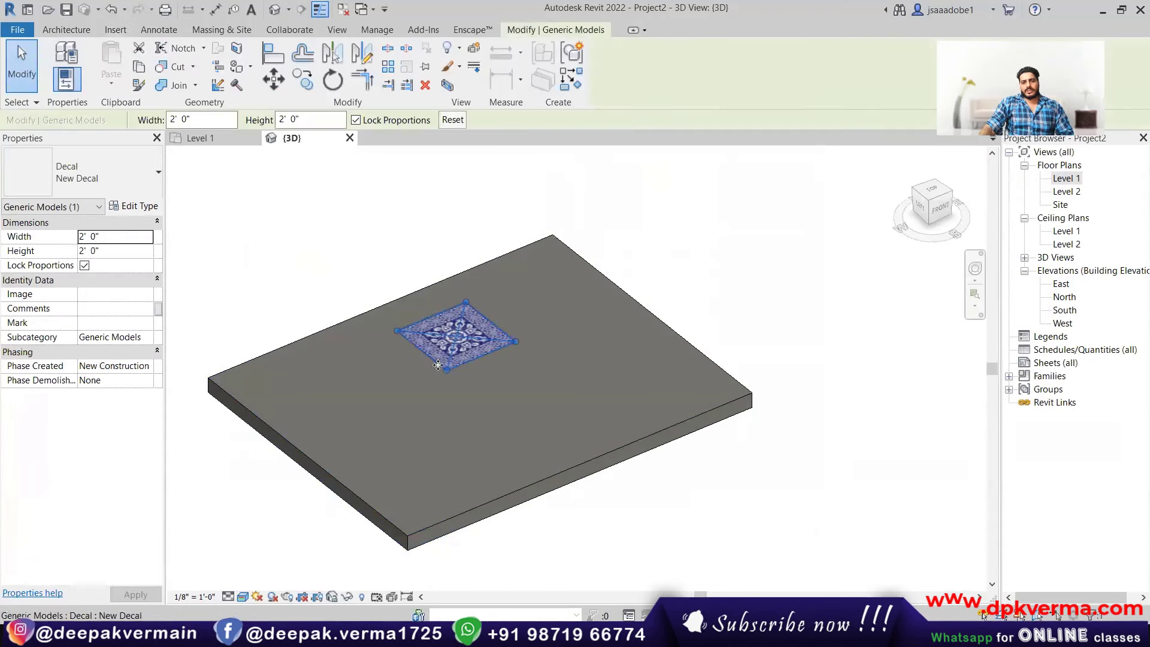
drag(355, 483, 344, 488)
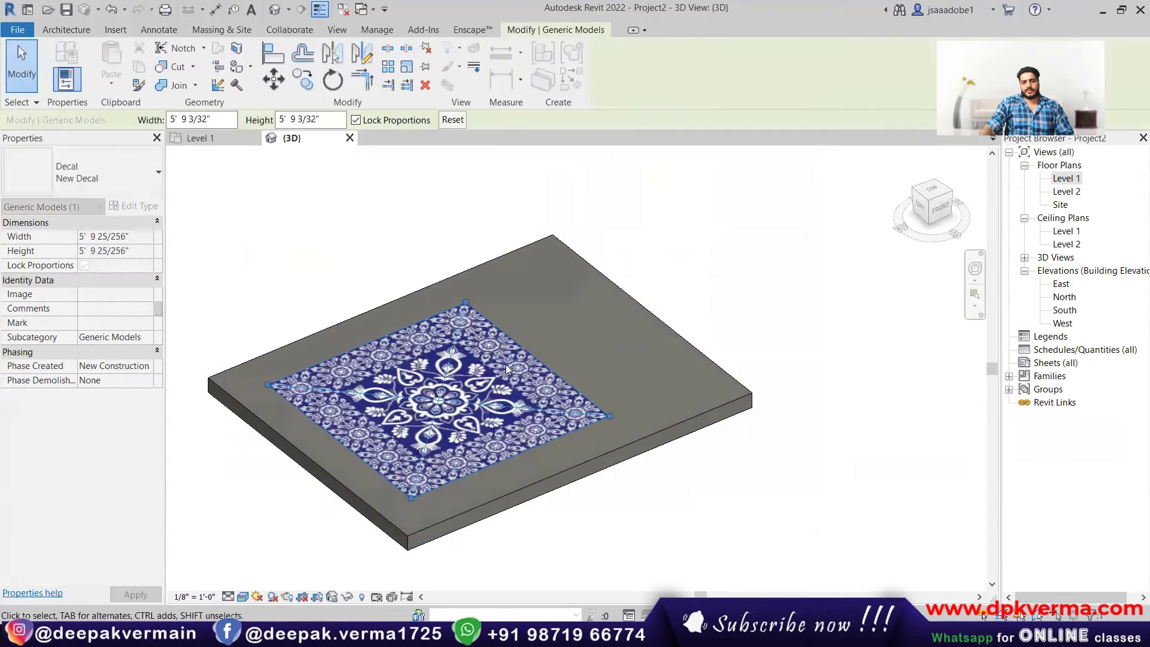
drag(468, 285, 471, 264)
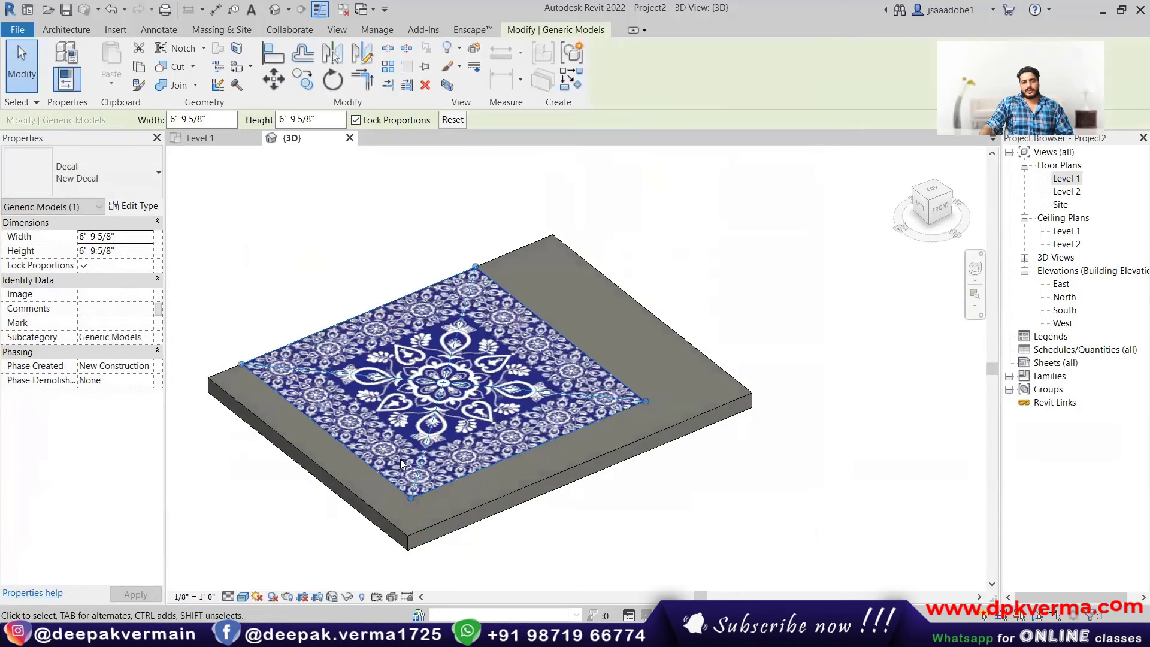
drag(413, 500, 403, 530)
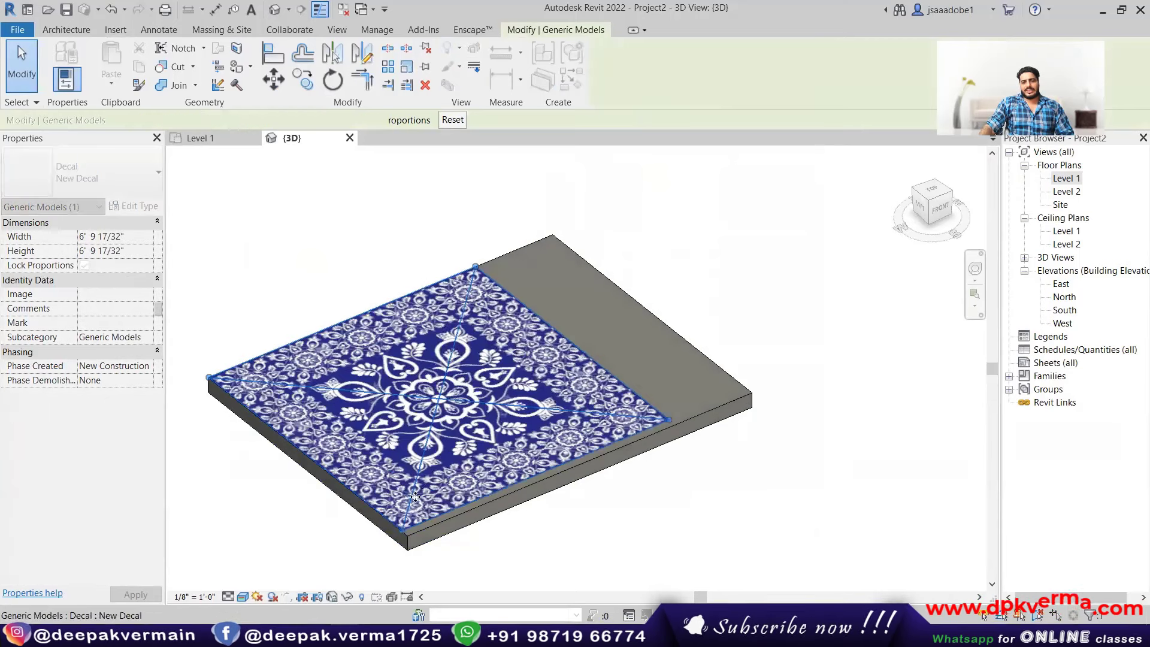
click(358, 246)
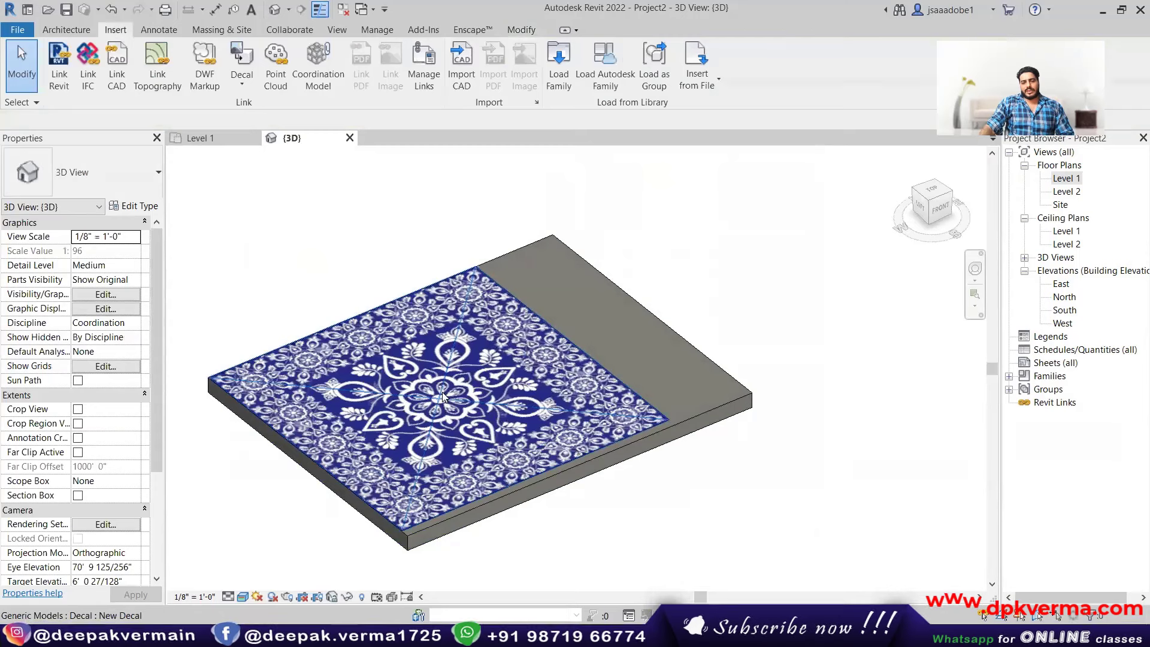
click(443, 397)
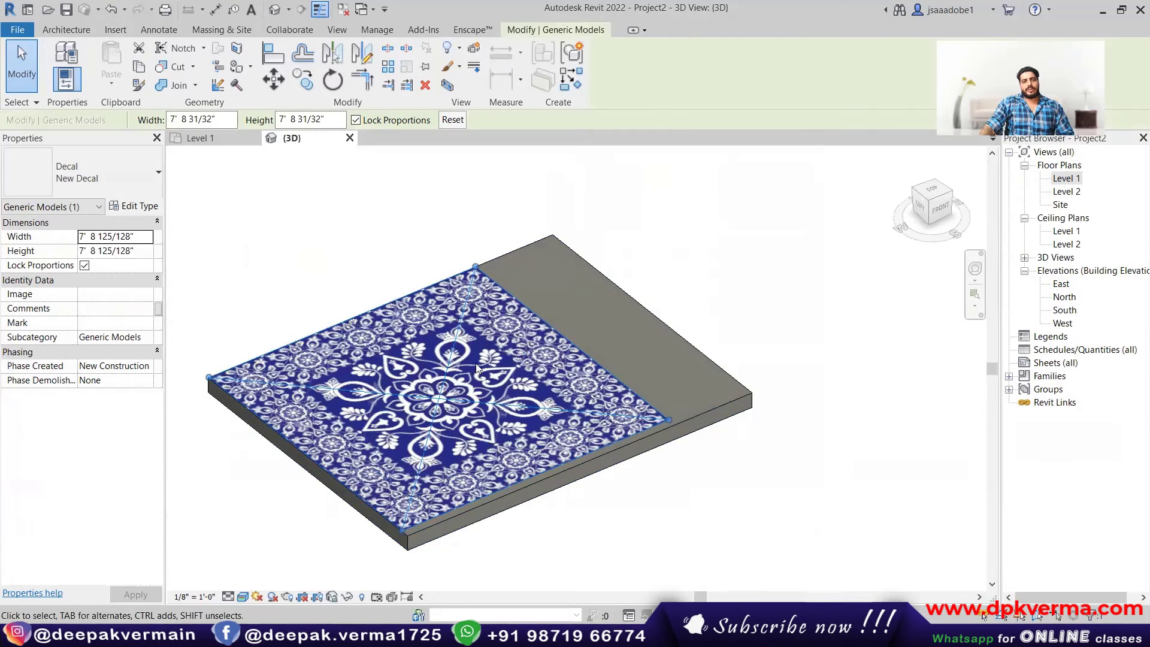
click(368, 122)
drag(611, 374, 753, 396)
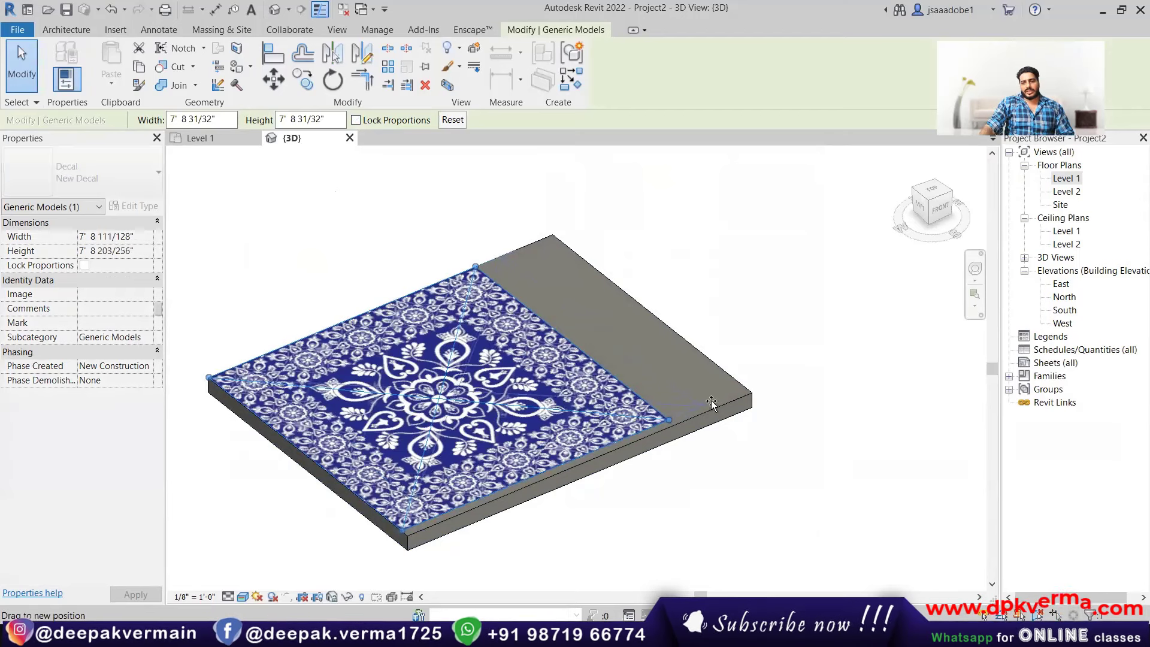
key(Escape)
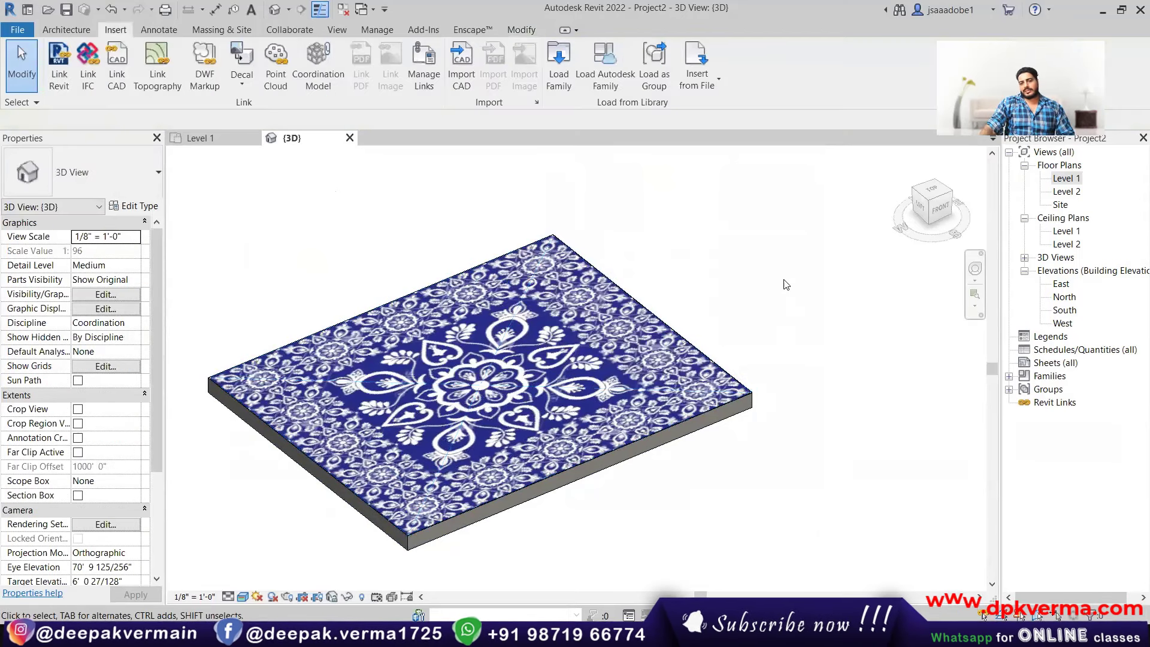
- Zoom out, switch to Realistic style, then delete both brick walls, the slab and its decal
mouse_move(753, 395)
shift+middle_down()
mouse_move(663, 394)
mouse_move(555, 290)
mouse_move(559, 513)
mouse_move(542, 416)
mouse_move(508, 400)
mouse_move(298, 390)
mouse_move(473, 465)
mouse_move(540, 418)
mouse_move(512, 481)
mouse_move(372, 218)
shift+middle_up()
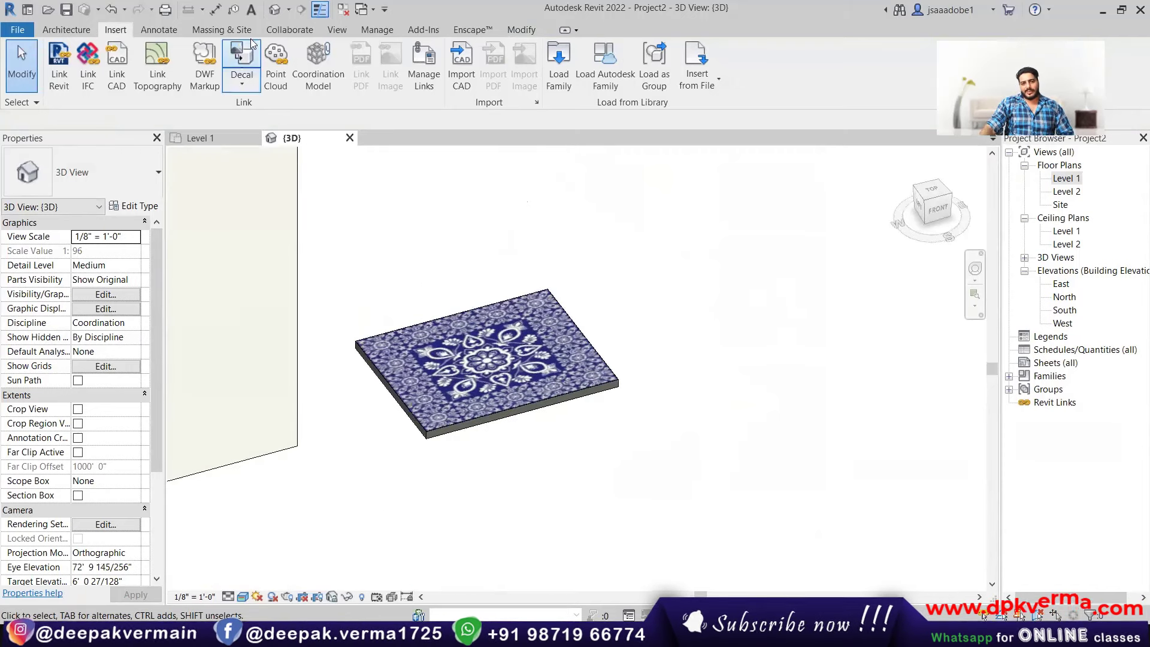
mouse_move(521, 365)
shift+middle_down()
mouse_move(505, 380)
mouse_move(535, 337)
shift+middle_up()
scroll(505, 380, down, 3)
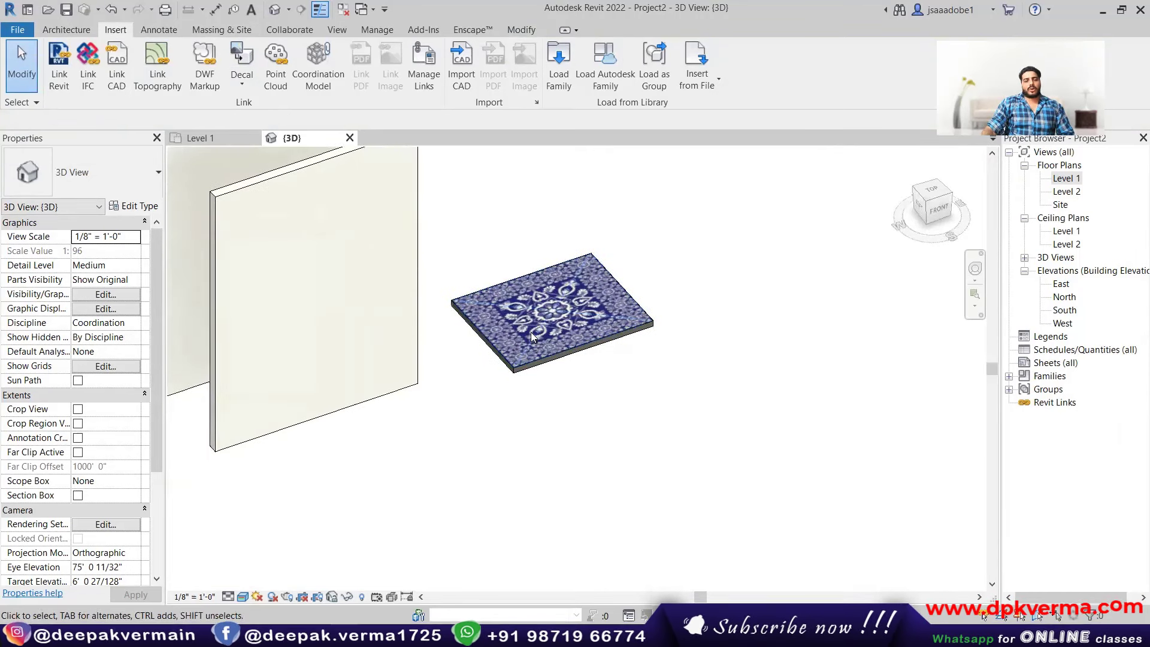
scroll(527, 331, down, 2)
middle_drag(527, 355, 519, 442)
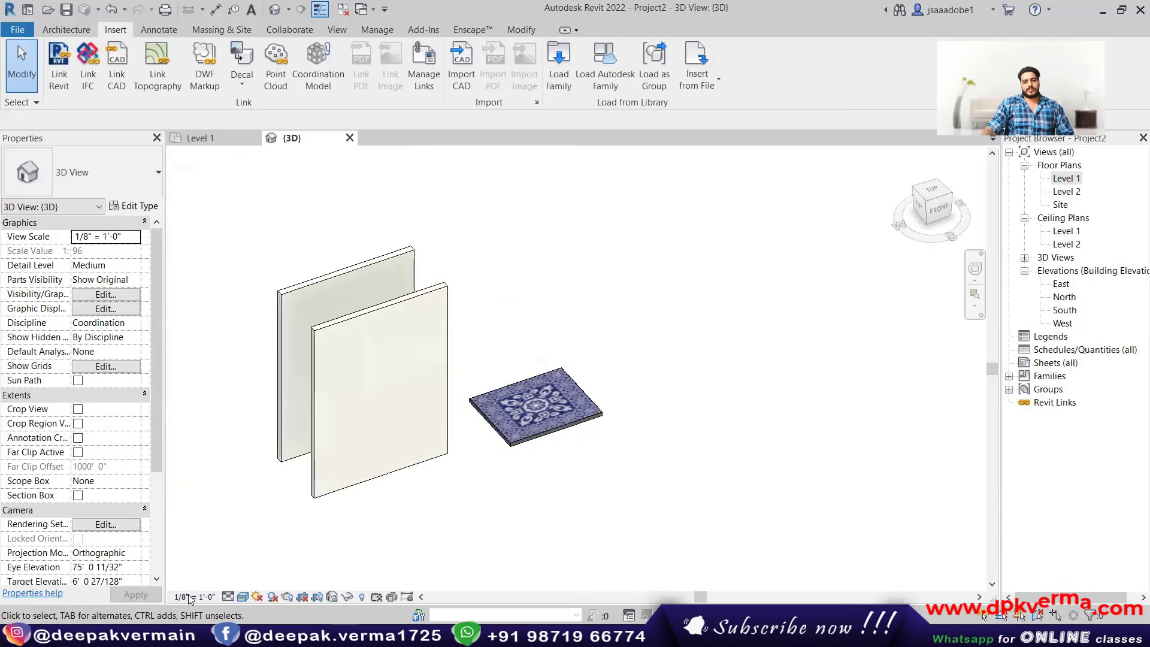
click(242, 597)
click(266, 555)
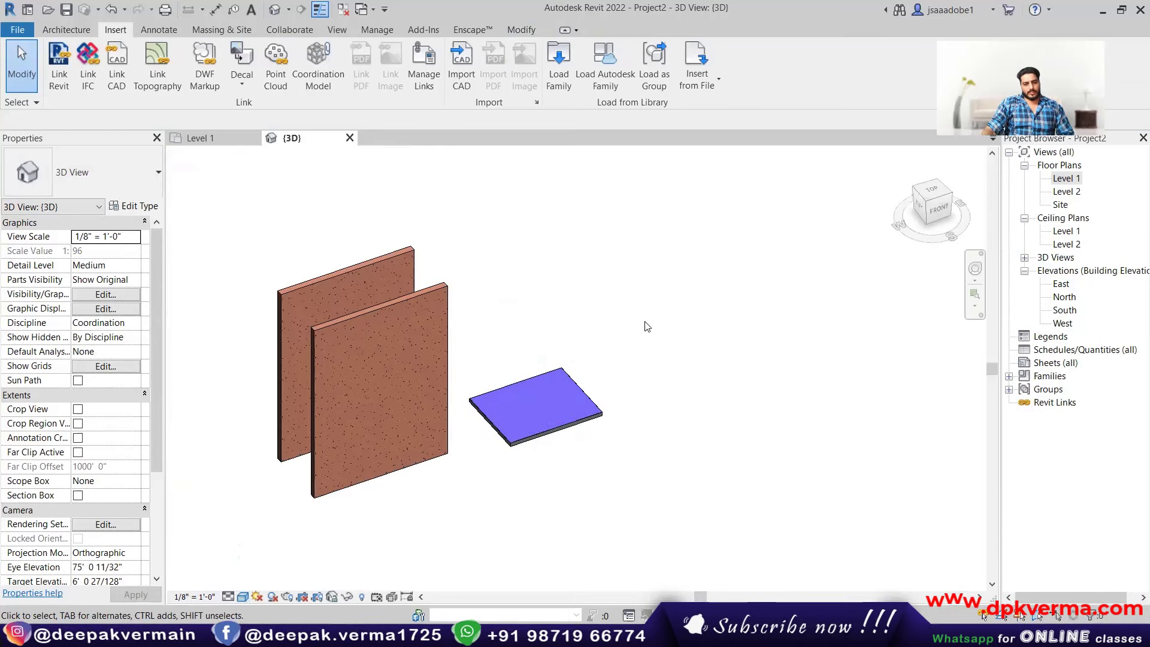
drag(647, 324, 326, 417)
key(Delete)
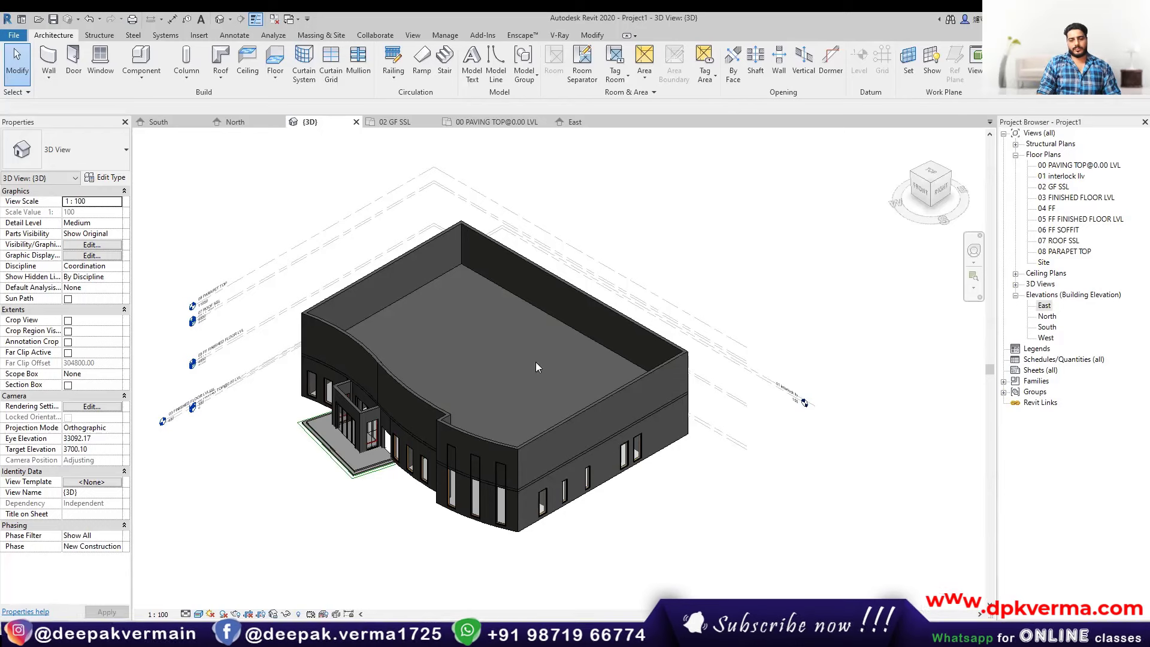
- Zoom the {3D} view of the two-storey house with its parapet walls
scroll(537, 368, down, 1)
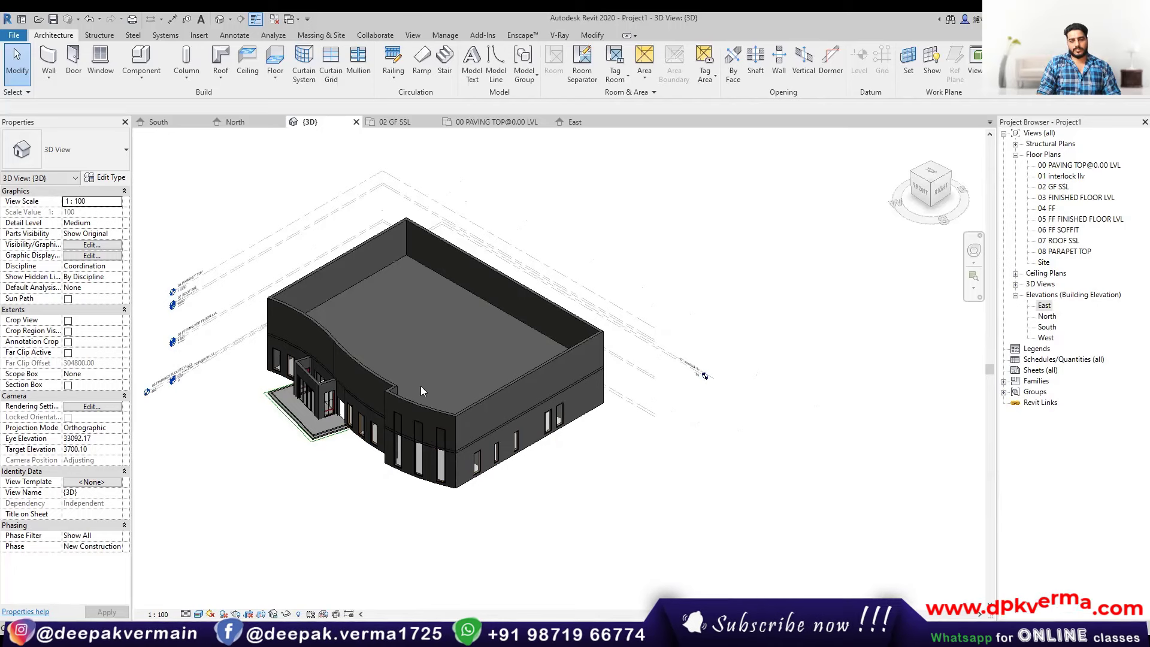
- Switch to the South elevation view and zoom around it
key(ctrl+Tab)
scroll(393, 406, up, 2)
scroll(457, 385, down, 2)
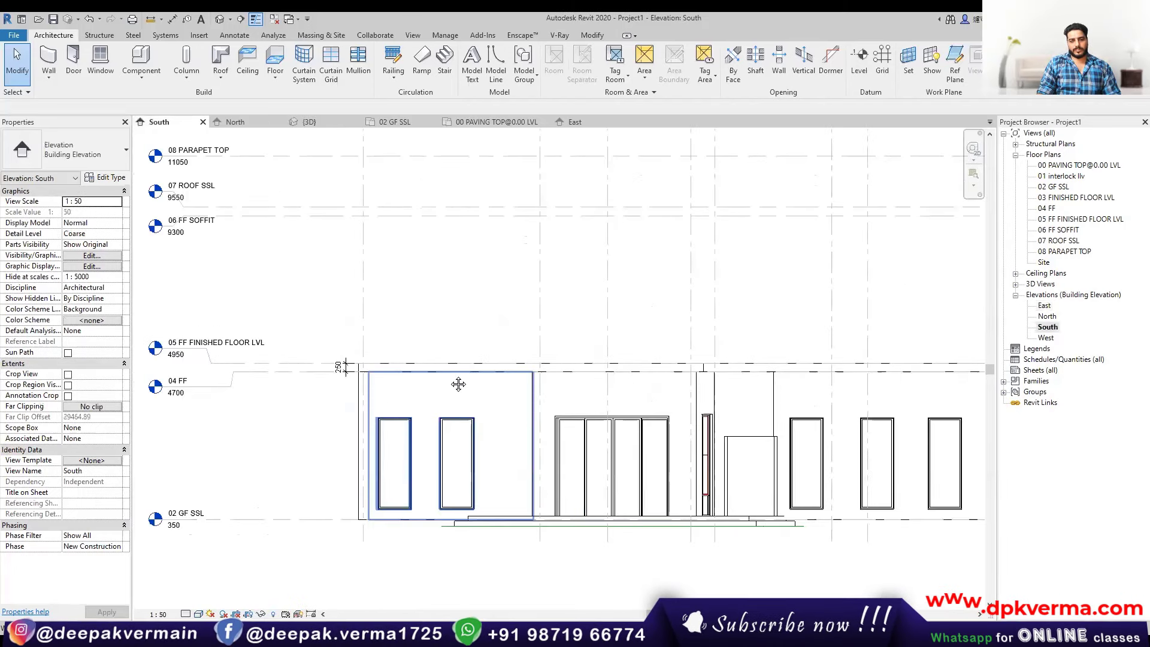
scroll(421, 374, up, 2)
scroll(422, 375, down, 2)
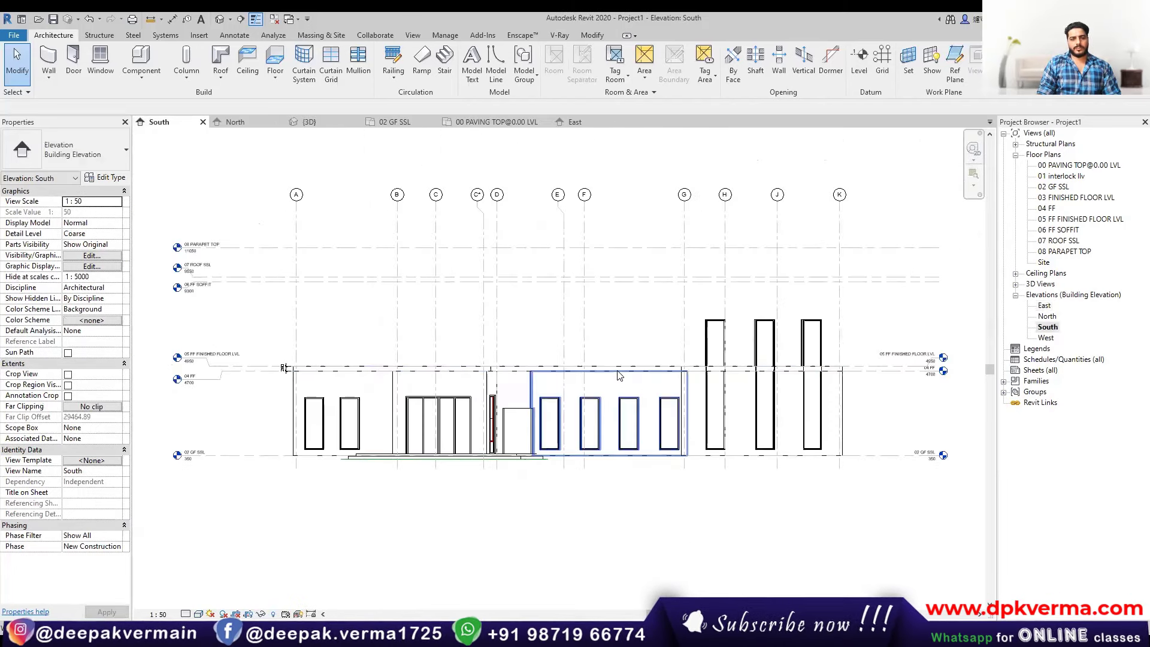
- Open the East elevation, delete an element and inspect the tall window strips
double_click(1045, 306)
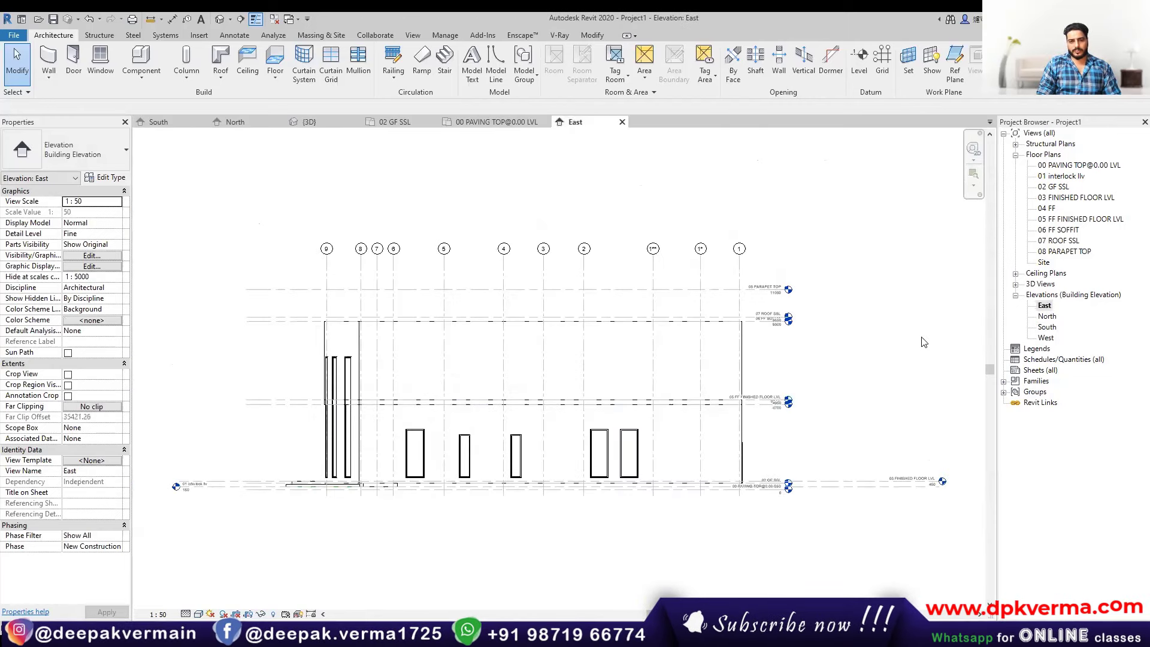
scroll(432, 316, up, 3)
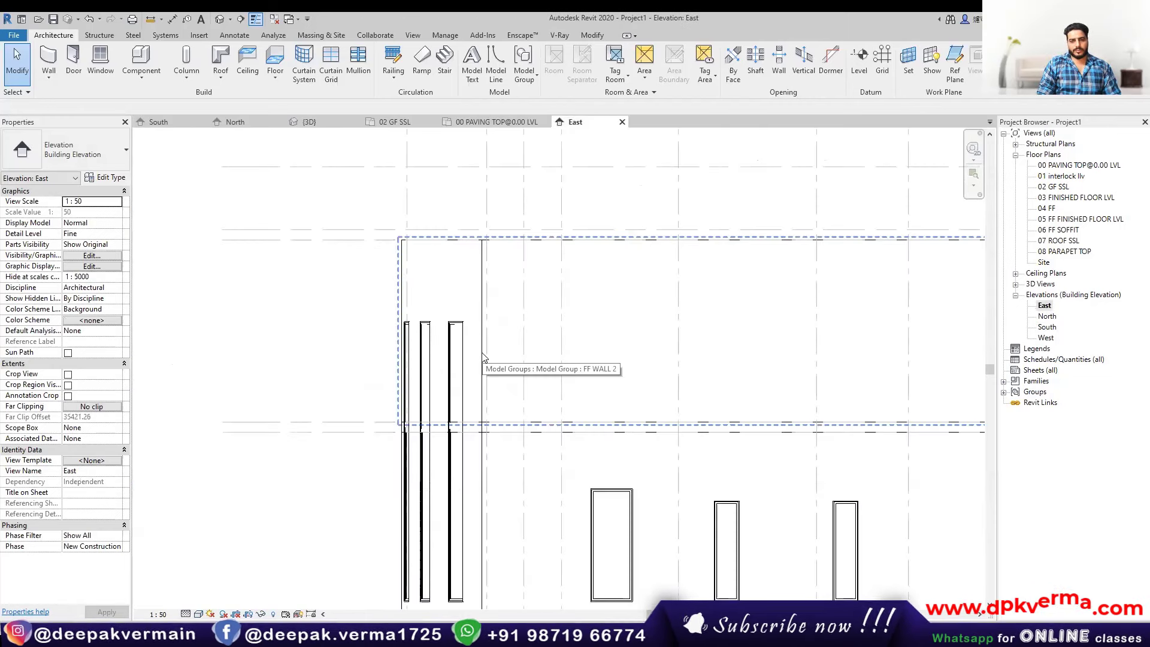
scroll(323, 338, down, 1)
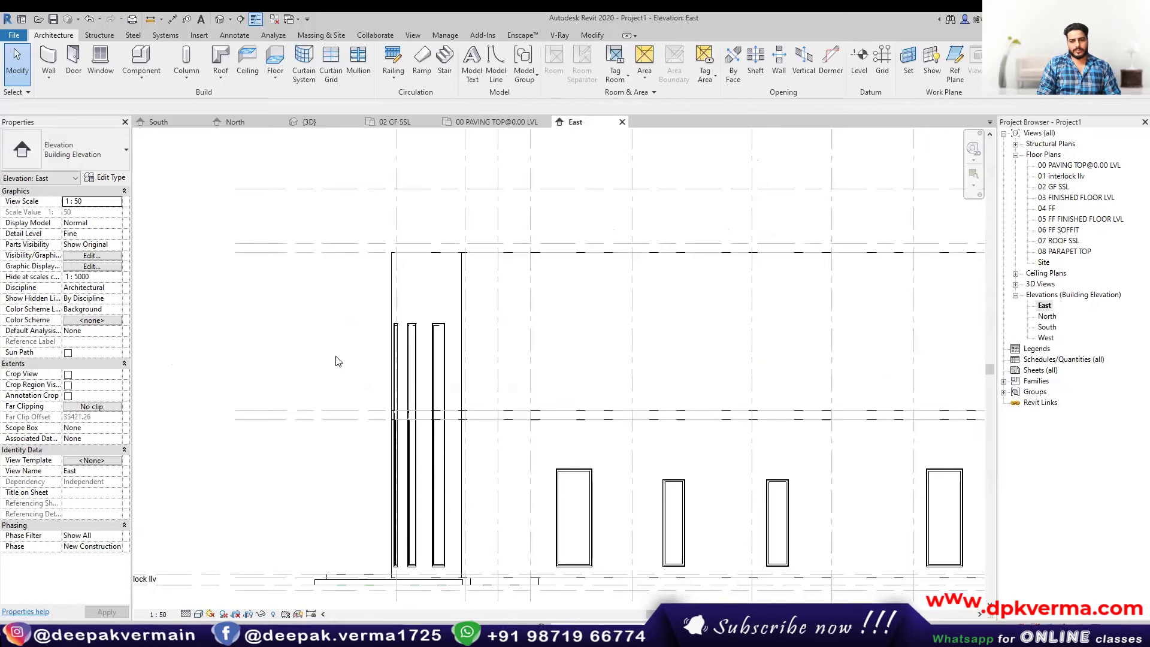
scroll(324, 366, down, 1)
scroll(317, 264, down, 1)
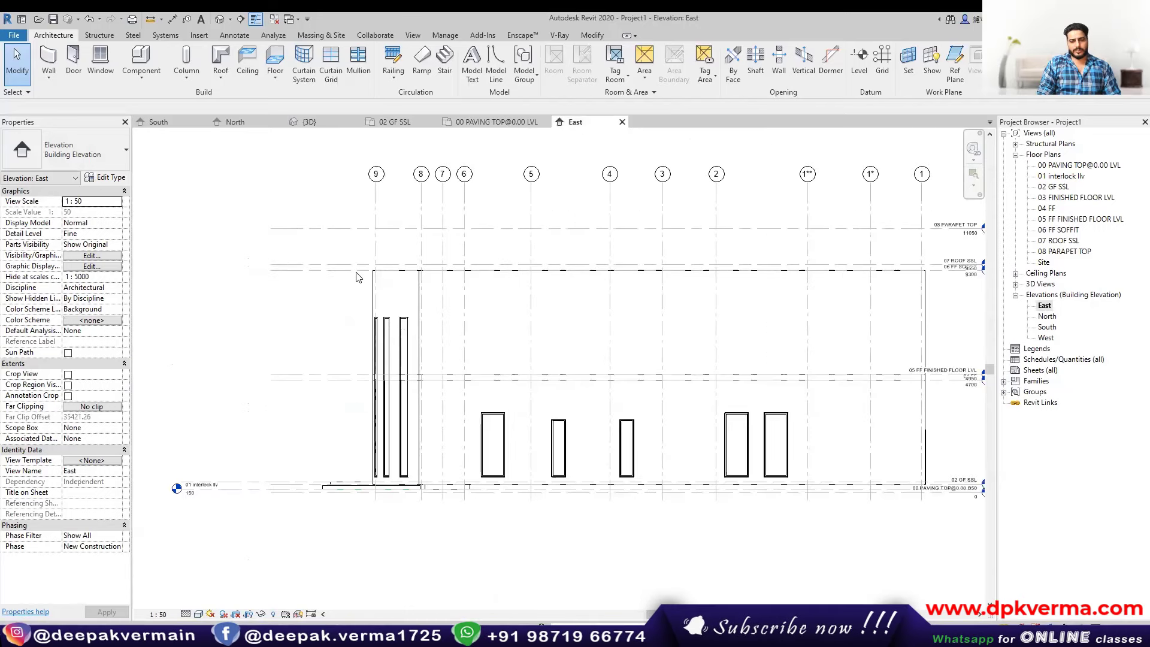
scroll(336, 255, up, 2)
scroll(360, 279, up, 1)
scroll(316, 314, down, 3)
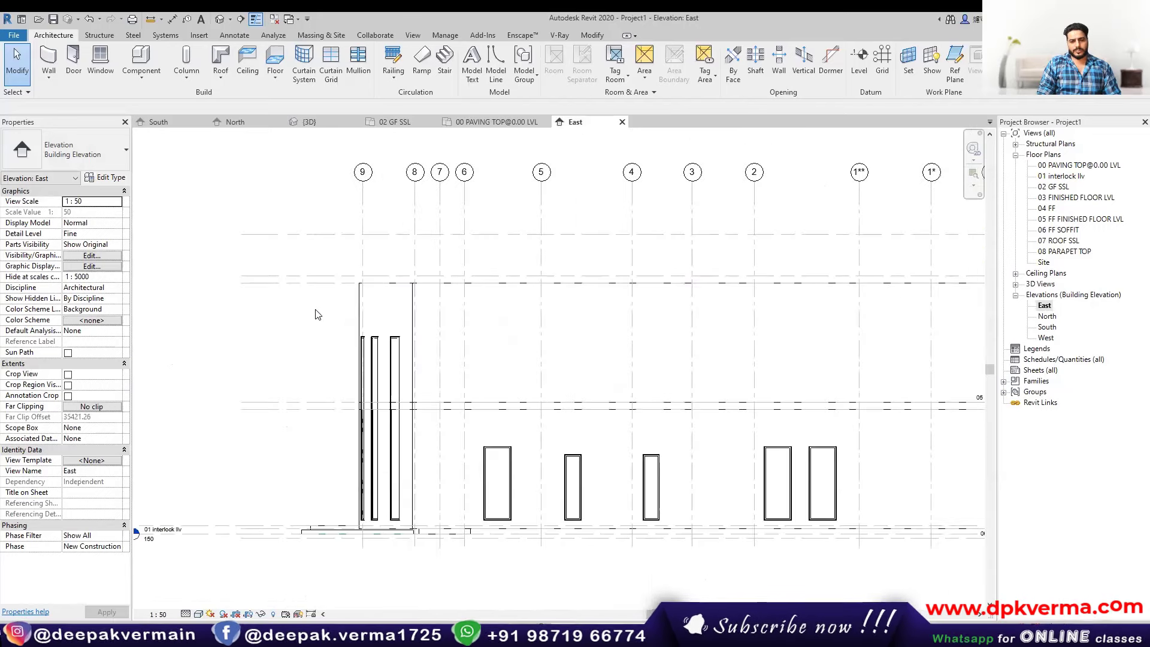
scroll(323, 305, down, 1)
scroll(277, 444, down, 1)
scroll(350, 429, up, 2)
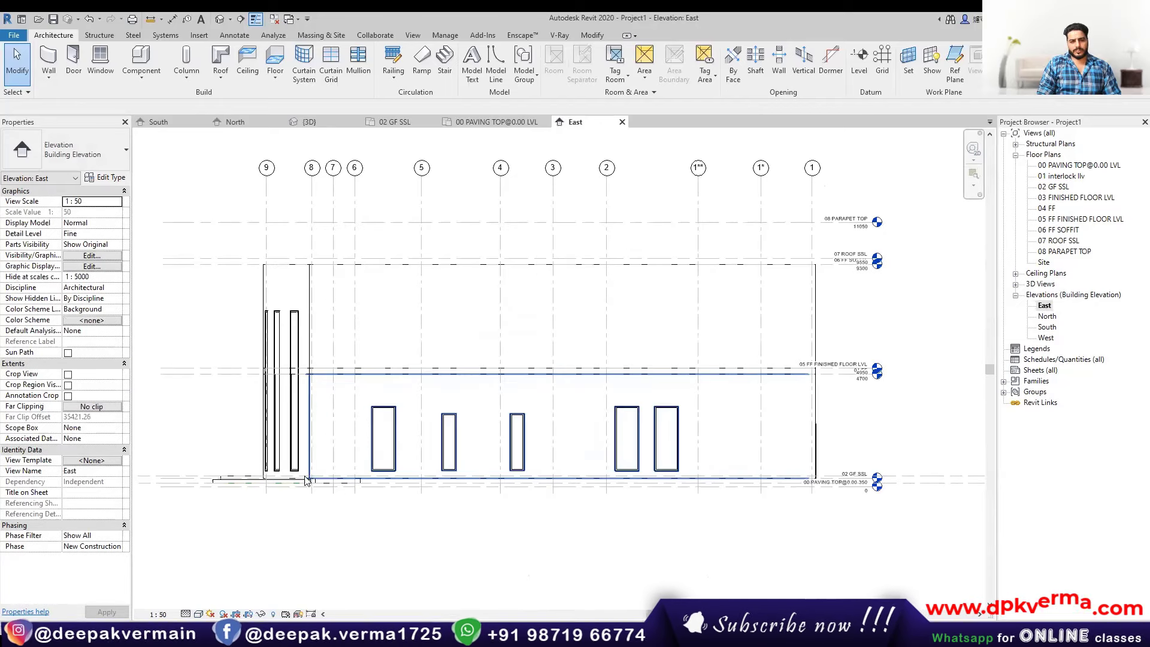
scroll(352, 473, down, 1)
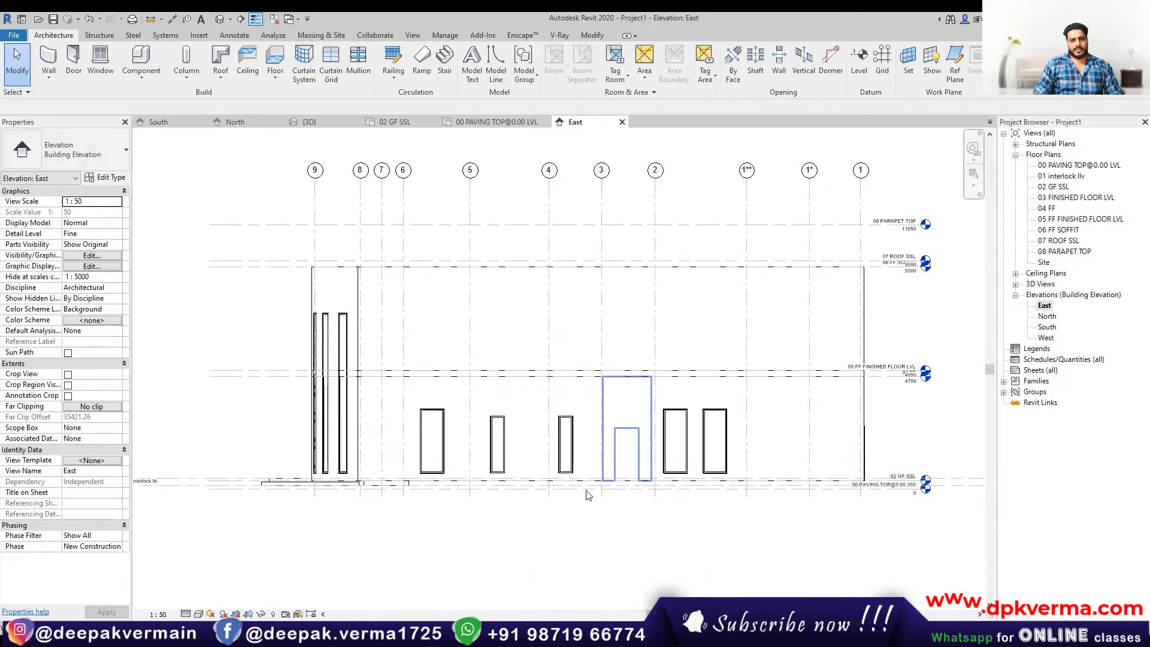
key(Delete)
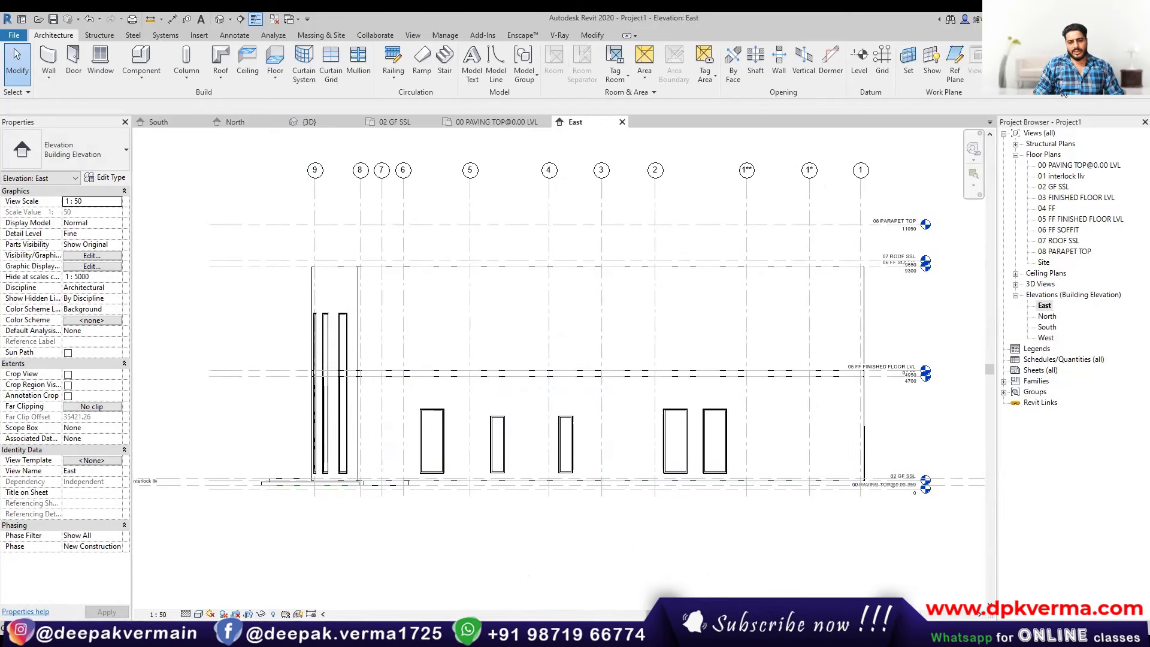
scroll(291, 390, up, 2)
middle_drag(300, 411, 475, 354)
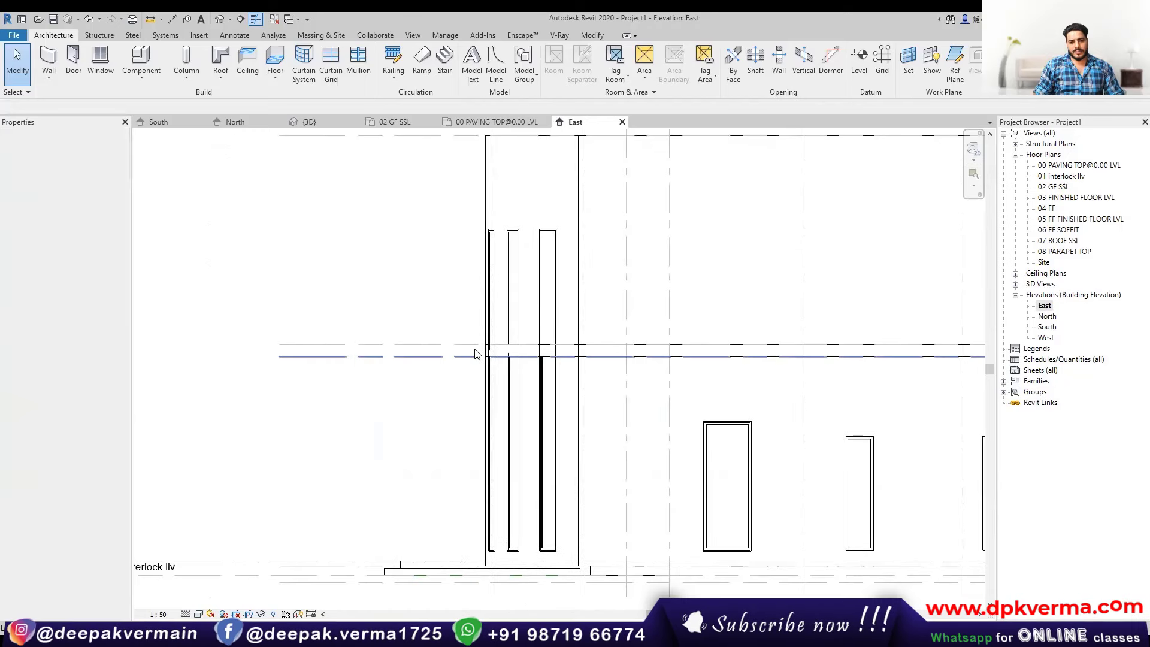
- Pan to the facade's right end and ungroup the FF WALL 2 model group
middle_drag(607, 549, 259, 526)
scroll(752, 449, down, 2)
scroll(744, 423, up, 1)
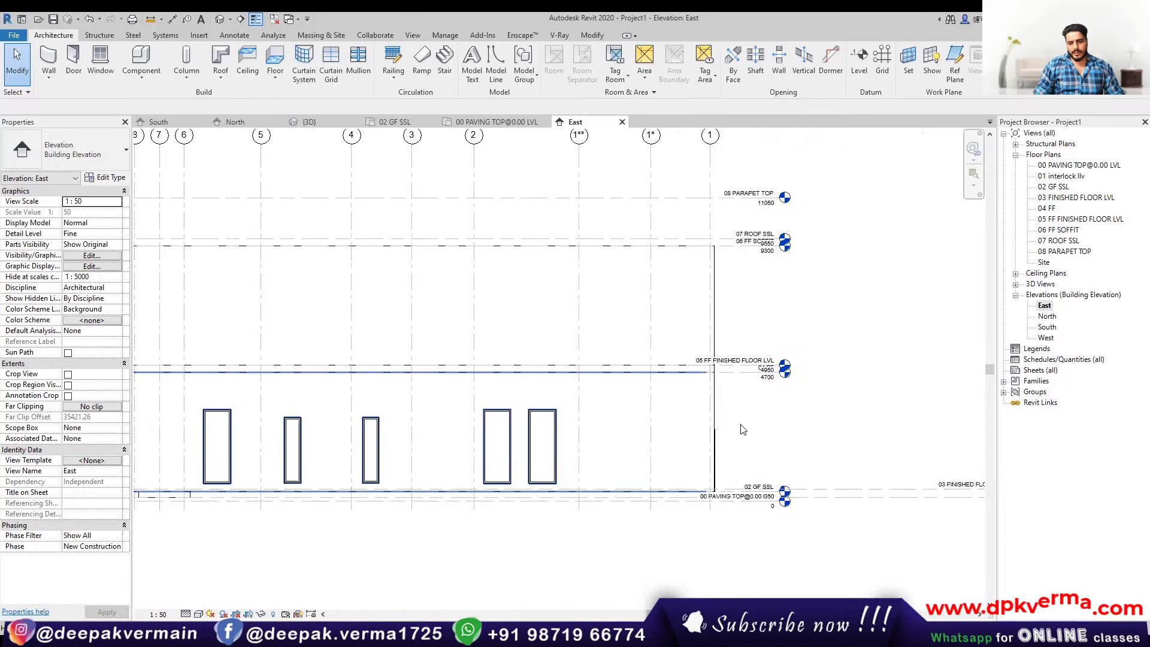
scroll(771, 385, up, 2)
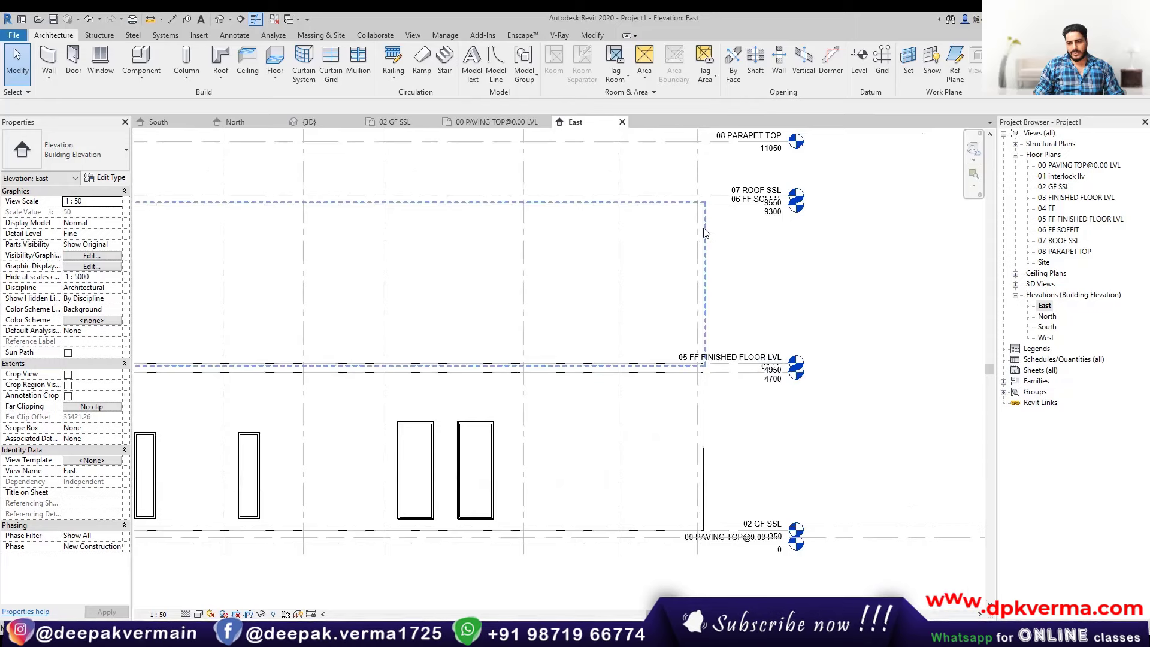
scroll(723, 186, up, 2)
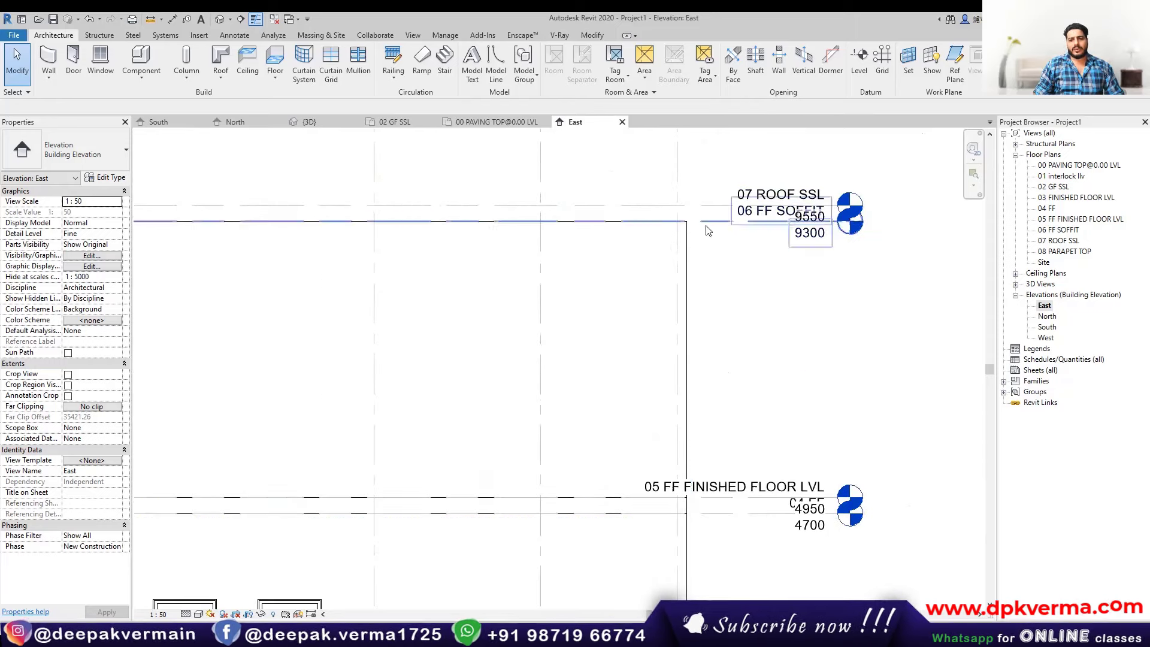
scroll(704, 237, down, 2)
scroll(656, 289, down, 1)
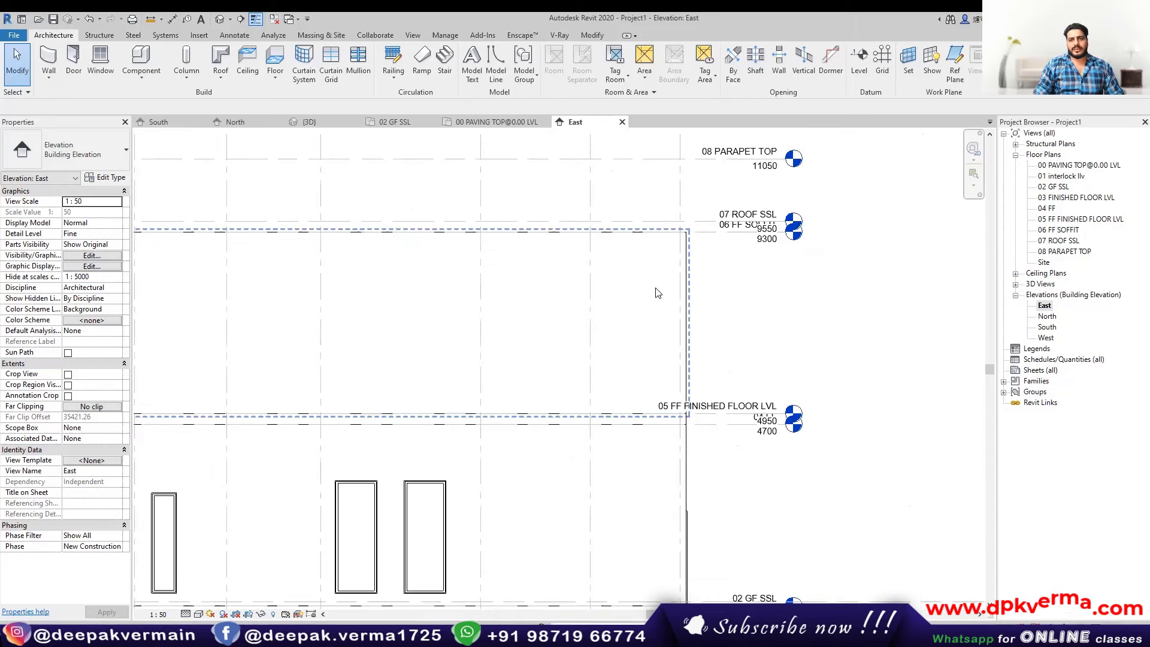
scroll(768, 319, down, 1)
scroll(813, 330, down, 2)
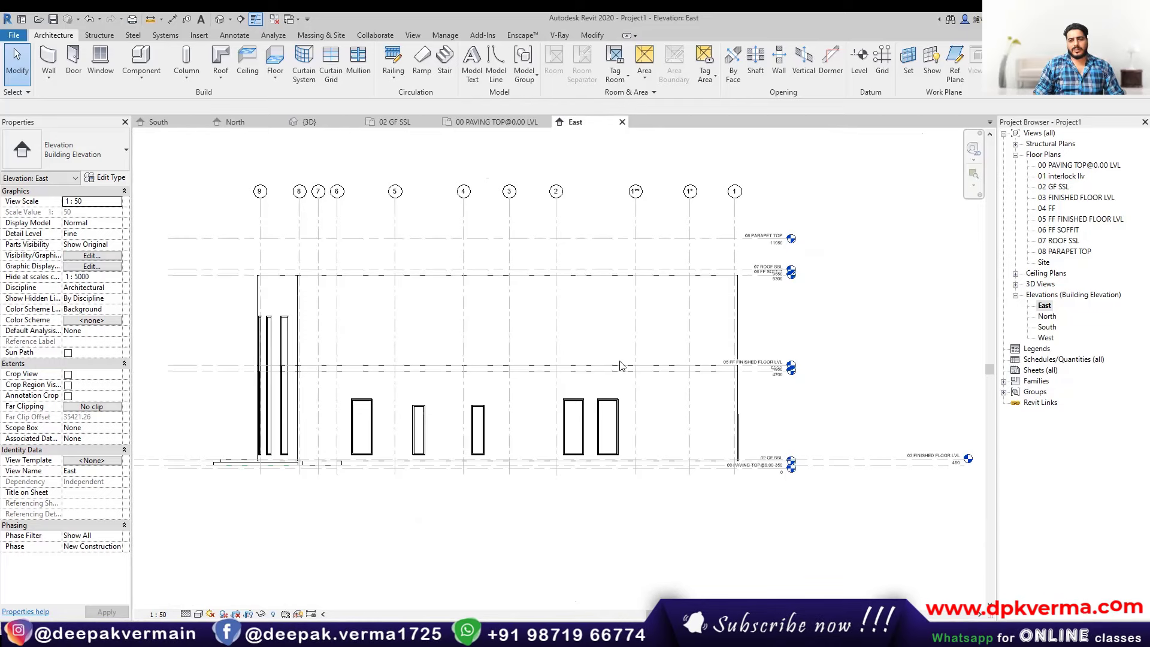
click(741, 350)
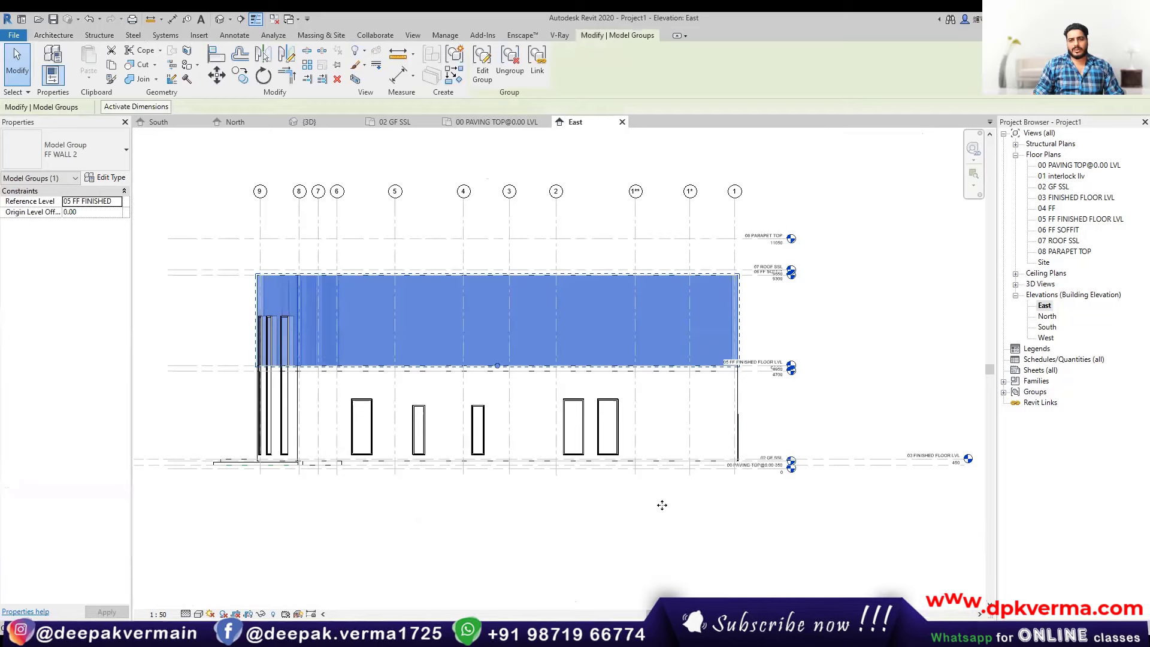
click(510, 68)
click(803, 326)
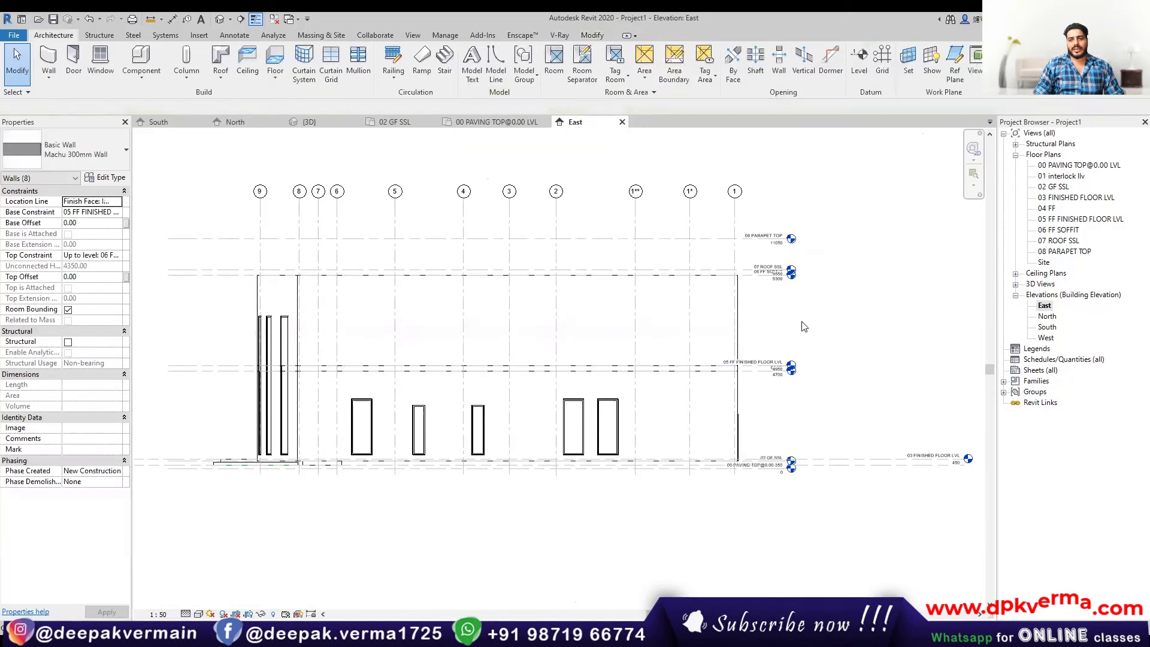
click(785, 322)
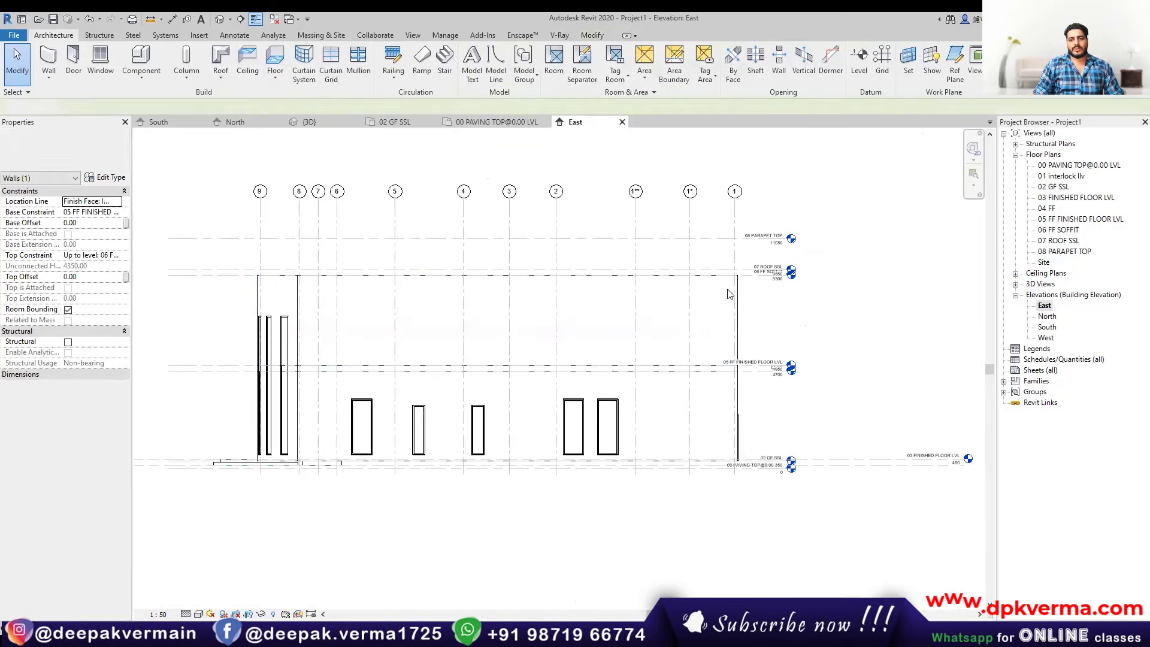
click(707, 278)
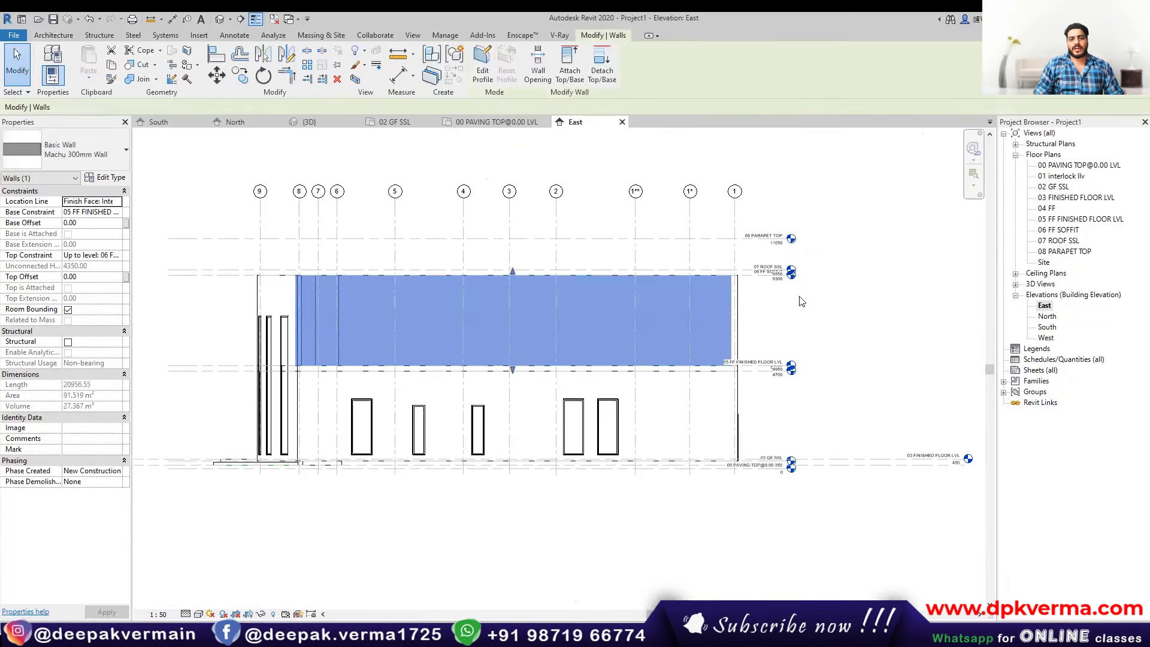
scroll(739, 305, up, 1)
scroll(752, 304, up, 1)
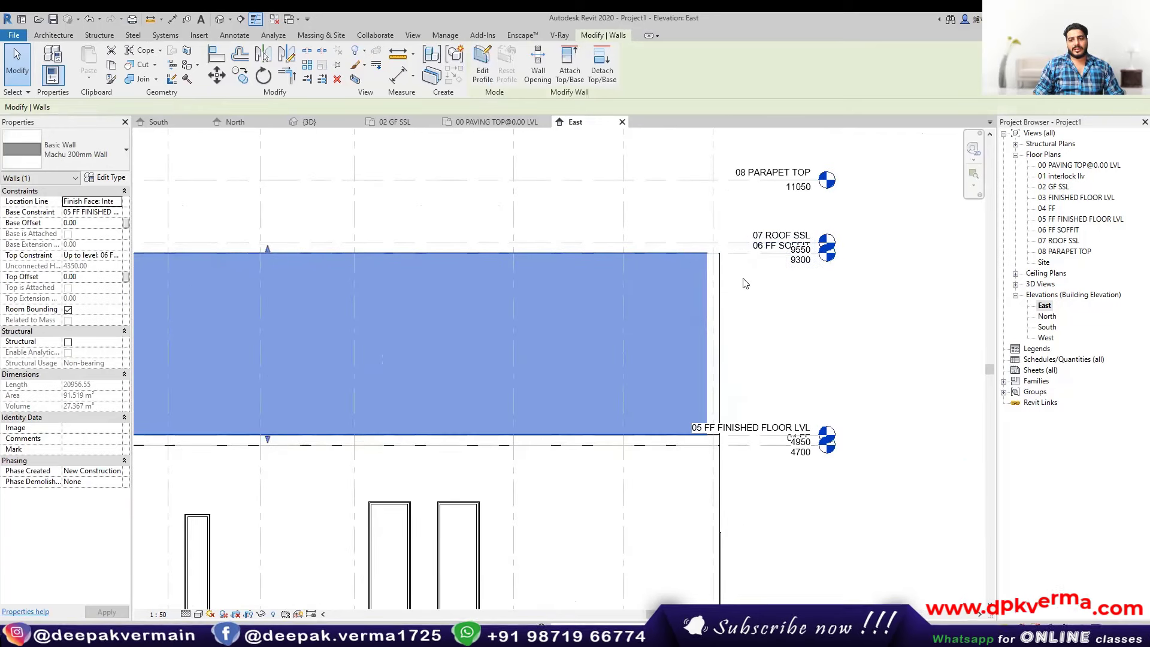
scroll(760, 322, down, 1)
click(760, 313)
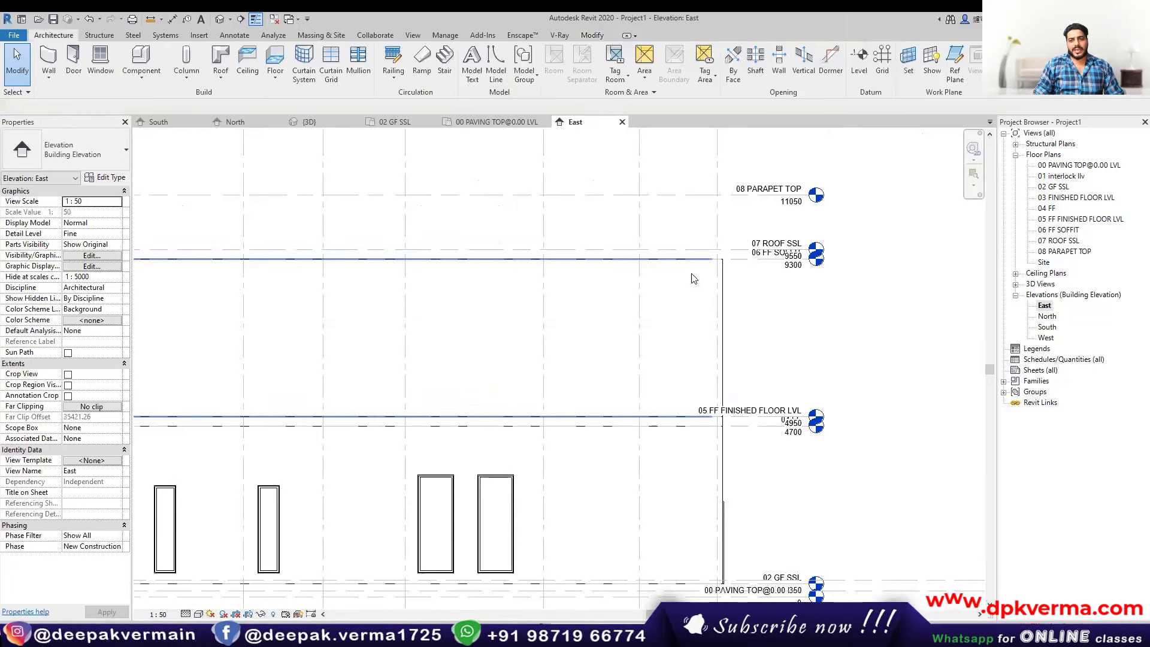
click(723, 290)
scroll(730, 291, up, 1)
scroll(725, 287, up, 1)
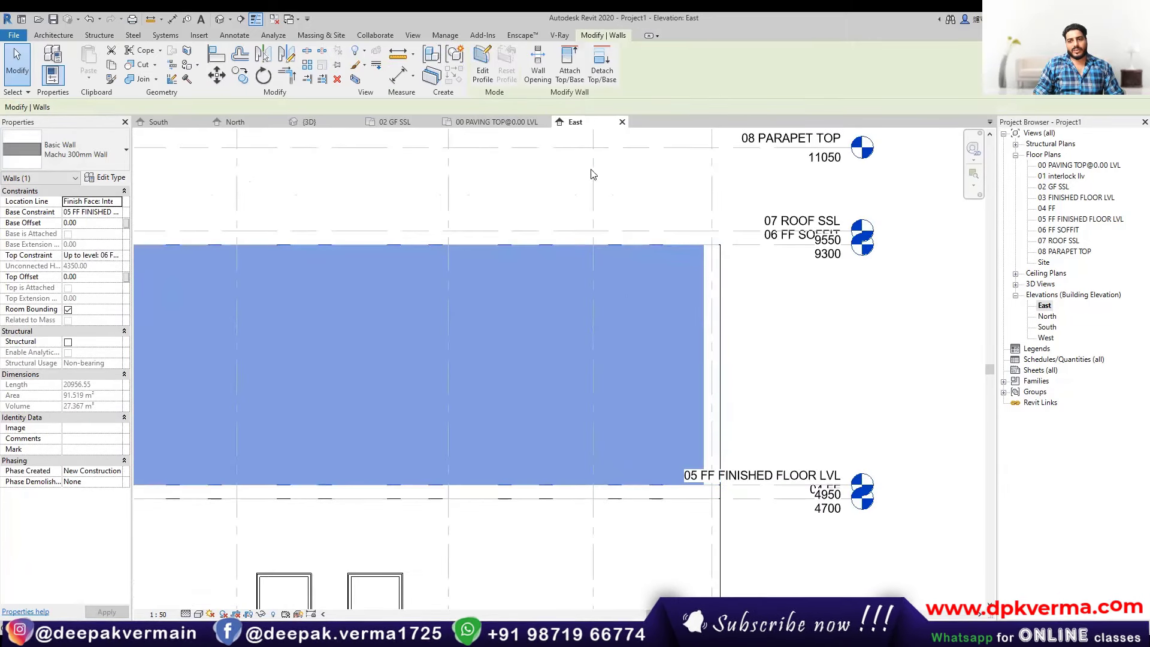
scroll(723, 288, down, 2)
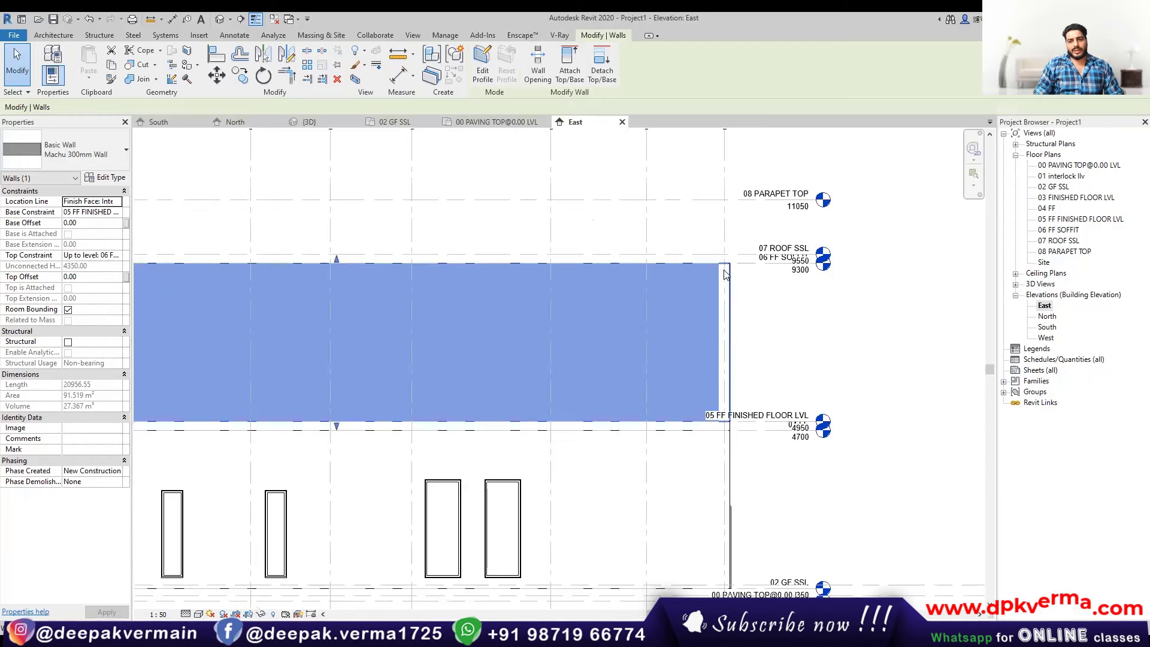
key(Escape)
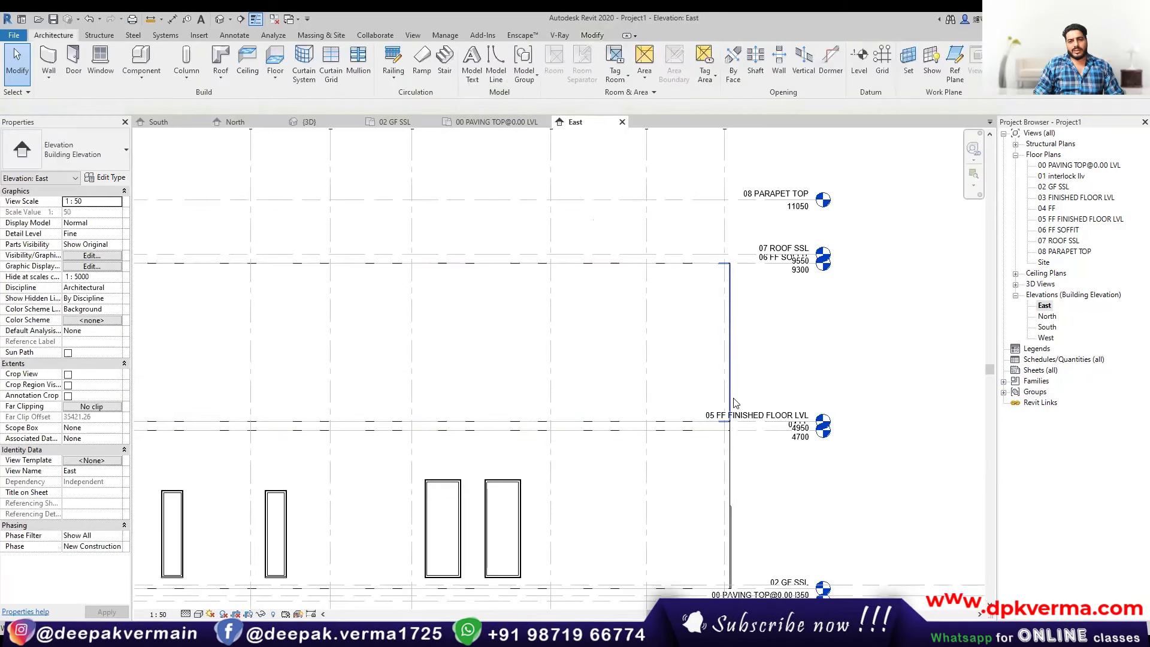
click(732, 293)
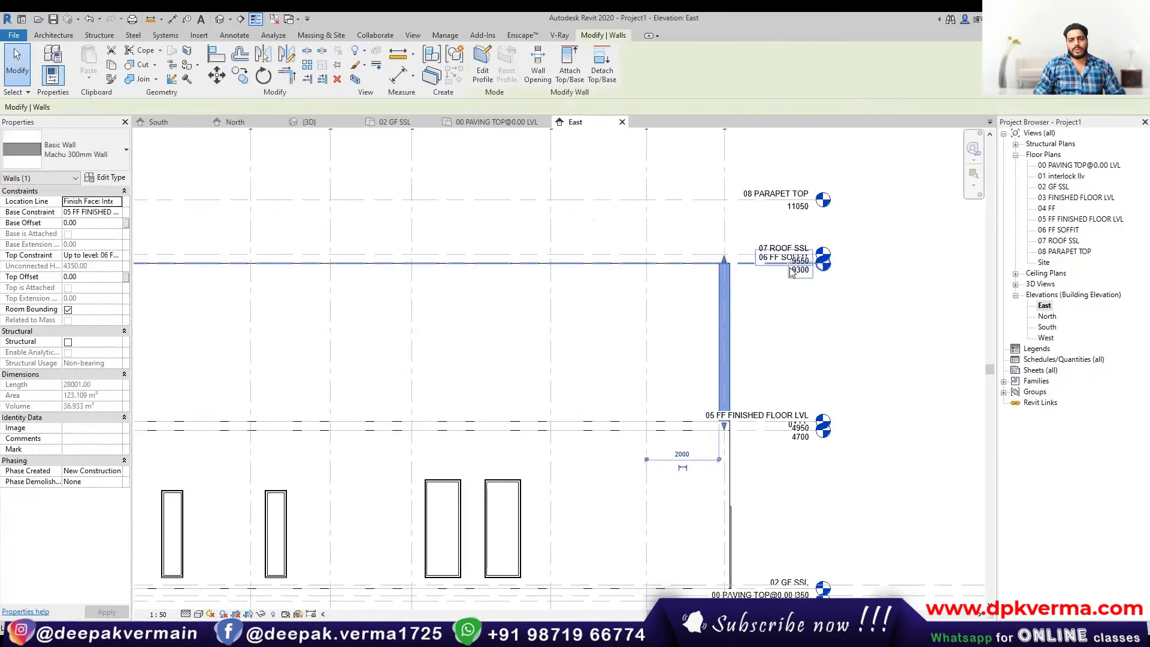
scroll(740, 270, up, 2)
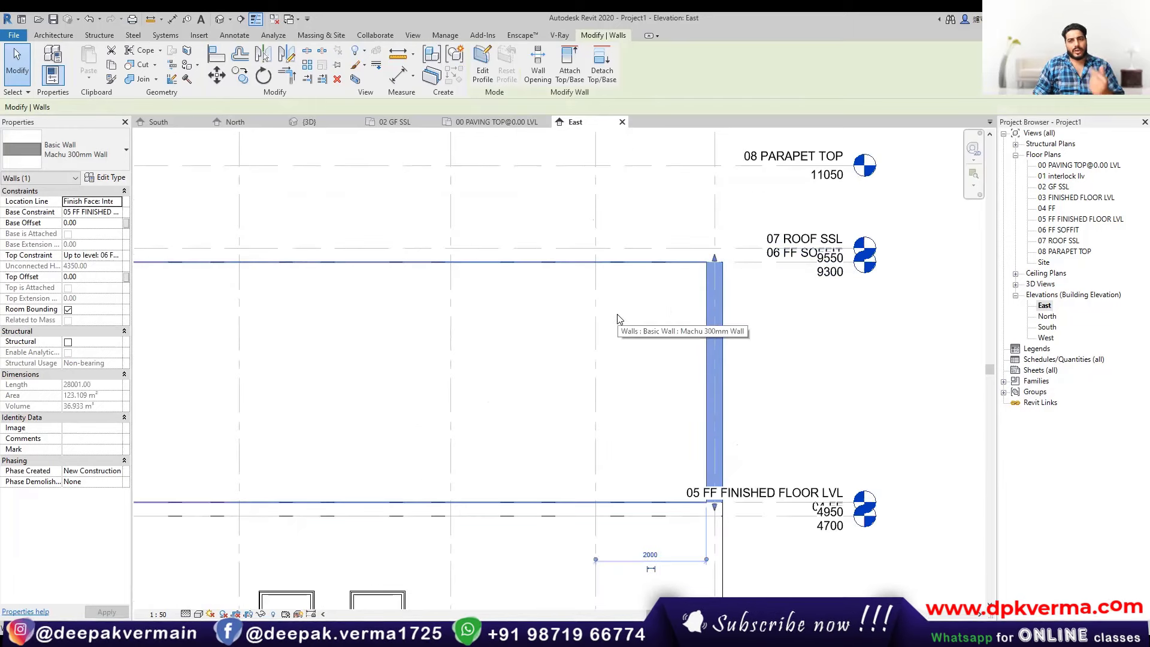
click(688, 274)
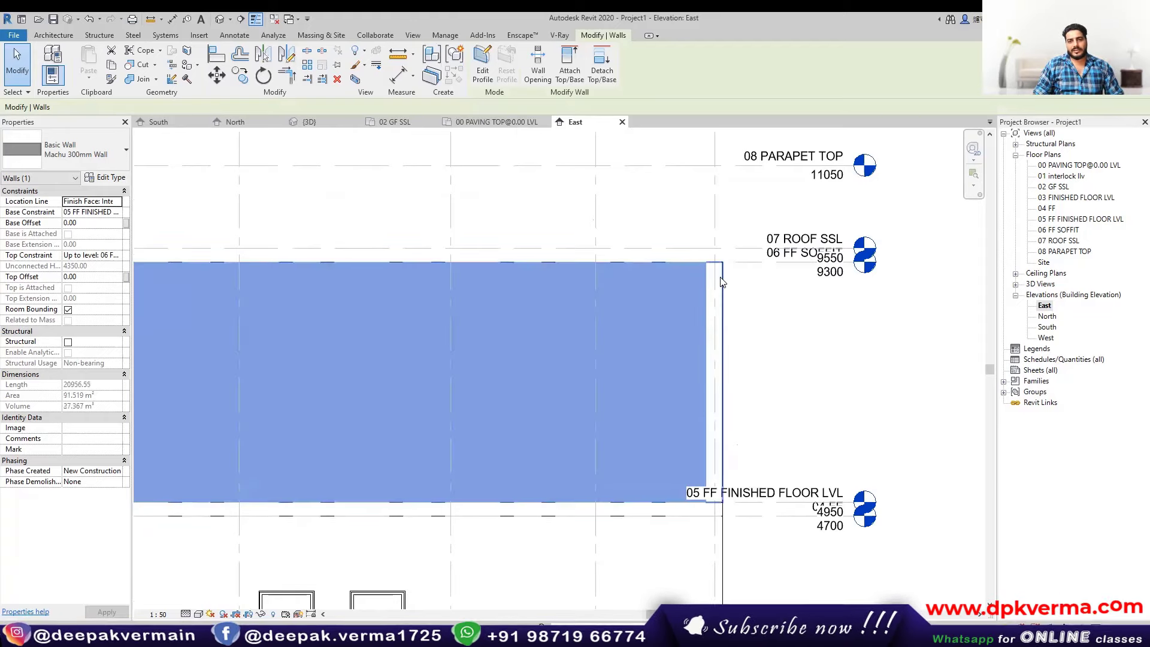
scroll(760, 289, down, 2)
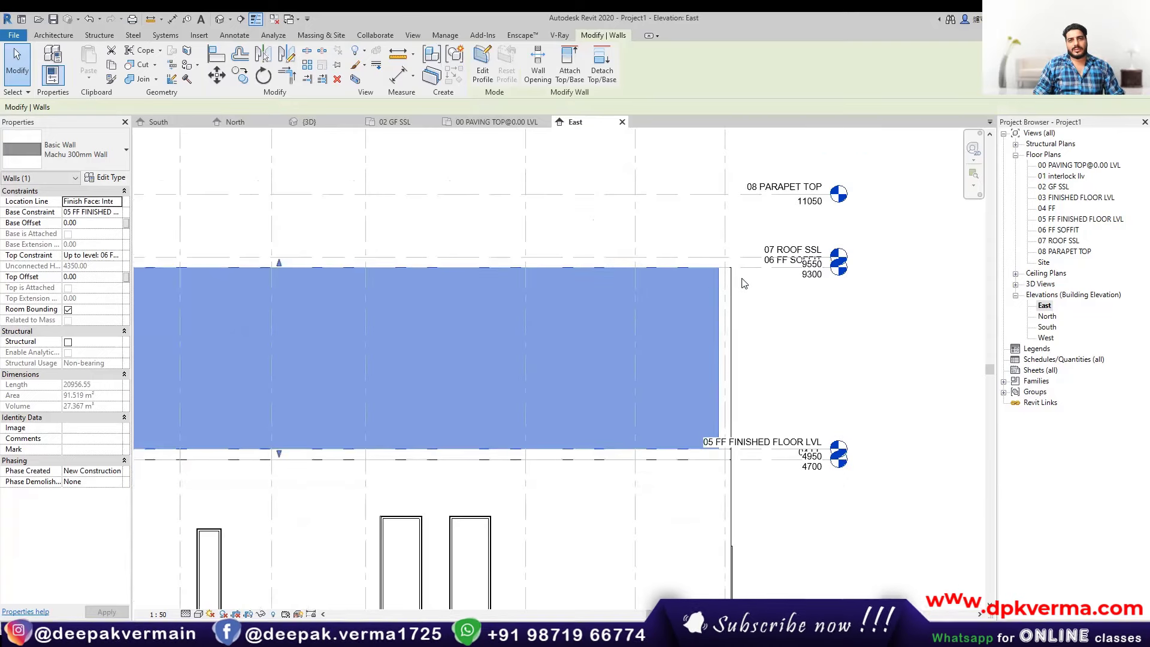
scroll(744, 284, down, 1)
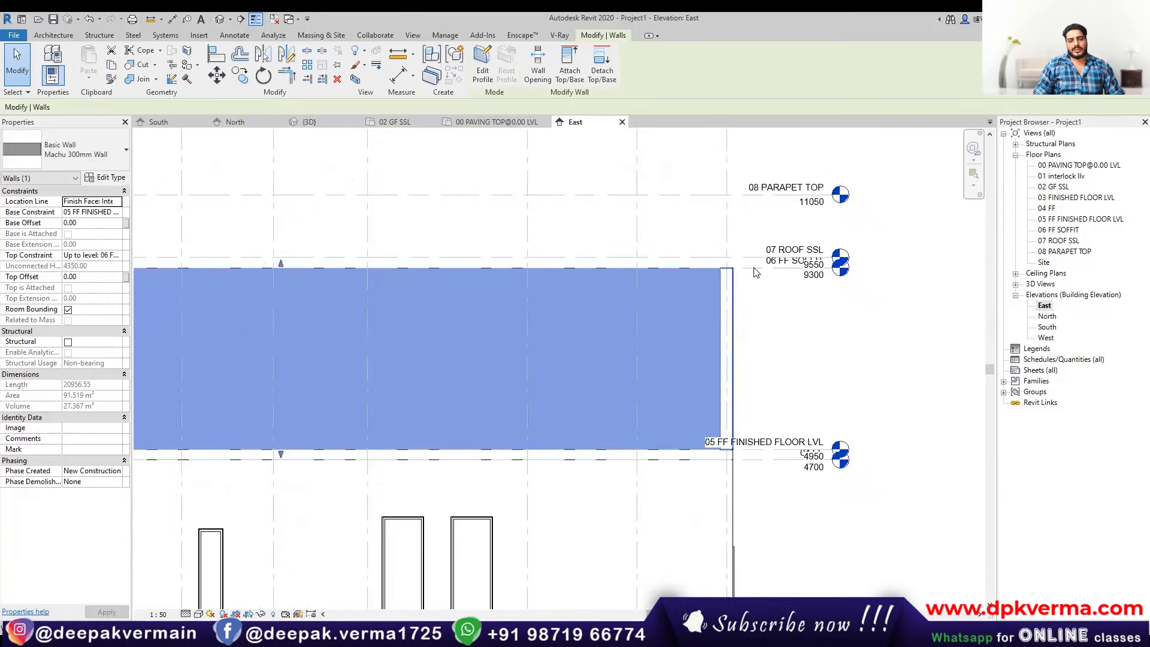
scroll(752, 329, up, 2)
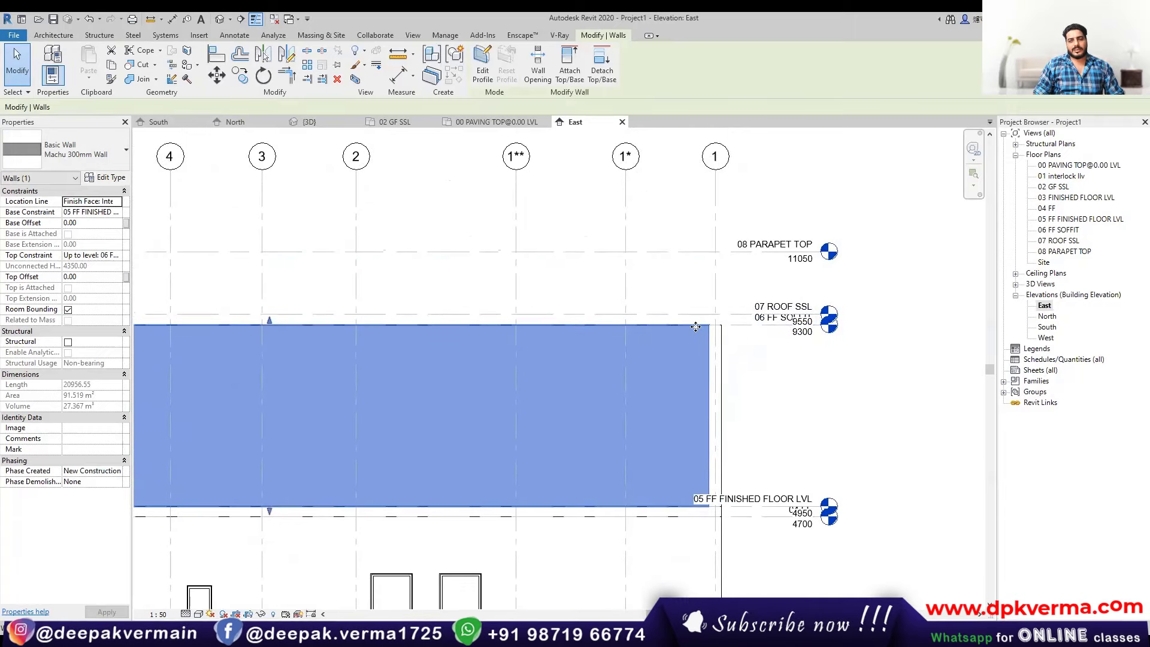
scroll(737, 283, down, 1)
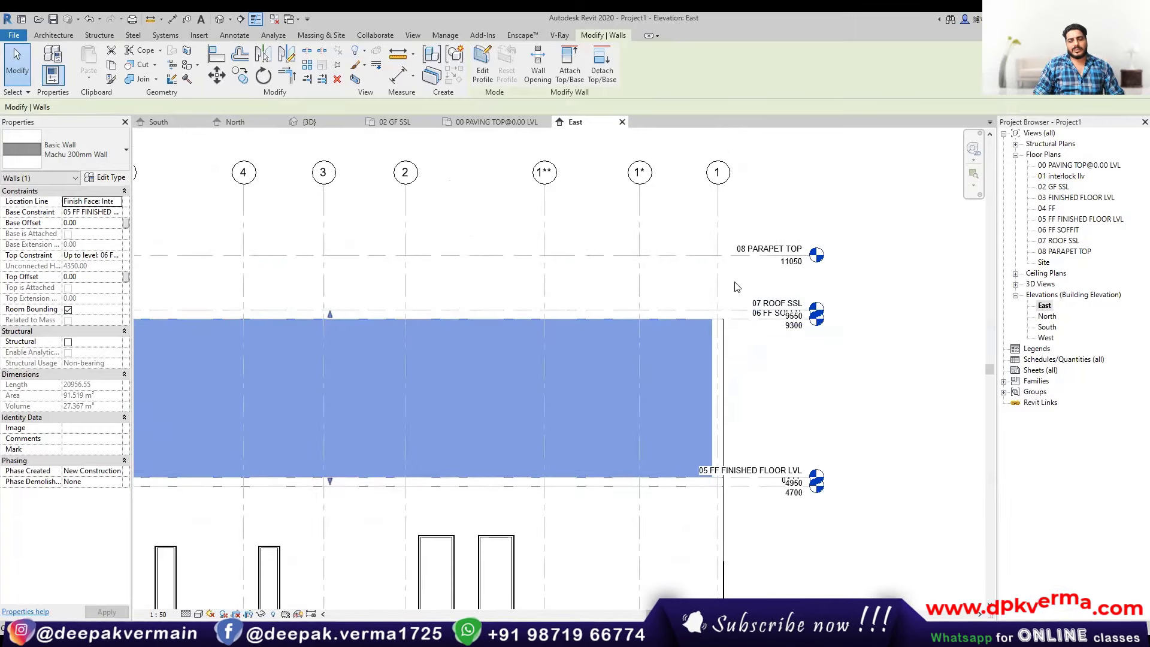
scroll(736, 406, down, 1)
scroll(737, 405, down, 1)
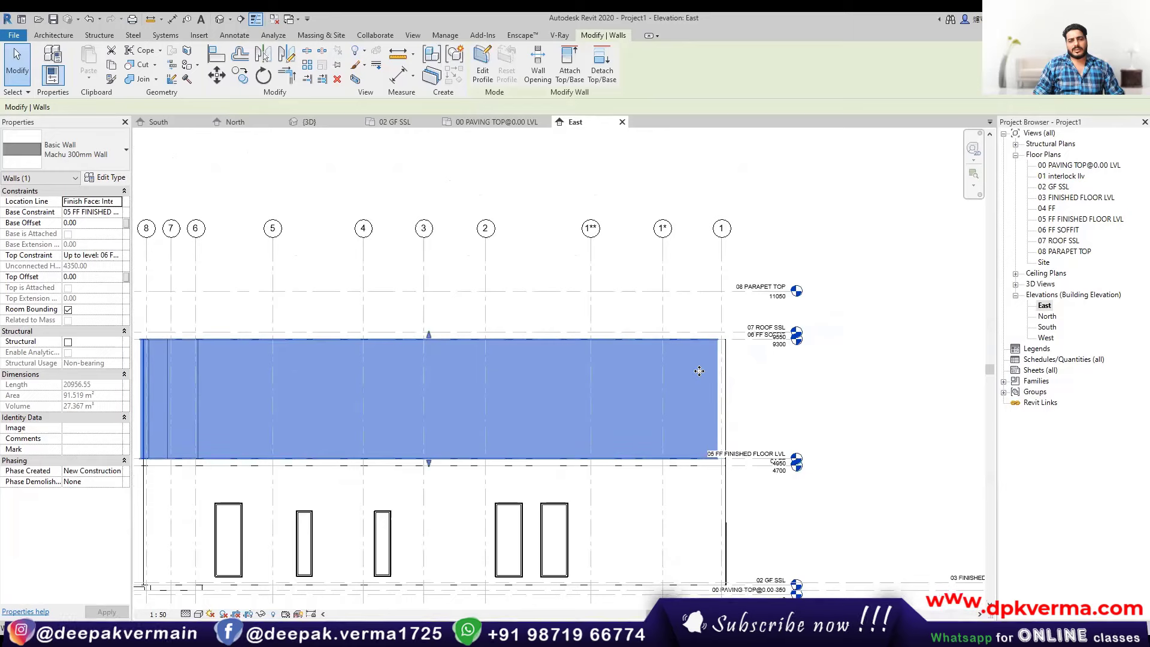
scroll(719, 380, down, 1)
scroll(728, 369, up, 1)
scroll(732, 351, up, 1)
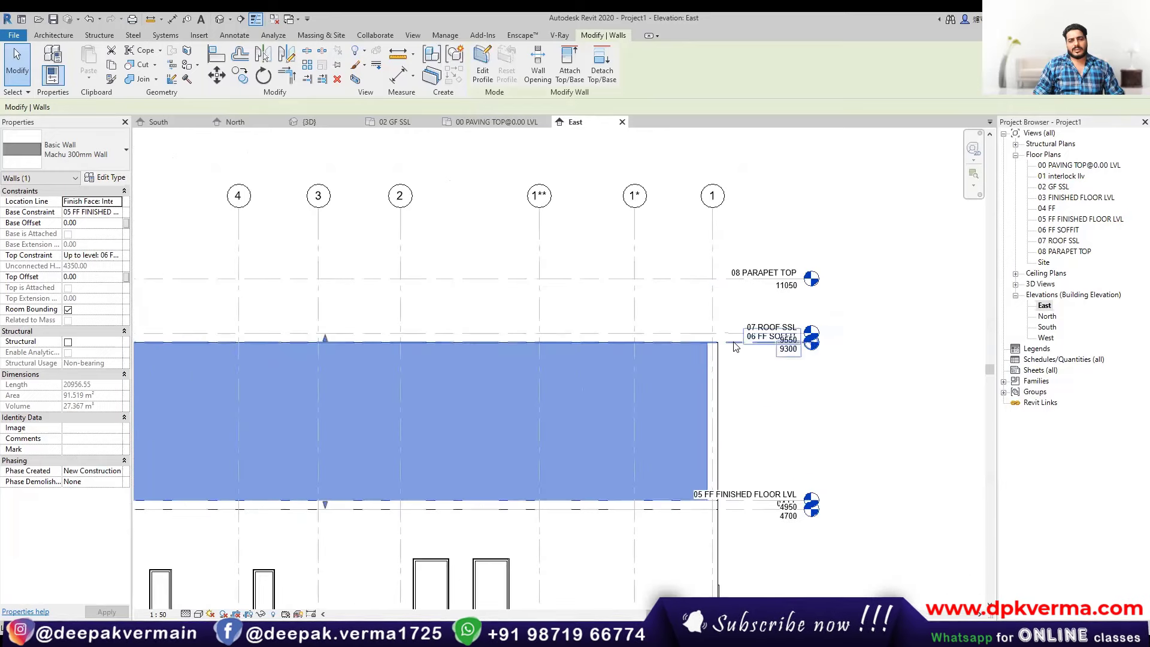
click(735, 346)
- Pan the East elevation to the building's left end and select level 04 FF
scroll(729, 374, down, 1)
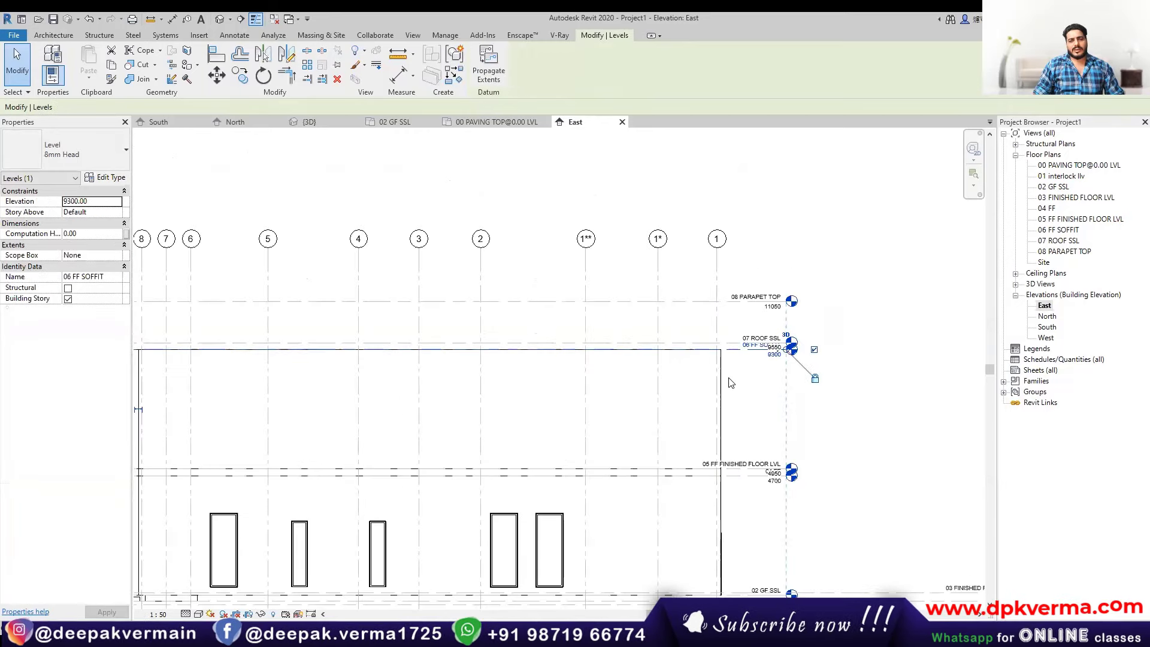
scroll(723, 376, down, 1)
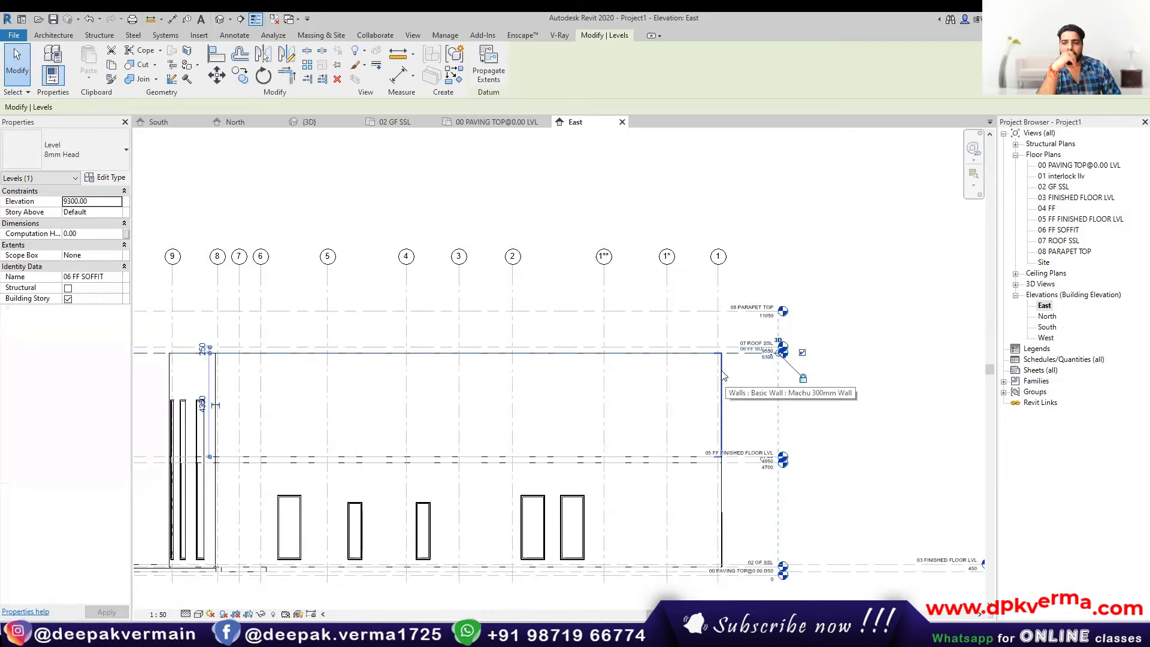
middle_drag(588, 416, 691, 370)
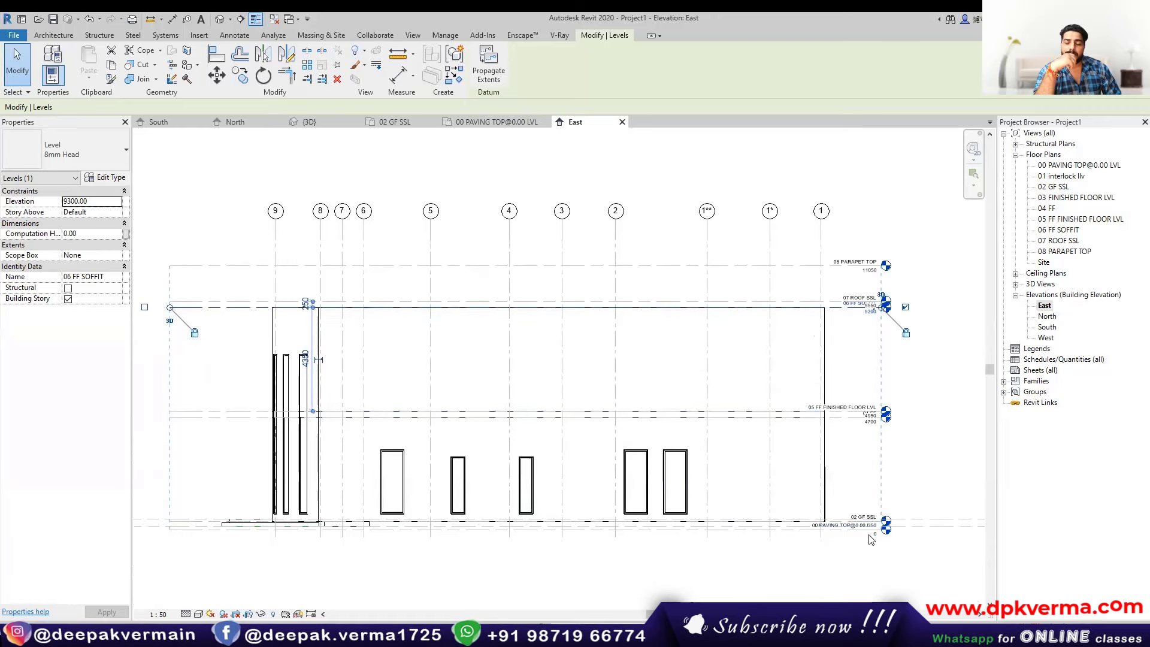
click(910, 464)
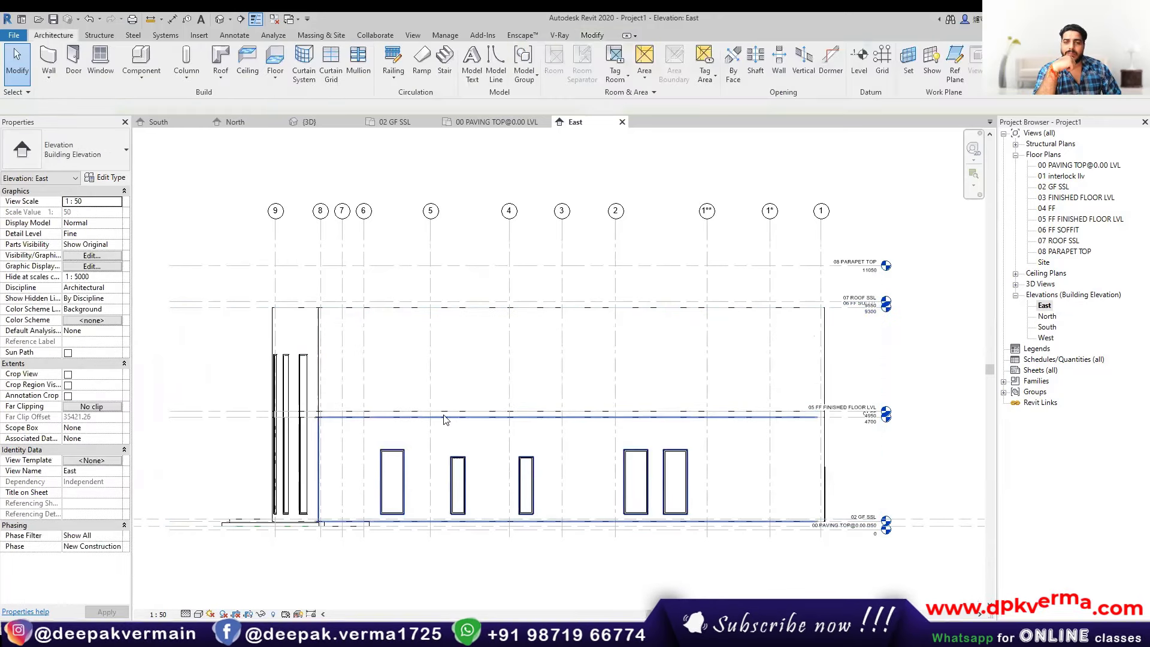
scroll(467, 425, down, 2)
scroll(755, 522, up, 1)
scroll(770, 420, up, 1)
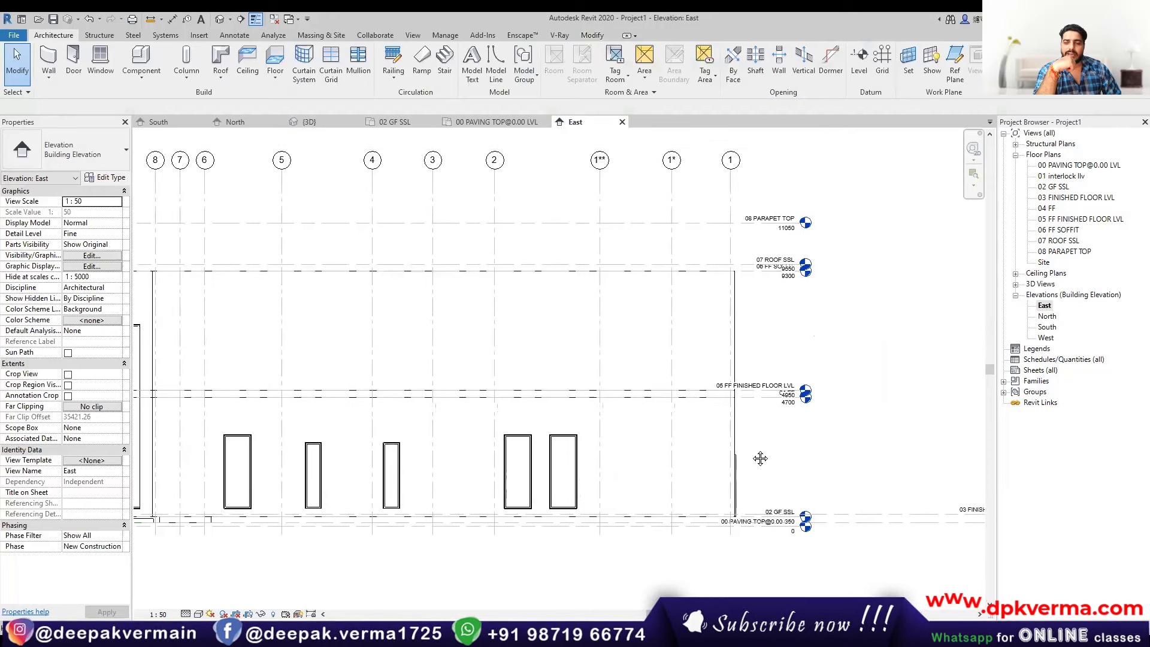
scroll(760, 458, up, 1)
scroll(740, 410, up, 1)
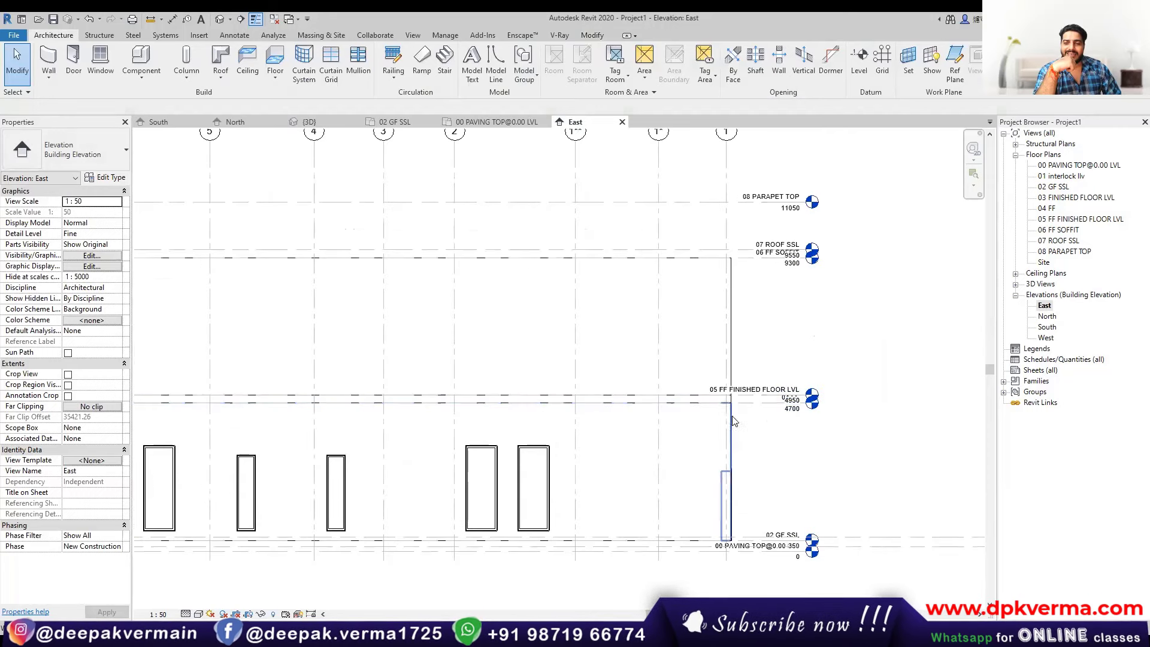
scroll(734, 415, up, 1)
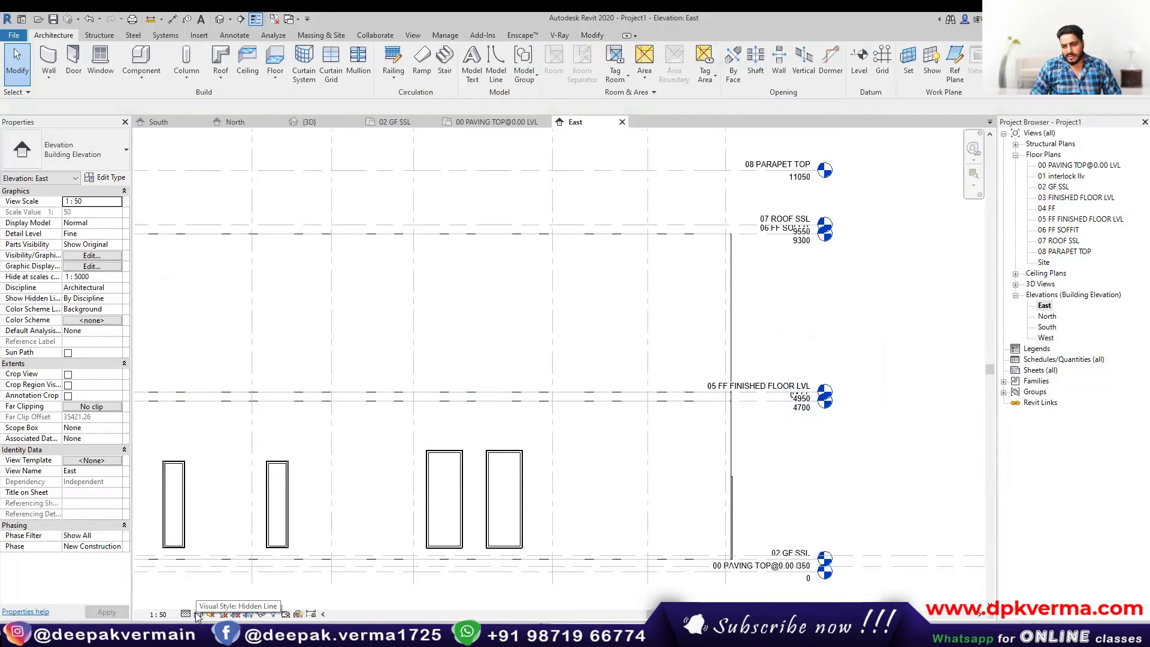
click(751, 405)
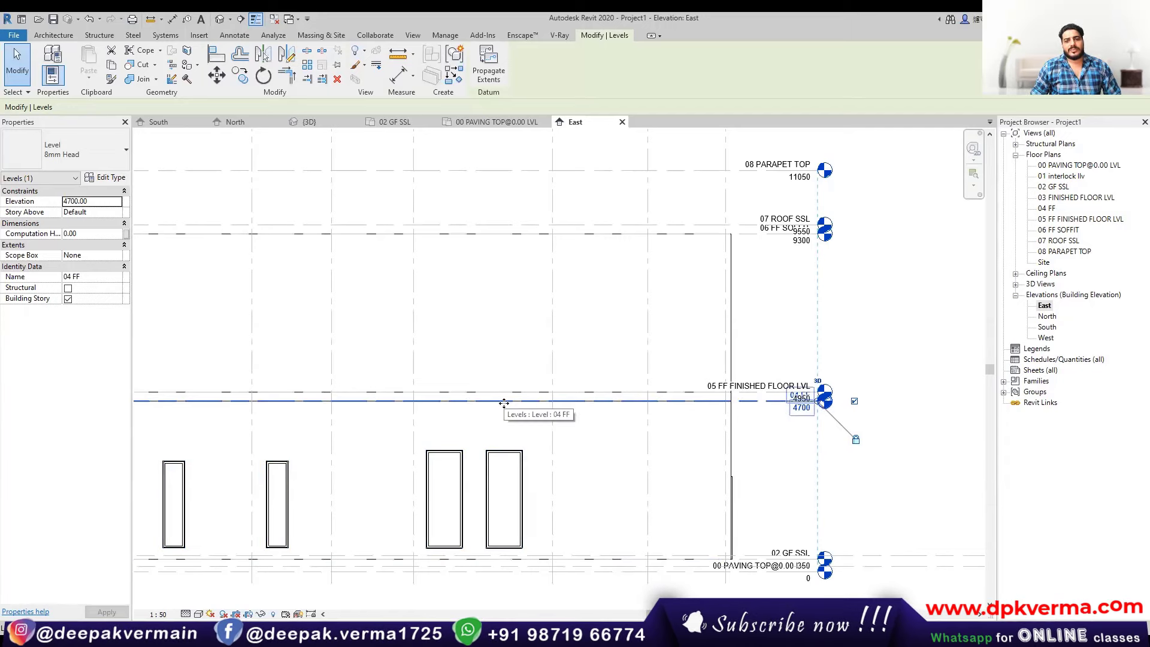
- Drag level 04 FF's left end to the building's right edge, then check it
scroll(562, 442, down, 2)
scroll(573, 446, down, 2)
scroll(631, 432, down, 2)
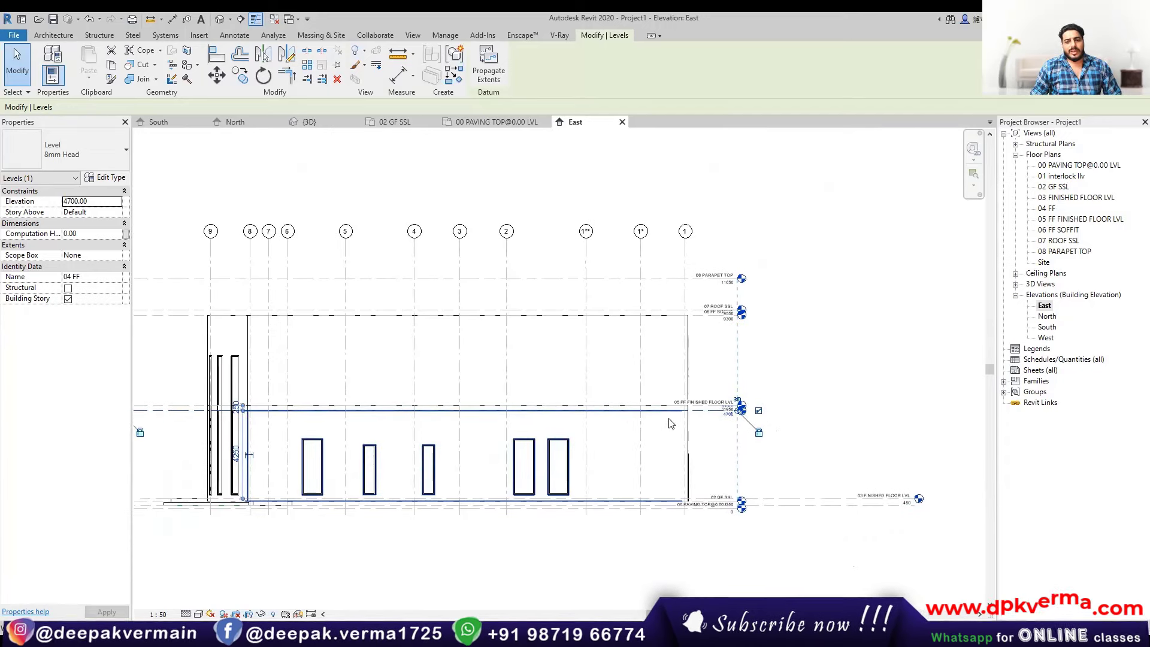
middle_drag(319, 418, 491, 401)
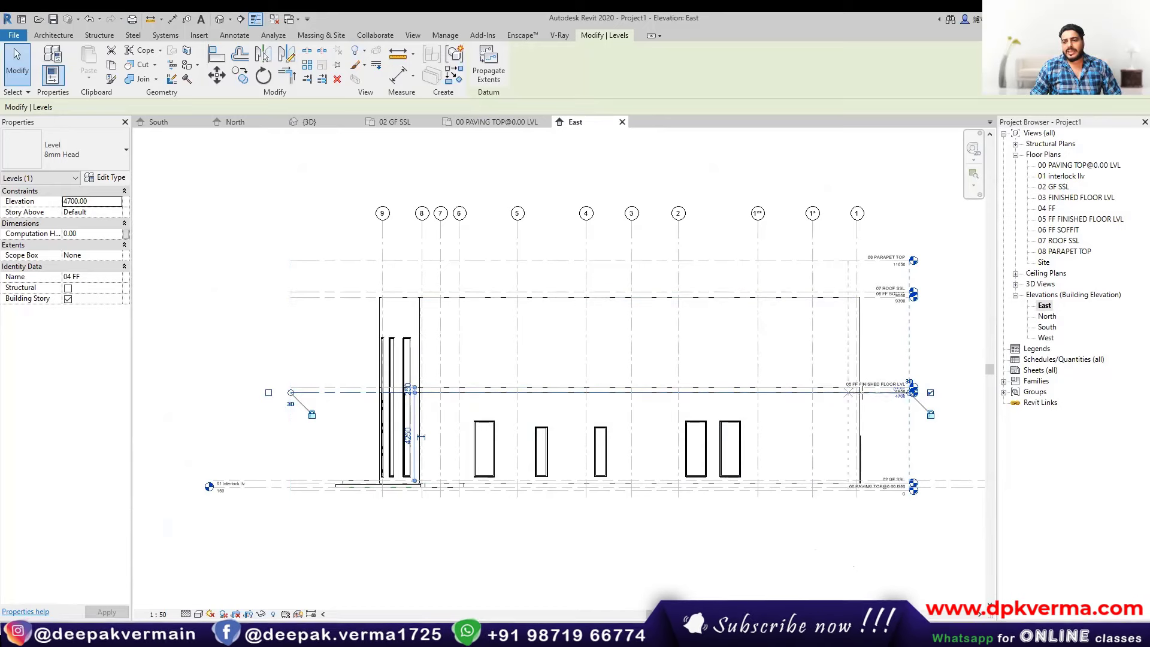
drag(291, 393, 860, 394)
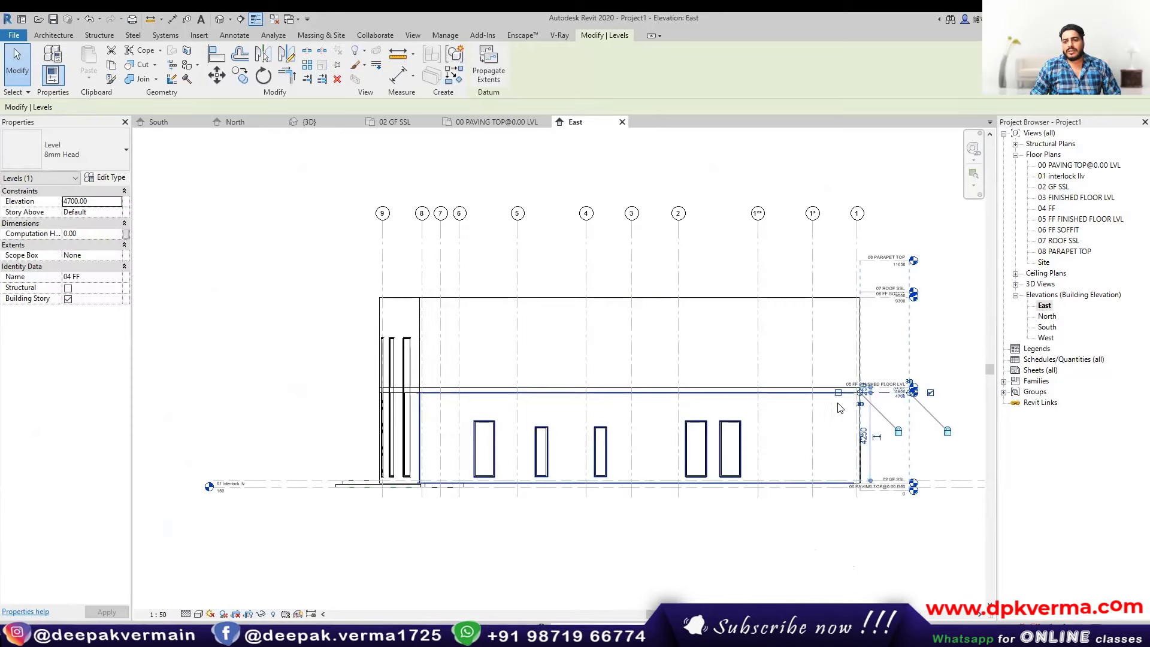
click(806, 554)
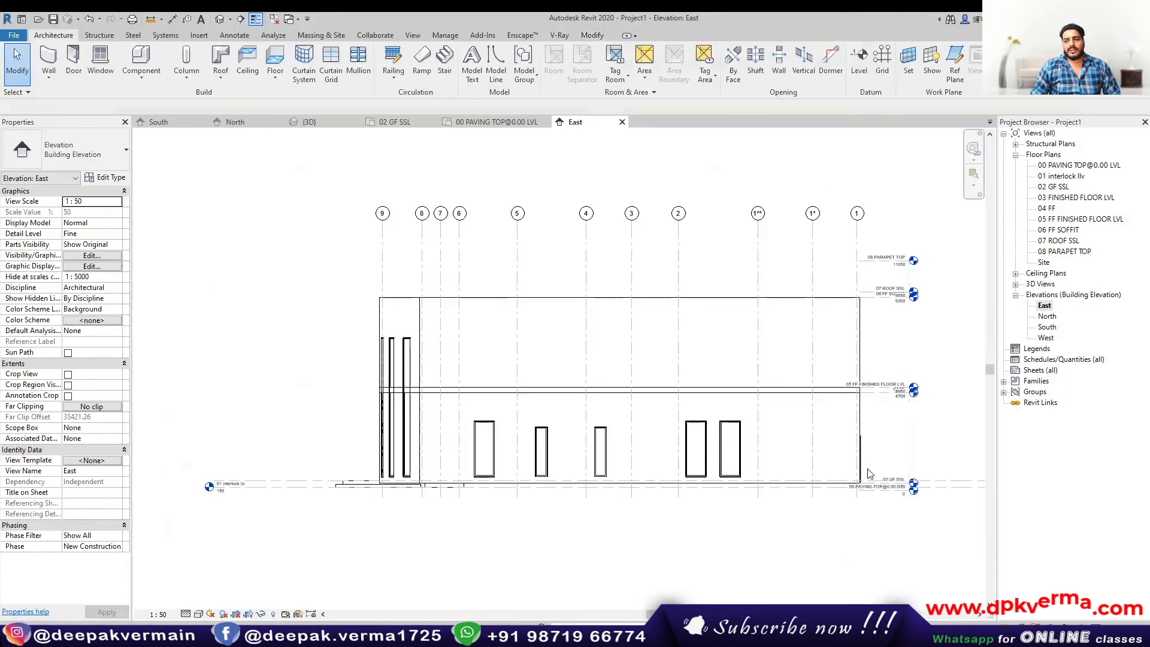
scroll(870, 474, up, 1)
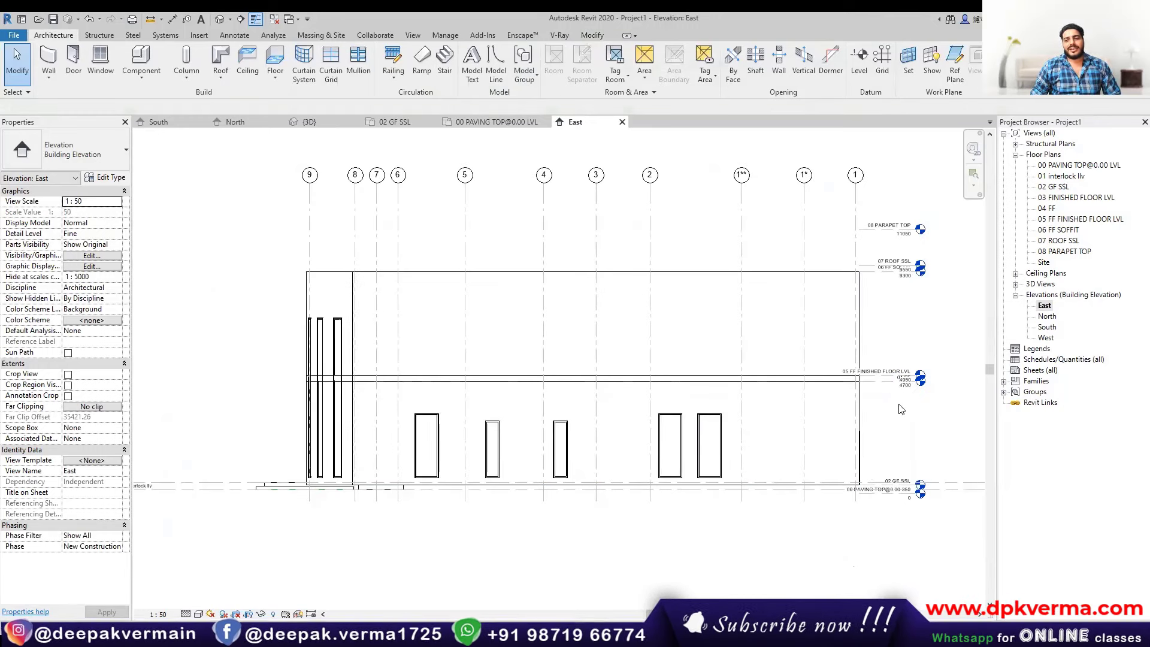
scroll(901, 410, up, 1)
scroll(869, 379, up, 1)
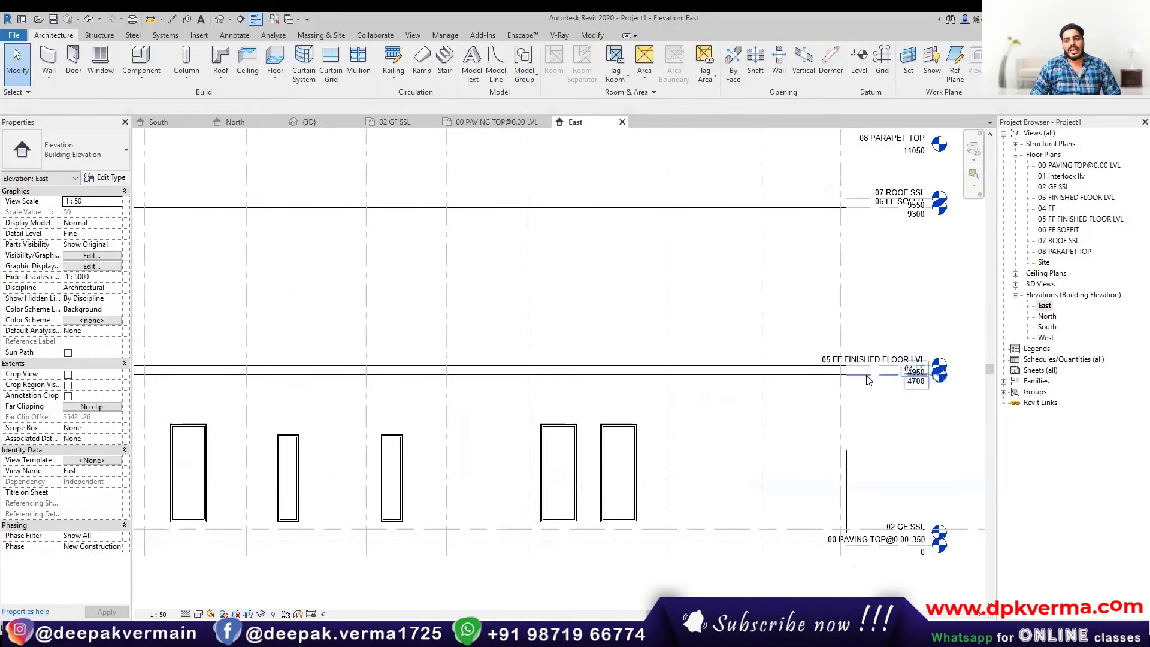
click(867, 375)
key(Escape)
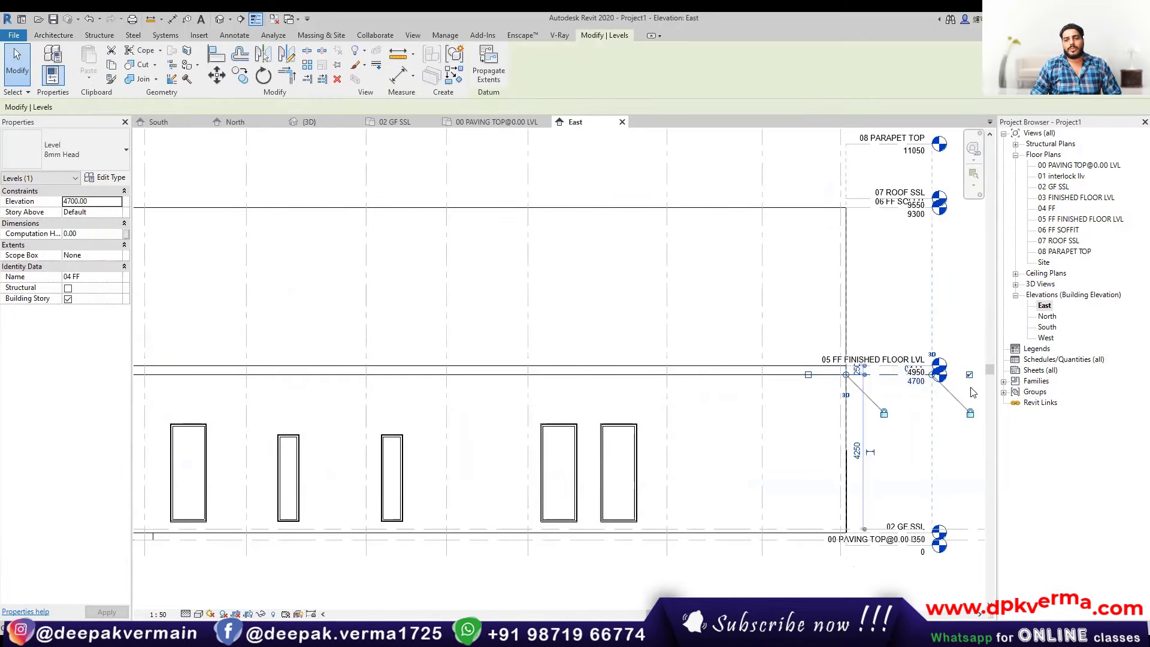
scroll(870, 313, down, 1)
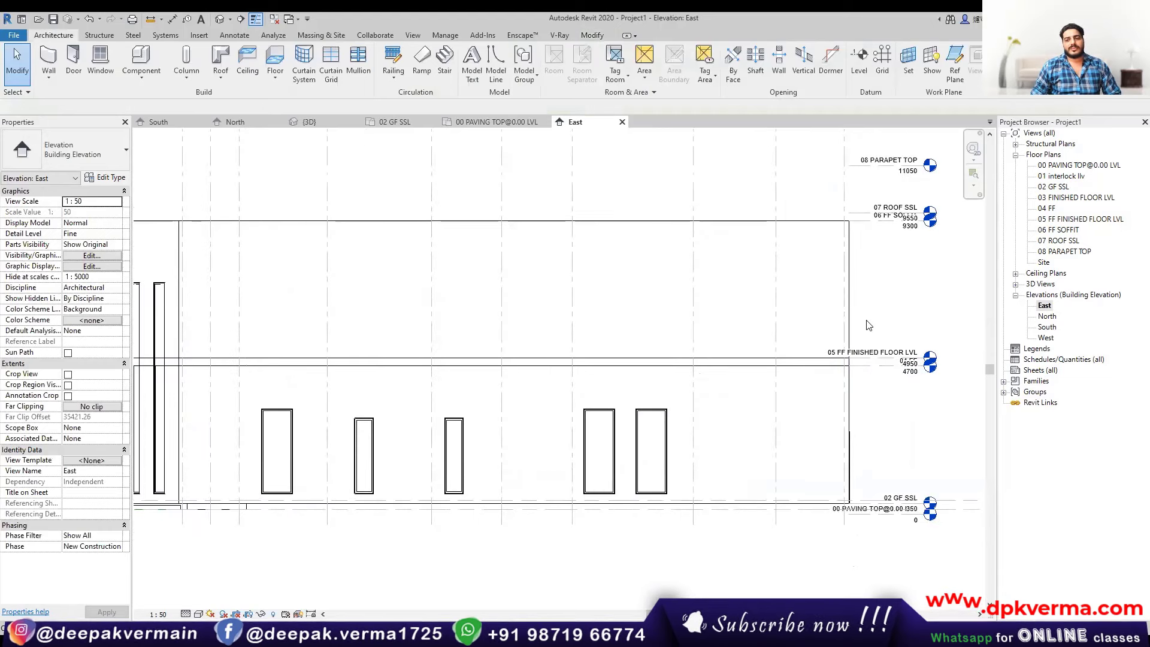
scroll(863, 345, down, 1)
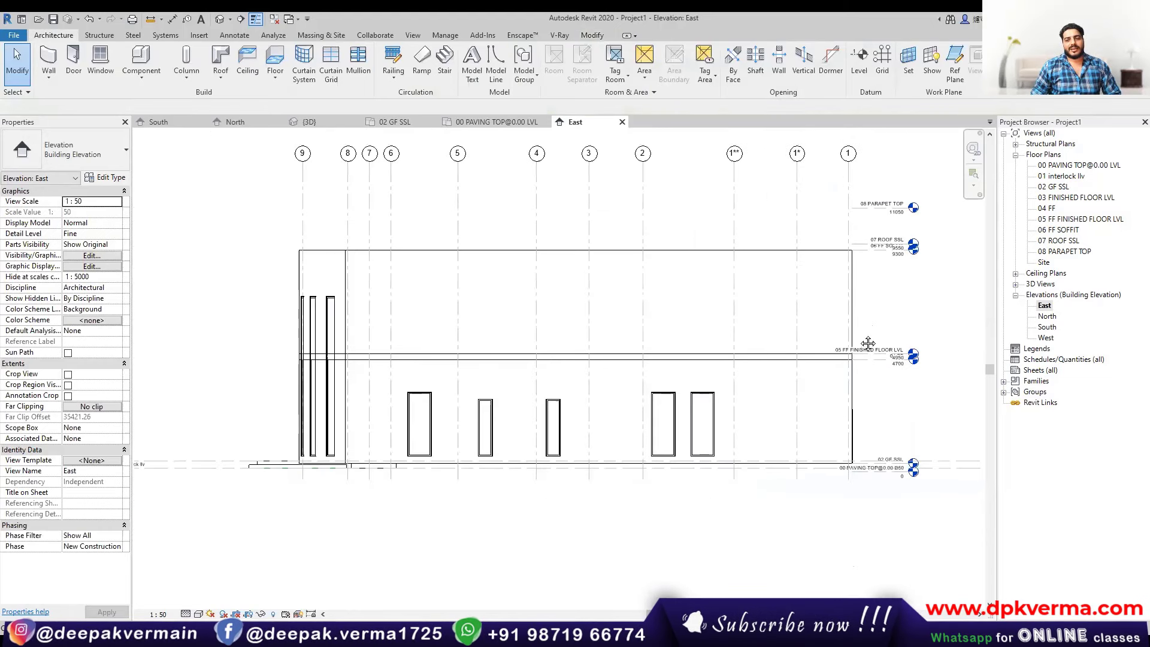
- Recentre the East elevation in the view before leaving the house model
middle_drag(868, 343, 817, 349)
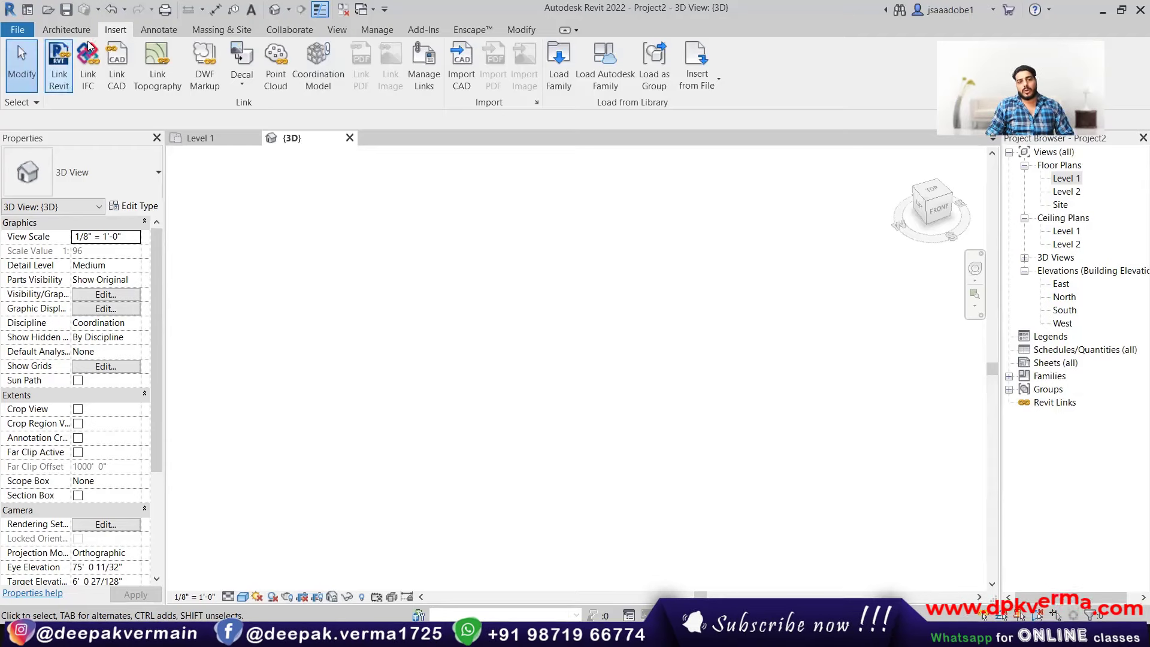
- Dismiss the Wall type choices without starting a tool, then bring up File Explorer
click(66, 29)
click(62, 83)
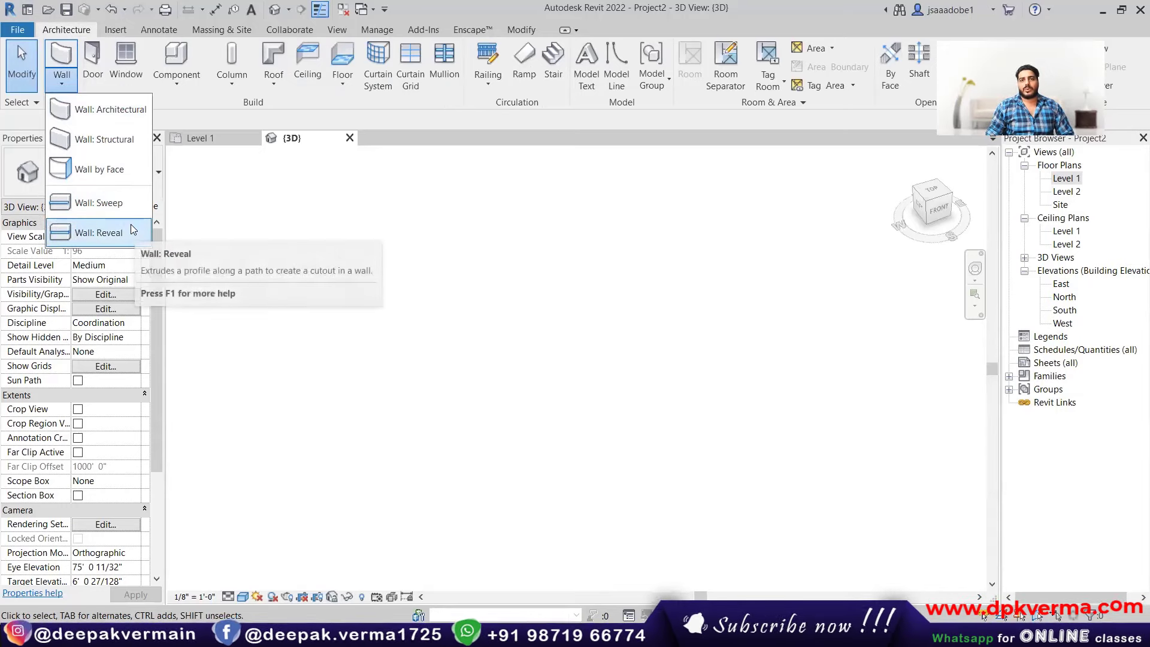
right_click(487, 201)
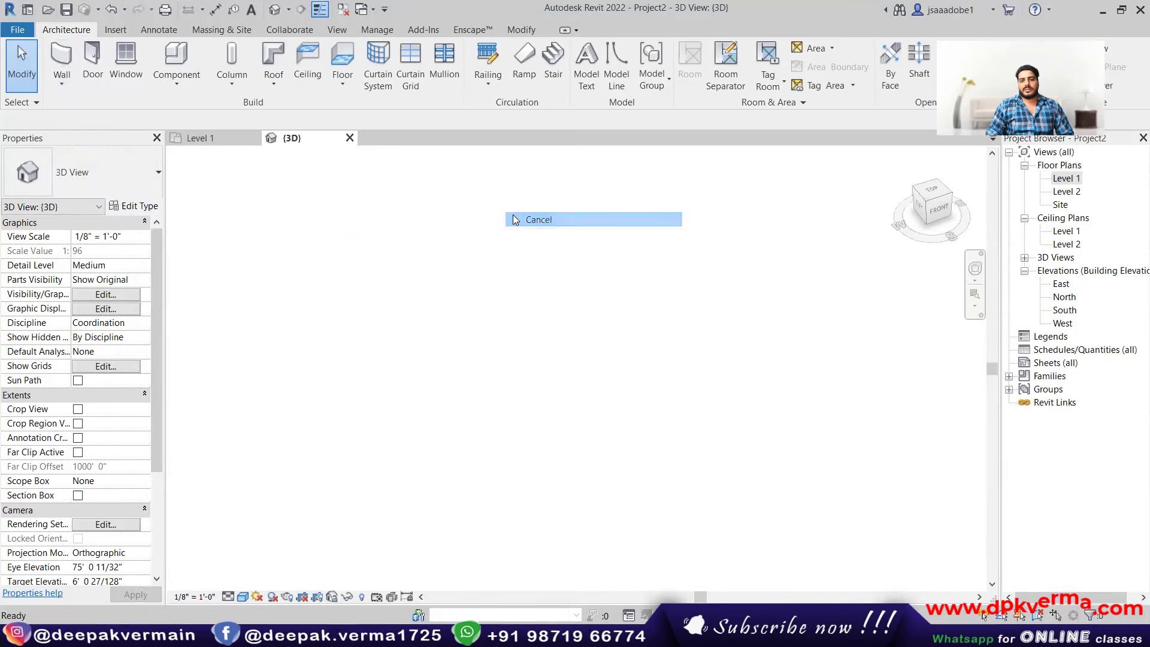
click(514, 220)
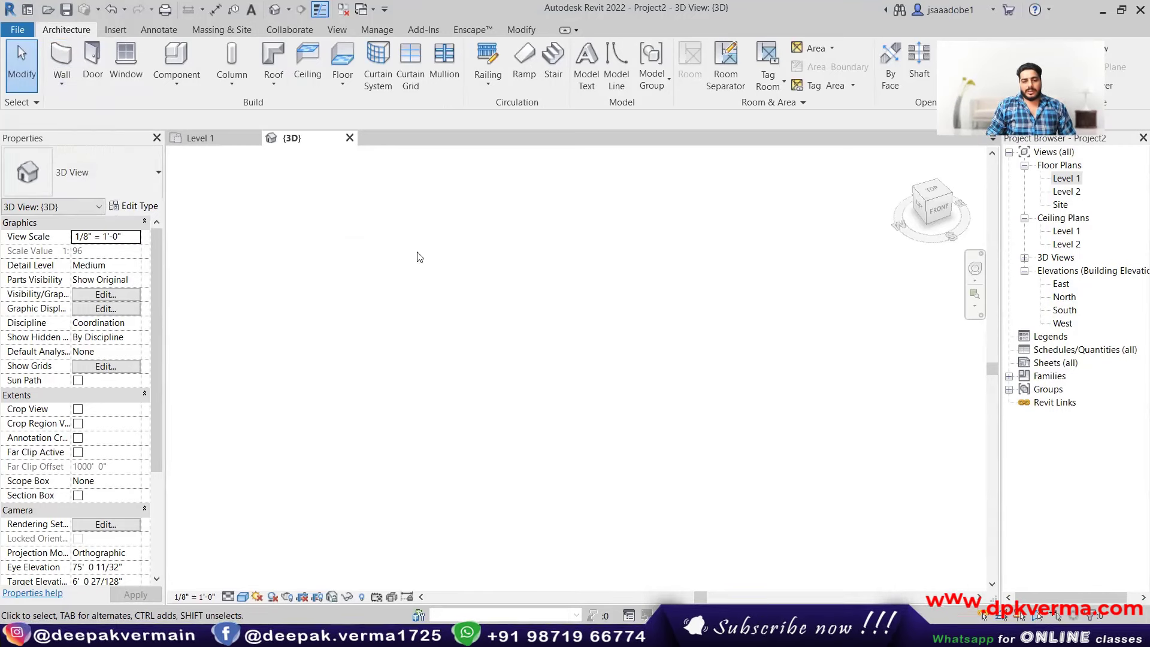
key(super+e)
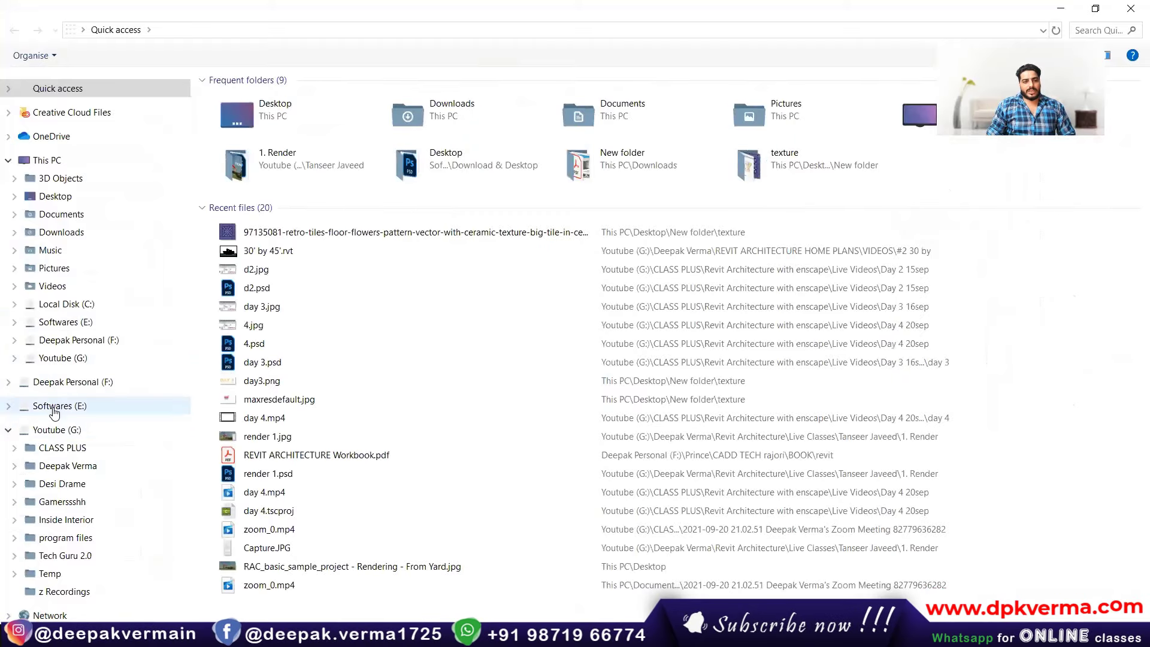
- On the G: drive, go from the REVIT ARCHITECTURE HOME PLANS videos into the Home plans folder
click(54, 430)
double_click(321, 146)
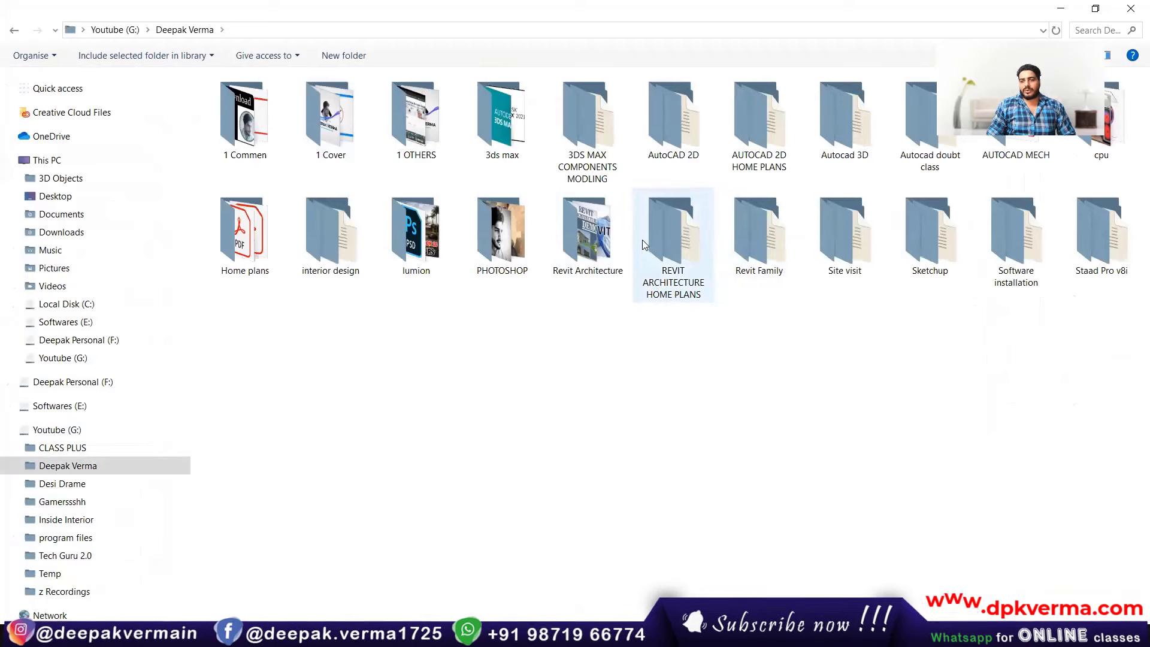
double_click(668, 241)
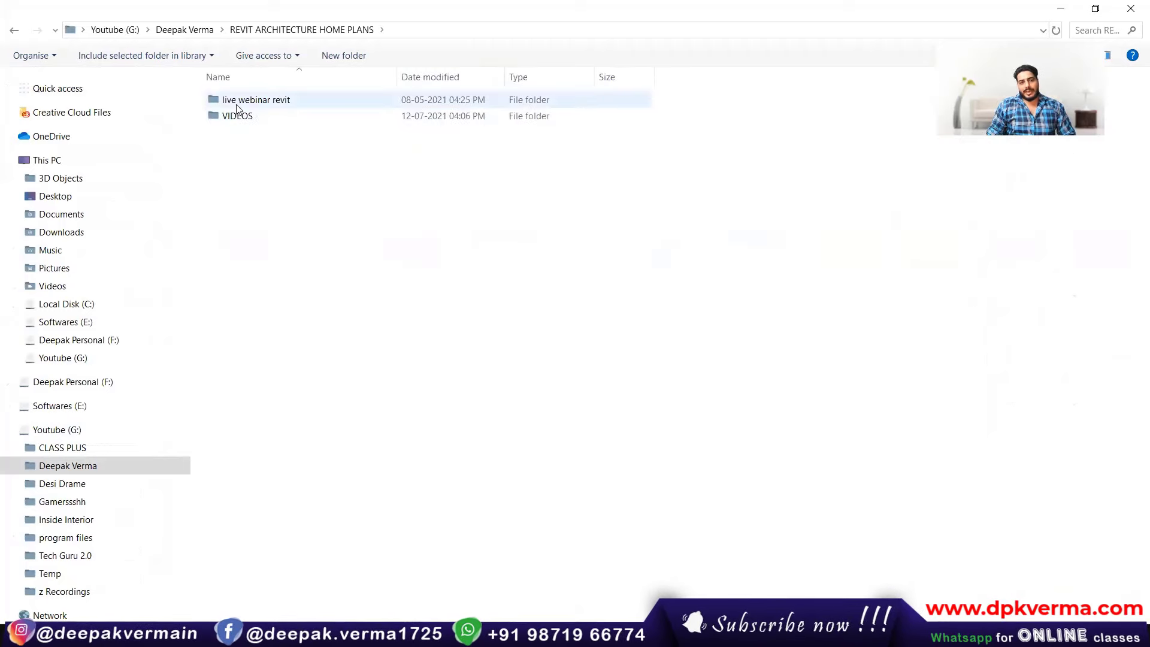
click(14, 30)
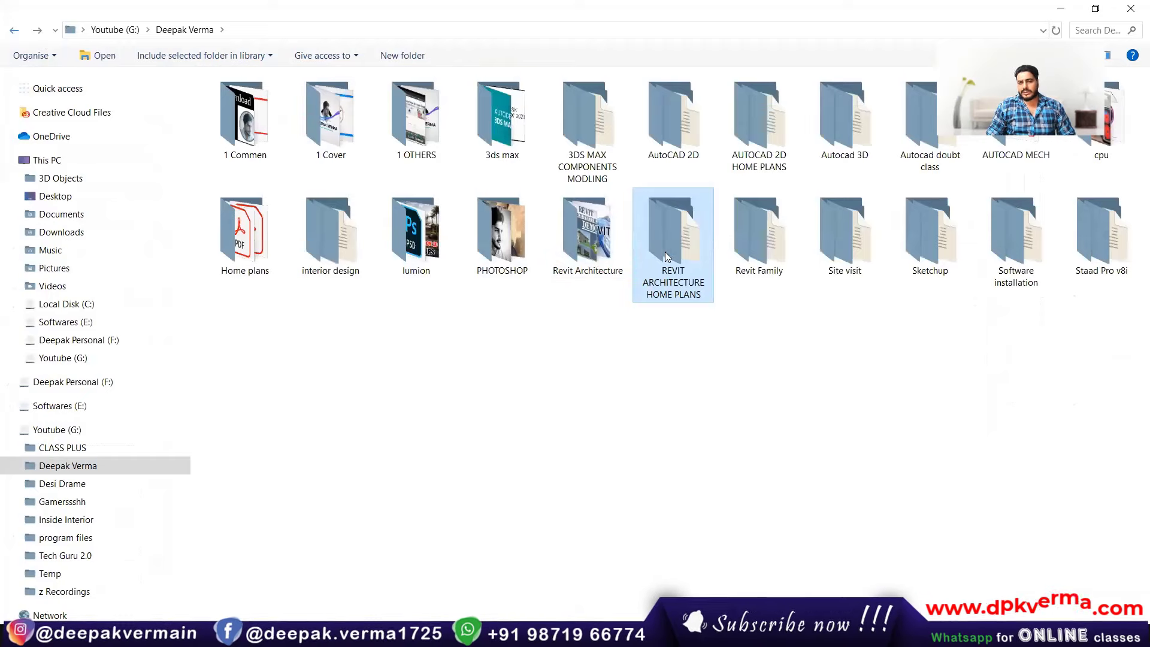
double_click(665, 252)
double_click(244, 117)
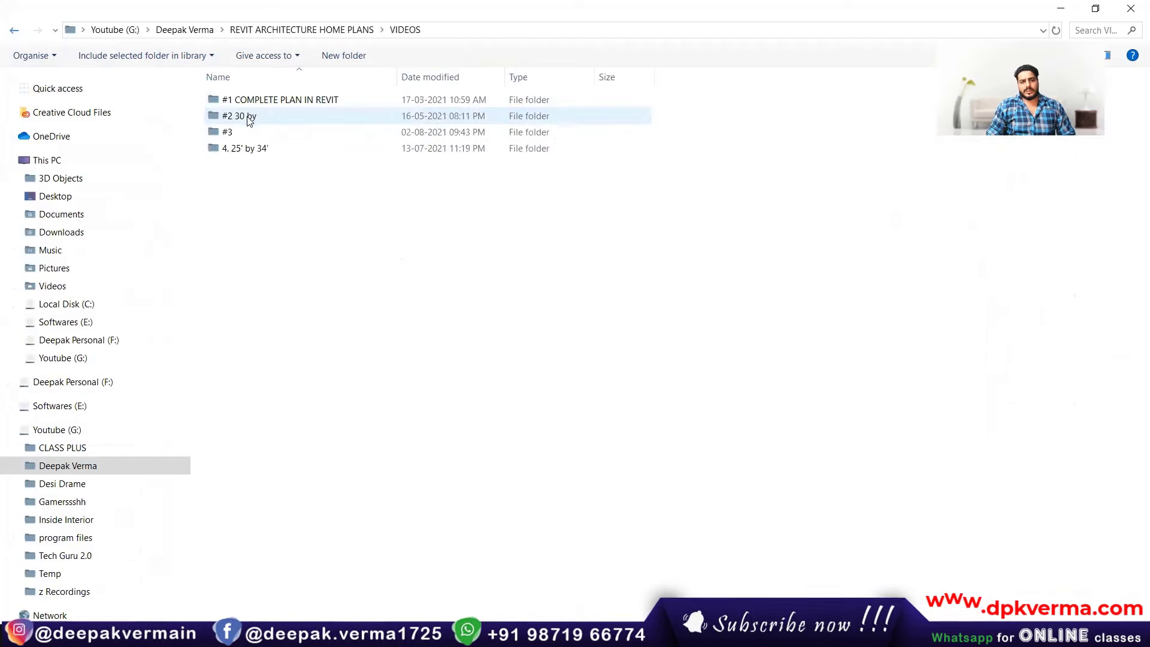
key(alt+Left)
key(alt+Left)
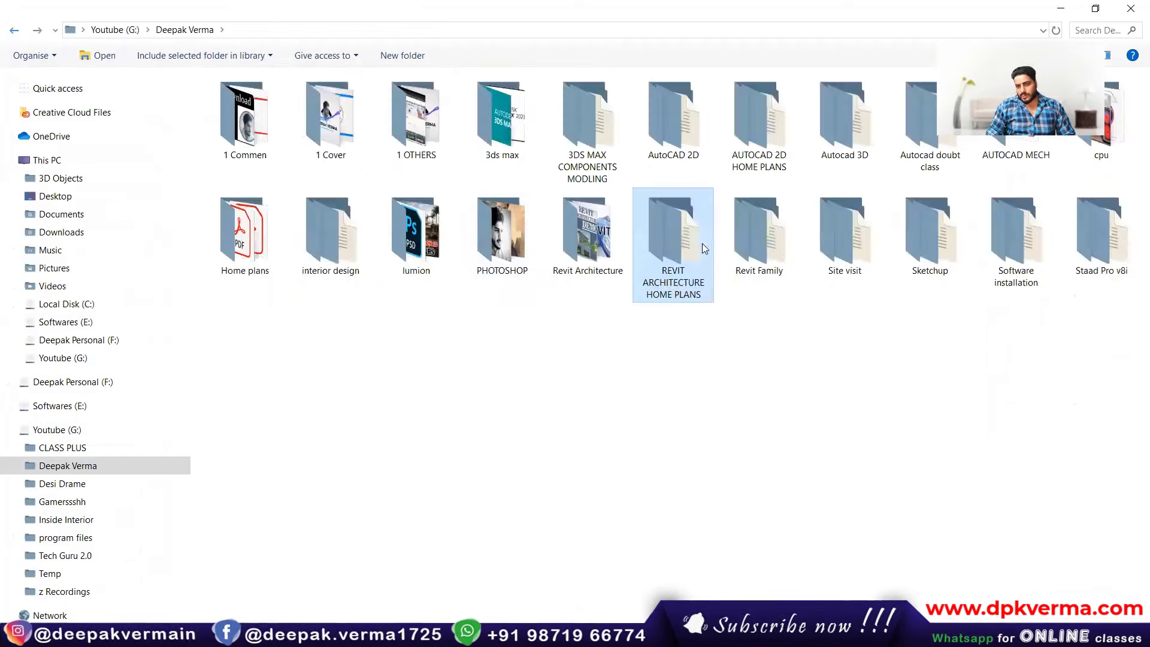
double_click(258, 236)
scroll(361, 248, down, 2)
- Open the scanned house-plan PDF maximised in Acrobat and scroll through pages 1 to 4
double_click(360, 600)
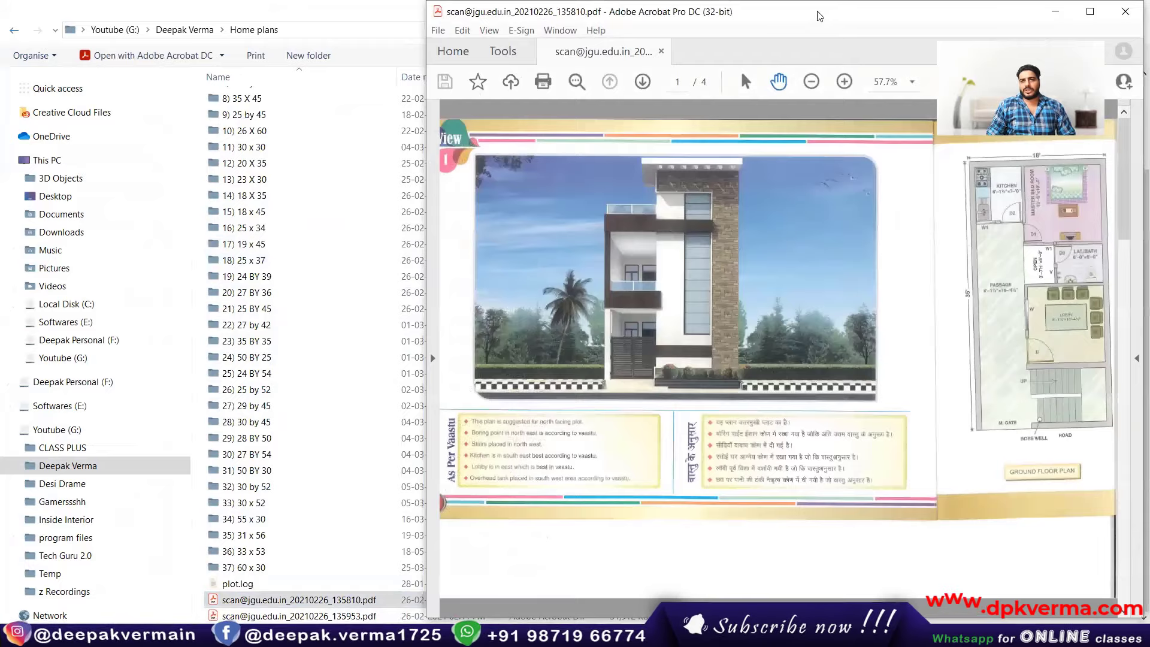
double_click(820, 16)
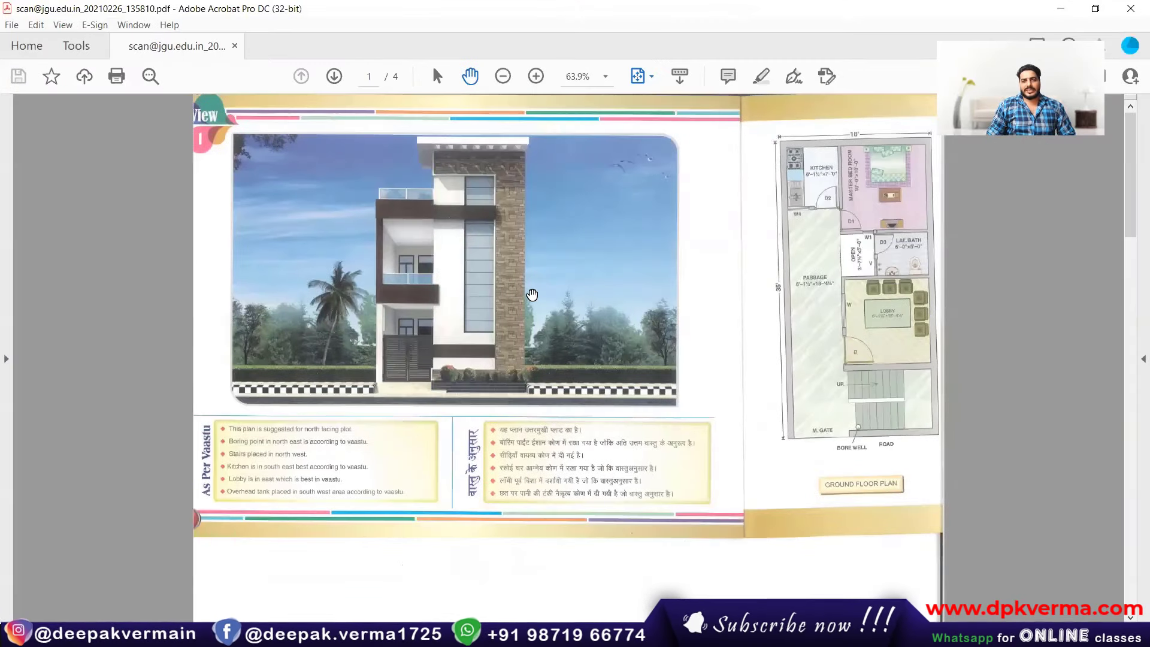
scroll(531, 293, down, 1)
scroll(531, 292, down, 1)
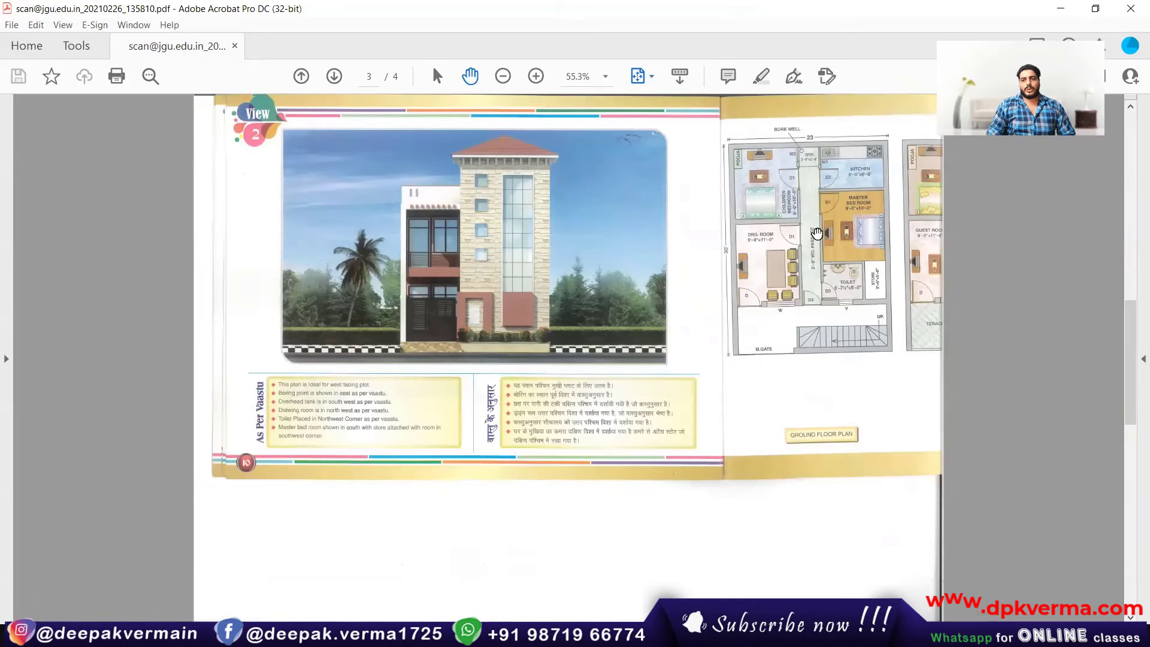
scroll(908, 289, down, 2)
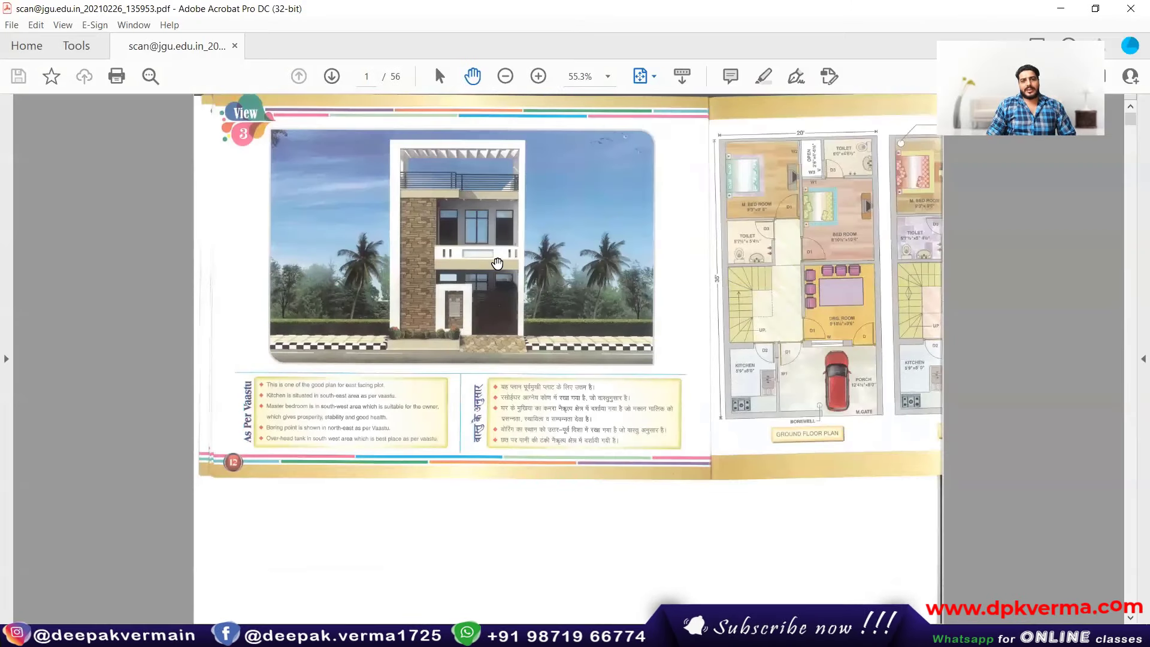
- Page through the house-plan catalogue from View 3 to page 12's Plan 8 spread
scroll(495, 265, down, 1)
scroll(495, 265, down, 1)
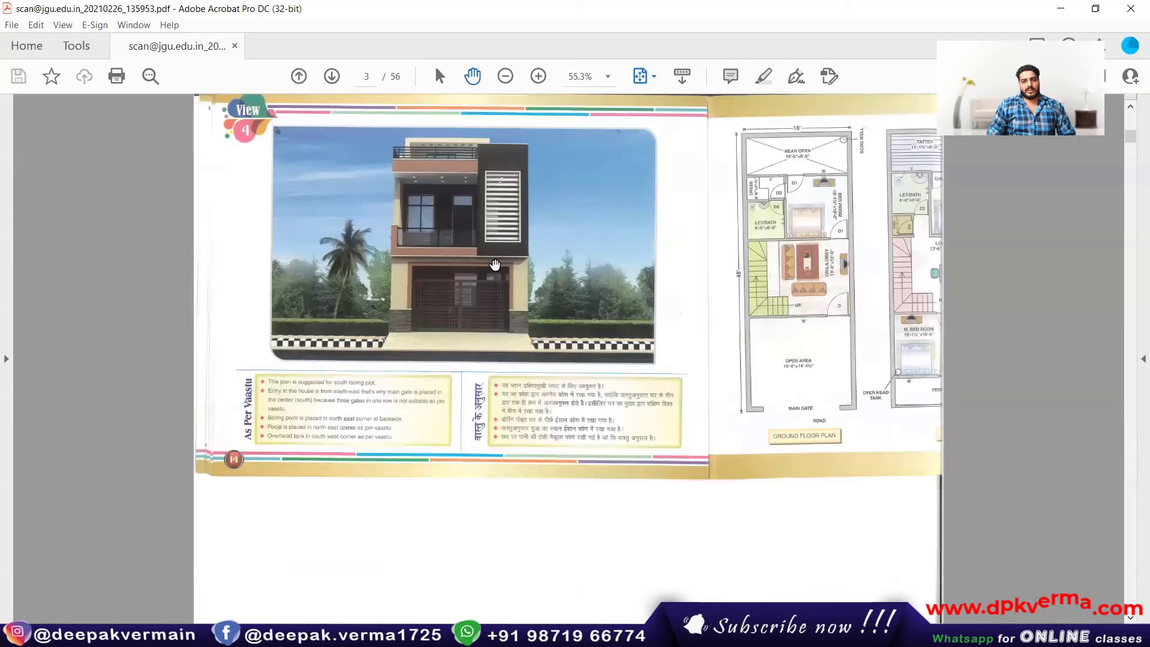
scroll(495, 265, down, 1)
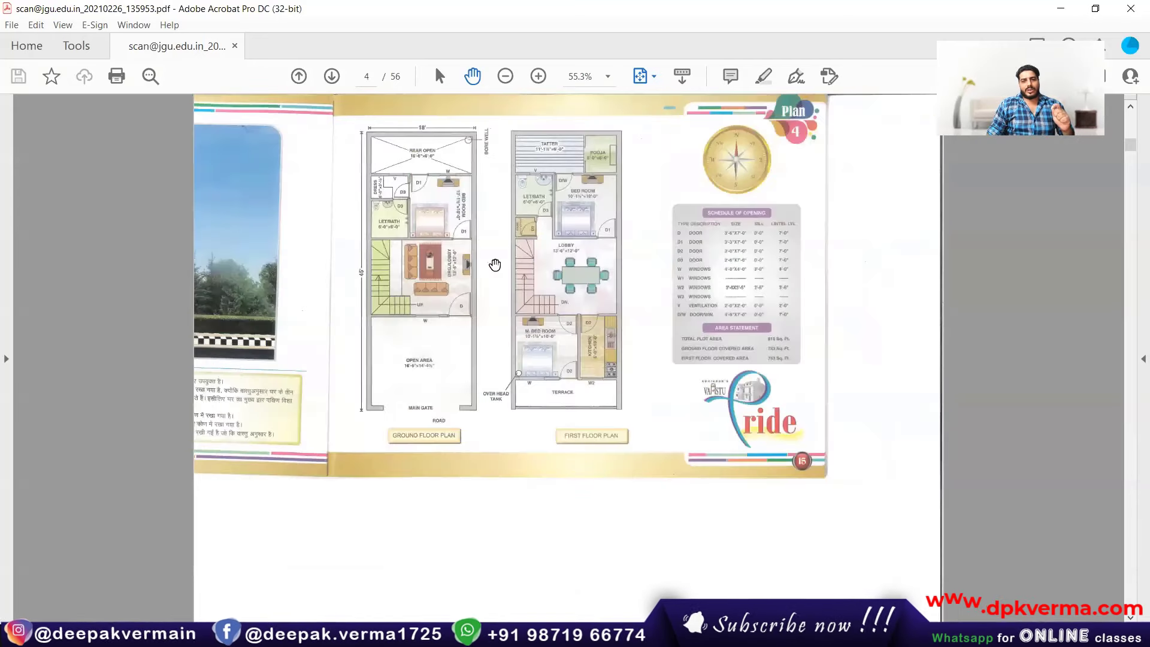
scroll(495, 264, down, 1)
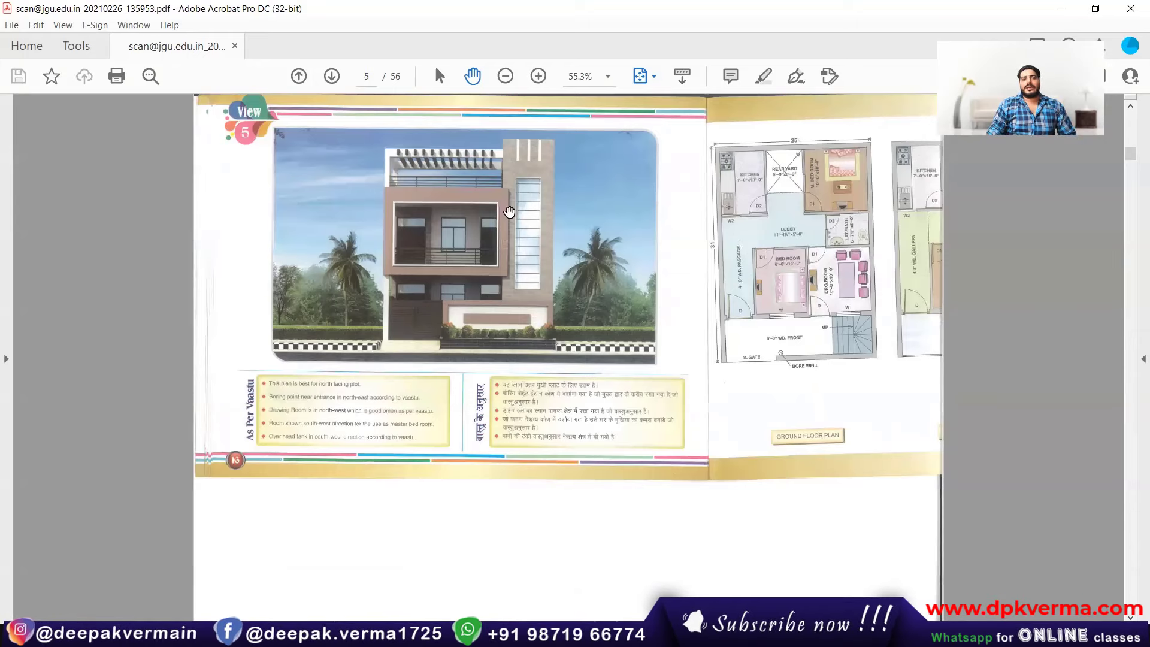
drag(832, 223, 579, 206)
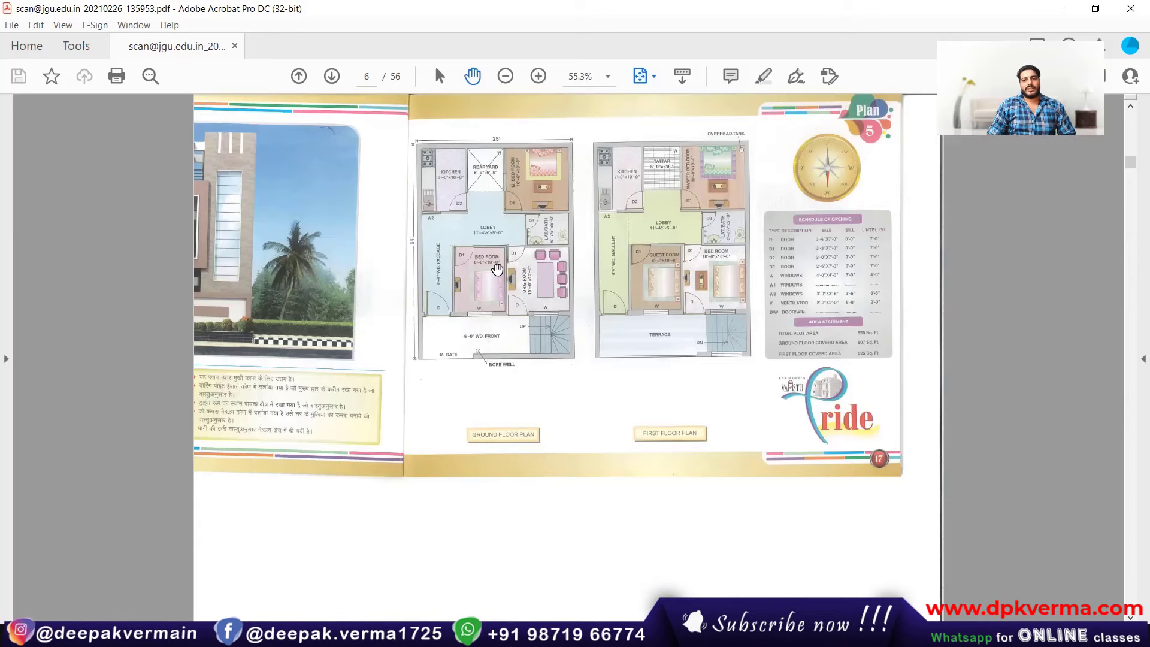
scroll(498, 269, down, 1)
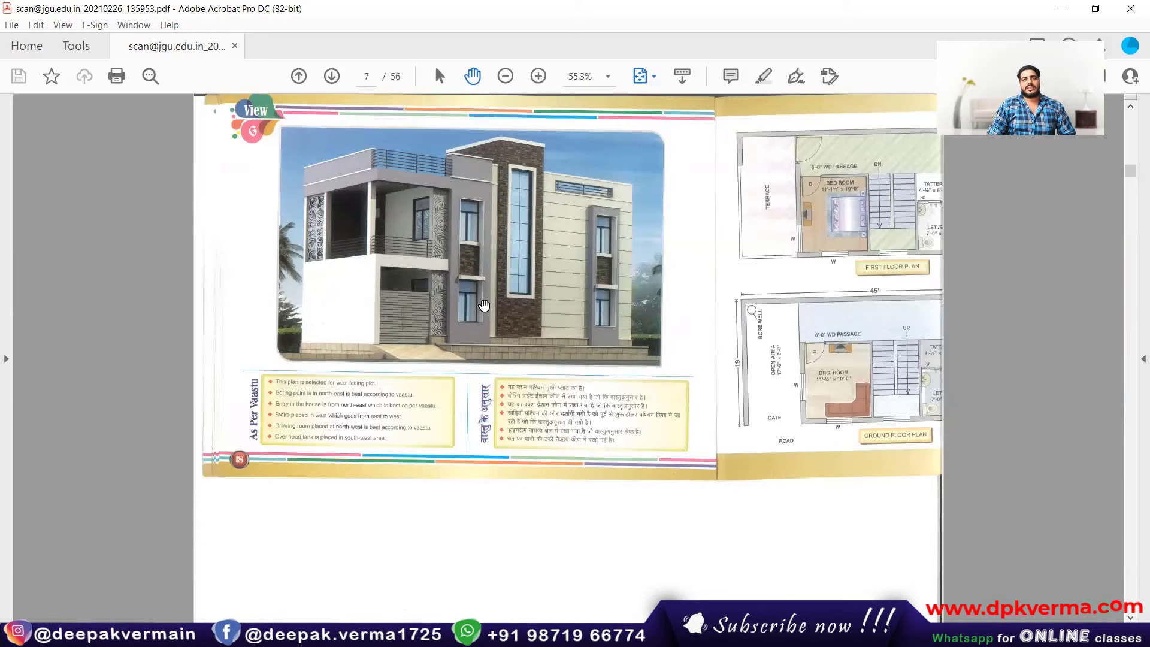
key(Right)
key(Right)
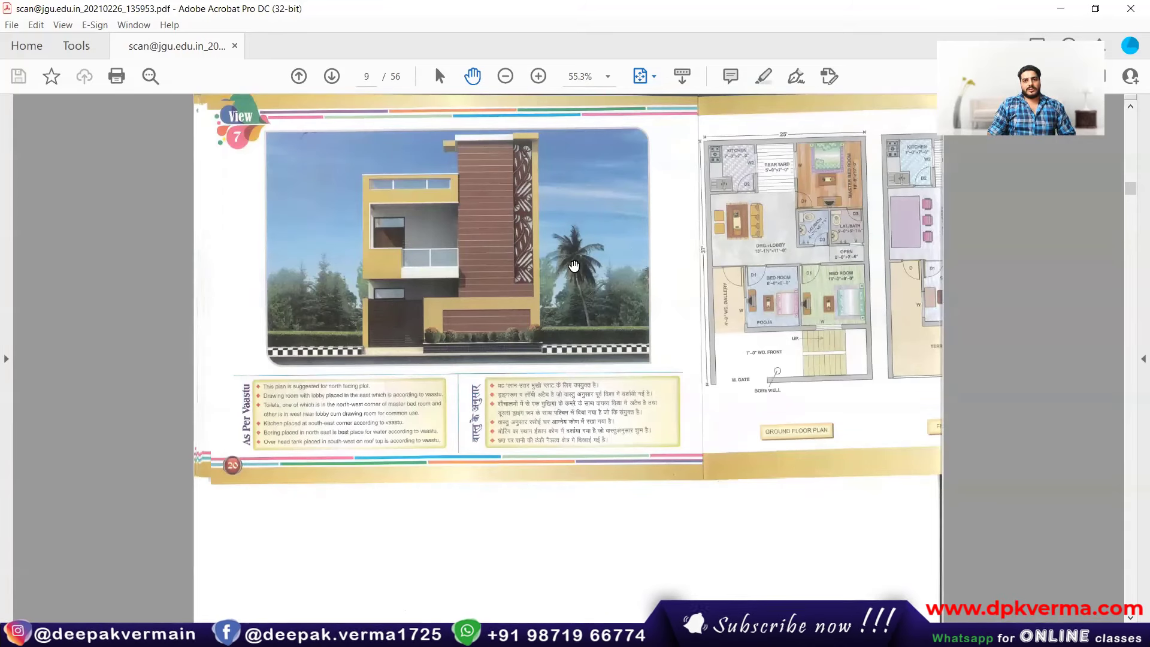
scroll(574, 265, down, 1)
scroll(574, 266, down, 1)
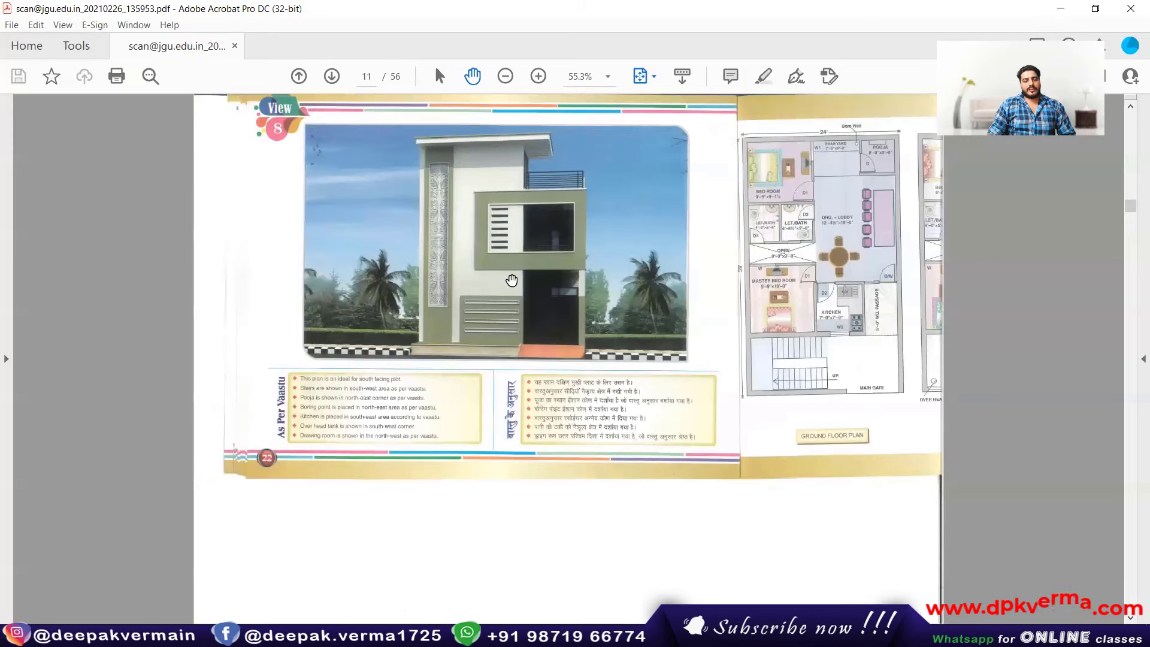
scroll(512, 281, down, 1)
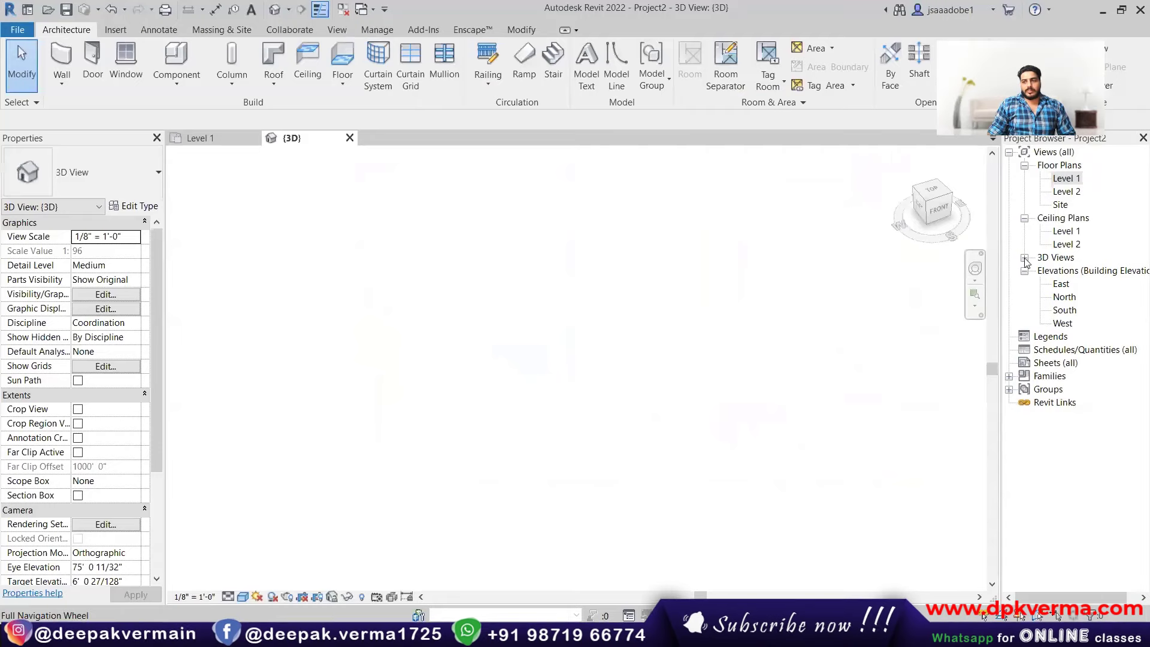
- On Level 1, draw a rectangle of outer walls rising to Level 2
double_click(1064, 179)
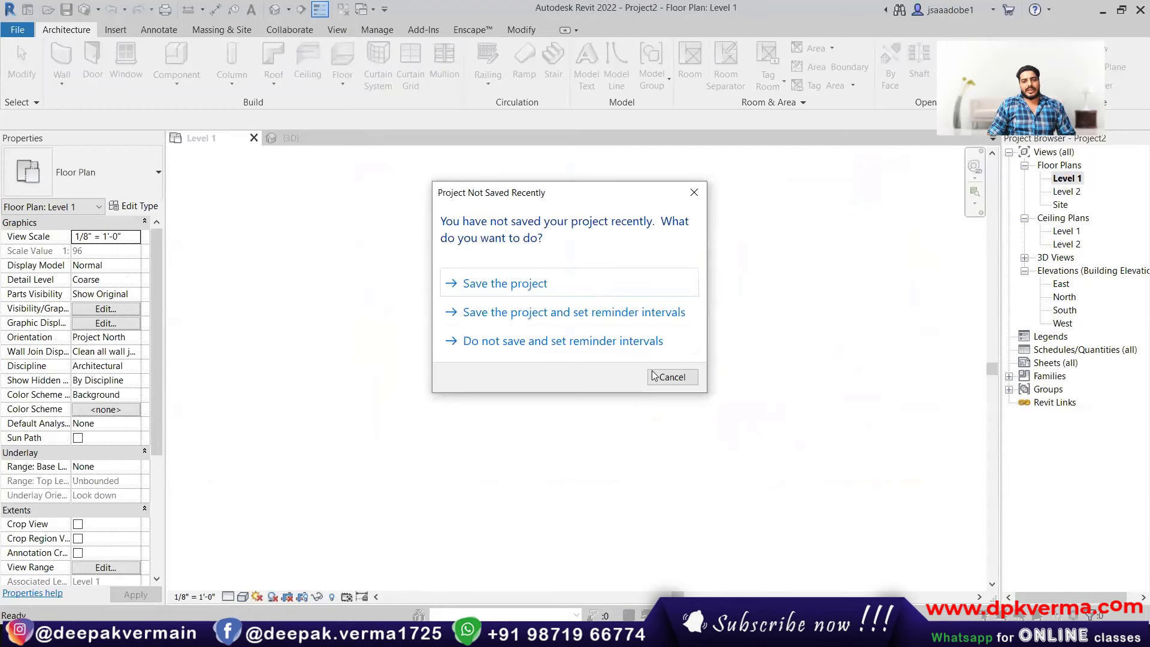
click(665, 377)
click(62, 60)
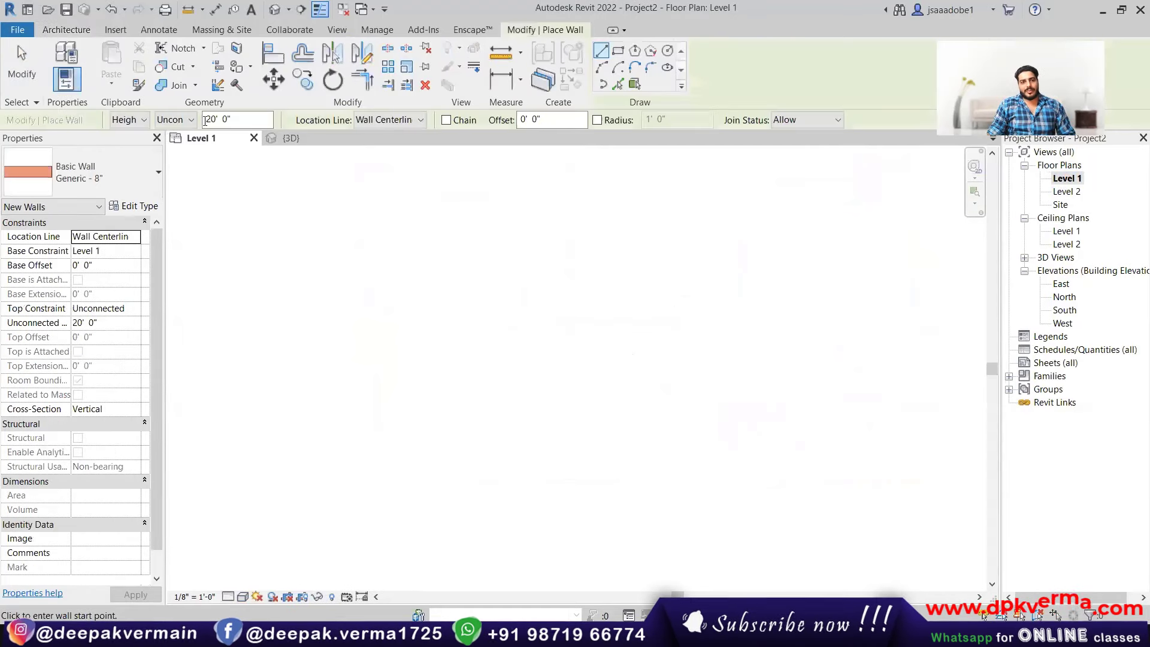
click(180, 120)
click(183, 158)
click(618, 50)
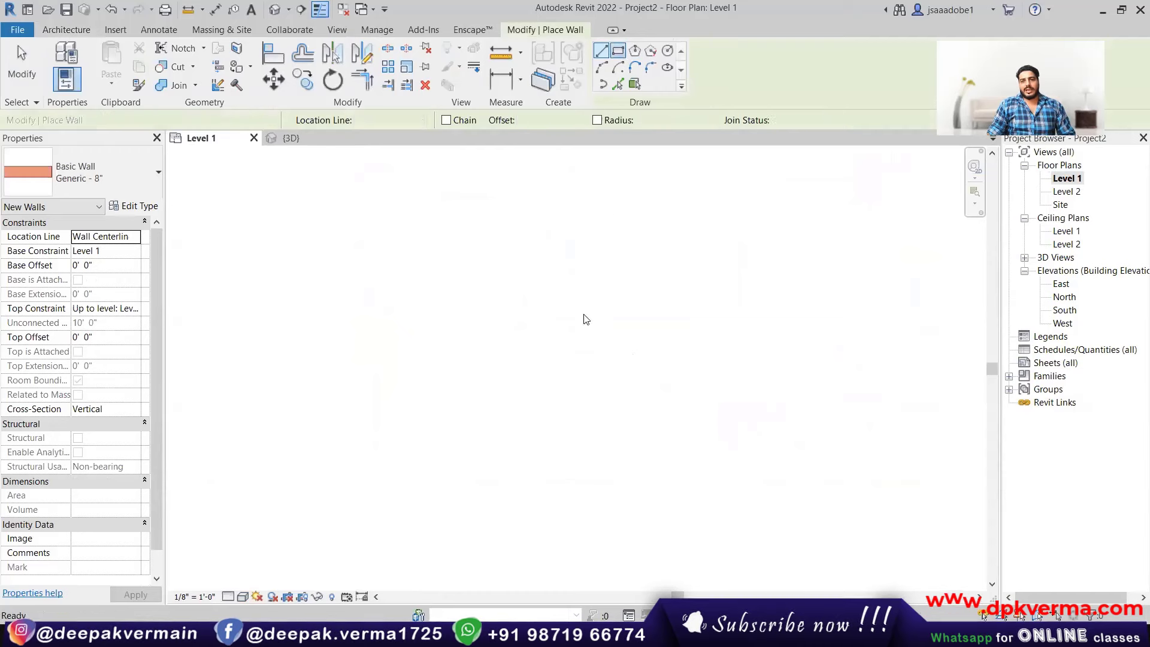
click(442, 249)
scroll(682, 459, down, 2)
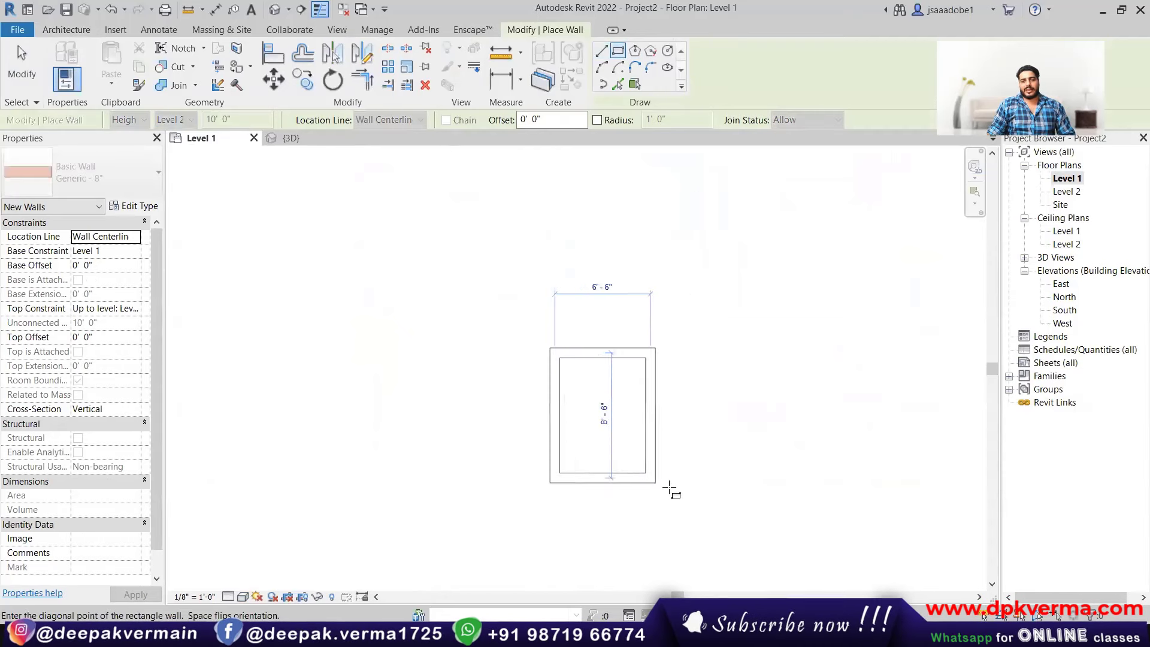
click(824, 563)
- Add a horizontal interior wall and two vertical walls forming 7'-0" and 5'-0" rooms
click(601, 50)
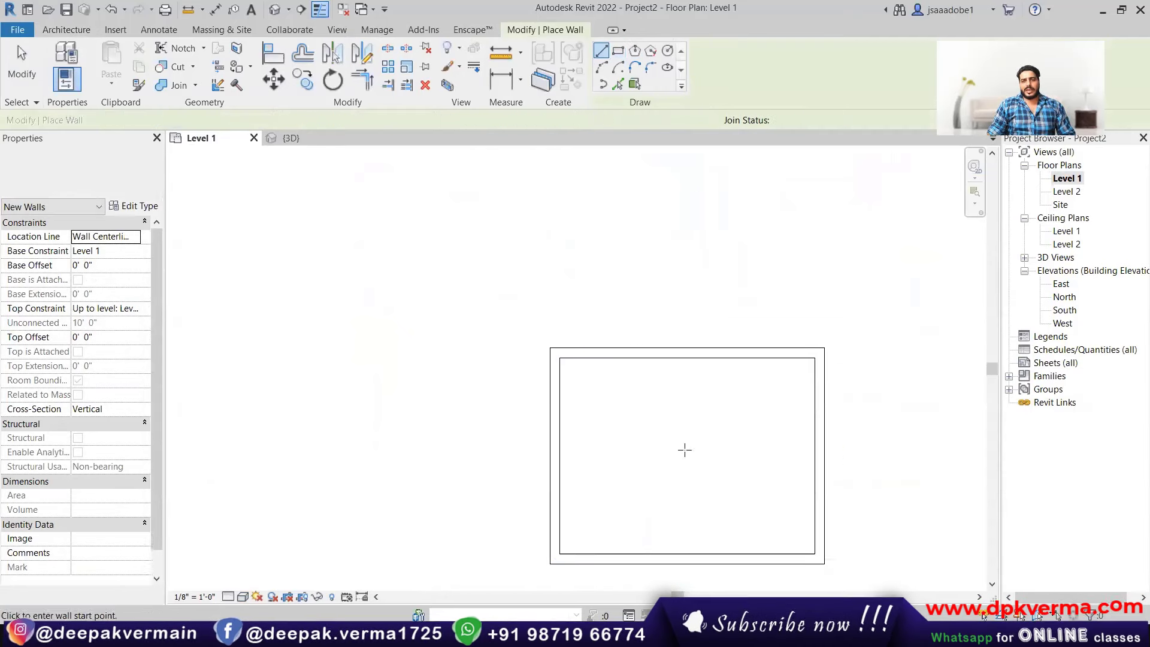
middle_drag(684, 452, 443, 301)
click(330, 258)
click(589, 260)
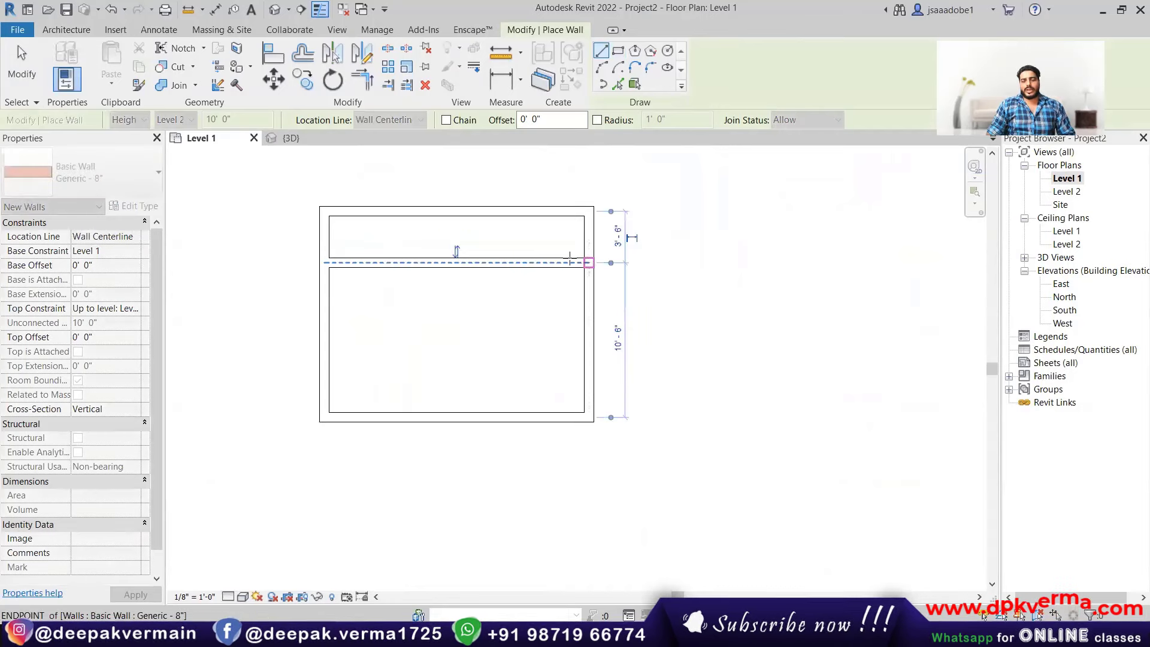
click(412, 262)
click(412, 417)
click(515, 263)
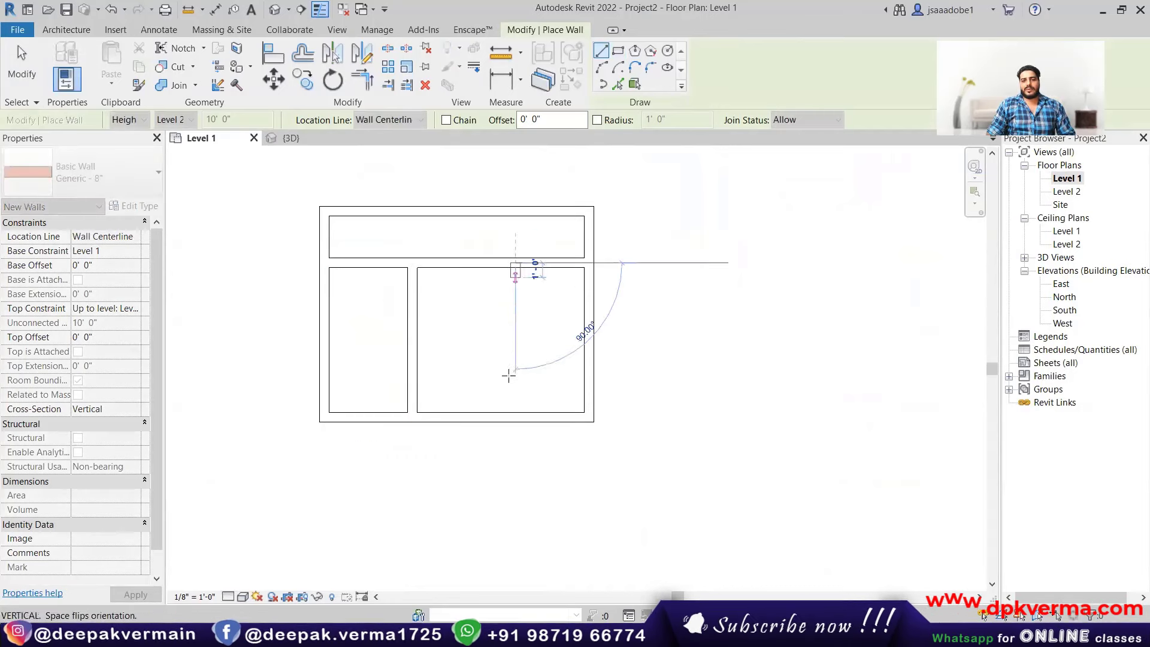
click(516, 417)
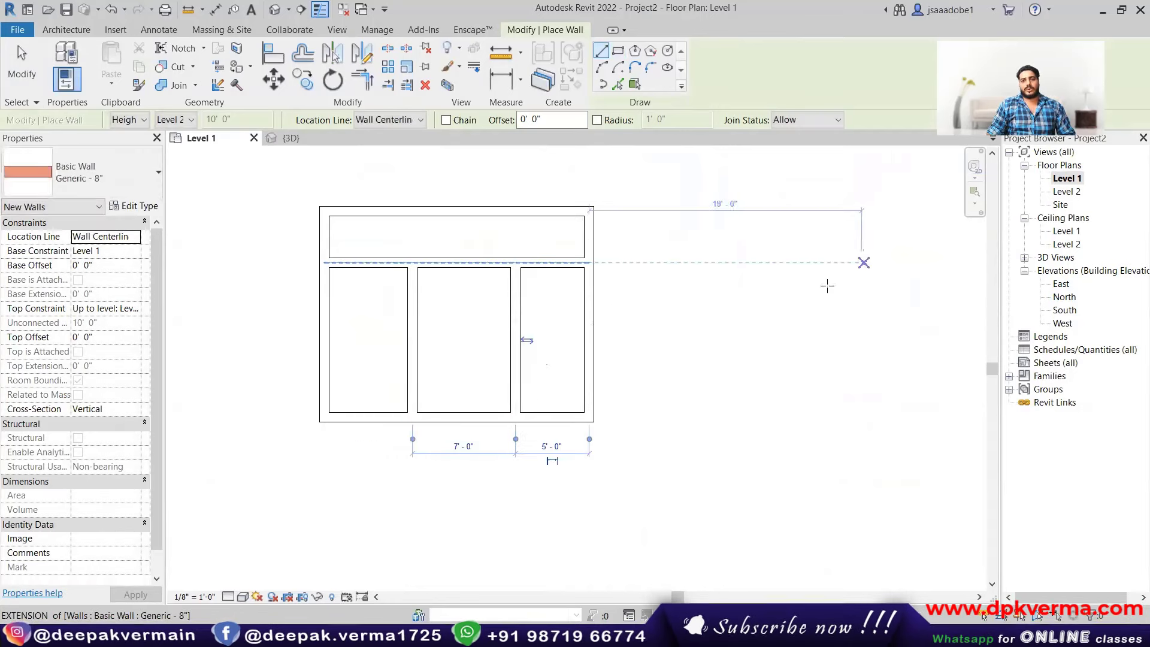
right_click(756, 254)
click(779, 258)
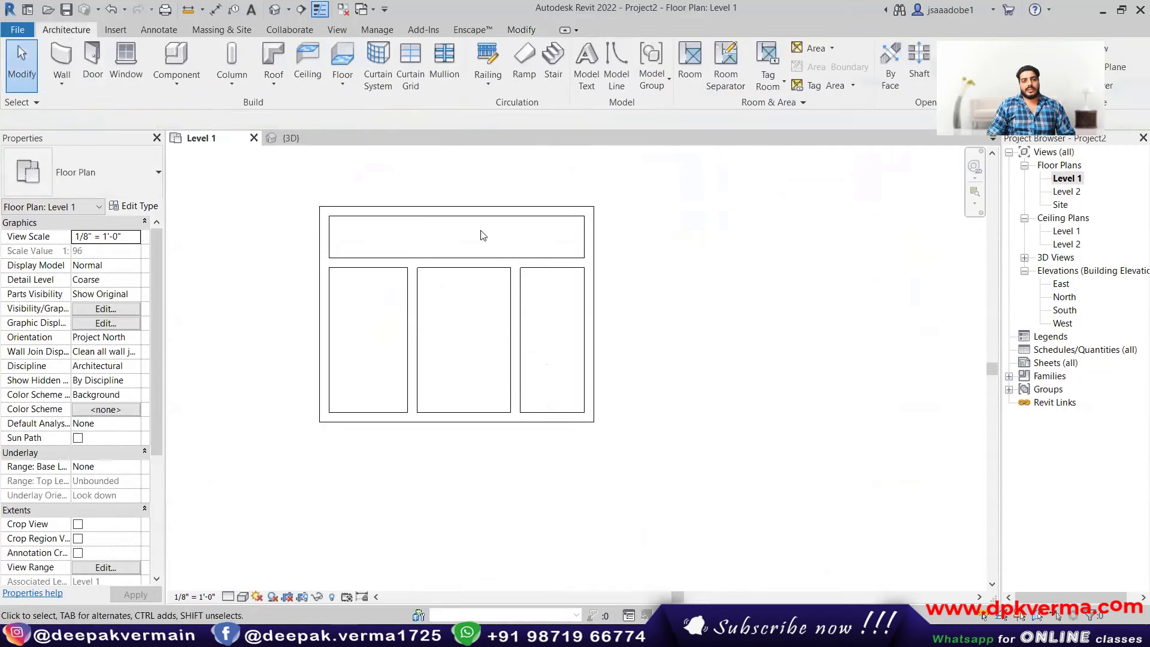
- Sketch a rectangular floor boundary around the house and finish it
click(342, 84)
click(347, 112)
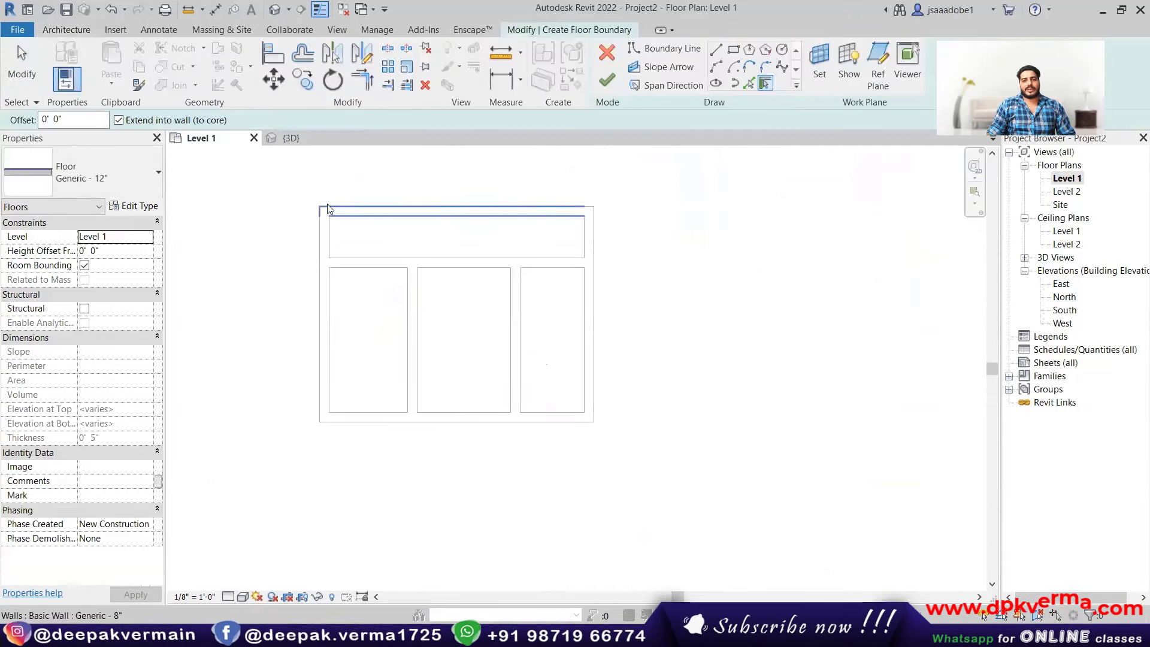
click(732, 50)
click(275, 175)
click(642, 484)
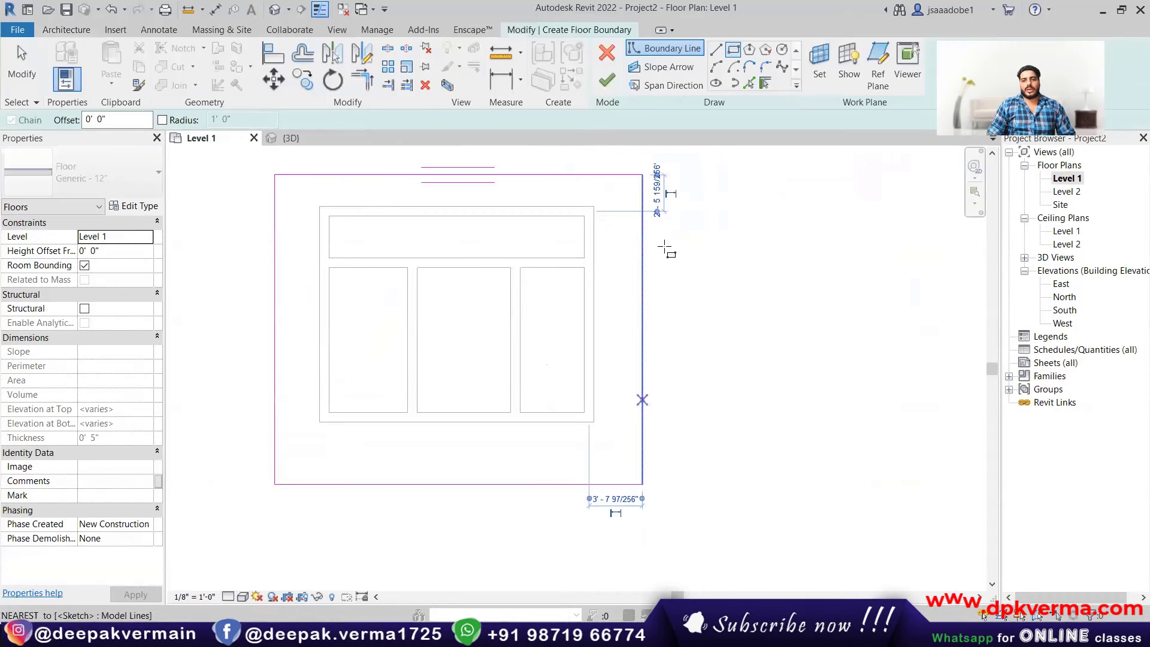
click(612, 82)
right_click(756, 154)
click(767, 157)
right_click(756, 175)
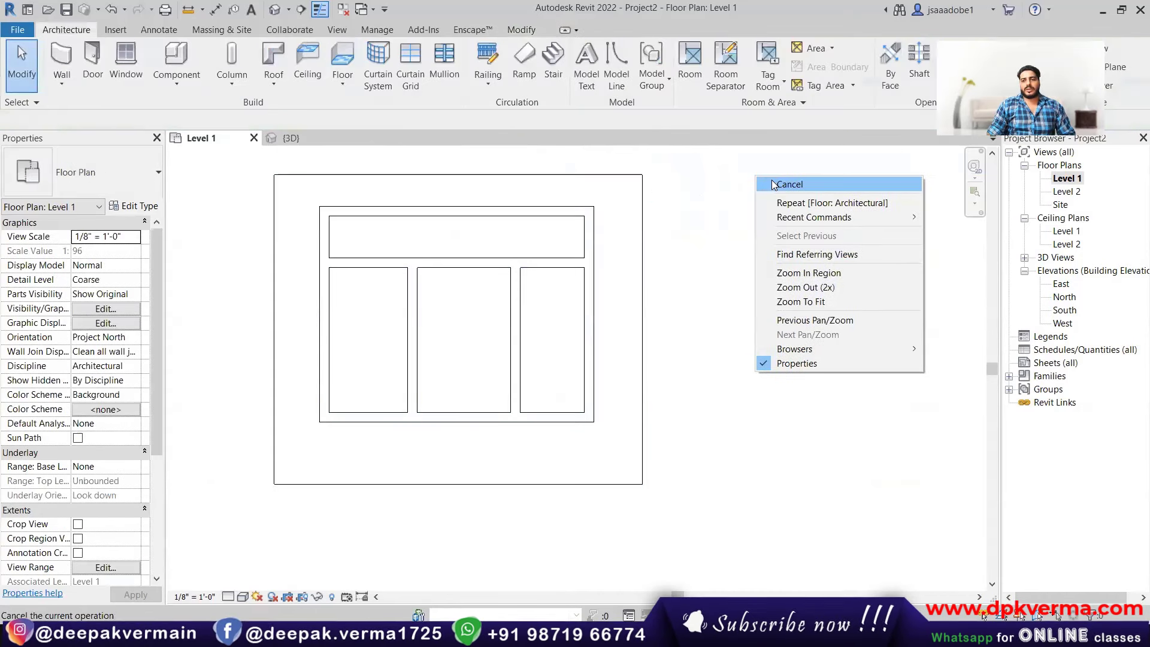
click(767, 180)
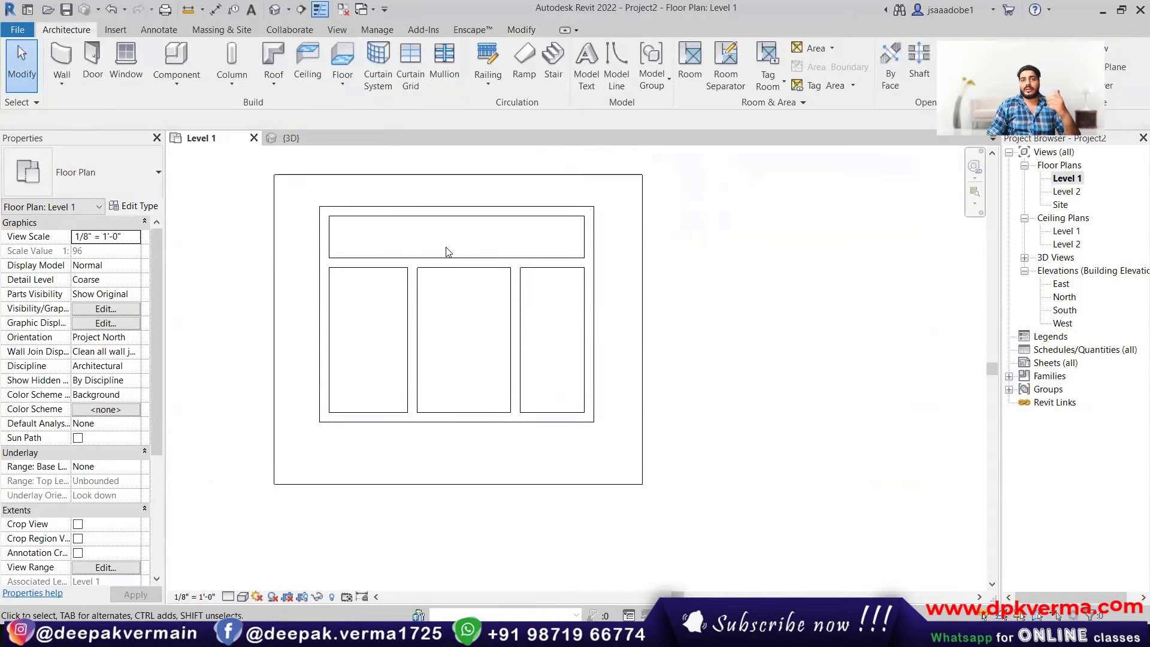
- On Level 2, sketch the rectangular floor boundary, finish it, and attach the lower walls
double_click(1075, 195)
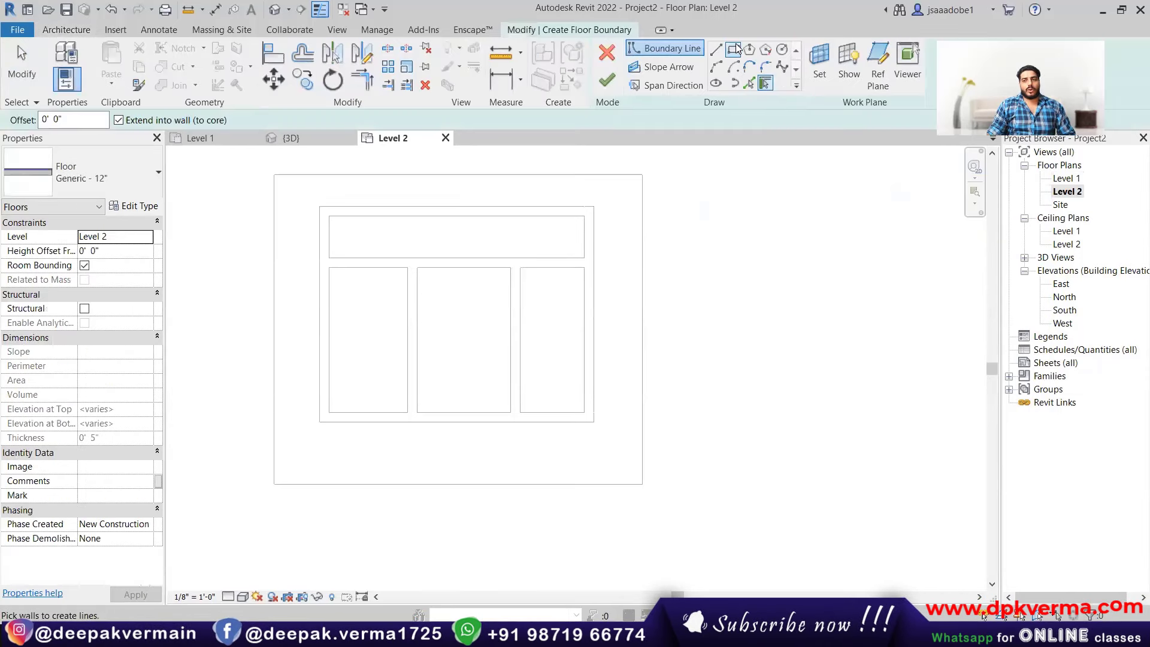
click(716, 49)
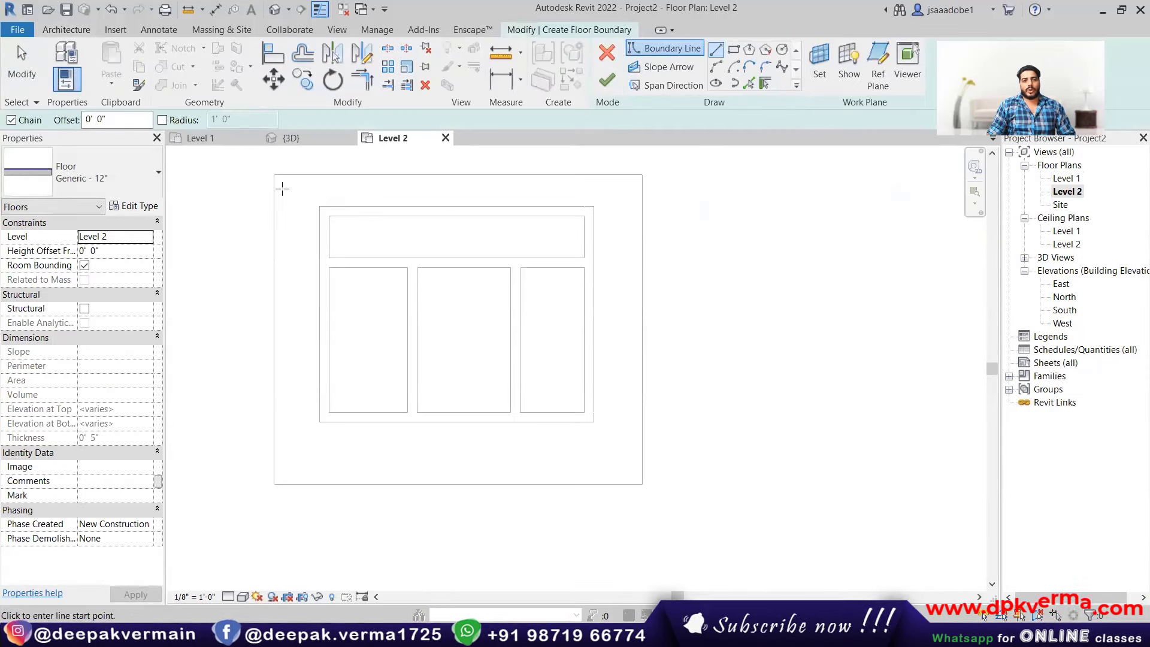
click(733, 51)
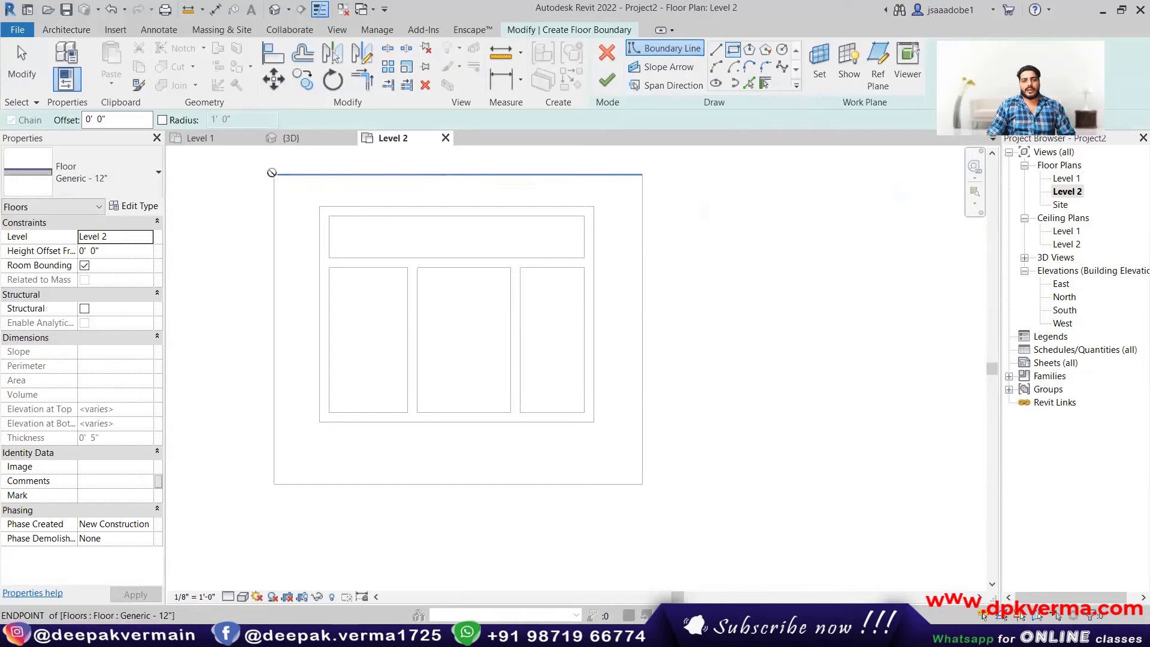
click(274, 174)
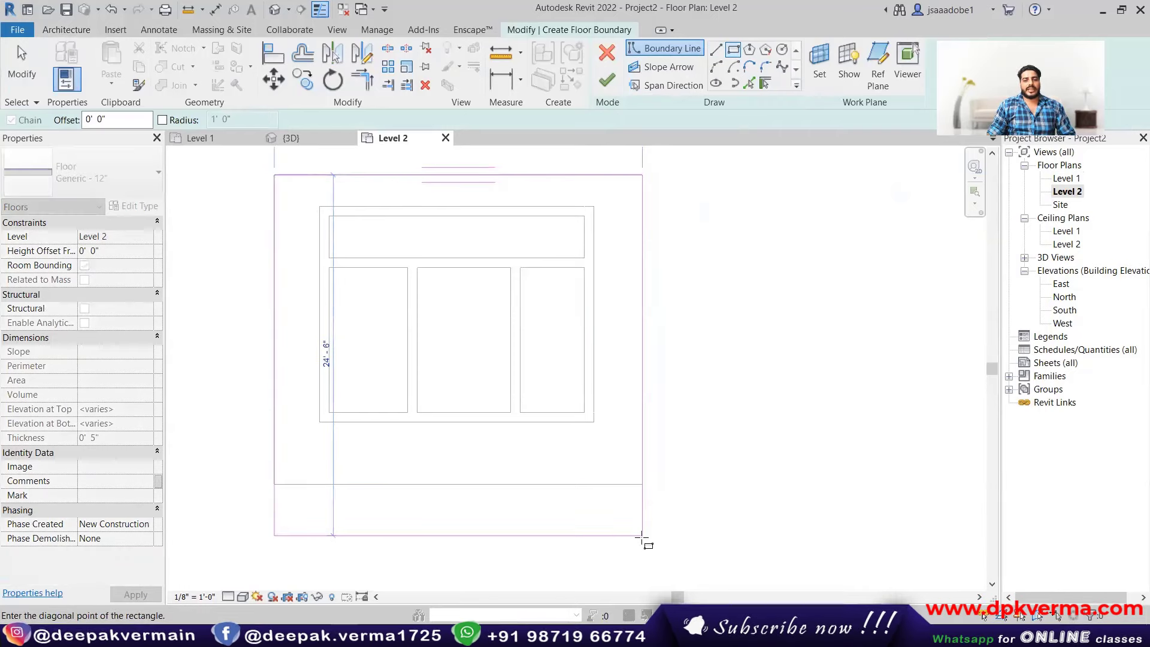
click(643, 452)
click(607, 80)
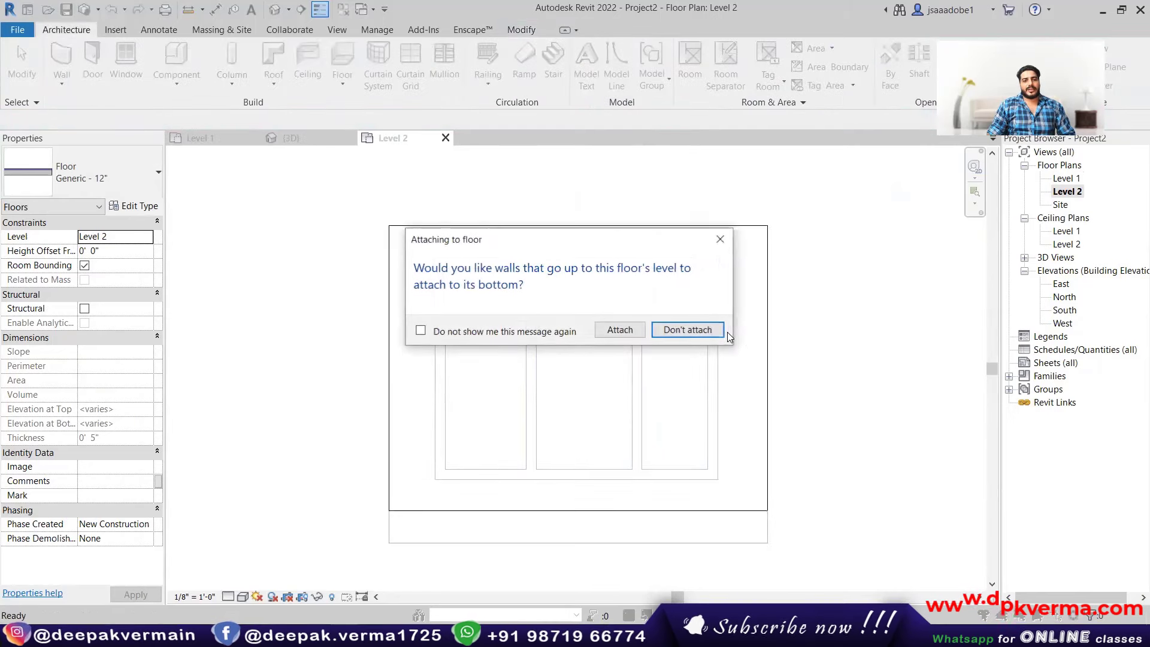
click(620, 331)
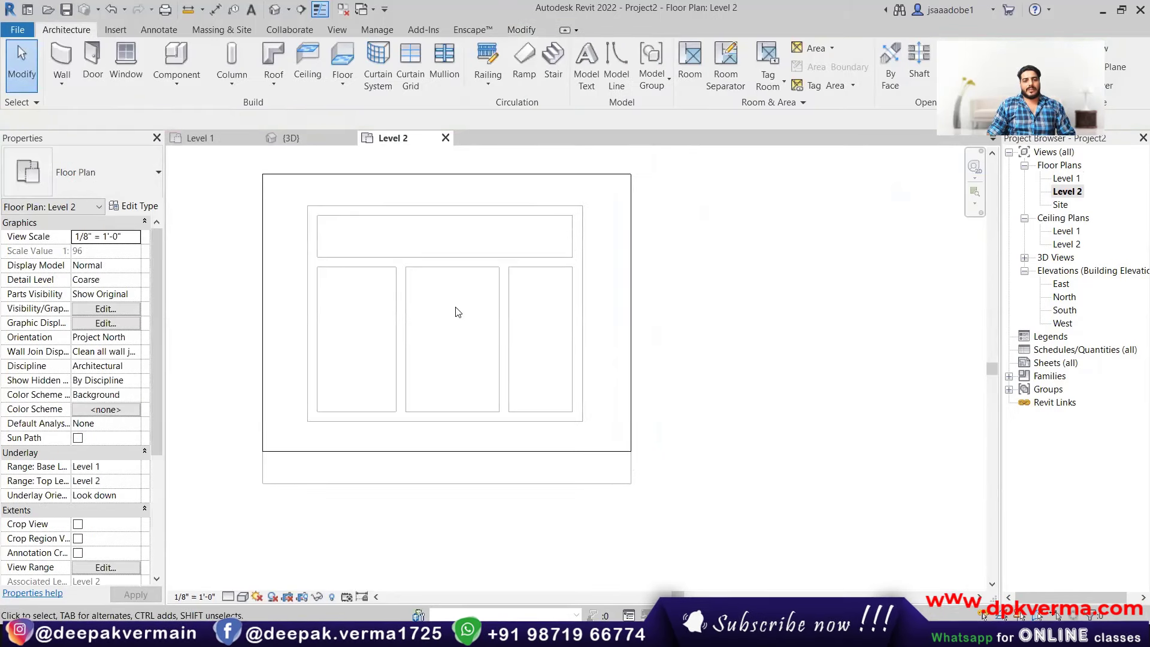
- Set architectural walls to Generic - 4" Brick with Location Line Finish Face: Exterior
click(276, 87)
click(62, 85)
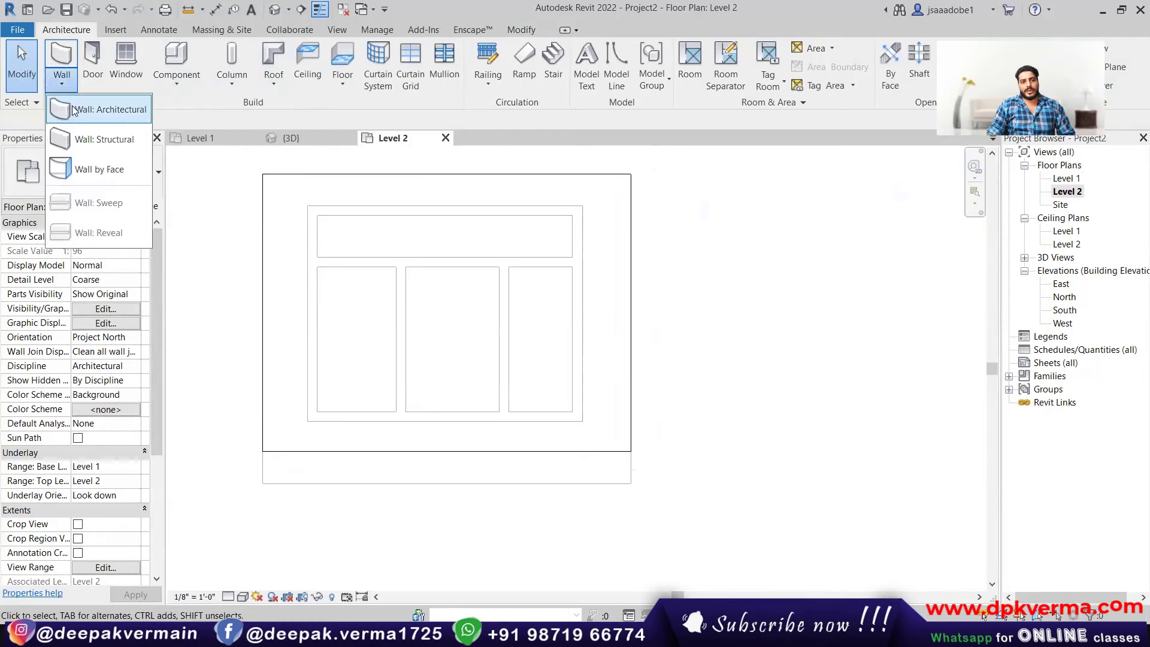
click(74, 111)
scroll(360, 244, up, 3)
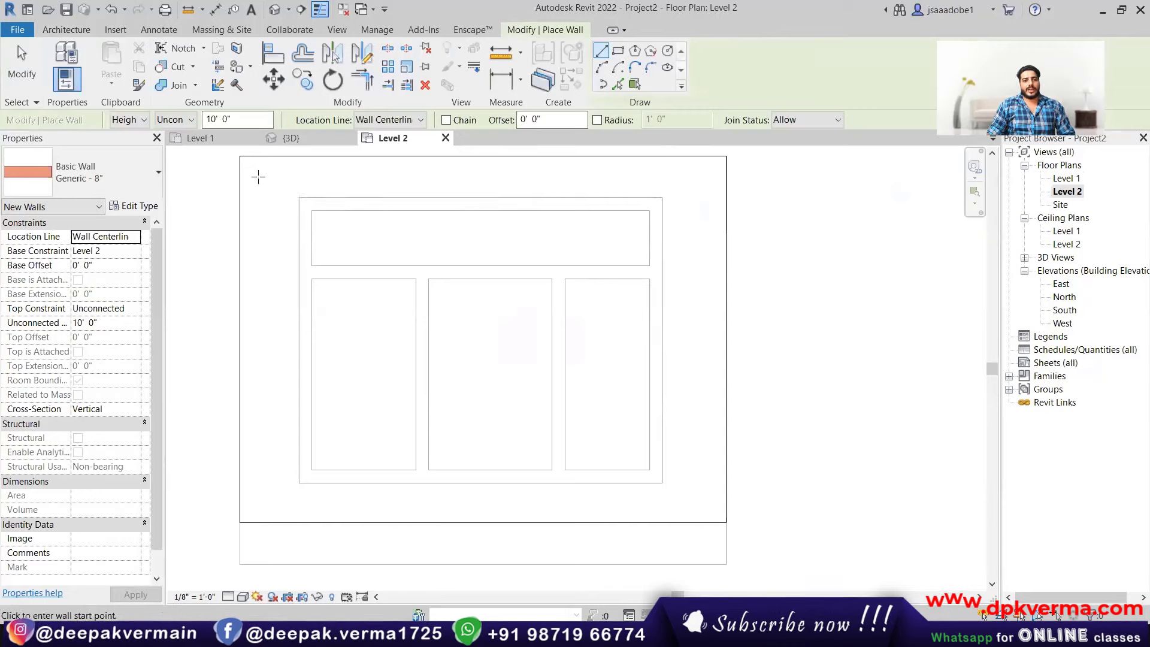
click(240, 173)
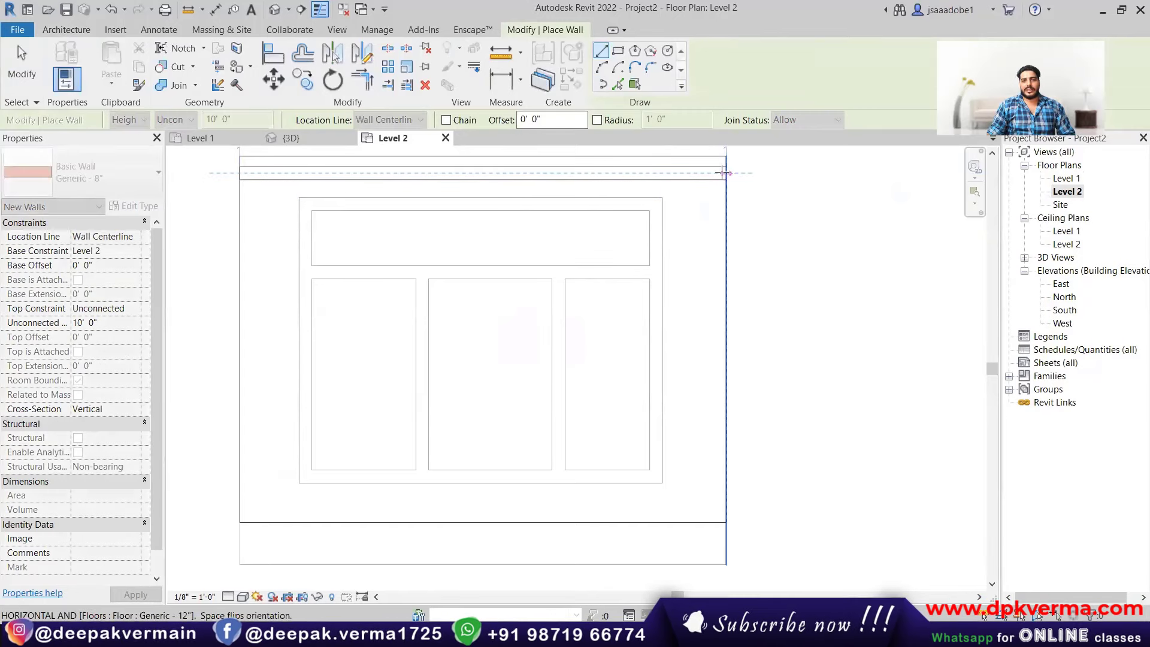
key(Escape)
scroll(372, 180, down, 1)
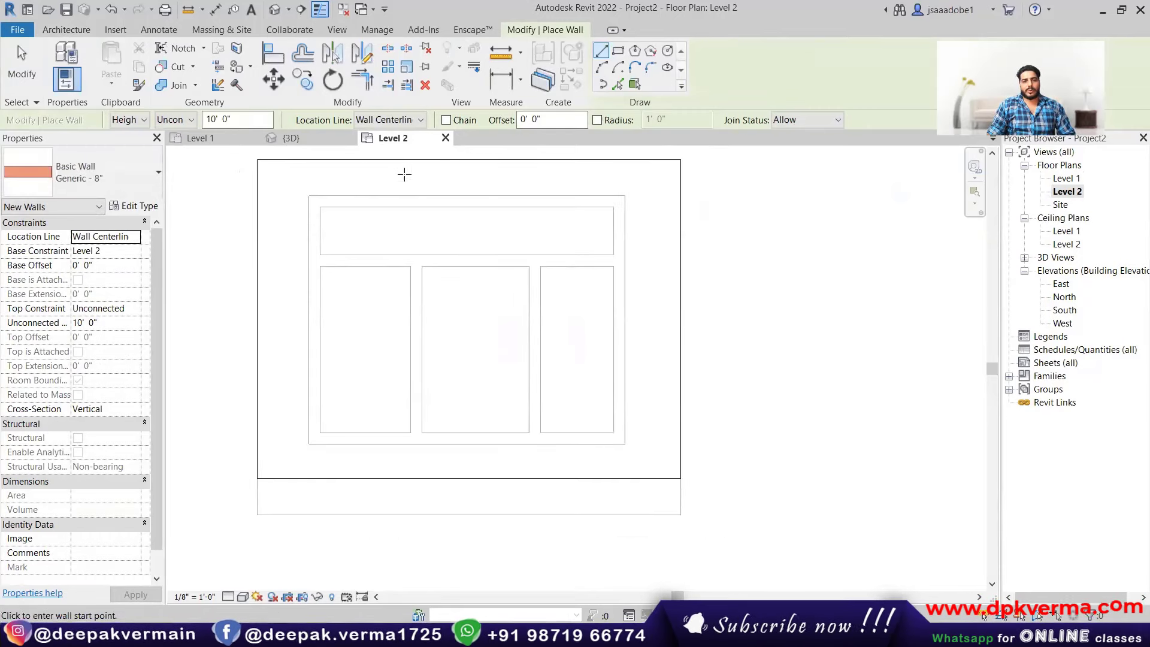
click(111, 178)
click(93, 298)
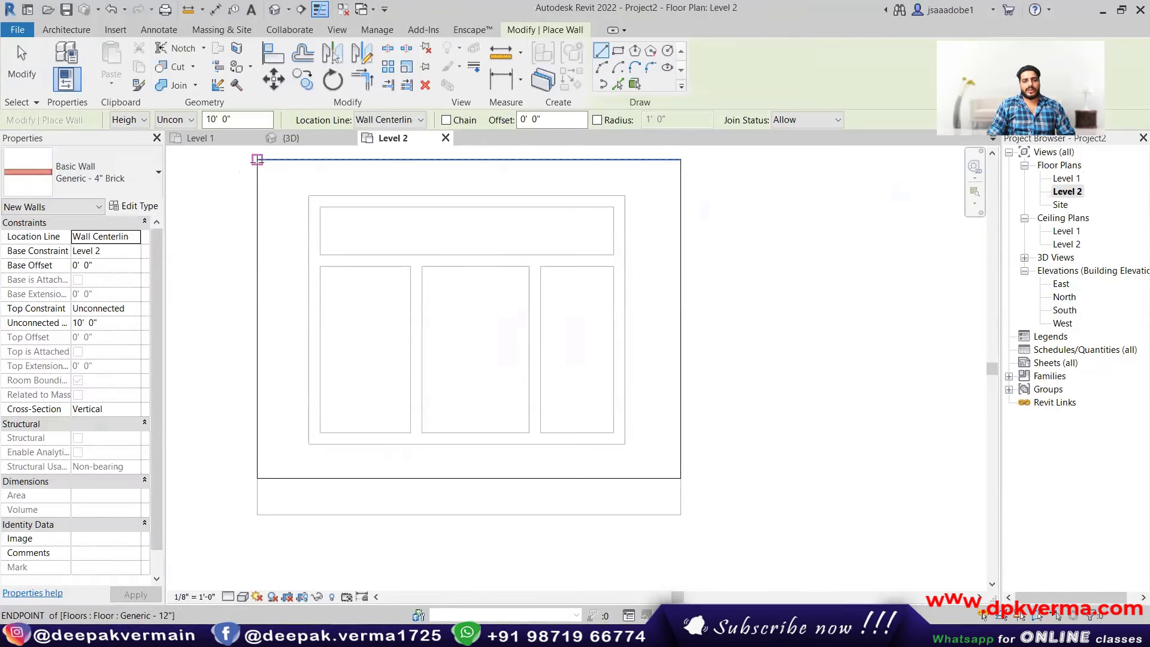
click(257, 159)
key(Escape)
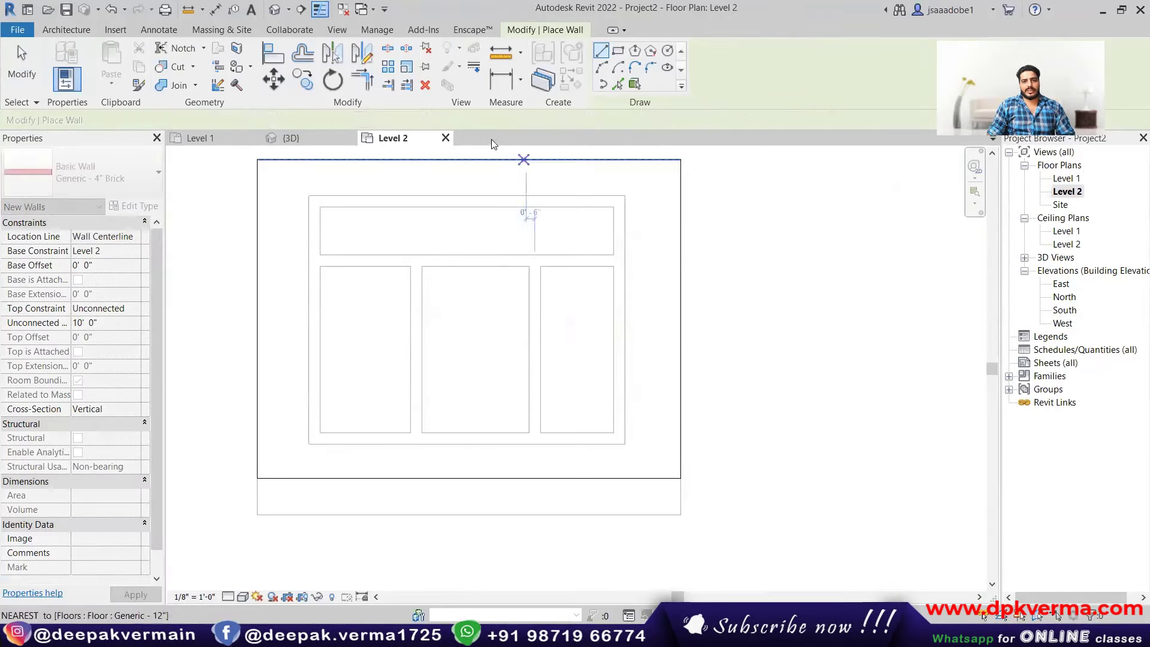
click(389, 120)
click(383, 159)
- Trace the floor's top, right, left and bottom edges with chained brick walls
click(258, 159)
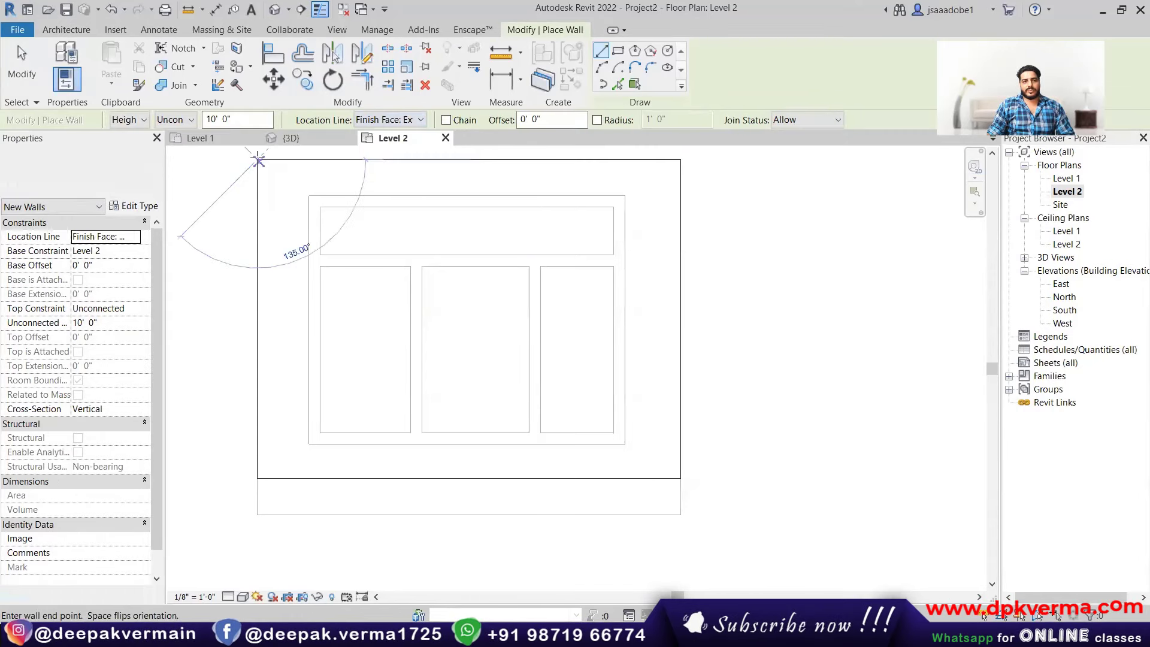
click(681, 159)
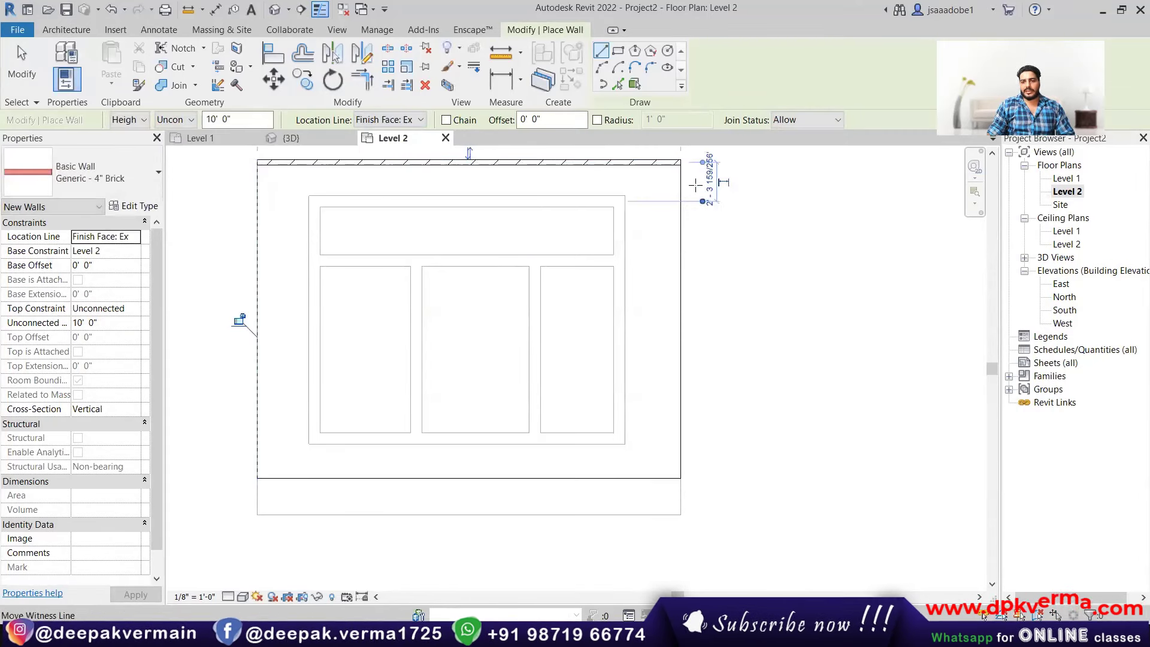
click(446, 120)
click(681, 164)
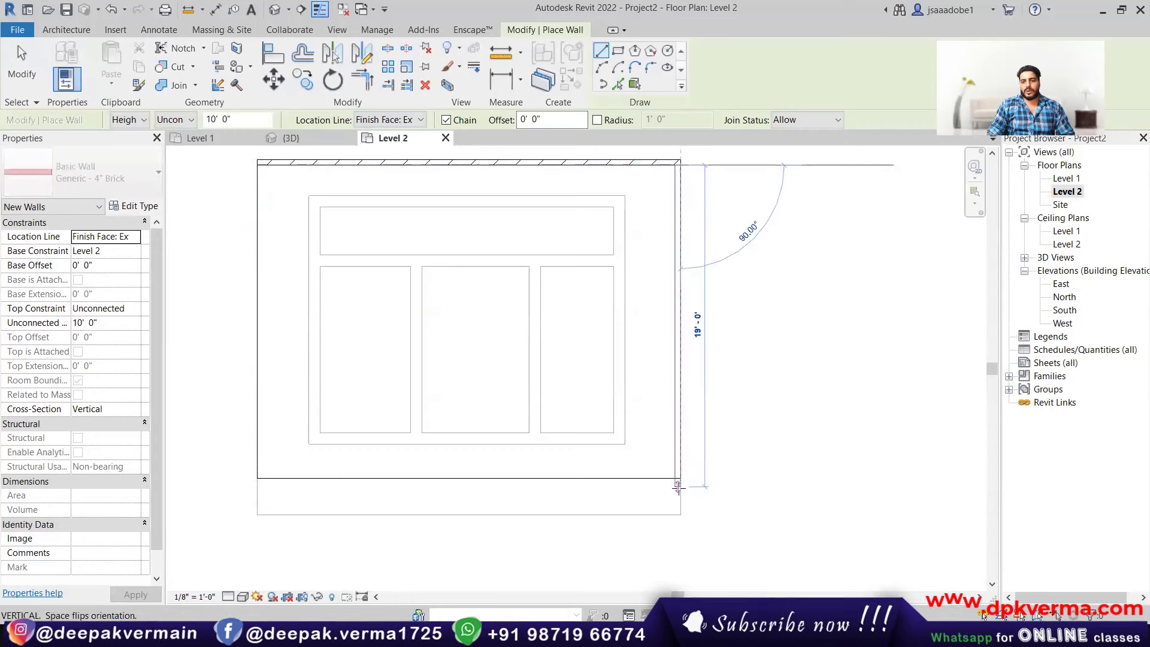
click(681, 478)
click(257, 170)
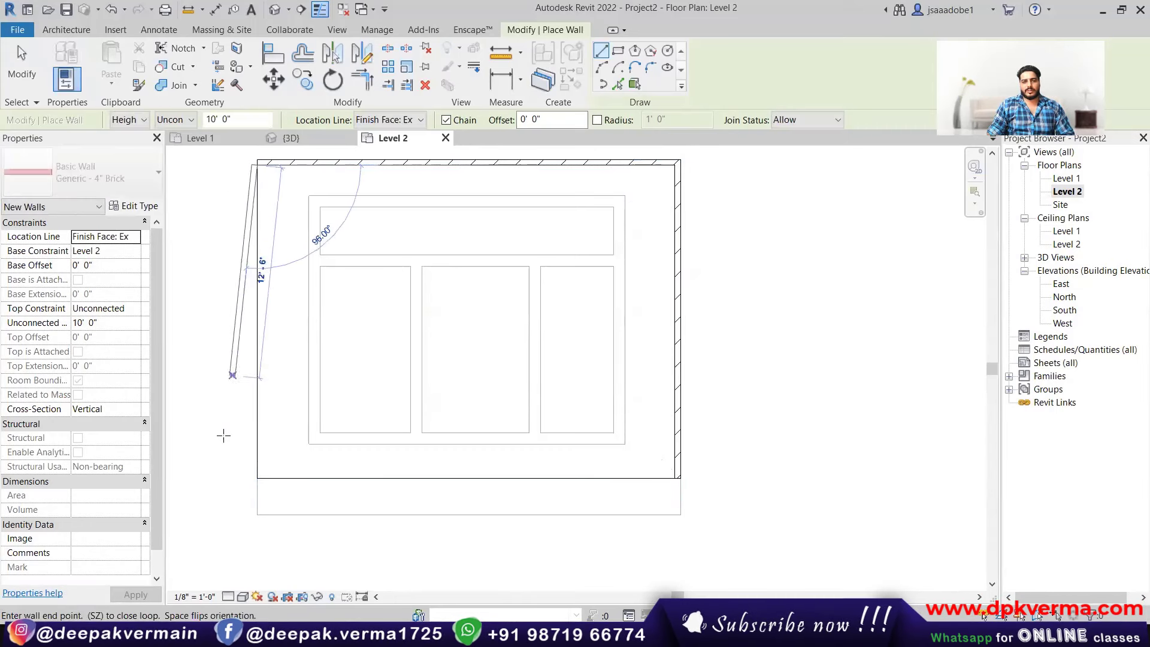
click(258, 478)
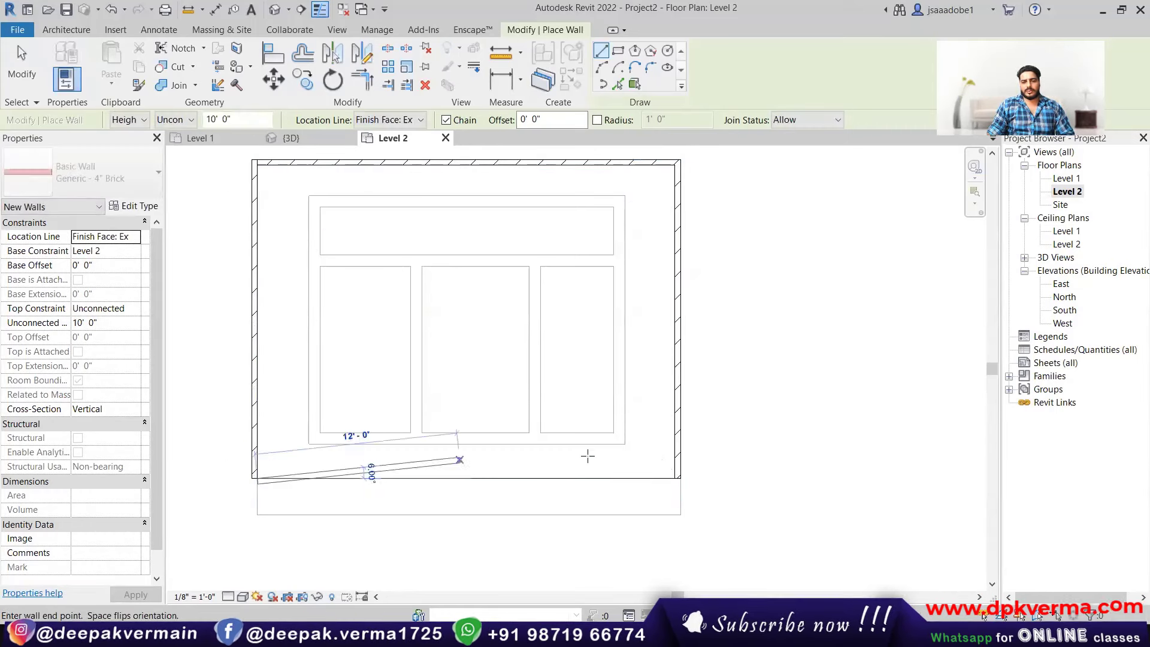
click(674, 478)
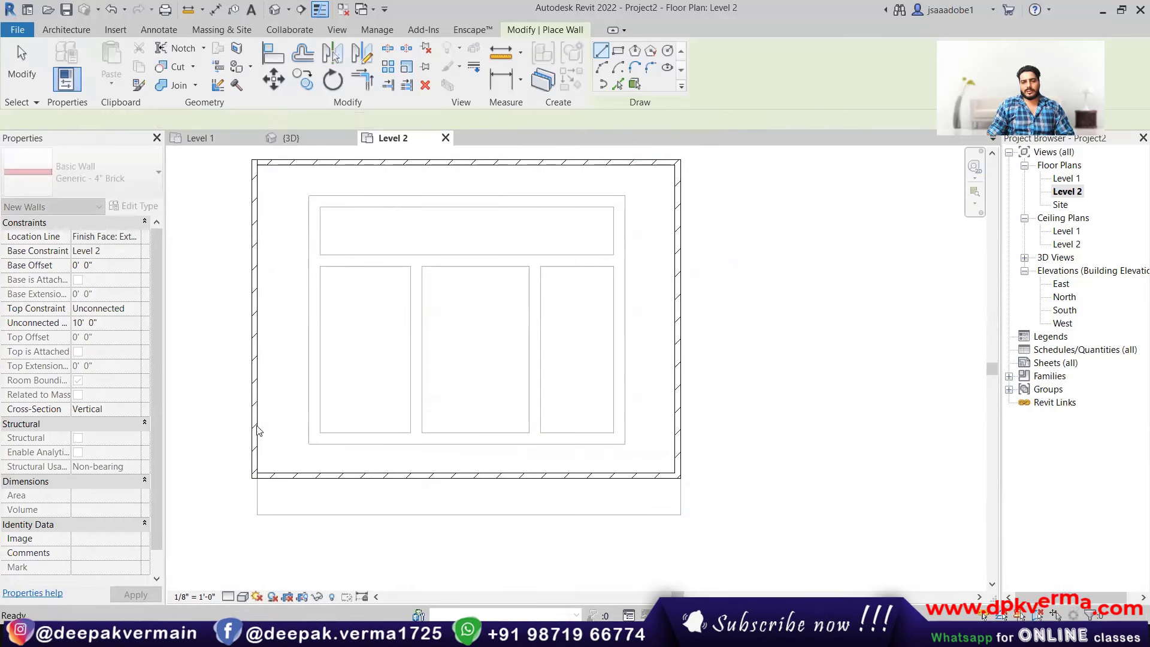
key(Escape)
key(Escape)
click(257, 321)
click(442, 273)
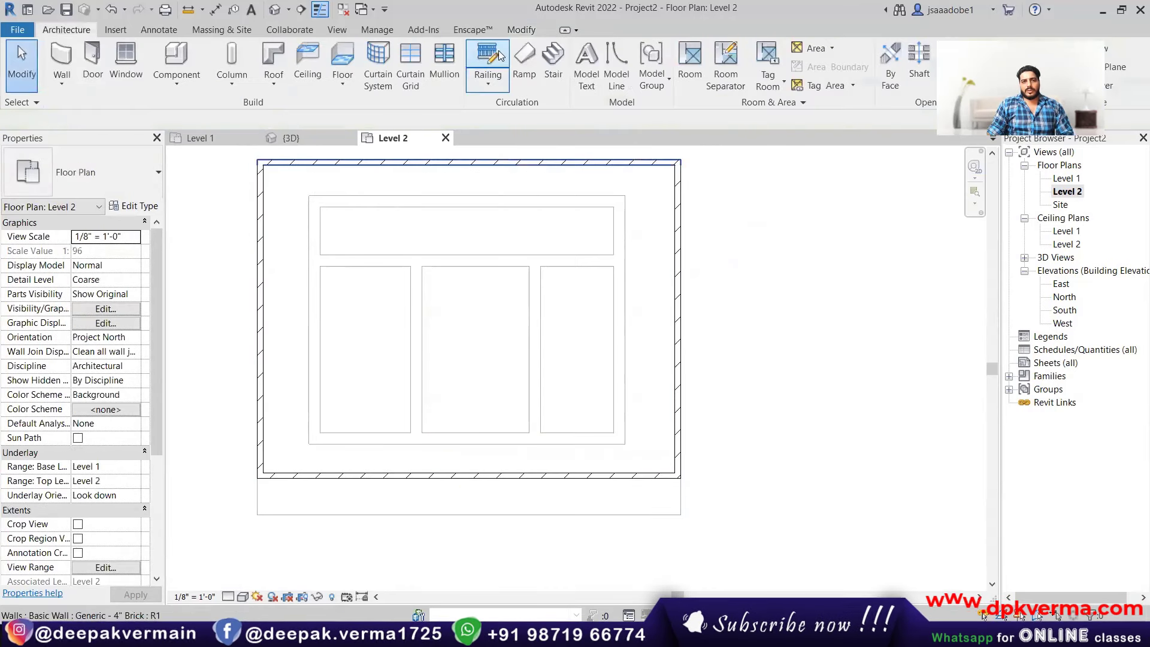
- Draw Generic - 8" walls along the inner top and right outline
click(61, 60)
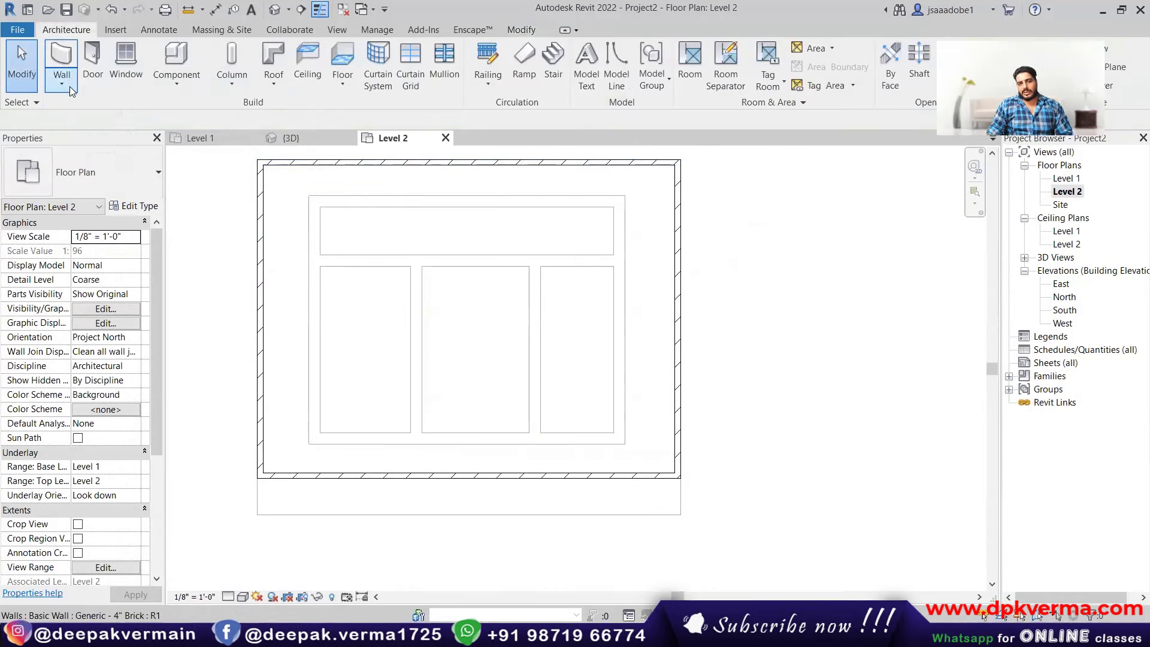
scroll(354, 203, up, 1)
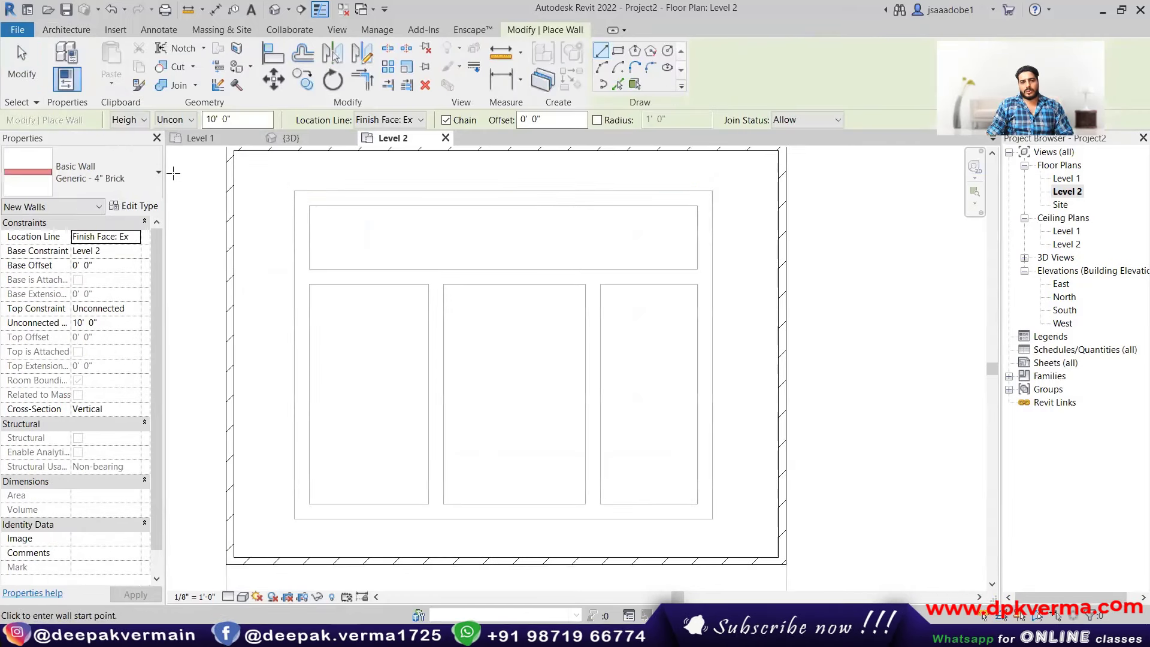
click(89, 177)
click(102, 231)
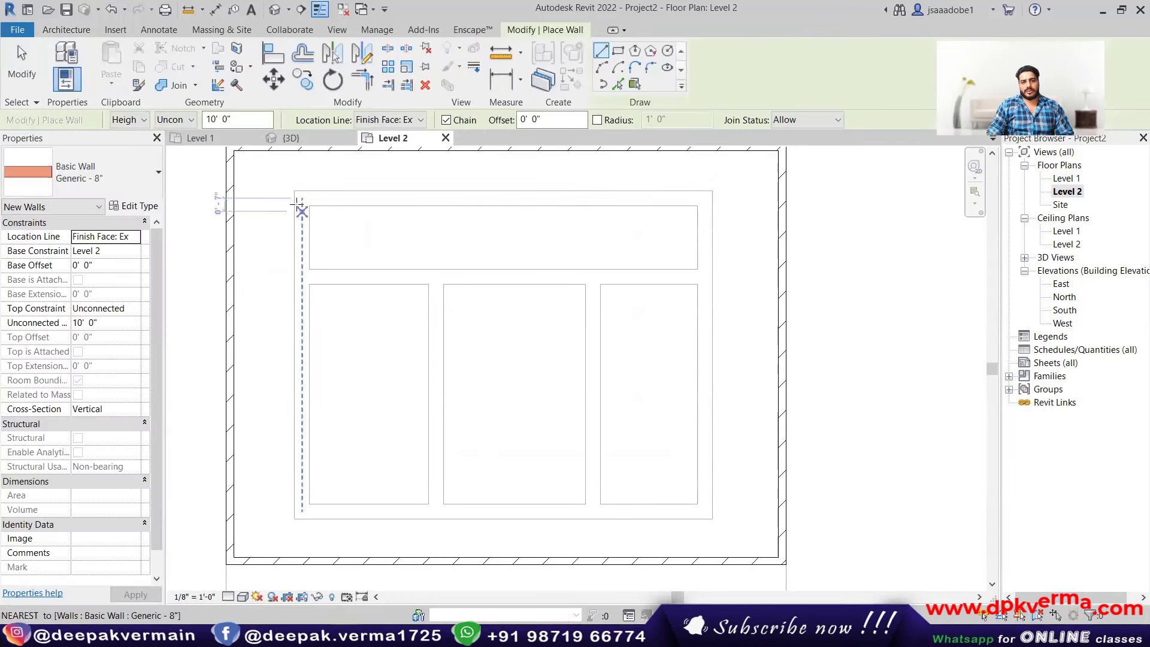
click(294, 190)
click(713, 190)
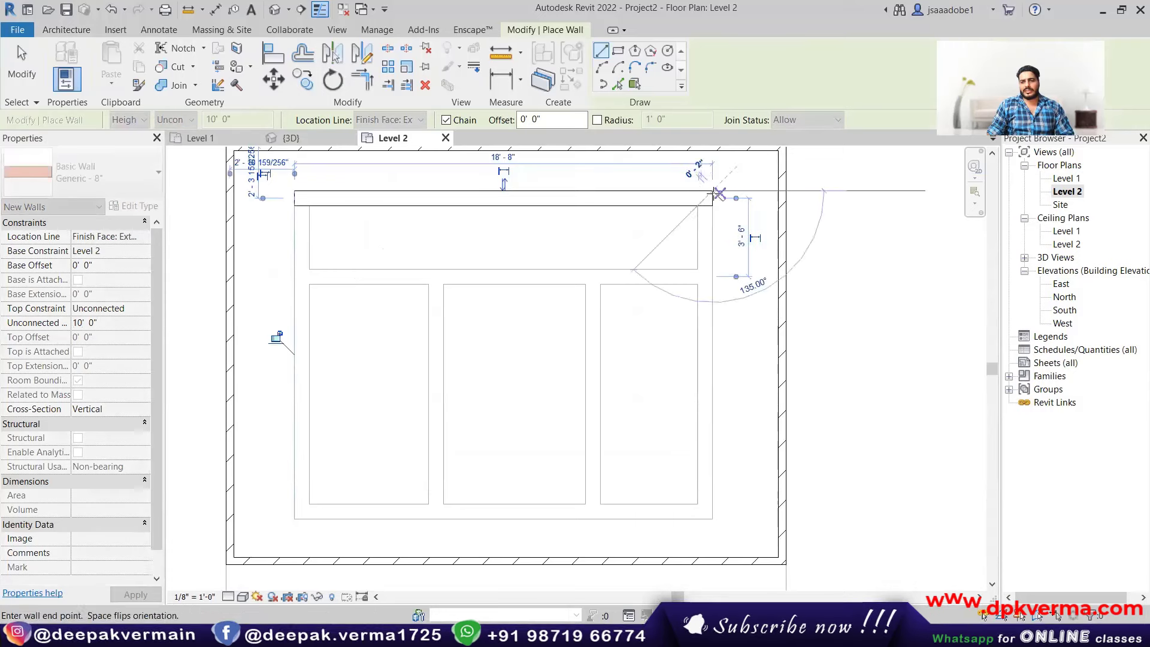
click(712, 519)
key(Escape)
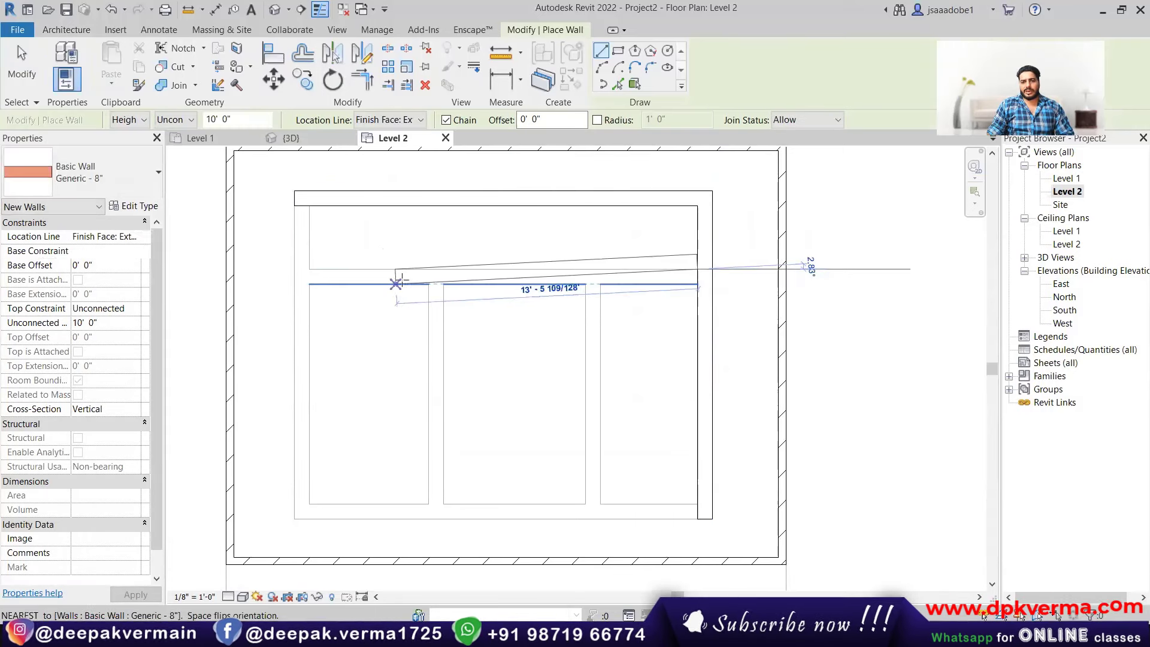
- Add an L-shaped Generic - 8" dividing wall to the bottom wall, then view the house in 3D
click(698, 269)
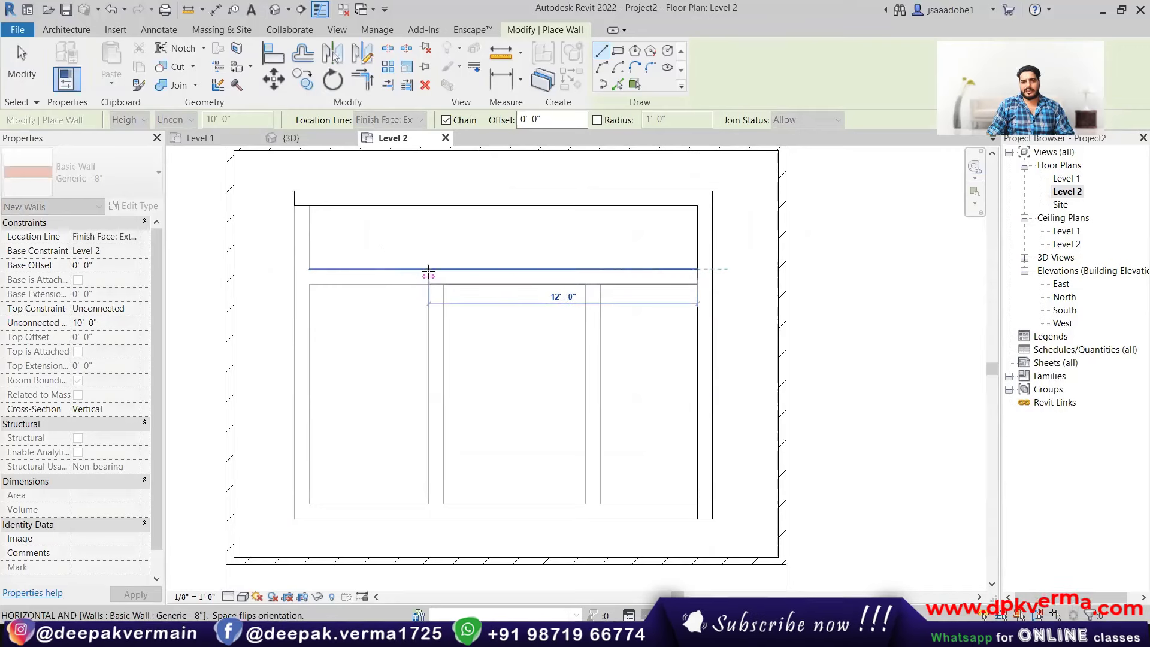
click(428, 272)
click(428, 519)
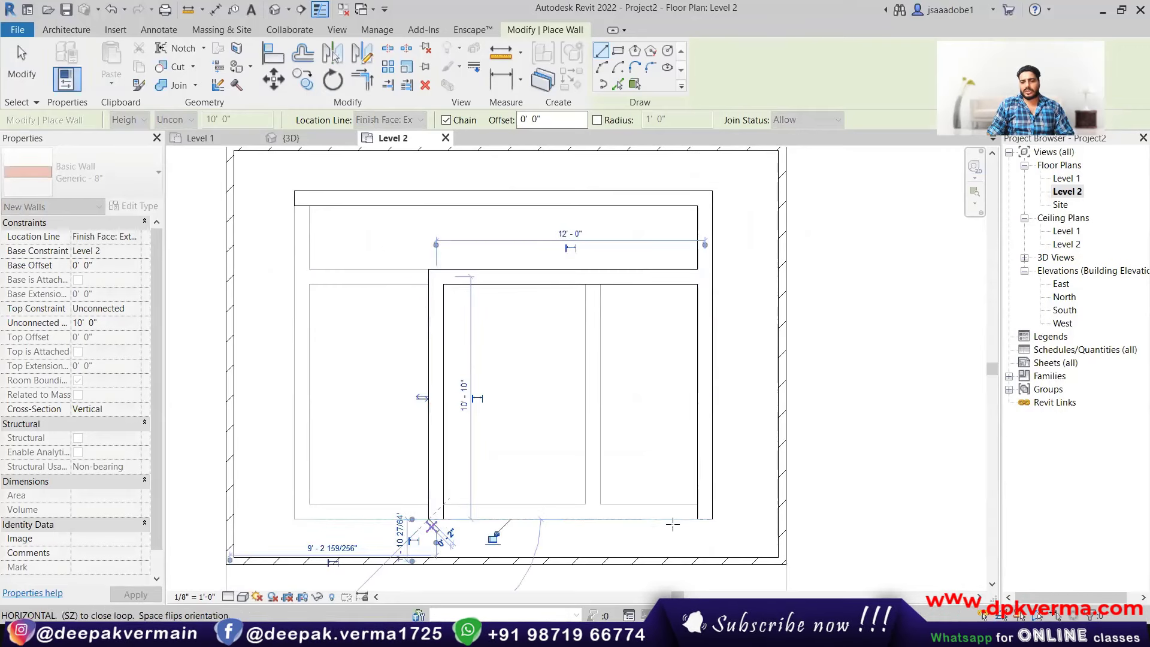
key(Escape)
key(Escape)
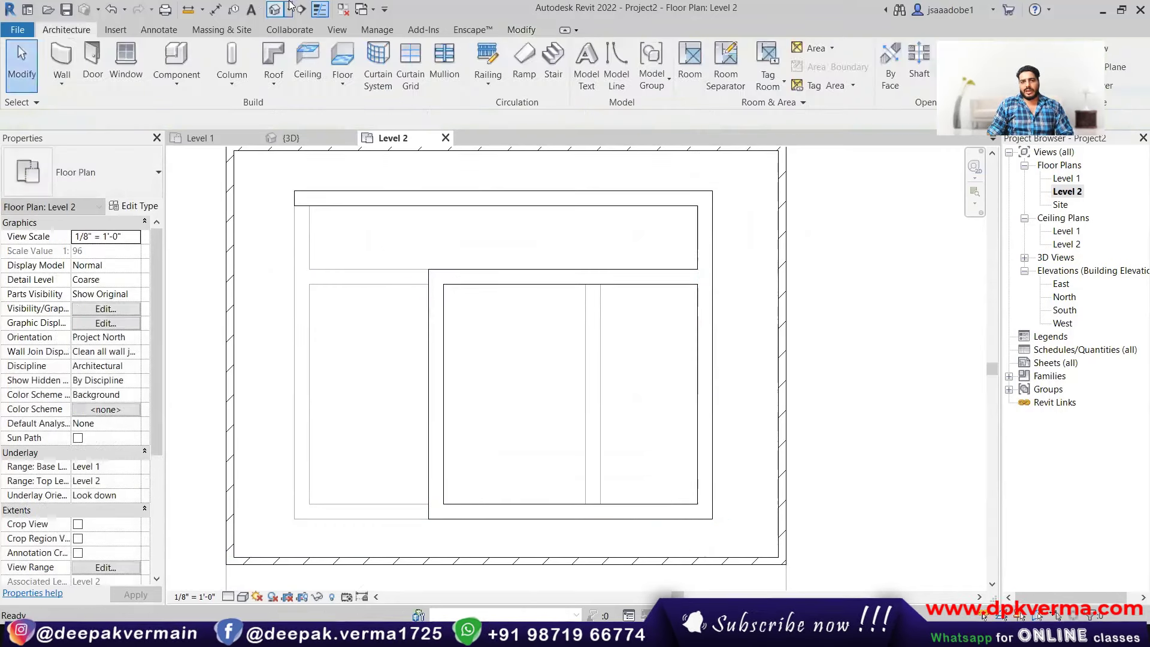
click(274, 9)
- Tab-select the four Level 2 brick walls and set their Unconnected Height to 3' 0"
shift+middle_drag(643, 427, 521, 314)
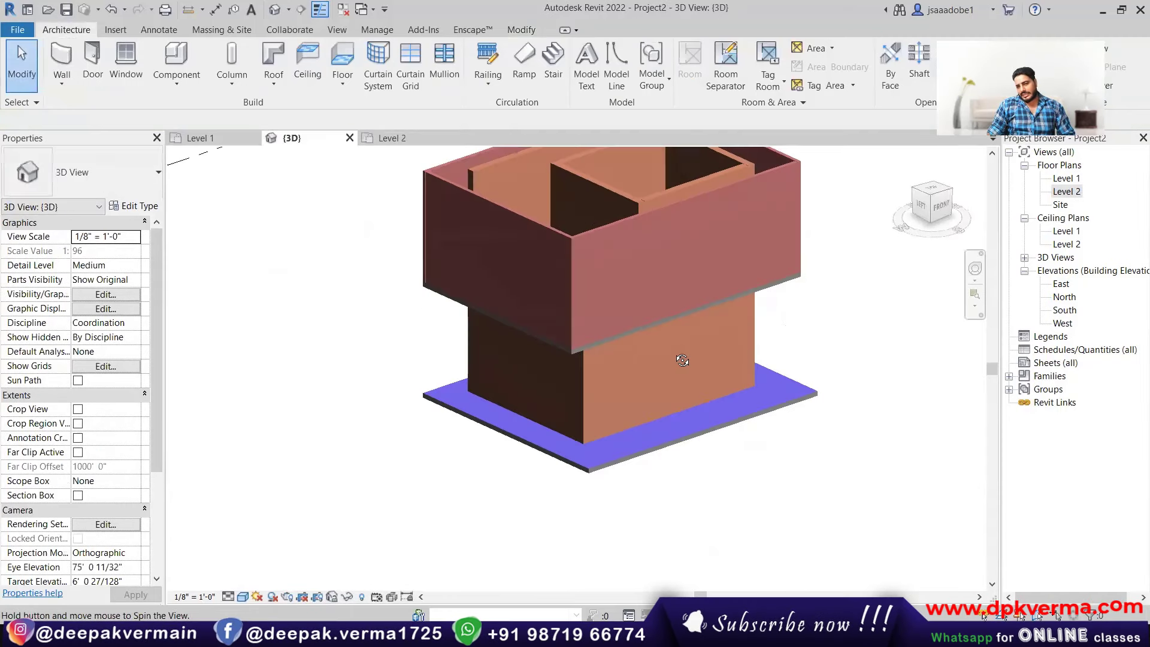
click(521, 309)
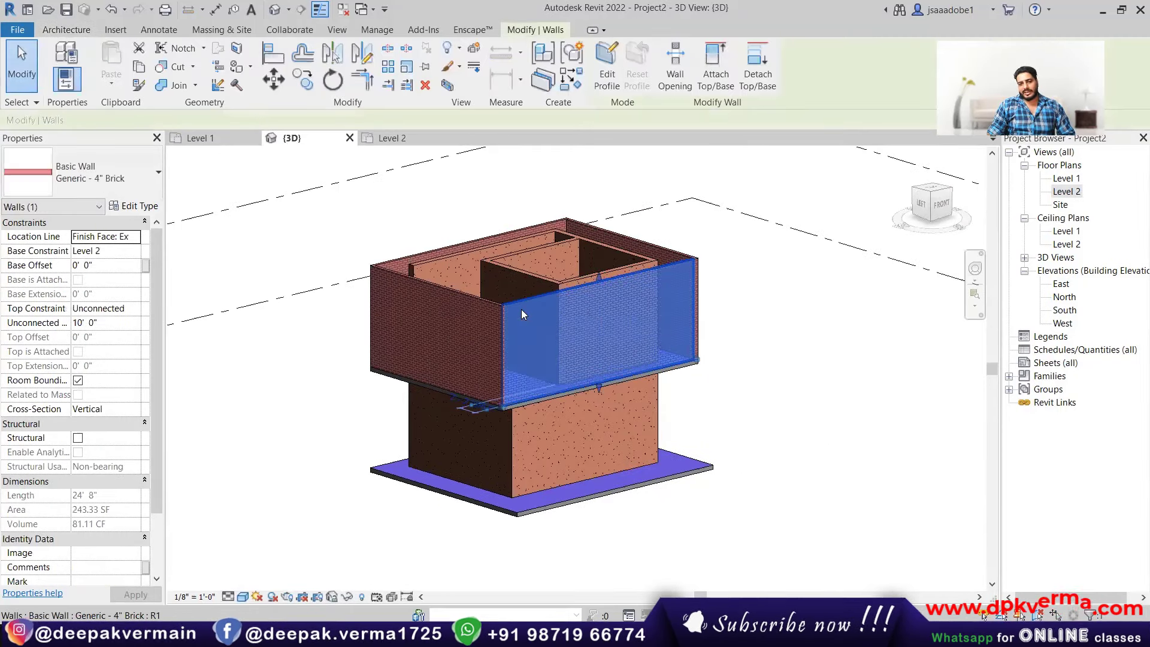
key(Tab)
click(522, 309)
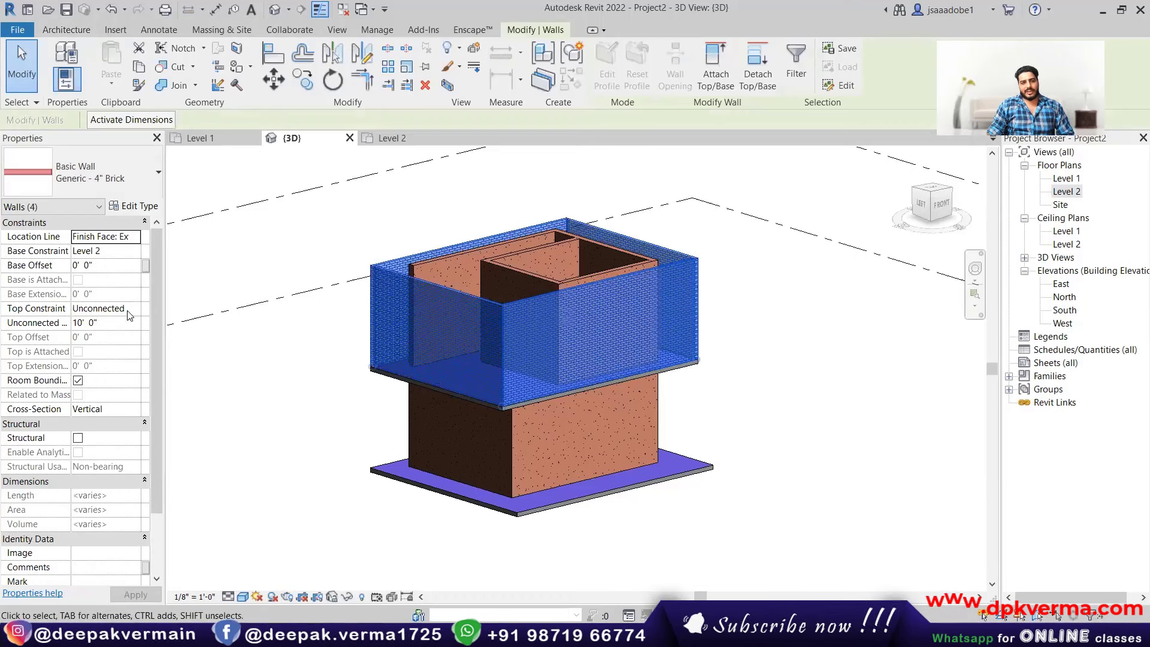
click(127, 323)
text(3)
key(Return)
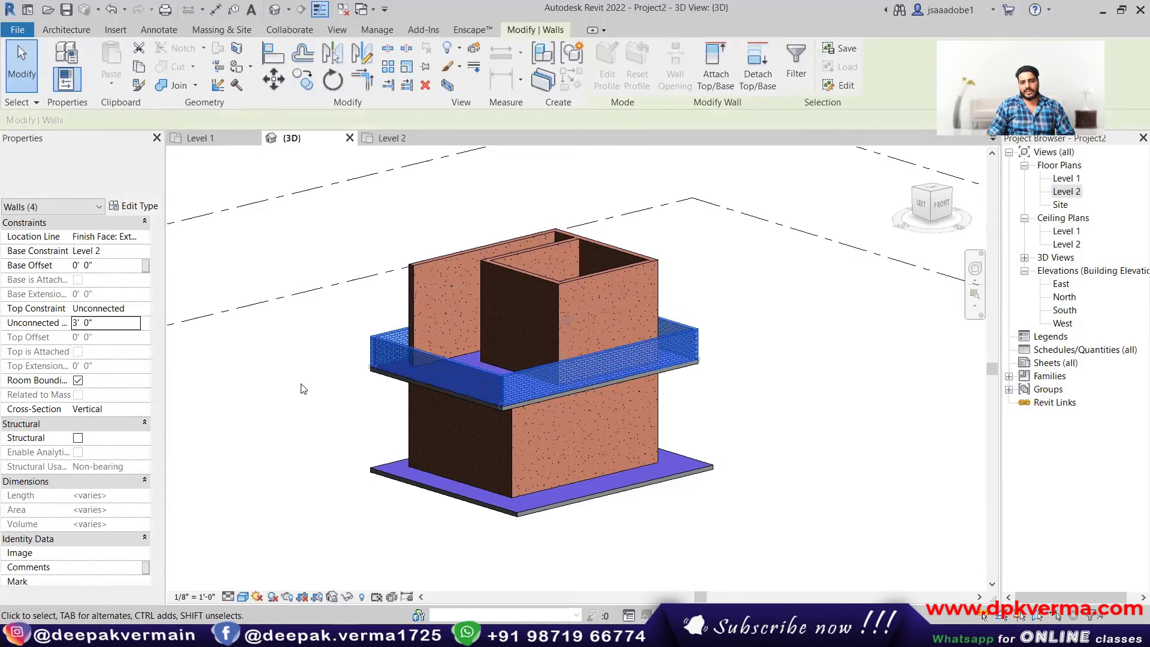
click(303, 391)
scroll(610, 343, up, 2)
scroll(610, 343, up, 1)
shift+middle_drag(574, 376, 635, 383)
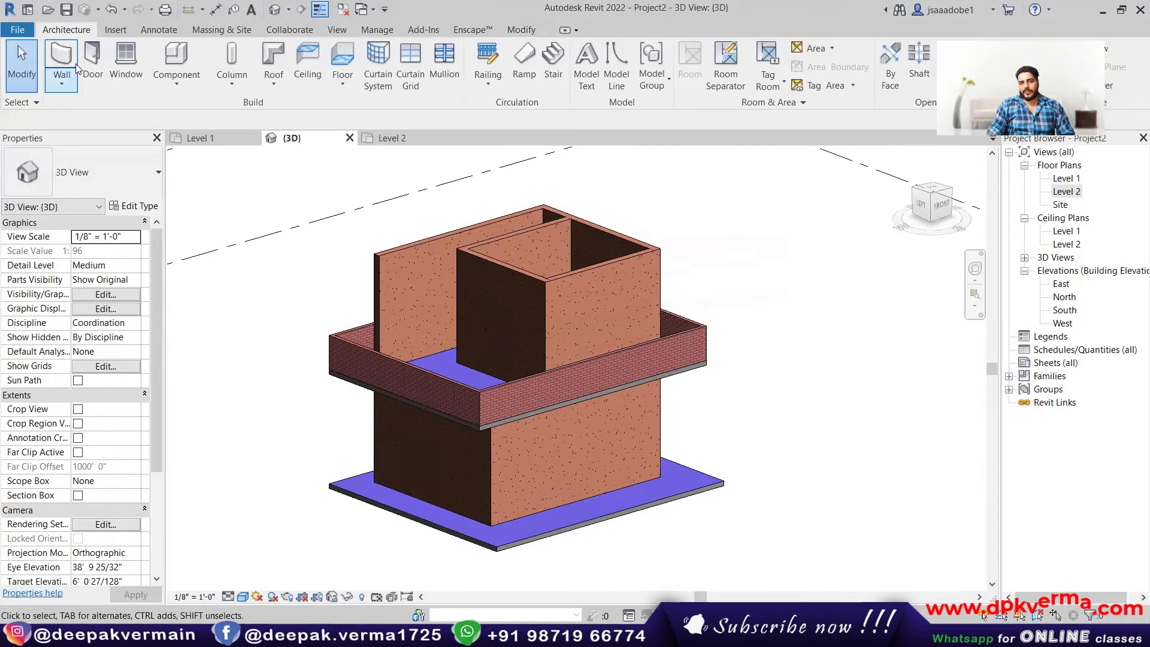
- Place Single-Flush doors on the lower and upper front walls
click(92, 63)
click(554, 473)
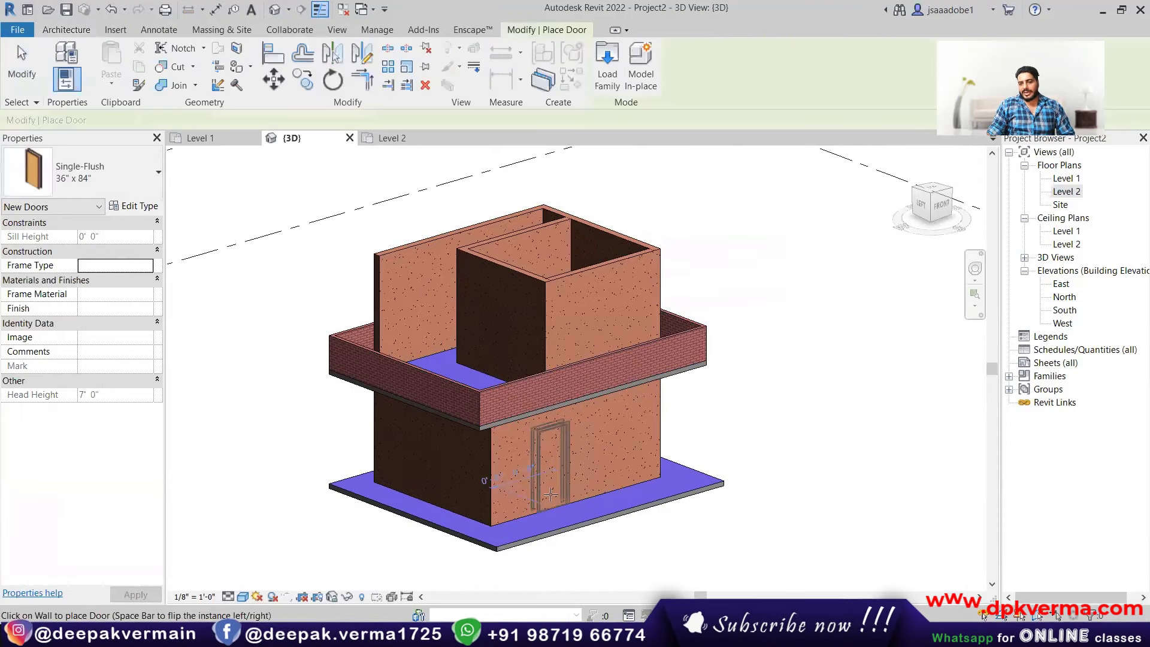
click(609, 327)
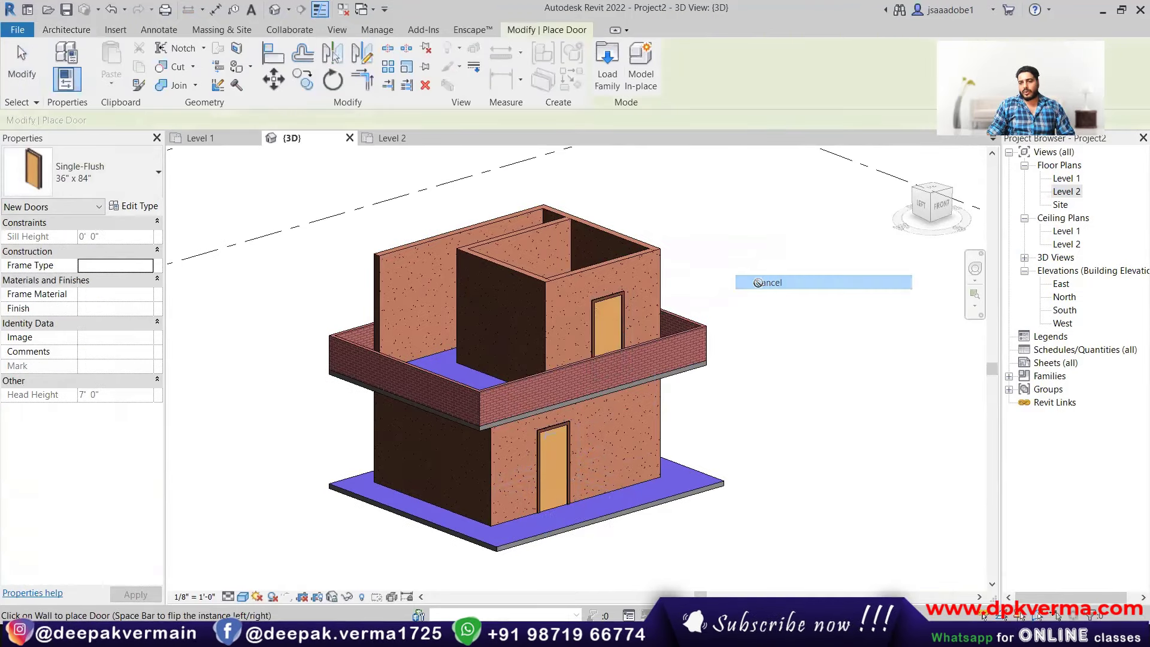
right_click(731, 274)
click(779, 292)
mouse_move(743, 372)
shift+middle_down()
mouse_move(627, 358)
mouse_move(583, 402)
shift+middle_up()
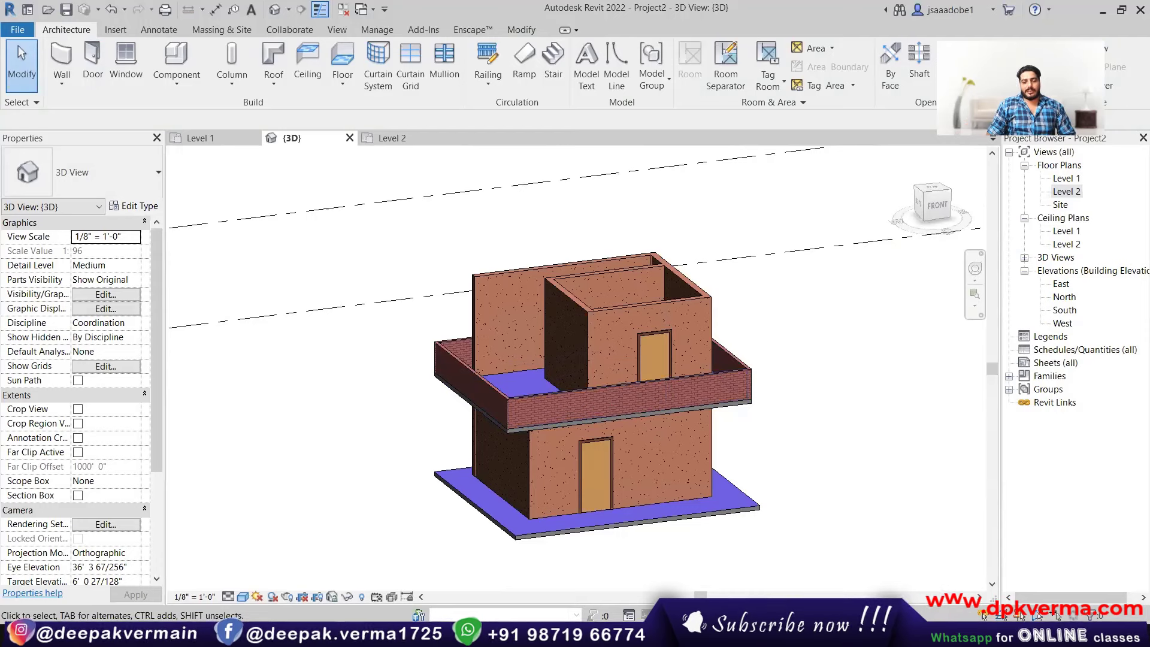
- Switch to the PDF, page from page 12 to page 20, and zoom Plan 12's floor plans to 125%
key(alt+Tab)
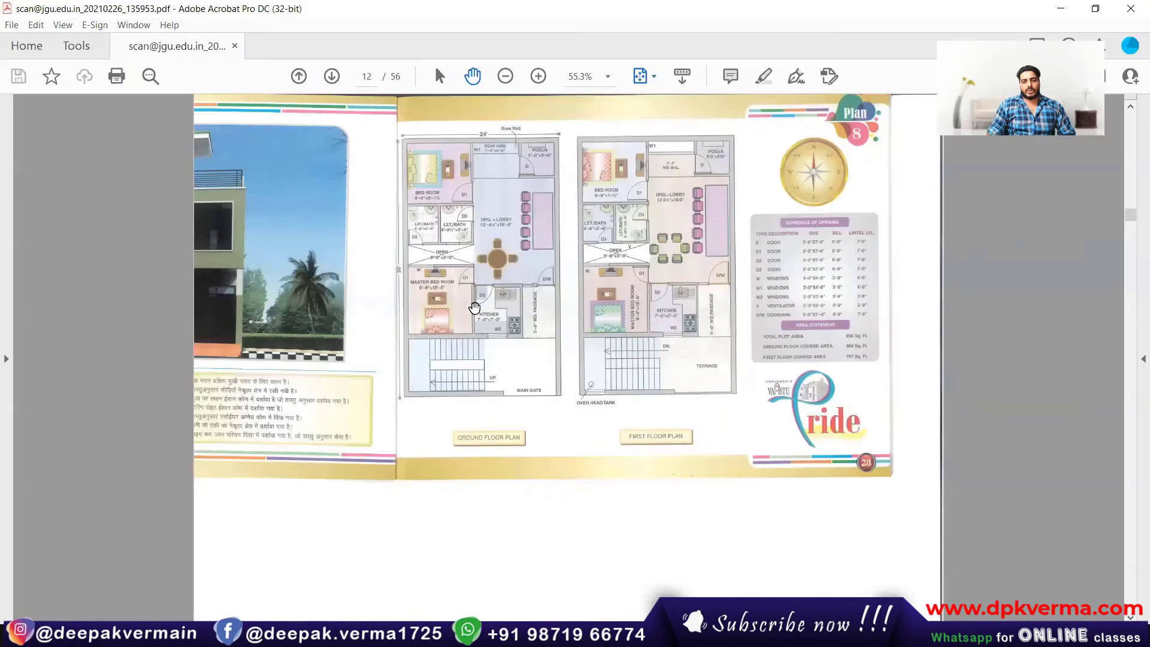
scroll(465, 262, down, 2)
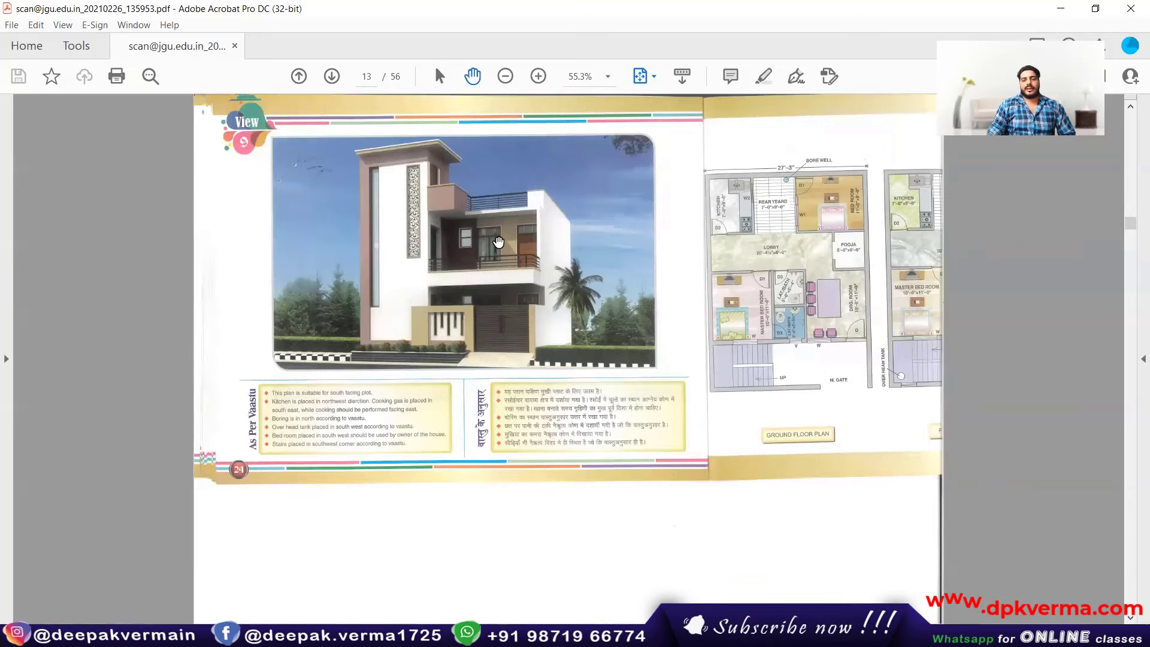
scroll(498, 241, down, 1)
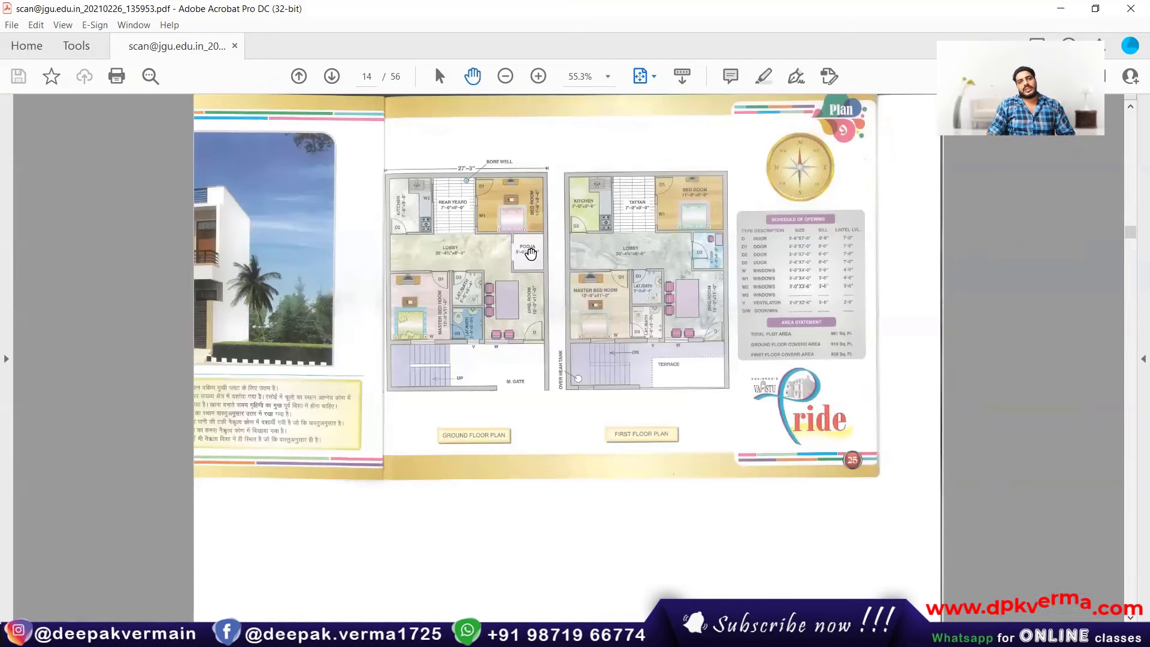
scroll(532, 254, up, 1)
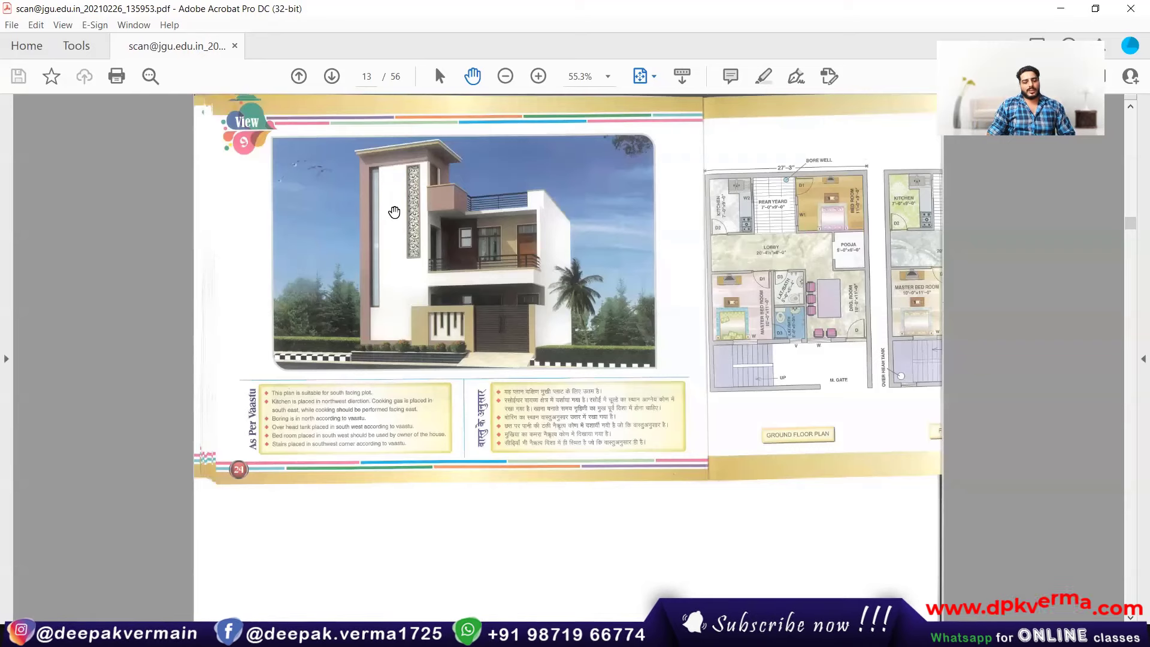
scroll(394, 215, down, 2)
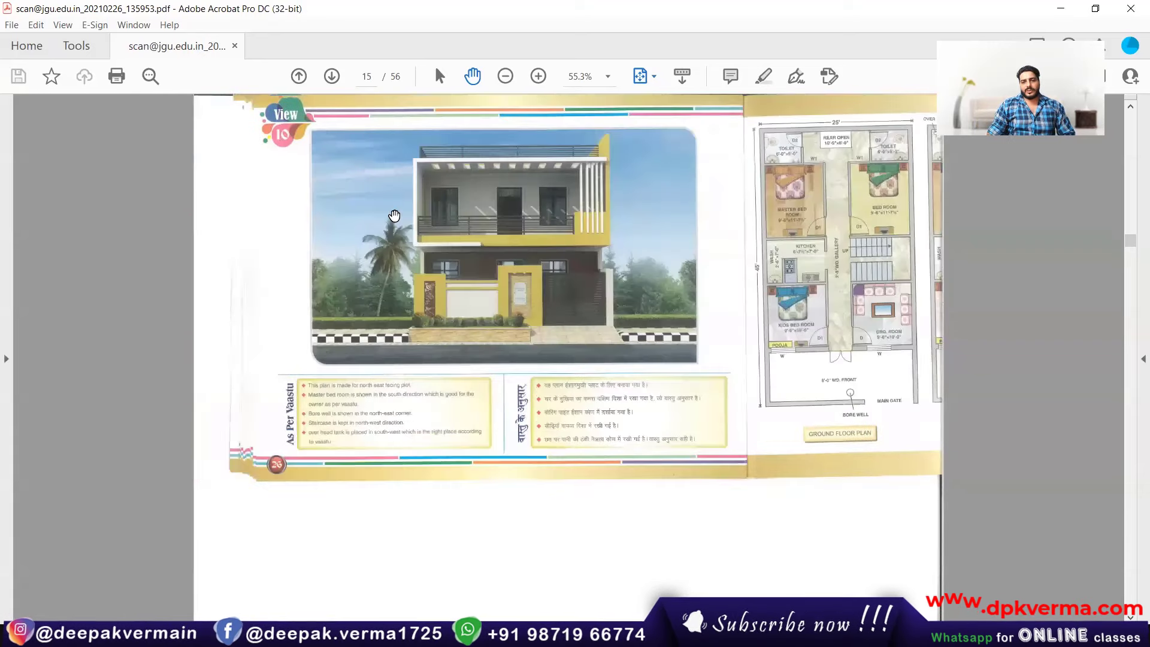
scroll(395, 216, down, 1)
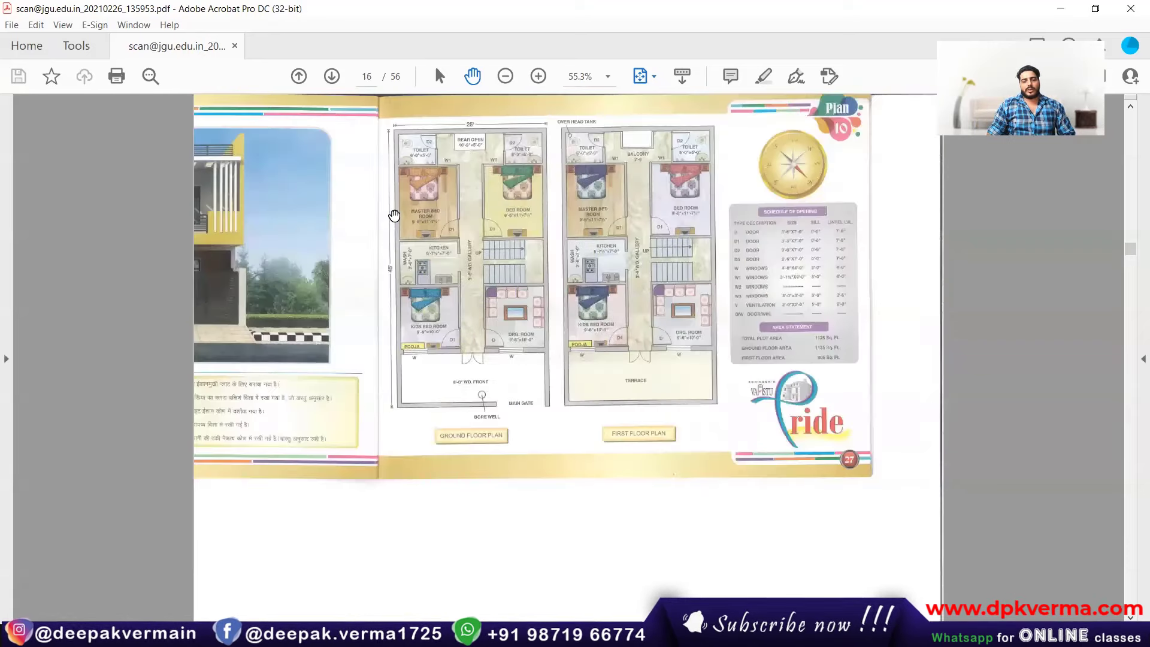
scroll(395, 216, down, 1)
scroll(394, 216, down, 1)
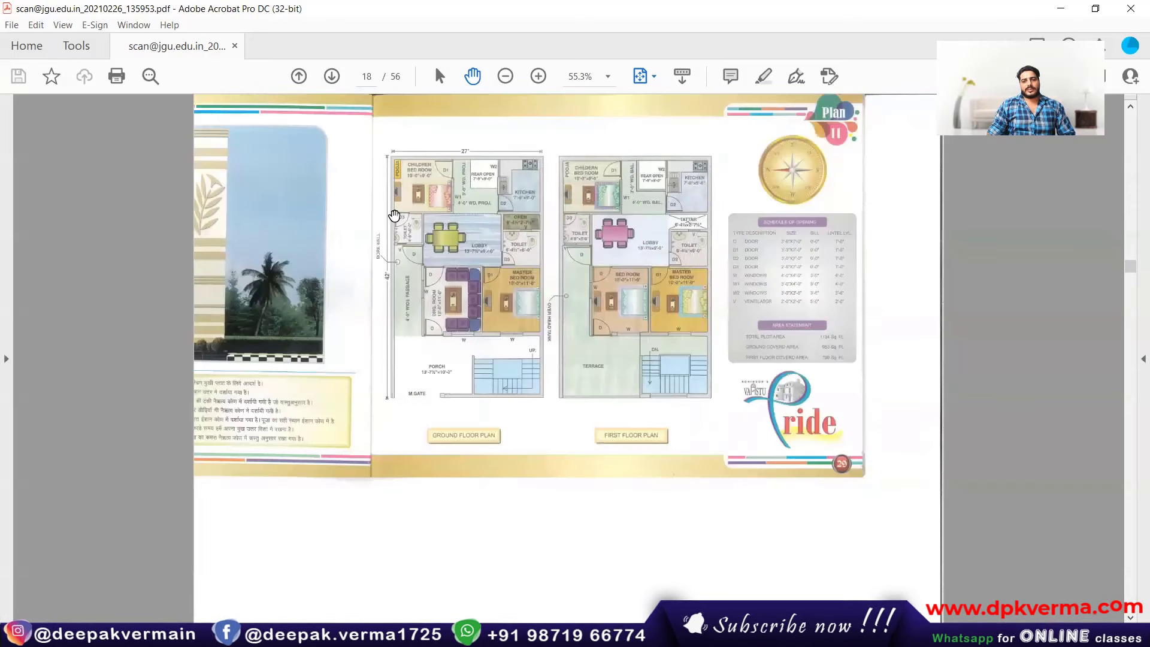
scroll(394, 216, down, 1)
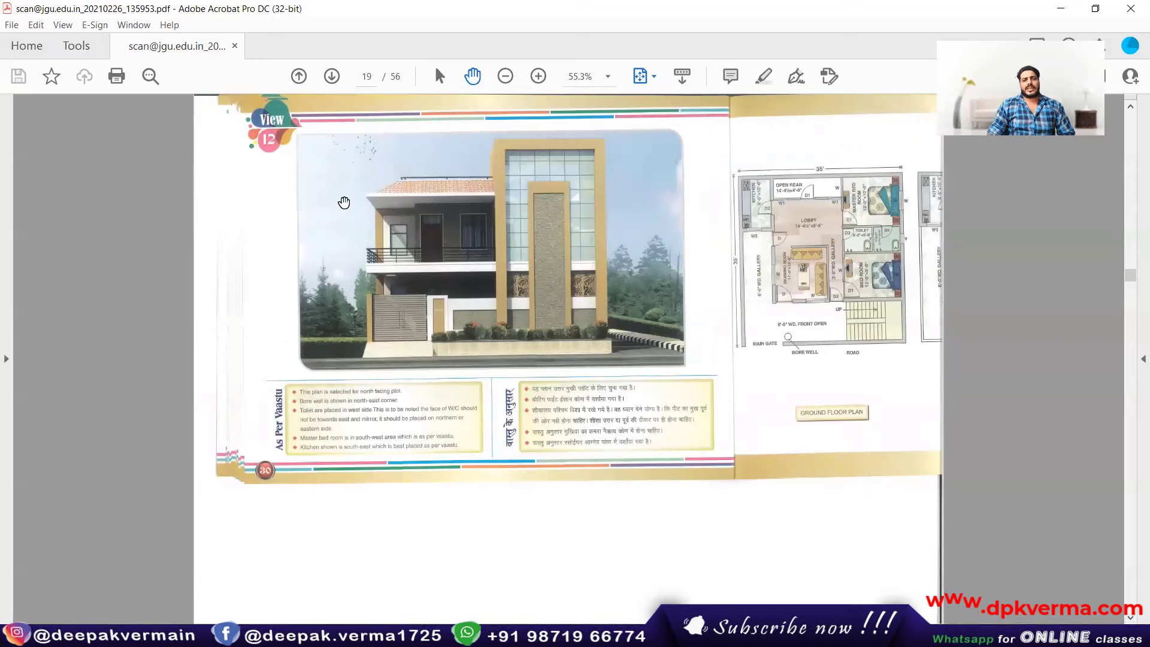
scroll(312, 181, down, 1)
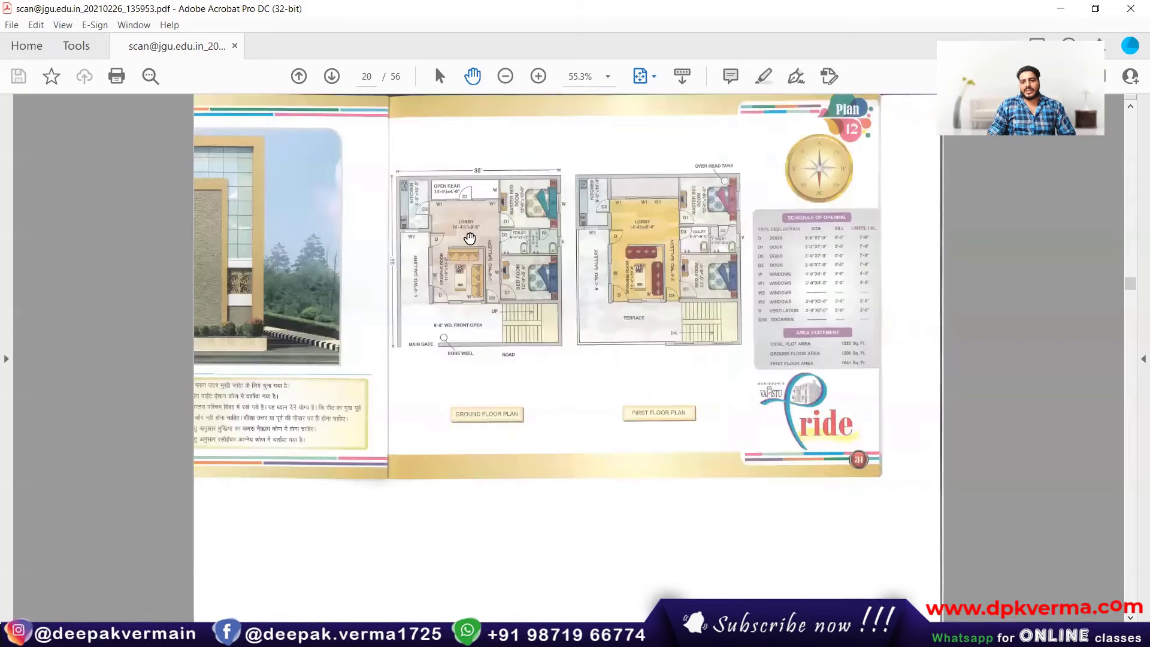
ctrl+scroll(448, 255, up, 1)
ctrl+scroll(419, 323, up, 1)
- Pan over Plan 12's rooms at 125%, then zoom out to about 66.7% for the full page-20 spread
ctrl+scroll(384, 383, up, 1)
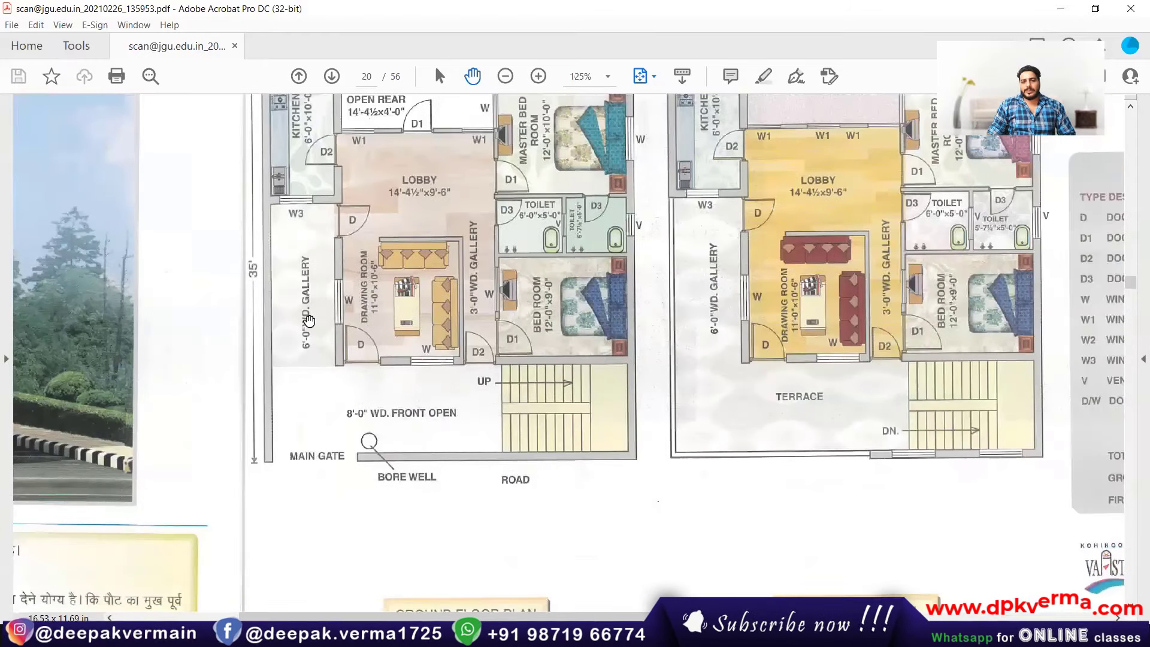
scroll(355, 432, up, 2)
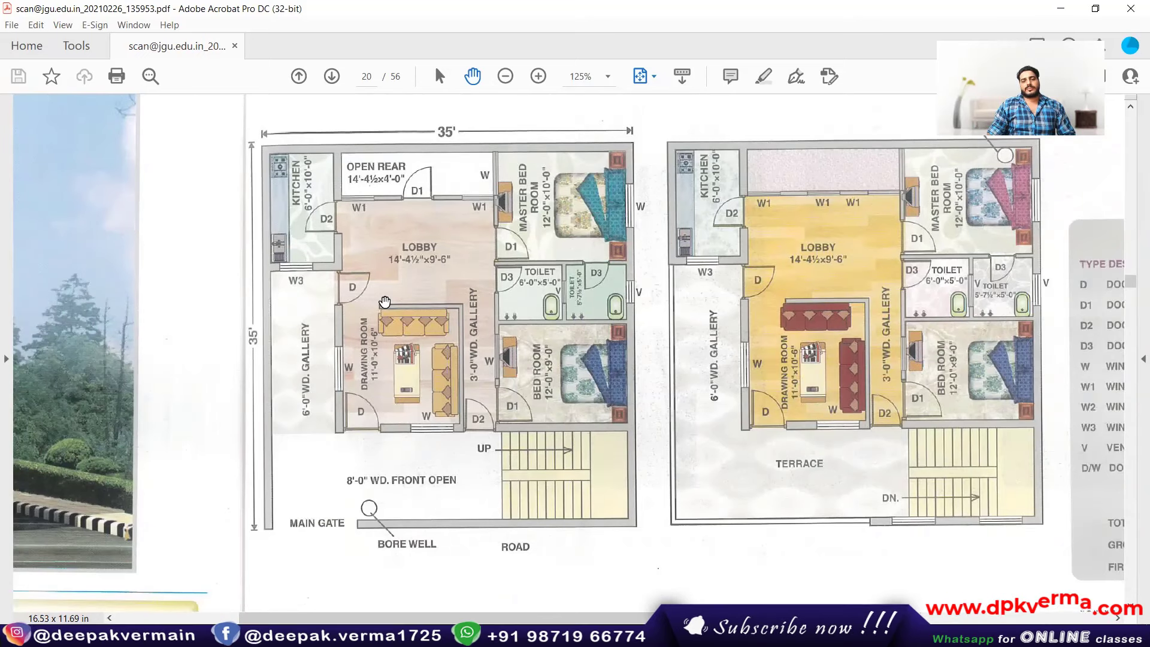
ctrl+scroll(384, 301, down, 1)
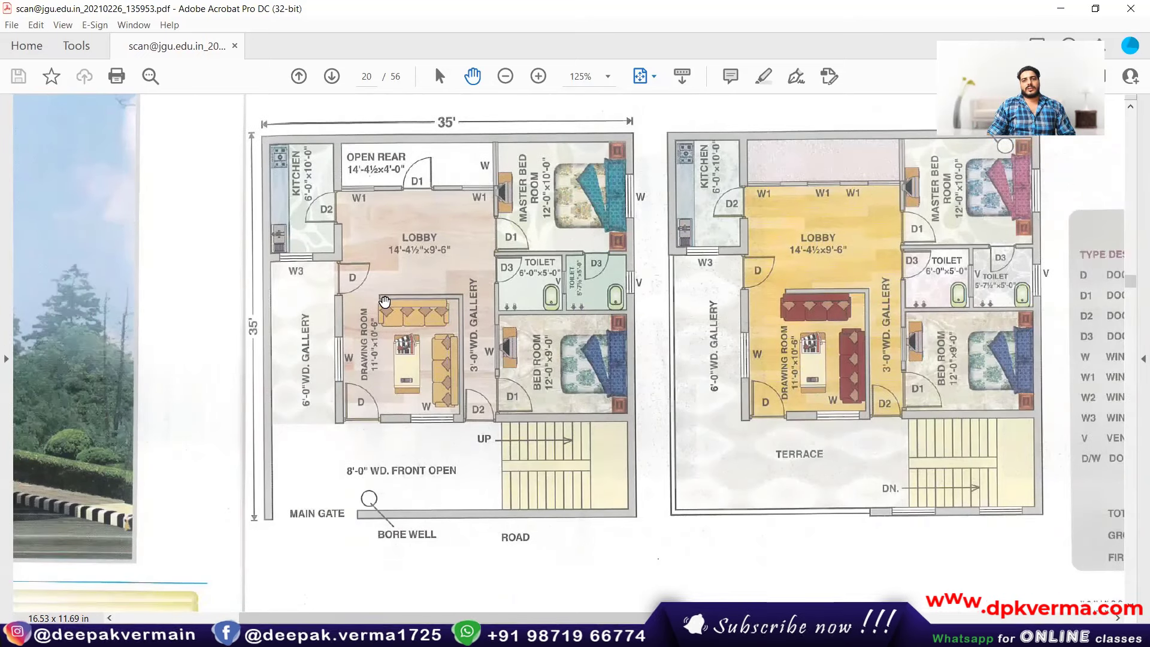
ctrl+scroll(385, 302, down, 1)
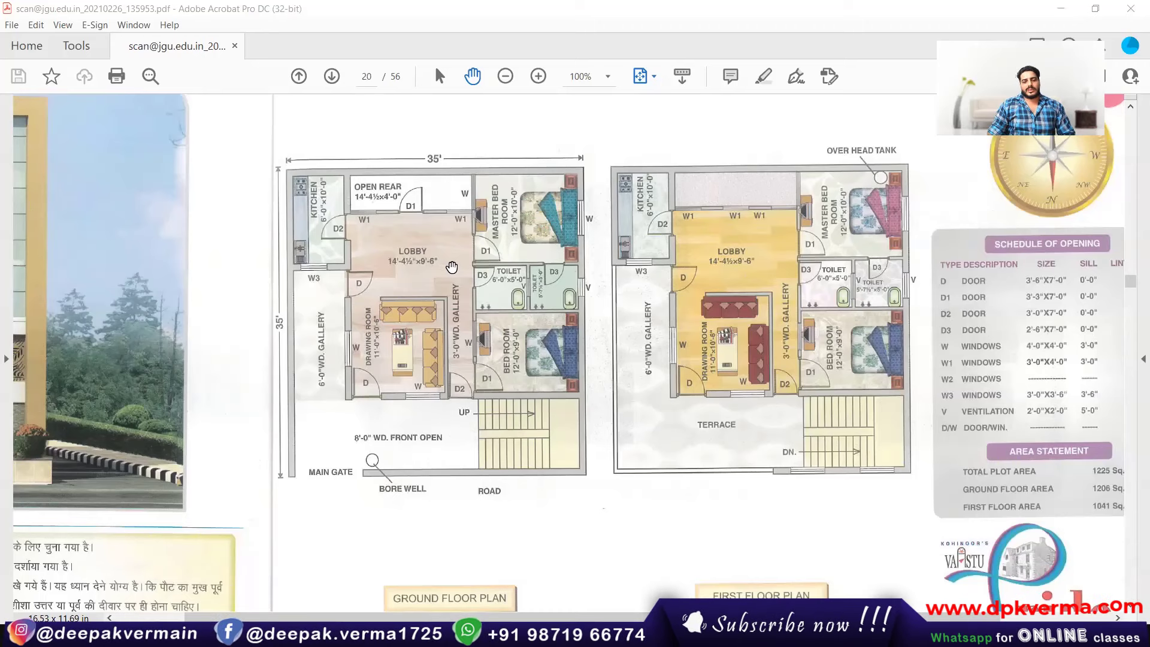
ctrl+scroll(452, 267, down, 2)
ctrl+scroll(452, 267, up, 1)
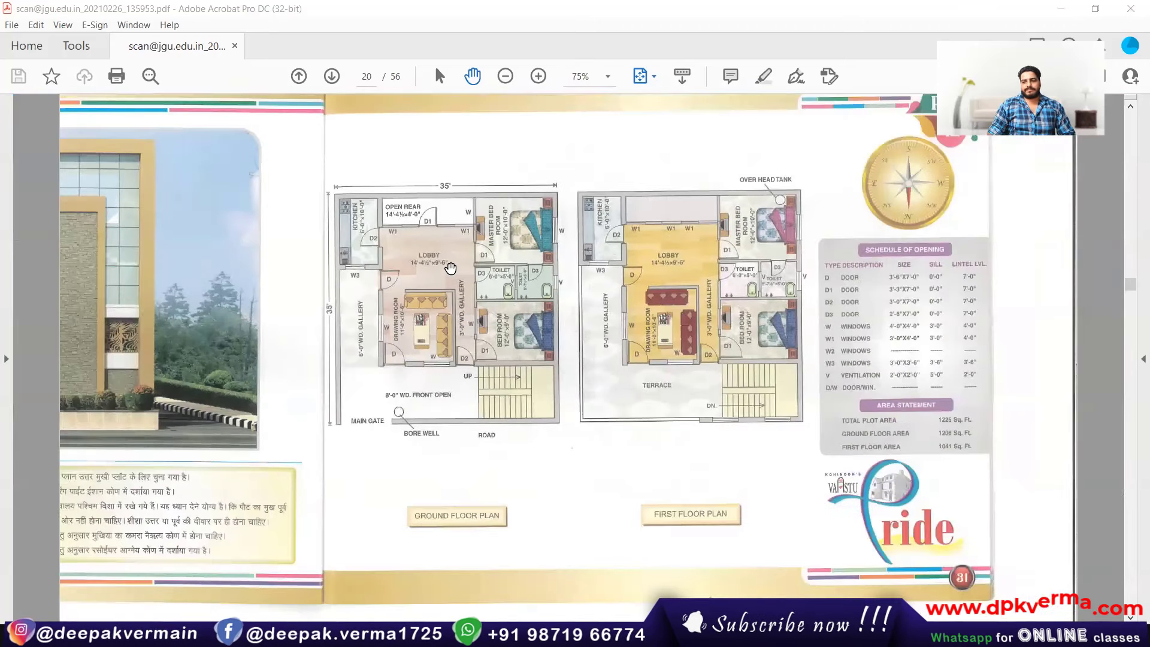
ctrl+scroll(450, 268, up, 1)
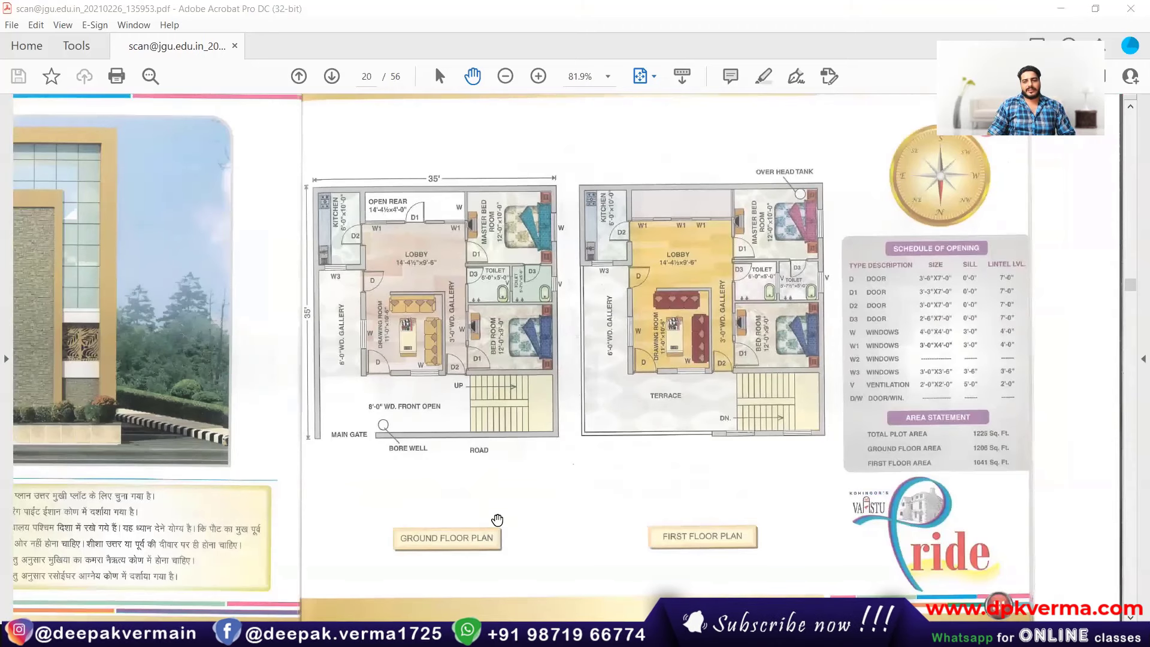
ctrl+scroll(497, 521, down, 2)
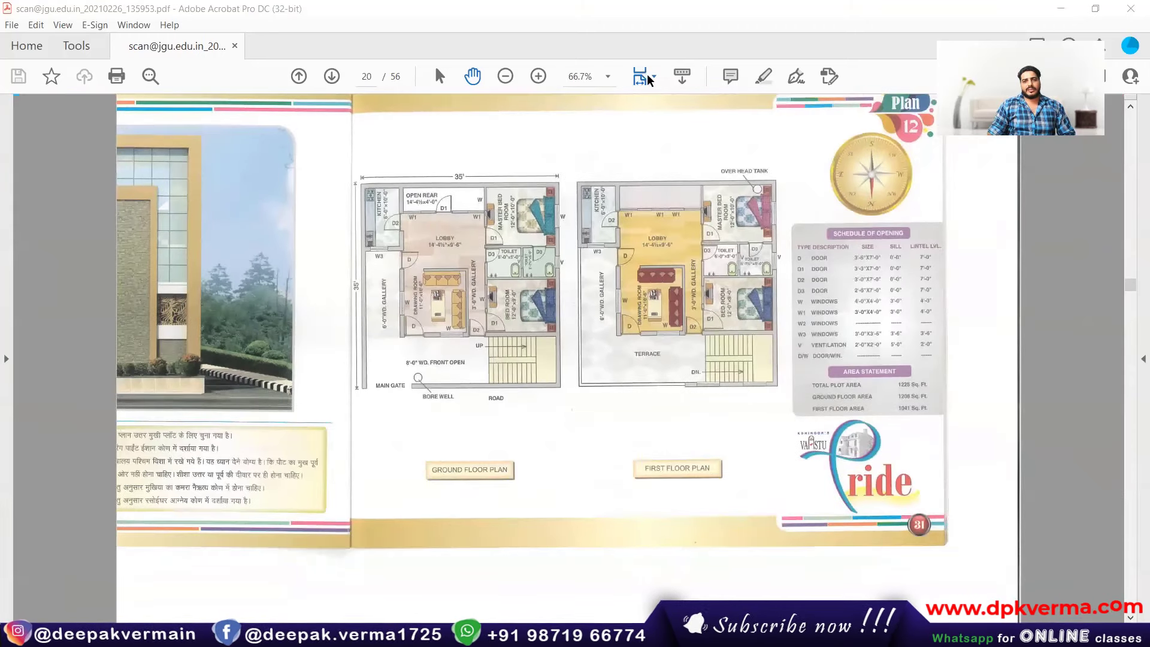
- Set the zoom to Fit One Full Page and scroll ahead to page 26
click(647, 74)
click(707, 122)
scroll(567, 245, down, 2)
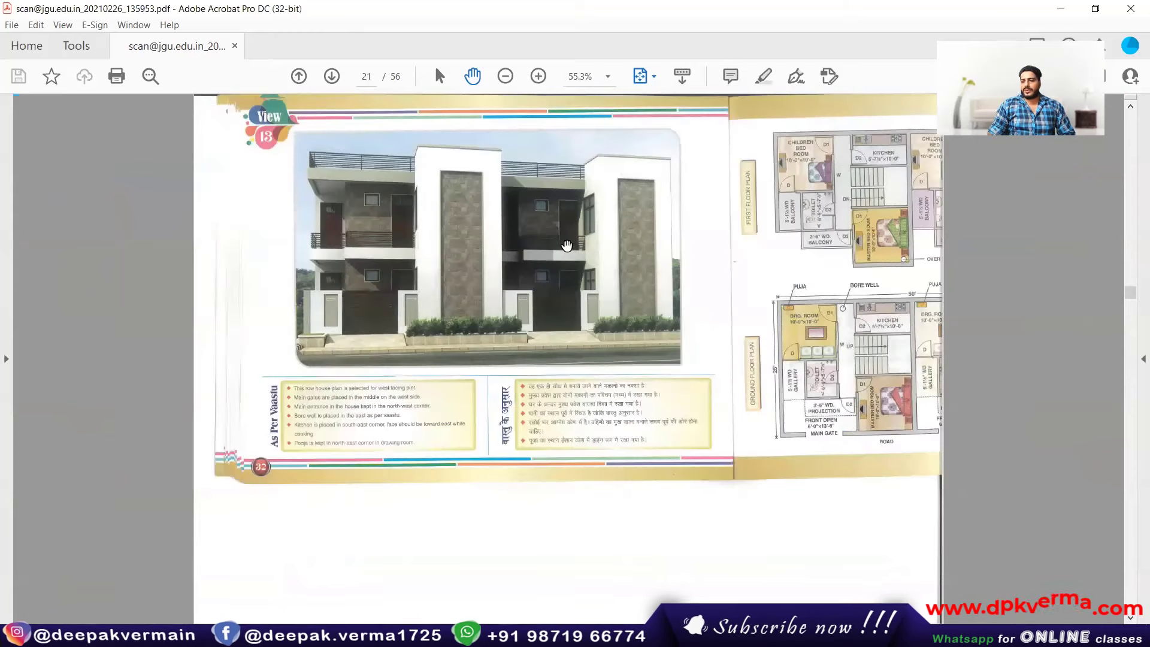
scroll(567, 246, down, 2)
scroll(529, 250, down, 1)
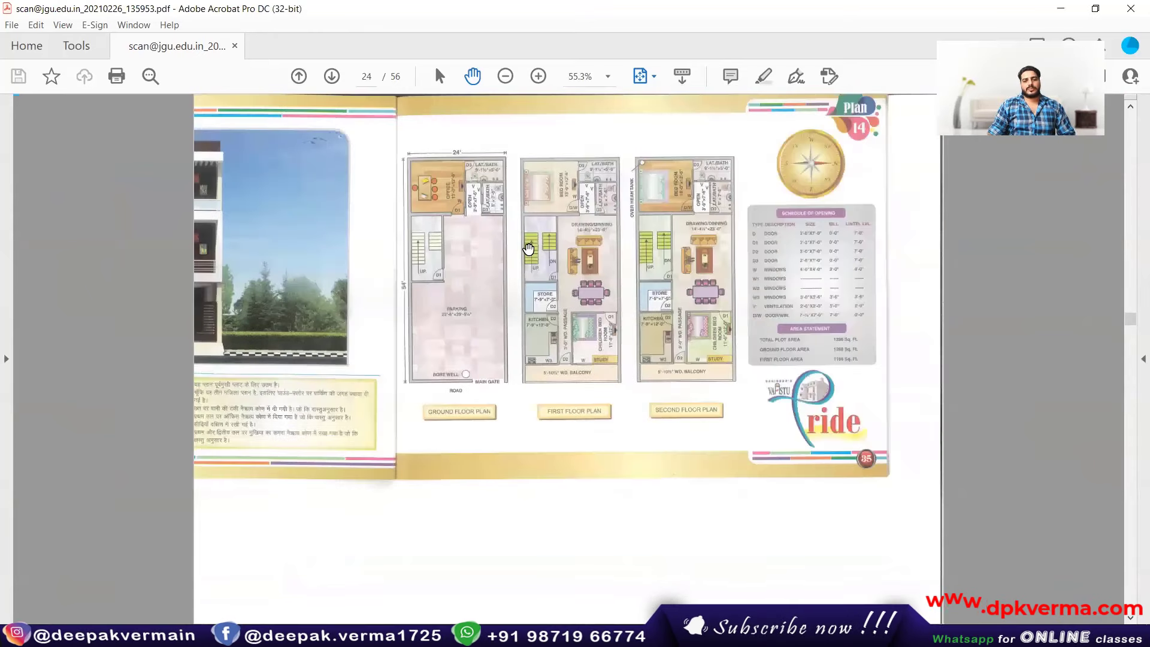
scroll(529, 249, down, 1)
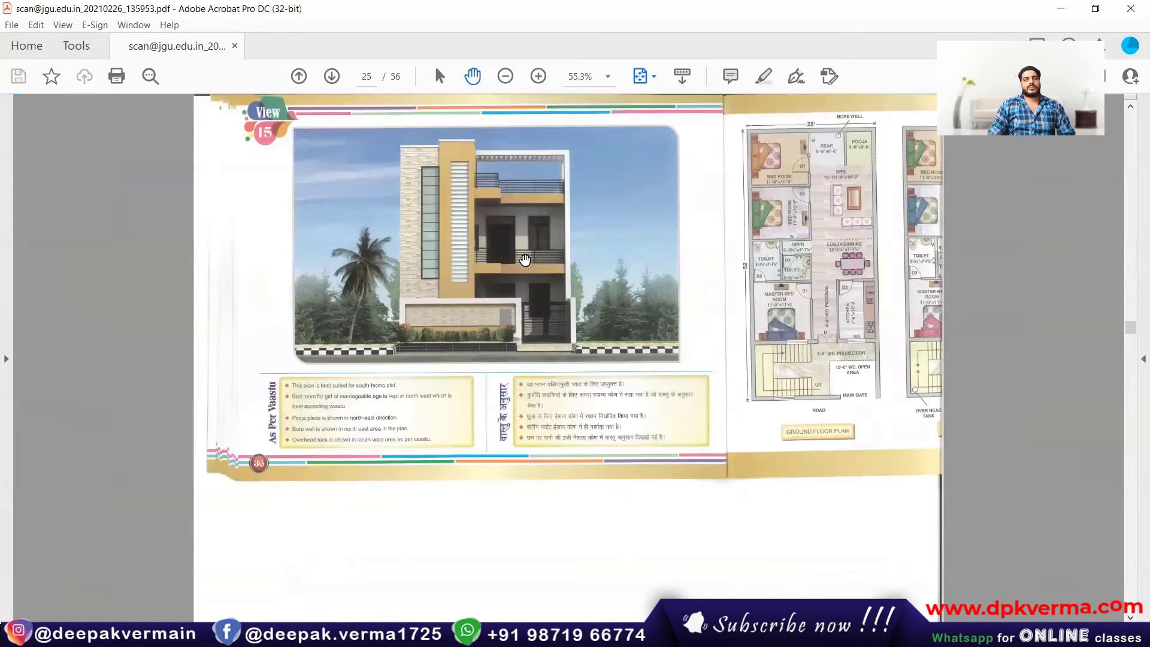
scroll(523, 309, down, 1)
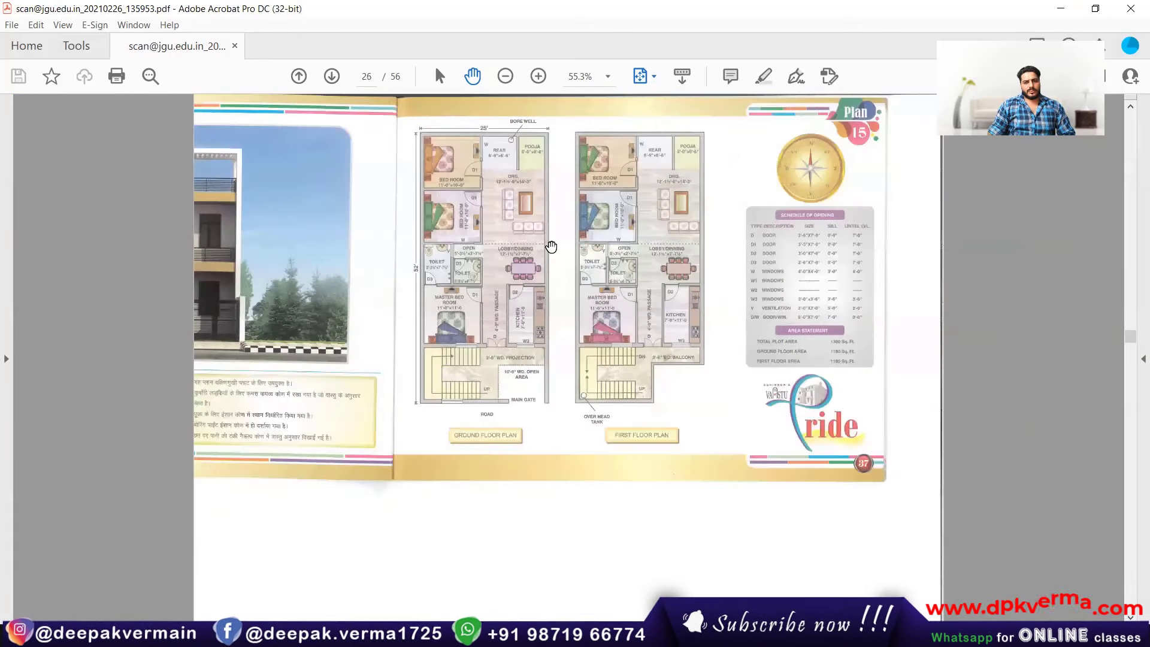
- Zoom into the Plan 15 floor plans and pan them into view
scroll(551, 247, up, 1)
scroll(551, 248, down, 1)
key(alt)
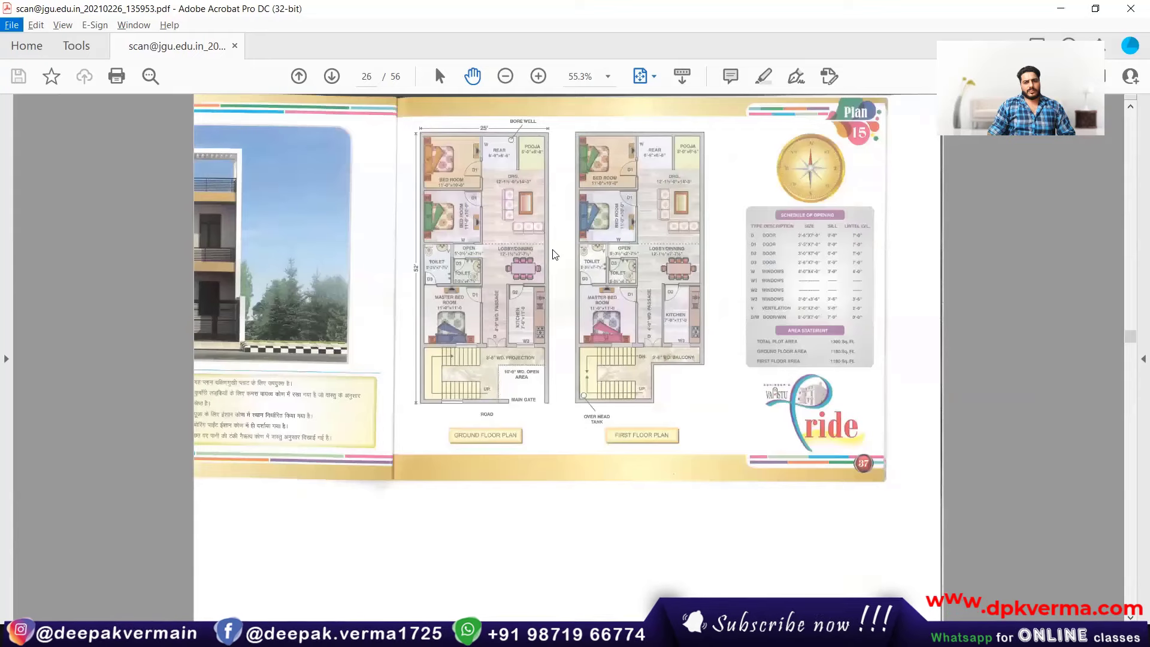
ctrl+scroll(554, 258, up, 2)
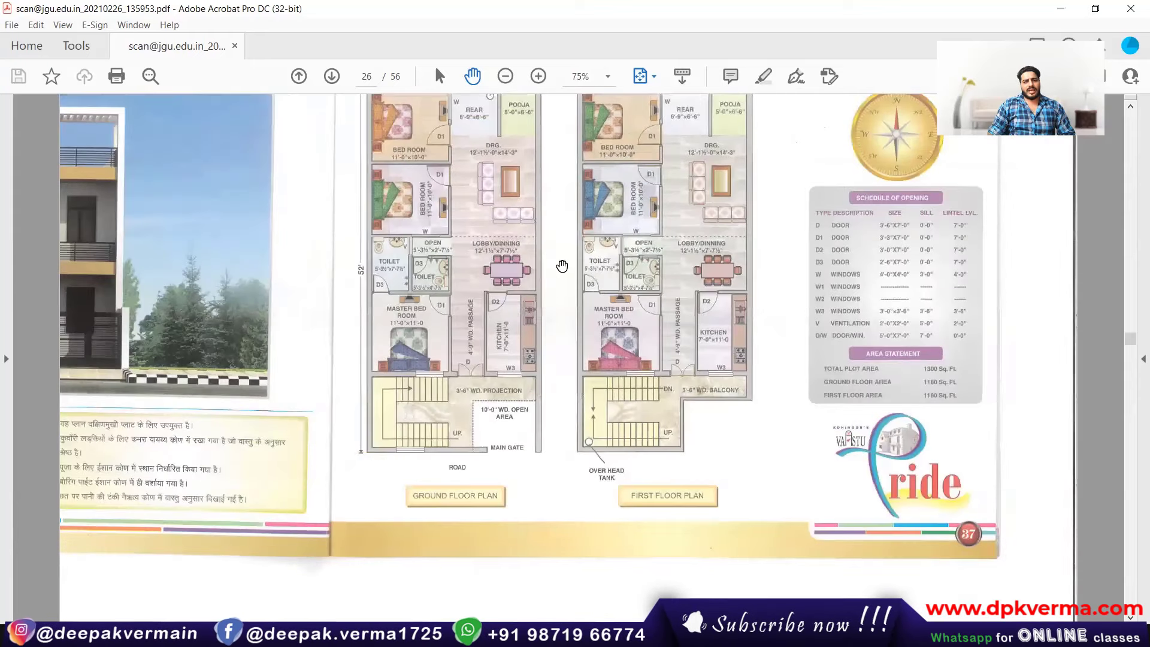
ctrl+scroll(561, 265, up, 1)
drag(562, 265, 549, 341)
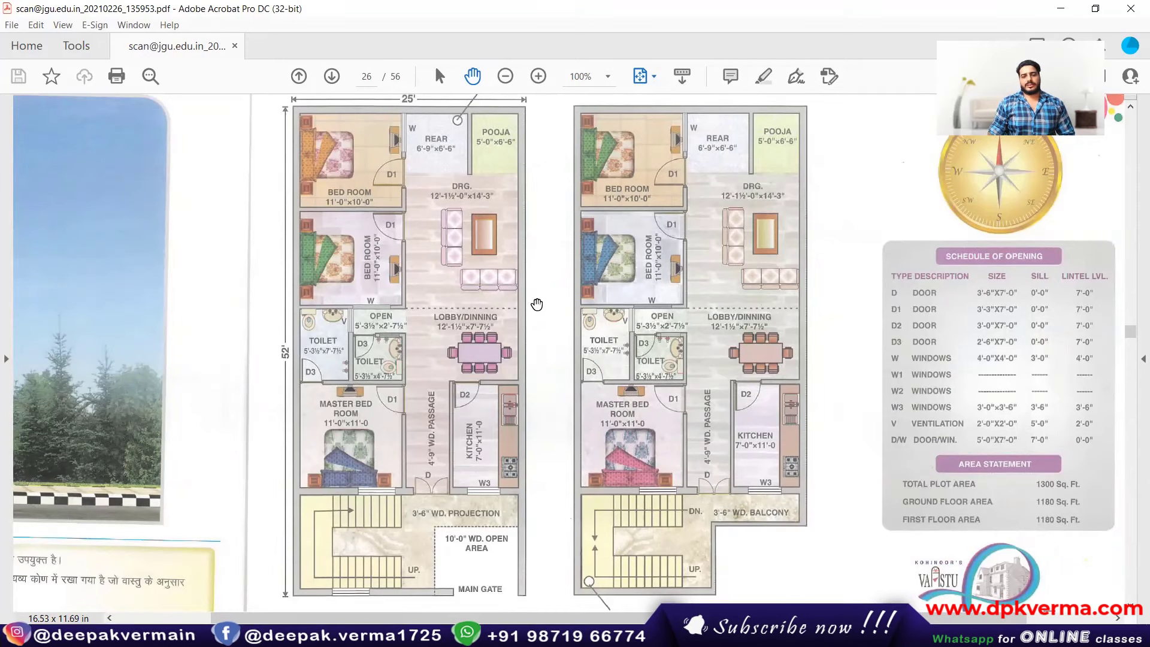
- Zoom back out and scroll on to page 28's ground and first floor plans
scroll(537, 305, down, 1)
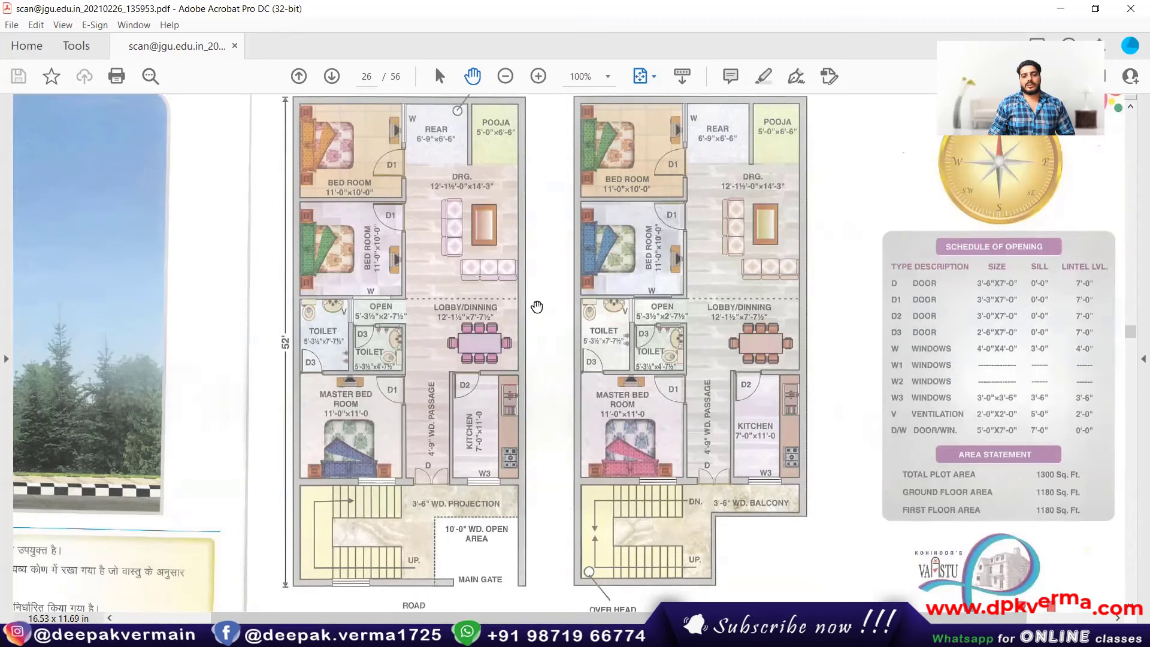
ctrl+scroll(535, 306, down, 1)
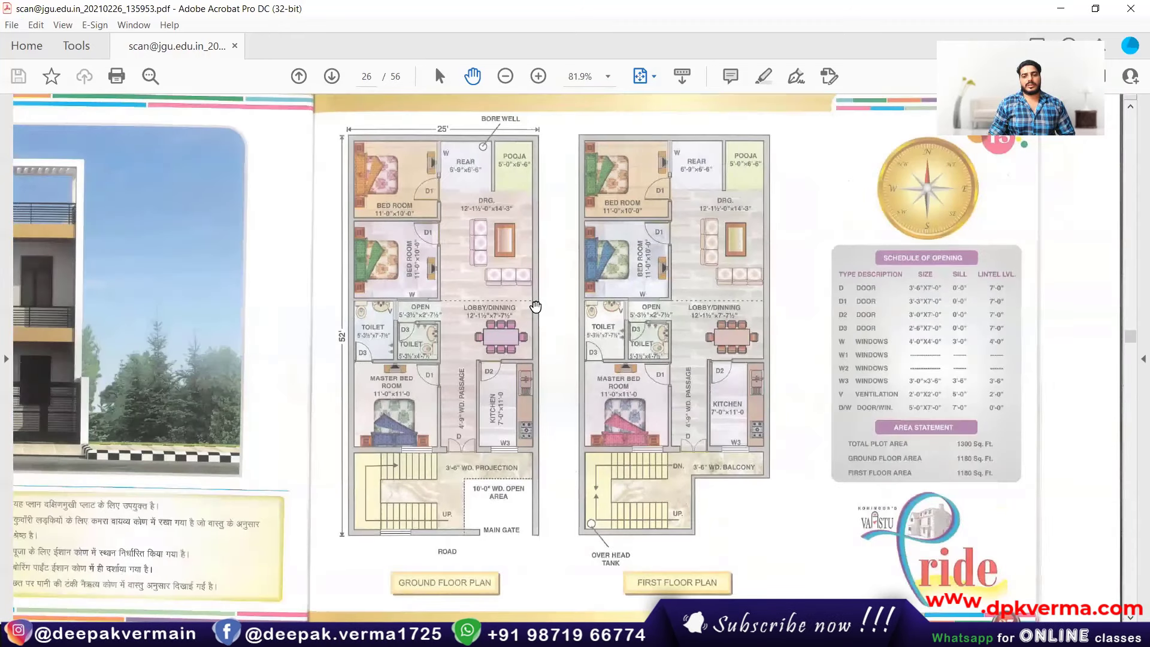
scroll(535, 306, up, 1)
scroll(533, 306, up, 1)
ctrl+scroll(530, 342, down, 1)
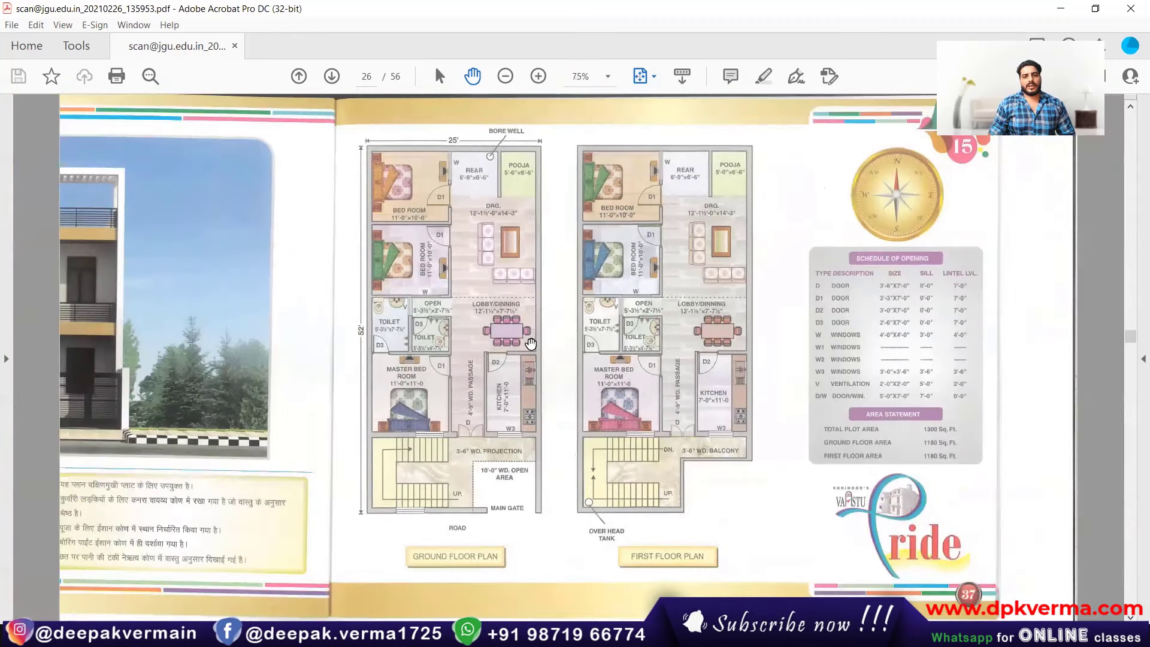
ctrl+scroll(531, 344, down, 1)
ctrl+scroll(531, 343, down, 1)
scroll(531, 343, up, 3)
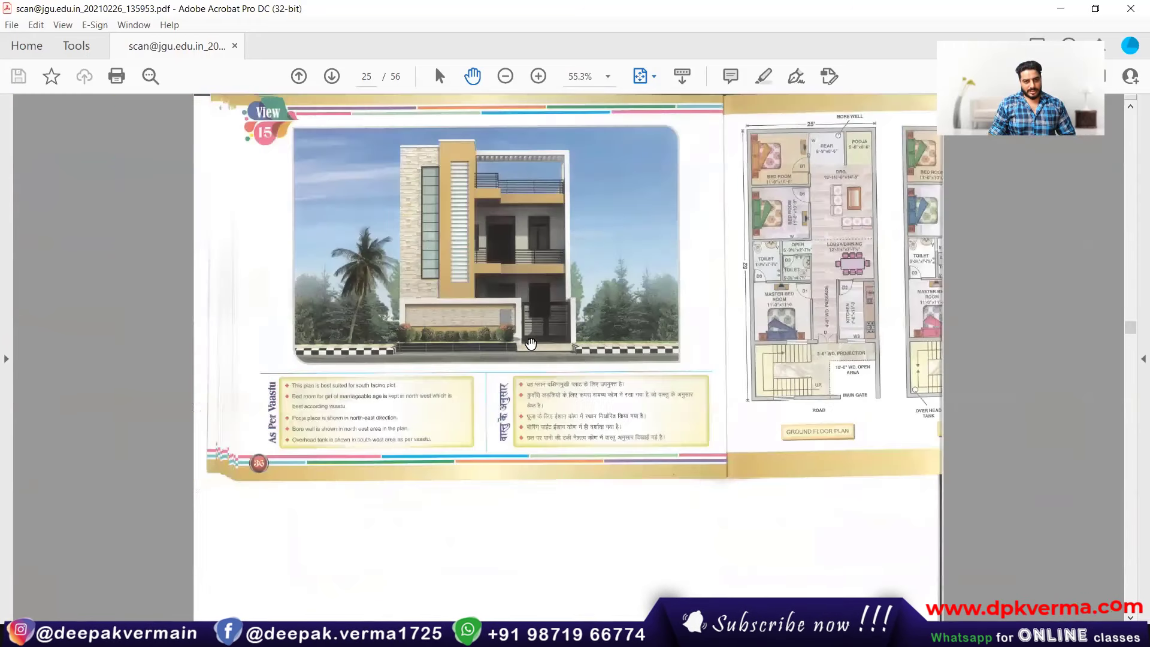
scroll(531, 344, down, 1)
scroll(529, 347, down, 1)
scroll(529, 354, down, 1)
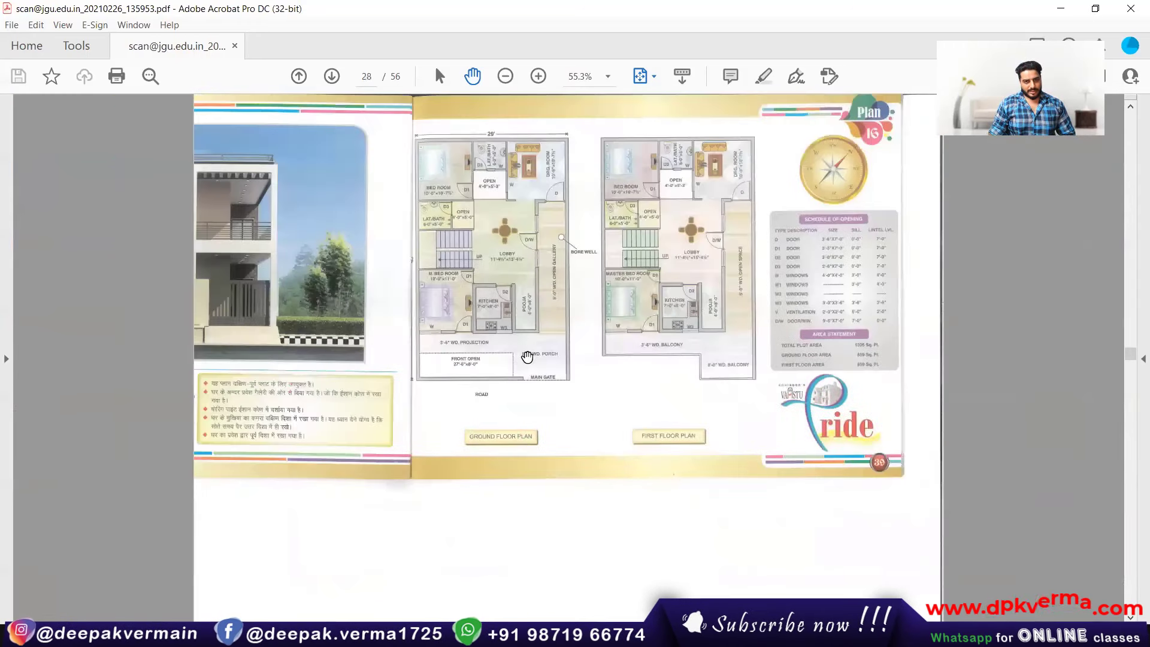